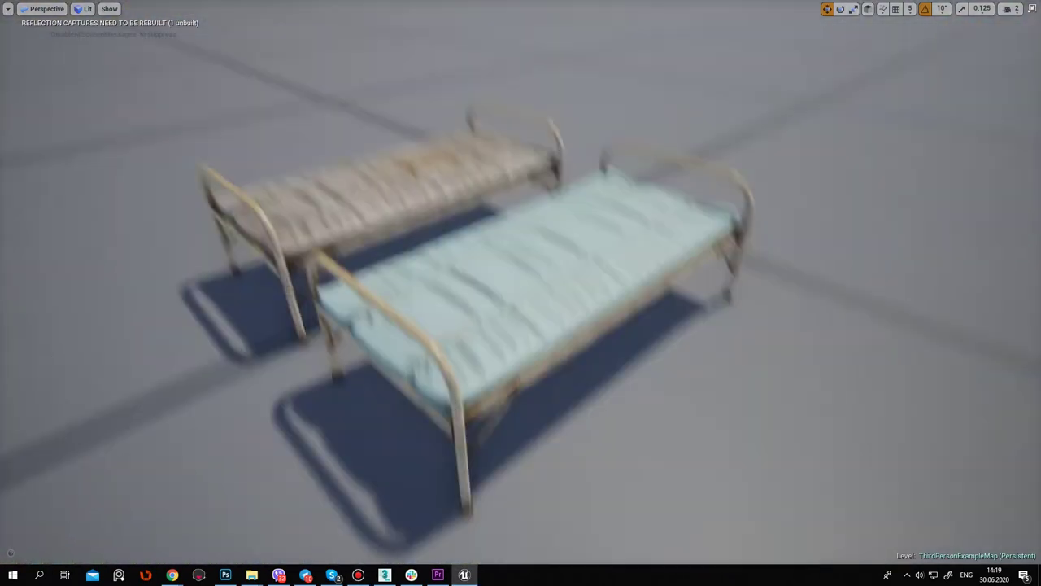
Orbit and move closer around the two finished cots to show the stained bed from several angles
alt+drag(671, 383, 672, 383)
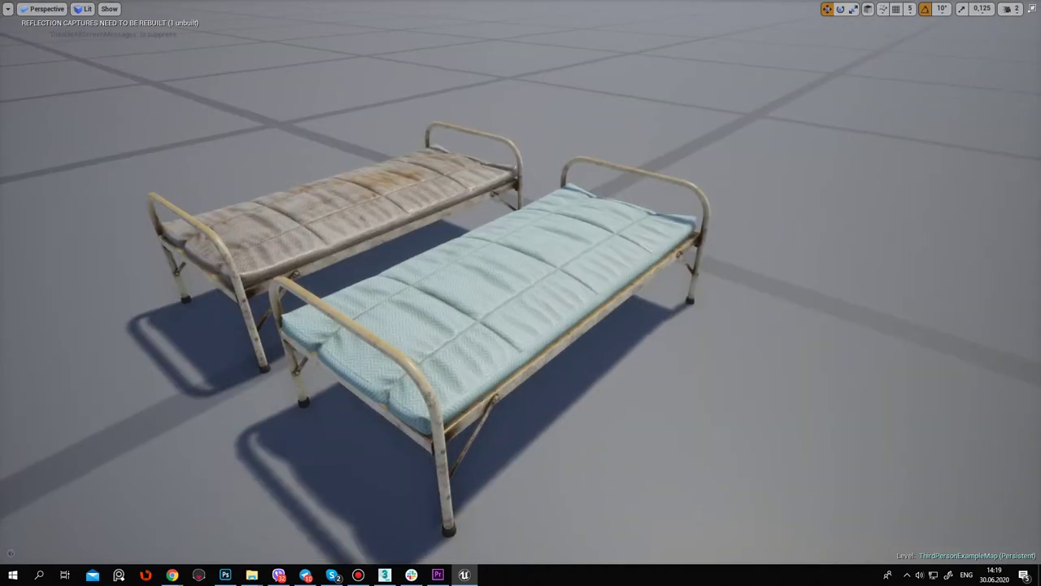
alt+drag(498, 344, 497, 344)
alt+drag(691, 303, 690, 304)
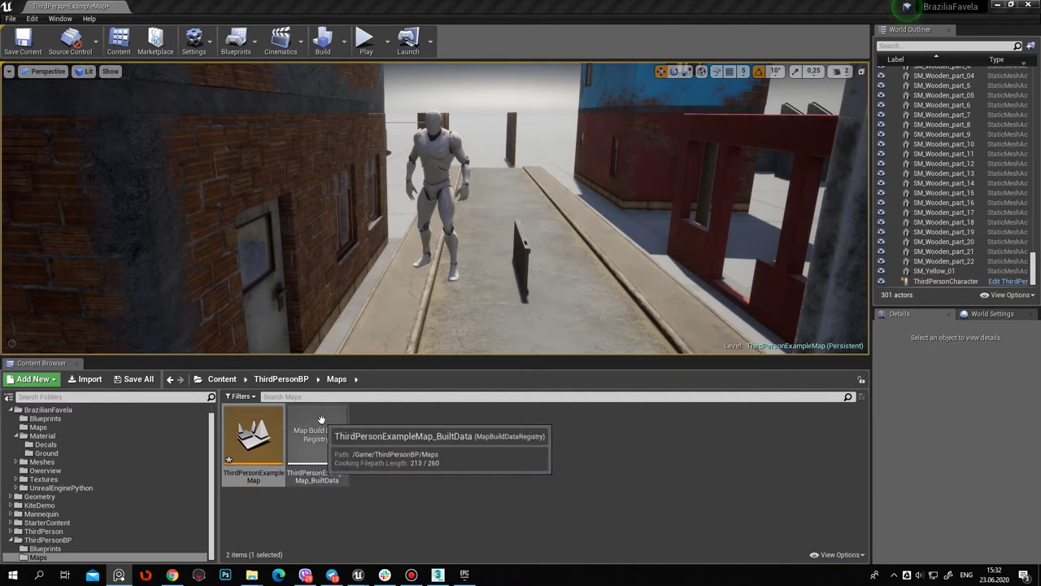
Export the selected ThirdPersonCharacter mannequin as body.fbx into 3Dcontant, overwriting the old file
click(437, 226)
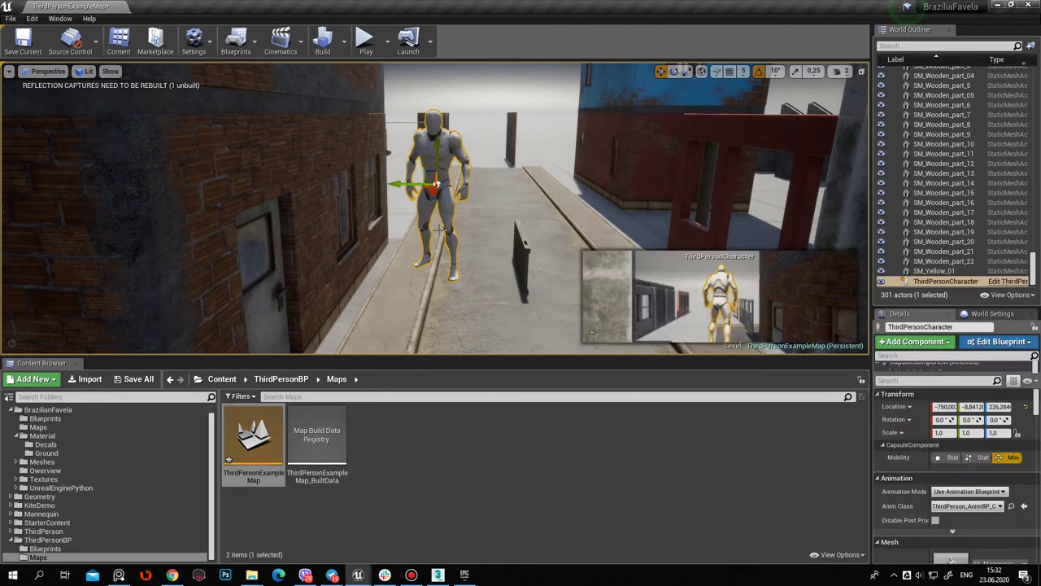
click(11, 18)
mouse_move(45, 221)
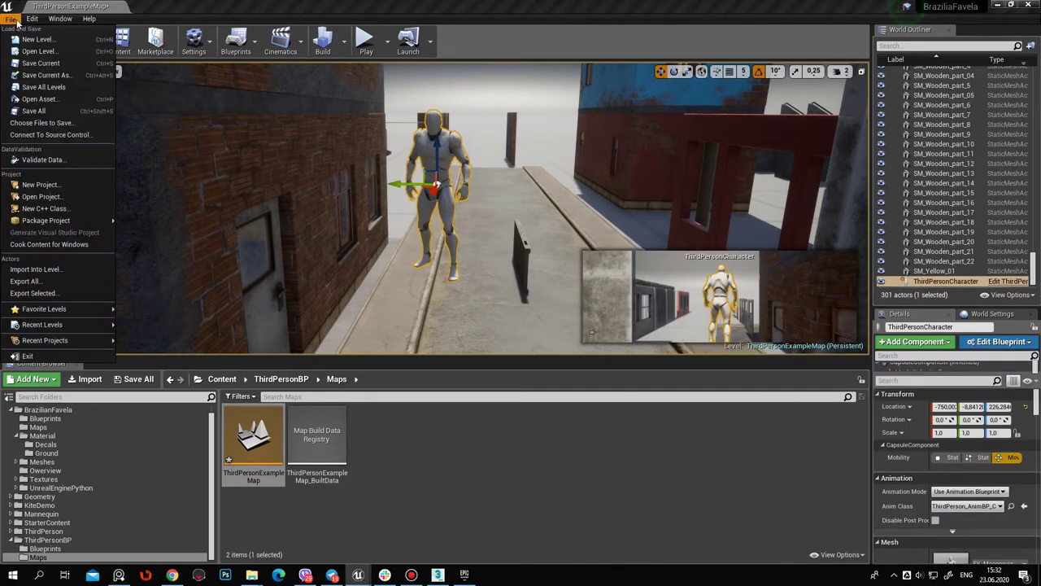
click(65, 291)
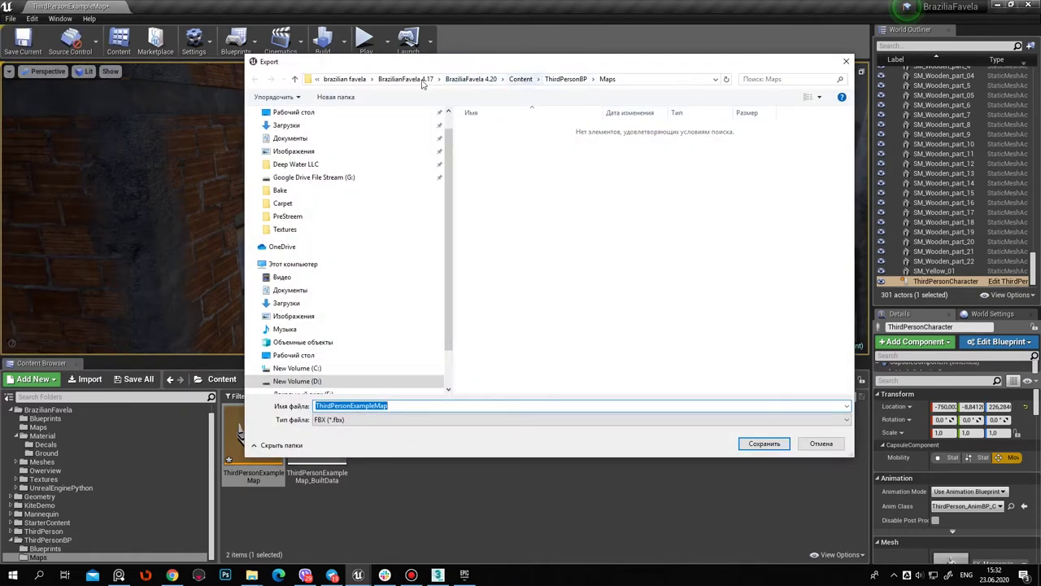
click(426, 82)
click(580, 79)
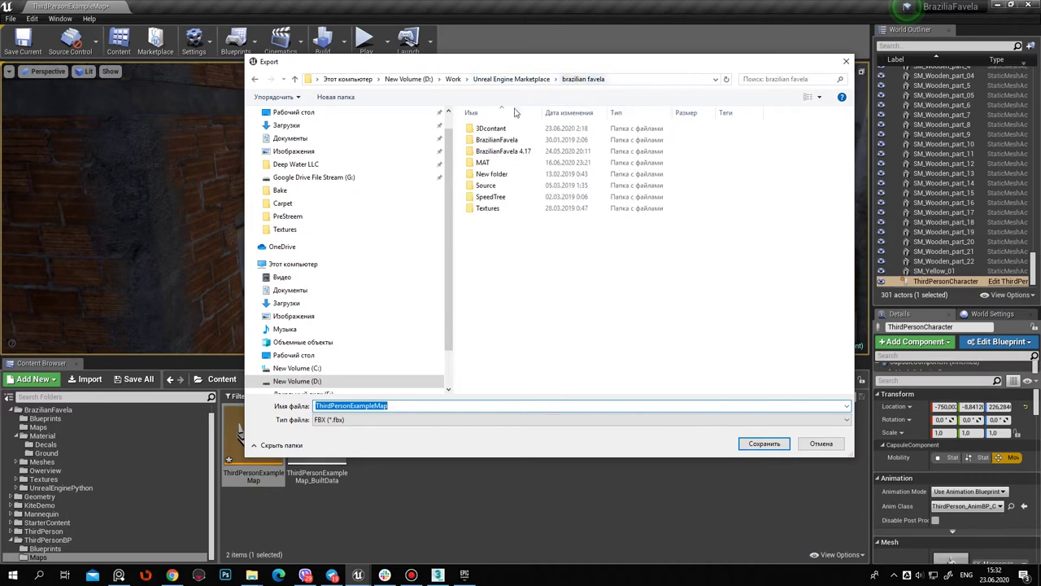
double_click(499, 127)
click(498, 128)
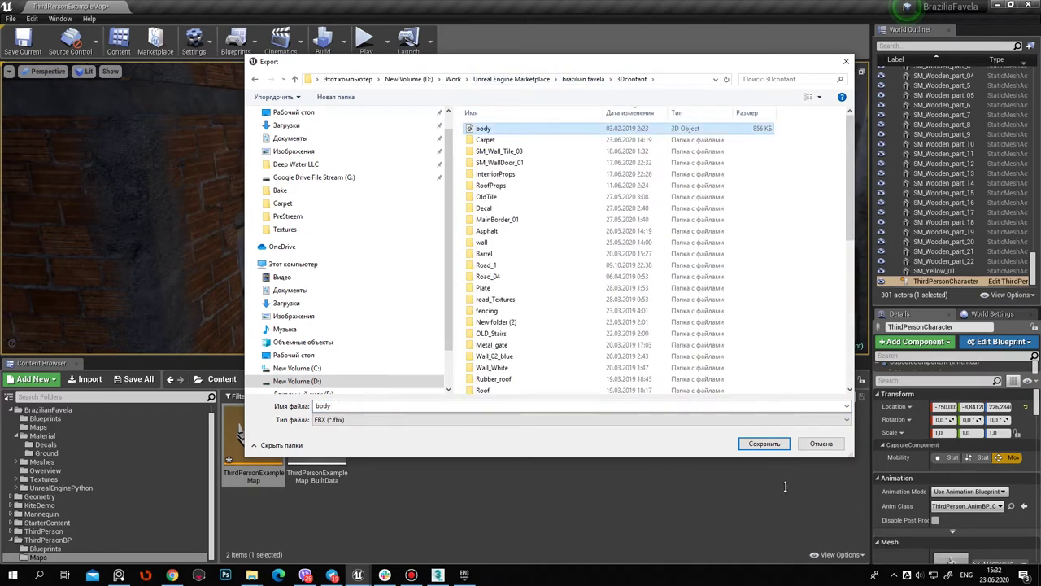
click(764, 443)
click(540, 287)
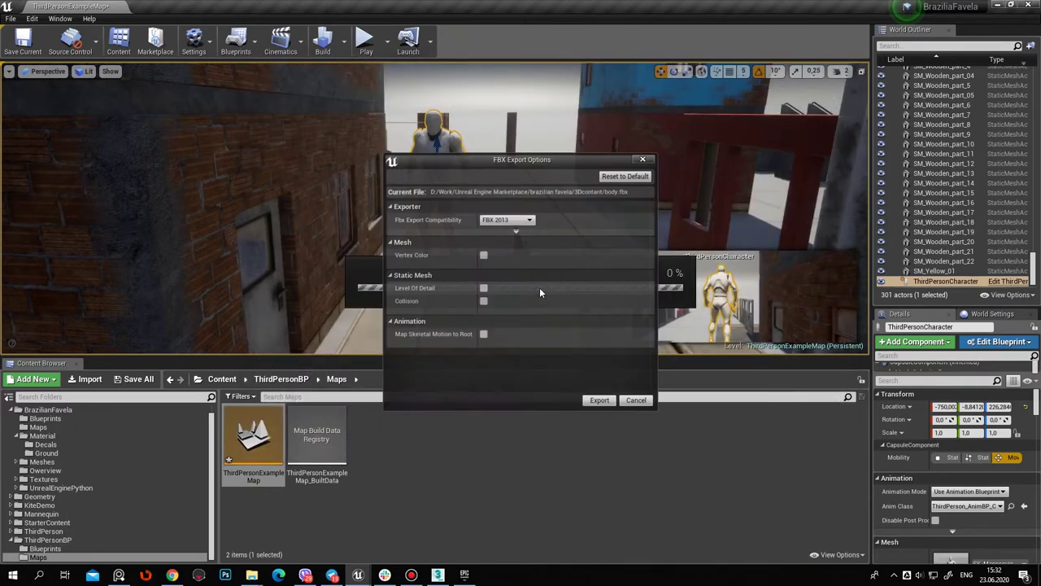
click(605, 402)
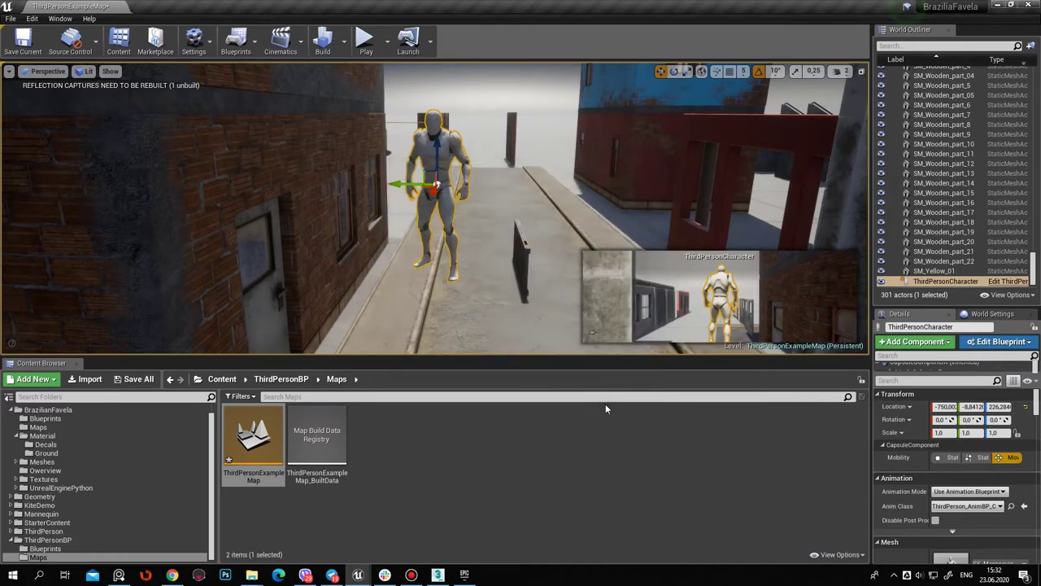
click(438, 574)
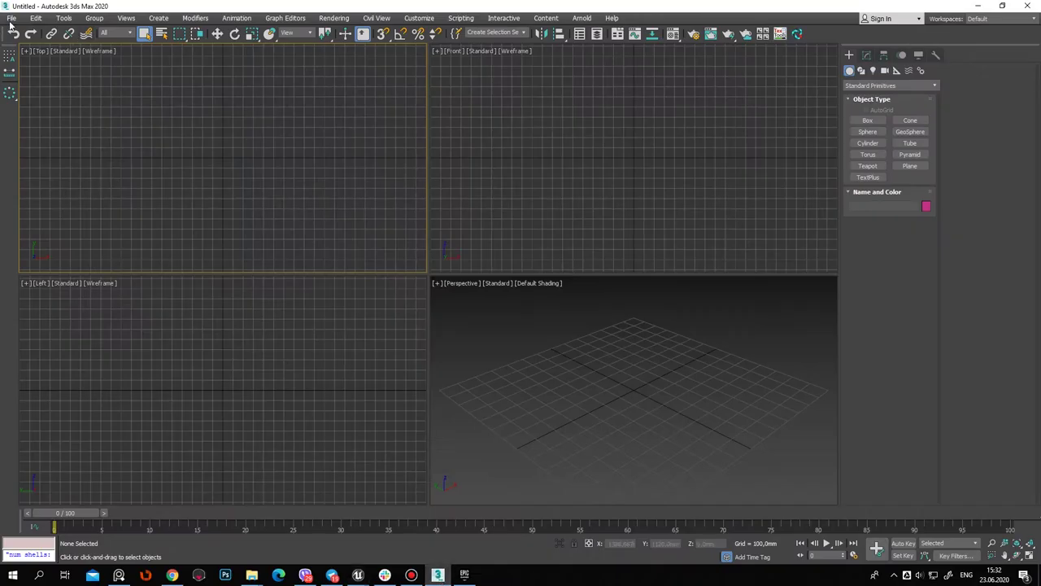
Import body.fbx into the empty 3ds Max scene and dismiss the import warnings
click(11, 18)
click(136, 169)
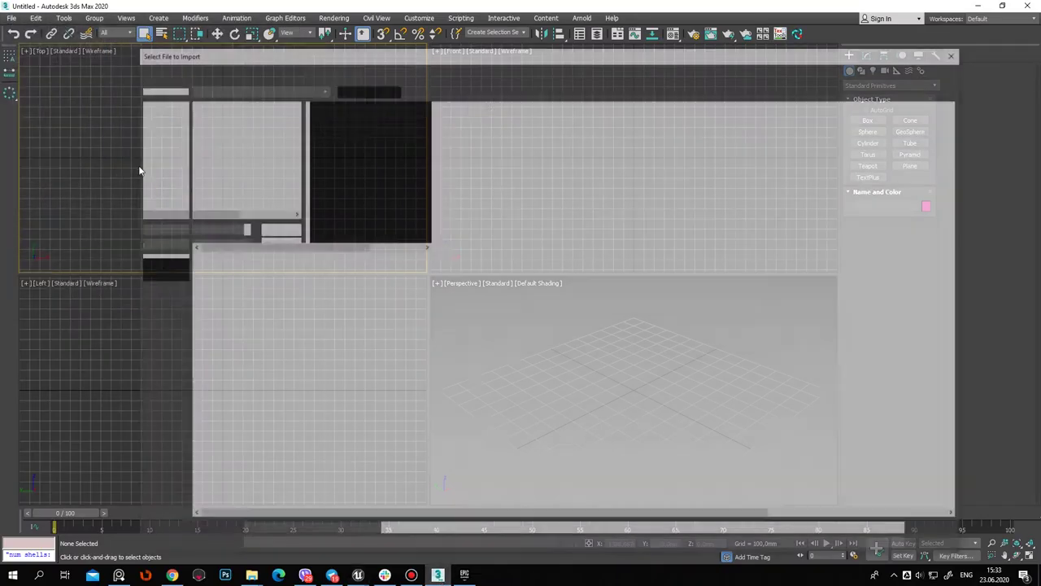
click(948, 535)
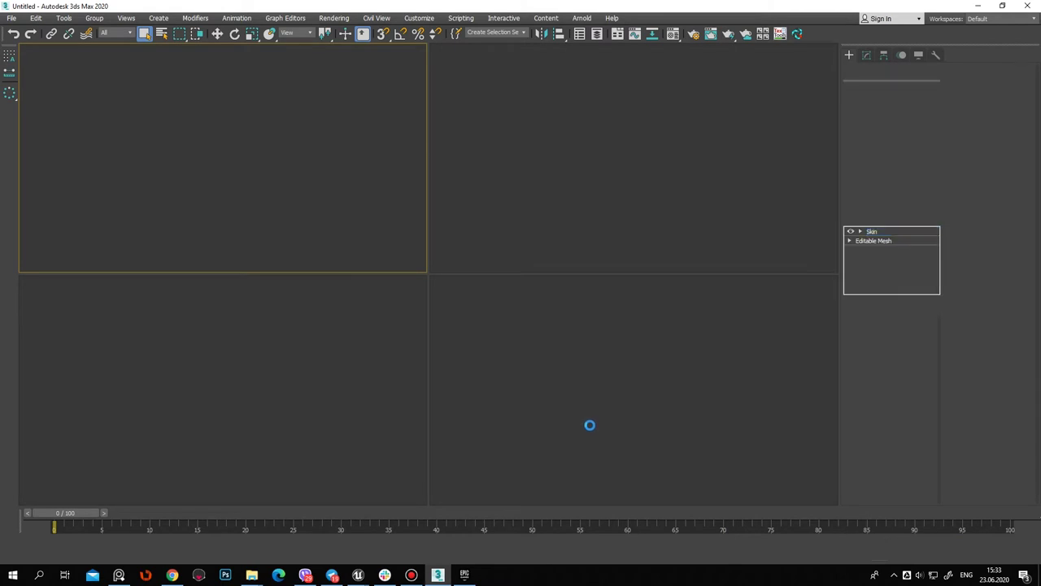
click(118, 574)
click(704, 458)
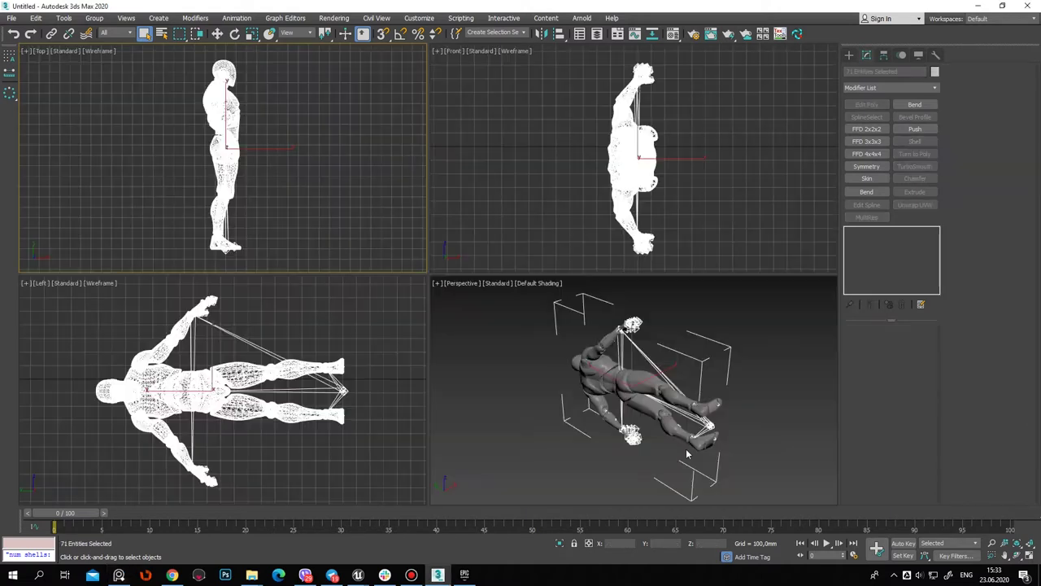
Delete the mannequin's 70 skeleton helpers and frame the remaining mesh in all viewports
click(275, 139)
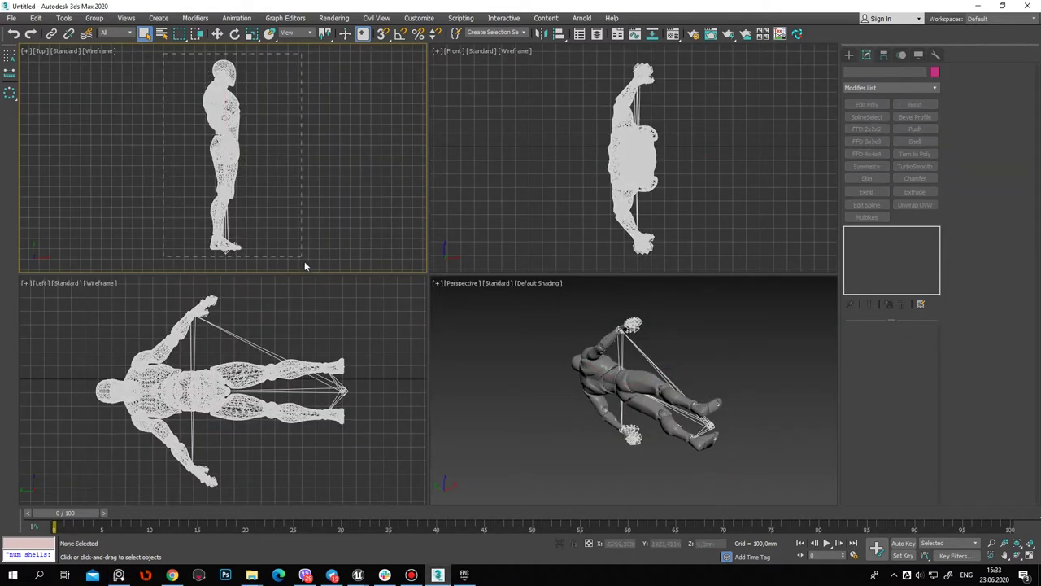
drag(304, 265, 298, 252)
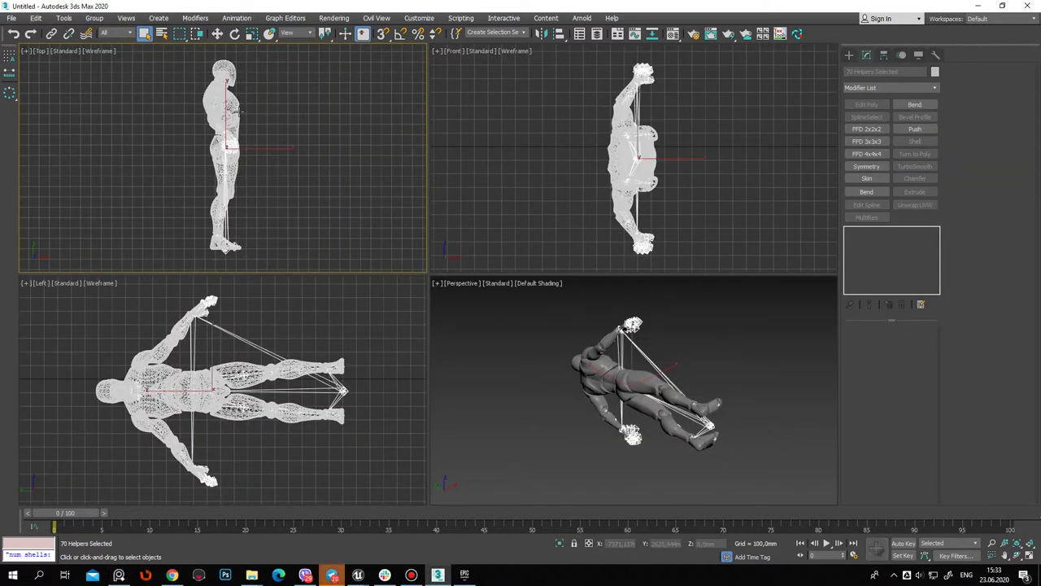
key(Delete)
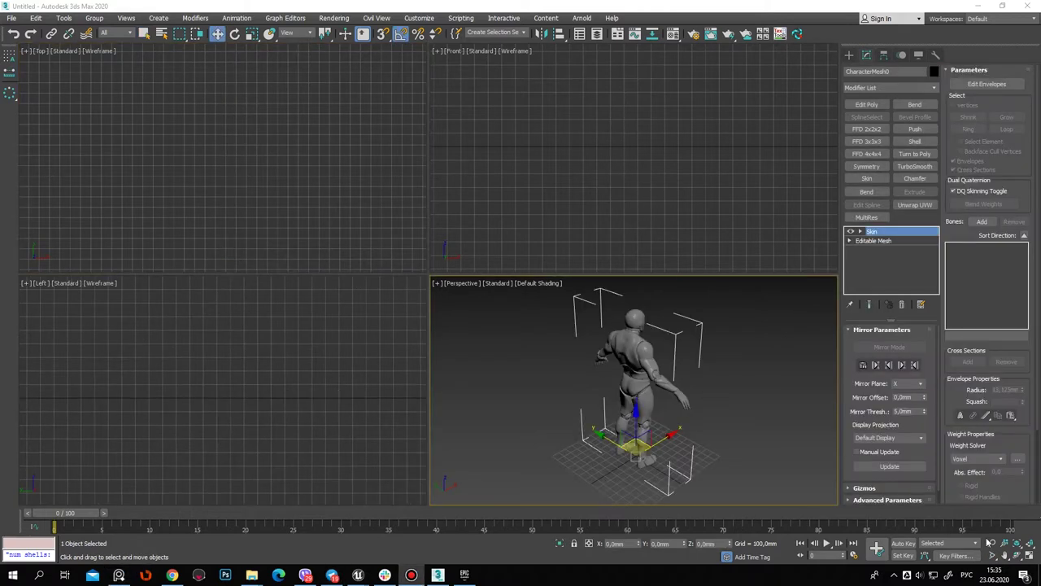
click(1029, 546)
Convert the mannequin mesh to an Editable Poly
click(750, 378)
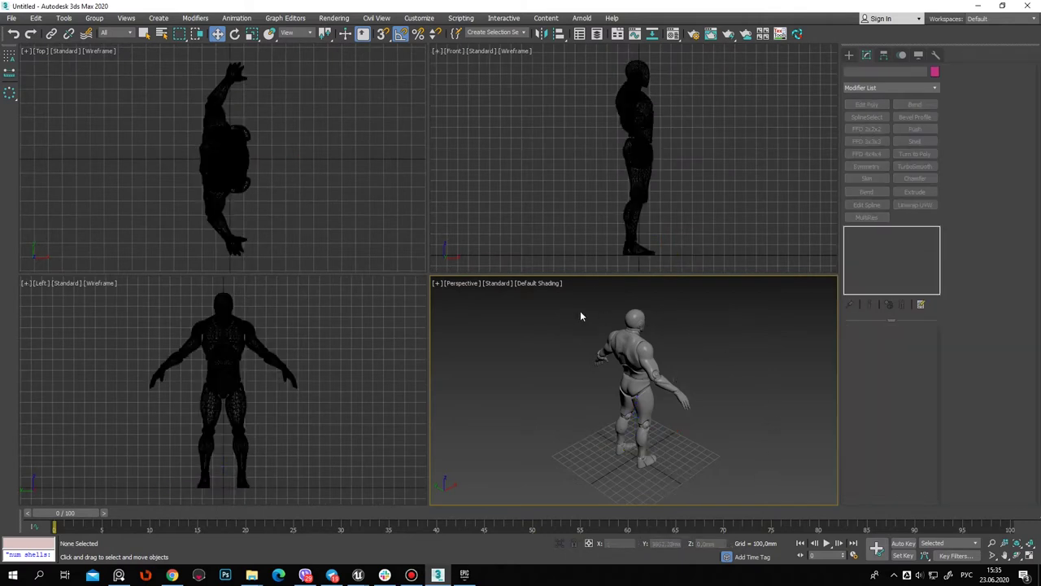
click(636, 349)
right_click(638, 342)
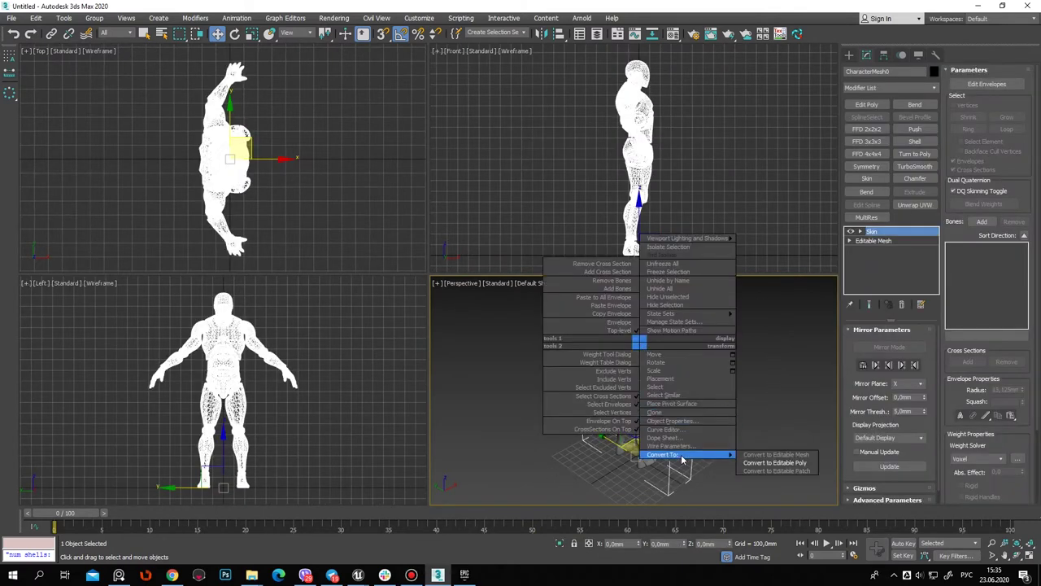
click(775, 462)
click(718, 394)
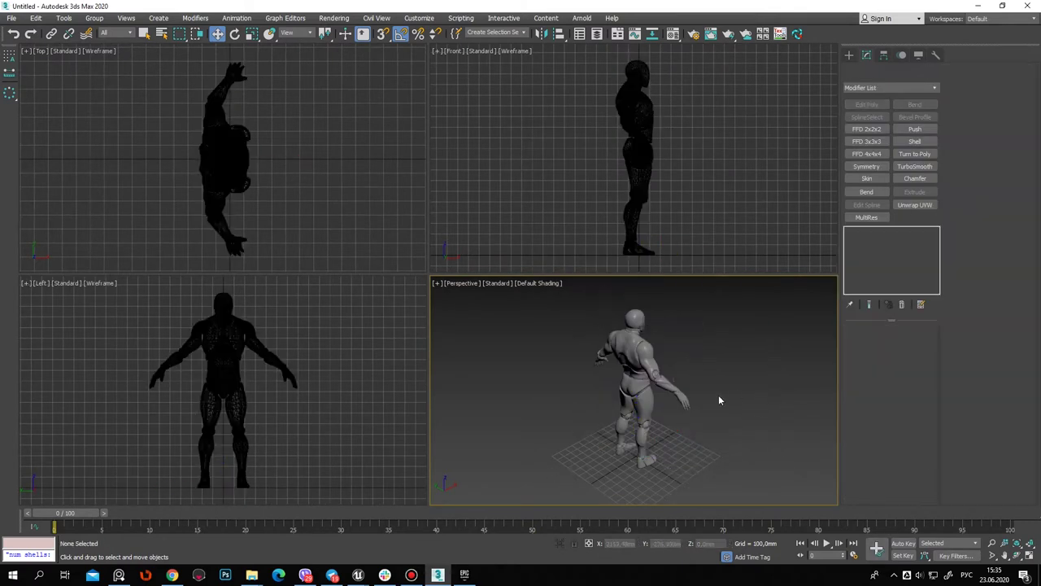
Adjust the perspective viewport's per-view preferences
click(502, 282)
click(541, 400)
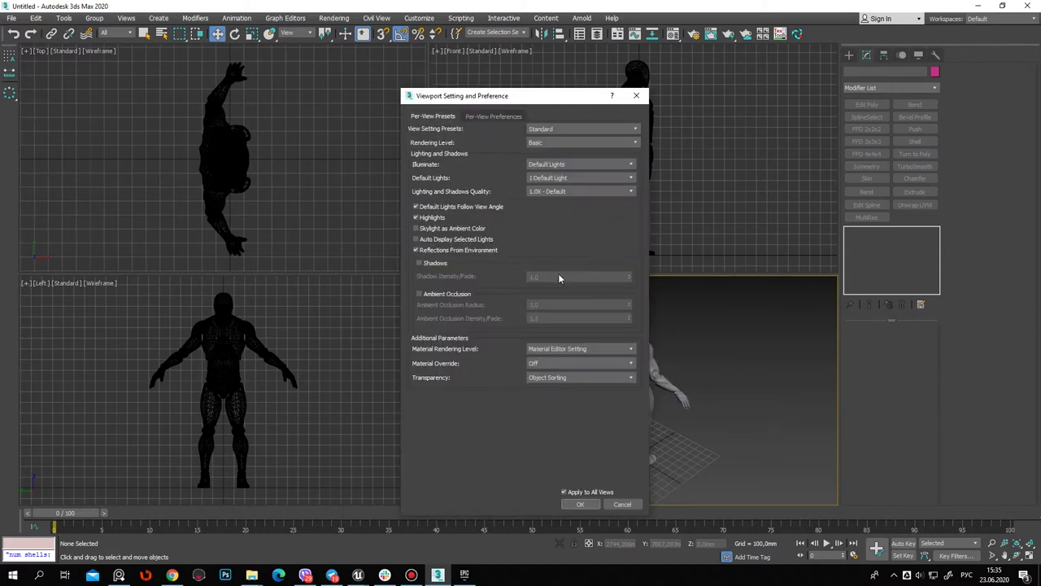
click(510, 117)
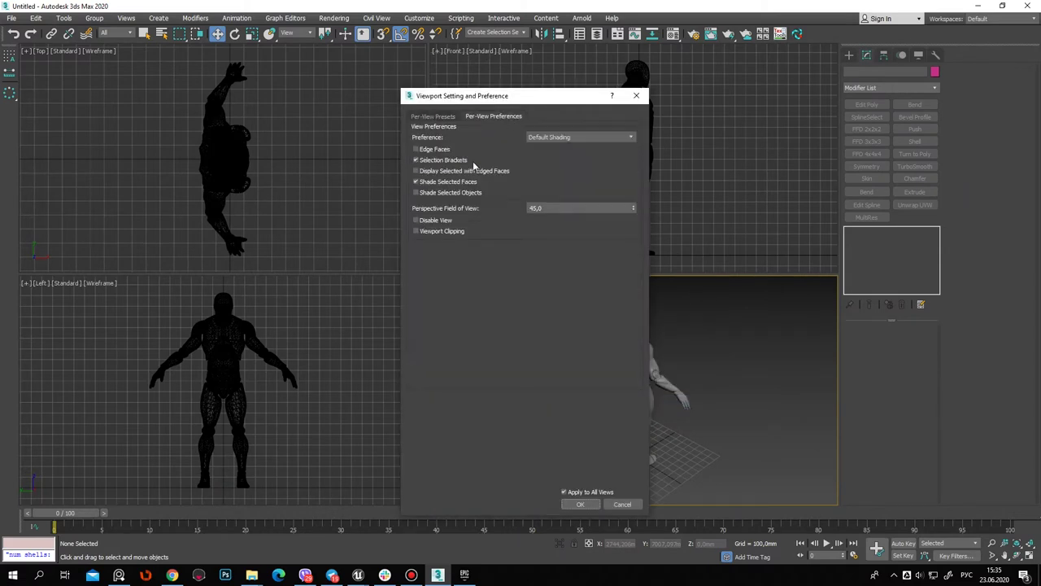
click(580, 505)
Rotate the whole character about 95° to lie flat, then move it up and right
alt+middle_drag(782, 453, 572, 407)
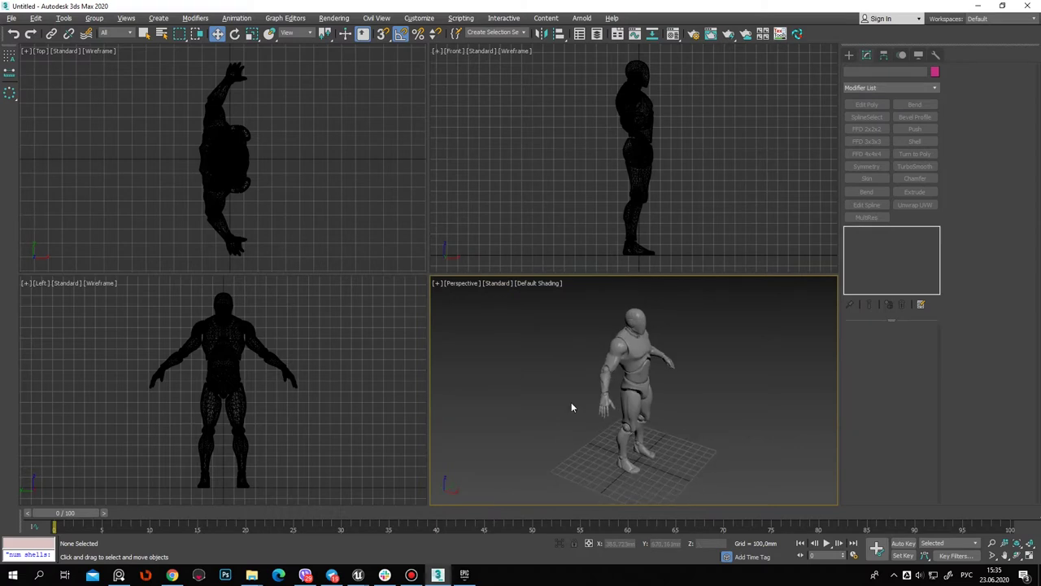
drag(532, 295, 787, 509)
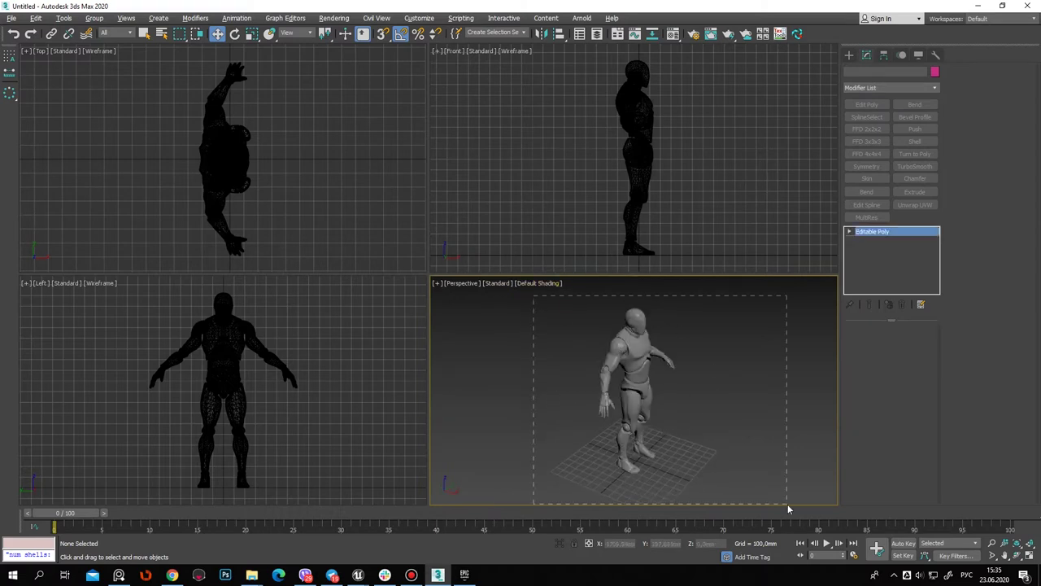
key(e)
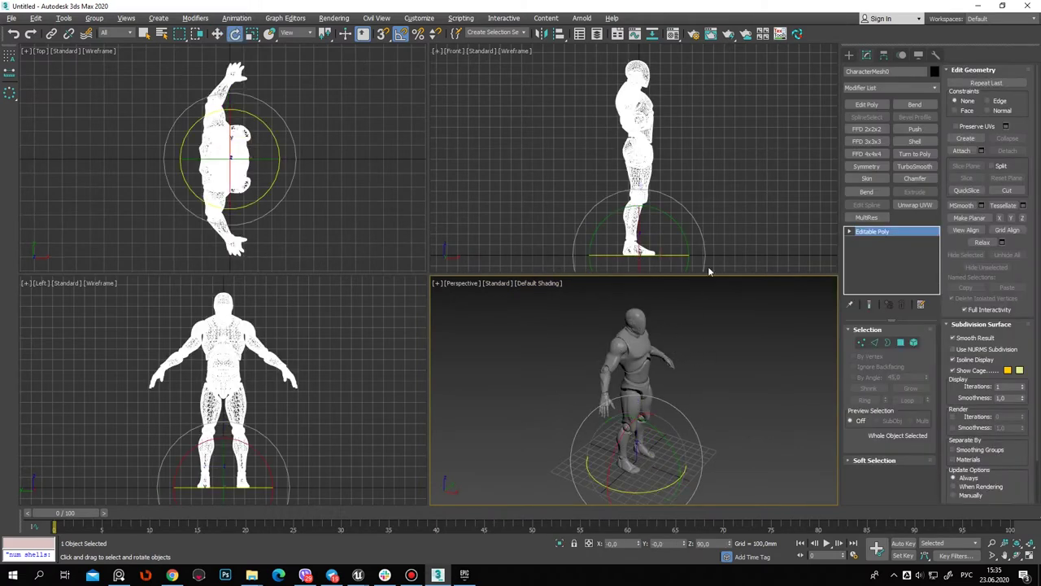
drag(691, 207, 649, 180)
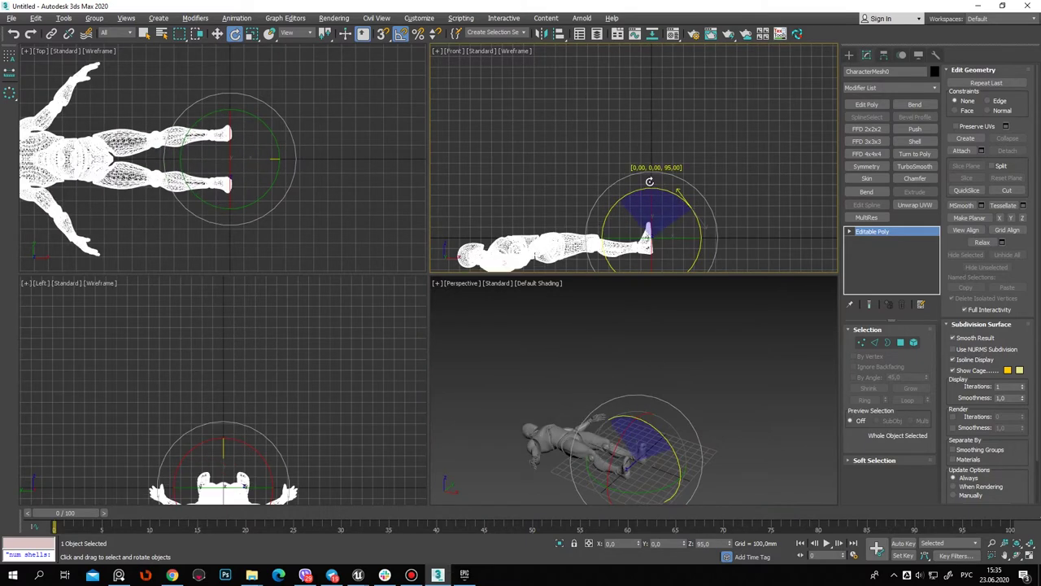
key(w)
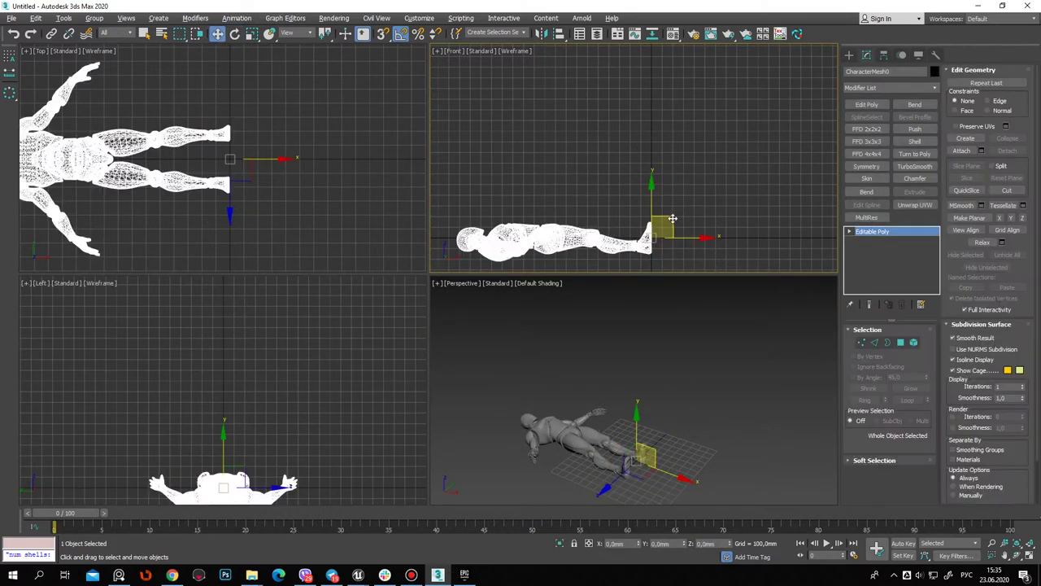
drag(672, 218, 765, 175)
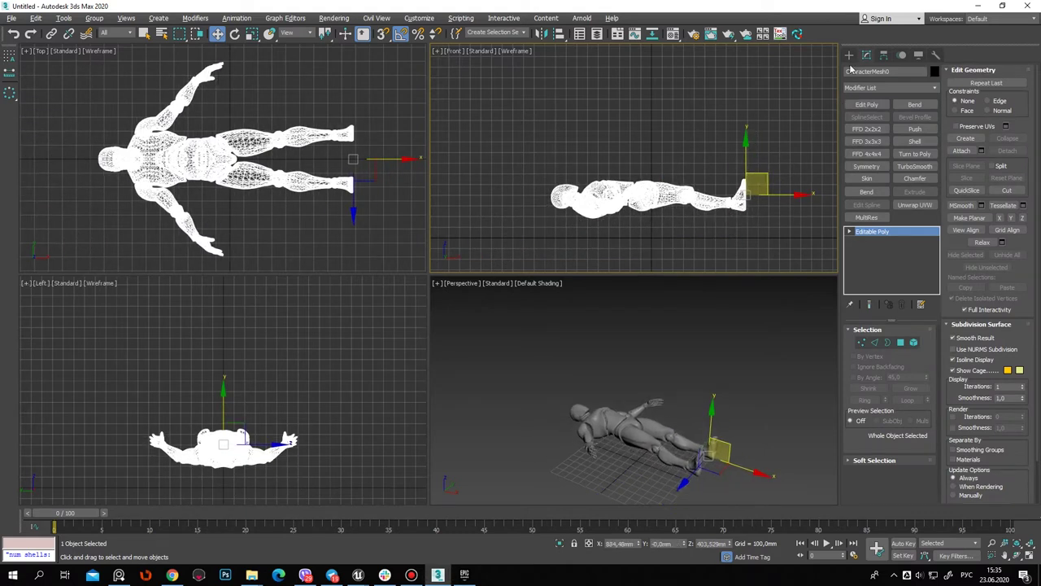
Deselect the character and orbit and zoom the perspective view to a side view
click(848, 55)
click(311, 280)
mouse_move(671, 418)
alt+middle_down()
mouse_move(609, 390)
mouse_move(685, 396)
alt+middle_up()
scroll(667, 407, up, 2)
scroll(644, 420, up, 2)
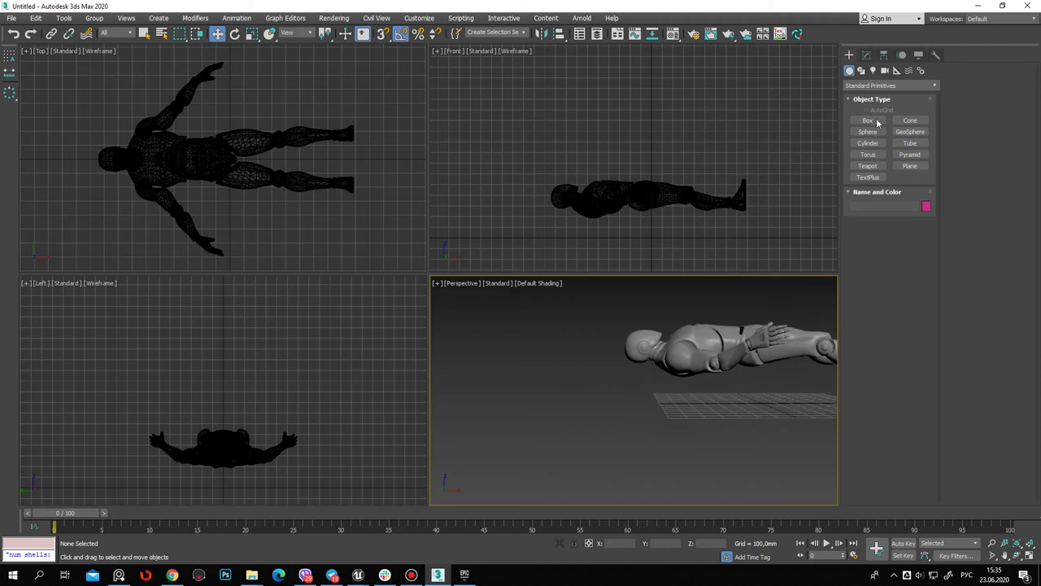
Draw a thin box primitive under the lying figure as the bed base
click(868, 120)
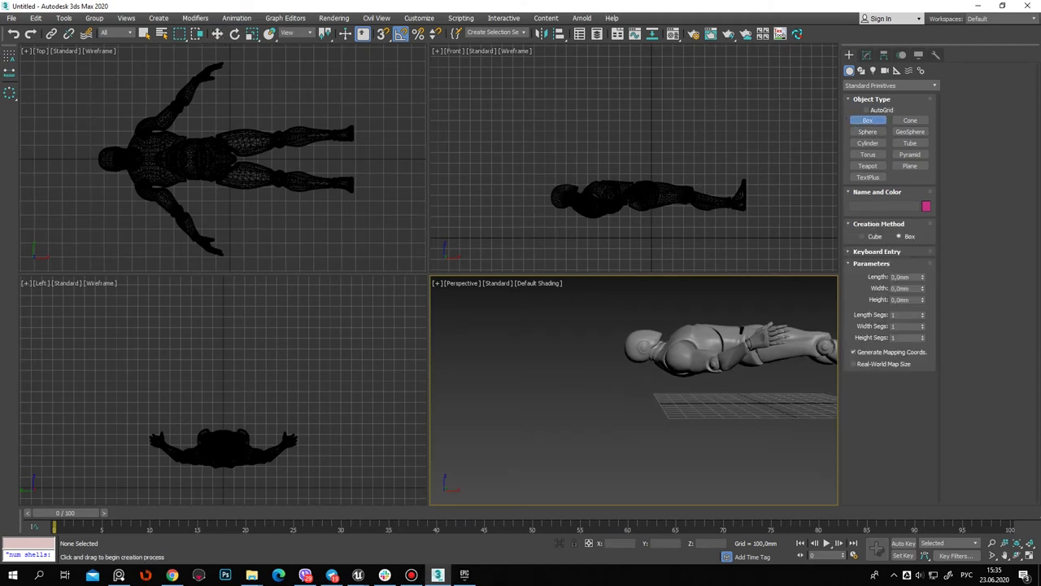
middle_drag(307, 443, 309, 409)
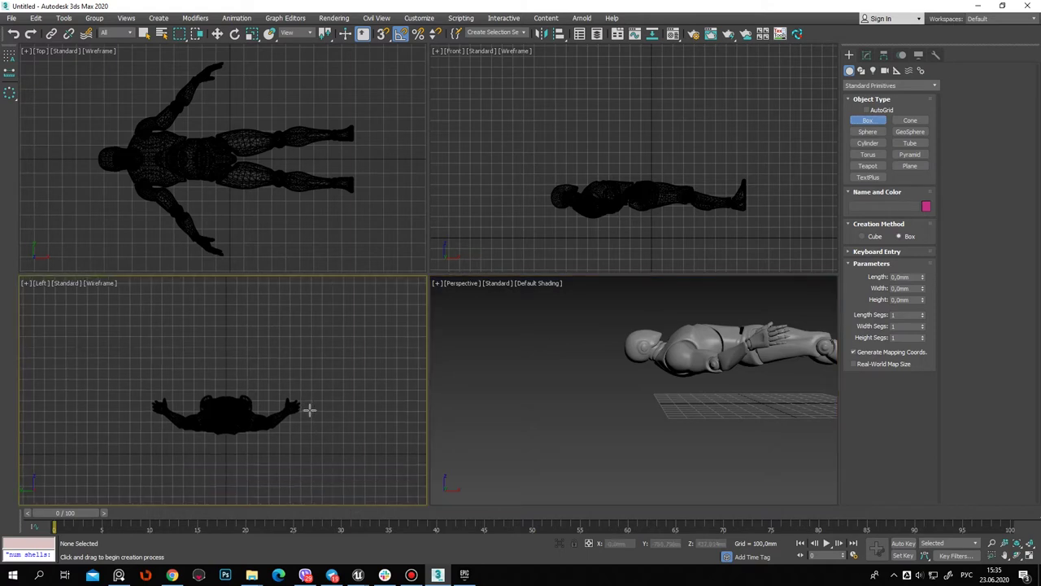
key(w)
middle_drag(674, 375, 630, 435)
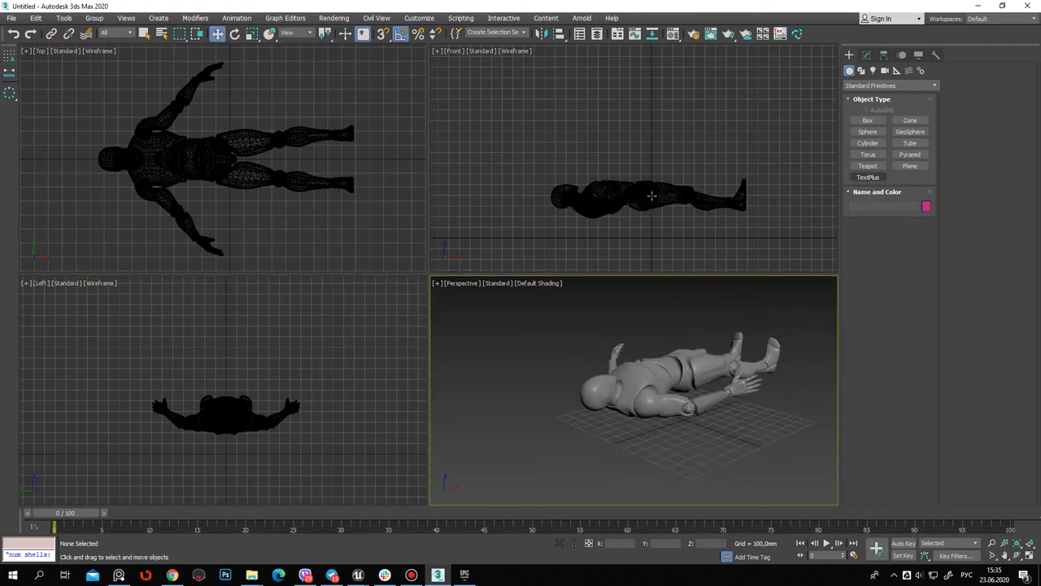
click(878, 122)
drag(81, 104, 392, 232)
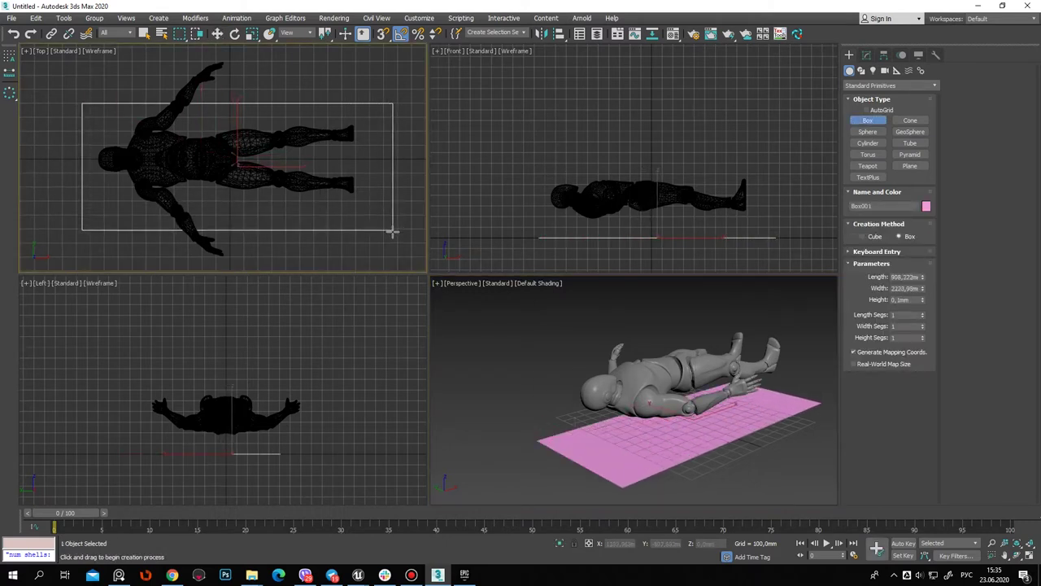
click(395, 222)
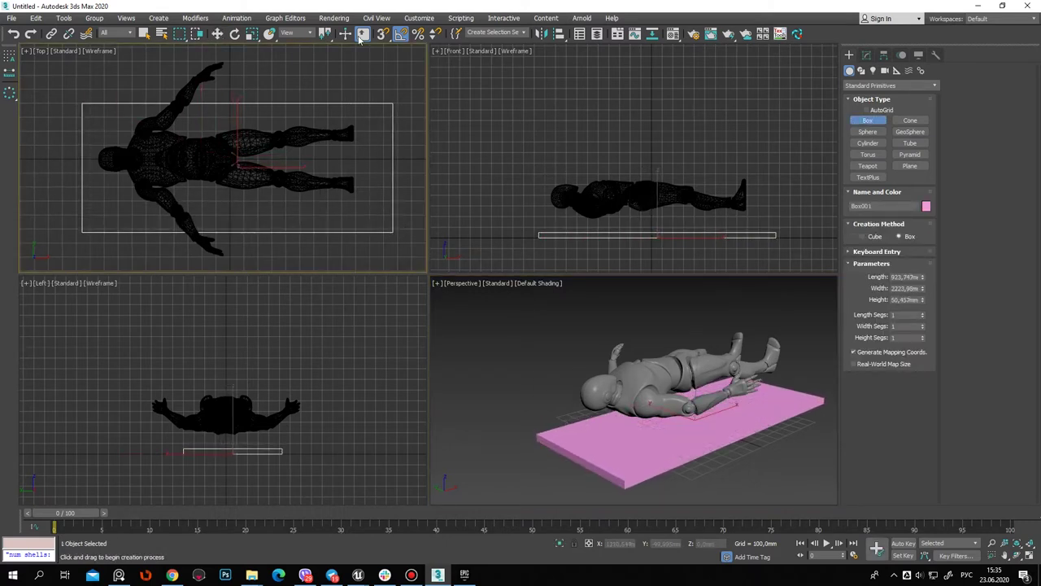
Raise the box under the figure, then lift figure and box together above the grid
click(217, 33)
click(627, 235)
drag(674, 202, 686, 182)
drag(541, 122, 804, 249)
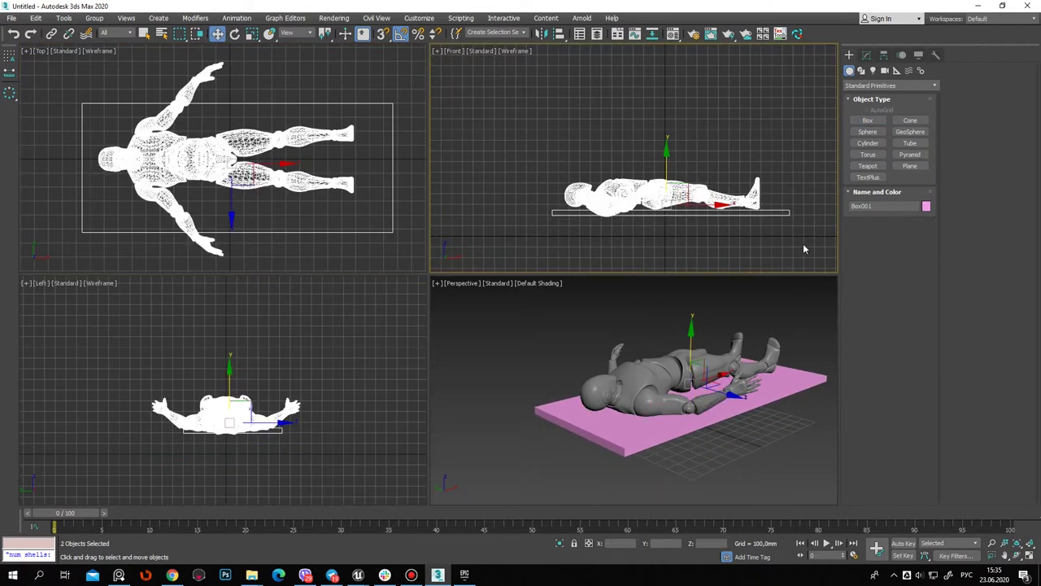
alt+middle_drag(764, 282, 732, 278)
drag(666, 170, 665, 148)
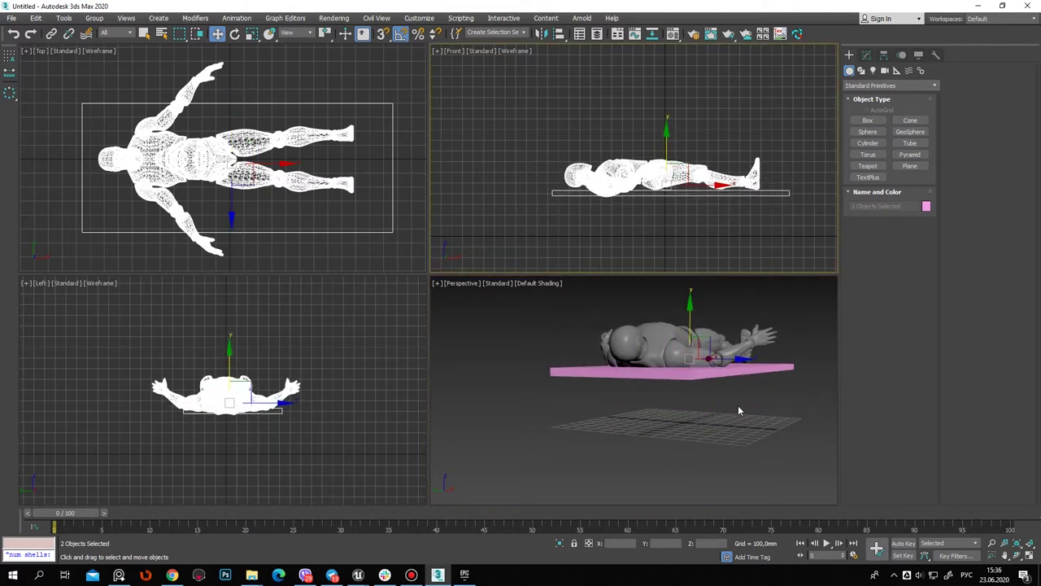
click(738, 410)
Widen the box to about 2290 mm and check the figure lying on it
mouse_move(768, 442)
alt+middle_down()
mouse_move(700, 409)
mouse_move(718, 464)
mouse_move(872, 165)
alt+middle_up()
click(868, 55)
mouse_move(925, 355)
mouse_down()
mouse_move(924, 366)
mouse_move(922, 329)
mouse_up()
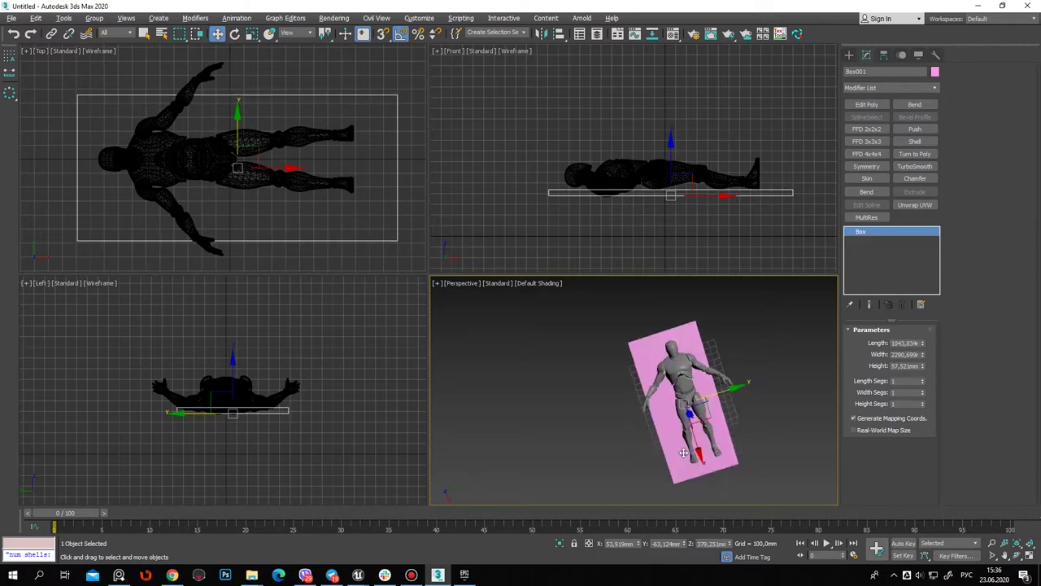
alt+middle_drag(683, 450, 811, 385)
mouse_move(708, 432)
alt+middle_down()
mouse_move(747, 369)
mouse_move(738, 372)
alt+middle_up()
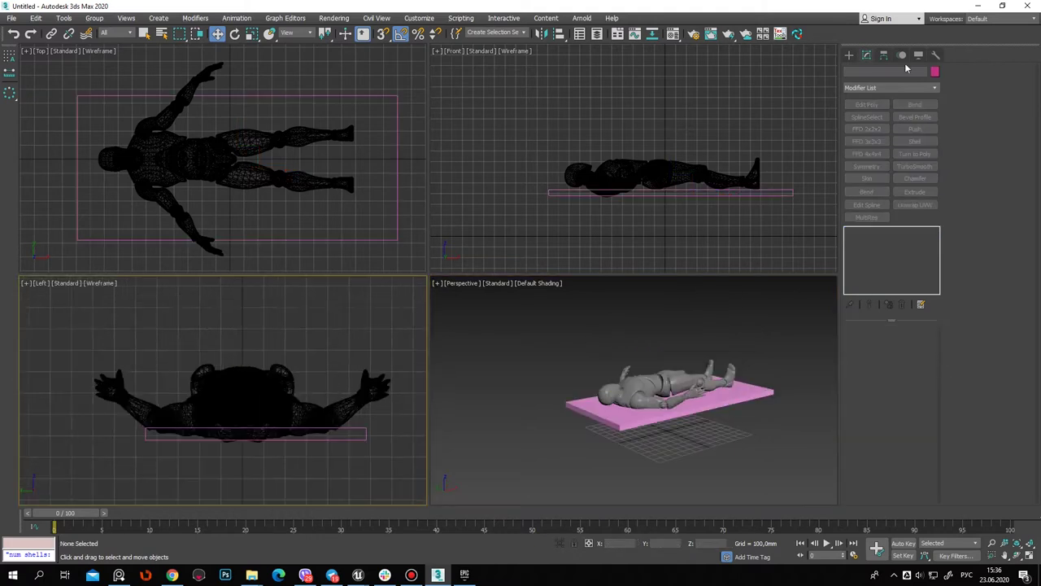
click(848, 54)
Draw a rectangle spline across the figure in the Left view
click(861, 70)
click(878, 131)
click(910, 129)
scroll(294, 351, down, 3)
scroll(244, 364, down, 1)
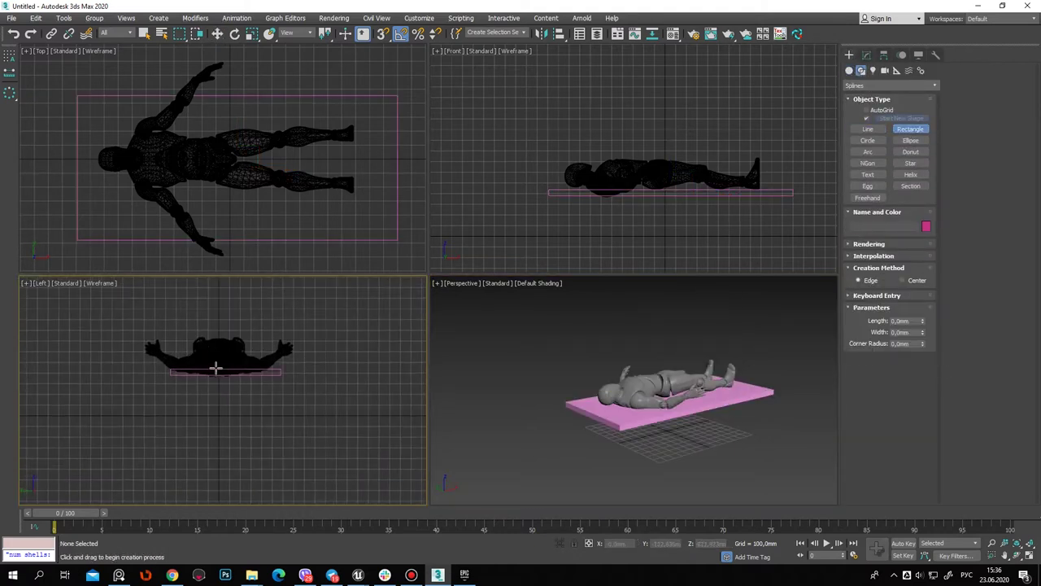
scroll(216, 368, up, 3)
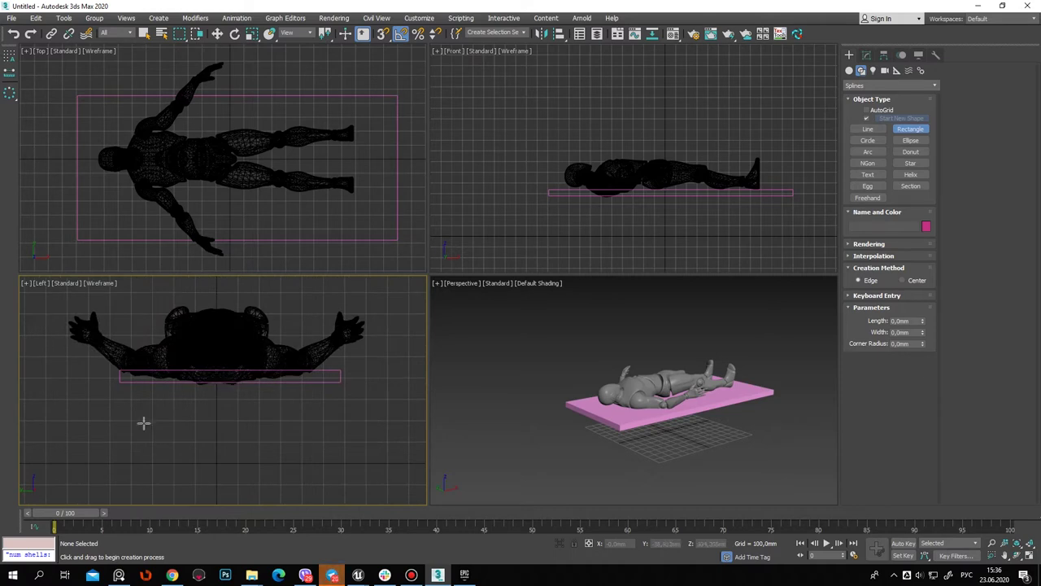
mouse_move(225, 378)
mouse_down()
mouse_move(346, 460)
mouse_move(108, 291)
mouse_up()
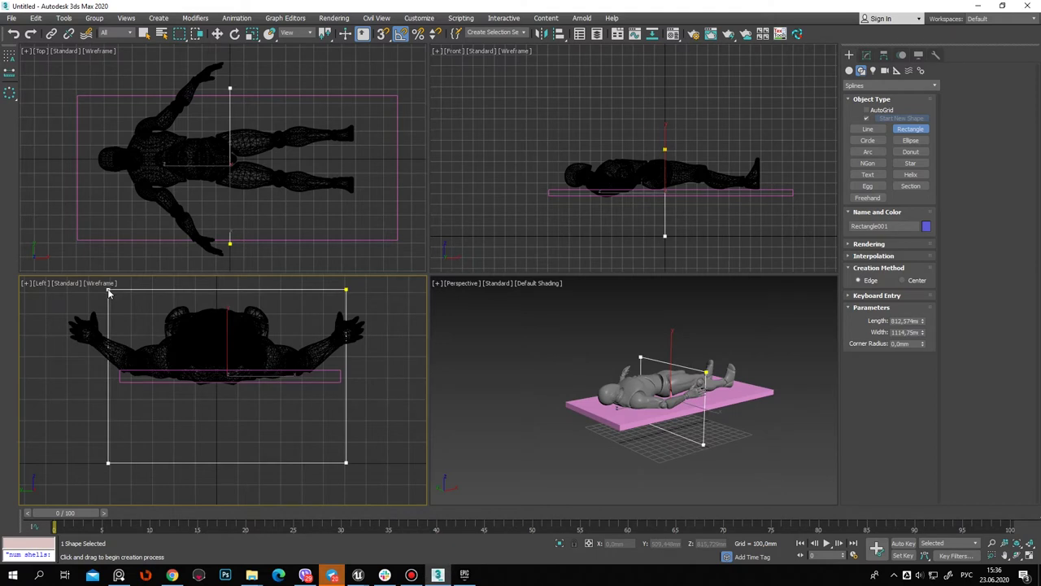
alt+middle_drag(675, 444, 651, 439)
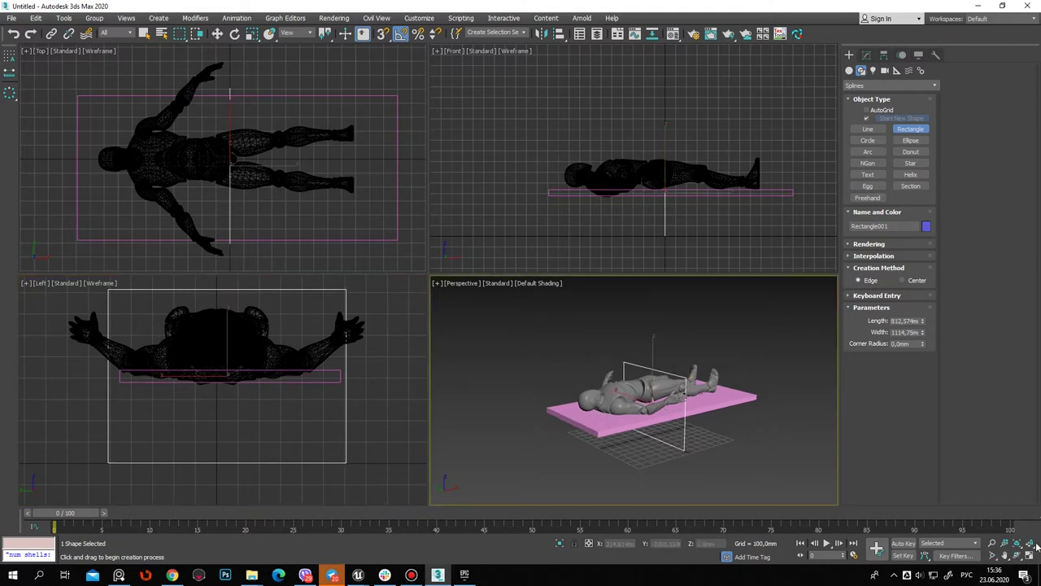
click(1027, 559)
Add an Edit Spline modifier and fillet the rectangle's two top corners into arcs
click(866, 54)
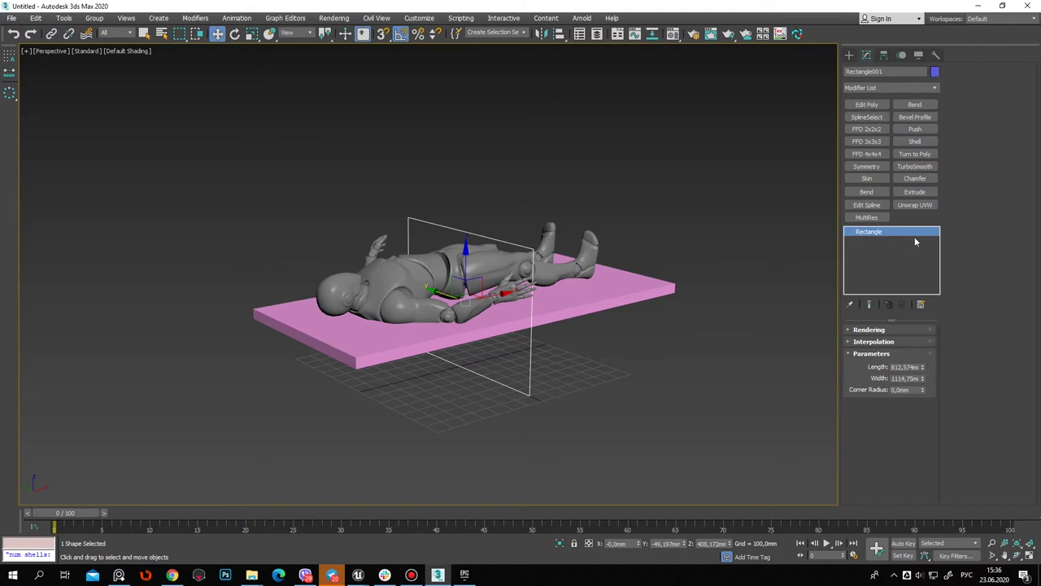
click(882, 211)
click(890, 346)
click(457, 358)
click(876, 346)
drag(383, 195, 627, 281)
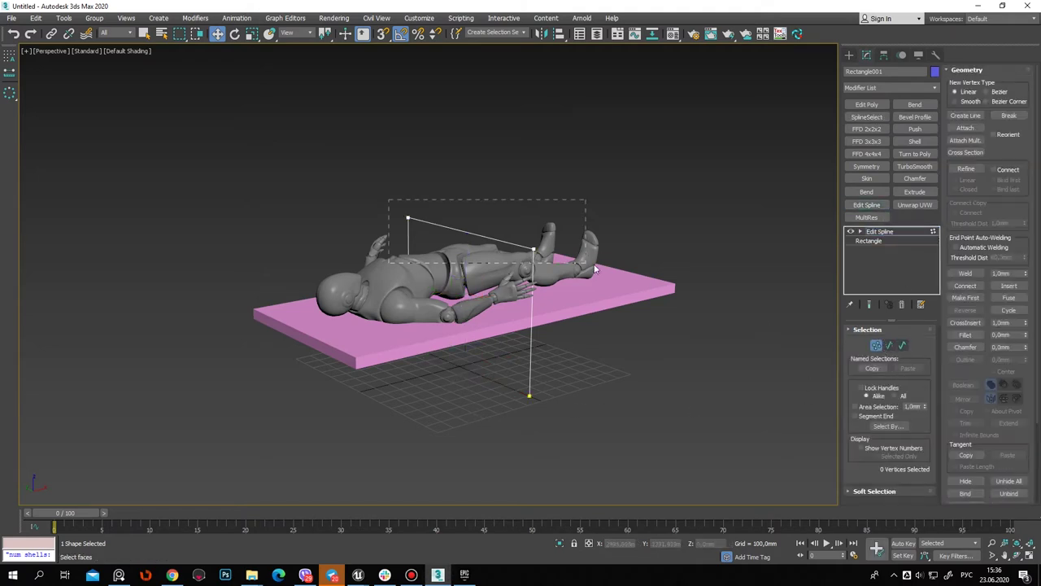
click(965, 334)
drag(538, 238, 547, 222)
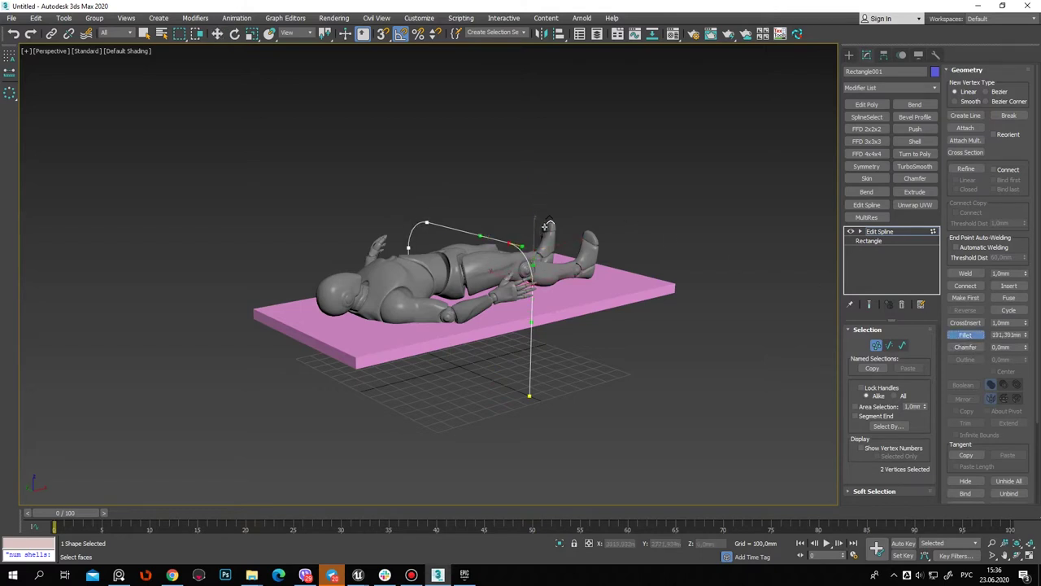
Enable Rendering In Viewport so the spline shows as a tube about 60 mm thick
click(868, 241)
click(887, 342)
click(869, 329)
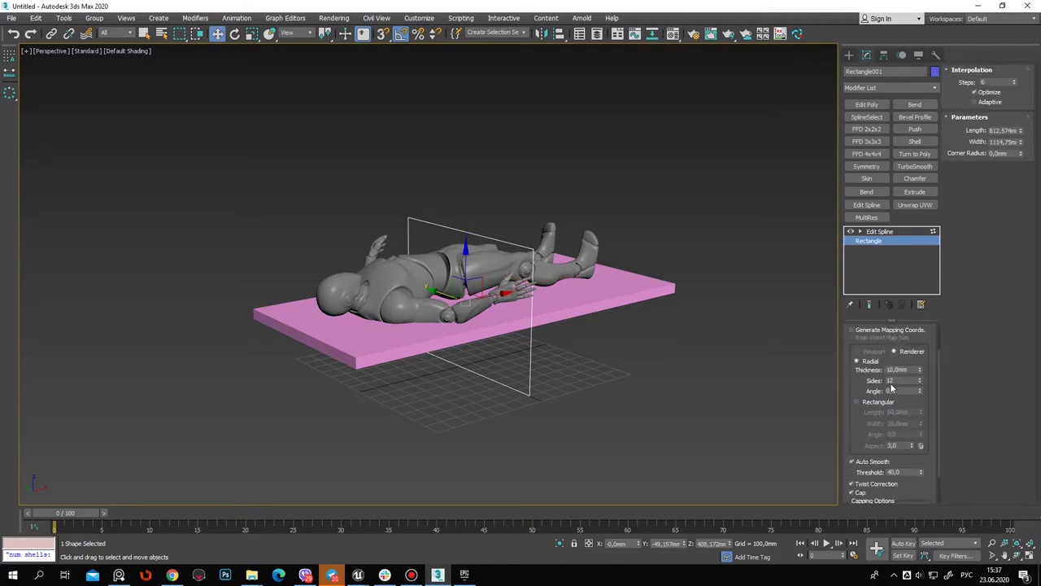
drag(932, 444, 937, 505)
click(883, 349)
drag(924, 378, 938, 151)
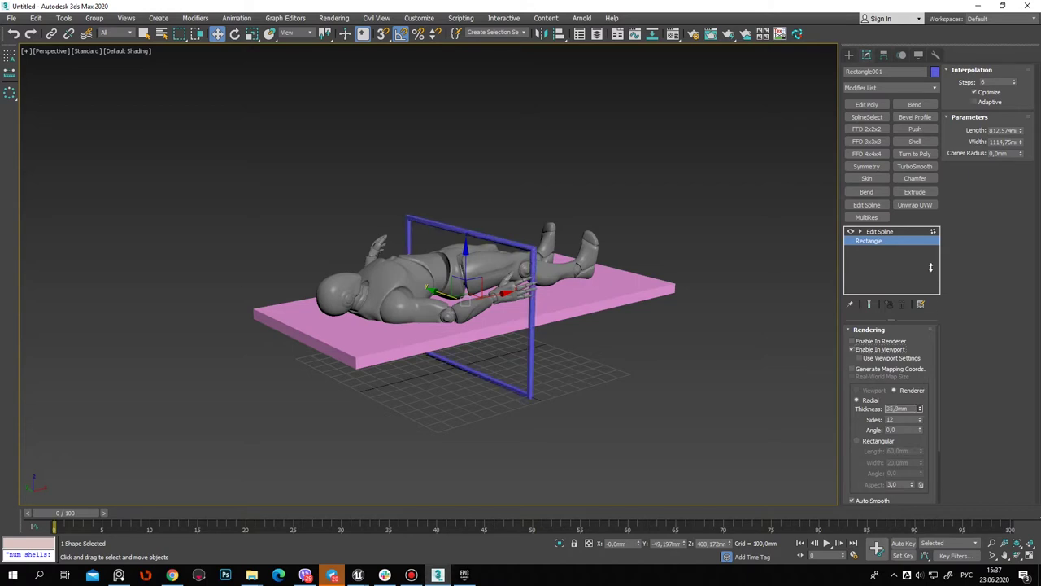
drag(945, 190, 945, 138)
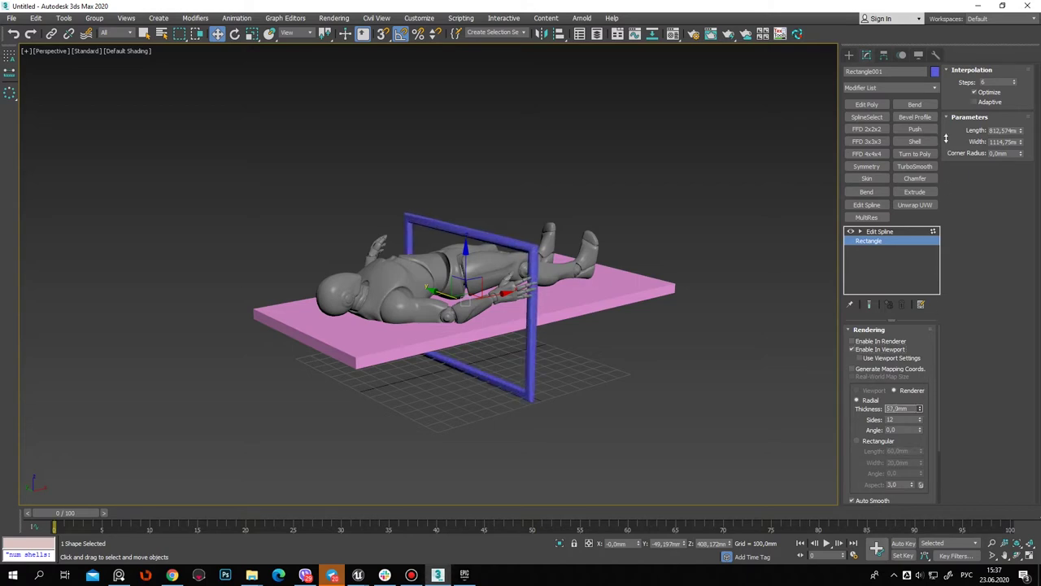
click(911, 231)
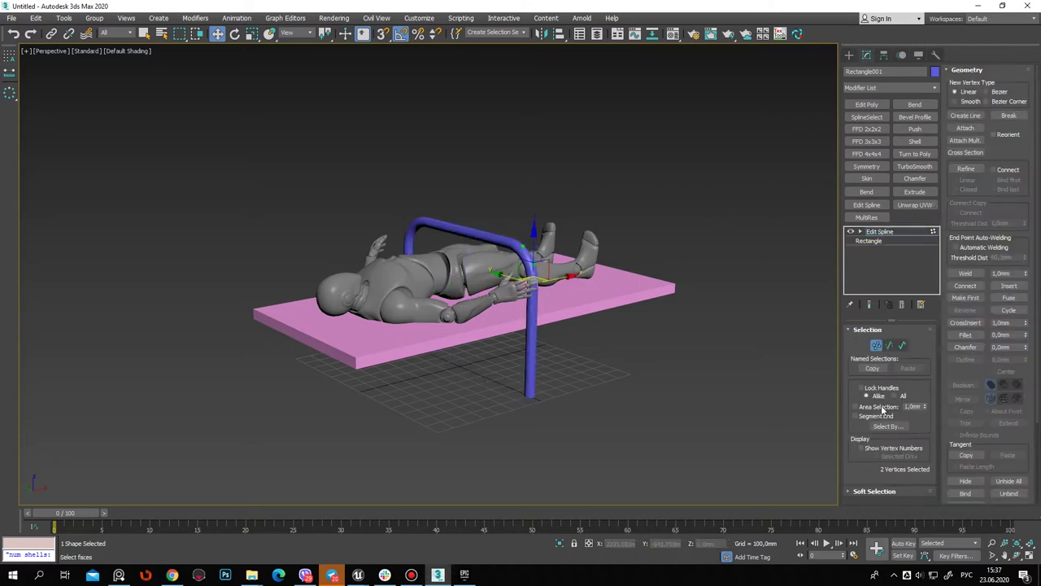
Reset the frame's Y position to zero and move it to the bed's left end
mouse_move(675, 336)
alt+middle_down()
mouse_move(558, 324)
mouse_move(571, 303)
alt+middle_up()
scroll(571, 302, up, 2)
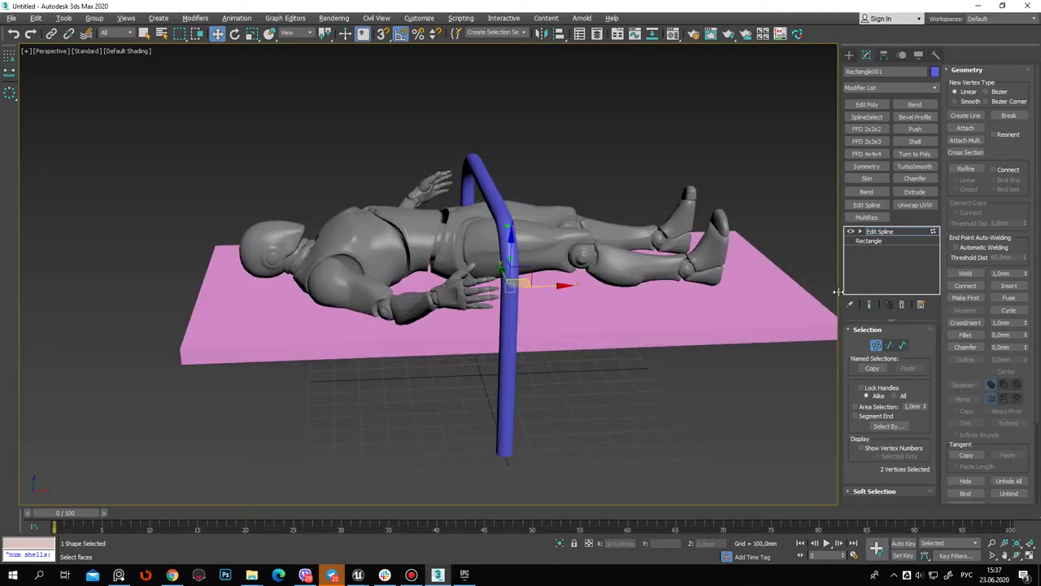
click(887, 244)
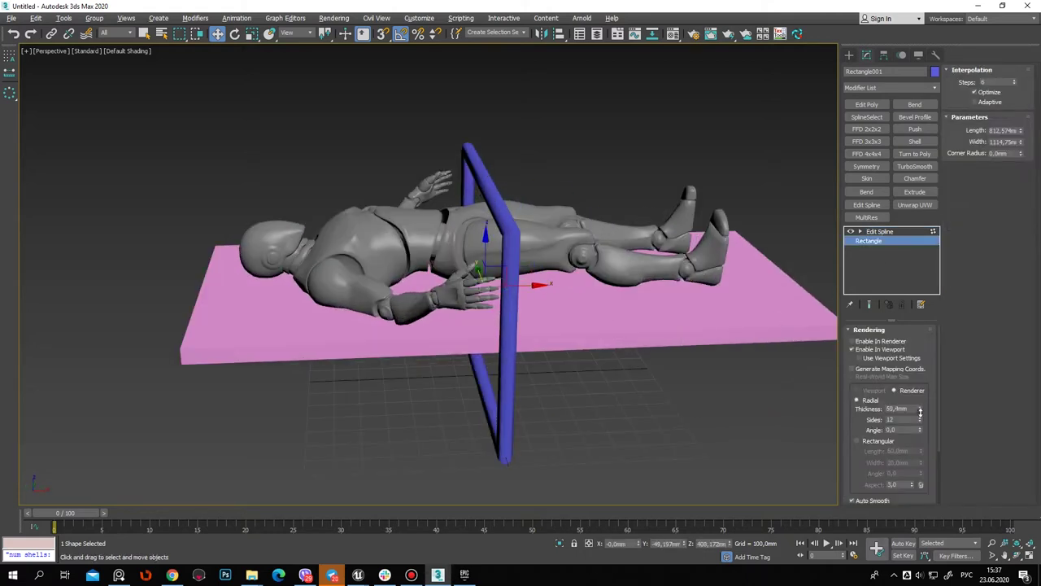
click(885, 233)
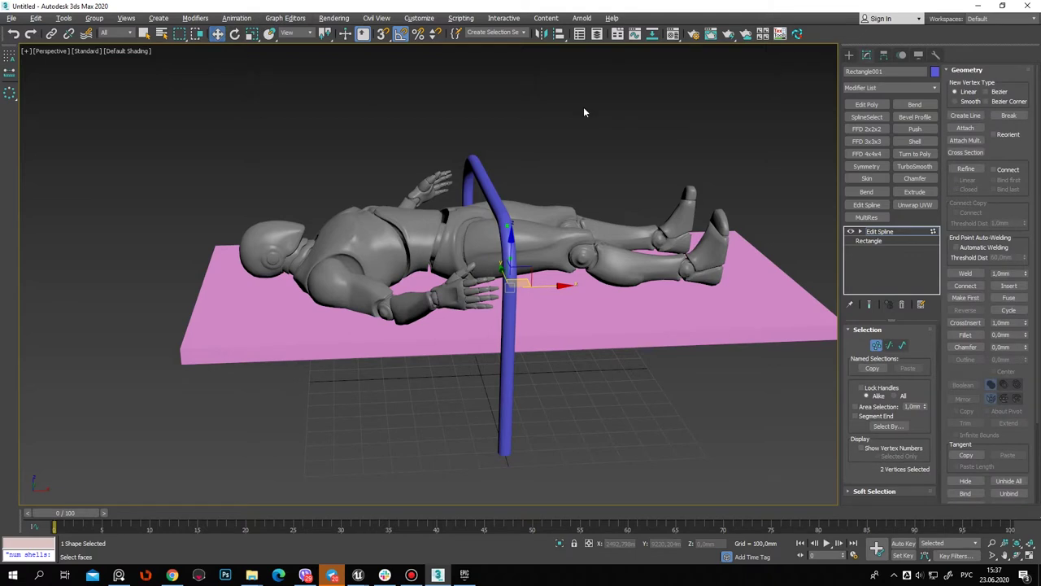
click(849, 55)
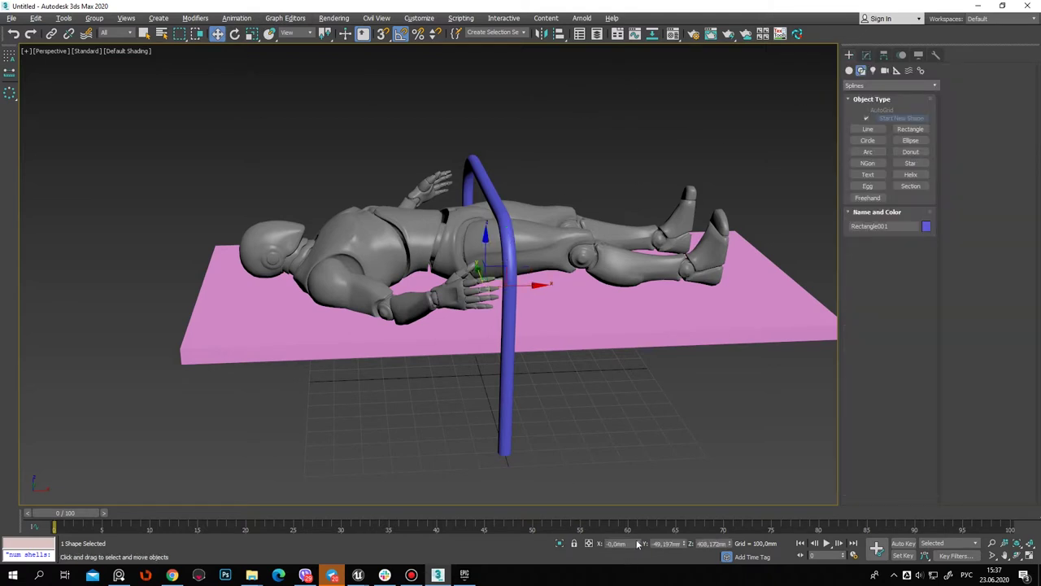
right_click(685, 546)
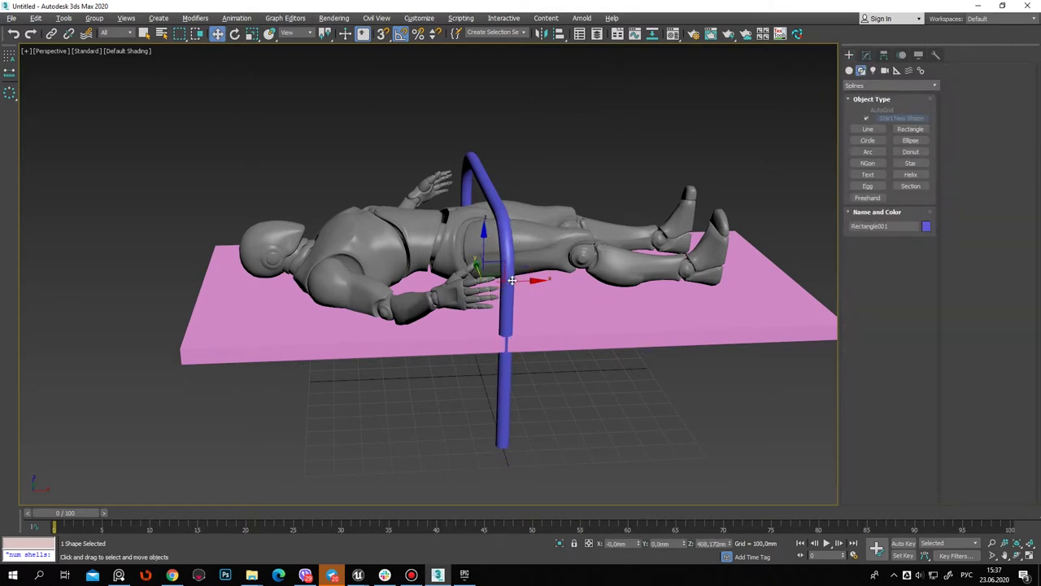
drag(511, 280, 285, 313)
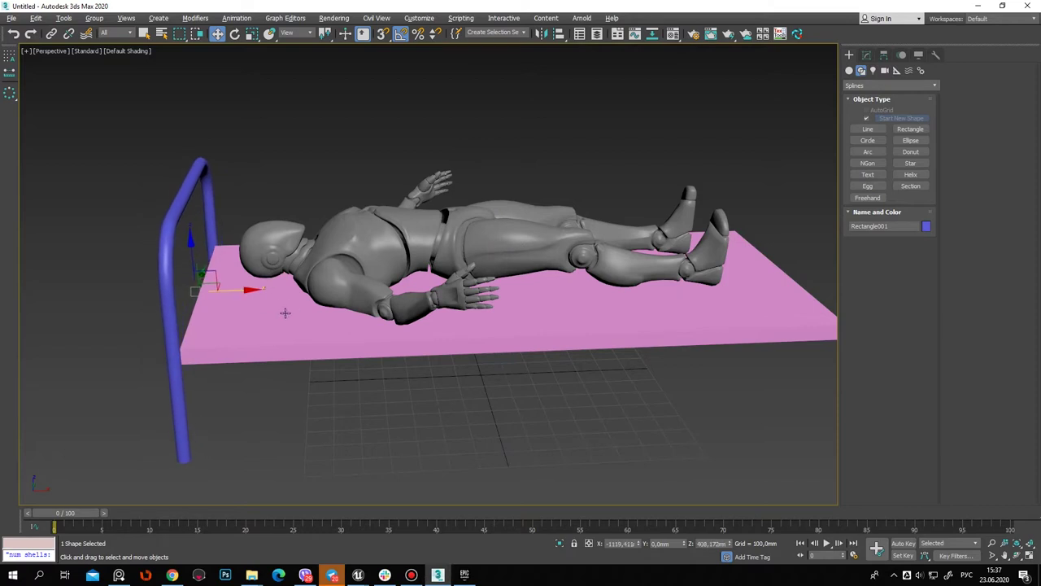
Shift-copy the tubular frame to the bed's right end
scroll(277, 269, up, 2)
scroll(257, 190, down, 6)
shift+drag(367, 255, 507, 302)
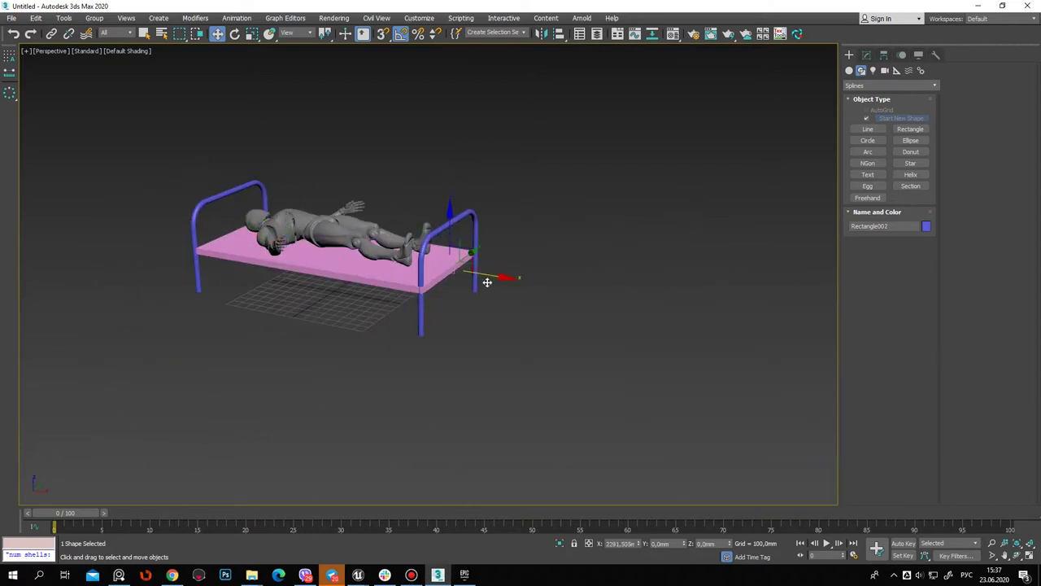
click(518, 333)
click(458, 406)
Orbit around the bed and select the first blue frame
mouse_move(493, 400)
alt+middle_down()
mouse_move(302, 326)
mouse_move(380, 342)
alt+middle_up()
alt+middle_drag(411, 403, 383, 395)
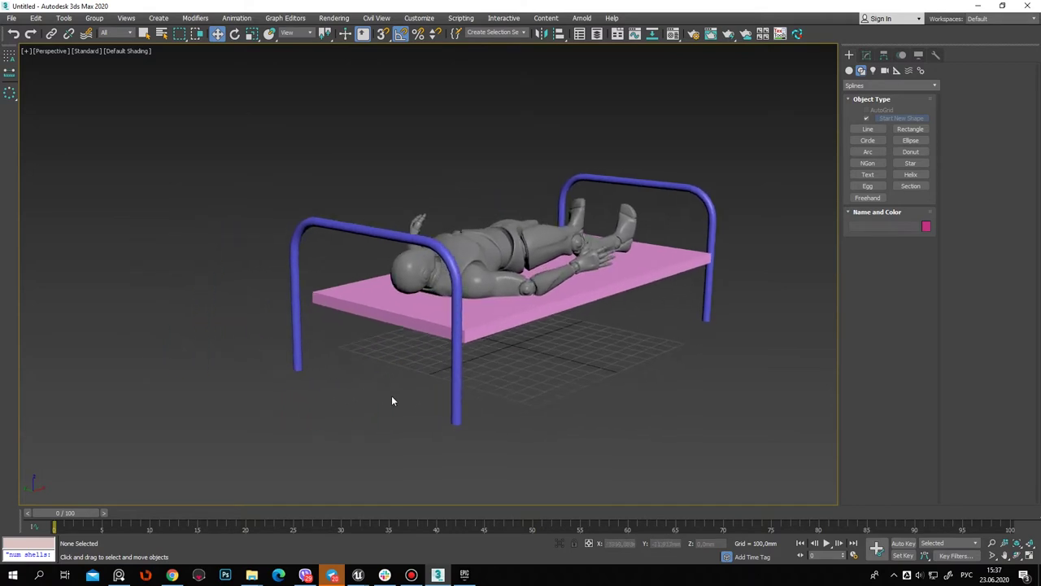
scroll(496, 444, up, 4)
mouse_move(459, 392)
alt+middle_down()
mouse_move(479, 388)
mouse_move(558, 298)
mouse_move(344, 388)
alt+middle_up()
click(219, 411)
alt+middle_drag(219, 411, 163, 407)
Reduce the rail tube's rendering thickness to about 41 mm
click(867, 54)
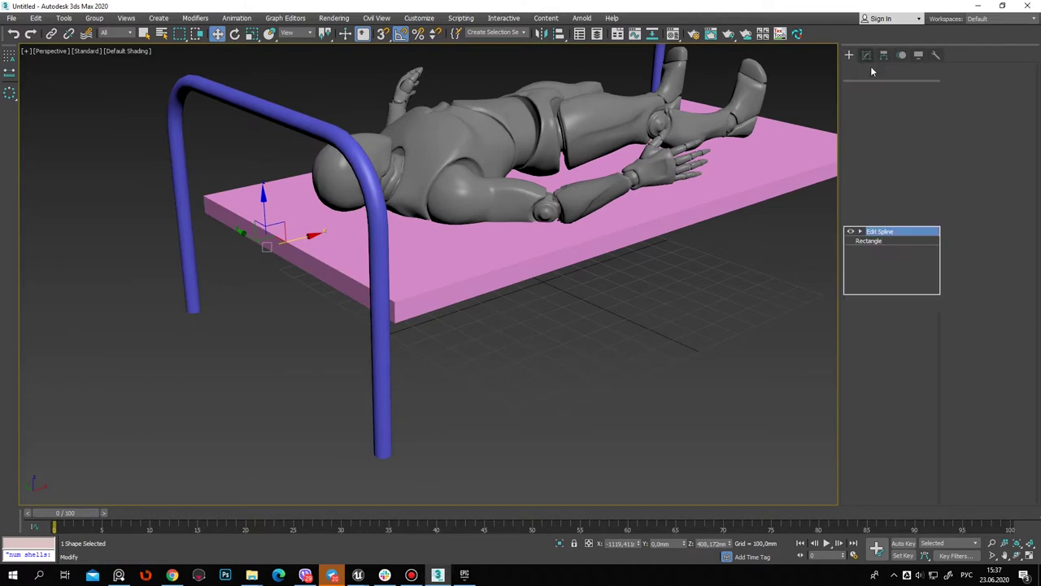
click(886, 241)
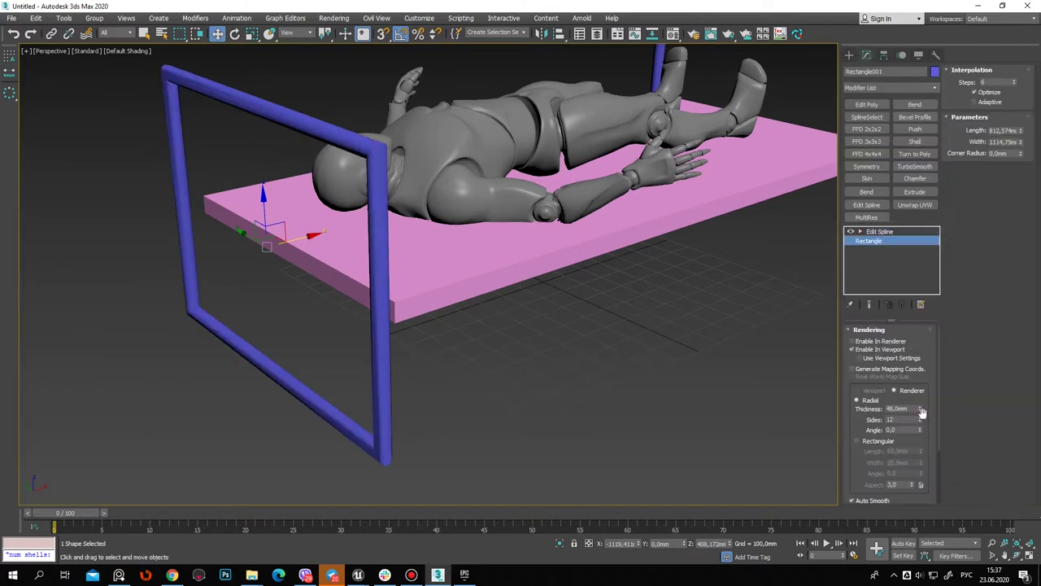
drag(920, 412, 918, 419)
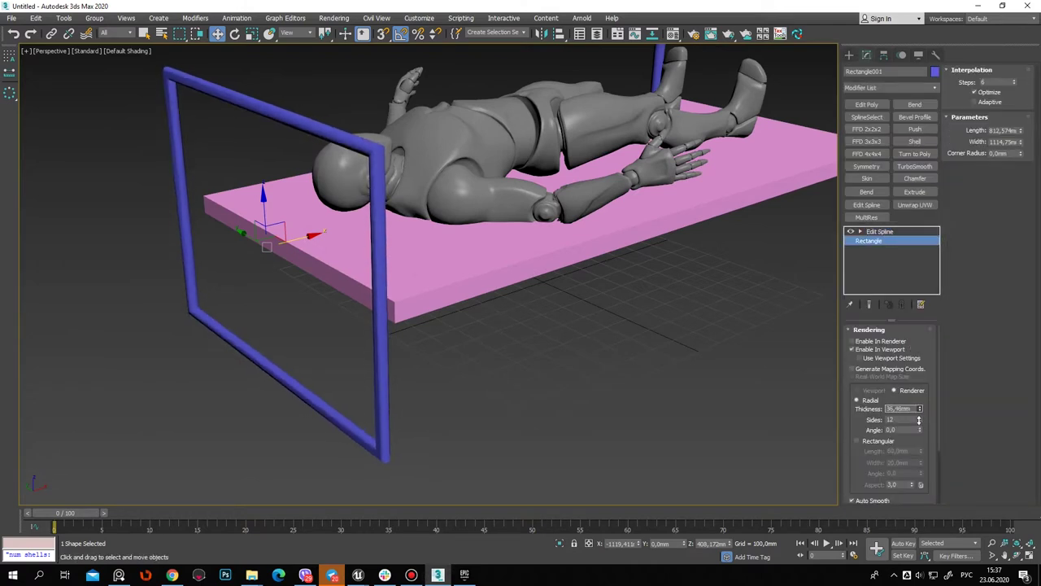
click(878, 233)
alt+middle_drag(358, 337, 492, 320)
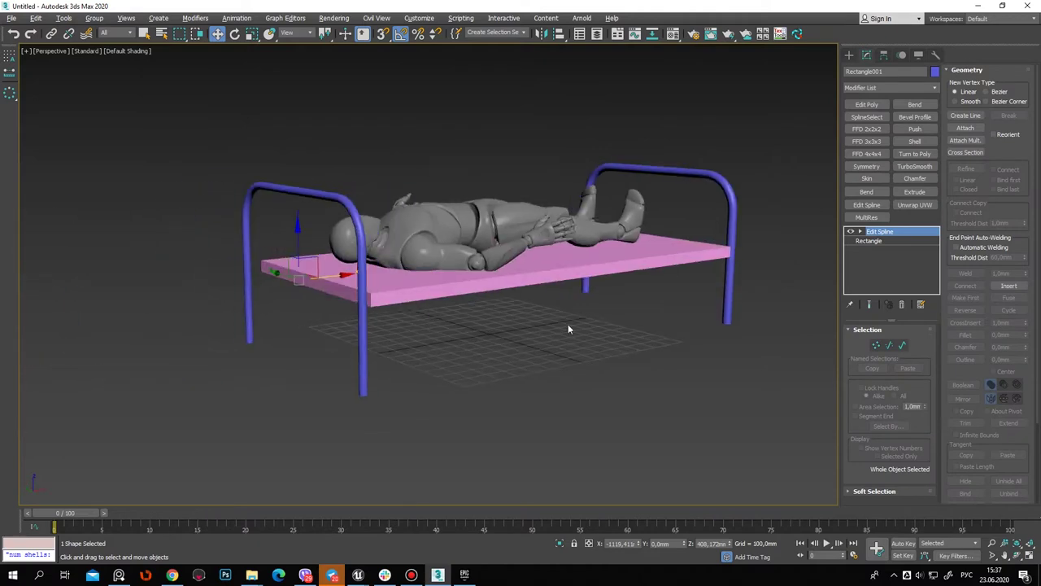
scroll(356, 245, up, 3)
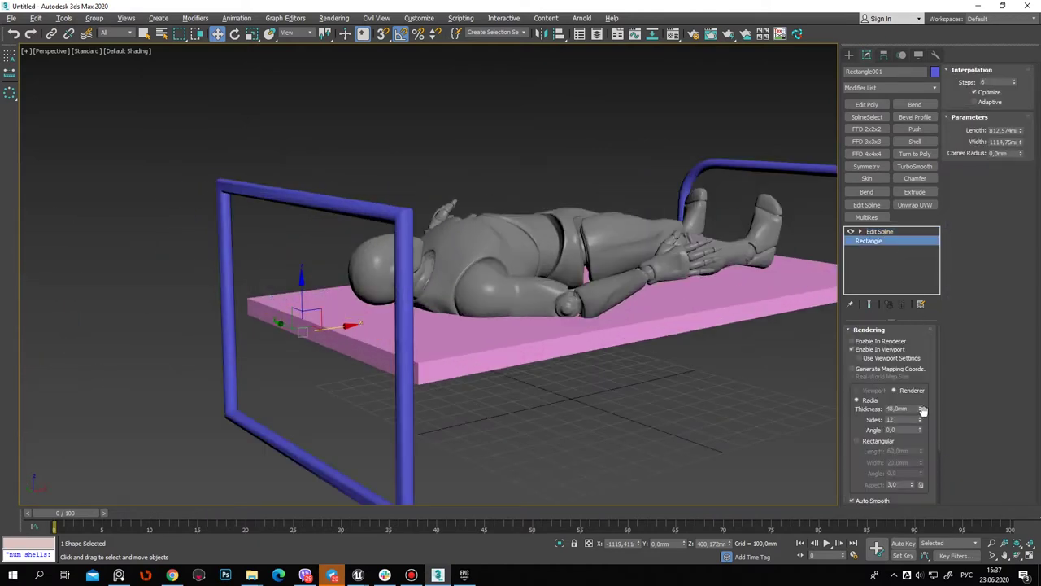
click(894, 235)
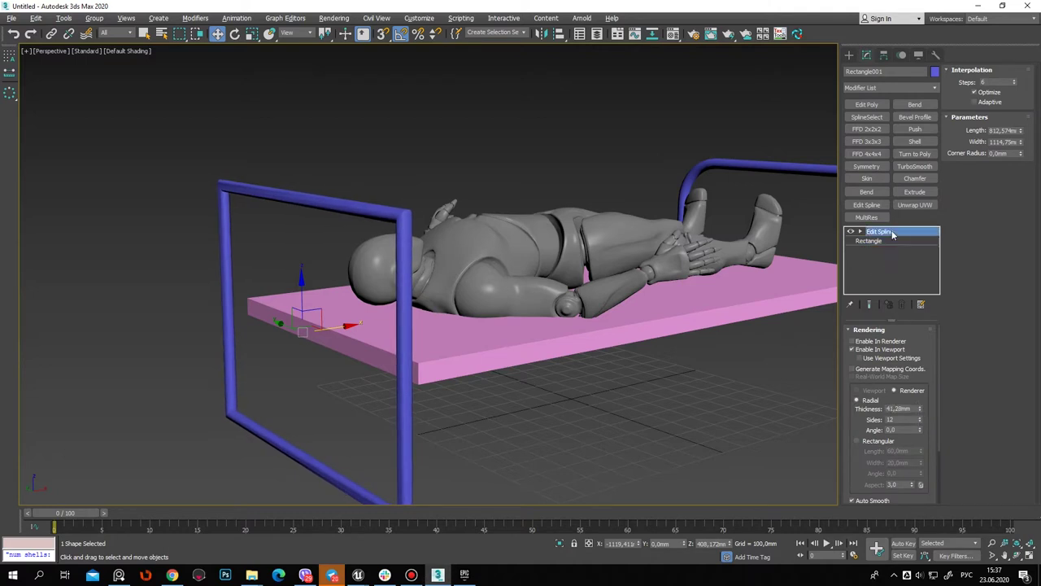
scroll(656, 285, down, 3)
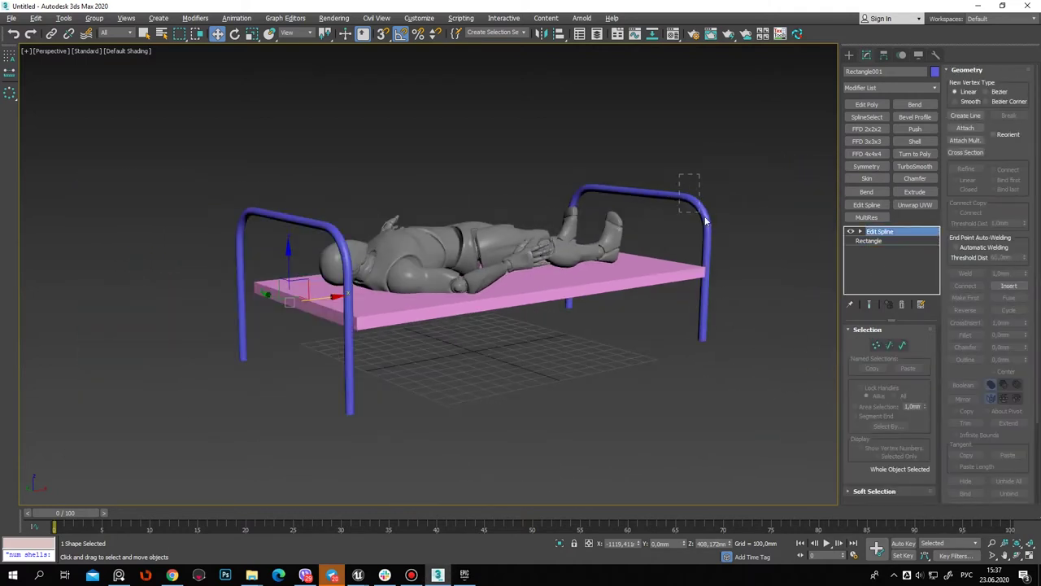
Delete the far-end rail and clone the remaining rail as Rectangle002 at the slab's foot
key(Delete)
click(246, 222)
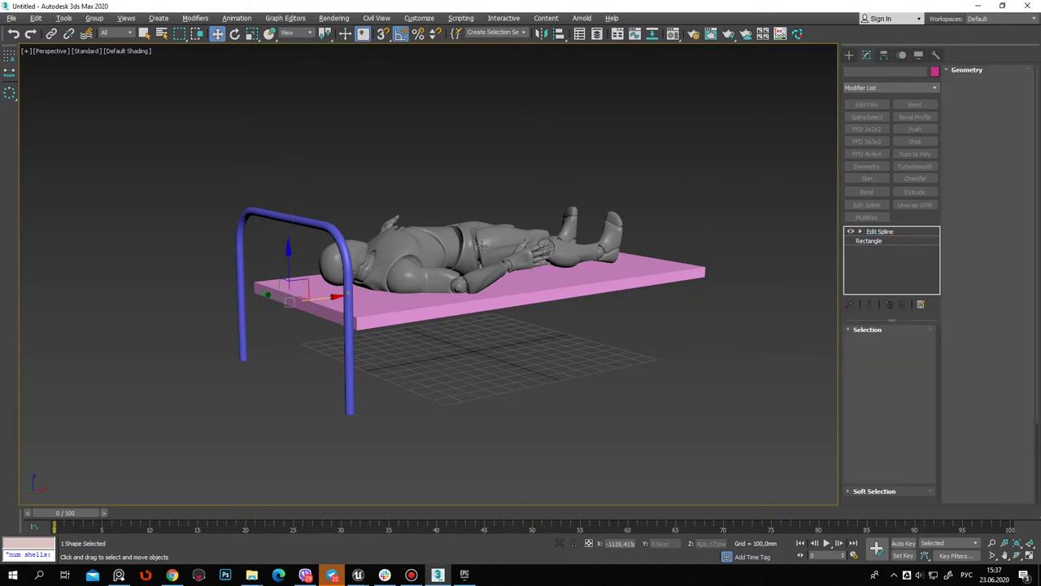
alt+middle_drag(246, 221, 313, 291)
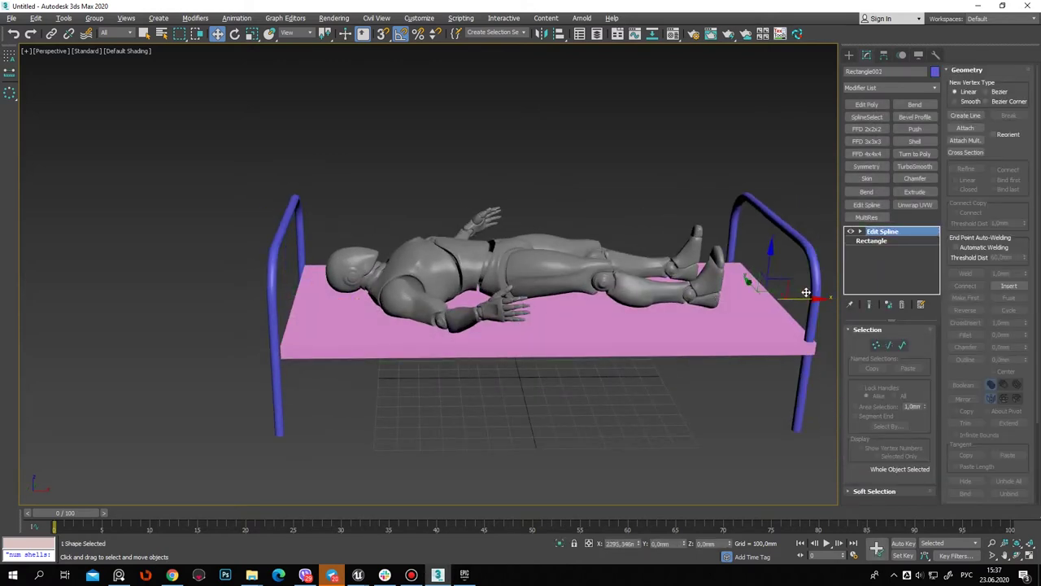
shift+drag(327, 302, 810, 294)
click(525, 336)
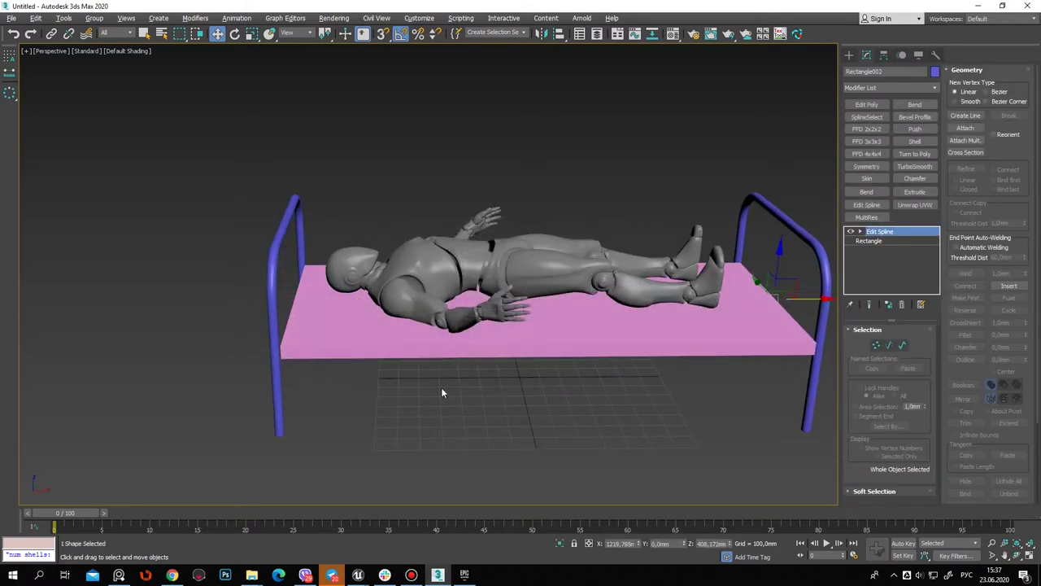
Select the pink bed board together with the rail
click(290, 371)
mouse_move(807, 379)
alt+middle_down()
mouse_move(622, 380)
mouse_move(464, 351)
mouse_move(595, 272)
alt+middle_up()
click(602, 270)
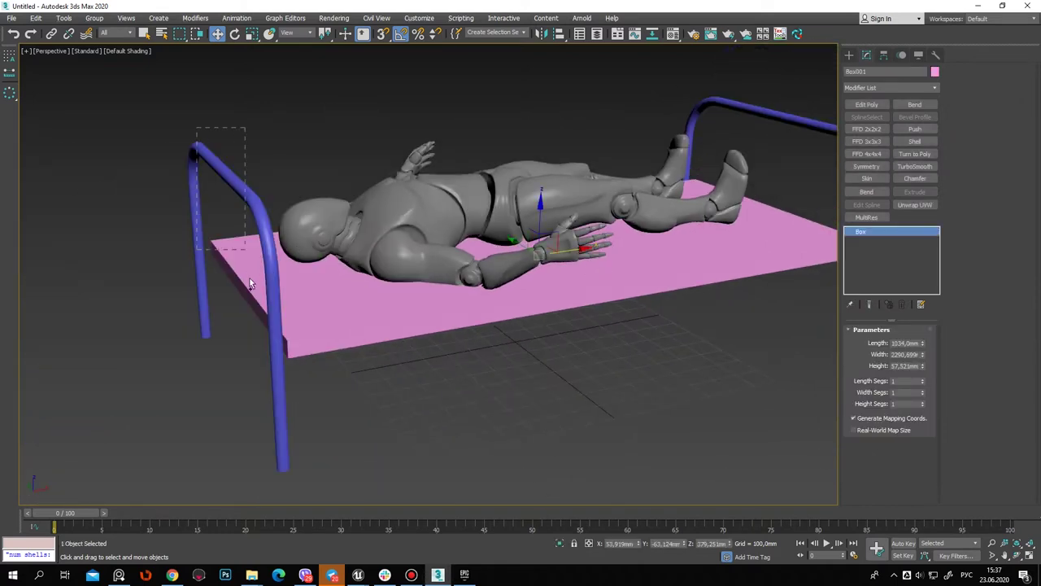
drag(249, 284, 248, 273)
Switch the viewport shading to Clay
click(130, 53)
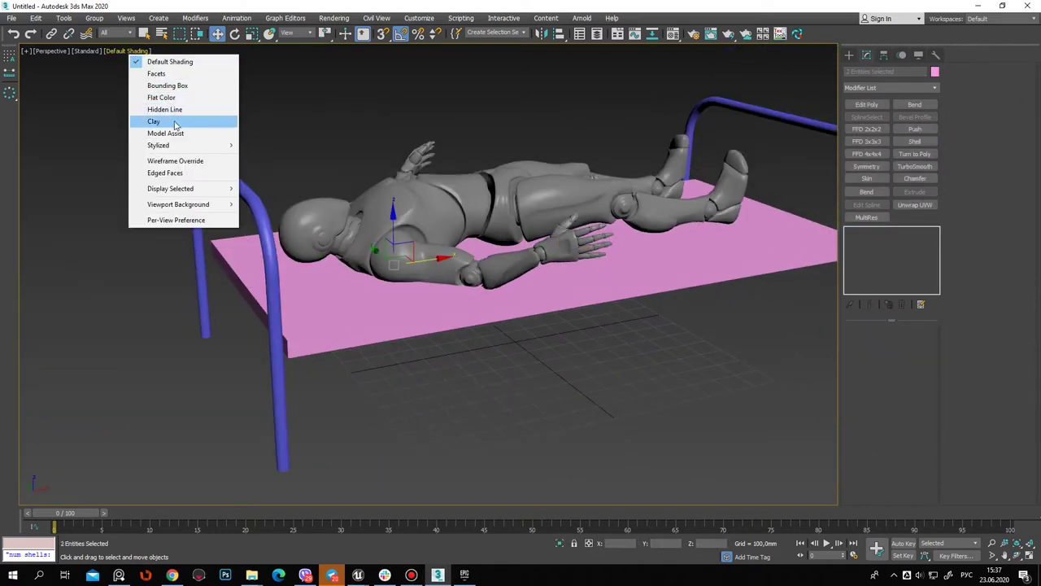
click(146, 121)
mouse_move(395, 135)
alt+middle_down()
mouse_move(476, 251)
mouse_move(407, 274)
mouse_move(371, 320)
alt+middle_up()
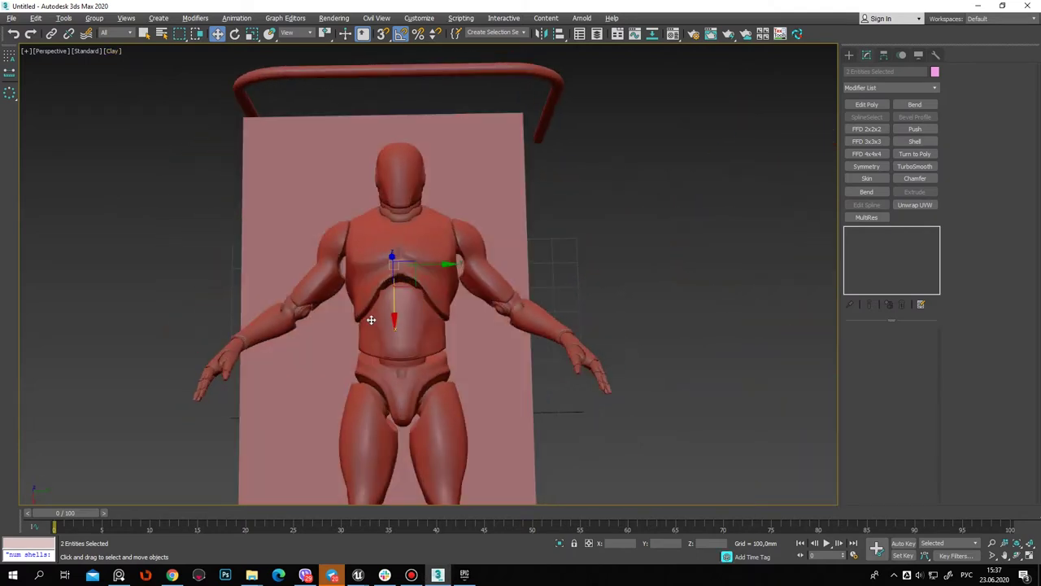
alt+middle_drag(379, 282, 304, 121)
Centre the bed board Box001 at X 0 and Y 0
click(304, 121)
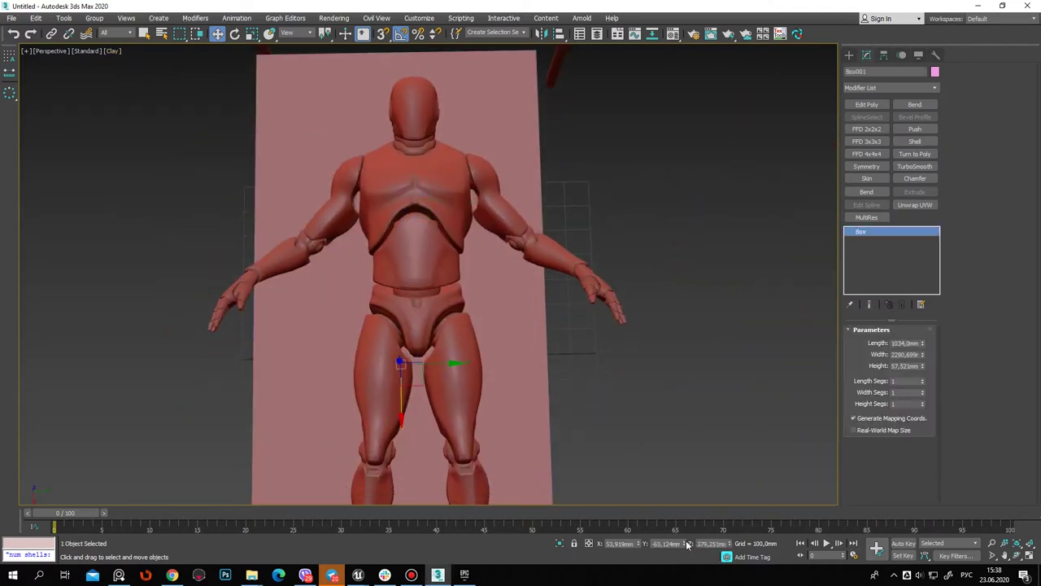
right_click(687, 545)
right_click(640, 546)
Nudge the headboard rail flush against the head end of the bed board
mouse_move(494, 259)
alt+middle_down()
mouse_move(525, 246)
mouse_move(318, 344)
alt+middle_up()
scroll(319, 344, up, 3)
click(330, 386)
mouse_move(356, 397)
alt+middle_down()
mouse_move(314, 381)
mouse_move(288, 423)
mouse_move(321, 256)
alt+middle_up()
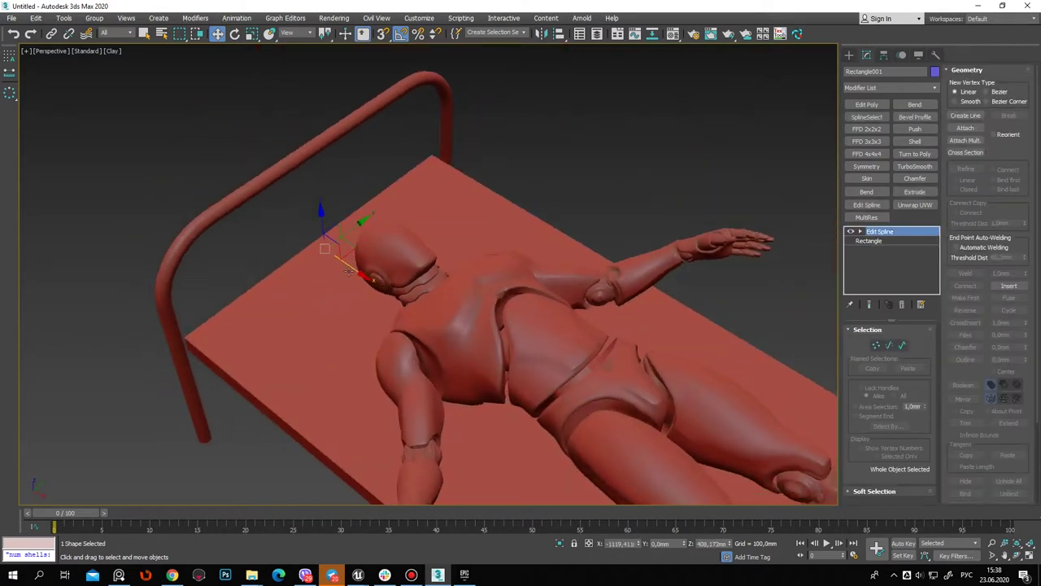
drag(359, 269, 359, 276)
mouse_move(349, 293)
alt+middle_down()
mouse_move(486, 271)
mouse_move(498, 368)
alt+middle_up()
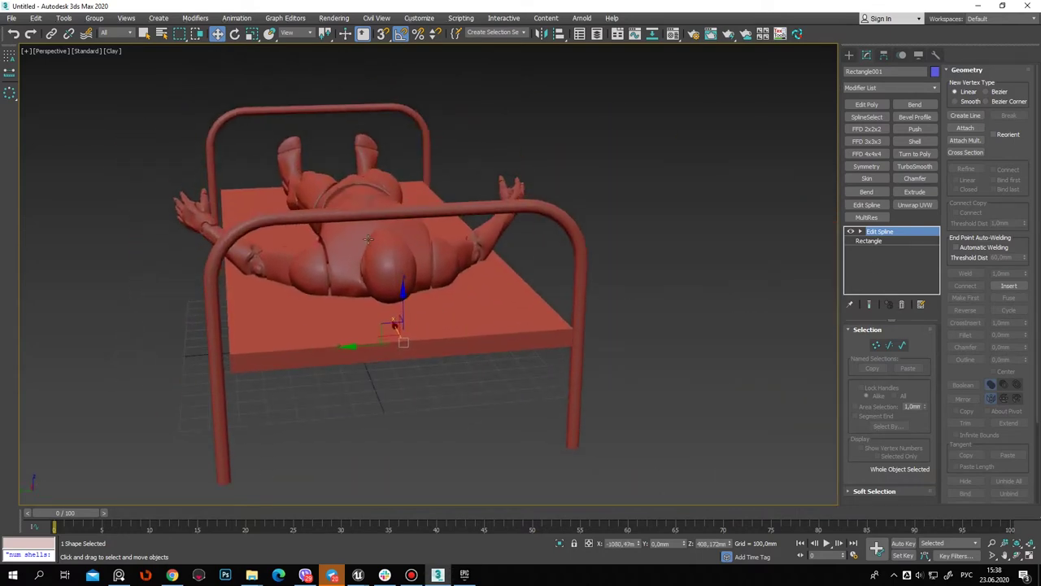
Check that the foot-end rail sits flush, then select the bed board
mouse_move(273, 126)
alt+middle_down()
mouse_move(577, 239)
mouse_move(573, 247)
alt+middle_up()
mouse_move(616, 373)
alt+middle_down()
mouse_move(548, 370)
mouse_move(536, 351)
alt+middle_up()
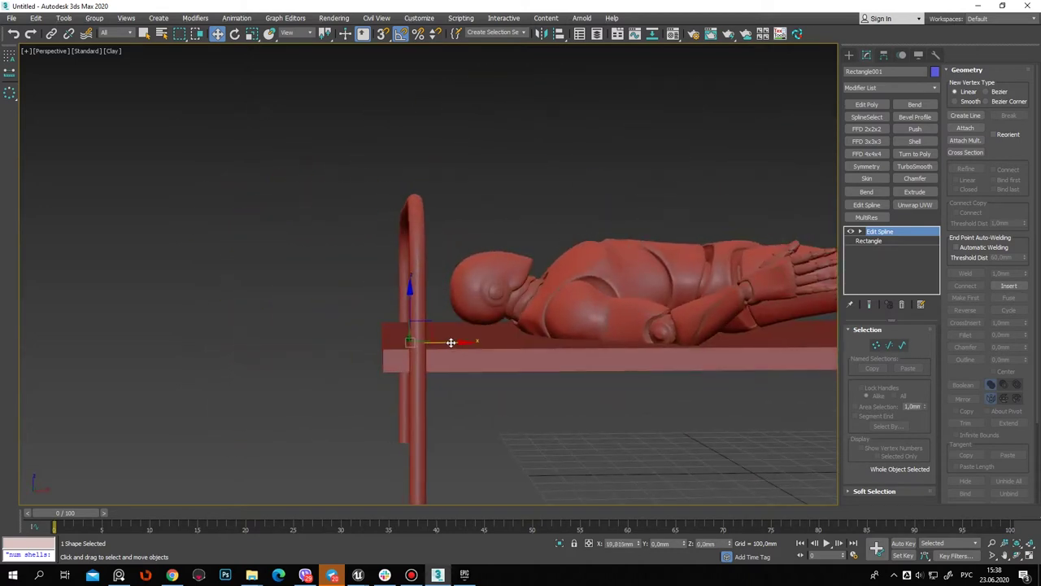
mouse_move(451, 343)
alt+middle_down()
mouse_move(425, 349)
mouse_move(568, 382)
mouse_move(489, 363)
alt+middle_up()
click(490, 439)
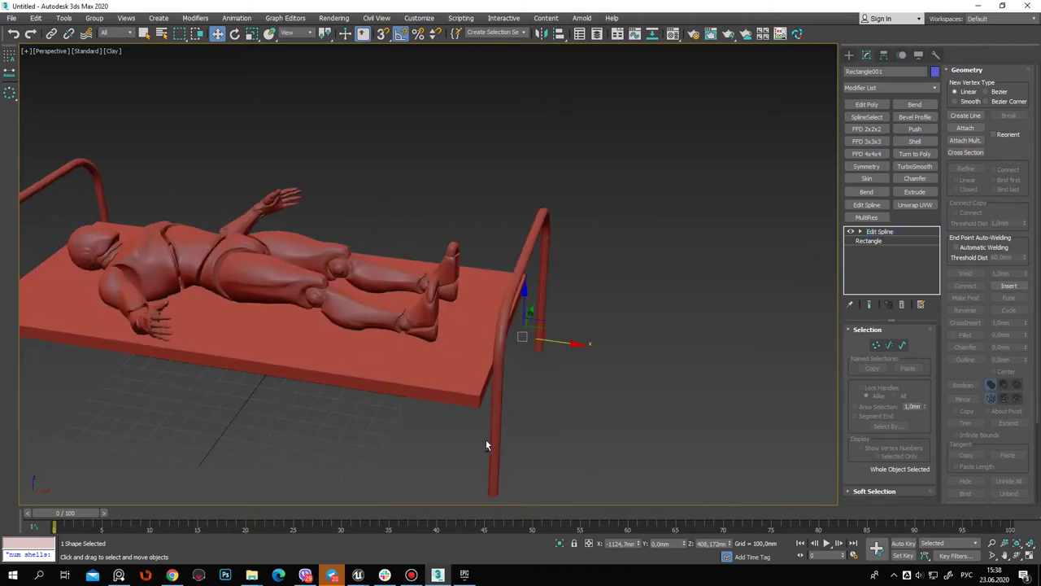
alt+middle_drag(488, 441, 528, 391)
scroll(554, 370, up, 5)
mouse_move(562, 336)
alt+middle_down()
mouse_move(486, 358)
mouse_move(541, 342)
mouse_move(535, 372)
mouse_move(511, 307)
mouse_move(560, 214)
alt+middle_up()
scroll(513, 307, down, 8)
mouse_move(512, 307)
alt+middle_down()
mouse_move(581, 333)
mouse_move(504, 355)
alt+middle_up()
scroll(424, 332, up, 5)
click(424, 332)
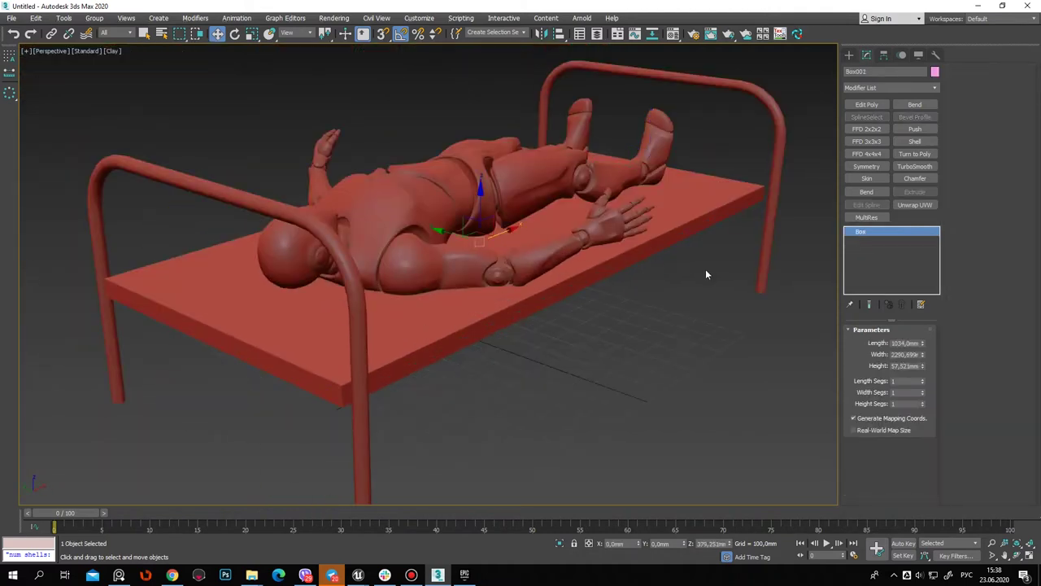
Add Edit Poly to the bed board and inset its top polygon to leave a border
click(884, 106)
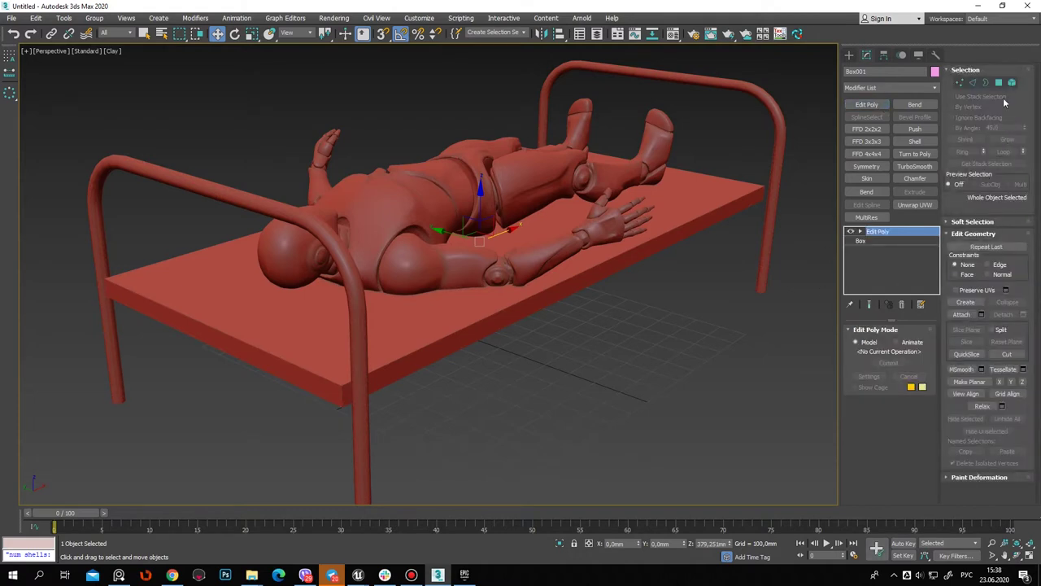
key(4)
click(665, 190)
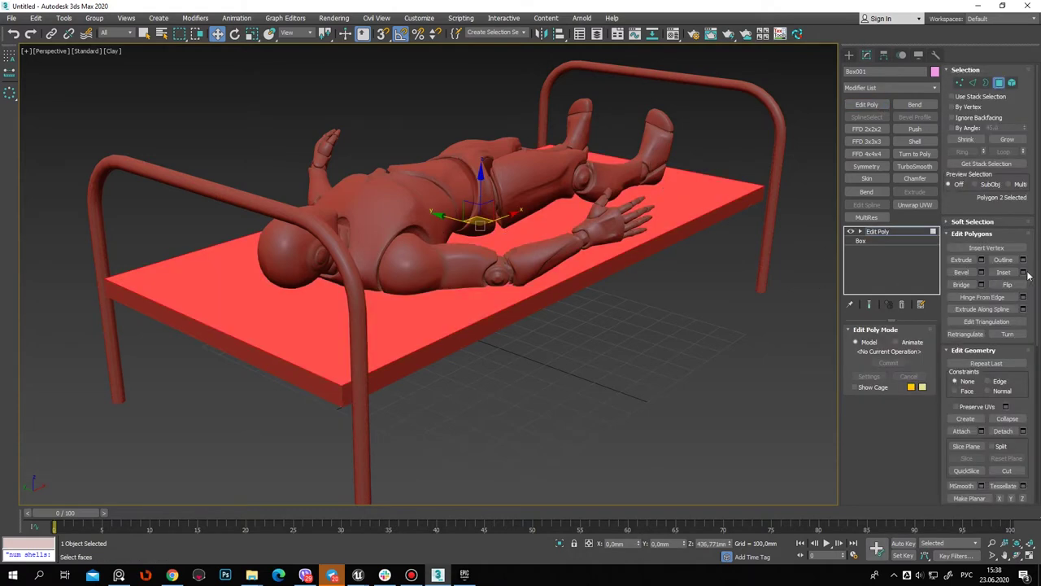
click(1022, 272)
drag(437, 297, 444, 276)
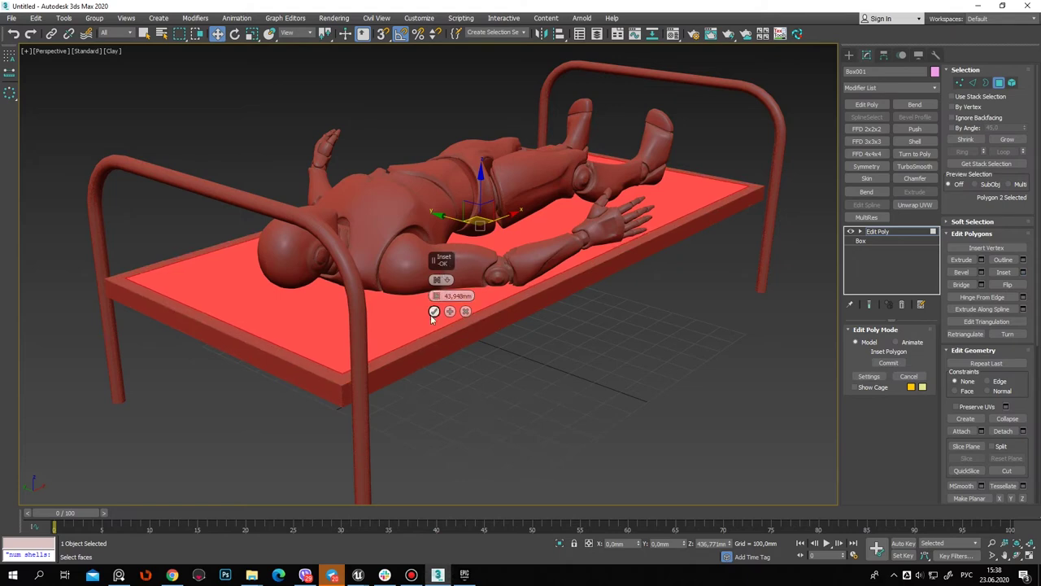
click(433, 310)
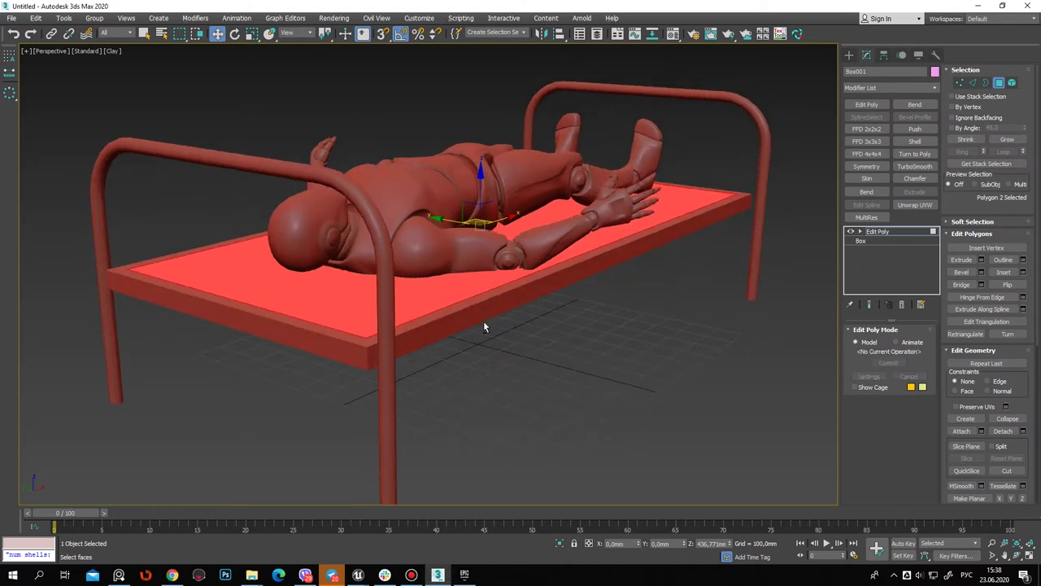
click(484, 320)
Delete the inset centre polygon so the board becomes an open rectangular rim
mouse_move(477, 332)
alt+middle_down()
mouse_move(543, 236)
mouse_move(535, 271)
alt+middle_up()
click(542, 236)
key(Delete)
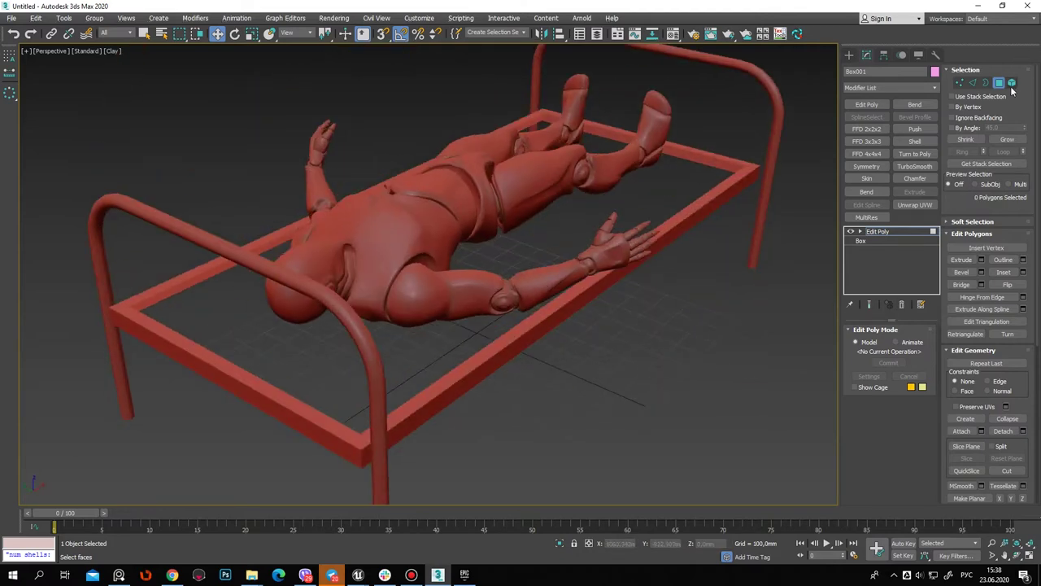
key(F4)
click(1012, 83)
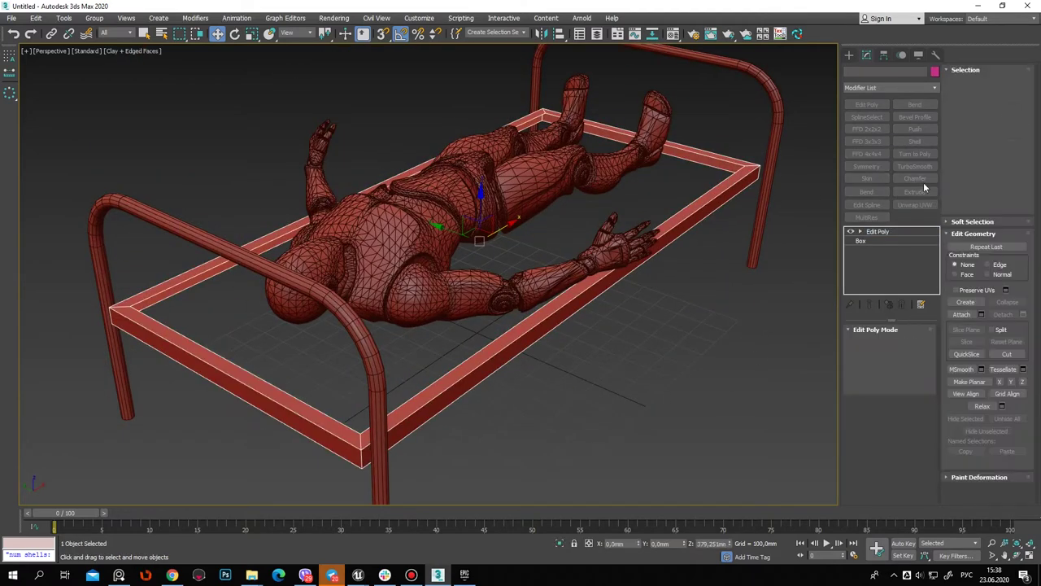
Add a Shell with Outer 0, Inner about 12.2 mm, and Straighten Corners on
click(914, 141)
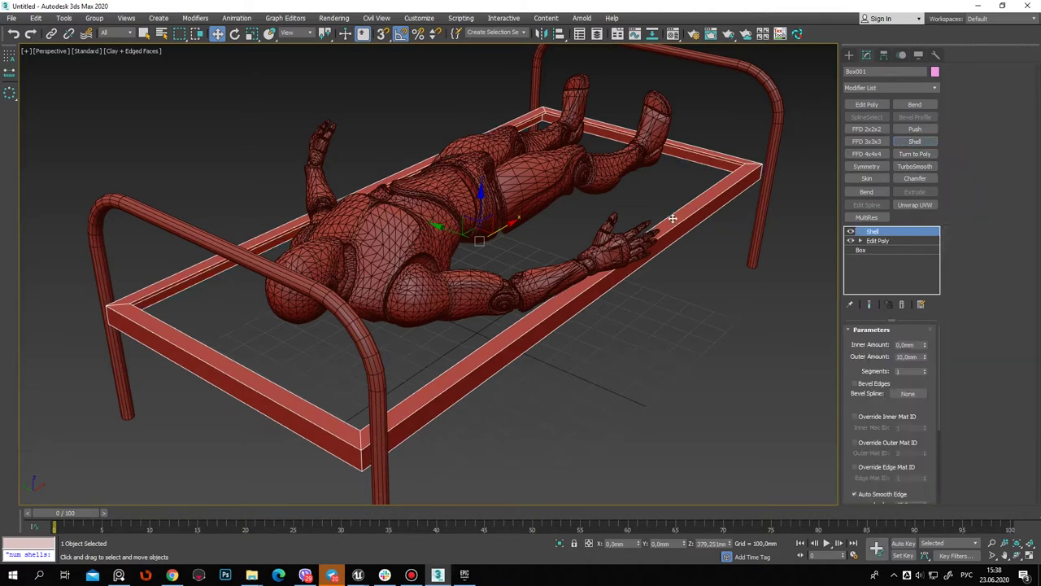
right_click(926, 358)
mouse_move(925, 345)
mouse_down()
mouse_move(920, 273)
mouse_move(920, 281)
mouse_up()
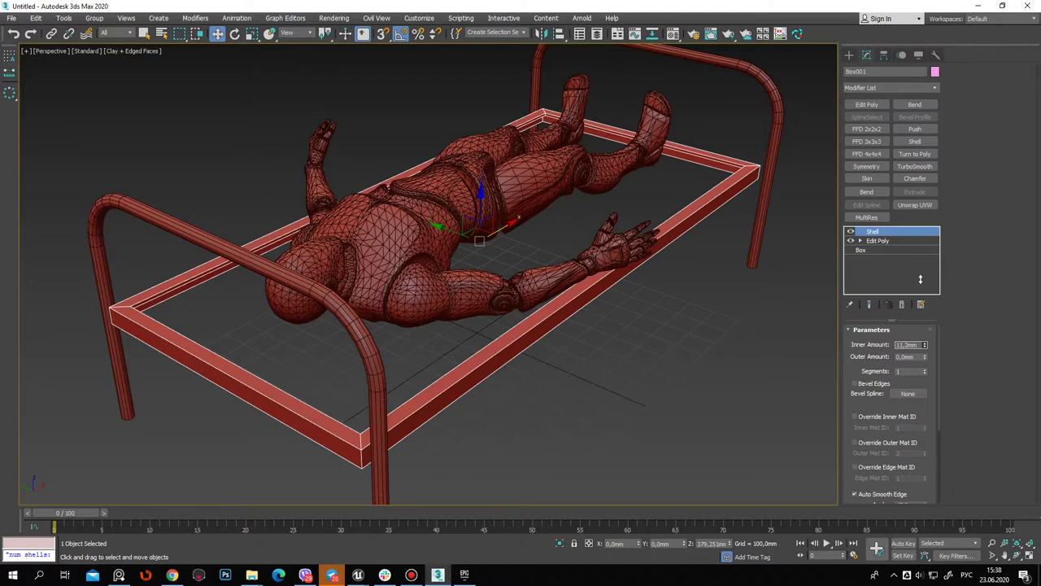
alt+middle_drag(642, 325, 766, 360)
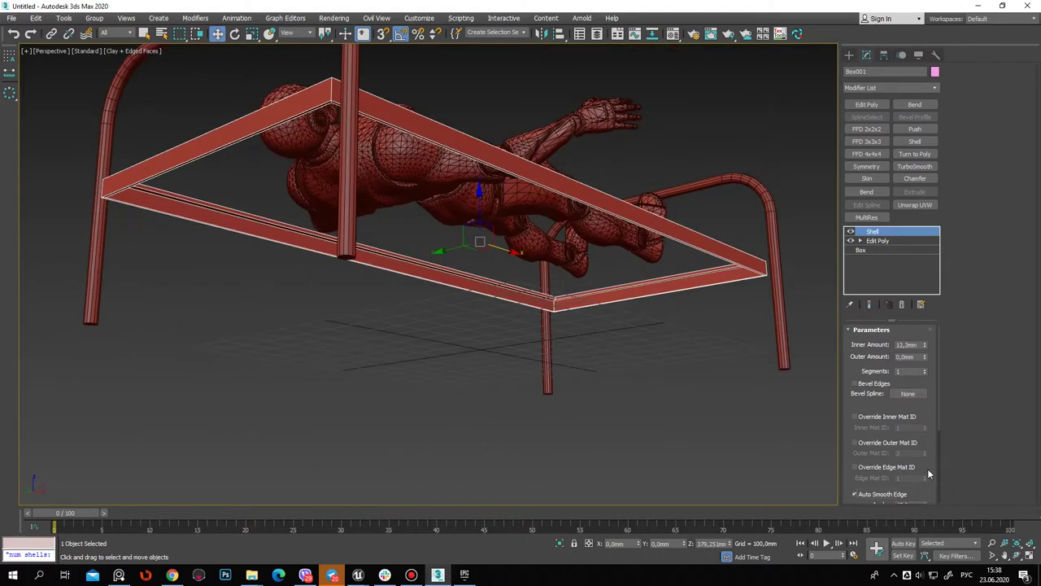
scroll(931, 447, down, 4)
click(898, 492)
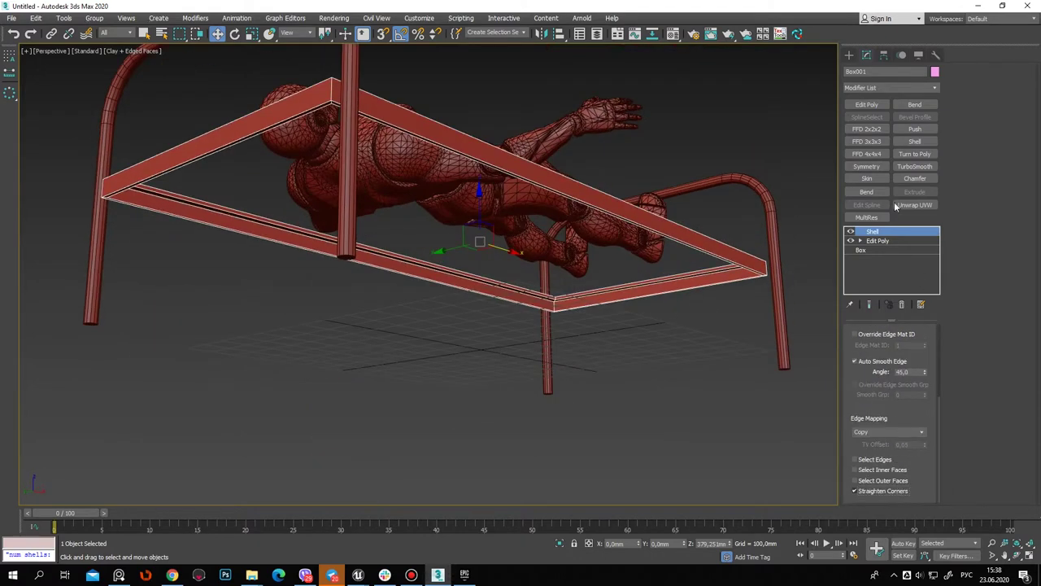
Orbit to the headboard end and clear the selection
click(849, 54)
click(779, 376)
mouse_move(780, 376)
alt+middle_down()
mouse_move(698, 303)
mouse_move(539, 396)
alt+middle_up()
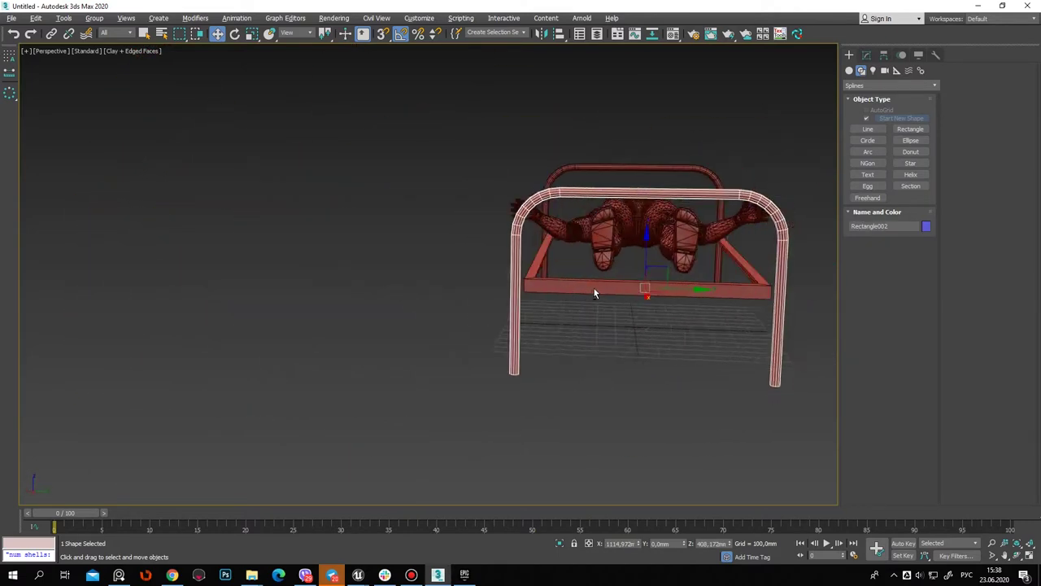
click(432, 414)
Add an Edit Poly above the Shell and stretch the frame's head-end vertices along Y to the head frame
click(488, 381)
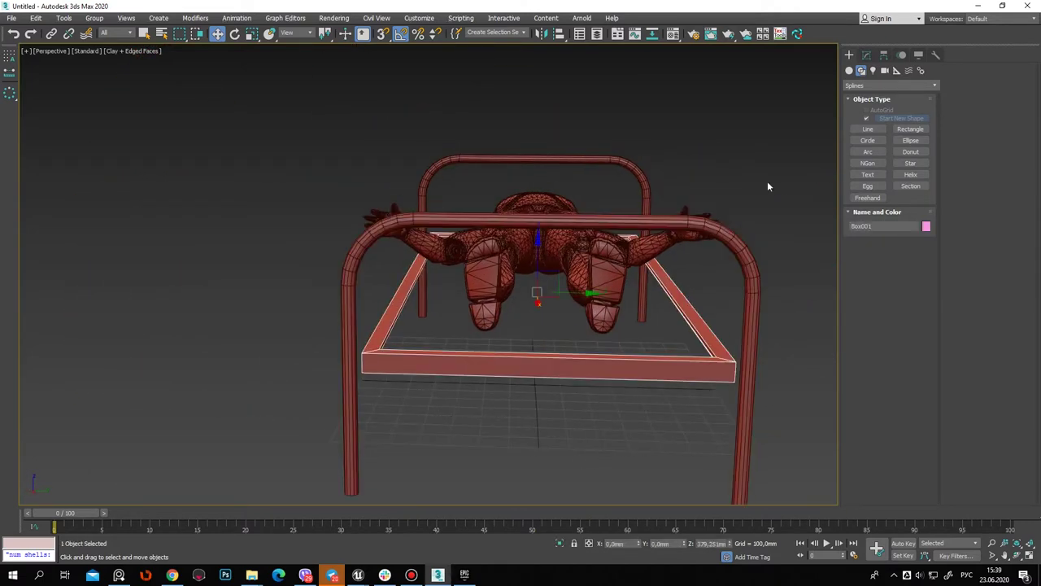
click(867, 55)
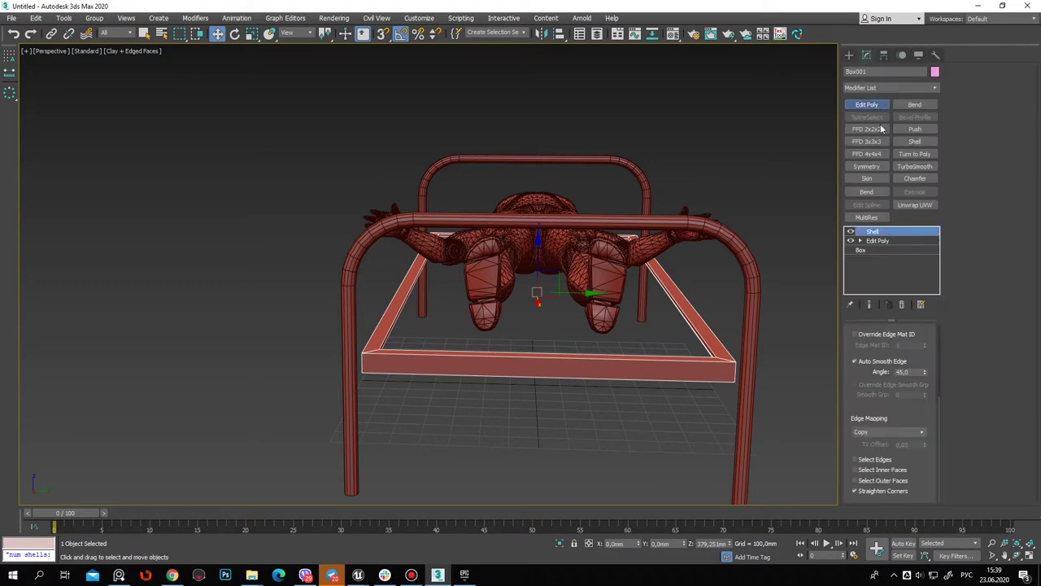
click(959, 83)
drag(211, 188, 487, 423)
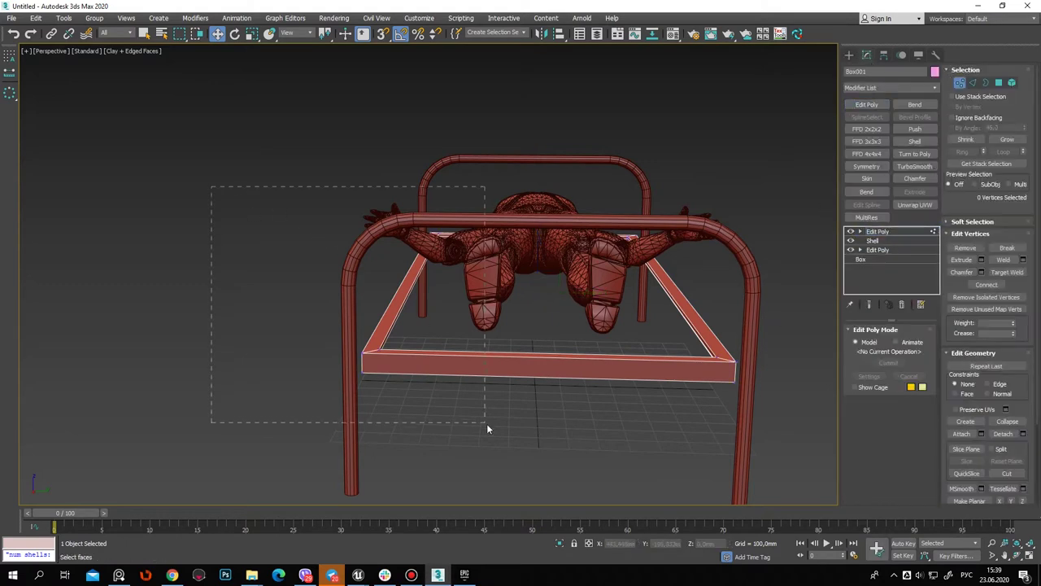
key(F3)
scroll(543, 235, up, 5)
key(F3)
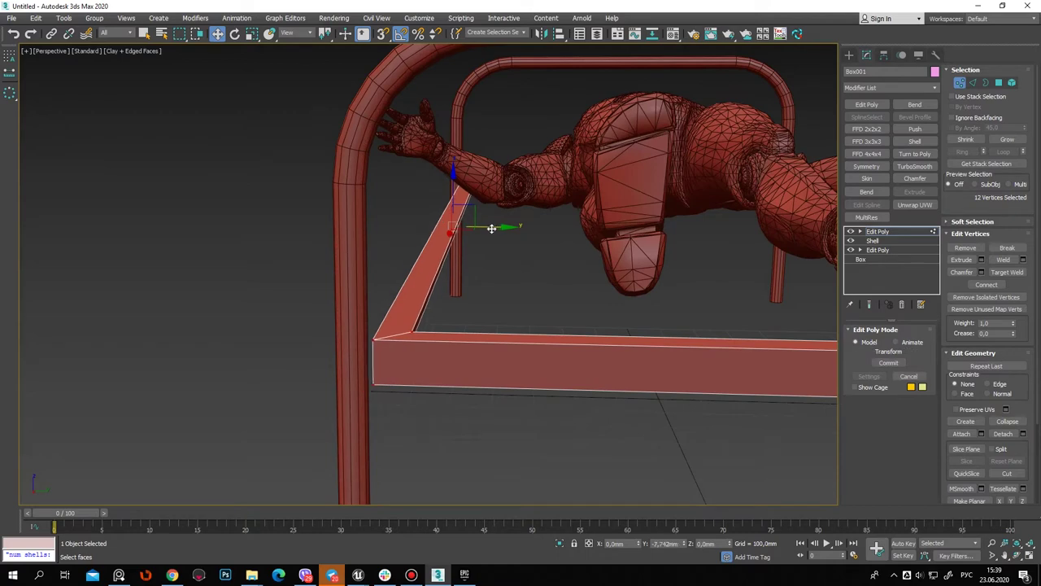
drag(496, 232, 482, 233)
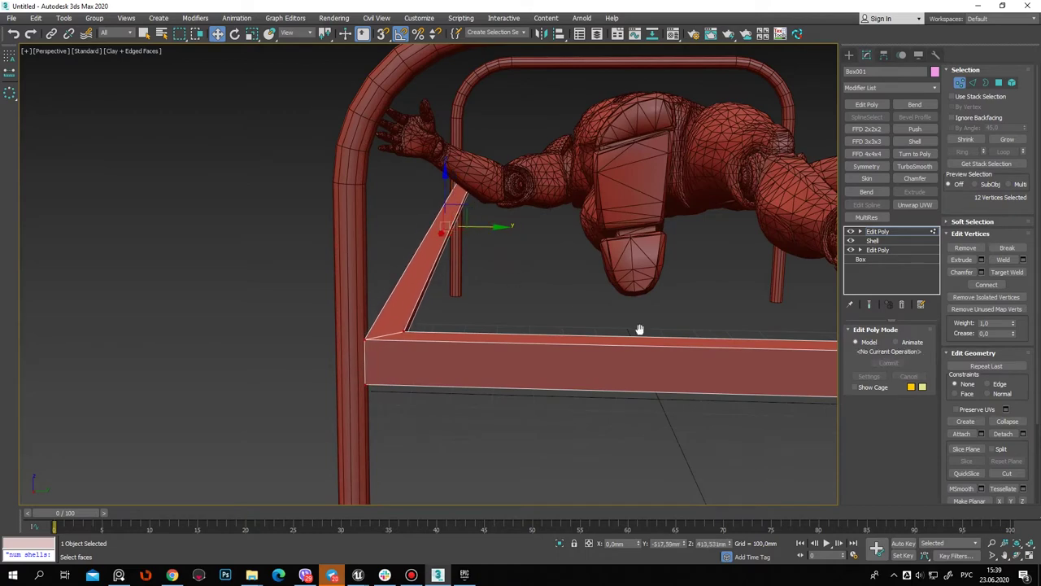
Stretch the corner vertices at the other end of the frame out to the foot frame
alt+middle_drag(641, 328, 450, 327)
key(F3)
drag(498, 132, 774, 459)
key(F3)
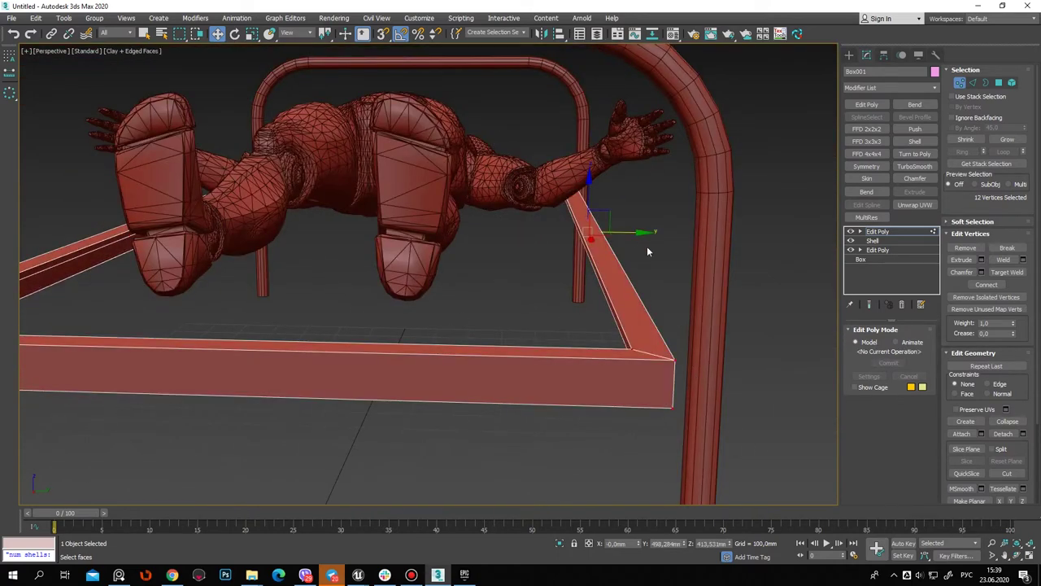
drag(630, 232, 635, 237)
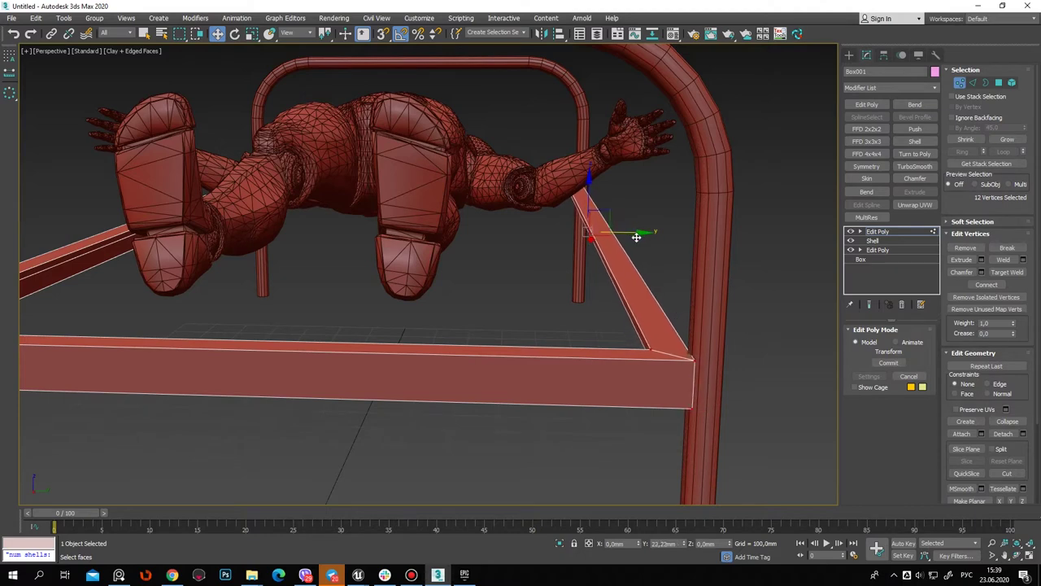
scroll(635, 237, down, 10)
alt+middle_drag(572, 365, 669, 389)
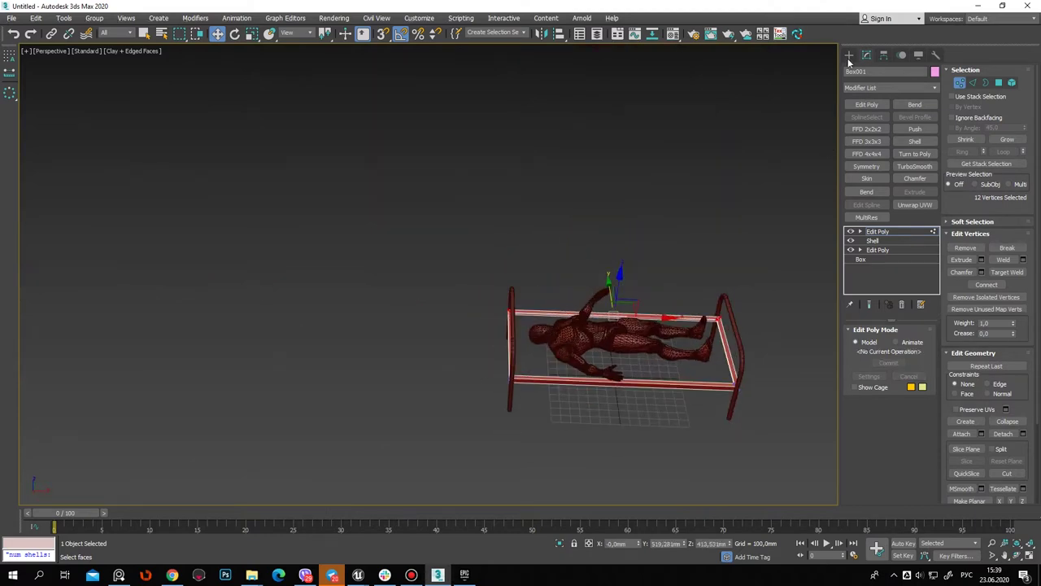
Rotate CharacterMesh0 upright and zero its Z so it stands on the floor
click(849, 55)
alt+middle_drag(599, 217, 672, 214)
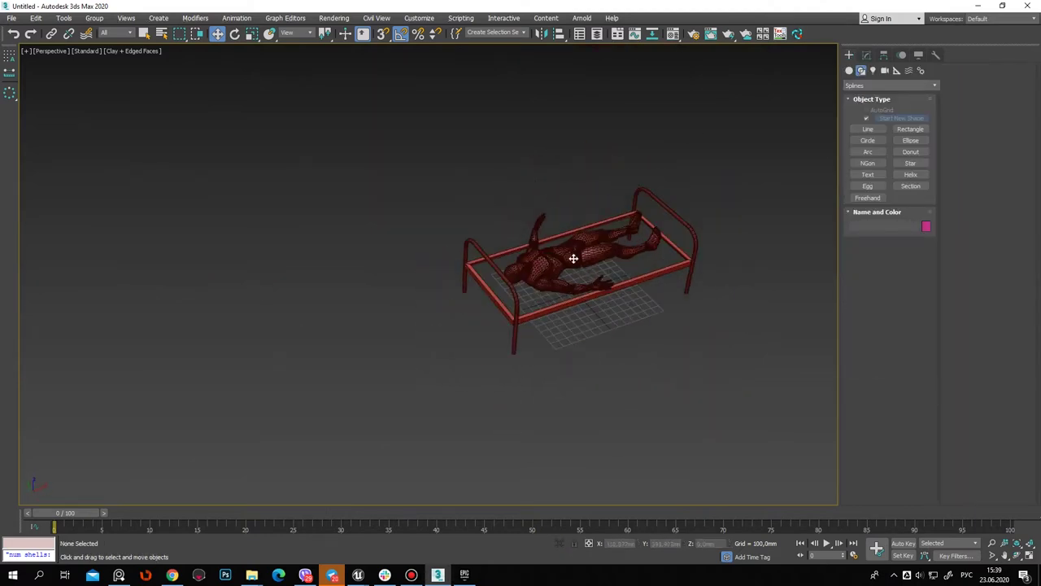
click(672, 215)
mouse_move(622, 210)
alt+middle_down()
mouse_move(541, 133)
mouse_move(664, 344)
mouse_move(576, 363)
mouse_move(529, 169)
alt+middle_up()
click(234, 35)
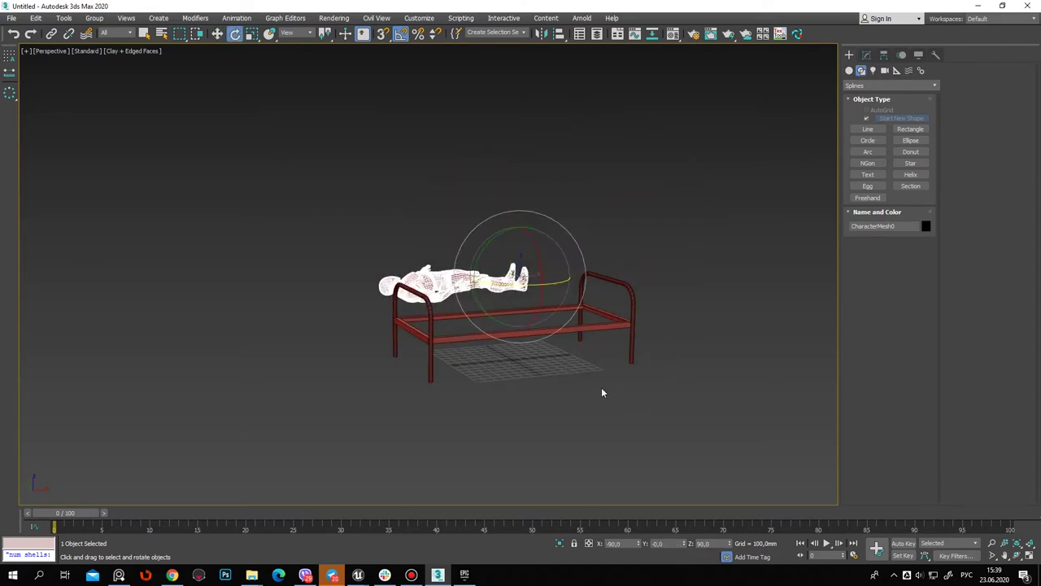
alt+middle_drag(602, 391, 505, 382)
mouse_move(418, 215)
mouse_down()
mouse_move(440, 185)
mouse_move(432, 220)
mouse_up()
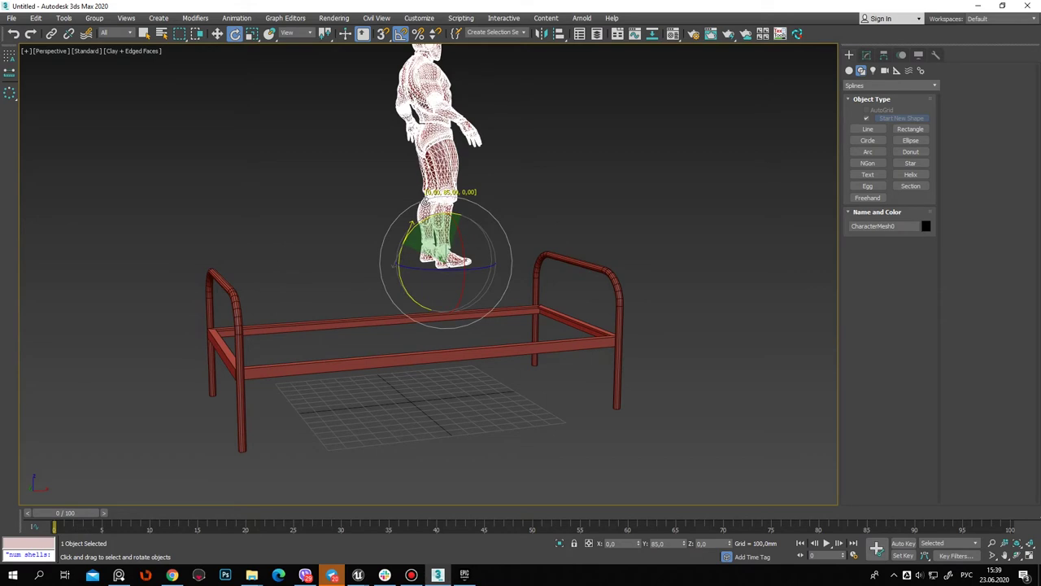
key(w)
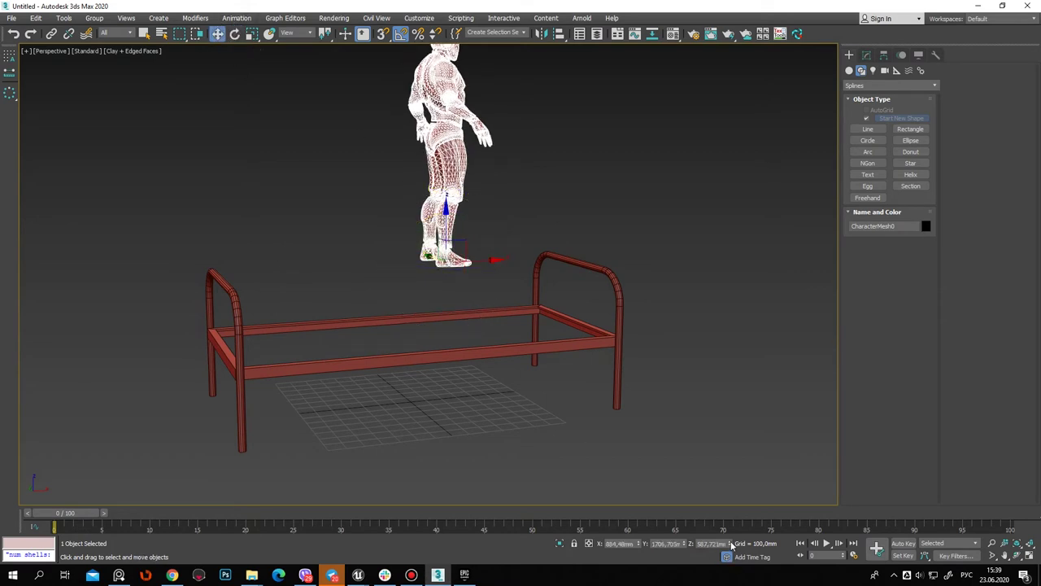
right_click(731, 546)
Raise the Box001 bed frame along Z to about 458 mm on the legs
mouse_move(569, 350)
alt+middle_down()
mouse_move(472, 303)
mouse_move(453, 407)
mouse_move(451, 375)
mouse_move(373, 371)
mouse_move(357, 388)
alt+middle_up()
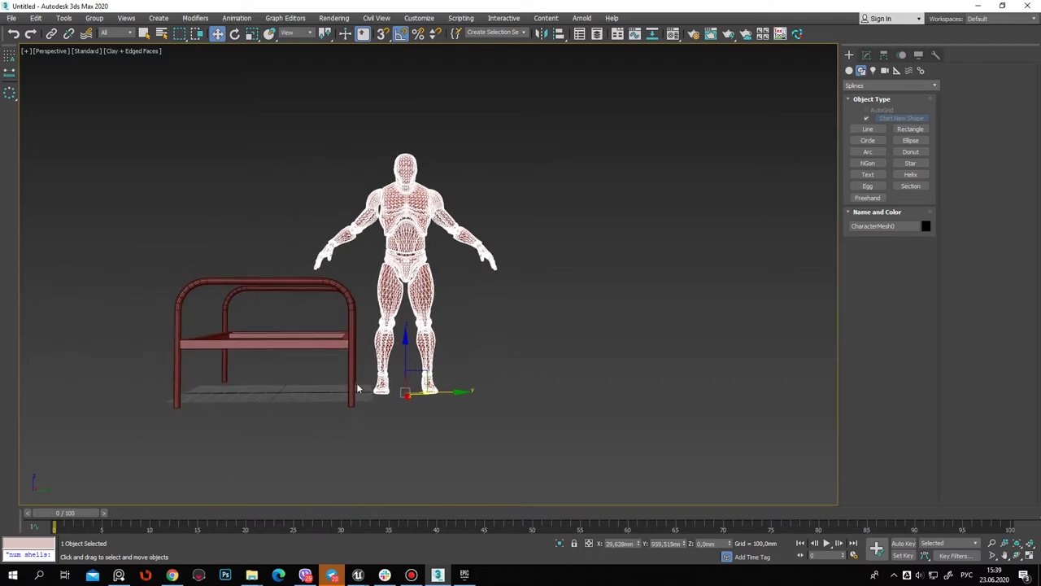
click(286, 328)
alt+middle_drag(286, 329, 363, 367)
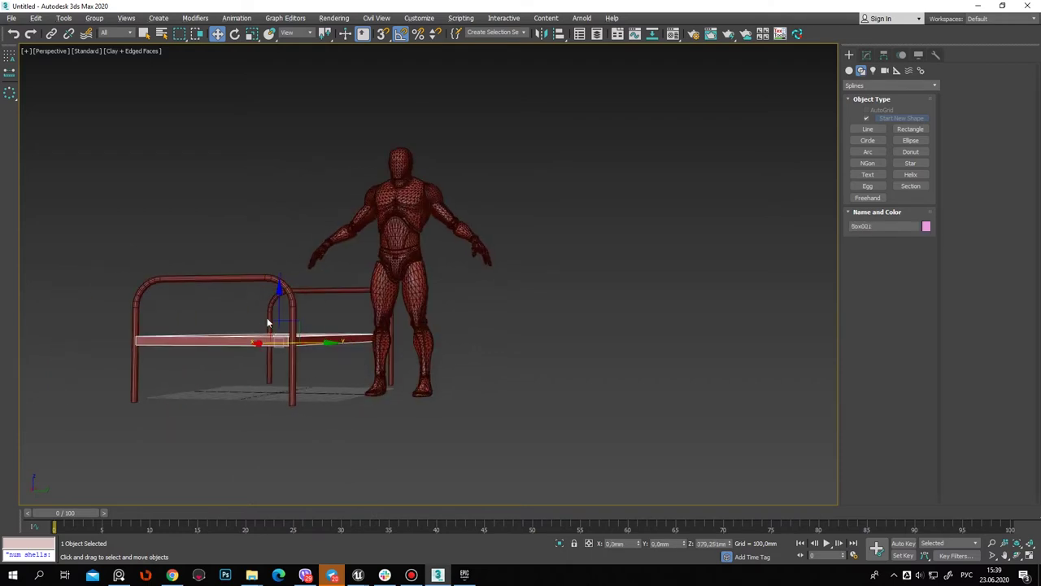
drag(280, 306, 287, 296)
mouse_move(301, 315)
alt+middle_down()
mouse_move(323, 356)
mouse_move(399, 349)
mouse_move(342, 365)
mouse_move(697, 399)
mouse_move(464, 366)
alt+middle_up()
click(697, 398)
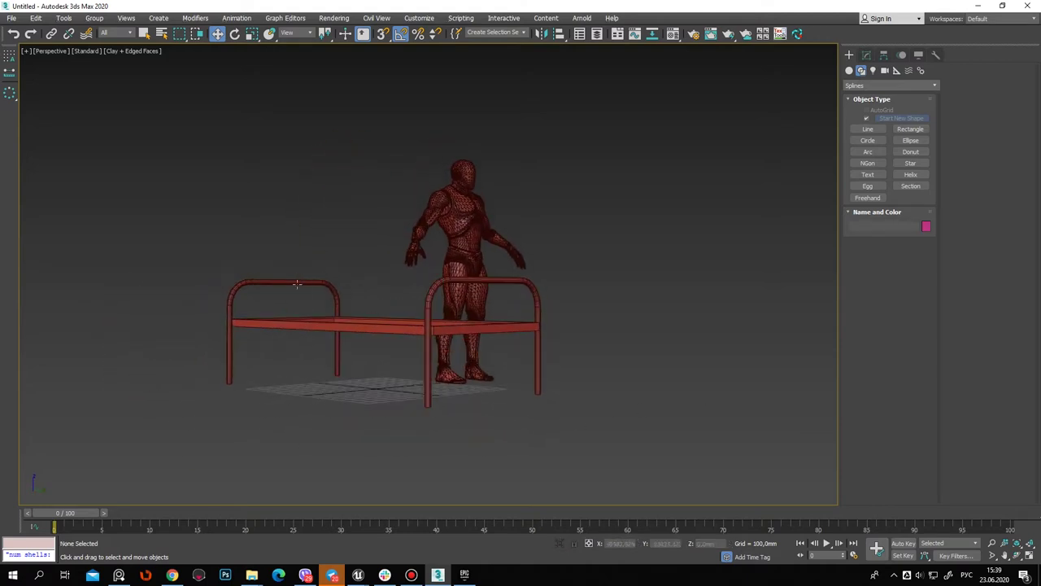
click(323, 289)
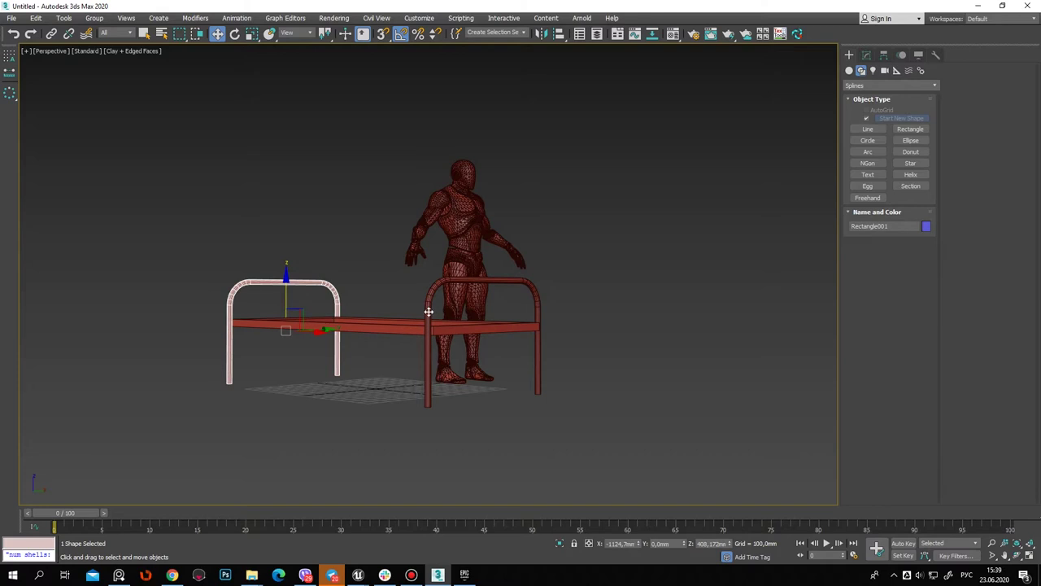
Add Edit Spline to both end frames and set their rendering sides to 10
ctrl+click(428, 312)
click(868, 54)
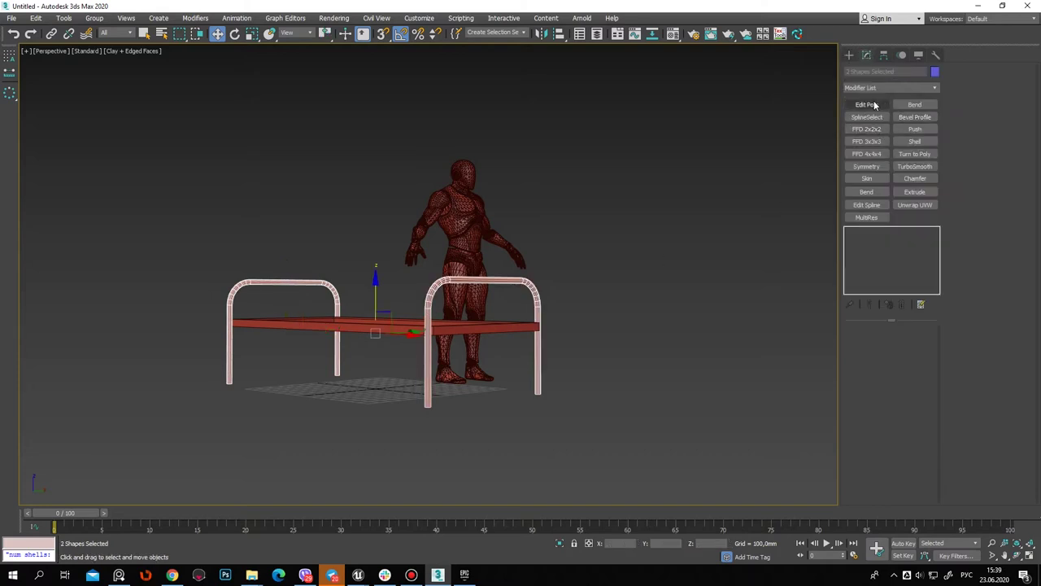
scroll(428, 272, up, 6)
click(708, 308)
click(867, 204)
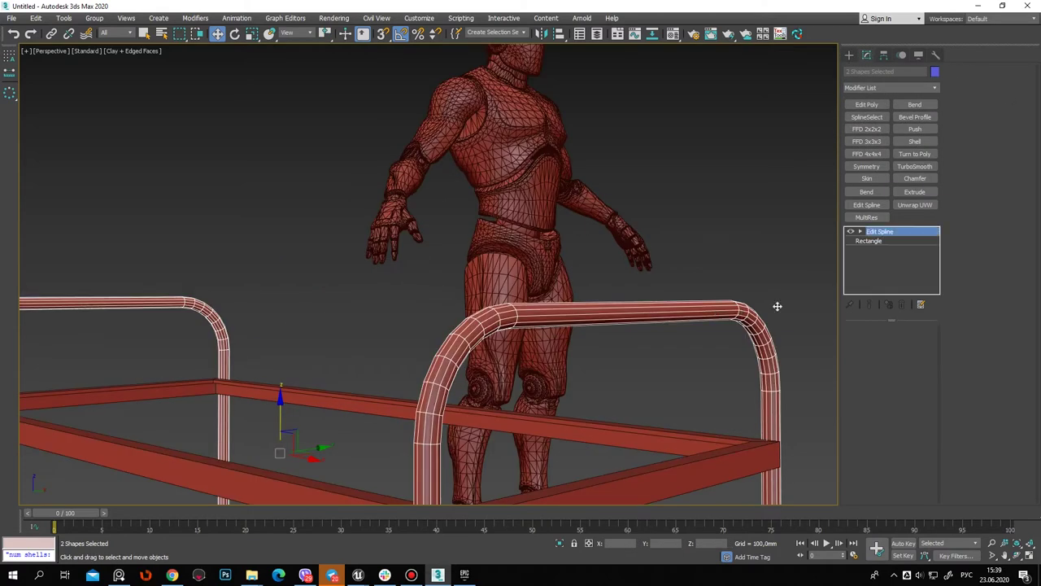
click(882, 241)
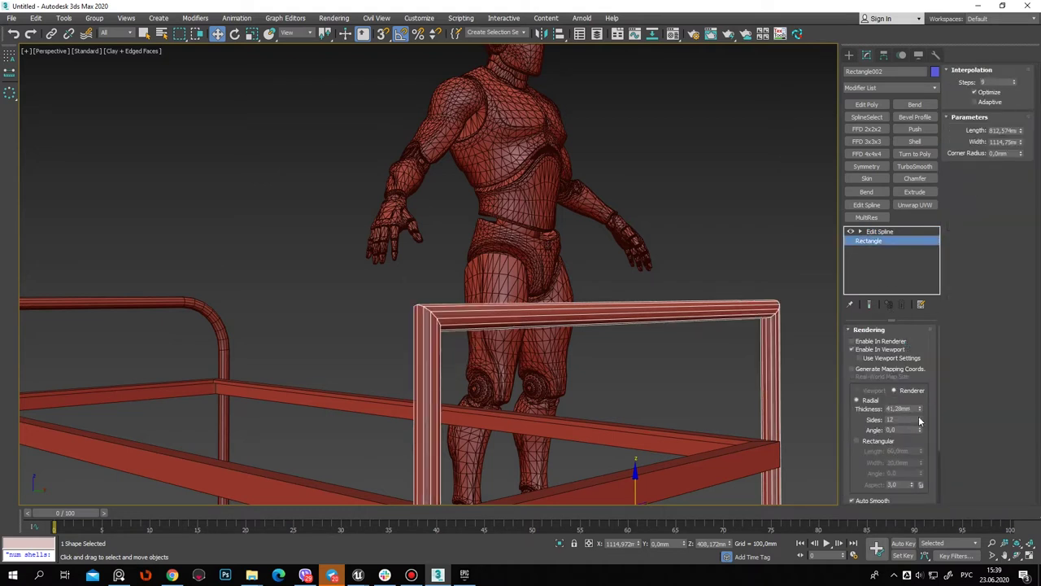
click(920, 422)
click(920, 421)
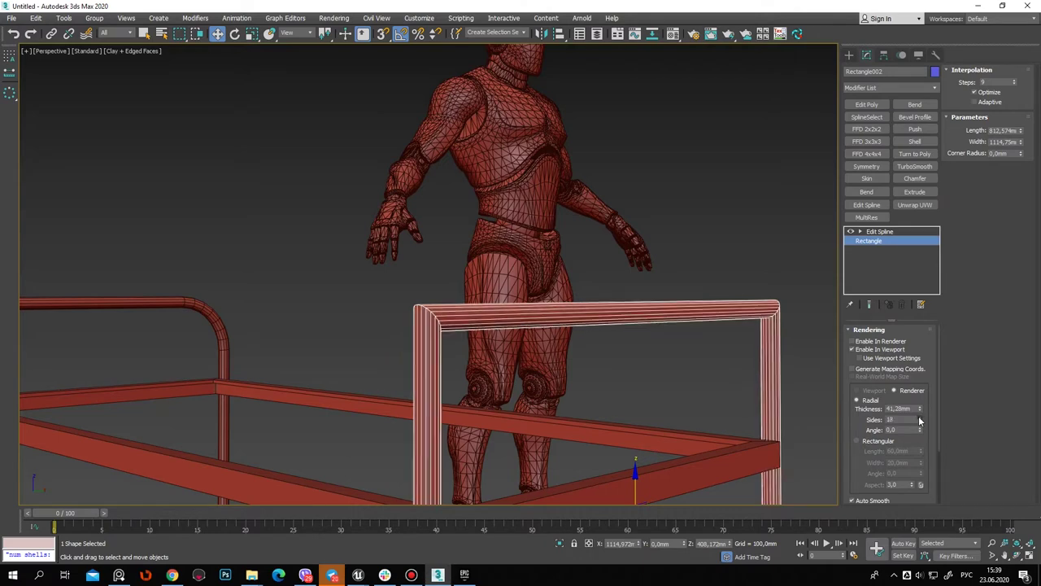
click(895, 235)
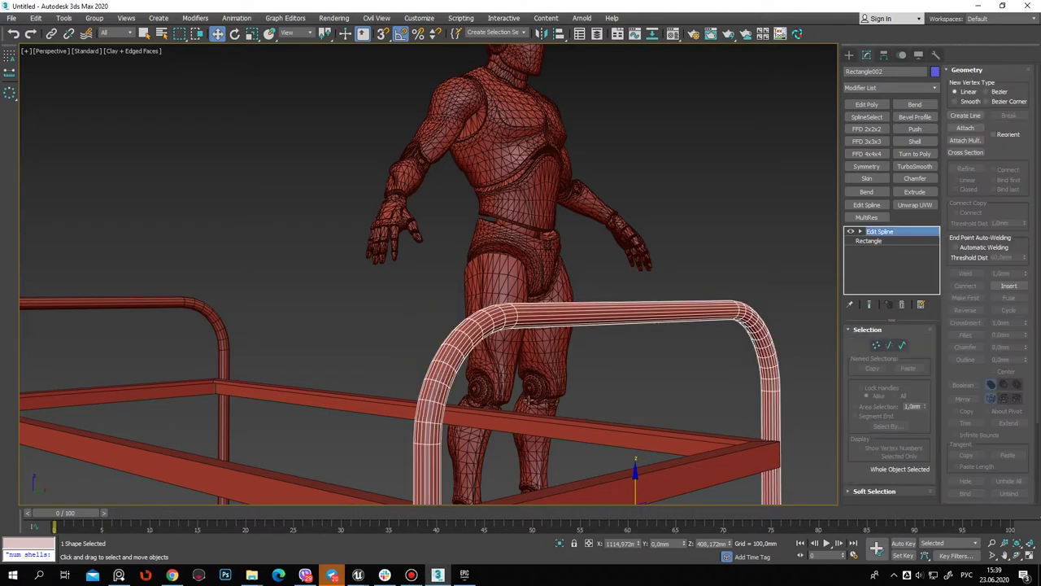
scroll(529, 399, down, 5)
key(F4)
Replace the left end frame with a Shift-cloned copy of the right one, Rectangle003, aligned to the rail
mouse_move(342, 334)
alt+middle_down()
mouse_move(546, 304)
mouse_move(750, 330)
alt+middle_up()
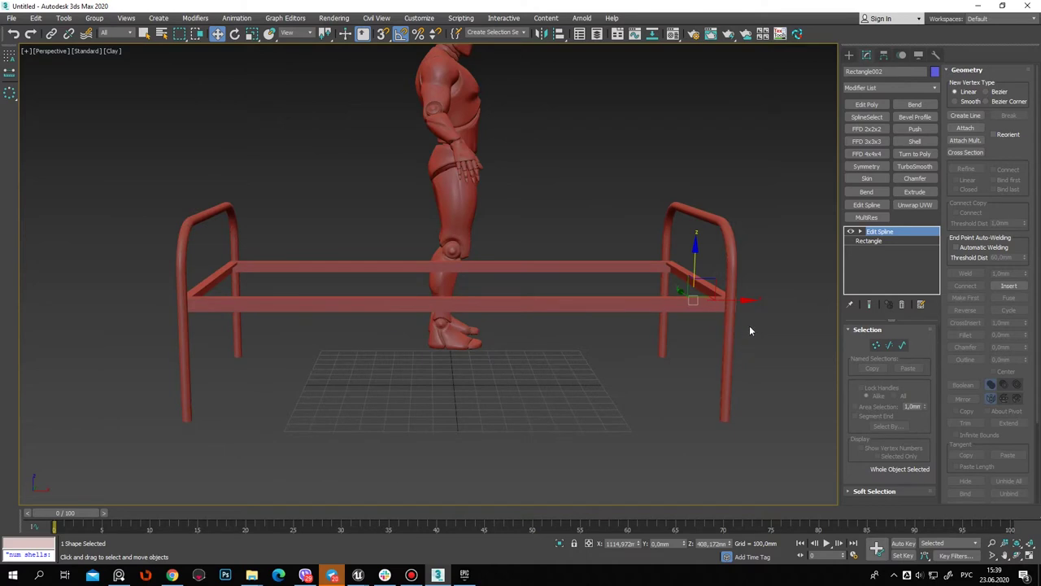
shift+drag(742, 300, 615, 304)
click(512, 333)
click(215, 213)
key(Delete)
click(585, 295)
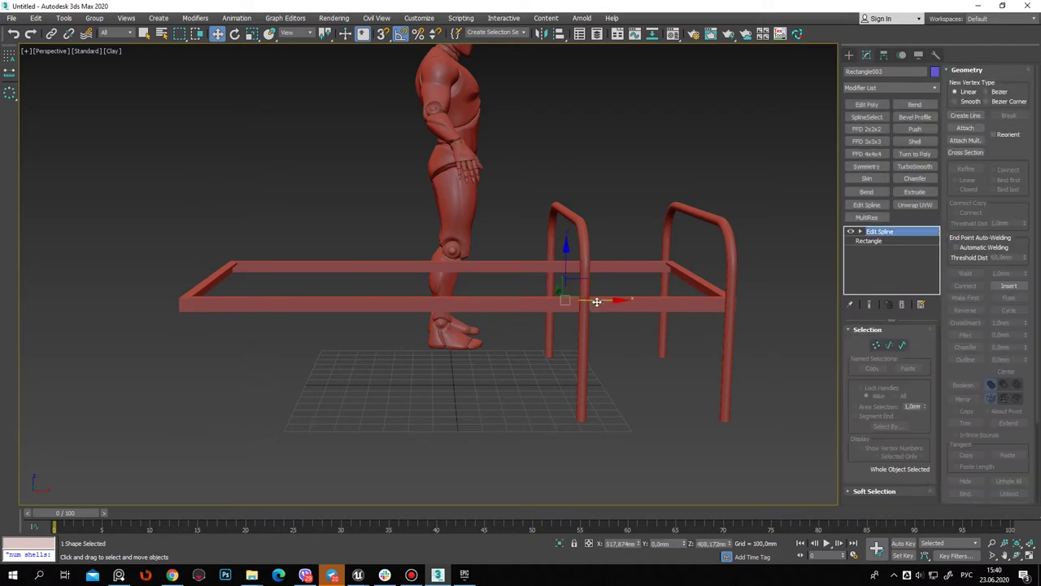
drag(595, 301, 218, 290)
mouse_move(218, 290)
alt+middle_down()
mouse_move(284, 377)
mouse_move(495, 203)
alt+middle_up()
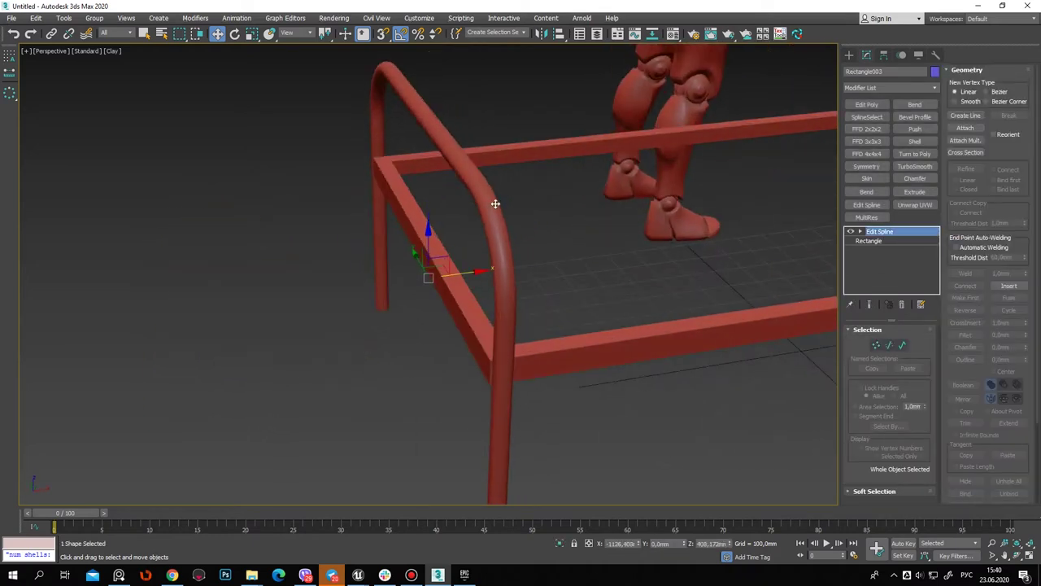
drag(473, 274, 468, 274)
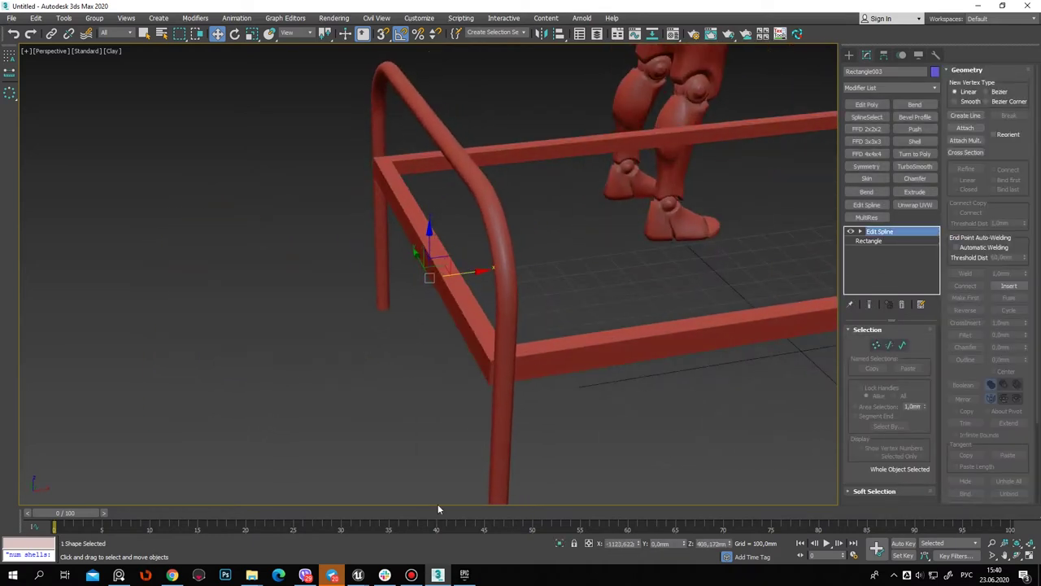
Review the whole bed with the new left end frame in place
click(401, 492)
scroll(379, 360, down, 5)
scroll(432, 347, down, 3)
mouse_move(432, 346)
alt+middle_down()
mouse_move(528, 318)
mouse_move(410, 358)
alt+middle_up()
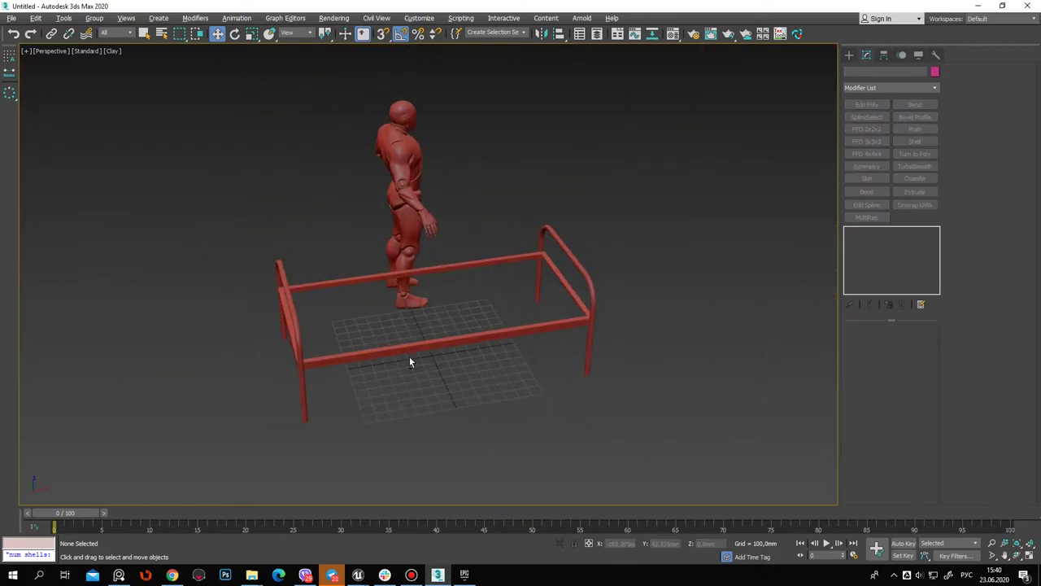
scroll(439, 346, up, 5)
alt+middle_drag(634, 275, 551, 277)
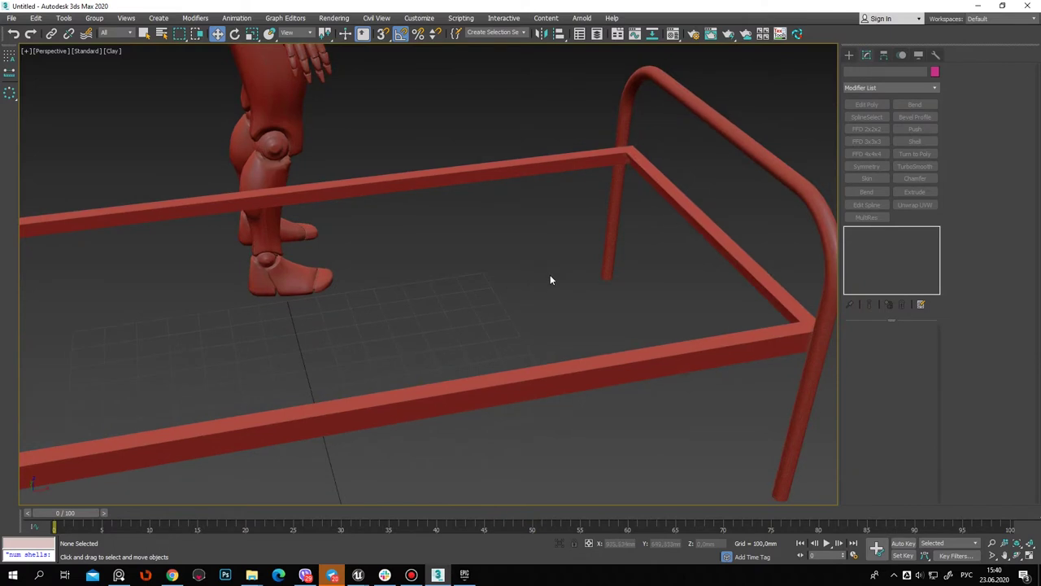
Shift-drag the bed frame's top rail polygons up on Z and Clone To Object
click(769, 347)
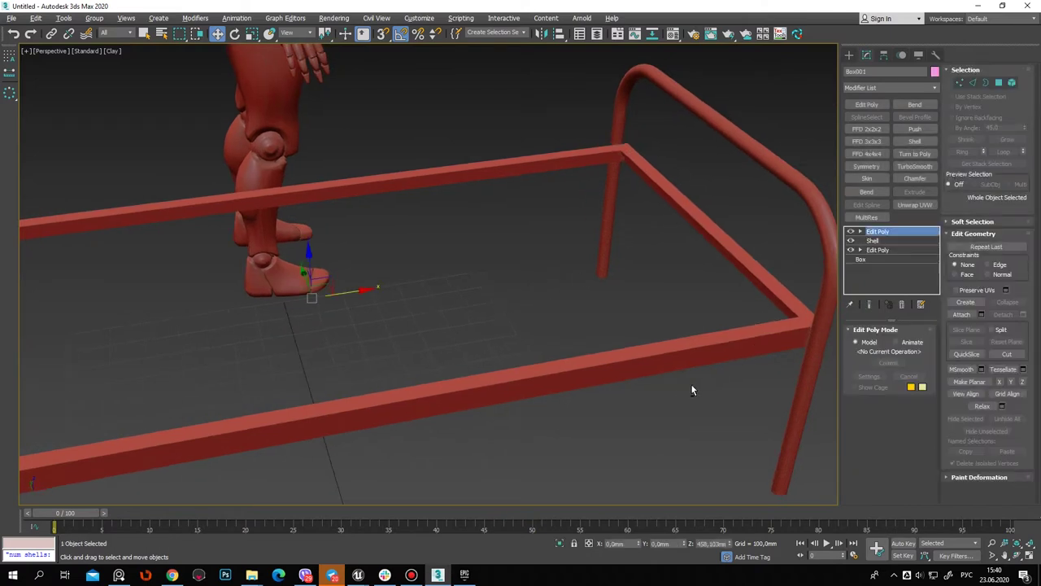
alt+middle_drag(691, 383, 815, 372)
alt+middle_drag(539, 384, 639, 333)
scroll(640, 333, up, 3)
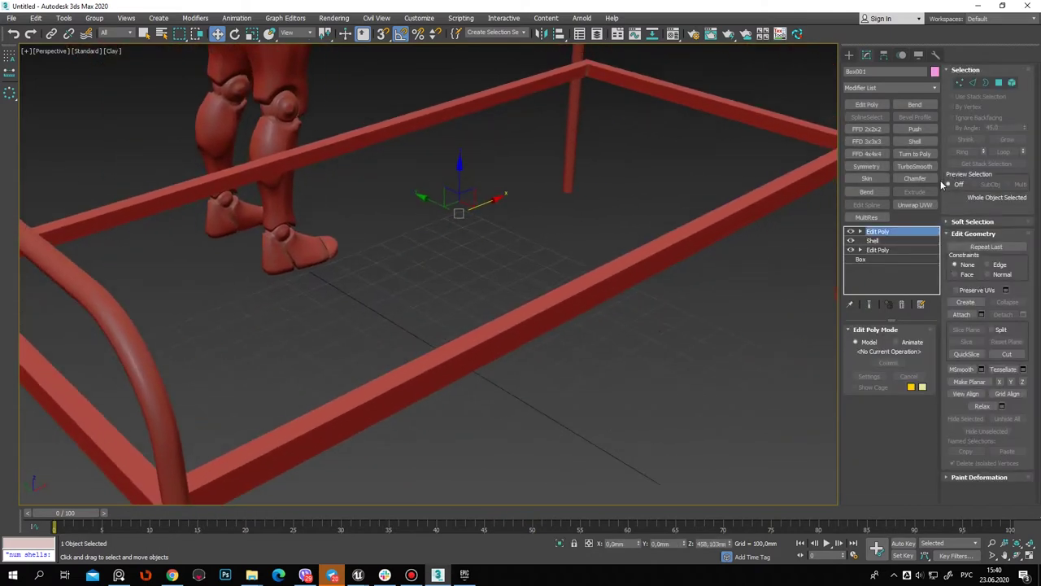
click(998, 82)
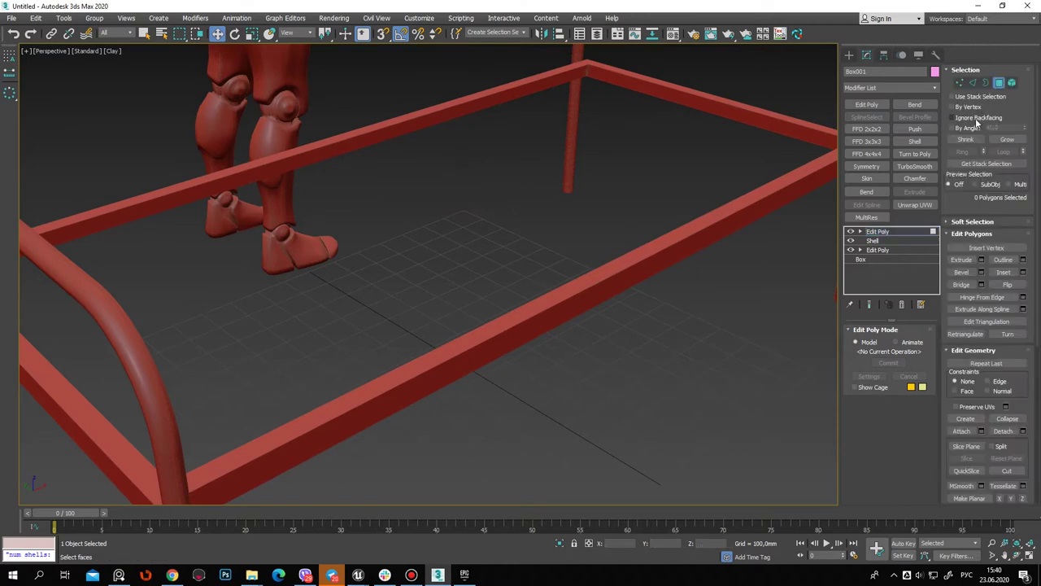
click(709, 231)
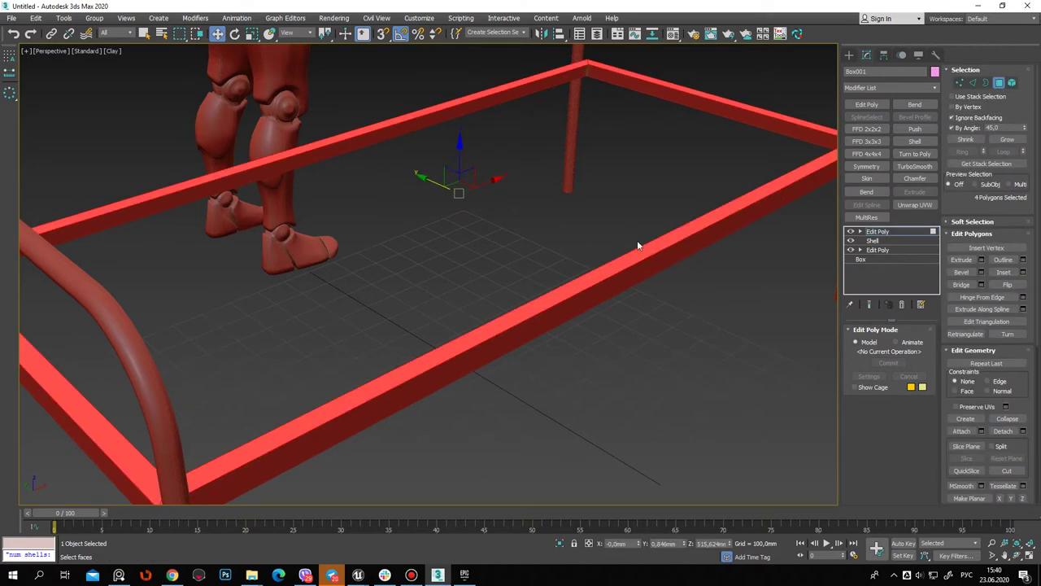
shift+drag(466, 144, 464, 126)
click(488, 283)
click(563, 297)
Select the new Object001 and bring up its Modify panel
click(849, 54)
click(659, 64)
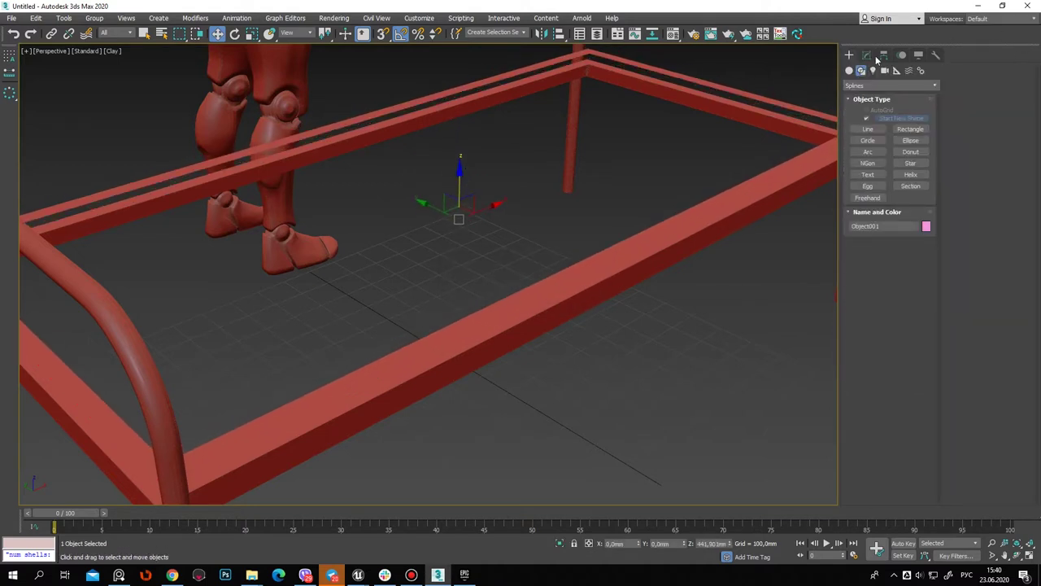
click(866, 55)
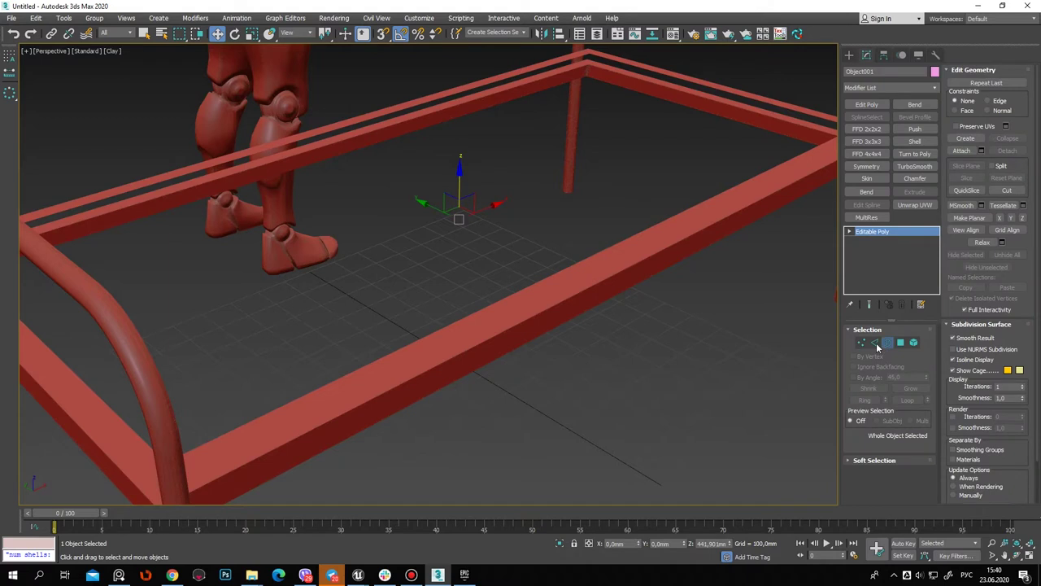
Cap Object001's open border to fill the rail into a solid plate
click(879, 345)
click(659, 77)
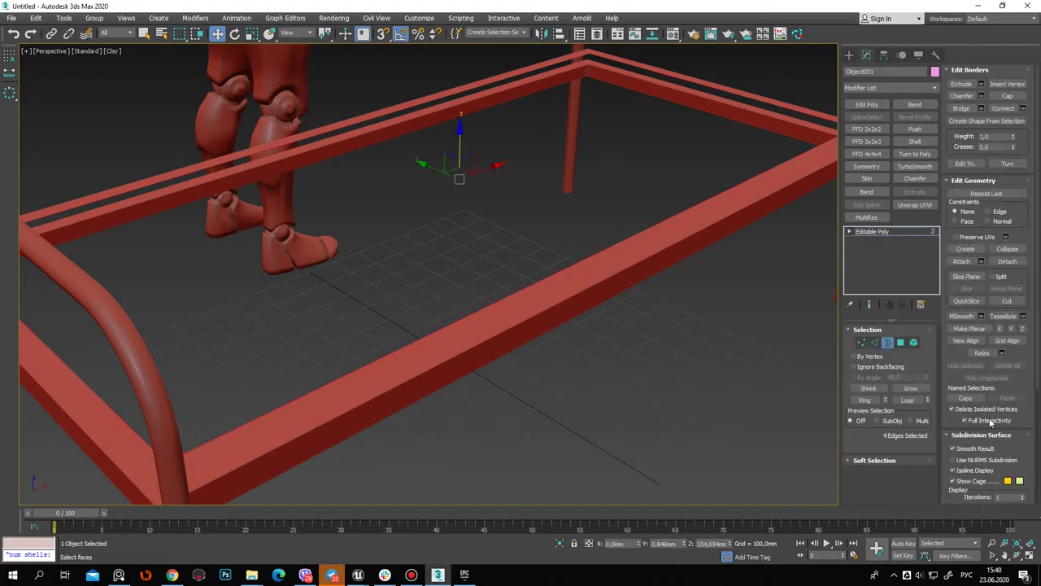
click(1009, 96)
key(F4)
Connect the opposite plate edges with 5 crosswise segments
key(2)
click(474, 331)
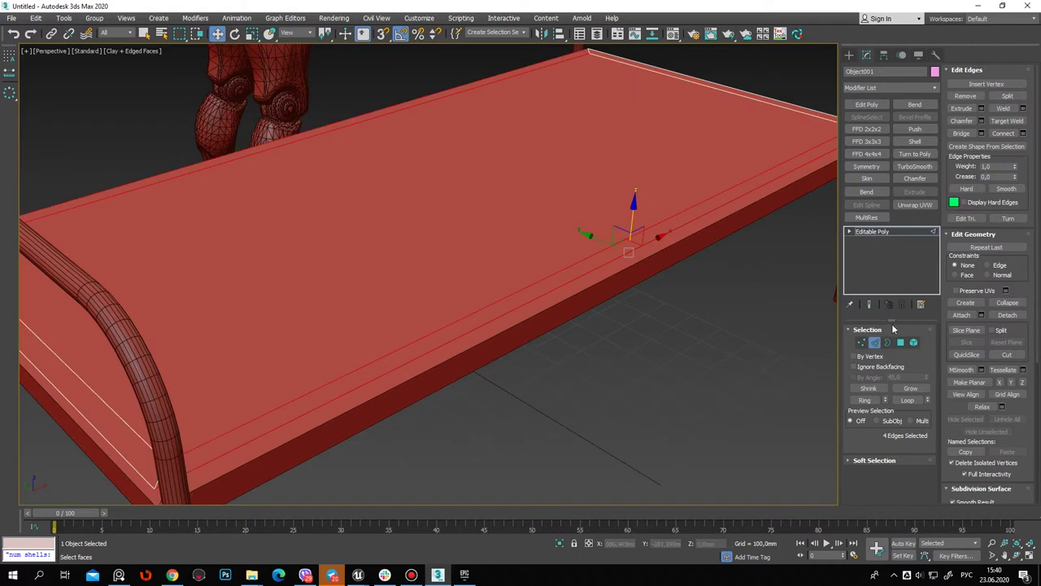
click(1023, 133)
scroll(436, 279, up, 4)
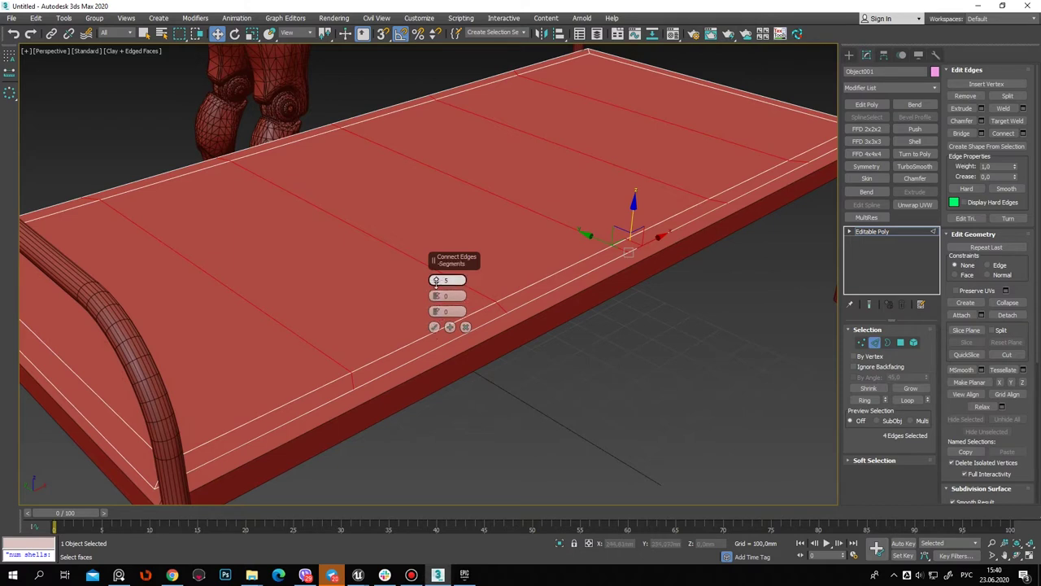
click(433, 326)
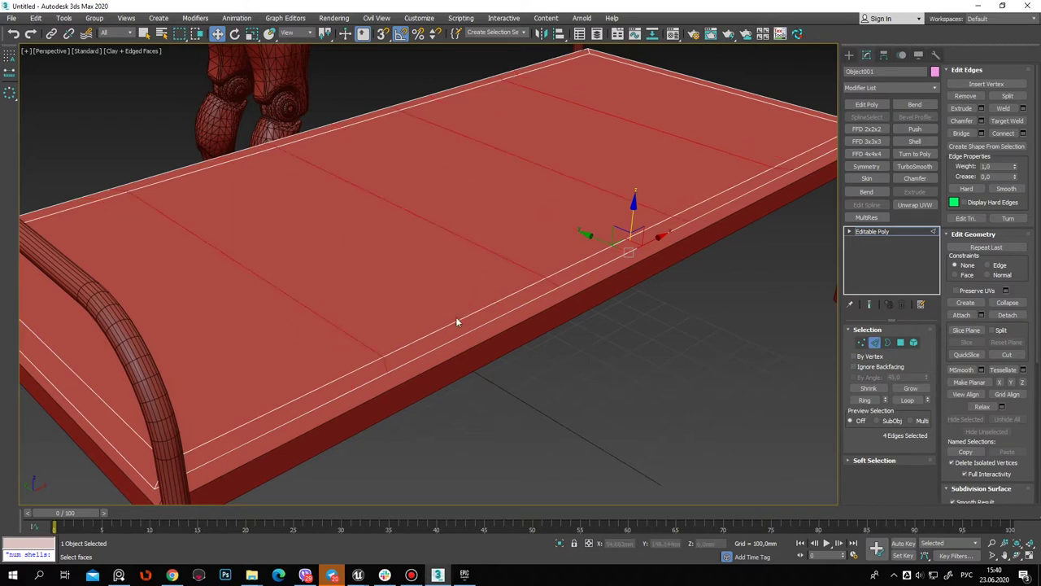
Connect the long rim edges with 1 lengthwise edge loop, then select a strip of three top polygons
click(818, 125)
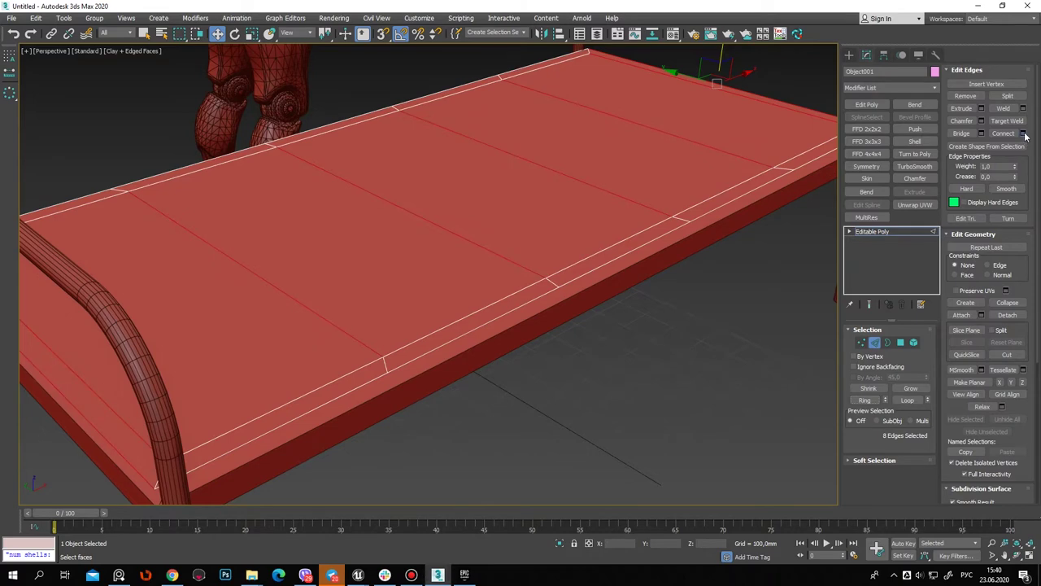
click(1024, 133)
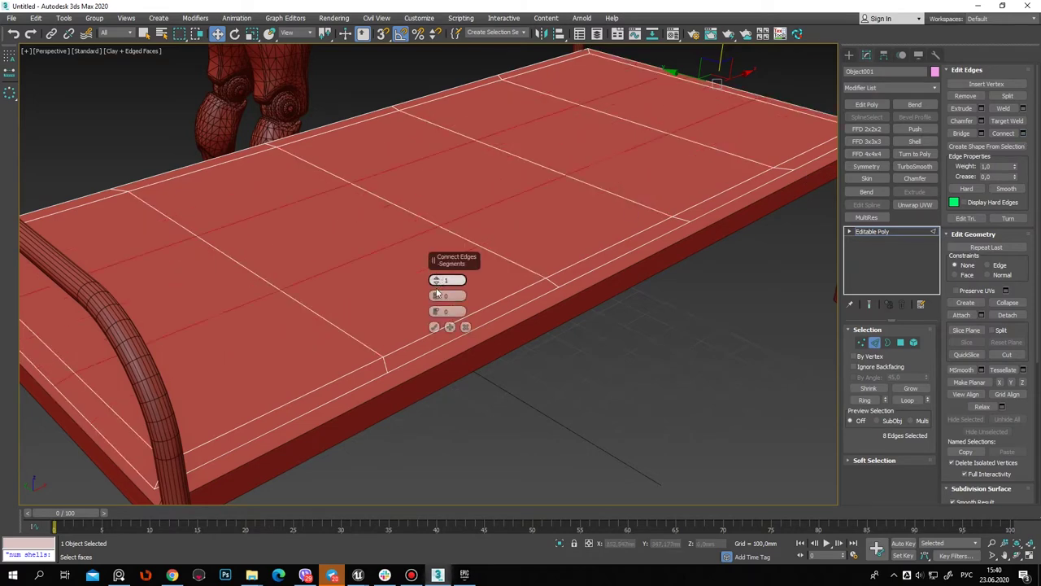
click(433, 326)
click(900, 343)
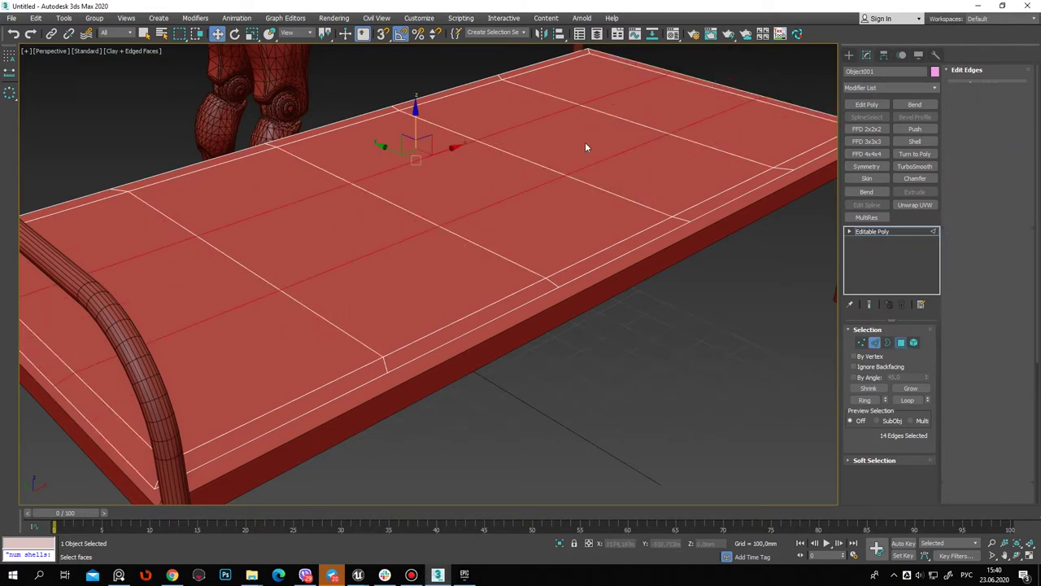
click(344, 228)
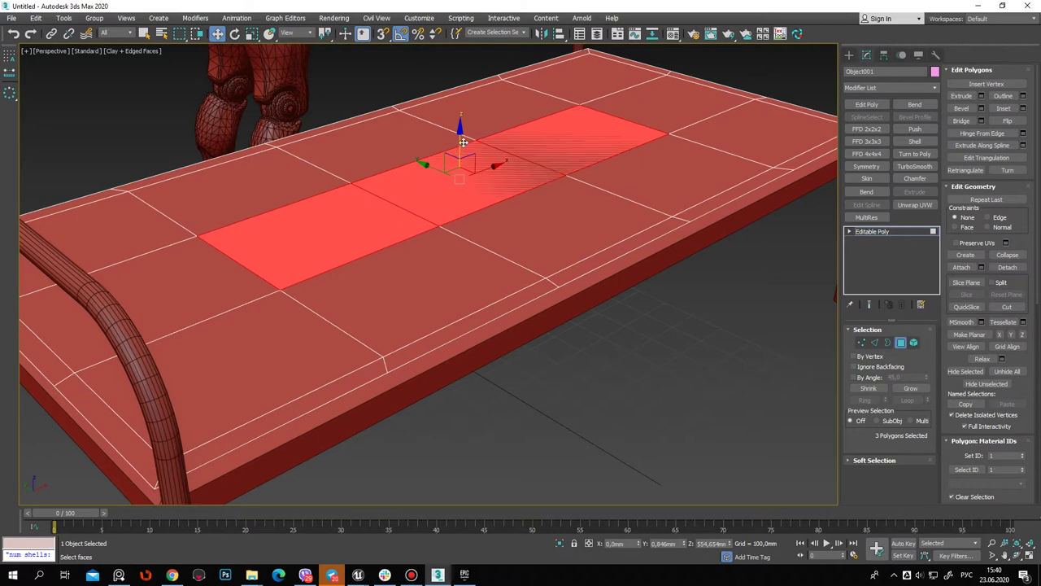
Move the gridded plate along Z so it rests on the bed frame
alt+middle_drag(460, 148, 547, 255)
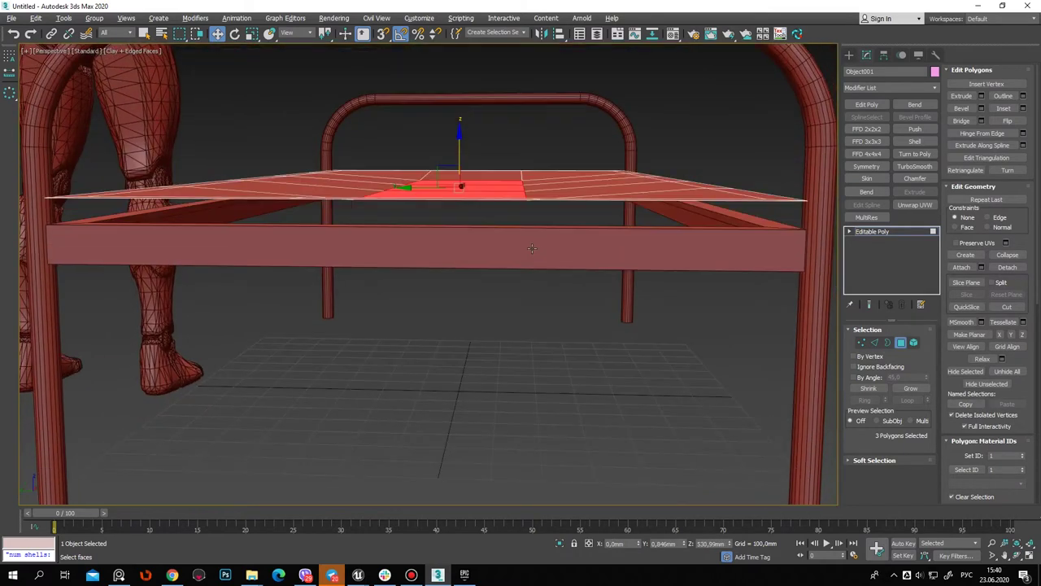
click(849, 54)
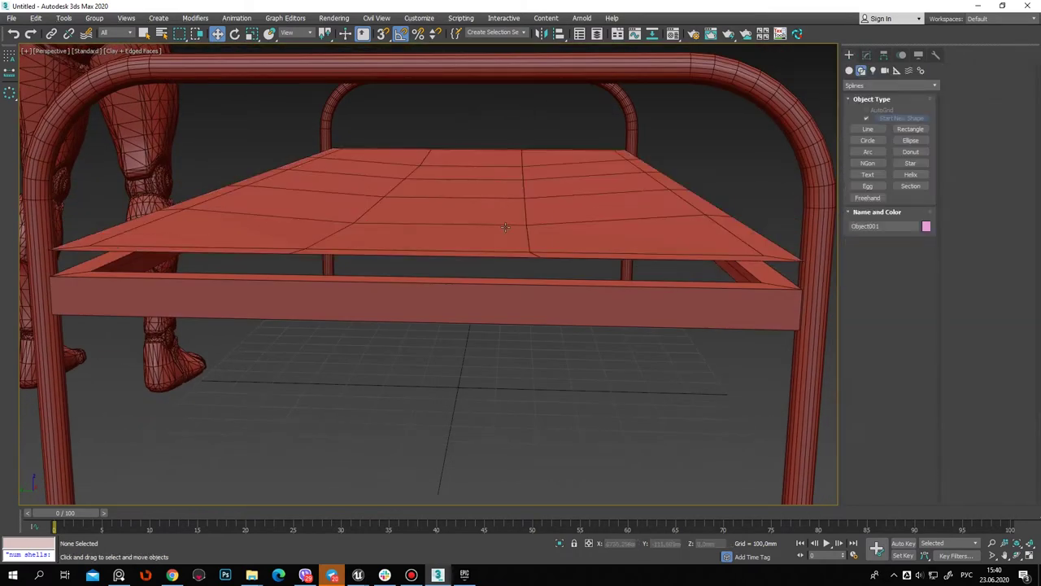
drag(459, 176, 459, 186)
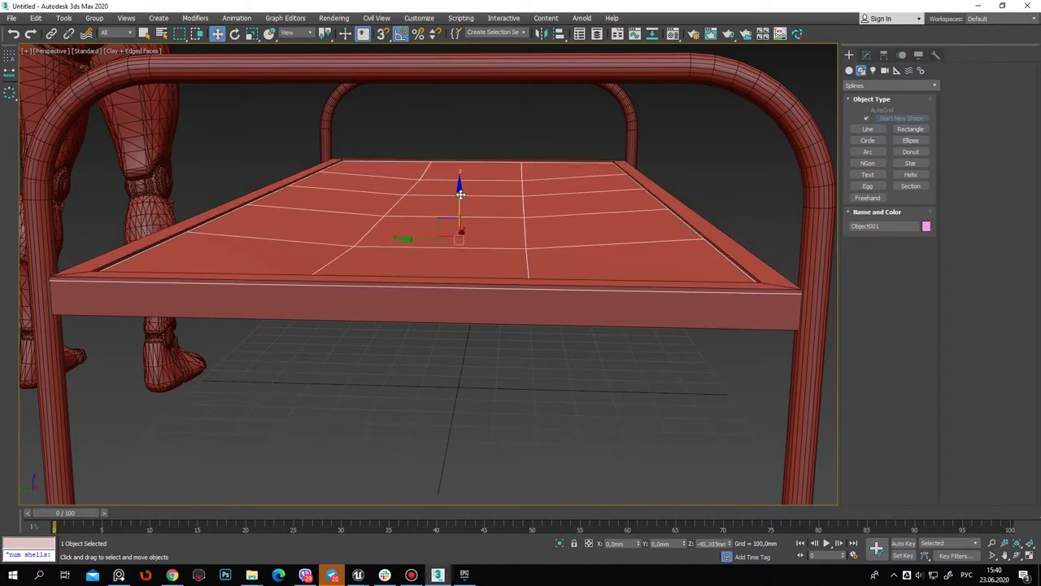
mouse_move(595, 257)
alt+middle_down()
mouse_move(477, 302)
mouse_move(423, 305)
alt+middle_up()
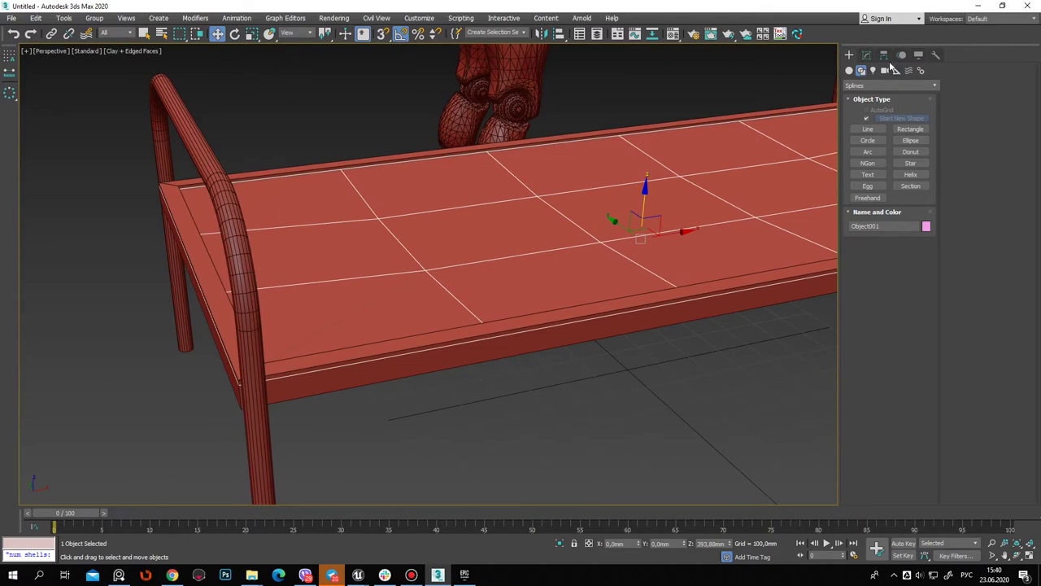
In Vertex mode, pull the plate's left-end vertices in to fit the frame
click(866, 55)
click(861, 342)
key(F3)
drag(259, 398, 262, 397)
scroll(177, 278, up, 3)
key(F3)
scroll(273, 258, up, 3)
drag(257, 249, 274, 249)
scroll(244, 249, down, 10)
scroll(393, 314, up, 3)
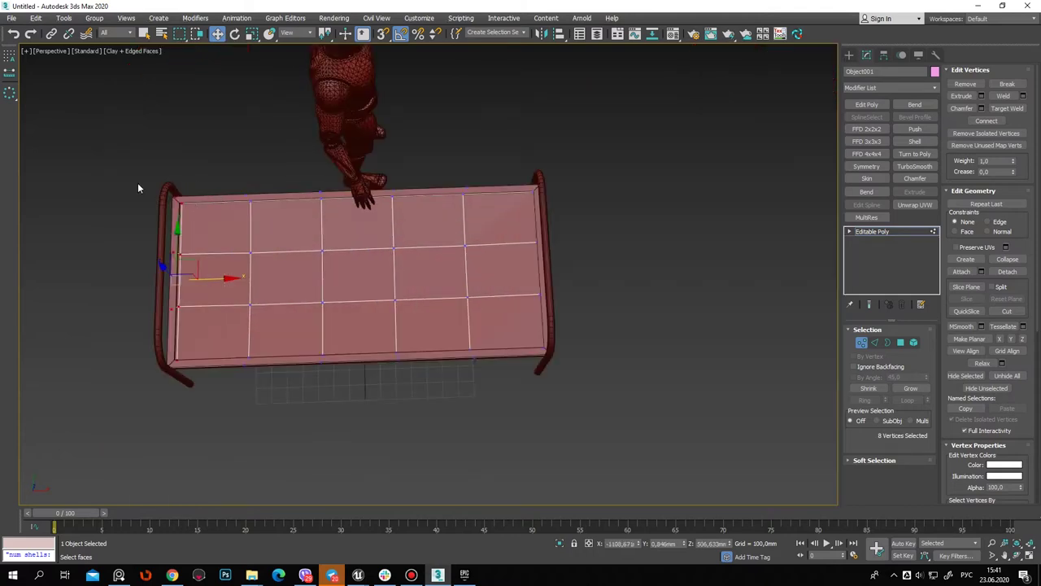
Pull the plate's far and near side vertices in to sit inside the frame rim
key(F3)
drag(610, 229, 615, 221)
key(F3)
scroll(365, 178, up, 5)
scroll(400, 124, up, 2)
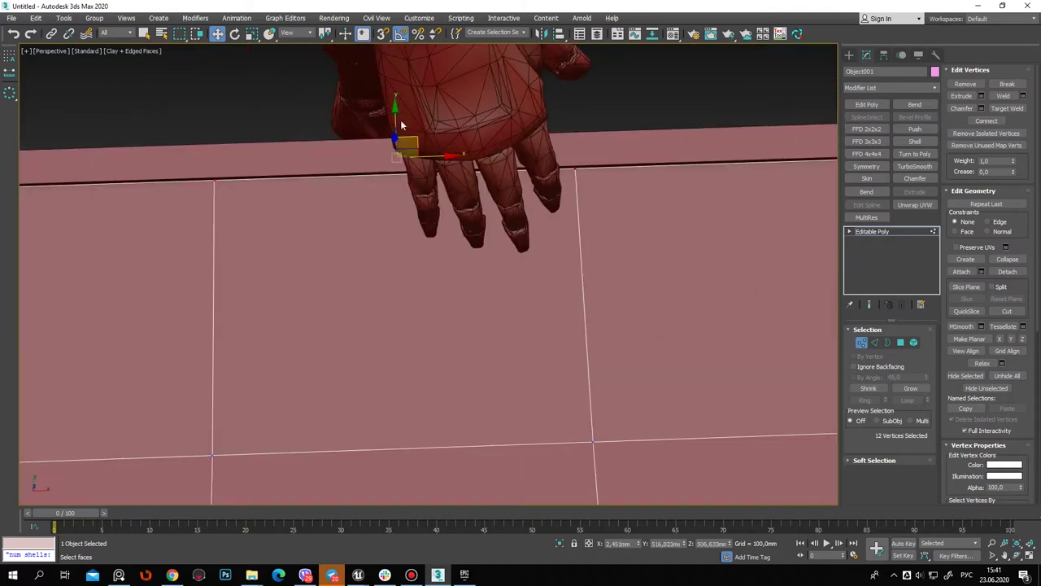
drag(396, 112, 399, 130)
scroll(397, 122, down, 5)
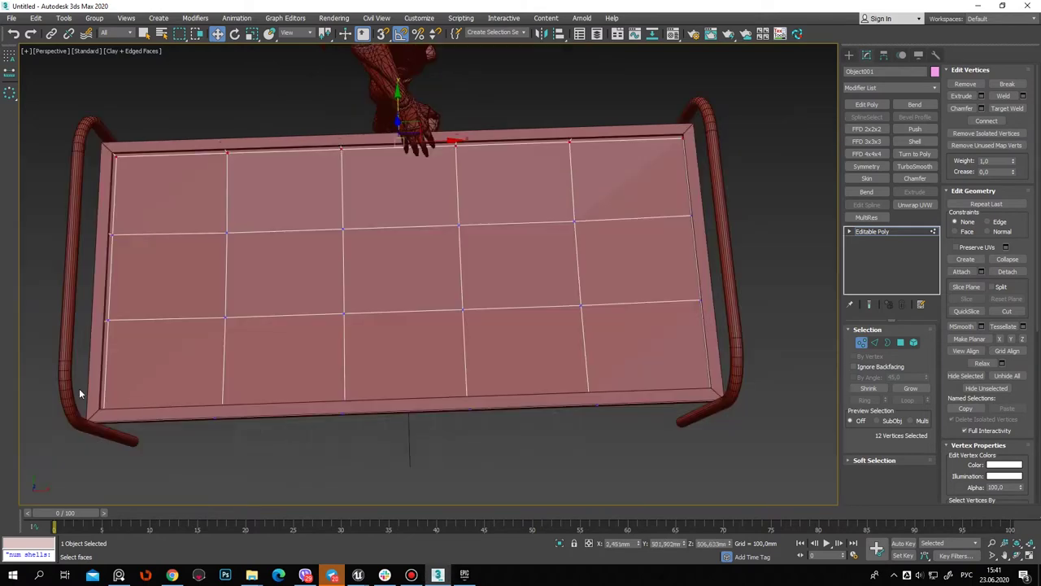
key(F3)
scroll(476, 413, up, 5)
drag(463, 341, 465, 334)
key(F3)
scroll(454, 282, down, 5)
key(F3)
scroll(430, 291, up, 5)
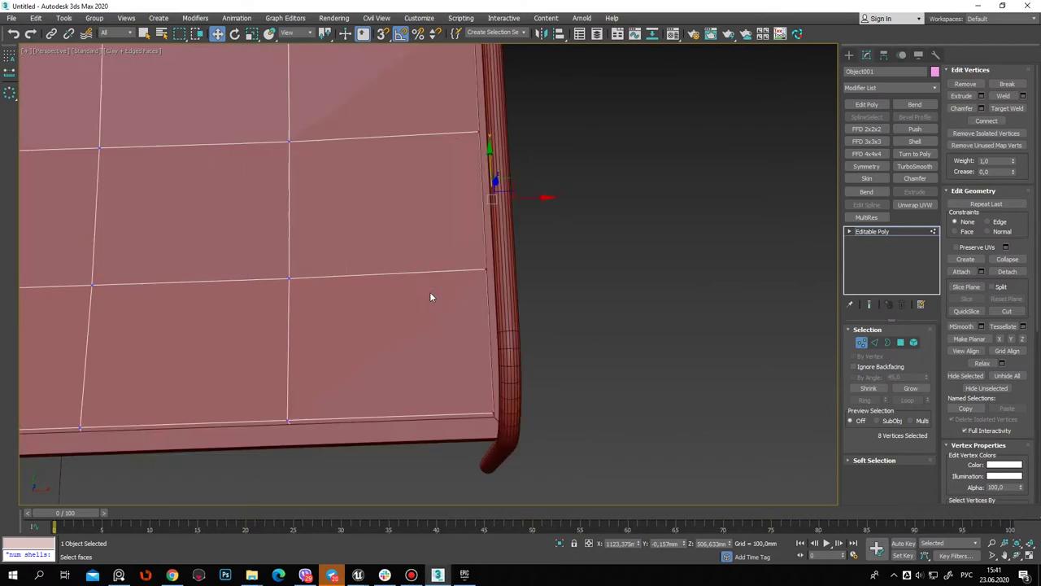
scroll(483, 300, down, 5)
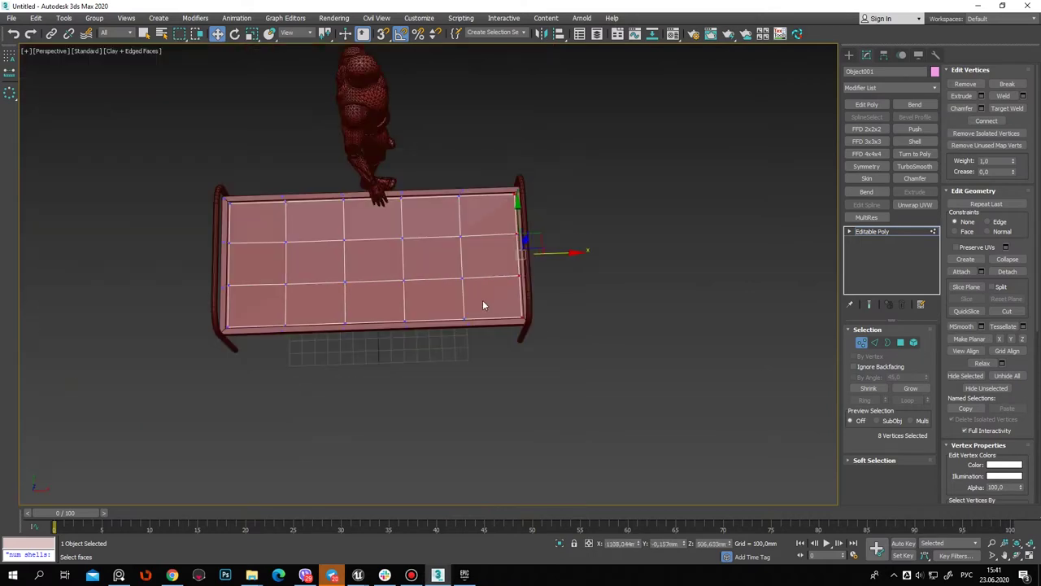
key(F4)
key(F4)
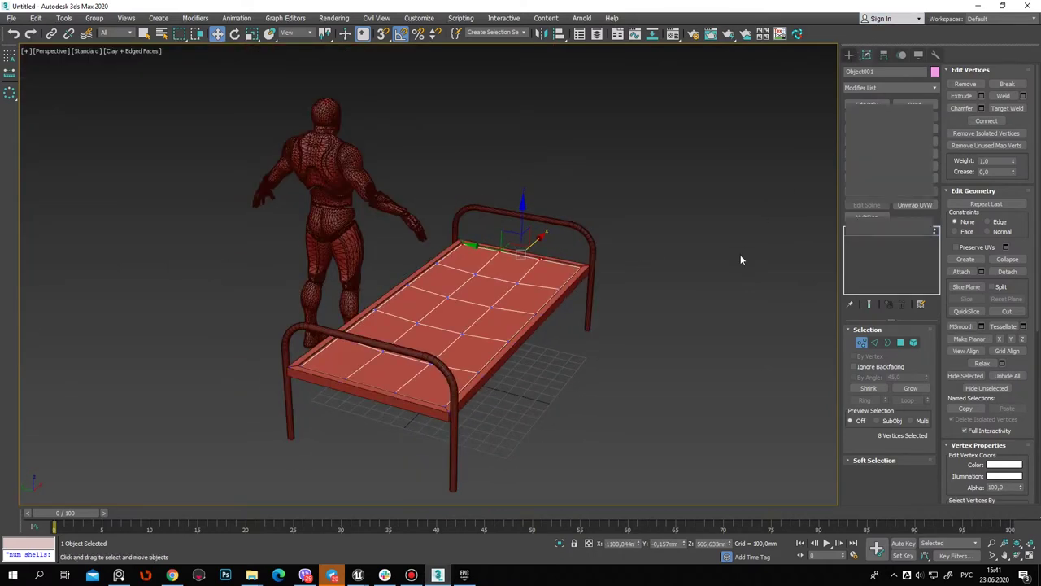
mouse_move(398, 356)
alt+middle_down()
mouse_move(460, 380)
mouse_move(376, 286)
mouse_move(401, 343)
alt+middle_up()
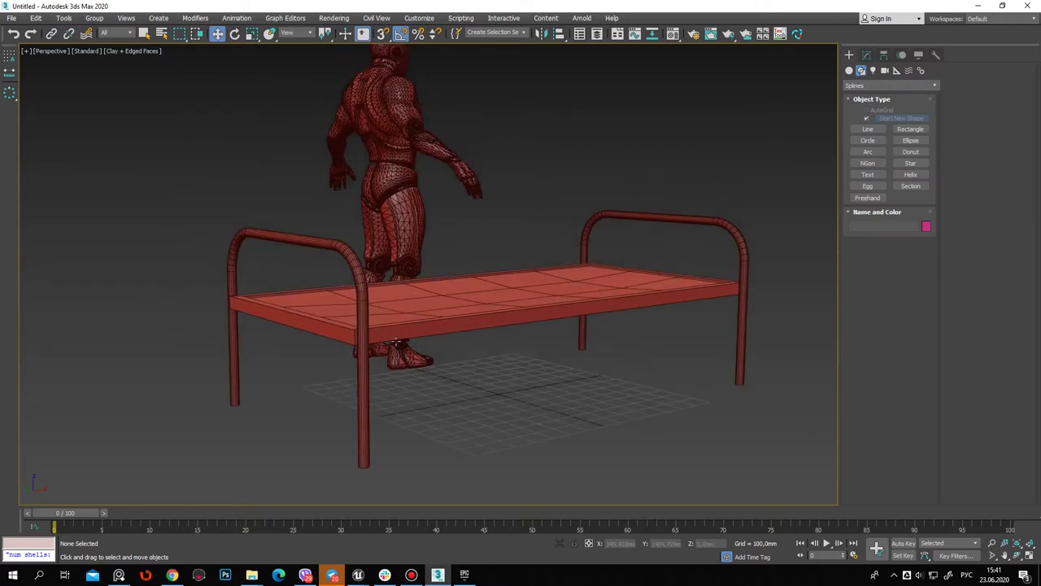
Convert the pipe head frame to an Editable Poly
scroll(348, 352, up, 3)
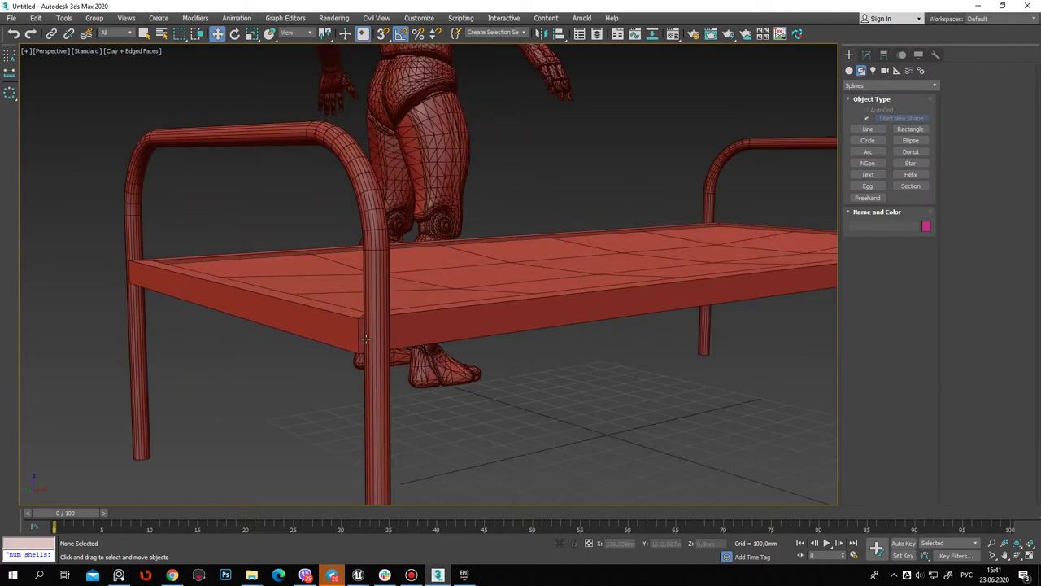
mouse_move(367, 340)
alt+middle_down()
mouse_move(384, 390)
mouse_move(435, 351)
alt+middle_up()
click(466, 342)
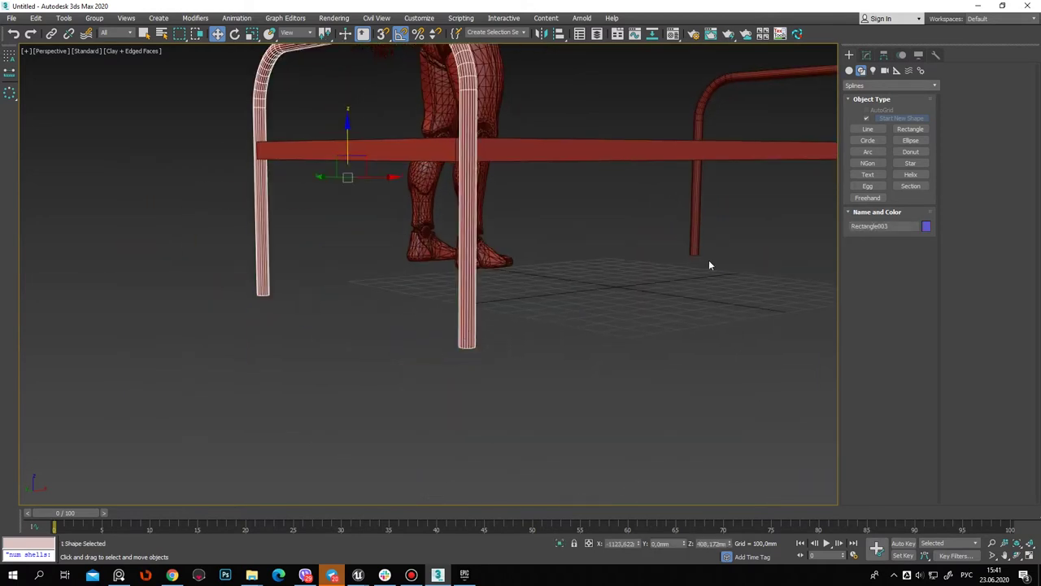
click(865, 55)
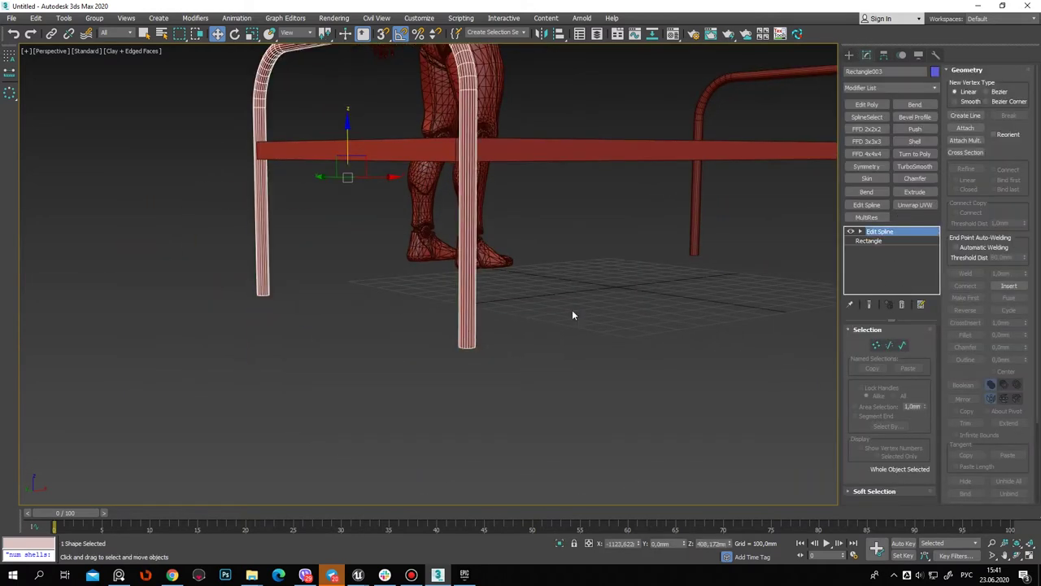
right_click(456, 324)
mouse_move(612, 455)
click(612, 453)
Connect the tube's edge ring with 1 segment to add a loop around it
click(874, 342)
double_click(466, 244)
alt+middle_drag(641, 250, 604, 330)
scroll(472, 375, up, 2)
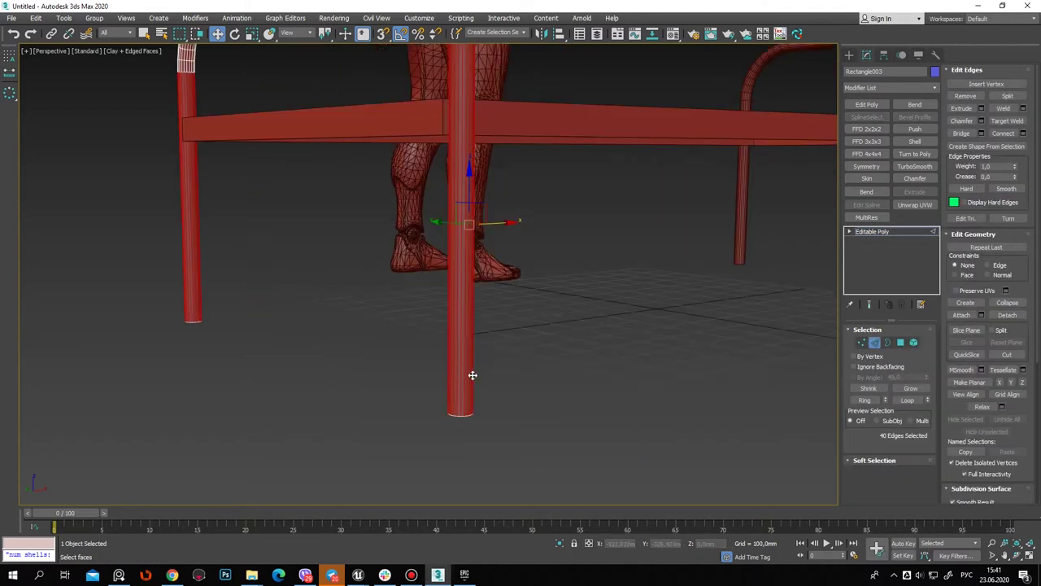
click(1023, 133)
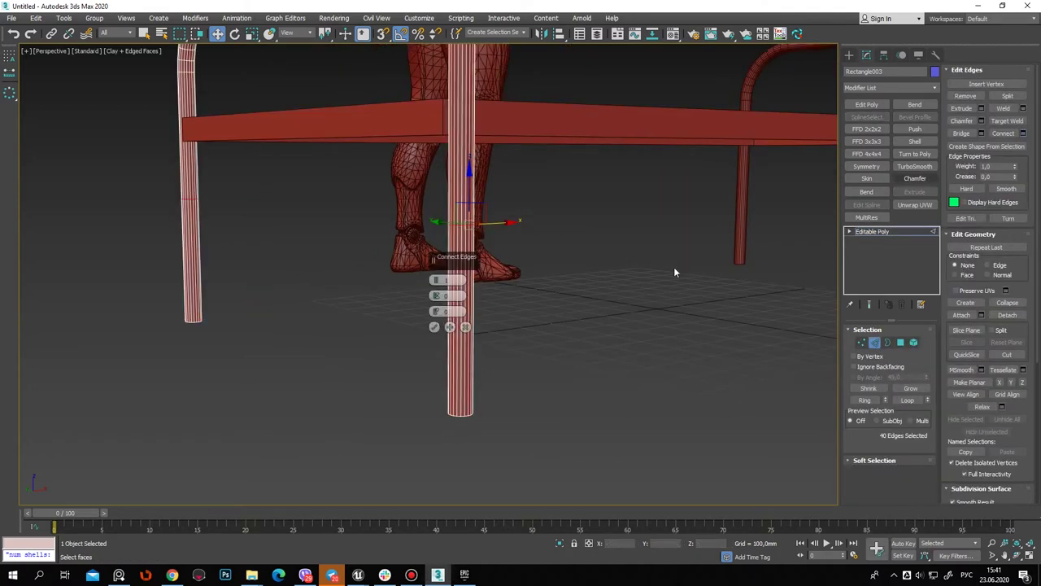
click(467, 327)
scroll(476, 365, down, 5)
alt+middle_drag(477, 365, 488, 326)
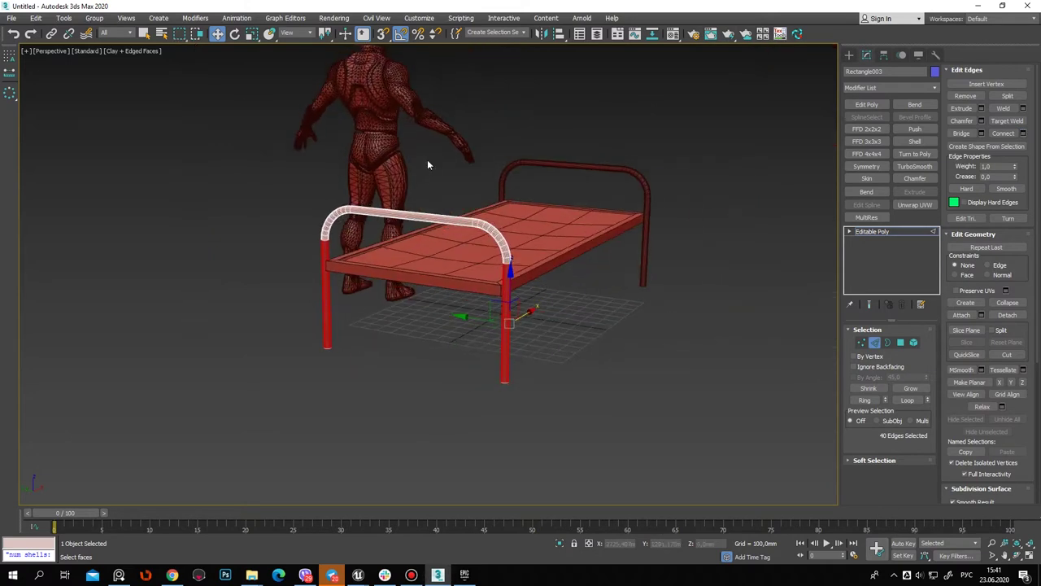
click(1025, 134)
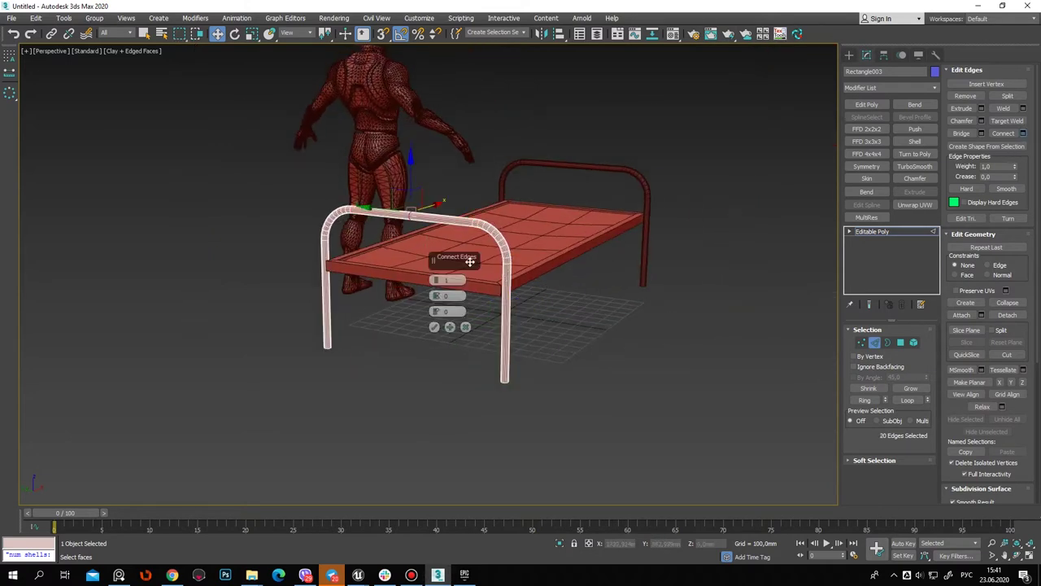
click(434, 327)
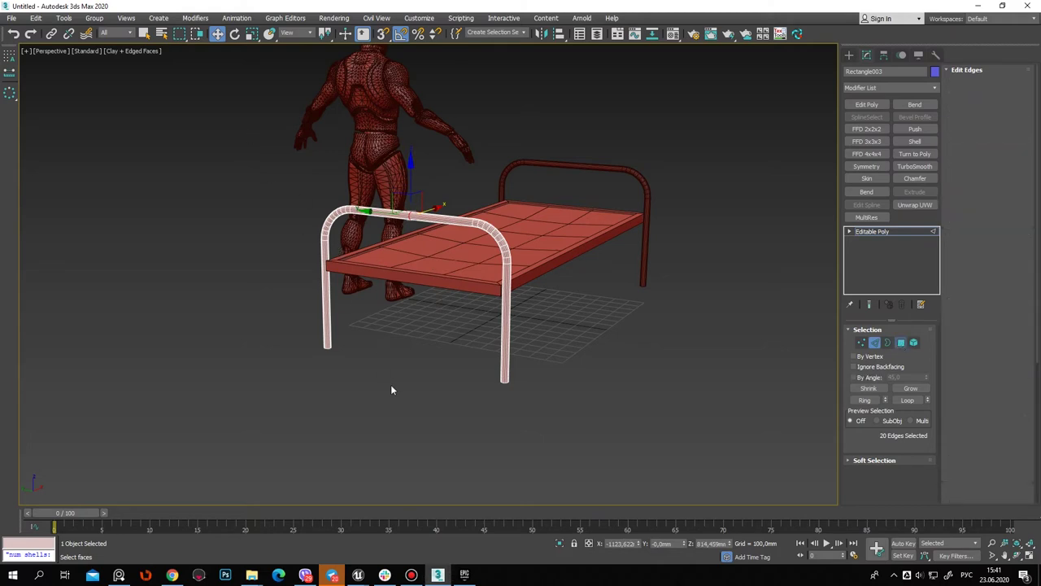
key(4)
alt+middle_drag(391, 383, 585, 403)
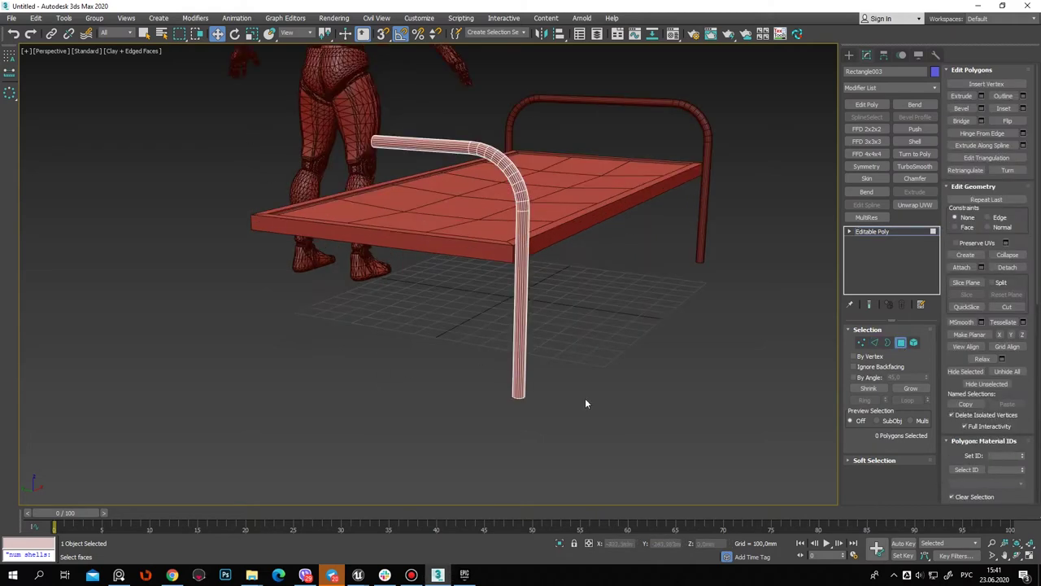
Add a connected edge loop slid -90 toward the bottom of the leg
click(872, 343)
alt+middle_drag(488, 342, 437, 318)
double_click(524, 318)
alt+middle_drag(529, 318, 488, 371)
scroll(489, 371, up, 5)
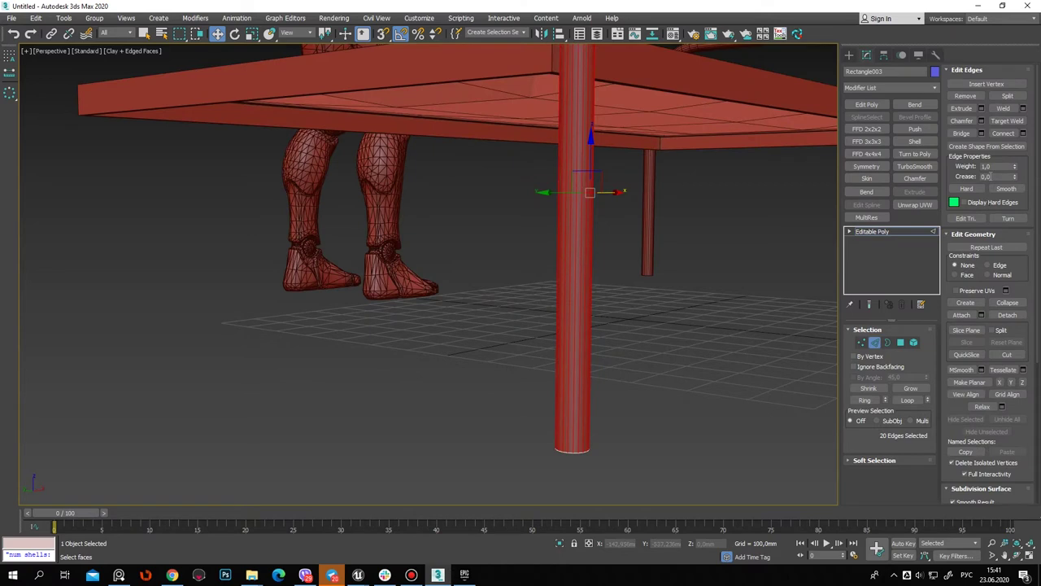
click(1023, 134)
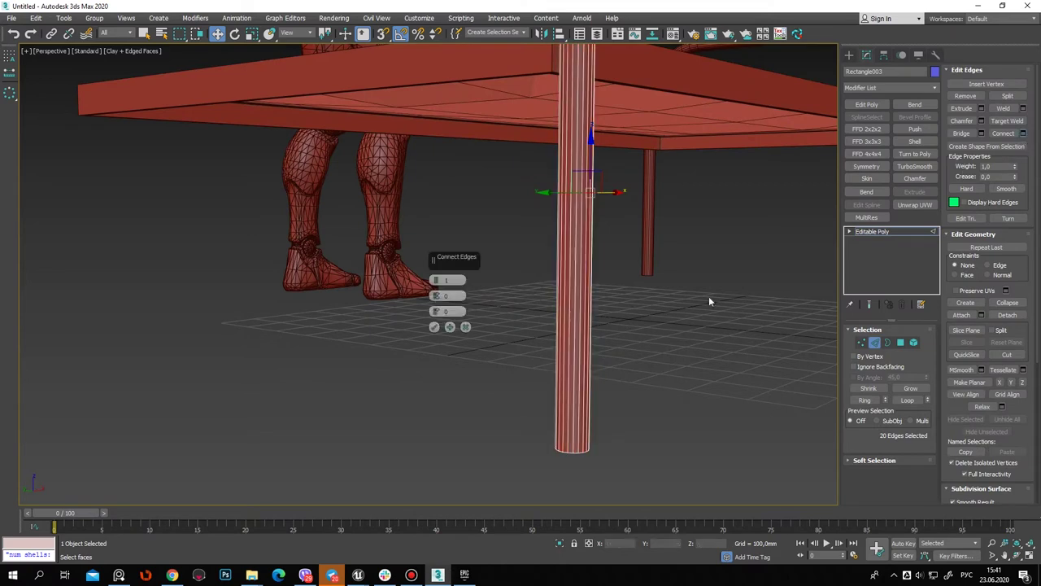
drag(450, 504, 450, 503)
click(434, 328)
Extrude the leg's bottom polygon band about 6.6 mm into a wider collar
click(901, 343)
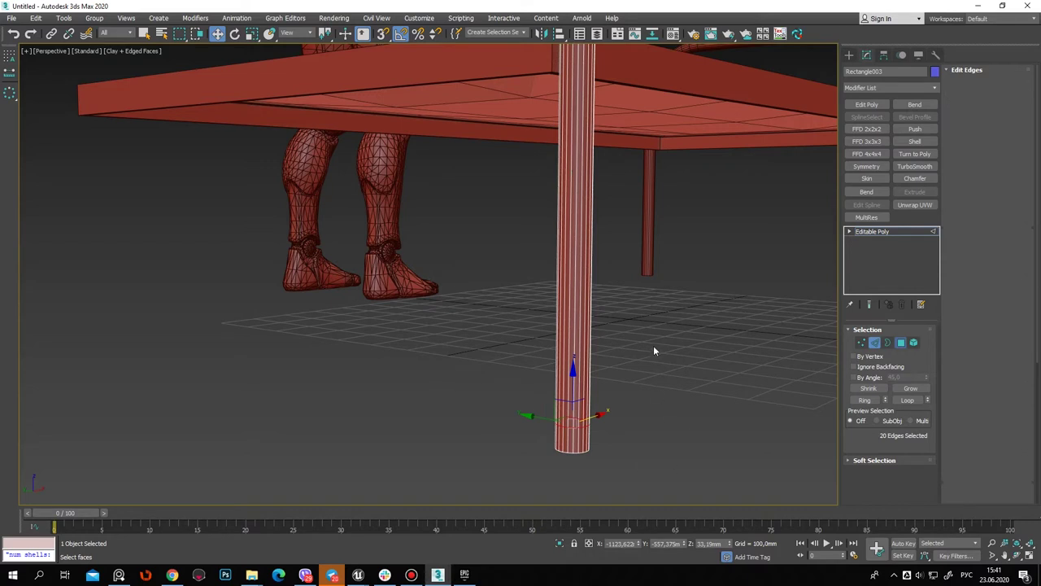
click(981, 96)
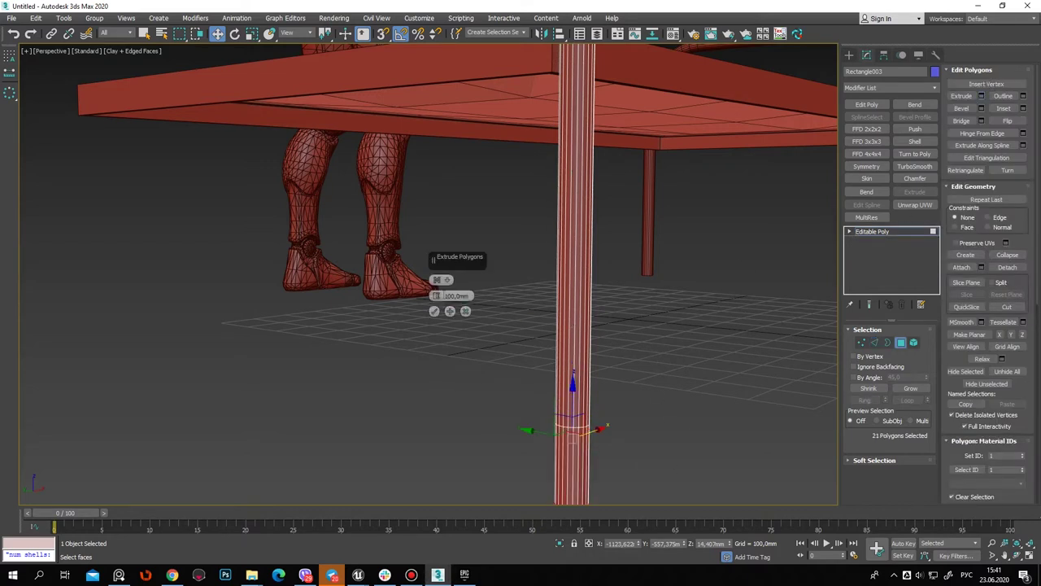
drag(438, 296, 439, 289)
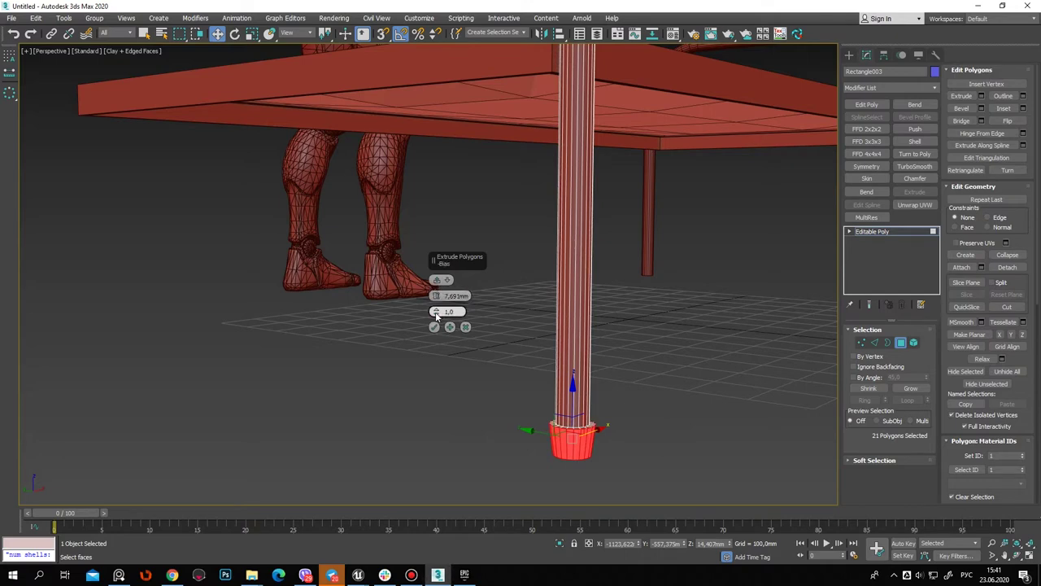
drag(437, 296, 438, 295)
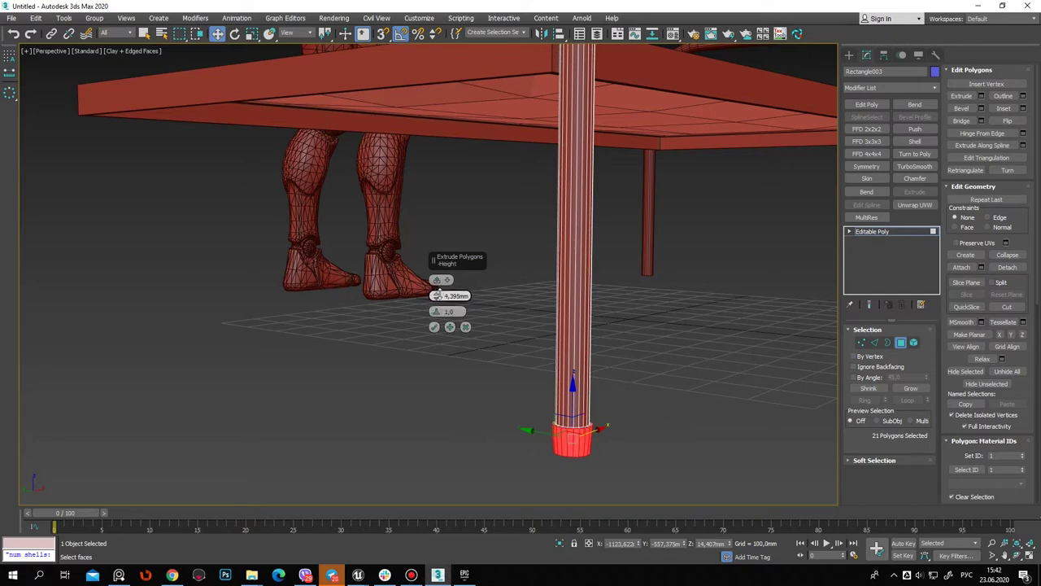
click(433, 326)
scroll(737, 371, up, 3)
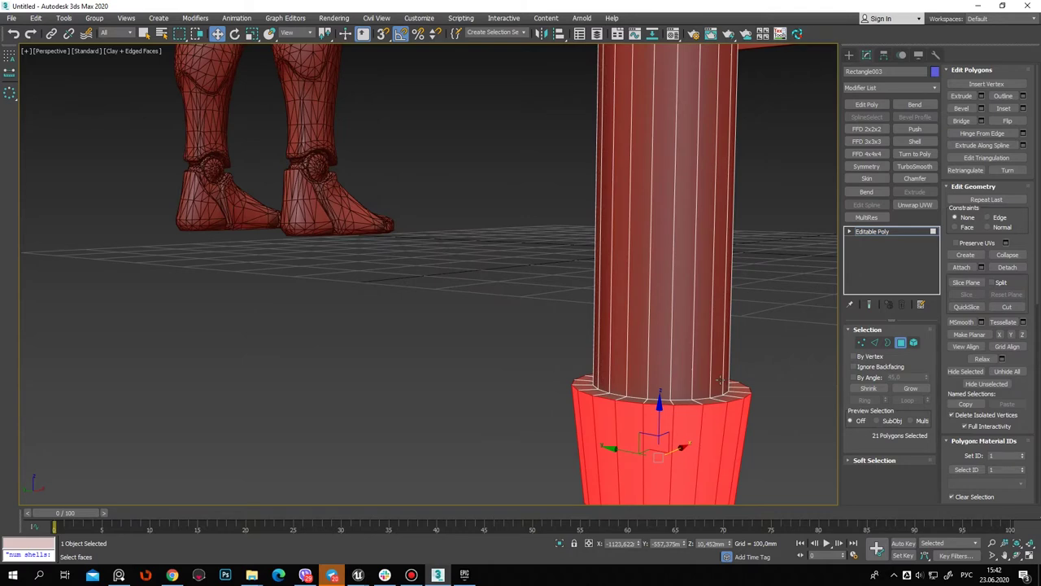
scroll(737, 371, up, 3)
scroll(736, 370, down, 5)
click(407, 244)
alt+middle_drag(506, 314, 256, 49)
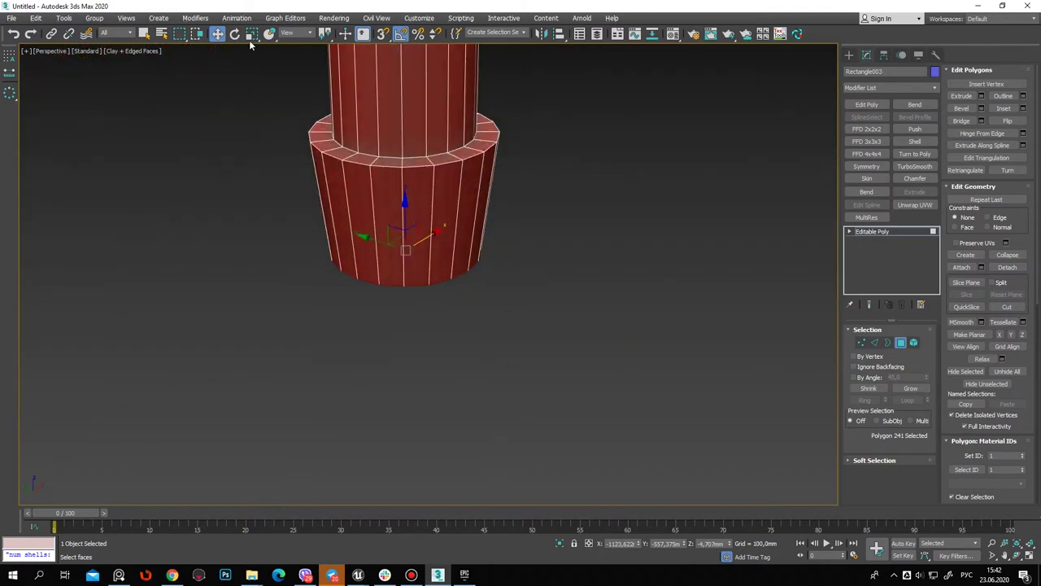
Scale the bottom cap face to 130% and inset it
click(252, 33)
alt+middle_drag(521, 204, 790, 355)
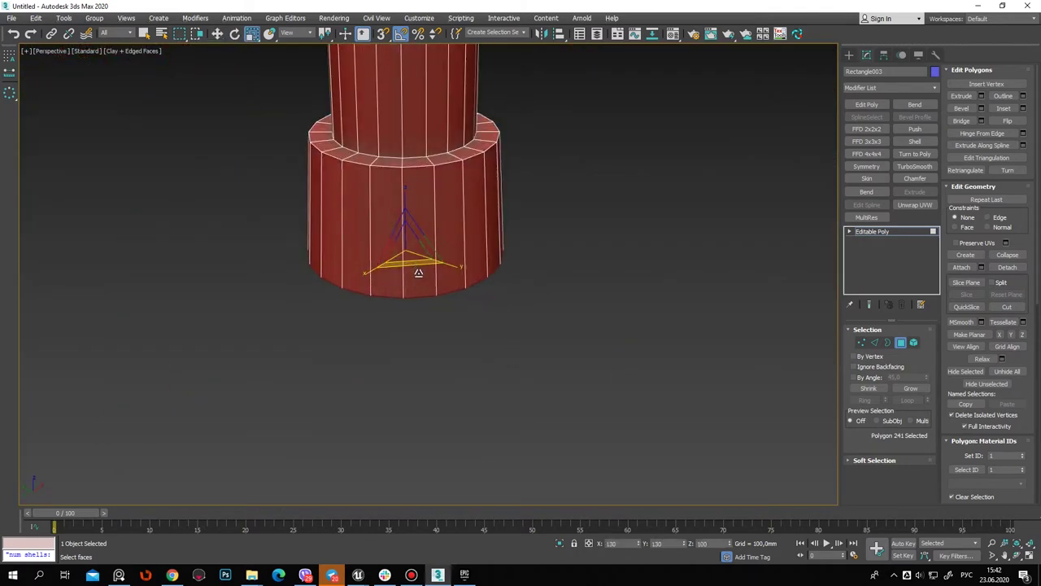
alt+middle_drag(582, 368, 987, 187)
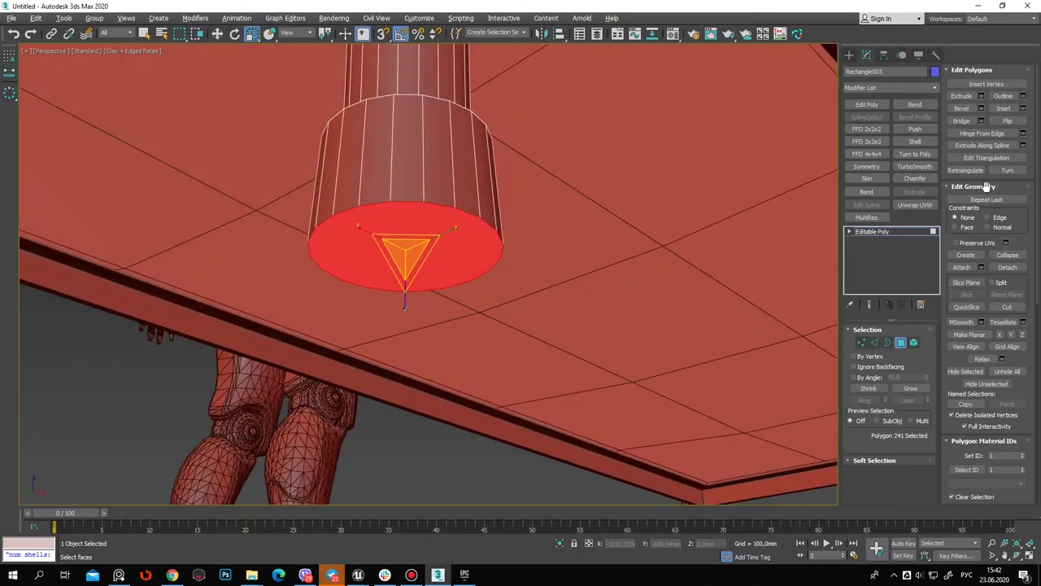
click(1023, 108)
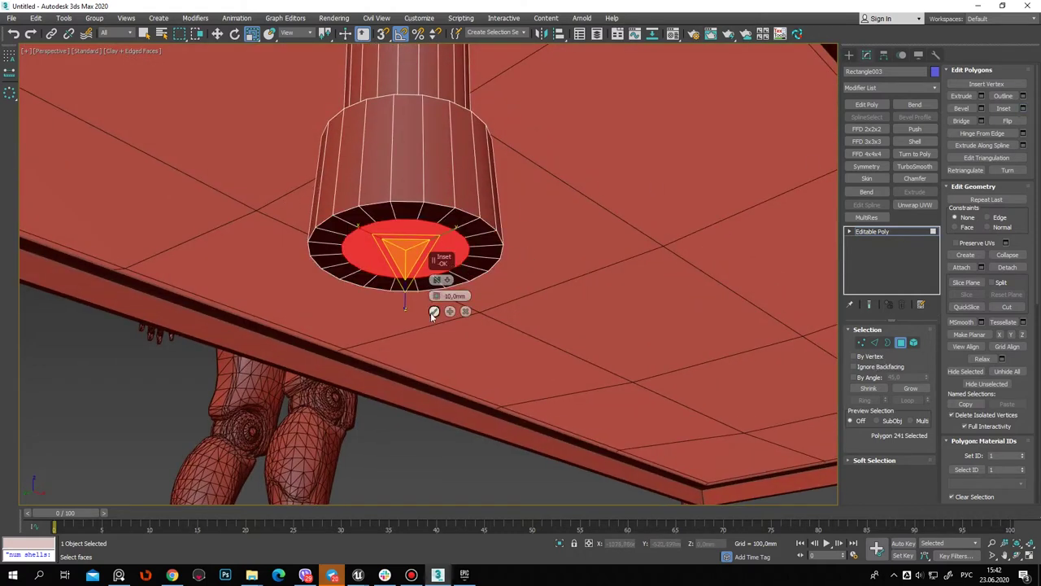
click(435, 312)
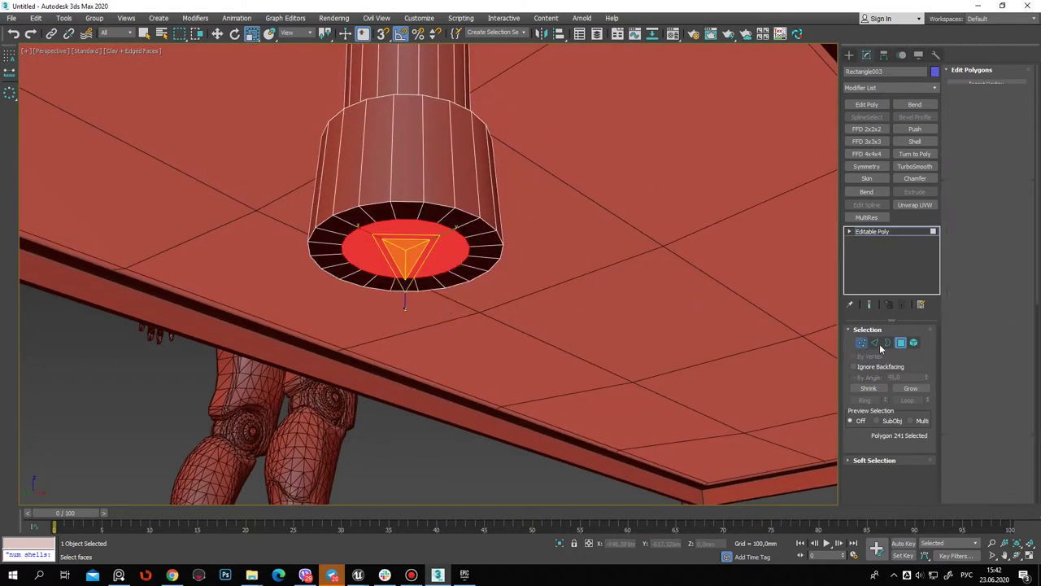
Chamfer the foot cap's rim edges, then clear the selection
click(874, 343)
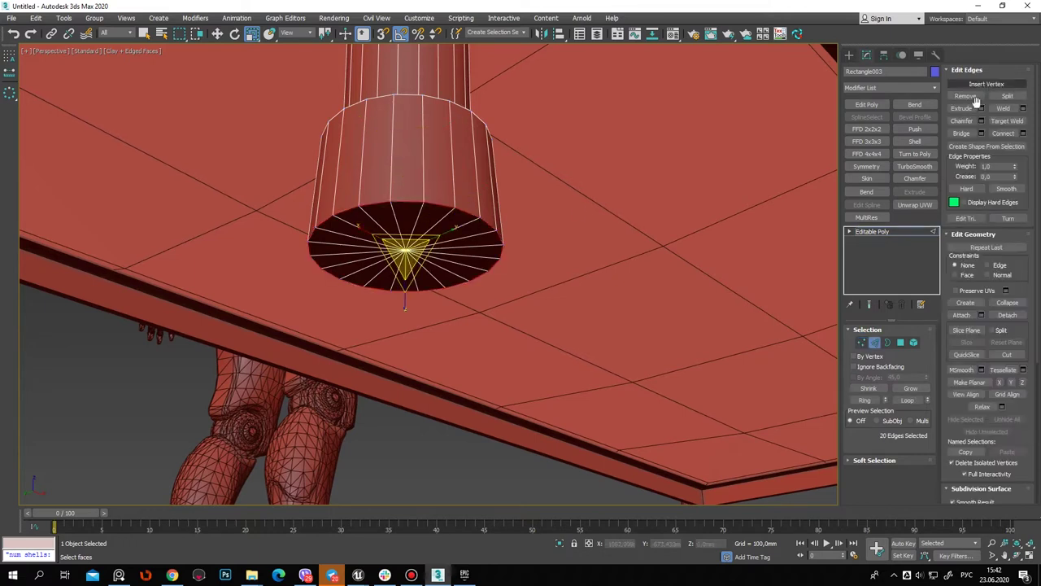
click(981, 121)
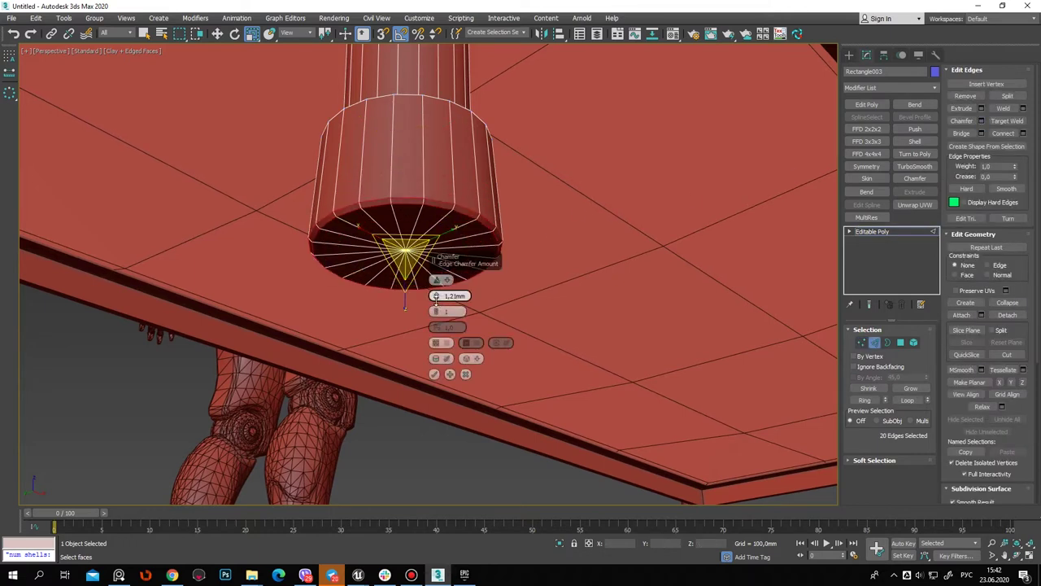
click(433, 374)
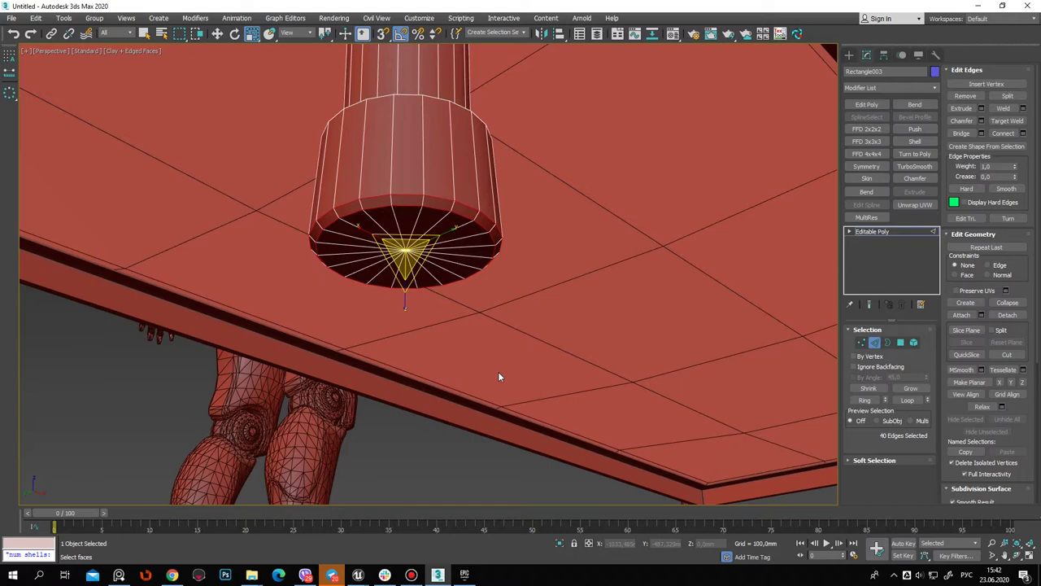
click(849, 55)
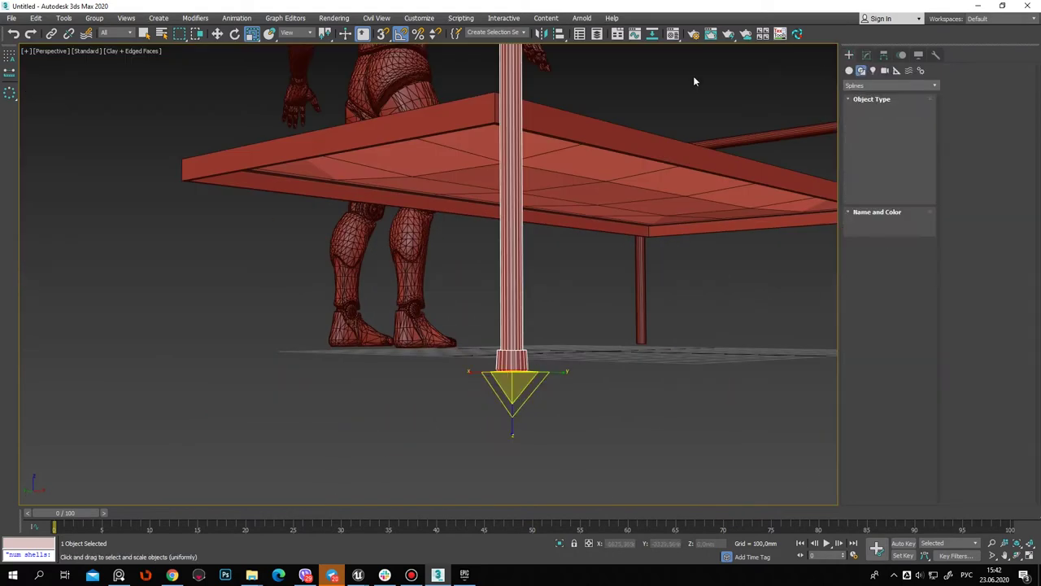
click(692, 82)
mouse_move(692, 82)
alt+middle_down()
mouse_move(564, 293)
mouse_move(576, 266)
mouse_move(511, 249)
mouse_move(524, 249)
alt+middle_up()
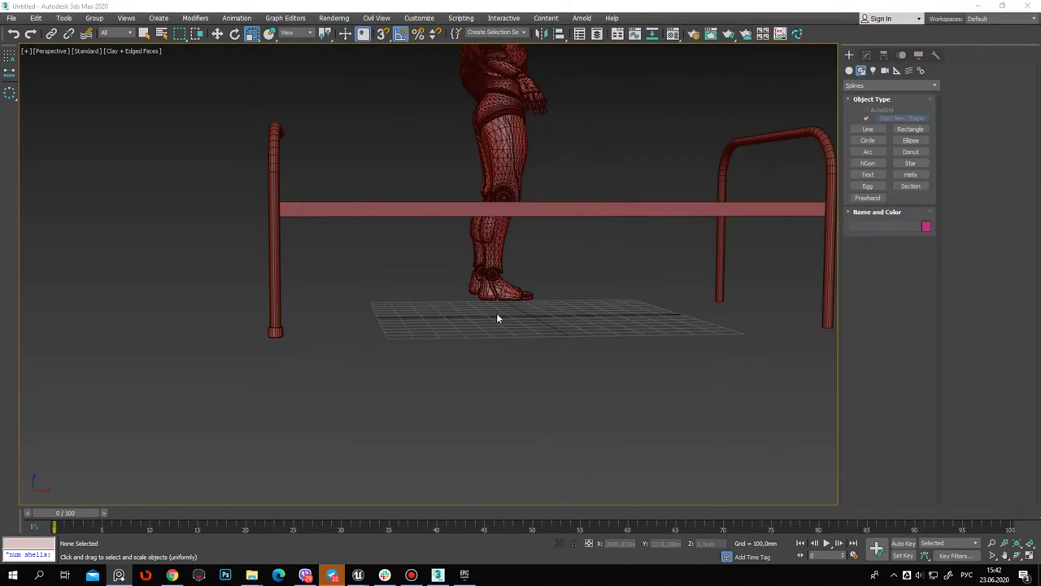
mouse_move(496, 312)
alt+middle_down()
mouse_move(189, 297)
mouse_move(484, 279)
alt+middle_up()
mouse_move(625, 266)
alt+middle_down()
mouse_move(602, 288)
mouse_move(589, 221)
alt+middle_up()
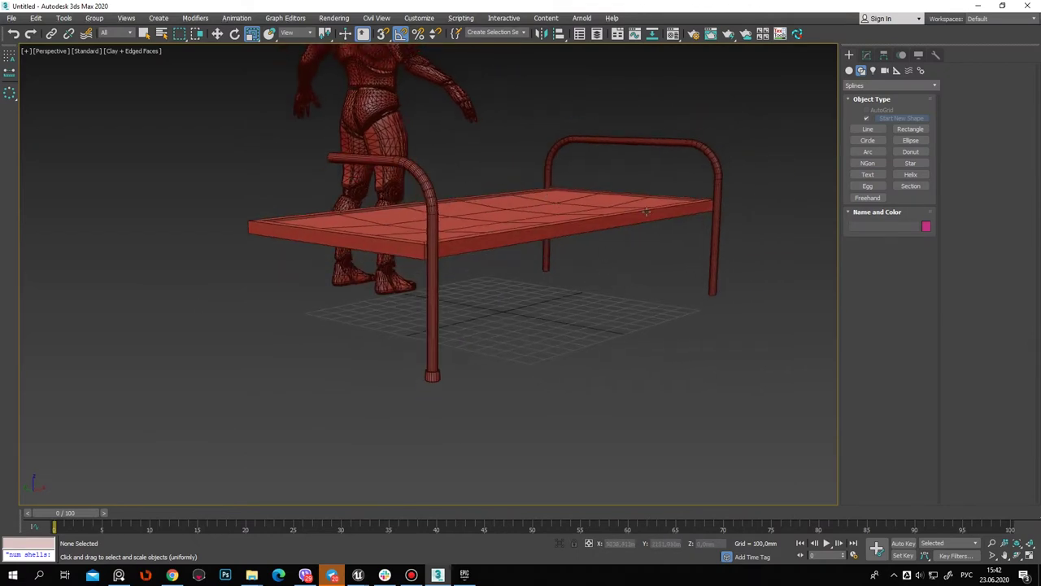
alt+middle_drag(648, 209, 639, 228)
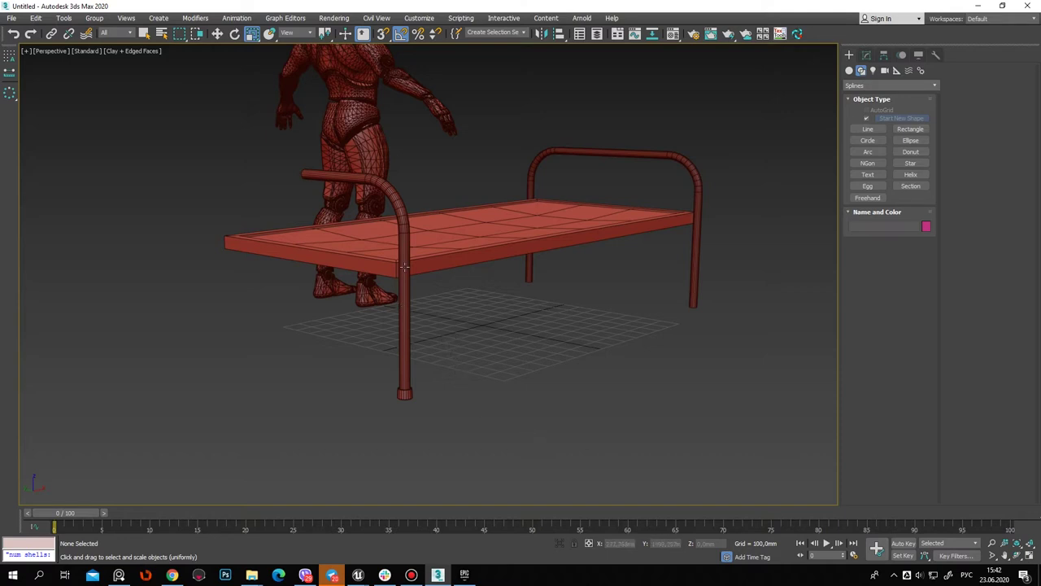
scroll(404, 266, up, 3)
mouse_move(404, 266)
middle_down()
mouse_move(426, 239)
mouse_move(421, 313)
middle_up()
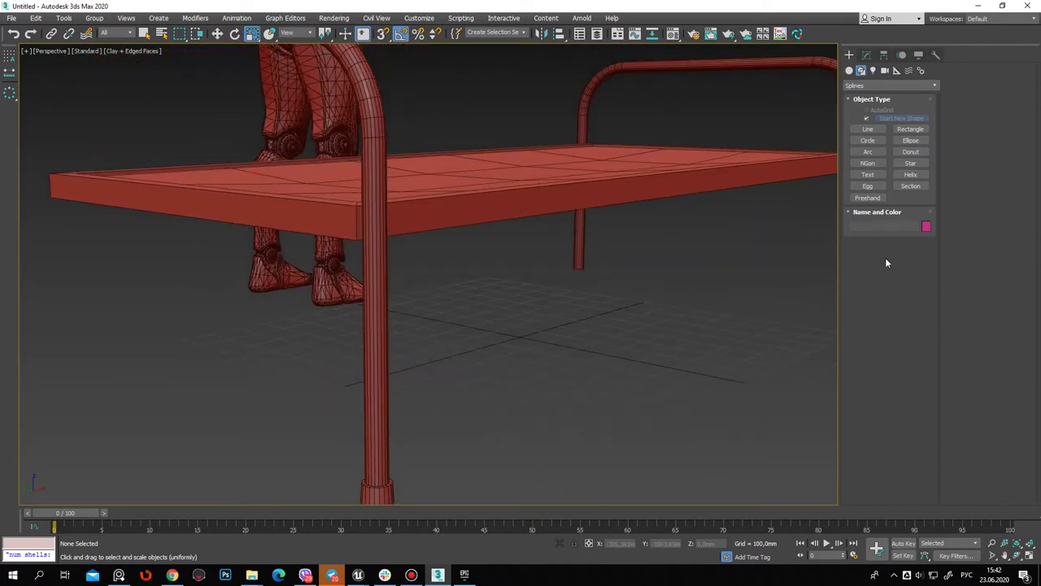
Shift-move Box001's front side face down and clone it as a separate object
click(465, 235)
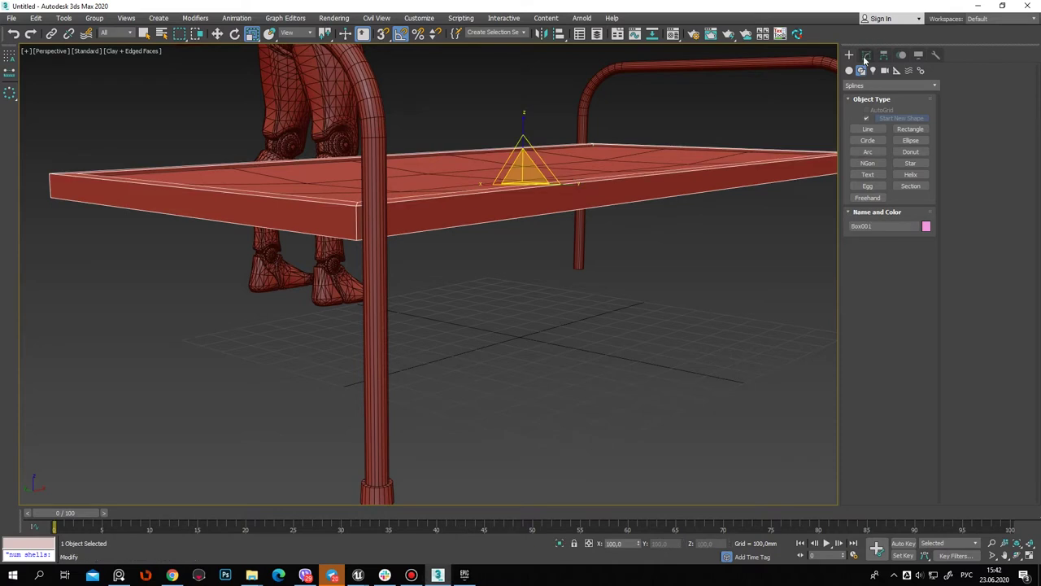
click(866, 54)
click(999, 83)
click(578, 195)
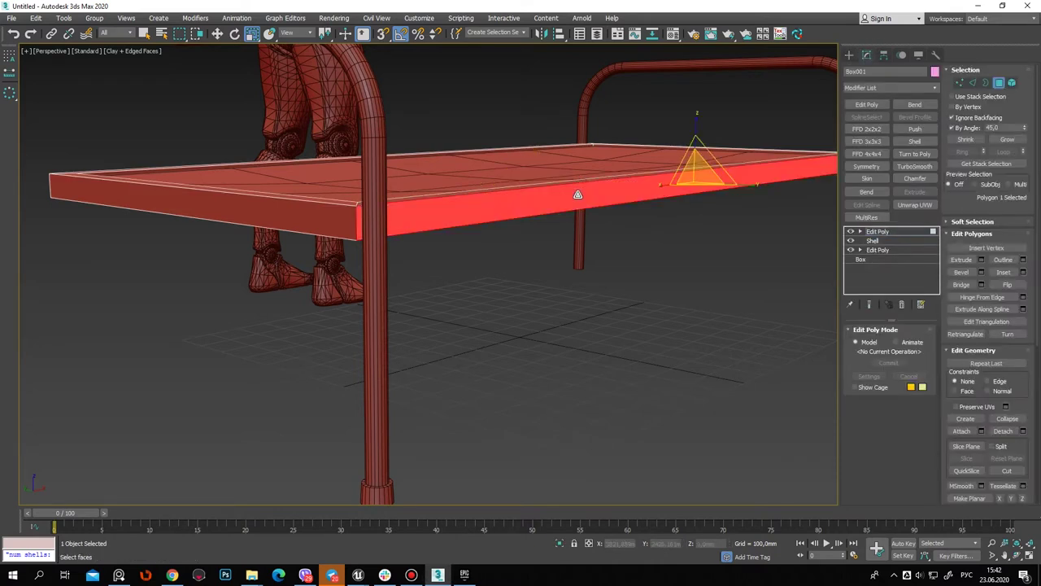
click(218, 33)
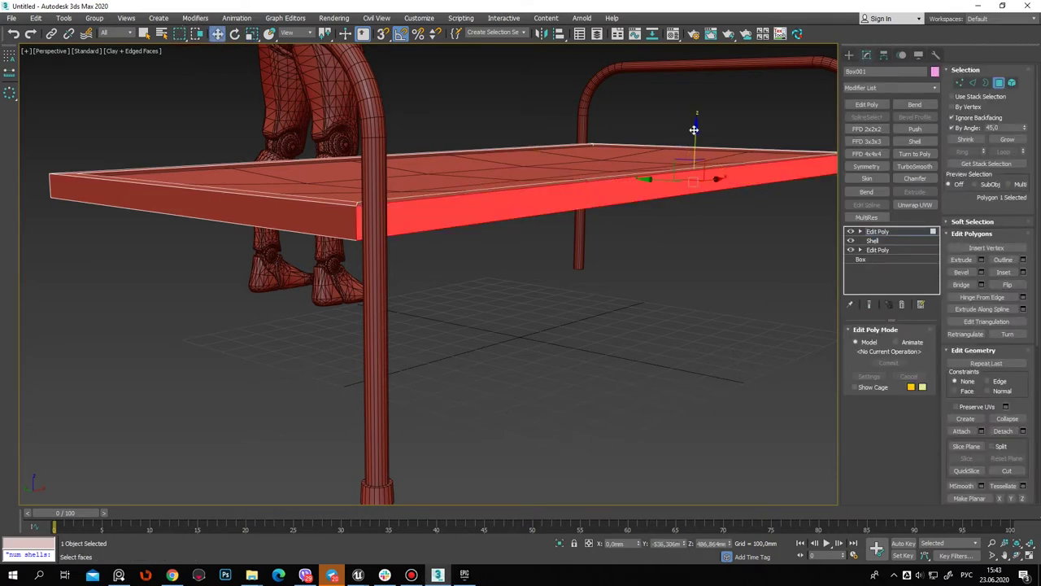
shift+drag(693, 130, 675, 259)
click(578, 296)
scroll(490, 297, down, 5)
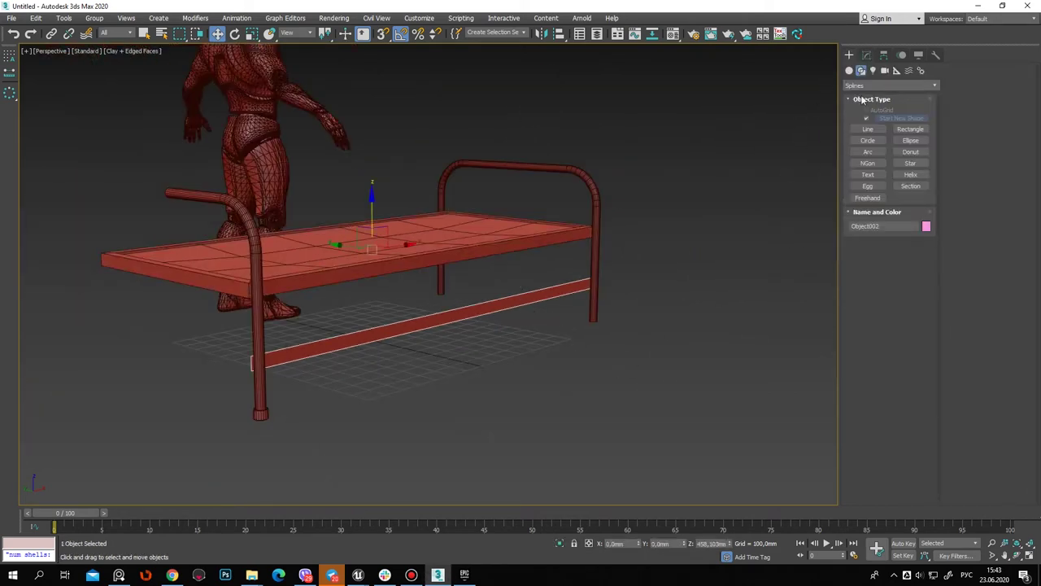
Move the new strip's end vertices along X toward the leg
click(866, 54)
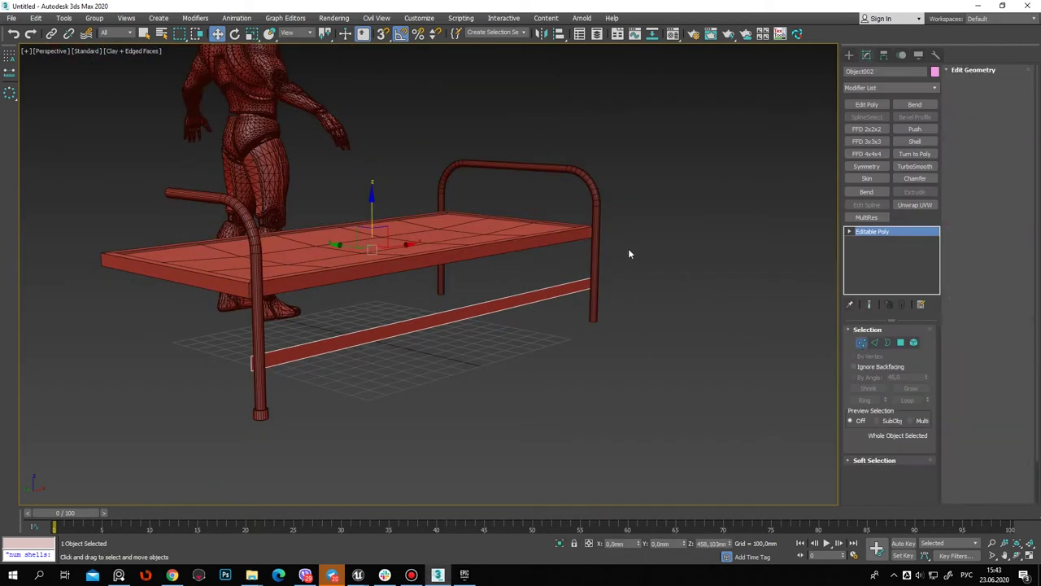
key(1)
alt+middle_drag(643, 320, 626, 292)
mouse_move(627, 286)
mouse_down()
mouse_move(285, 267)
mouse_move(268, 279)
mouse_up()
scroll(285, 293, up, 3)
scroll(302, 304, up, 2)
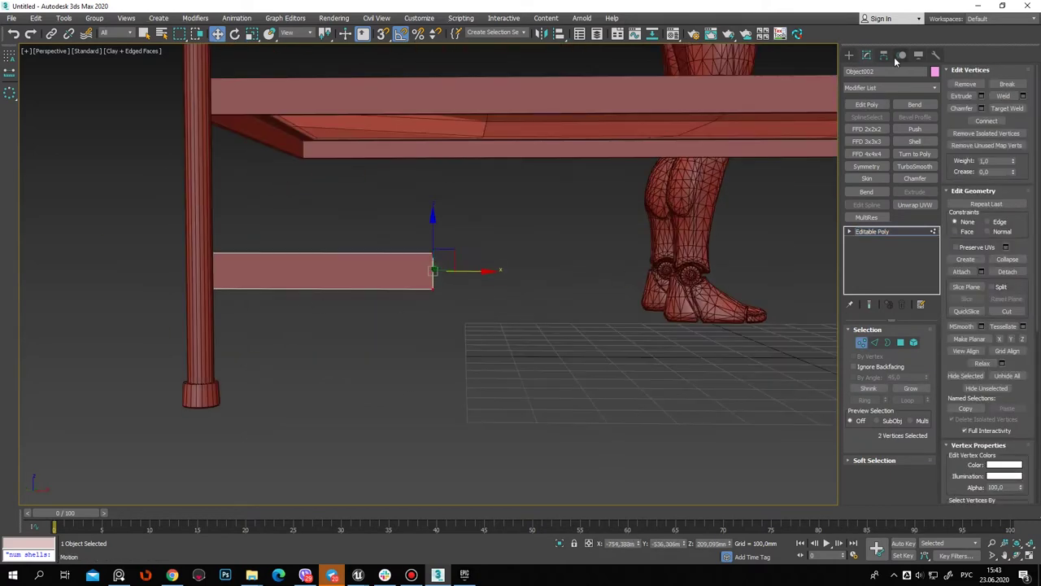
Center the strip's pivot to the object and move it to the plank end at the leg
click(884, 55)
click(889, 130)
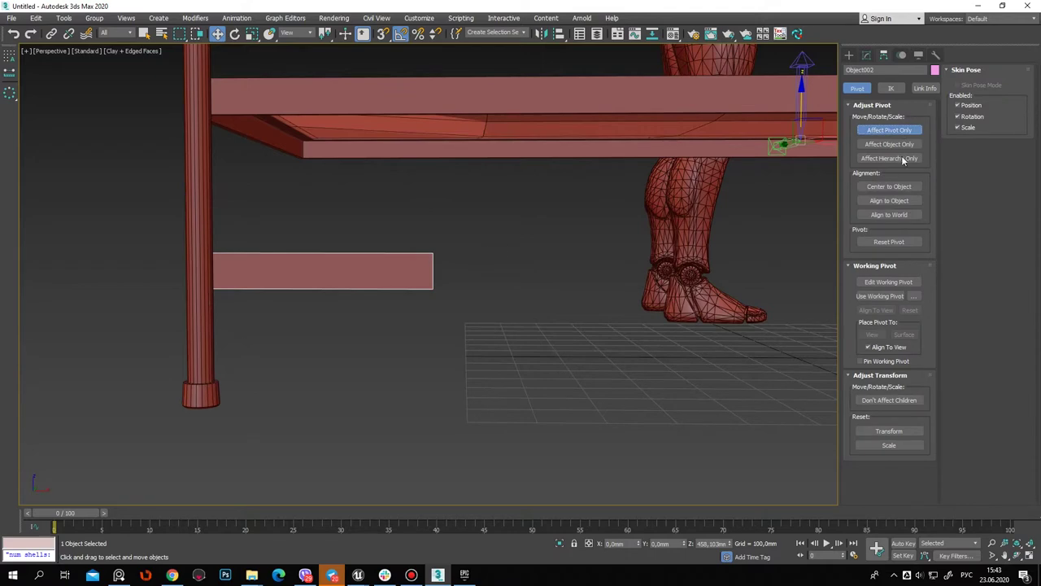
click(897, 187)
drag(363, 274, 244, 275)
mouse_move(244, 275)
alt+middle_down()
mouse_move(310, 305)
mouse_move(432, 291)
mouse_move(437, 267)
alt+middle_up()
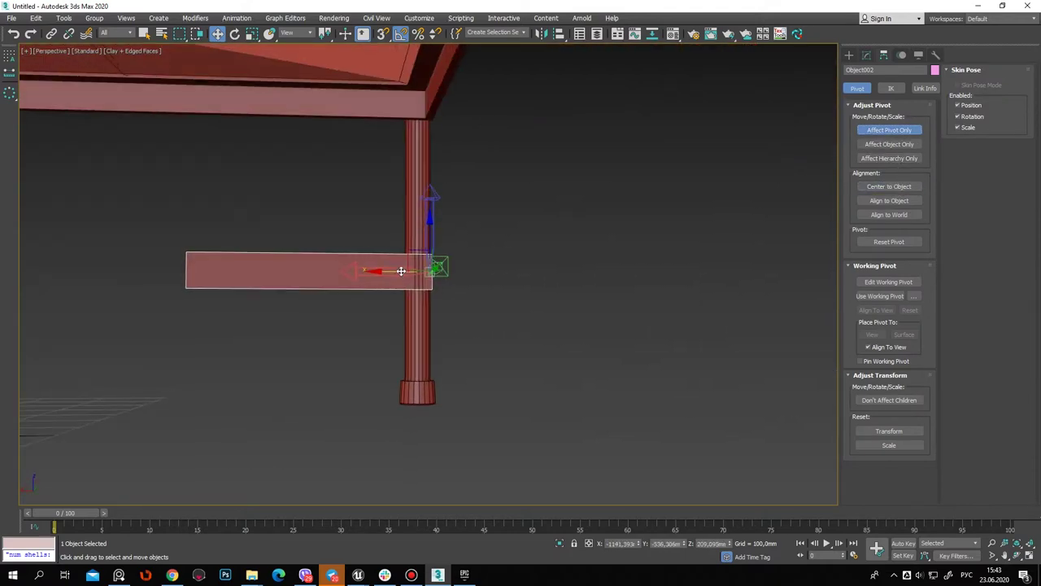
click(849, 55)
alt+middle_drag(553, 269, 309, 269)
Rotate the plank -45° into a diagonal brace
key(e)
mouse_move(287, 54)
alt+middle_down()
mouse_move(396, 244)
mouse_move(285, 257)
alt+middle_up()
drag(282, 267, 277, 240)
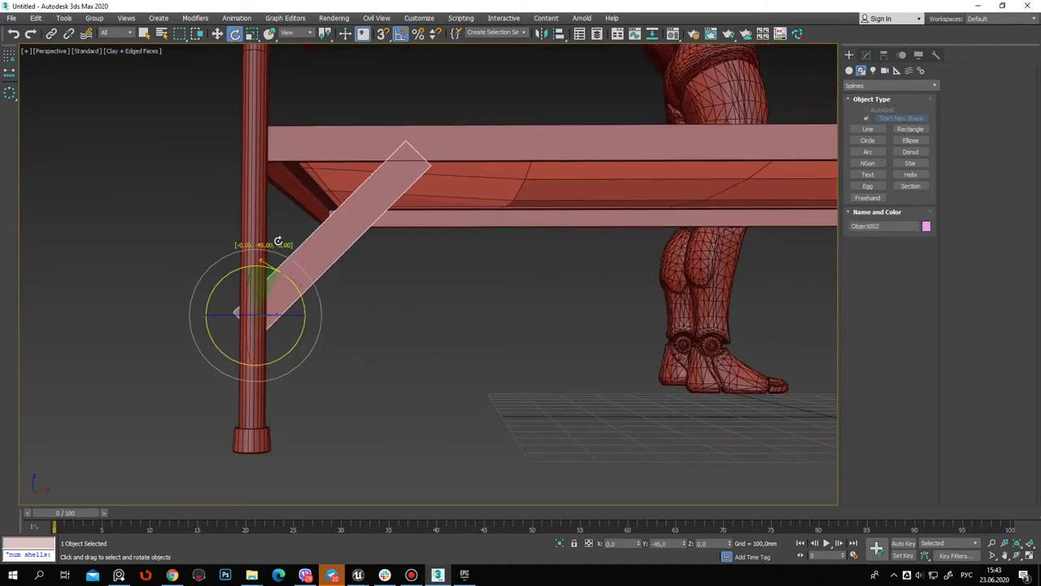
click(217, 33)
alt+middle_drag(317, 244, 326, 268)
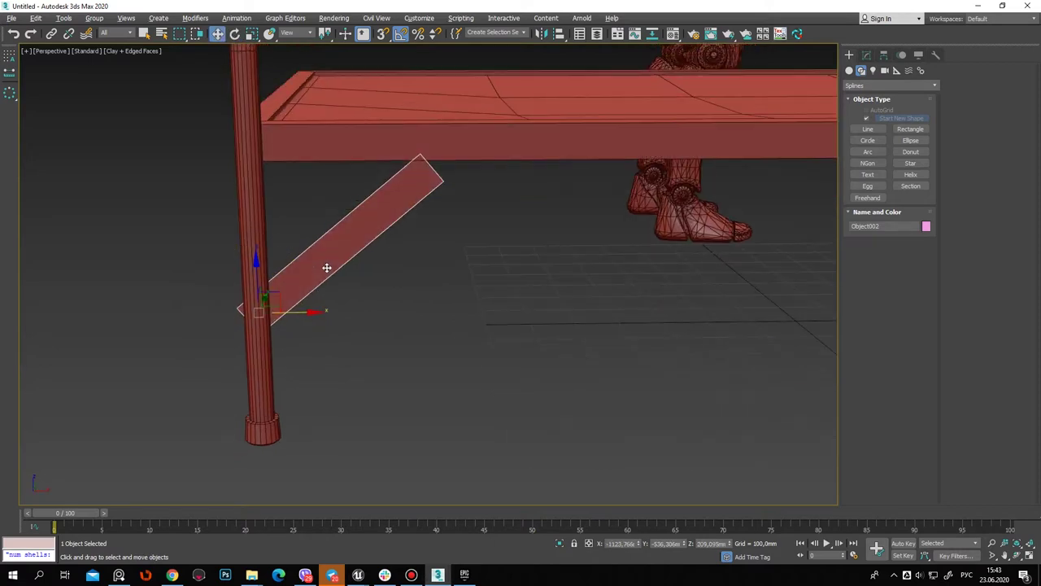
click(867, 54)
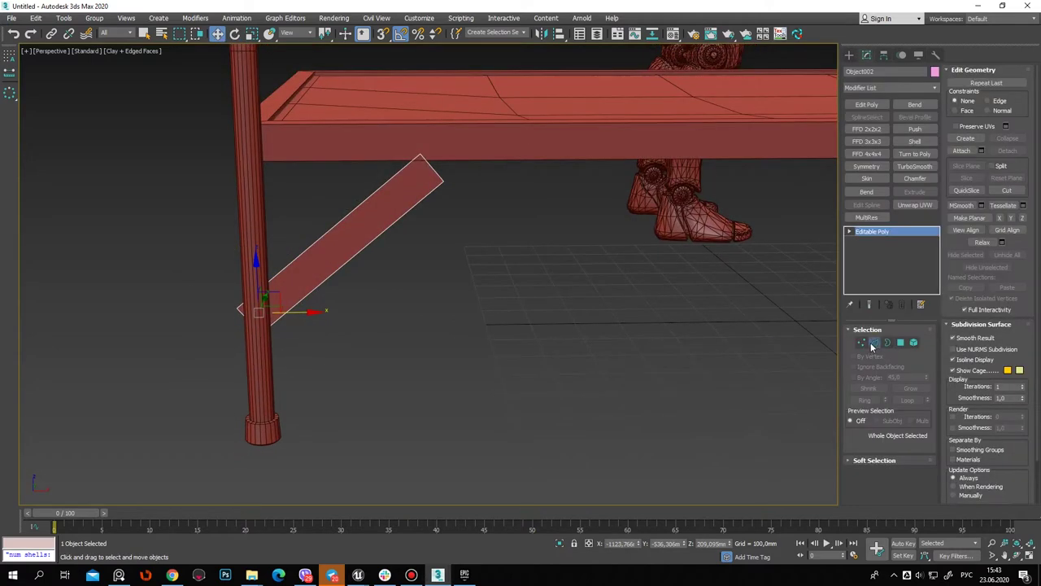
Move the plank's top-end edges along local Y up to the bed frame's underside
click(873, 344)
click(430, 173)
click(285, 33)
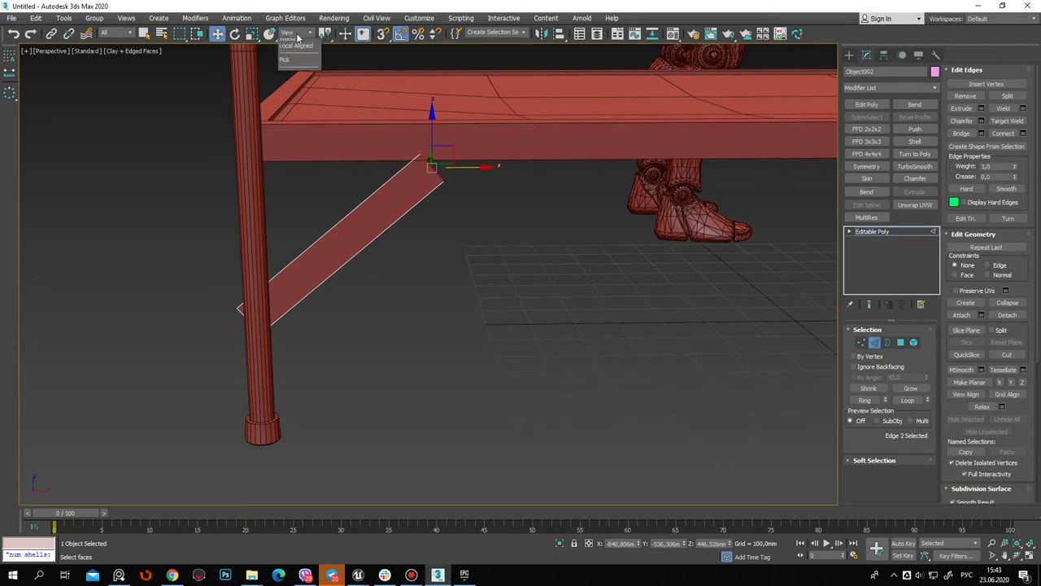
click(298, 73)
drag(467, 144, 490, 114)
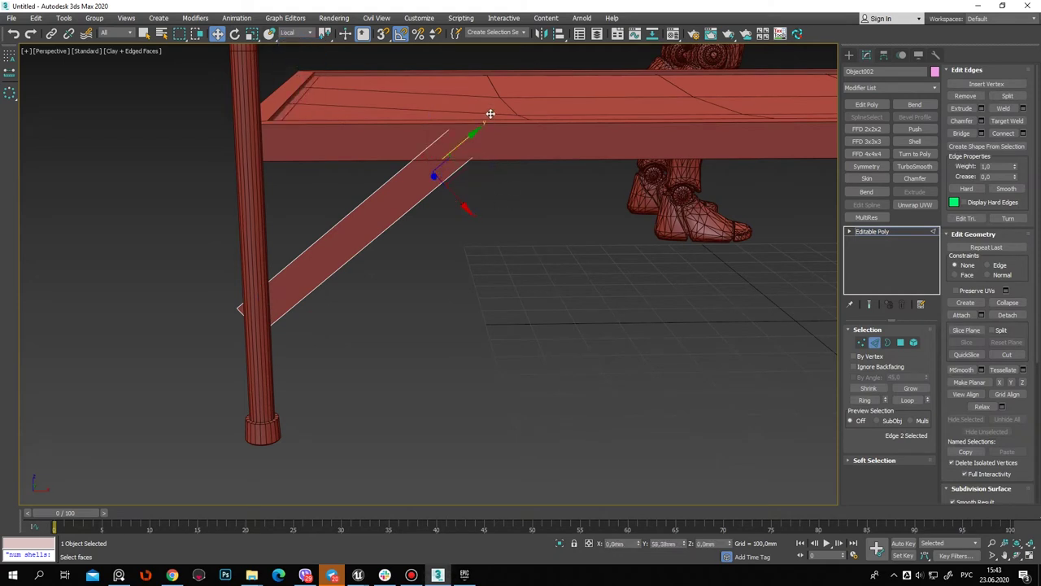
Check the brace's lower end at the leg and exit edge sub-object mode
click(397, 244)
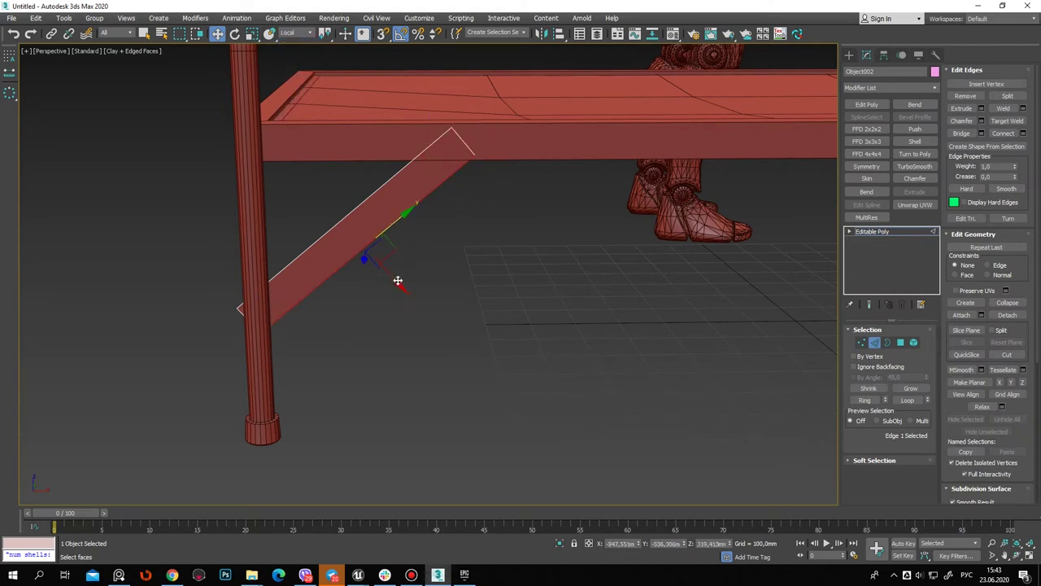
alt+middle_drag(349, 319, 347, 314)
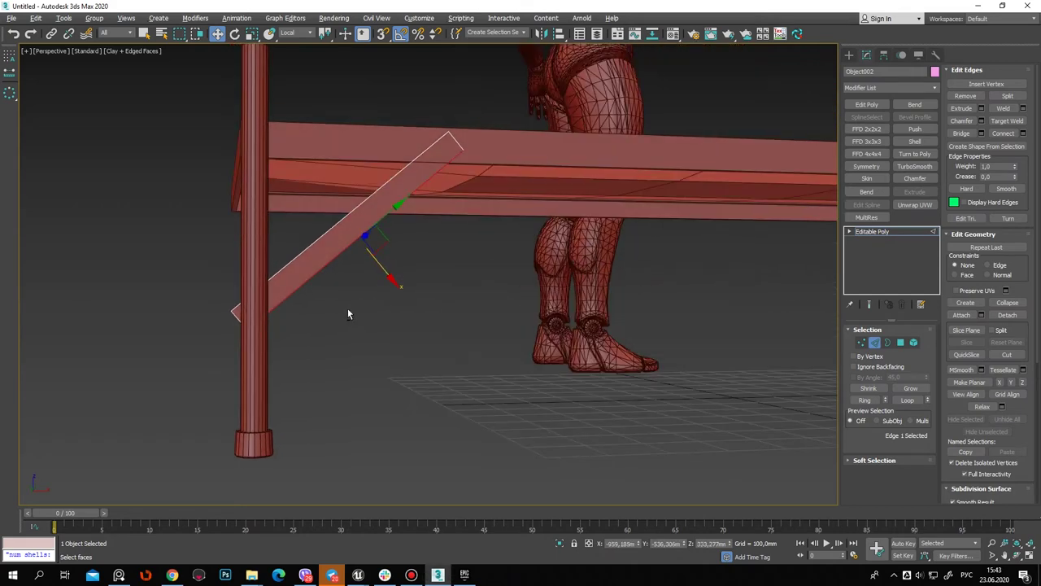
click(236, 313)
mouse_move(238, 318)
alt+middle_down()
mouse_move(330, 325)
mouse_move(241, 327)
alt+middle_up()
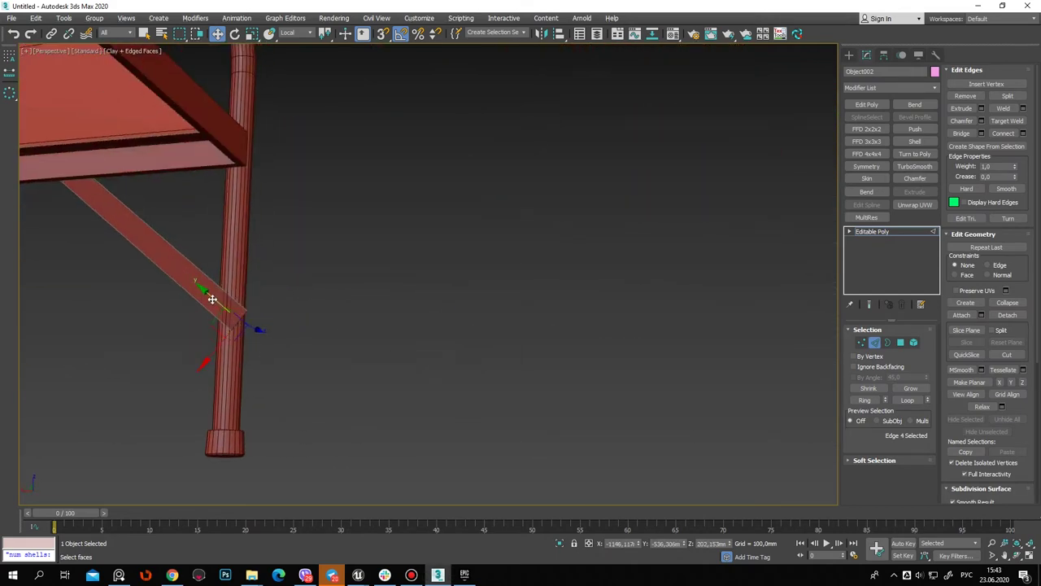
mouse_move(205, 292)
alt+middle_down()
mouse_move(484, 309)
mouse_move(384, 302)
mouse_move(491, 324)
alt+middle_up()
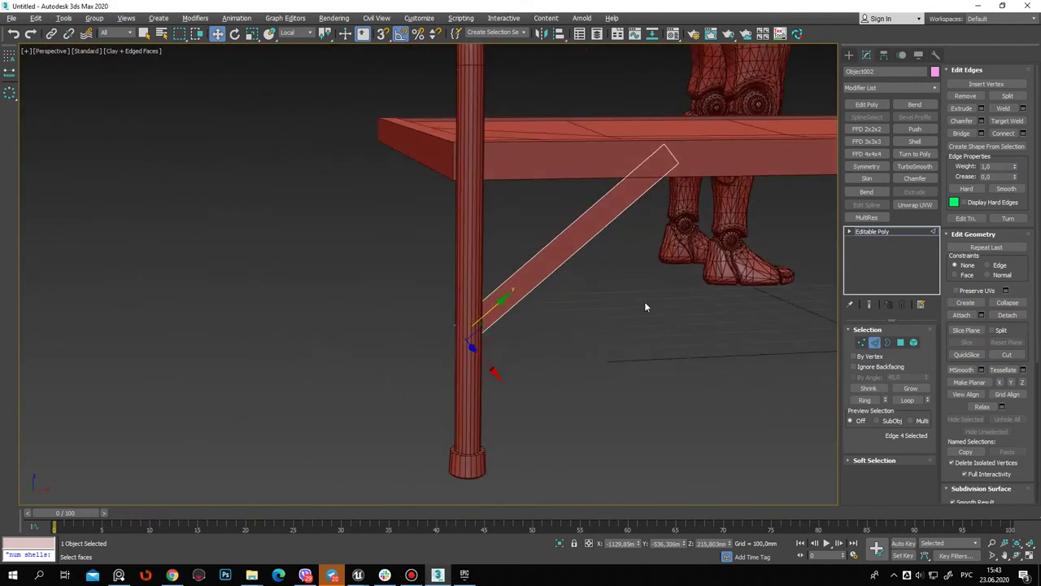
click(875, 342)
mouse_move(776, 330)
alt+middle_down()
mouse_move(386, 309)
mouse_move(402, 291)
mouse_move(545, 316)
alt+middle_up()
click(850, 54)
alt+middle_drag(321, 281, 393, 350)
key(shift+z)
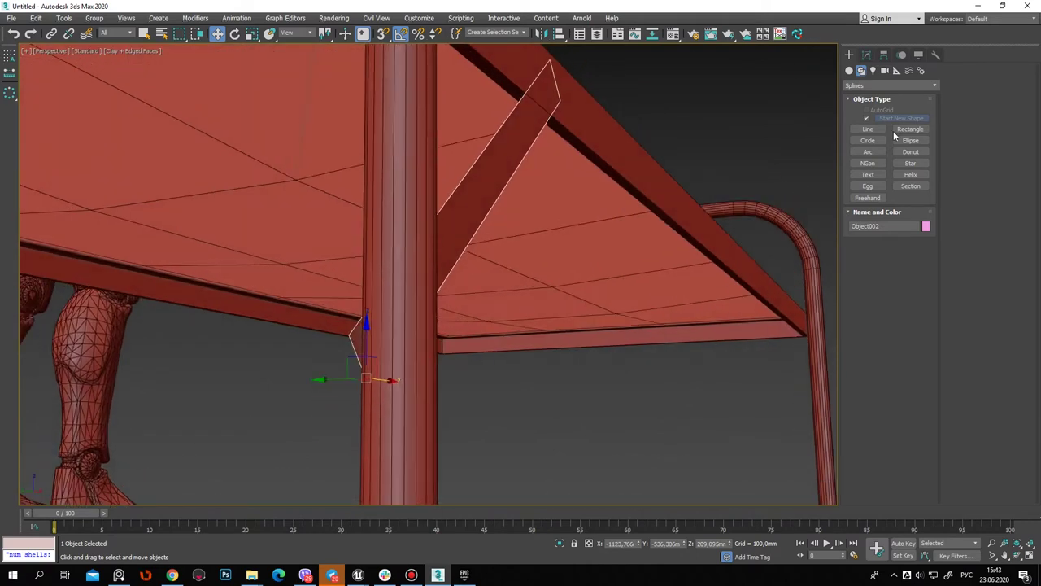
click(866, 54)
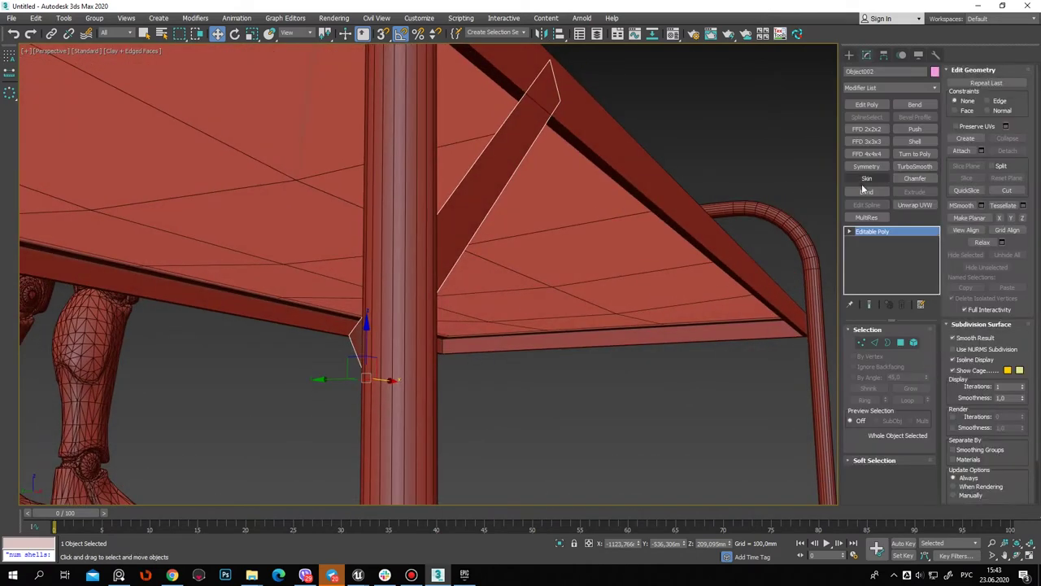
Add a Shell modifier to the brace with a 0.5 mm inner amount
click(930, 143)
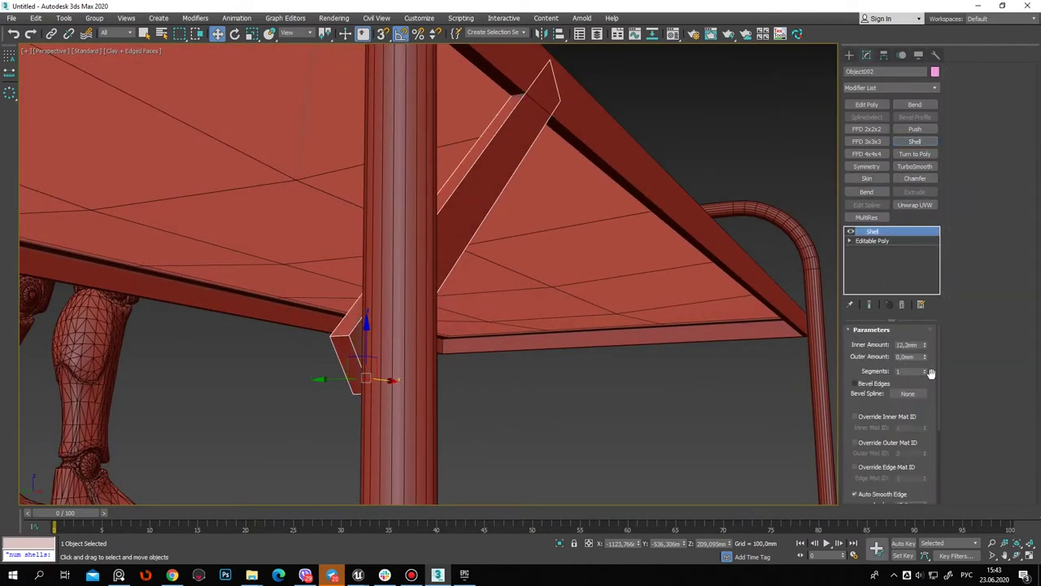
drag(926, 345, 922, 375)
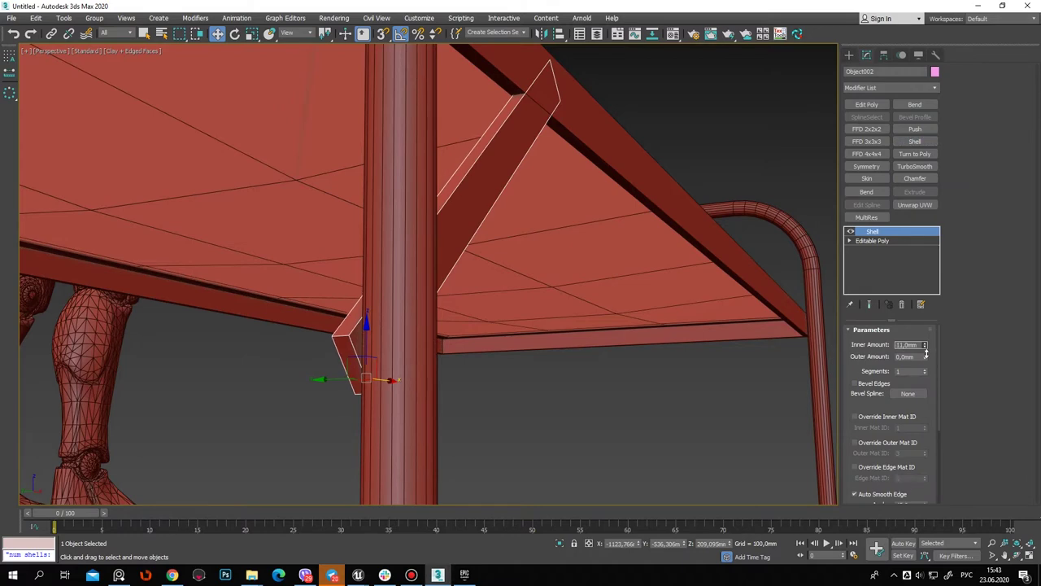
click(848, 55)
mouse_move(391, 358)
alt+middle_down()
mouse_move(495, 329)
mouse_move(432, 355)
mouse_move(444, 369)
alt+middle_up()
alt+middle_drag(507, 144, 279, 291)
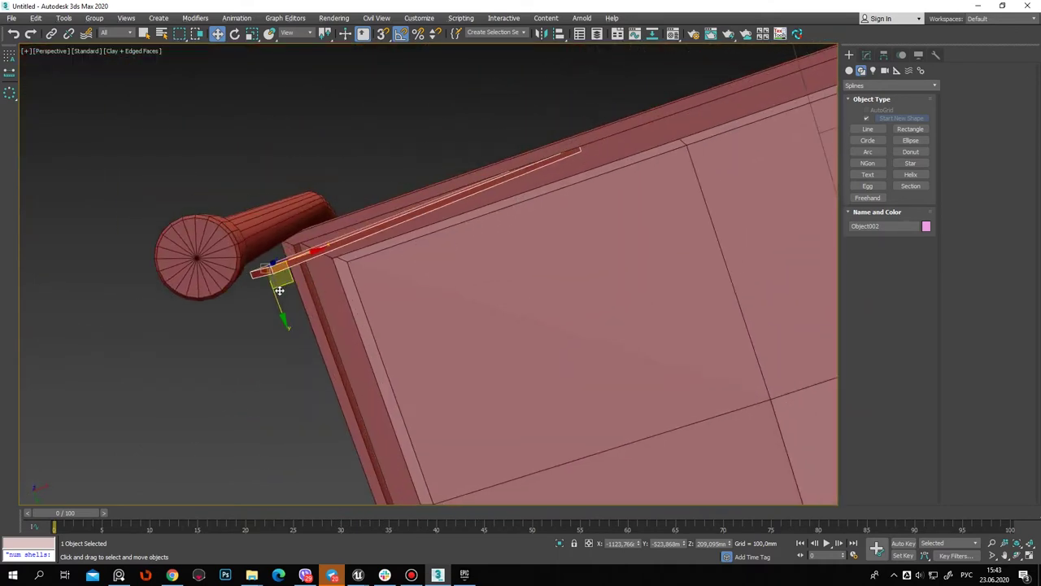
mouse_move(279, 290)
alt+middle_down()
mouse_move(367, 250)
mouse_move(398, 346)
mouse_move(358, 297)
alt+middle_up()
Reselect the diagonal brace with edged faces shown on the shaded view
click(358, 297)
scroll(358, 295, up, 3)
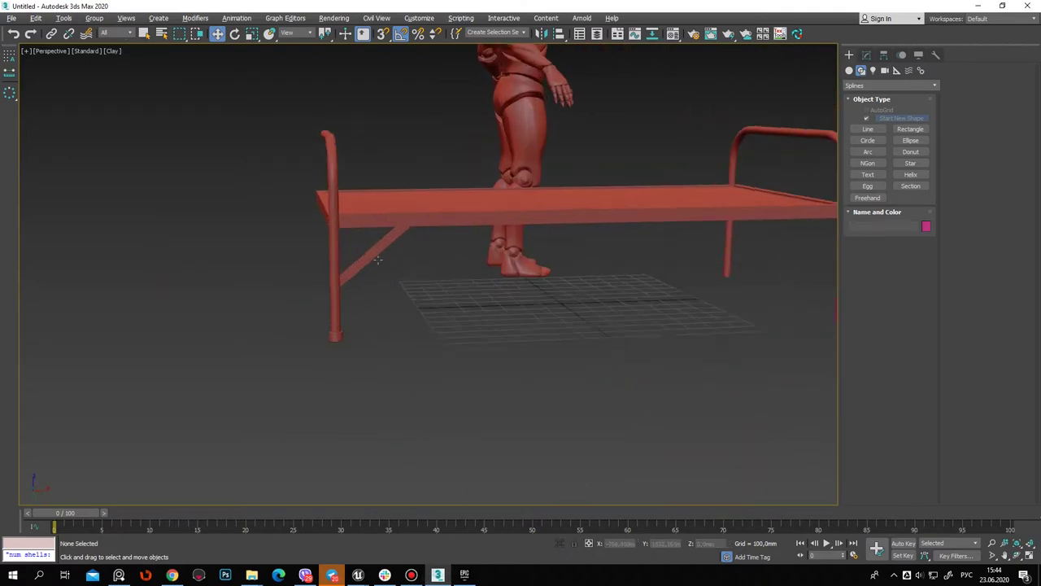
alt+middle_drag(358, 295, 308, 241)
scroll(317, 268, up, 4)
click(319, 292)
key(F4)
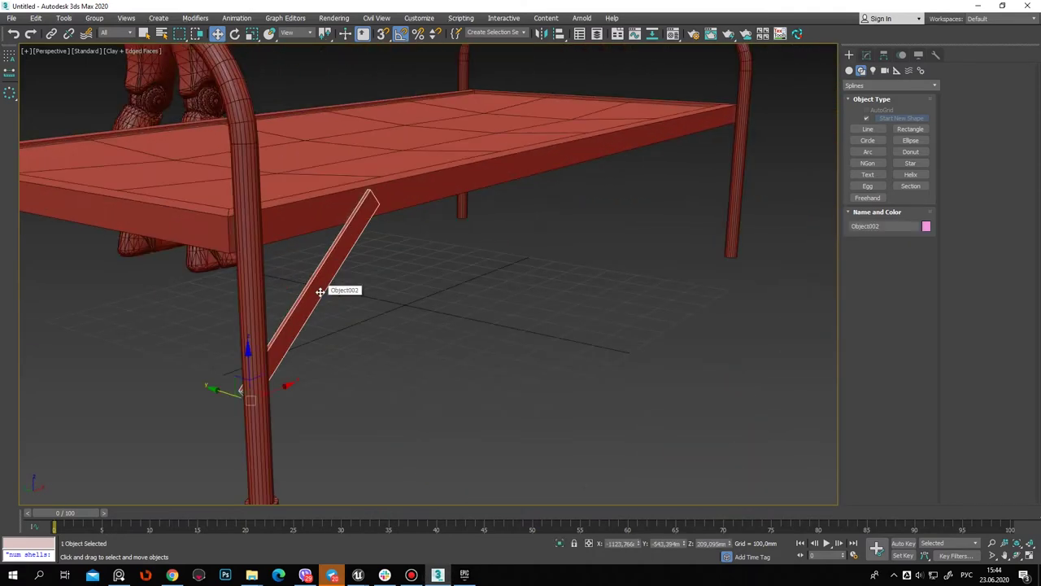
alt+middle_drag(325, 290, 318, 295)
scroll(379, 286, up, 4)
click(866, 55)
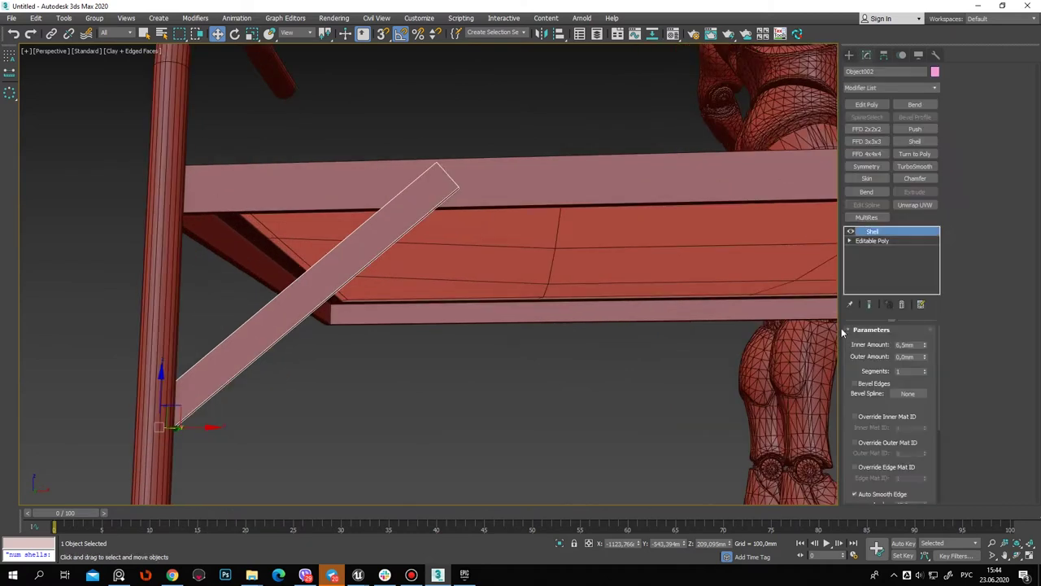
Add an Edit Poly modifier above the brace's Shell and select one of its faces
click(867, 105)
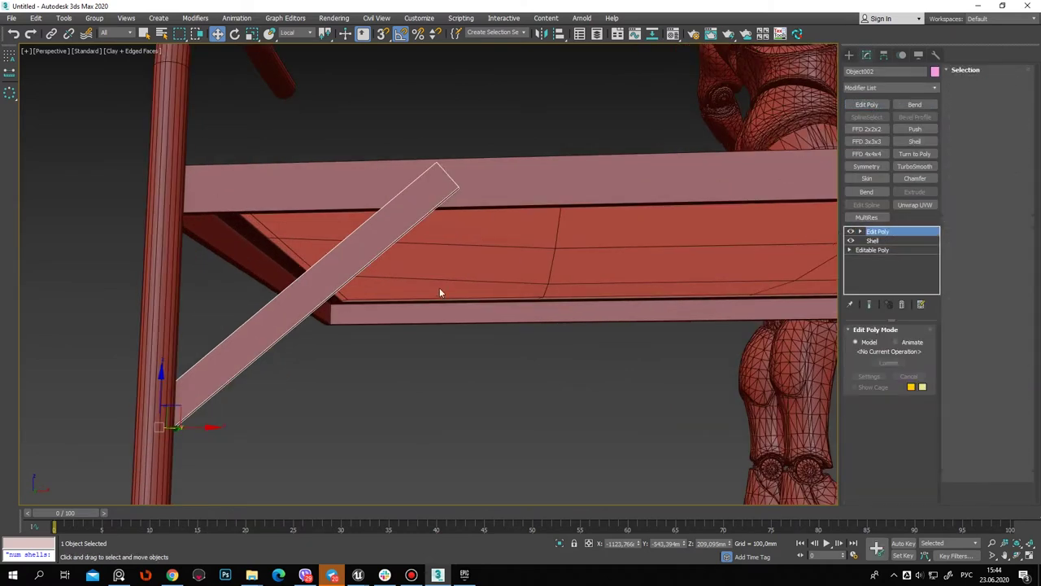
key(4)
click(309, 316)
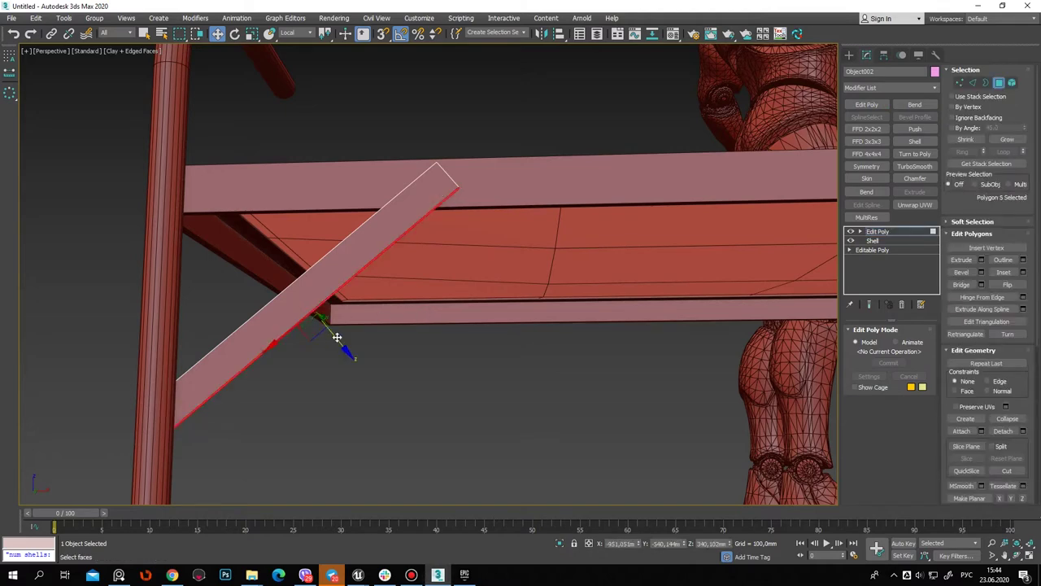
mouse_move(325, 331)
alt+middle_down()
mouse_move(290, 344)
mouse_move(237, 336)
mouse_move(260, 327)
alt+middle_up()
click(849, 55)
mouse_move(607, 249)
alt+middle_down()
mouse_move(398, 237)
mouse_move(237, 279)
mouse_move(342, 268)
alt+middle_up()
scroll(281, 269, down, 5)
scroll(287, 275, up, 5)
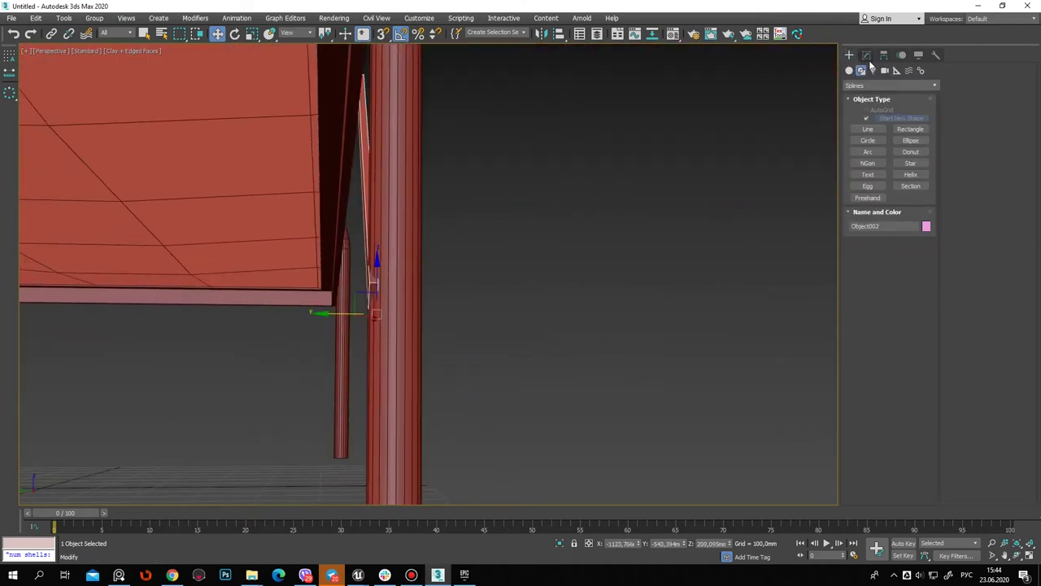
Connect the brace's selected long edges to cut new edge loops across its length
click(867, 55)
click(971, 83)
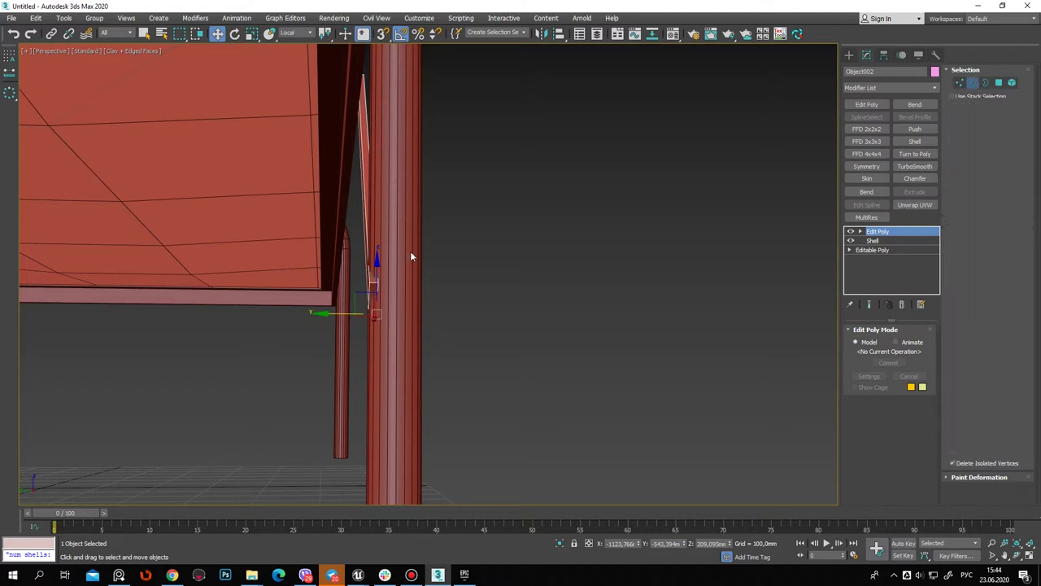
click(1024, 297)
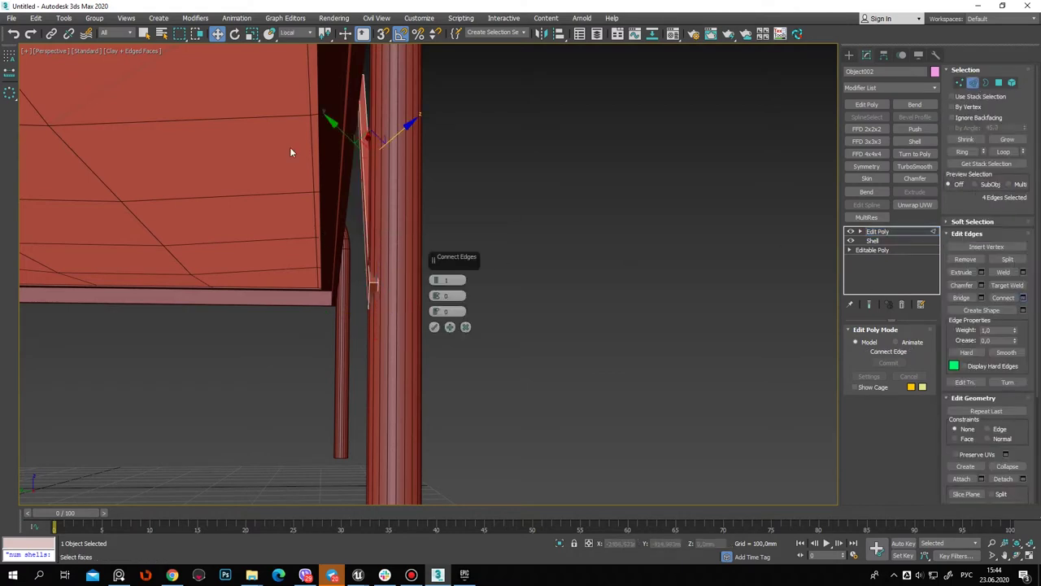
click(433, 326)
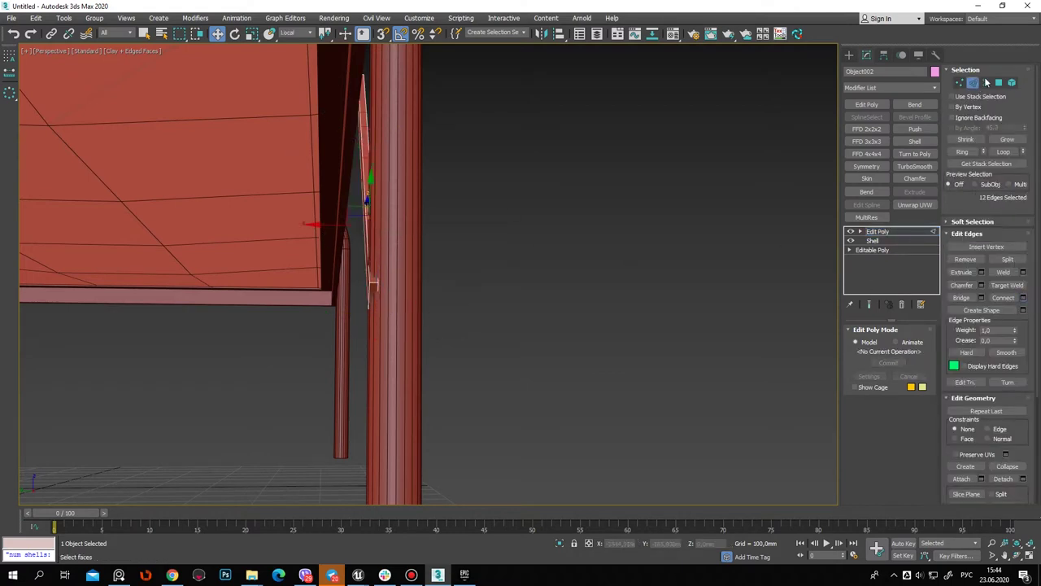
click(877, 231)
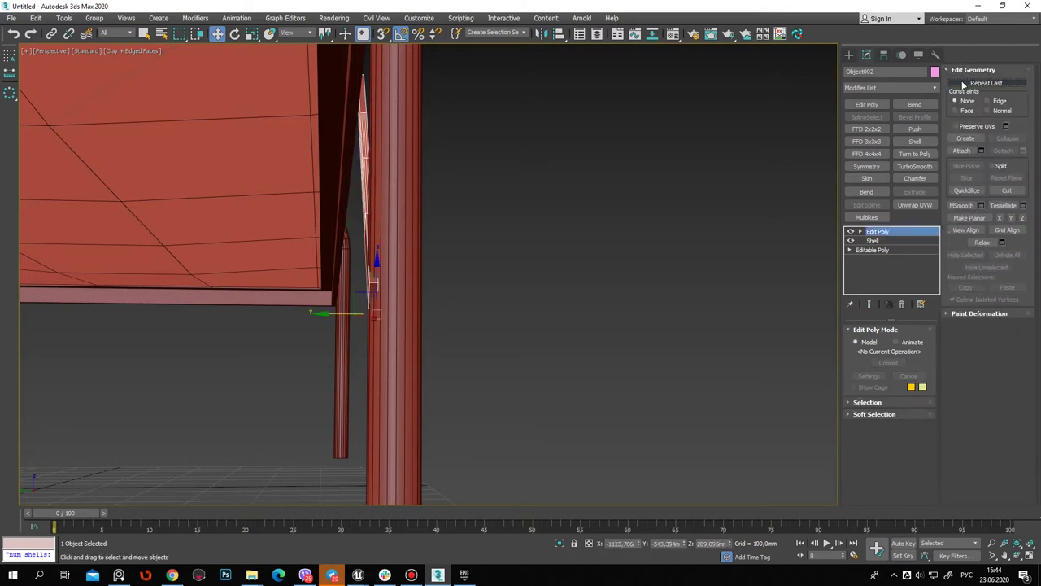
Set the reference coordinate system to View and select an edge of the brace at Edge level
click(860, 232)
click(881, 241)
alt+middle_drag(331, 268, 379, 282)
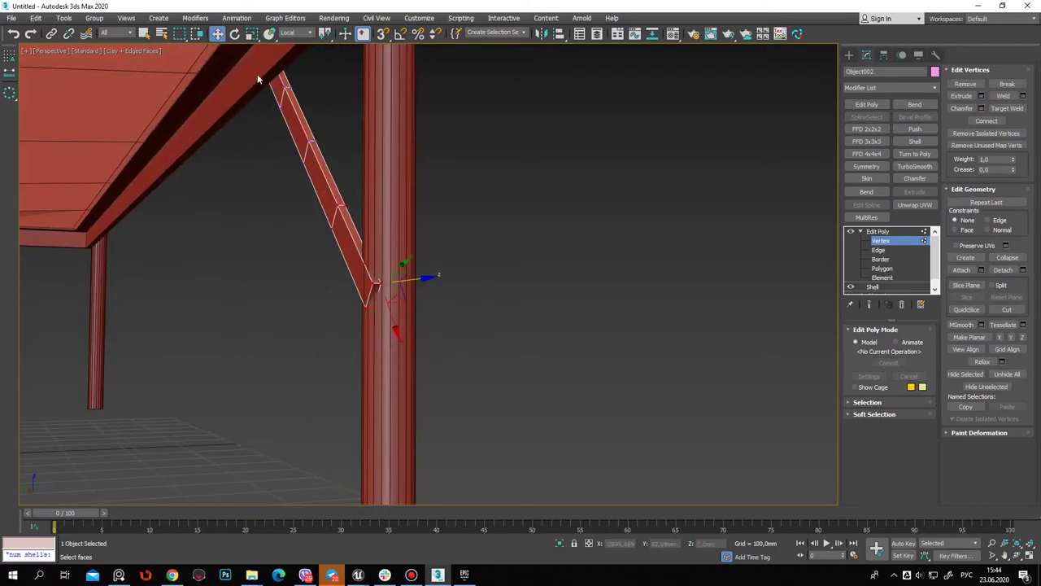
click(303, 36)
click(289, 43)
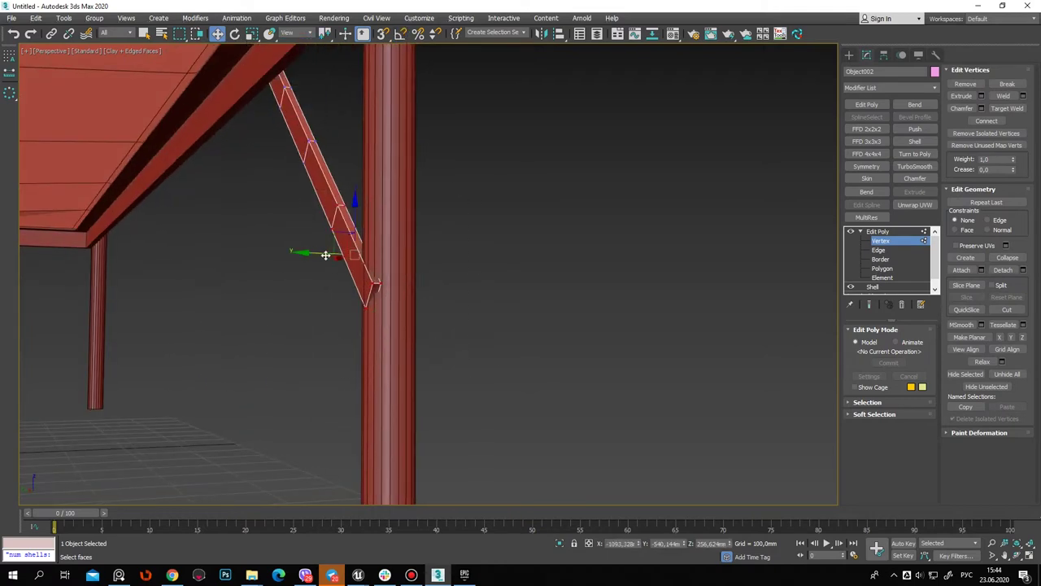
mouse_move(416, 295)
alt+middle_down()
mouse_move(387, 286)
mouse_move(309, 322)
mouse_move(297, 382)
alt+middle_up()
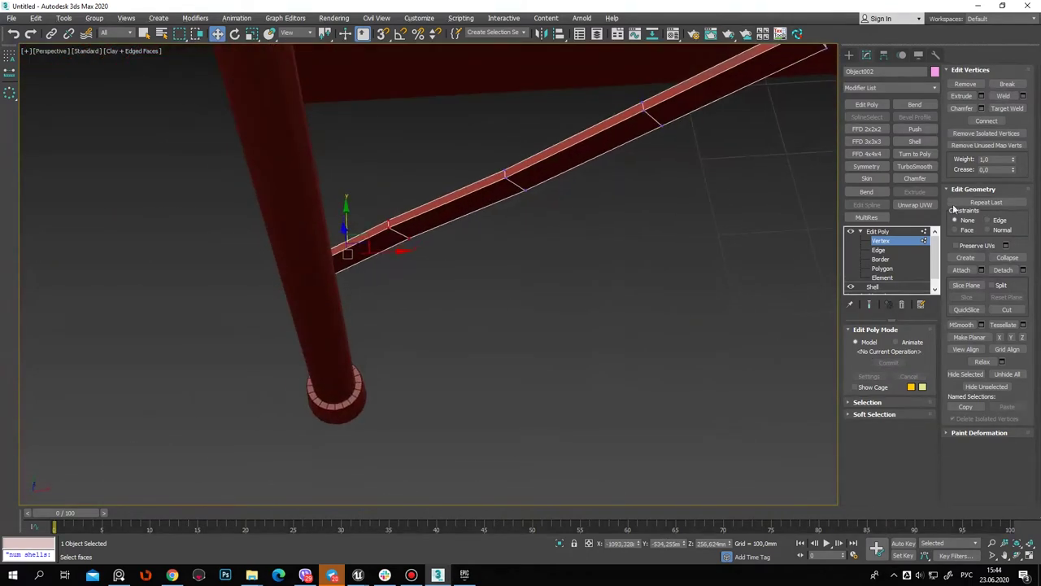
click(880, 250)
click(514, 181)
scroll(573, 220, down, 2)
scroll(796, 212, down, 3)
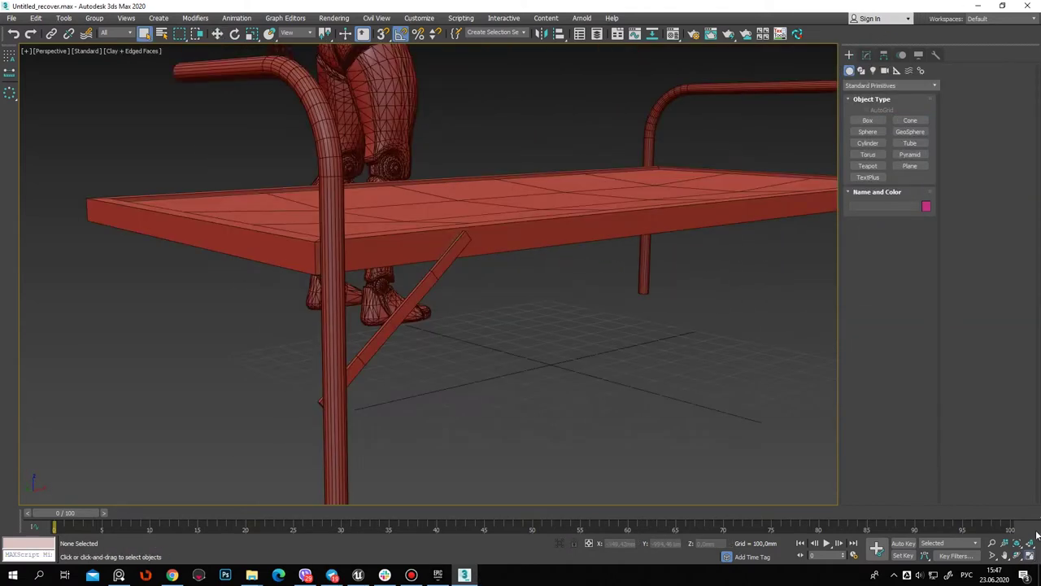
Draw a small cylinder in the Front view and move it onto the leg's surface
click(1031, 554)
click(867, 142)
click(575, 192)
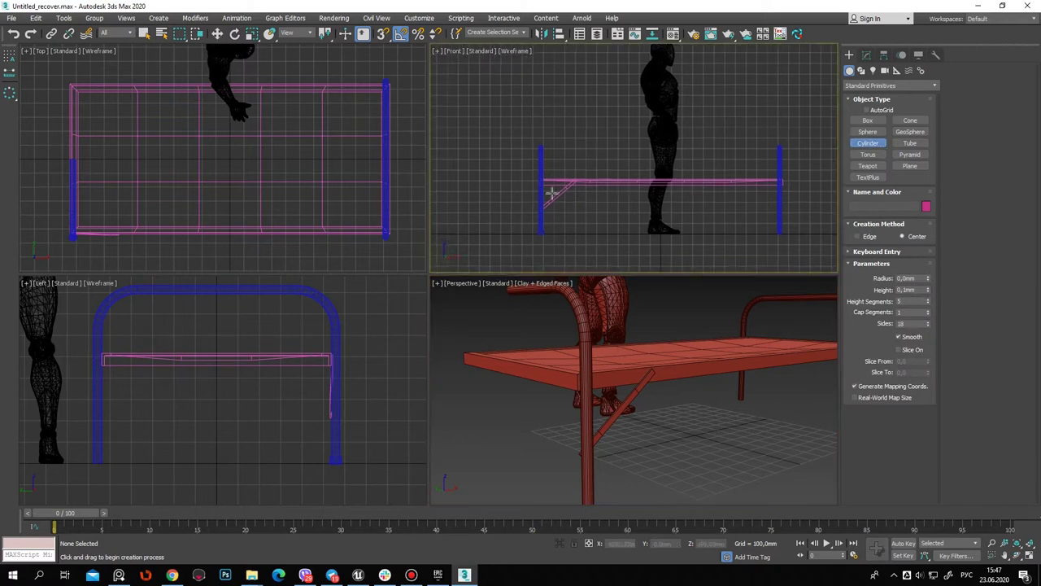
scroll(535, 158, up, 4)
scroll(458, 147, up, 3)
click(468, 144)
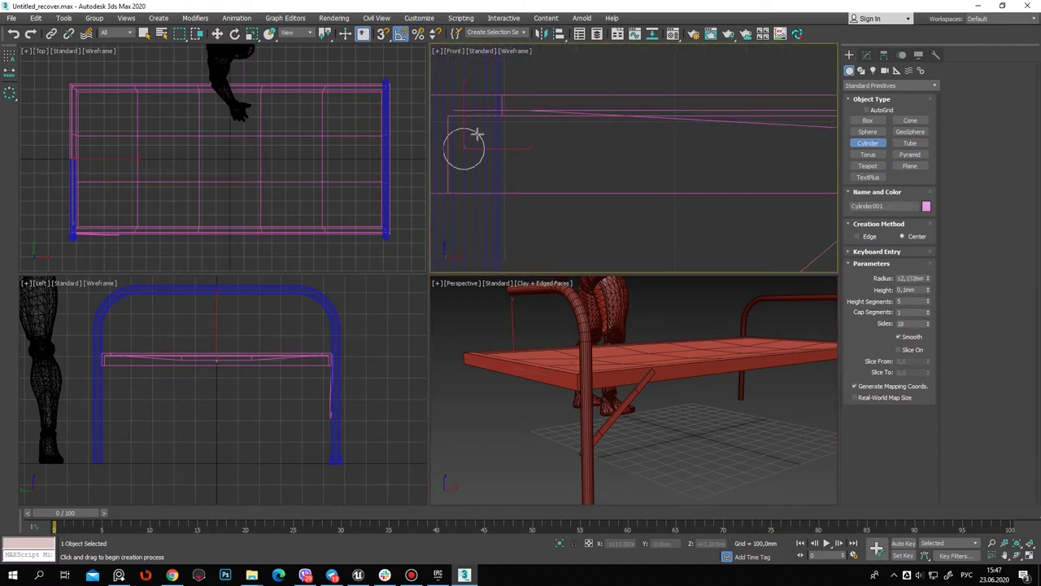
click(217, 34)
middle_drag(228, 358, 195, 350)
drag(225, 350, 341, 365)
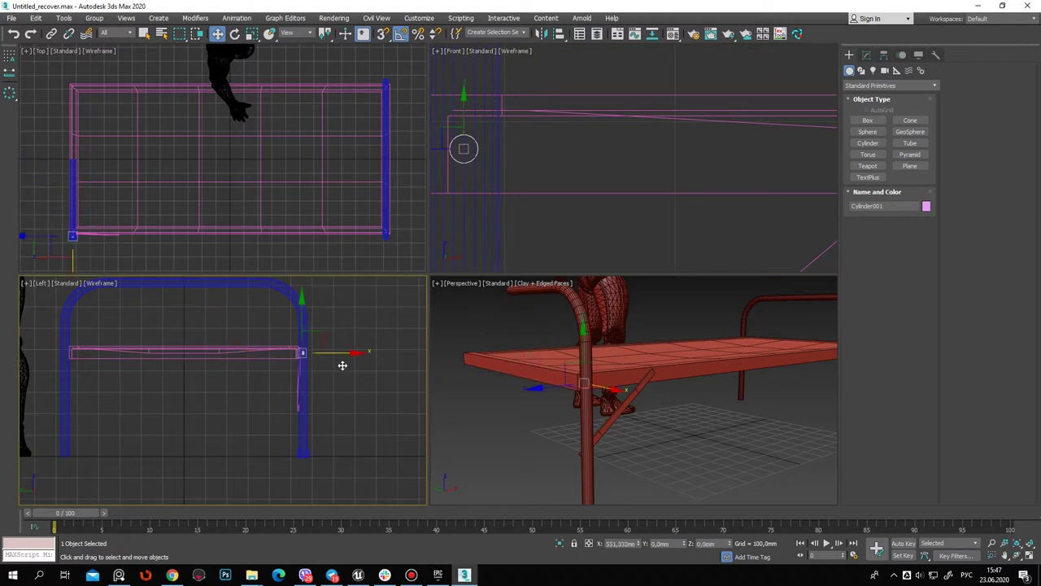
middle_click(618, 391)
key(z)
drag(581, 374, 592, 373)
Add Edit Poly to the cylinder and inset its outer cap polygon to form a rim
click(867, 55)
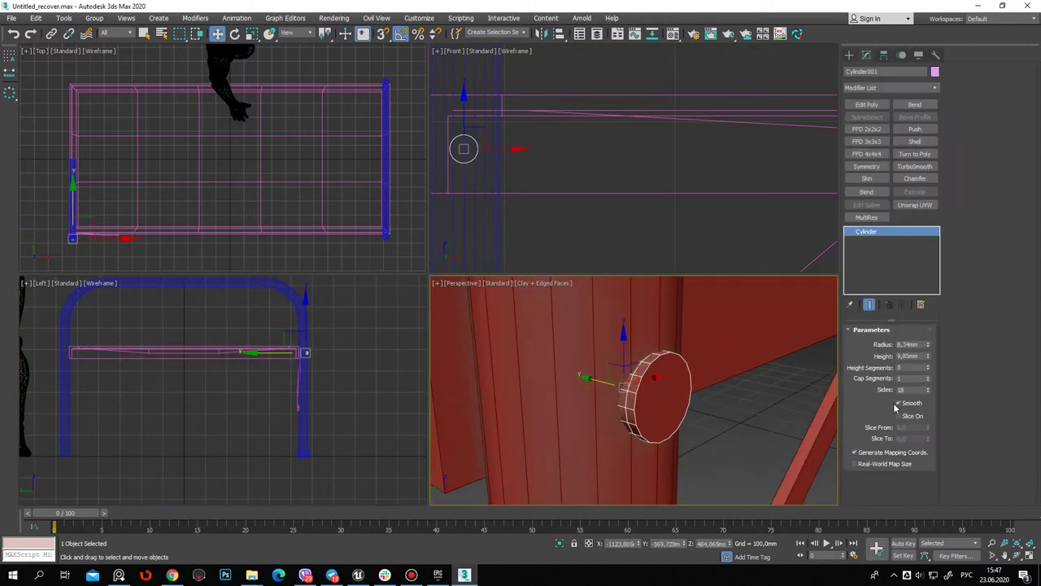
click(885, 104)
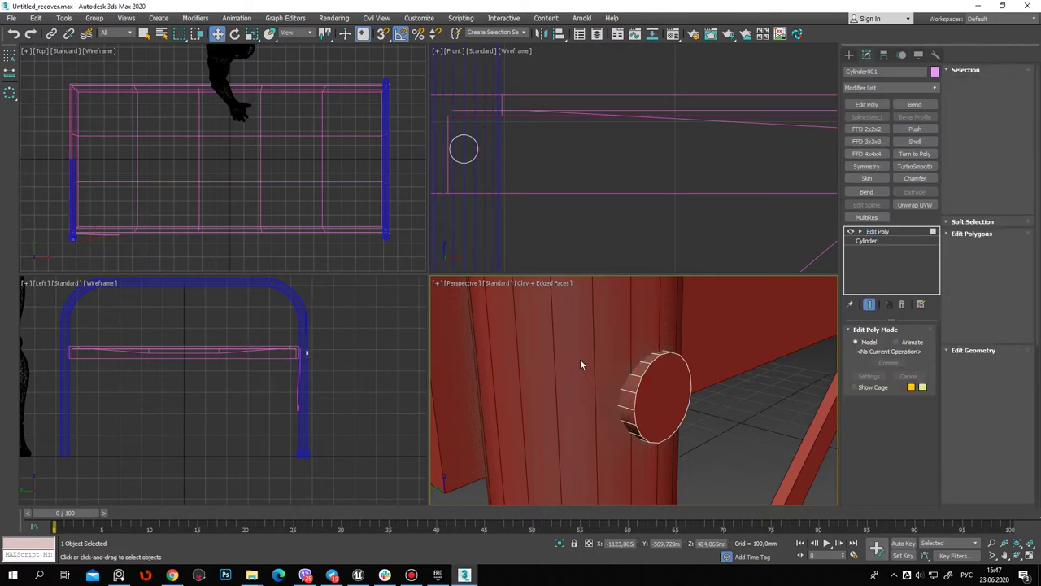
key(4)
key(F3)
click(626, 399)
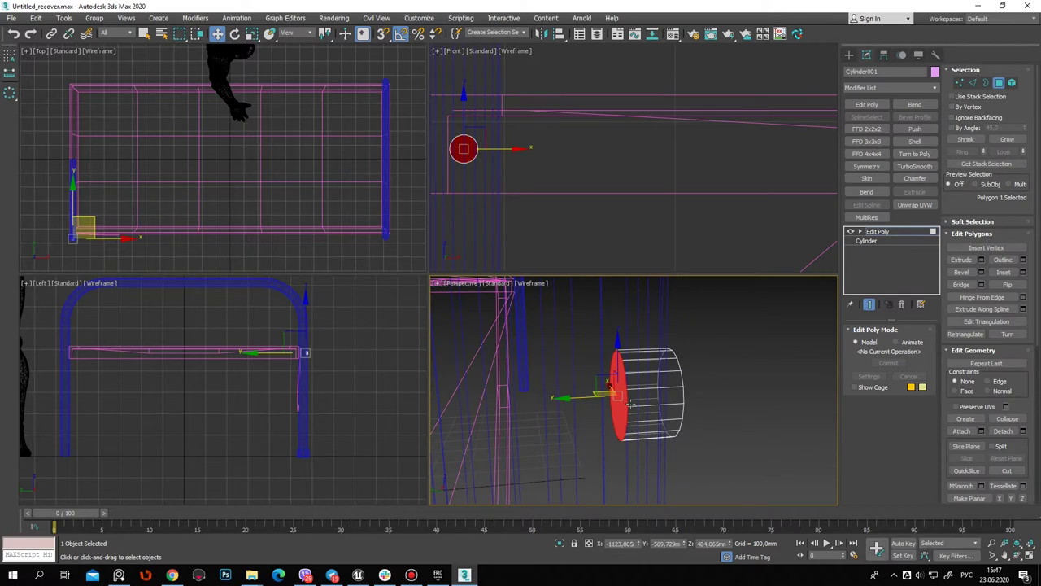
key(ctrl+d)
alt+middle_drag(631, 403, 635, 391)
key(F3)
key(ctrl+a)
drag(635, 390, 641, 391)
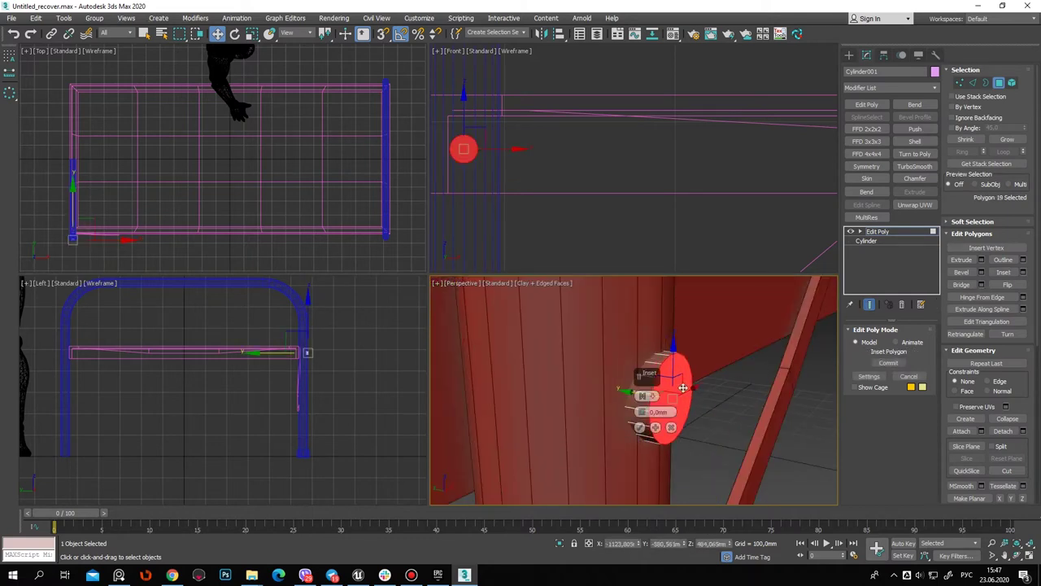
drag(643, 417, 642, 411)
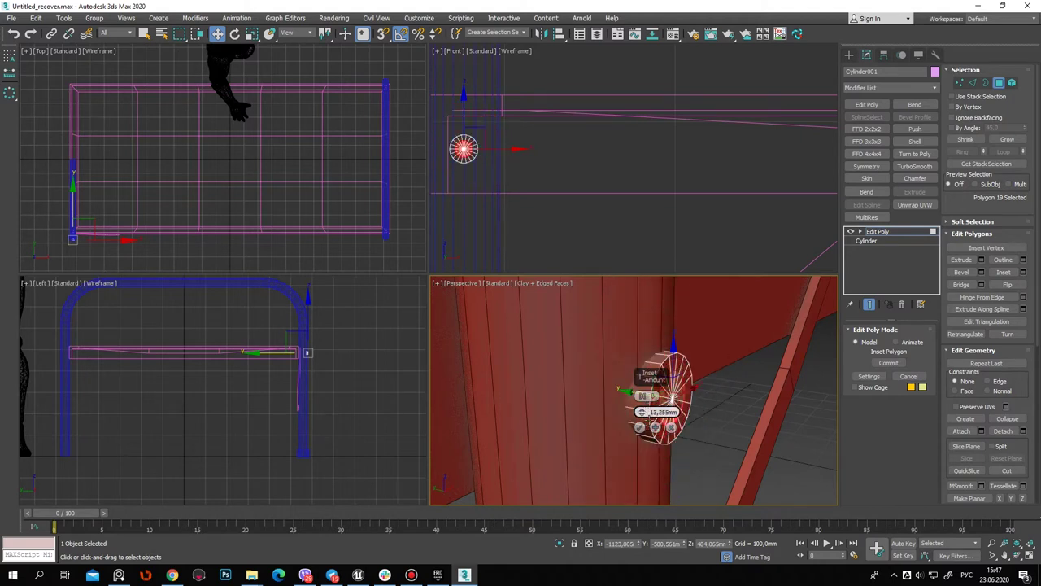
click(639, 427)
Chamfer the bolt head's rim edges to round them off
click(960, 84)
key(2)
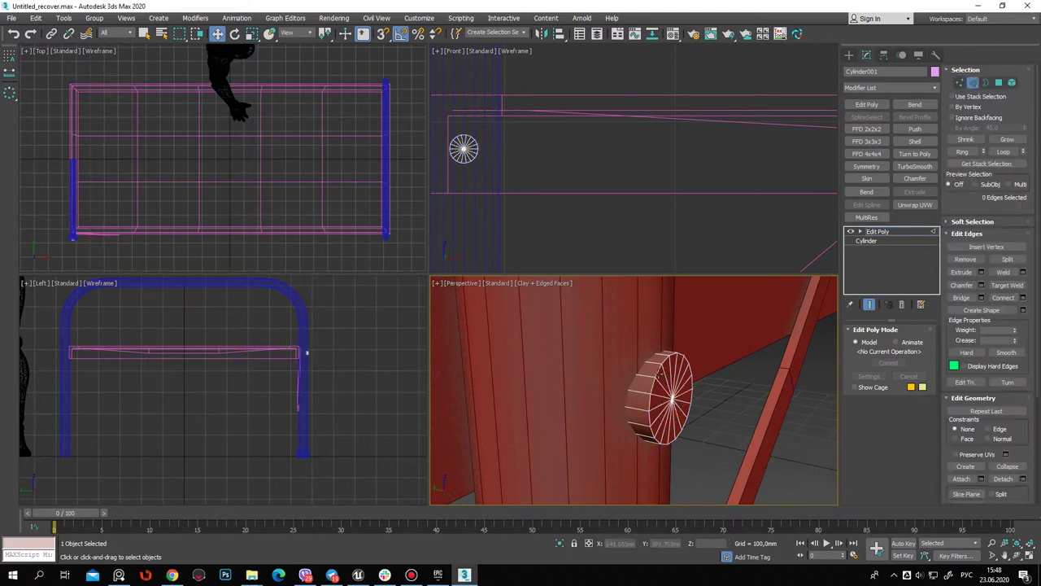
click(981, 286)
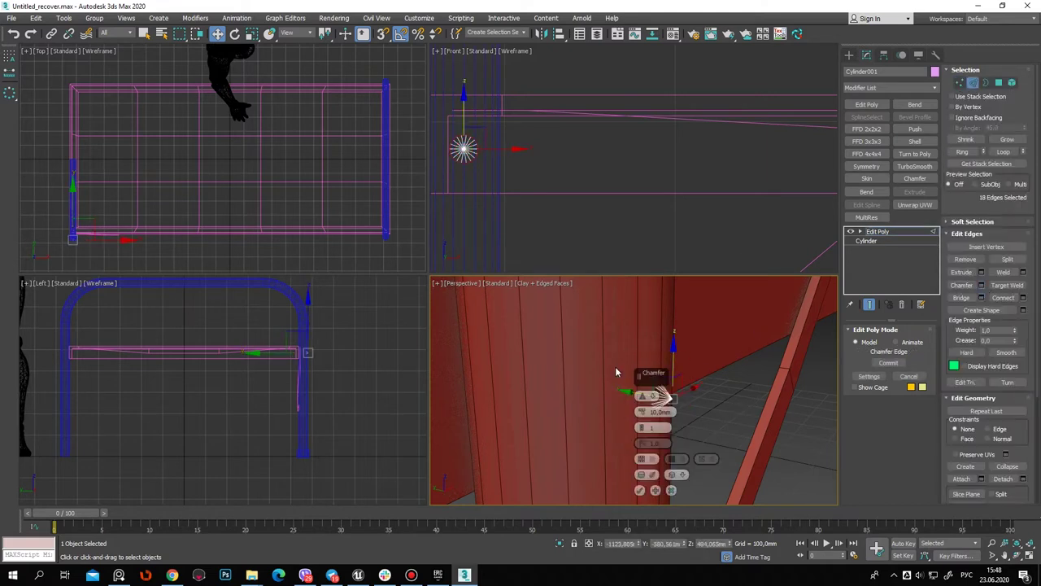
drag(642, 416, 643, 411)
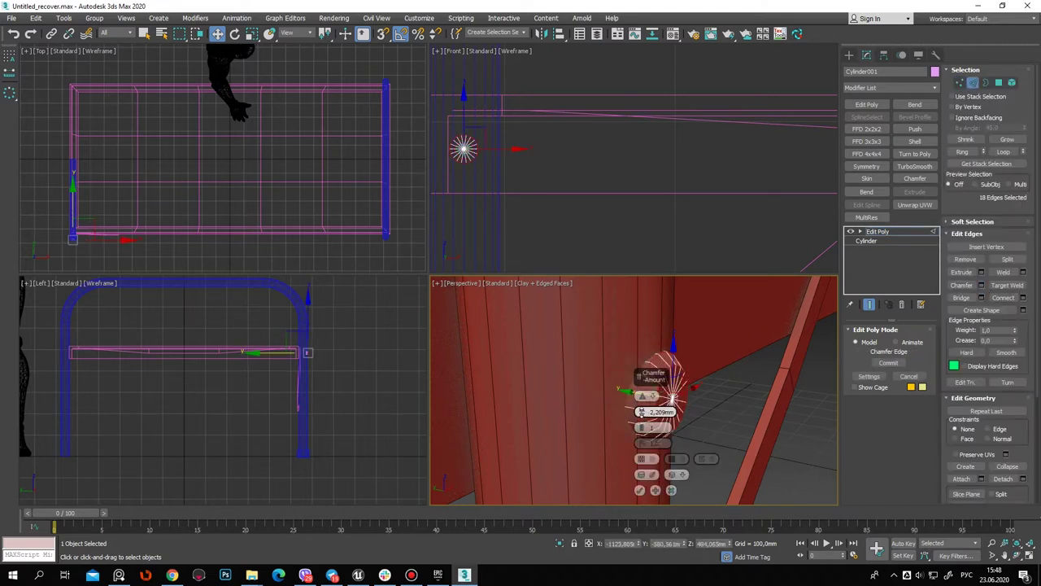
click(640, 488)
click(848, 54)
alt+middle_drag(651, 390, 793, 472)
click(794, 472)
click(1027, 556)
click(424, 262)
mouse_move(423, 262)
alt+middle_down()
mouse_move(531, 328)
mouse_move(470, 341)
mouse_move(432, 267)
mouse_move(404, 277)
alt+middle_up()
Shift-drag a copy of the bolt head down to the brace's lower end on the leg
scroll(379, 201, up, 4)
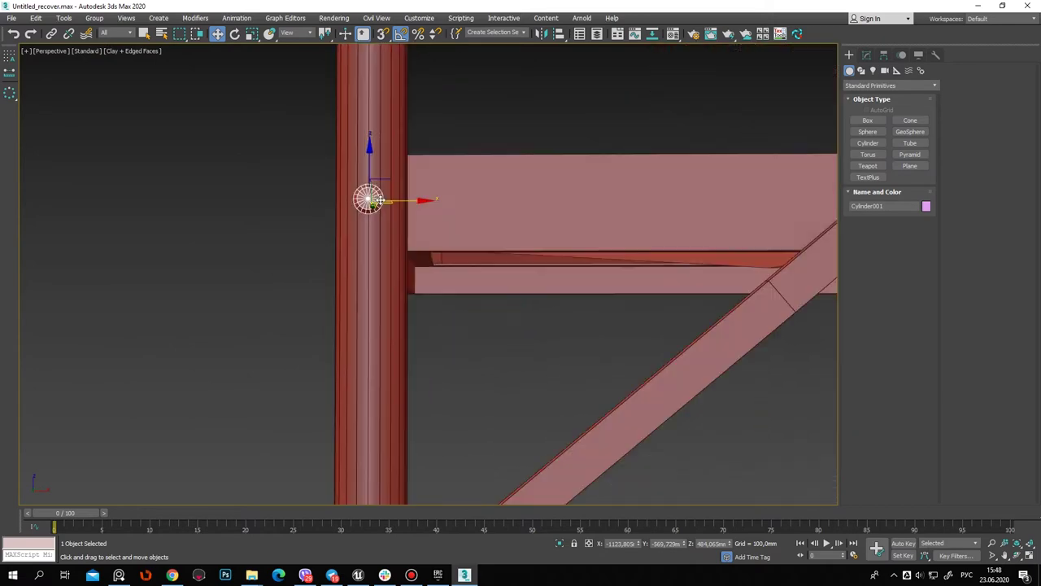
scroll(408, 204, down, 4)
shift+drag(409, 195, 409, 376)
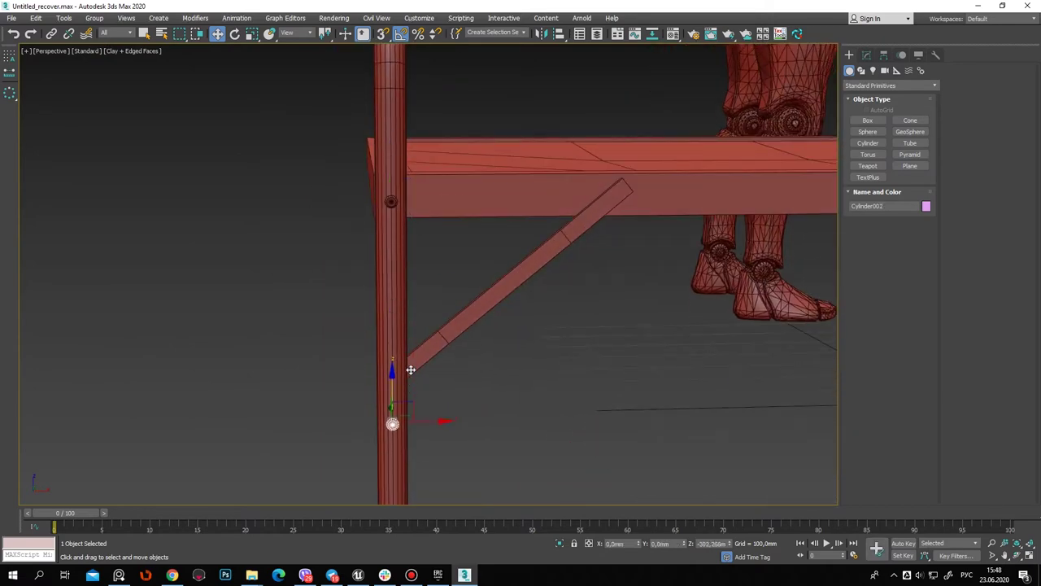
click(524, 333)
mouse_move(523, 335)
alt+middle_down()
mouse_move(480, 408)
mouse_move(558, 394)
mouse_move(411, 403)
mouse_move(402, 381)
alt+middle_up()
mouse_move(542, 341)
alt+middle_down()
mouse_move(464, 363)
mouse_move(379, 413)
mouse_move(254, 461)
alt+middle_up()
Clone another bolt head up to the brace's top end and slide it onto the brace
shift+drag(303, 451, 627, 181)
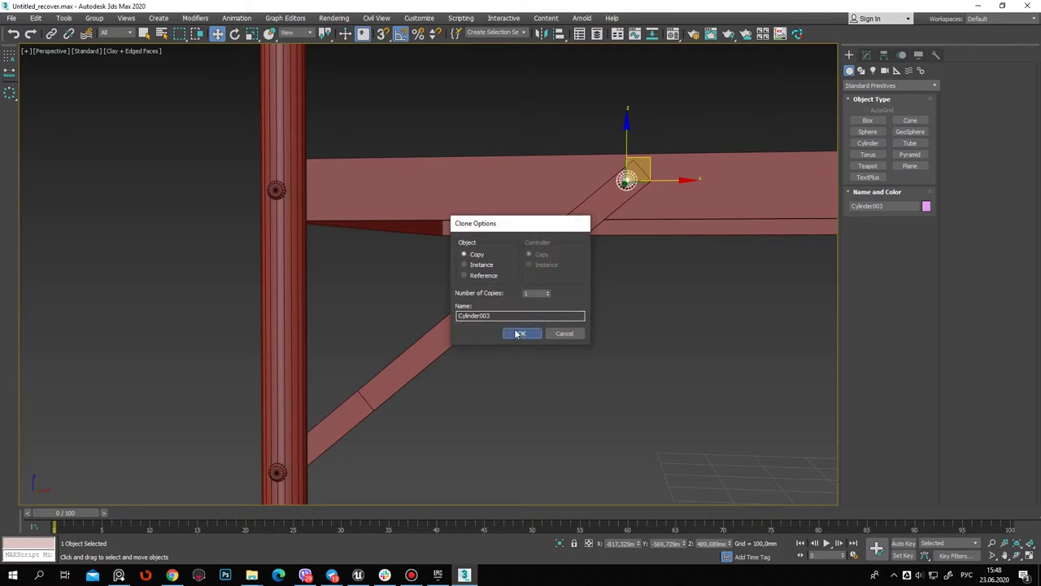
click(519, 334)
alt+middle_drag(519, 334, 600, 221)
scroll(599, 221, up, 3)
drag(584, 229, 511, 222)
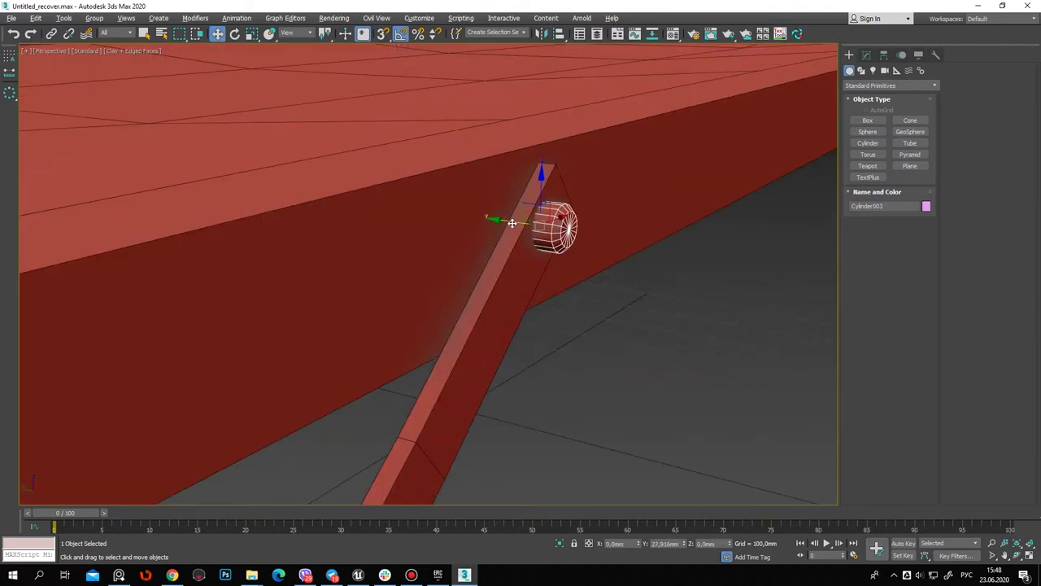
Move all of the new bolt head's vertices so it sits flush against the brace
click(866, 54)
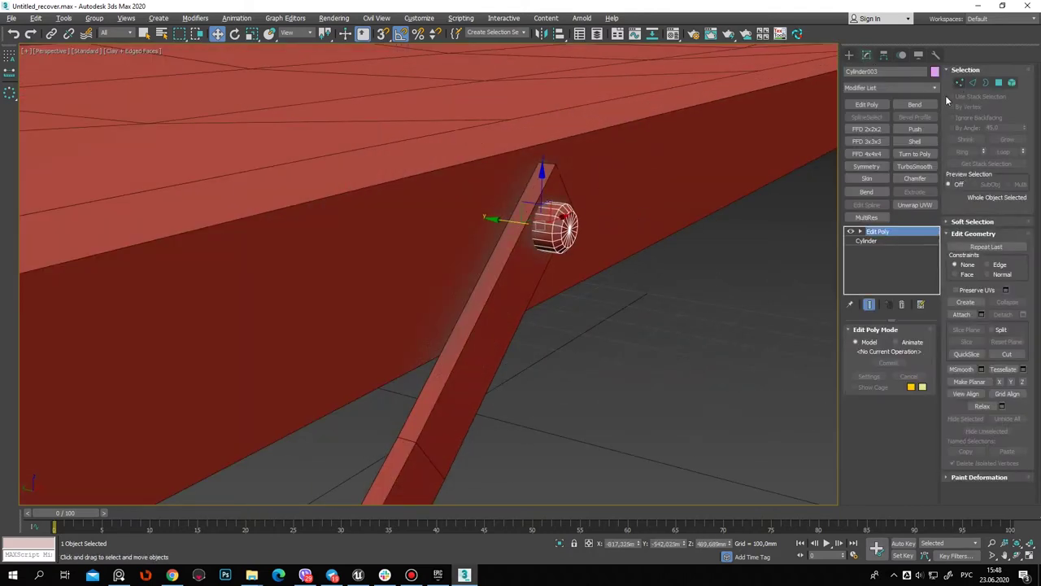
key(1)
mouse_move(590, 287)
alt+middle_down()
mouse_move(615, 285)
mouse_move(596, 277)
mouse_move(608, 308)
alt+middle_up()
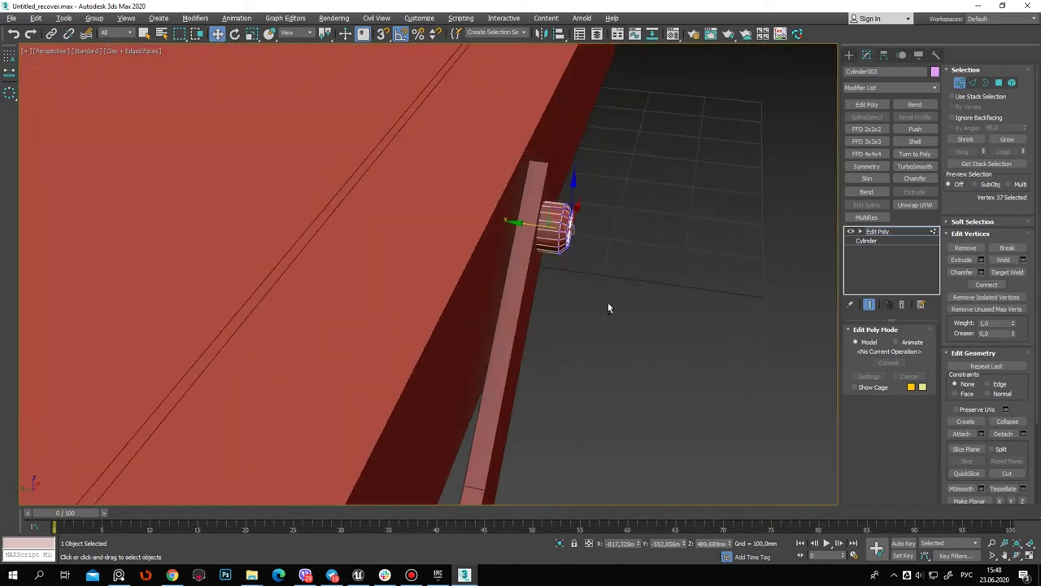
drag(610, 308, 564, 188)
mouse_move(621, 274)
alt+middle_down()
mouse_move(526, 251)
mouse_move(586, 297)
mouse_move(530, 205)
alt+middle_up()
drag(530, 205, 530, 202)
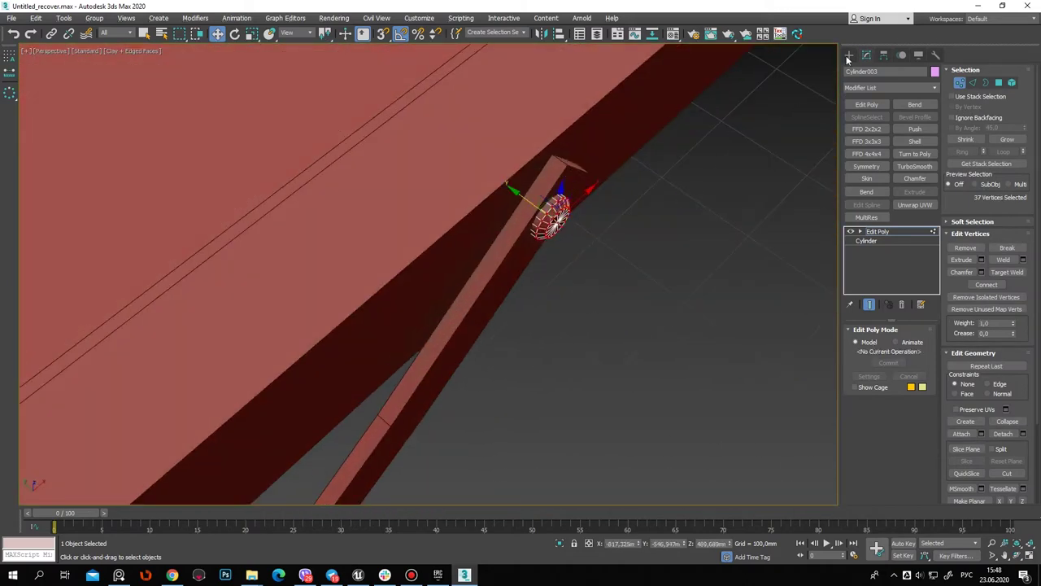
click(627, 212)
alt+middle_drag(627, 212, 567, 275)
scroll(567, 276, down, 5)
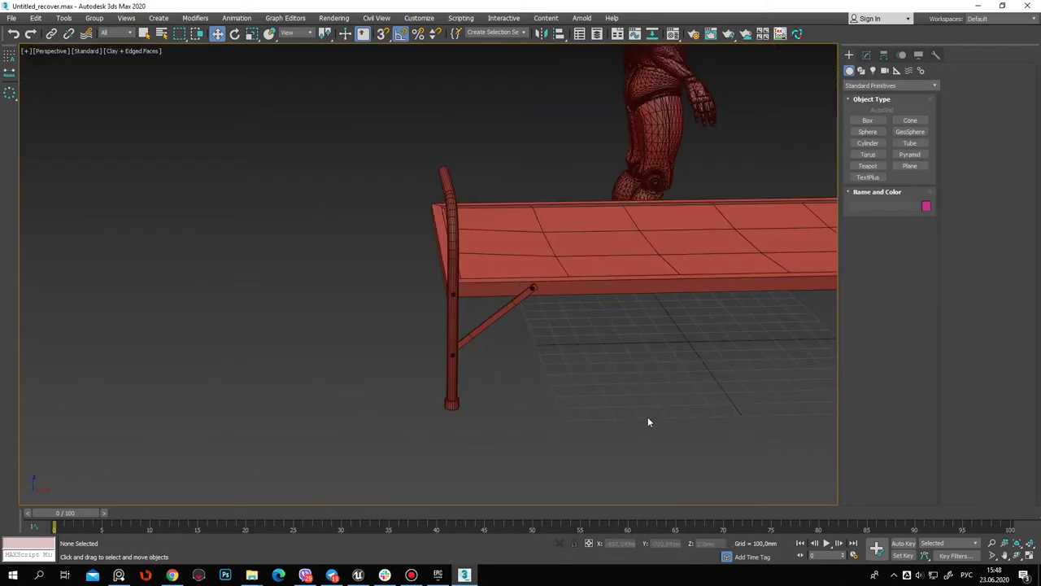
key(F4)
scroll(651, 418, up, 4)
mouse_move(462, 408)
middle_down()
mouse_move(588, 347)
mouse_move(435, 406)
mouse_move(577, 279)
middle_up()
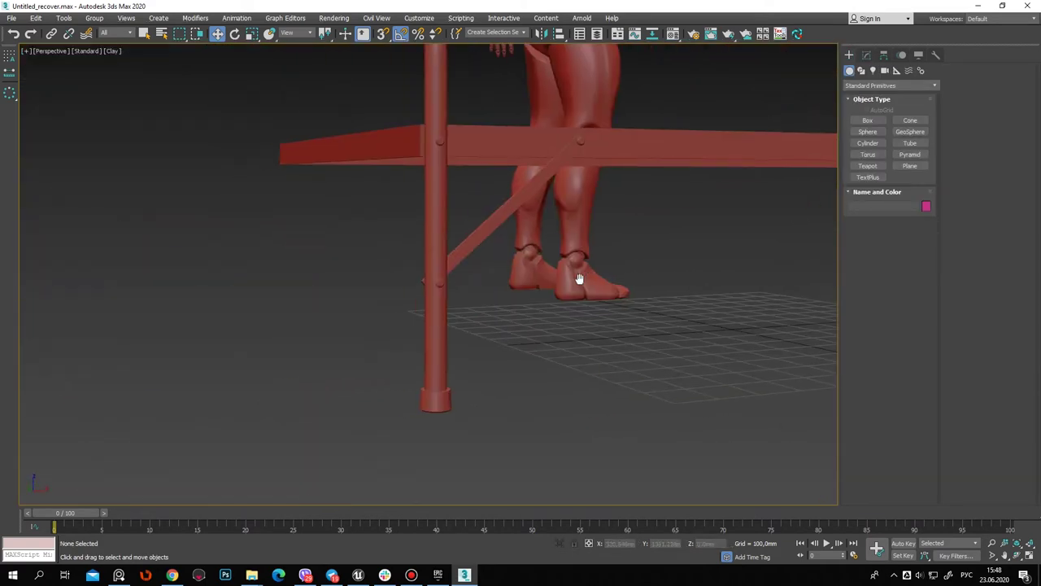
scroll(315, 303, down, 4)
mouse_move(315, 303)
alt+middle_down()
mouse_move(326, 323)
mouse_move(399, 318)
alt+middle_up()
key(F4)
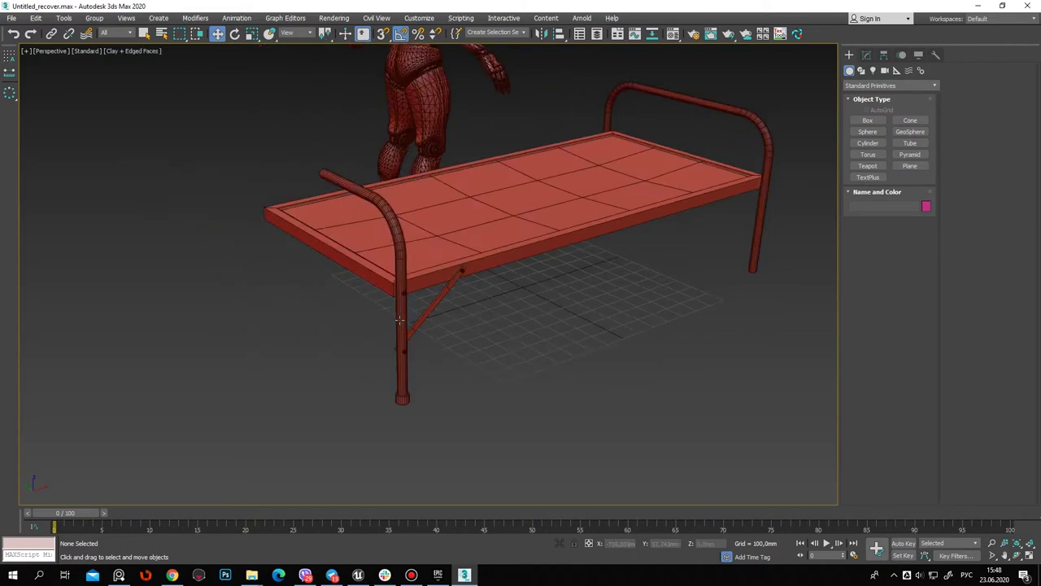
click(119, 575)
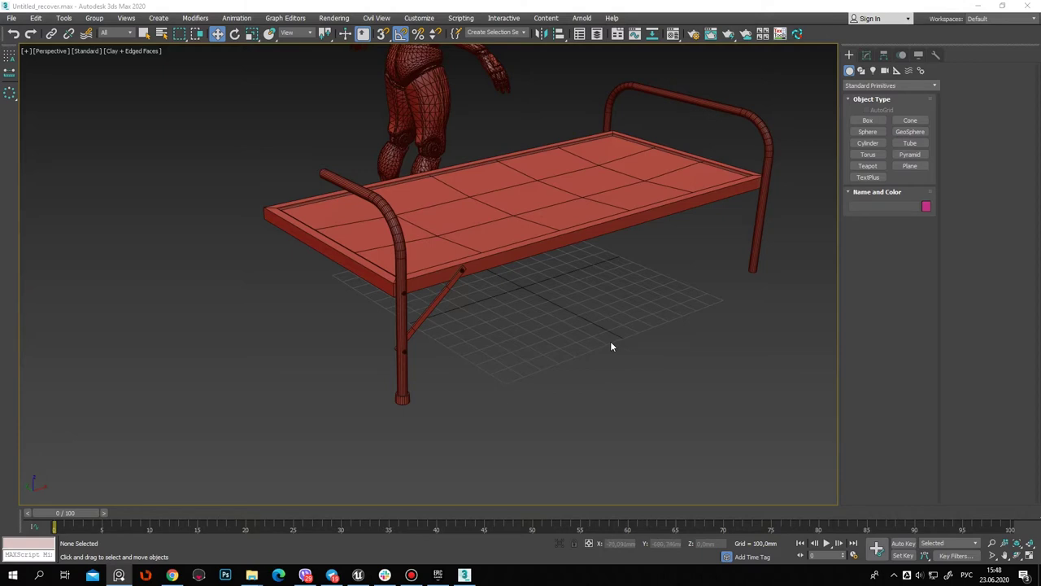
Mirror the bent Rectangle003 pipe with a Symmetry modifier to complete the near-end frame
alt+middle_drag(560, 317, 545, 330)
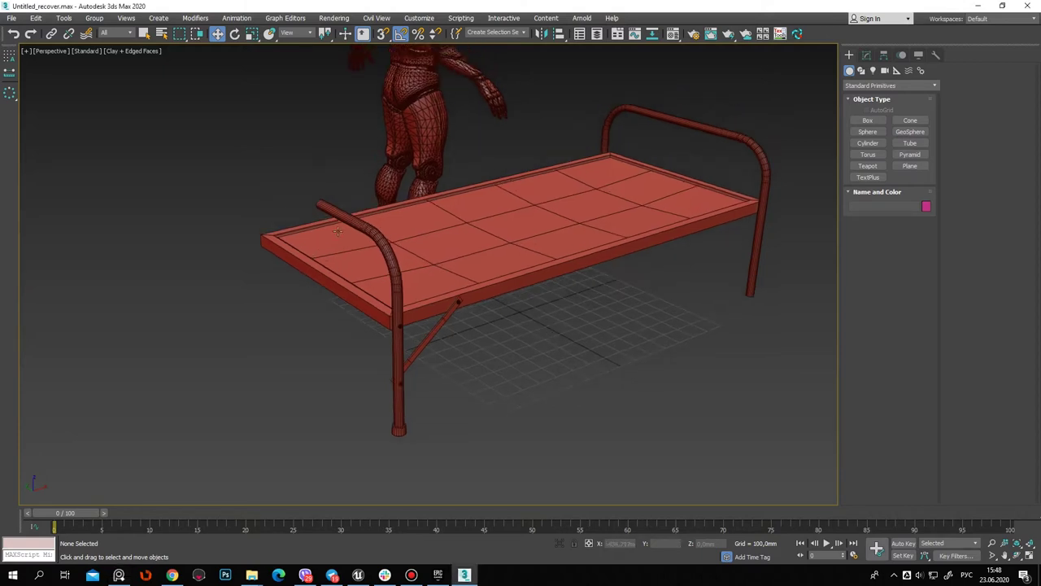
click(383, 232)
click(379, 240)
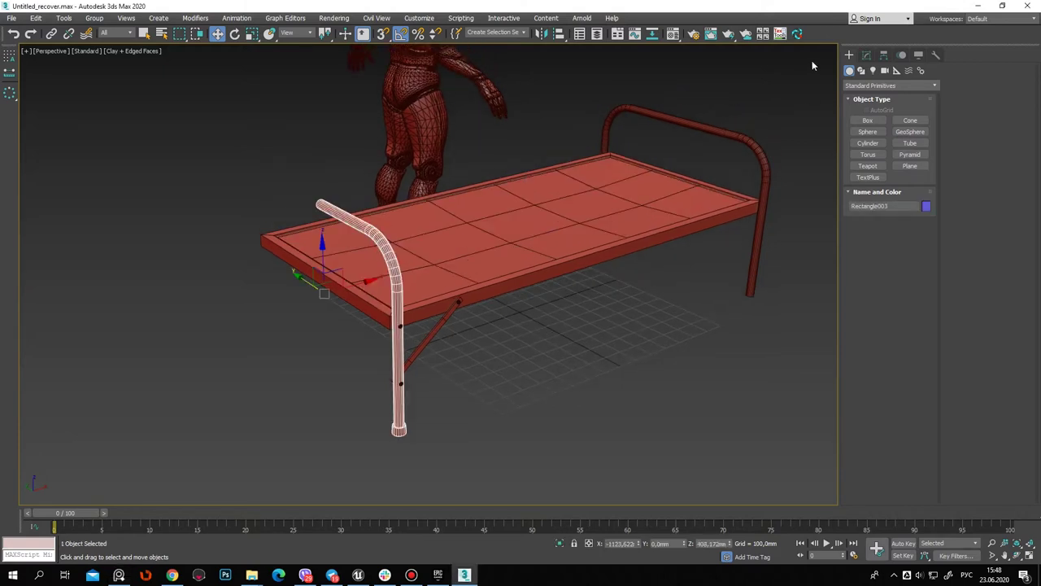
click(867, 55)
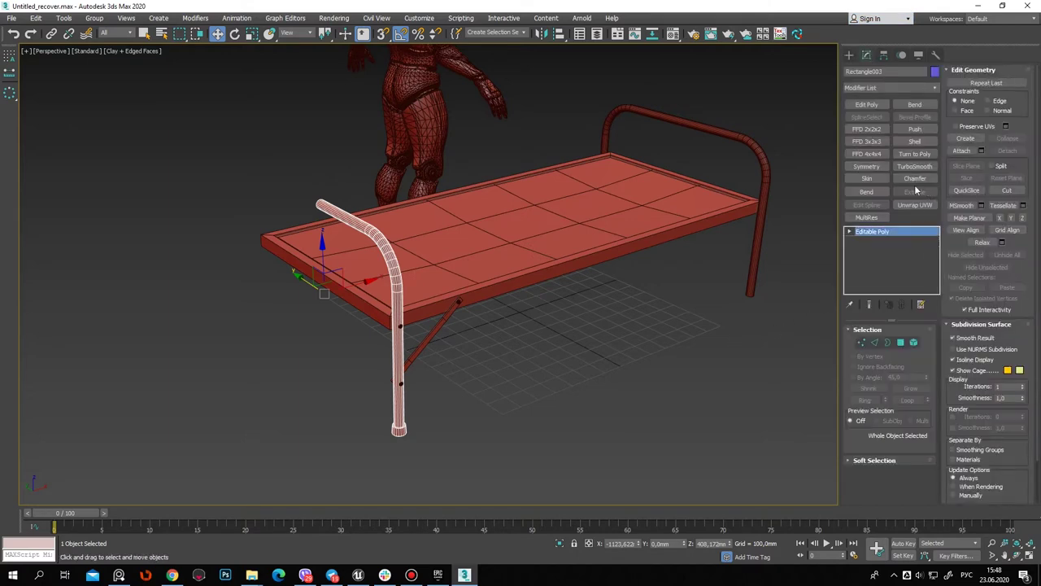
click(867, 167)
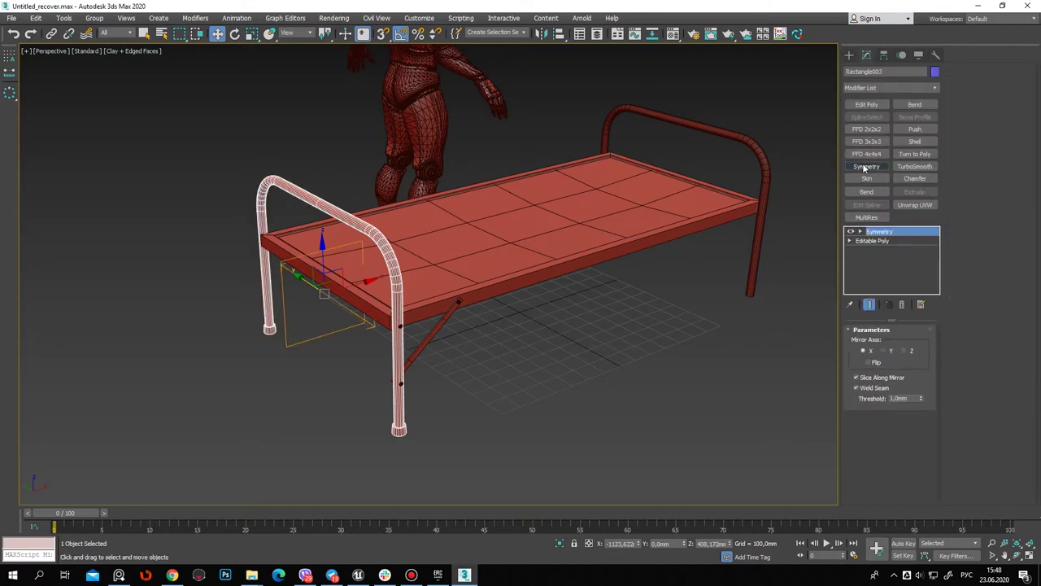
Deselect the pipe, frame the whole bed, and switch to the four-viewport layout
click(848, 54)
click(524, 157)
scroll(498, 311, up, 3)
middle_drag(498, 311, 570, 309)
scroll(618, 305, down, 5)
mouse_move(669, 304)
middle_down()
mouse_move(678, 287)
mouse_move(496, 360)
mouse_move(520, 409)
middle_up()
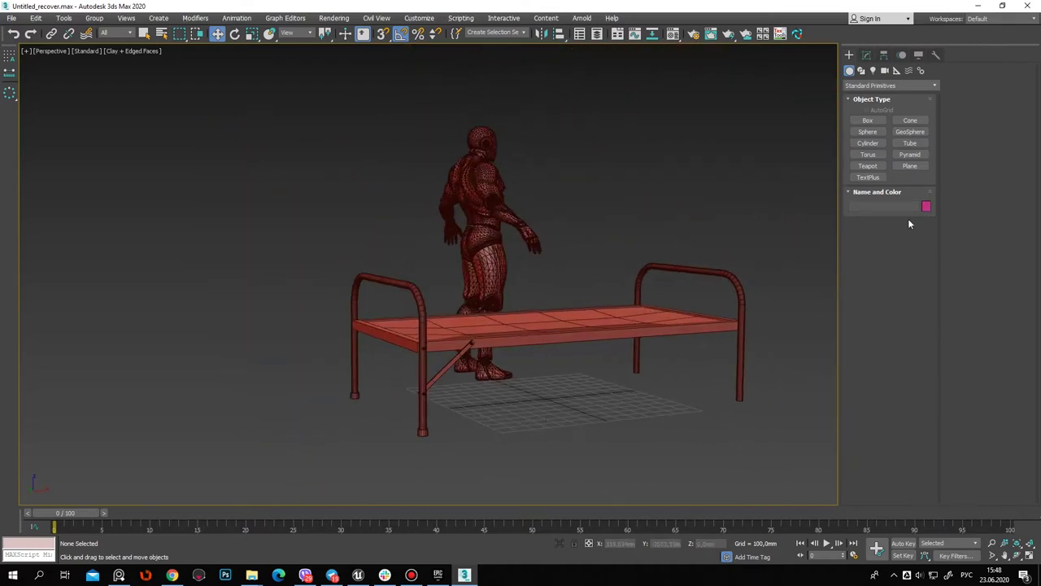
click(1029, 556)
Draw a roughly 1013 × 2150 × 147 mm box over the bed footprint and raise it onto the frame
click(868, 120)
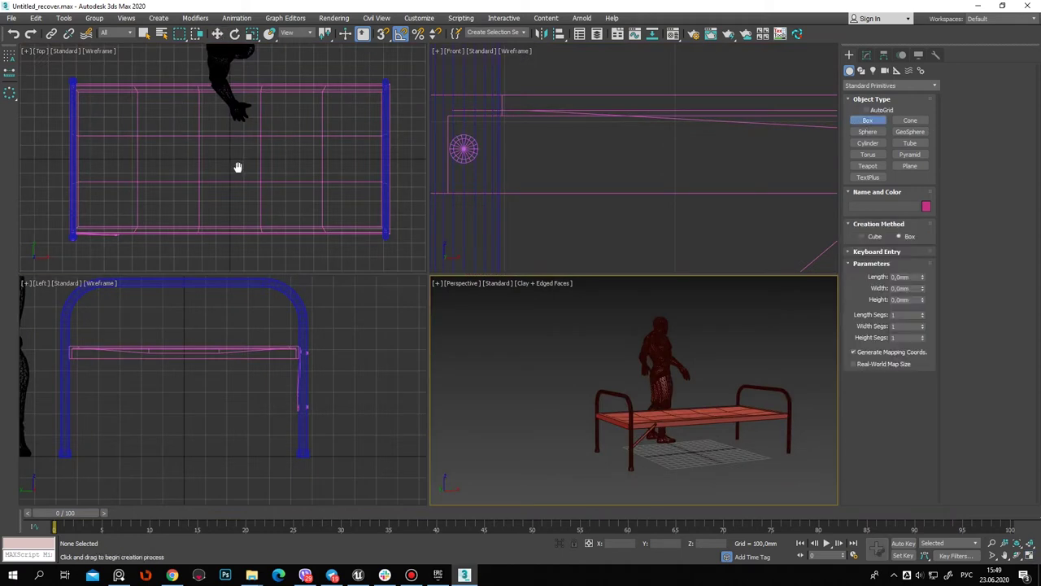
mouse_move(72, 82)
mouse_down()
mouse_move(414, 233)
mouse_move(383, 232)
mouse_up()
click(386, 209)
right_click(924, 520)
middle_drag(251, 249, 256, 249)
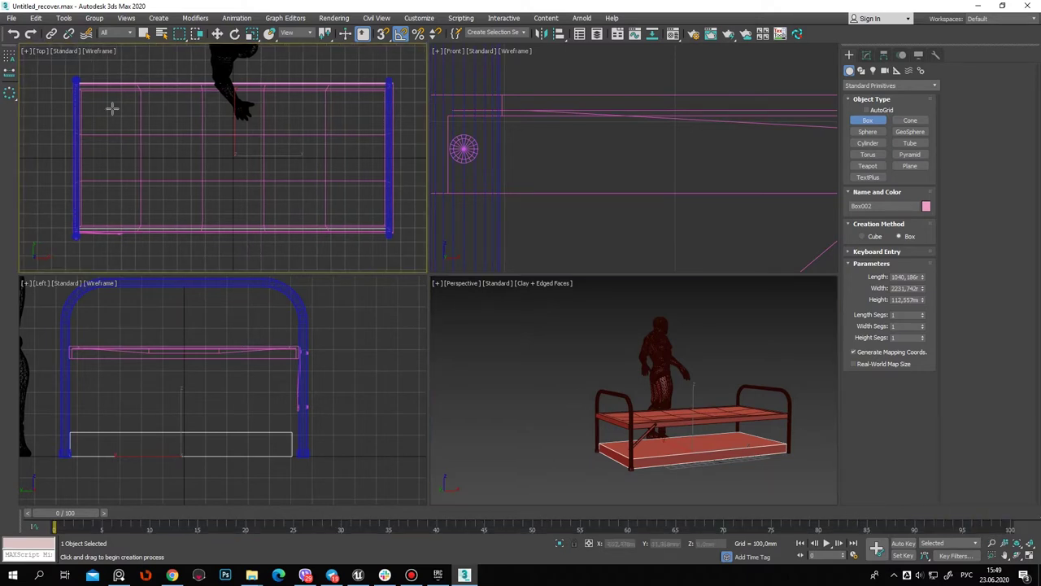
key(ctrl+z)
drag(79, 84, 383, 229)
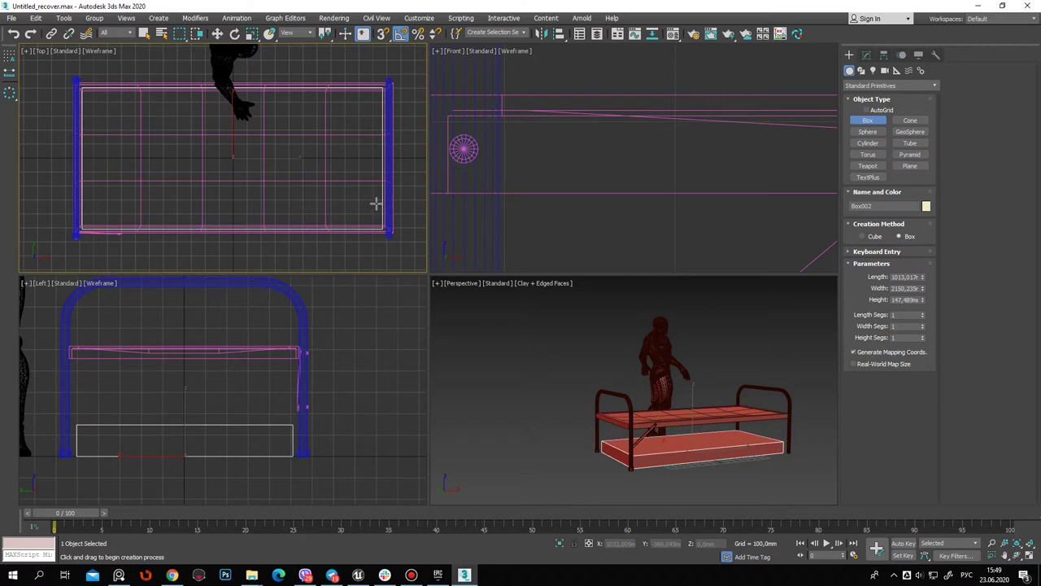
click(217, 34)
mouse_move(183, 440)
mouse_down()
mouse_move(227, 313)
mouse_move(227, 326)
mouse_up()
Maximize the Perspective view and orbit around the new mattress box
right_click(667, 365)
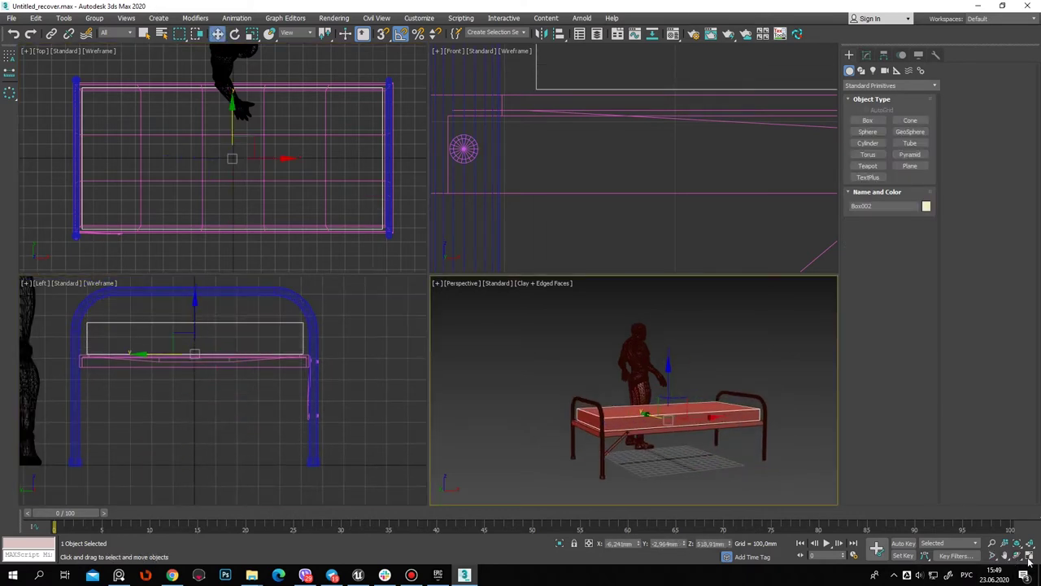
click(1028, 556)
click(867, 54)
click(1017, 556)
drag(397, 317, 890, 401)
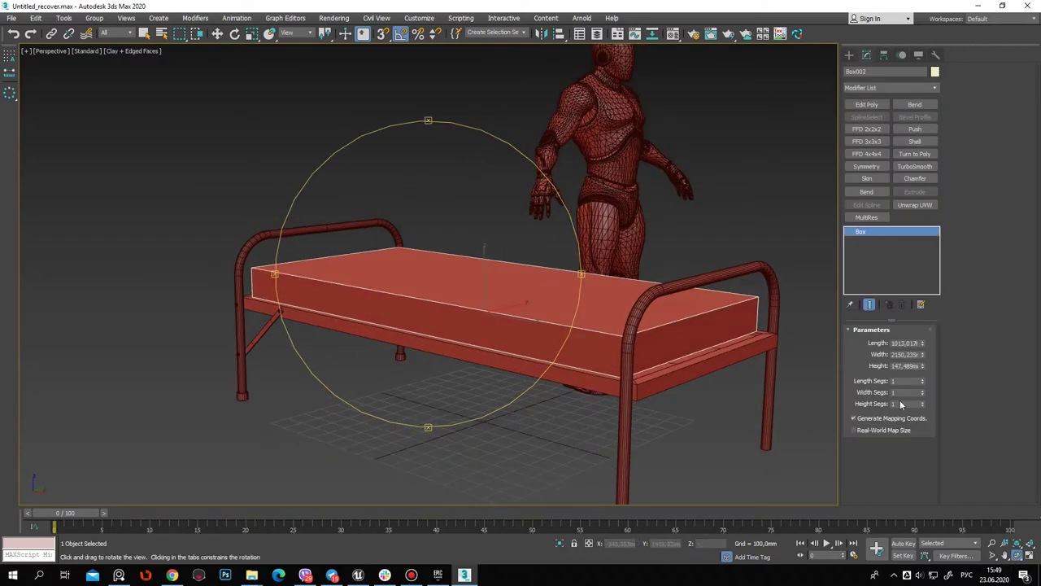
Reduce the box height to about 91 mm and chamfer its edges by about 25 mm
drag(922, 367, 420, 319)
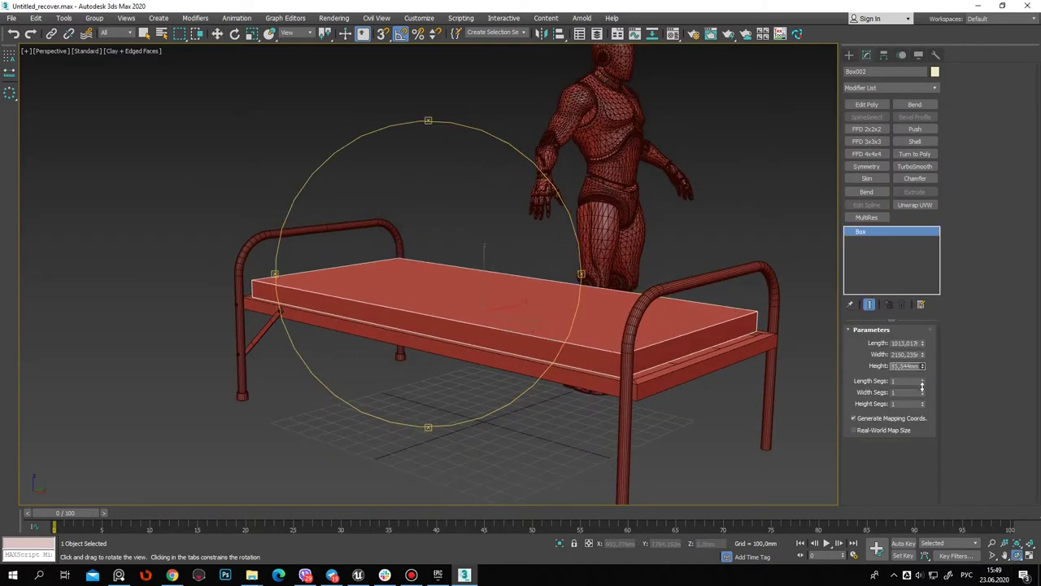
key(w)
alt+middle_drag(302, 342, 488, 309)
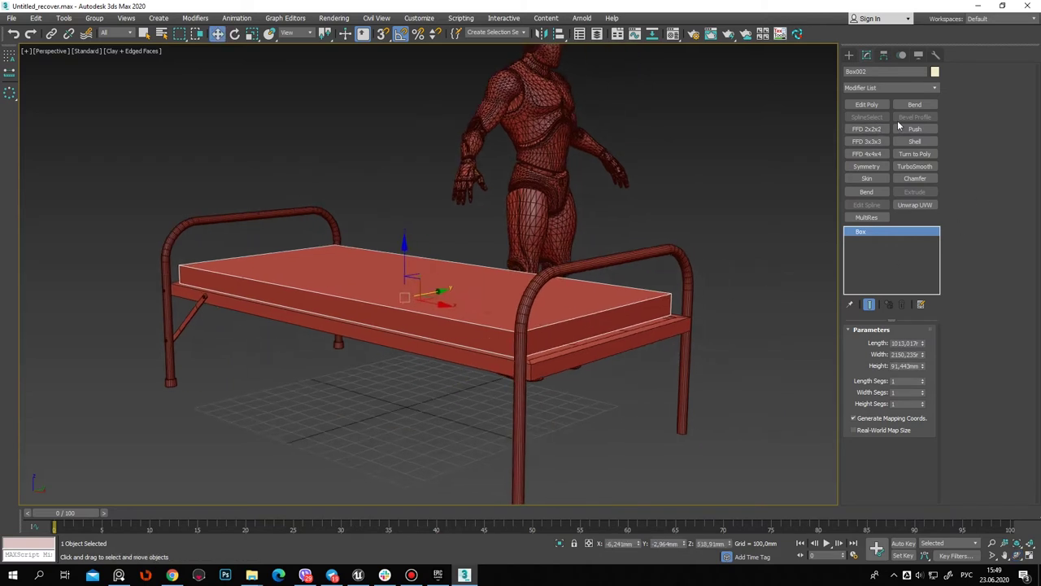
click(930, 177)
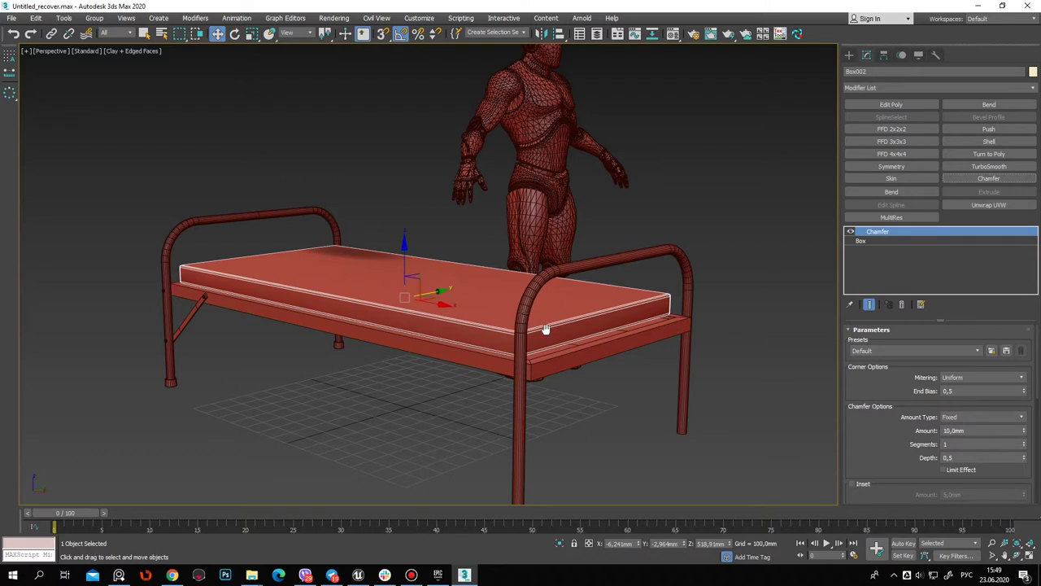
middle_drag(546, 329, 539, 414)
drag(1024, 432, 1026, 351)
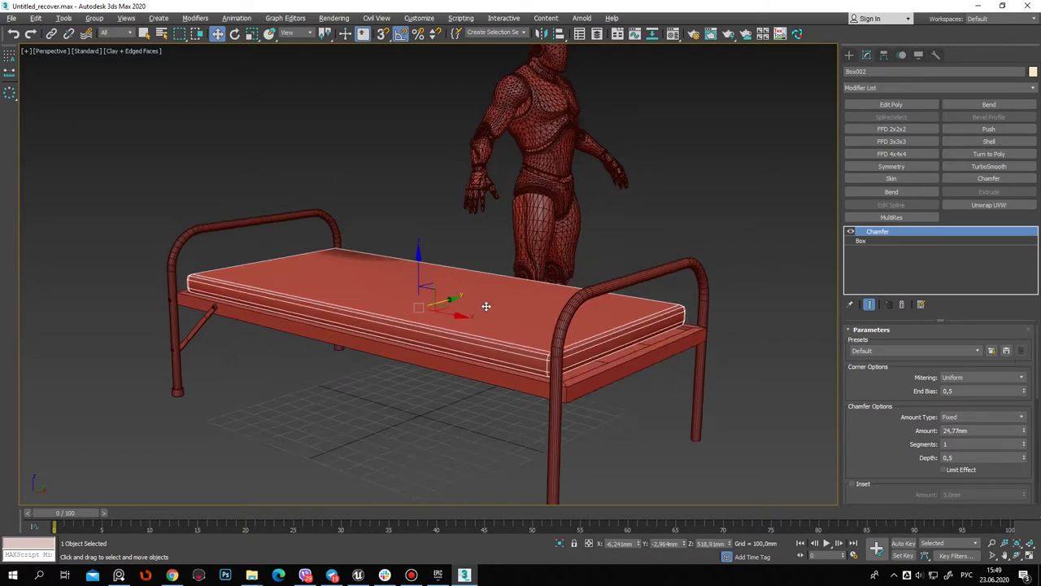
Add Edit Poly and connect the lengthwise top edges with new lines
click(909, 107)
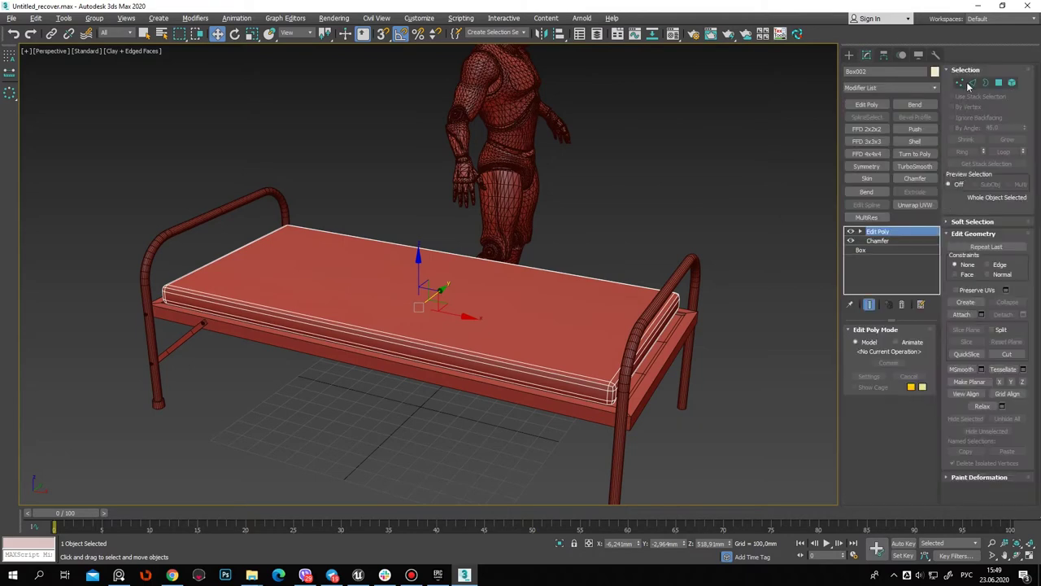
key(2)
drag(390, 168, 467, 438)
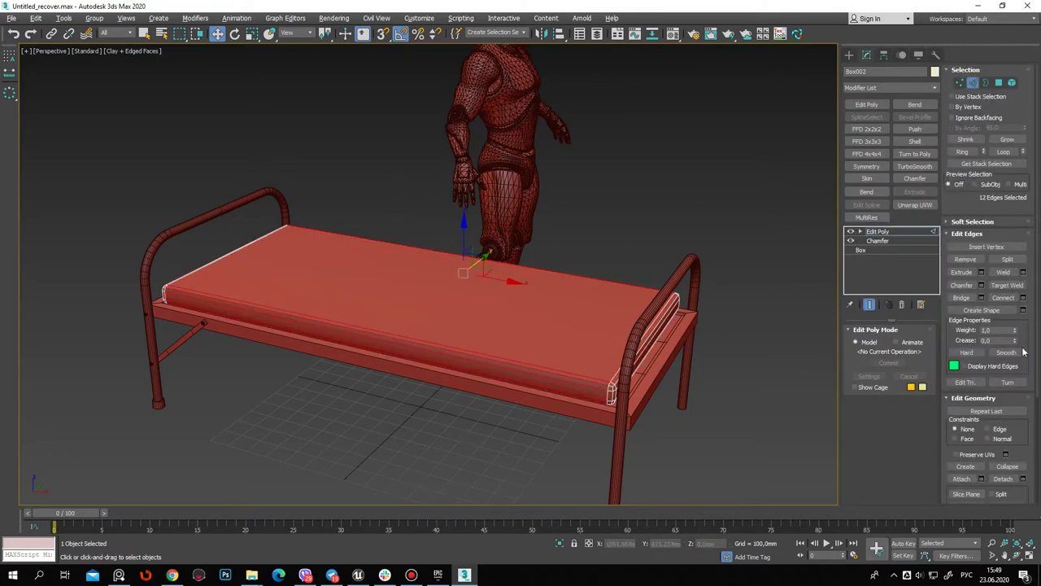
click(1023, 298)
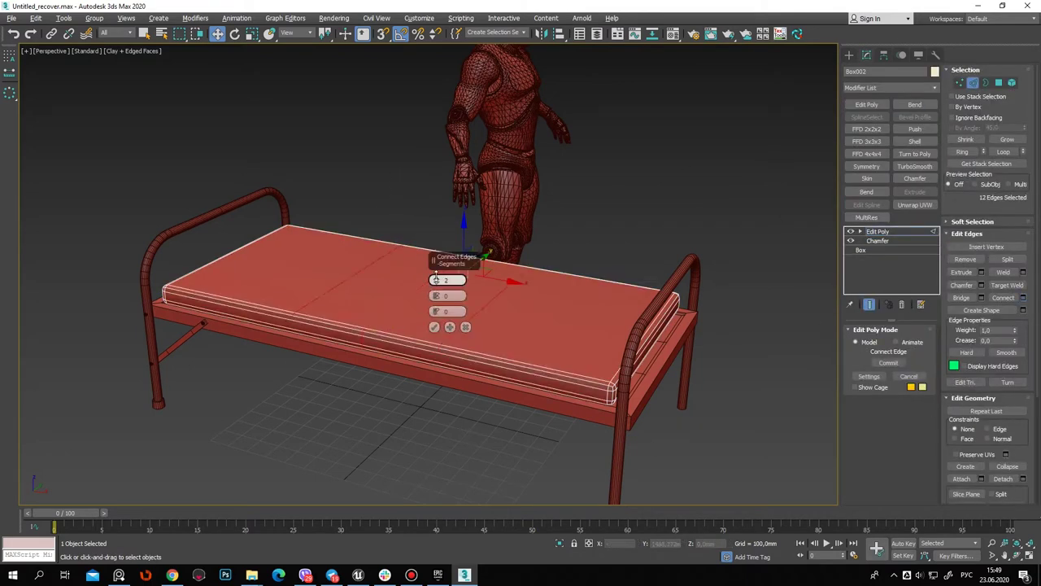
click(433, 326)
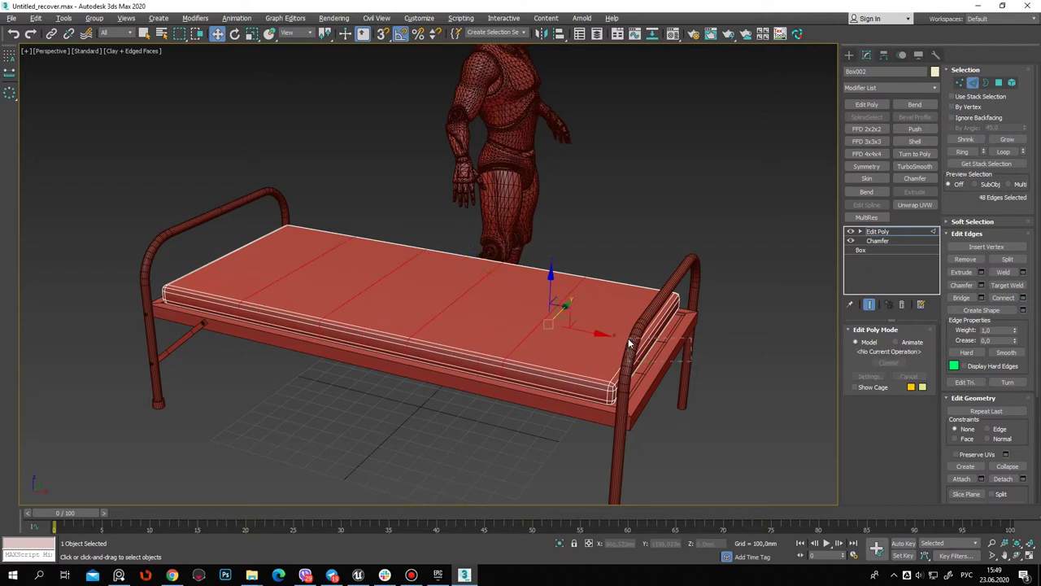
Ring-select the foot-end edges, connect them into cross loops, and select the grid loops
click(629, 343)
click(963, 152)
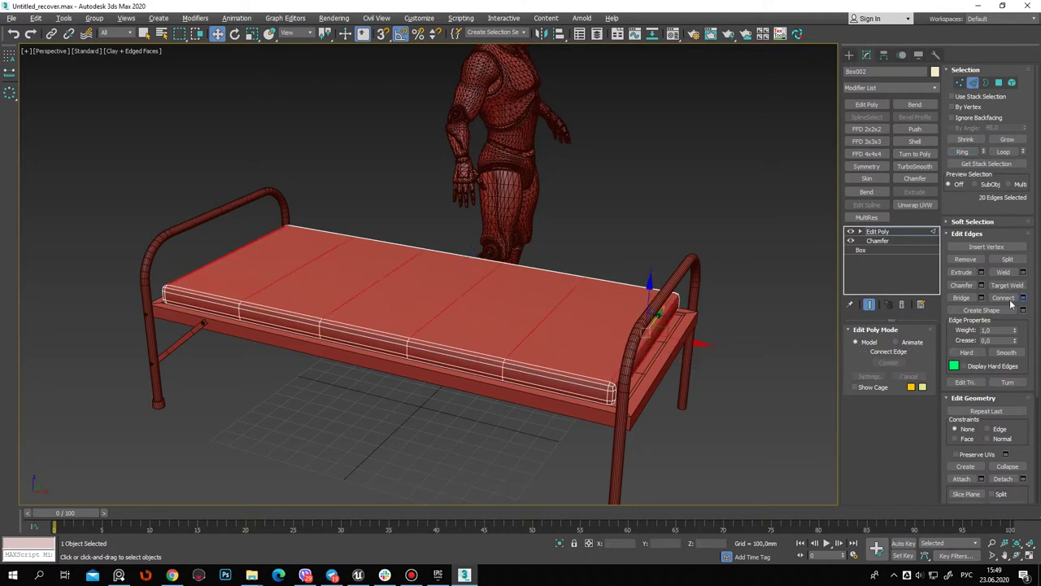
click(1024, 299)
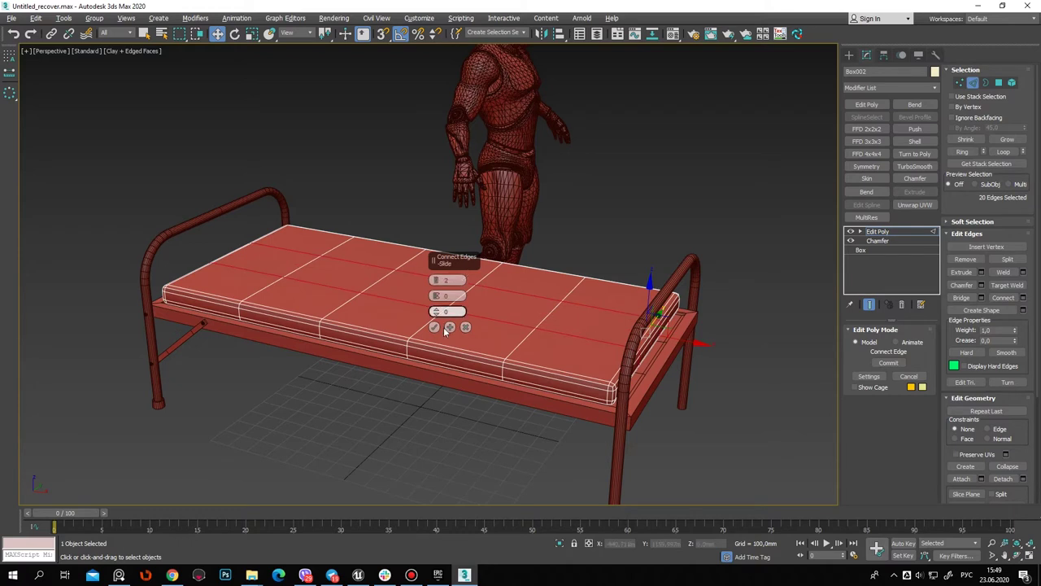
click(434, 326)
ctrl+click(340, 244)
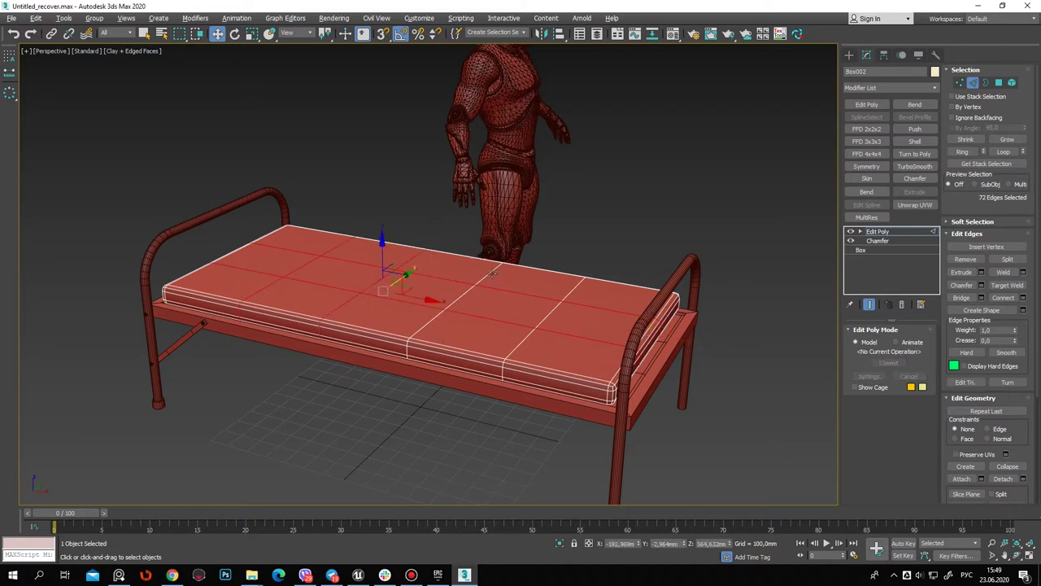
ctrl+click(459, 297)
ctrl+click(543, 320)
scroll(504, 387, up, 3)
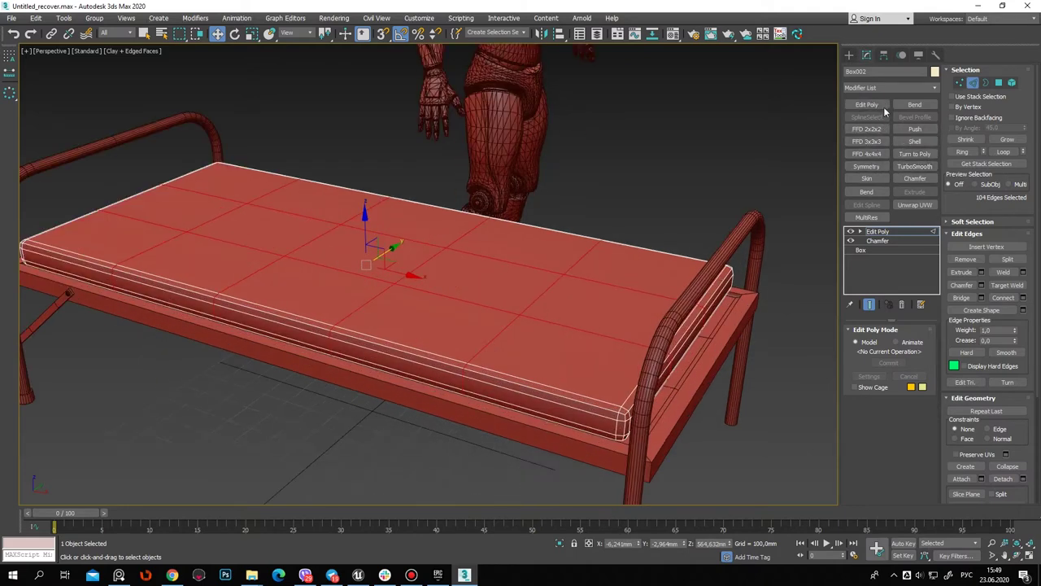
Extrude the selected grid edges into raised quilted ridges
click(981, 272)
drag(436, 280, 436, 260)
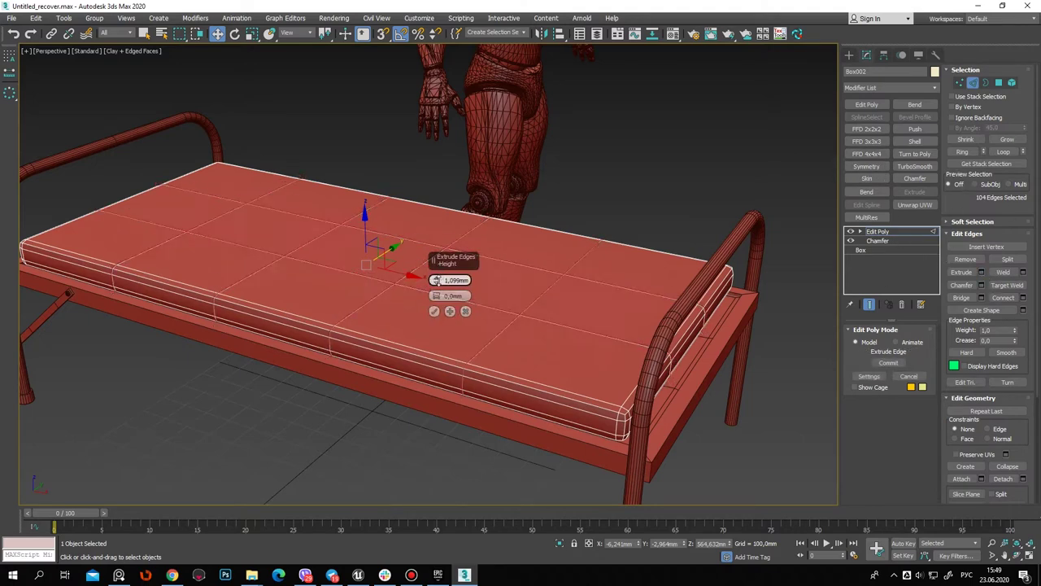
mouse_move(436, 296)
mouse_down()
mouse_move(447, 275)
mouse_move(436, 309)
mouse_move(436, 269)
mouse_up()
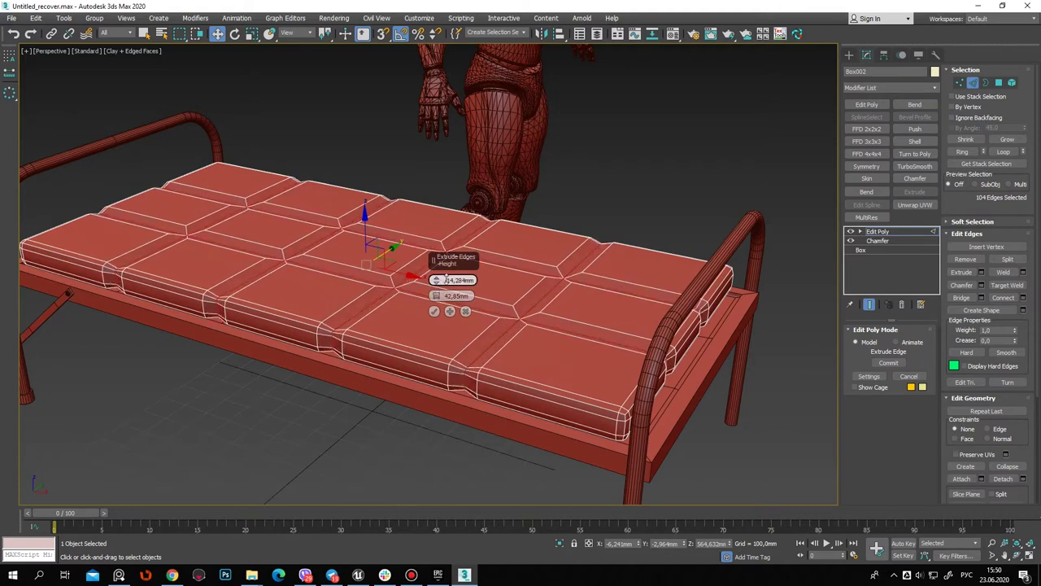
click(435, 312)
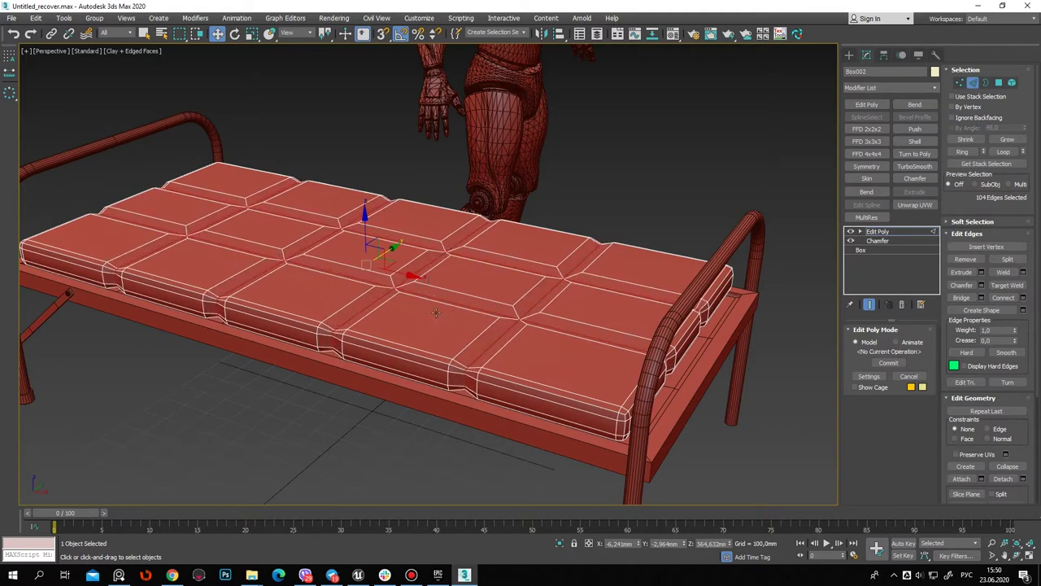
click(980, 83)
Add TurboSmooth with 2 iterations, inspect the result, then switch it off
click(914, 166)
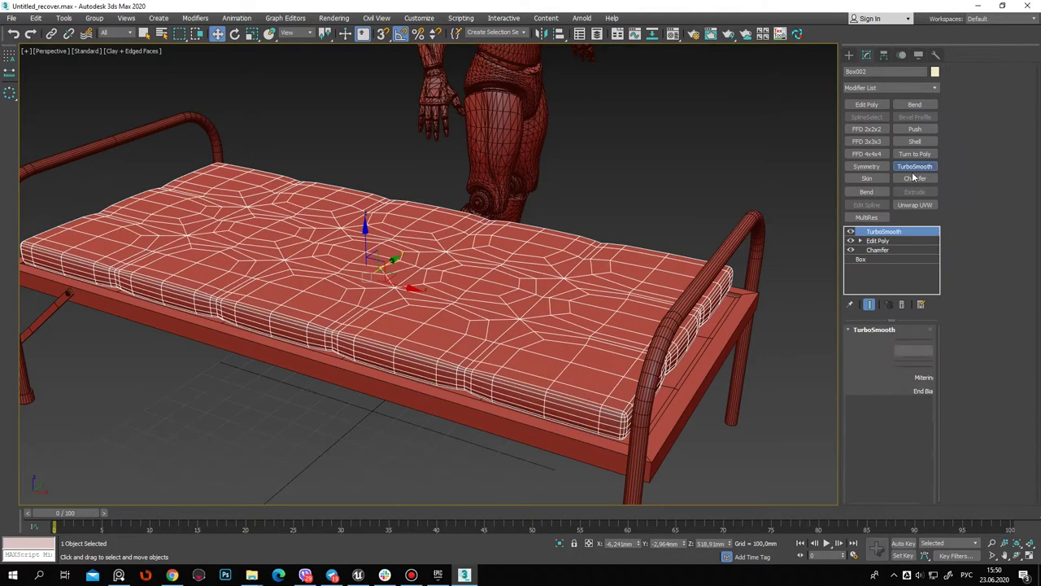
key(F4)
mouse_move(426, 290)
alt+middle_down()
mouse_move(414, 377)
mouse_move(400, 301)
mouse_move(443, 356)
alt+middle_up()
scroll(450, 322, up, 3)
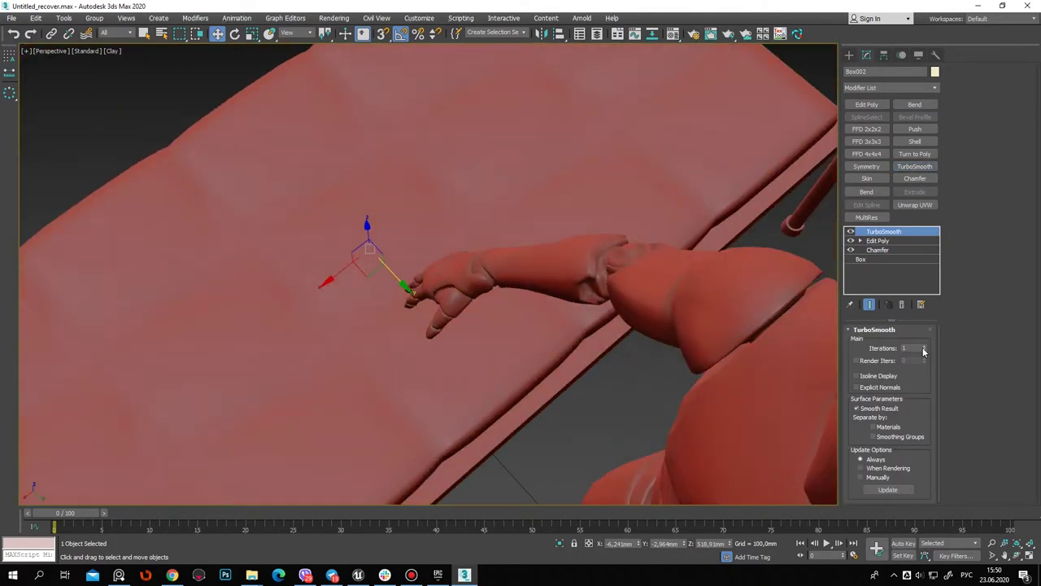
mouse_move(750, 351)
alt+middle_down()
mouse_move(420, 320)
mouse_move(407, 337)
mouse_move(333, 297)
mouse_move(373, 312)
alt+middle_up()
scroll(373, 313, down, 5)
mouse_move(544, 276)
alt+middle_down()
mouse_move(351, 288)
mouse_move(430, 290)
mouse_move(423, 365)
mouse_move(674, 370)
alt+middle_up()
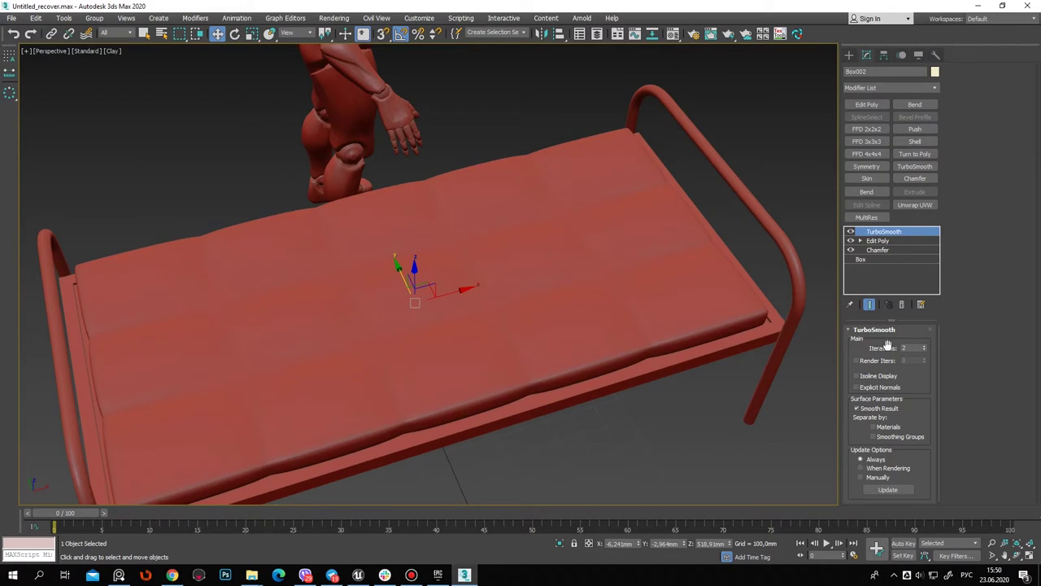
key(F4)
click(851, 232)
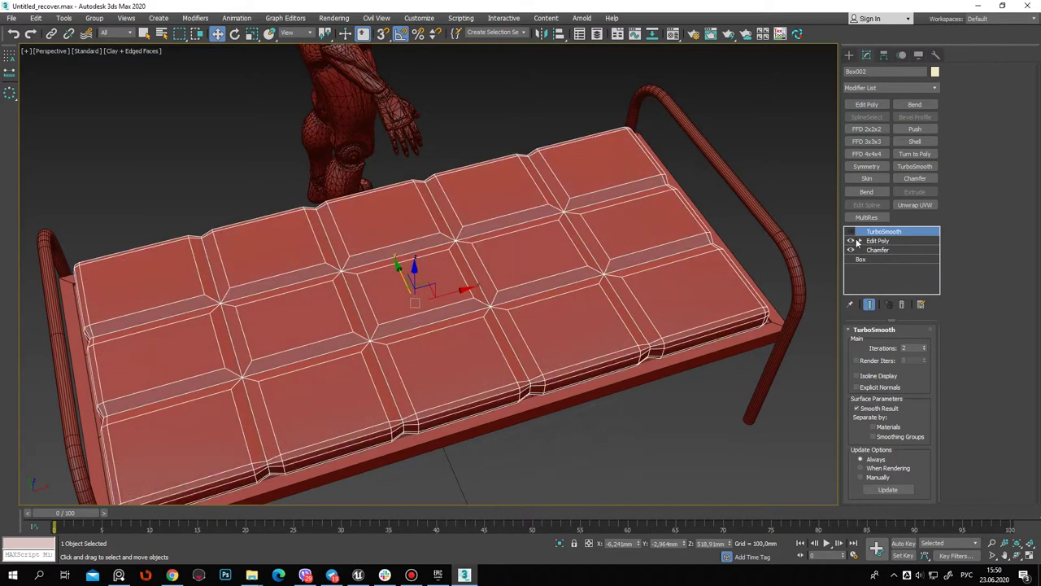
Back at the Edit Poly edge level, chamfer the selected groove edges into doubled lines
click(877, 241)
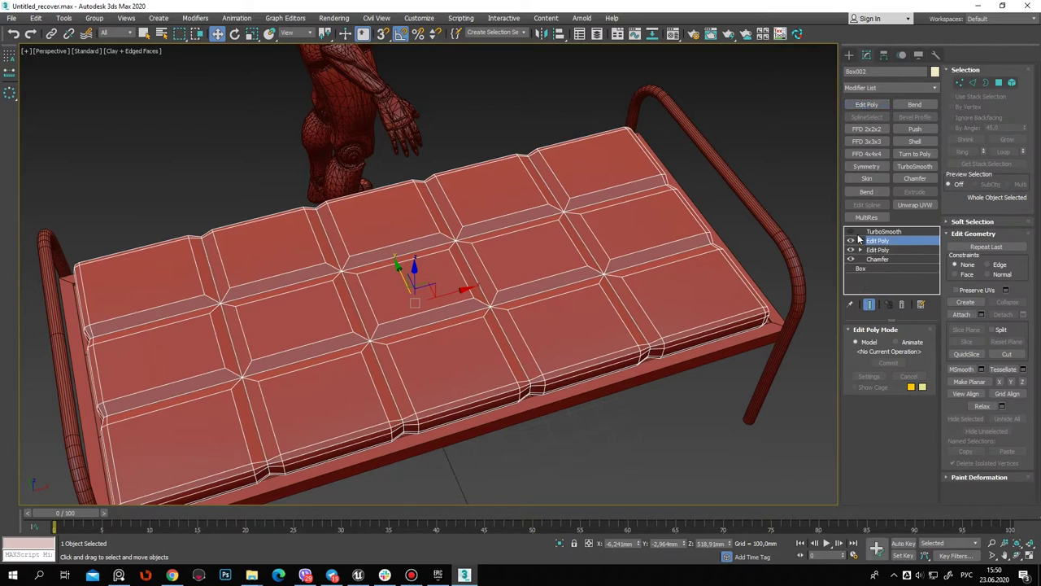
click(851, 232)
click(974, 83)
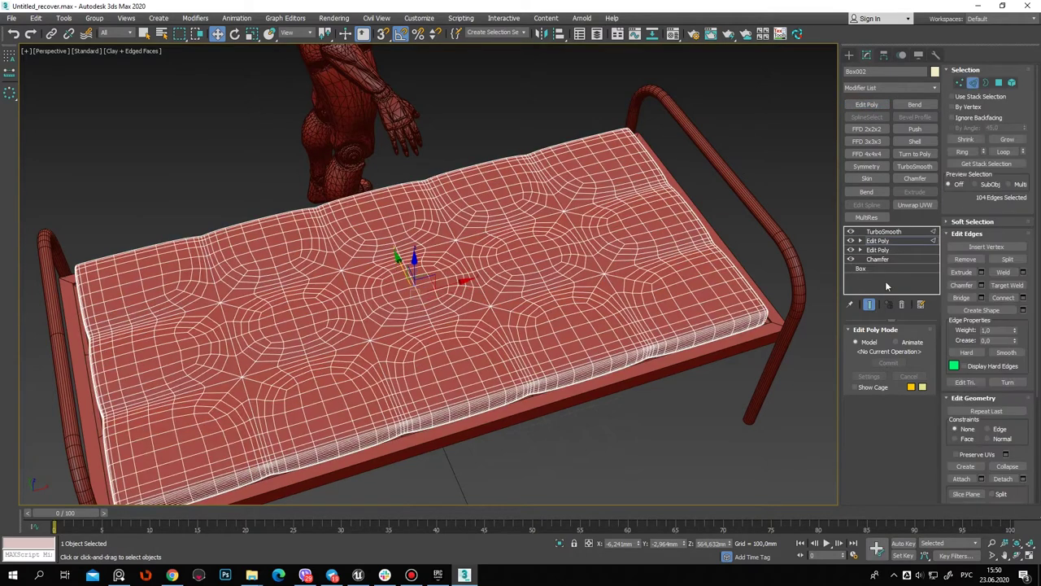
click(851, 232)
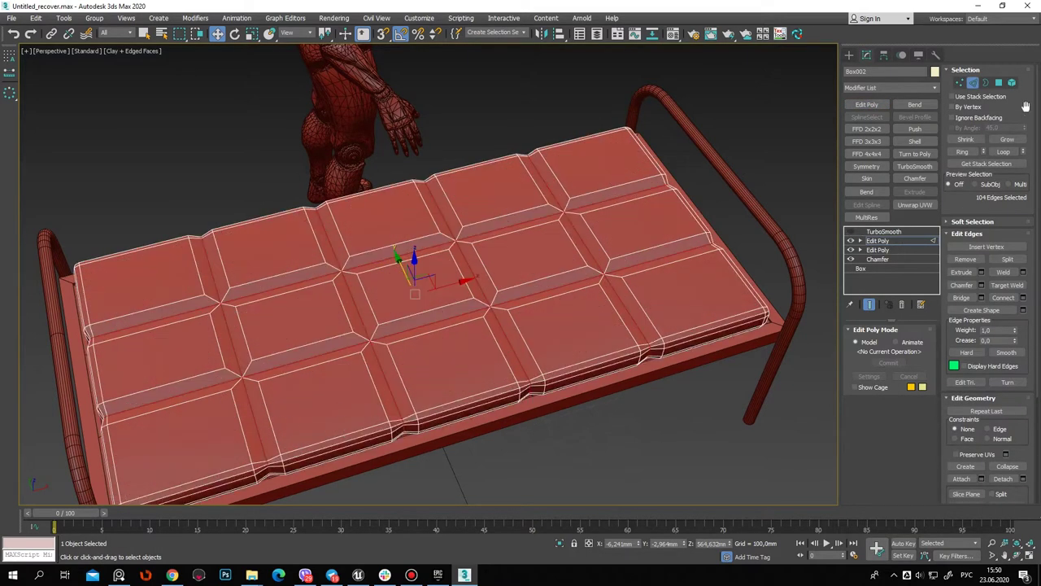
click(982, 284)
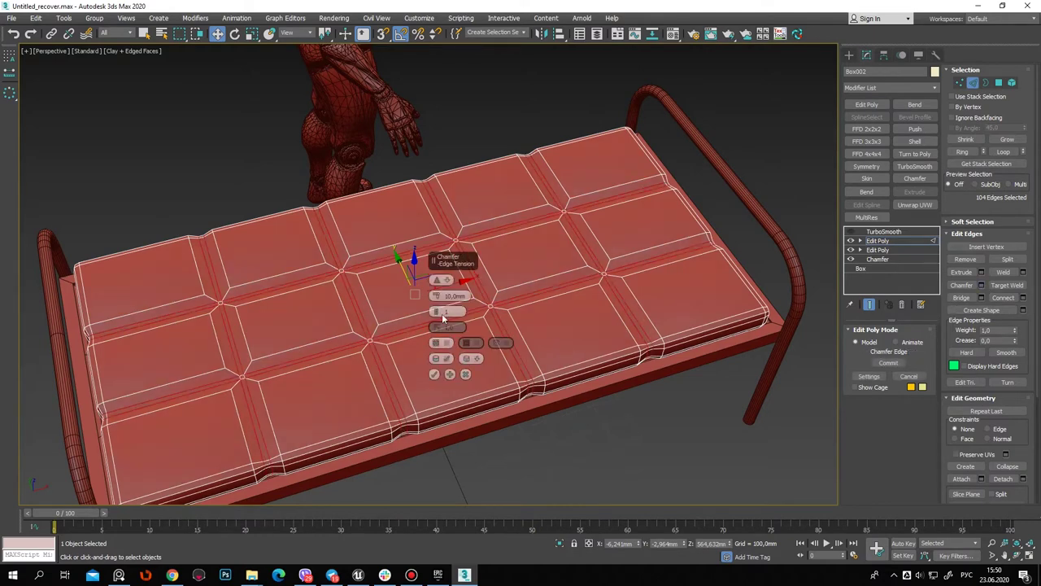
click(435, 375)
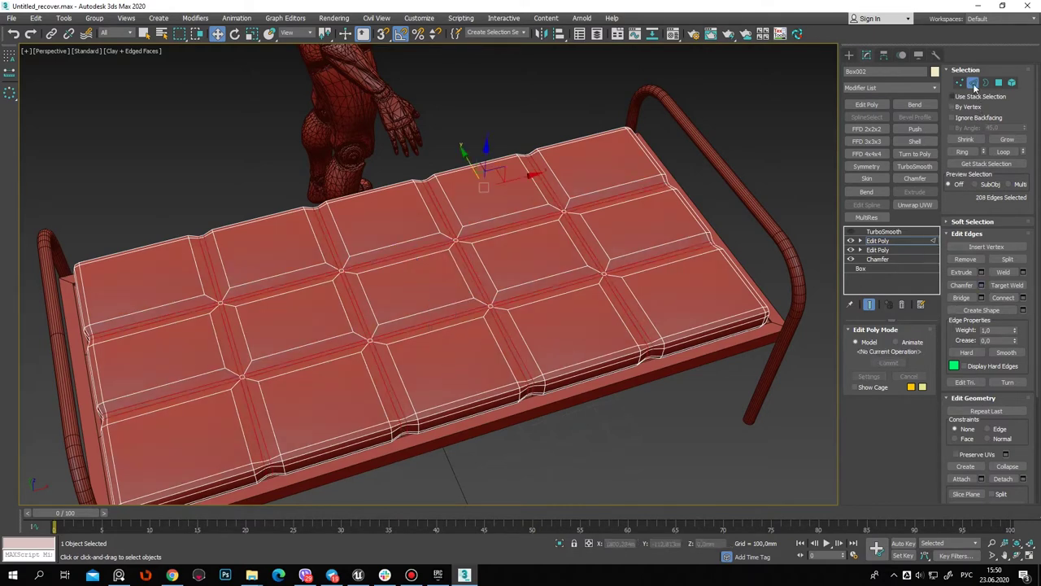
Turn TurboSmooth on and orbit around the bed to review the smoothed mattress
click(973, 85)
click(883, 232)
click(851, 232)
key(F4)
mouse_move(406, 299)
alt+middle_down()
mouse_move(493, 349)
mouse_move(388, 330)
mouse_move(393, 351)
mouse_move(371, 298)
mouse_move(399, 284)
mouse_move(458, 291)
mouse_move(490, 312)
mouse_move(507, 365)
alt+middle_up()
scroll(256, 328, up, 3)
mouse_move(378, 330)
alt+middle_down()
mouse_move(428, 288)
mouse_move(472, 365)
mouse_move(467, 334)
mouse_move(819, 213)
alt+middle_up()
key(F4)
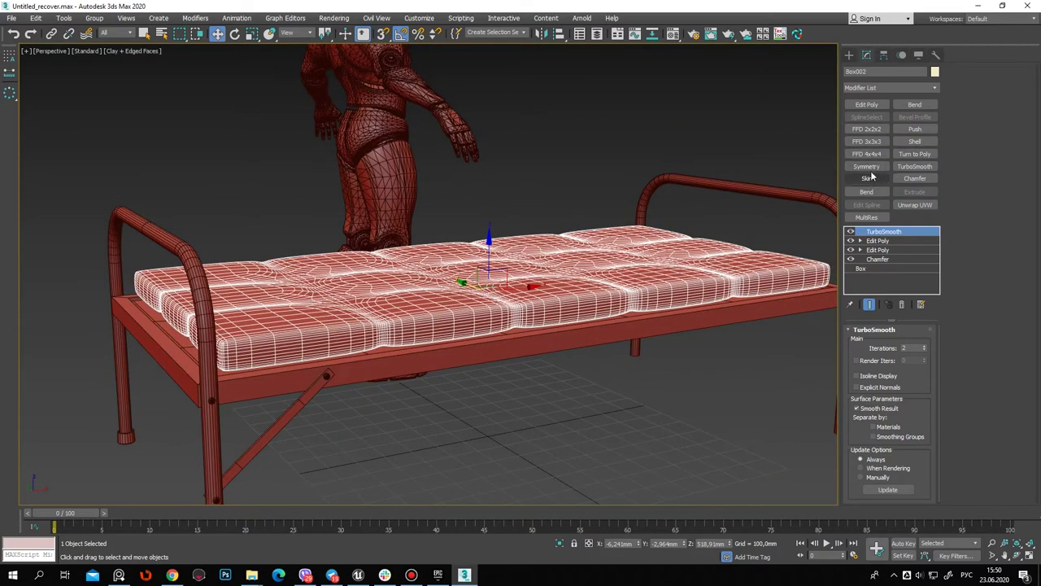
Try an FFD 4x4x4 modifier, then delete it and switch TurboSmooth off again
click(866, 154)
click(860, 232)
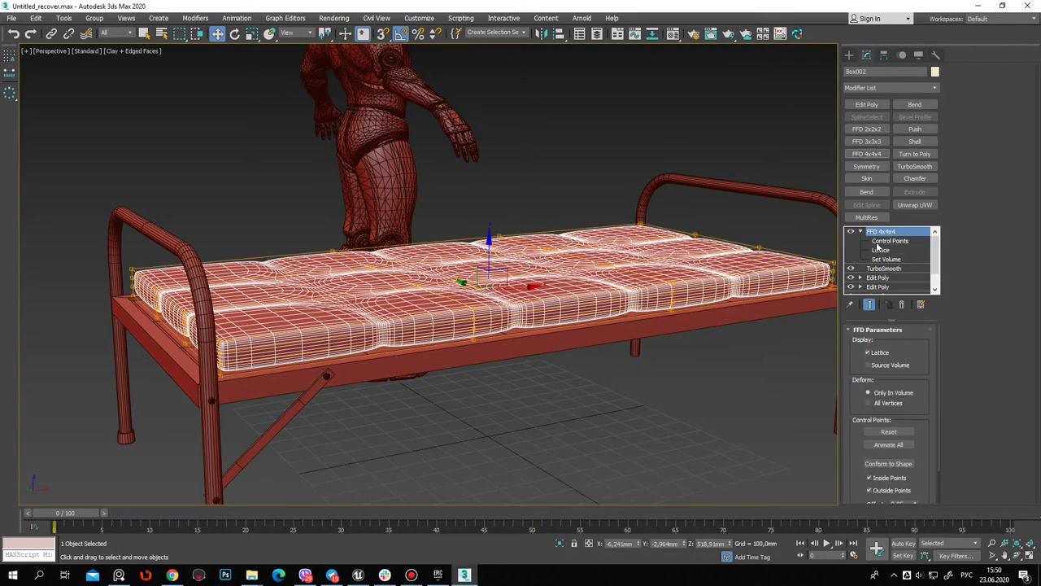
click(890, 241)
alt+middle_drag(539, 342, 569, 342)
key(Delete)
click(851, 232)
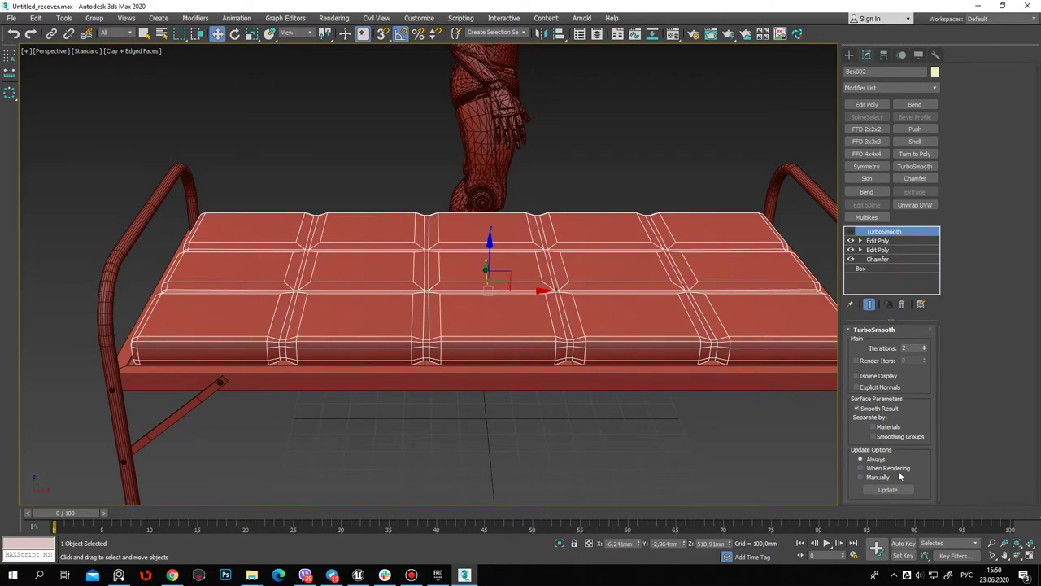
scroll(186, 370, up, 5)
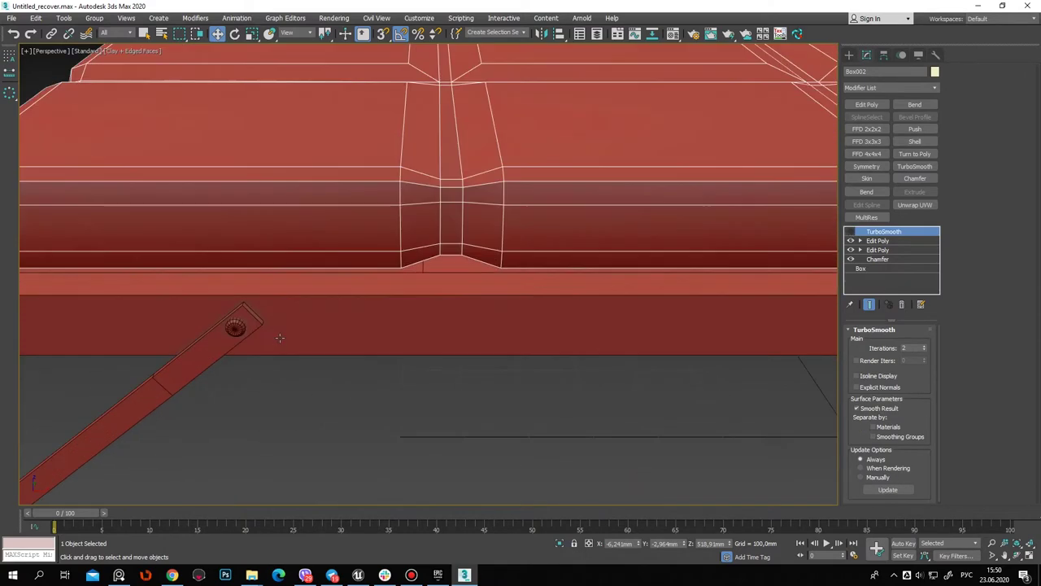
Clone the bed bracket as Cylinder005 and move it onto a mattress groove crossing
click(236, 327)
alt+middle_drag(236, 327, 344, 335)
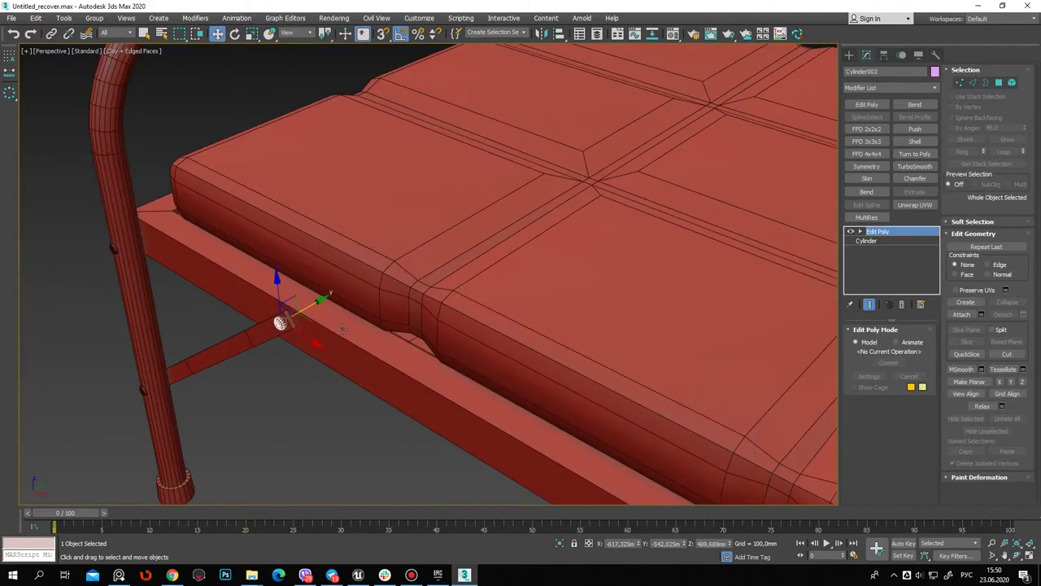
shift+drag(330, 268, 319, 158)
click(511, 333)
click(234, 34)
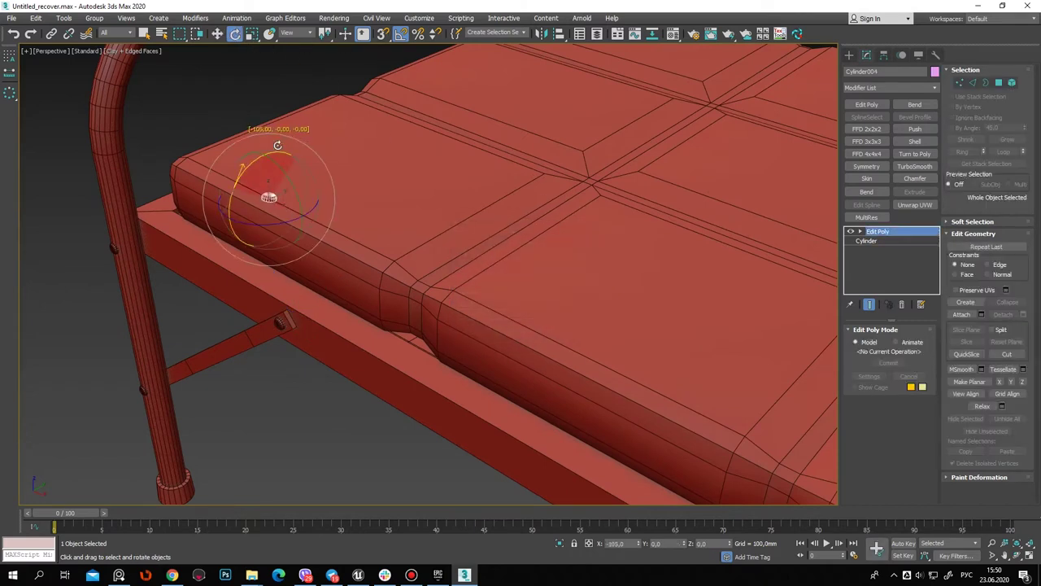
click(217, 34)
drag(294, 200, 589, 89)
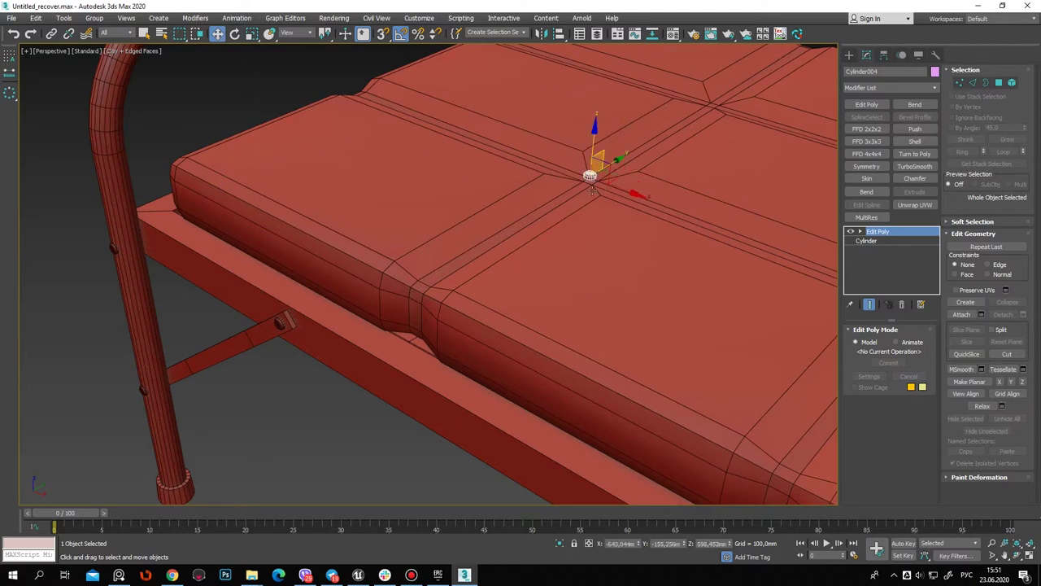
key(z)
scroll(541, 280, down, 5)
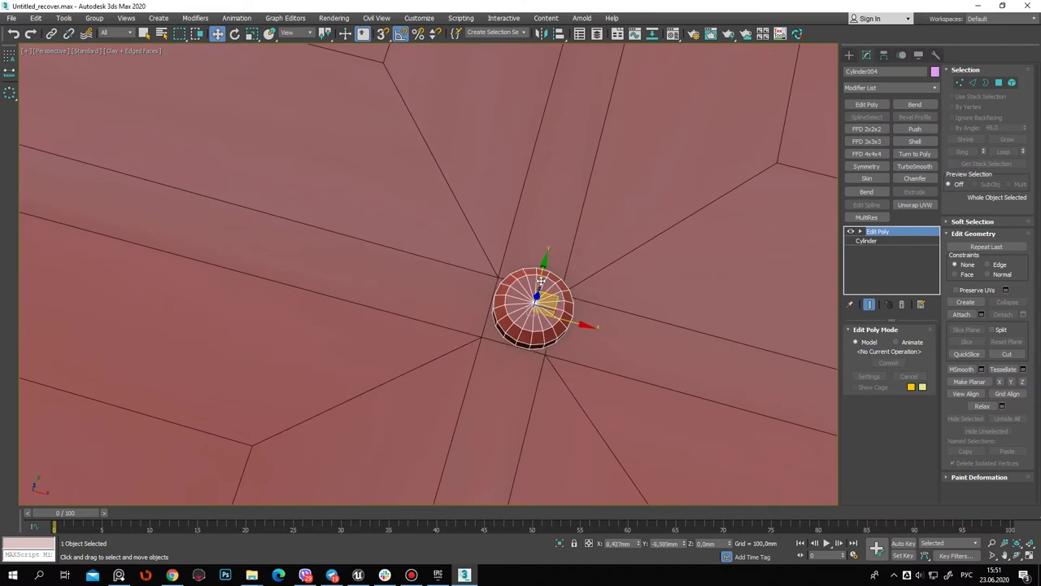
Scale the clone into a button and add TurboSmooth to it
click(251, 33)
alt+middle_drag(406, 244, 453, 156)
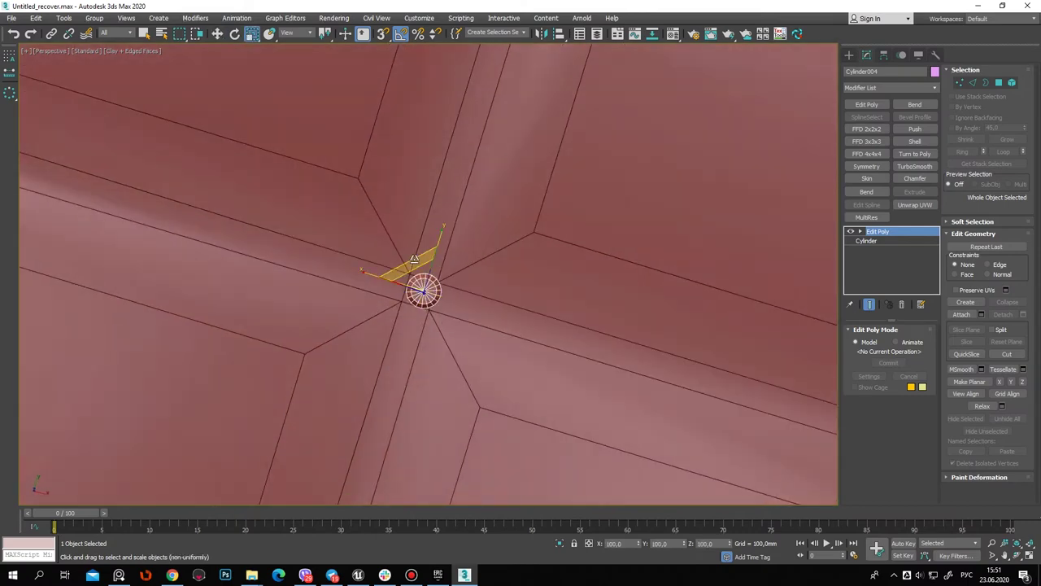
drag(452, 156, 186, 7)
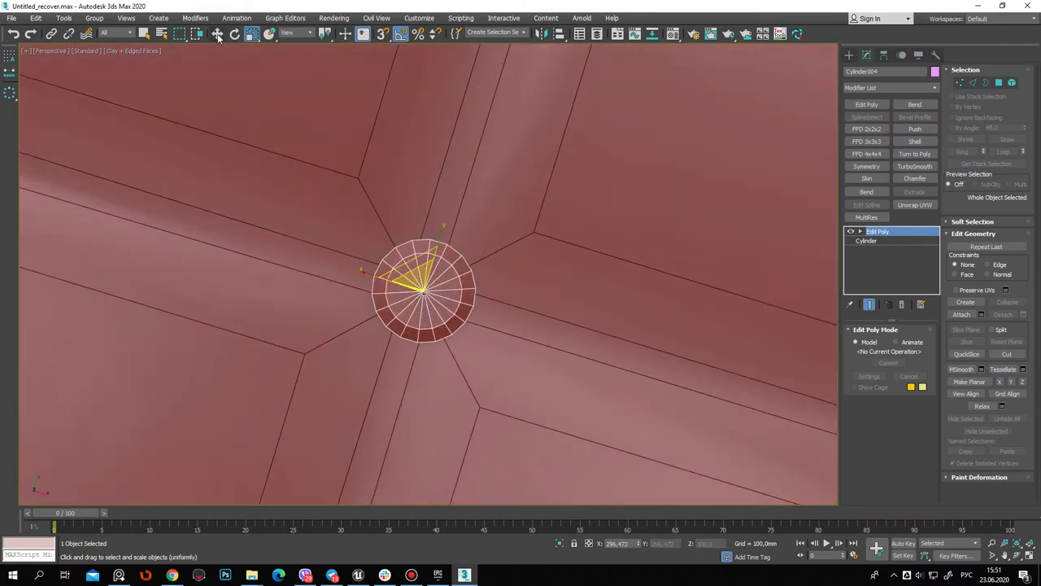
click(217, 33)
alt+middle_drag(479, 202, 504, 309)
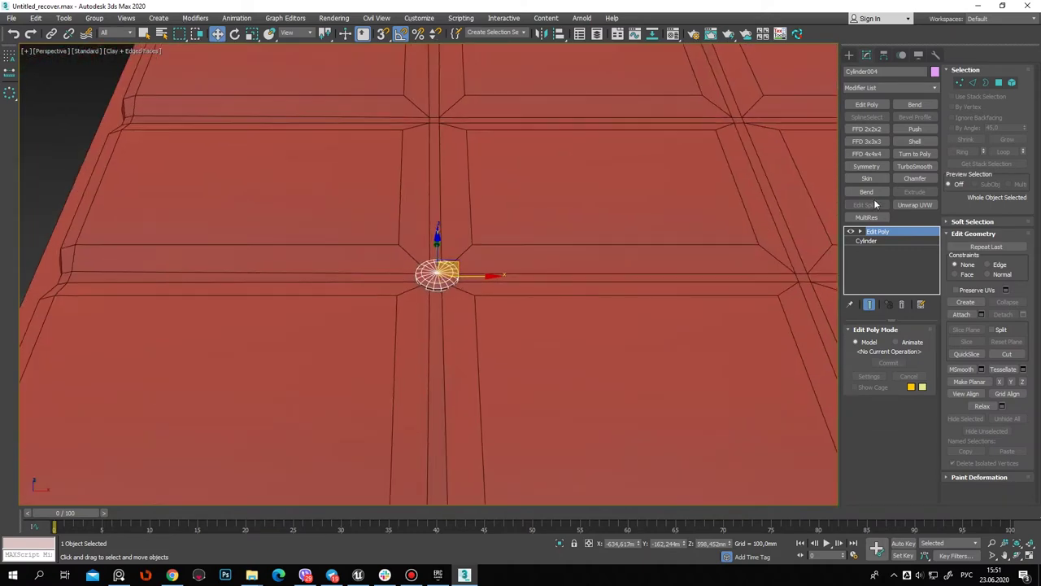
click(915, 166)
Copy the button to the remaining groove crossings across the mattress top
mouse_move(504, 284)
alt+middle_down()
mouse_move(548, 295)
mouse_move(186, 269)
alt+middle_up()
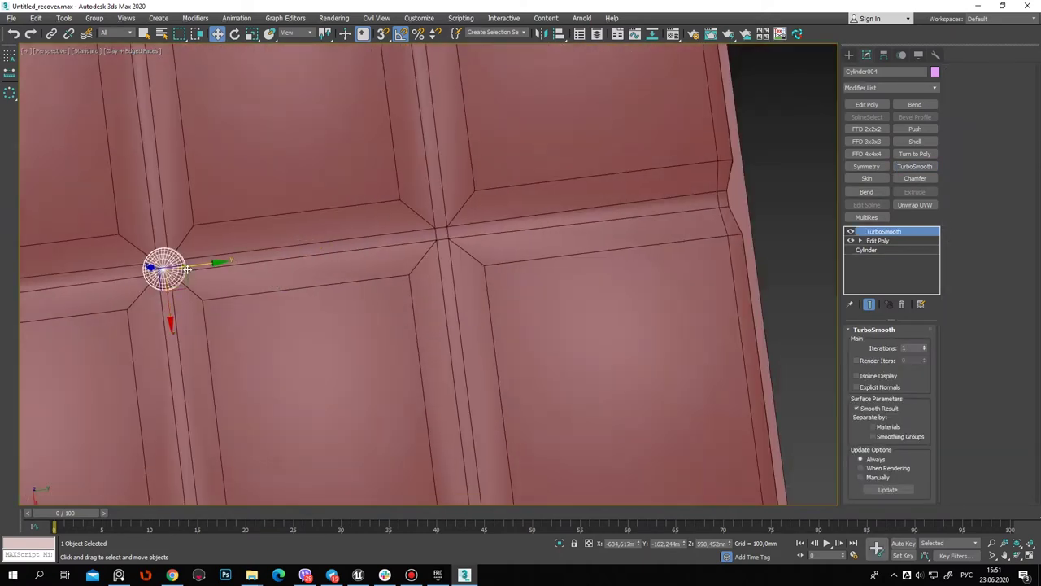
shift+drag(208, 266, 488, 229)
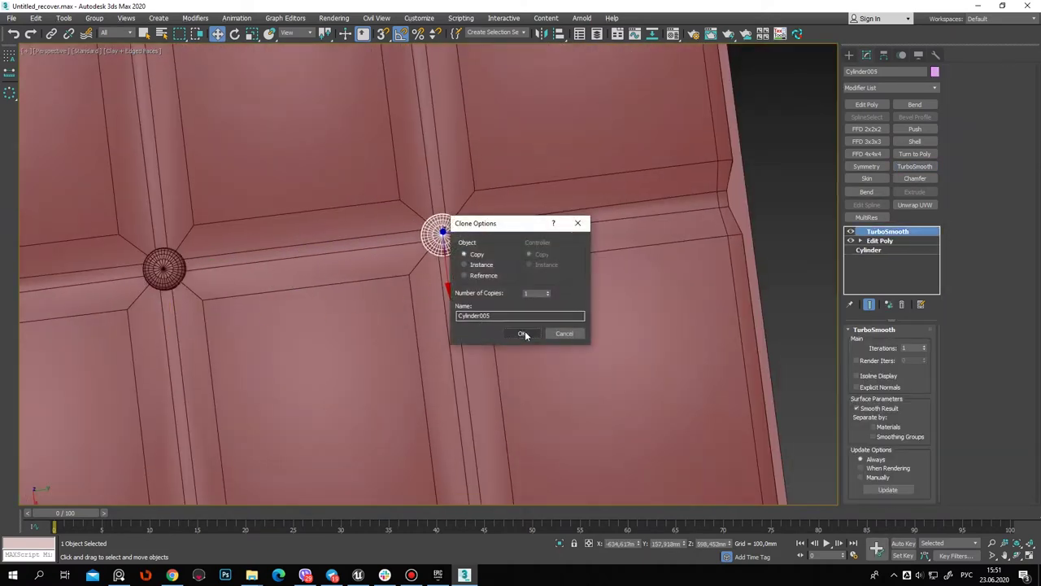
click(521, 331)
alt+middle_drag(438, 200, 410, 239)
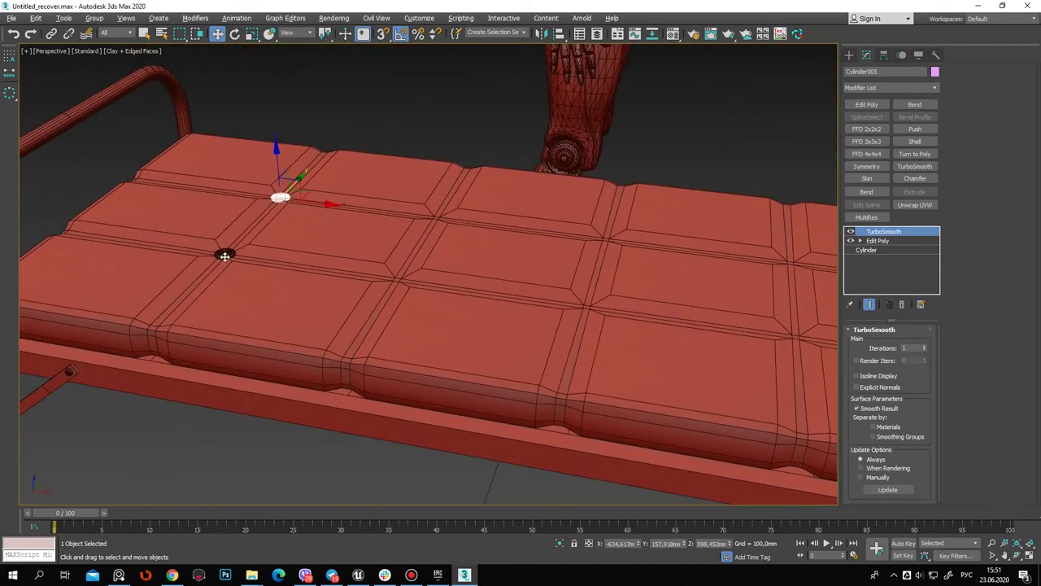
ctrl+click(225, 256)
scroll(225, 257, down, 2)
shift+drag(284, 228, 641, 277)
click(534, 332)
shift+drag(540, 294, 350, 270)
click(529, 327)
Turn the mattress smoothing back on and orbit to review the tufted buttons
click(809, 291)
click(851, 232)
key(F4)
key(ctrl+d)
scroll(365, 284, down, 3)
mouse_move(366, 284)
alt+middle_down()
mouse_move(358, 337)
mouse_move(476, 260)
mouse_move(490, 296)
alt+middle_up()
scroll(476, 260, up, 3)
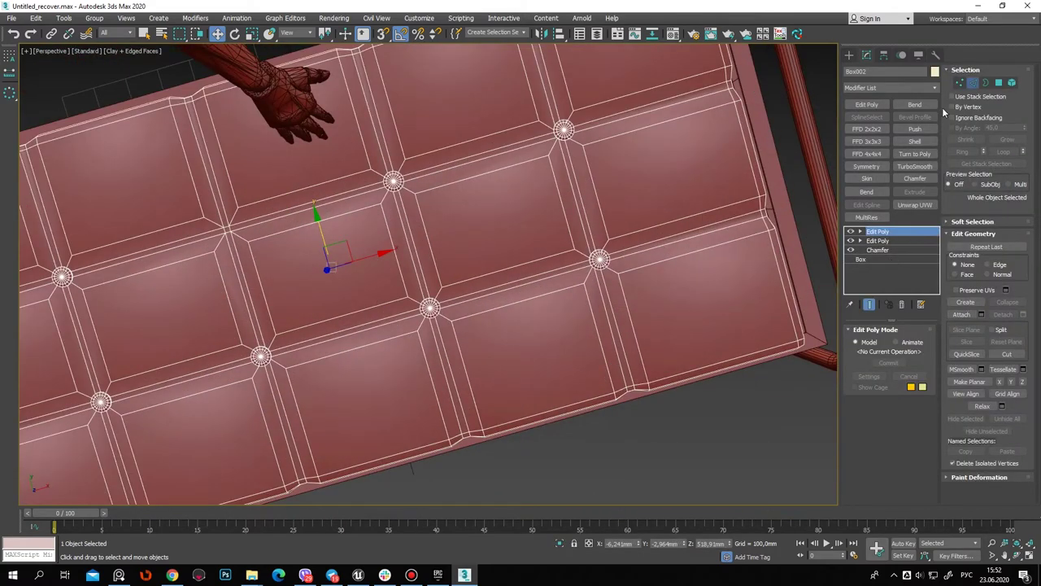
Select the side groove edges and extend them into a full edge ring
click(972, 82)
alt+middle_drag(627, 340, 423, 325)
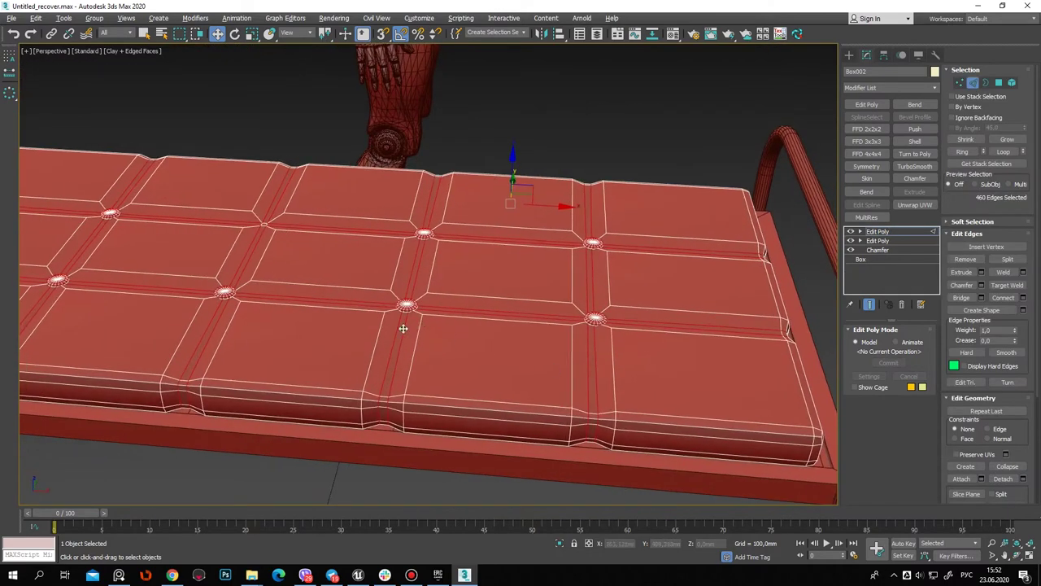
click(379, 401)
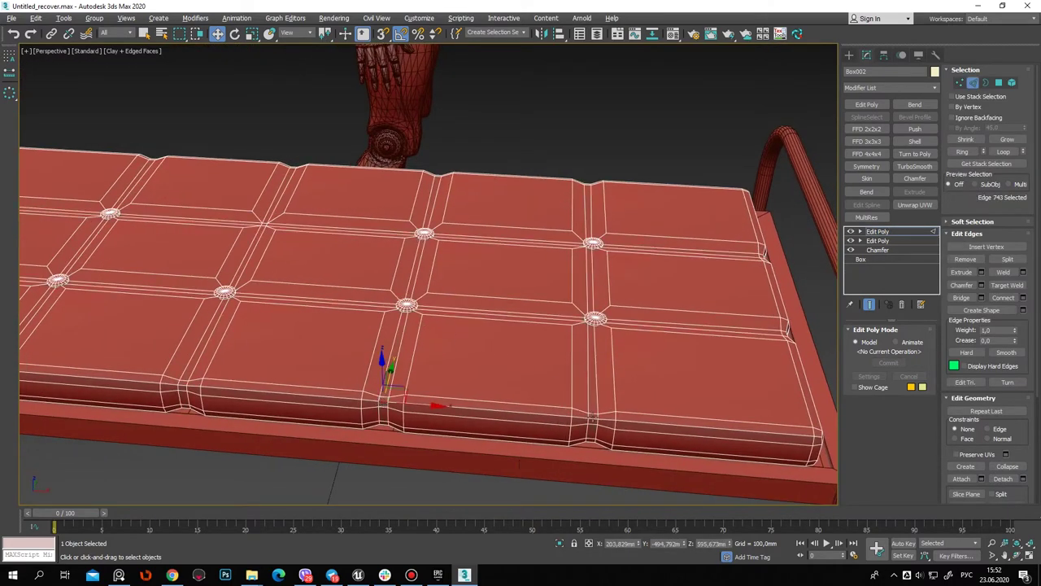
mouse_move(564, 389)
middle_down()
mouse_move(413, 358)
mouse_move(532, 344)
middle_up()
ctrl+click(380, 345)
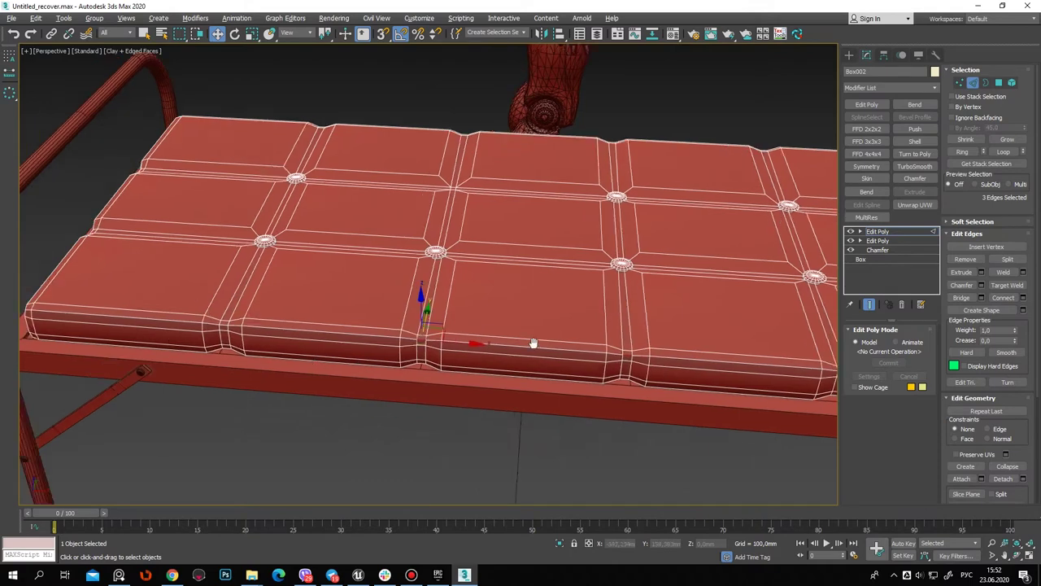
scroll(404, 302, up, 3)
click(965, 153)
Extrude the ring edges inward with negative height and connect them with a new edge
click(982, 273)
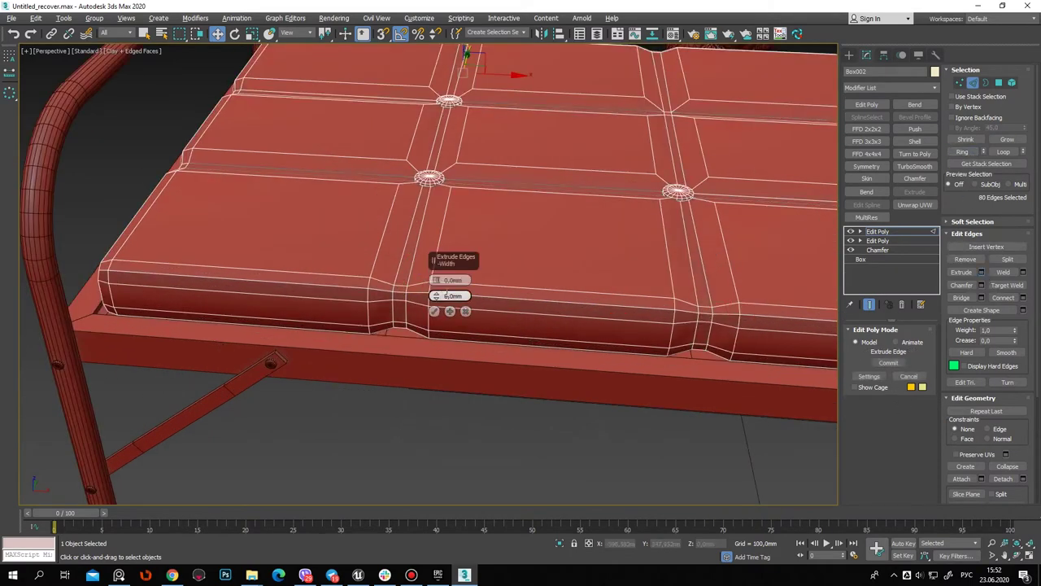
drag(437, 279, 436, 299)
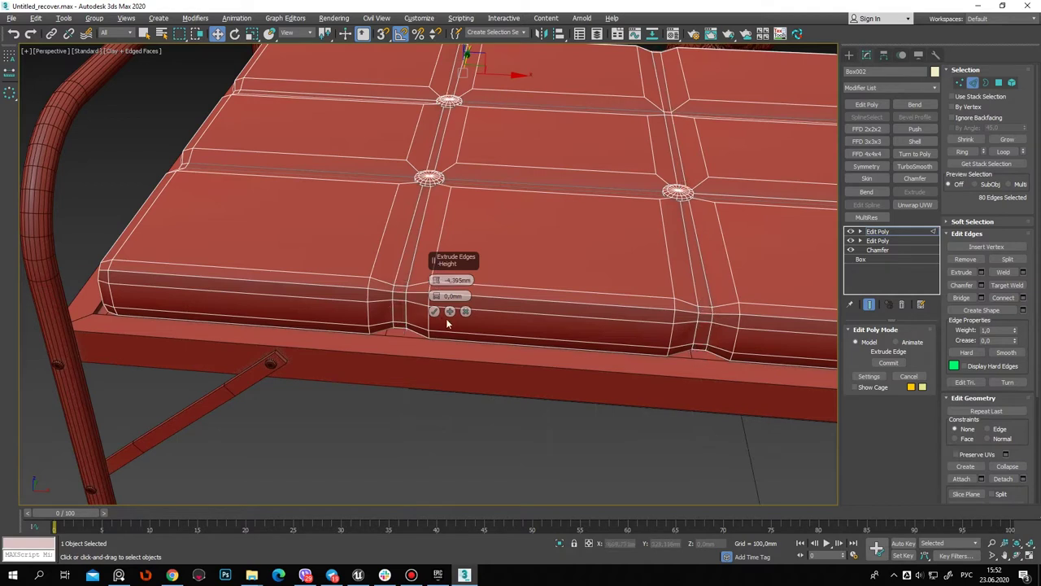
click(434, 311)
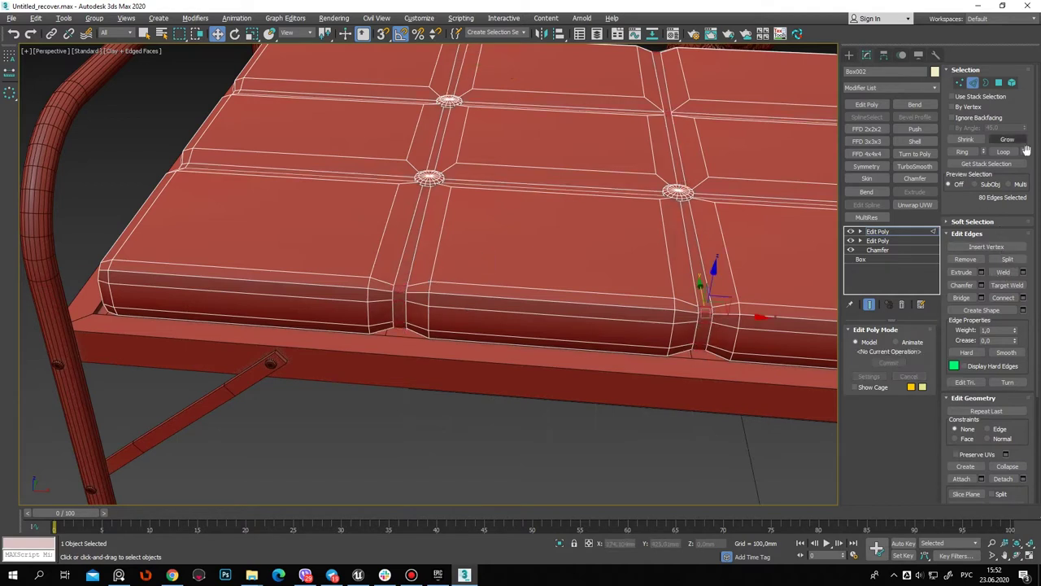
click(1024, 298)
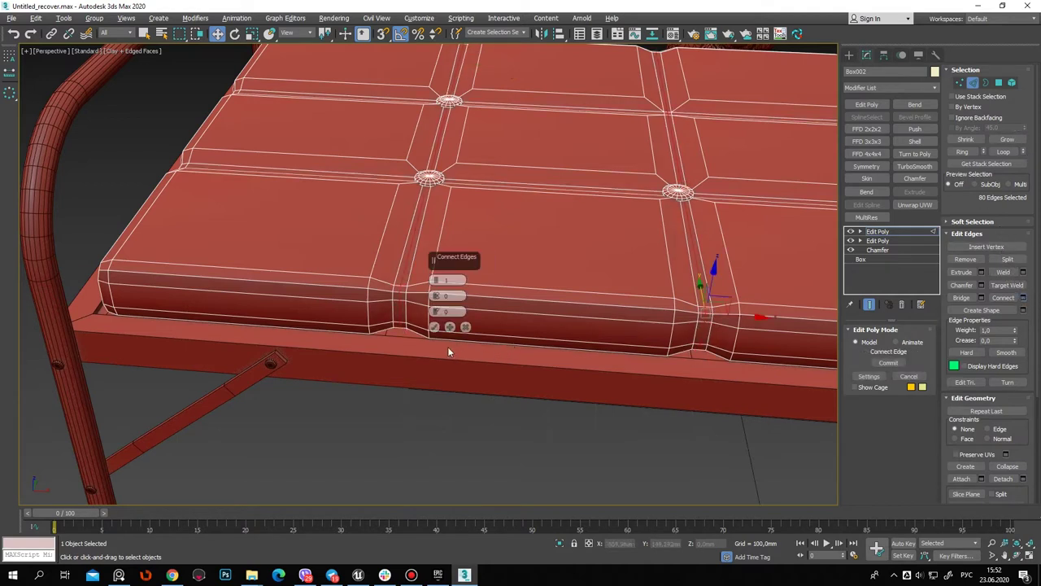
click(434, 326)
Extrude the connected edges again with 3.296 mm width to double the side seams
click(981, 273)
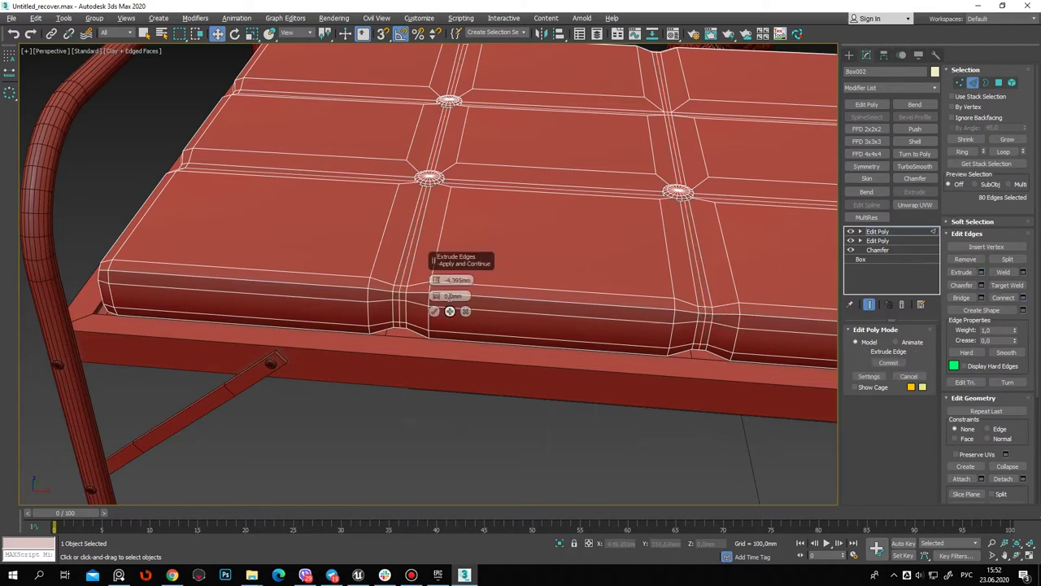
mouse_move(437, 273)
mouse_down()
mouse_move(436, 289)
mouse_move(436, 278)
mouse_up()
right_click(436, 280)
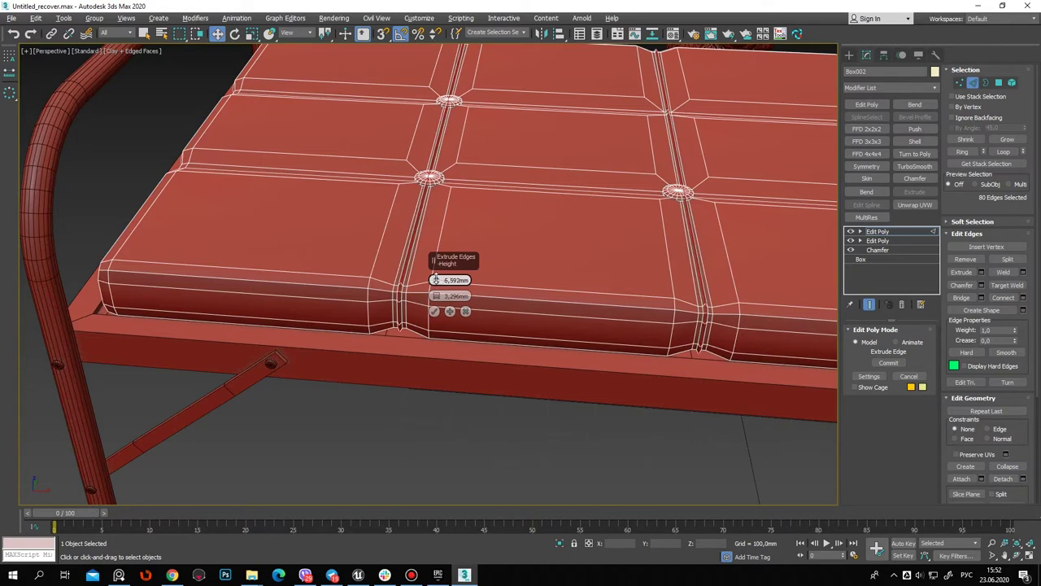
click(434, 311)
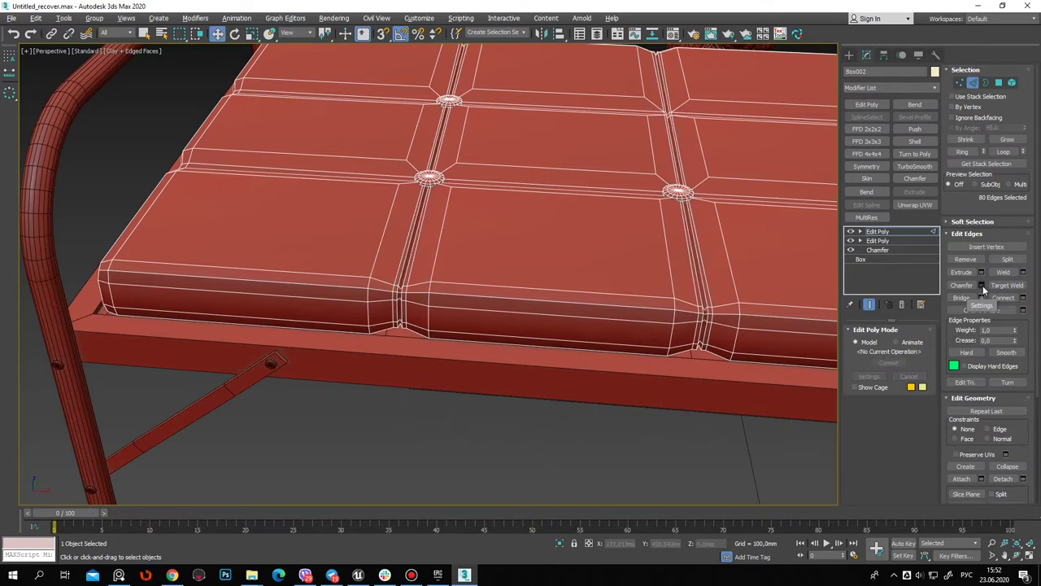
Add TurboSmooth to the whole mattress, comparing it against the unsmoothed mesh before reapplying
key(2)
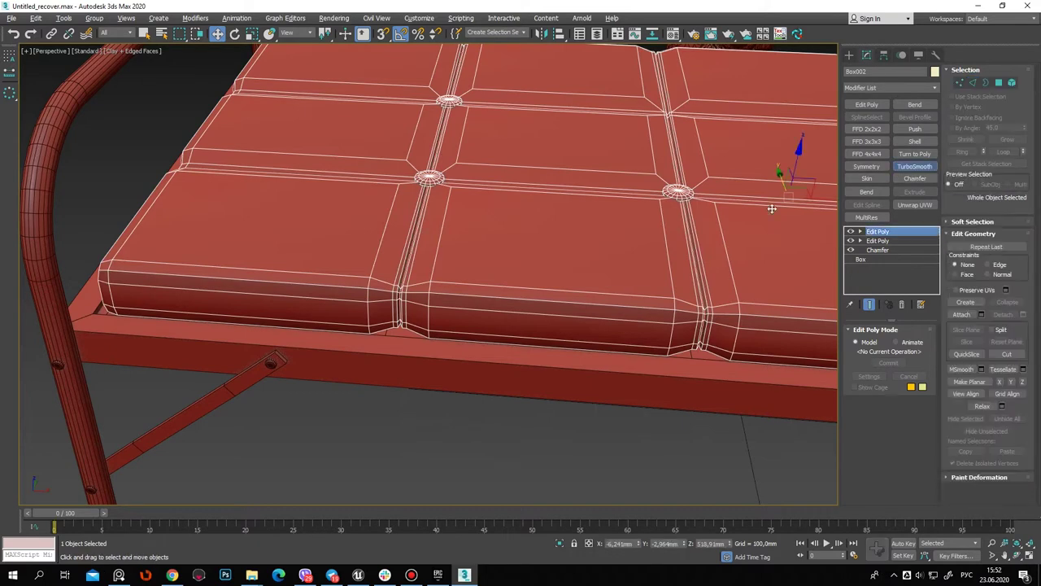
click(914, 166)
key(F4)
scroll(430, 328, down, 2)
alt+middle_drag(430, 328, 441, 344)
scroll(400, 283, up, 3)
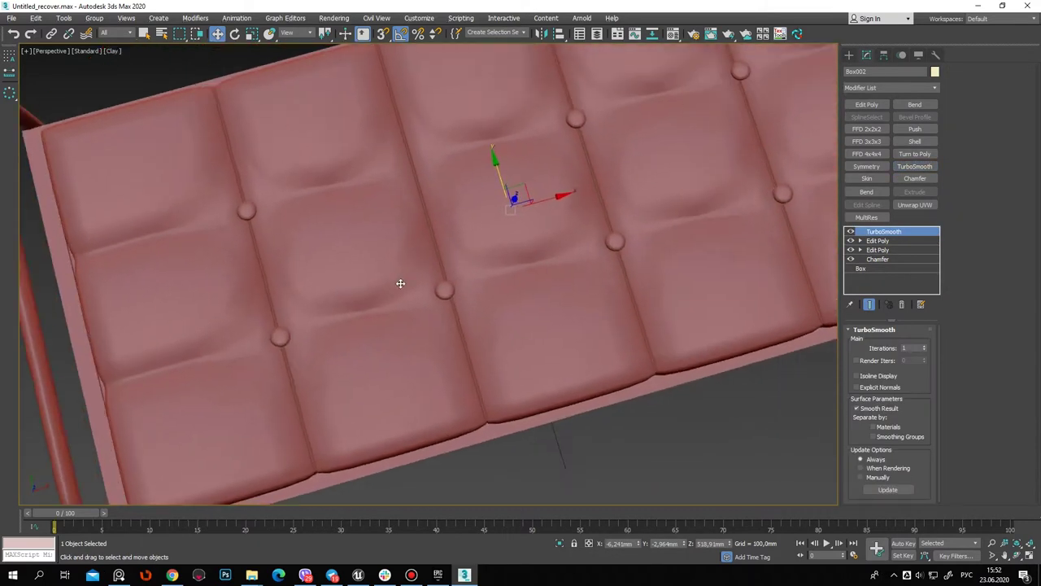
scroll(400, 283, down, 4)
mouse_move(478, 230)
alt+middle_down()
mouse_move(421, 226)
mouse_move(408, 241)
mouse_move(462, 261)
mouse_move(399, 307)
alt+middle_up()
scroll(402, 315, up, 3)
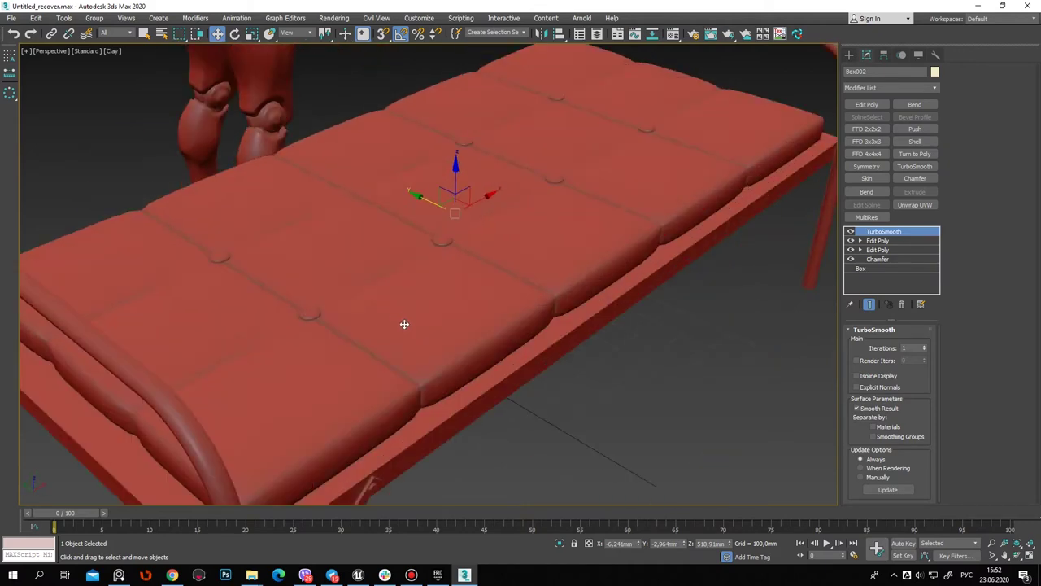
scroll(404, 323, up, 2)
key(ctrl+z)
key(F4)
click(921, 168)
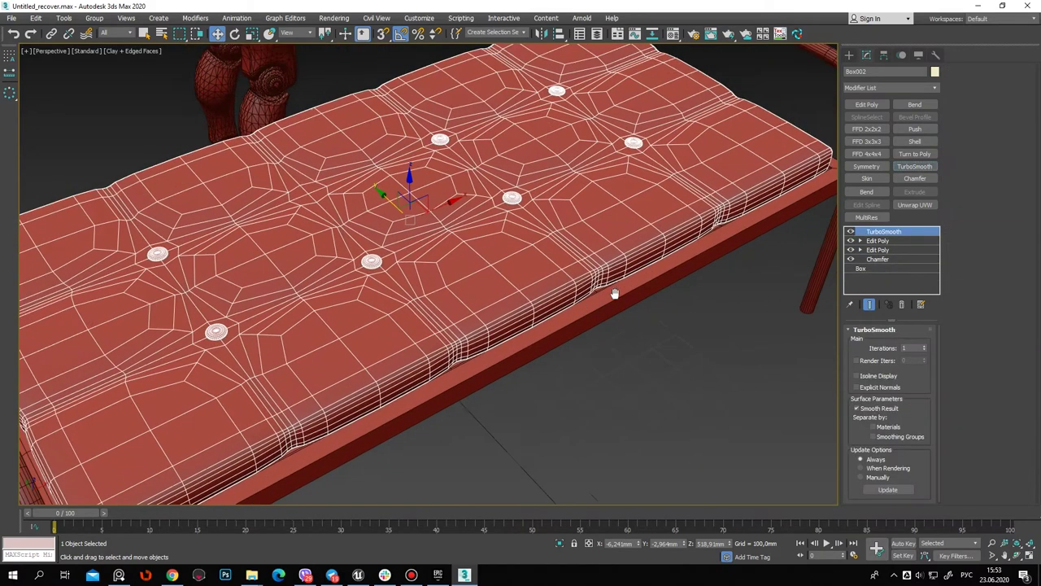
Try an FFD 4x4x4 by raising control points, then delete it and set TurboSmooth Iterations to 2
click(866, 154)
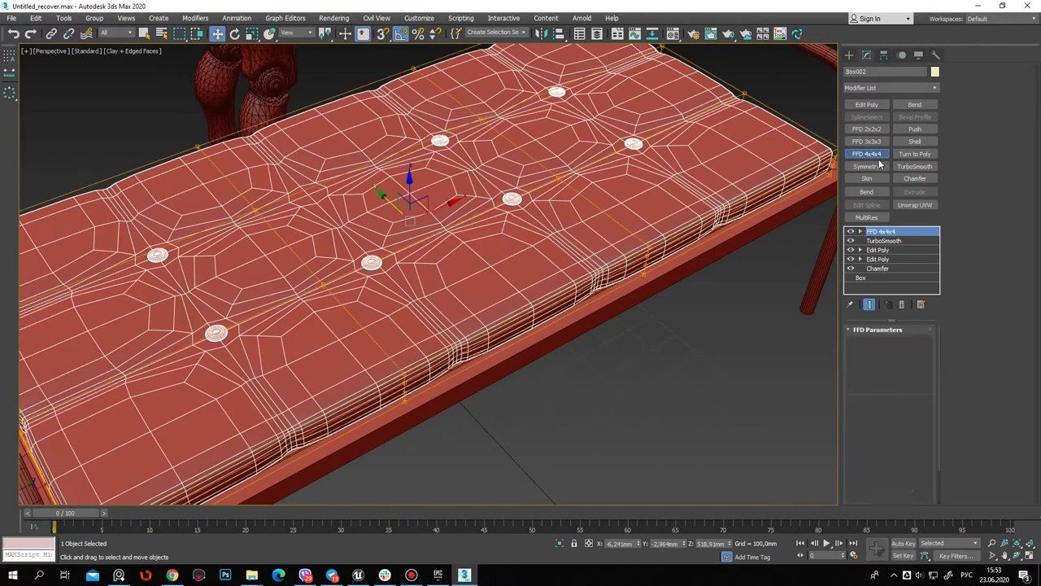
click(859, 231)
click(890, 241)
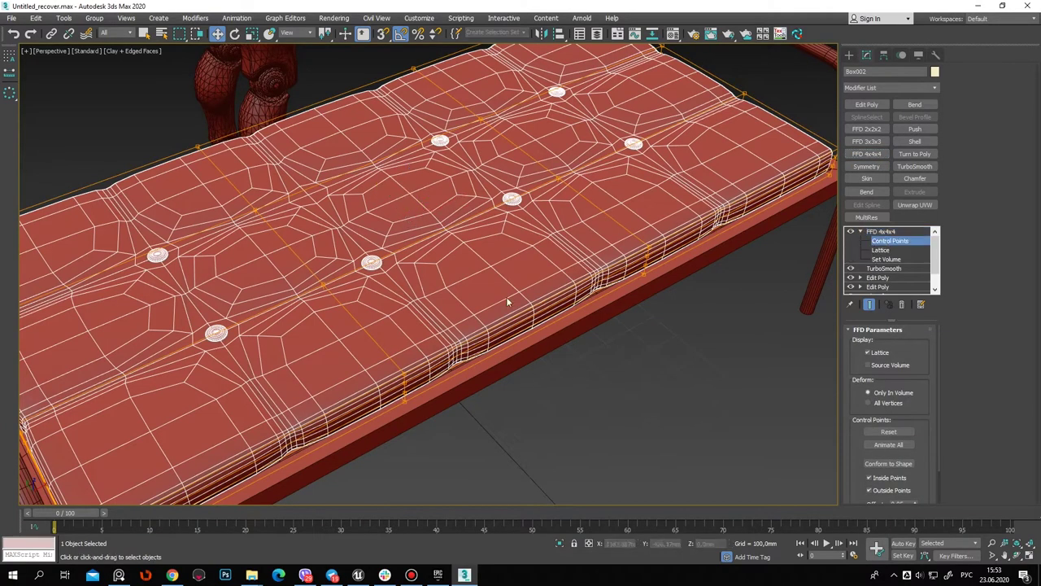
alt+middle_drag(625, 408, 655, 192)
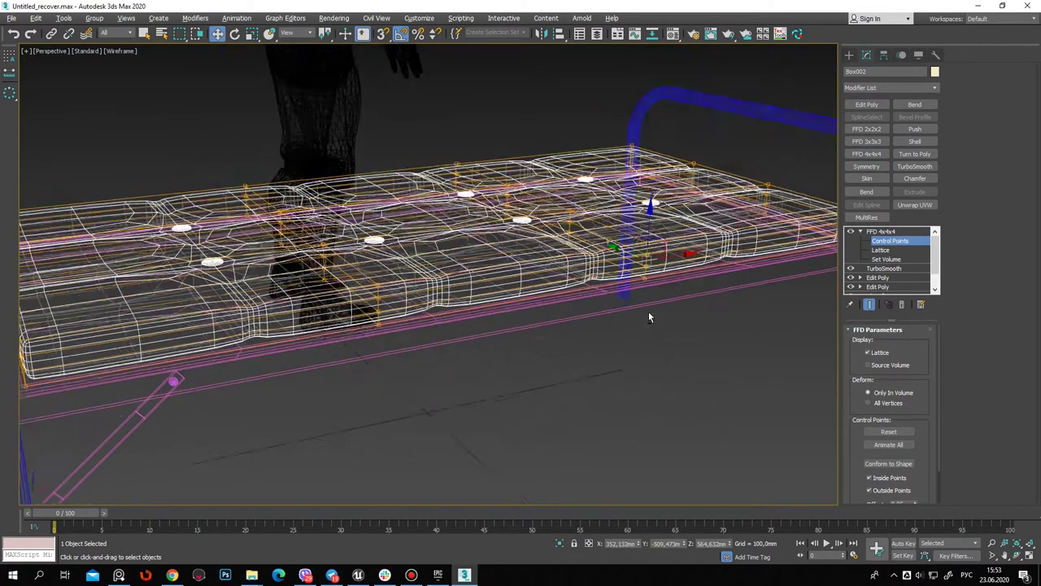
drag(655, 192, 656, 168)
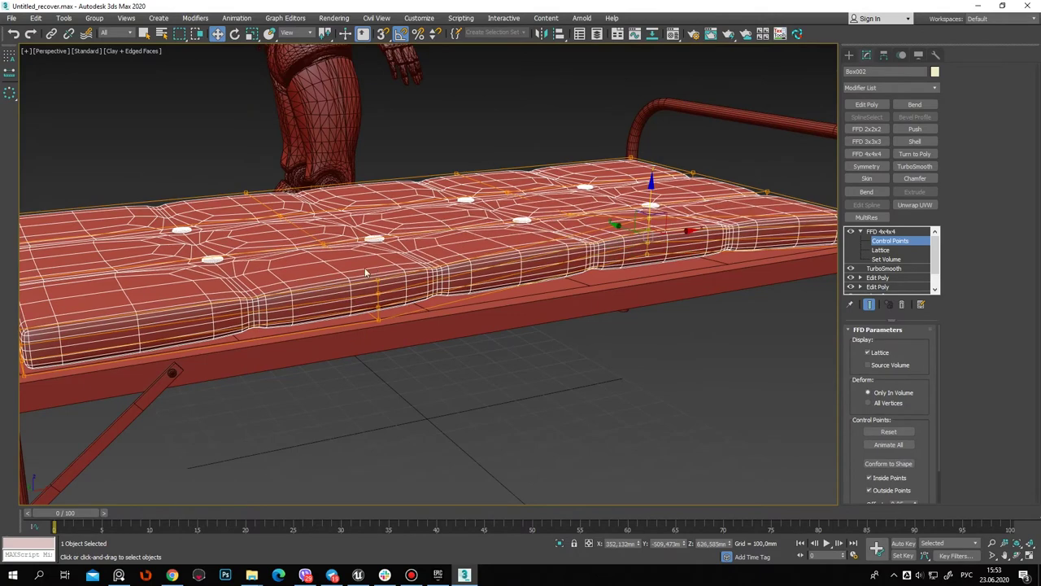
mouse_move(377, 257)
alt+middle_down()
mouse_move(577, 311)
mouse_move(474, 241)
alt+middle_up()
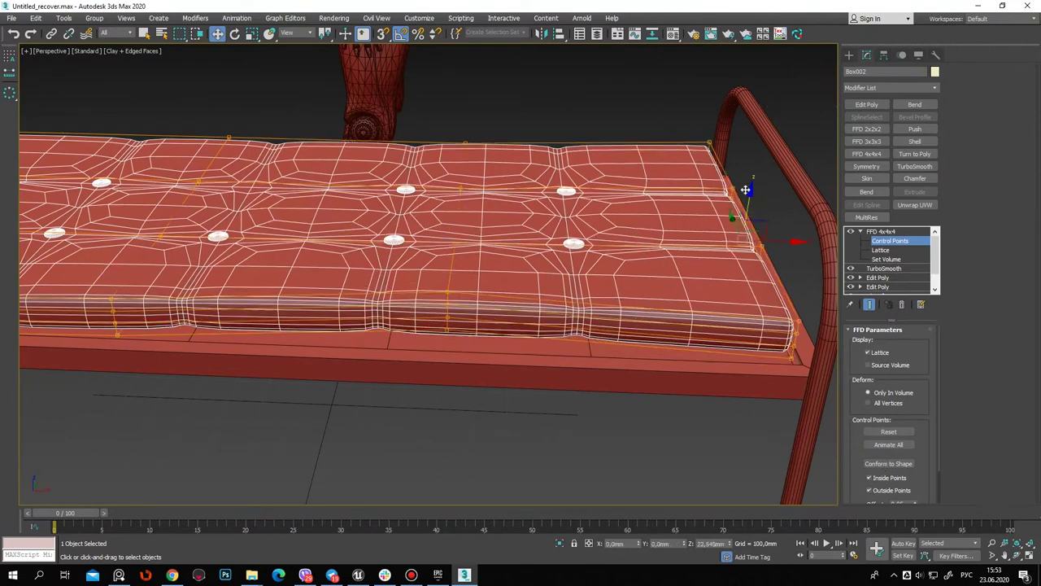
mouse_move(752, 216)
alt+middle_down()
mouse_move(562, 362)
mouse_move(619, 342)
alt+middle_up()
scroll(561, 362, down, 5)
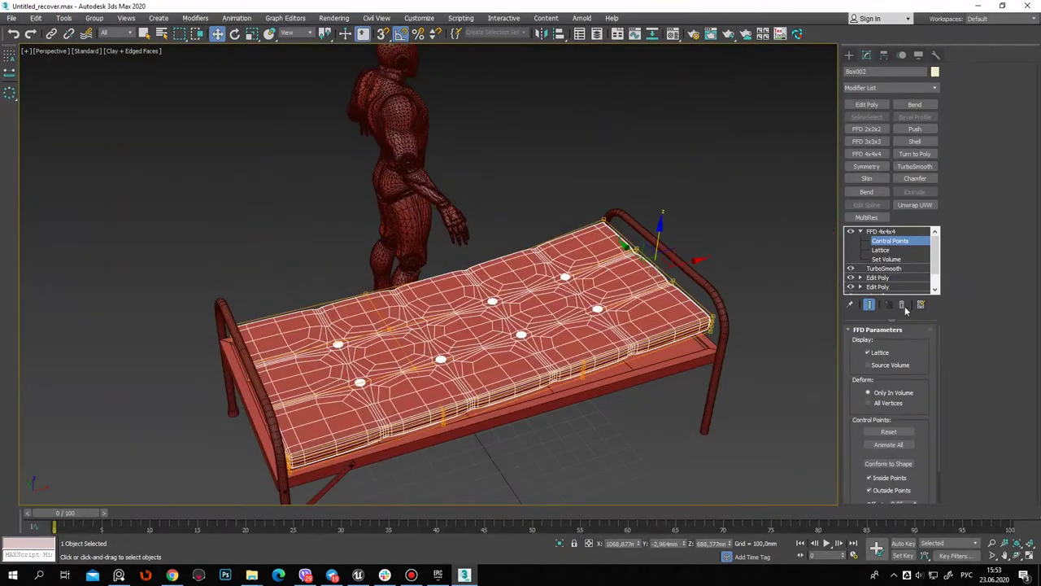
click(901, 303)
click(925, 346)
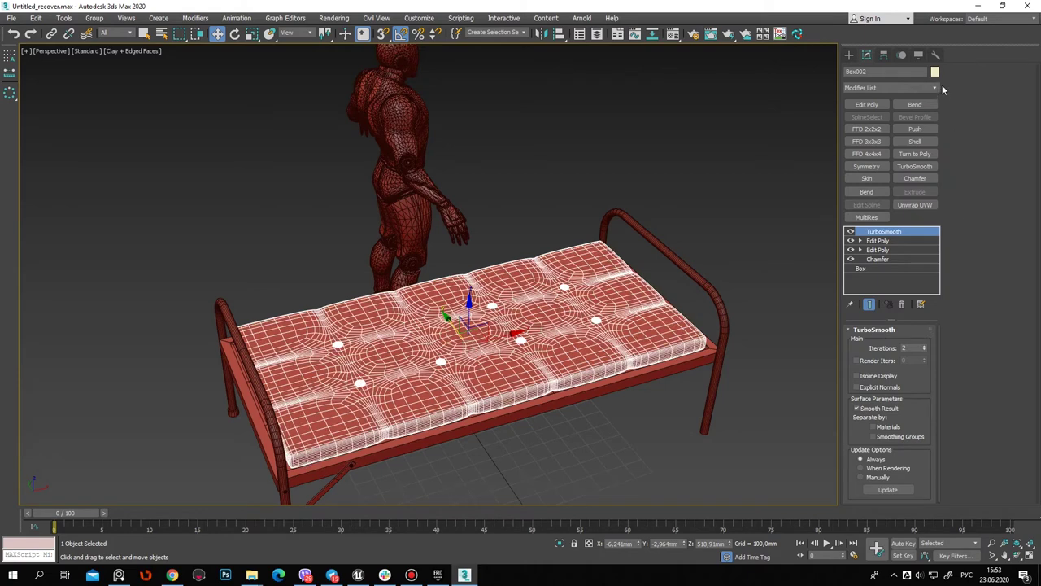
Add a Bend on the X axis with Limit Effect, testing small angles and upper/lower limits
click(915, 105)
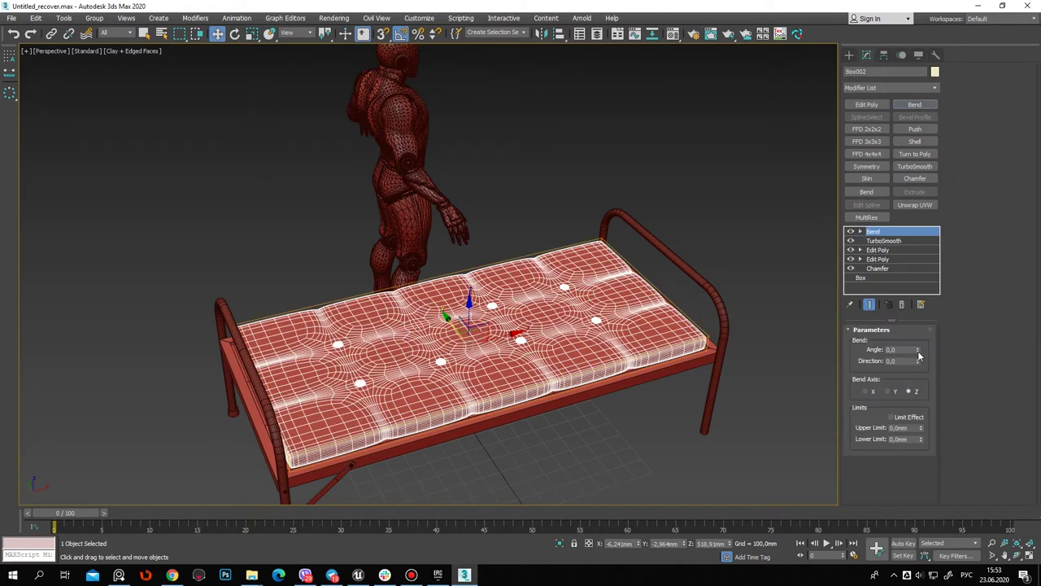
drag(918, 349, 917, 335)
click(870, 391)
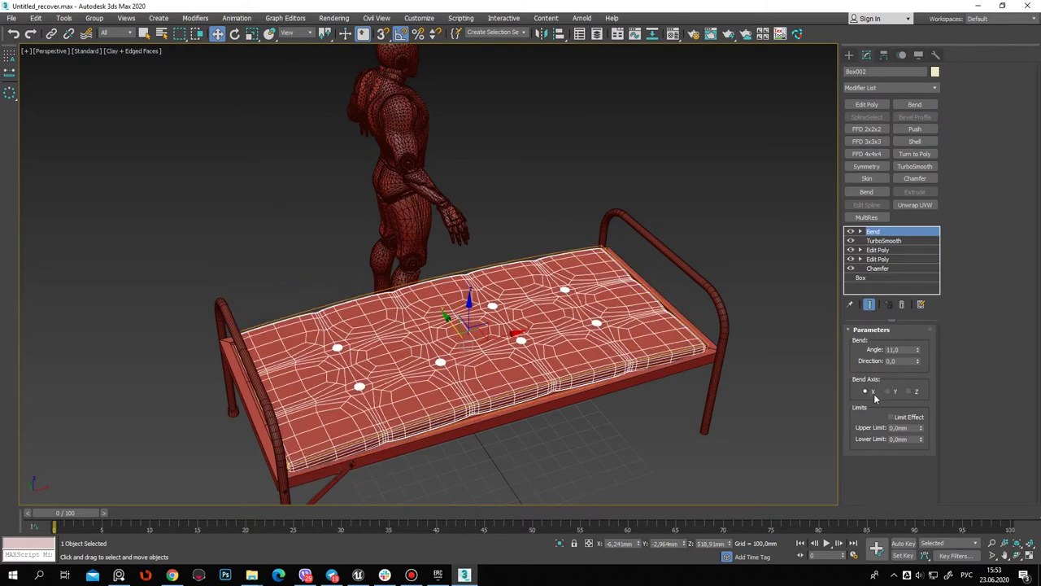
drag(920, 353, 898, 390)
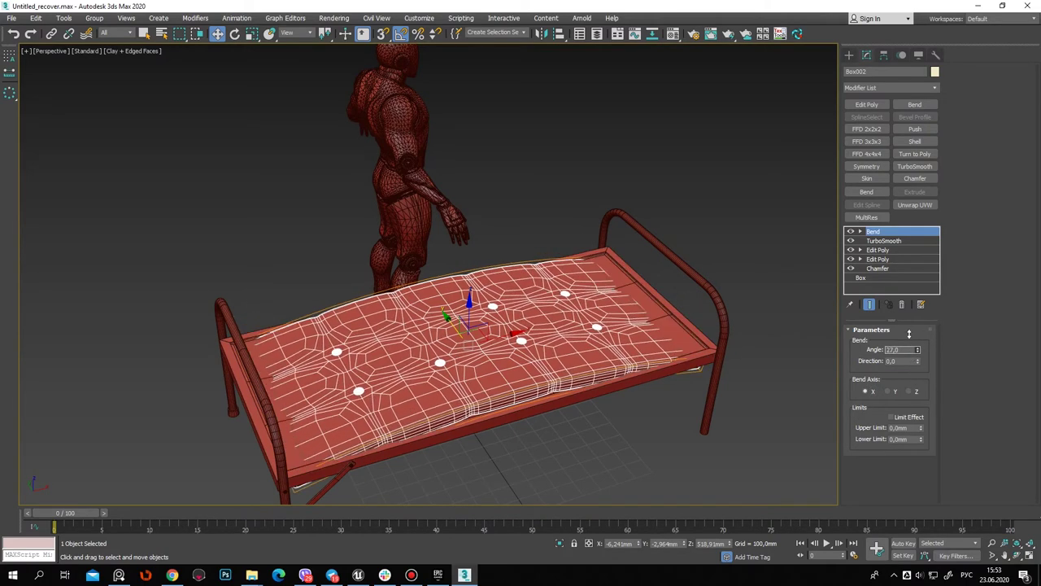
click(890, 416)
drag(920, 427, 913, 380)
drag(902, 446, 920, 458)
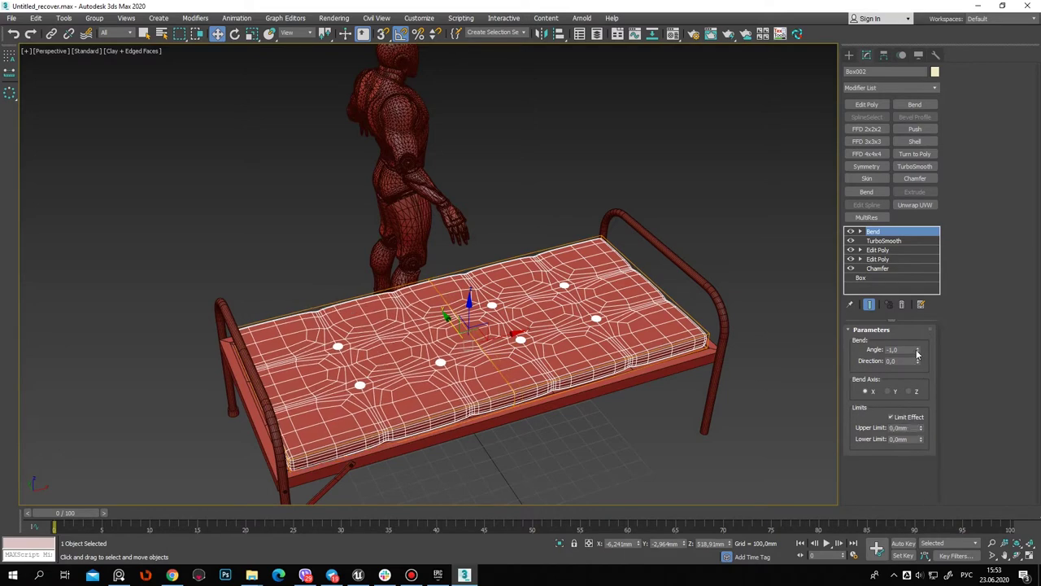
drag(917, 353, 917, 349)
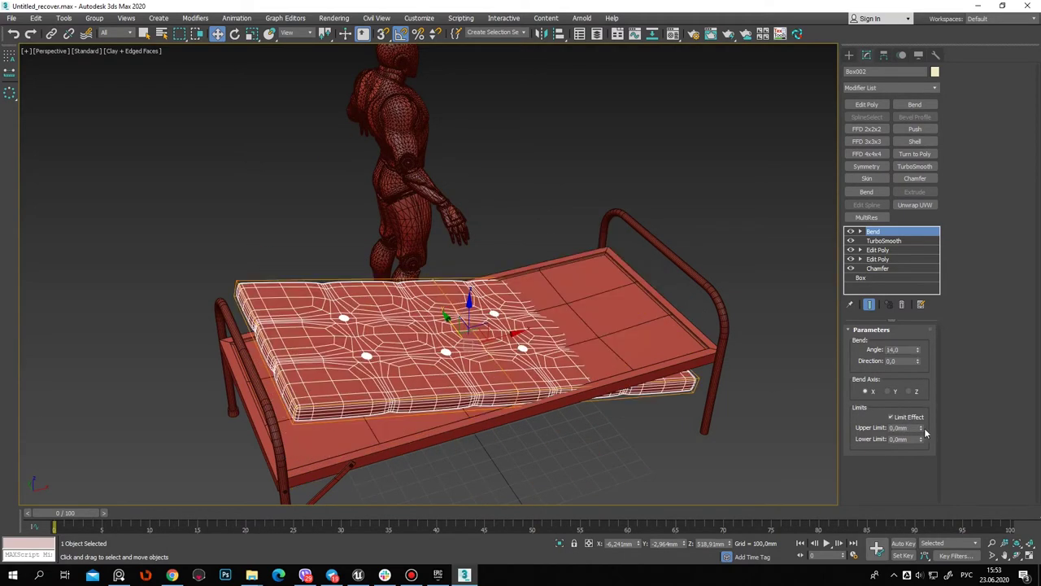
drag(921, 428, 919, 383)
mouse_move(920, 431)
mouse_down()
mouse_move(915, 399)
mouse_move(913, 408)
mouse_up()
drag(918, 355, 926, 396)
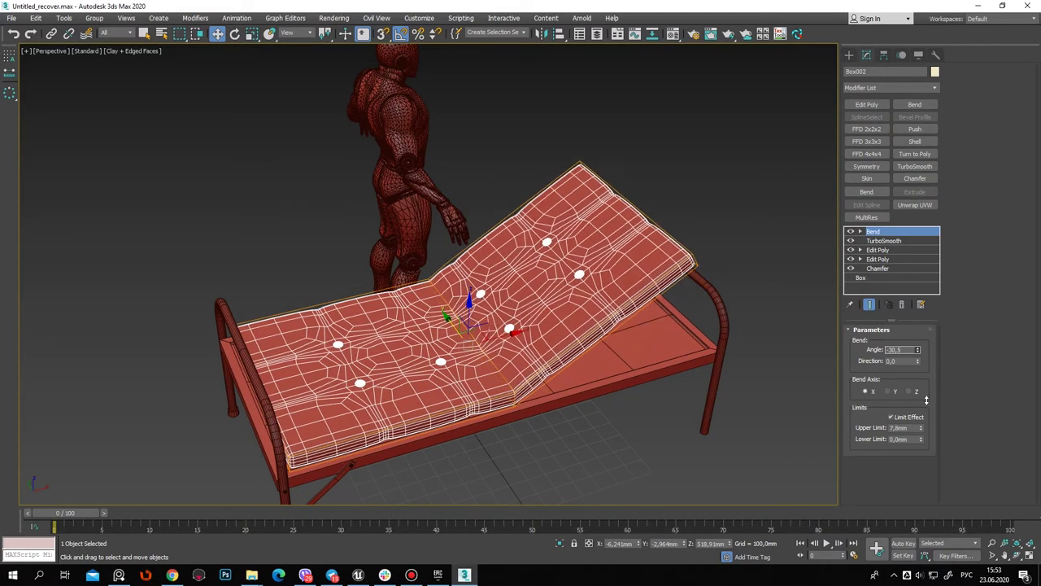
Rotate the Bend gizmo, extend the upper limit to about 619.7mm, and curl the end to -220 degrees
click(861, 232)
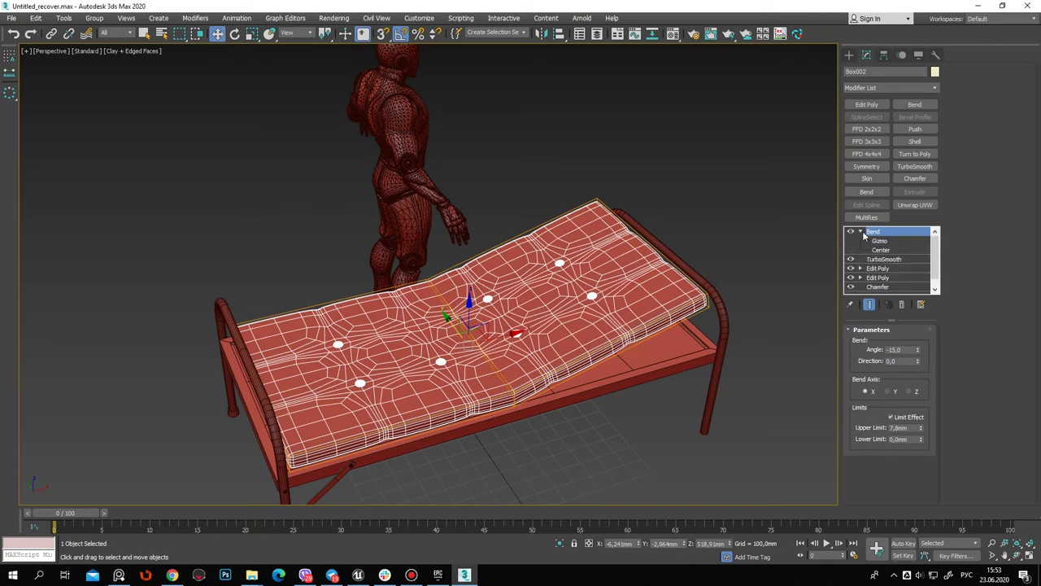
click(879, 241)
click(235, 34)
drag(476, 358, 458, 373)
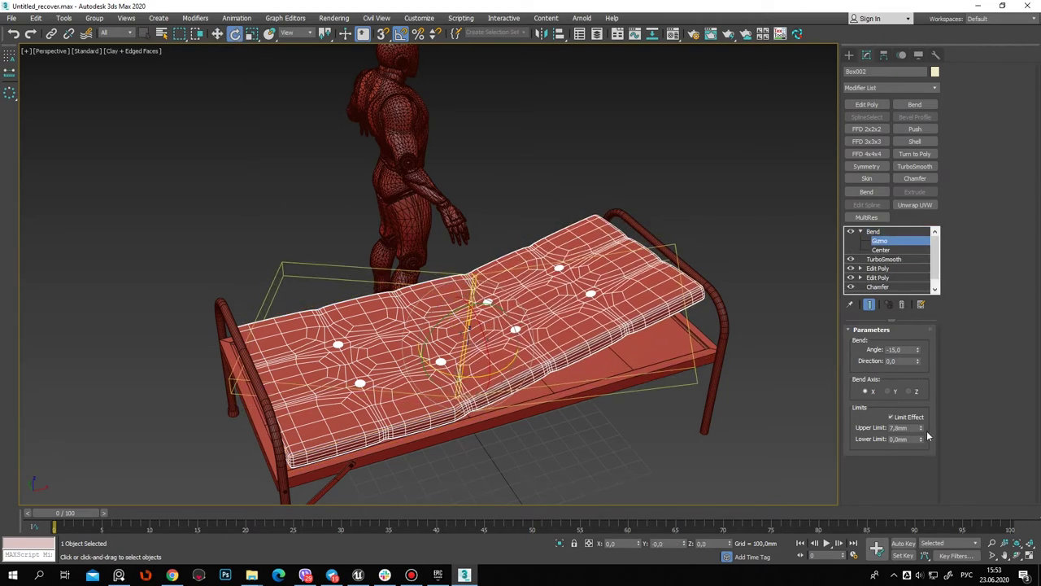
mouse_move(917, 393)
mouse_down()
mouse_move(956, 376)
mouse_move(925, 576)
mouse_up()
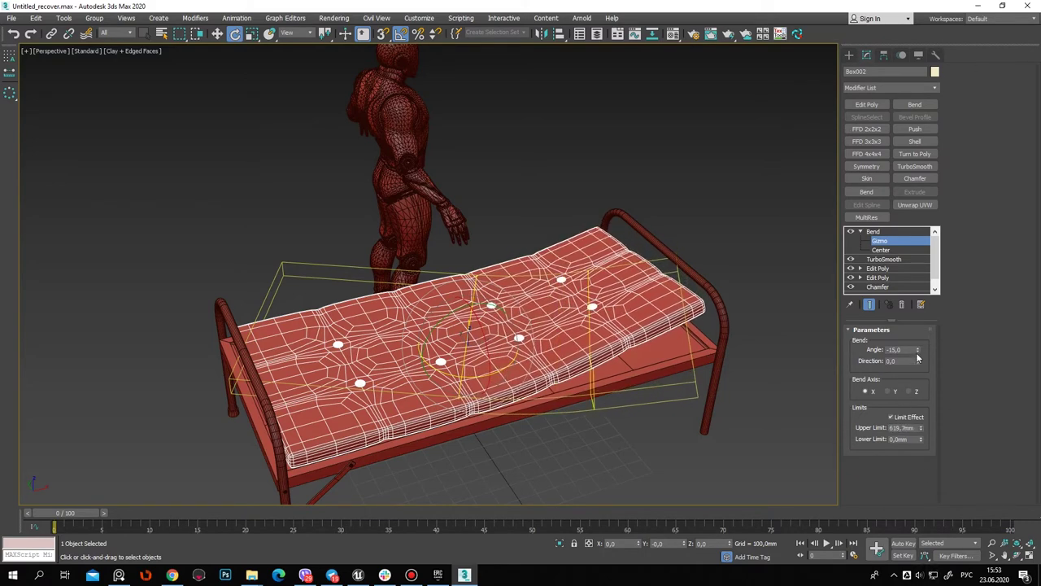
drag(917, 350, 915, 513)
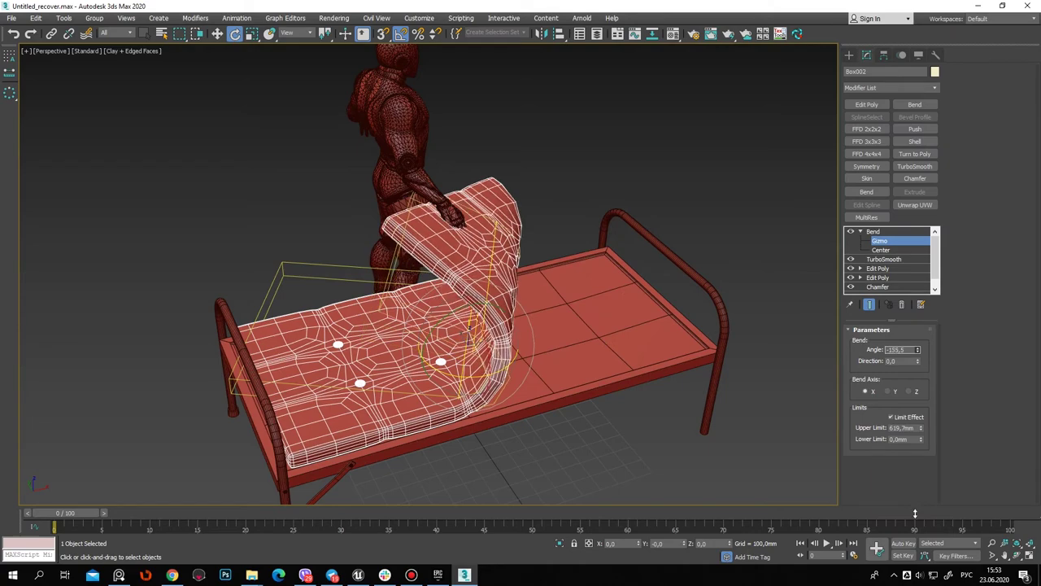
drag(915, 514, 923, 6)
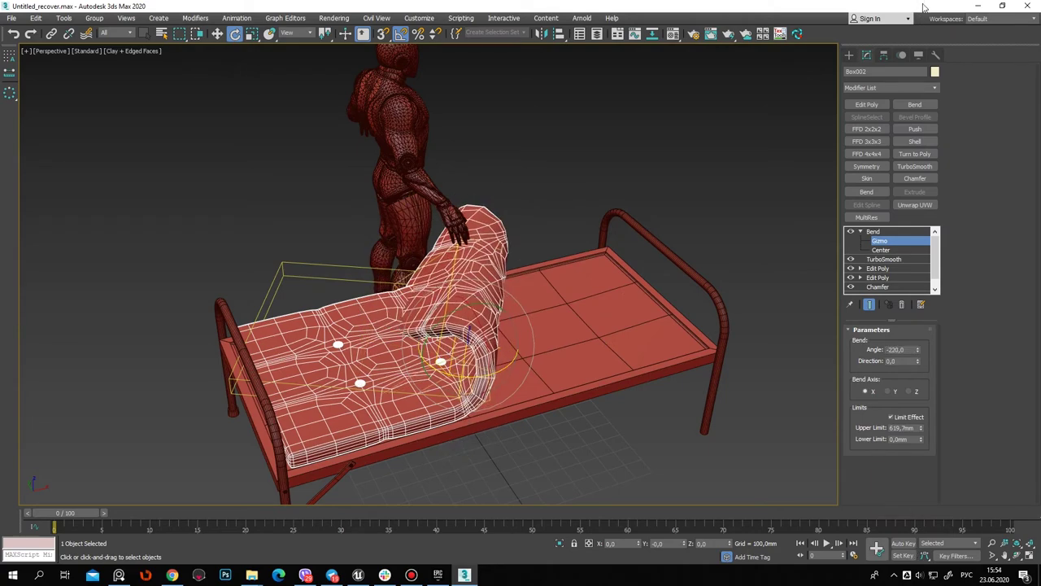
Relax the fold to about -199 degrees, then hide wireframe and deselect the mattress
mouse_move(538, 217)
alt+middle_down()
mouse_move(732, 348)
mouse_move(520, 268)
alt+middle_up()
scroll(521, 269, up, 5)
drag(917, 355, 925, 336)
scroll(521, 268, down, 5)
alt+middle_drag(521, 268, 653, 324)
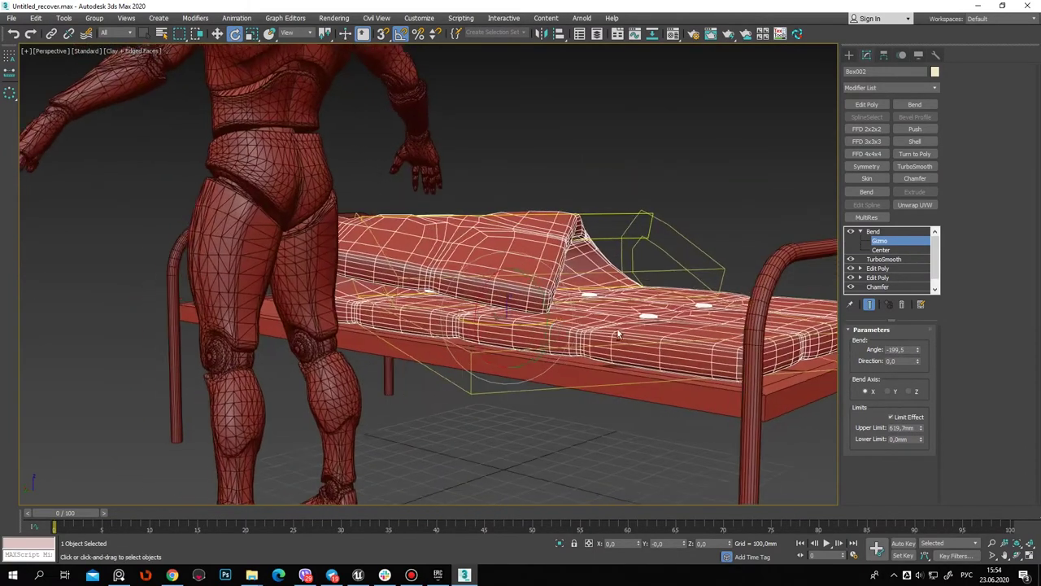
scroll(653, 324, up, 3)
drag(919, 353, 913, 348)
click(217, 34)
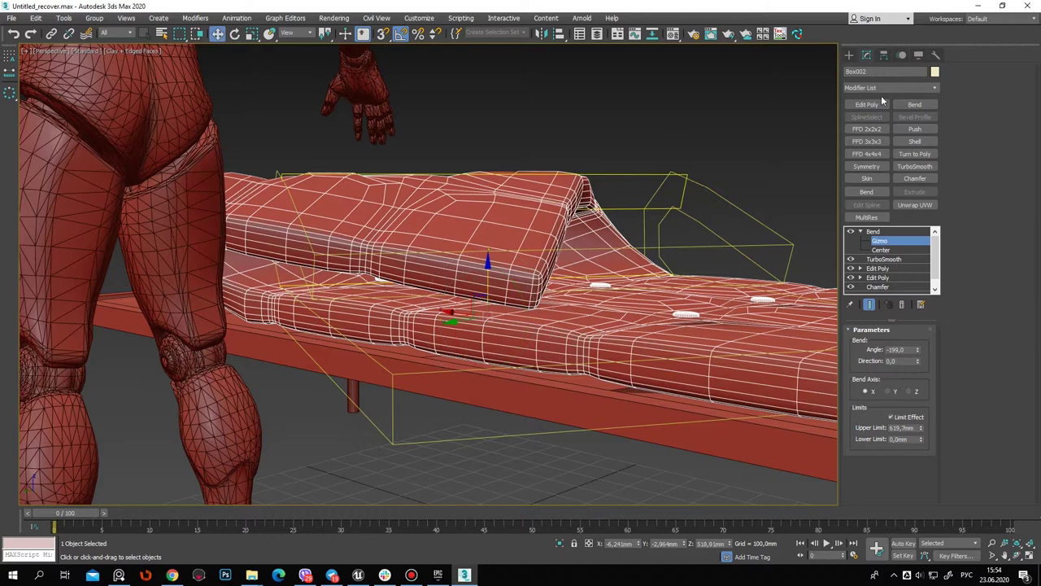
key(F4)
click(849, 54)
mouse_move(569, 244)
alt+middle_down()
mouse_move(498, 313)
mouse_move(380, 251)
mouse_move(464, 274)
alt+middle_up()
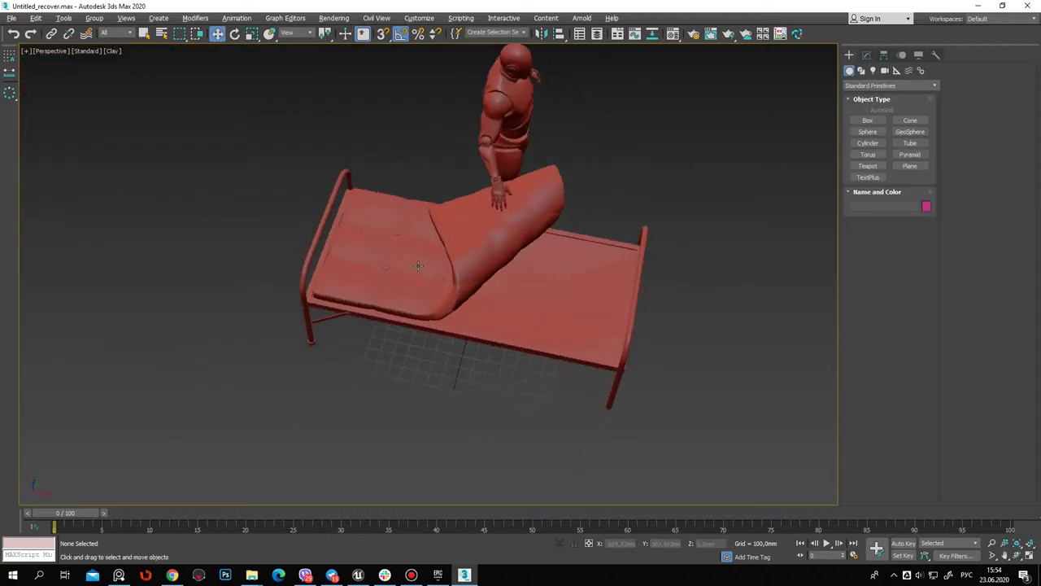
Move the folded cover off the bed to the right of the bed and figure
click(464, 274)
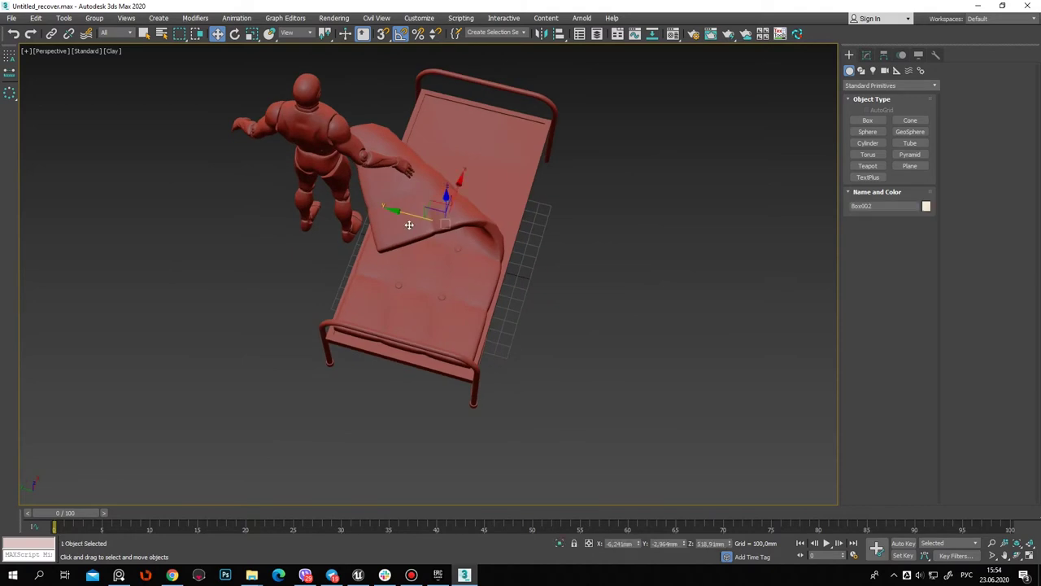
key(F4)
drag(403, 213, 584, 253)
alt+middle_drag(584, 254, 637, 256)
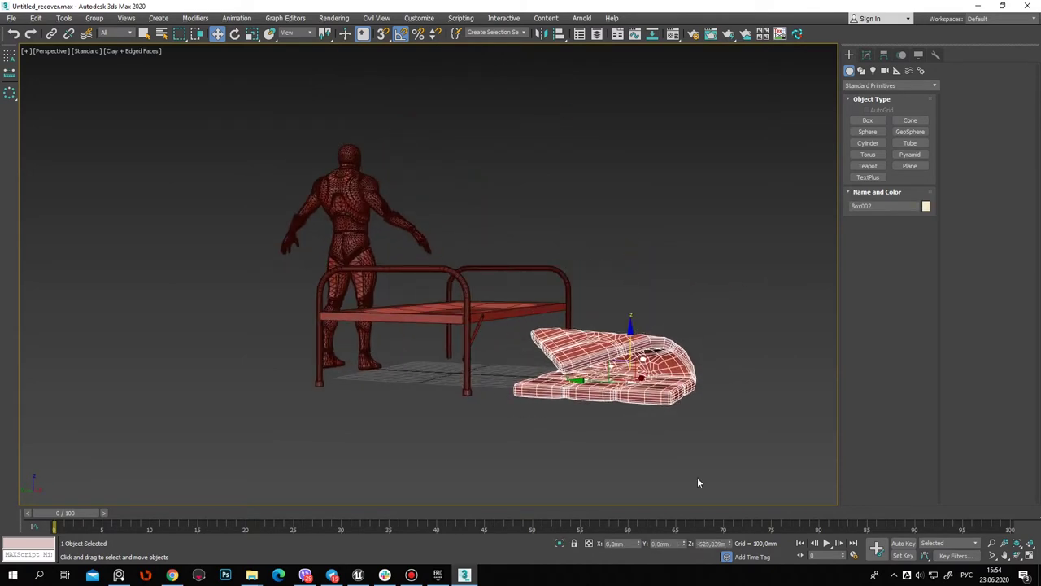
alt+middle_drag(698, 476, 544, 429)
key(F4)
click(632, 325)
alt+middle_drag(632, 325, 513, 277)
click(514, 277)
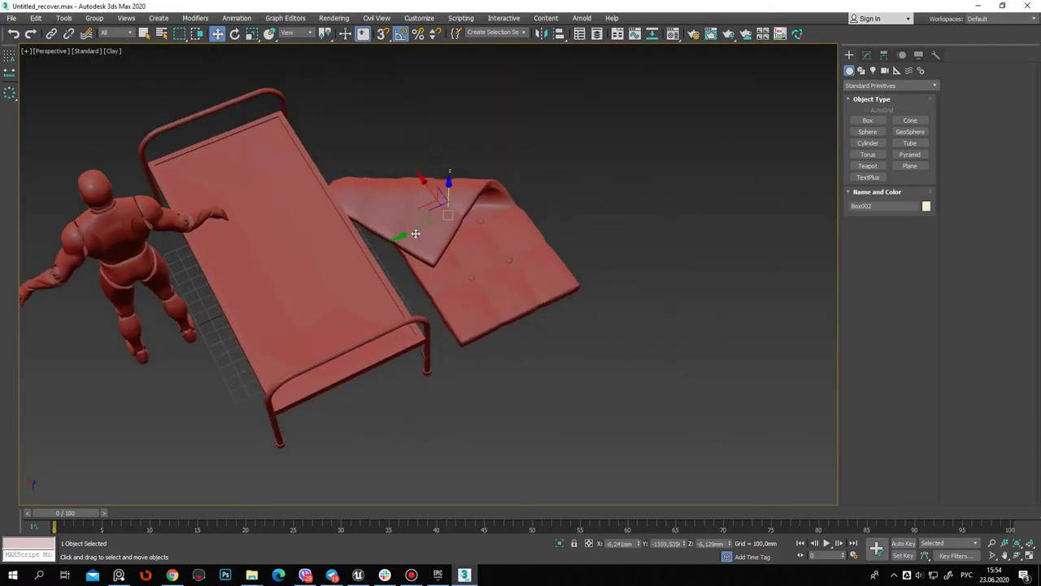
drag(416, 233, 488, 224)
Rotate the Bend gizmo to reshape the cloth fold and set the Bend Angle to about -202.5
click(867, 55)
key(q)
click(887, 241)
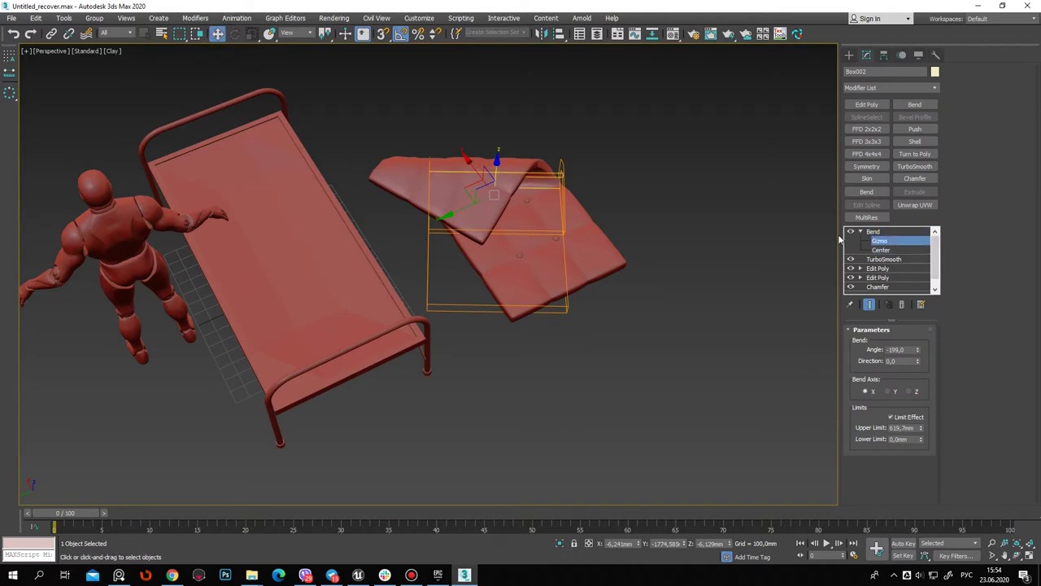
key(e)
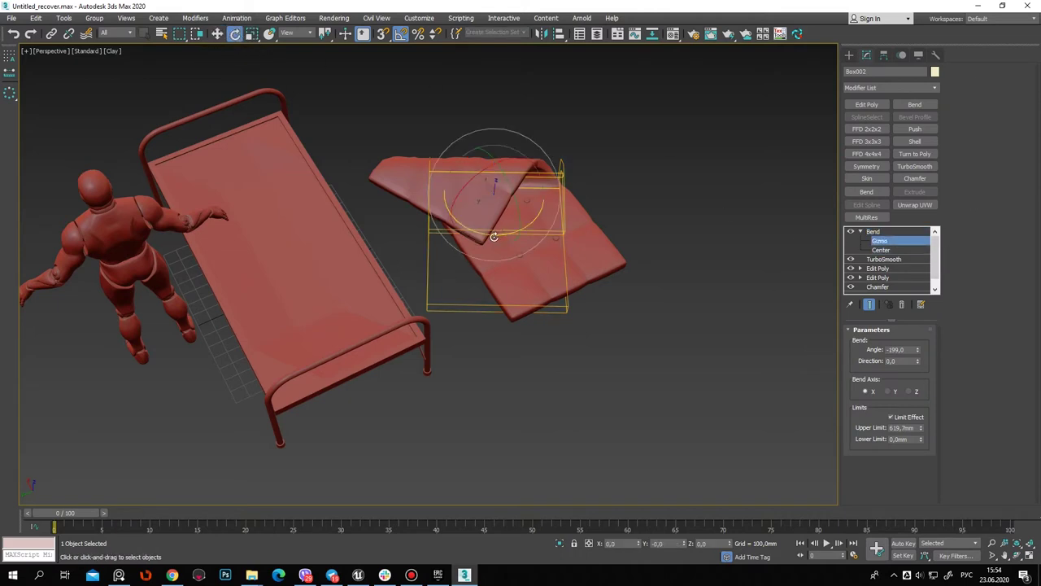
drag(494, 236, 491, 236)
mouse_move(492, 236)
alt+middle_down()
mouse_move(528, 228)
mouse_move(491, 232)
mouse_move(427, 200)
alt+middle_up()
scroll(427, 200, up, 6)
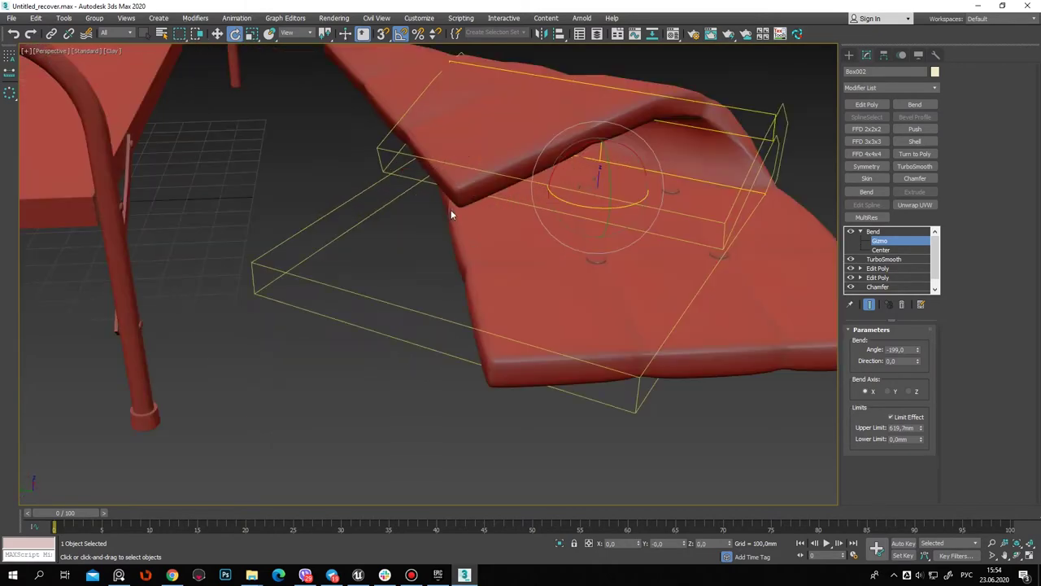
drag(575, 202, 573, 208)
mouse_move(573, 208)
alt+middle_down()
mouse_move(589, 234)
mouse_move(777, 311)
alt+middle_up()
drag(920, 350, 912, 349)
mouse_move(679, 248)
alt+middle_down()
mouse_move(602, 270)
mouse_move(521, 273)
mouse_move(585, 399)
alt+middle_up()
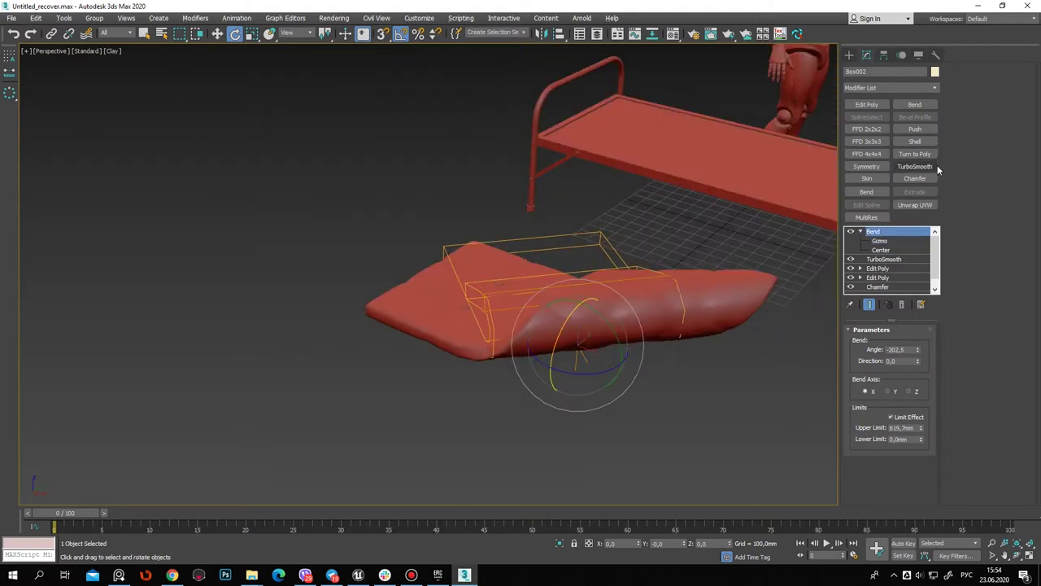
Stack TurboSmooth above the Bend and reselect the smoothed cloth
click(915, 166)
click(682, 379)
mouse_move(445, 285)
alt+middle_down()
mouse_move(539, 314)
mouse_move(441, 298)
mouse_move(522, 304)
mouse_move(532, 272)
mouse_move(528, 320)
mouse_move(539, 350)
mouse_move(536, 267)
mouse_move(697, 288)
mouse_move(586, 235)
mouse_move(490, 253)
mouse_move(488, 286)
mouse_move(541, 311)
alt+middle_up()
click(452, 313)
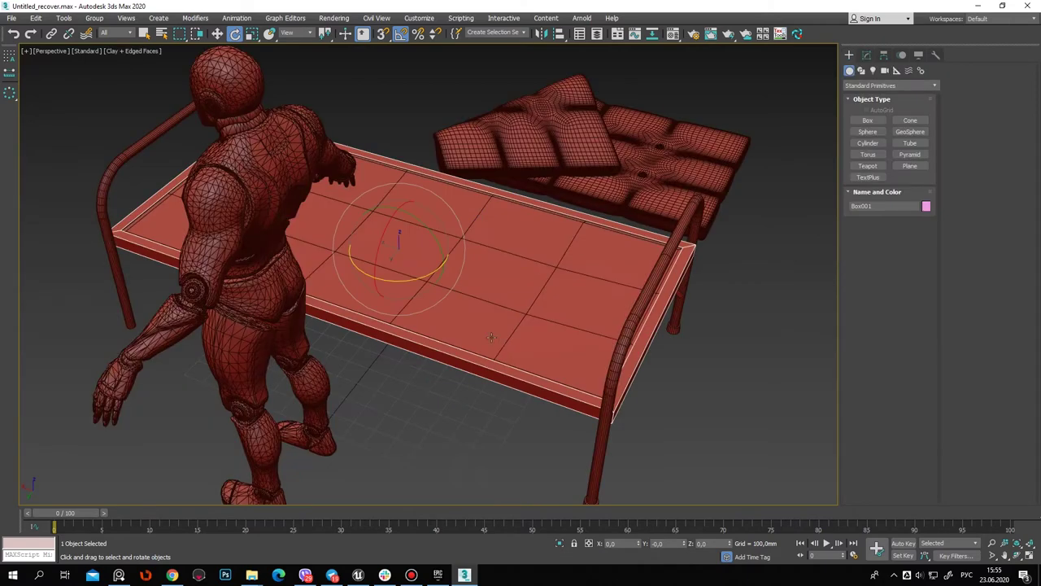
alt+middle_drag(491, 337, 391, 325)
Shift-move the selected mattress objects to clone them as an independent Copy
ctrl+click(285, 244)
click(218, 34)
mouse_move(272, 290)
alt+middle_down()
mouse_move(383, 244)
mouse_move(490, 253)
alt+middle_up()
shift+drag(489, 252, 731, 392)
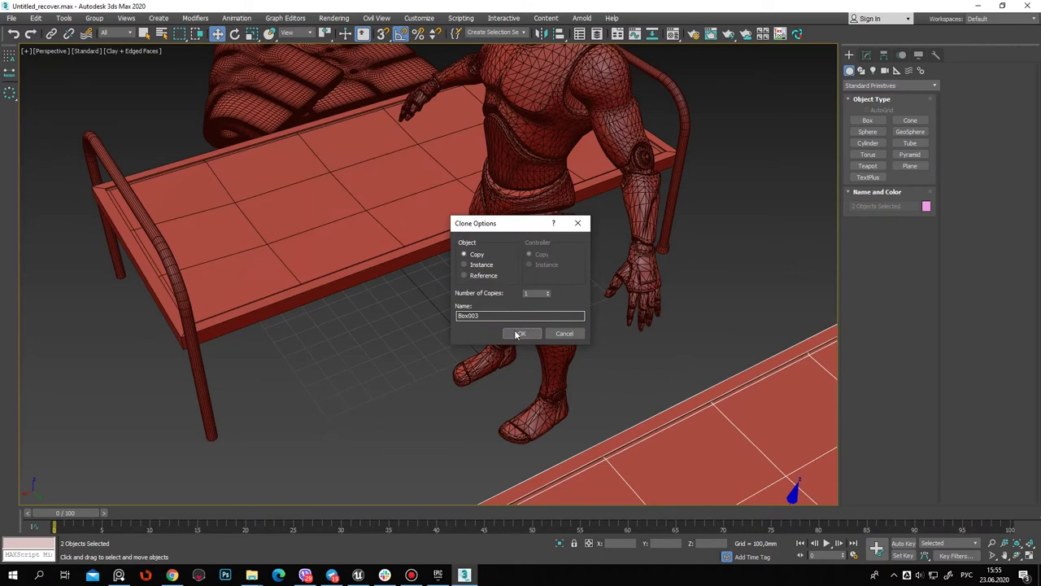
click(514, 329)
scroll(599, 250, down, 3)
mouse_move(600, 249)
alt+middle_down()
mouse_move(641, 177)
mouse_move(550, 293)
alt+middle_up()
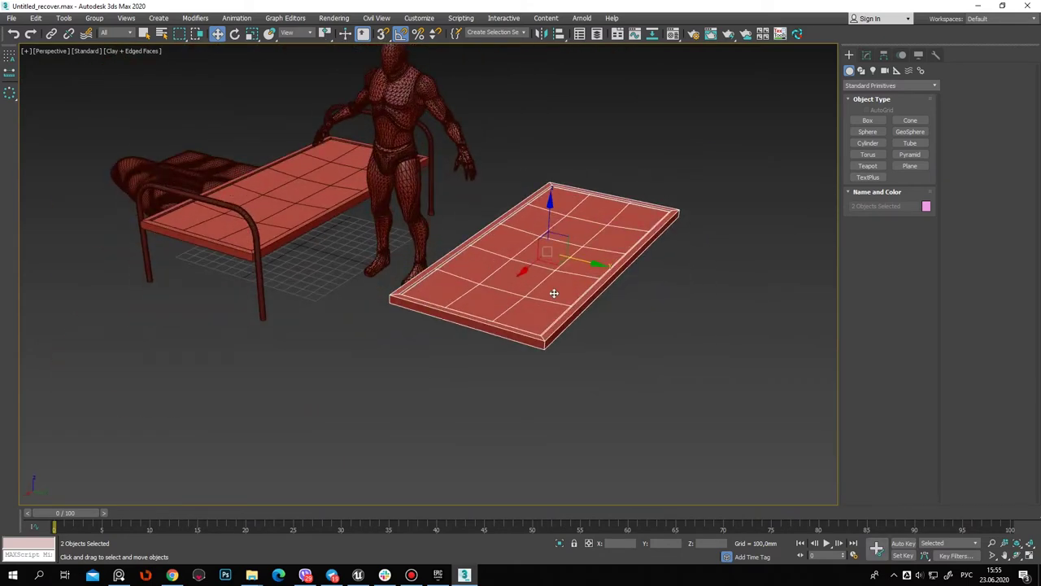
scroll(551, 293, up, 5)
Give the copy Object003 a Shell with Outer Amount 0 and a raised Inner Amount
click(679, 246)
click(867, 59)
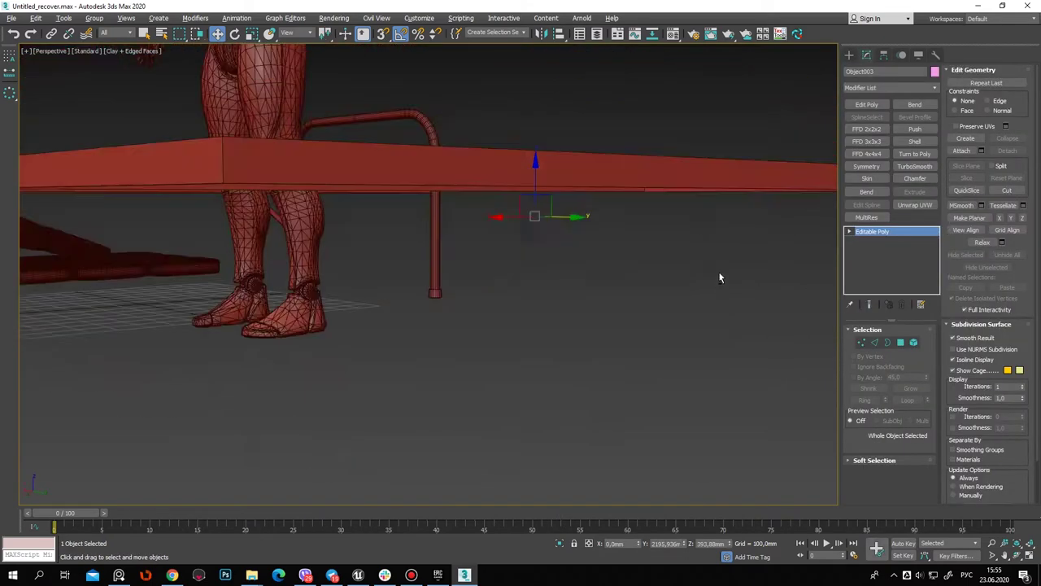
mouse_move(720, 279)
alt+middle_down()
mouse_move(702, 258)
mouse_move(899, 209)
alt+middle_up()
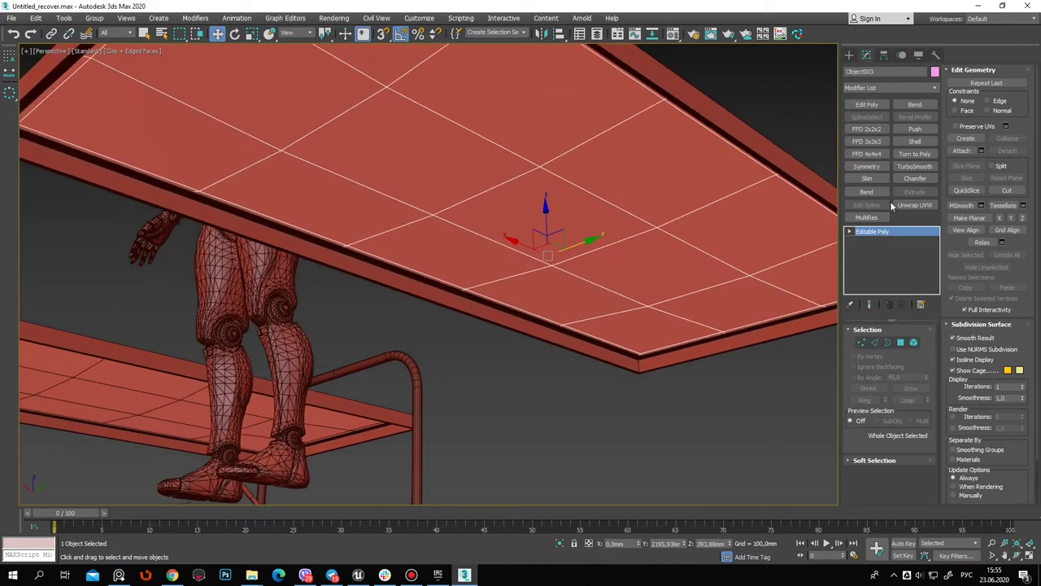
click(927, 143)
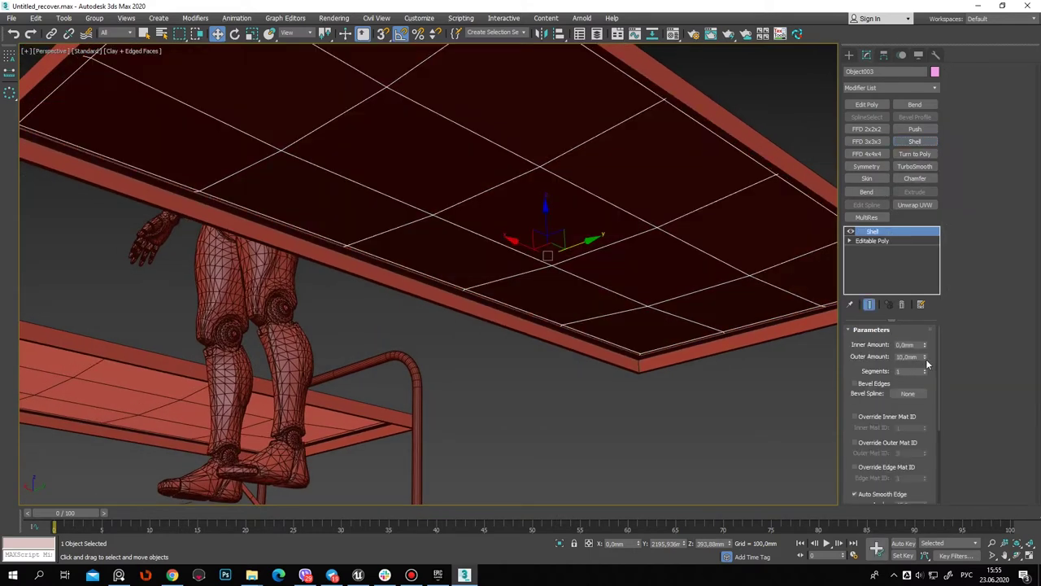
right_click(925, 357)
drag(925, 344, 925, 325)
mouse_move(614, 216)
alt+middle_down()
mouse_move(602, 297)
mouse_move(617, 306)
alt+middle_up()
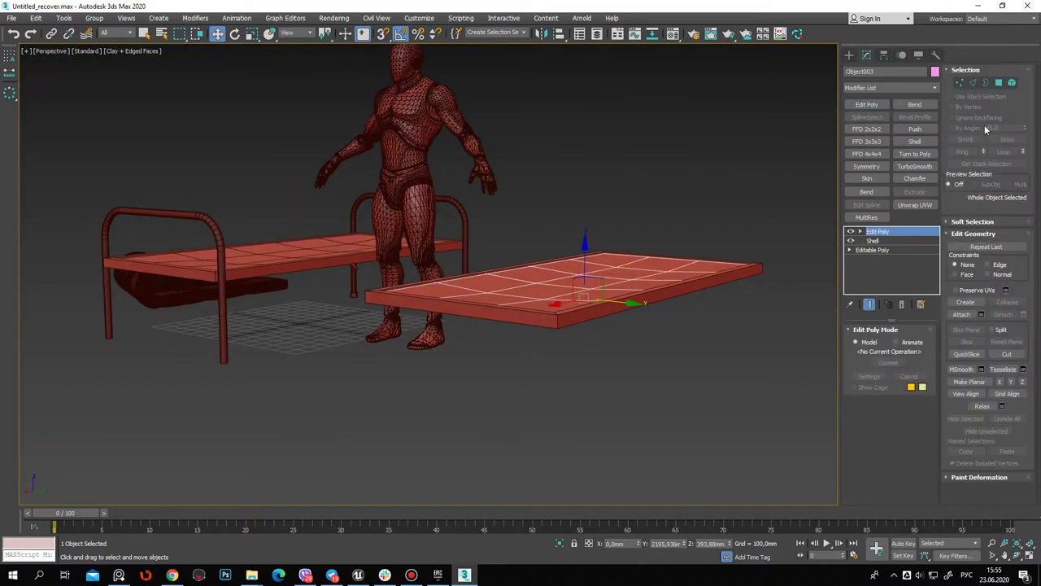
alt+middle_drag(709, 281, 682, 318)
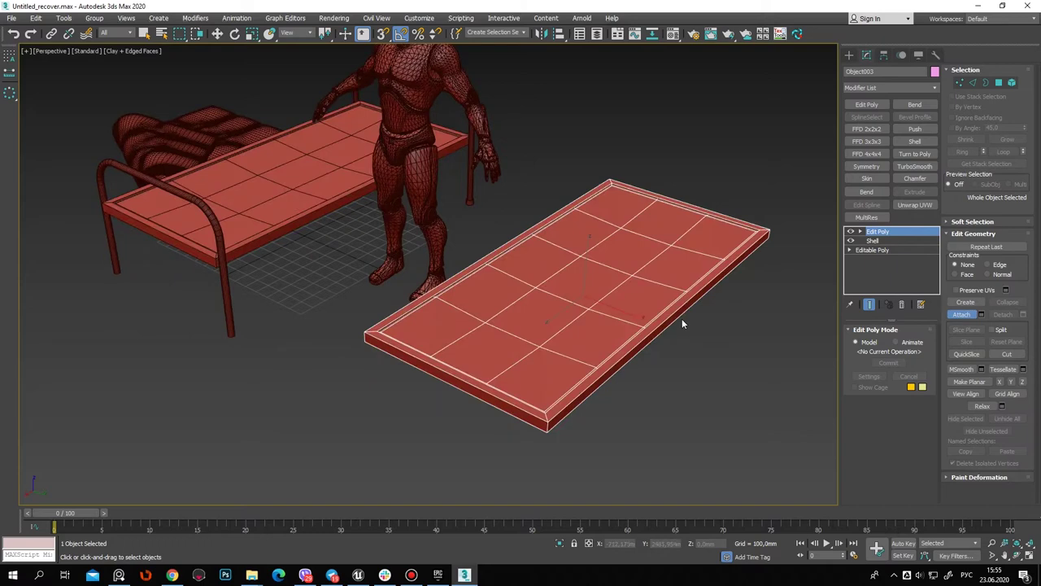
scroll(682, 318, up, 5)
scroll(808, 333, down, 4)
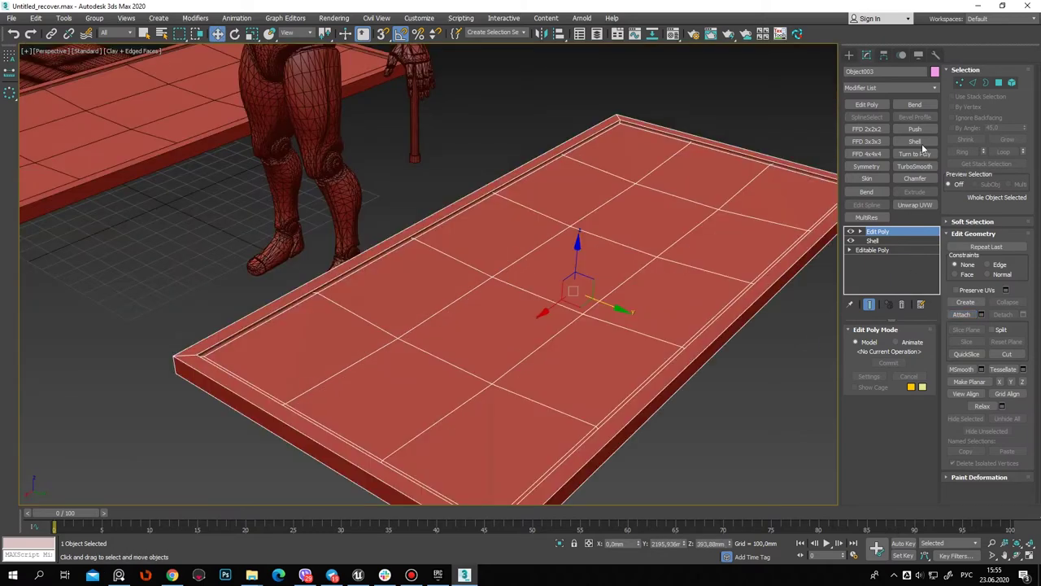
Add Tessellate to the slab using Polygons with tension 0
click(936, 88)
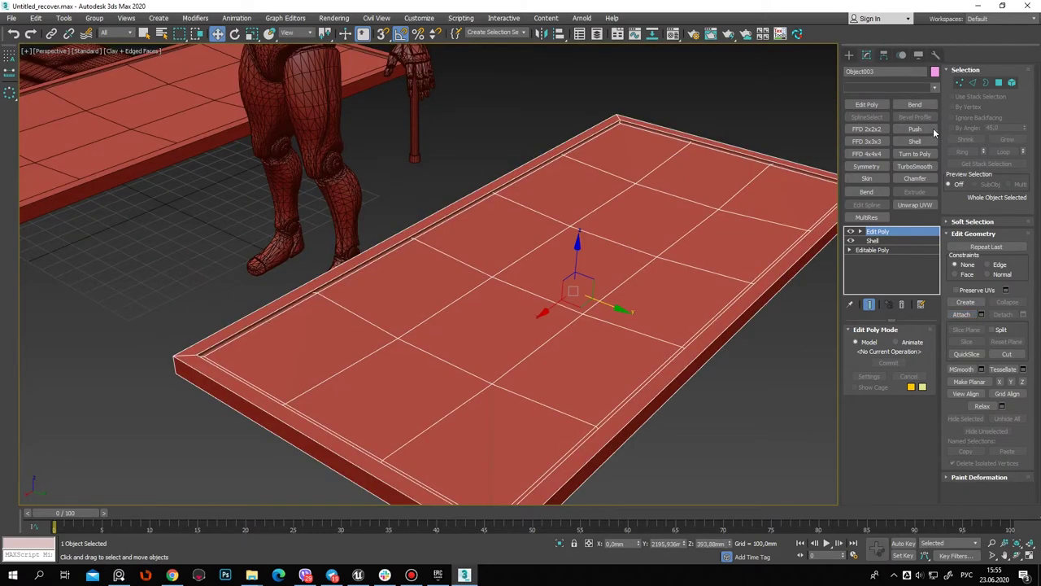
drag(935, 232, 933, 356)
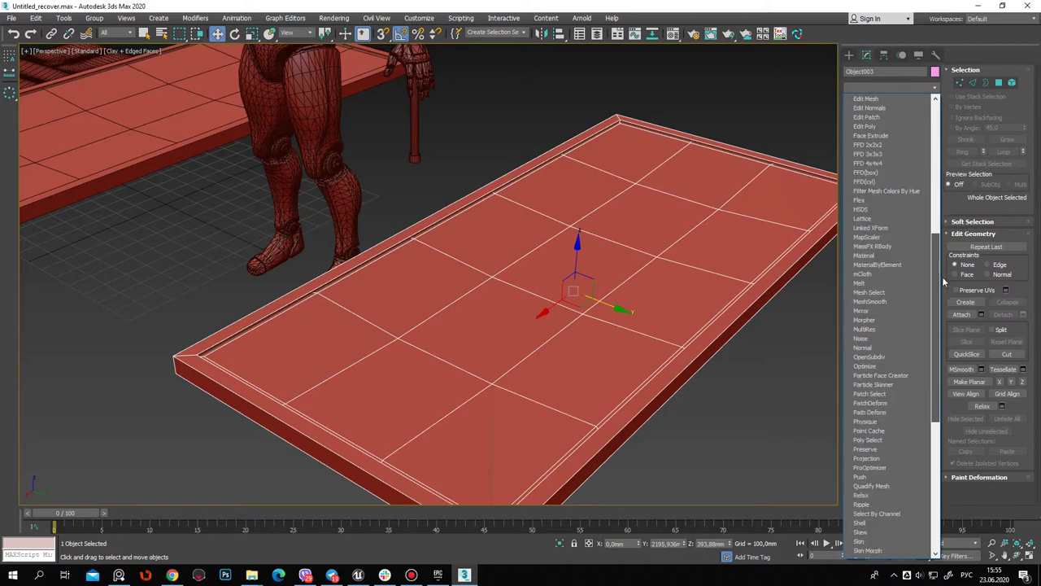
scroll(911, 423, down, 2)
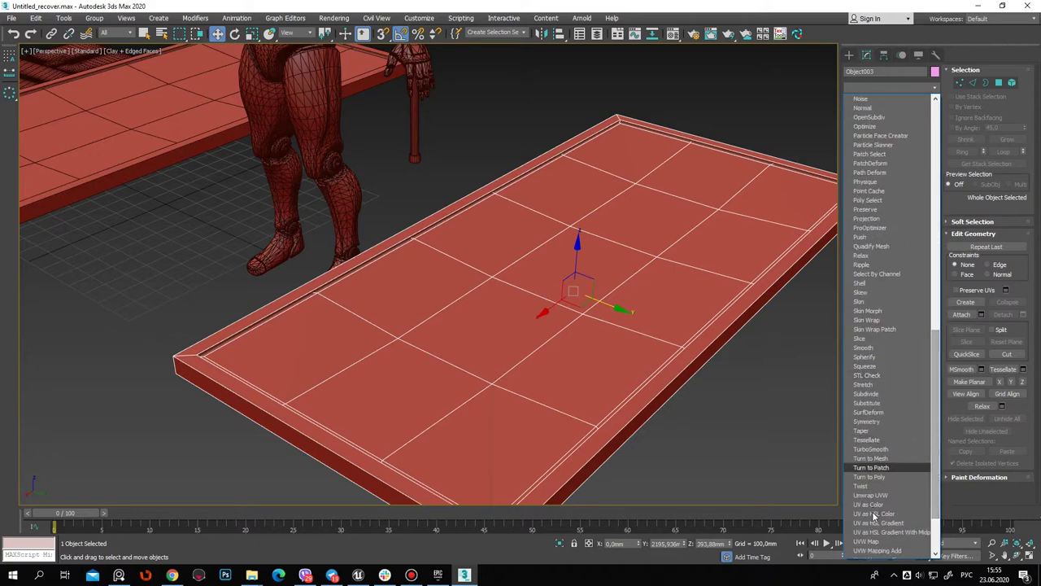
click(887, 439)
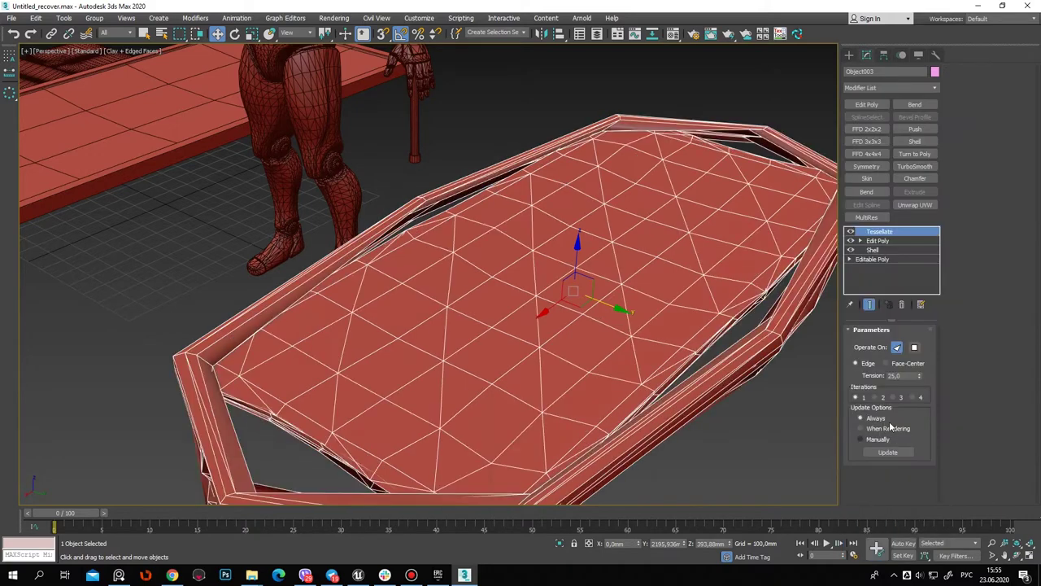
click(914, 347)
right_click(922, 377)
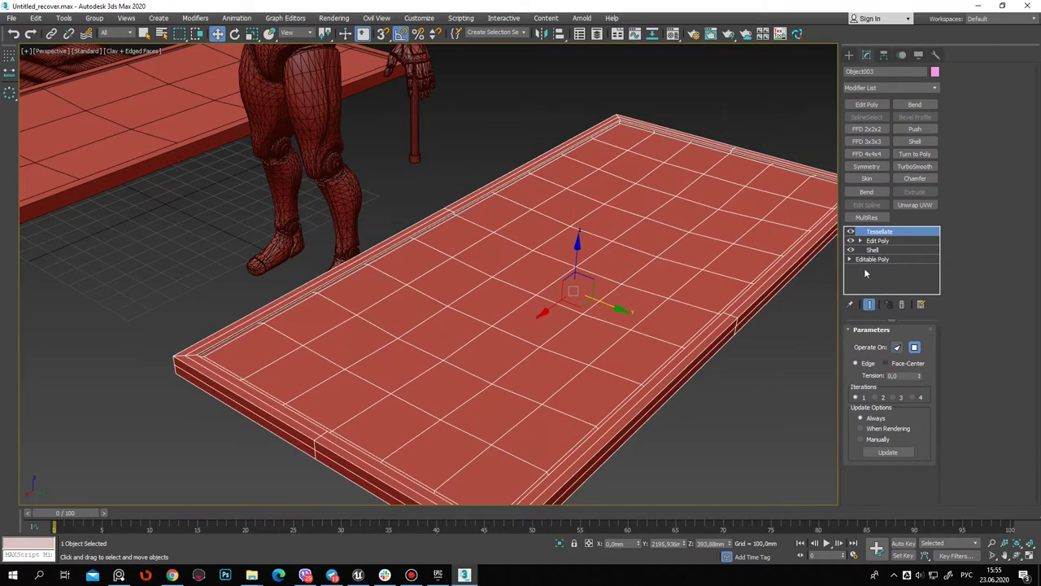
click(849, 54)
scroll(651, 325, down, 3)
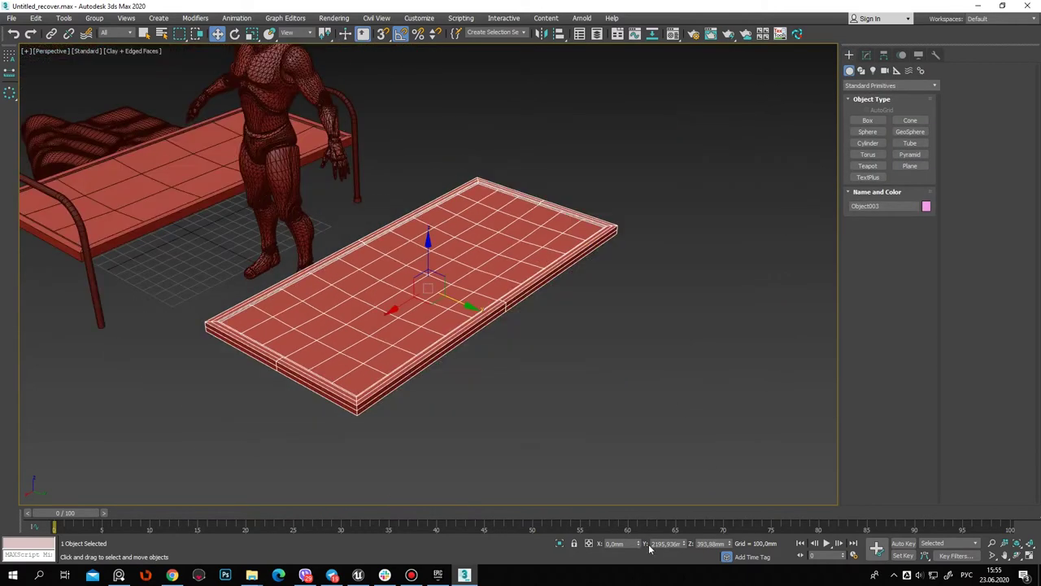
Zero the slab's Y and Z positions so it sits under the bed
right_click(683, 544)
right_click(729, 543)
alt+middle_drag(477, 390, 676, 378)
alt+middle_drag(490, 357, 398, 315)
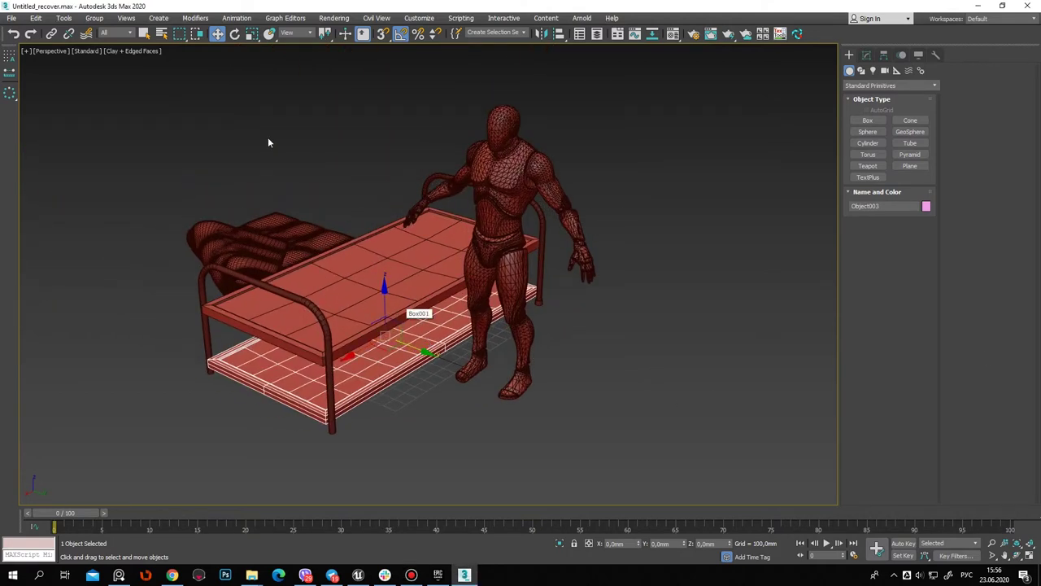
Export the scene as FBX bed_MD into a new bed folder inside 3Dcontant, then launch Marvelous Designer
key(ctrl+e)
click(225, 121)
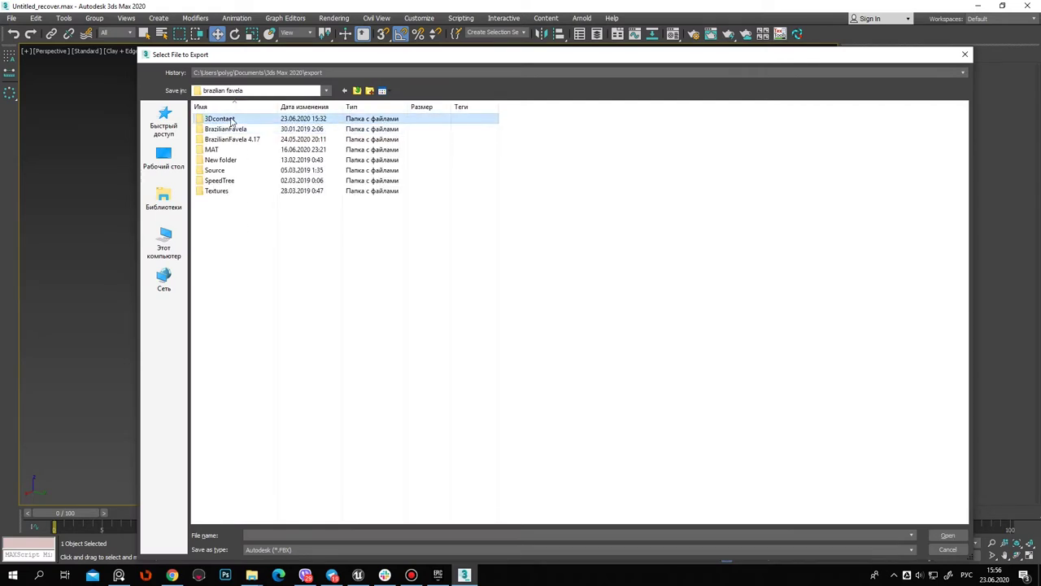
double_click(231, 120)
right_click(403, 285)
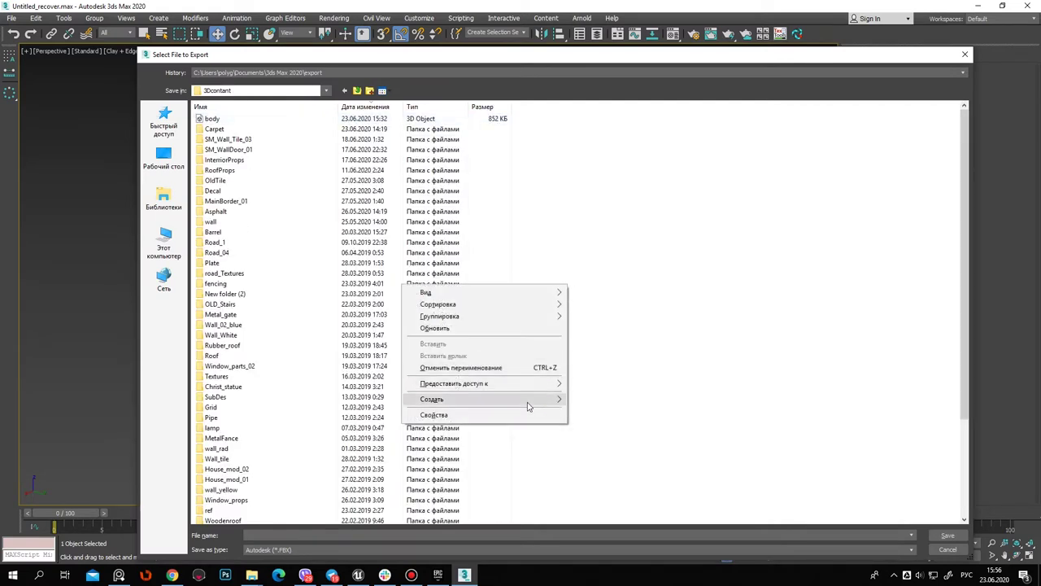
mouse_move(432, 399)
click(576, 396)
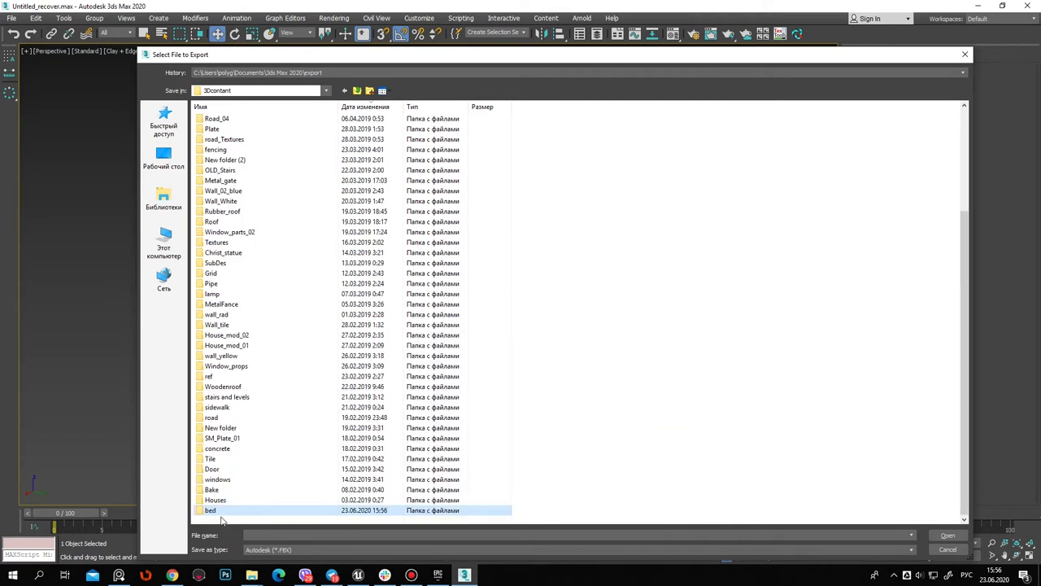
double_click(221, 513)
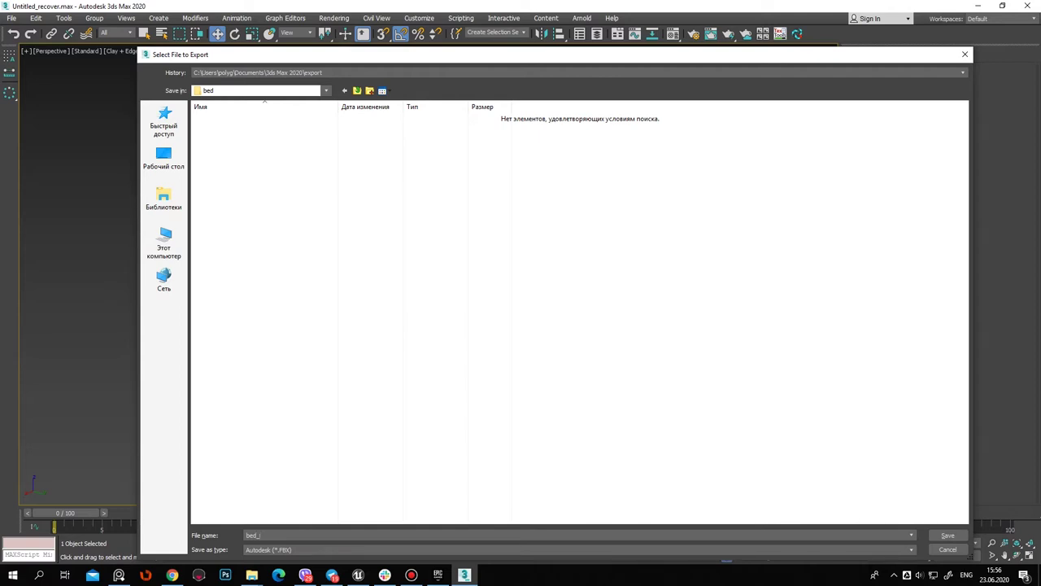
click(298, 533)
text(bed_MD)
click(947, 536)
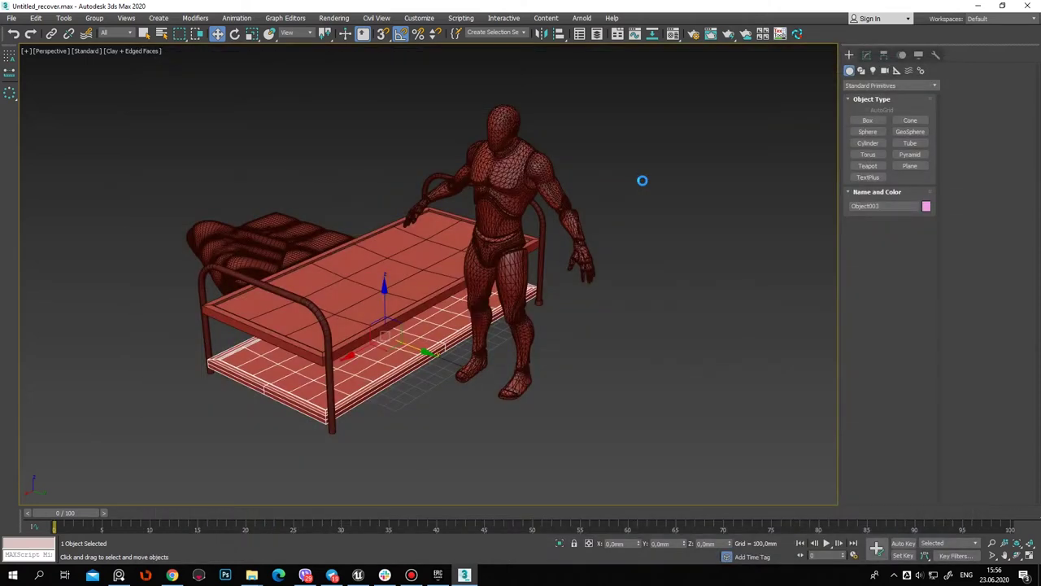
click(605, 425)
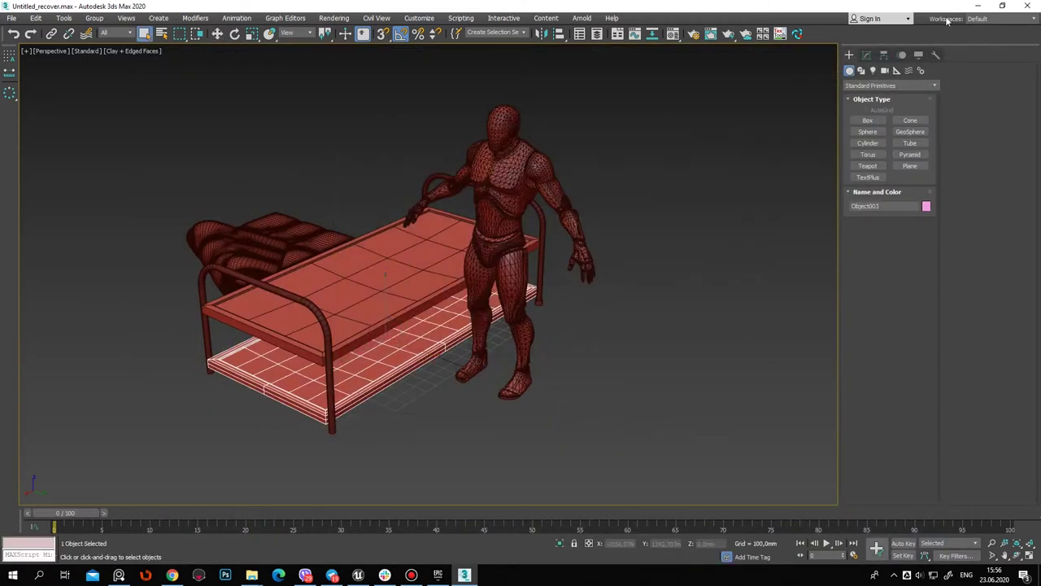
click(976, 6)
double_click(311, 145)
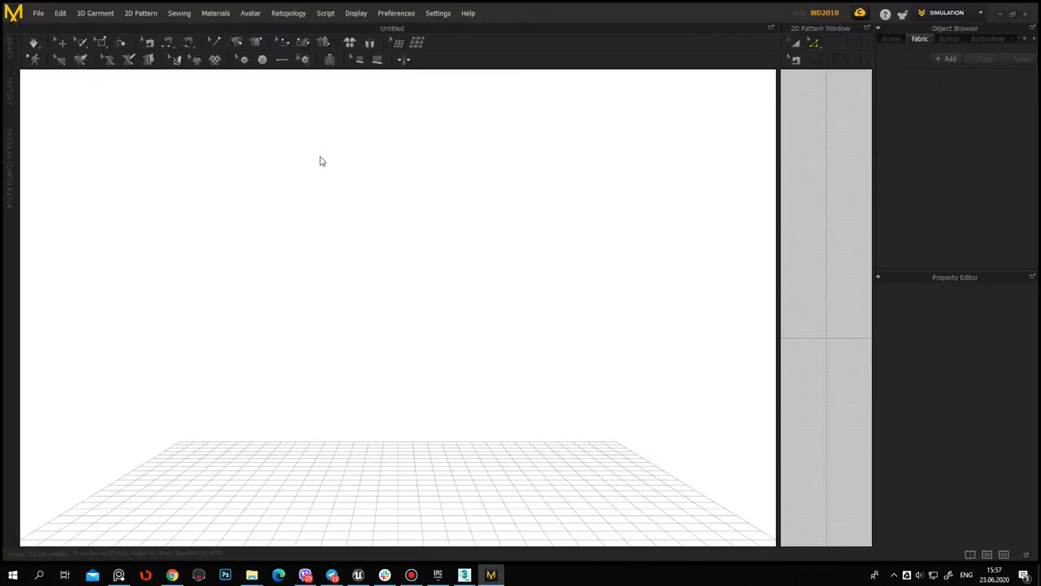
Import the bed_MD FBX as an avatar, accepting the import settings and arrangement-points warning
click(39, 13)
click(303, 202)
click(40, 14)
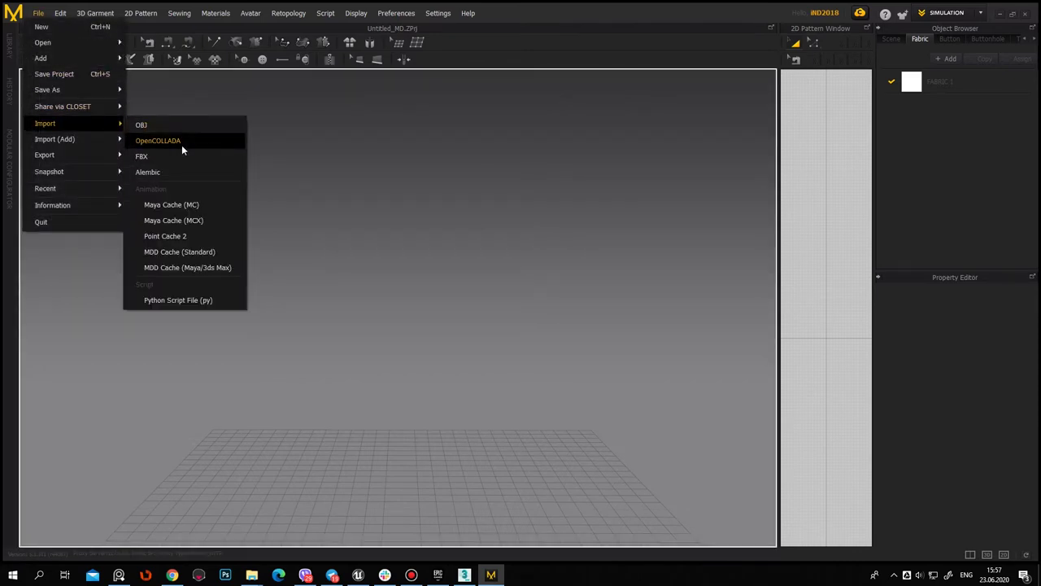
click(147, 156)
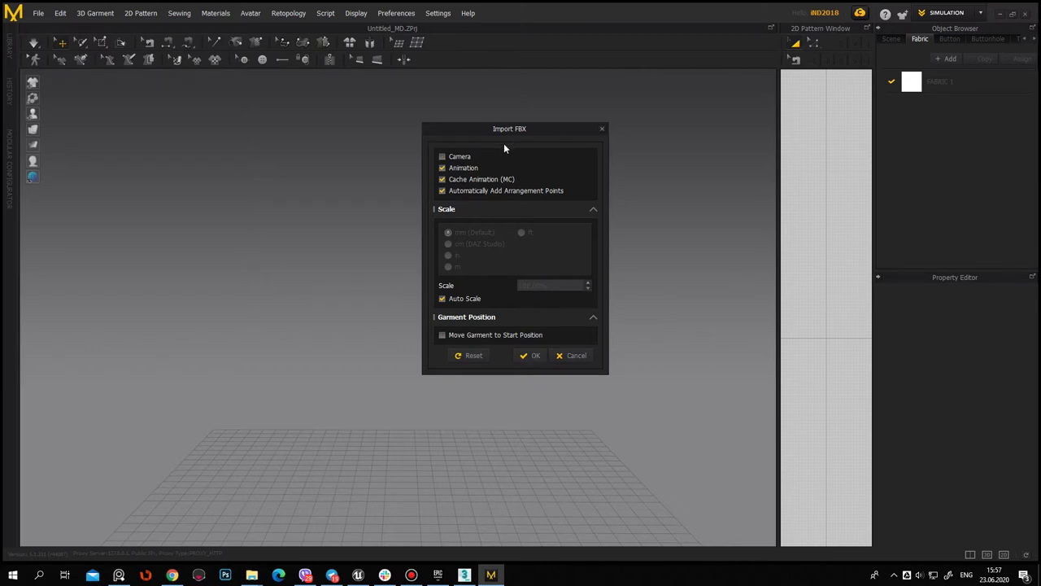
click(534, 355)
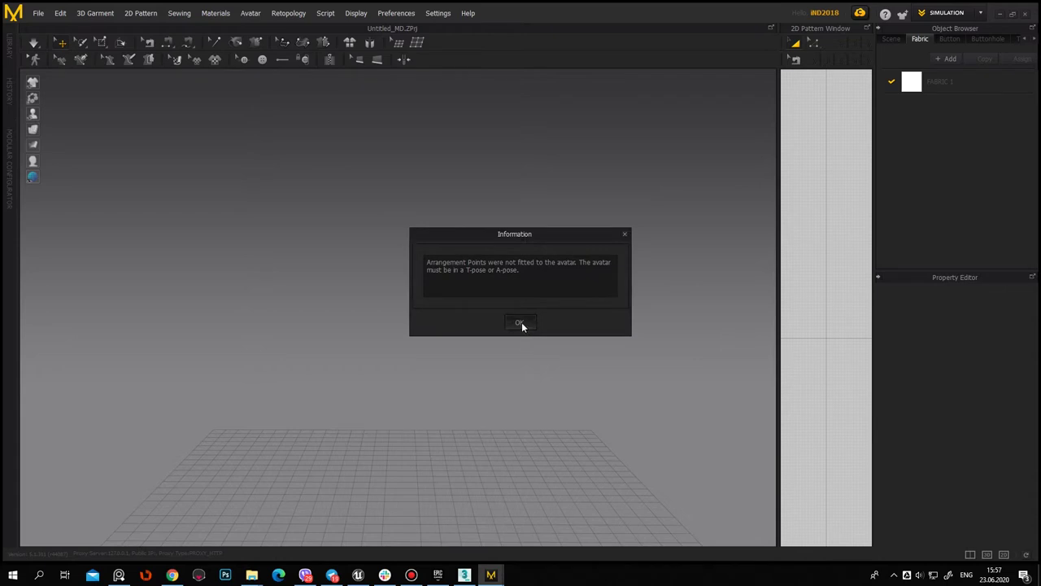
click(522, 322)
scroll(537, 388, down, 2)
scroll(363, 358, up, 2)
right_drag(363, 358, 746, 409)
Widen the 2D pattern window and draw a wide rectangular fabric pattern
drag(777, 362, 437, 358)
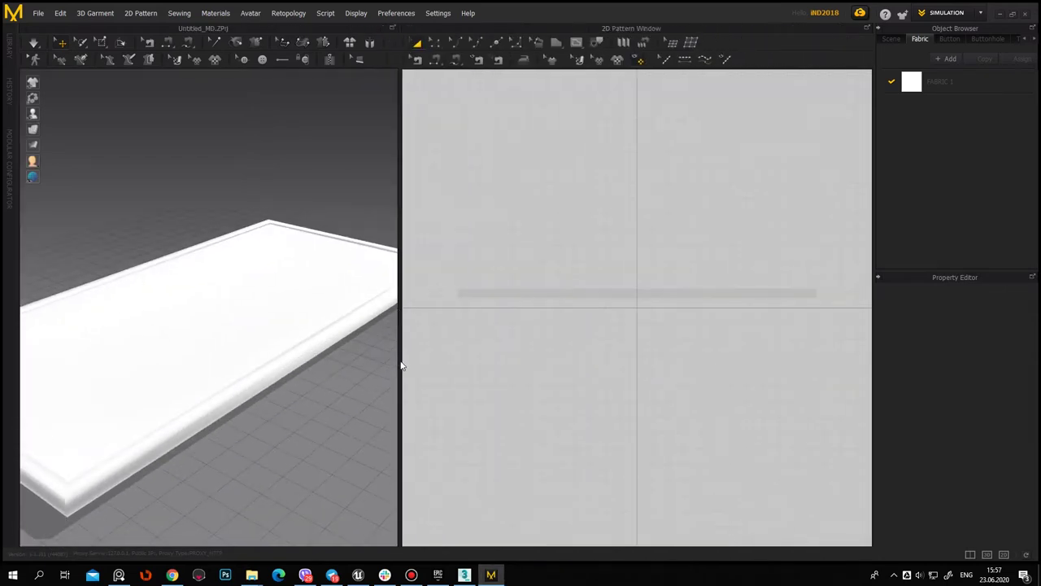
click(592, 45)
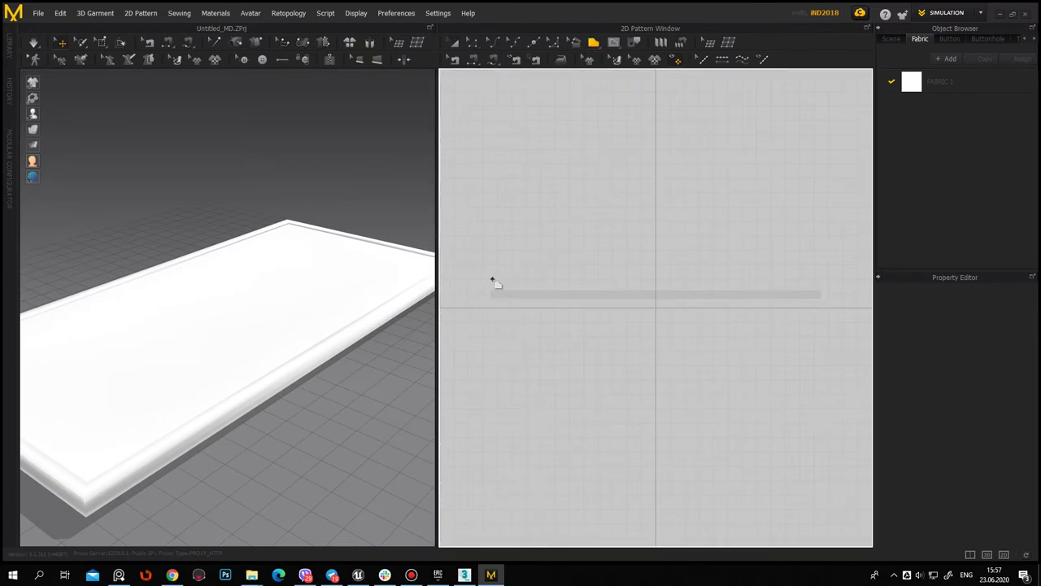
key(Escape)
click(593, 45)
click(618, 71)
drag(494, 283, 820, 150)
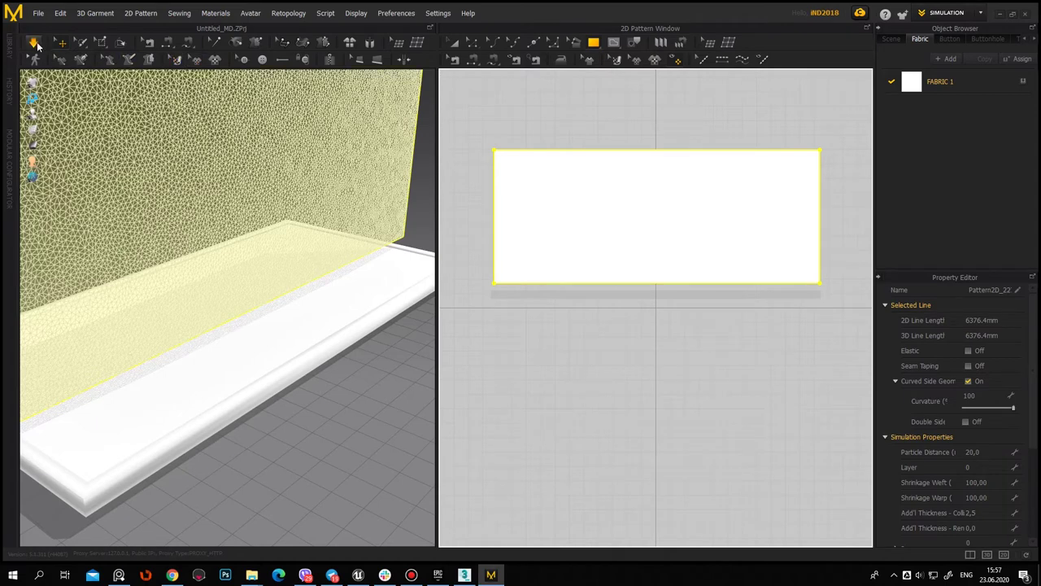
Rotate the upright fabric panel with the gizmo ring so it lies flat, then lift it above the mattress
scroll(293, 288, up, 1)
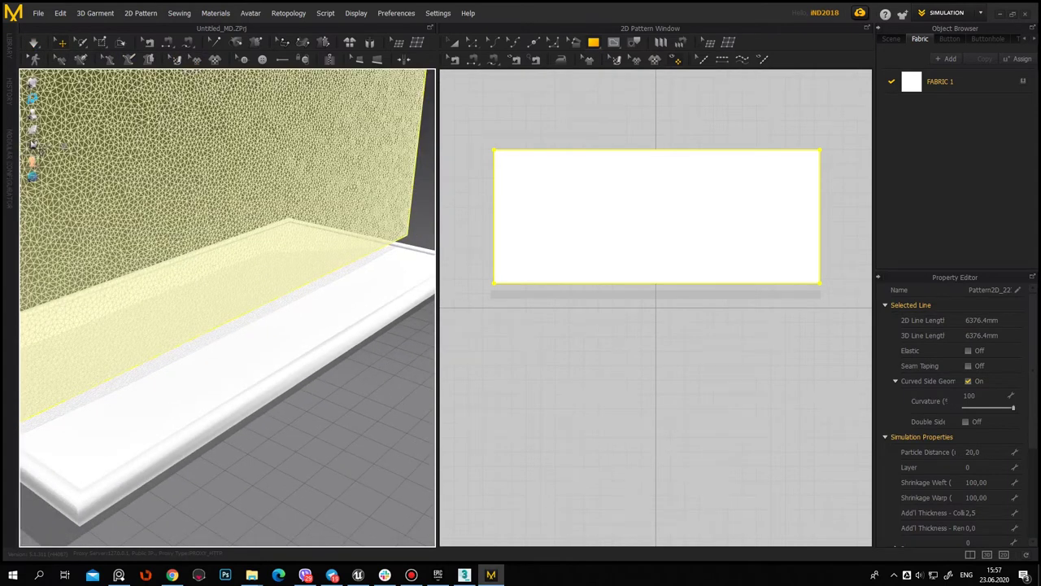
right_drag(61, 135, 279, 361)
click(214, 376)
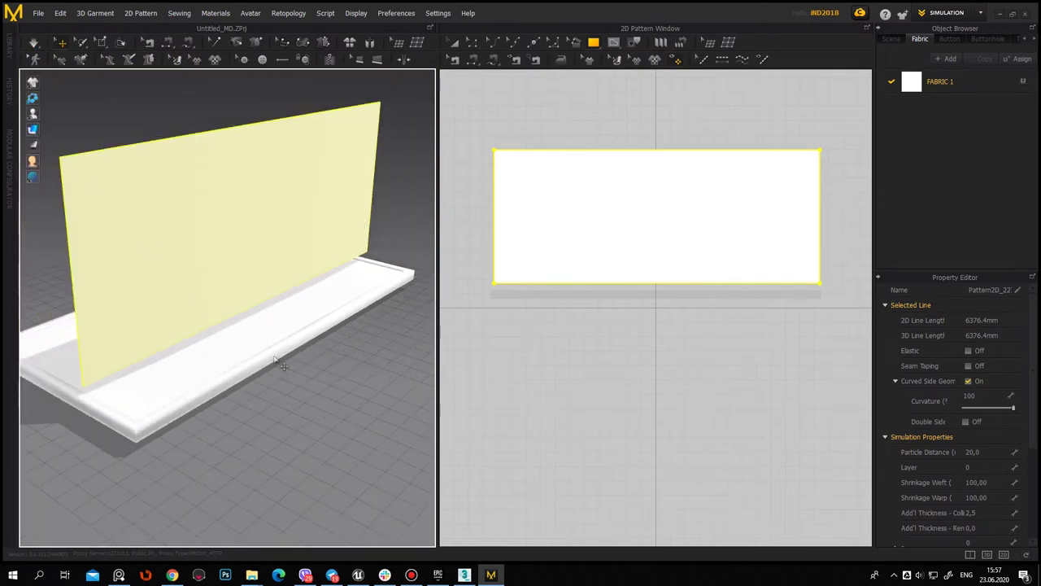
right_drag(214, 377, 286, 360)
click(279, 305)
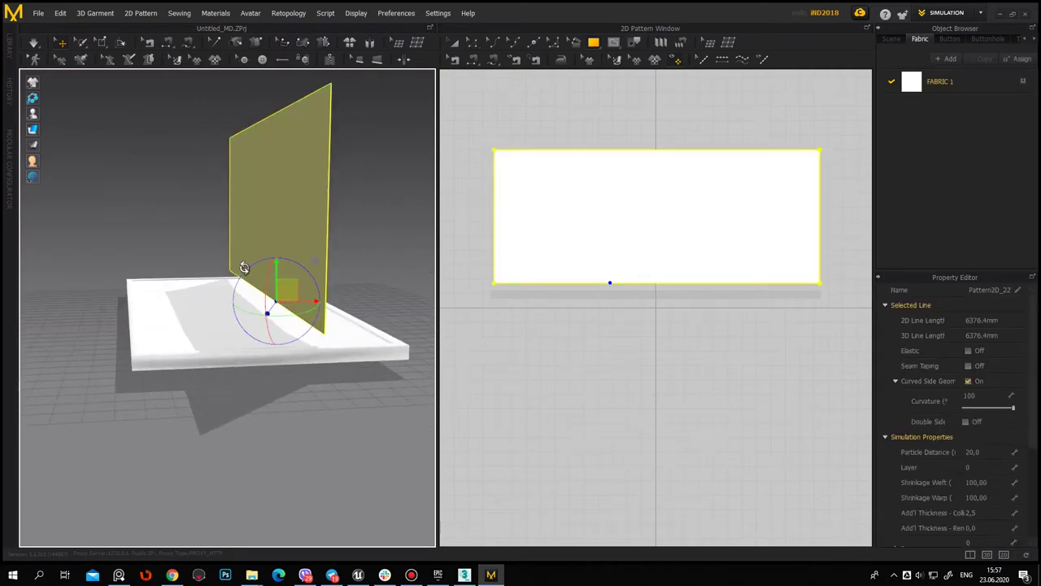
right_drag(272, 269, 328, 291)
drag(309, 272, 233, 251)
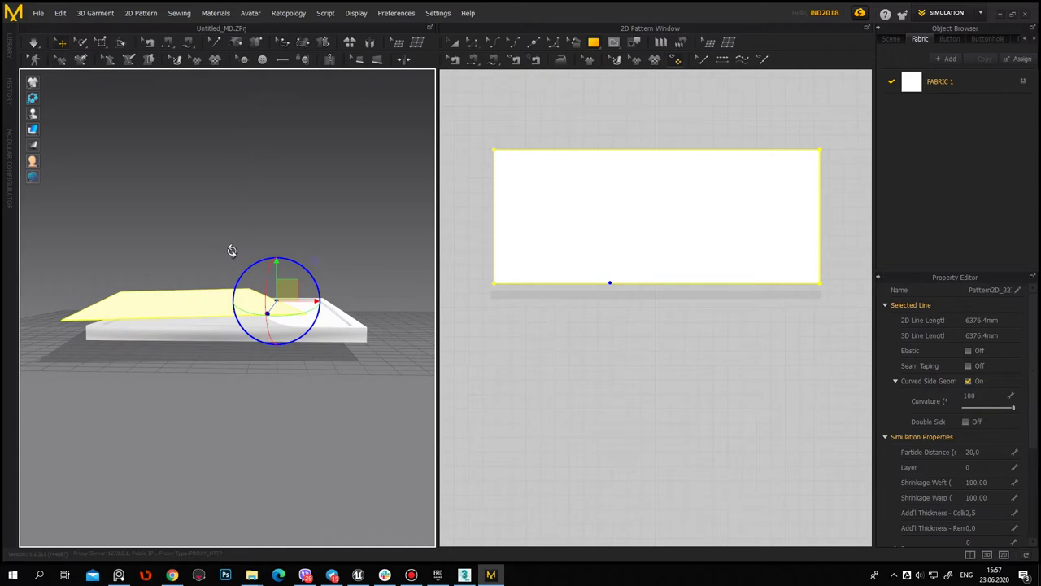
mouse_move(234, 251)
right_down()
mouse_move(304, 354)
mouse_move(299, 336)
right_up()
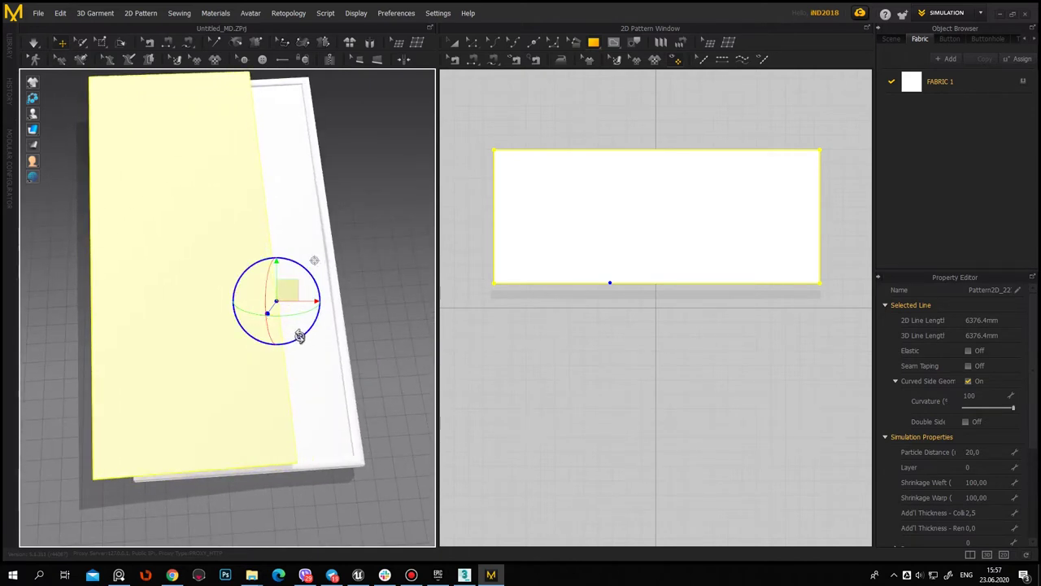
mouse_move(326, 363)
right_down()
mouse_move(226, 274)
mouse_move(311, 273)
right_up()
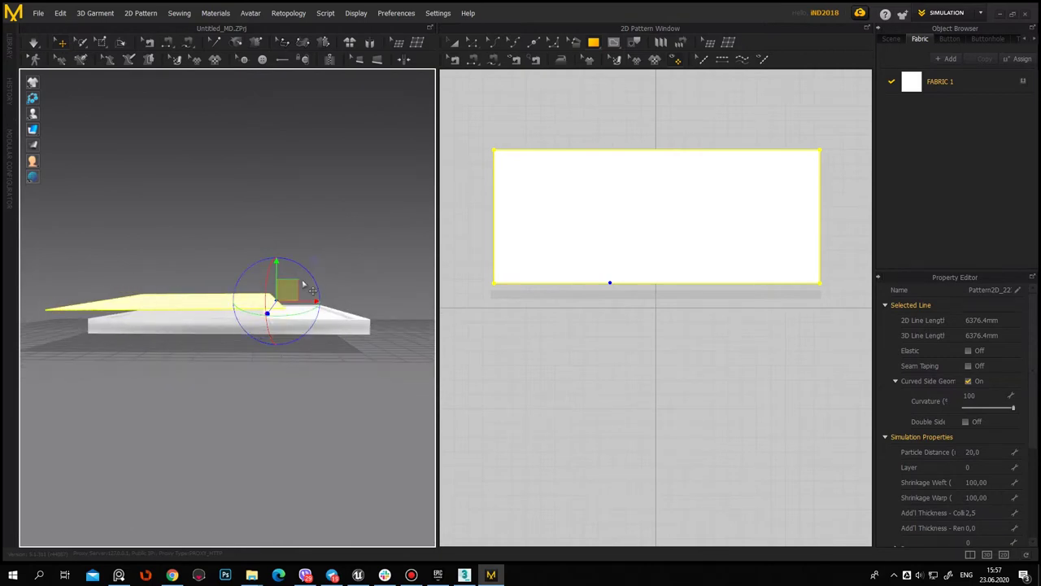
drag(298, 274, 358, 238)
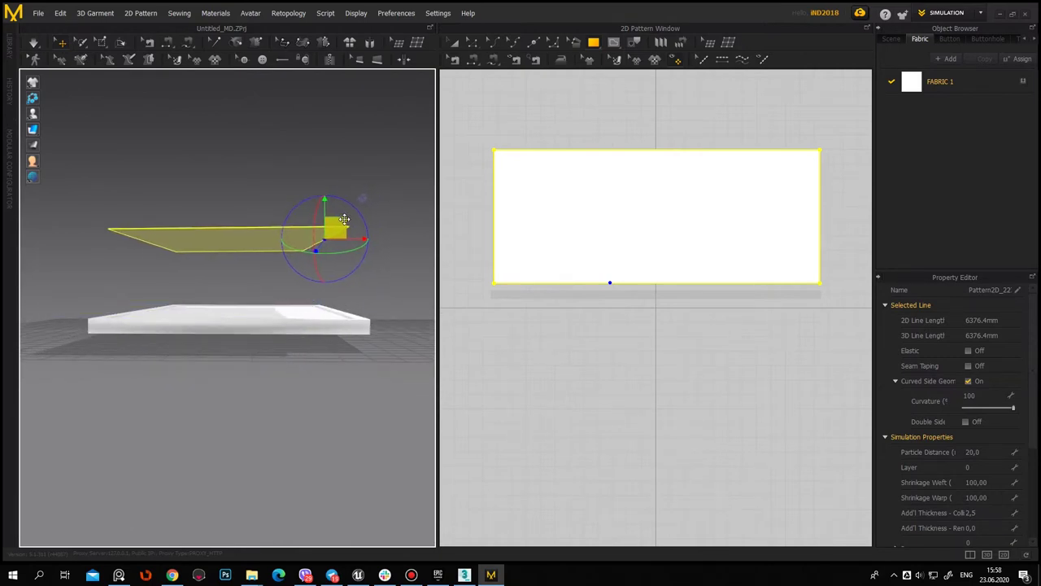
Lower the flat fabric onto the mattress, adjust its rotation slightly, and select the pattern's top edge
mouse_move(344, 293)
right_down()
mouse_move(301, 383)
mouse_move(429, 372)
mouse_move(563, 298)
mouse_move(586, 308)
right_up()
mouse_move(286, 297)
right_down()
mouse_move(260, 386)
mouse_move(242, 365)
mouse_move(309, 255)
mouse_move(321, 271)
mouse_move(255, 284)
right_up()
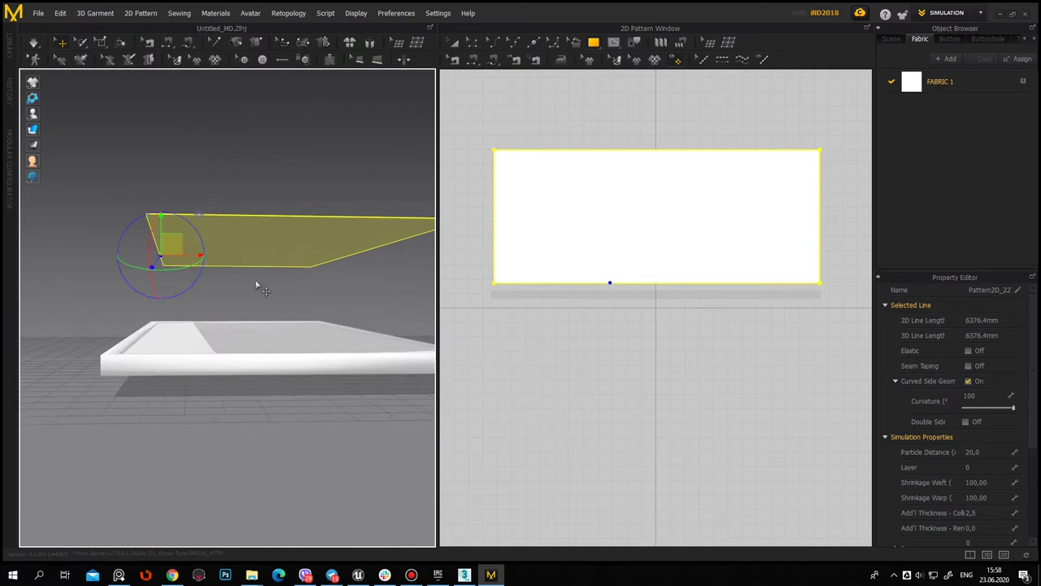
right_click(204, 277)
click(252, 269)
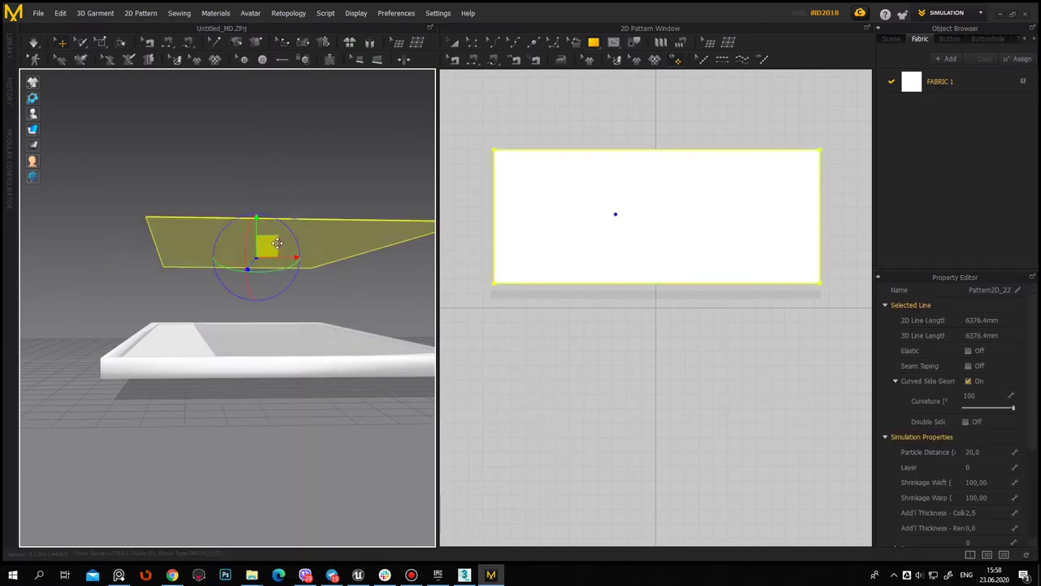
drag(277, 243, 260, 309)
mouse_move(260, 309)
right_down()
mouse_move(252, 331)
mouse_move(144, 333)
mouse_move(286, 296)
mouse_move(321, 407)
mouse_move(282, 359)
right_up()
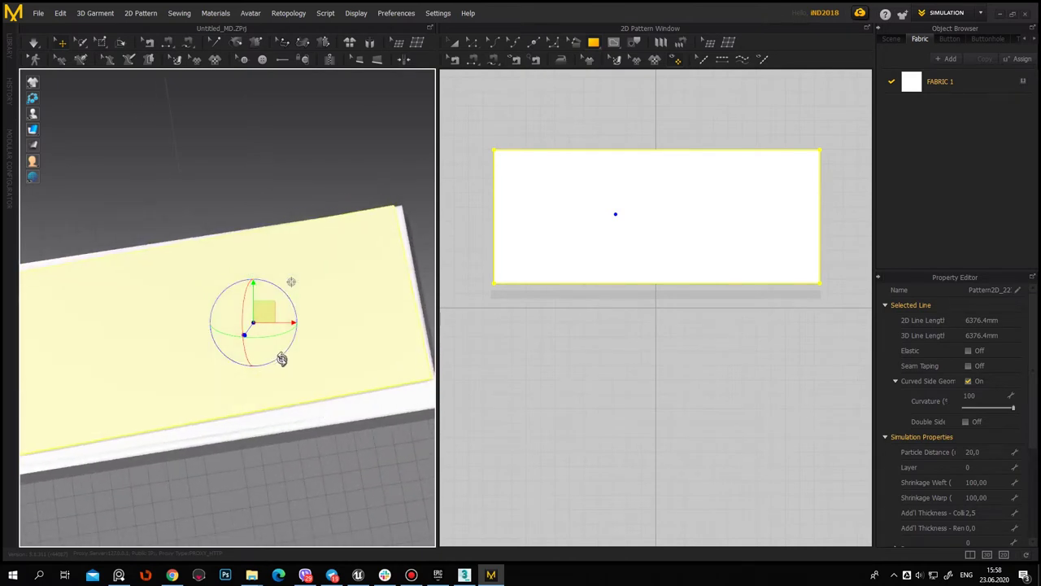
drag(282, 360, 279, 353)
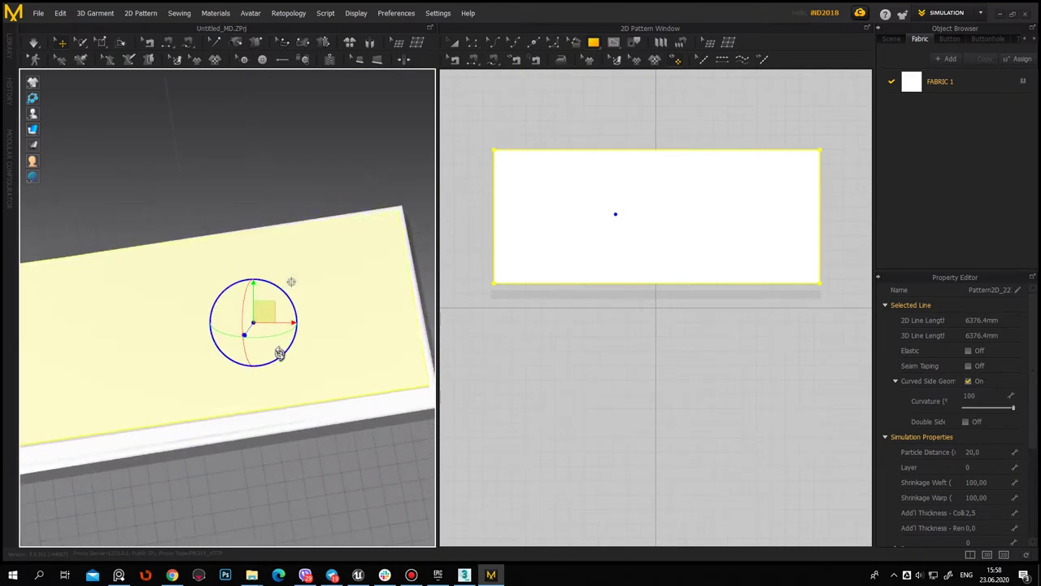
right_drag(365, 364, 262, 348)
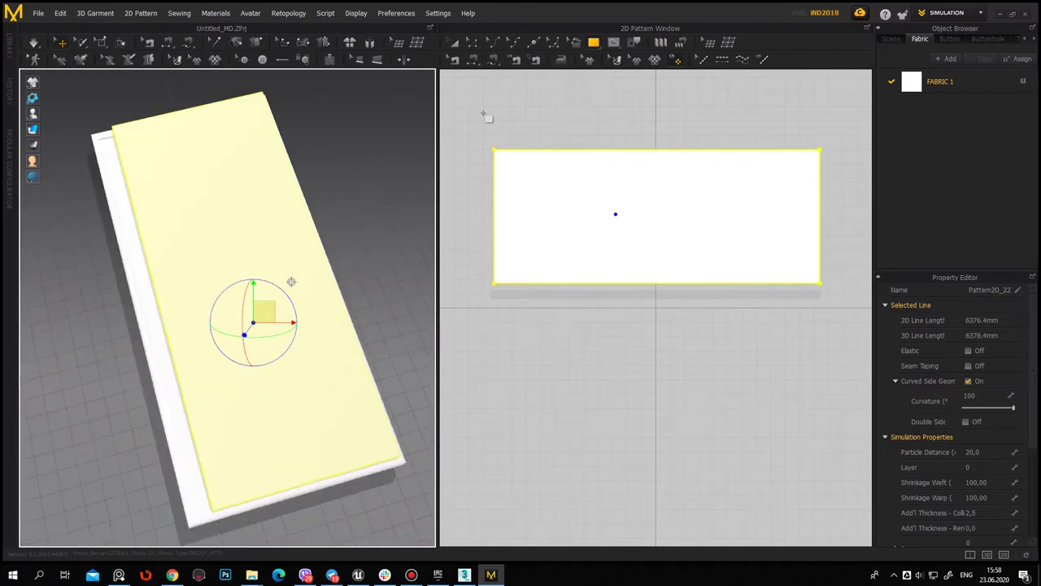
click(471, 44)
drag(484, 122, 838, 173)
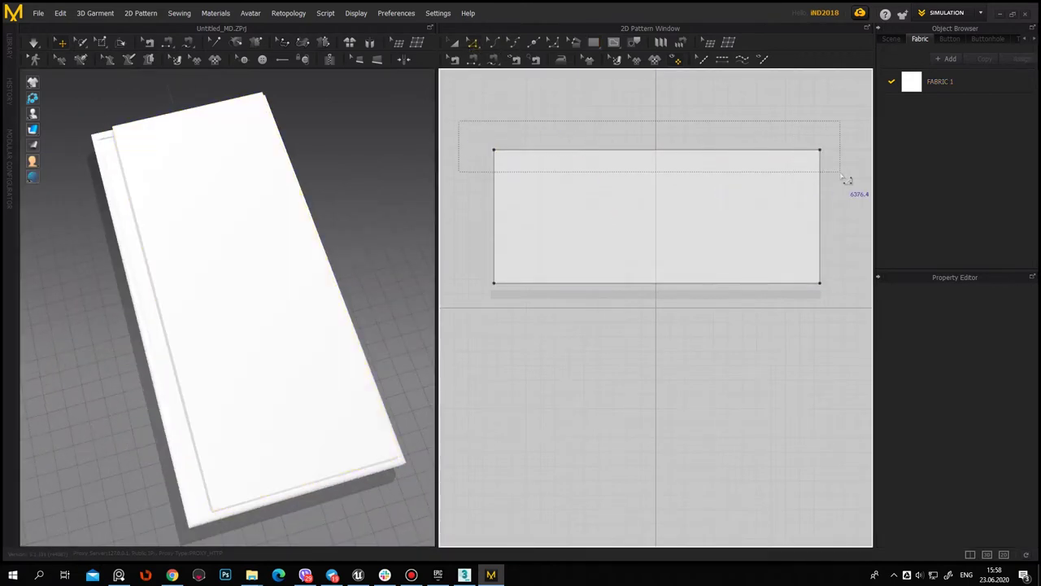
Pull the pattern's top edge upward to make the panel slightly taller
drag(619, 158, 622, 142)
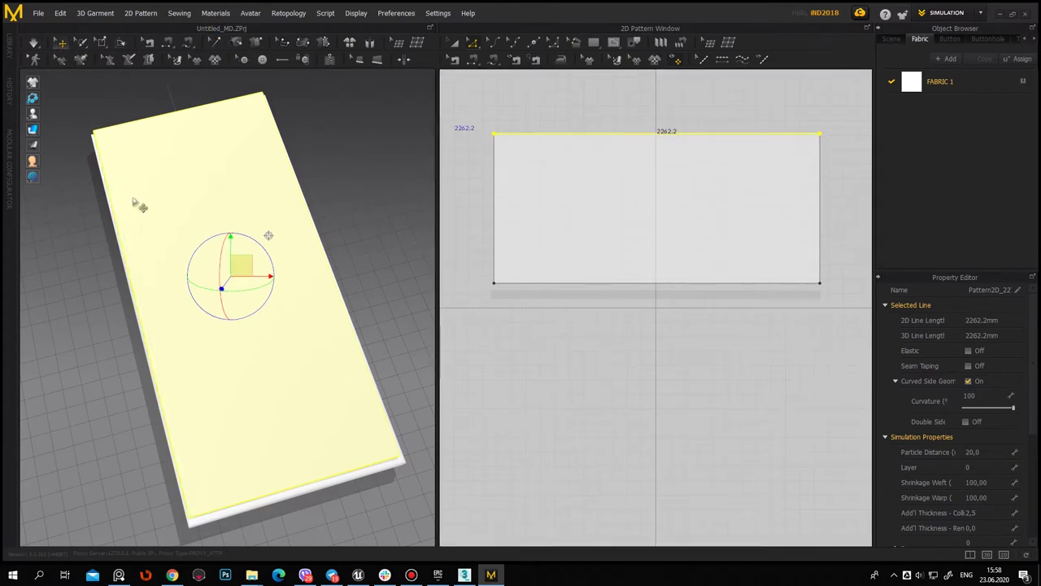
right_drag(139, 205, 422, 224)
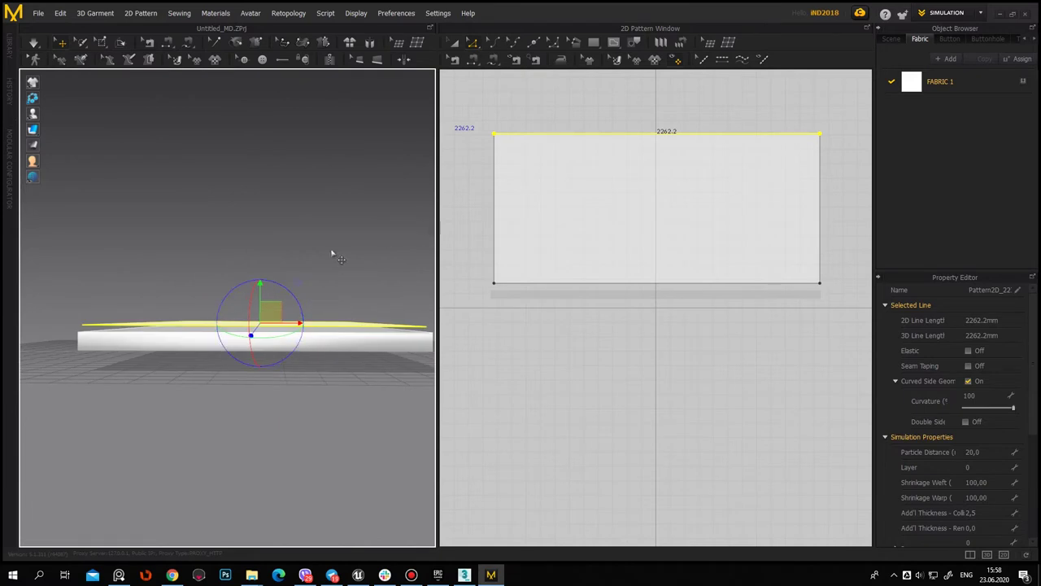
click(337, 260)
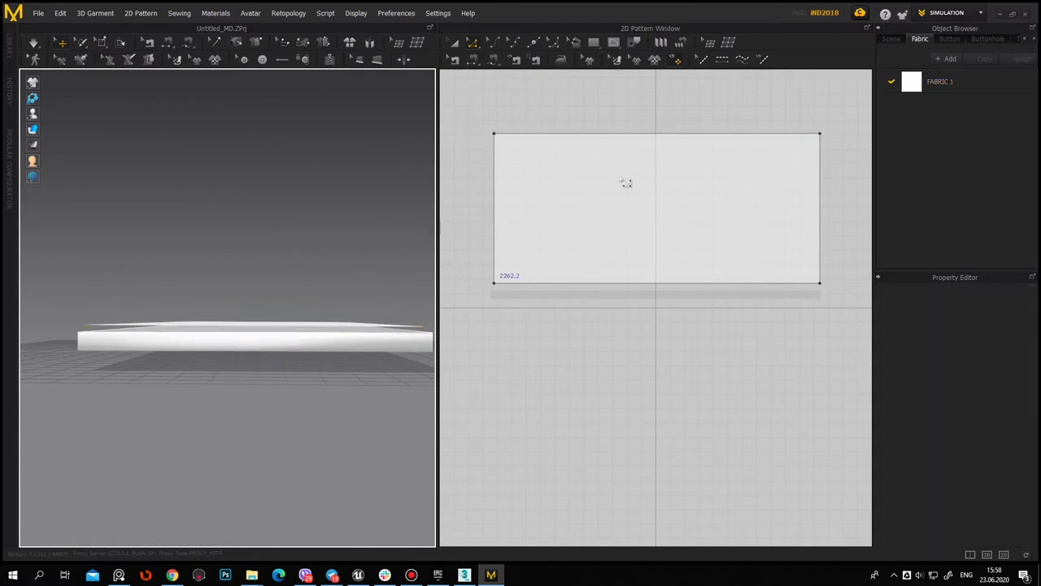
click(285, 350)
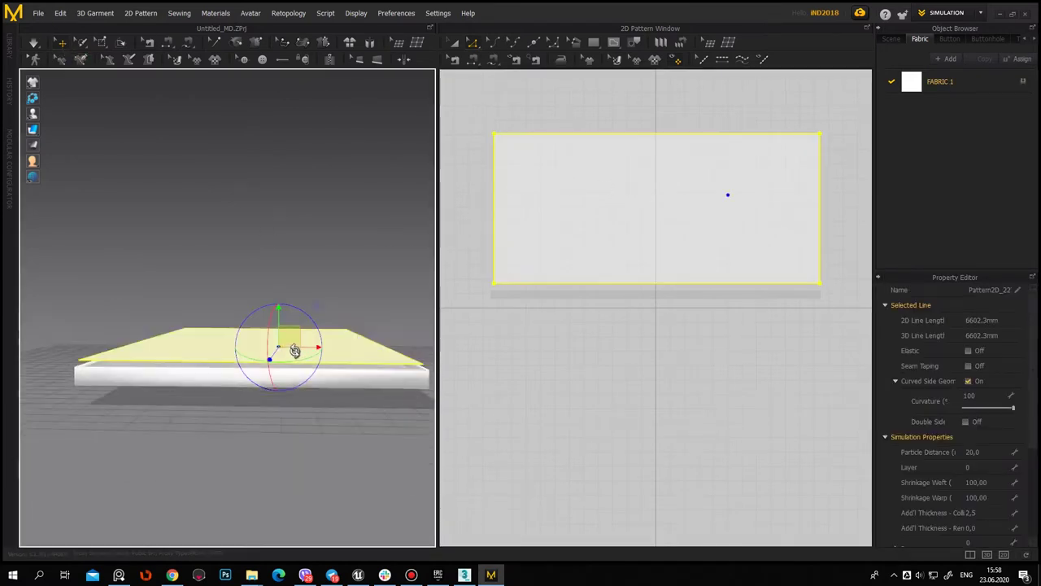
mouse_move(279, 322)
right_down()
mouse_move(367, 284)
mouse_move(342, 355)
mouse_move(381, 374)
mouse_move(193, 388)
mouse_move(481, 315)
right_up()
right_drag(272, 338, 253, 338)
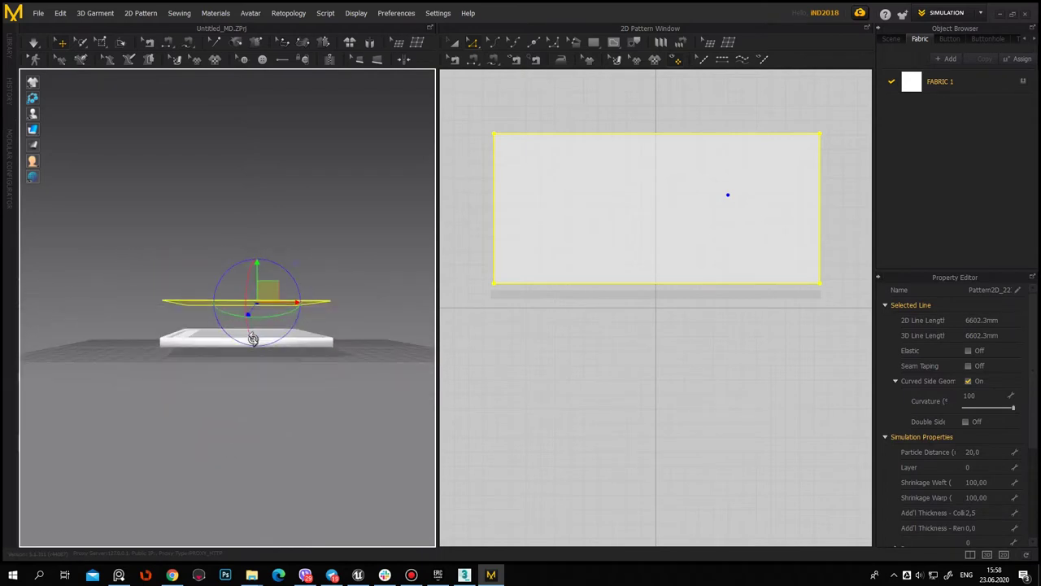
click(600, 218)
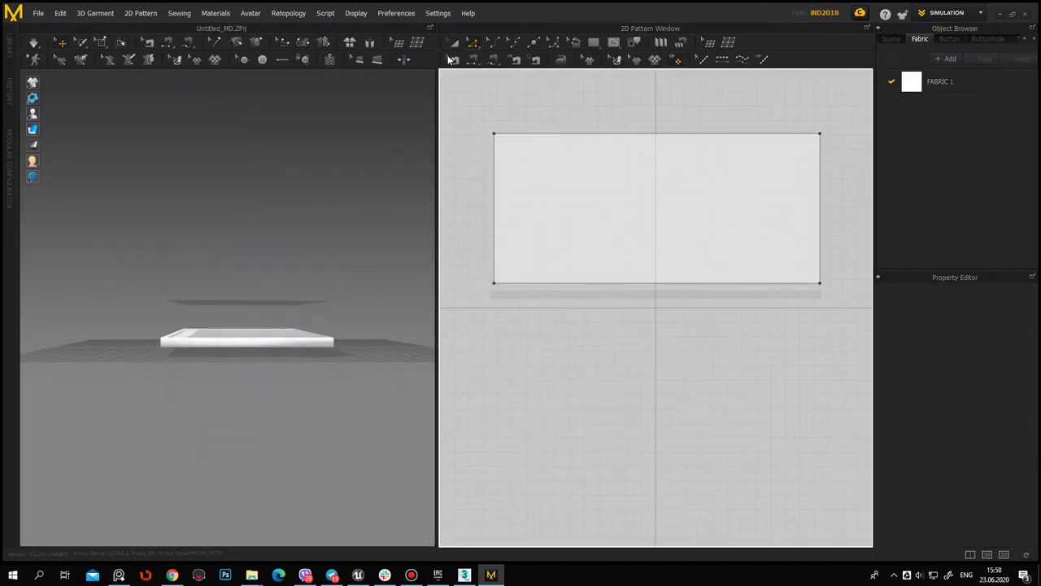
Copy and paste the pattern, placing the duplicate below the original and raising it in 3D
click(453, 42)
click(642, 252)
key(ctrl+c)
key(ctrl+v)
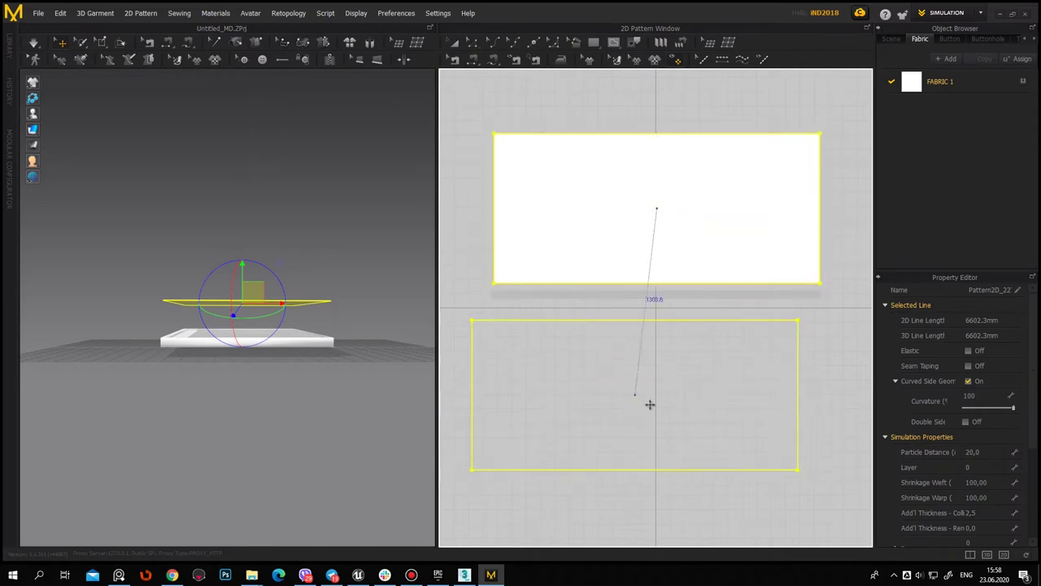
click(656, 373)
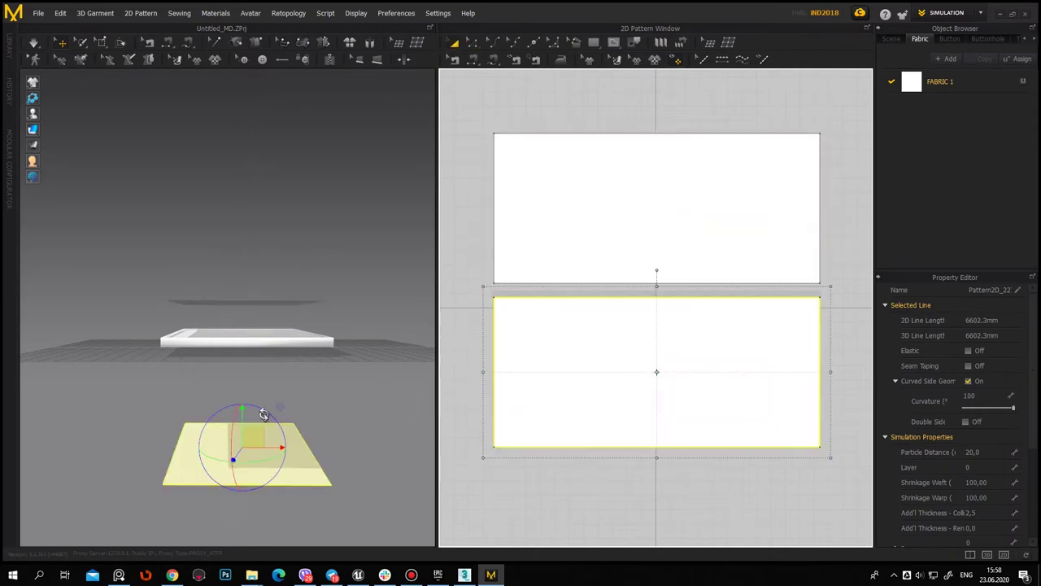
right_drag(263, 415, 285, 420)
drag(243, 415, 242, 276)
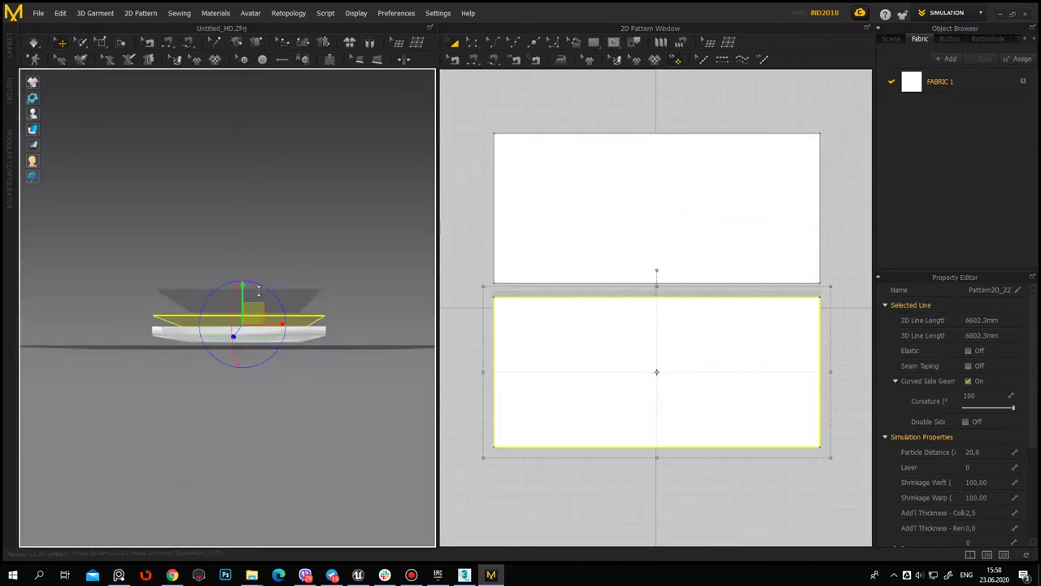
shift+click(297, 300)
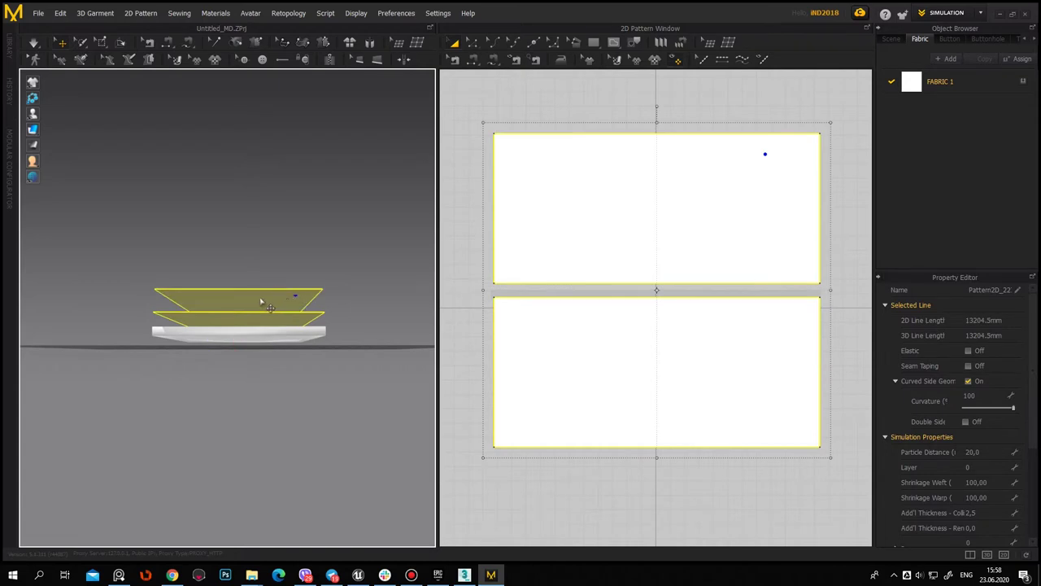
right_drag(267, 277, 281, 277)
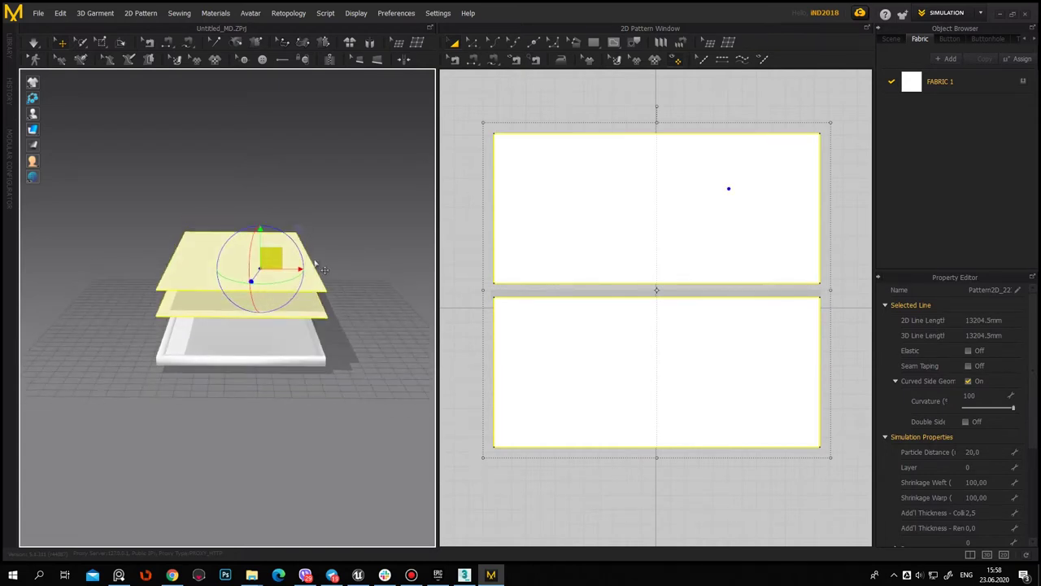
Flip the lower pattern piece vertically
click(286, 311)
right_click(222, 304)
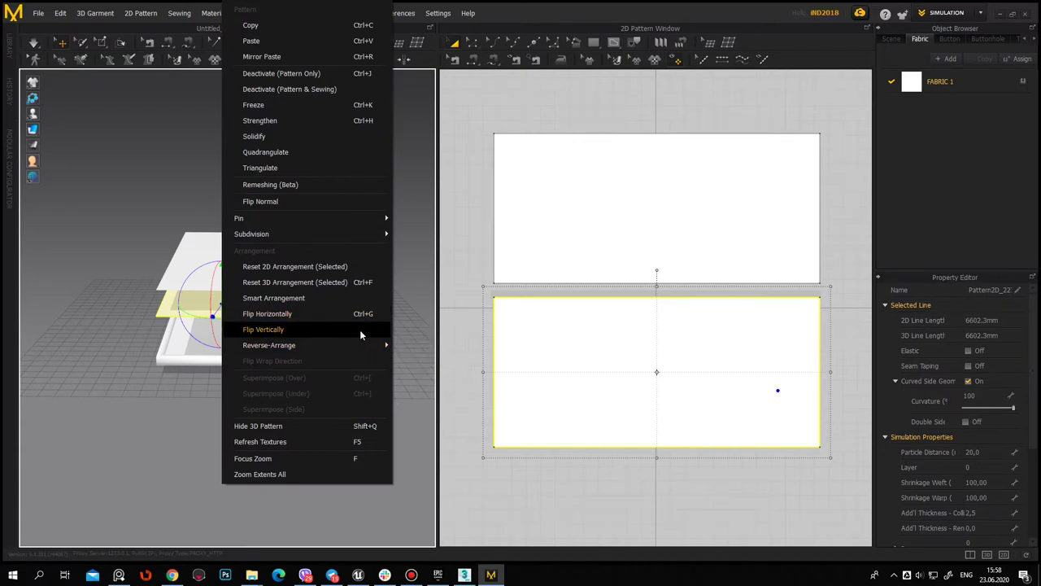
click(359, 329)
click(364, 356)
right_drag(364, 356, 177, 293)
click(213, 293)
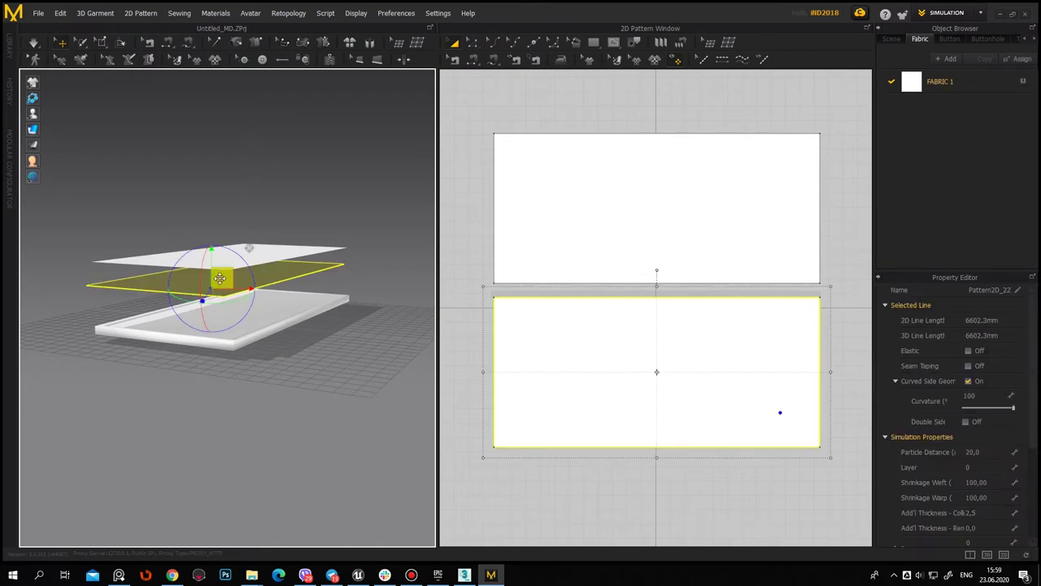
Segment-sew the top piece's bottom edge to the lower piece's top edge
scroll(208, 309, up, 3)
scroll(236, 330, up, 3)
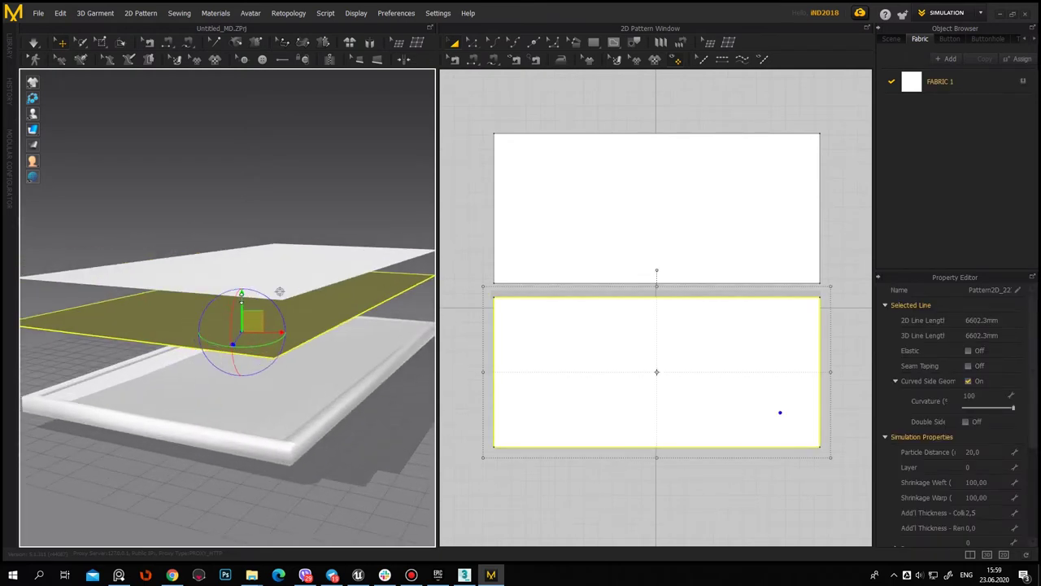
click(281, 209)
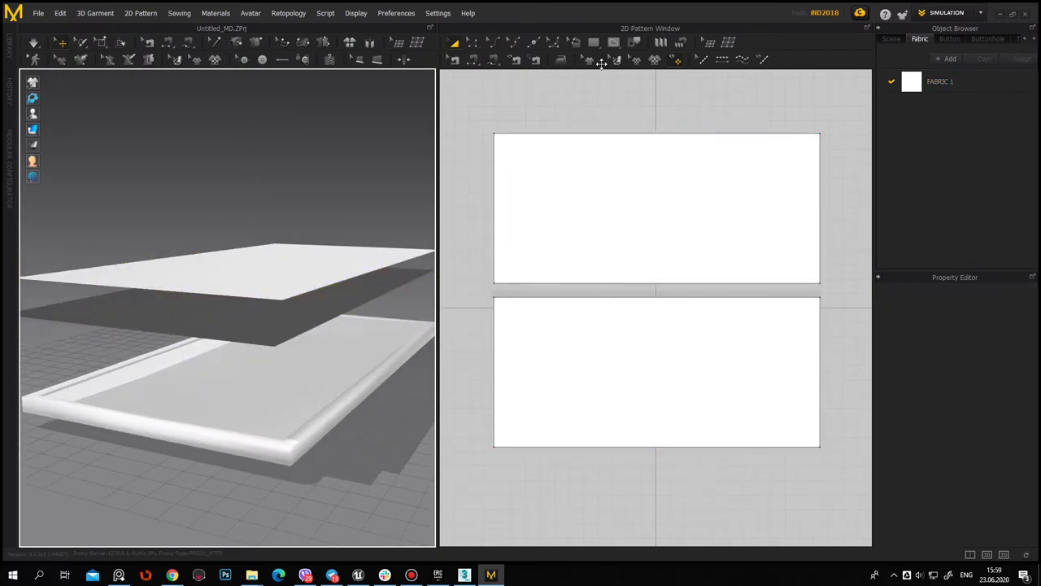
click(591, 44)
click(495, 285)
click(819, 296)
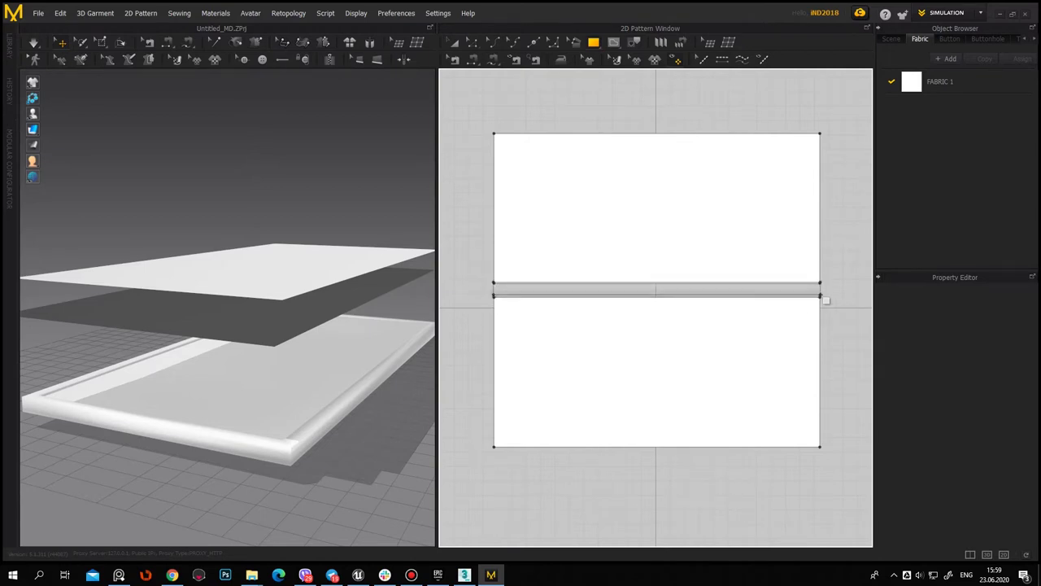
Nudge the top panel up slightly, then lift the thin middle strip above the mattress with the 3D gizmo
click(821, 296)
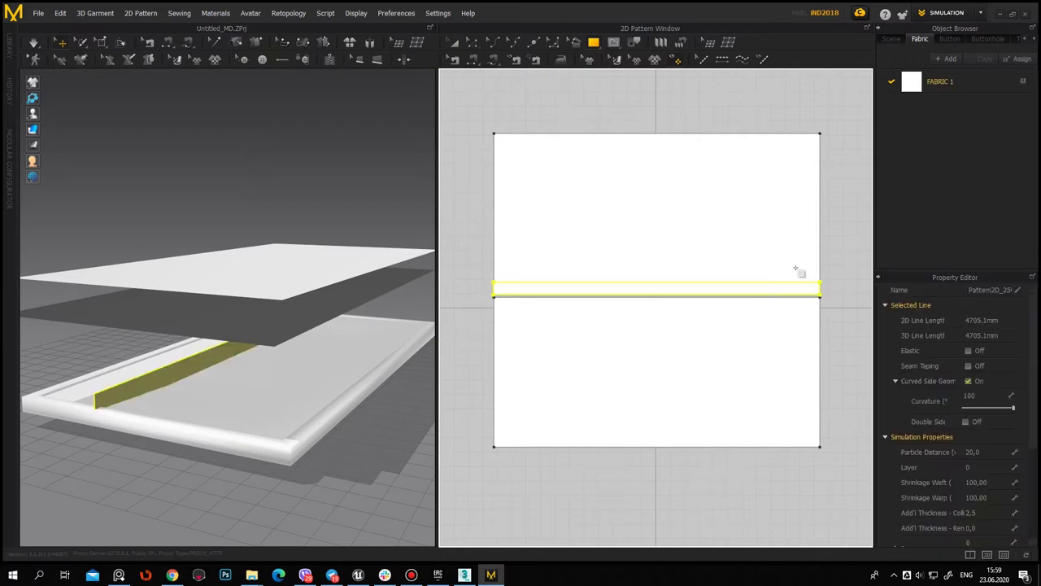
click(454, 42)
drag(588, 232, 588, 222)
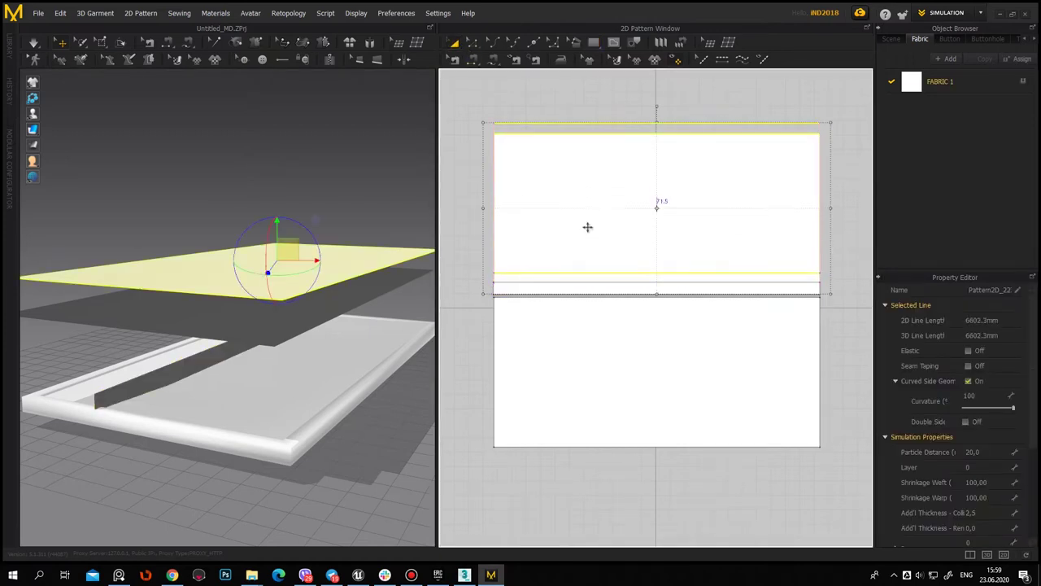
click(848, 362)
click(630, 309)
right_drag(196, 409, 239, 329)
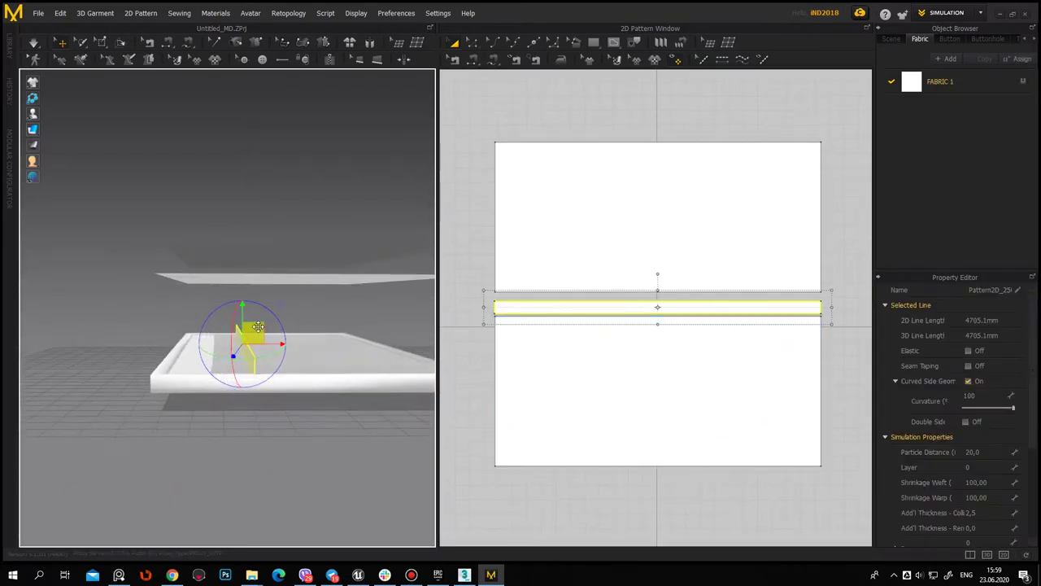
drag(258, 326, 191, 244)
mouse_move(191, 244)
right_down()
mouse_move(233, 310)
mouse_move(216, 305)
right_up()
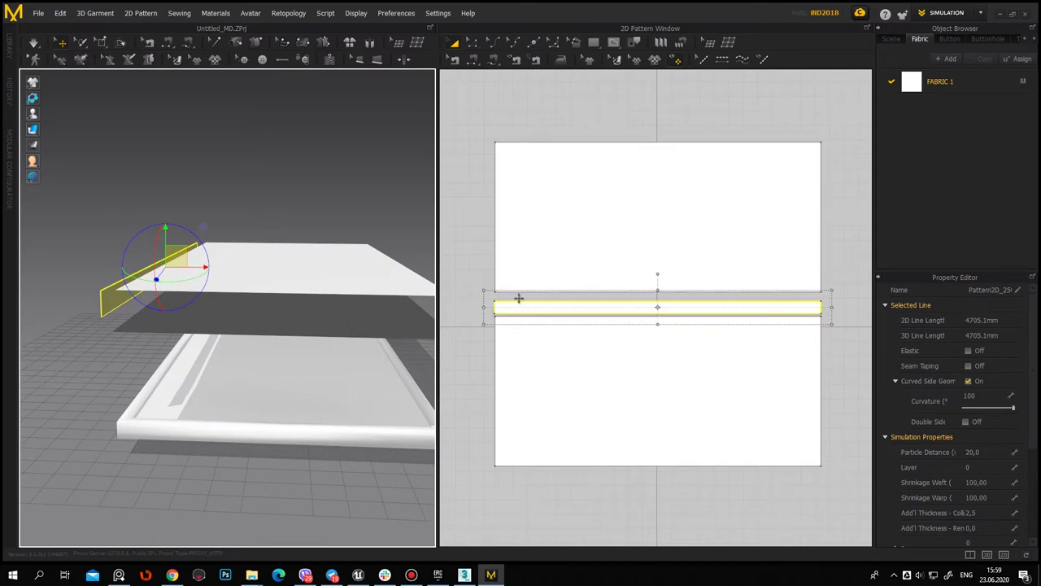
drag(692, 306, 692, 302)
click(737, 104)
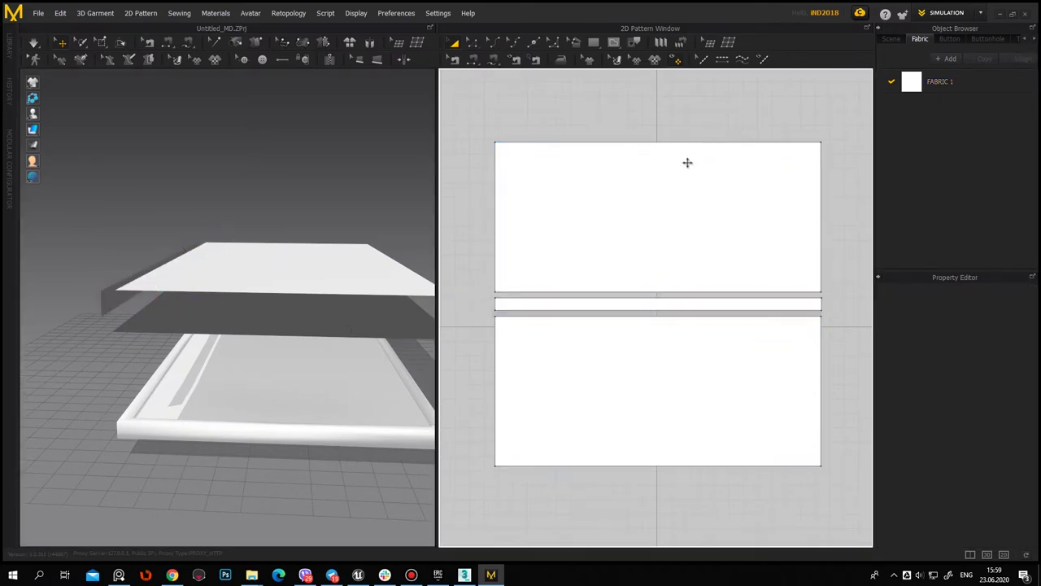
Move the strip above the top panel in 2D and slide it to the upper panel's right end in 3D
click(614, 305)
drag(614, 306, 570, 154)
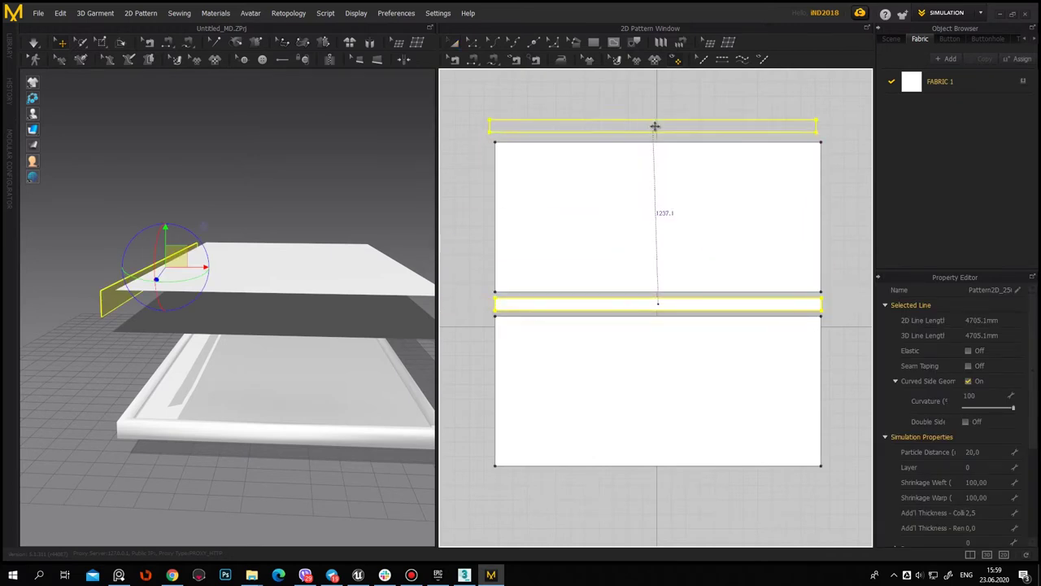
scroll(263, 295, down, 5)
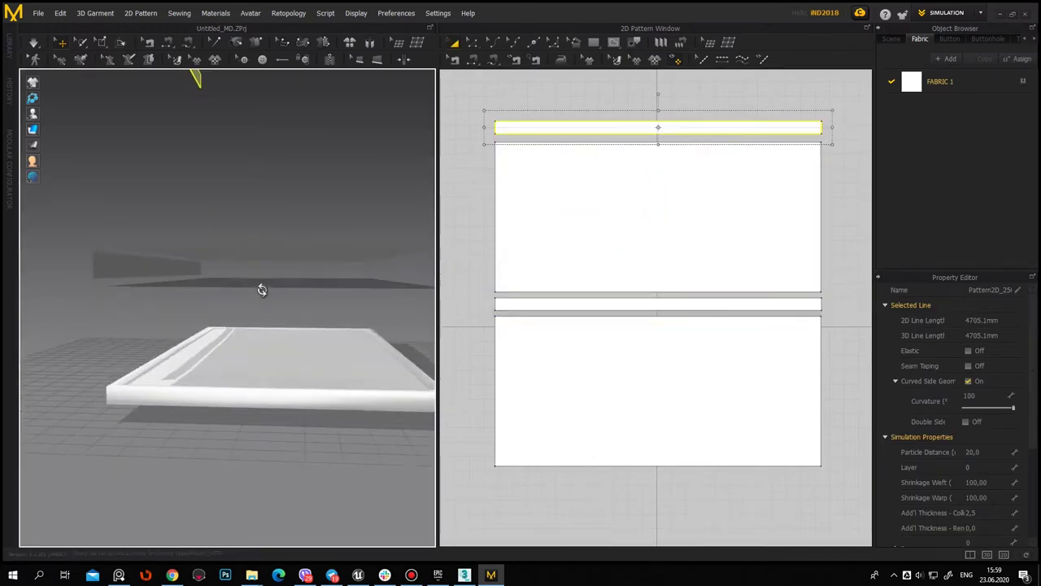
right_drag(260, 339, 254, 261)
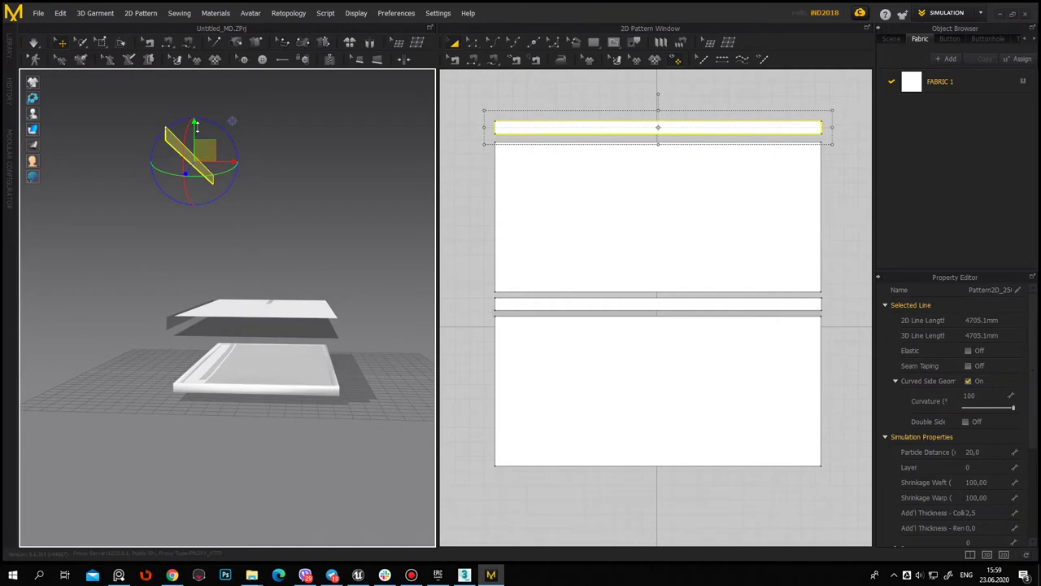
drag(199, 127, 201, 277)
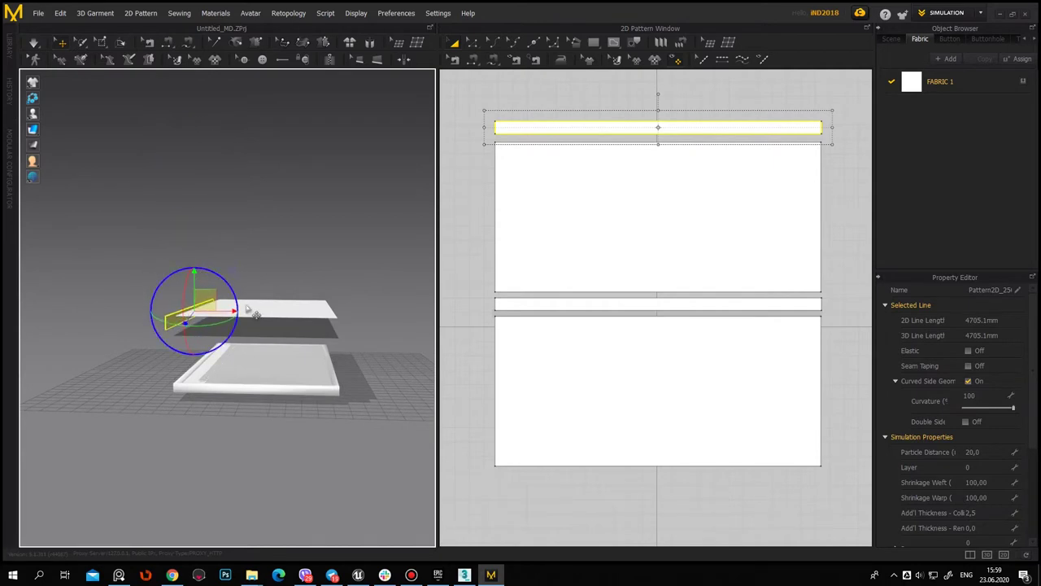
drag(231, 310, 381, 310)
click(920, 575)
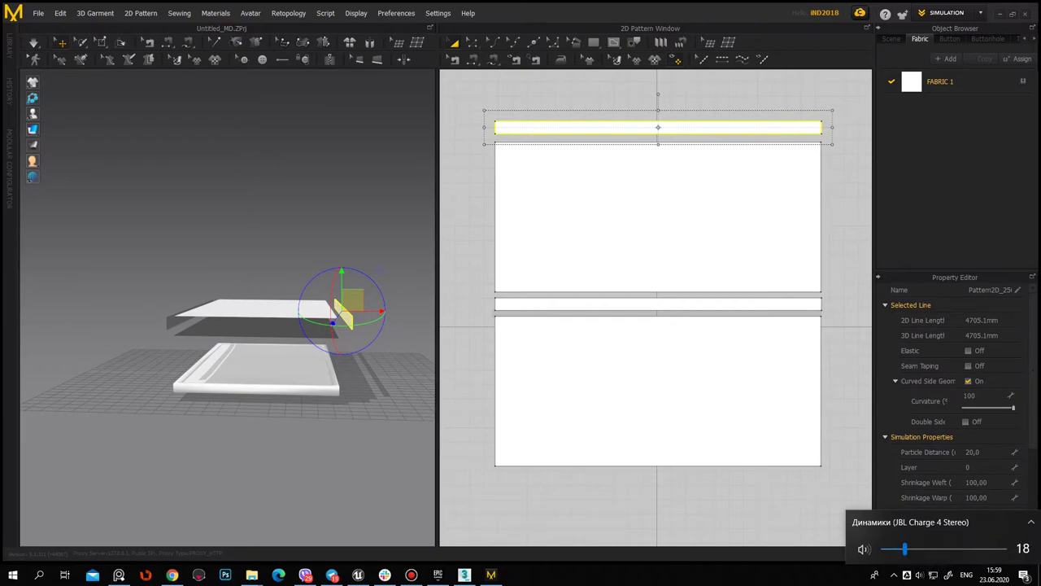
click(172, 575)
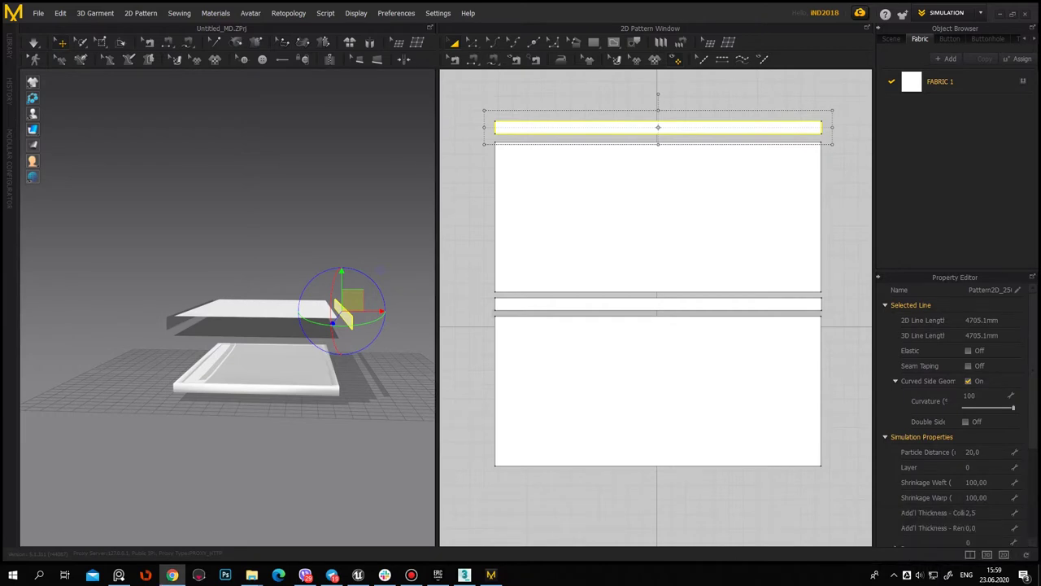
Flip the strip's orientation from its right-click menu
mouse_move(345, 249)
right_down()
mouse_move(387, 370)
mouse_move(287, 486)
right_up()
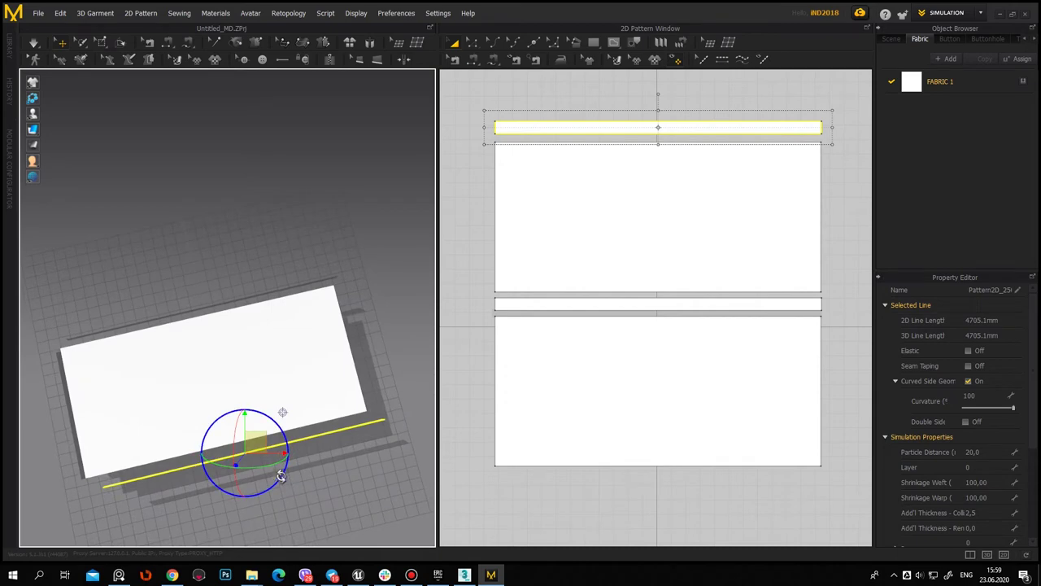
mouse_move(275, 414)
right_down()
mouse_move(269, 432)
mouse_move(253, 396)
mouse_move(345, 304)
mouse_move(316, 318)
mouse_move(416, 328)
right_up()
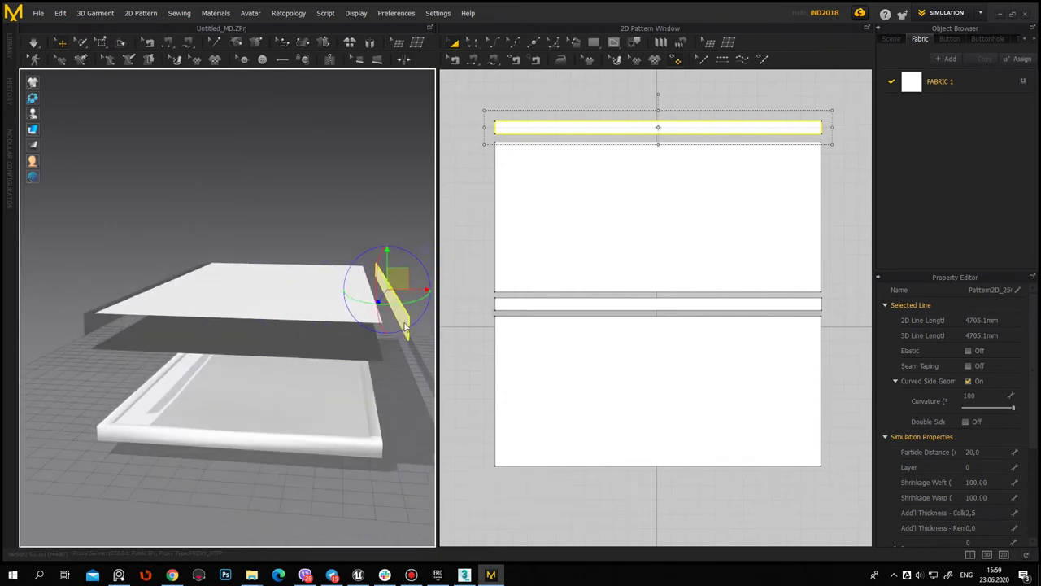
right_click(405, 326)
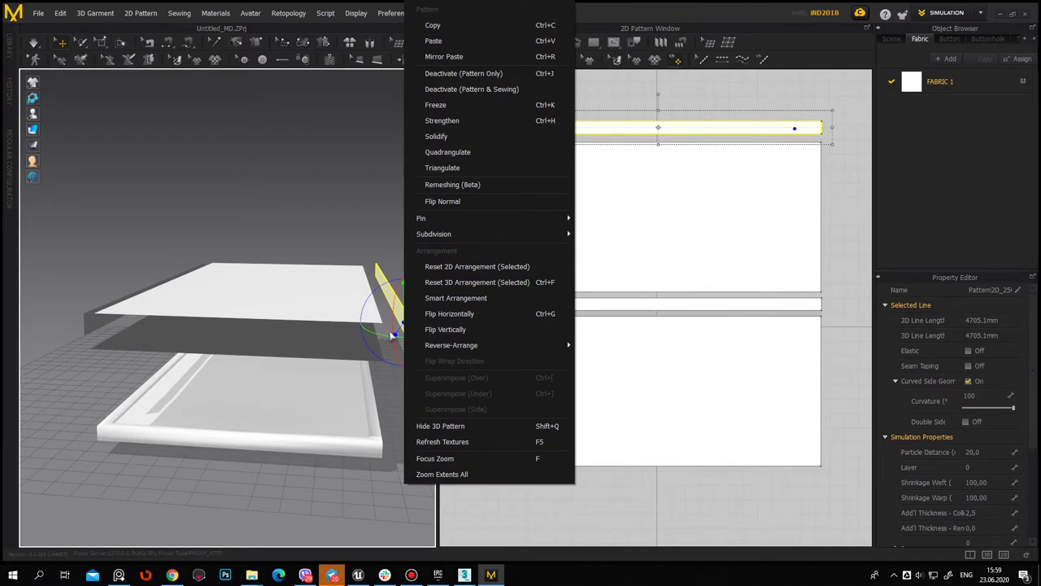
click(455, 313)
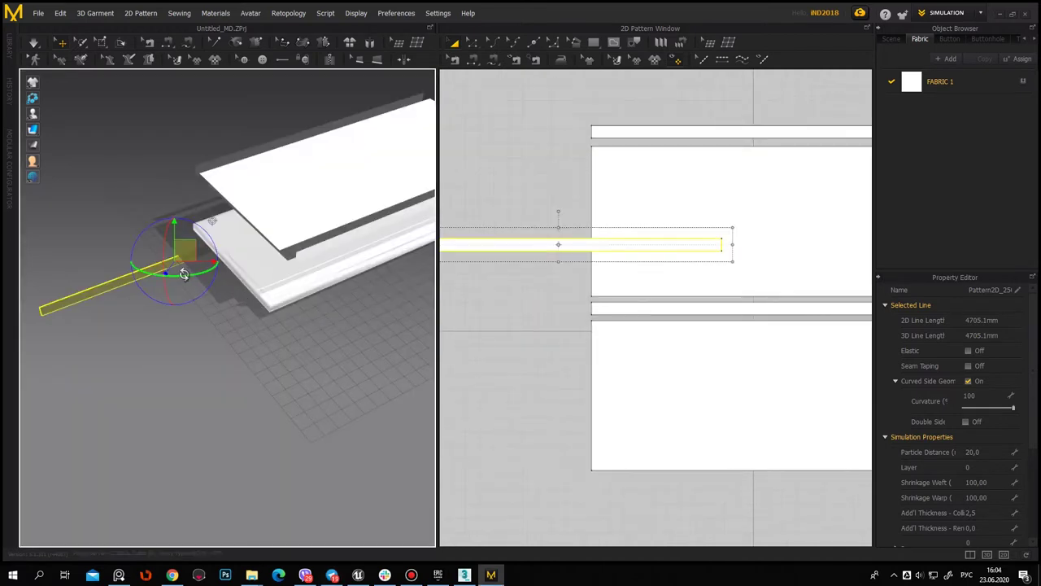
mouse_move(181, 276)
right_down()
mouse_move(195, 375)
mouse_move(261, 305)
mouse_move(241, 283)
mouse_move(293, 248)
mouse_move(98, 265)
mouse_move(274, 407)
mouse_move(360, 263)
mouse_move(402, 323)
mouse_move(396, 379)
mouse_move(292, 328)
right_up()
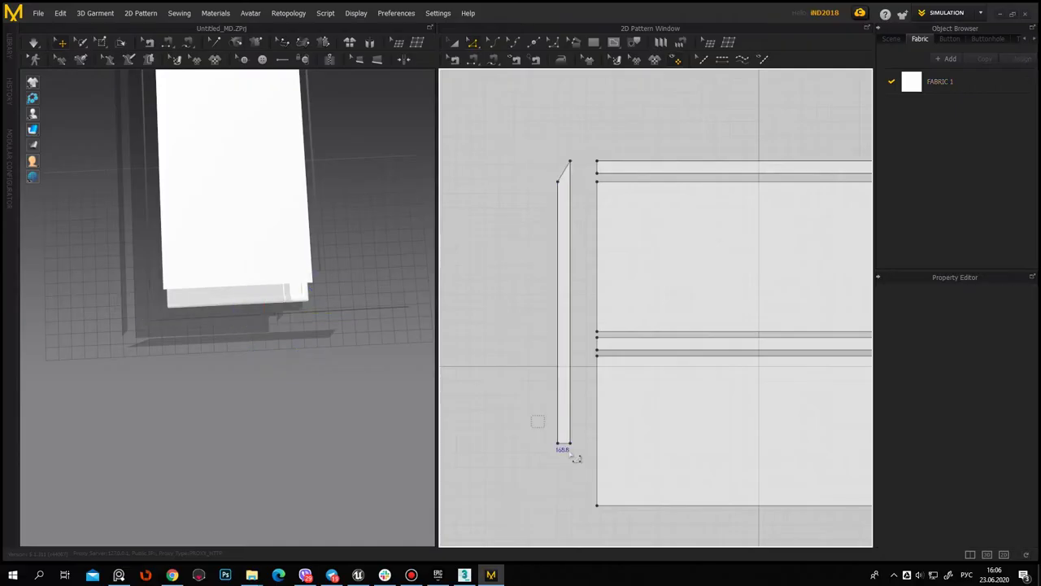
Raise the strip's bottom corners and lower its top-right corner to straighten it into a short rectangle
click(565, 442)
drag(558, 443, 558, 331)
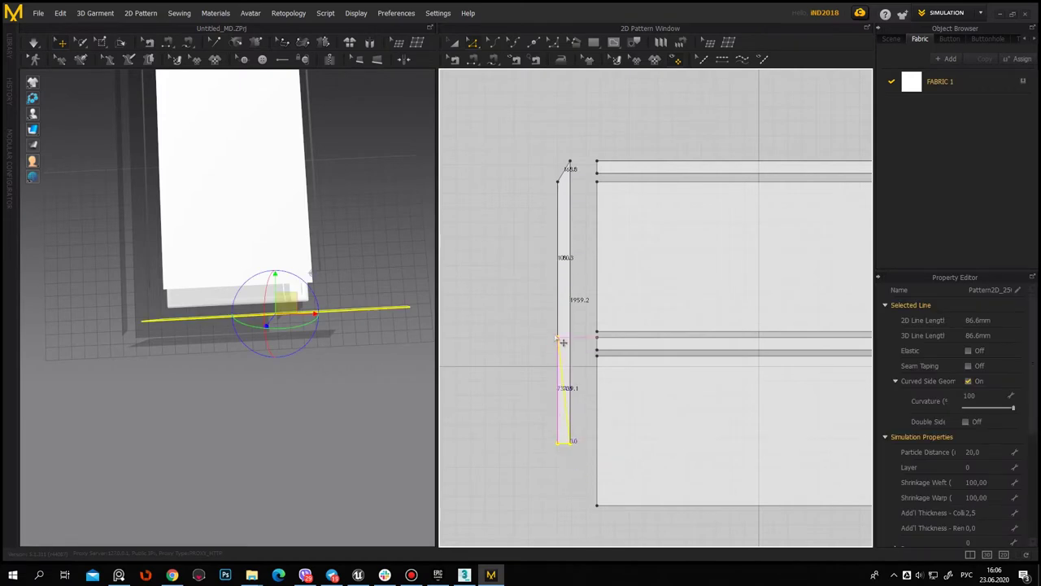
click(607, 185)
click(578, 465)
click(572, 443)
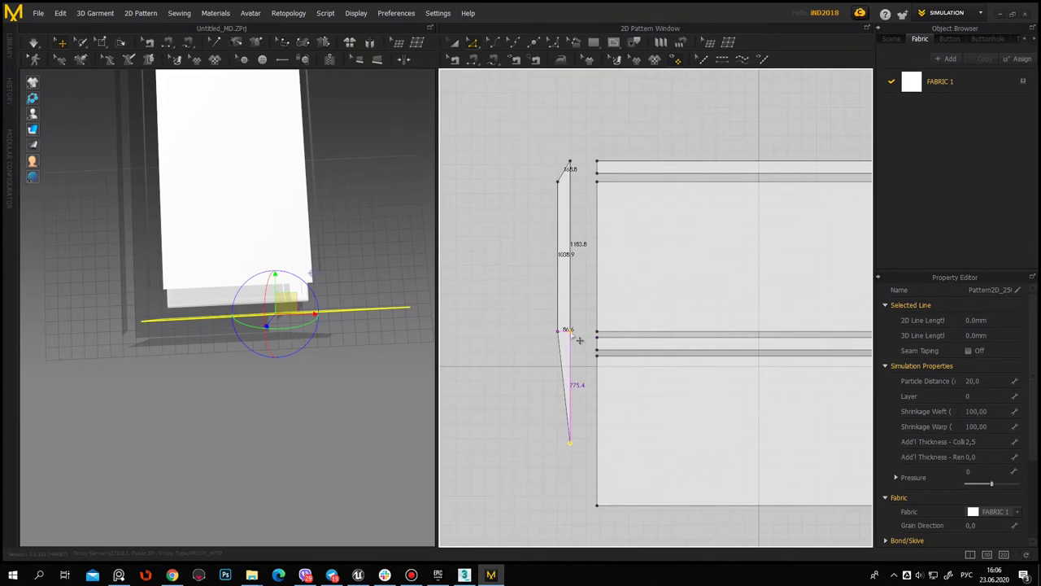
drag(569, 441, 570, 332)
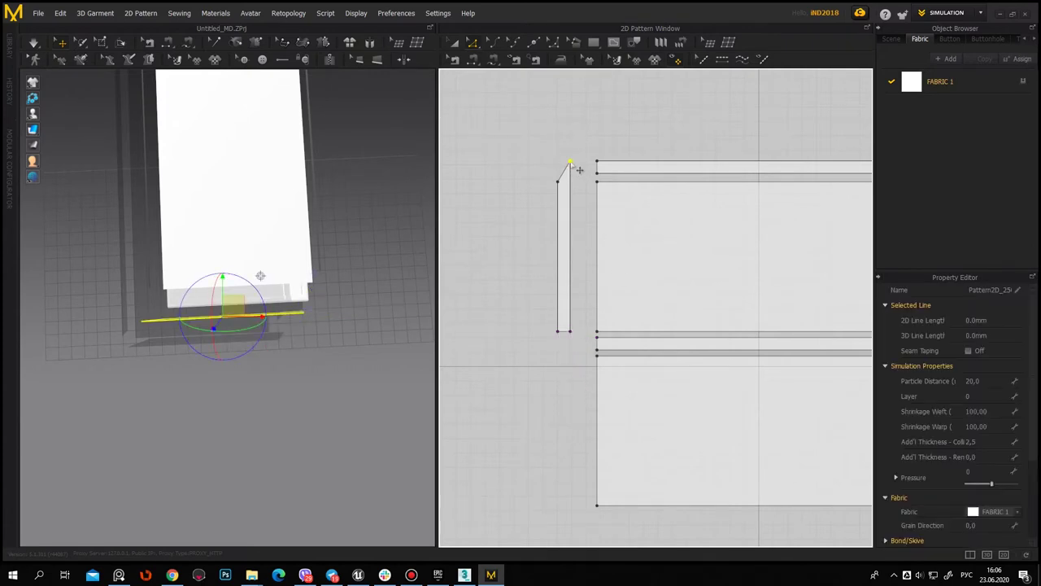
drag(569, 161, 569, 180)
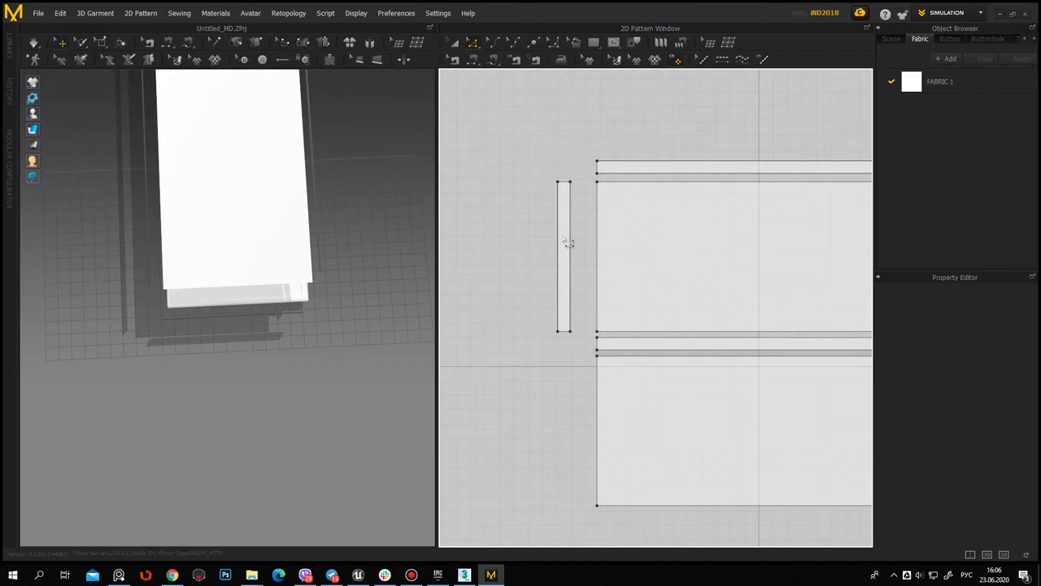
Select the reshaped short end strip with the Transform Pattern tool
click(455, 44)
click(561, 203)
mouse_move(332, 356)
right_down()
mouse_move(331, 376)
mouse_move(332, 348)
right_up()
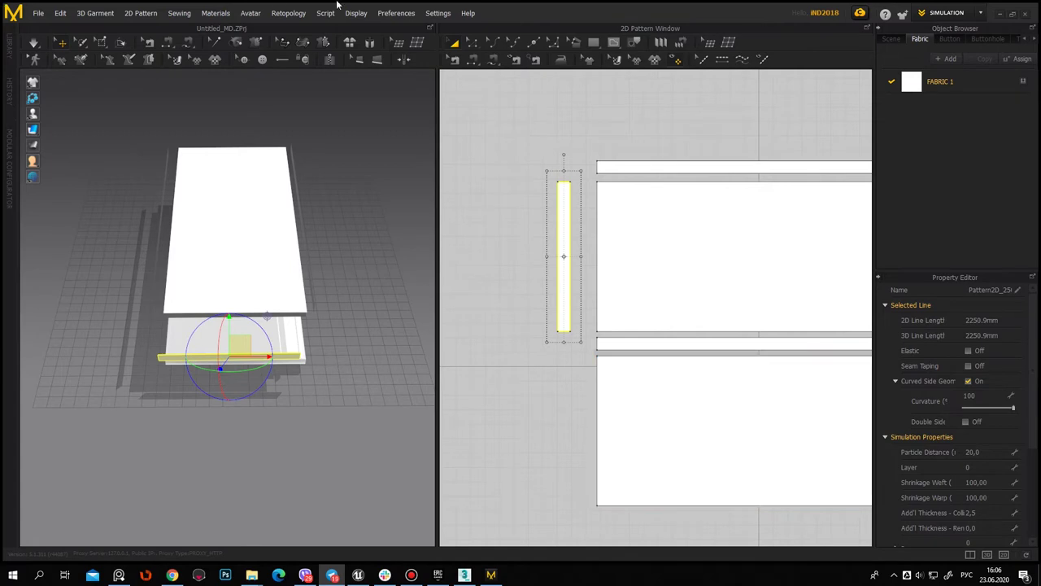
scroll(579, 274, up, 3)
scroll(569, 277, down, 5)
Mirror-paste the end strip with Ctrl+R and place the copy right of the panels
key(ctrl+r)
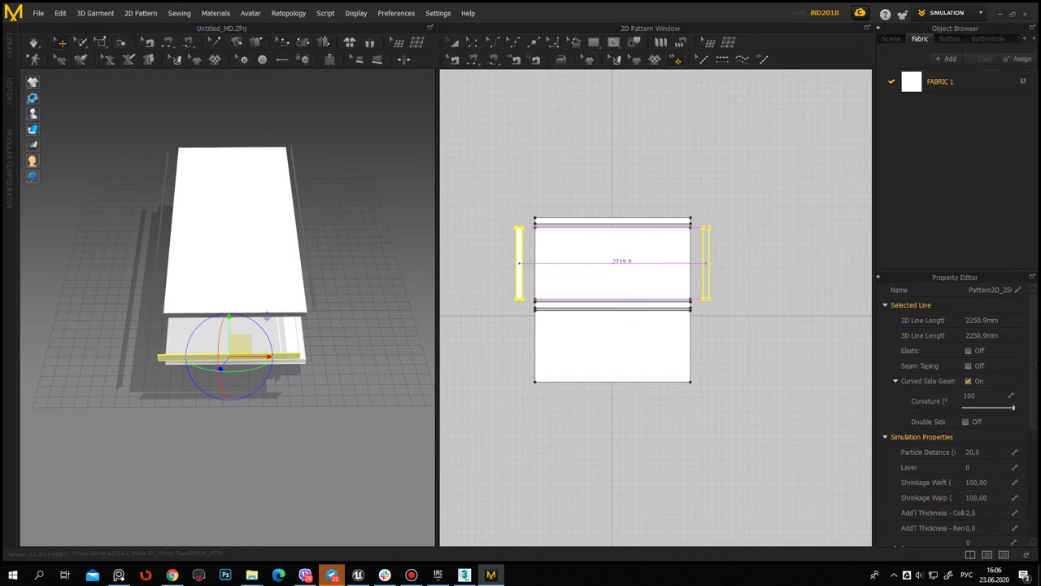
click(706, 263)
mouse_move(288, 281)
right_down()
mouse_move(332, 326)
mouse_move(274, 288)
mouse_move(244, 251)
mouse_move(272, 250)
mouse_move(344, 328)
mouse_move(369, 328)
right_up()
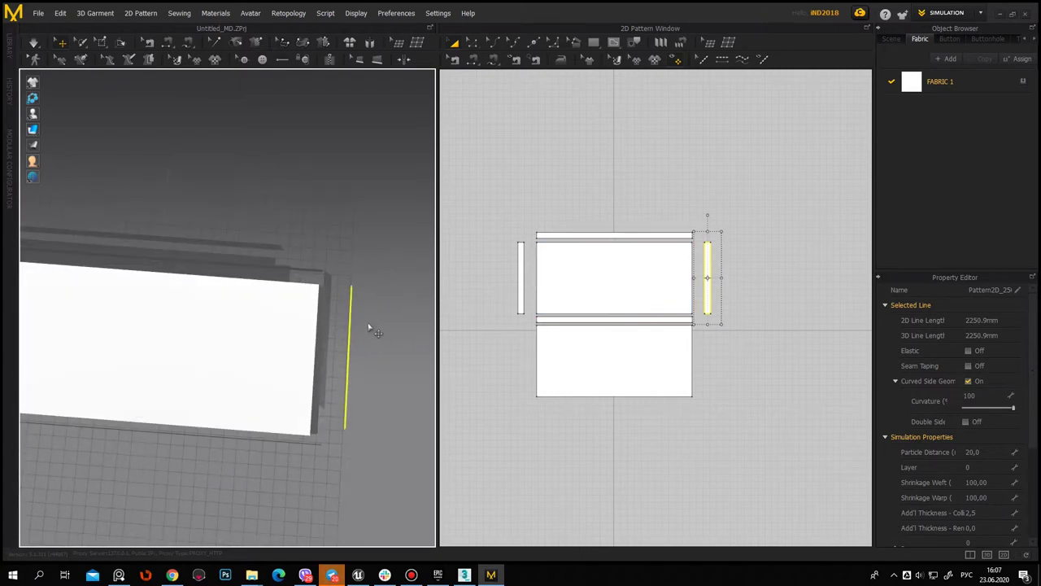
click(348, 358)
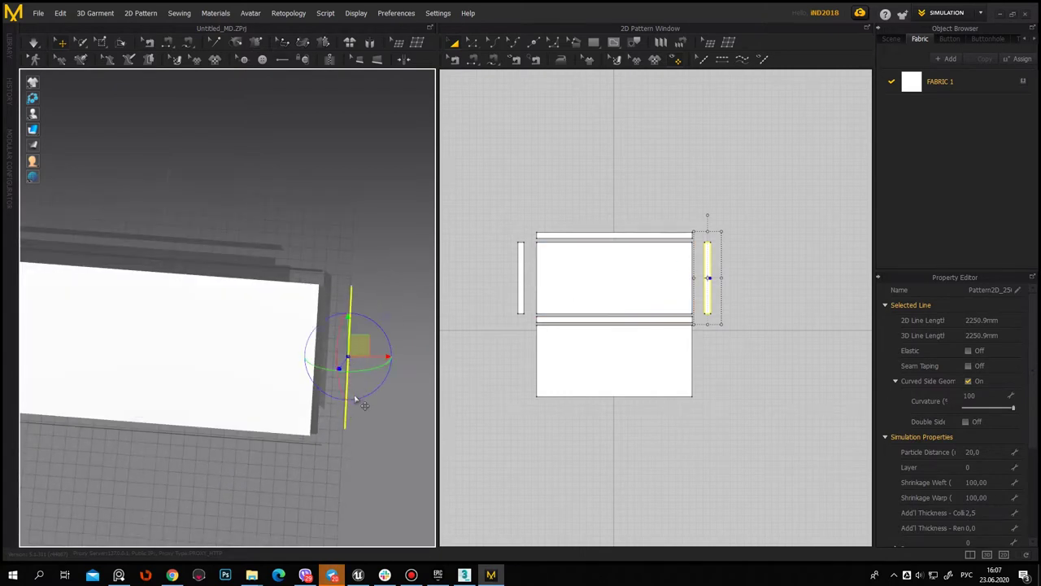
Rotate the mirrored strip with the gizmo rings so it stands at the upper panel's opposite end
mouse_move(356, 399)
mouse_down()
mouse_move(956, 359)
mouse_move(436, 185)
mouse_up()
drag(370, 407, 388, 382)
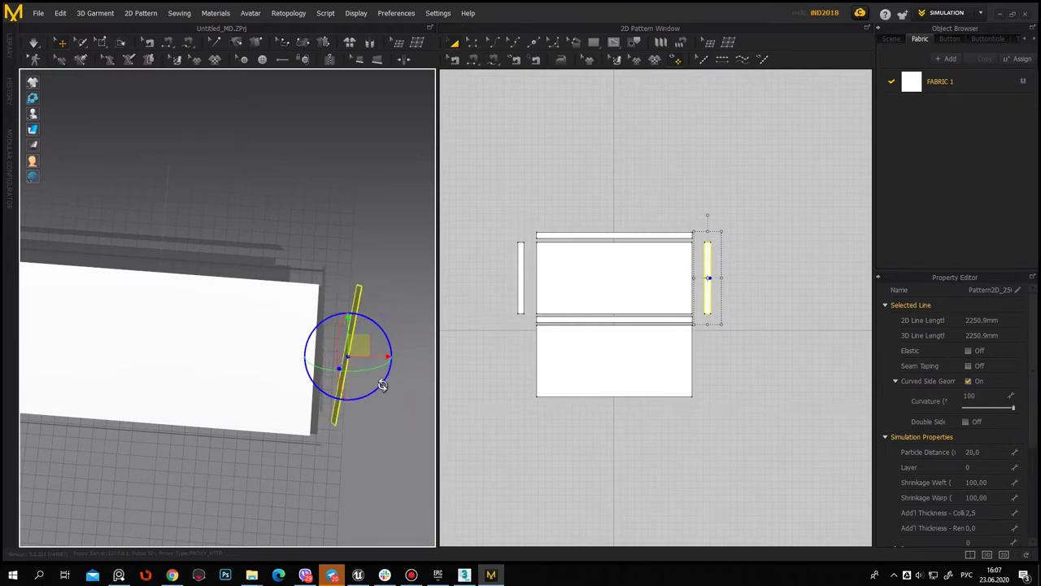
mouse_move(403, 438)
middle_down()
mouse_move(413, 419)
mouse_move(400, 420)
middle_up()
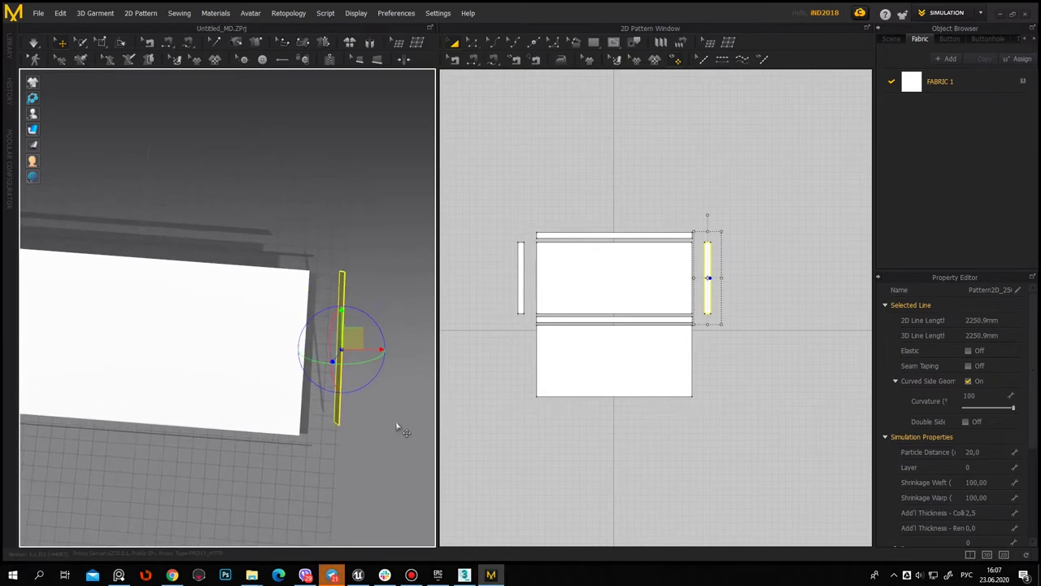
mouse_move(371, 444)
right_down()
mouse_move(190, 339)
mouse_move(288, 339)
mouse_move(279, 360)
mouse_move(320, 331)
right_up()
drag(320, 331, 328, 342)
right_drag(366, 418, 418, 412)
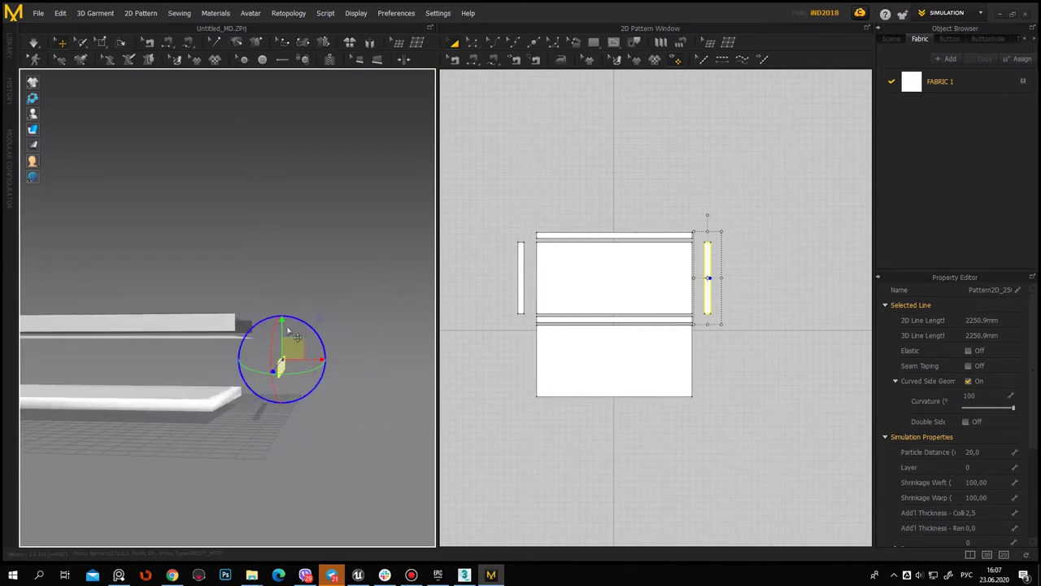
mouse_move(314, 360)
right_down()
mouse_move(316, 396)
mouse_move(190, 391)
mouse_move(314, 465)
mouse_move(334, 446)
right_up()
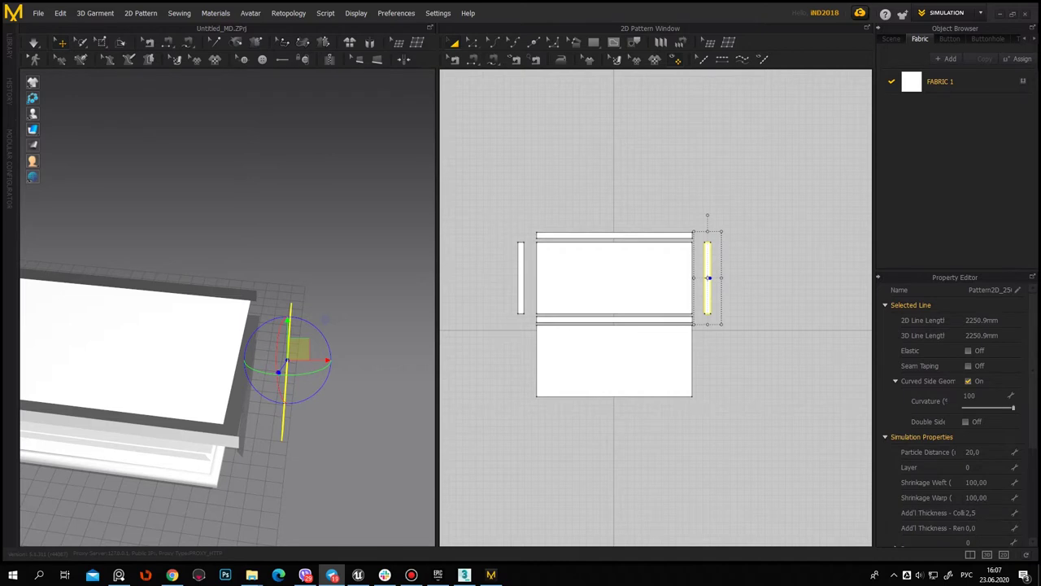
mouse_move(326, 241)
right_down()
mouse_move(307, 187)
mouse_move(209, 207)
mouse_move(277, 184)
mouse_move(273, 195)
mouse_move(316, 225)
mouse_move(281, 316)
mouse_move(370, 402)
mouse_move(349, 481)
mouse_move(223, 448)
mouse_move(275, 356)
right_up()
Sew the right end strip's edges to the ends of both panels
click(349, 481)
key(1)
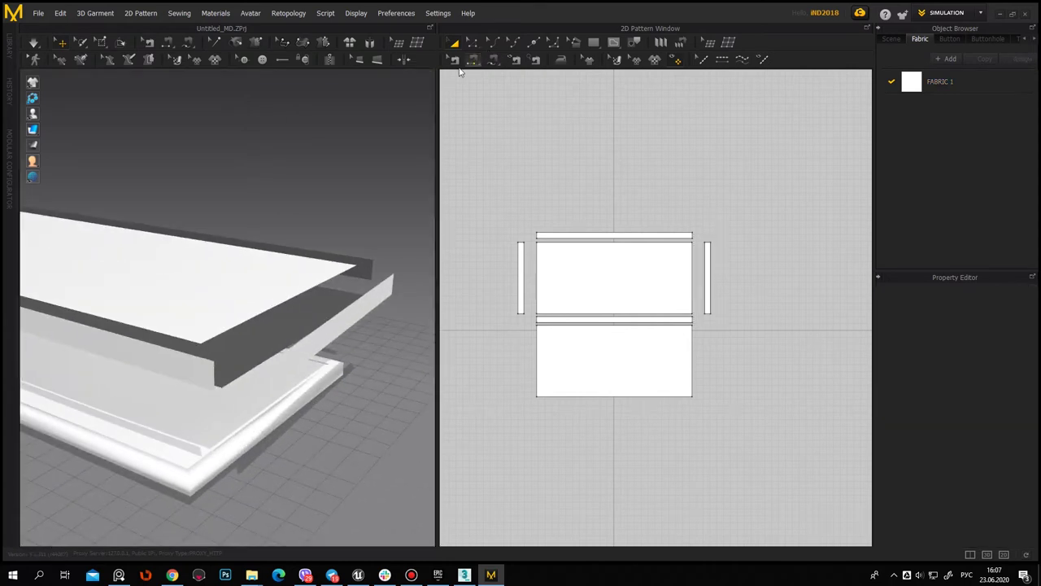
click(288, 364)
click(186, 345)
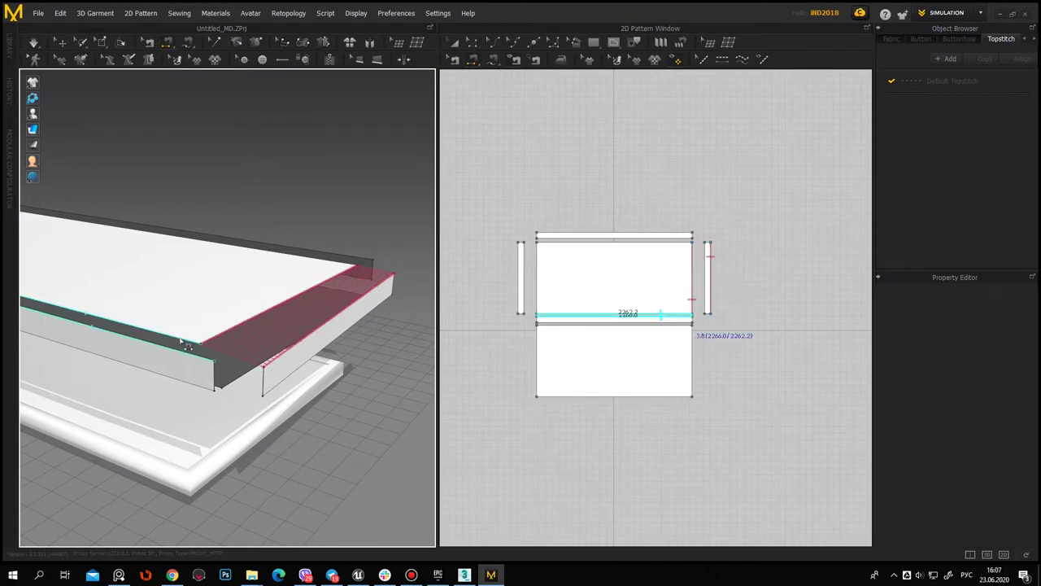
click(186, 345)
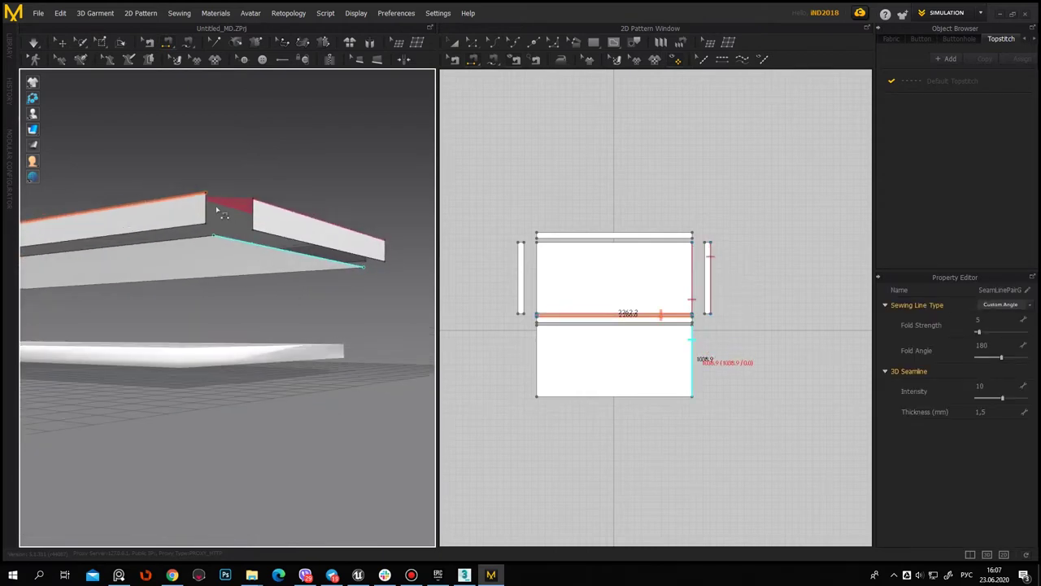
click(265, 218)
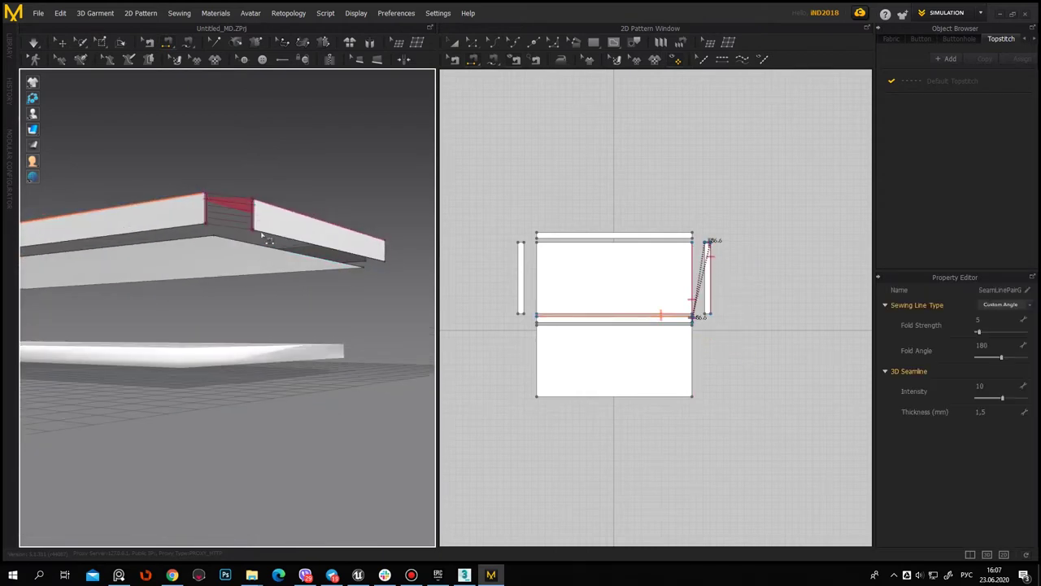
click(269, 253)
click(271, 233)
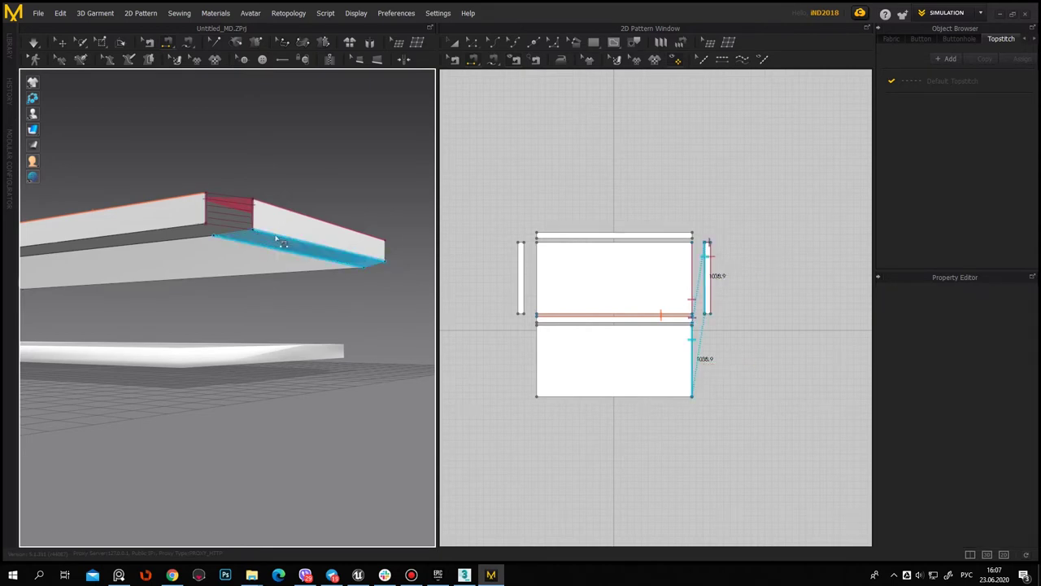
mouse_move(228, 285)
right_down()
mouse_move(348, 311)
mouse_move(328, 302)
mouse_move(318, 212)
right_up()
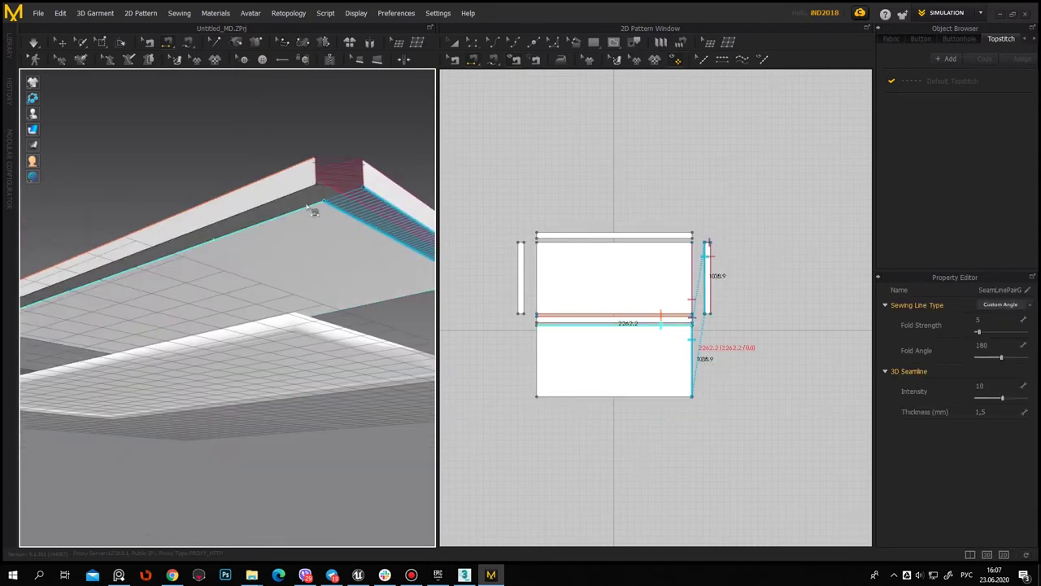
Sew the 2262.2 mm panel edge to the 2266.0 mm strip edge
click(303, 205)
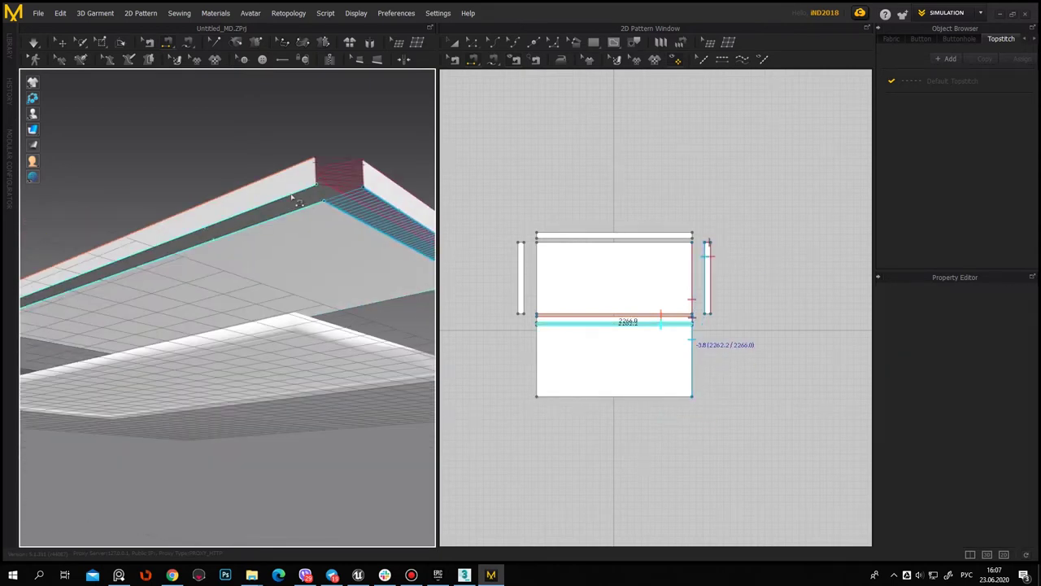
click(197, 357)
mouse_move(198, 271)
right_down()
mouse_move(214, 272)
mouse_move(202, 299)
mouse_move(248, 331)
right_up()
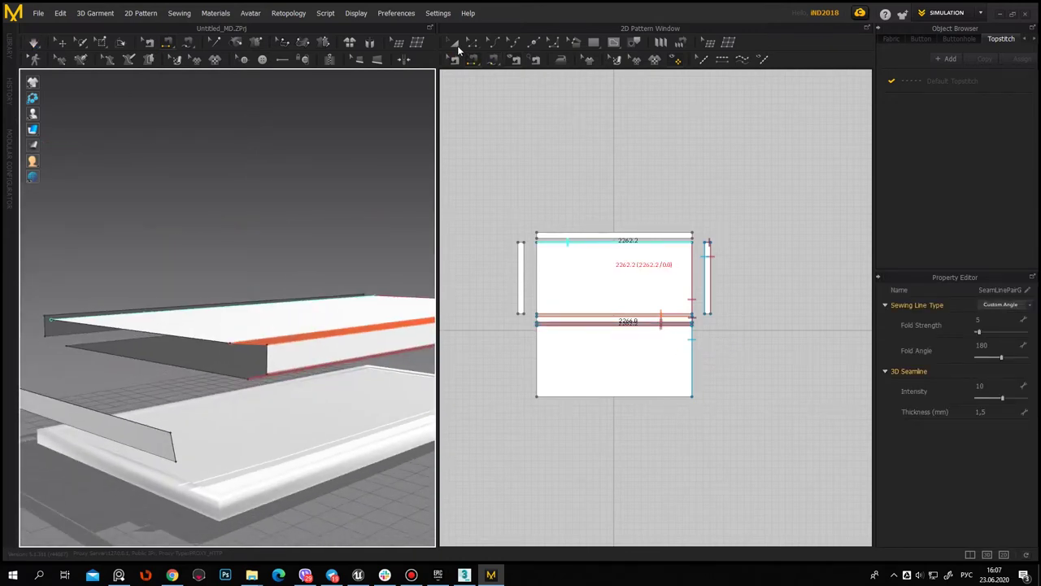
click(456, 44)
Select the narrow left end panel and turn it with the rotation ring to stand edge-on beside the box
click(98, 423)
right_drag(269, 395, 153, 405)
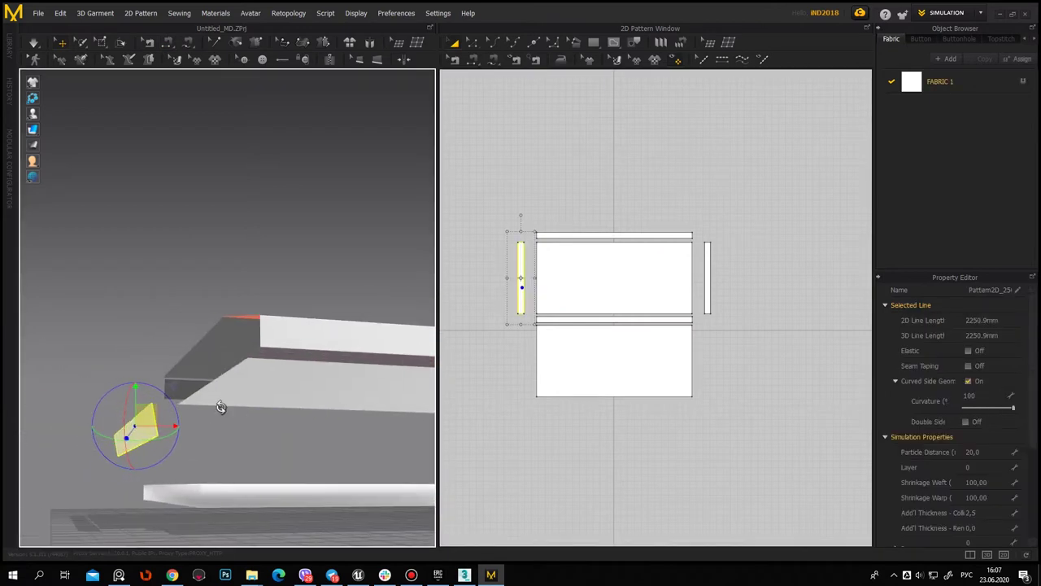
drag(171, 390, 180, 399)
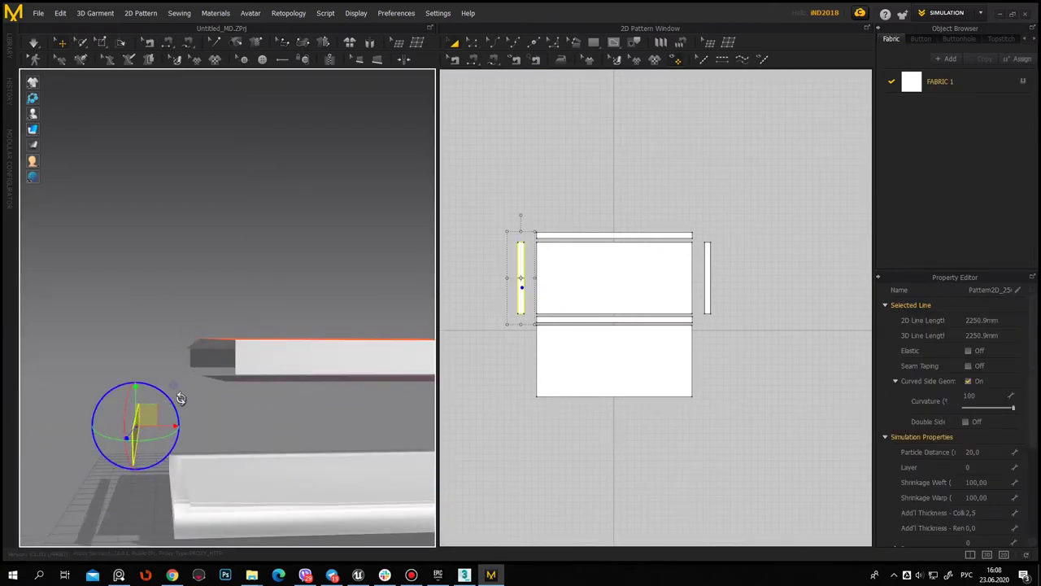
mouse_move(171, 411)
right_down()
mouse_move(304, 388)
mouse_move(214, 369)
right_up()
right_drag(222, 312, 302, 332)
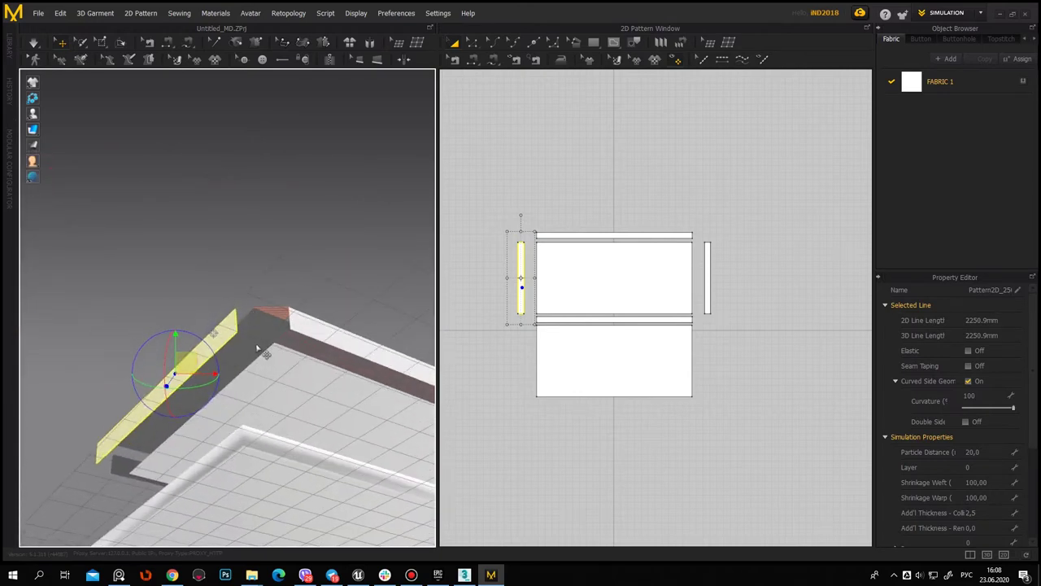
Sew the end panel's short edge and the lower panel's long edge to their matching edges
click(475, 60)
click(329, 332)
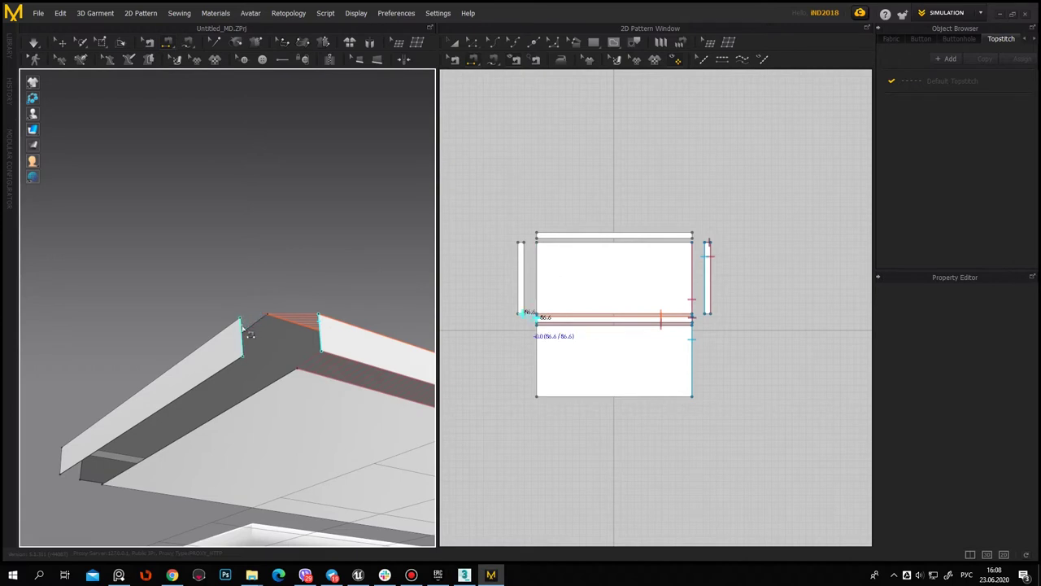
click(249, 333)
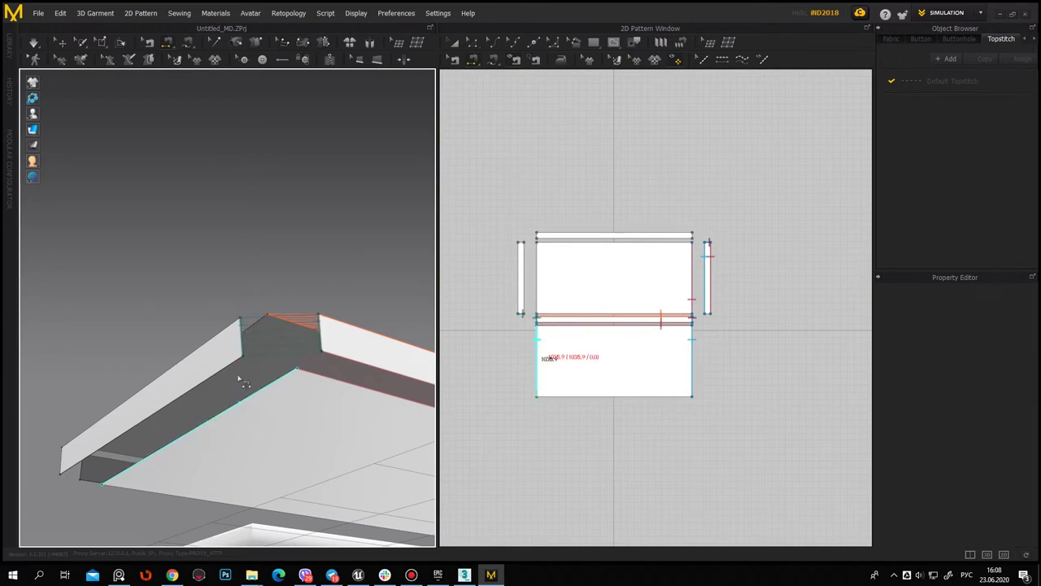
click(296, 286)
right_drag(300, 228, 217, 432)
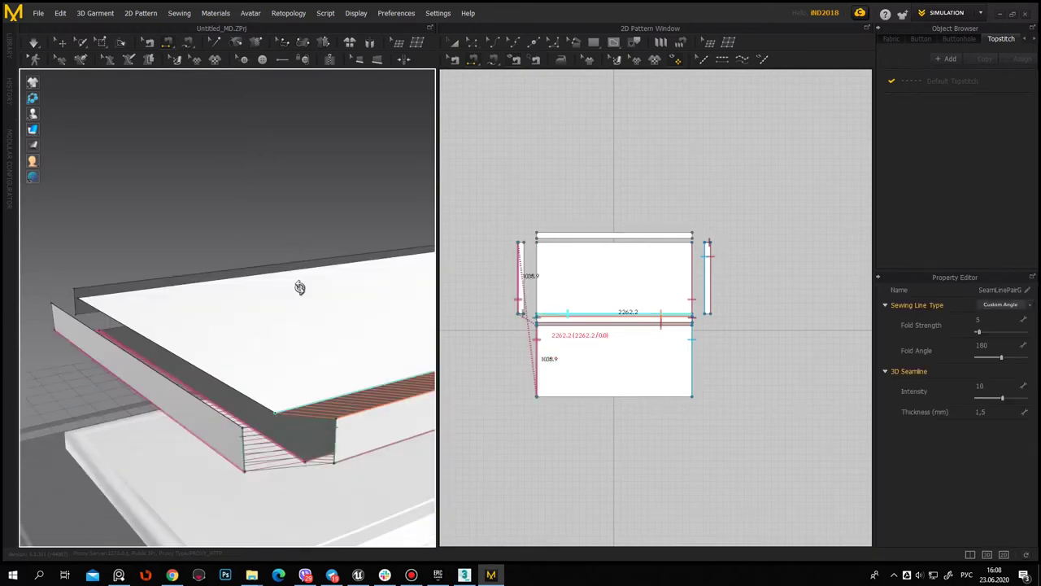
click(233, 375)
Sew the top strip's edges to the matching long edges of the top panel
mouse_move(233, 374)
right_down()
mouse_move(351, 328)
mouse_move(200, 249)
right_up()
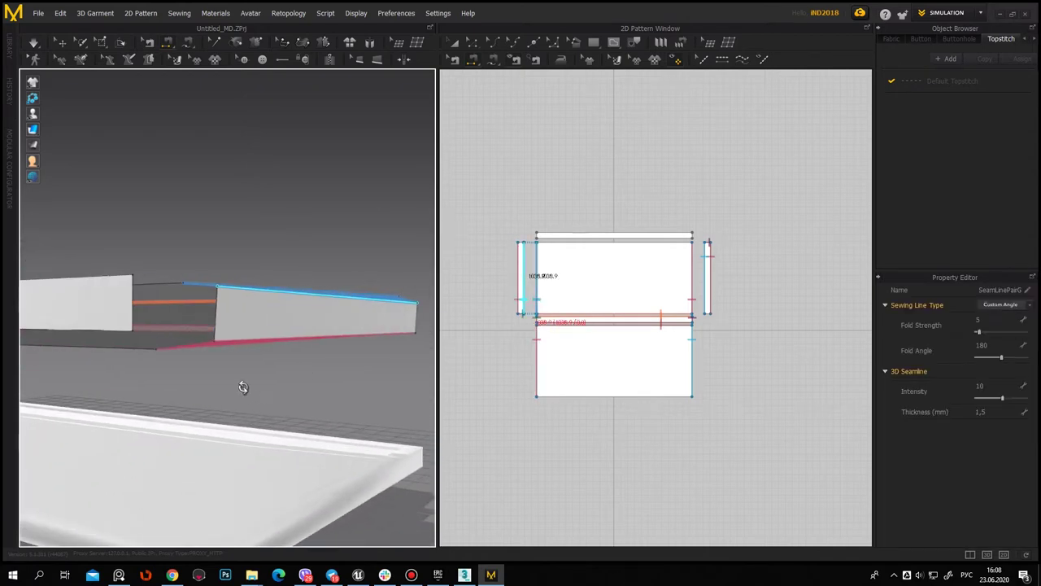
click(109, 244)
mouse_move(122, 303)
right_down()
mouse_move(223, 323)
mouse_move(214, 302)
right_up()
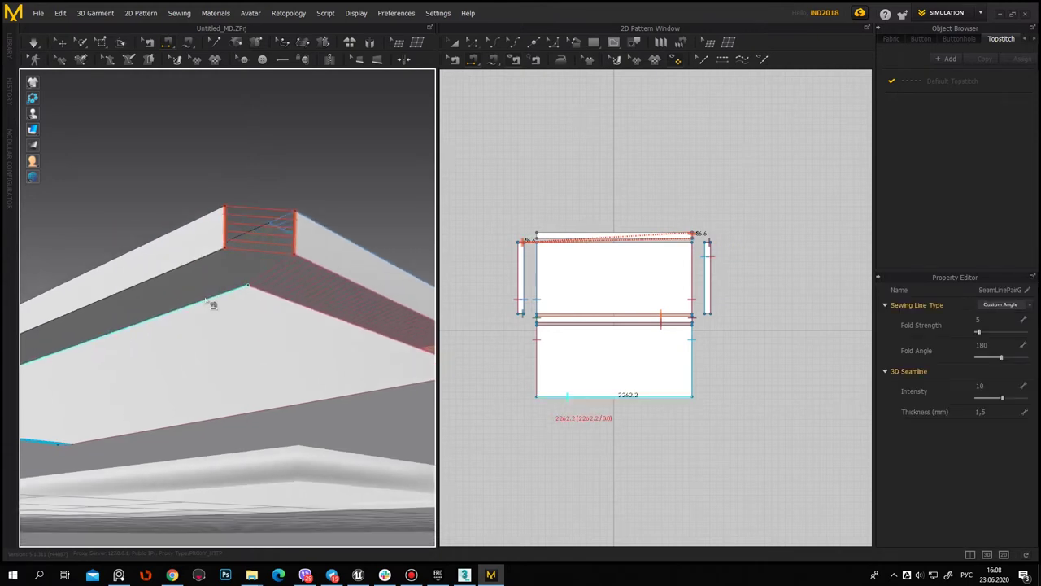
click(186, 274)
click(186, 274)
mouse_move(259, 259)
right_down()
mouse_move(262, 284)
mouse_move(216, 385)
right_up()
click(215, 375)
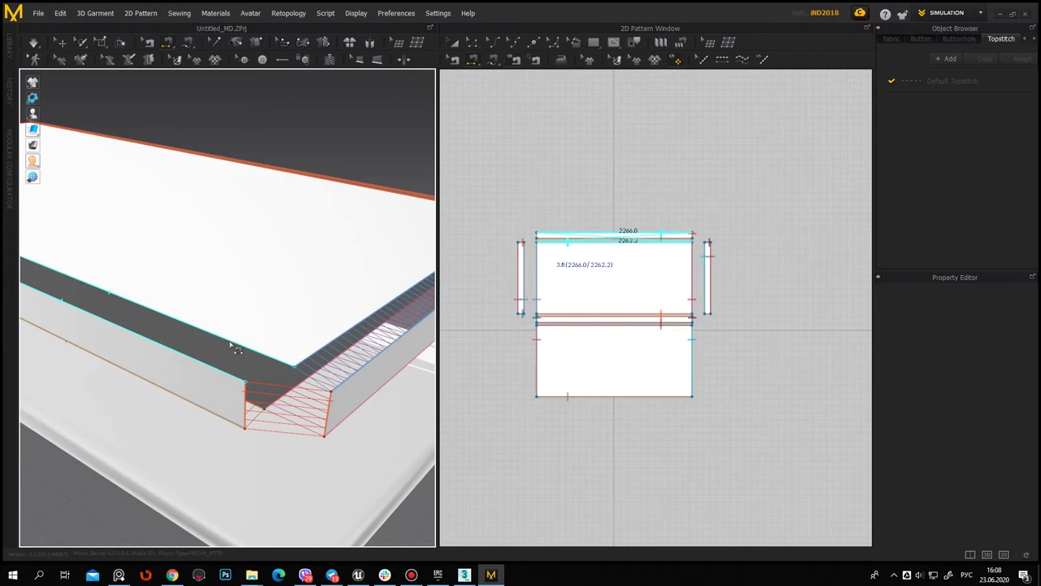
click(163, 355)
Sew the left end edge to the right panel edge, then select the middle pattern piece
mouse_move(163, 356)
right_down()
mouse_move(301, 367)
mouse_move(293, 371)
mouse_move(298, 328)
mouse_move(321, 372)
right_up()
scroll(321, 372, down, 5)
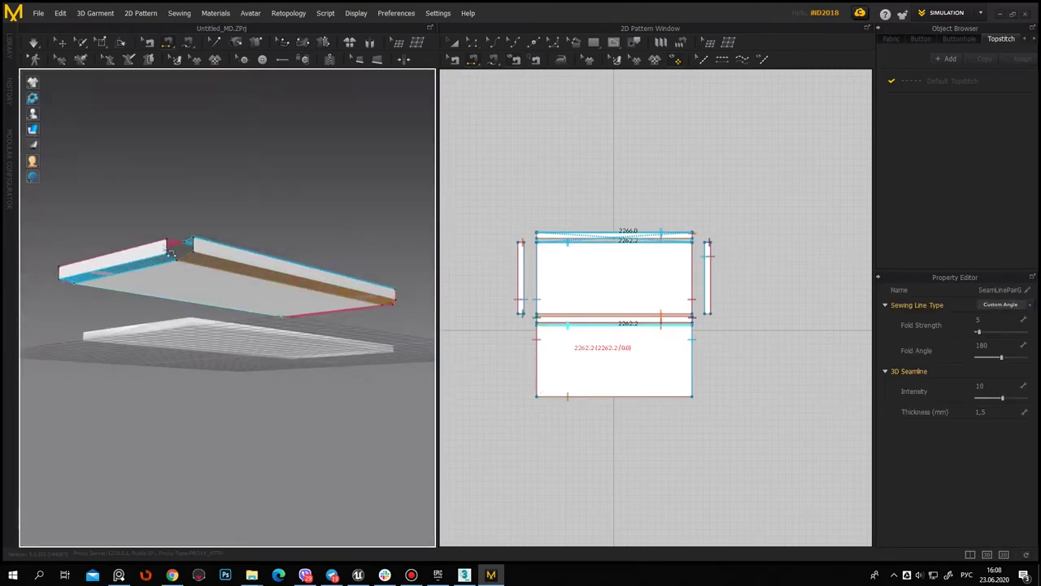
scroll(155, 233, up, 4)
scroll(181, 255, up, 3)
scroll(253, 314, down, 3)
right_drag(253, 314, 223, 242)
click(338, 231)
scroll(264, 274, down, 2)
mouse_move(256, 280)
right_down()
mouse_move(252, 271)
mouse_move(251, 291)
mouse_move(276, 301)
mouse_move(261, 344)
mouse_move(195, 377)
mouse_move(330, 355)
mouse_move(42, 343)
mouse_move(379, 379)
right_up()
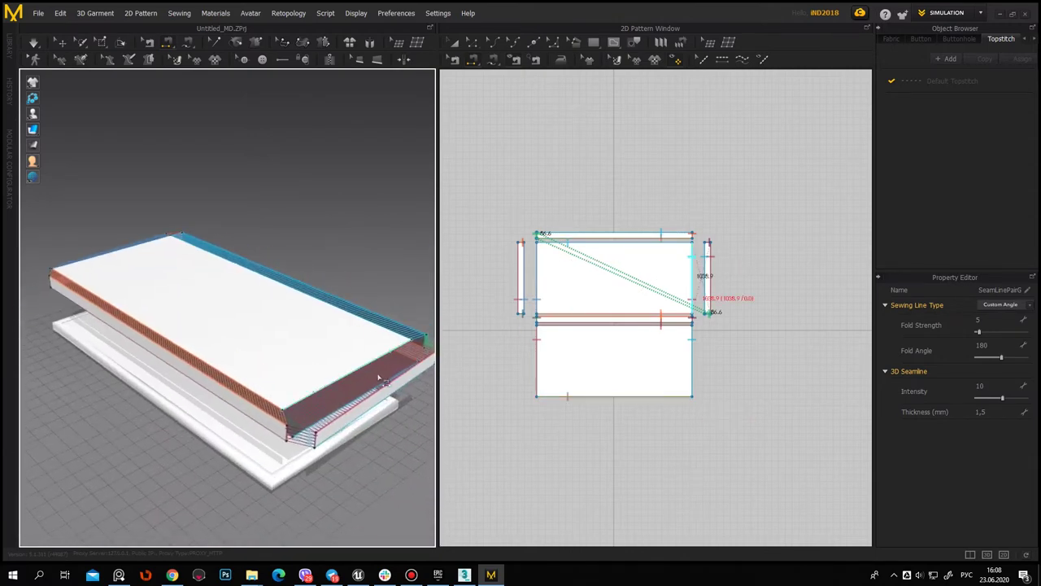
click(61, 42)
click(644, 257)
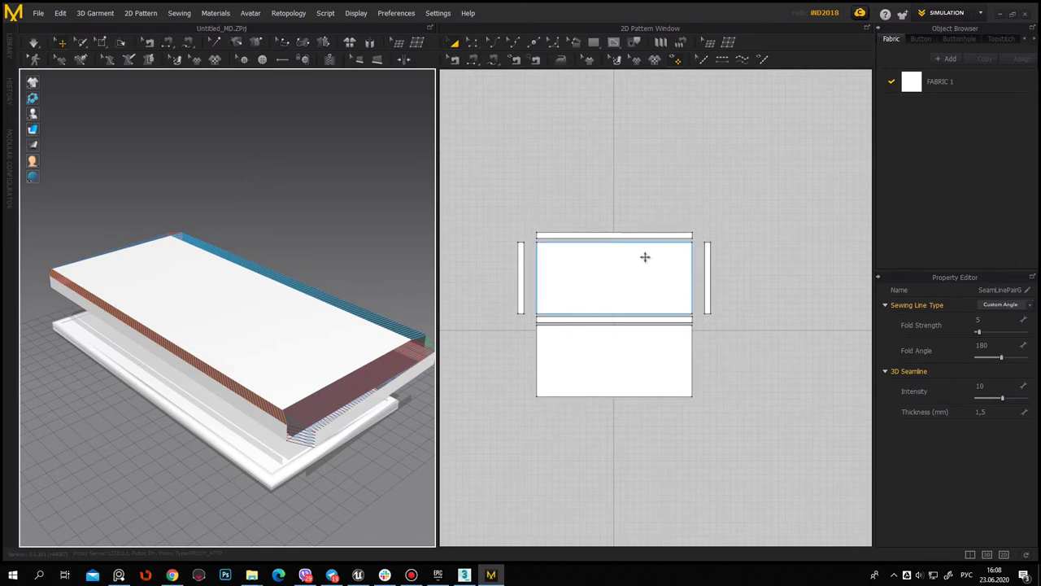
Select all pattern pieces, deselect, then save the project as 1.Zprj via File > Save Project
drag(752, 209, 506, 440)
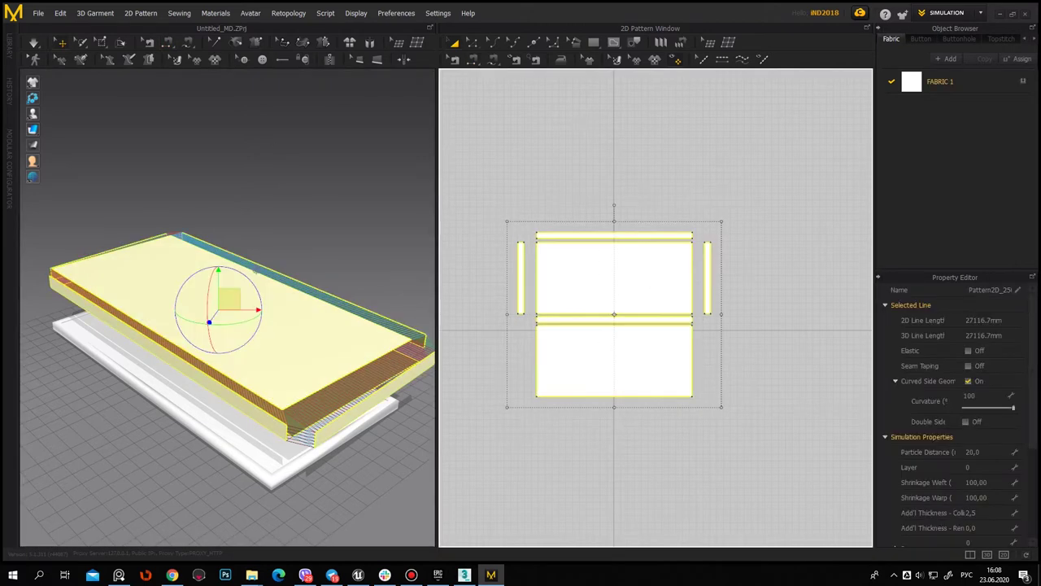
scroll(992, 460, down, 3)
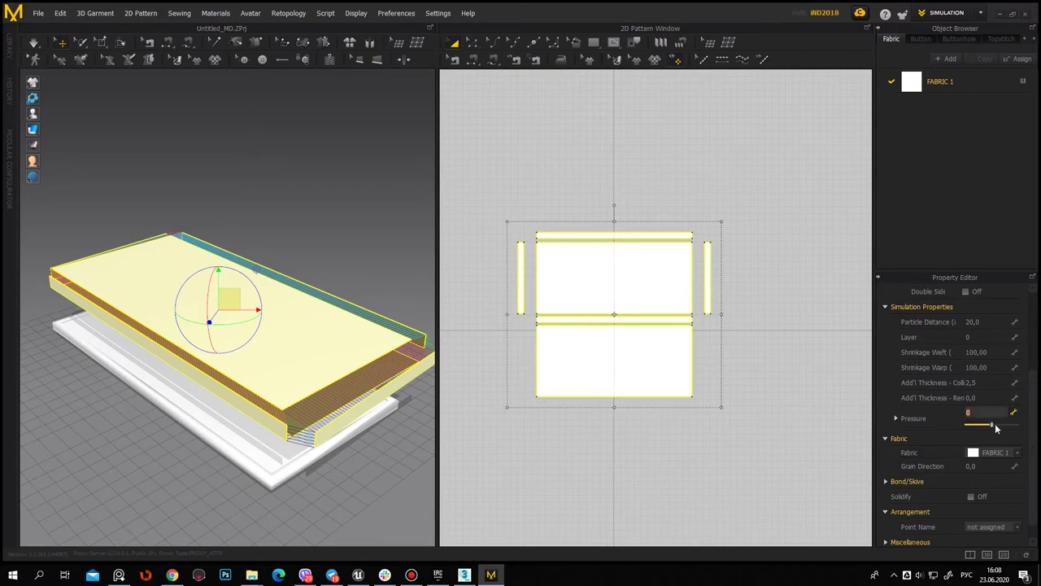
click(164, 133)
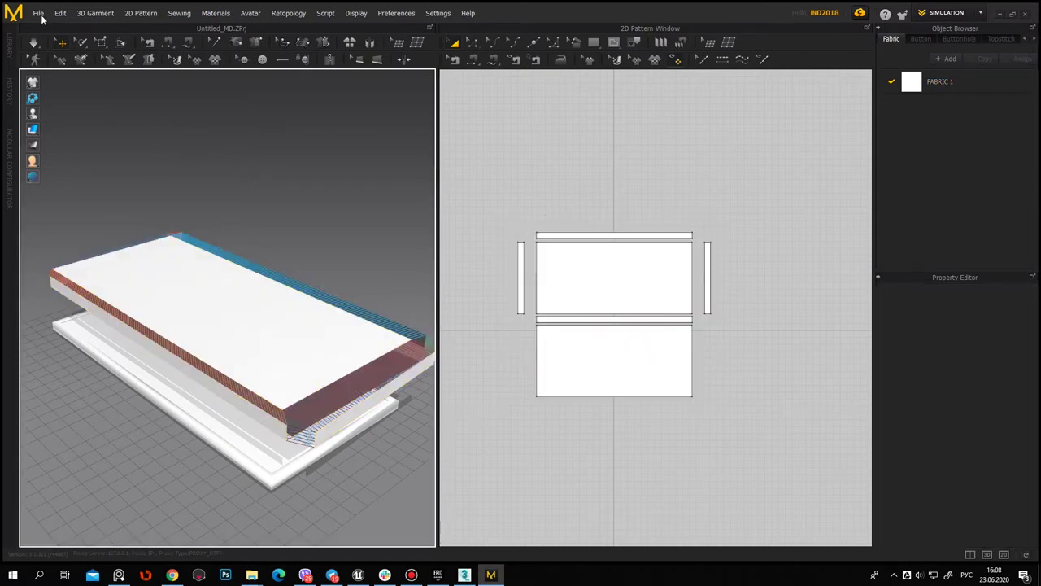
click(38, 13)
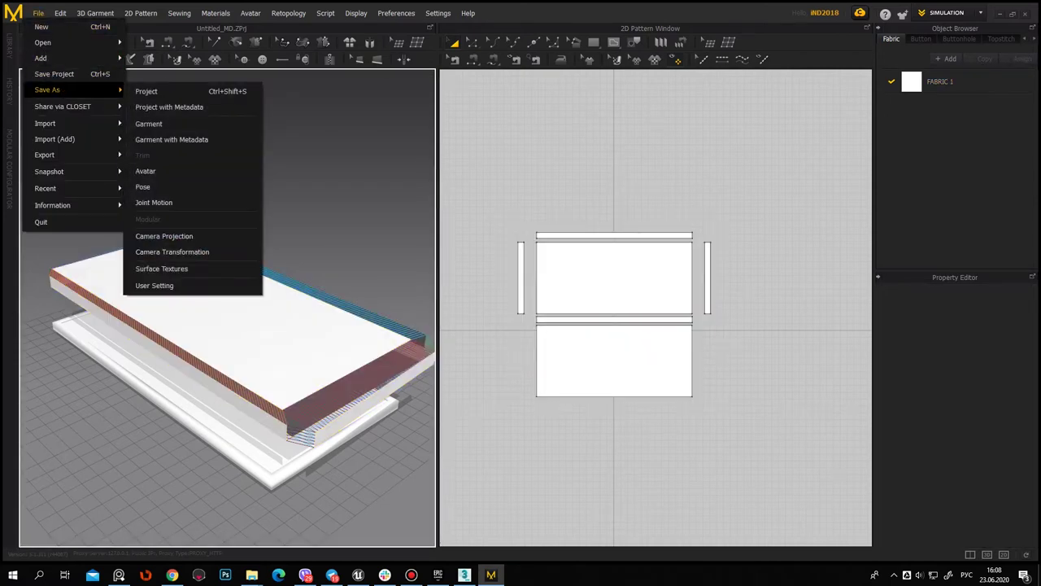
click(411, 574)
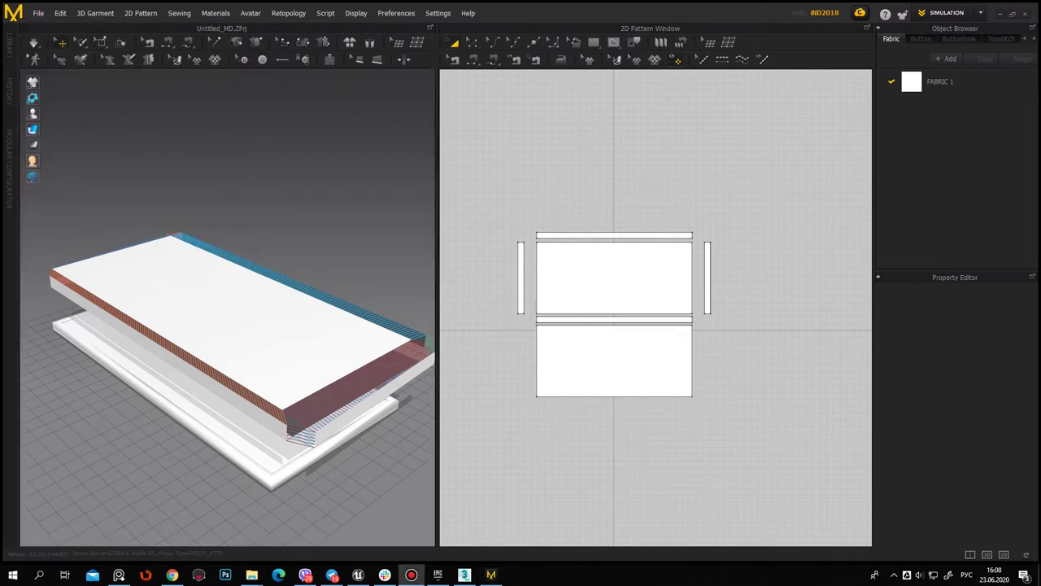
click(35, 14)
mouse_move(47, 89)
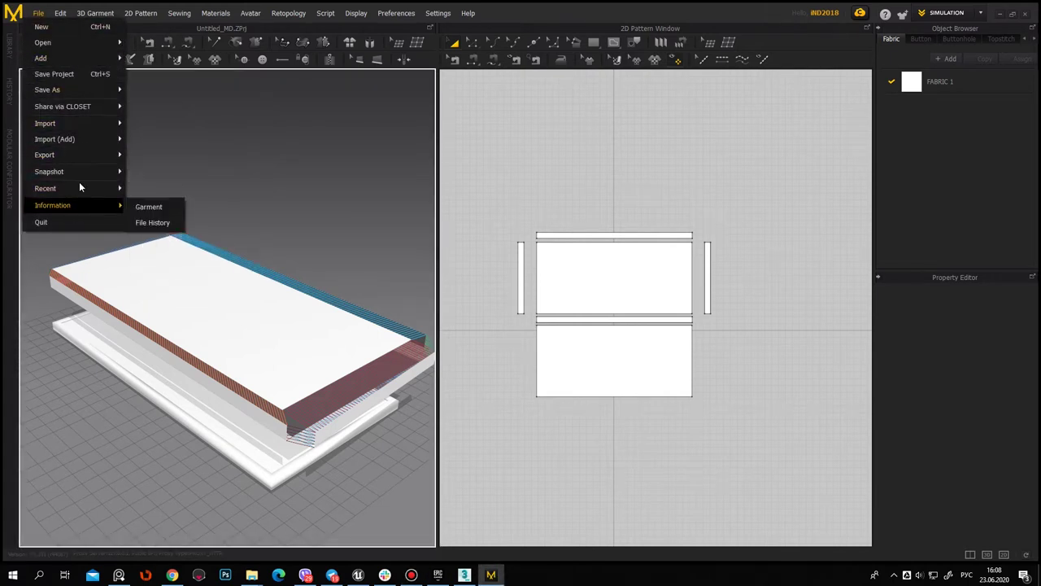
click(75, 76)
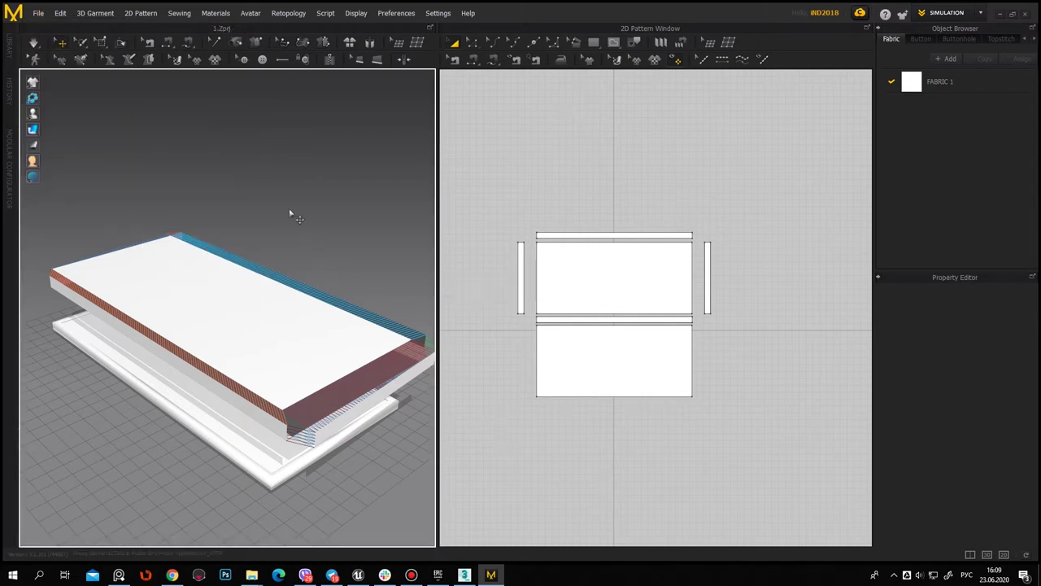
right_drag(371, 335, 351, 327)
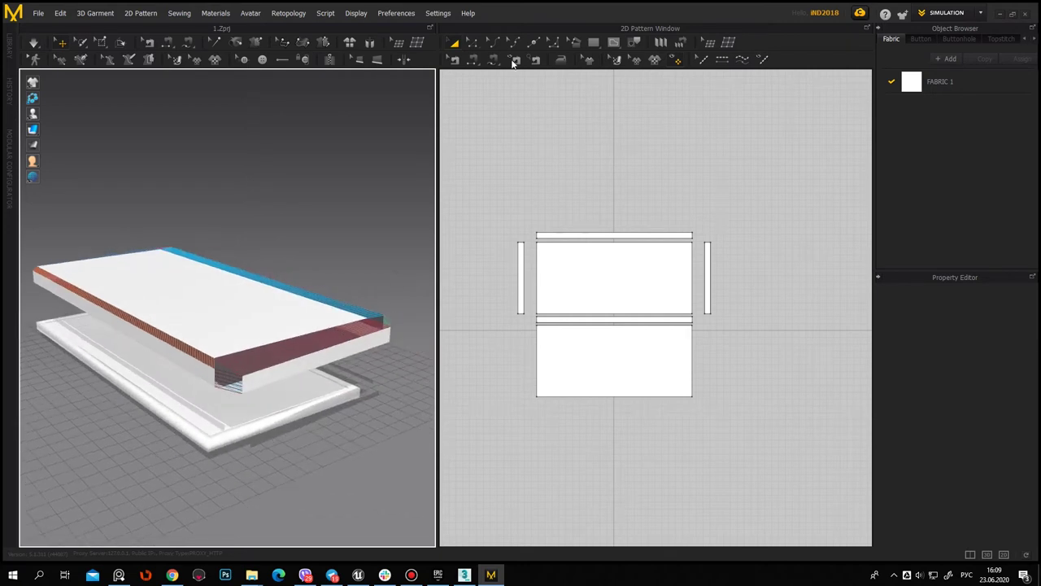
Start the simulation and set Pressure to 5 on all pattern pieces
click(36, 46)
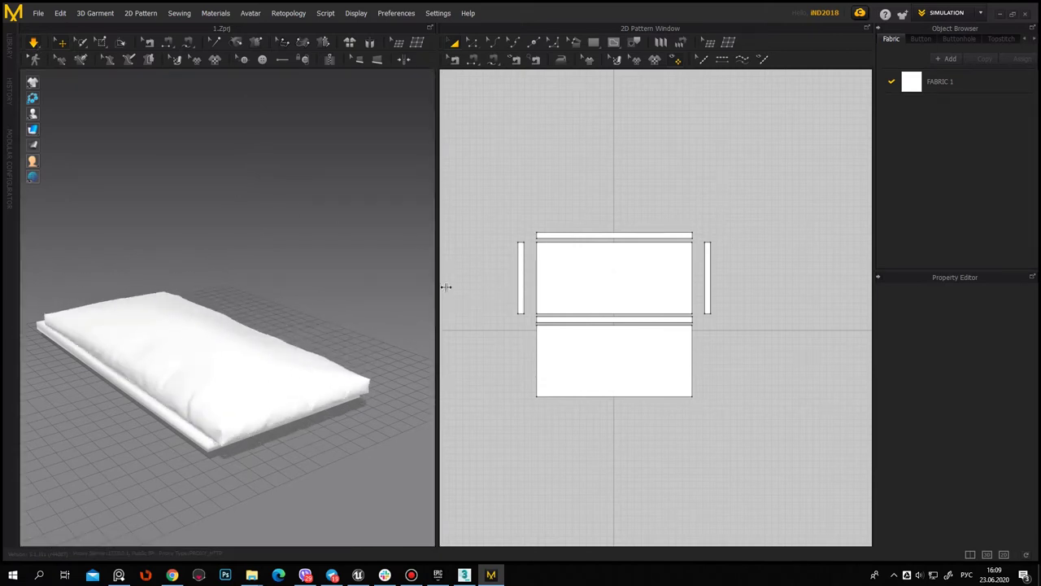
drag(437, 288, 627, 288)
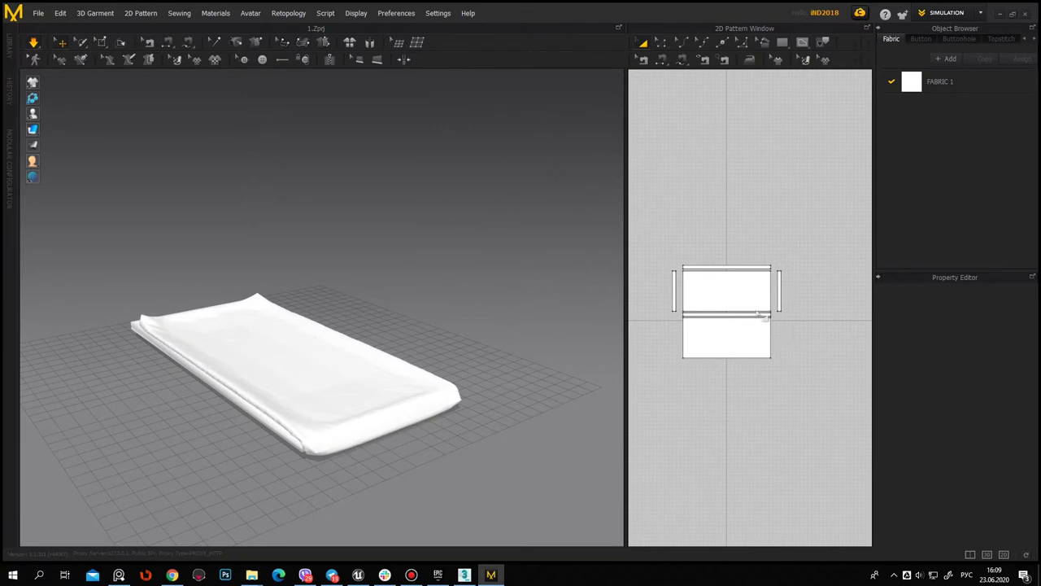
drag(661, 241, 820, 380)
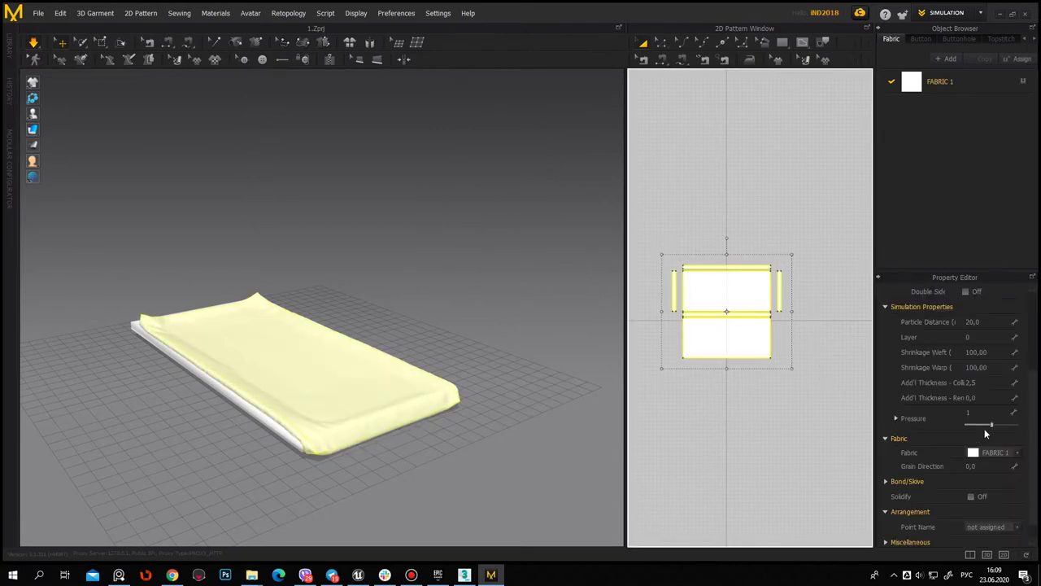
click(978, 412)
text(5)
key(Return)
mouse_move(525, 388)
right_down()
mouse_move(516, 365)
mouse_move(476, 407)
mouse_move(325, 404)
mouse_move(296, 383)
right_up()
scroll(290, 390, up, 2)
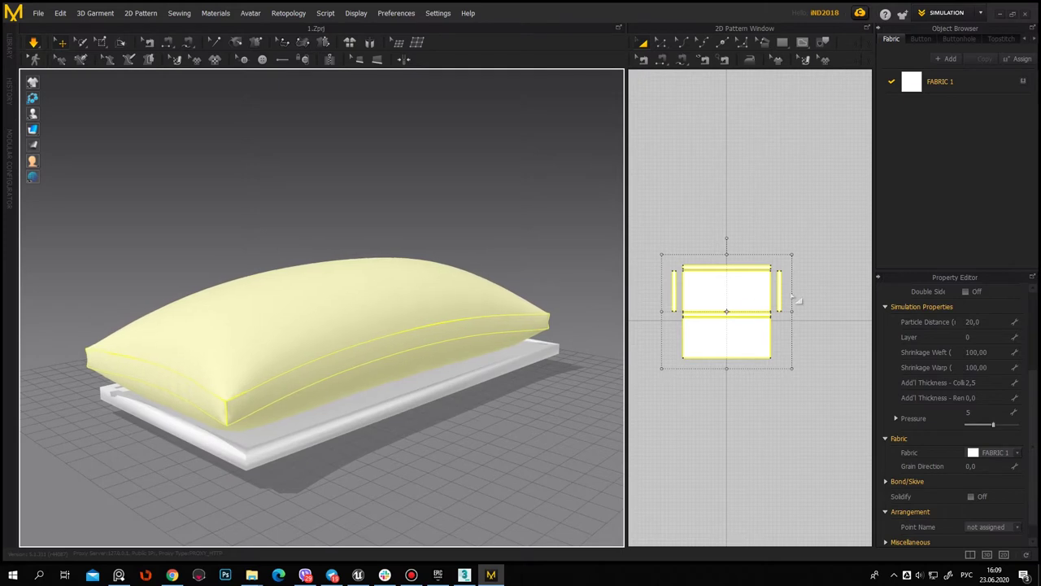
Lower the top panel's pressure to 2, then set it to 1
click(758, 290)
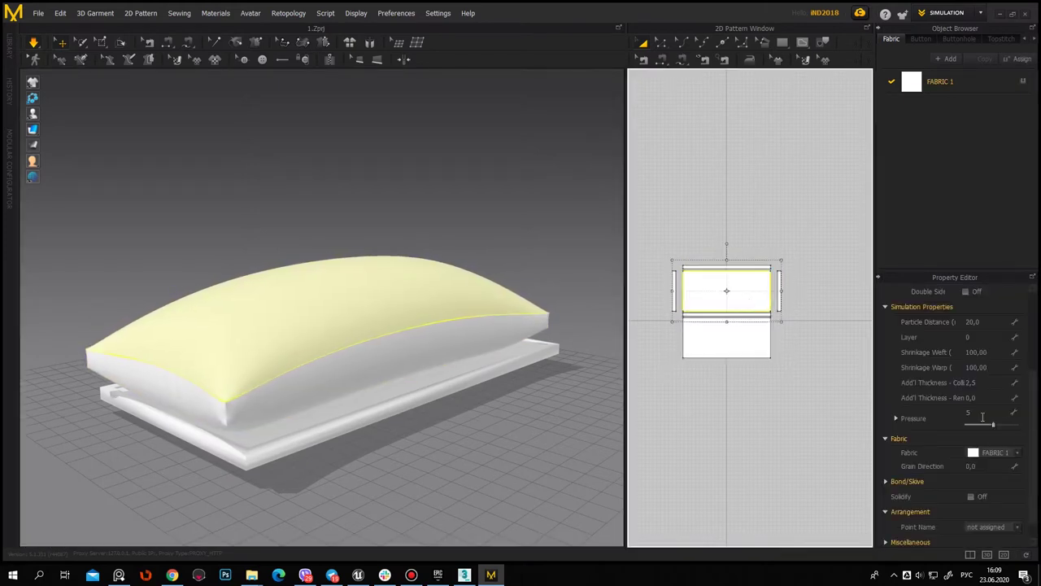
drag(991, 426, 993, 425)
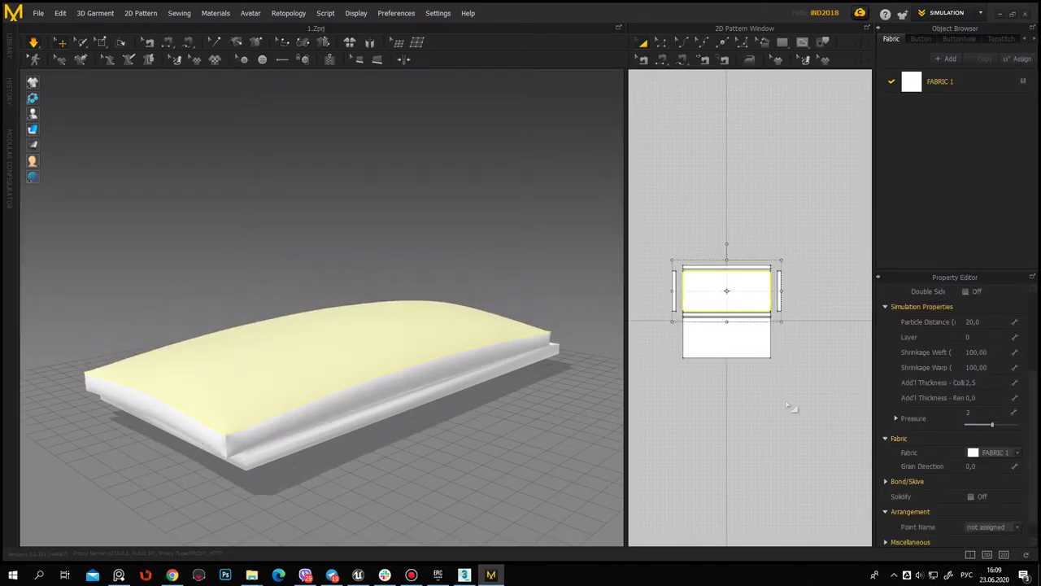
right_drag(456, 400, 477, 418)
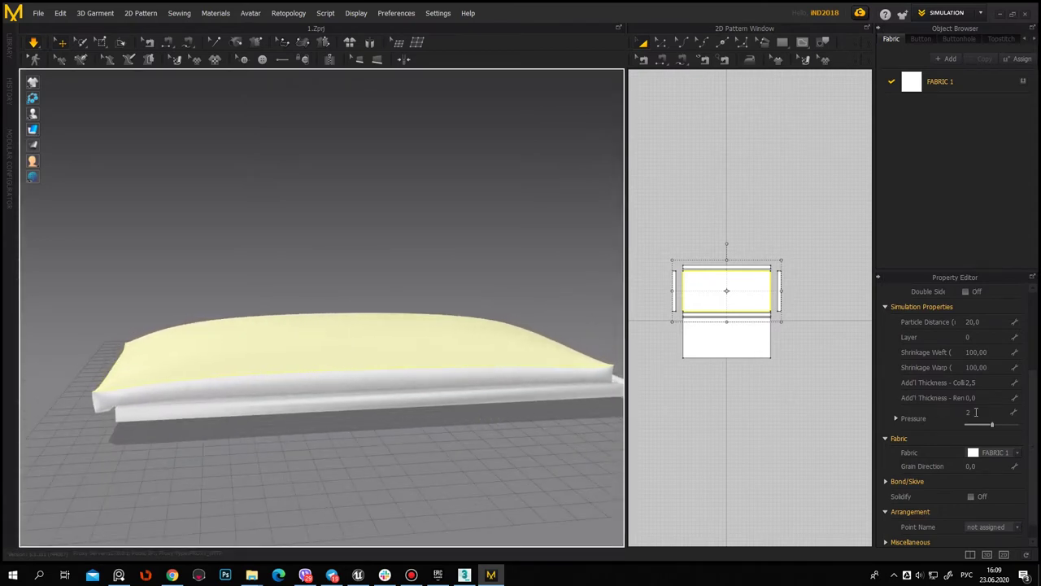
text(1)
key(Return)
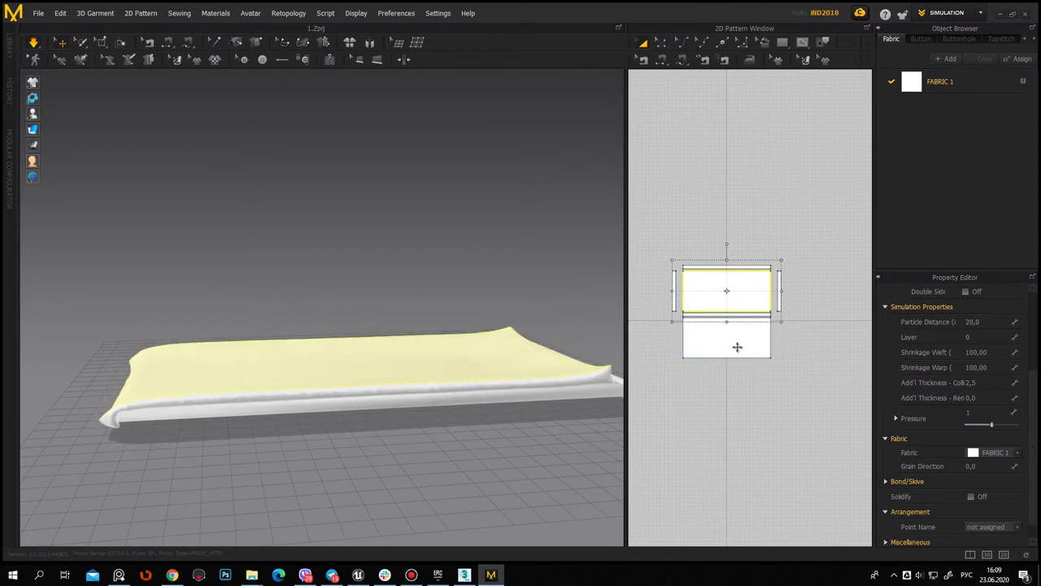
scroll(720, 326, up, 4)
scroll(707, 333, down, 2)
right_drag(707, 333, 732, 330)
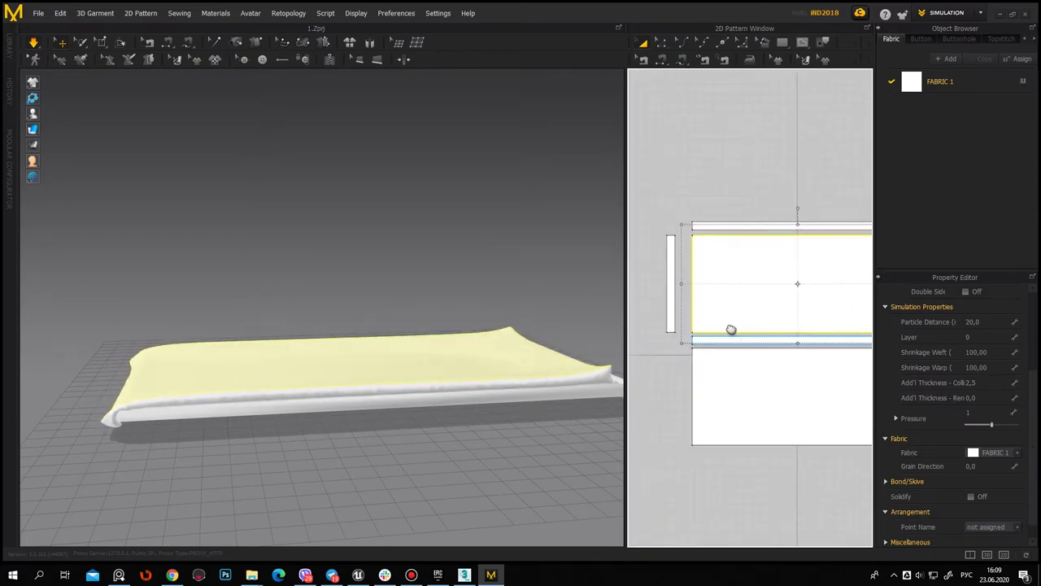
Set Pressure to 10 on the short side, top and bottom strips
click(669, 279)
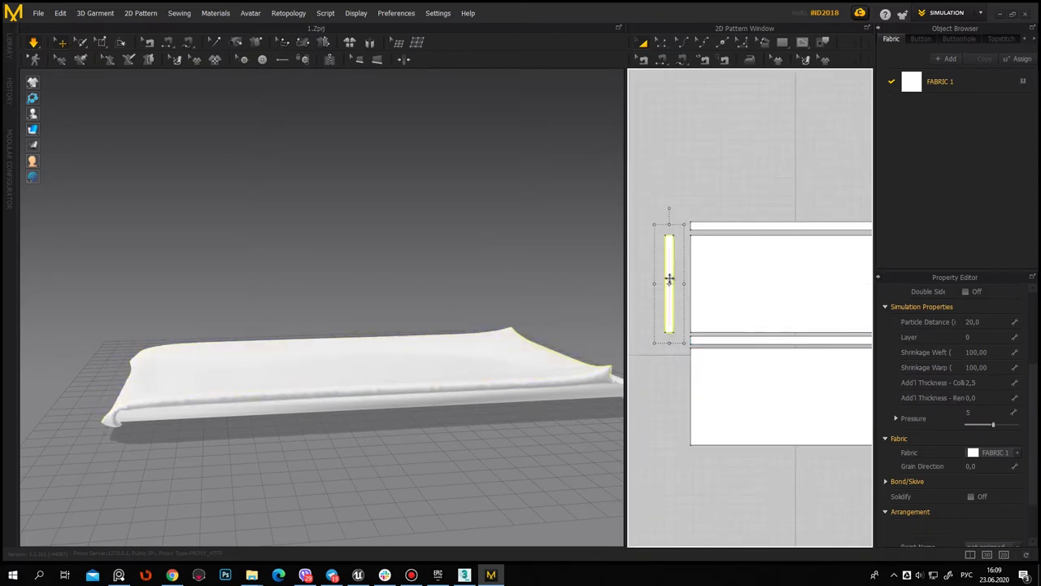
shift+click(732, 227)
shift+click(734, 340)
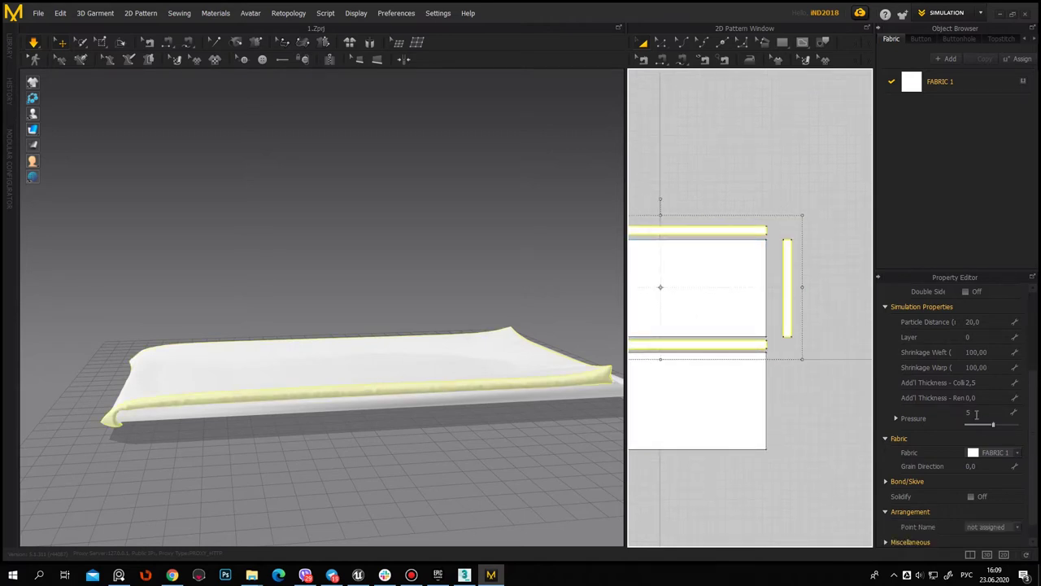
click(976, 415)
text(10)
key(Return)
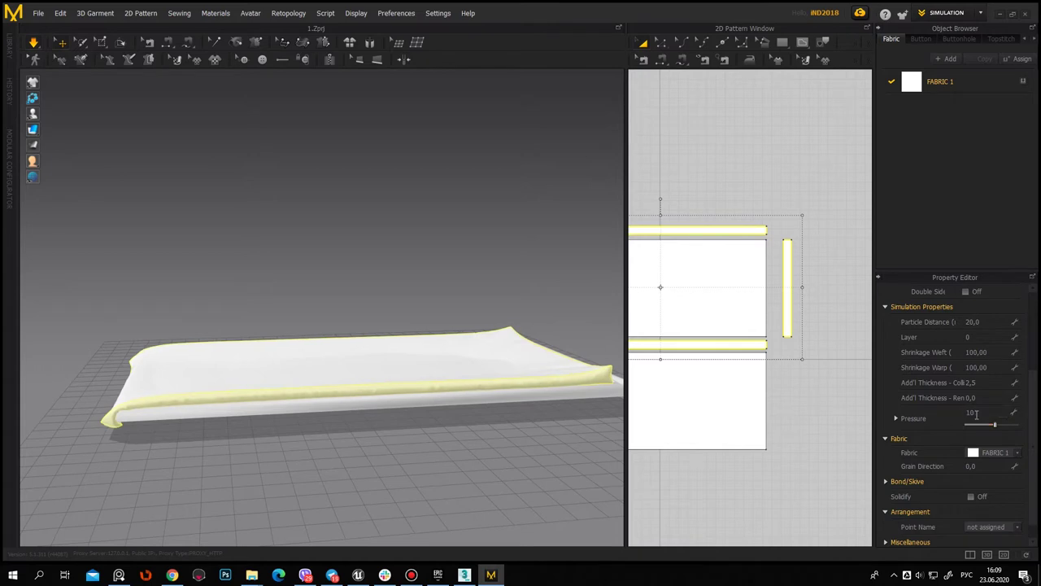
click(431, 266)
Check the pressure values of the lower and upper panels
click(786, 294)
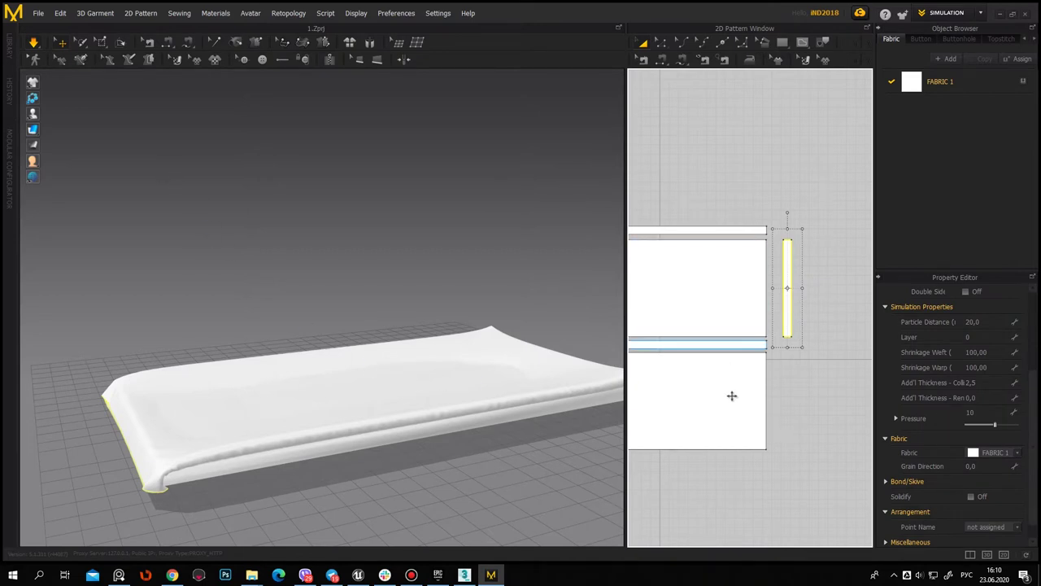
click(731, 396)
click(979, 415)
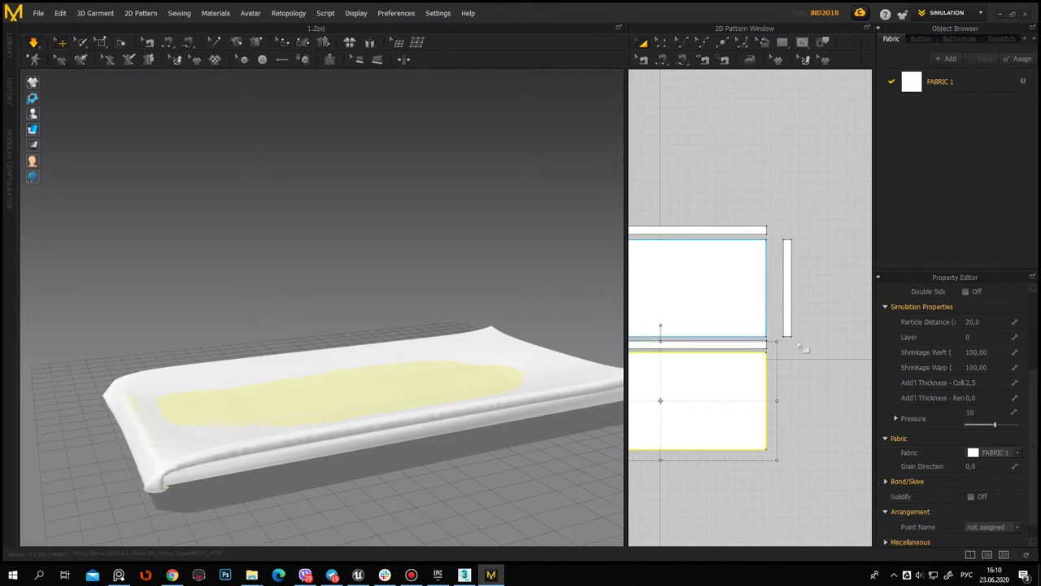
click(707, 287)
click(970, 414)
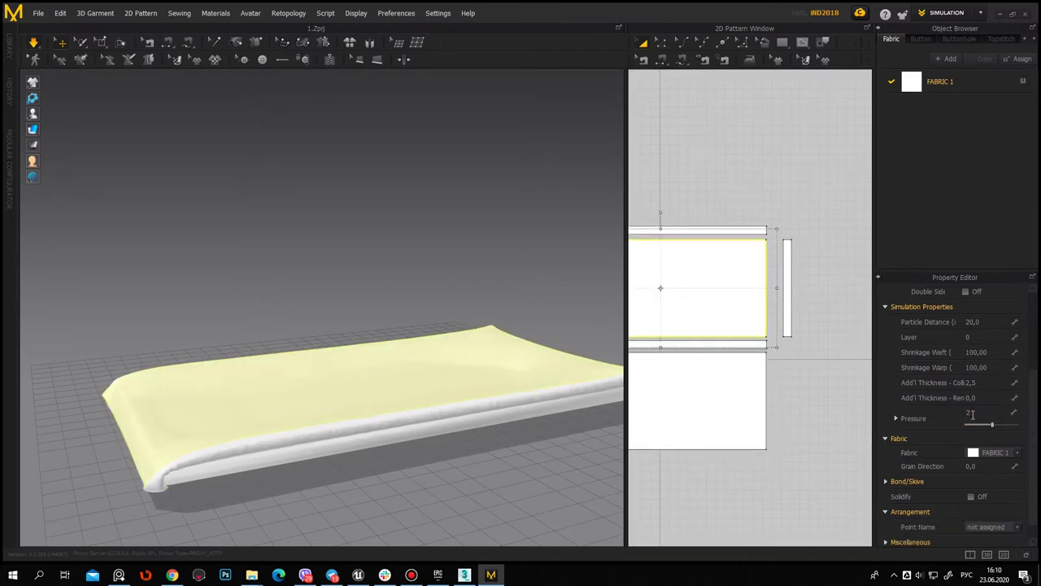
click(453, 304)
mouse_move(453, 304)
right_down()
mouse_move(360, 298)
mouse_move(414, 314)
mouse_move(612, 438)
right_up()
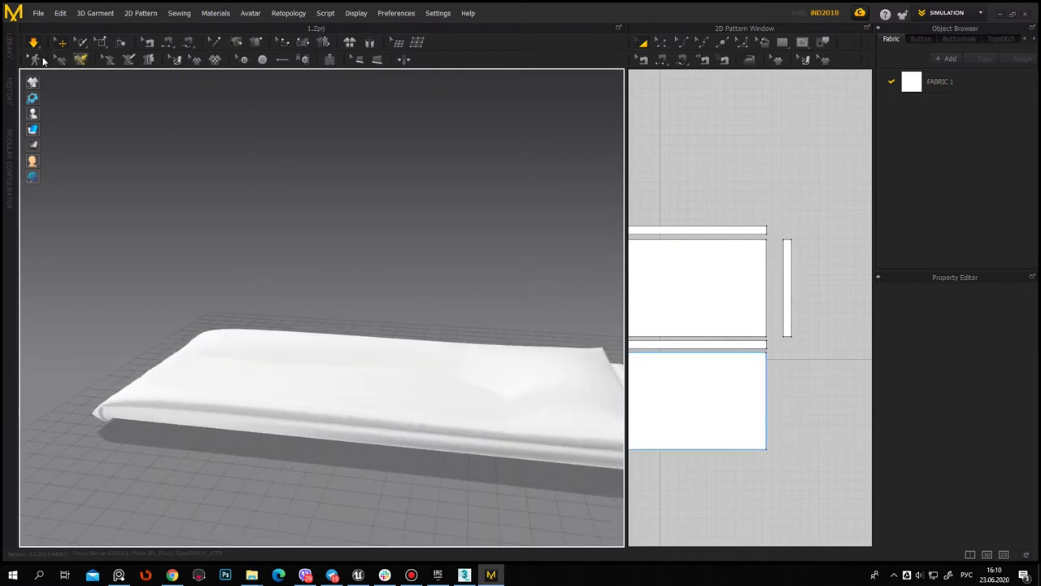
Select the top panel, lower panel and edge strips on the simulated cover, then clear the selection
mouse_move(317, 285)
right_down()
mouse_move(309, 230)
mouse_move(323, 221)
mouse_move(358, 267)
right_up()
click(356, 261)
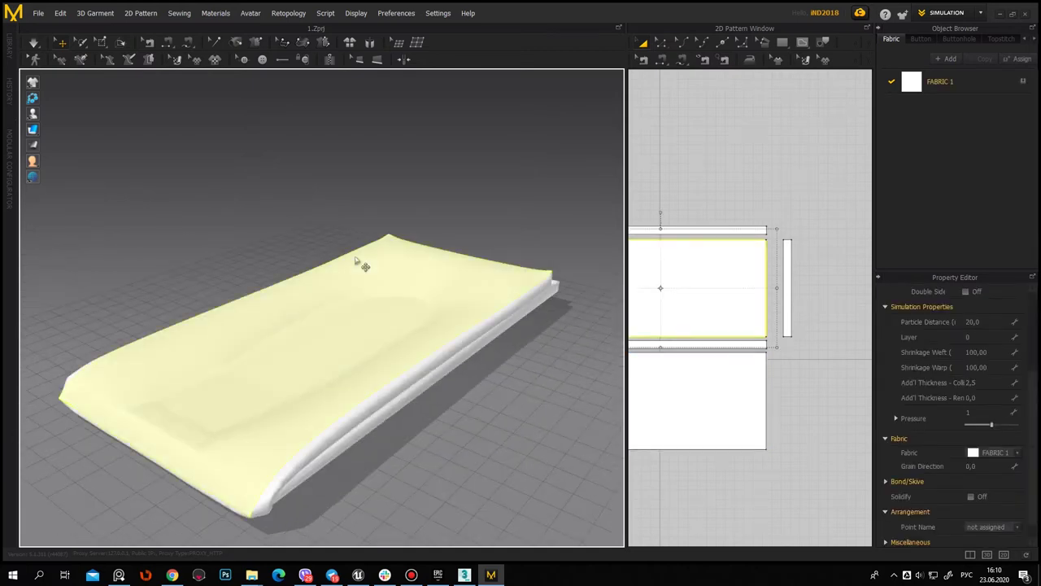
mouse_move(370, 397)
right_down()
mouse_move(488, 442)
mouse_move(491, 433)
mouse_move(452, 433)
right_up()
click(490, 433)
click(452, 434)
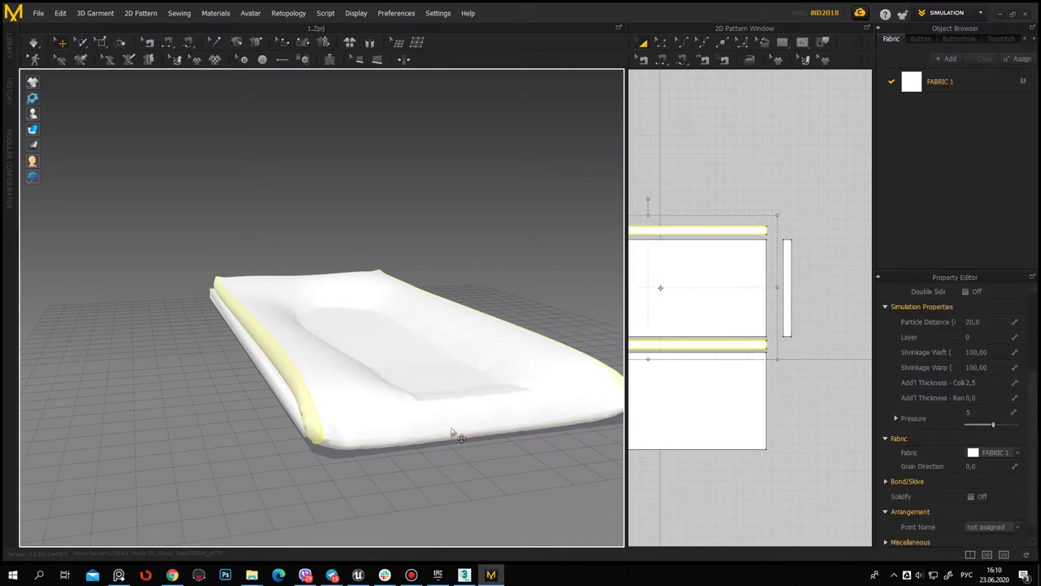
key(Escape)
click(452, 433)
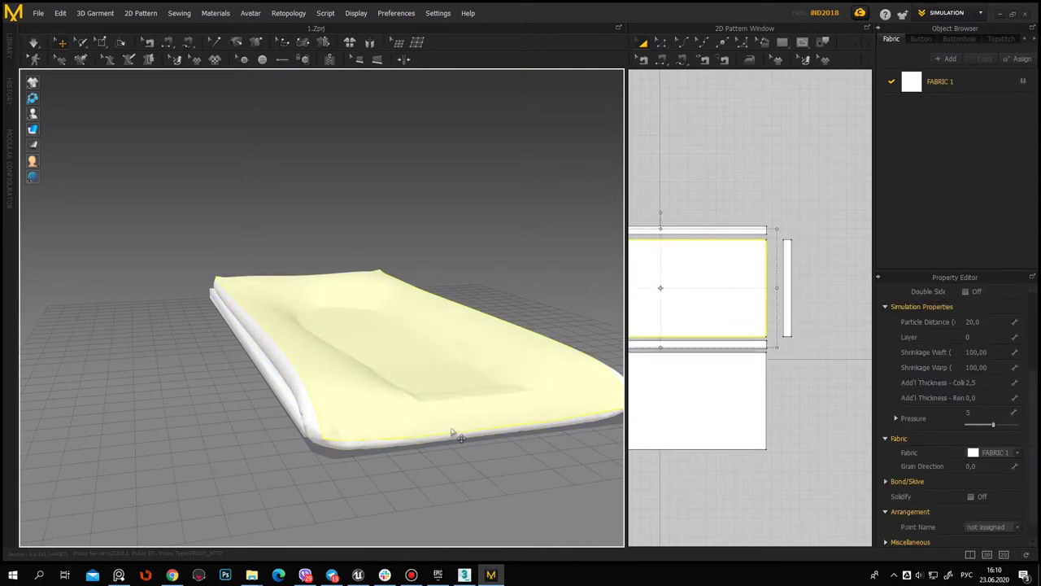
right_drag(382, 437, 319, 437)
key(Escape)
key(ctrl+a)
key(Escape)
Undo back to the flat unsimulated panels, select them all and lower them onto the mattress
key(ctrl+z)
key(ctrl+a)
mouse_move(501, 316)
right_down()
mouse_move(444, 290)
mouse_move(395, 342)
right_up()
scroll(388, 342, down, 3)
scroll(379, 319, down, 2)
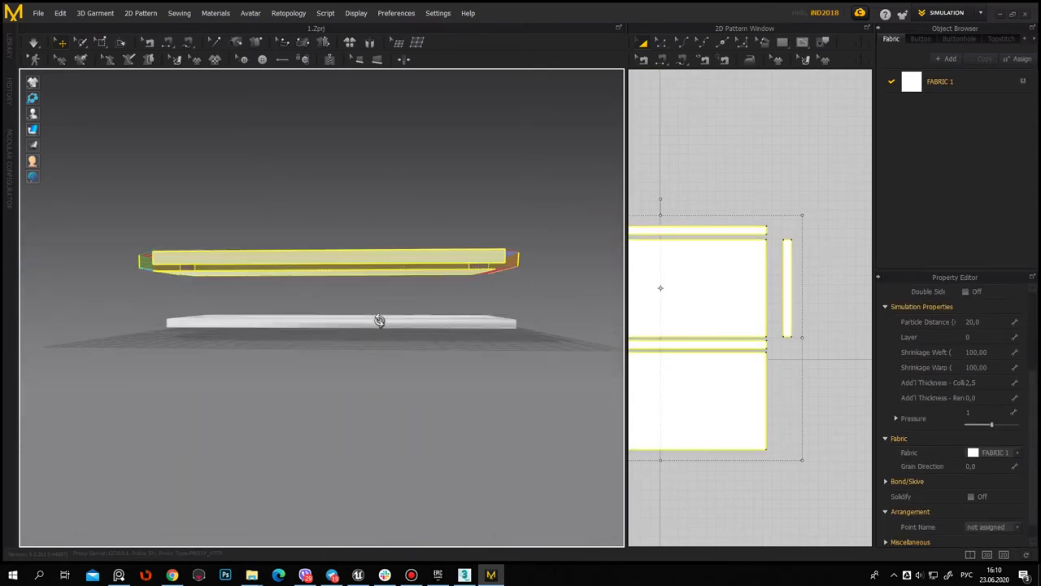
drag(373, 243, 383, 281)
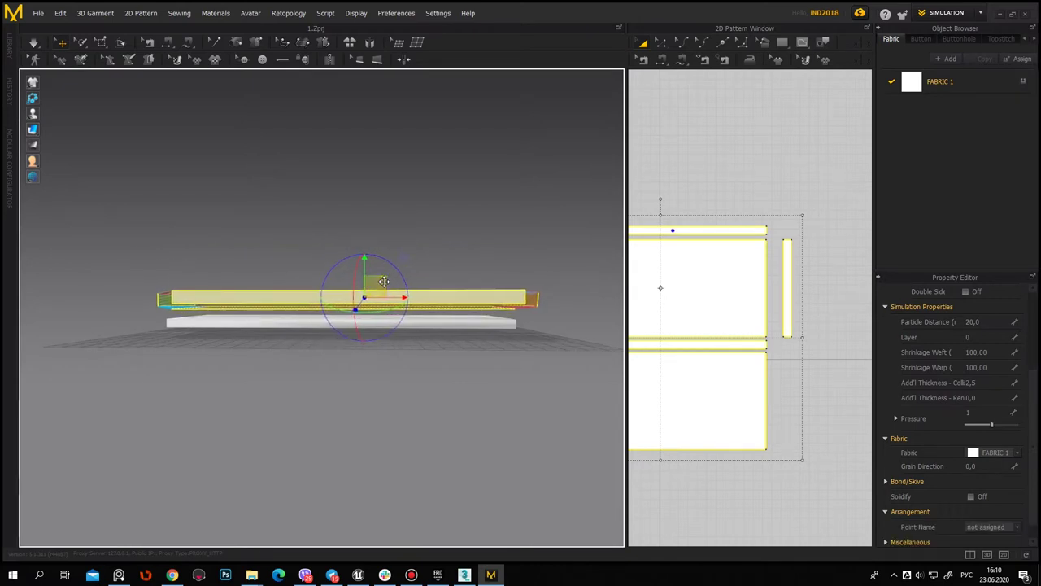
click(410, 257)
right_drag(409, 258, 434, 316)
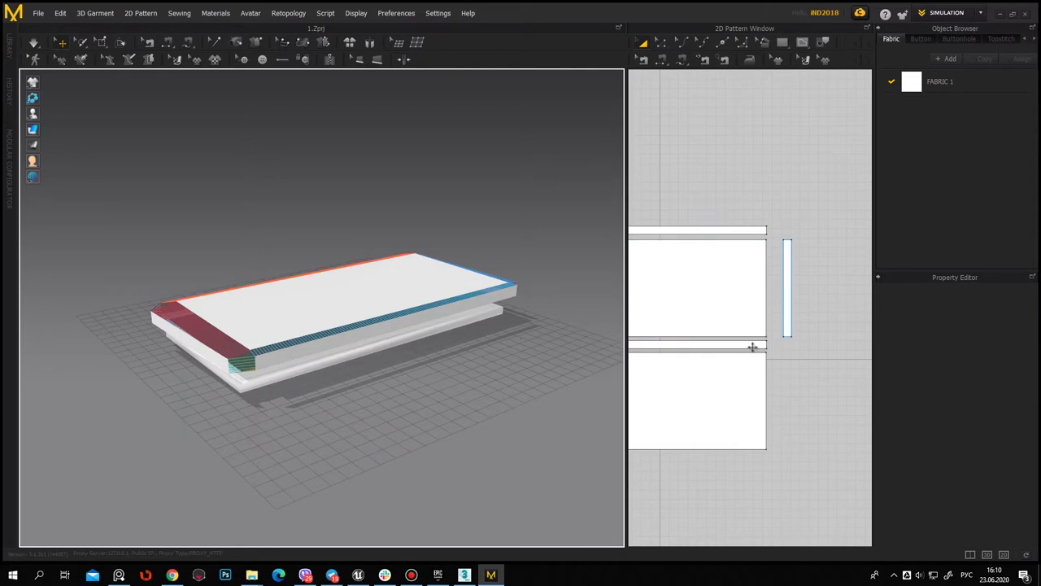
Widen the 2D pattern window and inspect the top and lower panels' pressure
scroll(648, 310, up, 2)
drag(623, 307, 517, 307)
scroll(718, 344, down, 3)
scroll(718, 344, up, 3)
scroll(739, 363, up, 2)
click(724, 284)
click(972, 415)
click(679, 401)
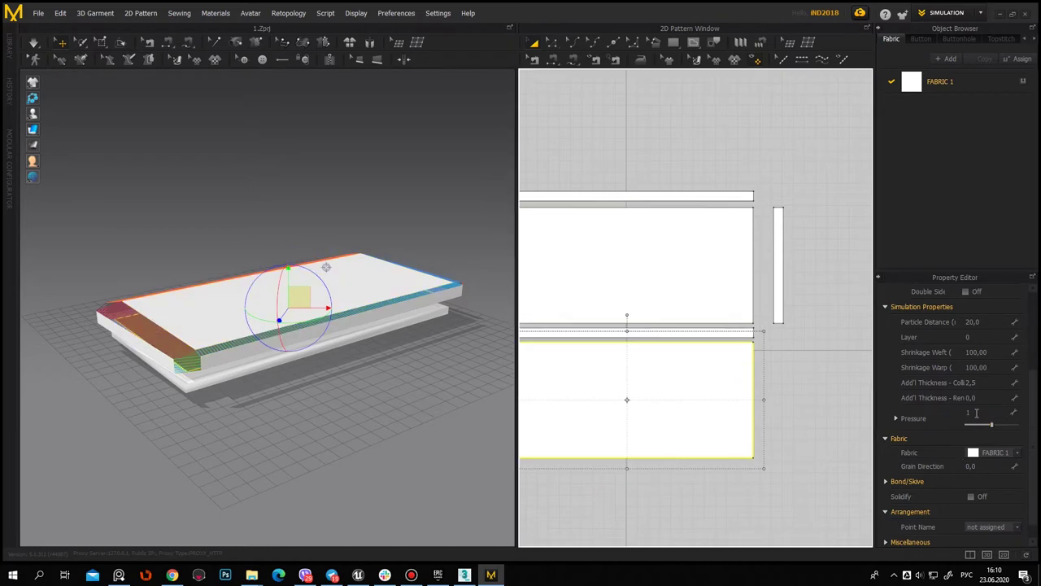
Select the long strip, top strip and short side strip and edit their Pressure
click(732, 332)
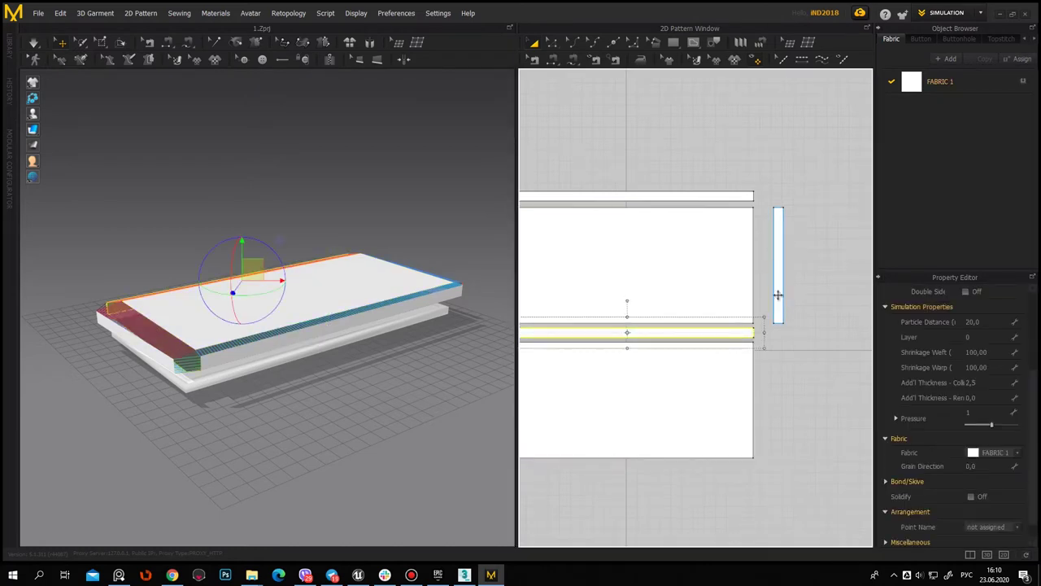
shift+click(730, 196)
middle_drag(520, 294, 685, 288)
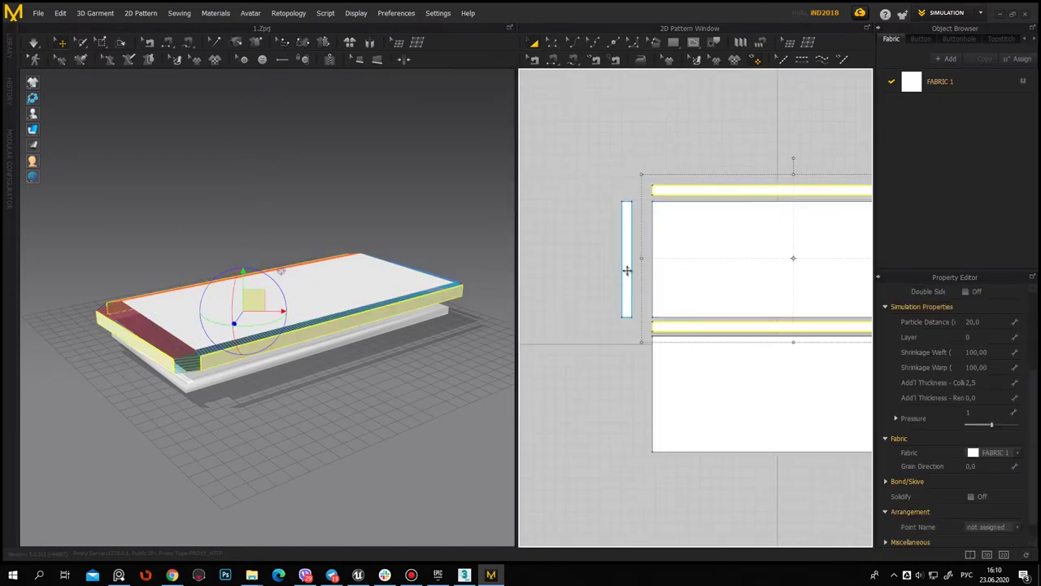
shift+click(627, 270)
click(977, 413)
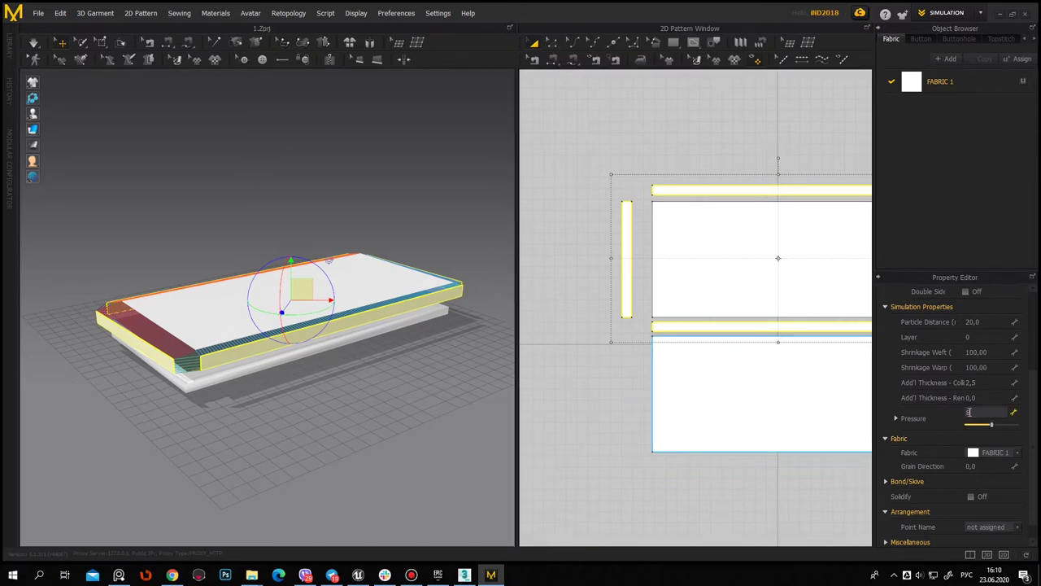
text(8)
click(712, 147)
Simulate the cover over the mattress and lower the top panel's pressure to 1
mouse_move(256, 413)
right_down()
mouse_move(311, 331)
mouse_move(146, 179)
right_up()
click(32, 43)
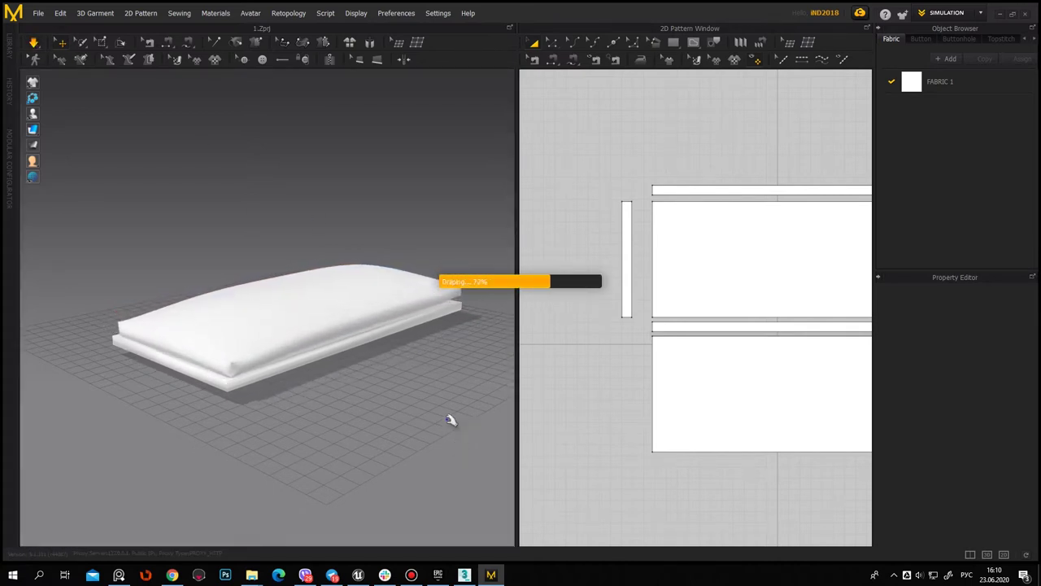
mouse_move(407, 379)
right_down()
mouse_move(488, 418)
mouse_move(630, 372)
mouse_move(357, 415)
right_up()
scroll(163, 348, up, 3)
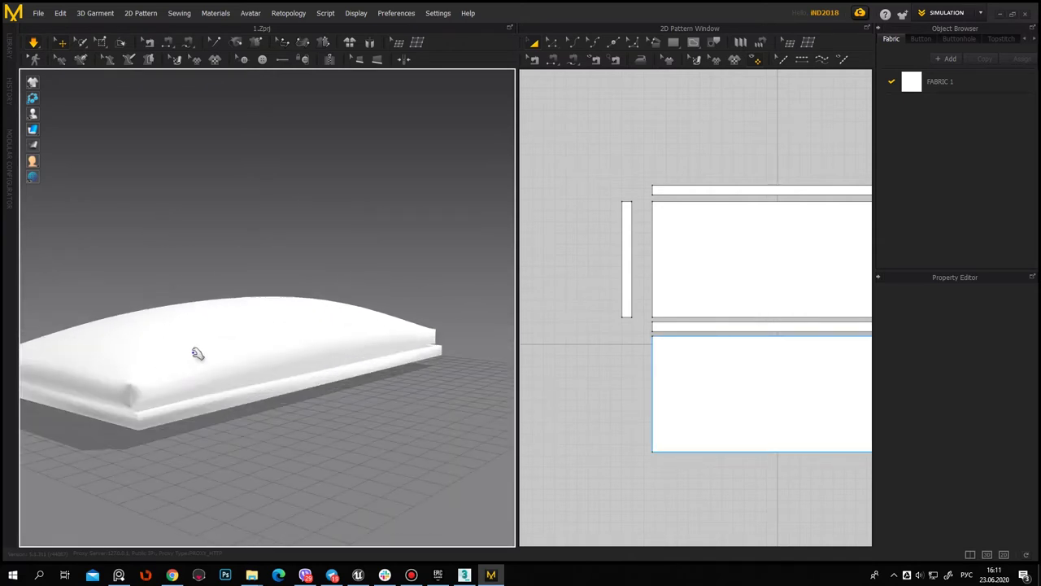
click(193, 351)
drag(988, 426, 984, 424)
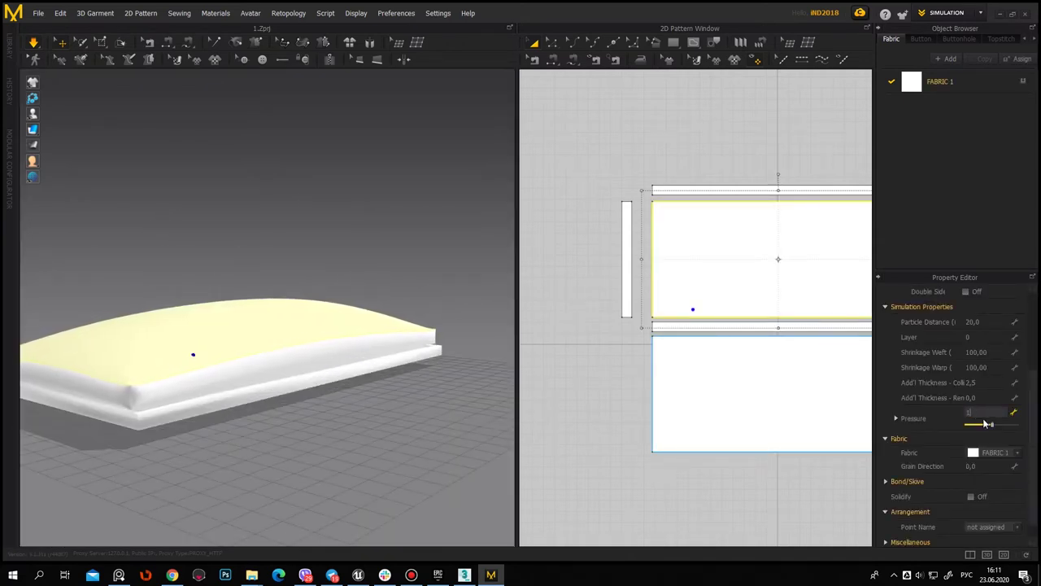
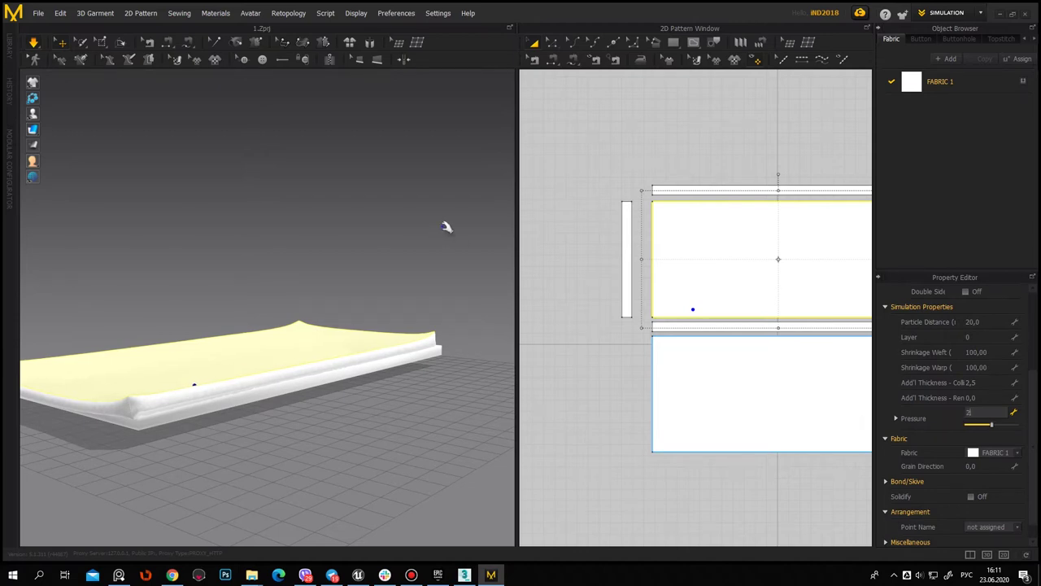
Orbit around the inflated cushion and widen the 2D Pattern Window to show all pieces
click(309, 223)
right_drag(260, 367, 324, 366)
mouse_move(246, 378)
right_down()
mouse_move(328, 432)
mouse_move(444, 379)
mouse_move(301, 400)
mouse_move(343, 436)
right_up()
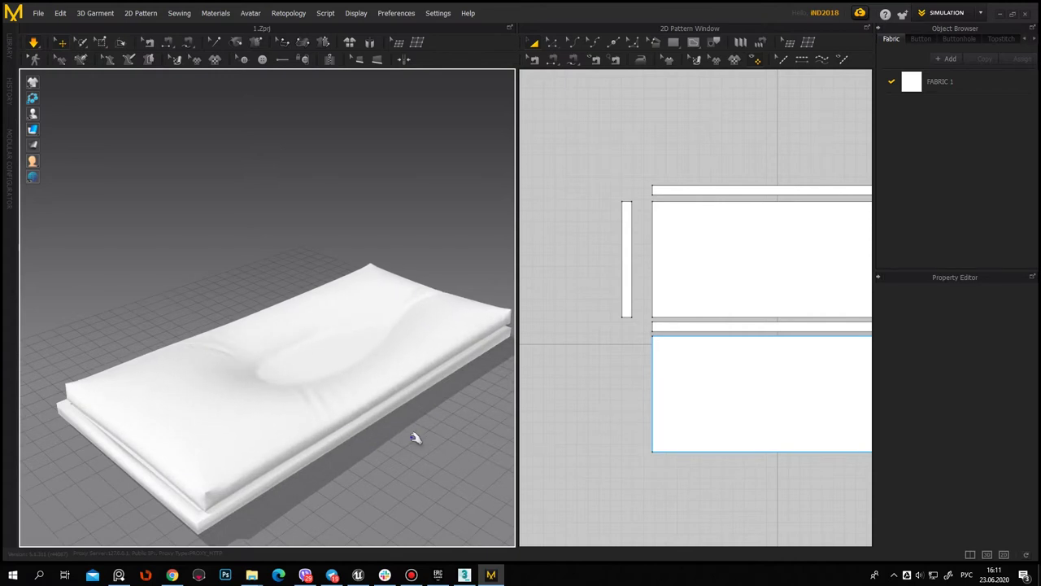
right_drag(635, 363, 591, 330)
mouse_move(456, 358)
right_down()
mouse_move(349, 365)
mouse_move(414, 371)
mouse_move(348, 377)
right_up()
mouse_move(439, 385)
right_down()
mouse_move(485, 386)
mouse_move(342, 372)
right_up()
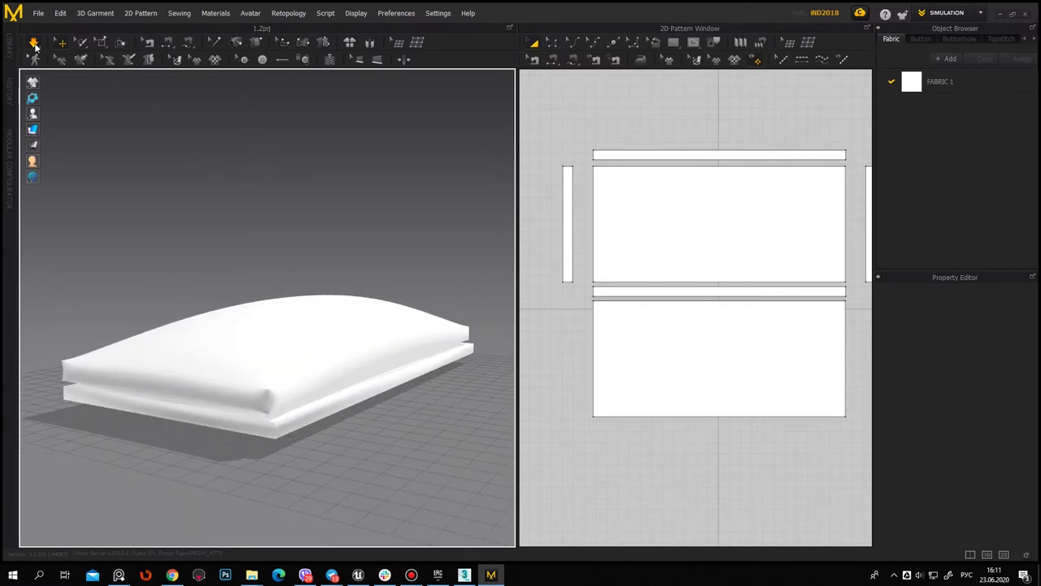
middle_drag(735, 205, 720, 205)
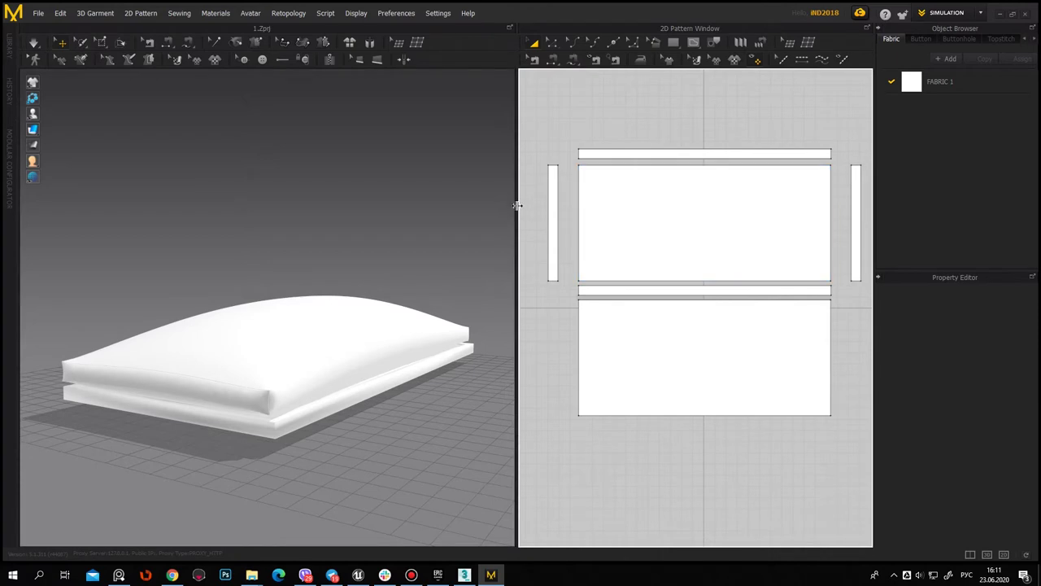
drag(517, 205, 388, 205)
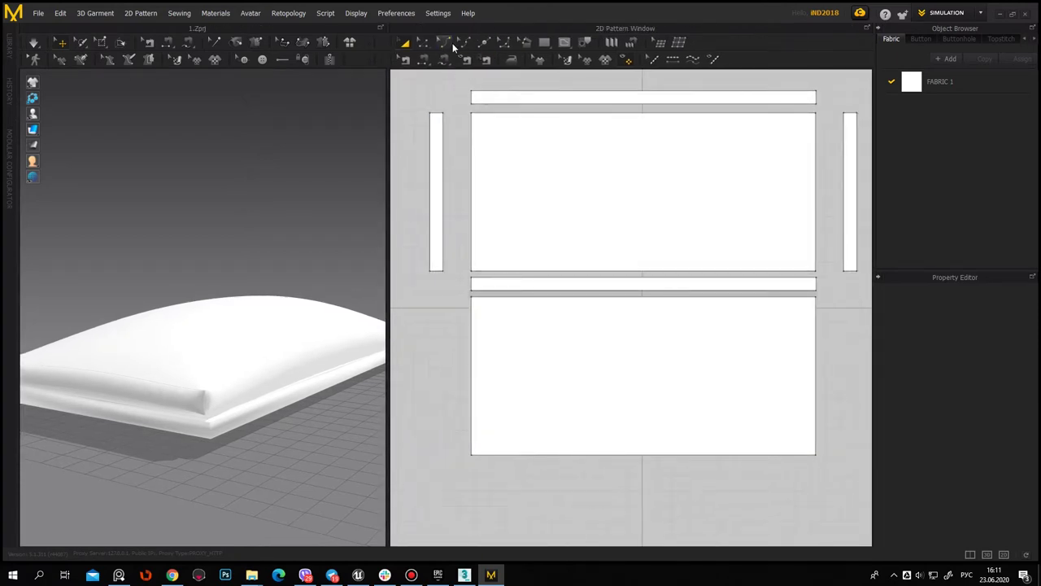
Draw two horizontal and three vertical internal lines across the top cushion panel
click(561, 44)
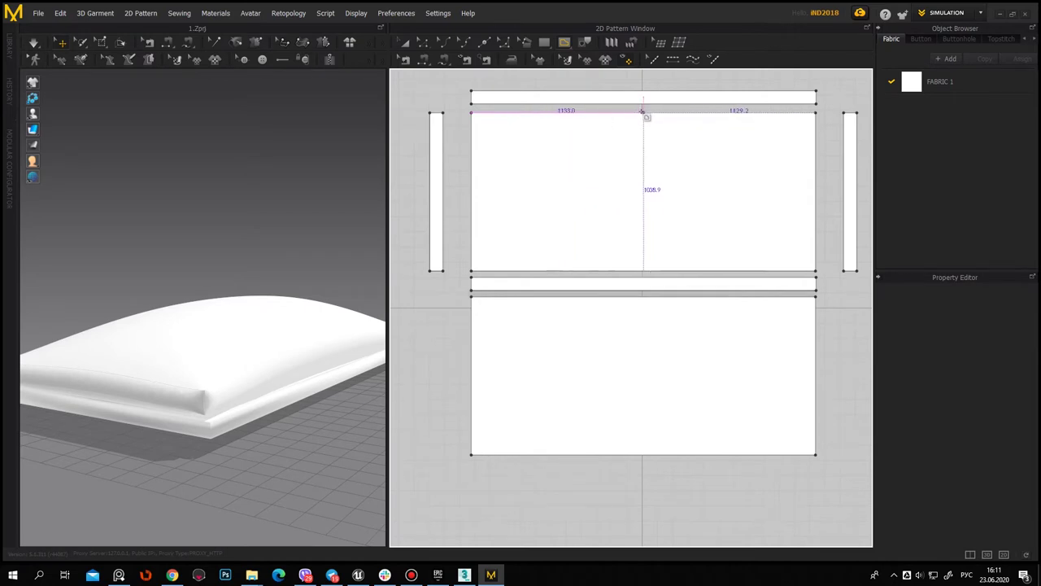
click(643, 113)
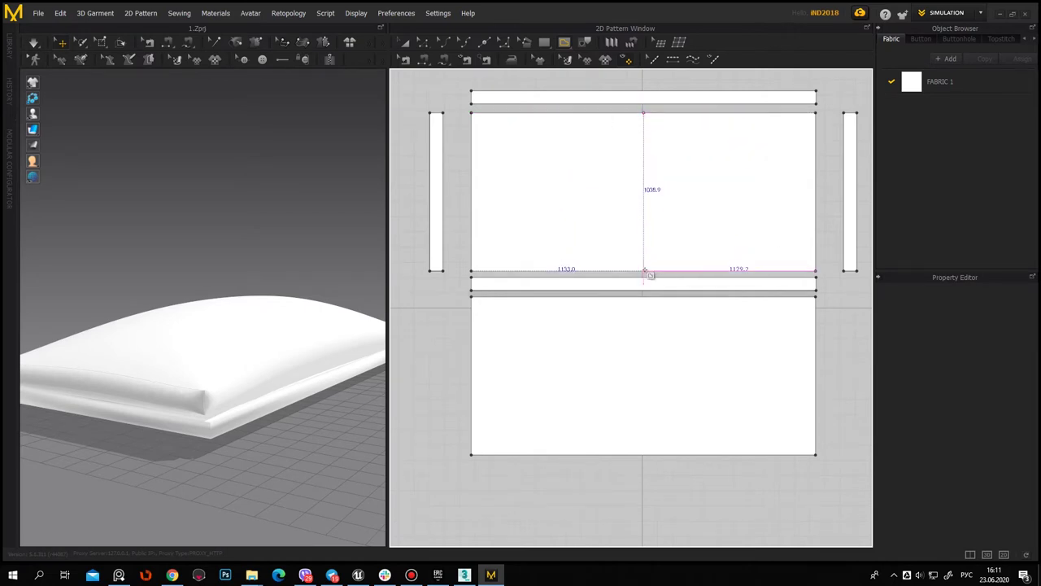
click(644, 271)
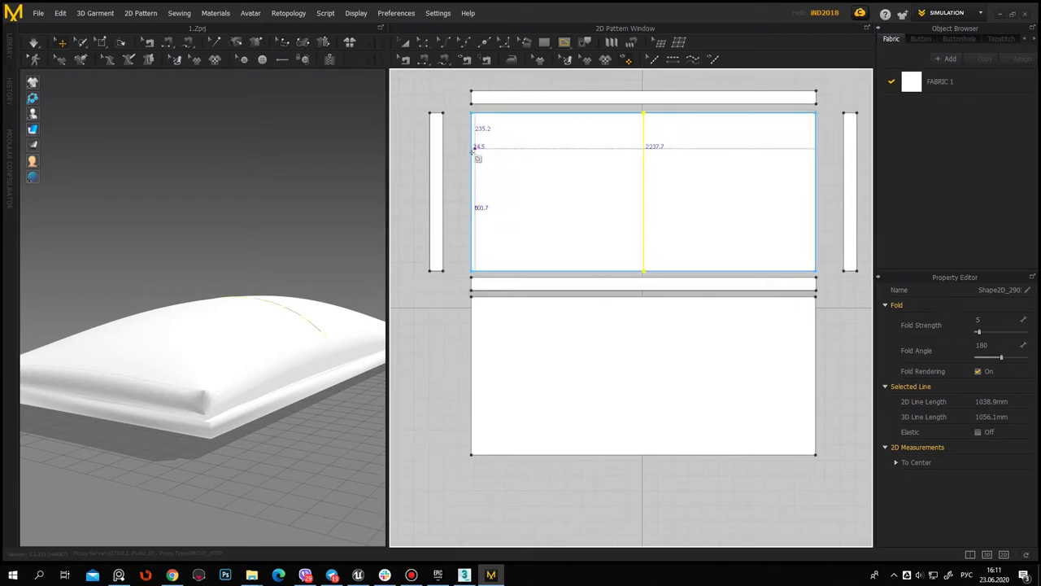
click(816, 153)
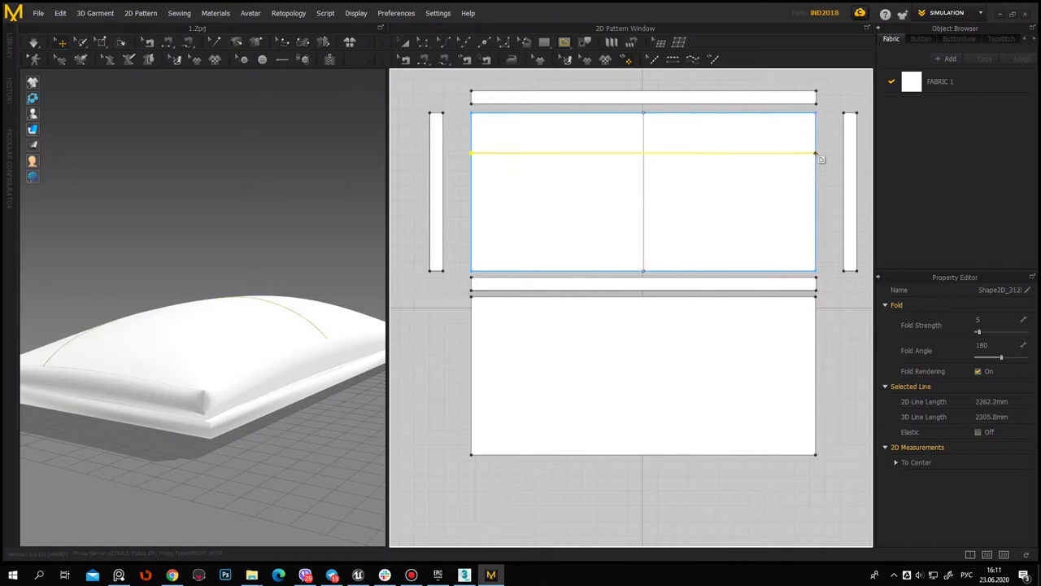
click(471, 227)
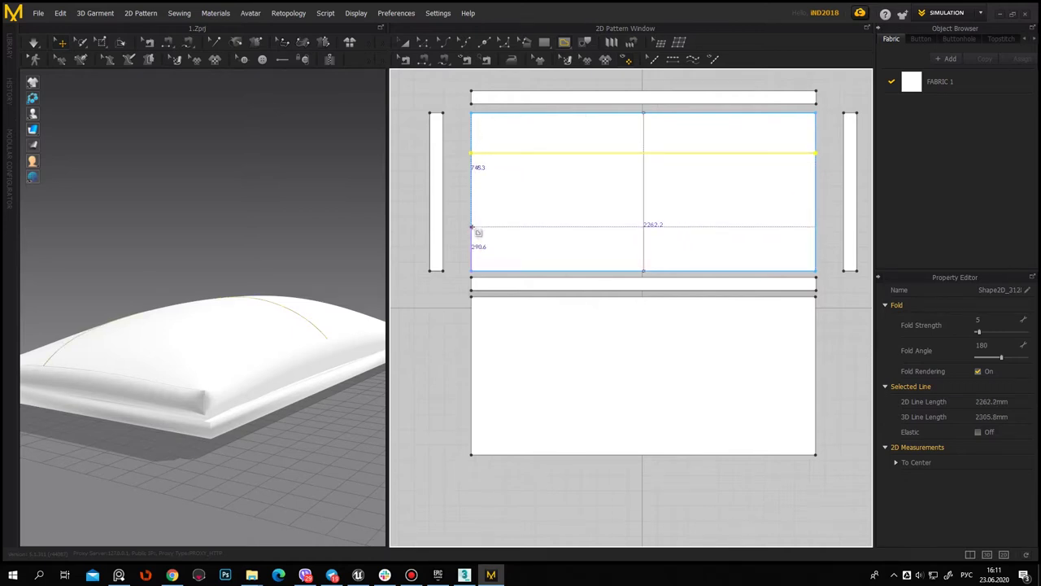
click(816, 227)
click(557, 270)
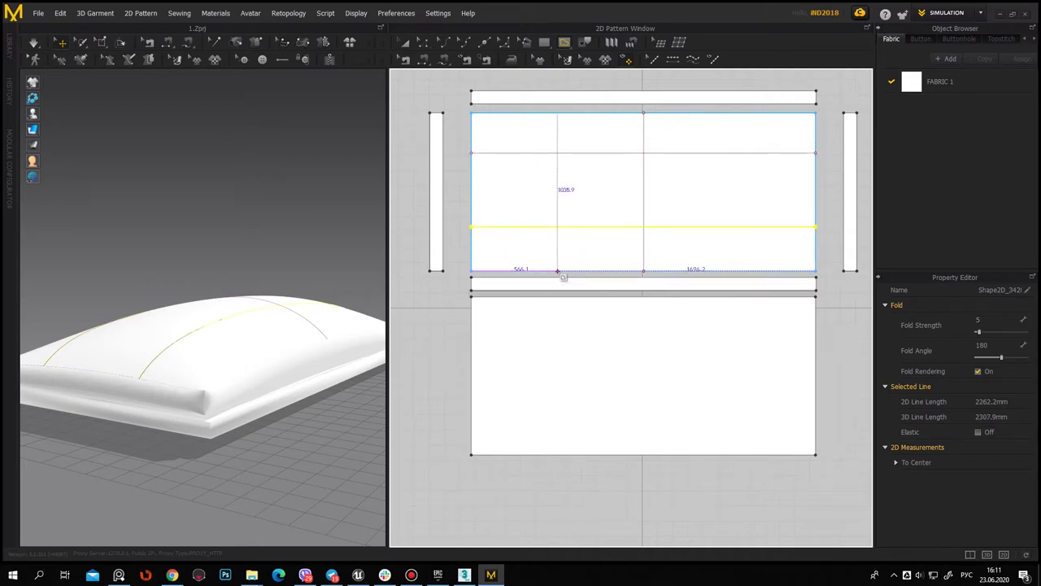
click(558, 114)
click(734, 271)
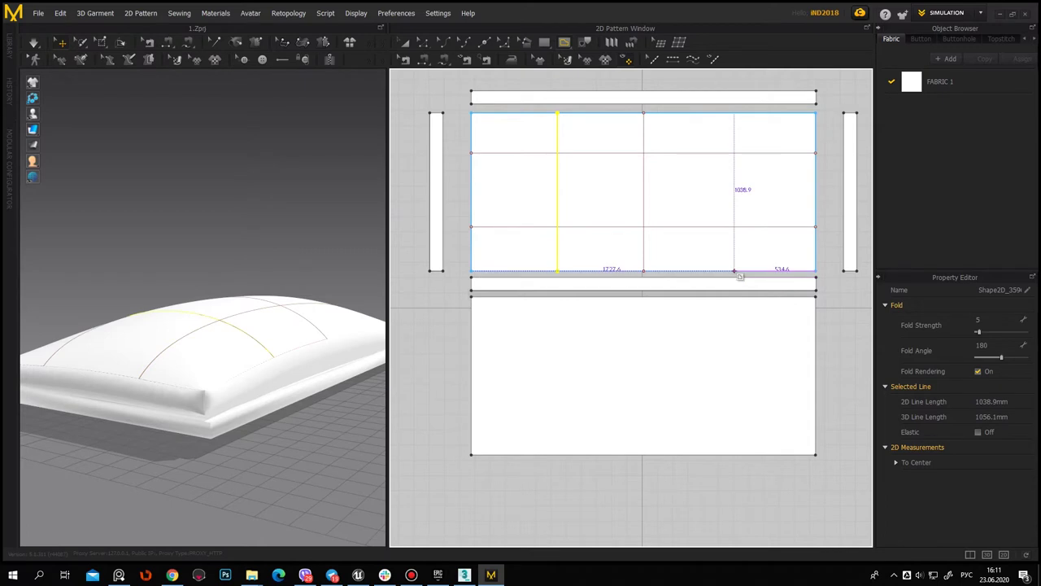
click(735, 115)
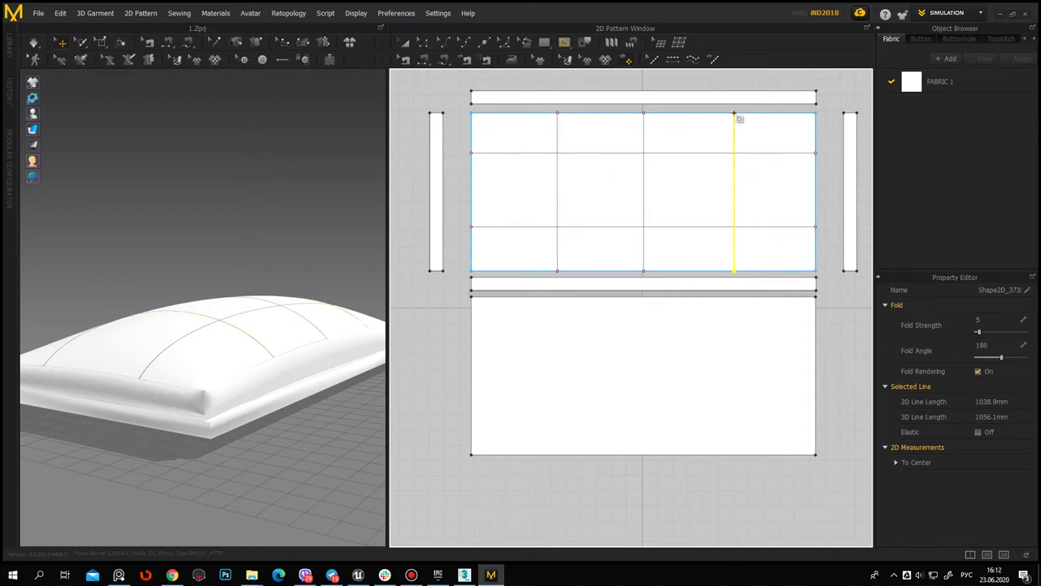
Select the internal grid lines, start the simulation, and make the lines elastic
click(404, 45)
click(558, 144)
shift+click(587, 153)
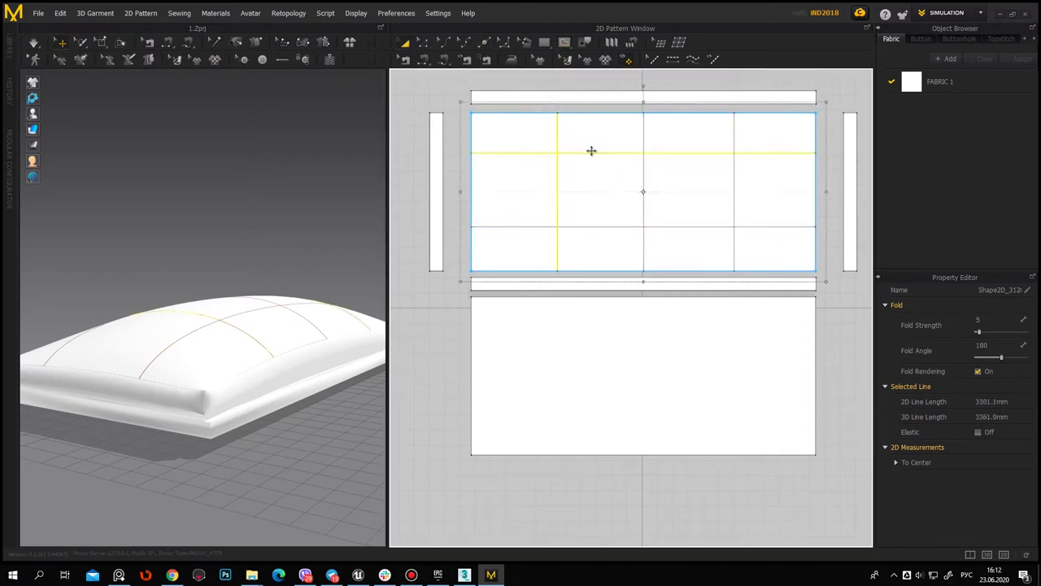
shift+click(643, 133)
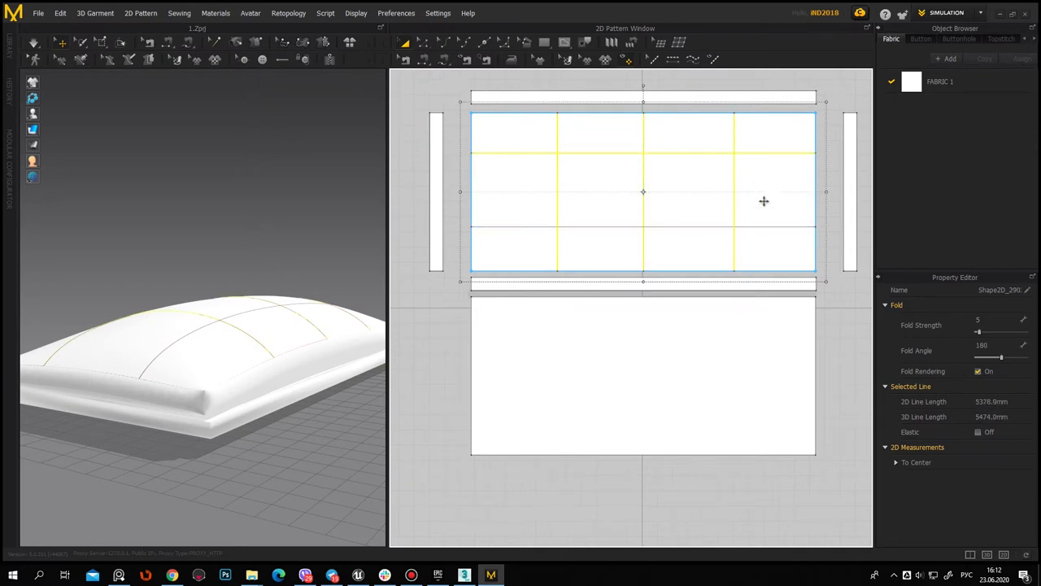
shift+click(765, 227)
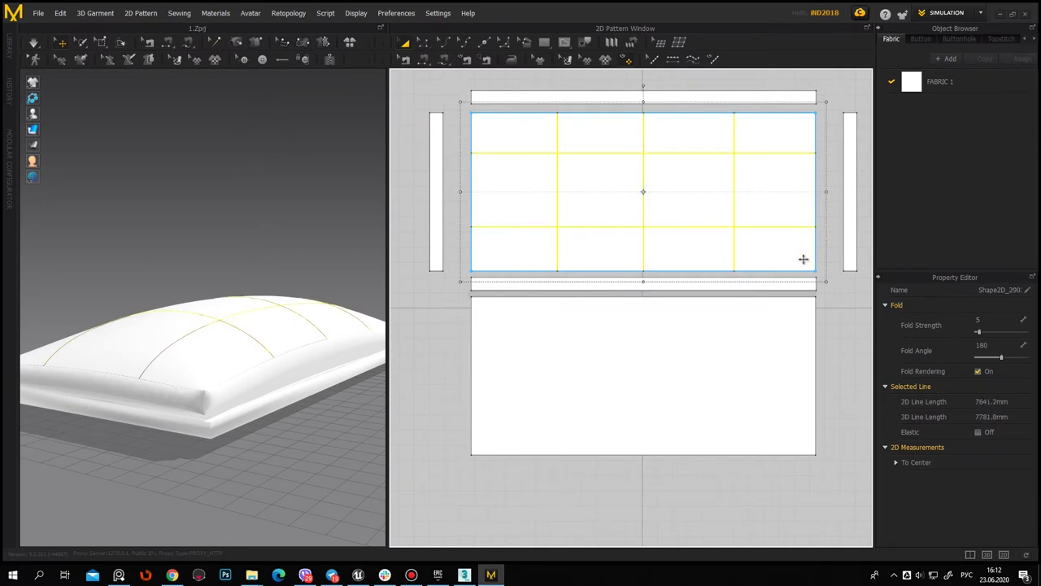
click(34, 45)
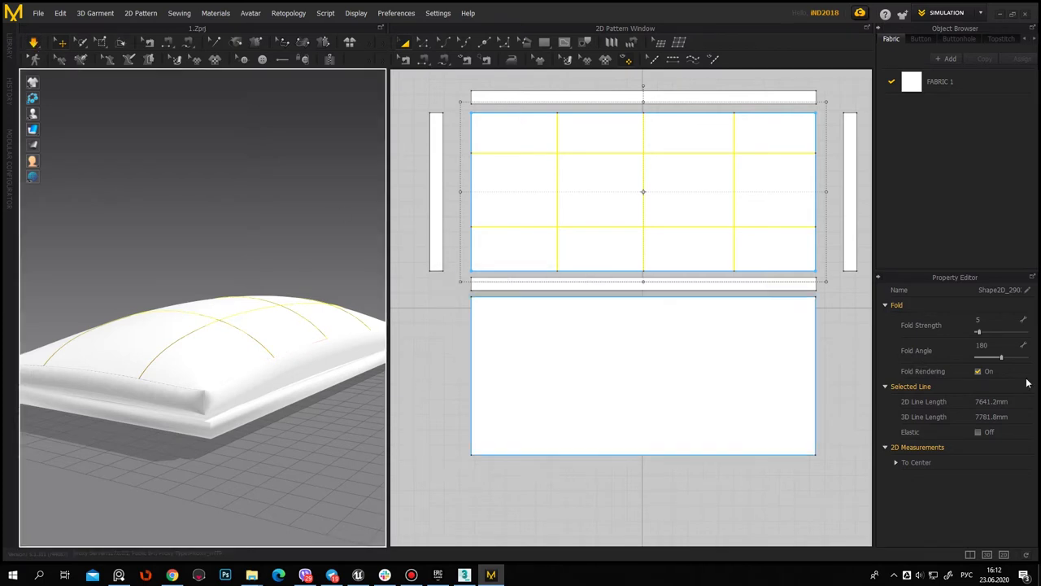
click(978, 432)
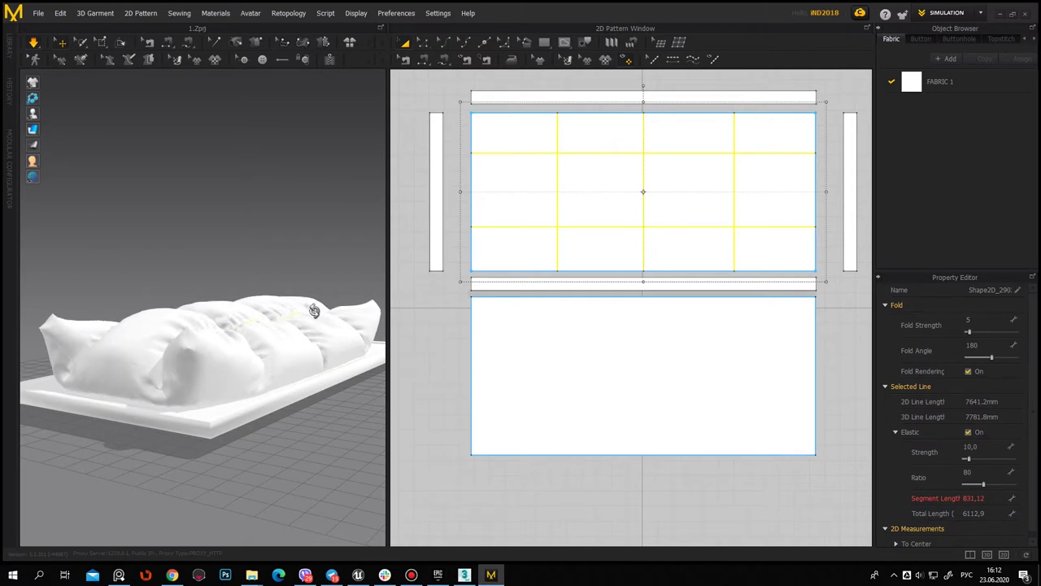
Lower the grid lines' elastic strength to 1,0 and widen the 3D view of the pillow
right_drag(296, 344, 309, 383)
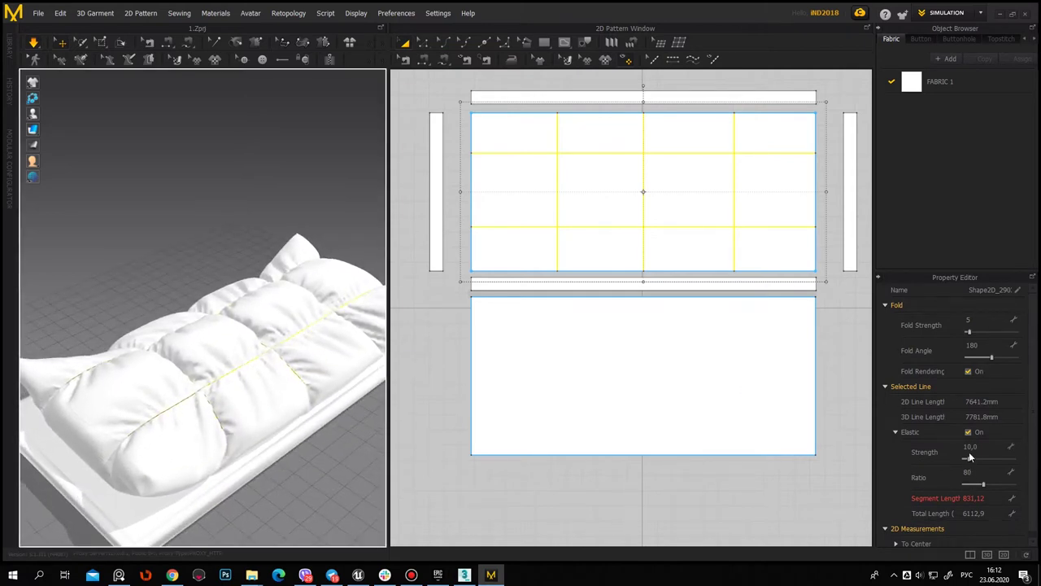
click(968, 458)
key(Return)
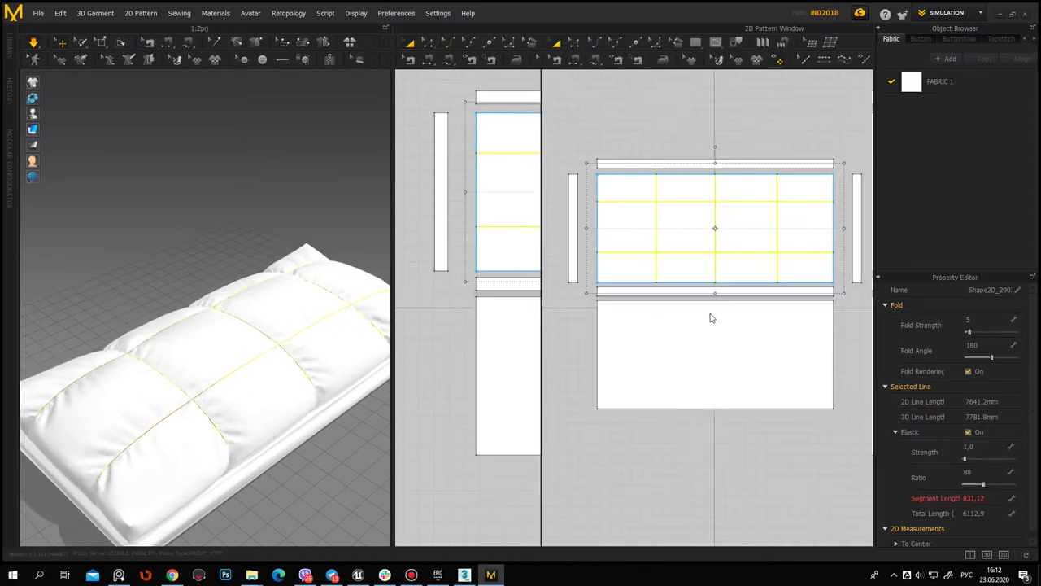
drag(388, 291, 710, 293)
mouse_move(453, 407)
right_down()
mouse_move(372, 383)
mouse_move(255, 402)
mouse_move(241, 423)
mouse_move(156, 385)
mouse_move(44, 390)
mouse_move(48, 404)
mouse_move(160, 453)
mouse_move(390, 434)
mouse_move(291, 399)
mouse_move(547, 403)
right_up()
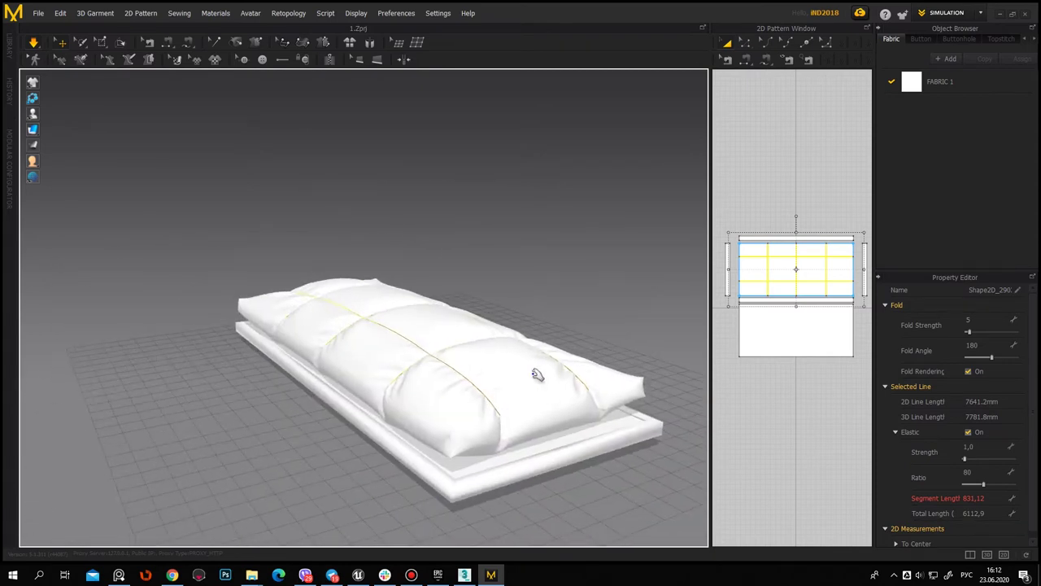
click(533, 373)
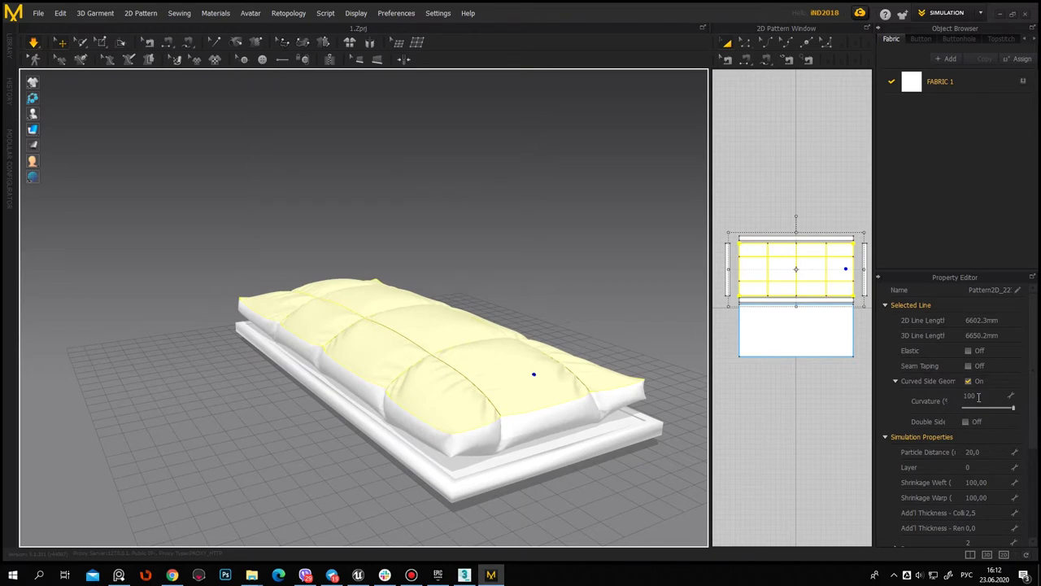
Try a pillow pressure of 1, then set it back to 2
click(772, 274)
click(786, 269)
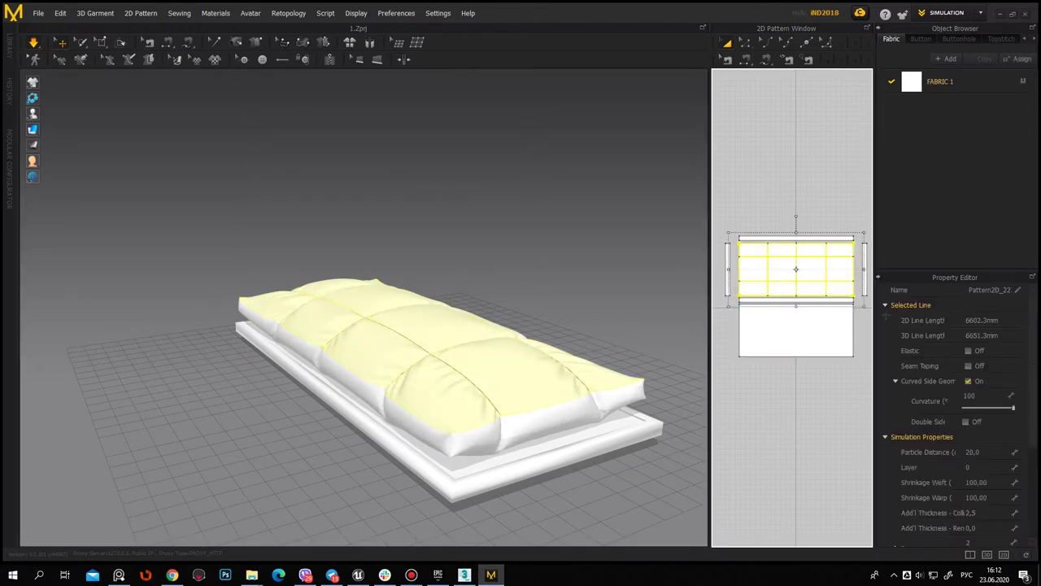
scroll(1034, 398, down, 2)
scroll(1035, 397, down, 2)
double_click(976, 411)
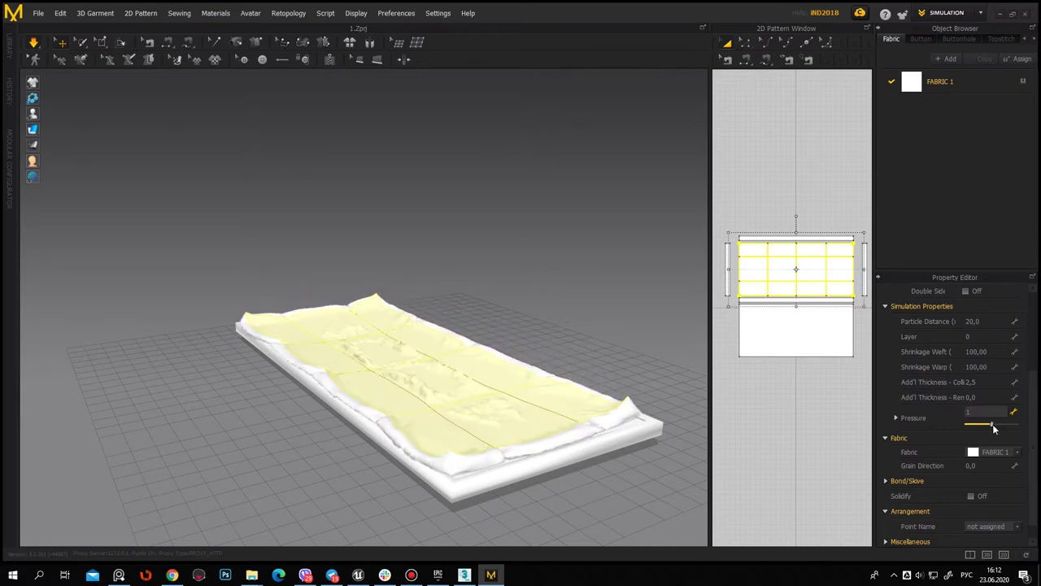
click(642, 296)
mouse_move(610, 353)
right_down()
mouse_move(580, 426)
mouse_move(428, 344)
mouse_move(458, 365)
right_up()
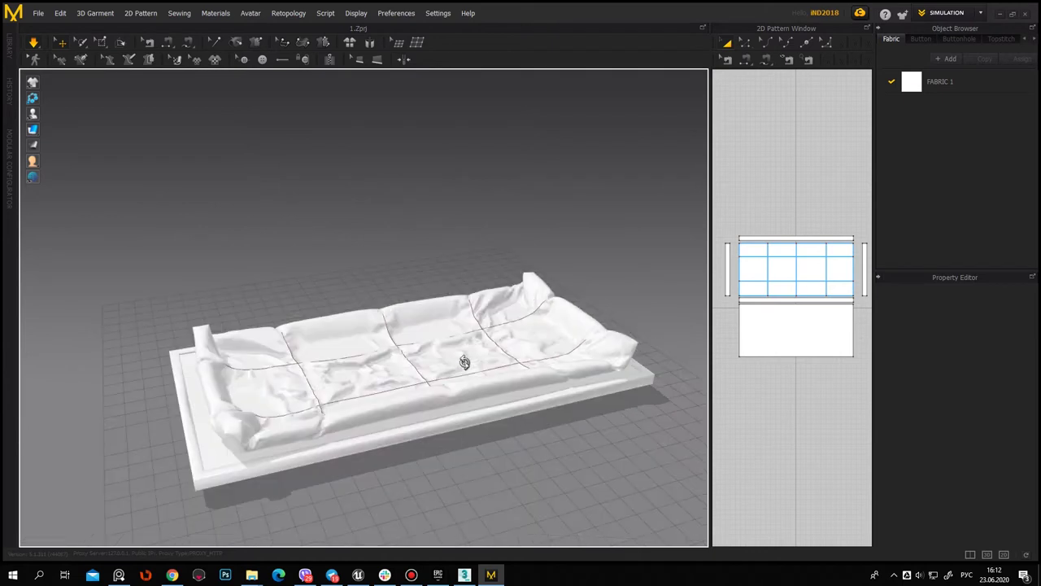
click(784, 269)
click(985, 413)
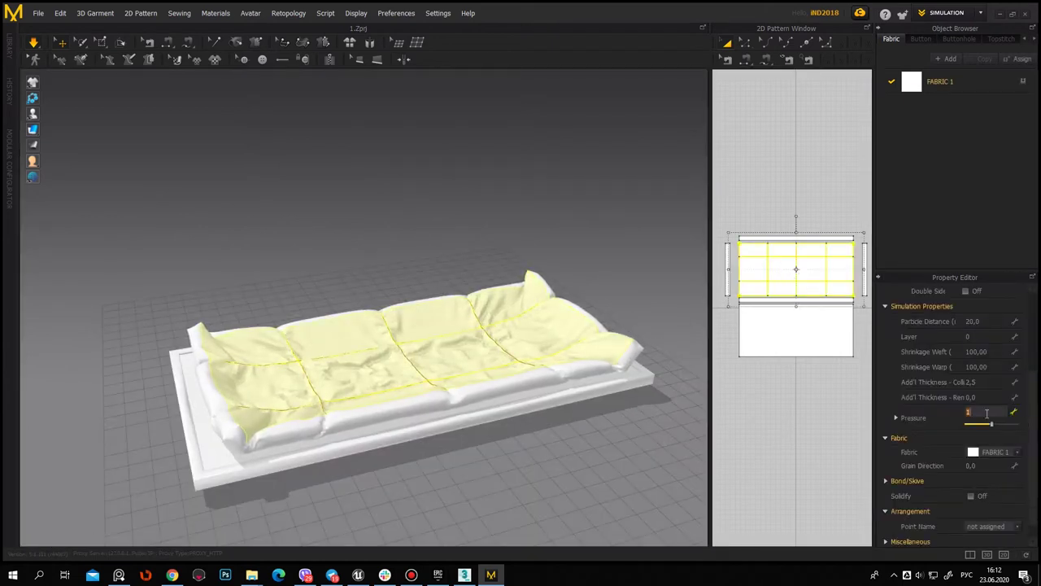
click(477, 204)
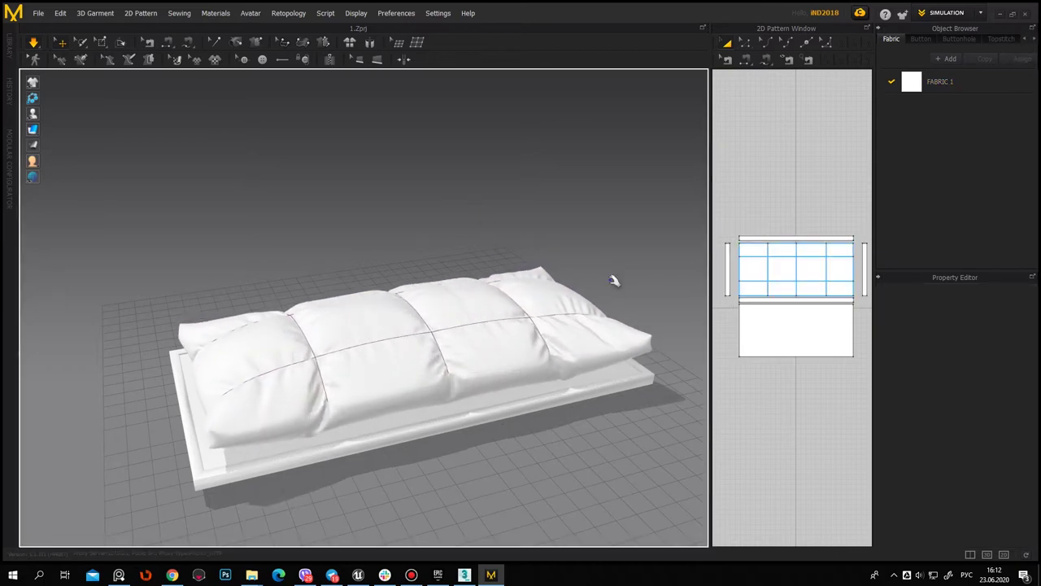
Set the pillow's weft and warp shrinkage both to 98,00
click(468, 307)
click(977, 352)
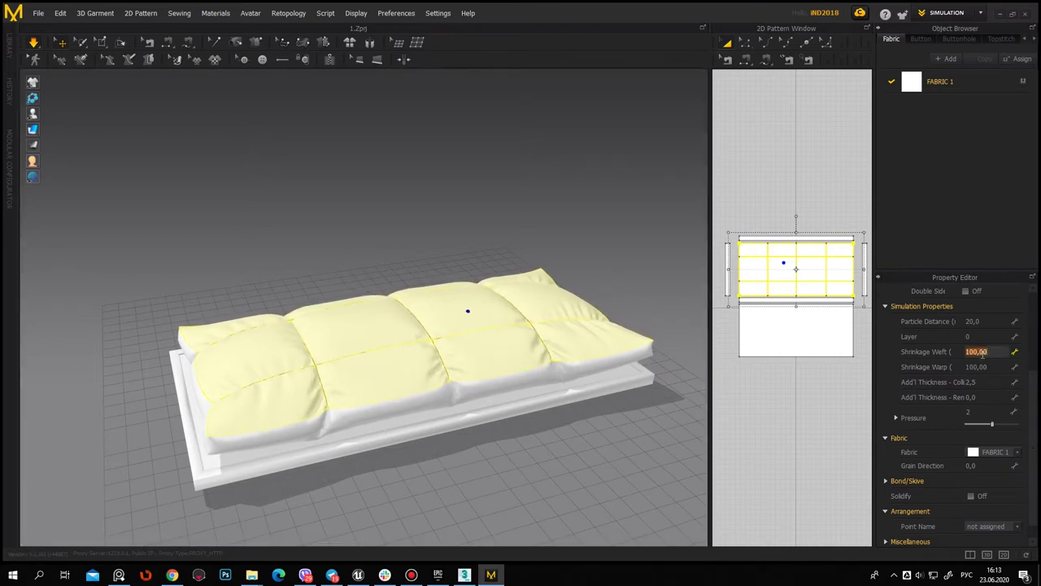
text(98)
key(Return)
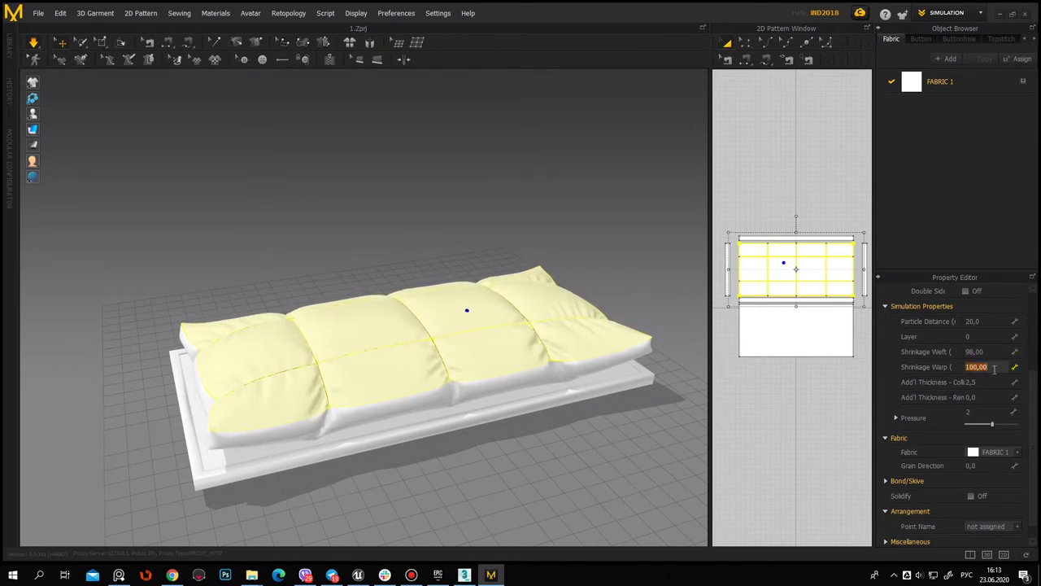
key(Return)
mouse_move(609, 333)
right_down()
mouse_move(453, 300)
mouse_move(432, 280)
mouse_move(495, 318)
mouse_move(542, 320)
right_up()
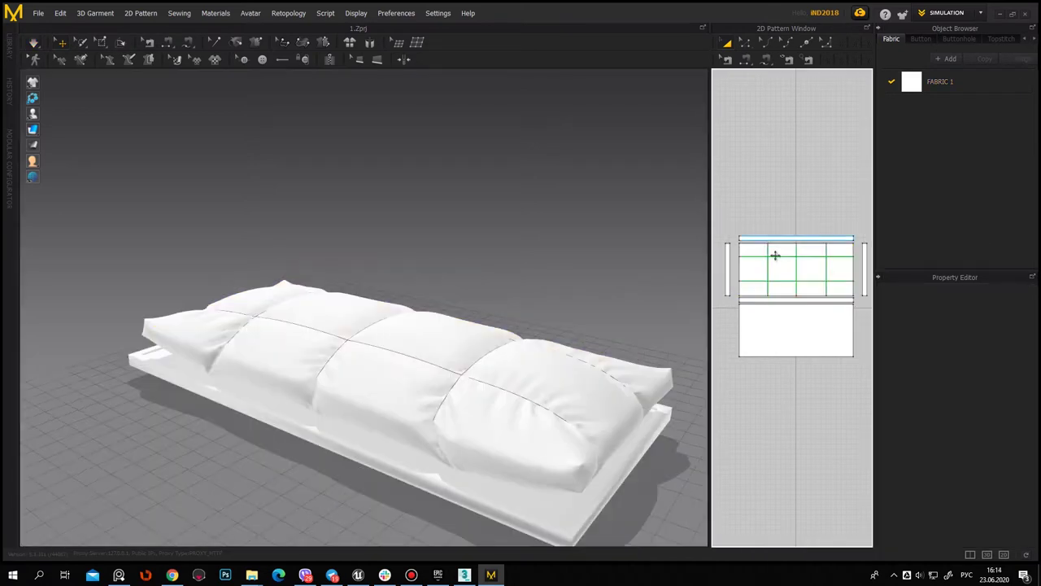
Select two vertical internal lines and one horizontal internal line of the pillow
click(768, 268)
shift+click(796, 272)
shift+click(841, 282)
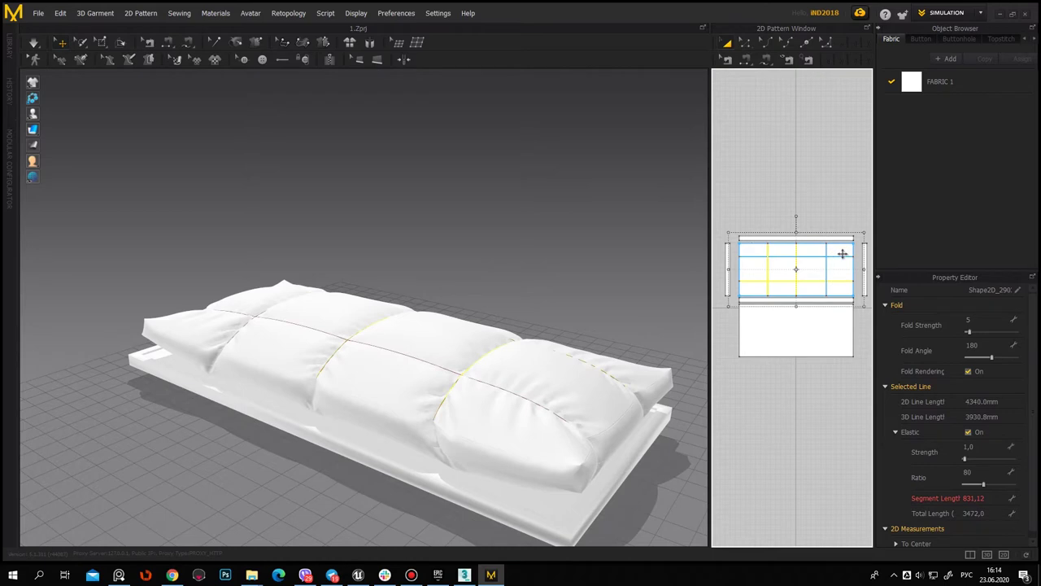
Add another horizontal line, set the selected lines' fold angle to 301, and simulate
shift+click(842, 257)
drag(992, 358, 978, 359)
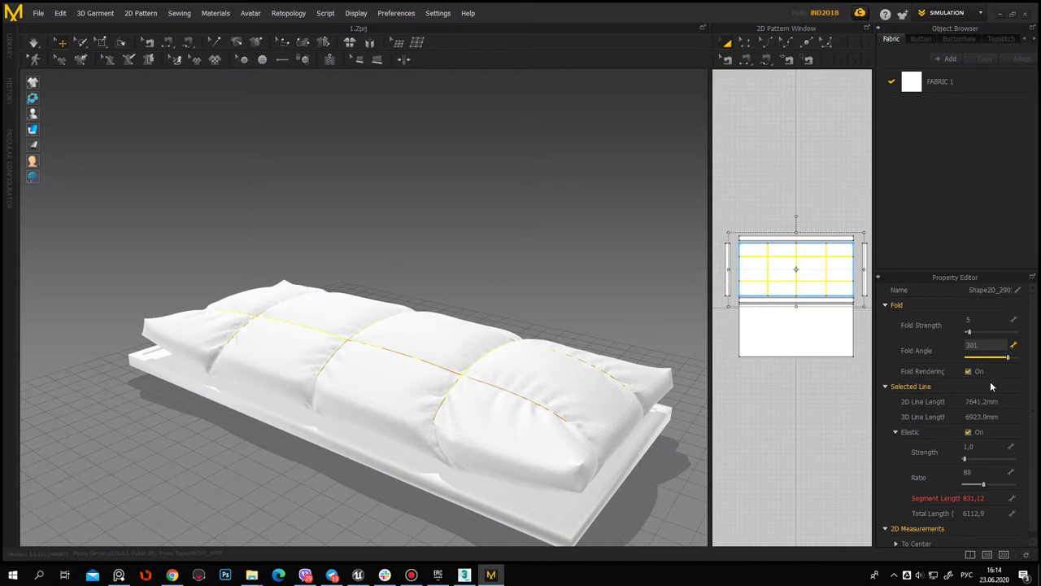
click(34, 42)
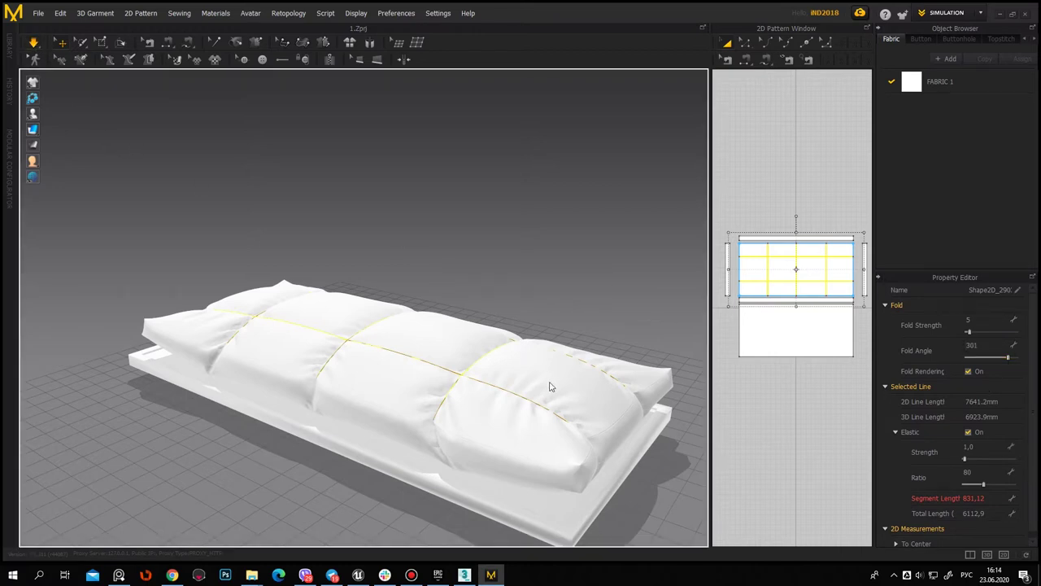
Drag the lines' elastic strength down to 0.1 so the top relaxes into a dome
right_drag(566, 377, 532, 366)
scroll(532, 365, down, 2)
scroll(523, 367, up, 2)
scroll(523, 367, up, 2)
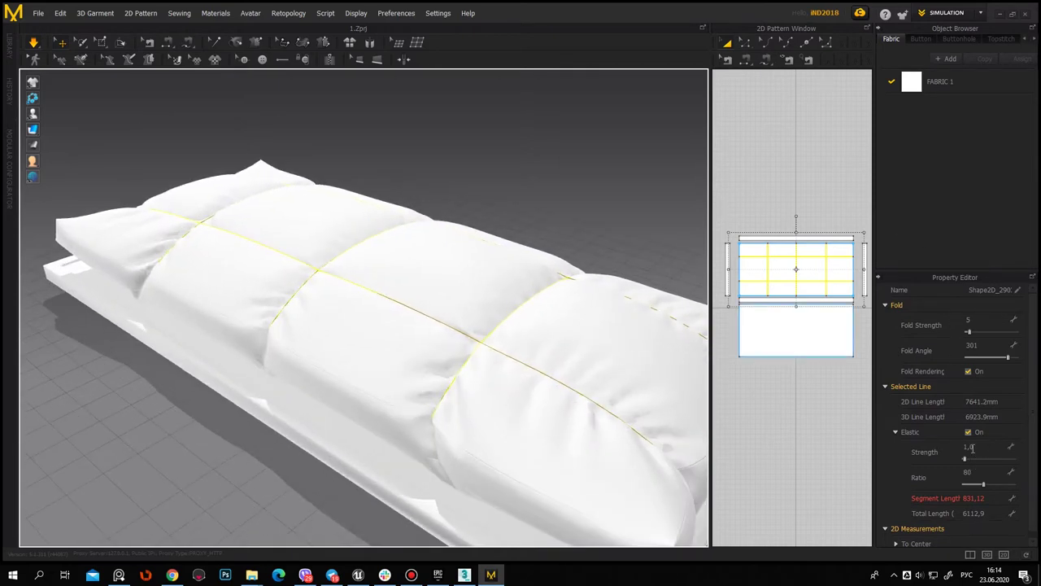
drag(965, 464, 964, 464)
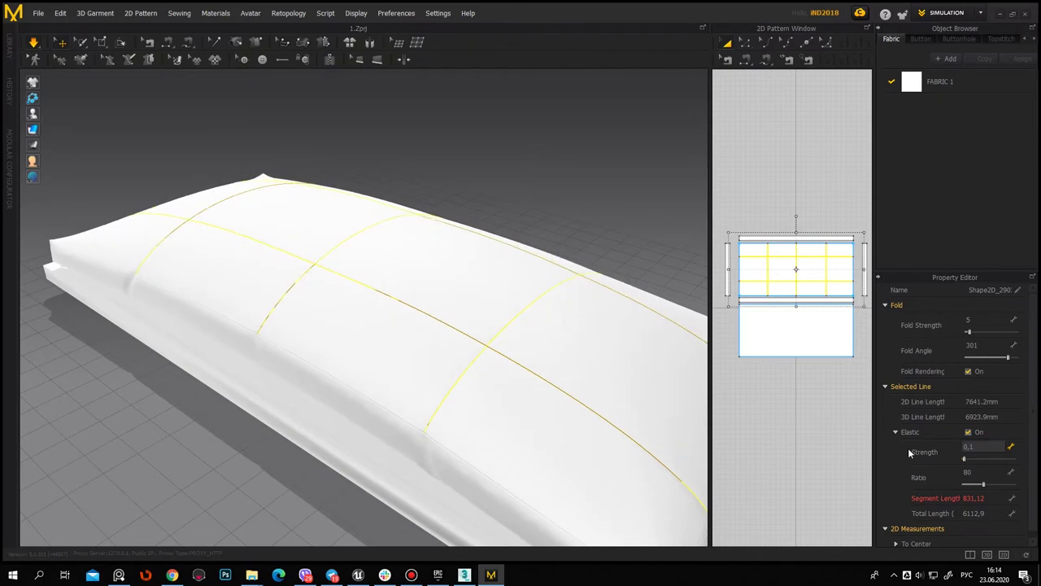
mouse_move(615, 393)
right_down()
mouse_move(441, 344)
mouse_move(514, 348)
right_up()
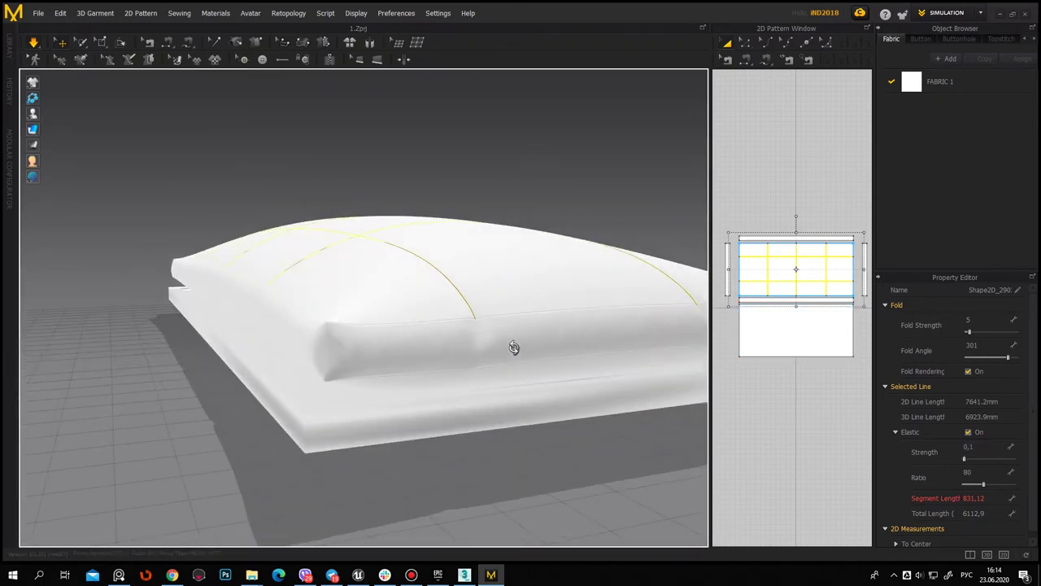
click(533, 260)
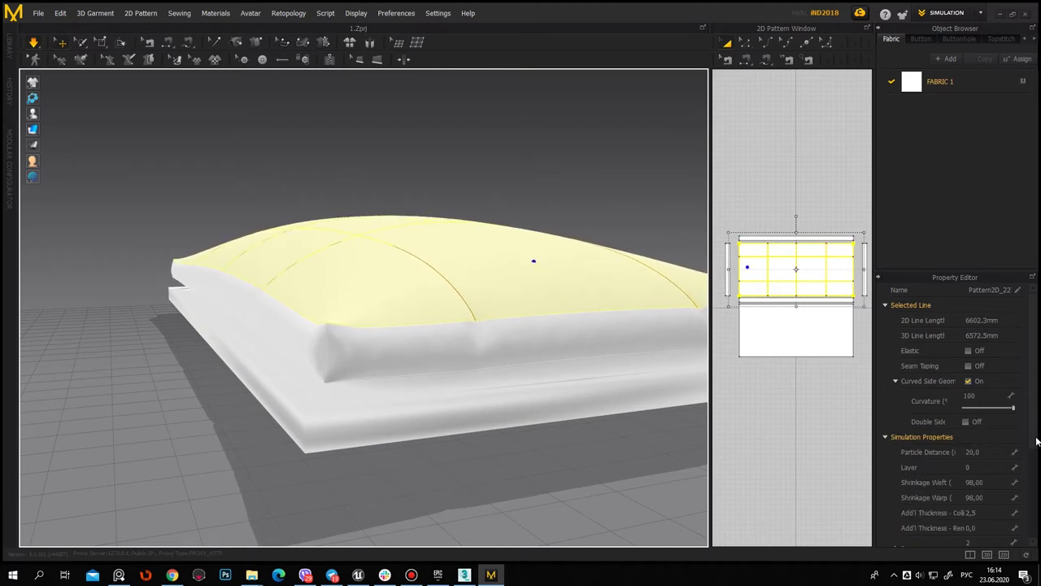
Set the mattress top pattern's pressure to 1 so it deflates nearly flat
scroll(1037, 439, down, 2)
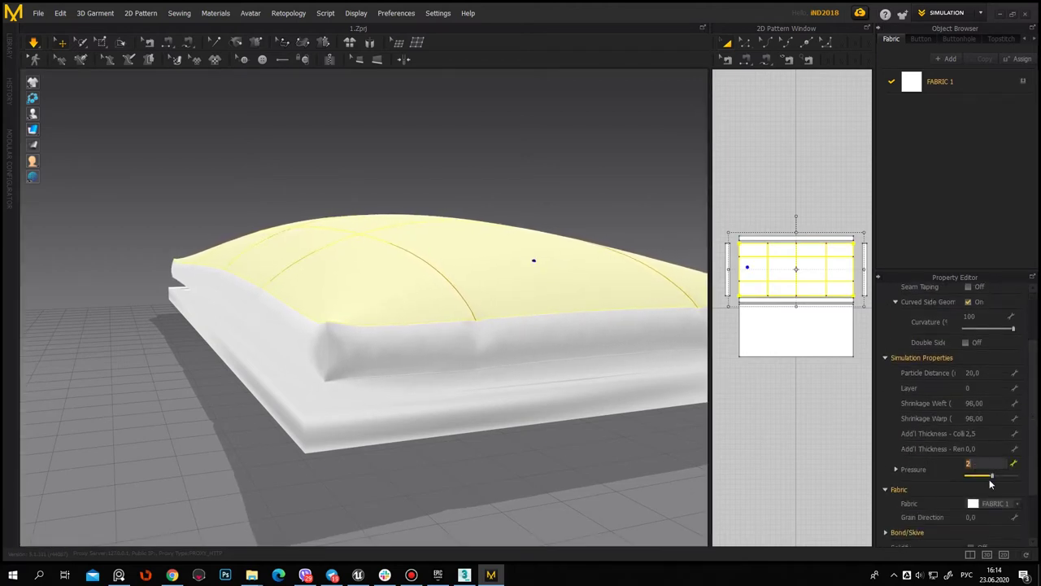
text(1)
key(Return)
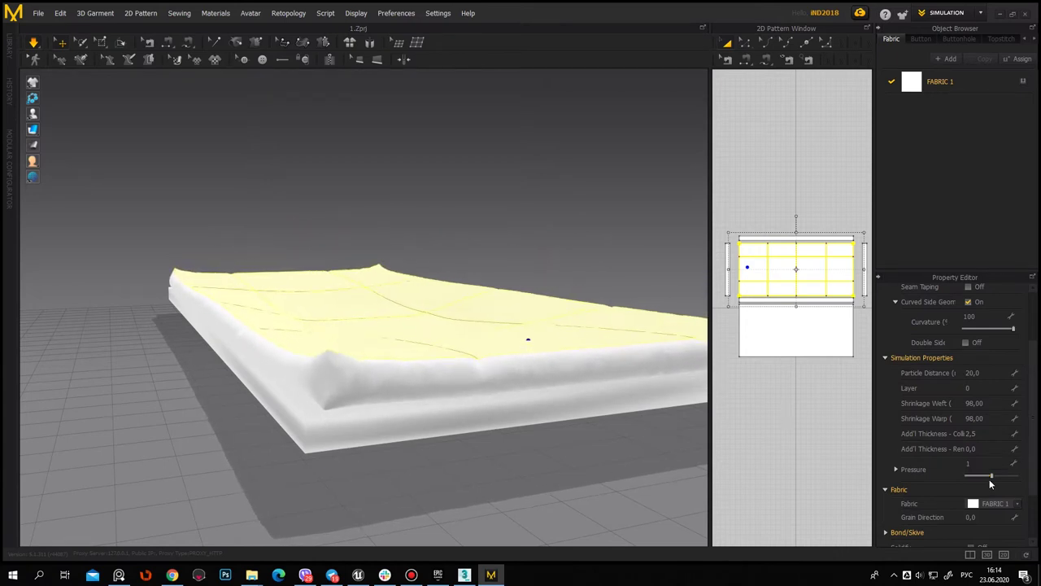
scroll(367, 298, up, 5)
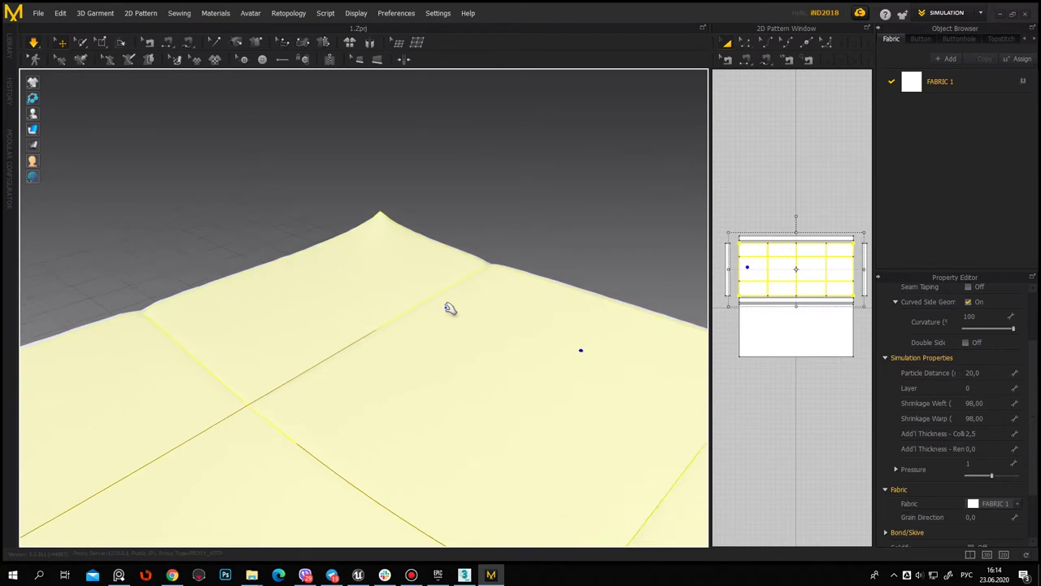
scroll(455, 260, down, 5)
click(534, 232)
mouse_move(366, 363)
right_down()
mouse_move(409, 333)
mouse_move(476, 330)
mouse_move(465, 345)
right_up()
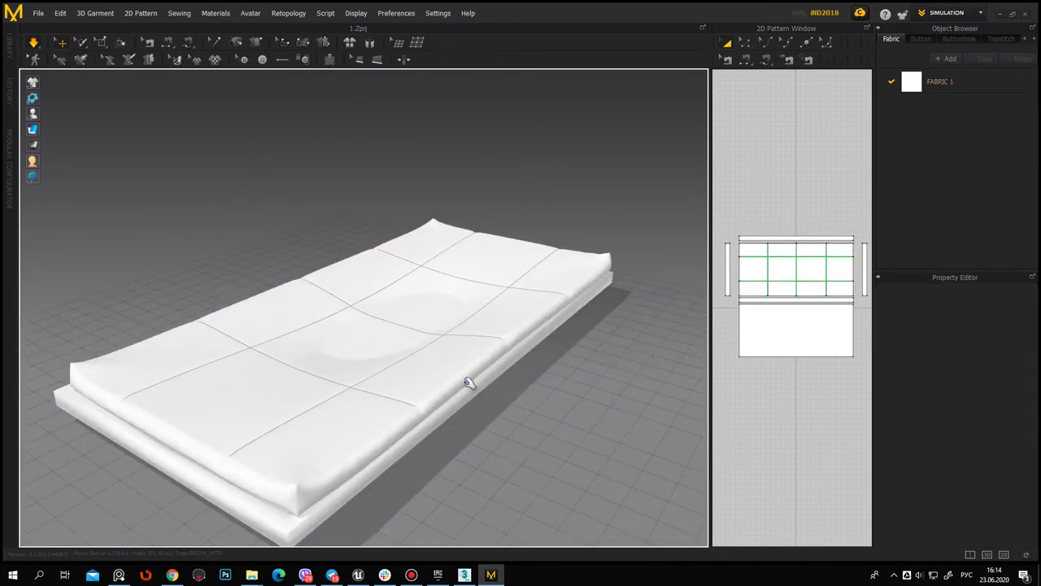
click(463, 382)
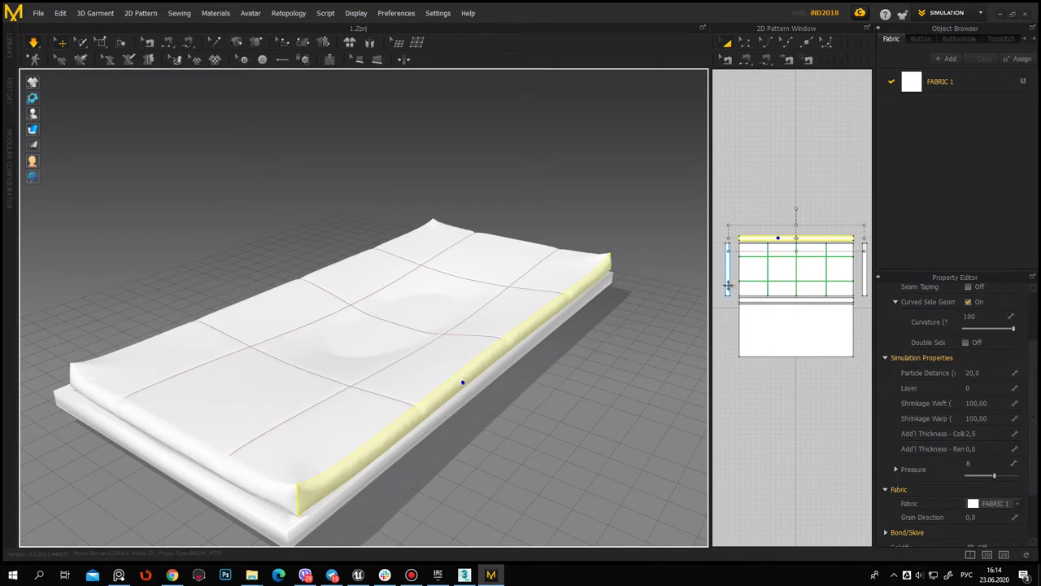
Select the four side strips and raise their pressure from 10 to 15
drag(728, 285, 869, 275)
shift+click(849, 301)
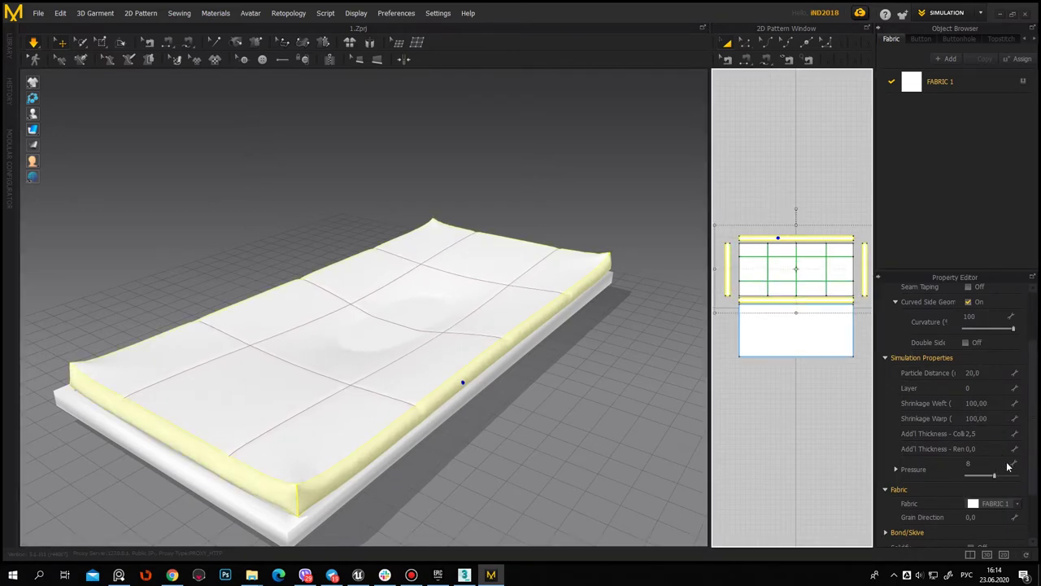
click(994, 465)
text(10)
key(Return)
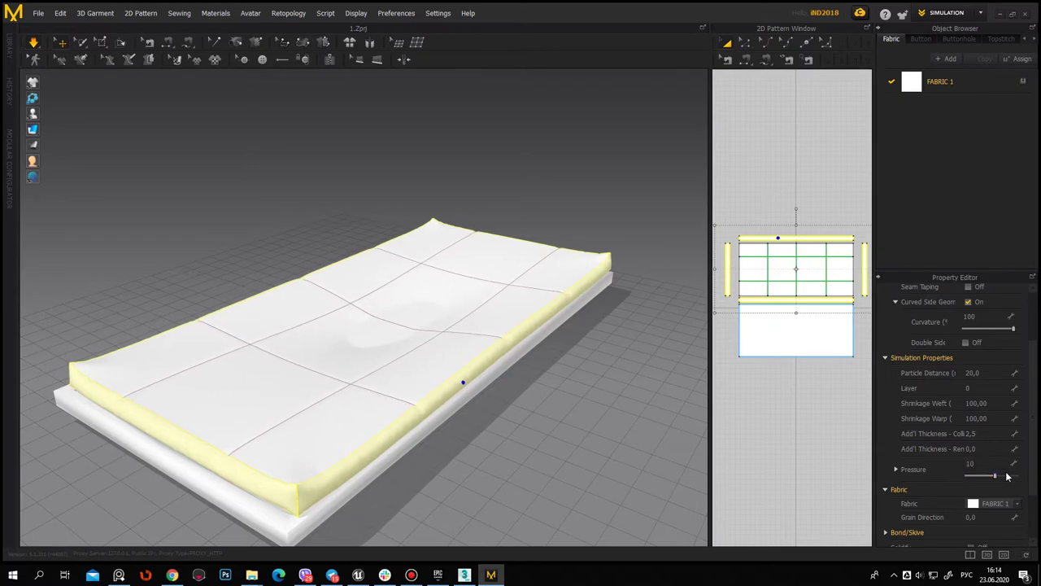
right_drag(578, 226, 609, 203)
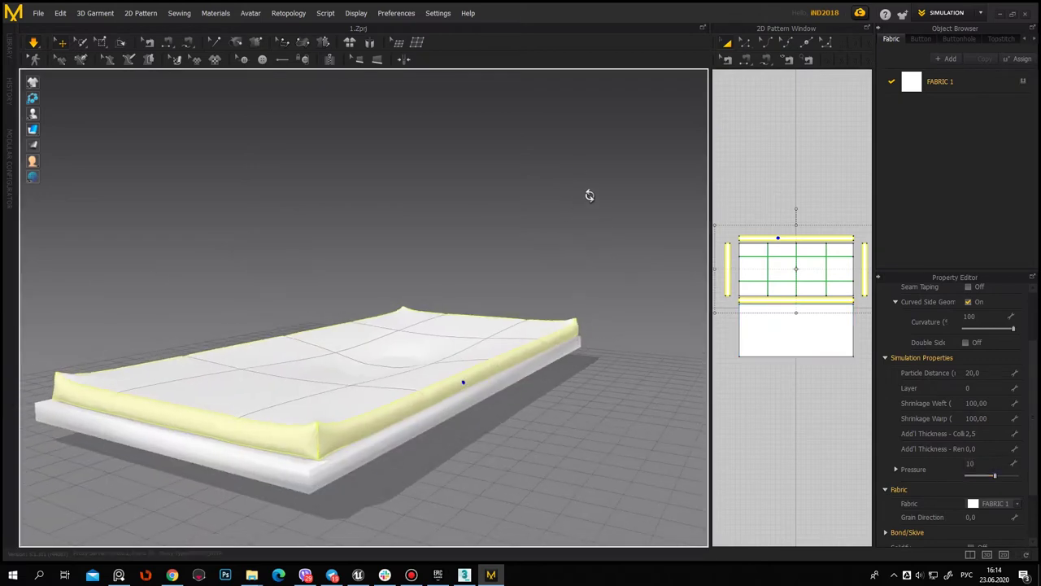
right_drag(541, 315, 258, 271)
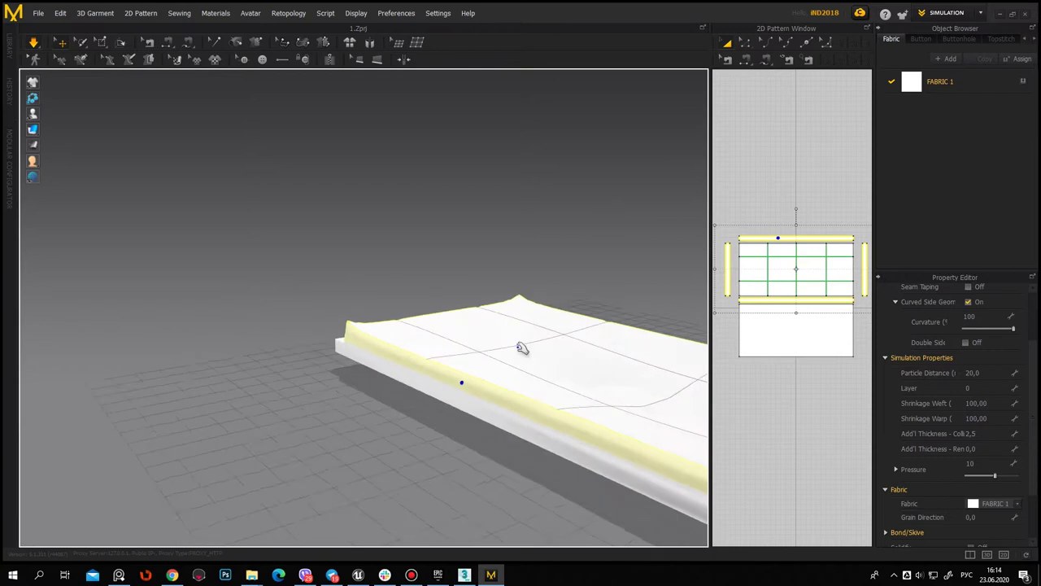
click(982, 478)
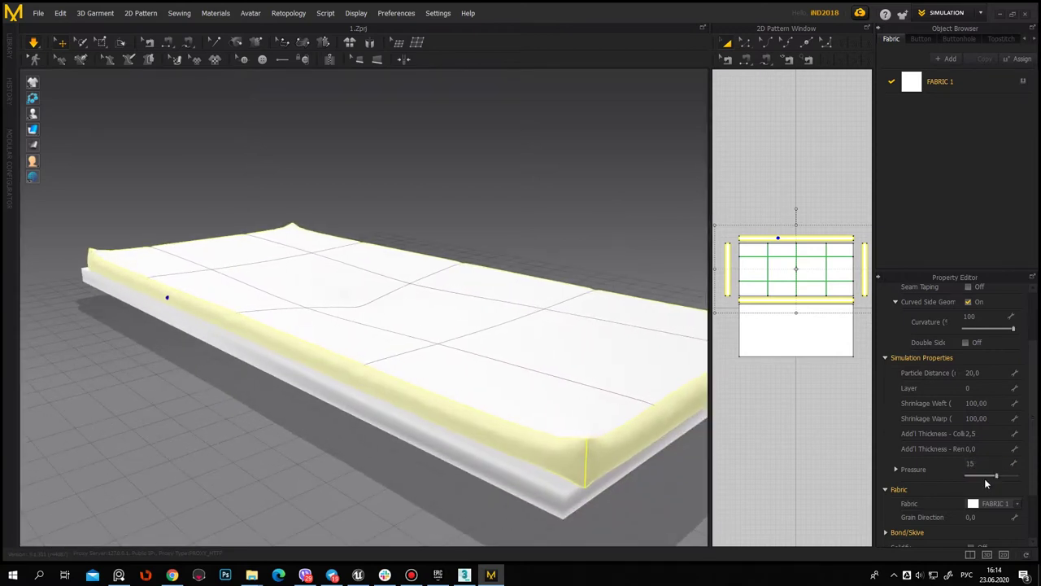
mouse_move(574, 209)
right_down()
mouse_move(525, 215)
mouse_move(513, 198)
mouse_move(495, 279)
mouse_move(461, 344)
right_up()
click(969, 205)
Give FABRIC 1 the light Green 2 colour
click(976, 81)
click(1009, 432)
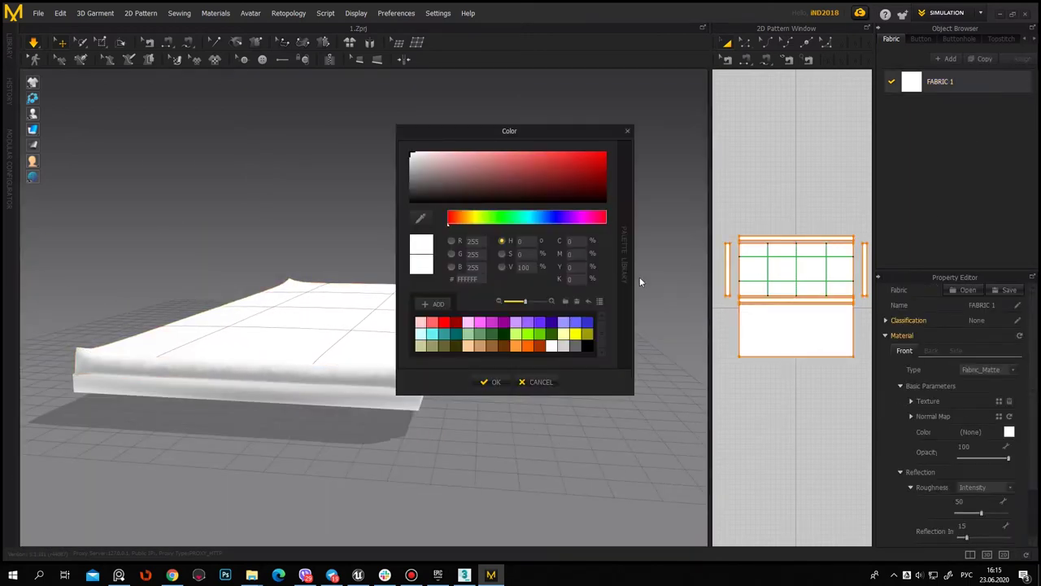
click(504, 346)
click(481, 333)
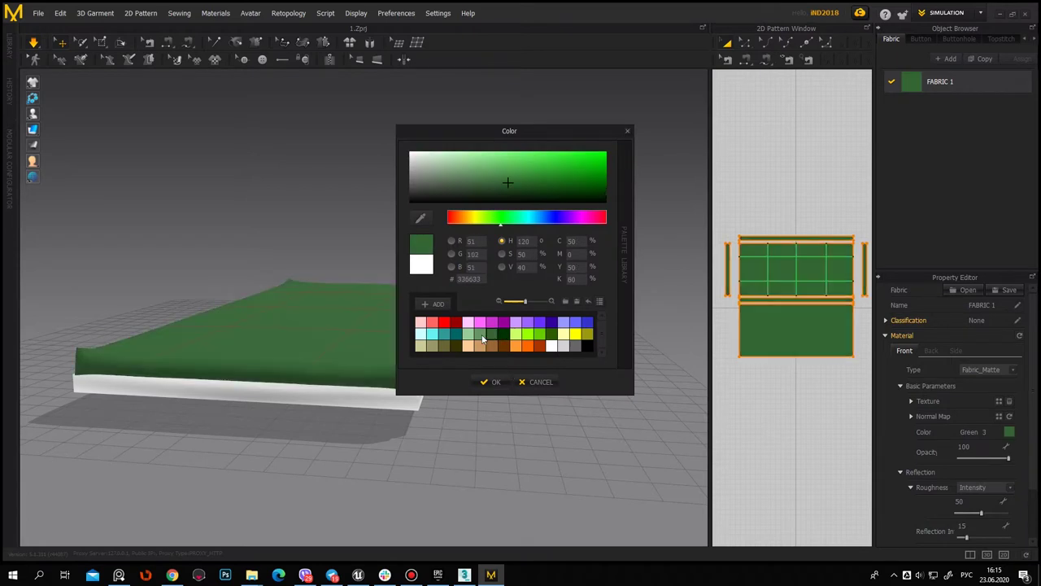
click(495, 382)
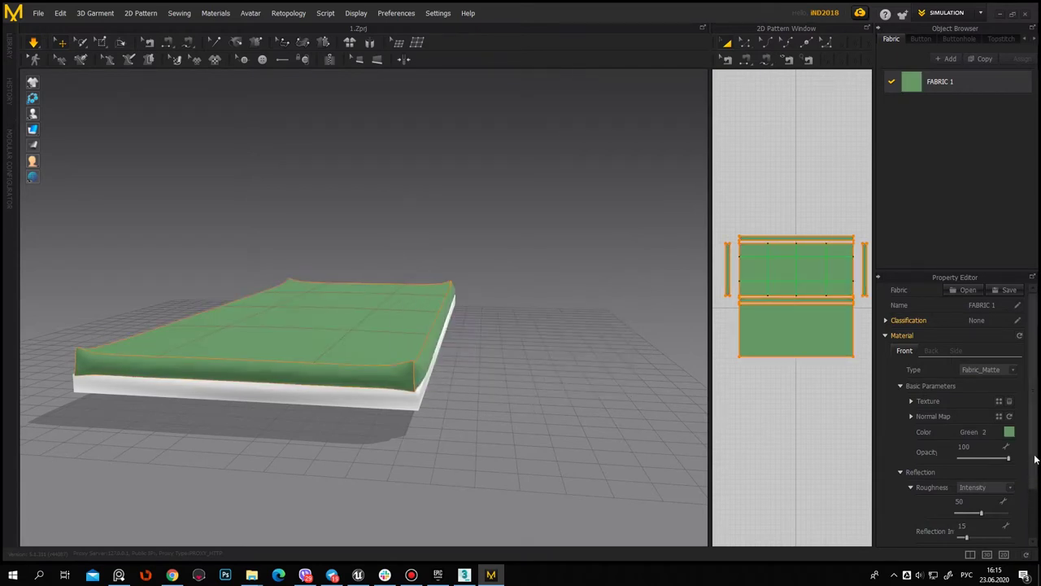
Set FABRIC 1's roughness to 68 and reflection intensity to 42
scroll(1039, 514, down, 2)
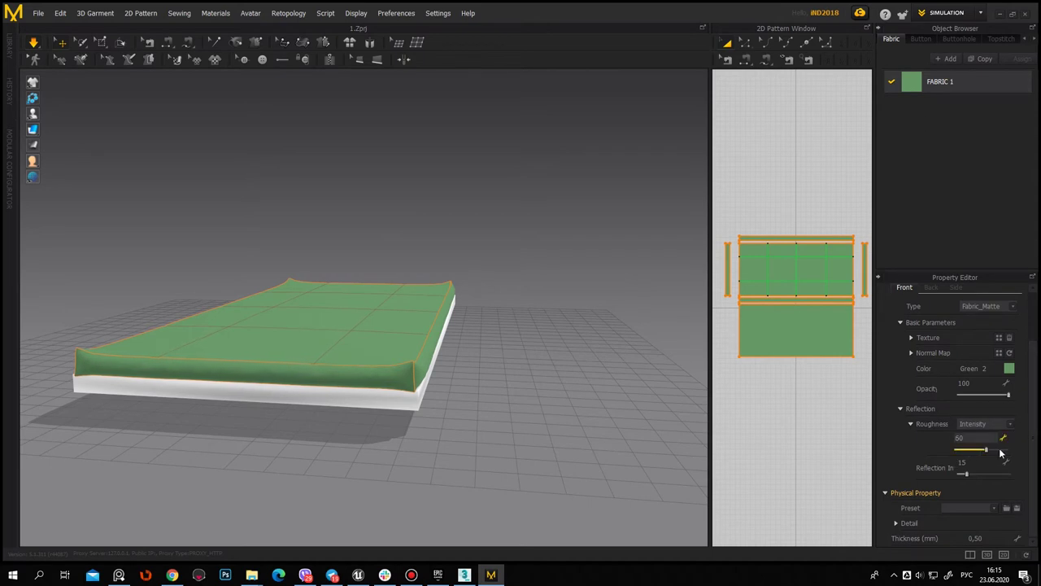
mouse_move(563, 323)
right_down()
mouse_move(558, 350)
mouse_move(367, 375)
mouse_move(699, 471)
right_up()
drag(975, 476, 991, 477)
click(543, 409)
mouse_move(499, 391)
right_down()
mouse_move(765, 288)
mouse_move(543, 318)
right_up()
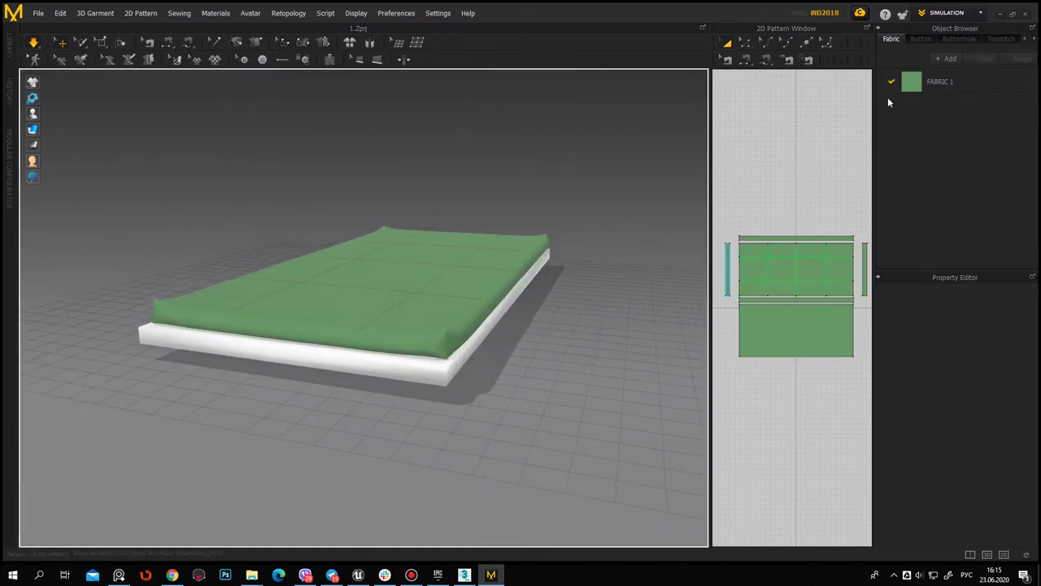
Apply the Linen physical property preset to FABRIC 1 and watch it re-drape
click(929, 82)
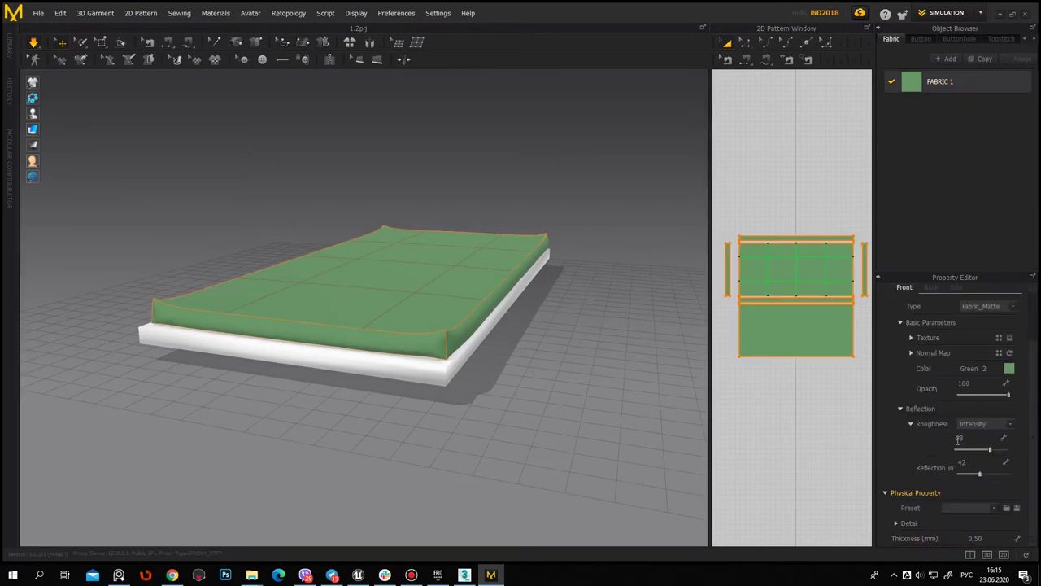
click(991, 508)
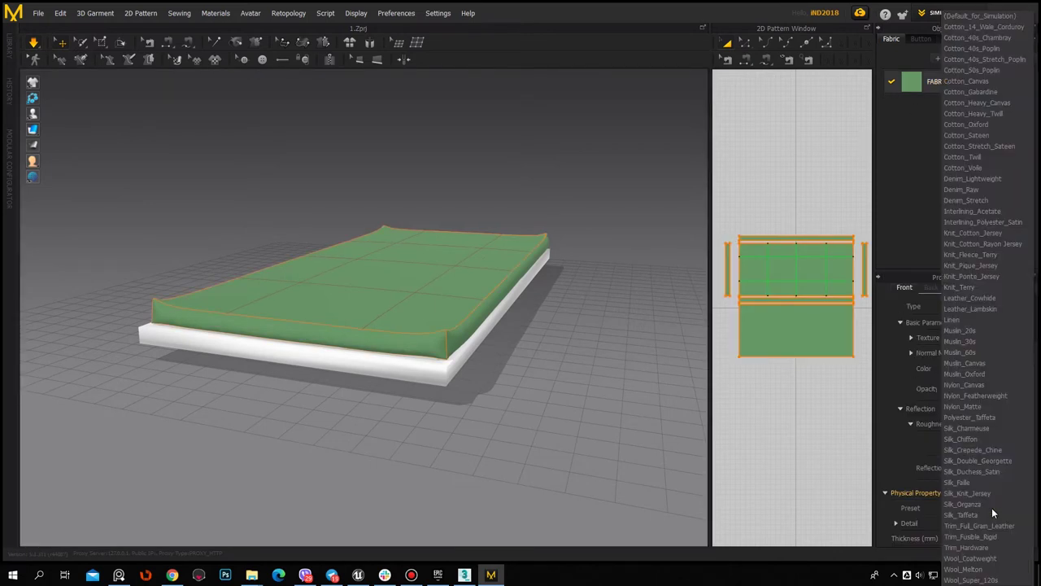
click(955, 323)
mouse_move(572, 397)
right_down()
mouse_move(558, 360)
mouse_move(646, 344)
mouse_move(542, 351)
mouse_move(374, 328)
mouse_move(358, 339)
mouse_move(369, 339)
right_up()
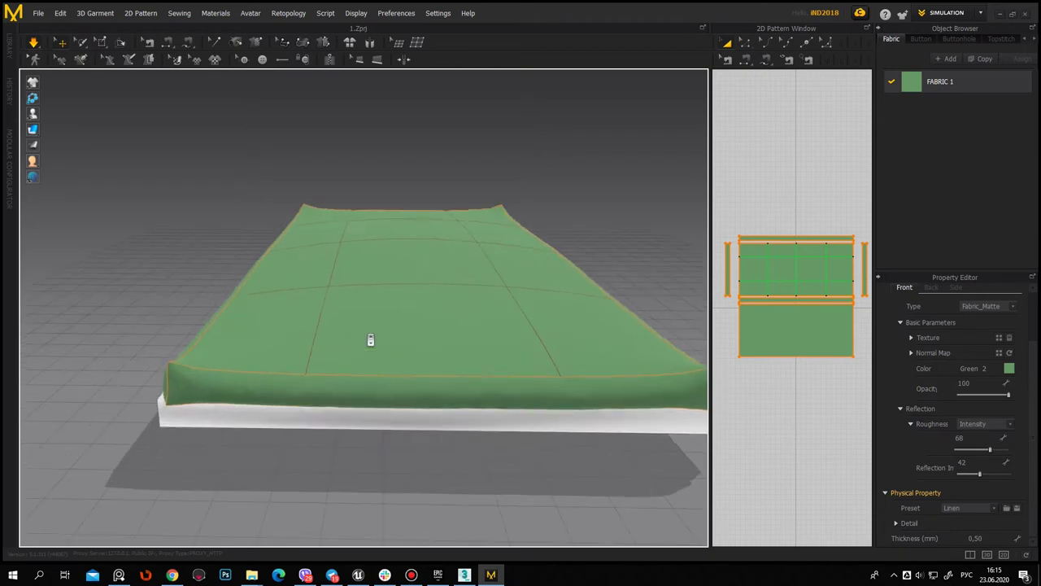
right_drag(281, 377, 349, 372)
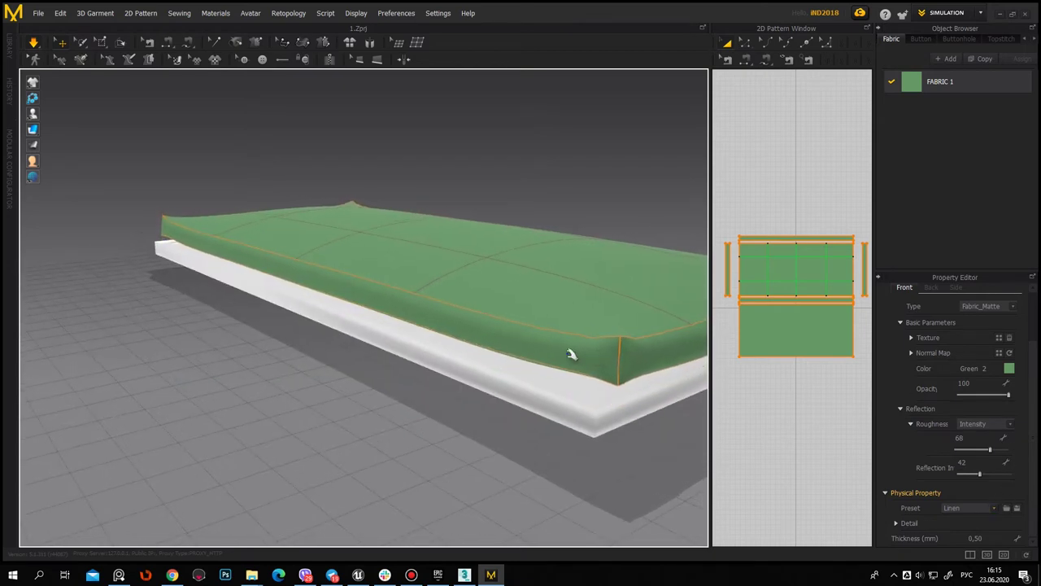
right_drag(569, 353, 494, 363)
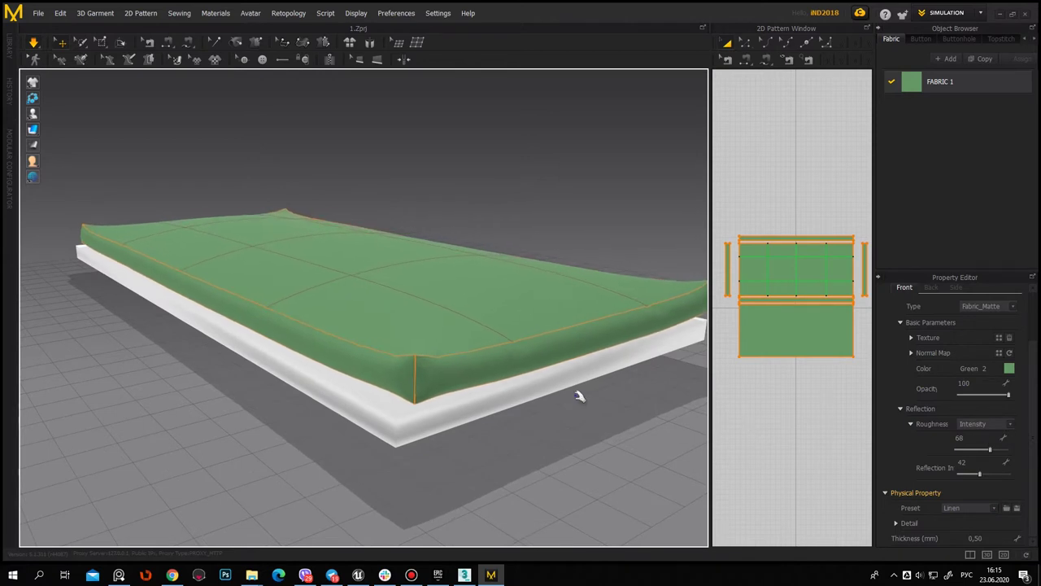
click(537, 291)
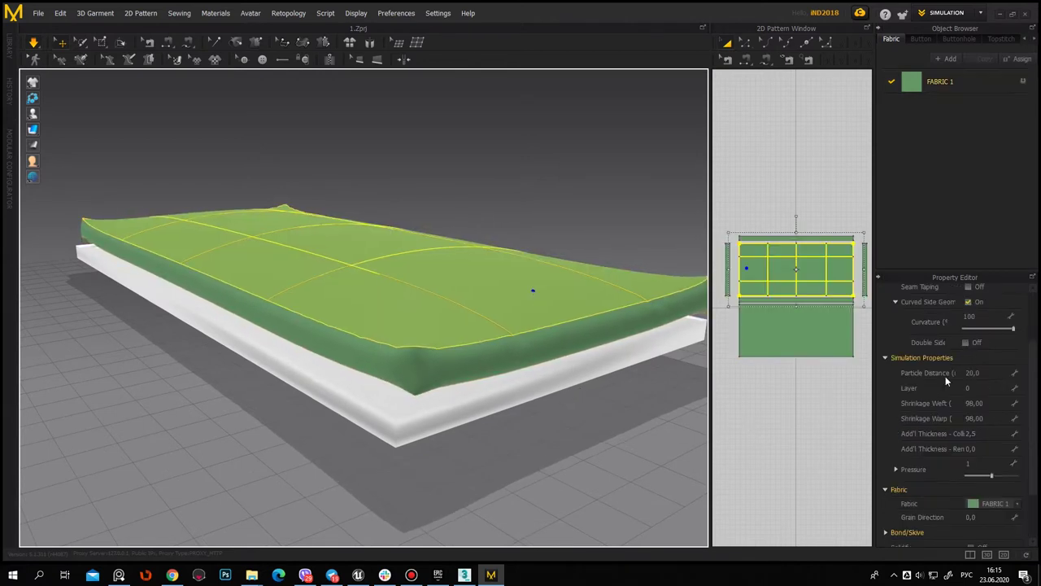
double_click(982, 403)
text(104)
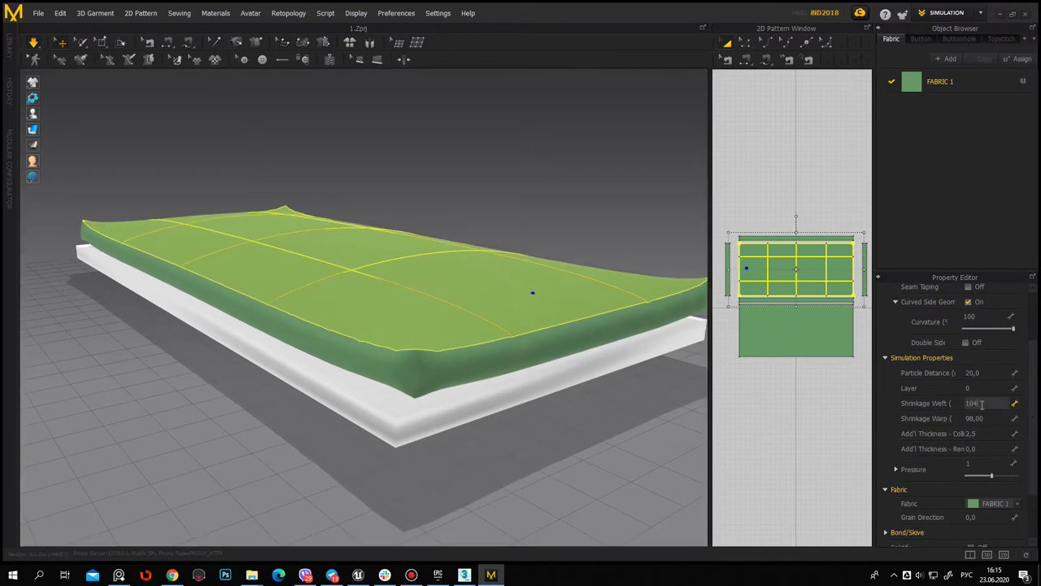
key(Return)
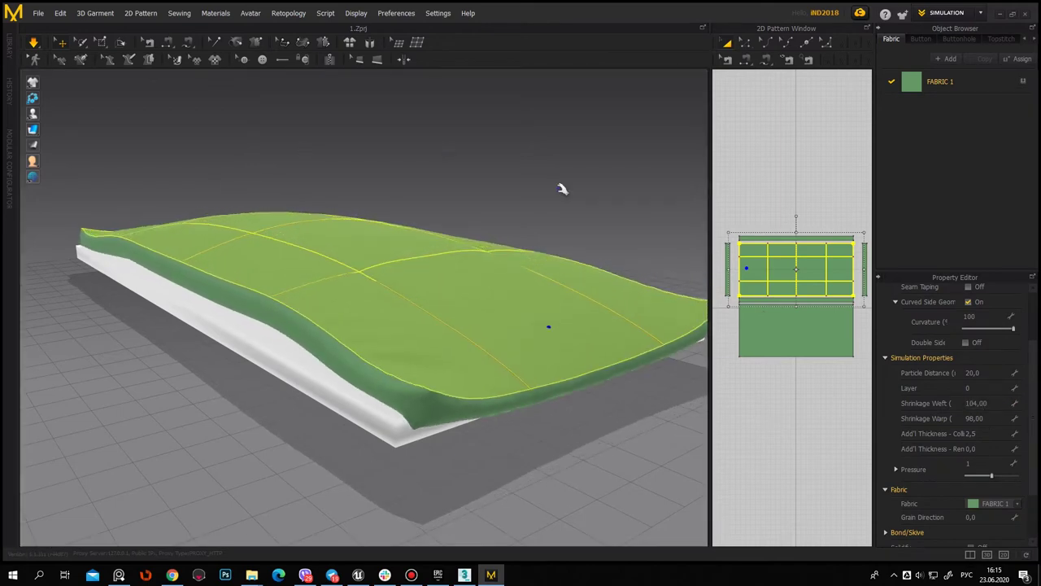
mouse_move(531, 203)
right_down()
mouse_move(525, 193)
mouse_move(565, 190)
mouse_move(456, 383)
mouse_move(326, 344)
mouse_move(249, 347)
mouse_move(251, 427)
mouse_move(404, 326)
mouse_move(395, 325)
mouse_move(403, 352)
right_up()
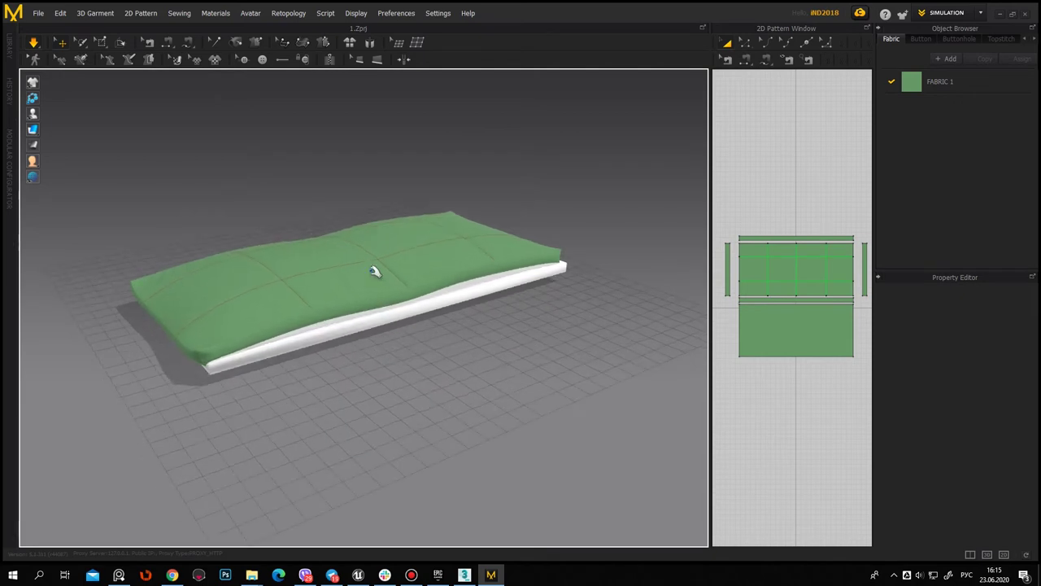
mouse_move(530, 383)
right_down()
mouse_move(499, 360)
mouse_move(518, 372)
mouse_move(767, 390)
mouse_move(752, 461)
mouse_move(569, 420)
mouse_move(523, 388)
mouse_move(381, 365)
mouse_move(423, 388)
mouse_move(460, 361)
right_up()
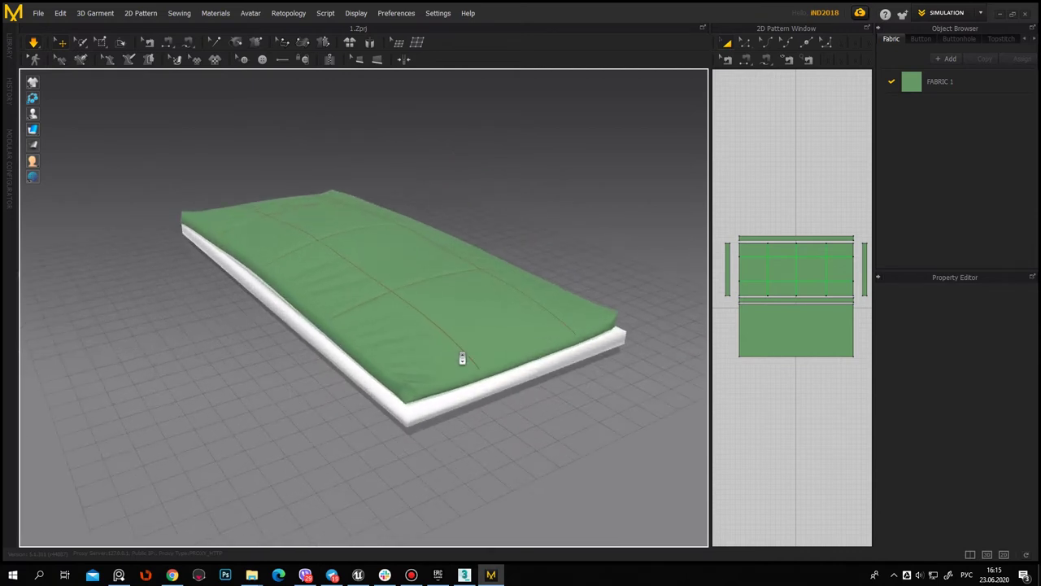
mouse_move(539, 365)
right_down()
mouse_move(568, 413)
mouse_move(604, 395)
right_up()
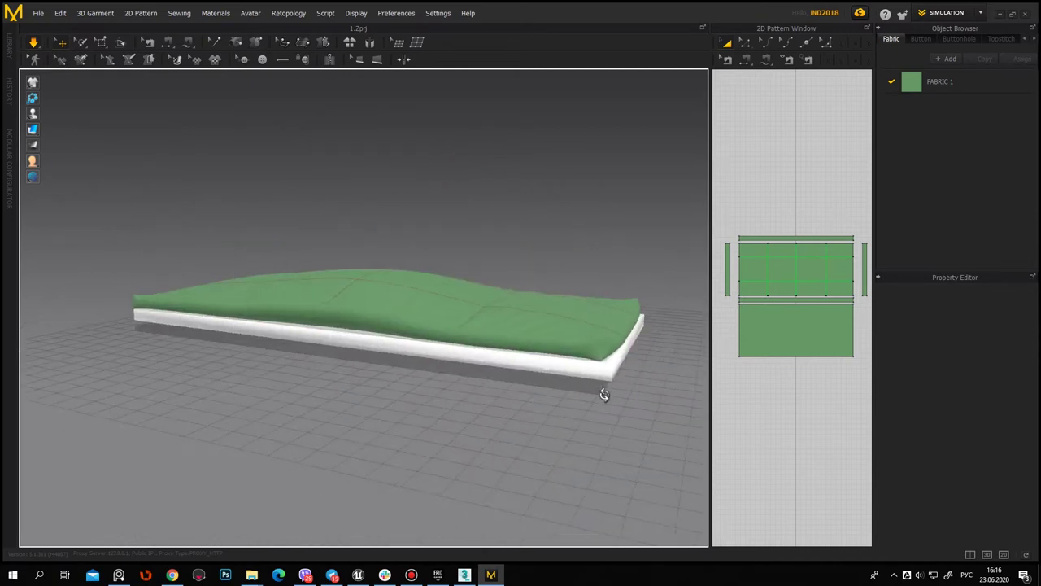
mouse_move(424, 417)
right_down()
mouse_move(418, 436)
mouse_move(542, 453)
mouse_move(535, 437)
right_up()
click(783, 257)
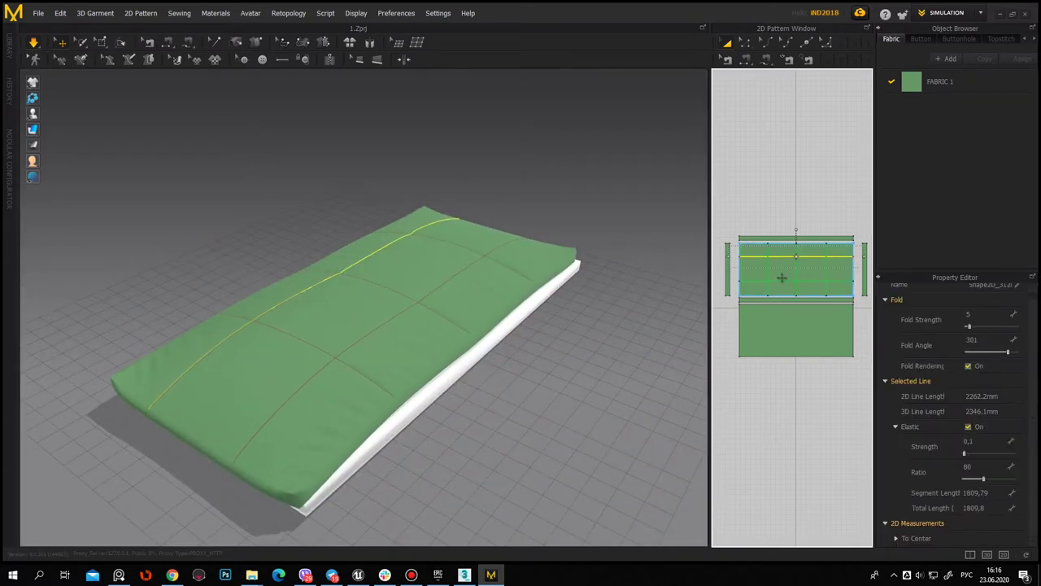
Raise the lengthwise fold lines' Fold Strength from 5 to 100
shift+click(780, 280)
click(982, 446)
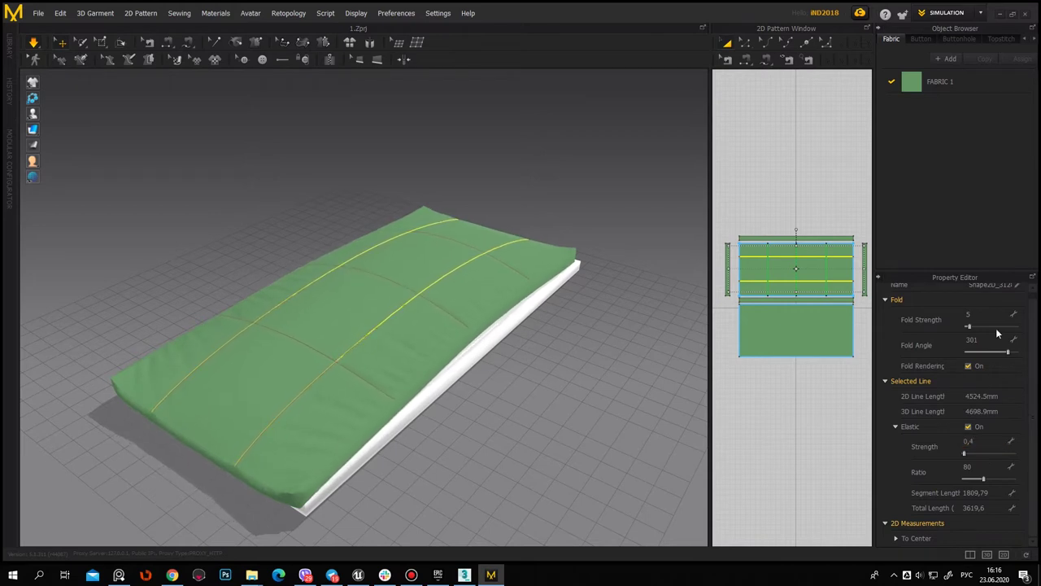
drag(975, 327, 1038, 327)
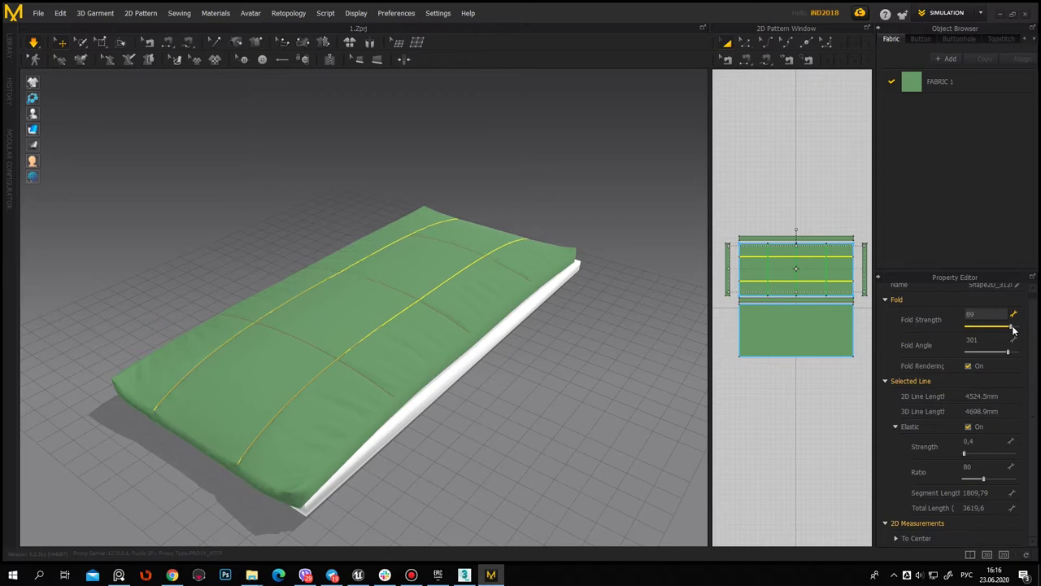
click(561, 227)
mouse_move(494, 395)
right_down()
mouse_move(464, 379)
mouse_move(444, 409)
mouse_move(409, 388)
mouse_move(405, 413)
mouse_move(375, 381)
mouse_move(420, 340)
right_up()
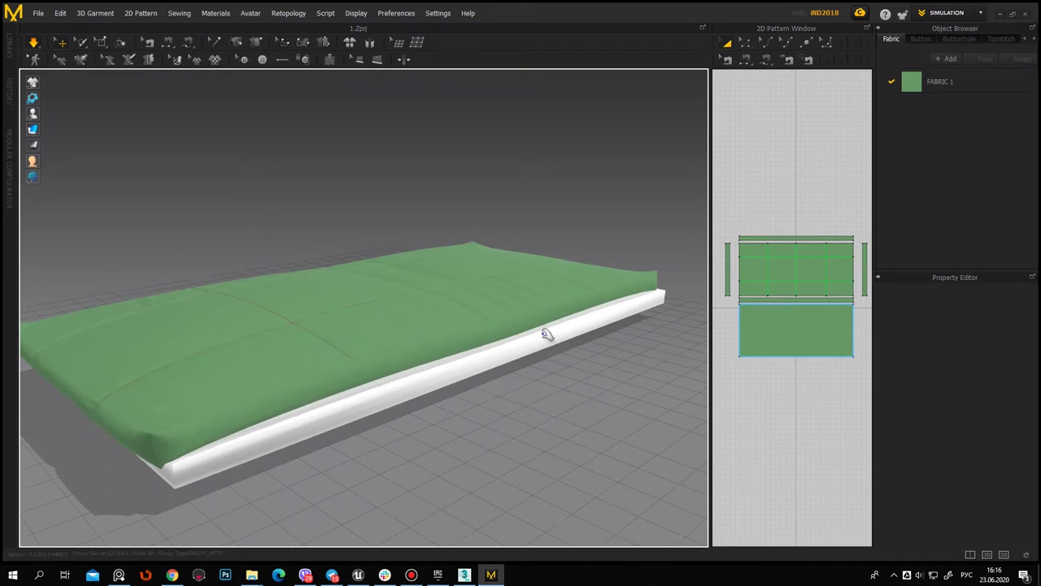
Give the crosswise fold lines an elastic strength of 0,5
click(768, 274)
shift+click(825, 268)
click(978, 445)
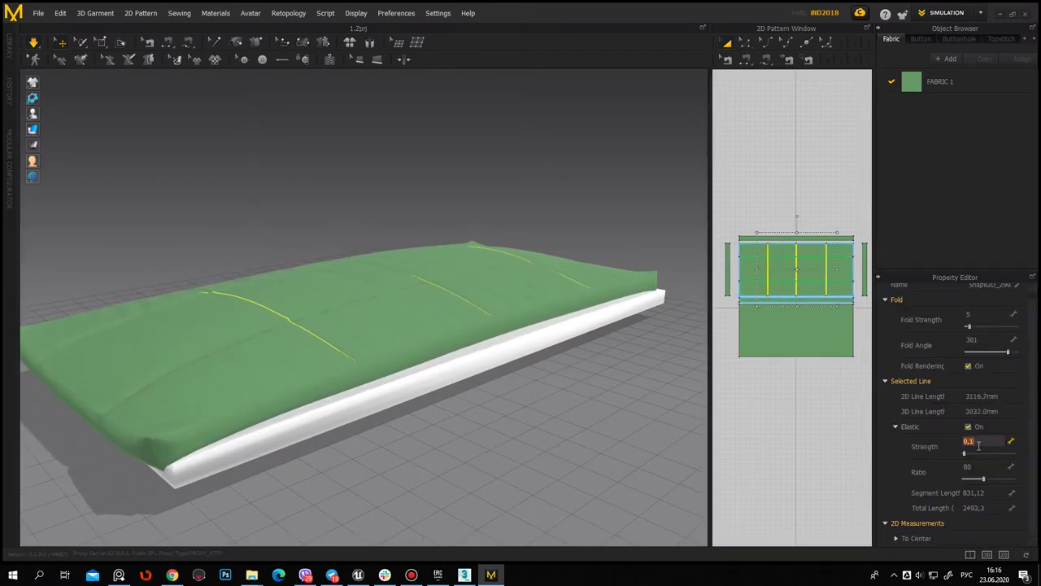
text(0,5)
key(Return)
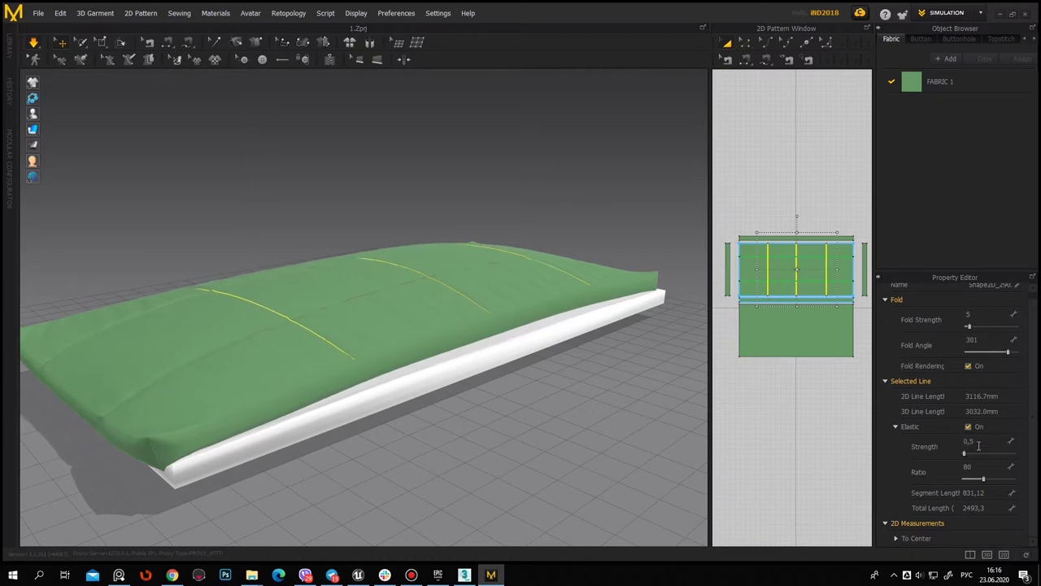
mouse_move(464, 323)
right_down()
mouse_move(535, 322)
mouse_move(467, 311)
mouse_move(477, 285)
mouse_move(477, 298)
mouse_move(639, 337)
mouse_move(691, 330)
mouse_move(632, 285)
mouse_move(458, 367)
mouse_move(476, 396)
right_up()
scroll(439, 374, down, 3)
scroll(367, 353, up, 2)
scroll(363, 285, up, 3)
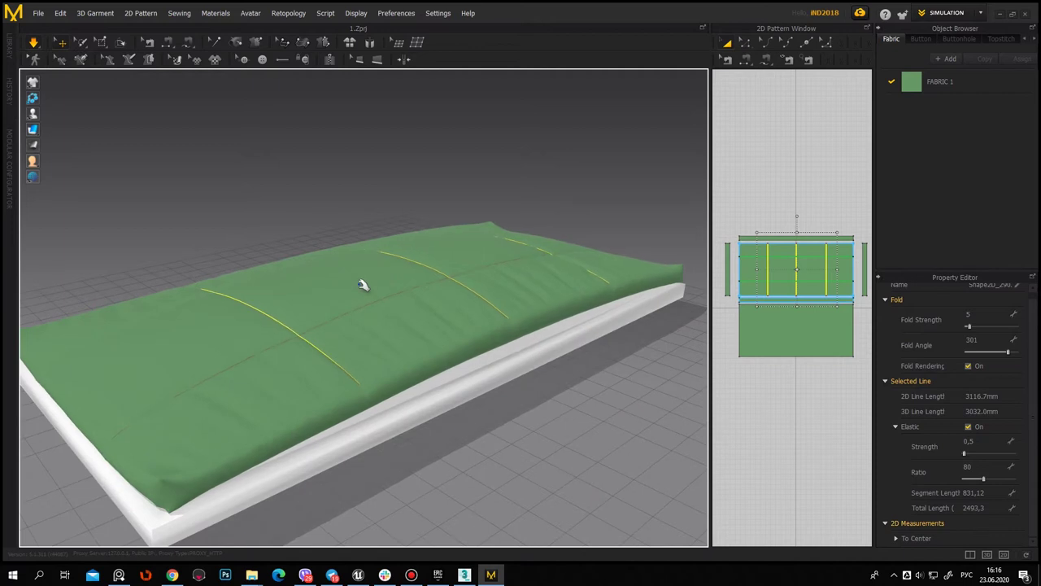
Set the lengthwise fold lines' elastic strength to 1,0
click(370, 306)
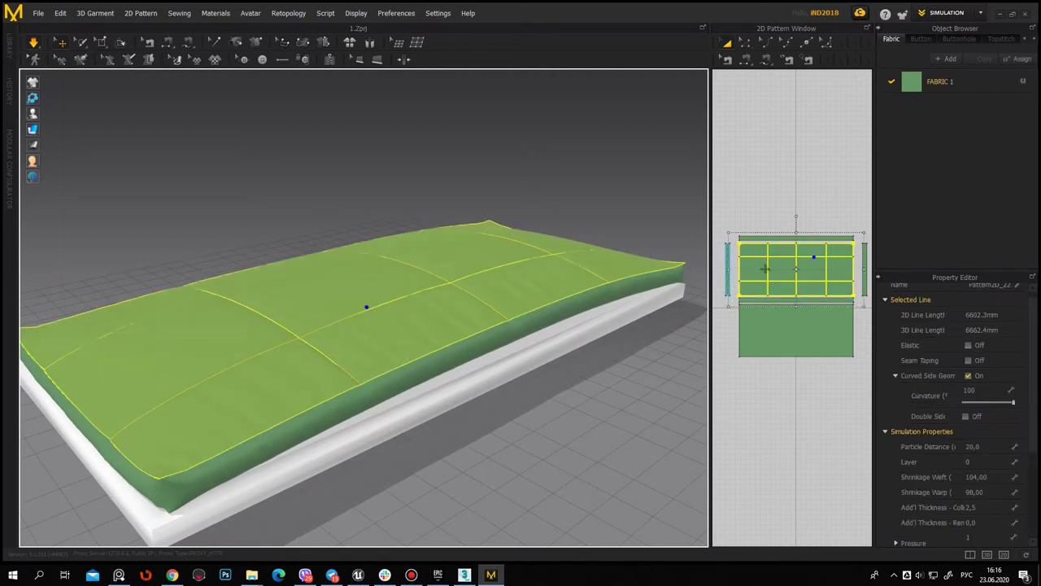
key(Escape)
click(780, 257)
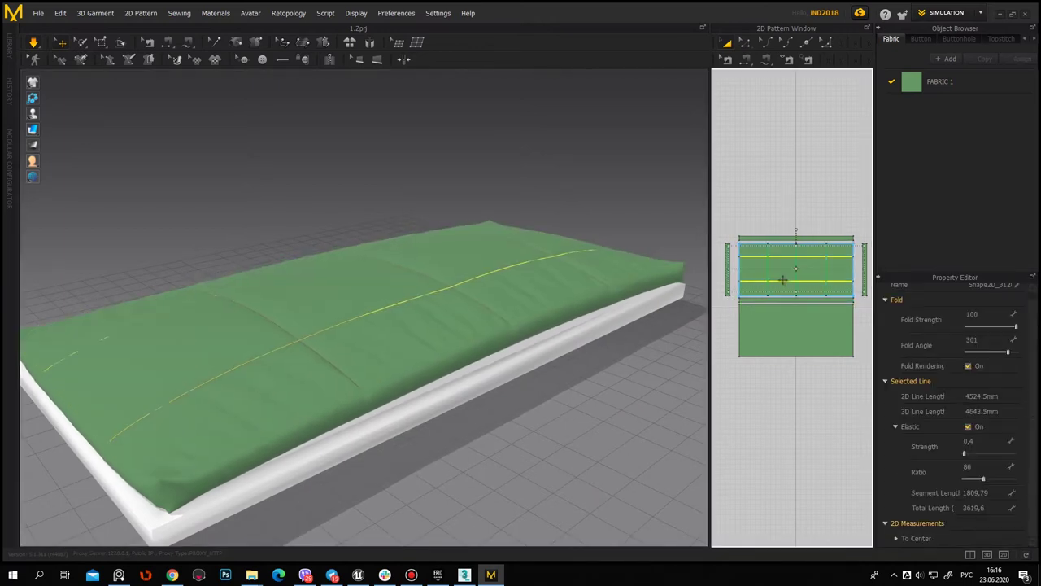
click(971, 442)
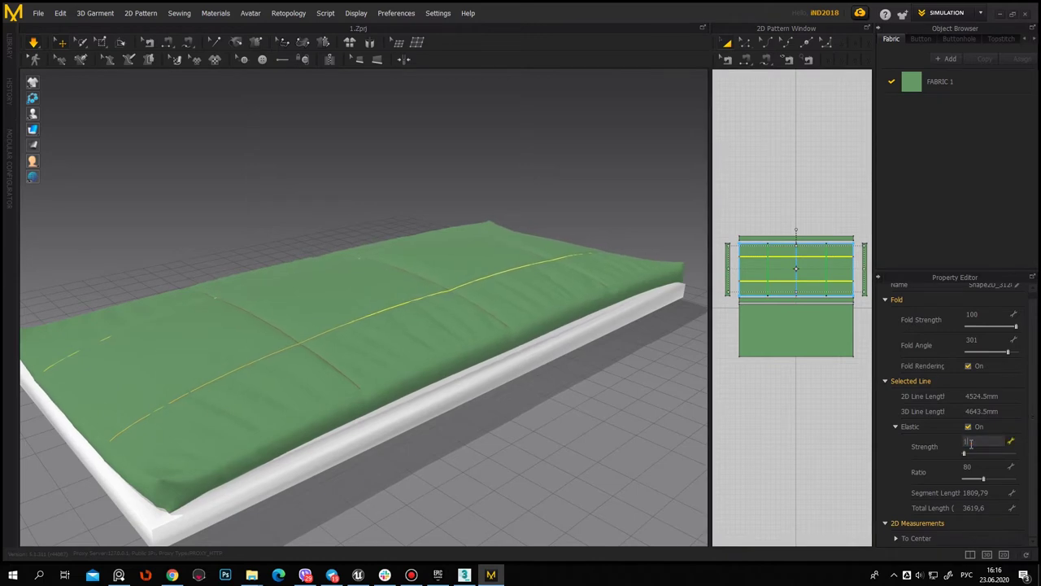
key(Return)
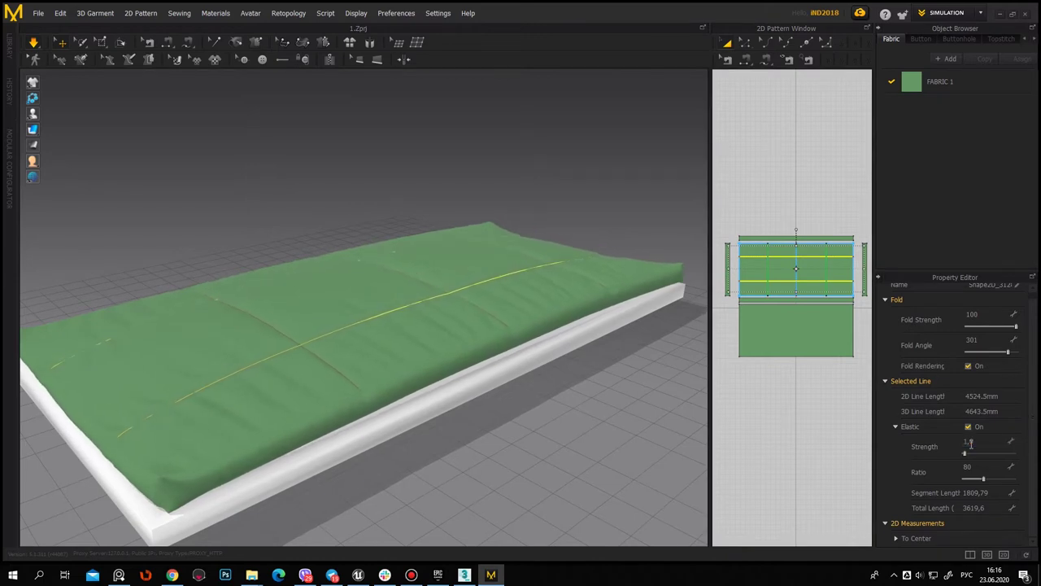
Raise the elastic strength further to 1,4 and inspect the quilted cushion
right_drag(372, 285, 470, 270)
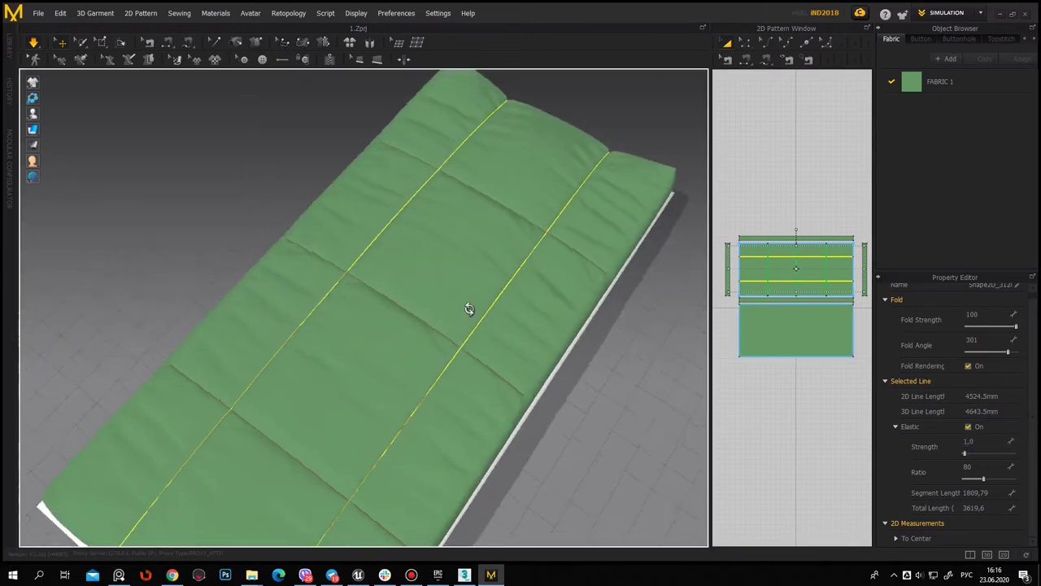
click(971, 442)
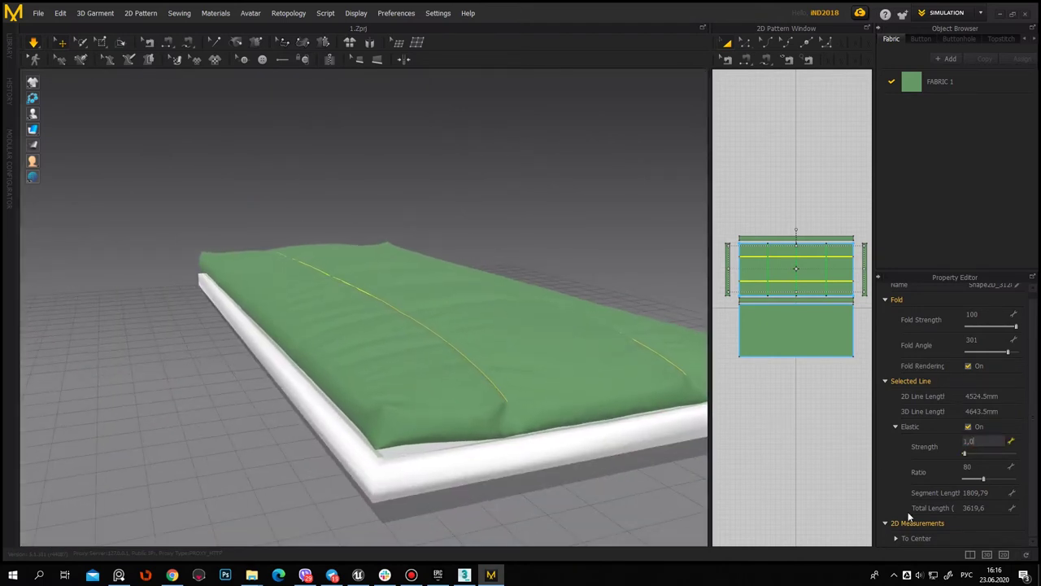
text(1,4)
key(Return)
mouse_move(333, 307)
right_down()
mouse_move(560, 223)
mouse_move(381, 221)
right_up()
click(516, 398)
mouse_move(515, 398)
right_down()
mouse_move(400, 453)
mouse_move(337, 398)
mouse_move(409, 298)
mouse_move(458, 365)
mouse_move(453, 342)
mouse_move(524, 330)
right_up()
scroll(499, 399, down, 5)
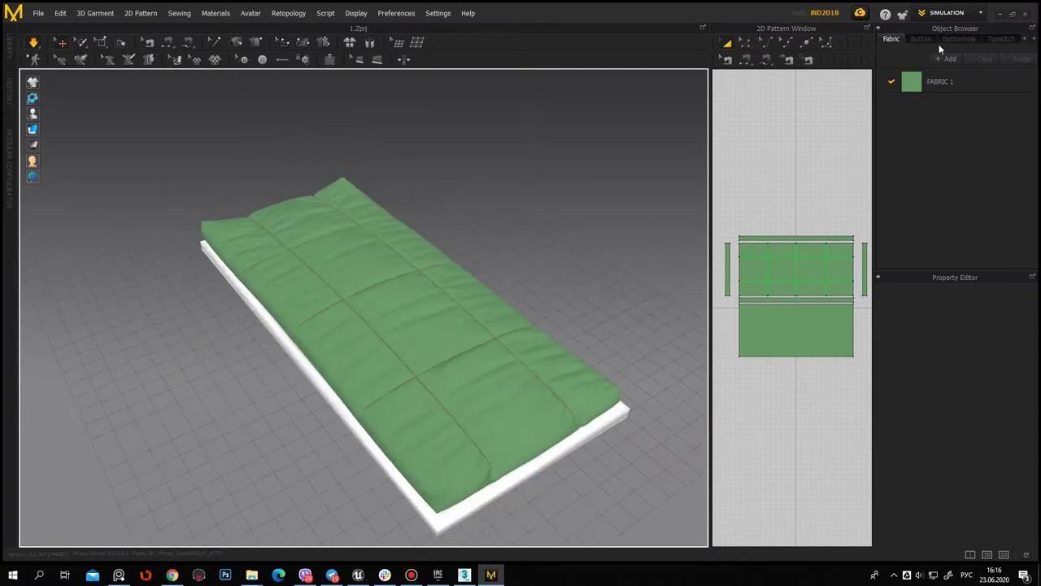
mouse_move(602, 290)
right_down()
mouse_move(486, 331)
mouse_move(448, 272)
mouse_move(351, 260)
mouse_move(365, 334)
mouse_move(355, 323)
mouse_move(174, 307)
mouse_move(223, 317)
mouse_move(283, 307)
right_up()
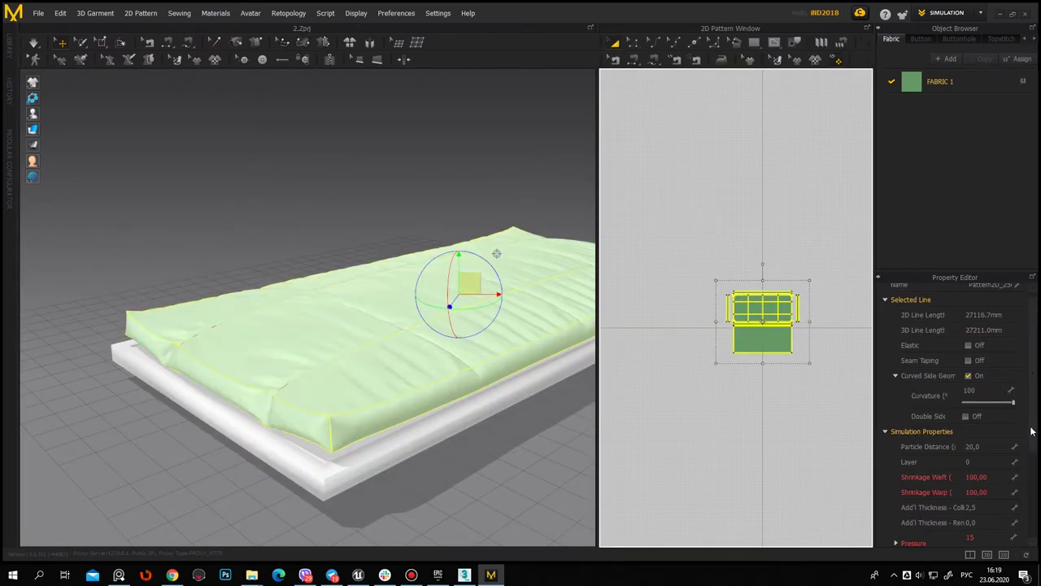
Open project 2.Zprj and select the pressurised cushion cloth
drag(1032, 431, 1003, 540)
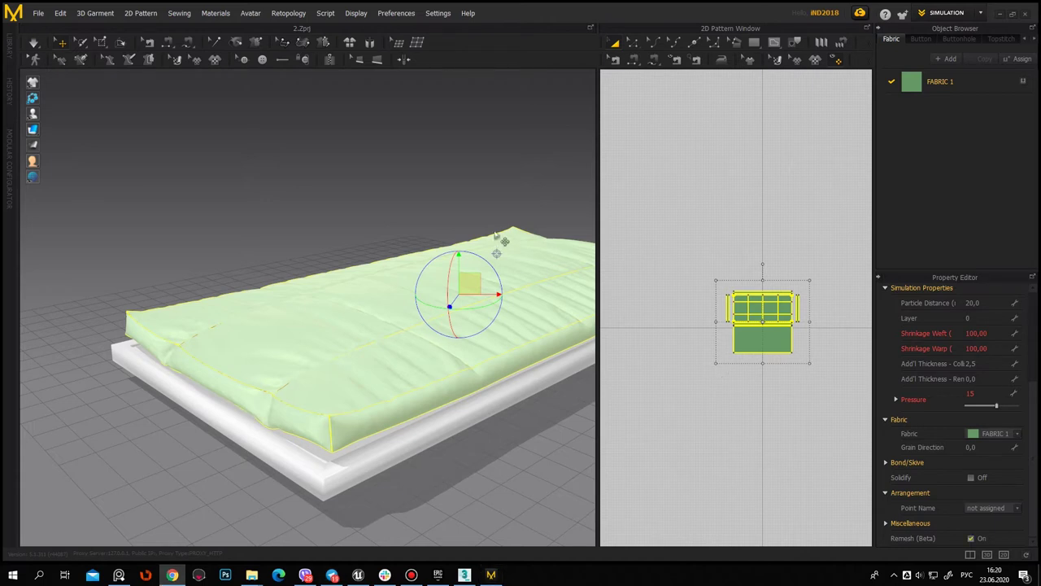
click(449, 172)
mouse_move(341, 224)
right_down()
mouse_move(455, 291)
mouse_move(537, 204)
mouse_move(452, 284)
right_up()
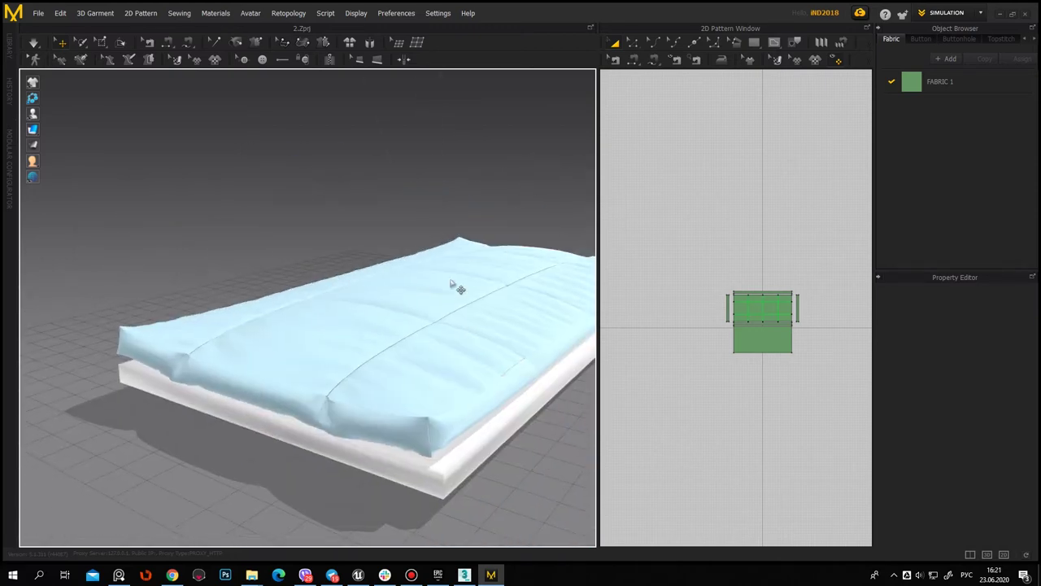
click(452, 285)
right_drag(437, 184, 460, 170)
click(460, 171)
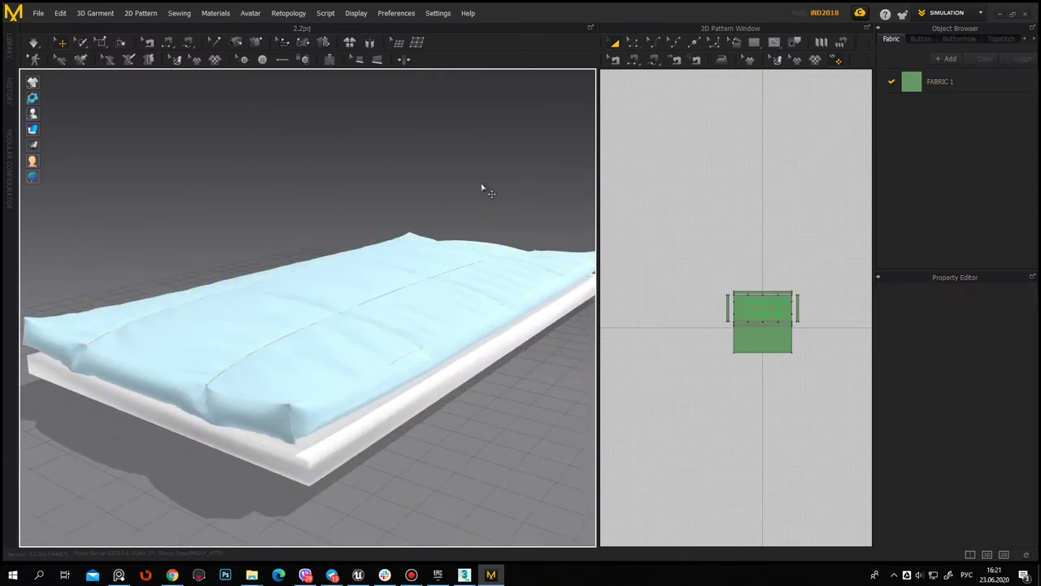
click(762, 337)
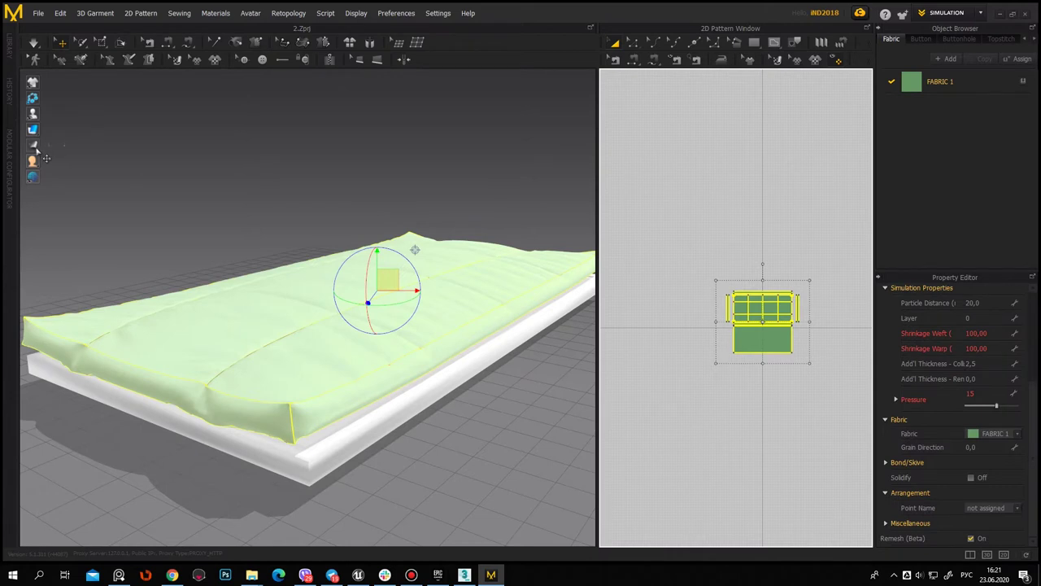
Toggle the cushion's wireframe mesh display on and off, then show the export formats
click(42, 130)
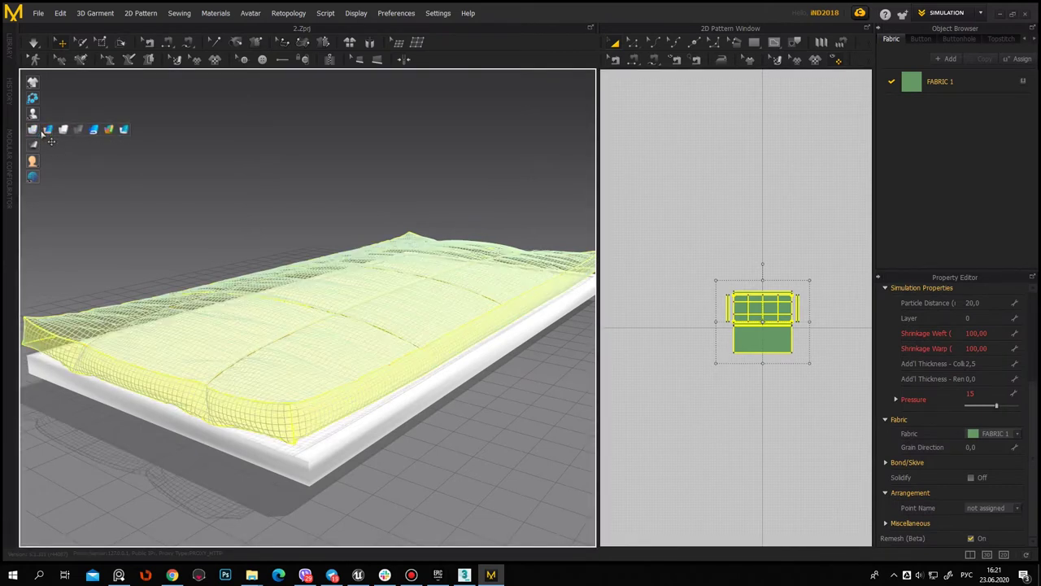
click(44, 131)
click(38, 13)
mouse_move(44, 155)
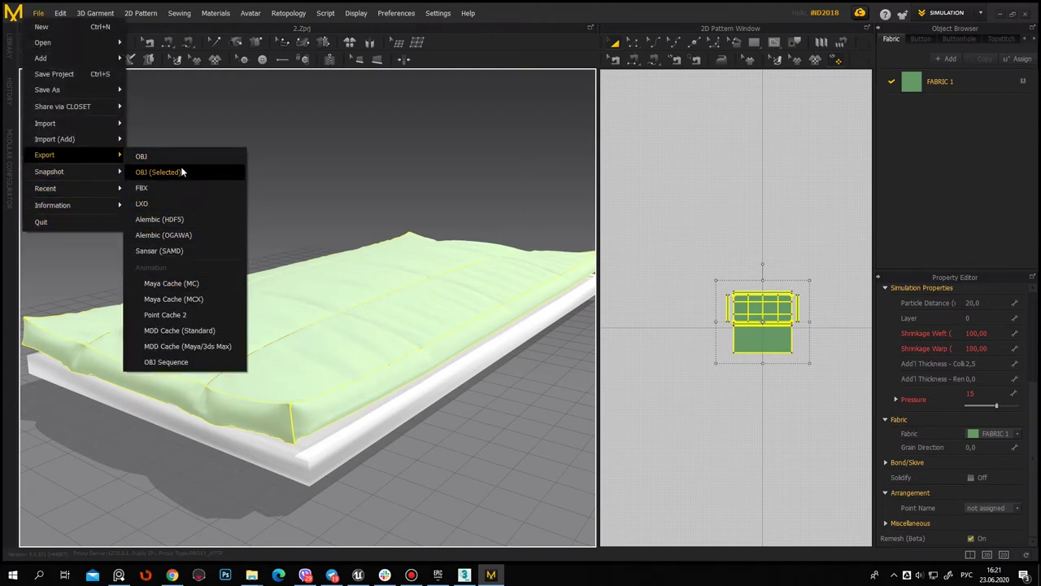
Export the quilted cushion cloth as FBX with default settings, then return to 3ds Max
click(180, 185)
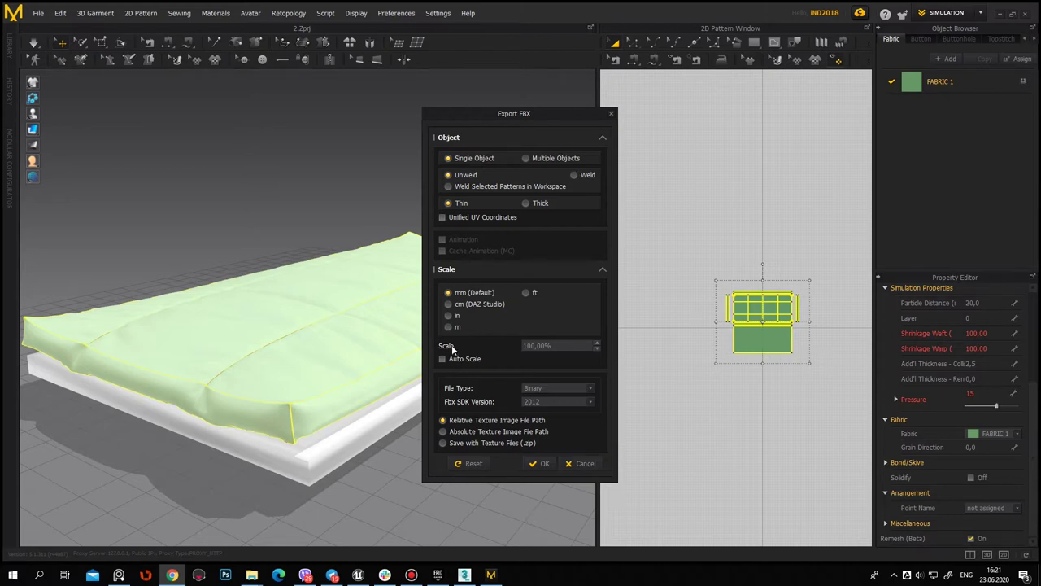
click(540, 463)
click(463, 575)
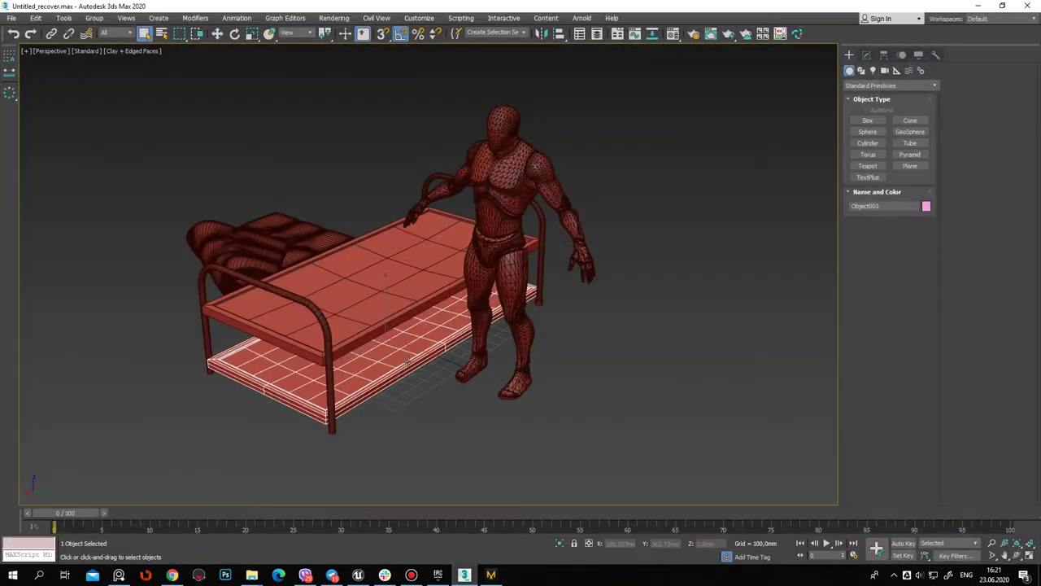
Import the exported cushion FBX into the bed scene with default FBX import settings
mouse_move(441, 379)
alt+middle_down()
mouse_move(511, 326)
mouse_move(460, 370)
mouse_move(530, 253)
alt+middle_up()
key(F4)
key(ctrl+d)
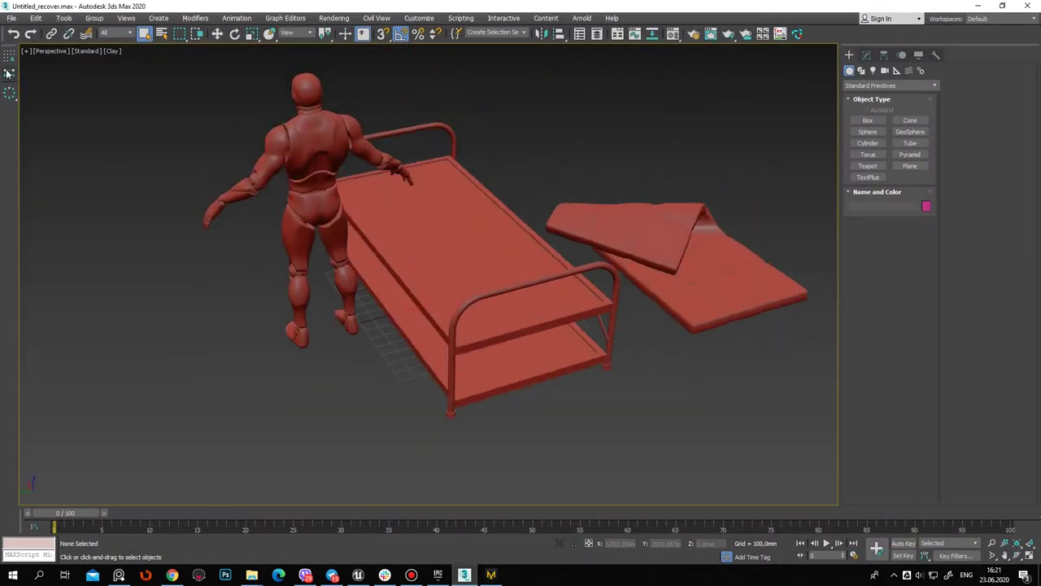
click(12, 18)
mouse_move(24, 167)
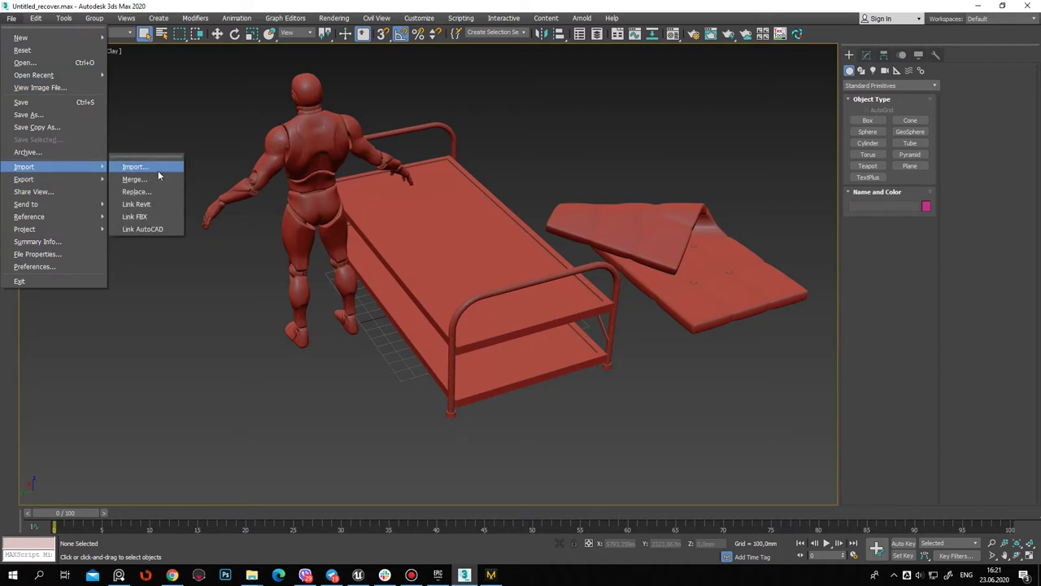
click(158, 170)
click(600, 428)
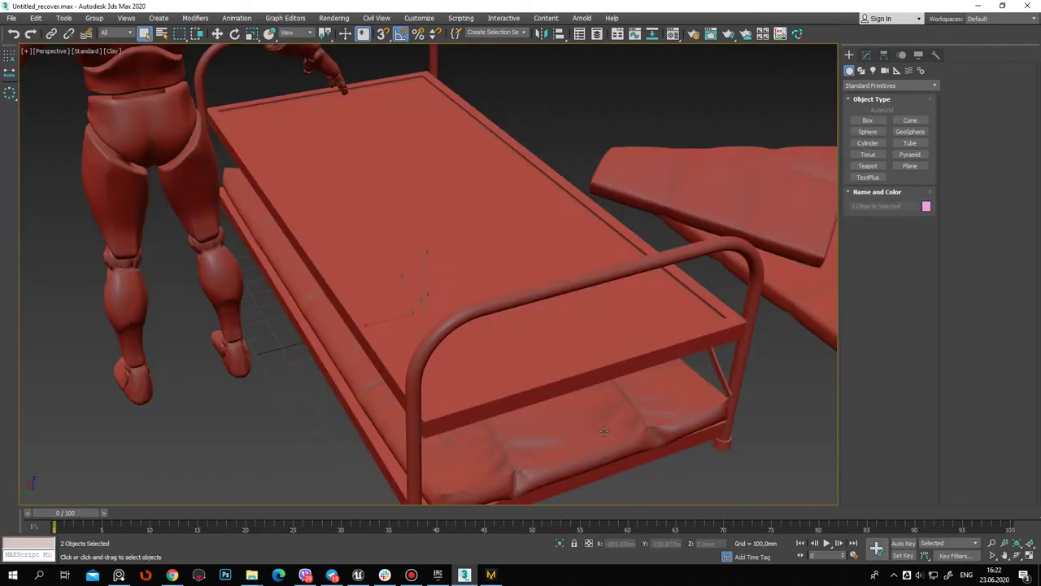
key(w)
scroll(366, 203, down, 5)
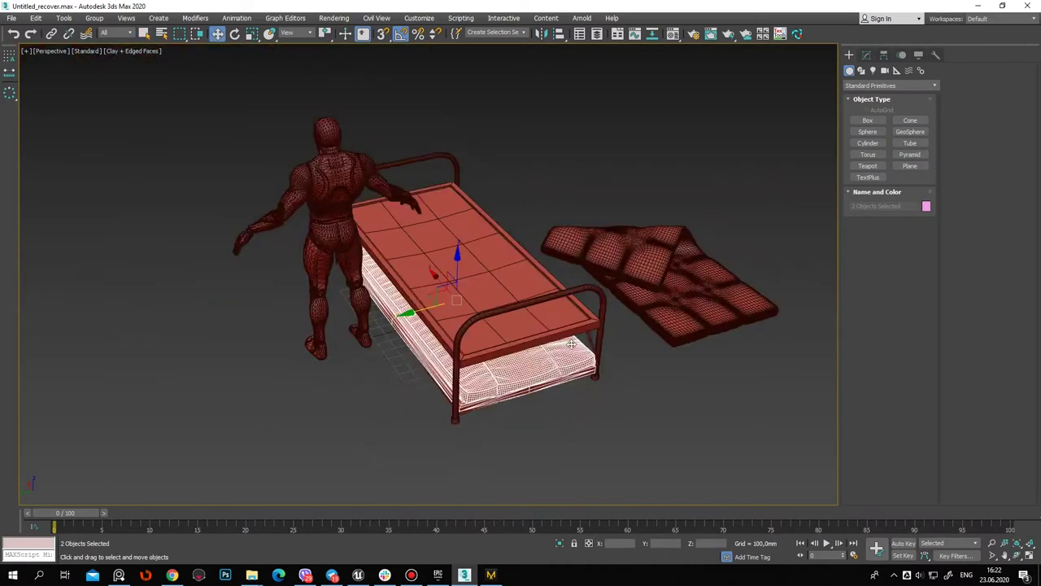
alt+middle_drag(406, 244, 456, 263)
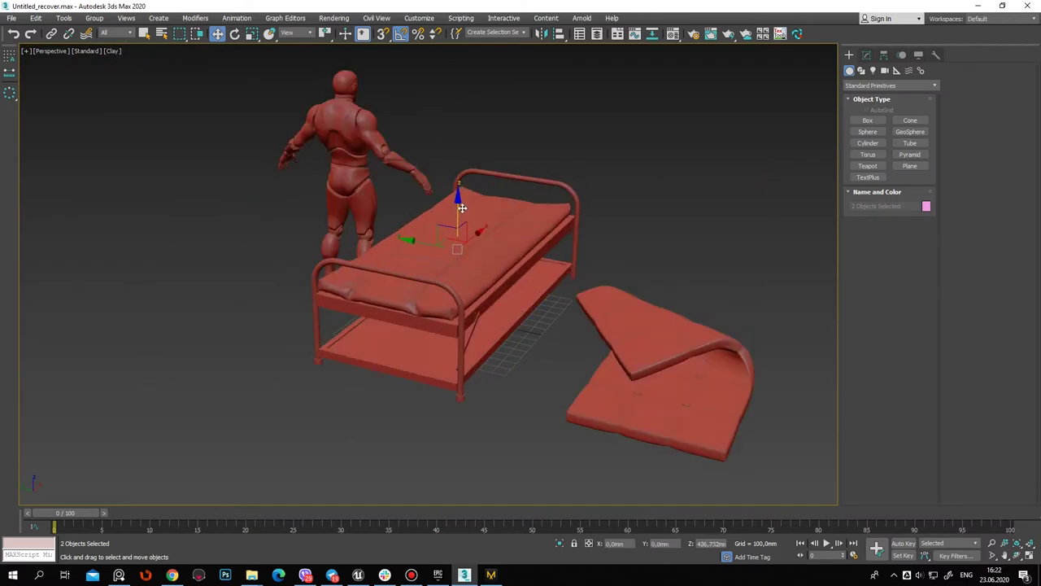
Raise the imported mattress bed_MID above the bed frame along Z
drag(457, 263, 491, 61)
key(F4)
alt+middle_drag(541, 139, 598, 178)
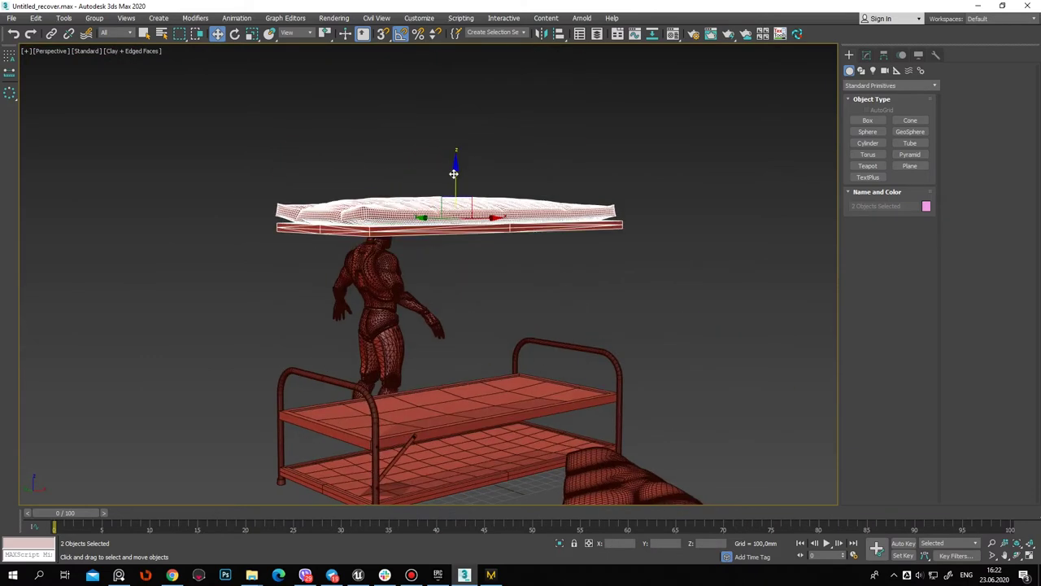
key(F4)
key(F4)
click(628, 180)
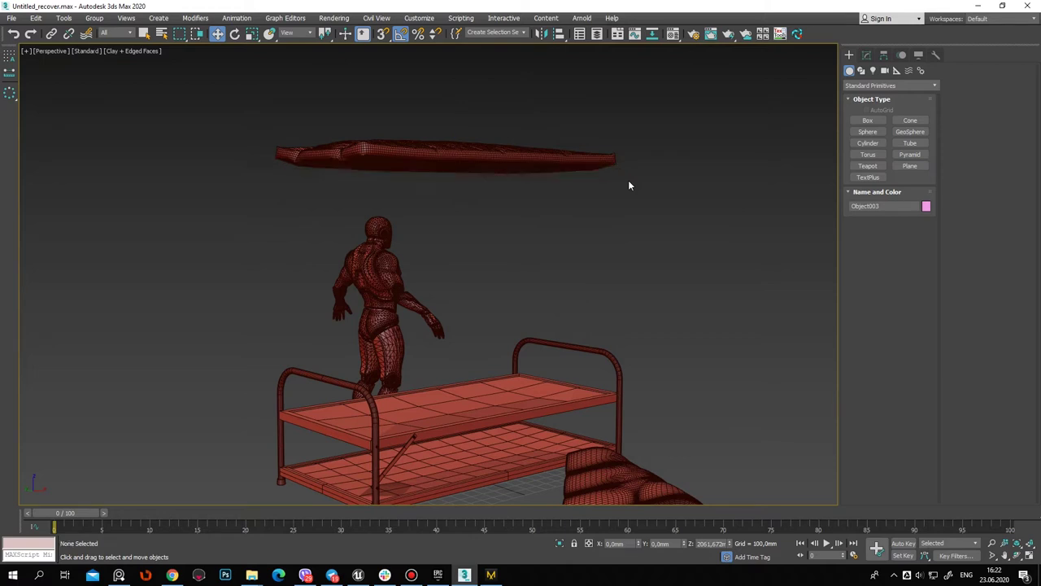
click(600, 168)
alt+middle_drag(692, 214, 656, 232)
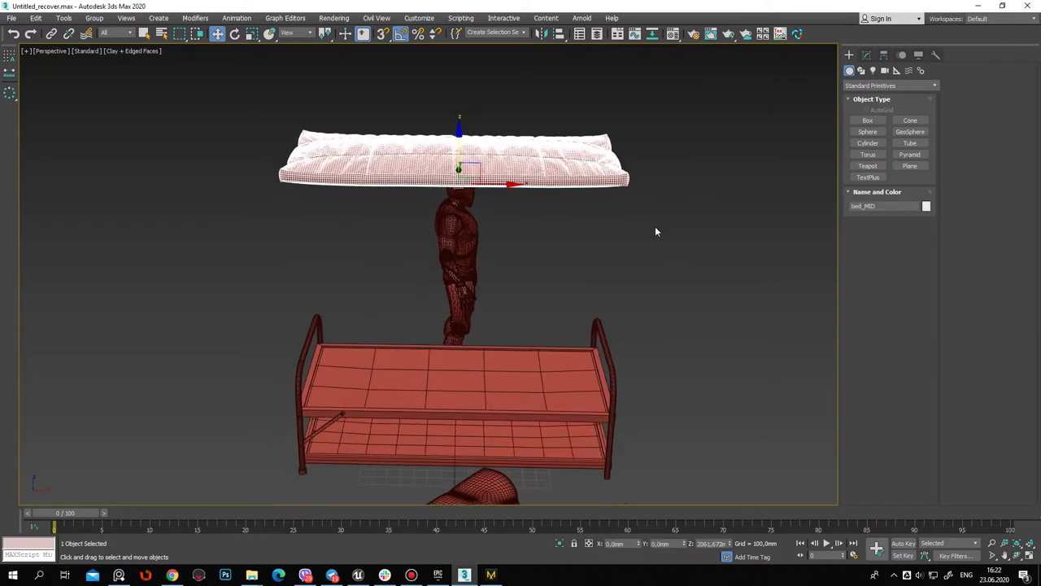
Pick an unused default material slot and switch the viewport to Default Shading
key(m)
click(85, 247)
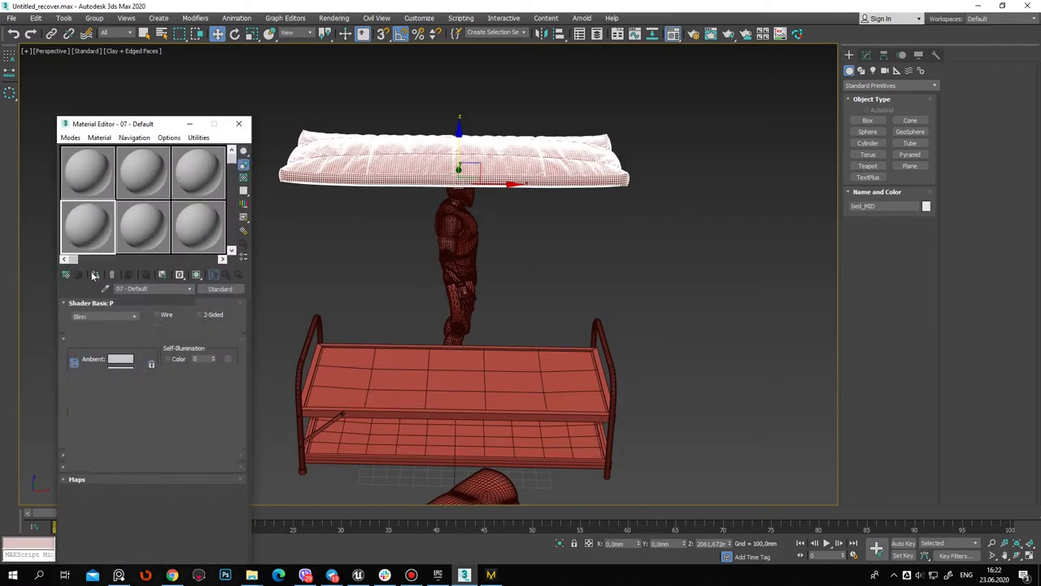
click(236, 124)
key(F4)
mouse_move(291, 198)
alt+middle_down()
mouse_move(477, 275)
mouse_move(454, 235)
mouse_move(491, 291)
mouse_move(465, 379)
alt+middle_up()
key(End)
key(m)
middle_drag(418, 184, 413, 220)
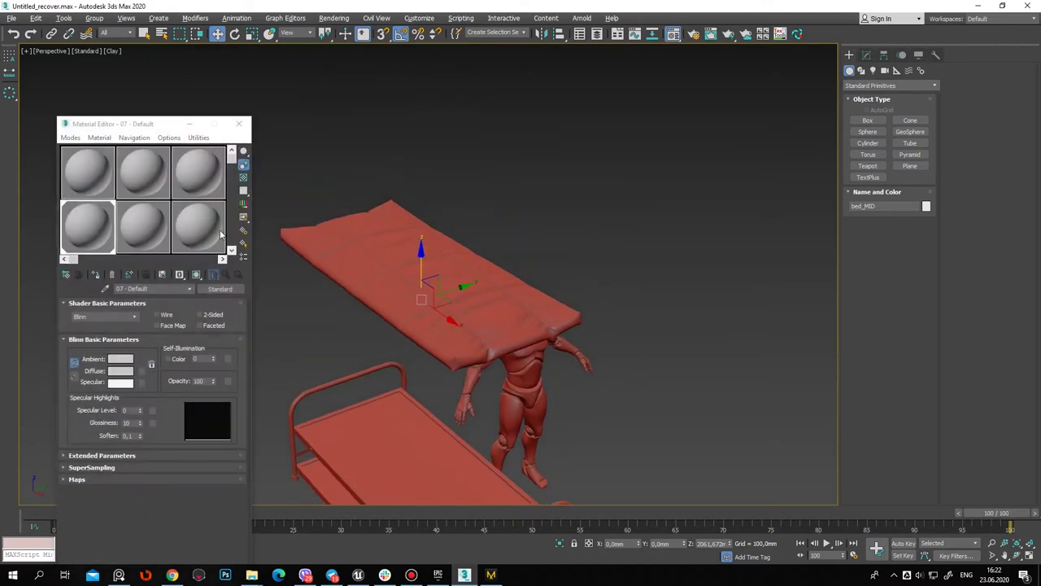
click(238, 123)
click(112, 50)
click(142, 61)
mouse_move(597, 356)
middle_down()
mouse_move(571, 316)
mouse_move(482, 288)
mouse_move(488, 309)
middle_up()
Assign the grey default material to all the selected scene objects
key(m)
middle_drag(480, 399, 570, 382)
click(95, 274)
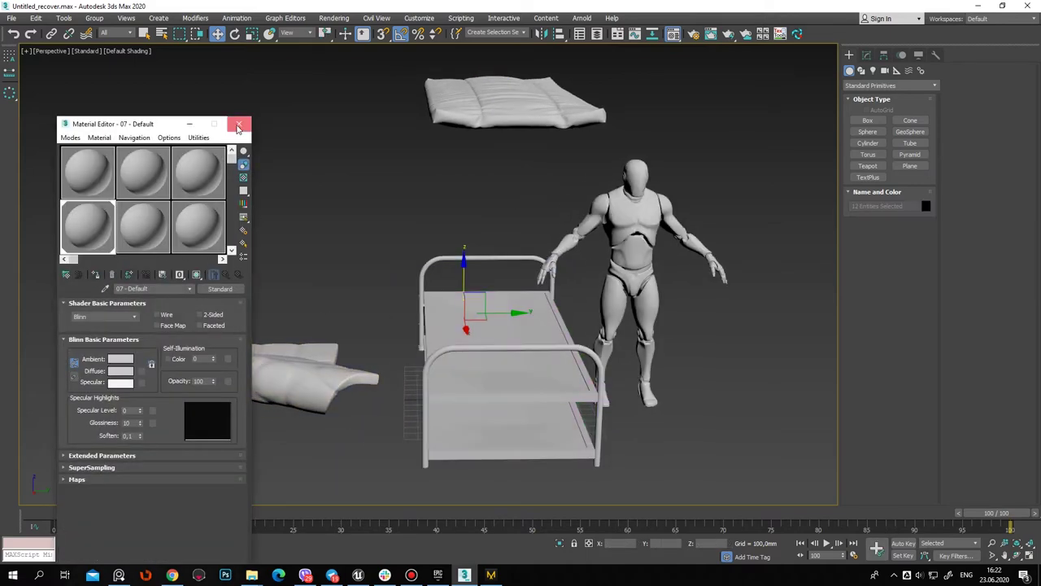
click(238, 123)
Reselect the mattress bed_MID with edged faces shown, ready for modifiers
click(448, 209)
alt+middle_drag(448, 209, 451, 244)
scroll(451, 244, up, 5)
click(451, 245)
key(F4)
scroll(443, 330, up, 3)
scroll(444, 330, up, 3)
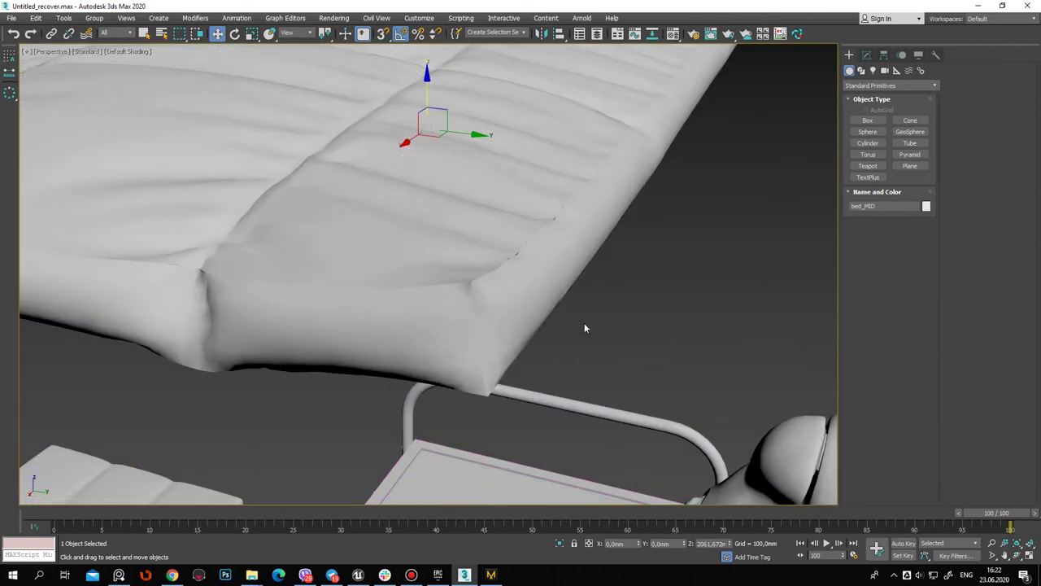
click(866, 54)
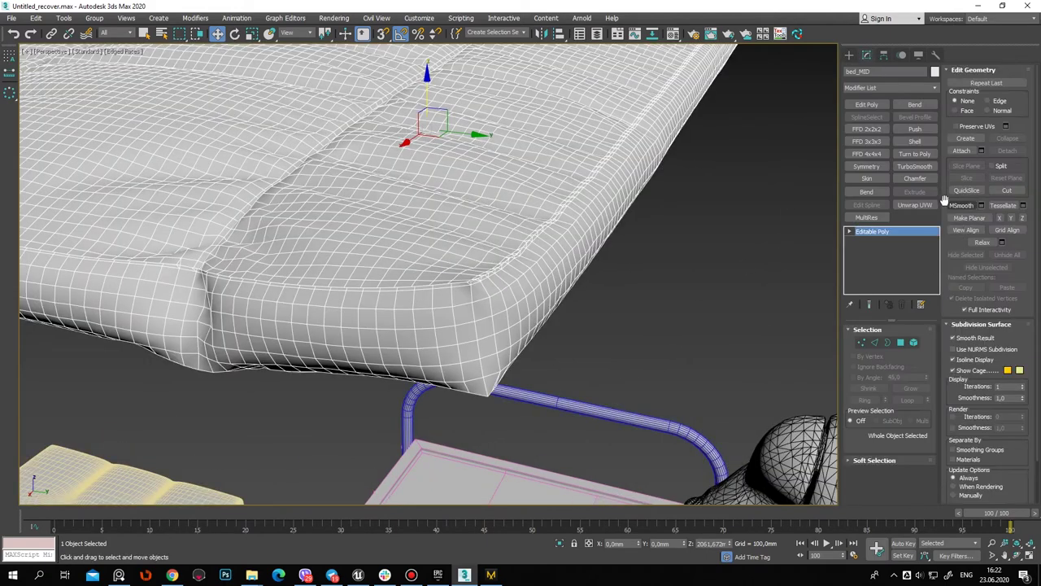
Add a Shell modifier to bed_MID with an inner amount of about 5.3mm
click(915, 141)
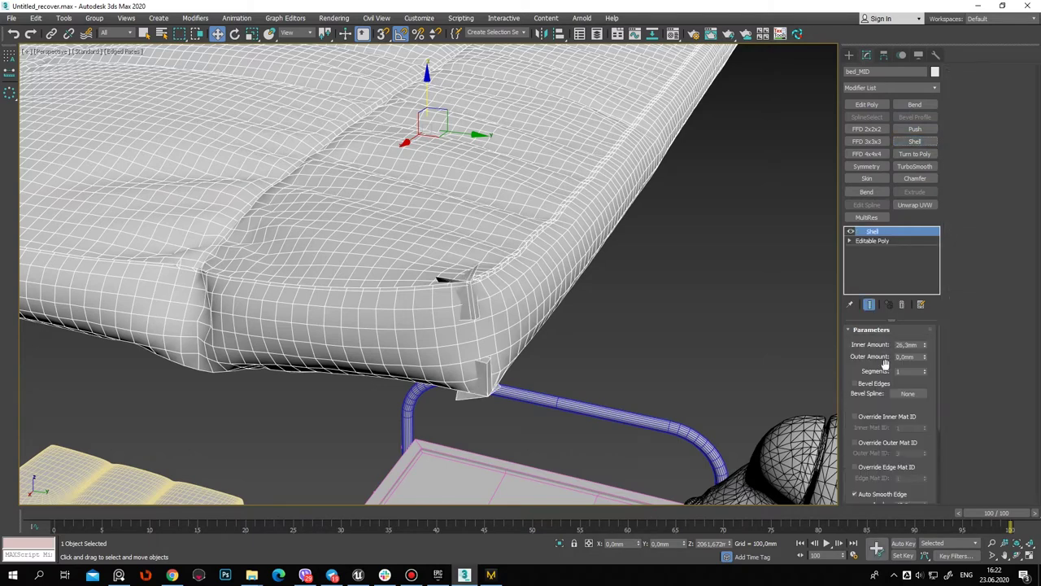
right_click(925, 346)
drag(926, 344, 930, 334)
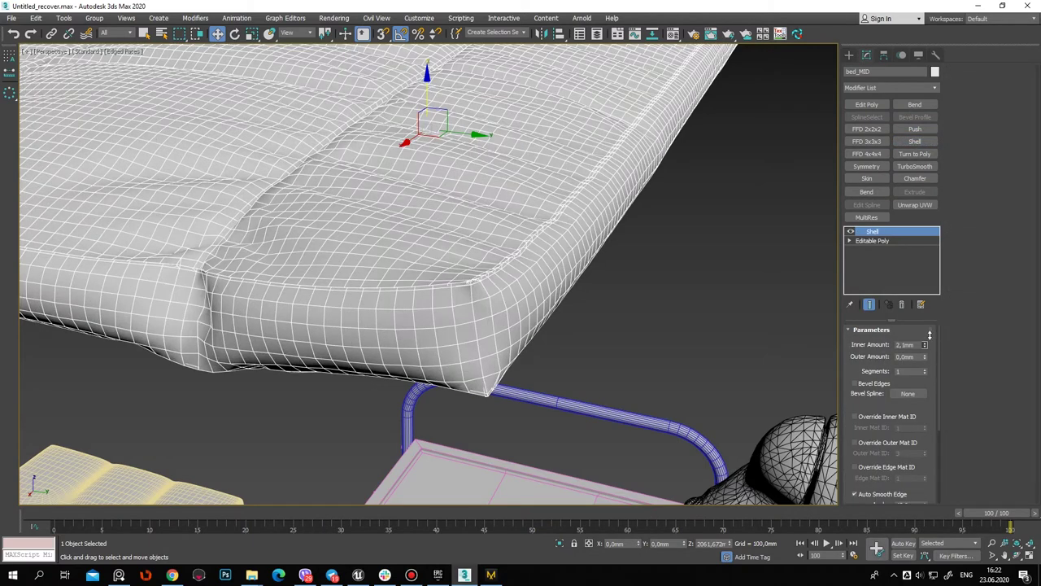
Add TurboSmooth on top of the Shell and set Iterations to 1
click(916, 166)
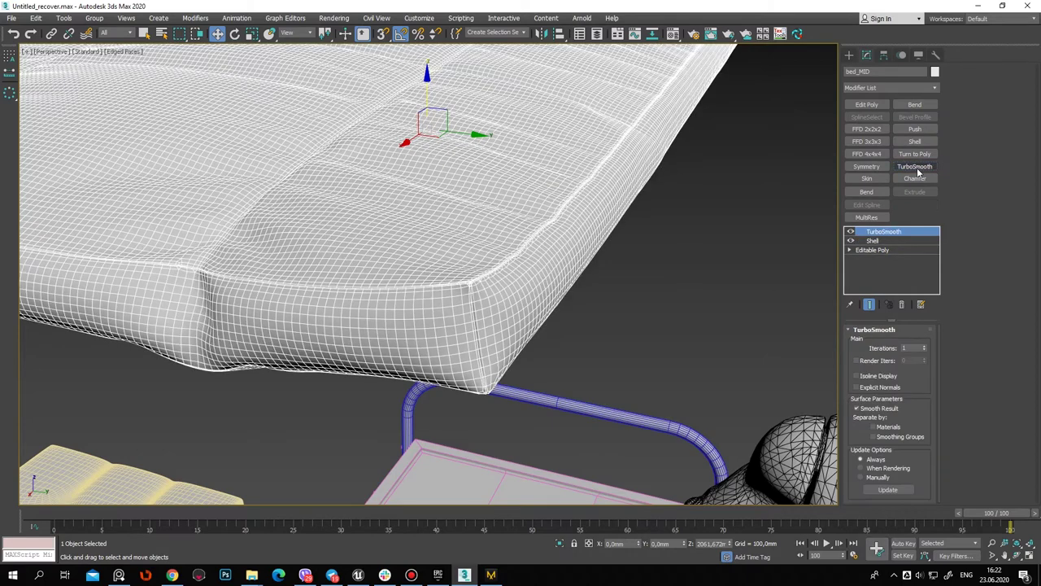
key(F4)
scroll(466, 376, down, 3)
alt+middle_drag(438, 362, 311, 376)
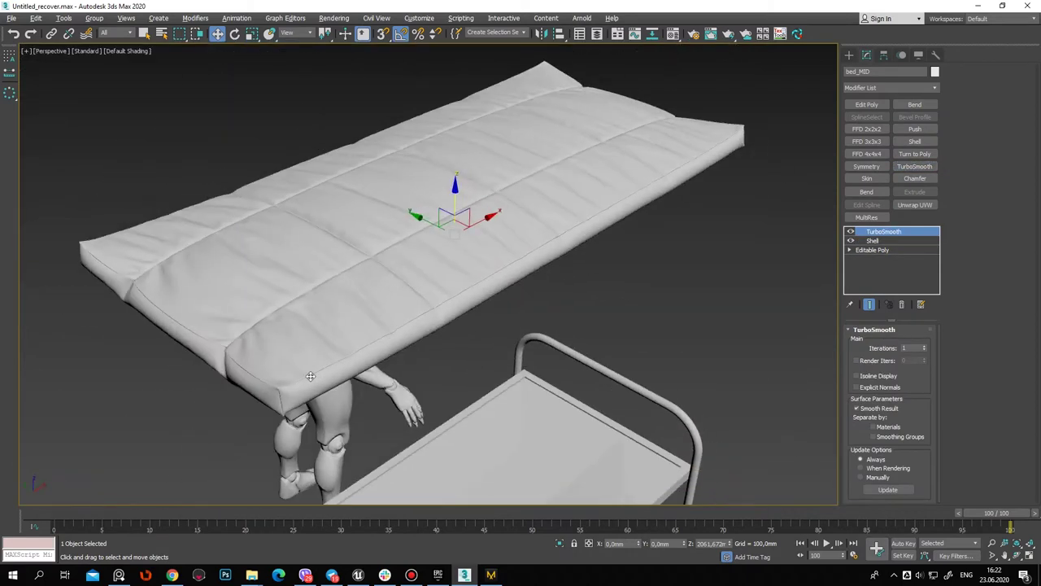
scroll(274, 391, up, 3)
scroll(274, 390, up, 2)
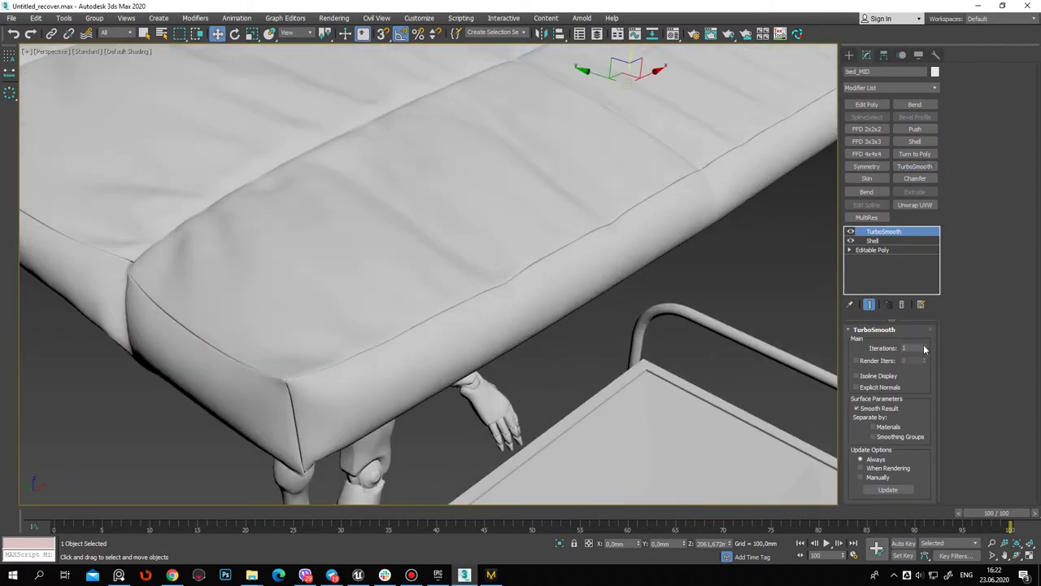
text(10)
key(Return)
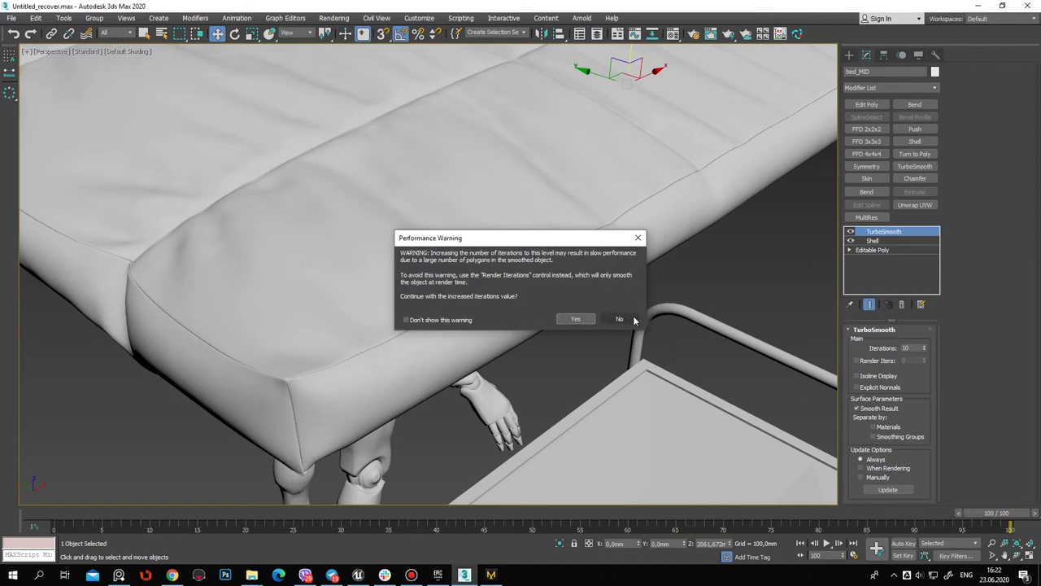
click(633, 319)
click(896, 242)
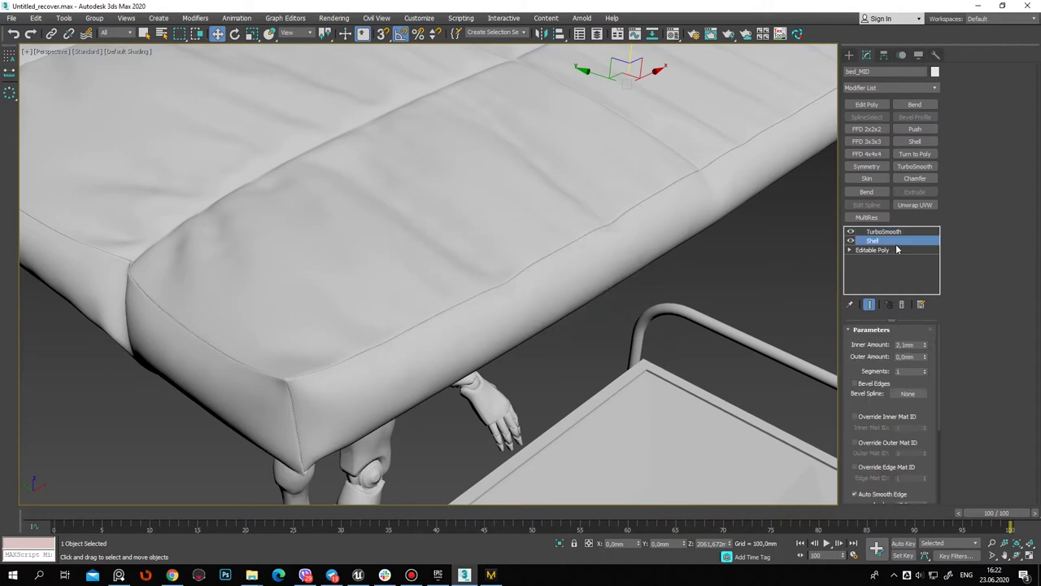
click(896, 232)
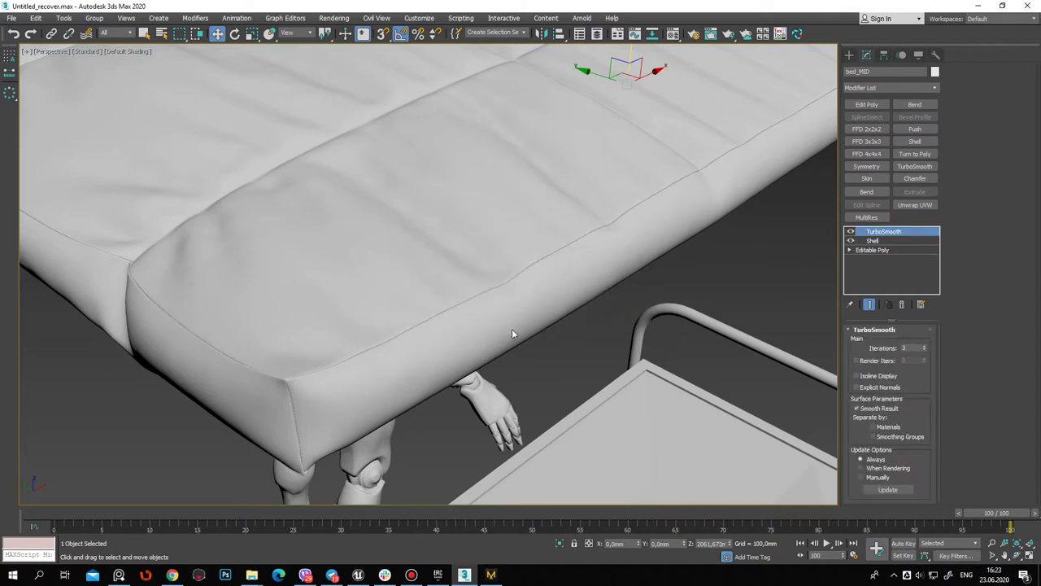
key(F4)
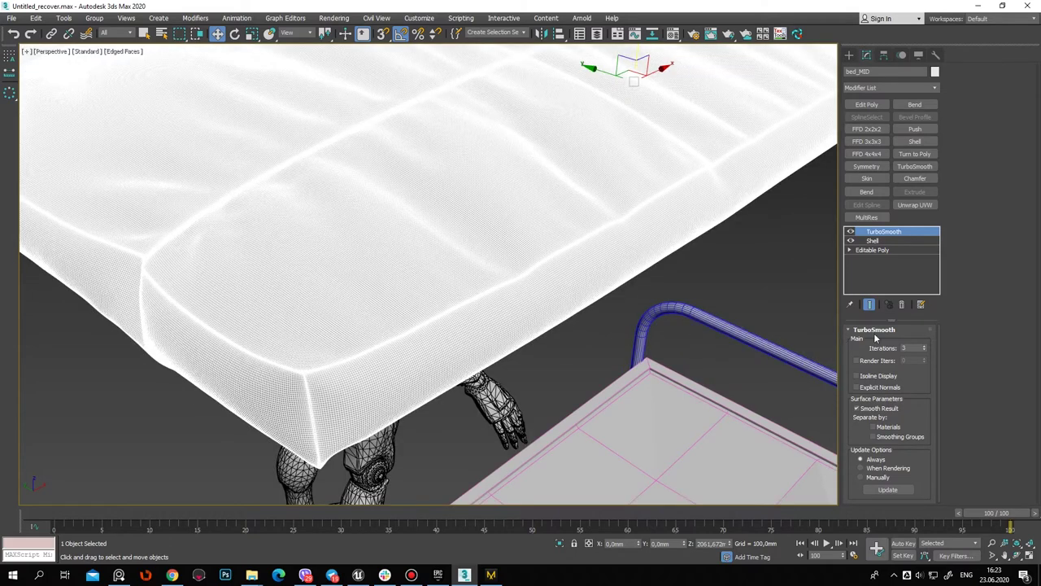
click(925, 351)
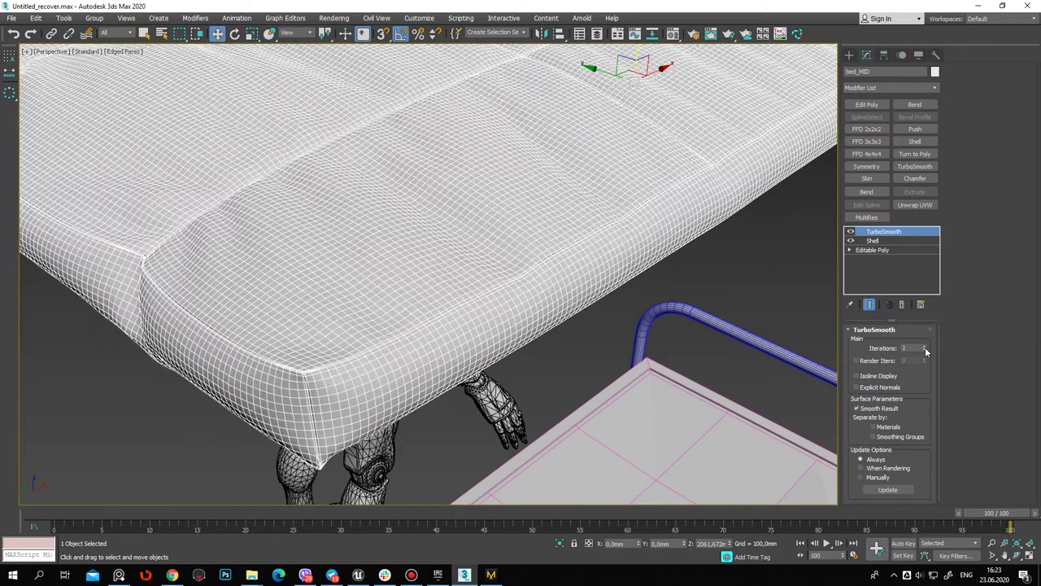
Review the Shell settings and inspect the smoothed mattress in wireframe and shaded views
click(872, 241)
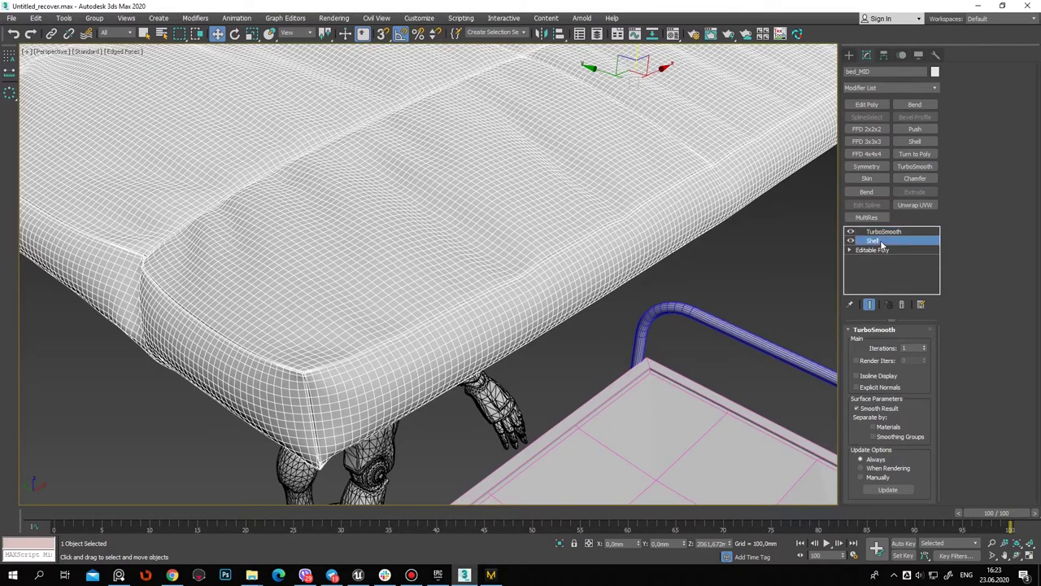
key(F3)
alt+middle_drag(446, 370, 511, 344)
key(F3)
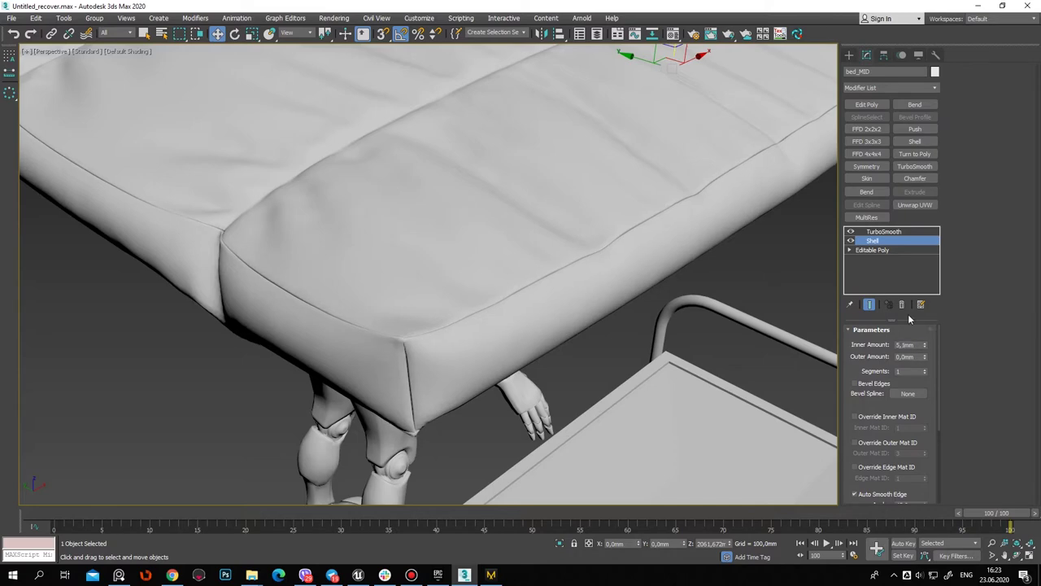
click(761, 266)
mouse_move(760, 266)
alt+middle_down()
mouse_move(609, 309)
mouse_move(535, 352)
mouse_move(588, 333)
mouse_move(467, 337)
mouse_move(594, 344)
mouse_move(565, 357)
mouse_move(537, 342)
mouse_move(491, 379)
mouse_move(555, 377)
mouse_move(489, 317)
mouse_move(472, 356)
mouse_move(475, 425)
mouse_move(300, 365)
mouse_move(346, 331)
mouse_move(283, 193)
alt+middle_up()
Lower bed_MID onto the bed frame and nudge it slightly along its length to fit
click(681, 205)
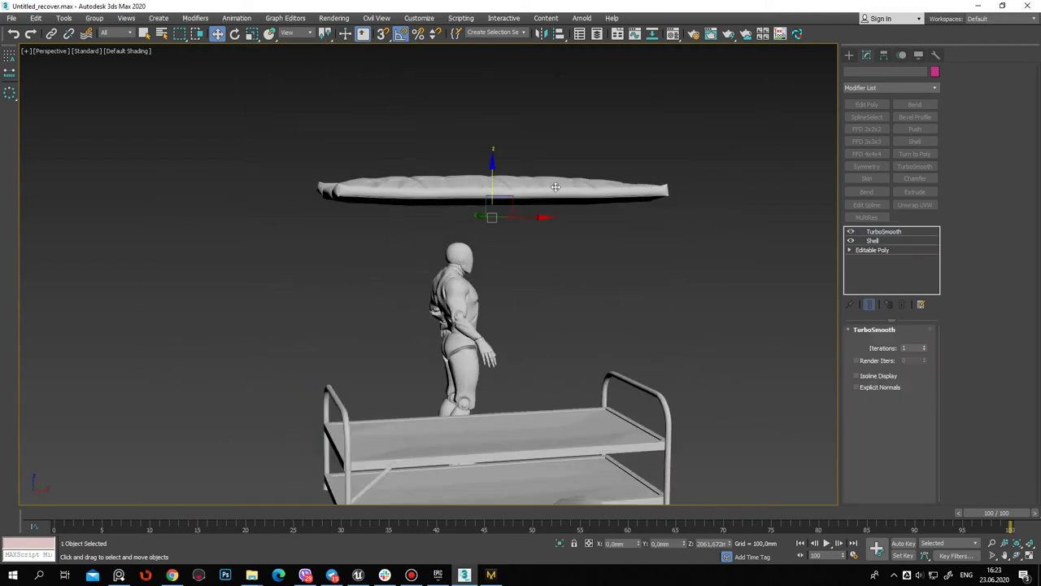
drag(493, 174, 494, 418)
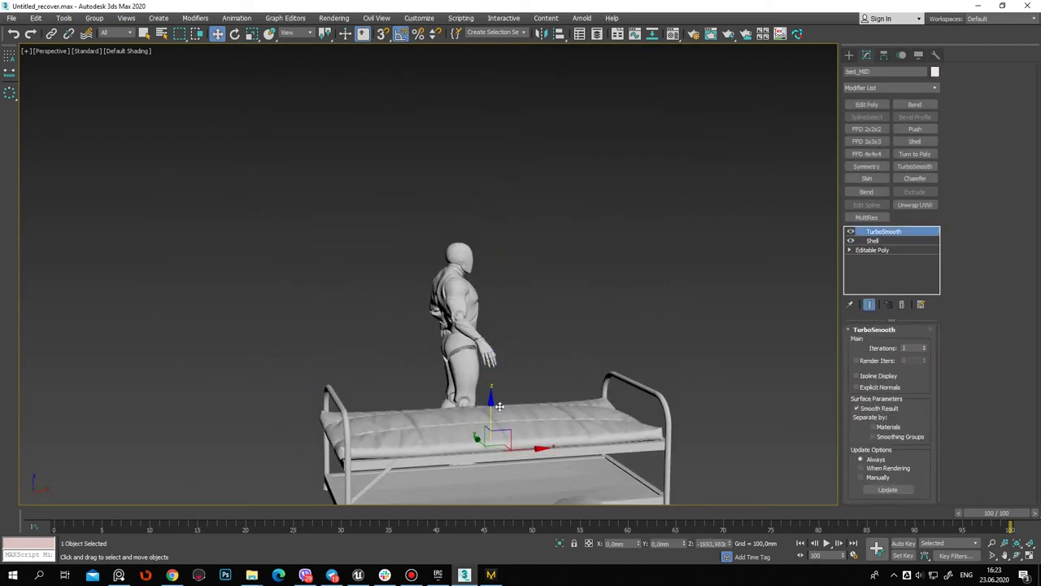
alt+middle_drag(496, 413, 504, 354)
scroll(505, 354, up, 2)
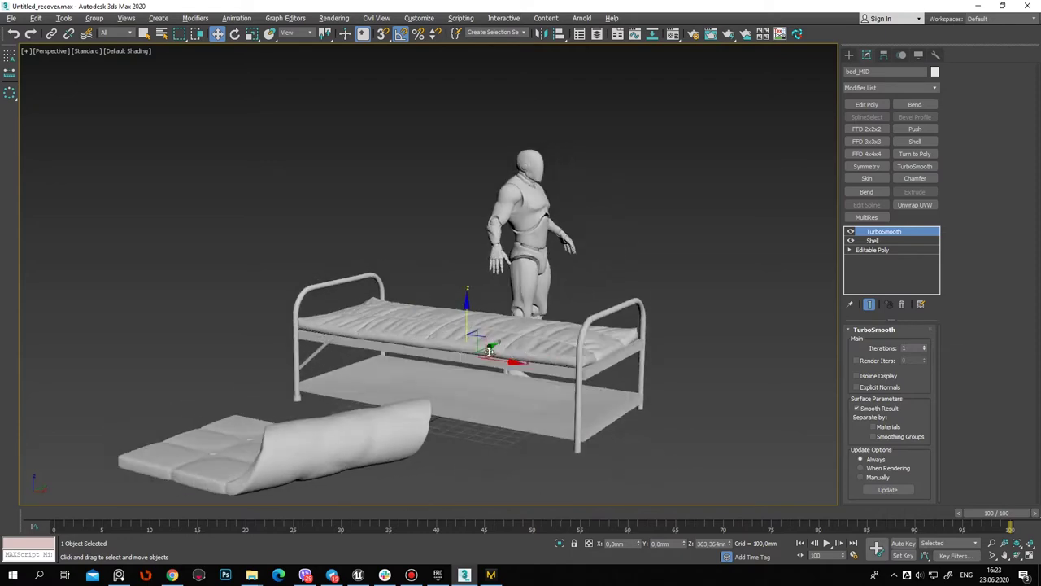
scroll(500, 362, up, 2)
drag(484, 367, 493, 368)
mouse_move(492, 368)
alt+middle_down()
mouse_move(450, 329)
mouse_move(483, 325)
alt+middle_up()
alt+middle_drag(392, 354, 438, 340)
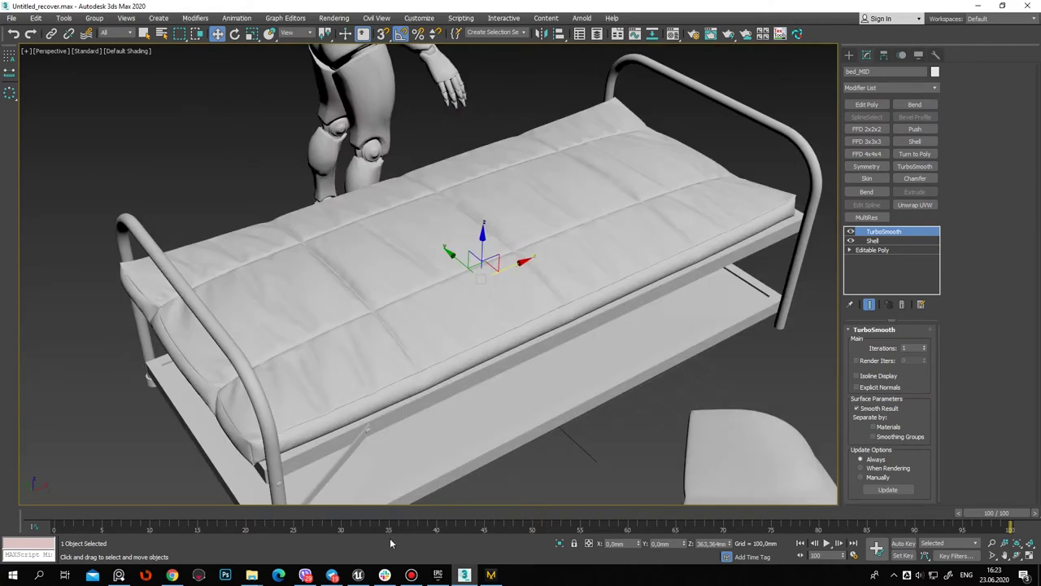
click(491, 576)
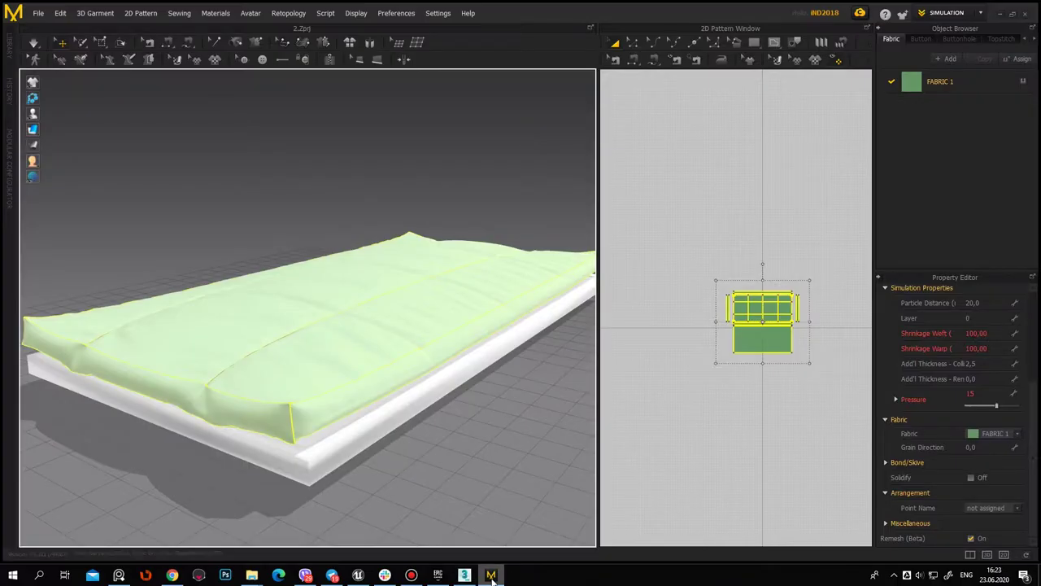
Name the export bed_MID_weld and set the file type to FBX in the bed folder
click(39, 13)
mouse_move(44, 154)
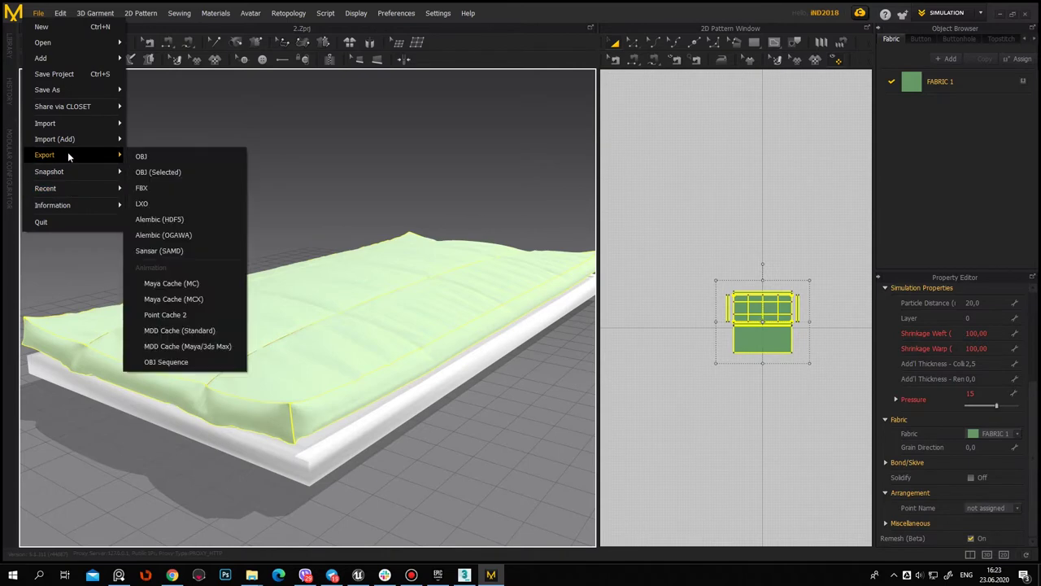
click(182, 188)
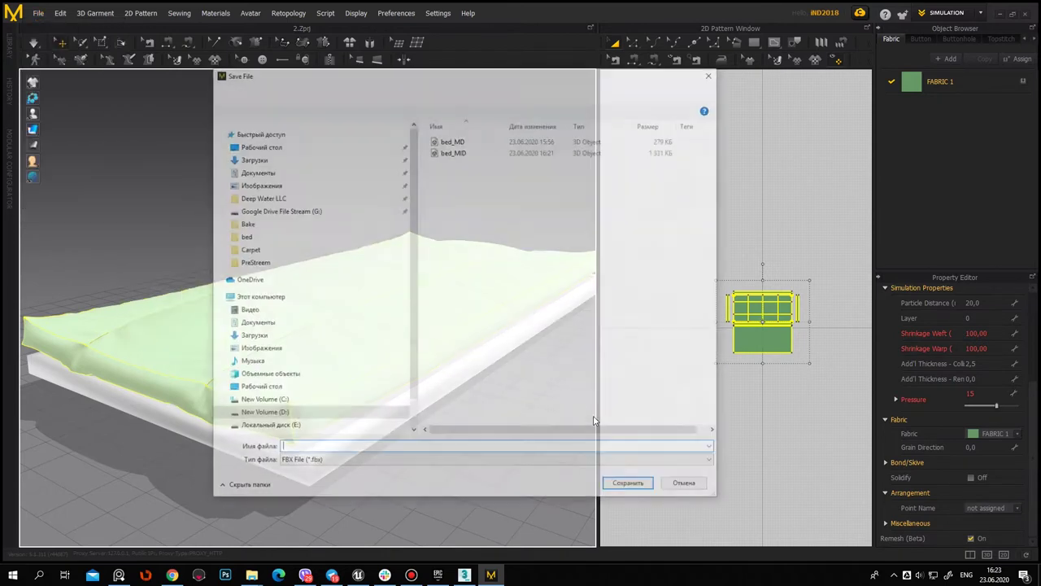
click(453, 151)
click(368, 462)
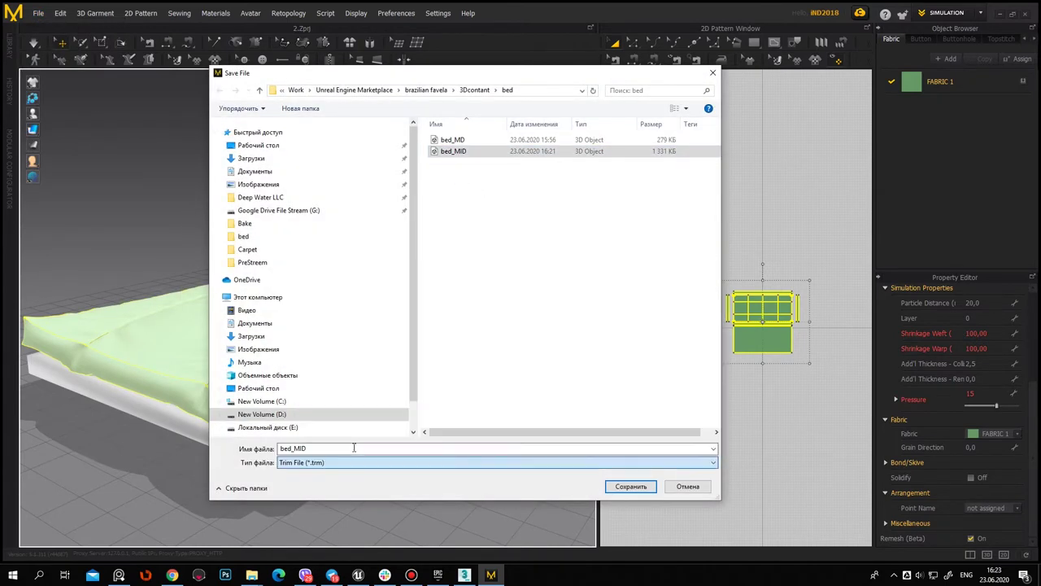
click(367, 450)
click(368, 449)
text(_weld)
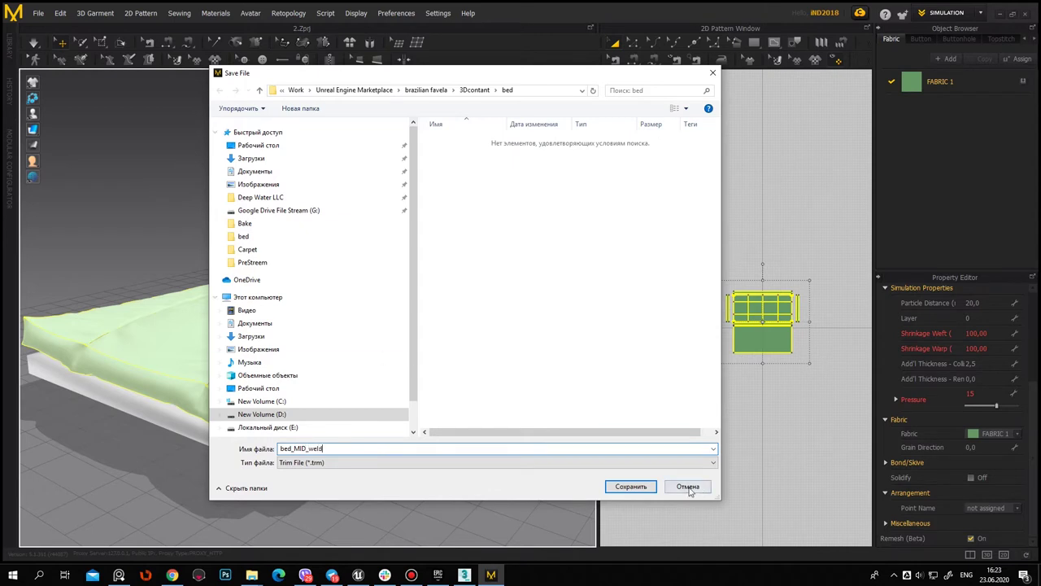
click(411, 462)
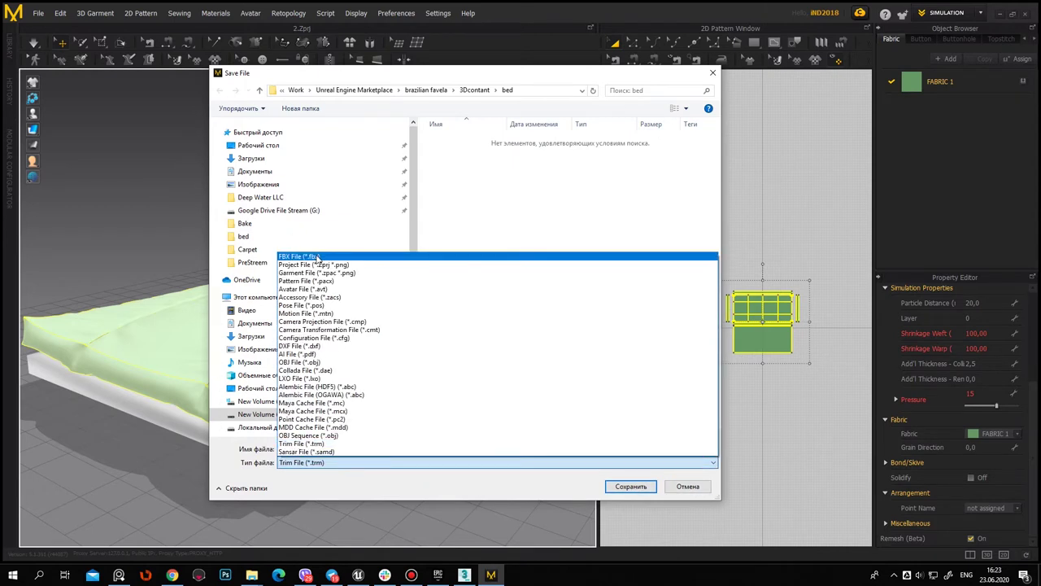
click(318, 258)
Save the FBX as a single welded object and return to 3ds Max
click(630, 486)
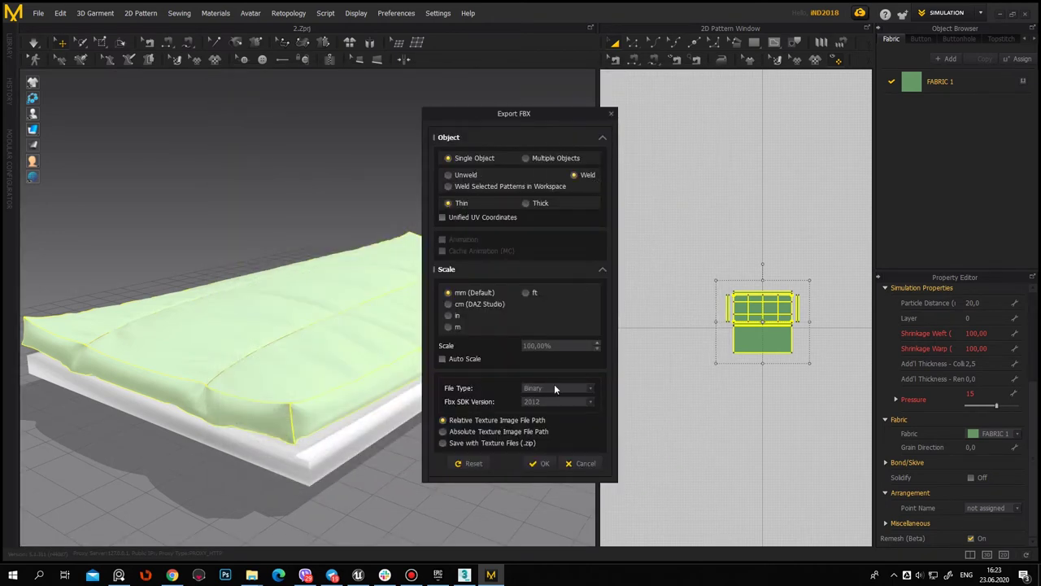
click(551, 469)
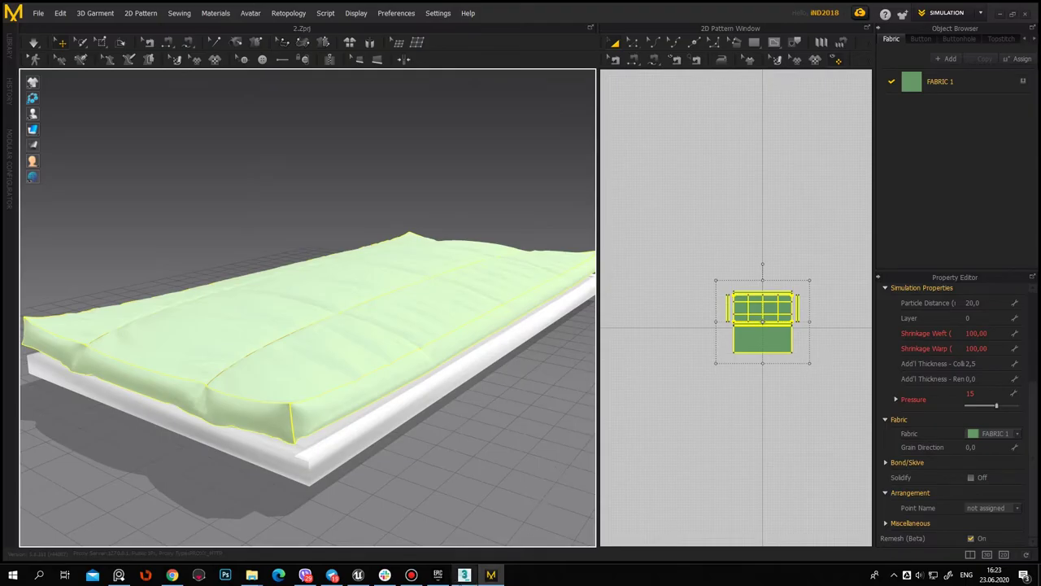
click(465, 574)
scroll(390, 319, down, 3)
scroll(378, 309, down, 3)
mouse_move(377, 309)
alt+middle_down()
mouse_move(383, 296)
mouse_move(427, 322)
mouse_move(573, 200)
alt+middle_up()
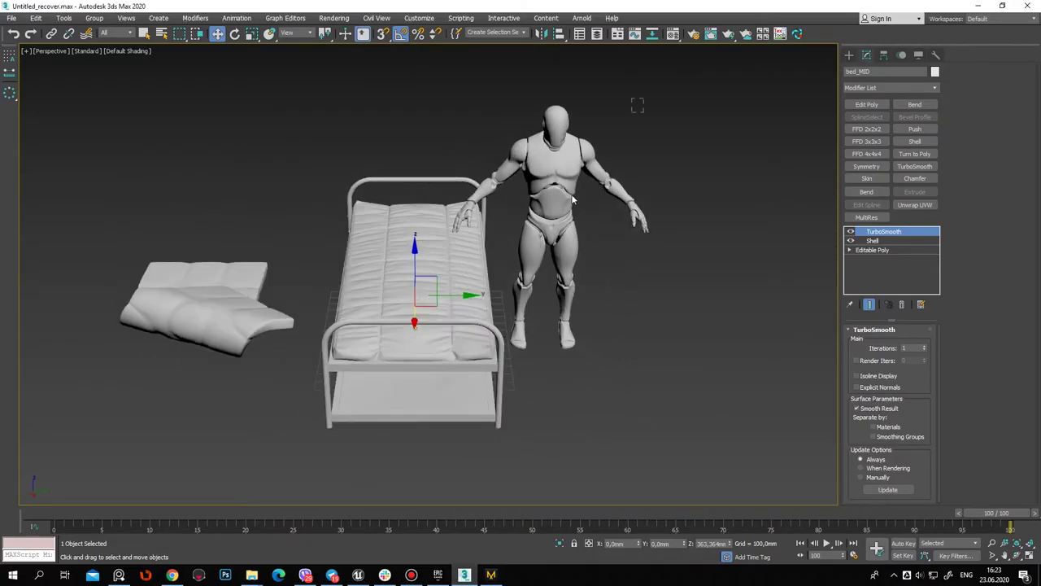
Move the human figure aside to the right and save the scene
click(562, 262)
drag(549, 342, 741, 319)
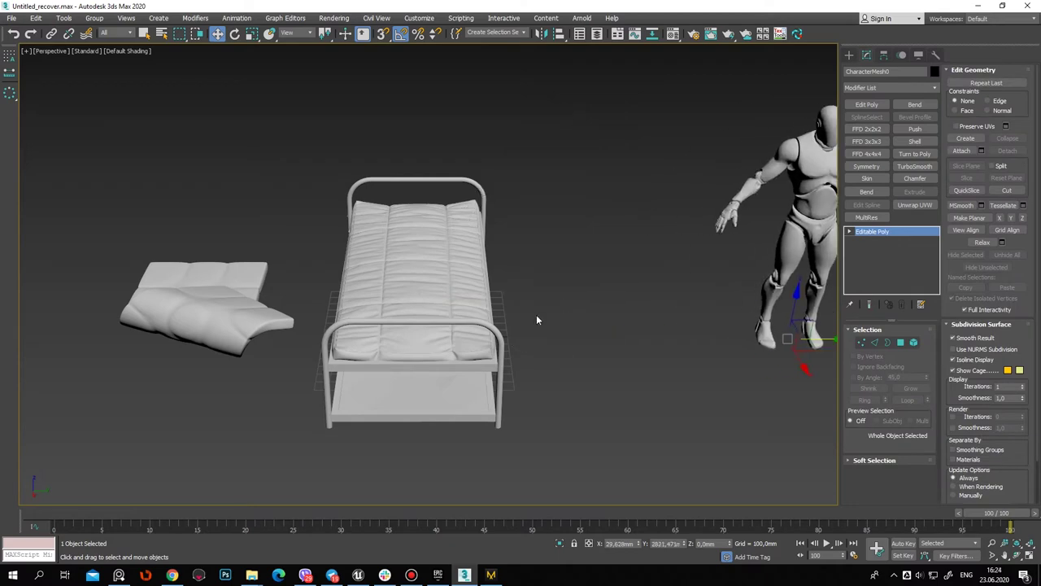
click(536, 320)
alt+middle_drag(536, 320, 174, 121)
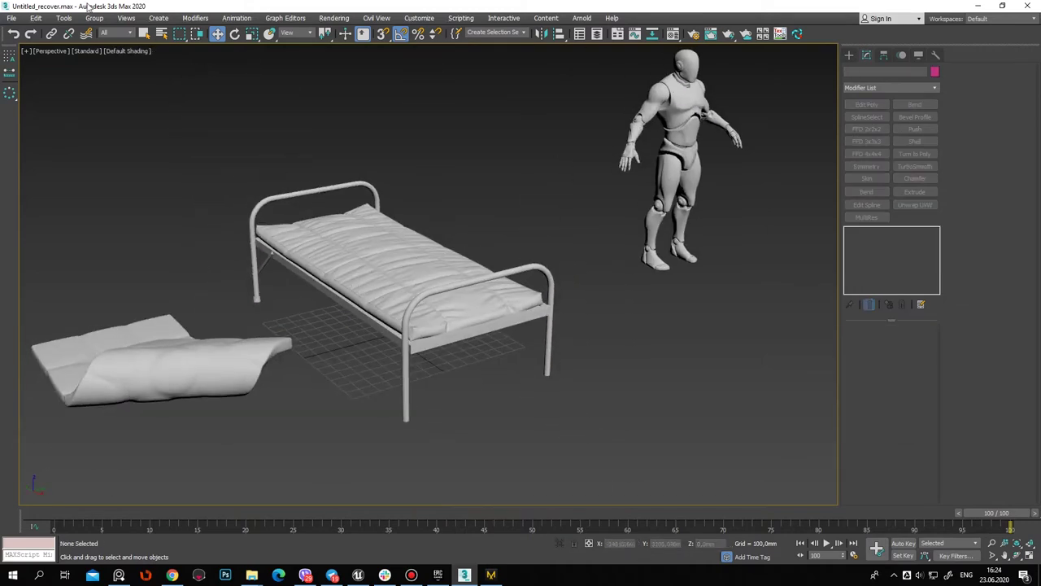
click(11, 18)
mouse_move(24, 167)
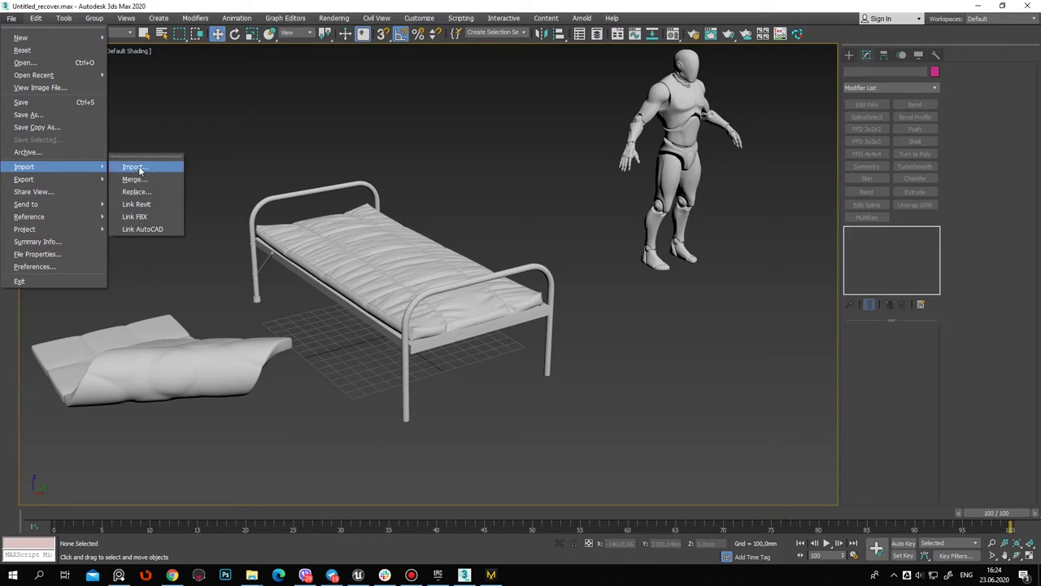
click(24, 102)
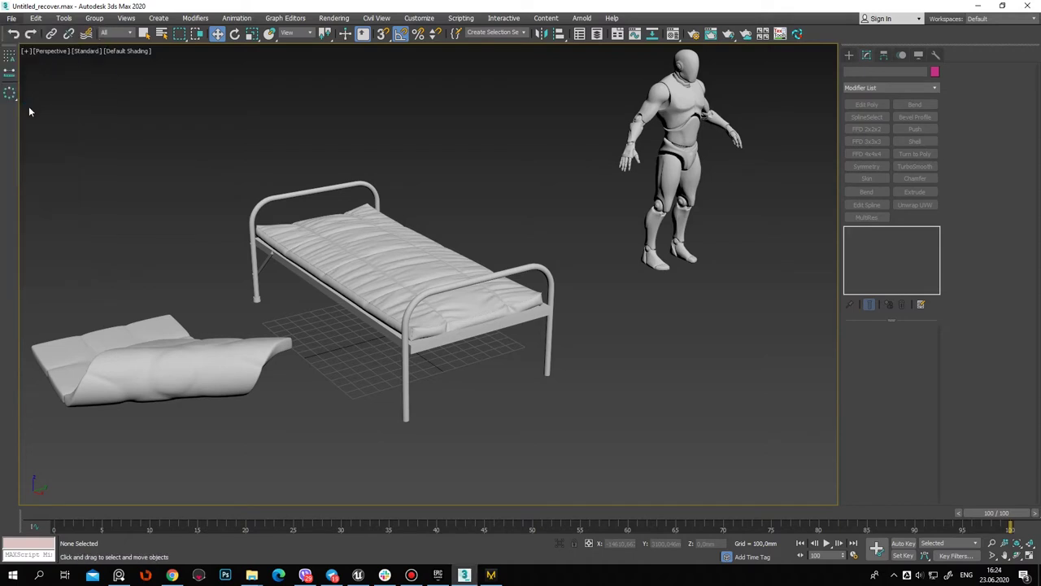
Import bed_MID_weld.fbx from the bed folder with default FBX settings
click(358, 265)
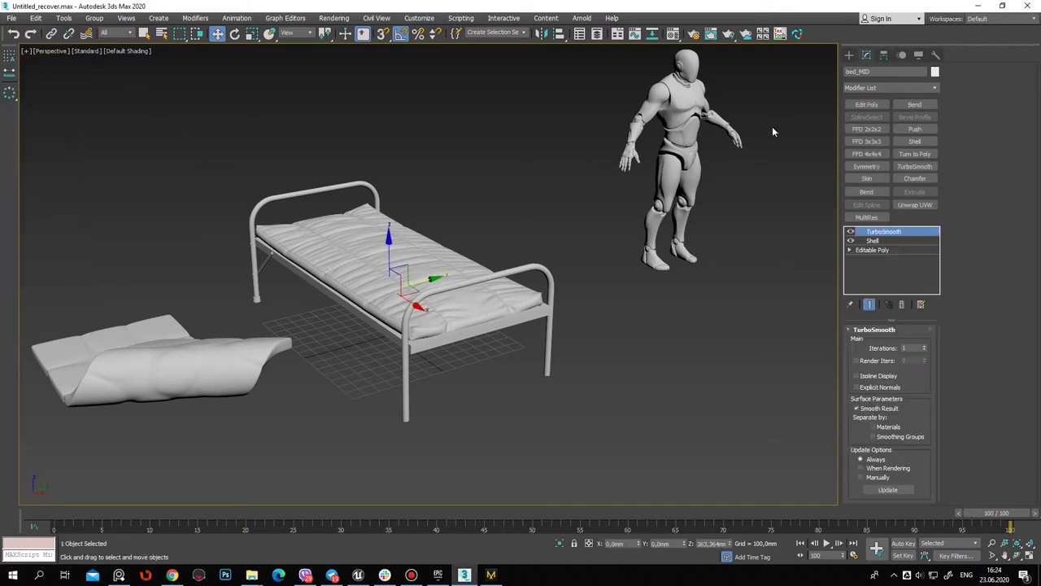
click(12, 18)
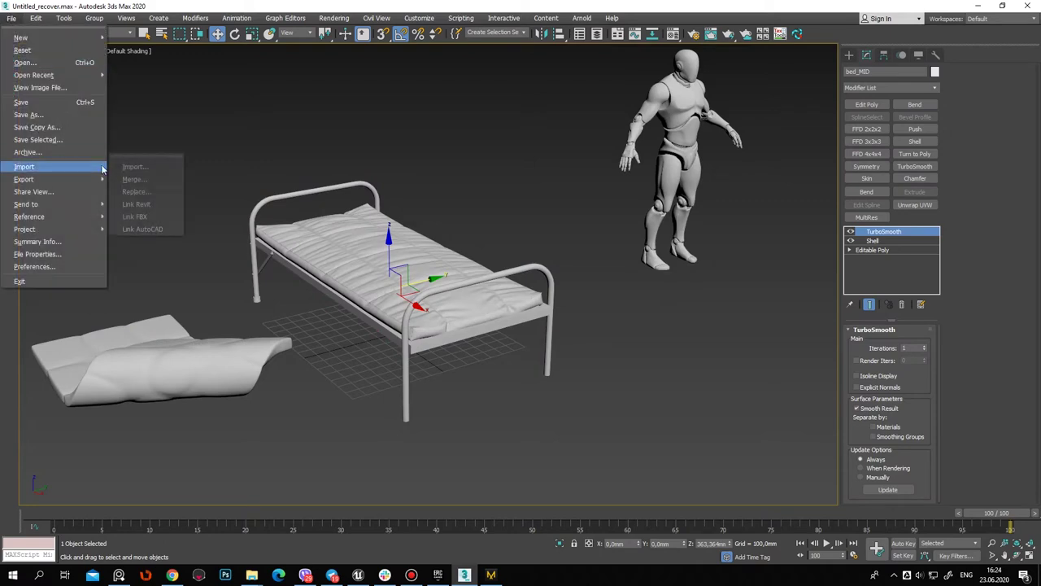
click(132, 165)
click(221, 141)
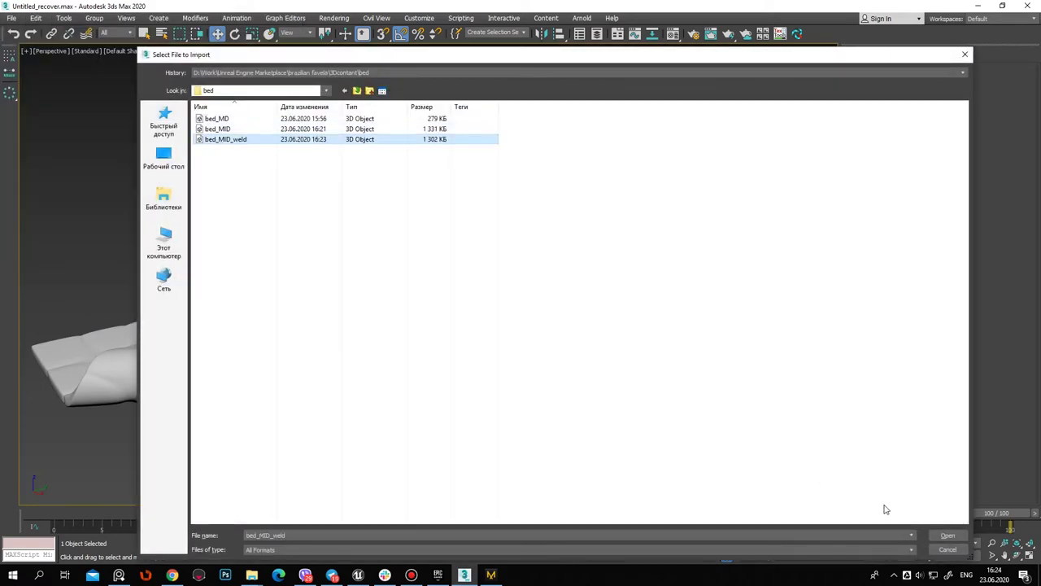
click(950, 533)
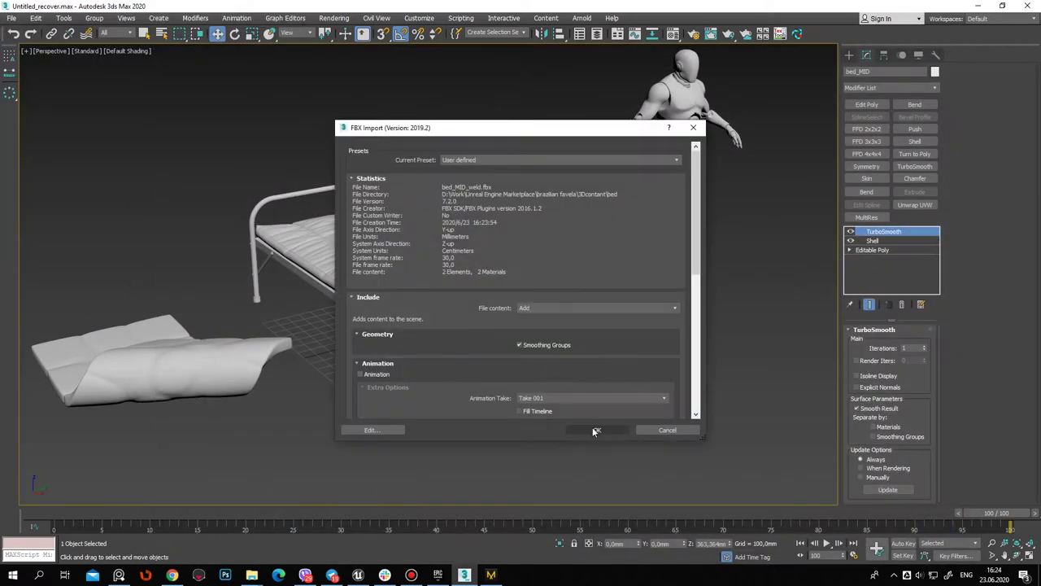
click(595, 429)
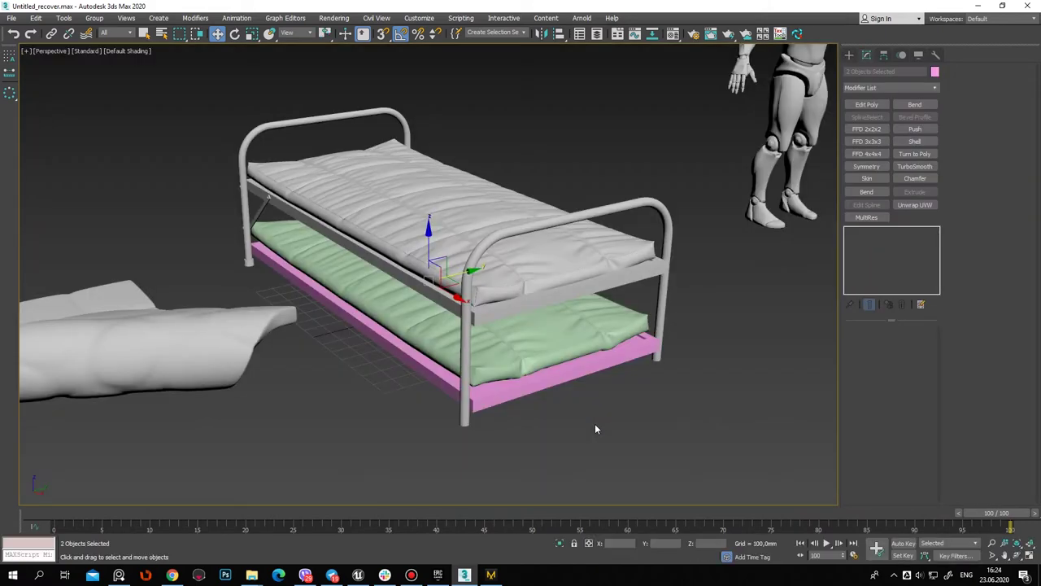
Move the imported welded mattress below the bed frame and zoom in to inspect its mesh
key(F4)
drag(428, 233, 429, 358)
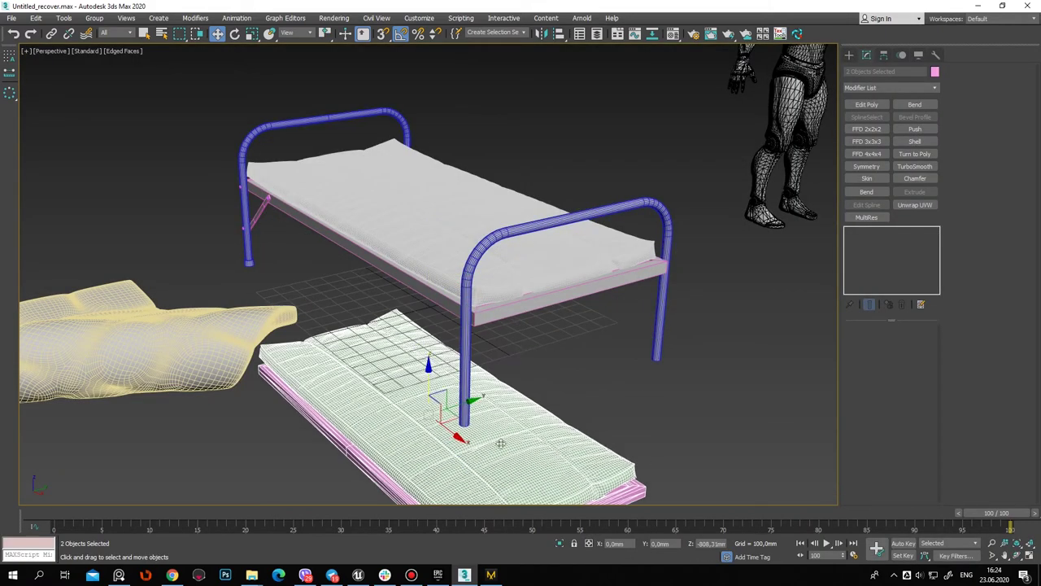
middle_drag(562, 504, 569, 385)
click(568, 385)
click(500, 354)
key(z)
key(F4)
key(F4)
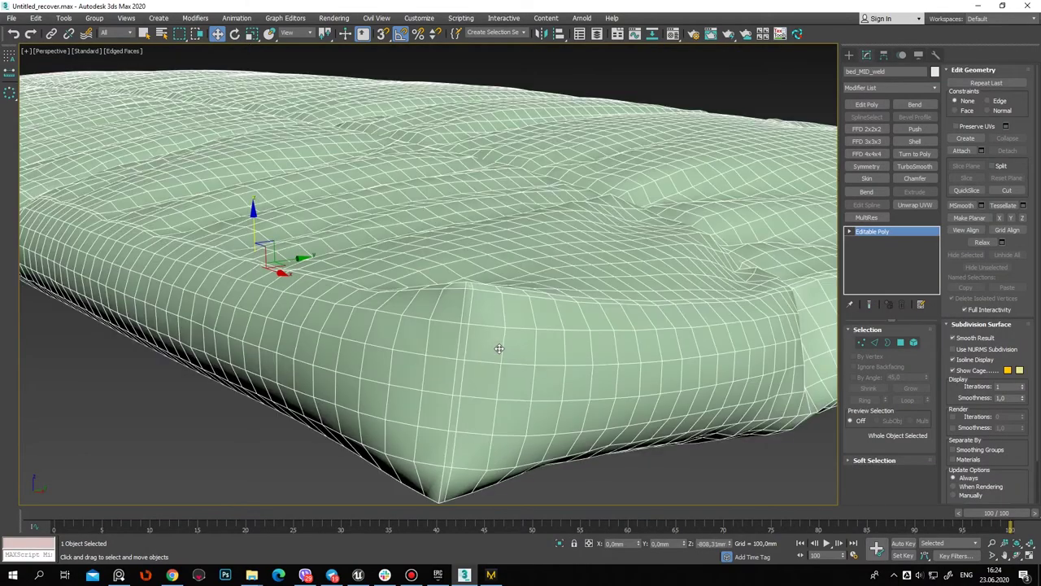
scroll(501, 349, down, 5)
key(F4)
mouse_move(580, 352)
alt+middle_down()
mouse_move(585, 332)
mouse_move(561, 347)
alt+middle_up()
key(F4)
Export the selected mattress as OBJ file bed_MID_weld_ZB to the bed folder, then minimize 3ds Max
scroll(569, 337, down, 5)
key(F4)
scroll(551, 336, up, 2)
scroll(551, 336, up, 5)
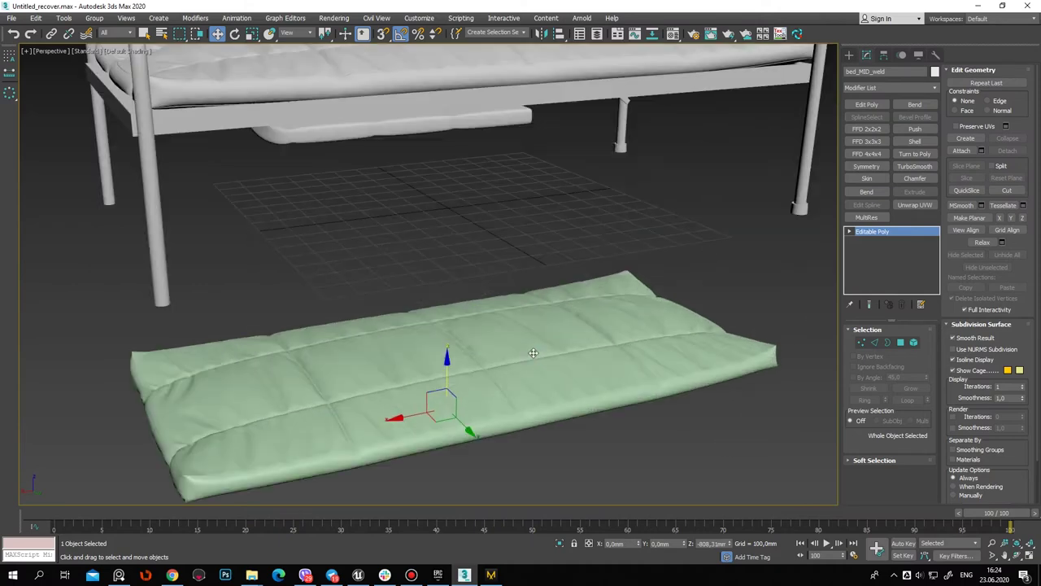
key(alt+f)
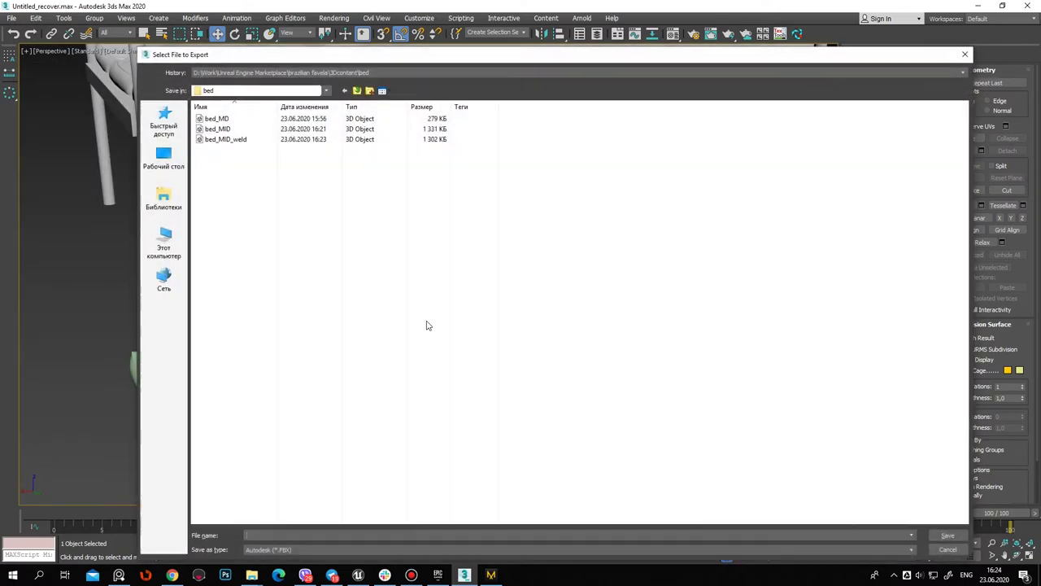
click(236, 139)
click(333, 536)
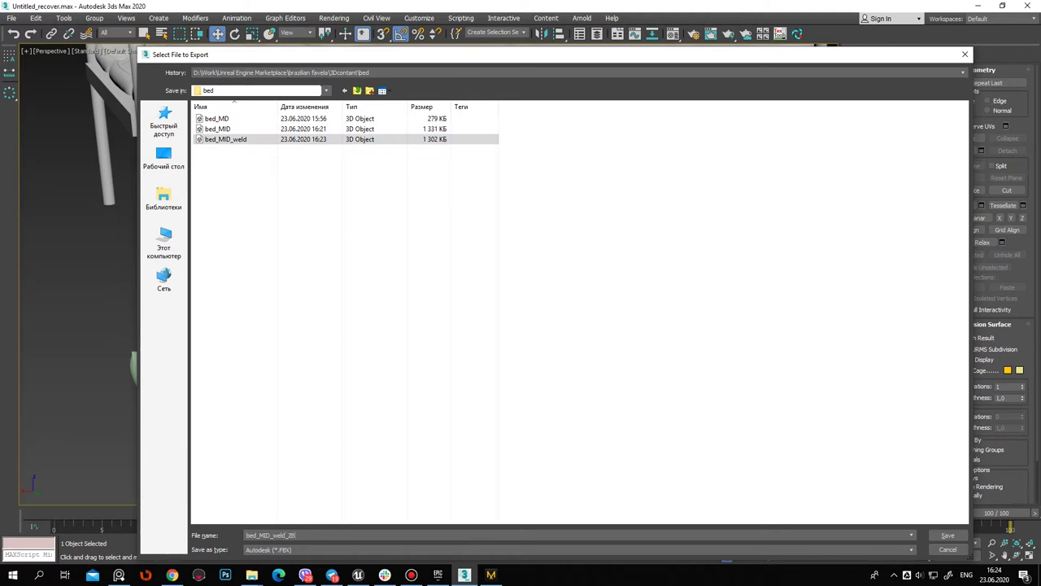
click(911, 549)
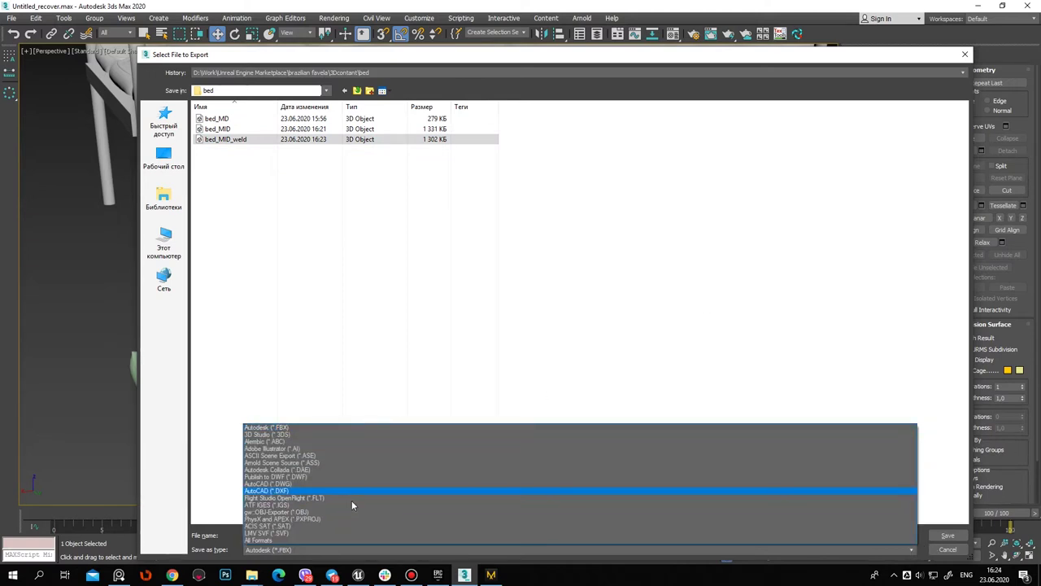
click(334, 512)
key(Return)
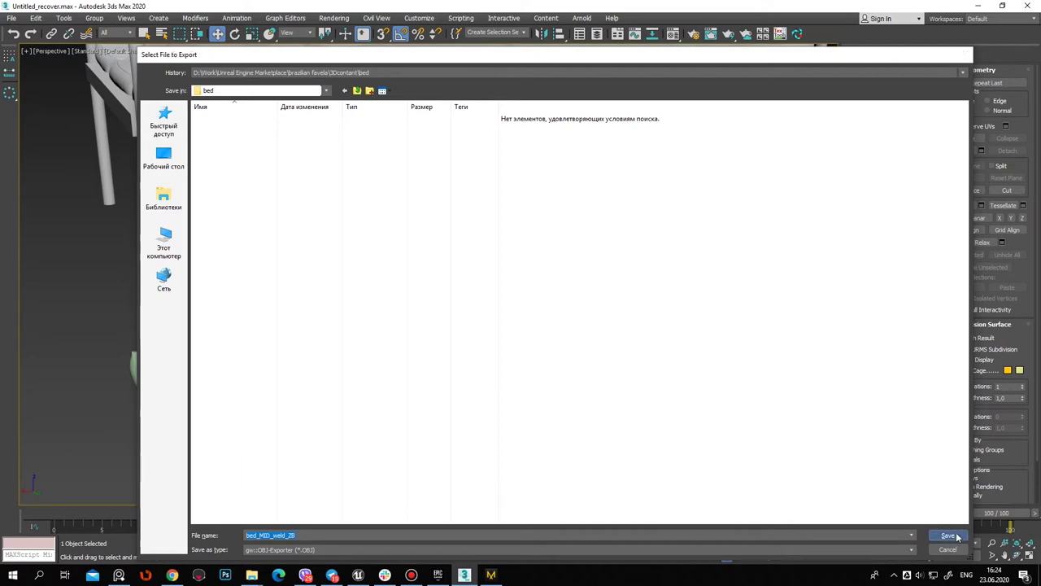
click(460, 373)
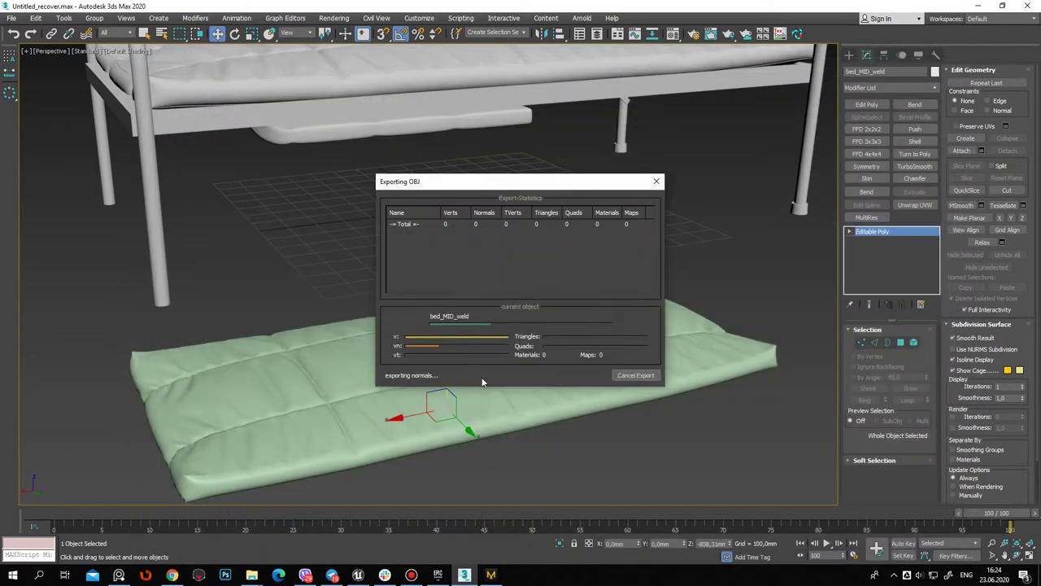
click(635, 375)
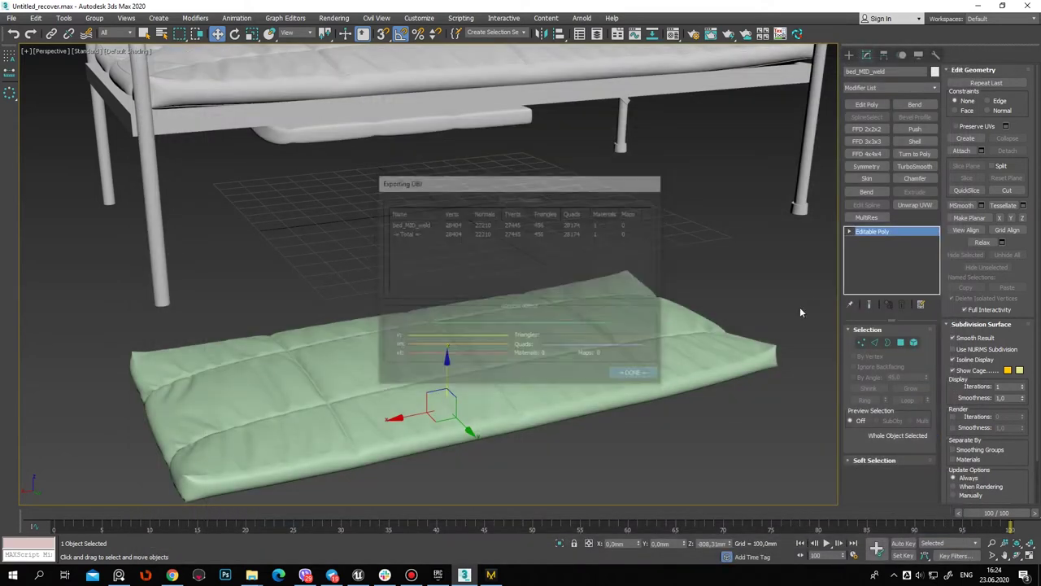
click(985, 5)
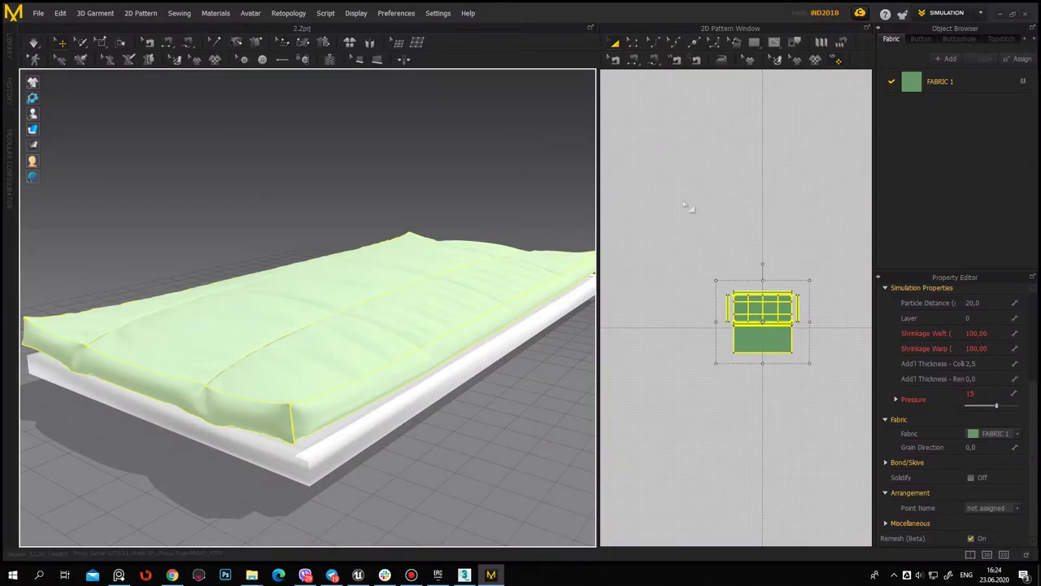
Launch ZBrush 4R8 from the desktop and open its Import 3D Mesh dialog
click(1002, 14)
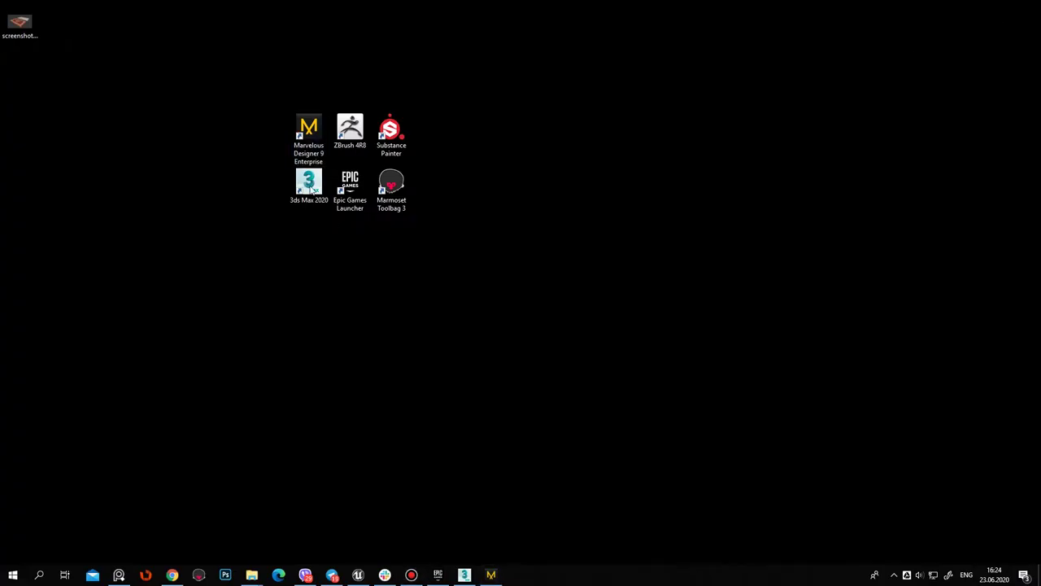
double_click(341, 131)
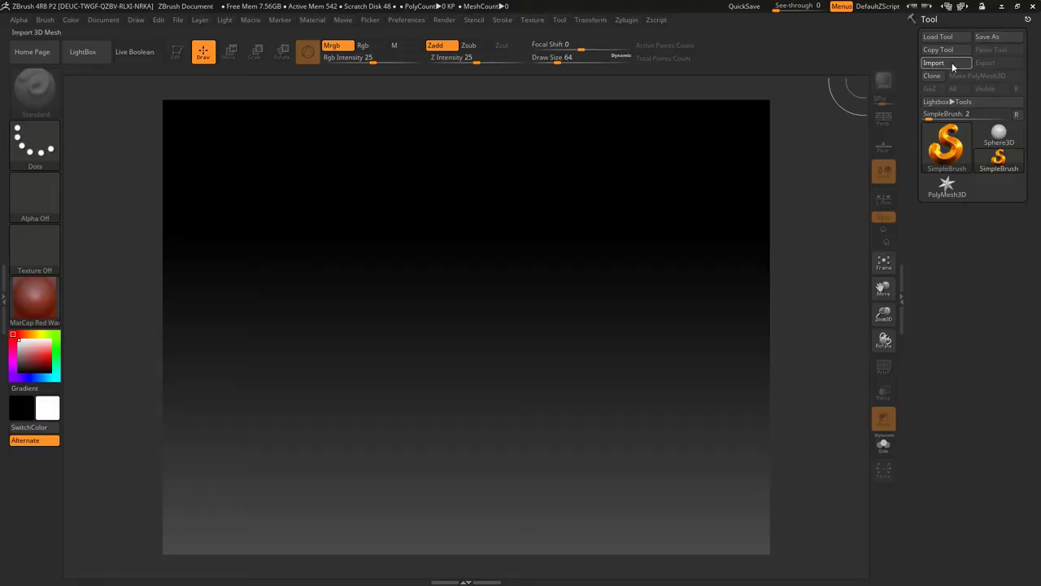
click(951, 65)
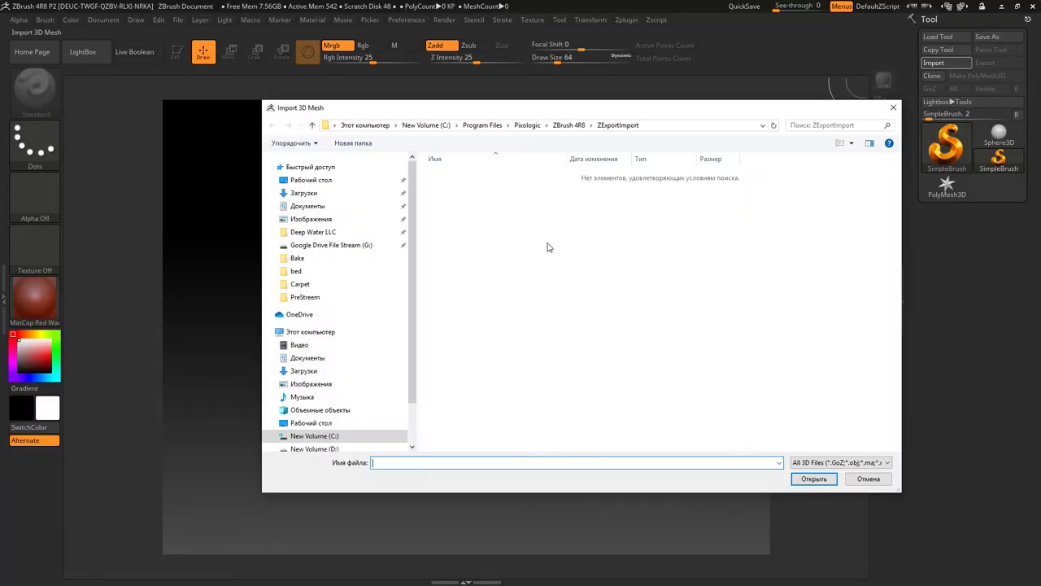
Import the bed_MID_weld_ZB mesh from the bed folder on the D: drive's Work directory
scroll(341, 415, down, 2)
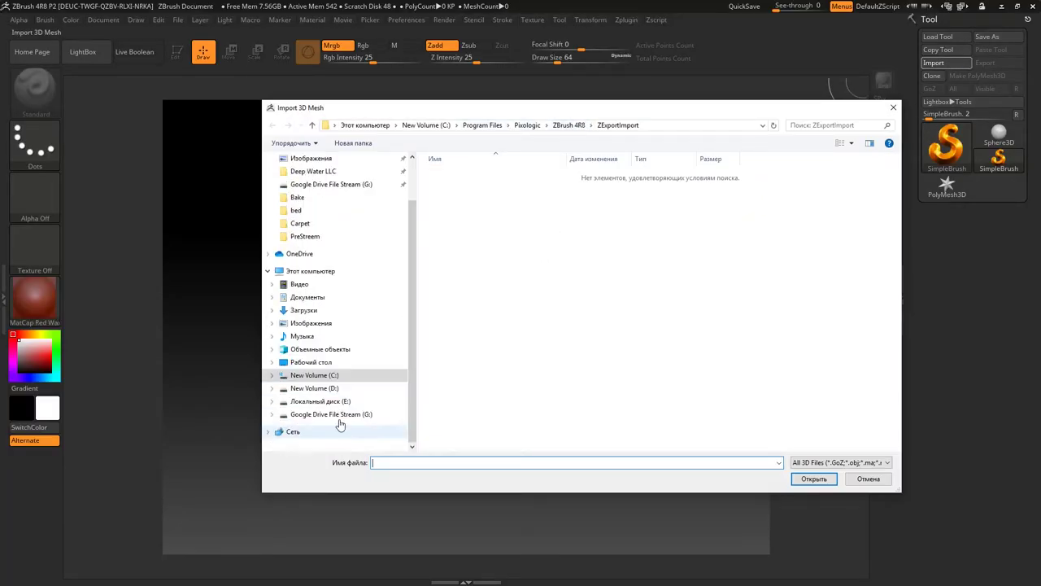
click(325, 388)
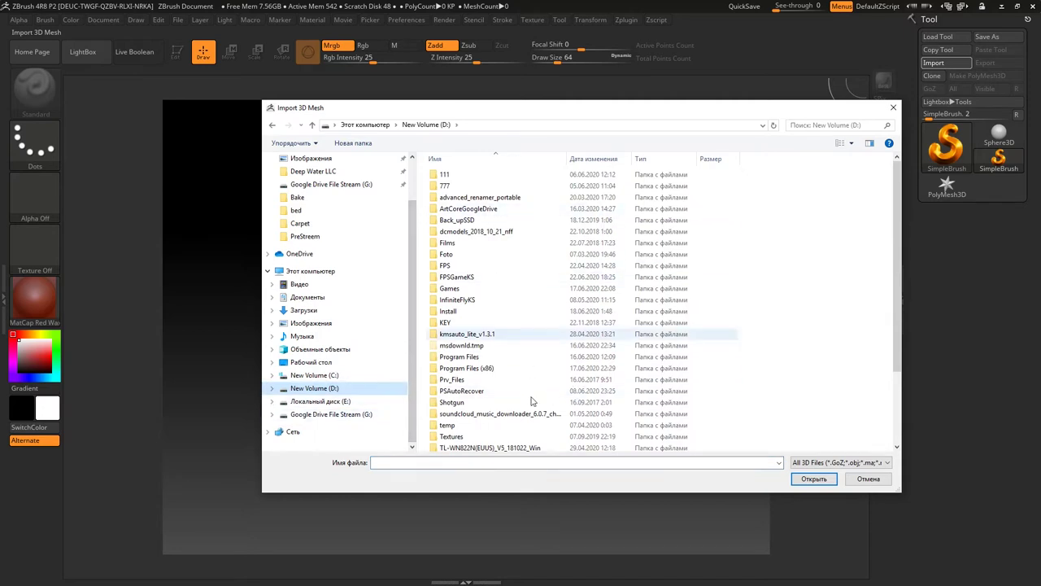
scroll(462, 370, down, 3)
click(481, 446)
double_click(482, 446)
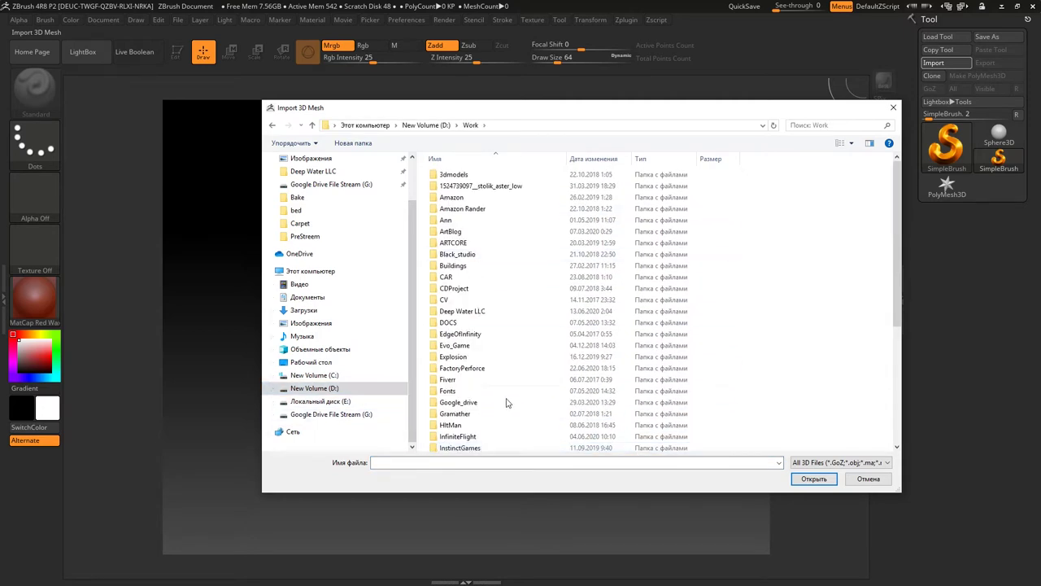
scroll(507, 400, down, 5)
scroll(512, 418, down, 1)
double_click(476, 422)
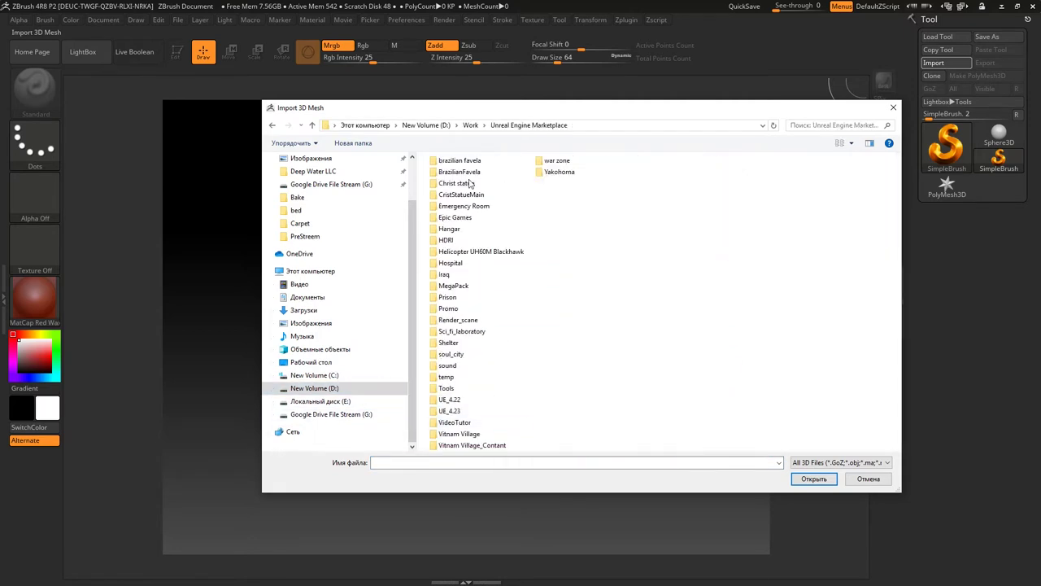
double_click(468, 171)
double_click(452, 174)
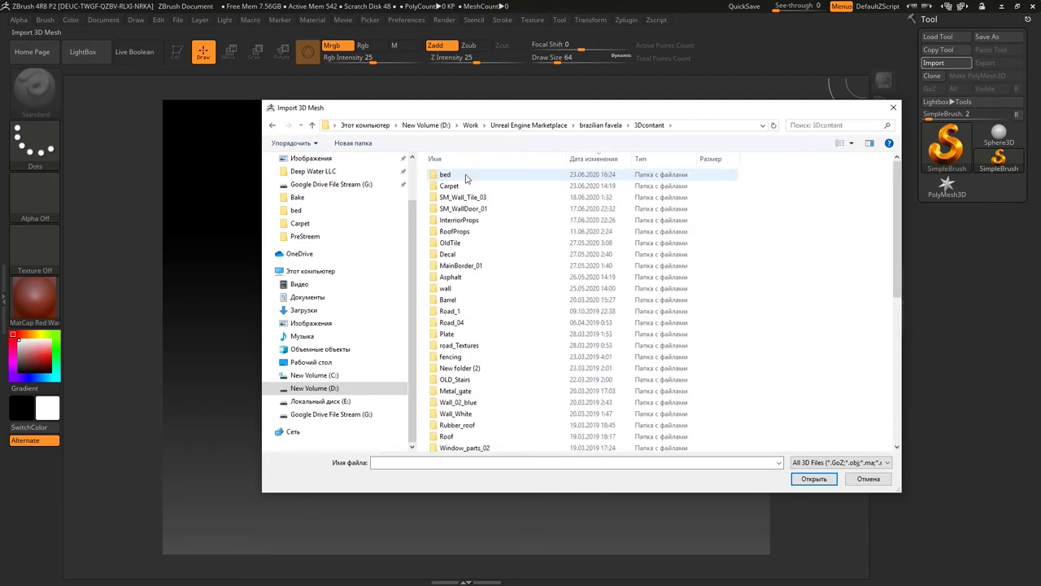
double_click(464, 174)
click(487, 175)
click(813, 479)
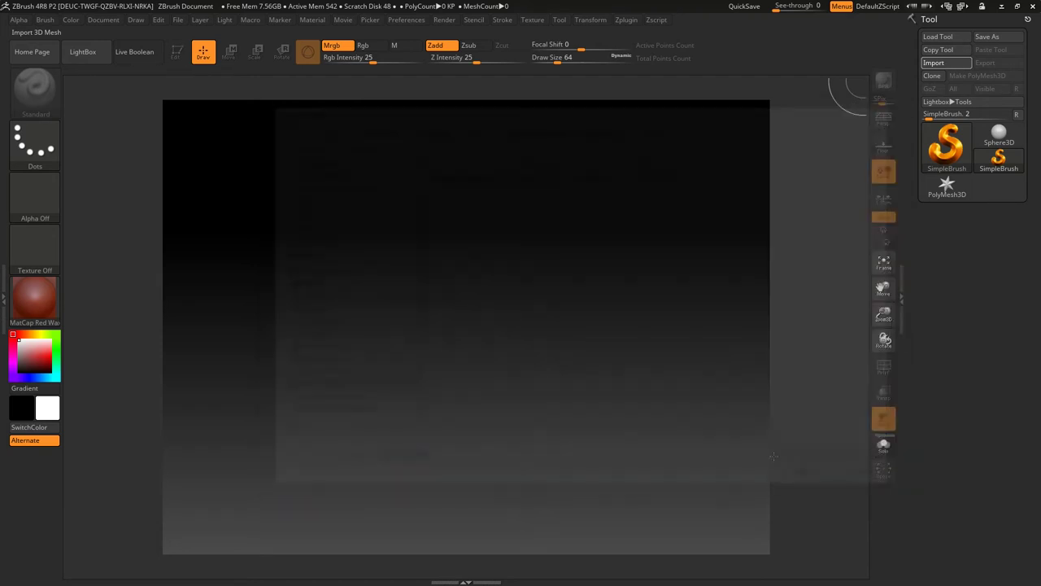
Draw the mattress on the canvas in Edit mode with Persp and PolyF wireframe enabled
drag(432, 304, 619, 325)
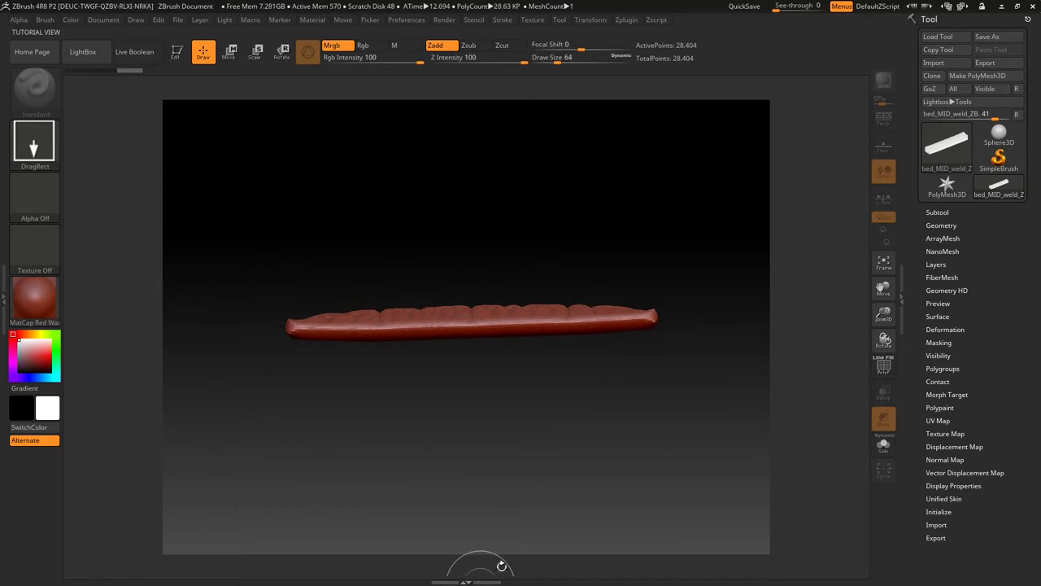
key(t)
drag(806, 355, 830, 394)
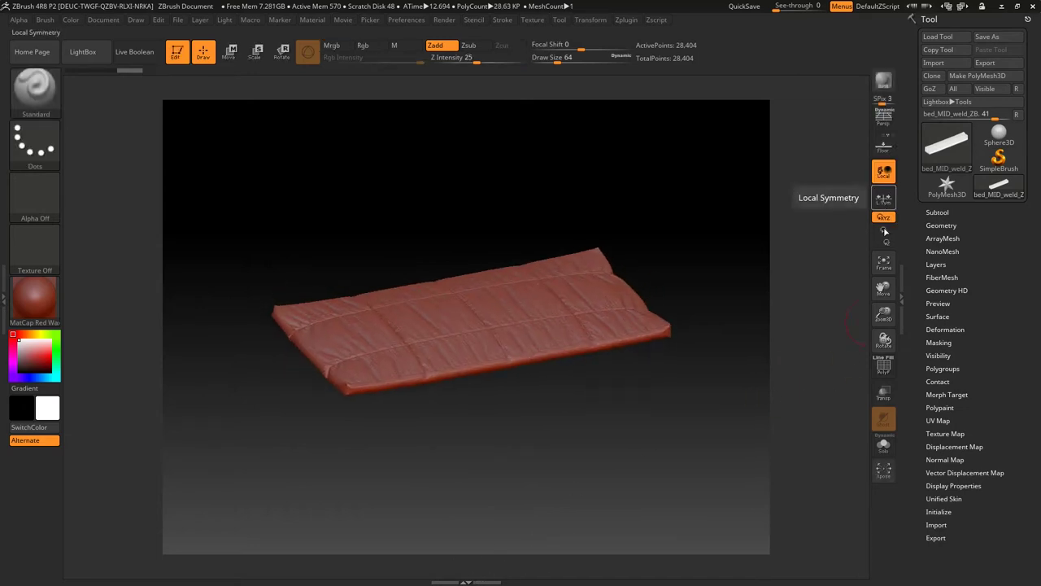
click(884, 118)
click(884, 230)
drag(774, 388, 729, 352)
drag(862, 376, 825, 242)
drag(884, 289, 927, 280)
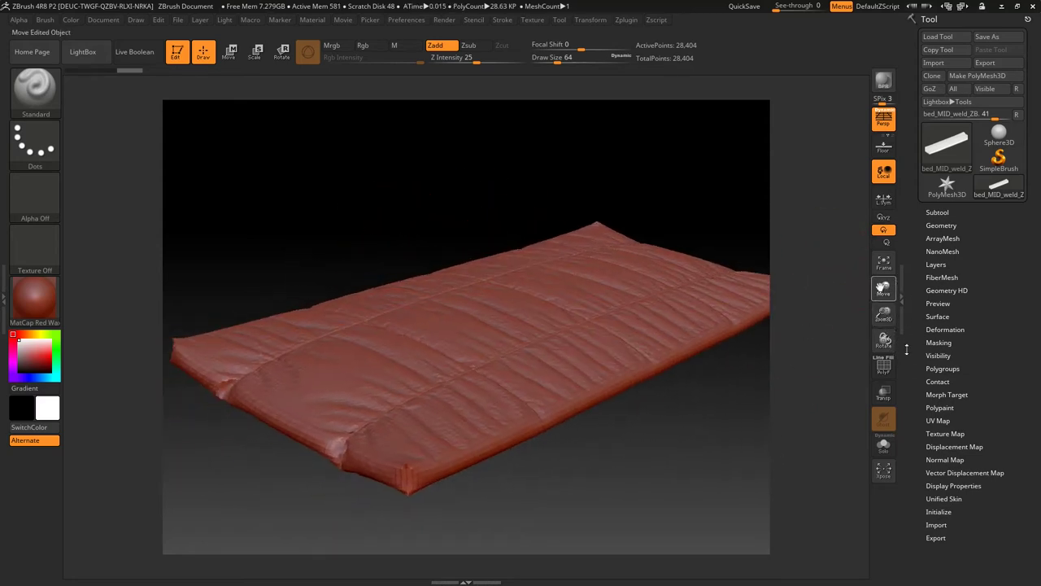
click(884, 366)
drag(806, 252, 684, 91)
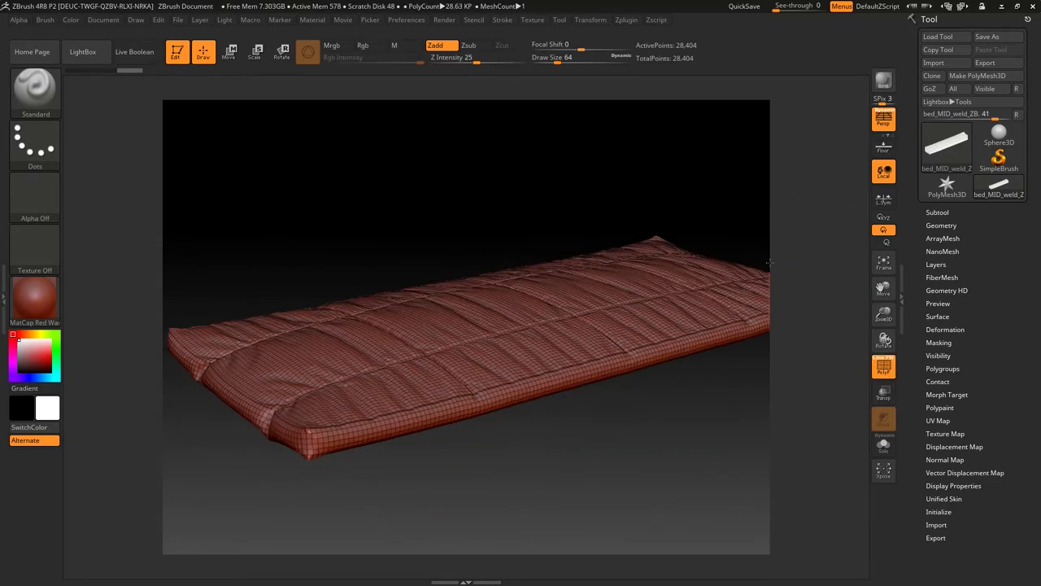
click(626, 20)
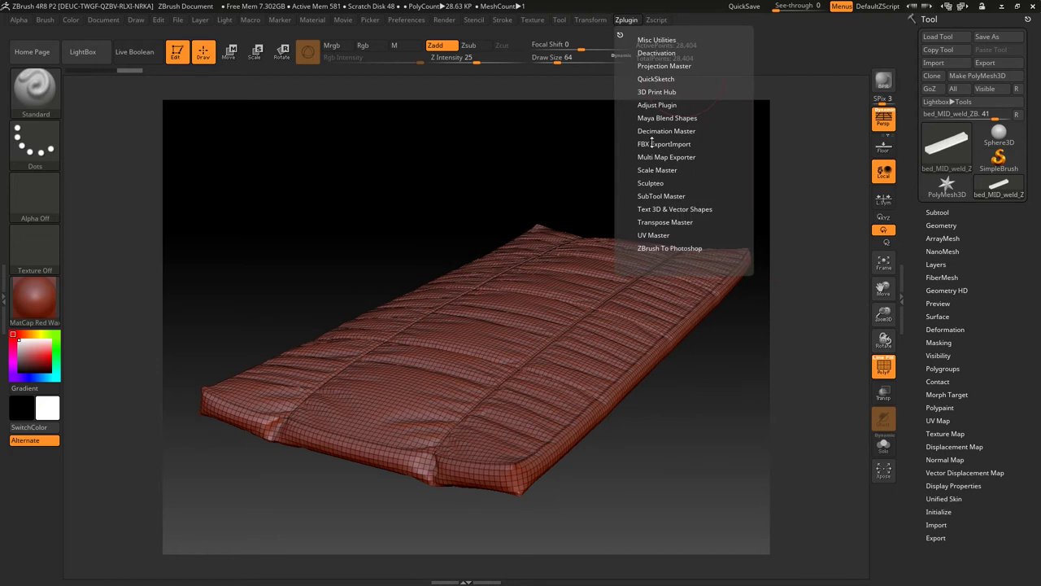
Pre-process the mattress in Decimation Master and run an initial decimation
click(675, 132)
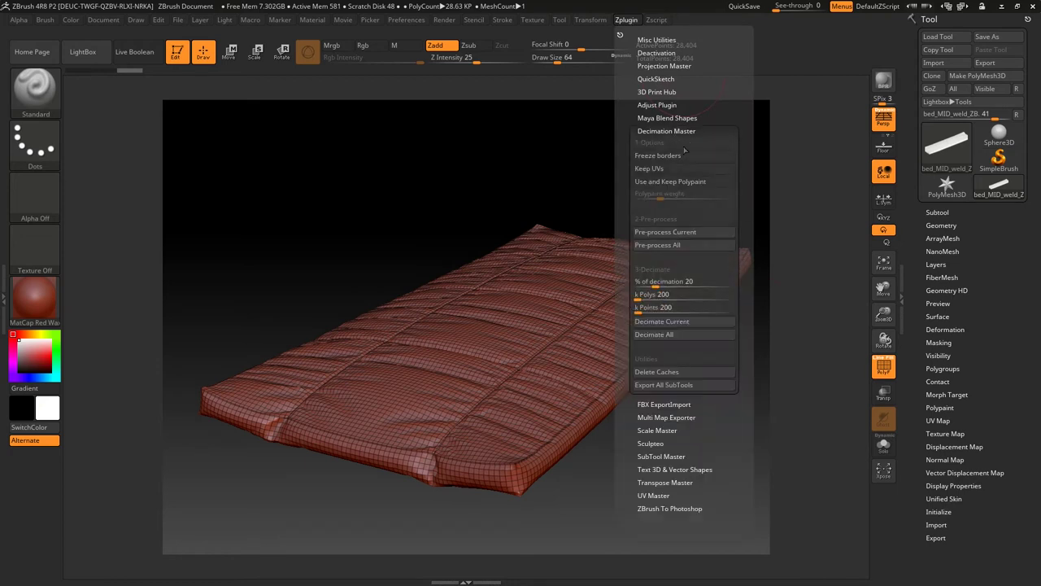
click(695, 247)
click(626, 21)
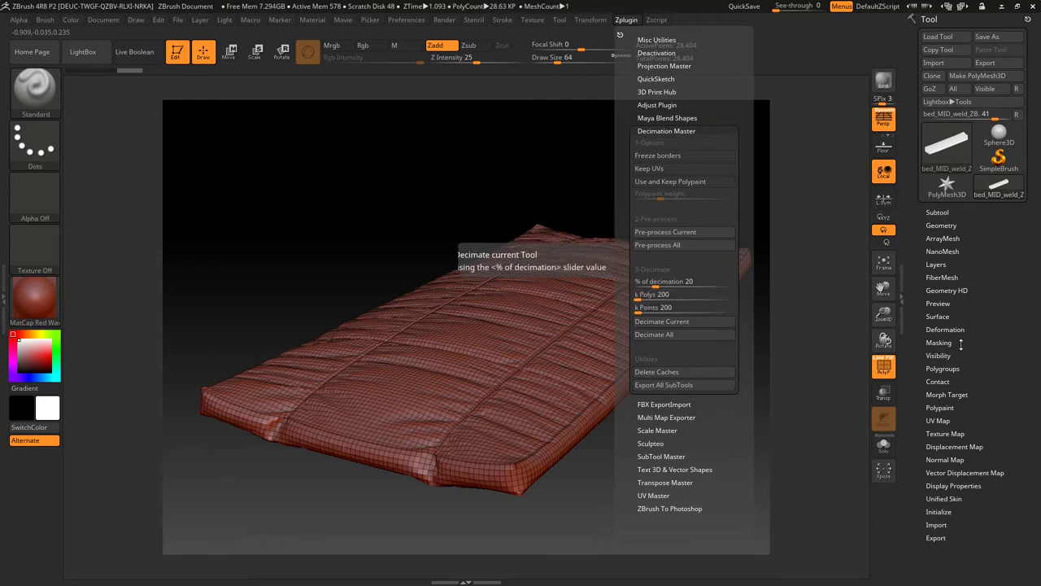
click(661, 321)
click(631, 21)
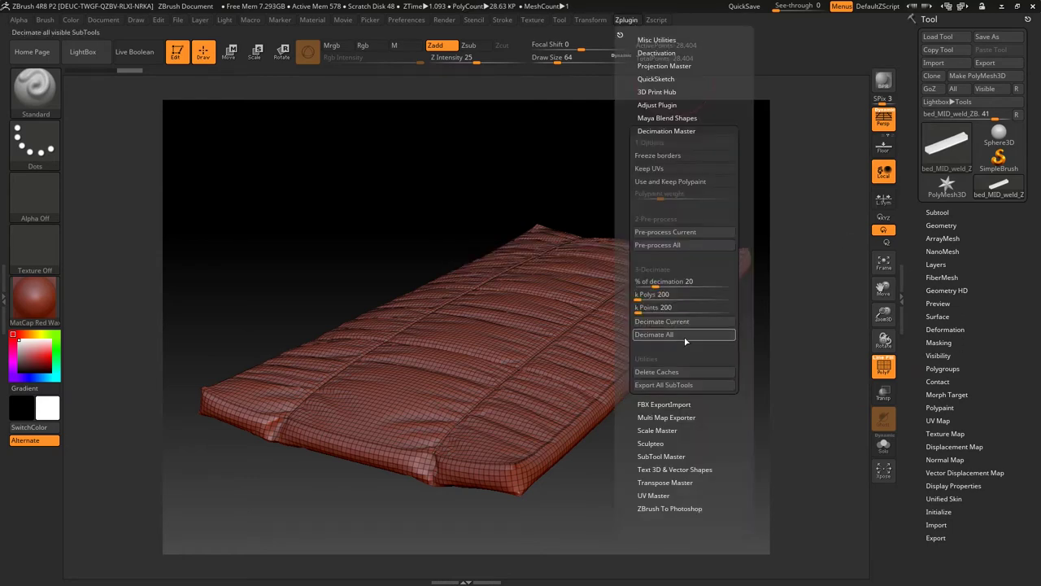
click(684, 335)
drag(828, 257, 818, 273)
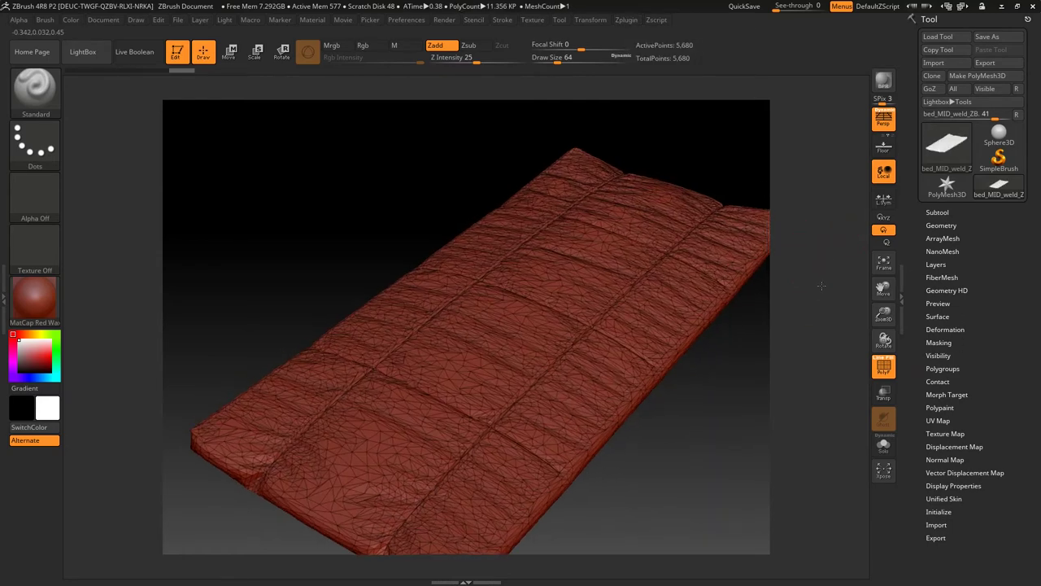
Decimate the mattress again at 10 percent, then at 8 percent, down to 2,272 points
click(642, 21)
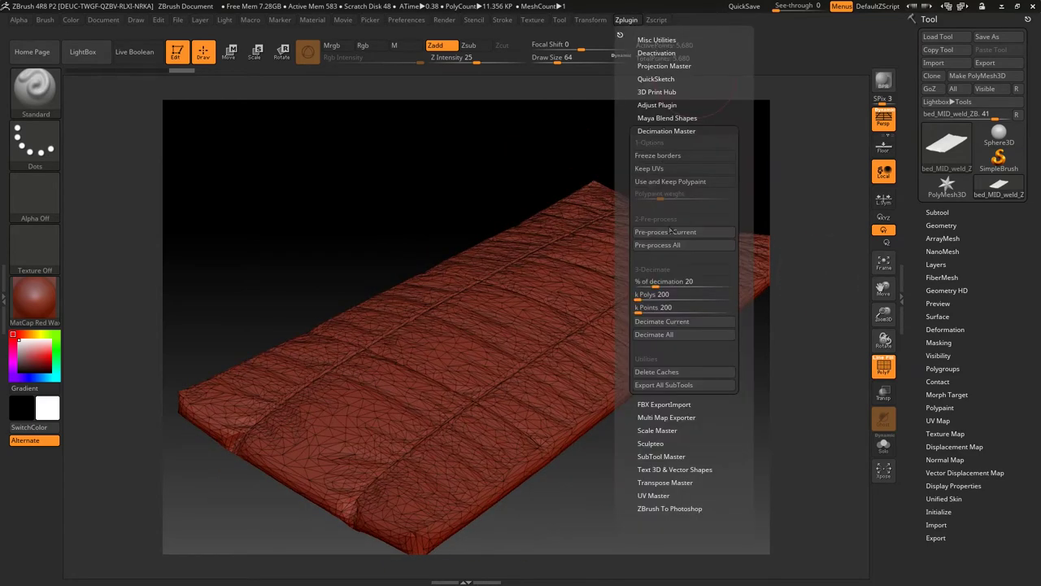
text(10)
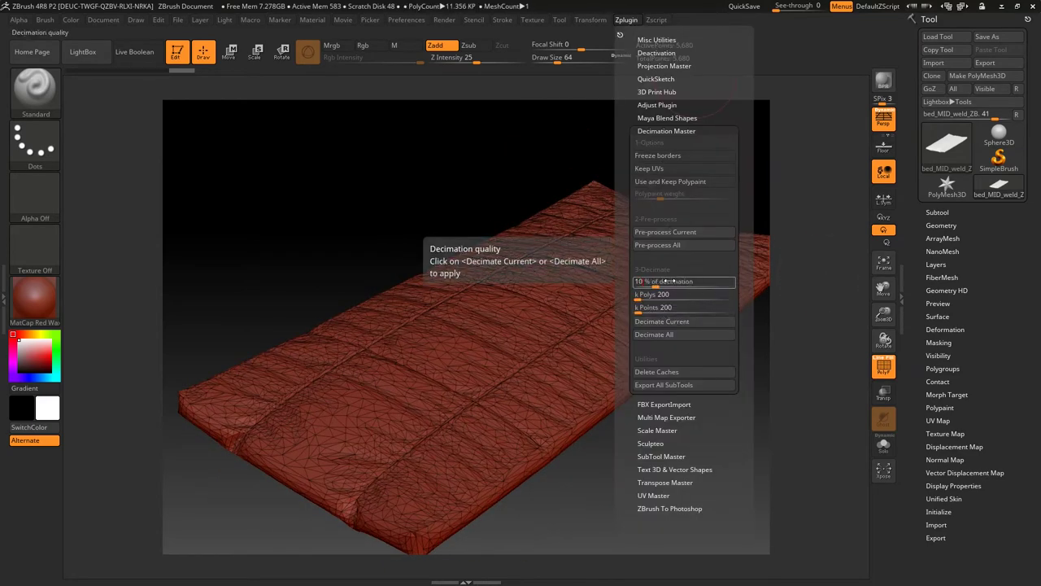
click(661, 321)
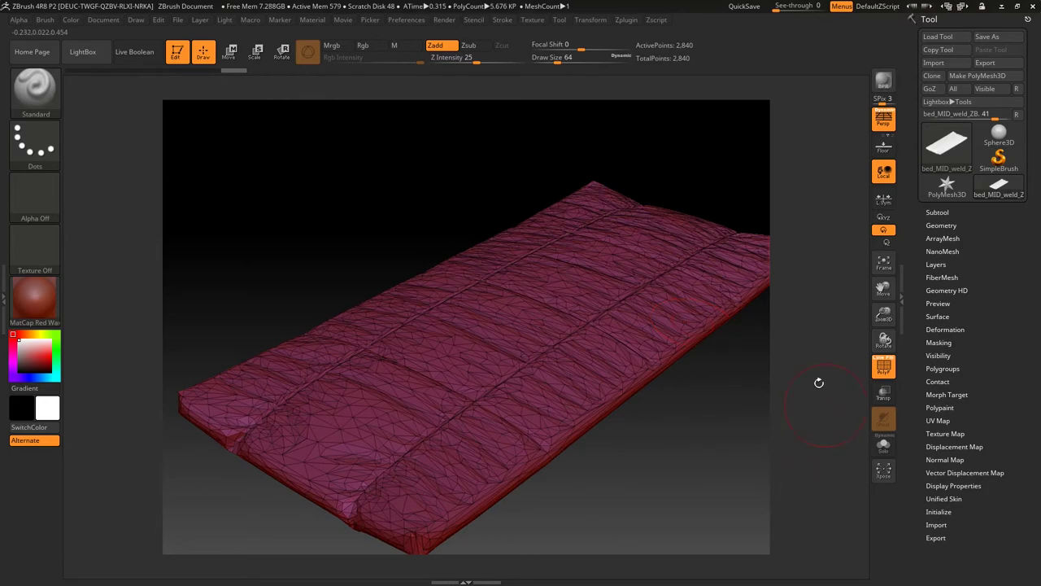
mouse_move(830, 393)
mouse_down()
mouse_move(814, 316)
mouse_move(818, 358)
mouse_move(669, 91)
mouse_up()
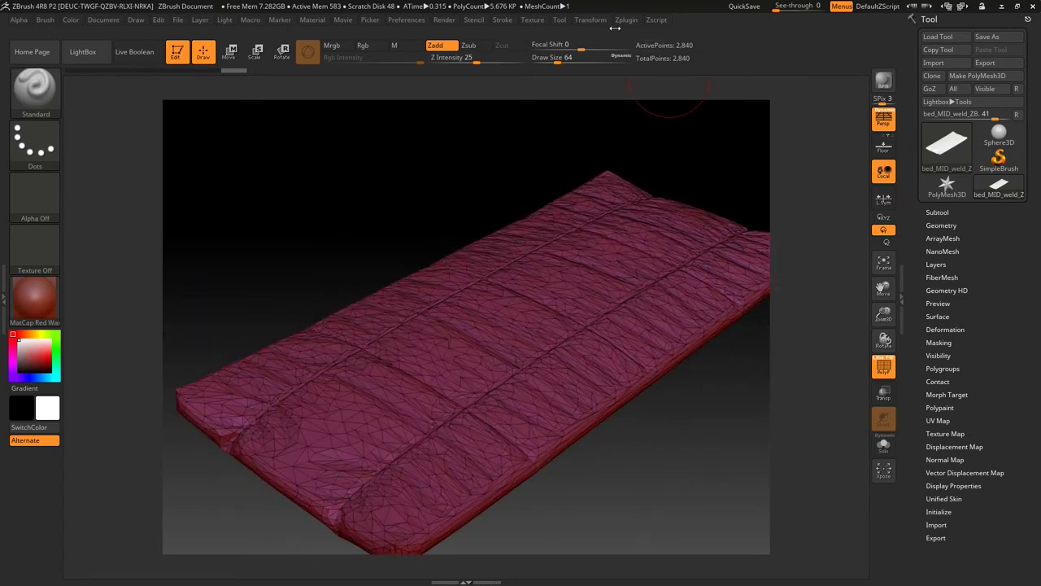
click(636, 21)
click(663, 281)
text(8)
click(694, 335)
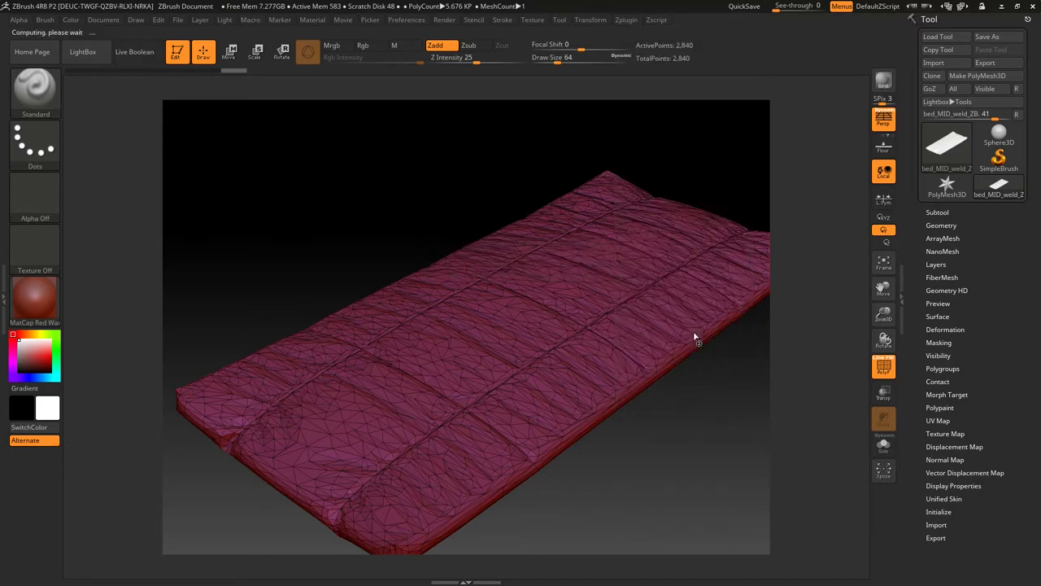
mouse_move(783, 418)
mouse_down()
mouse_move(819, 300)
mouse_move(701, 268)
mouse_up()
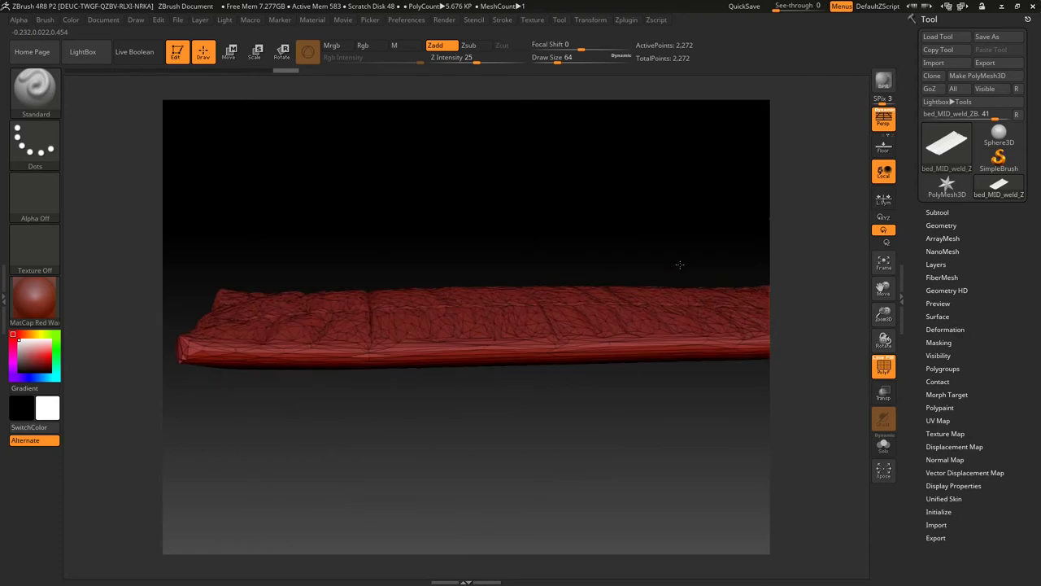
click(984, 63)
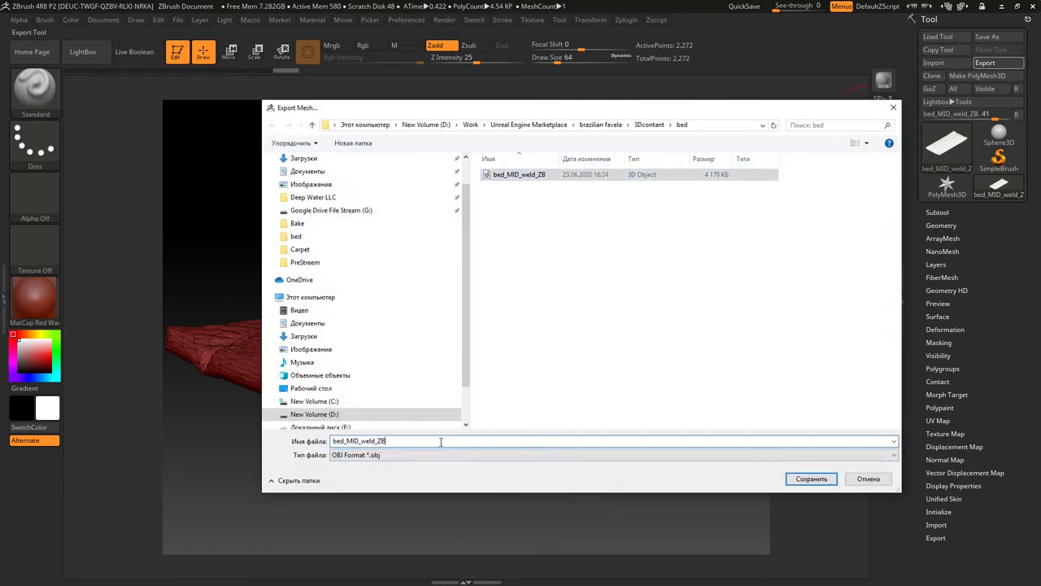
Save the decimated mesh as OBJ bed_MID_weld_LP in the bed folder and minimize ZBrush
key(BackSpace)
key(BackSpace)
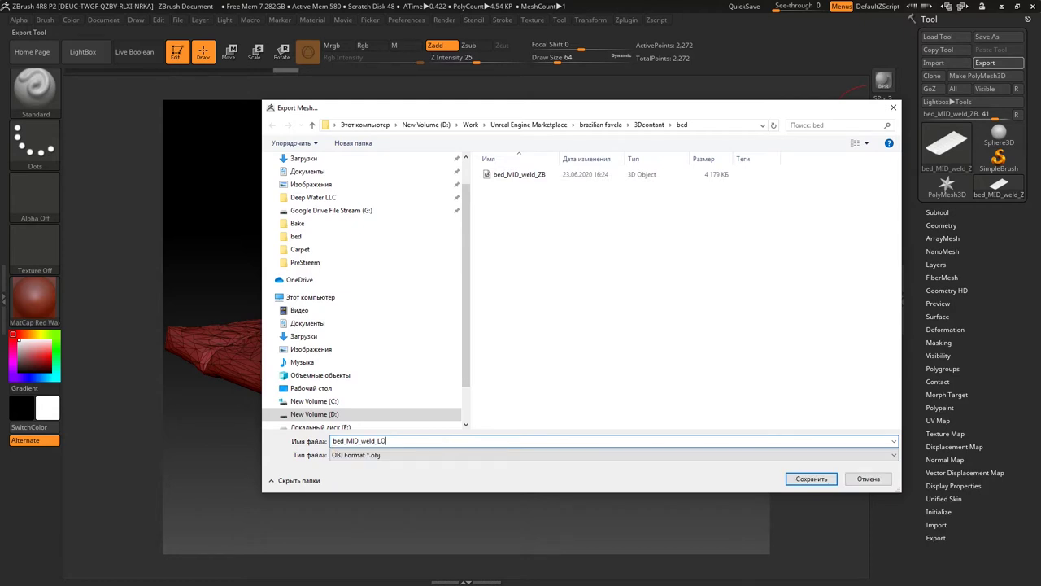
click(810, 479)
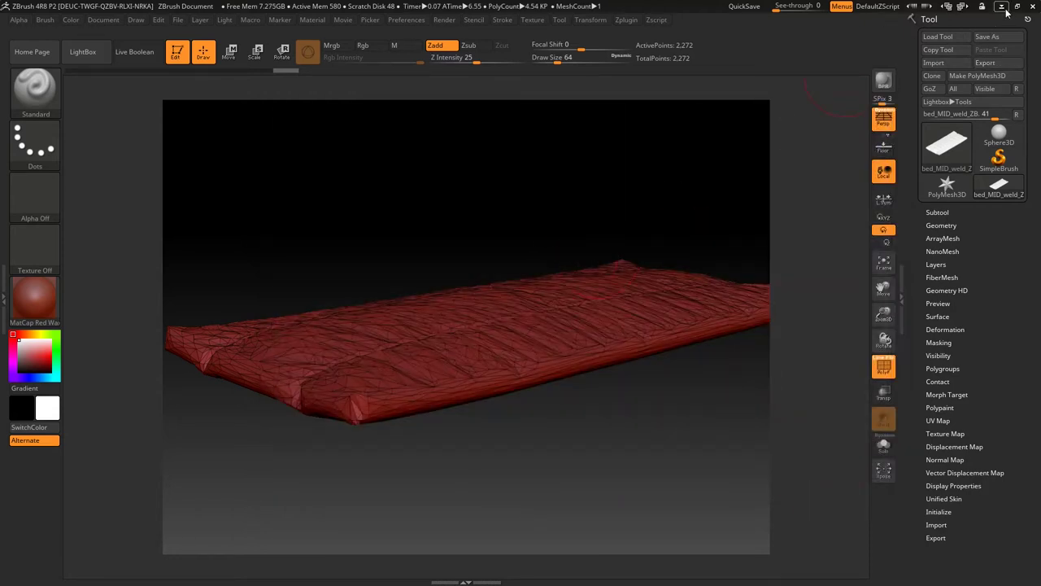
click(1005, 8)
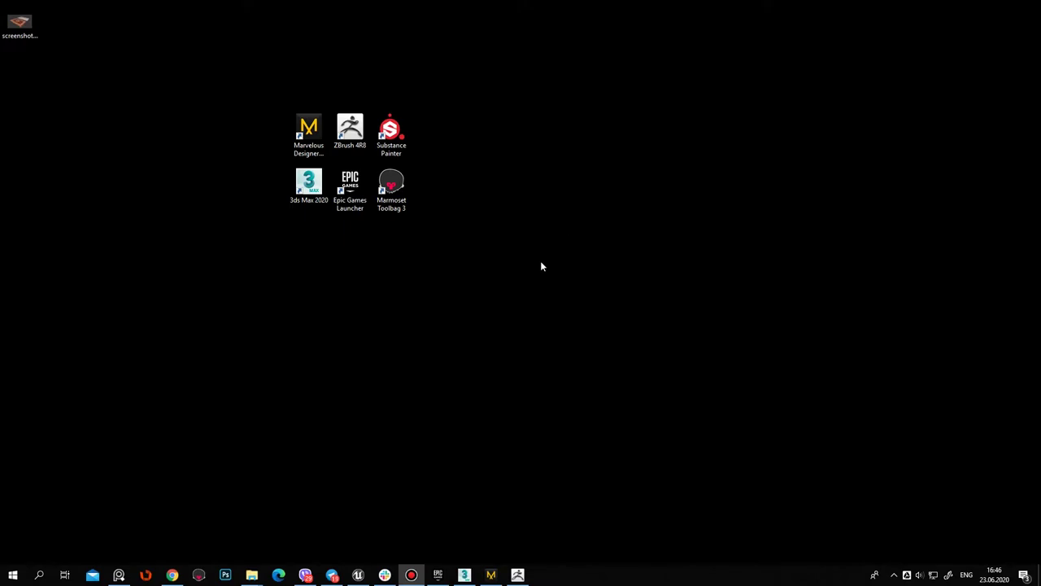
Import the bed_MID_weld_LP OBJ file into 3ds Max
click(464, 575)
key(z)
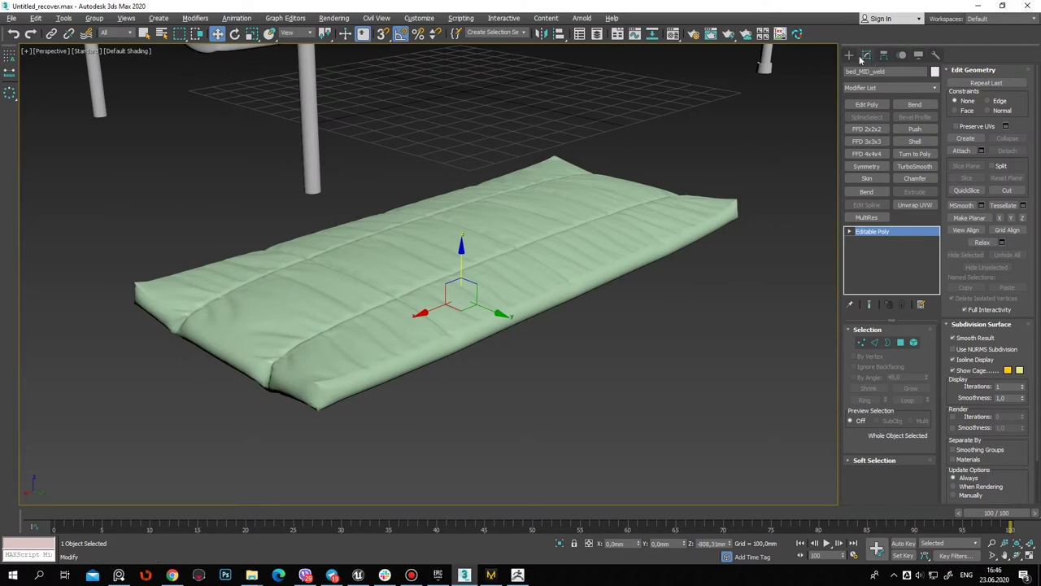
click(849, 55)
click(12, 18)
mouse_move(24, 166)
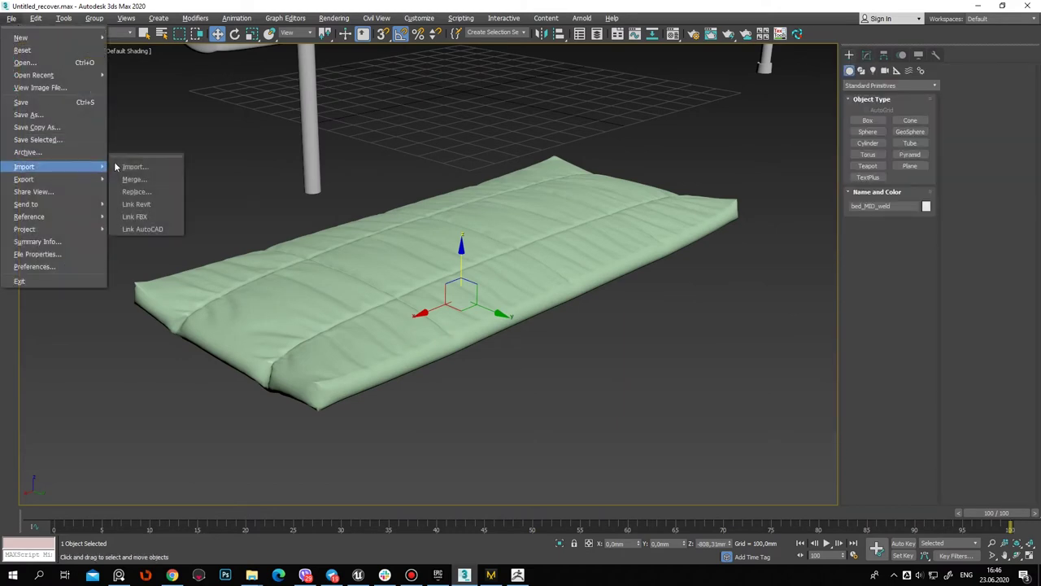
click(144, 164)
click(231, 150)
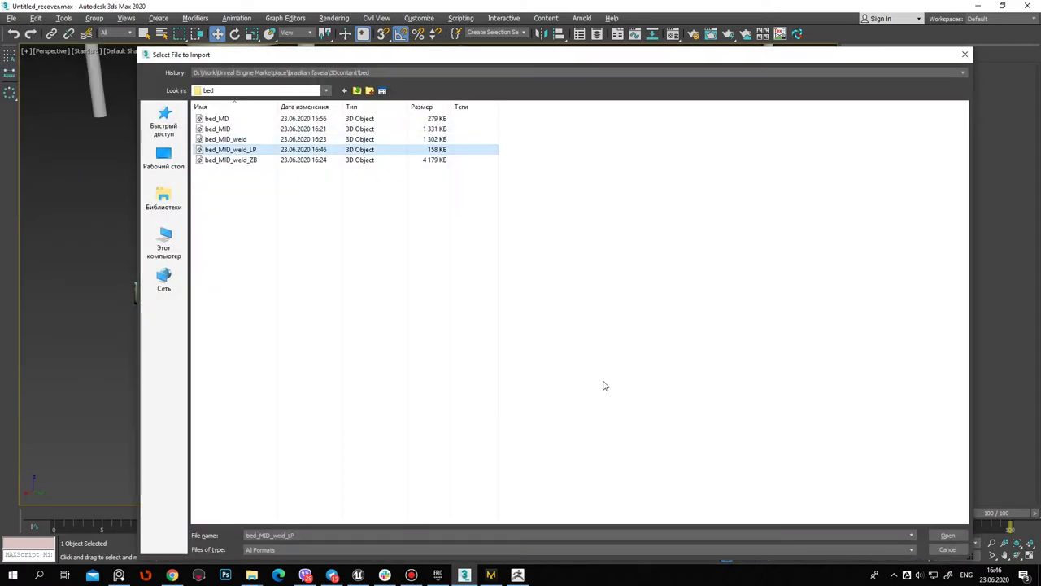
click(942, 535)
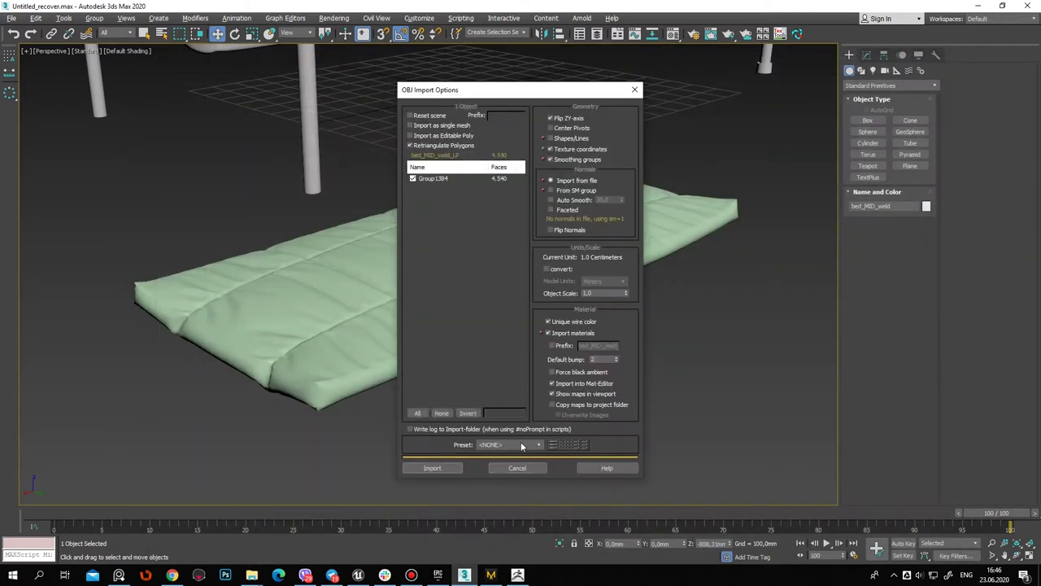
click(434, 469)
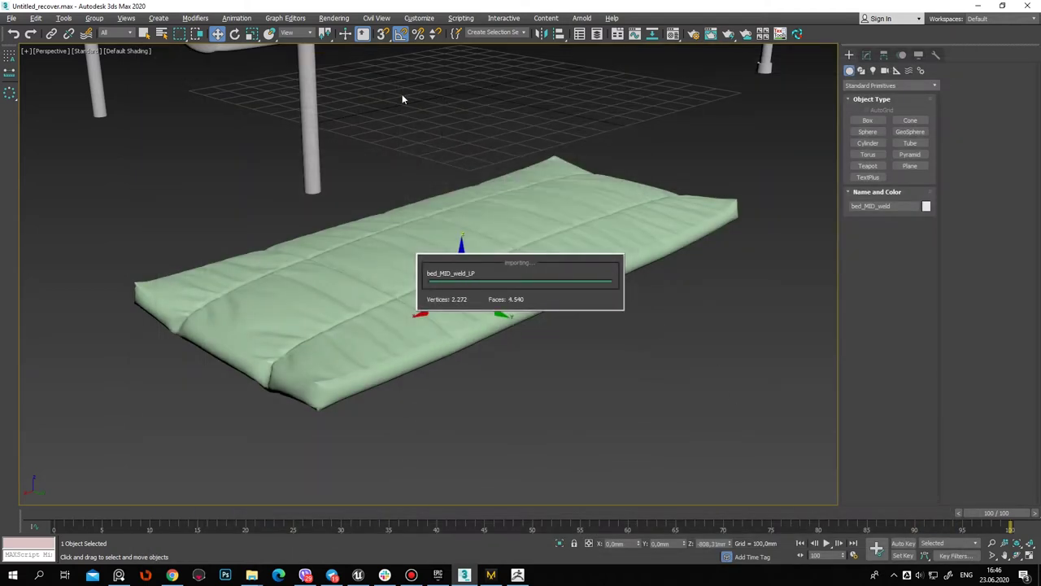
Hide the bed, show edged faces, and convert the mattress to Editable Poly in vertex mode
click(919, 57)
click(889, 334)
key(z)
key(F4)
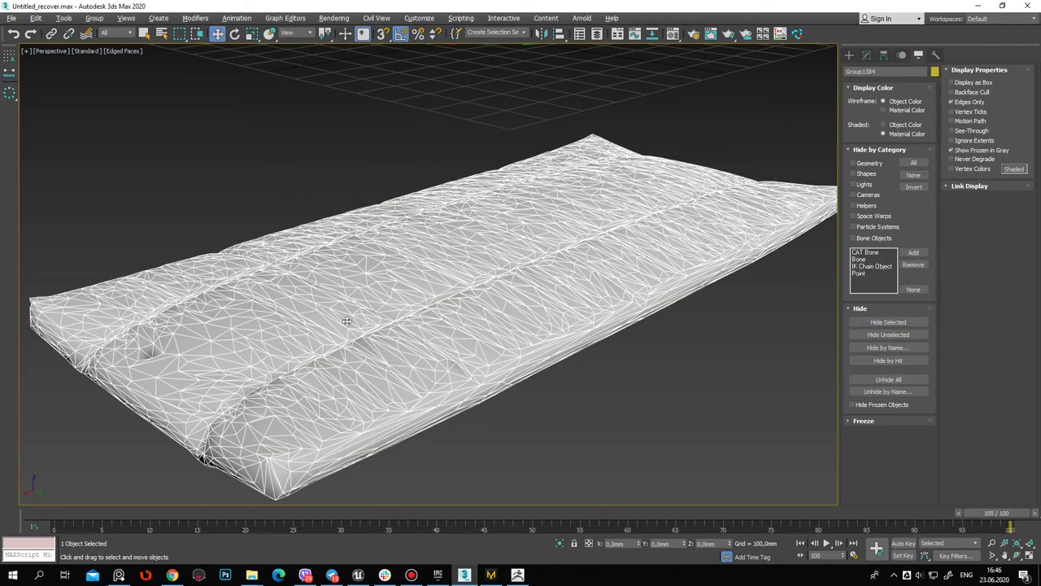
right_click(496, 278)
click(639, 395)
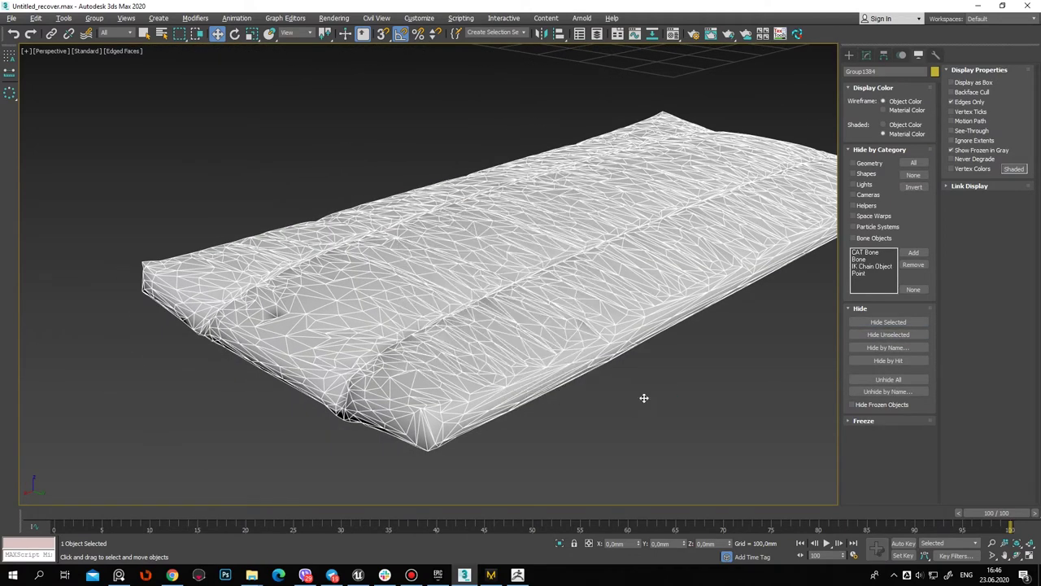
click(863, 337)
Select a vertex at the mattress dent and nudge it to ease the crease
alt+middle_drag(488, 325, 411, 334)
scroll(343, 382, up, 5)
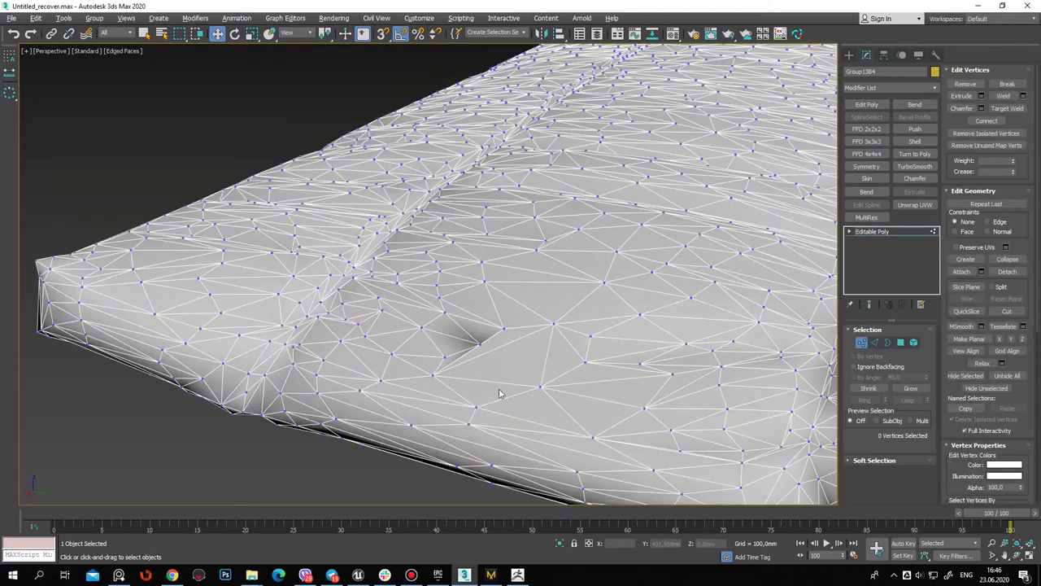
scroll(500, 394, up, 2)
click(475, 327)
alt+middle_drag(507, 367, 541, 365)
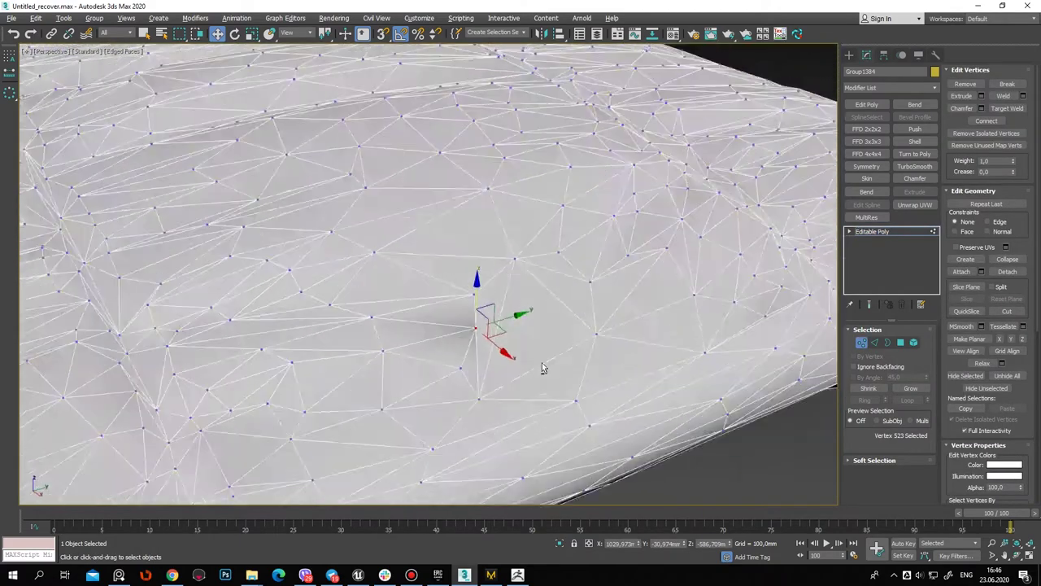
click(1007, 310)
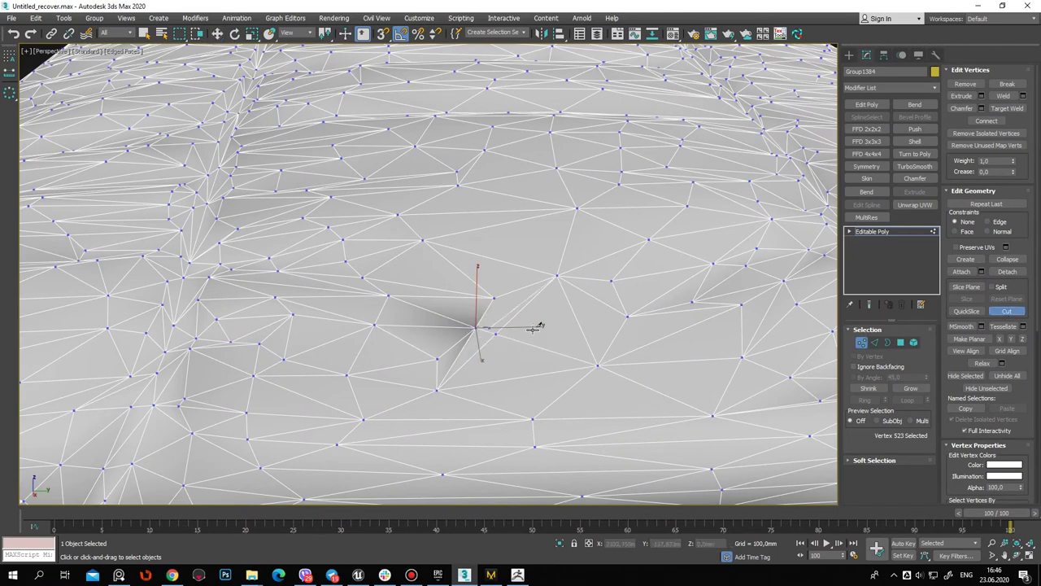
key(w)
key(F4)
key(F4)
key(F3)
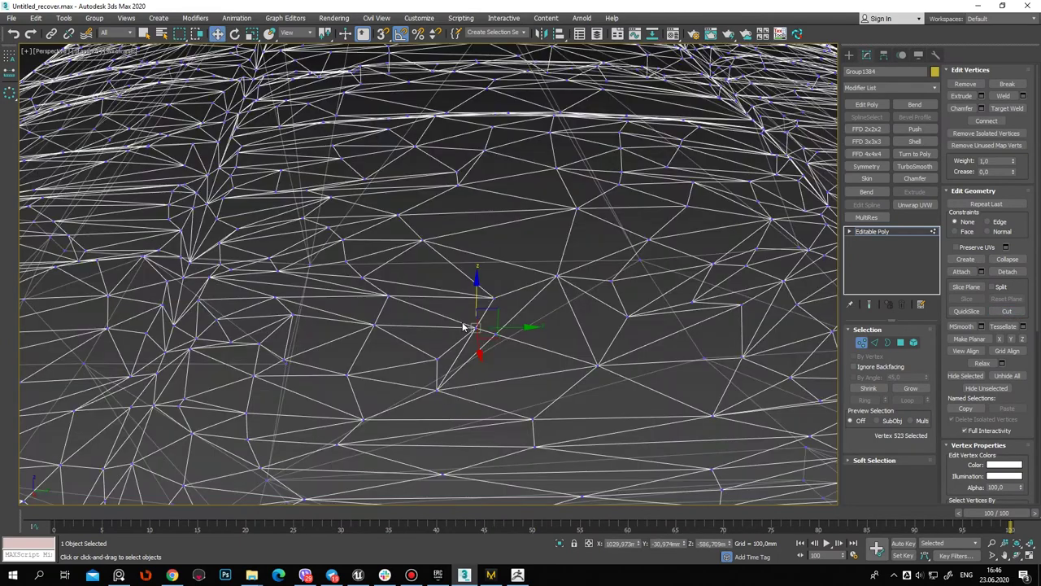
key(F3)
drag(511, 349, 515, 352)
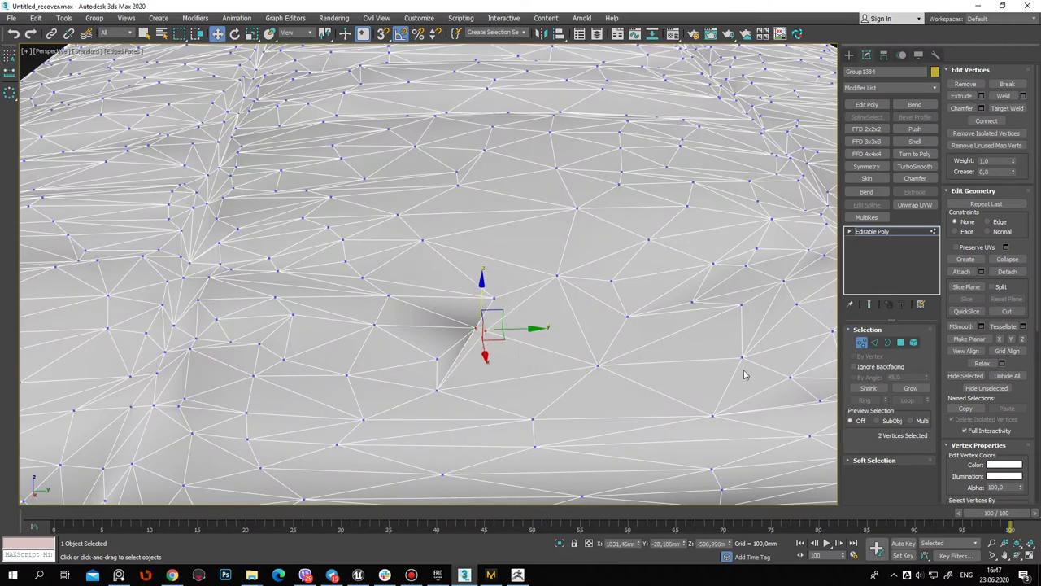
click(1005, 311)
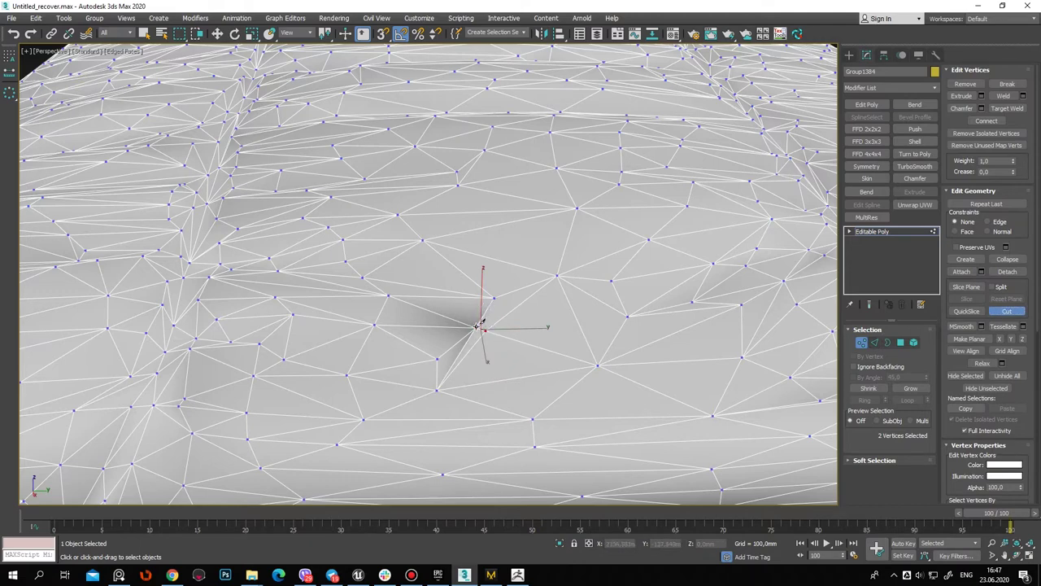
key(w)
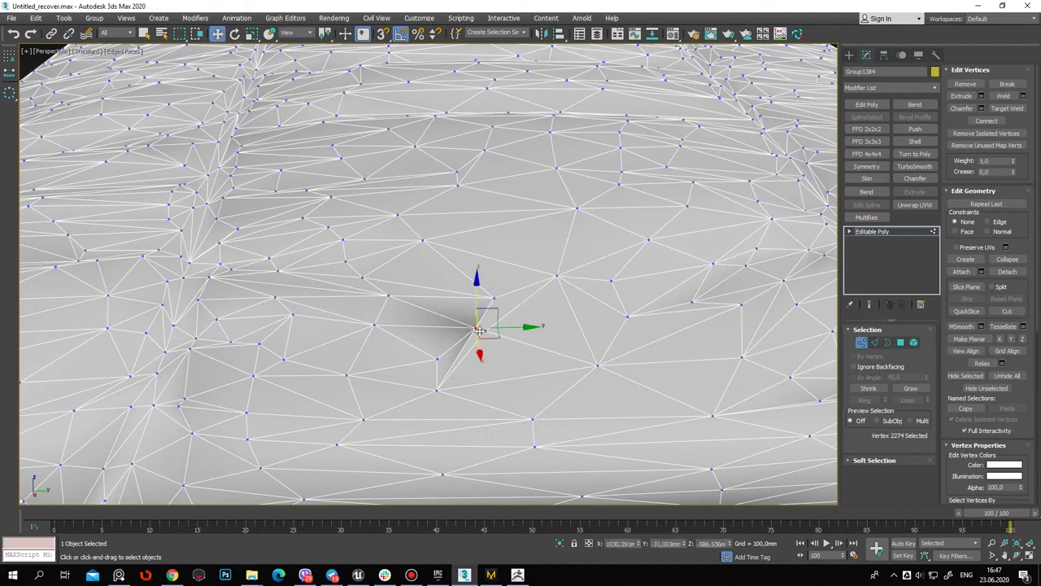
Move the crease vertex and cut a new vertex into the adjacent edge
key(ctrl+alt+c)
scroll(483, 353, up, 5)
key(ctrl+d)
click(457, 307)
drag(459, 301, 751, 323)
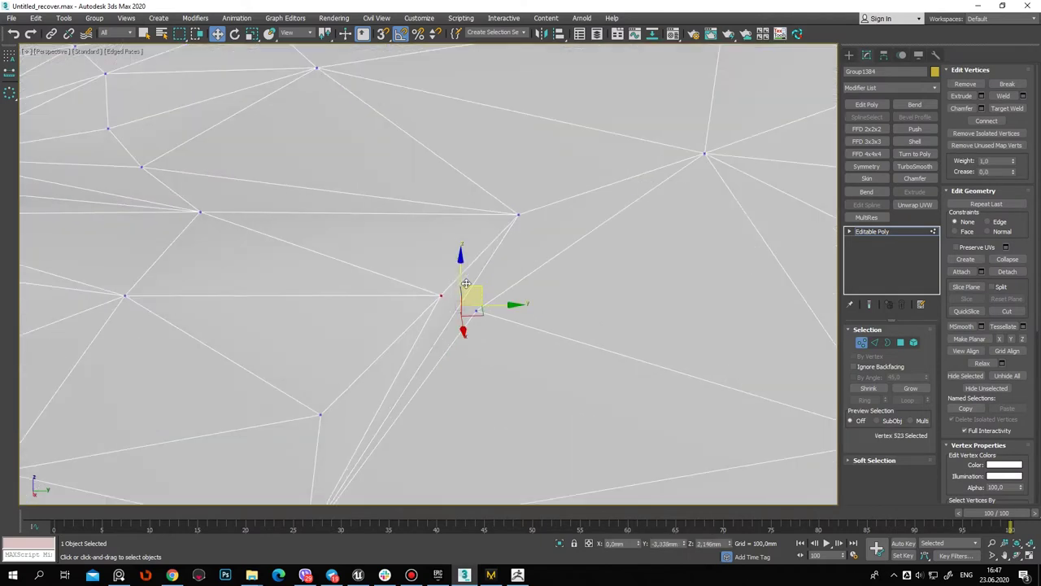
click(1007, 312)
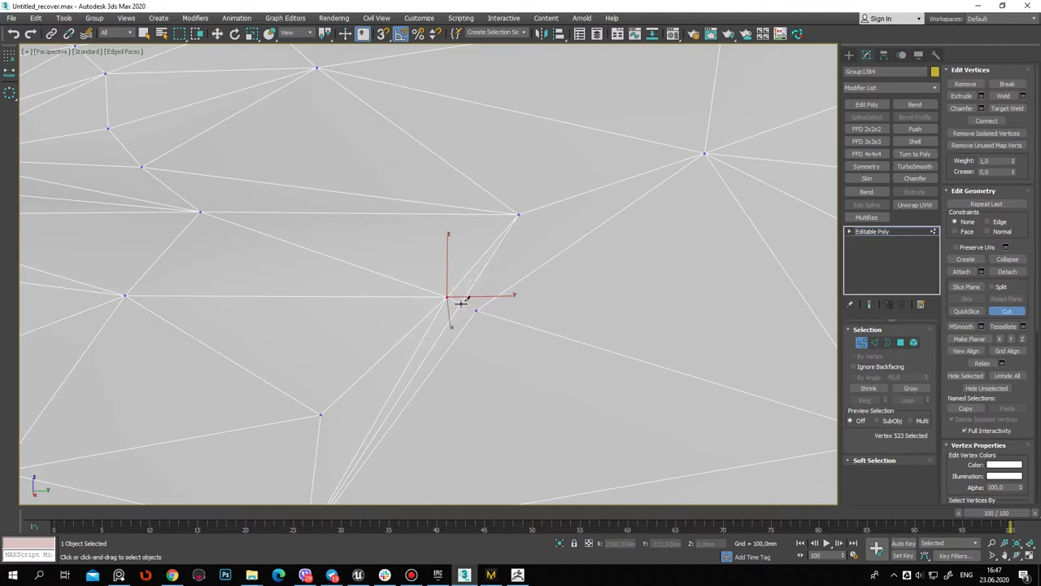
click(477, 310)
right_click(476, 334)
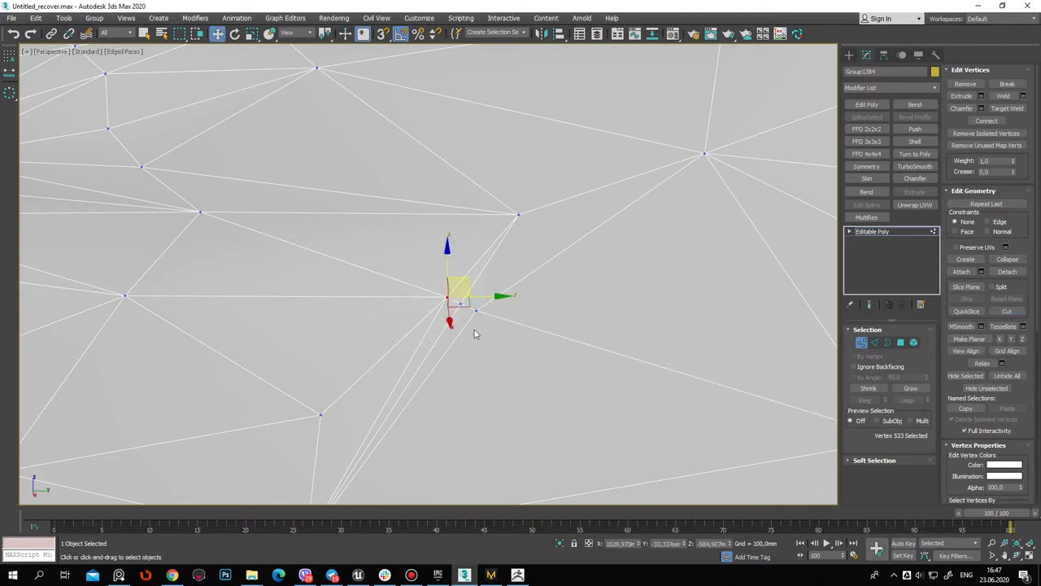
ctrl+click(475, 311)
alt+click(475, 311)
Shift another crease vertex slightly along Y and cut an edge between two crease vertices
scroll(523, 359, down, 3)
scroll(512, 396, down, 3)
scroll(513, 396, down, 5)
key(F4)
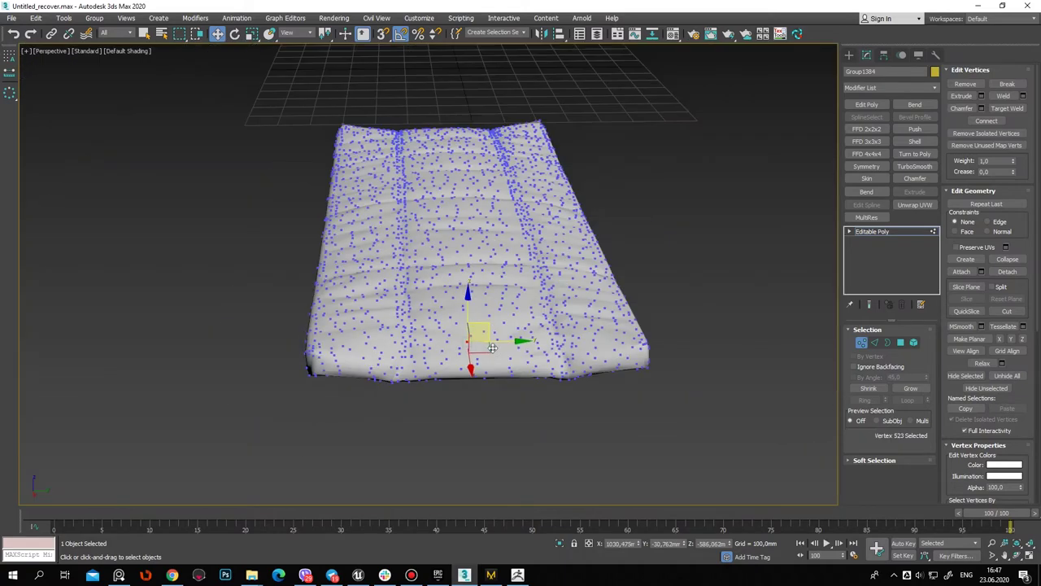
scroll(536, 379, up, 4)
mouse_move(535, 380)
alt+middle_down()
mouse_move(539, 318)
mouse_move(496, 368)
mouse_move(494, 351)
alt+middle_up()
scroll(493, 350, up, 2)
scroll(537, 368, up, 2)
mouse_move(671, 400)
alt+middle_down()
mouse_move(409, 263)
mouse_move(476, 258)
mouse_move(574, 284)
alt+middle_up()
scroll(442, 280, up, 3)
key(F4)
scroll(441, 280, up, 2)
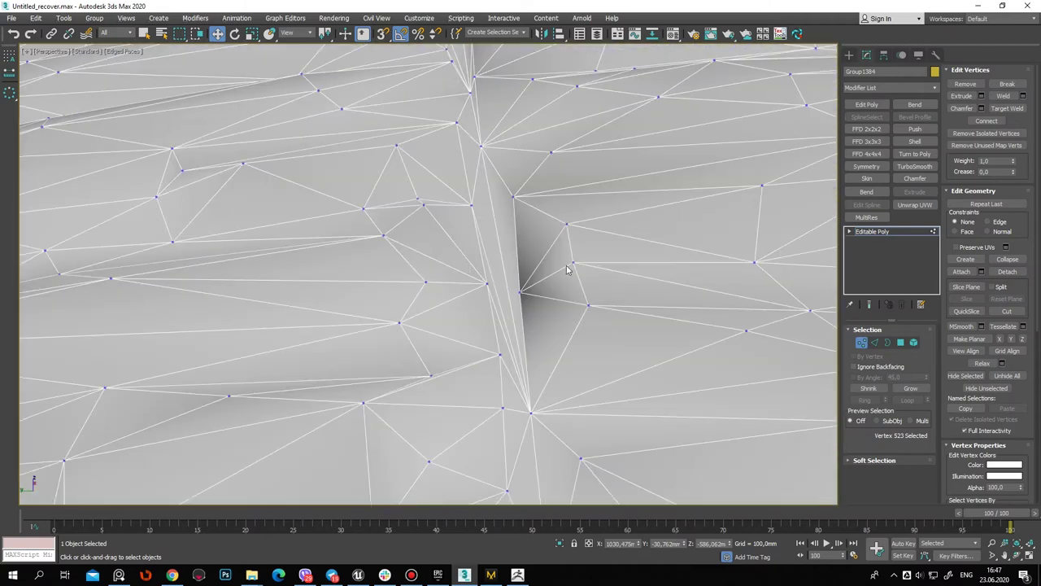
scroll(504, 297, up, 2)
click(499, 306)
drag(465, 308, 507, 318)
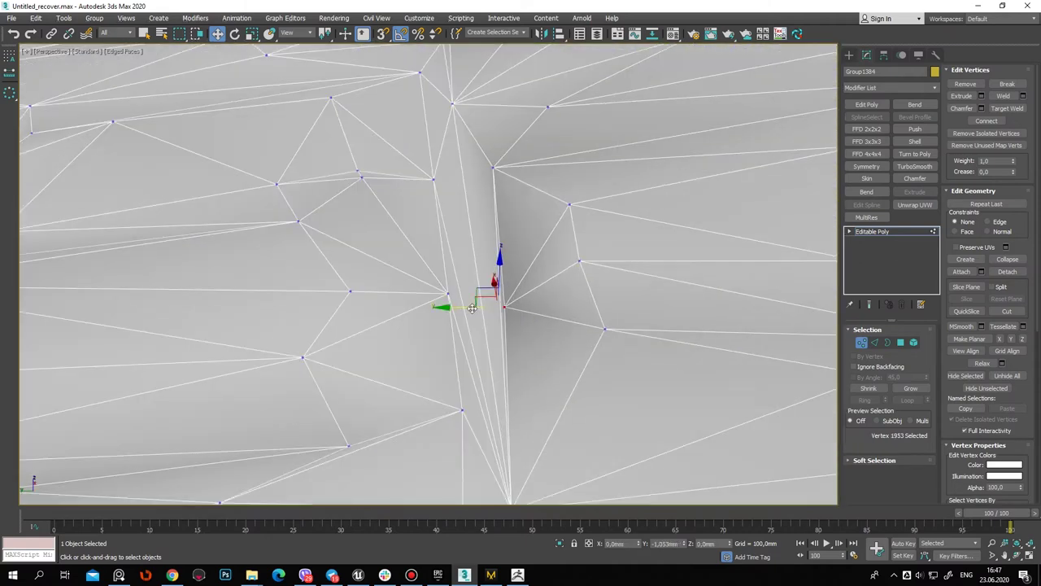
alt+middle_drag(507, 318, 672, 315)
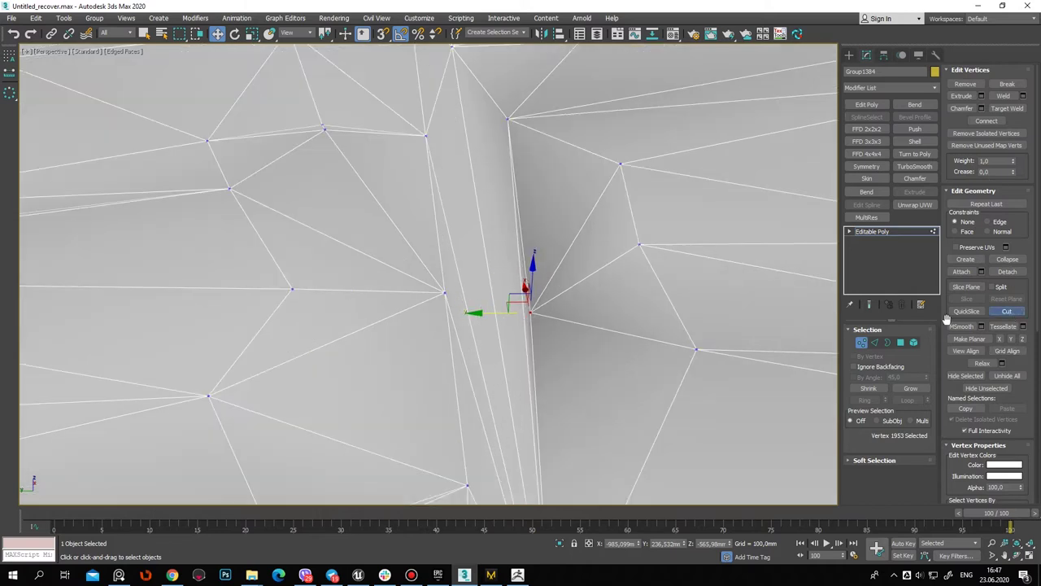
click(1009, 312)
click(445, 292)
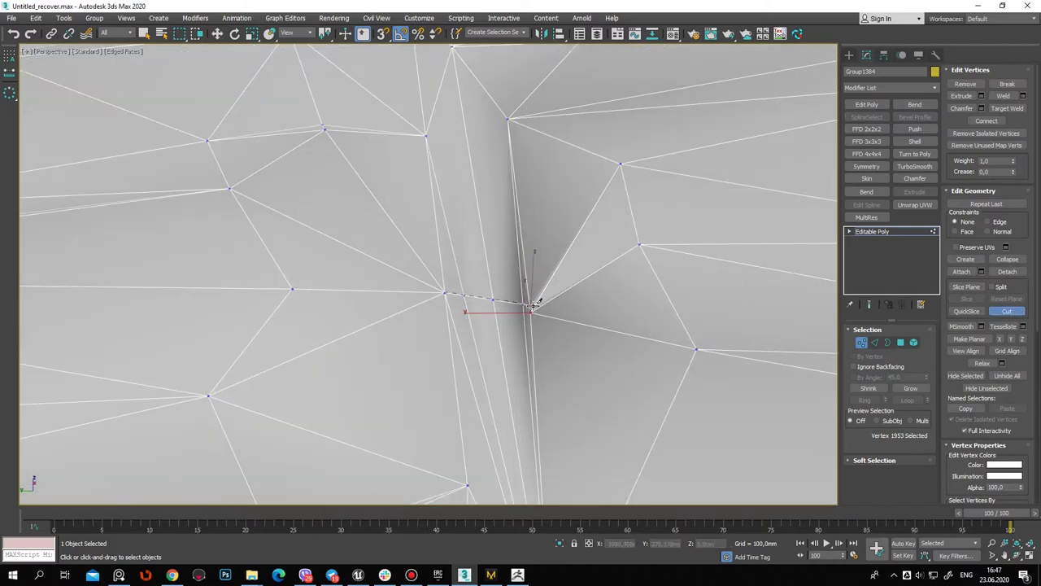
key(w)
click(527, 312)
Exit vertex editing and review the whole re-cut mattress with edges shown
scroll(539, 368, down, 5)
key(F4)
scroll(626, 330, down, 3)
mouse_move(625, 331)
alt+middle_down()
mouse_move(637, 226)
mouse_move(535, 263)
mouse_move(470, 317)
alt+middle_up()
scroll(535, 263, down, 5)
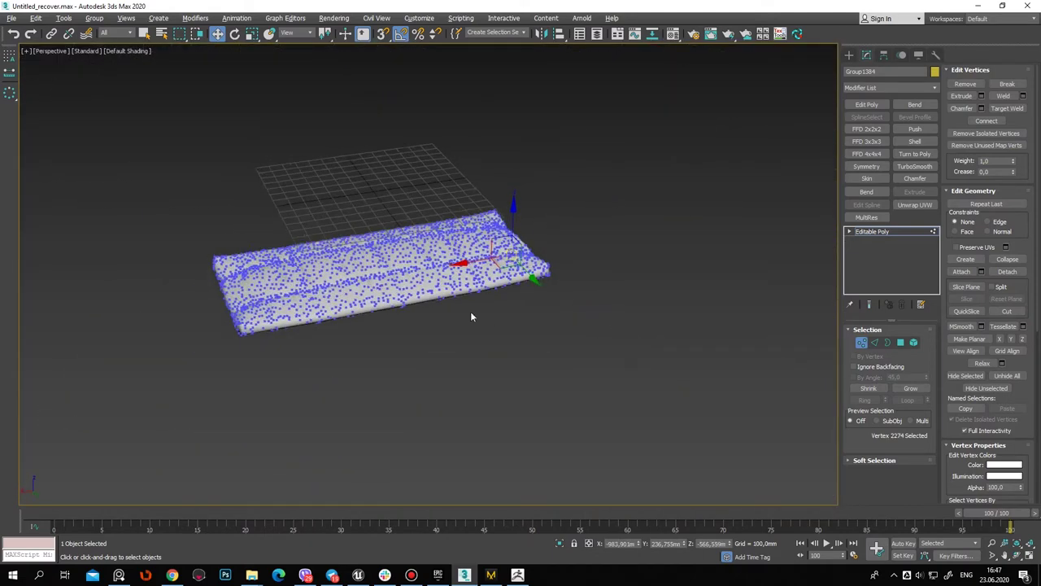
click(848, 55)
alt+middle_drag(697, 221, 477, 305)
scroll(479, 307, up, 5)
key(F4)
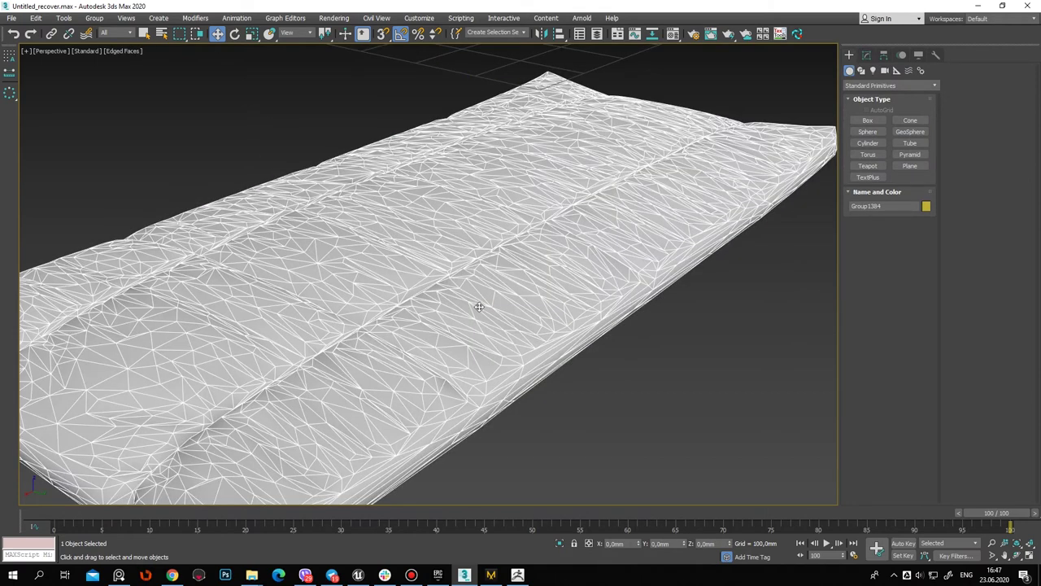
Send the mattress through the RizomUV Bridge in New mode
click(796, 33)
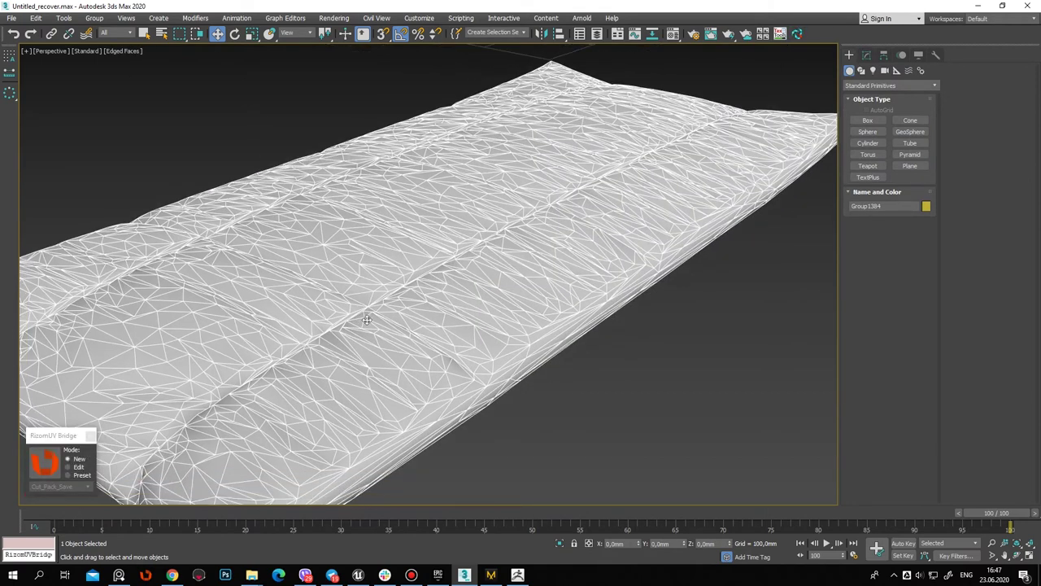
click(45, 462)
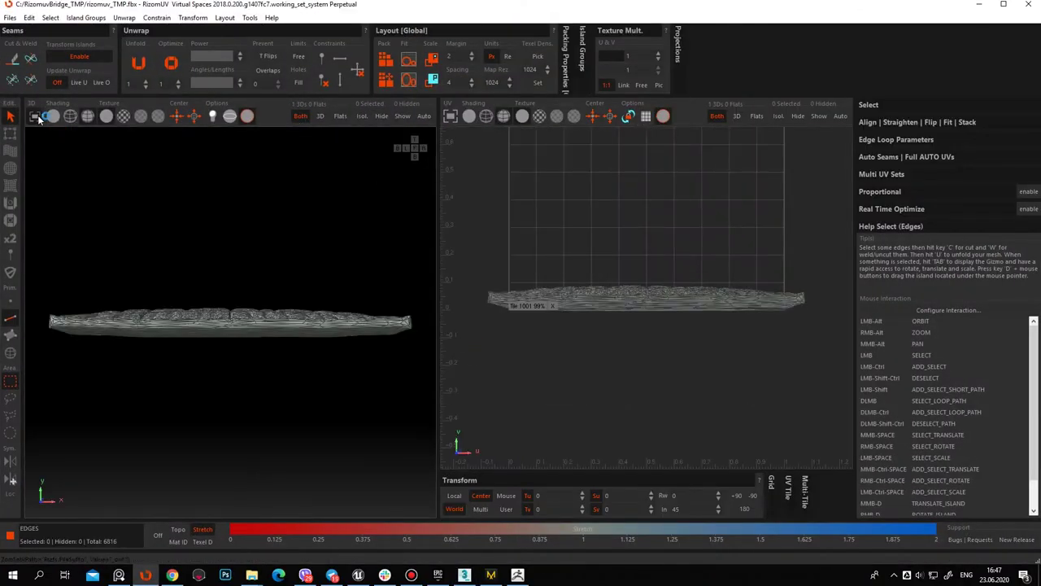
Hide the UV layout so the 3D view fills the workspace, then frame the mattress
click(37, 116)
alt+drag(497, 339, 444, 368)
alt+right_drag(445, 369, 515, 360)
mouse_move(516, 360)
alt+mouse_down()
mouse_move(488, 367)
mouse_move(468, 443)
mouse_move(454, 349)
mouse_move(454, 386)
mouse_move(471, 400)
mouse_move(447, 379)
mouse_move(439, 429)
mouse_move(434, 405)
alt+mouse_up()
alt+right_drag(434, 405, 297, 412)
mouse_move(297, 412)
alt+mouse_down()
mouse_move(345, 442)
mouse_move(472, 431)
mouse_move(462, 449)
mouse_move(464, 355)
alt+mouse_up()
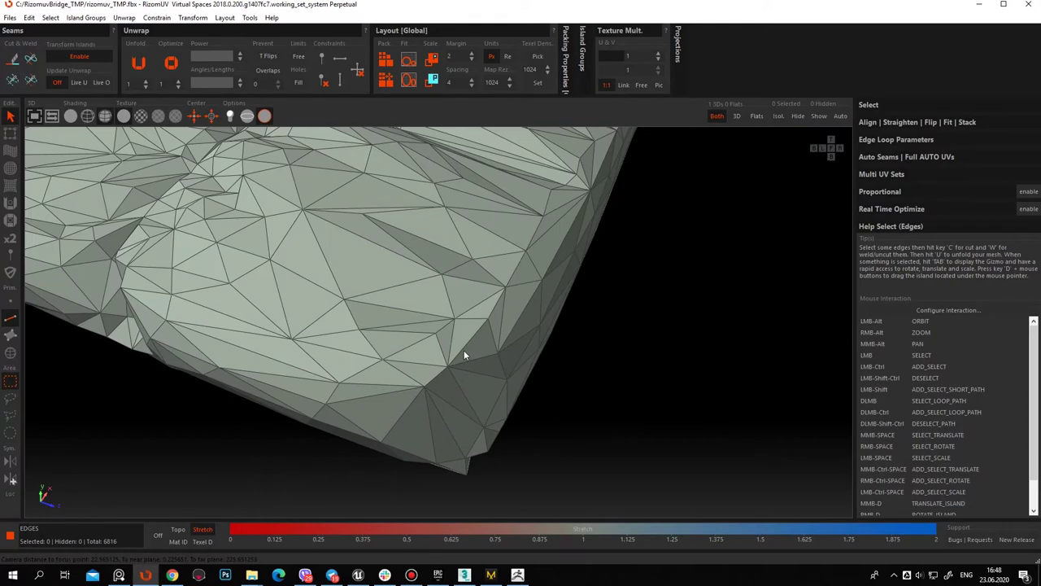
key(f)
mouse_move(603, 330)
alt+mouse_down()
mouse_move(550, 369)
mouse_move(523, 310)
alt+mouse_up()
mouse_move(523, 309)
alt+right_down()
mouse_move(518, 374)
mouse_move(541, 386)
alt+right_up()
alt+drag(541, 386, 592, 397)
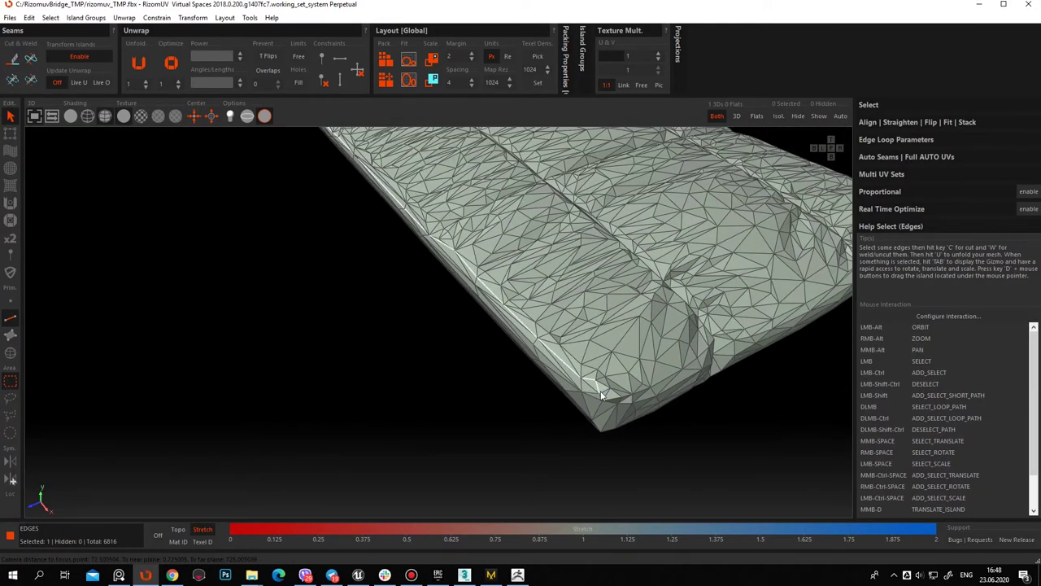
Select the edge loop along the mattress's long lower rim and extend it around the corner
double_click(602, 400)
mouse_move(718, 403)
alt+mouse_down()
mouse_move(567, 397)
mouse_move(651, 437)
mouse_move(322, 391)
mouse_move(390, 412)
mouse_move(271, 467)
alt+mouse_up()
shift+click(280, 460)
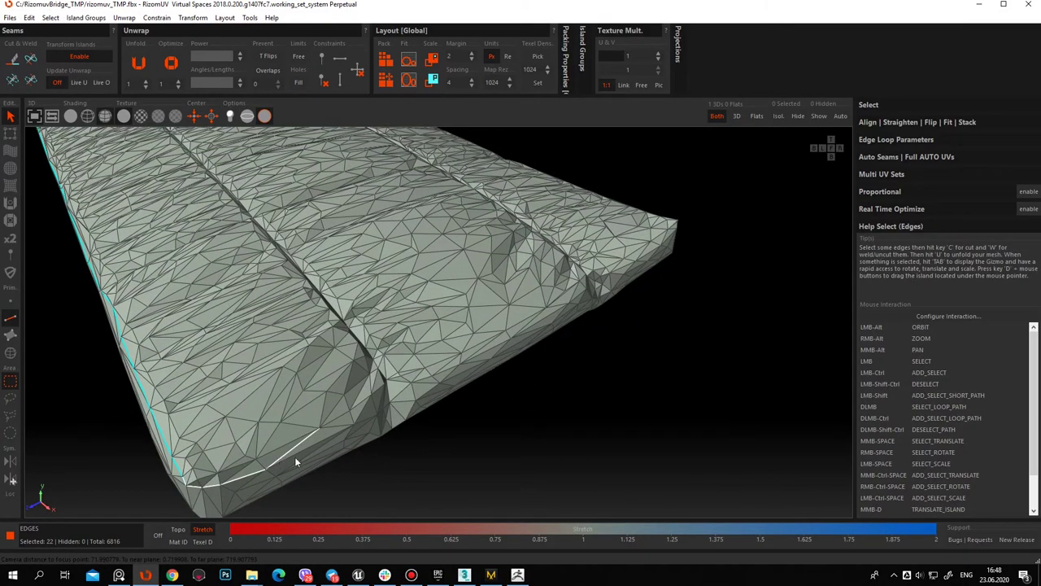
mouse_move(613, 409)
alt+mouse_down()
mouse_move(579, 414)
mouse_move(427, 312)
alt+mouse_up()
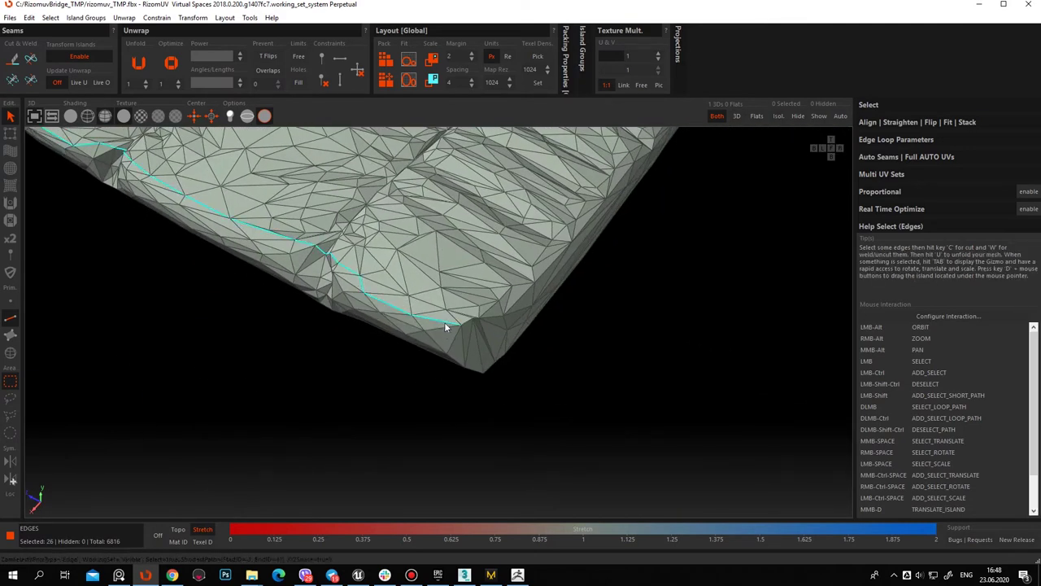
shift+click(515, 299)
alt+drag(515, 299, 420, 299)
scroll(420, 299, down, 5)
alt+drag(540, 288, 413, 273)
scroll(476, 308, up, 3)
scroll(416, 277, up, 3)
scroll(416, 278, down, 5)
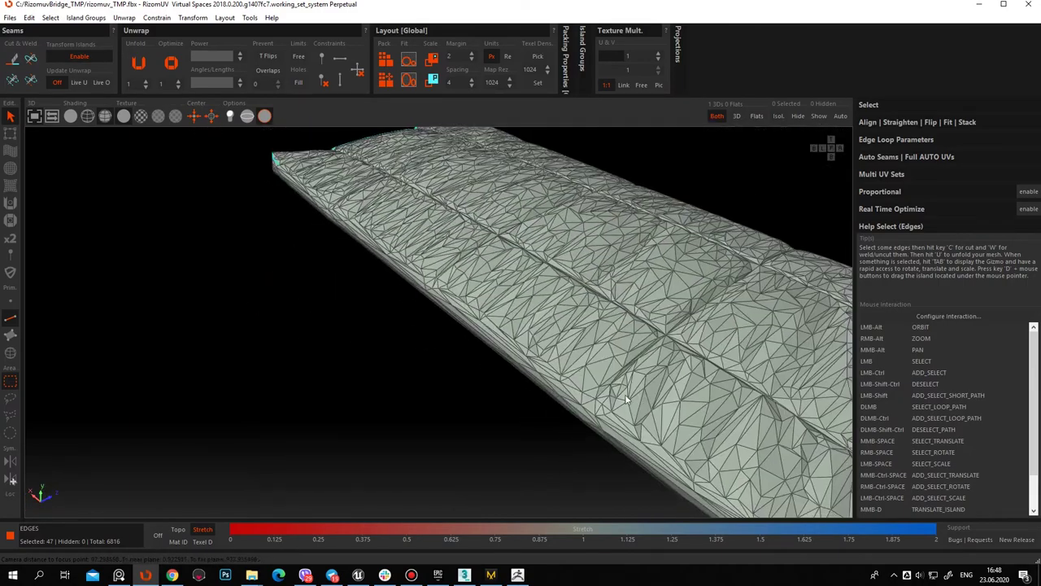
alt+drag(488, 325, 547, 346)
scroll(550, 427, up, 3)
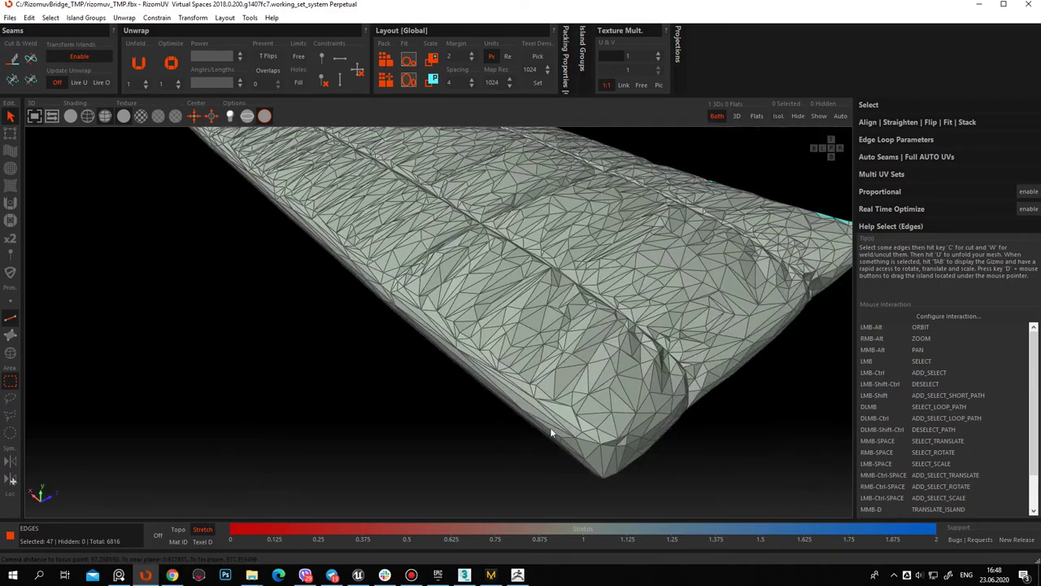
Add the remaining rim path and cut the selected rim edges into a seam
shift+click(594, 443)
mouse_move(730, 431)
alt+mouse_down()
mouse_move(664, 431)
mouse_move(509, 300)
mouse_move(473, 294)
alt+mouse_up()
scroll(472, 294, up, 4)
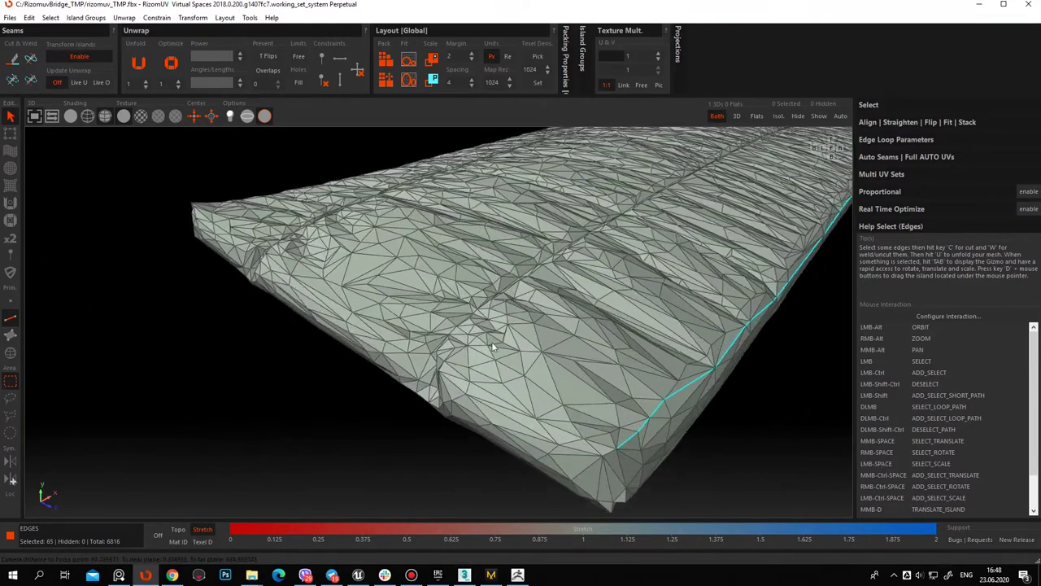
key(c)
Begin selecting an edge path across the mattress end
mouse_move(589, 470)
alt+mouse_down()
mouse_move(559, 408)
mouse_move(605, 435)
mouse_move(600, 414)
mouse_move(604, 428)
mouse_move(539, 394)
mouse_move(606, 394)
mouse_move(363, 353)
mouse_move(397, 226)
mouse_move(388, 289)
mouse_move(429, 330)
mouse_move(293, 333)
mouse_move(327, 336)
mouse_move(352, 308)
alt+mouse_up()
click(541, 395)
shift+click(390, 244)
Extend the mattress-end edge path to the right tip and cut it into a seam
shift+click(314, 244)
mouse_move(310, 245)
alt+mouse_down()
mouse_move(249, 299)
mouse_move(379, 320)
mouse_move(369, 326)
mouse_move(320, 244)
alt+mouse_up()
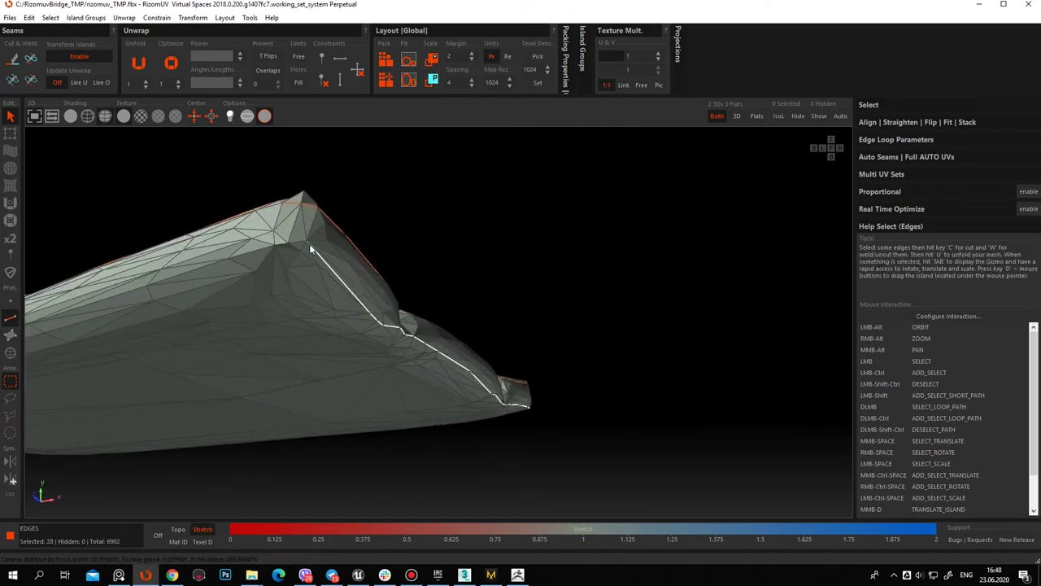
shift+click(314, 248)
mouse_move(316, 252)
alt+mouse_down()
mouse_move(363, 326)
mouse_move(328, 317)
mouse_move(400, 340)
mouse_move(413, 307)
alt+mouse_up()
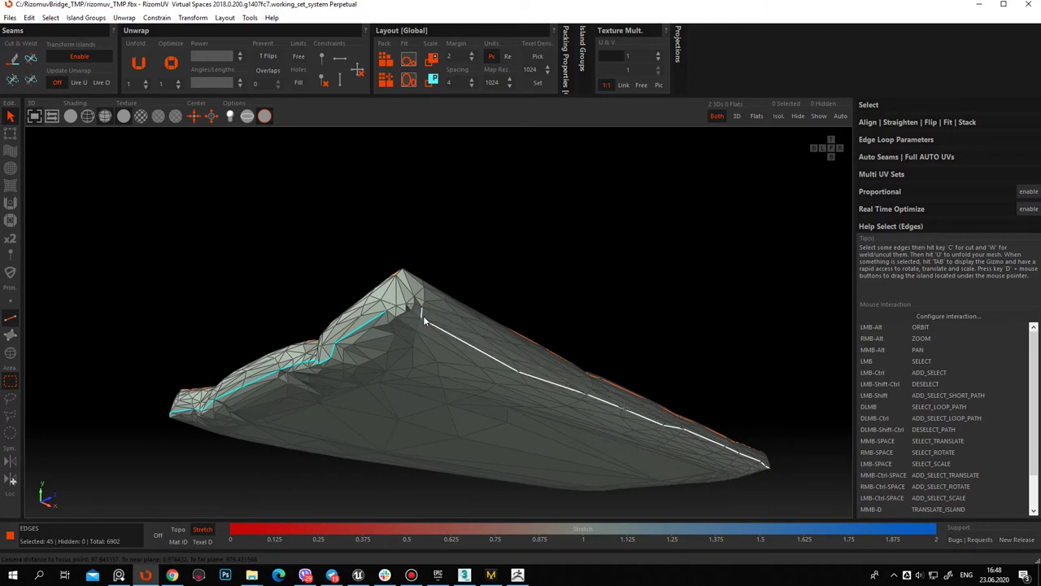
shift+click(418, 315)
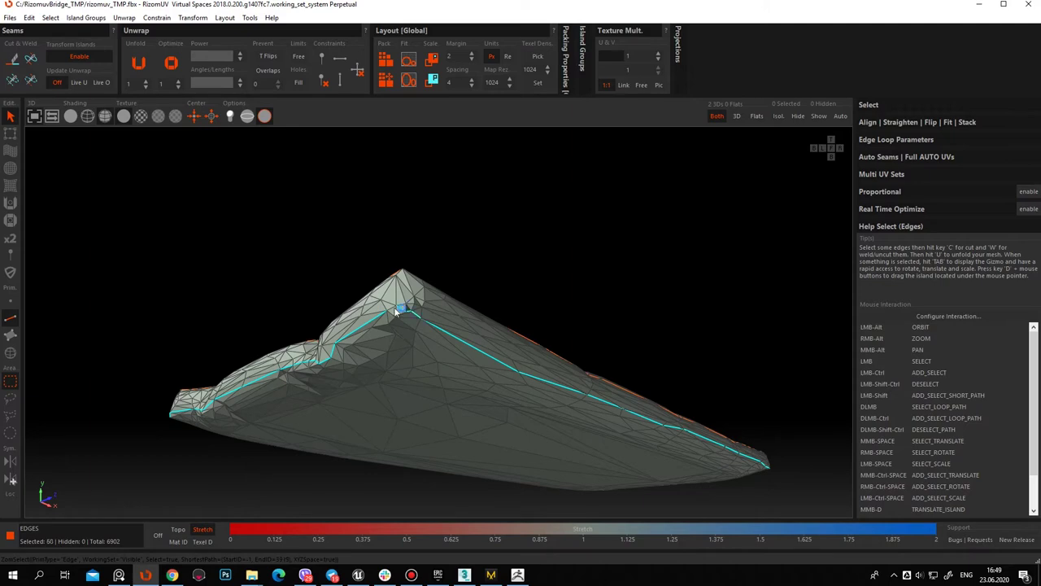
key(c)
Cut two vertical edges on the mattress side into seams
alt+drag(394, 347, 418, 428)
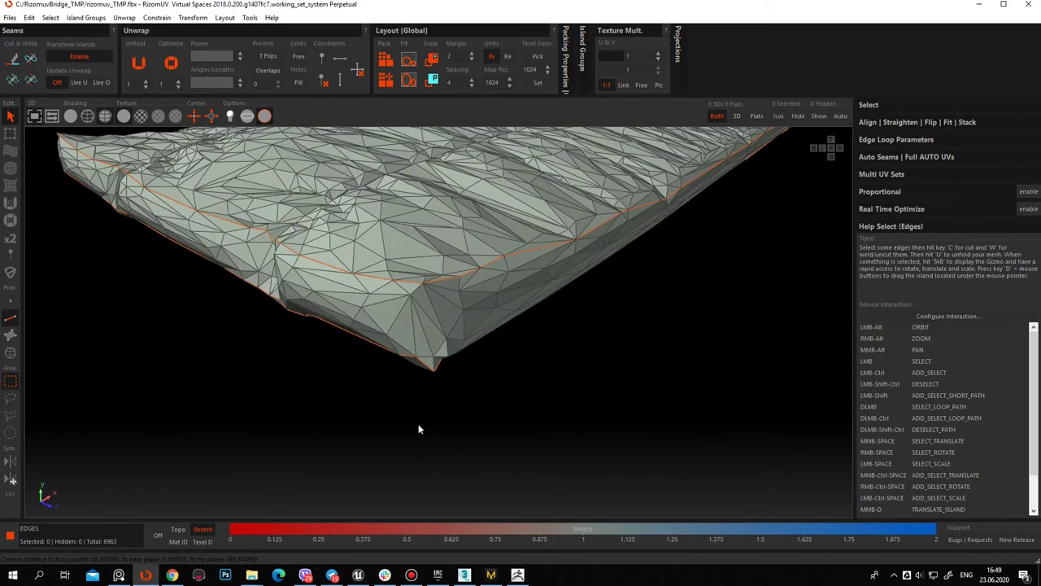
mouse_move(436, 296)
alt+mouse_down()
mouse_move(413, 288)
mouse_move(441, 330)
mouse_move(410, 352)
alt+mouse_up()
click(424, 358)
key(c)
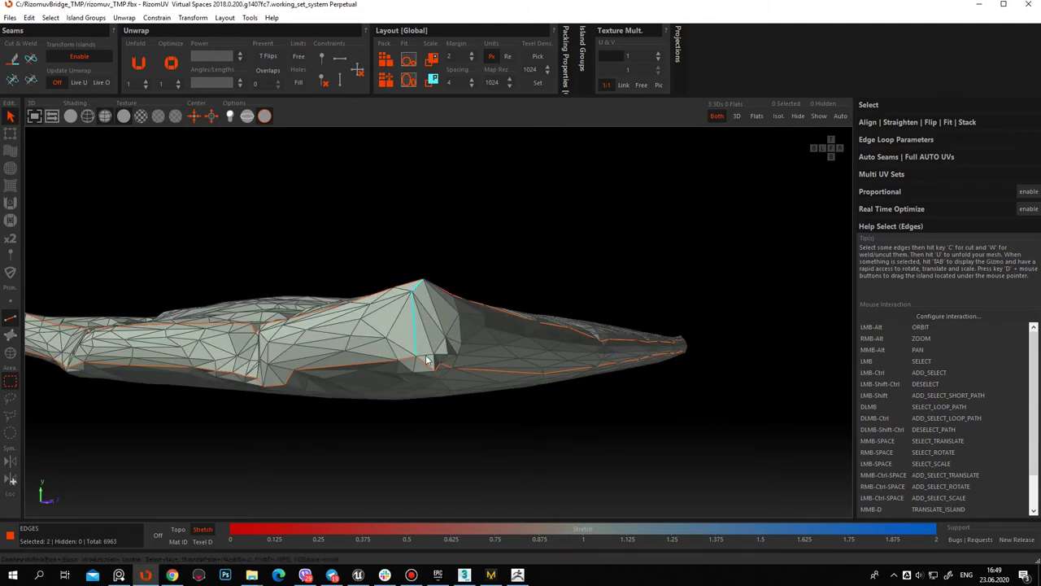
alt+right_drag(516, 383, 427, 378)
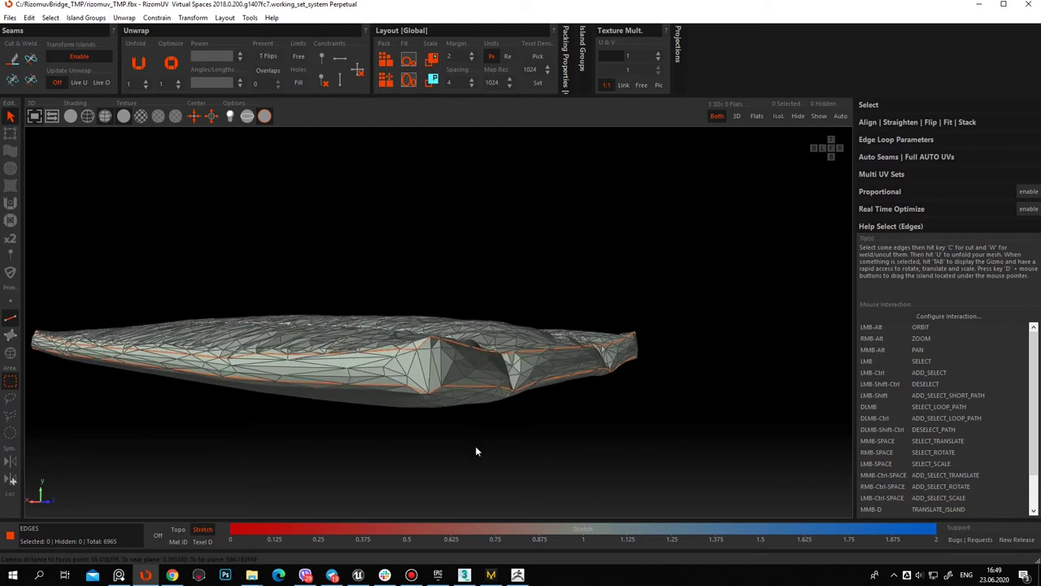
click(420, 353)
key(c)
Cut the chosen edges on the mattress underside into seams
alt+drag(491, 421, 366, 374)
mouse_move(365, 374)
alt+right_down()
mouse_move(602, 361)
mouse_move(567, 362)
alt+right_up()
alt+drag(567, 361, 546, 369)
click(431, 303)
key(c)
mouse_move(430, 305)
alt+mouse_down()
mouse_move(562, 361)
mouse_move(518, 330)
mouse_move(590, 331)
mouse_move(544, 367)
mouse_move(500, 379)
mouse_move(638, 397)
mouse_move(588, 401)
alt+mouse_up()
key(c)
alt+right_drag(587, 402, 608, 382)
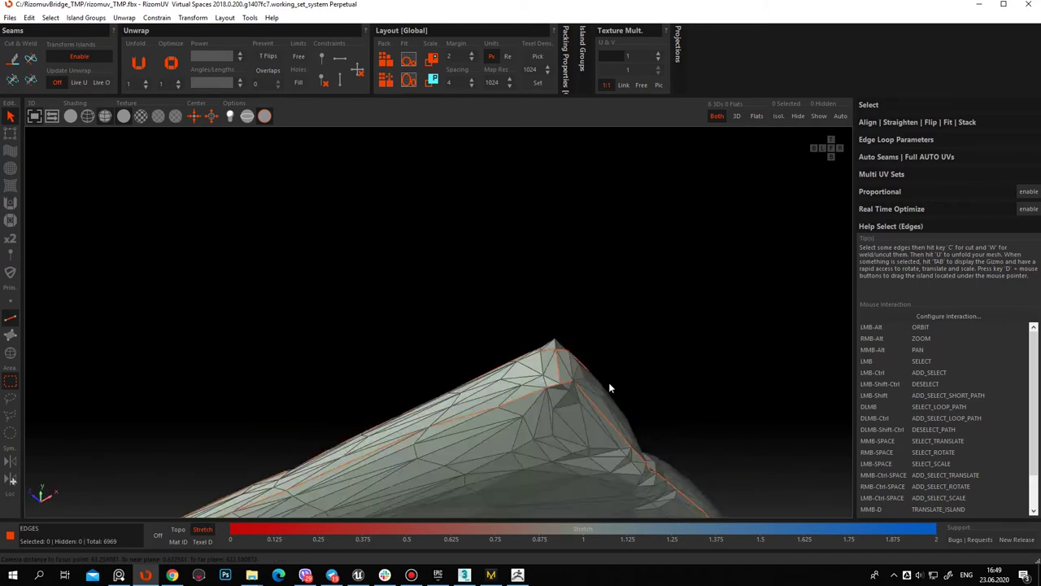
alt+drag(608, 382, 494, 361)
Unfold and pack the mattress UVs into the 0–1 tile, then send the mesh back to 3ds Max
click(51, 116)
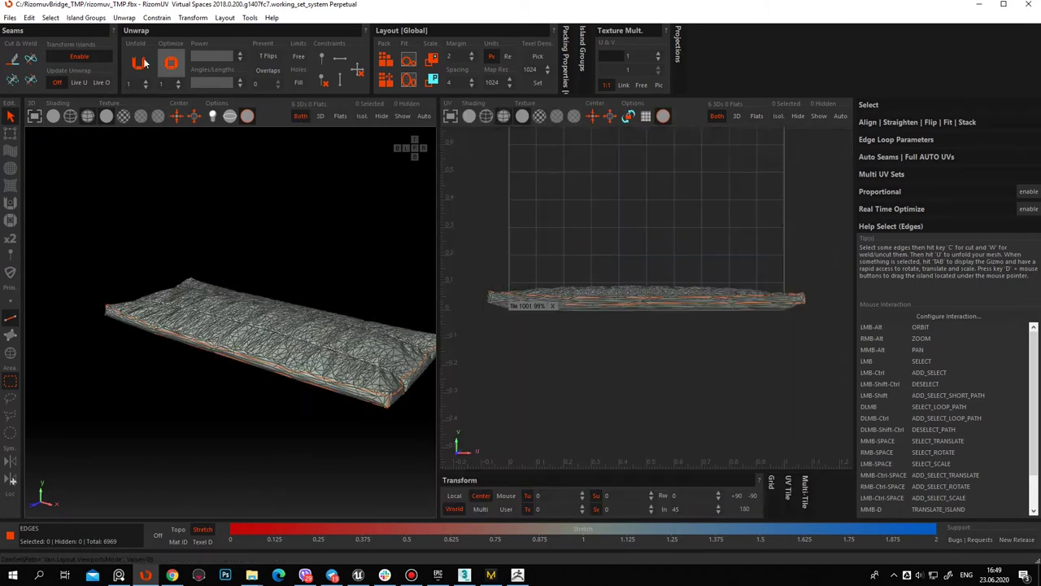
click(138, 63)
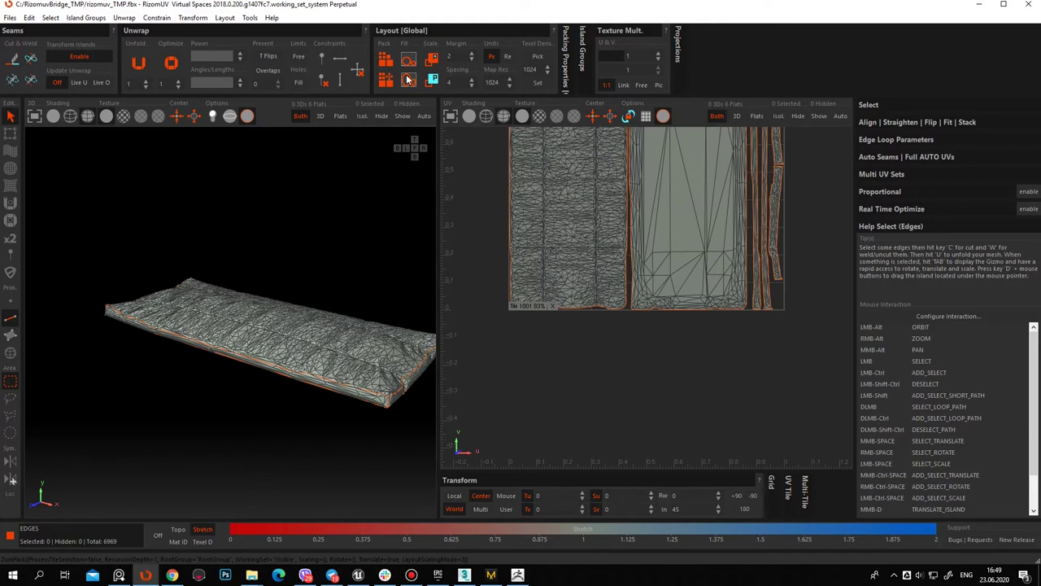
scroll(604, 217, up, 3)
scroll(548, 350, down, 3)
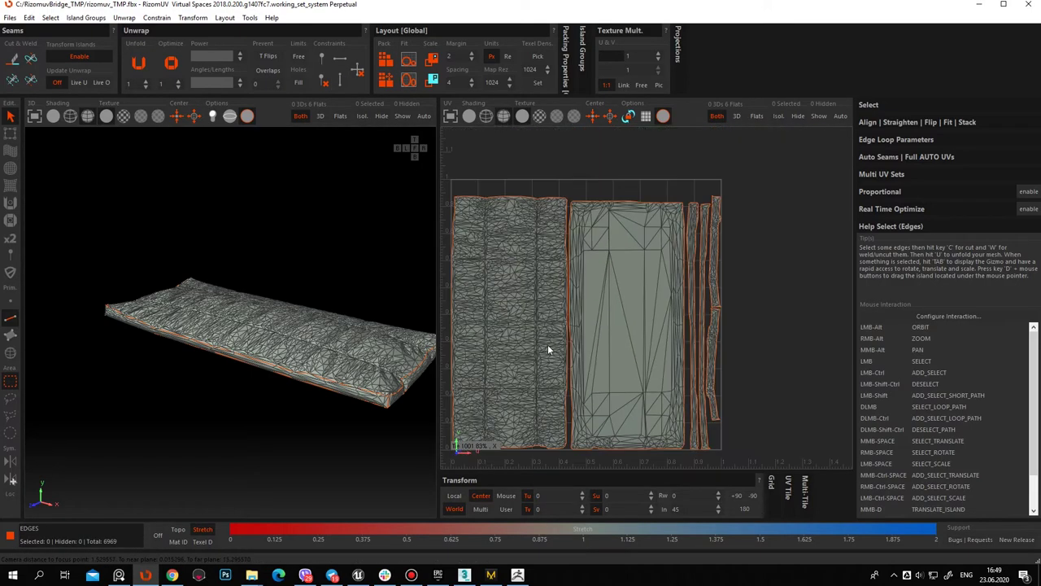
click(9, 18)
click(33, 81)
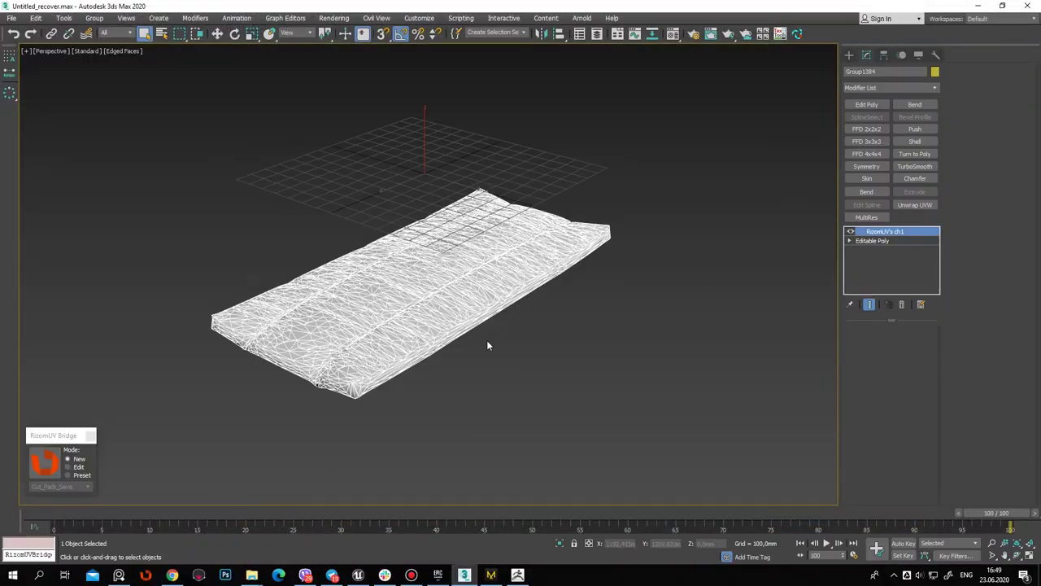
Select the returned mattress mesh and convert it to an Editable Poly
mouse_move(486, 342)
alt+middle_down()
mouse_move(516, 316)
mouse_move(508, 308)
mouse_move(574, 364)
alt+middle_up()
click(529, 390)
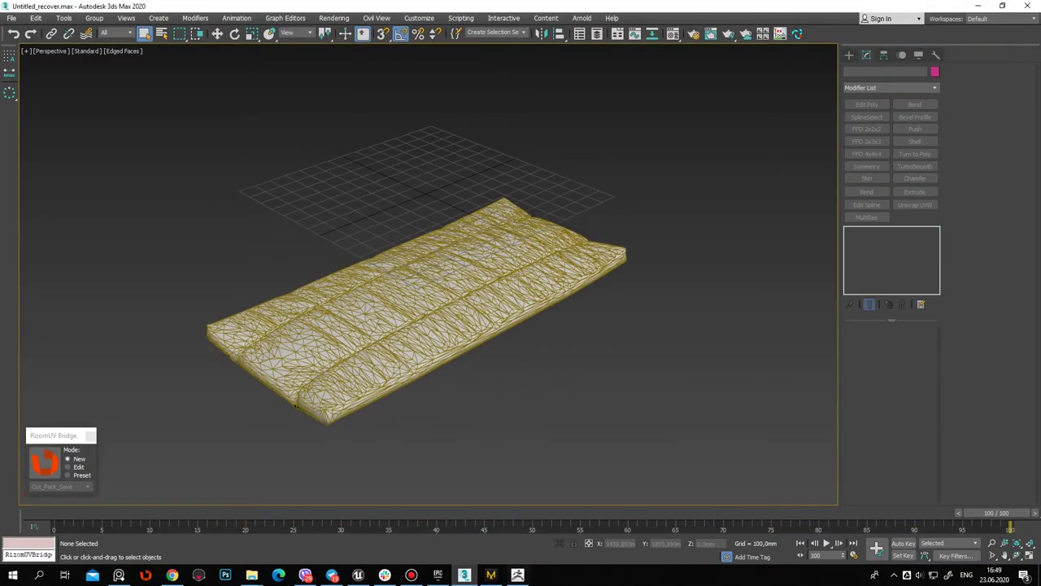
click(484, 300)
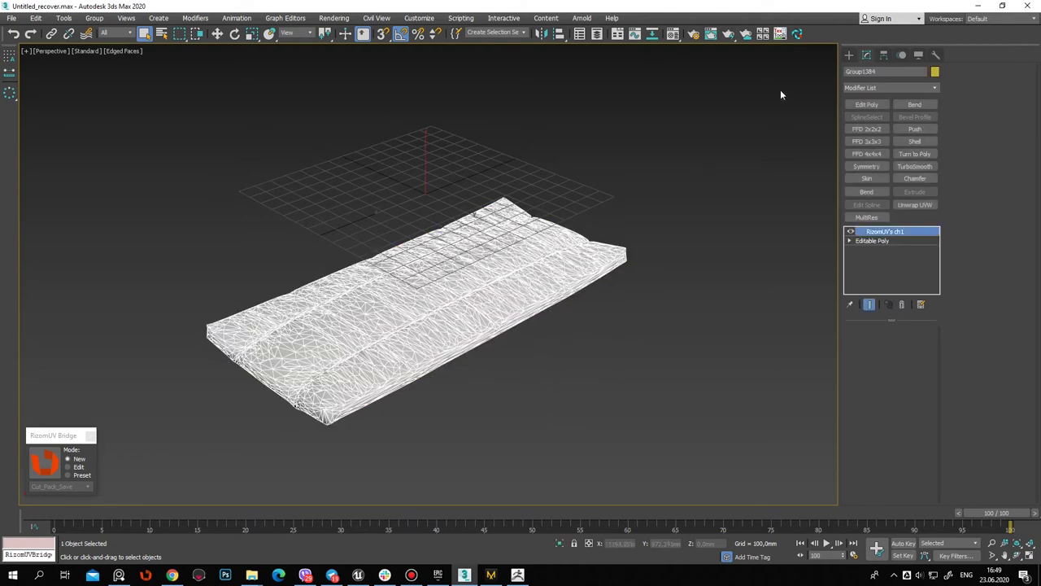
right_click(550, 329)
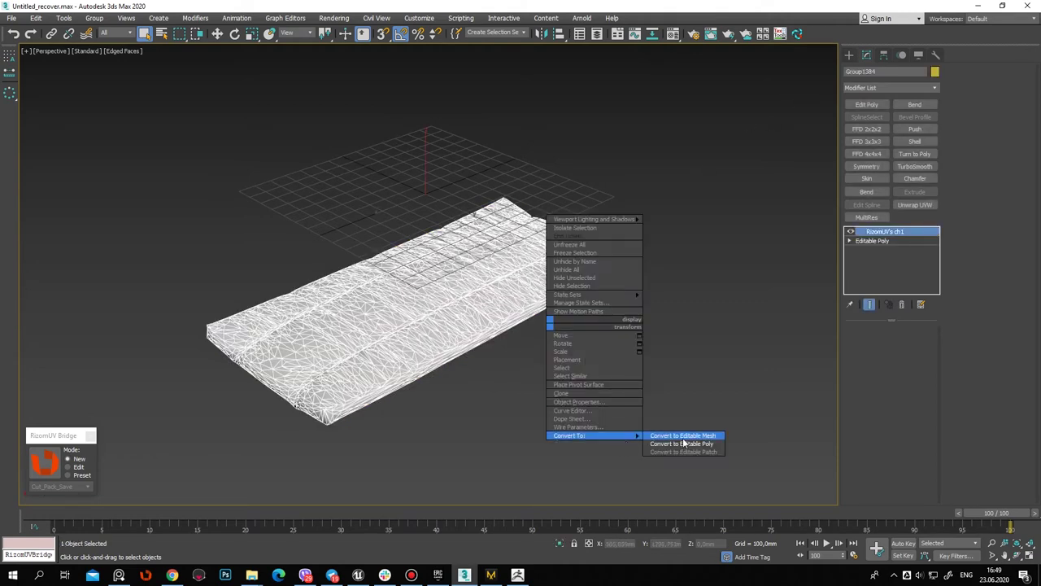
click(682, 443)
Open the mattress in the UV editor through the TexTools helper
click(780, 34)
click(31, 171)
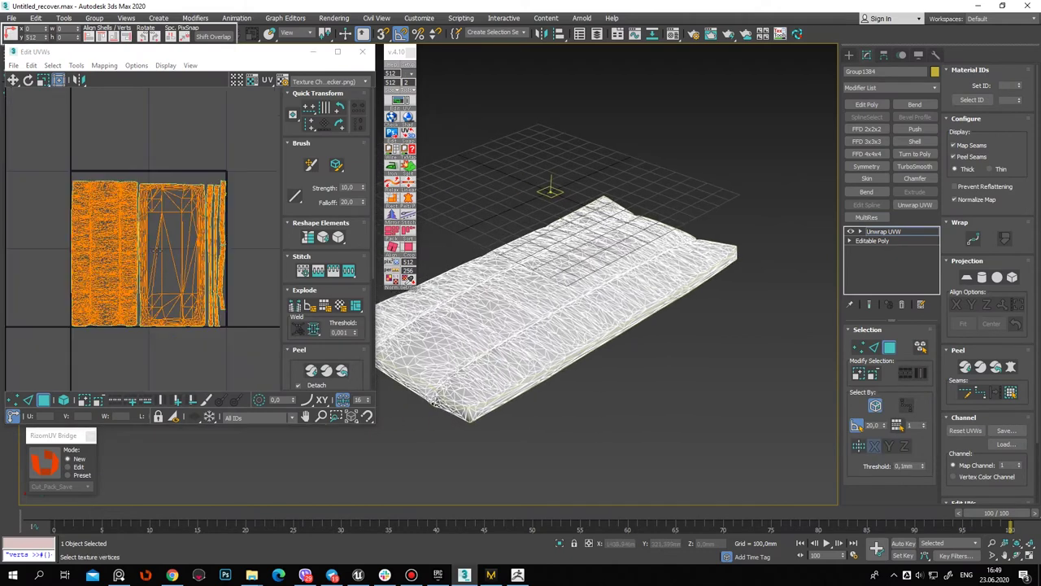
key(ctrl+a)
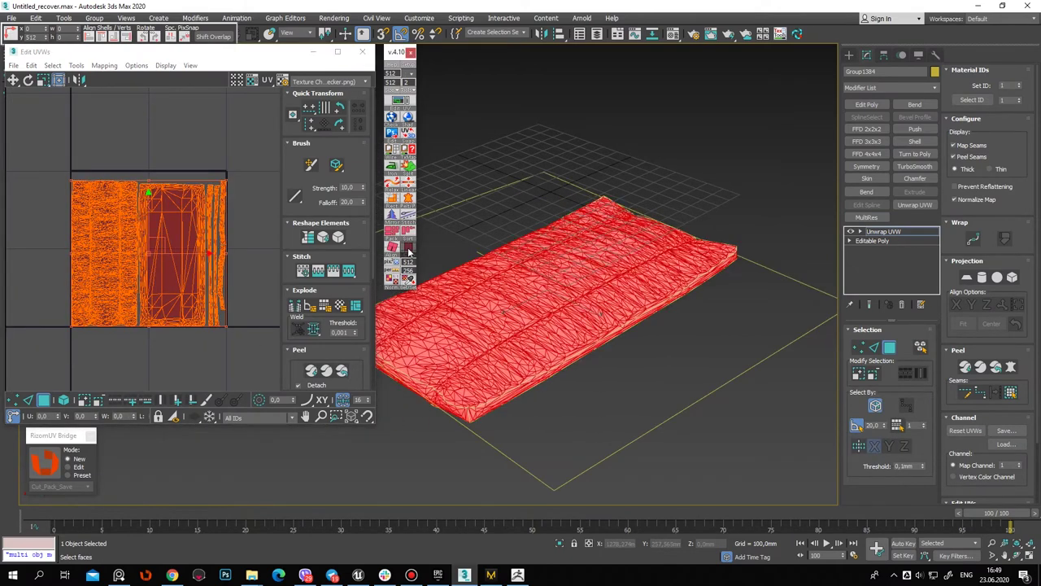
click(201, 119)
scroll(223, 190, up, 3)
scroll(223, 190, down, 1)
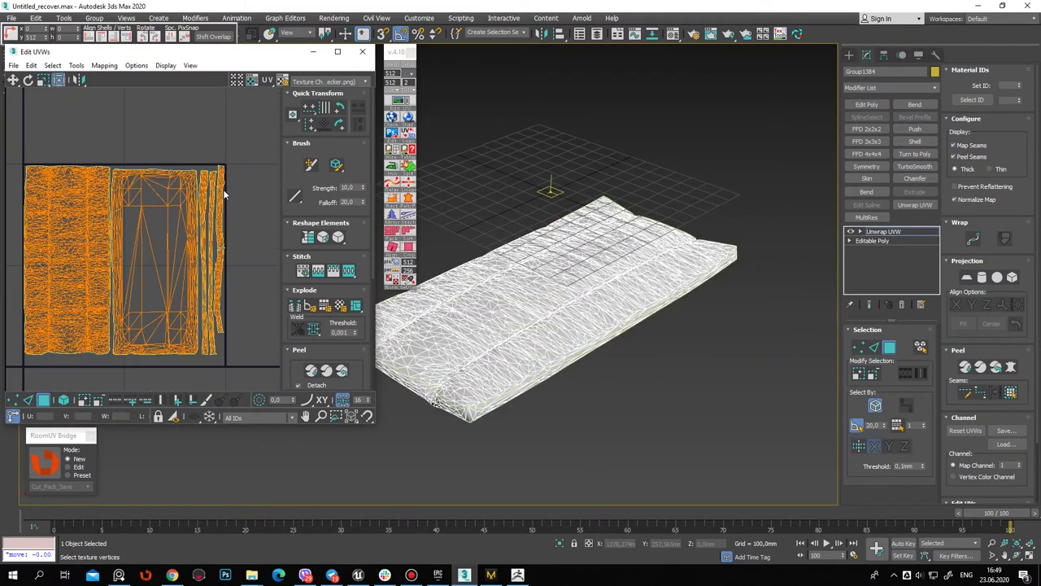
Relax the right-hand UV shell, then pack all shells inside the tile
click(146, 340)
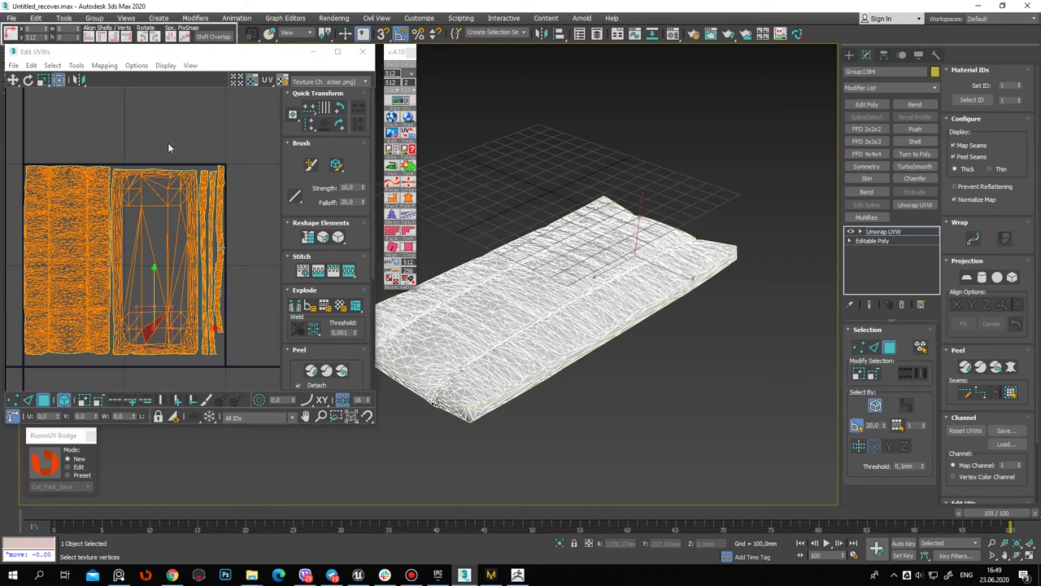
drag(244, 300, 137, 365)
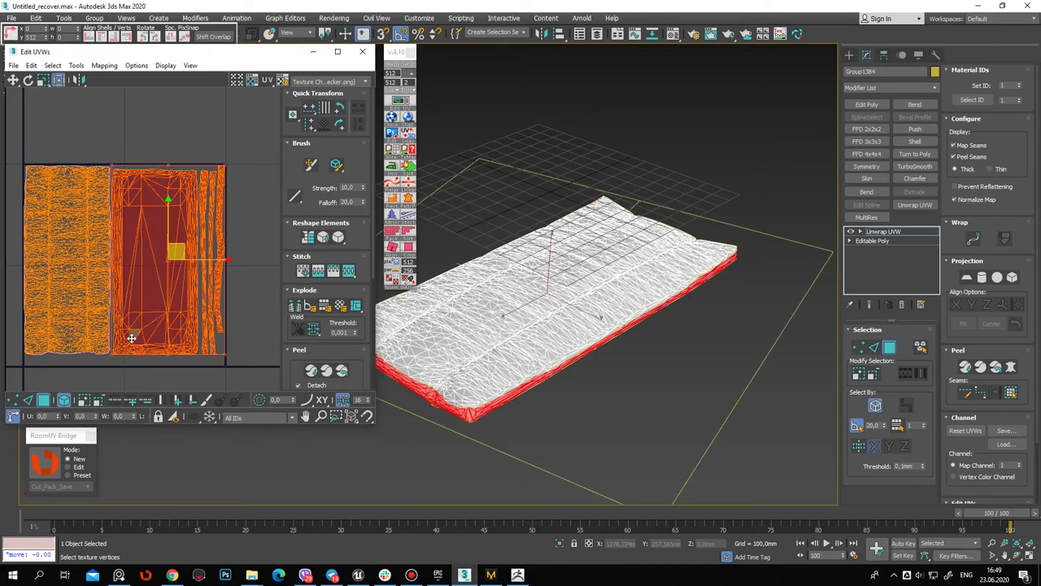
key(ctrl+shift+r)
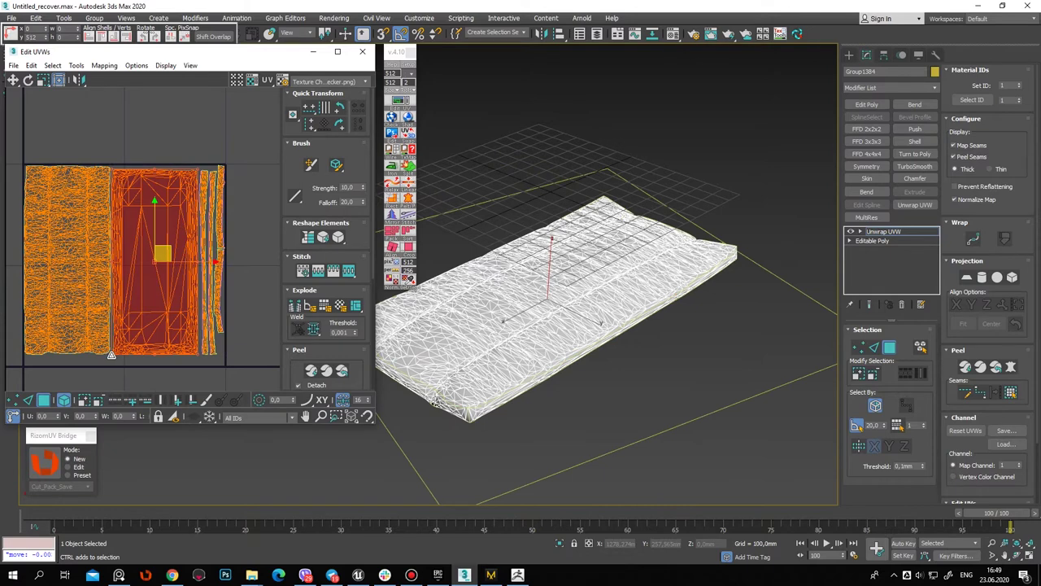
drag(77, 106, 227, 260)
scroll(227, 259, up, 2)
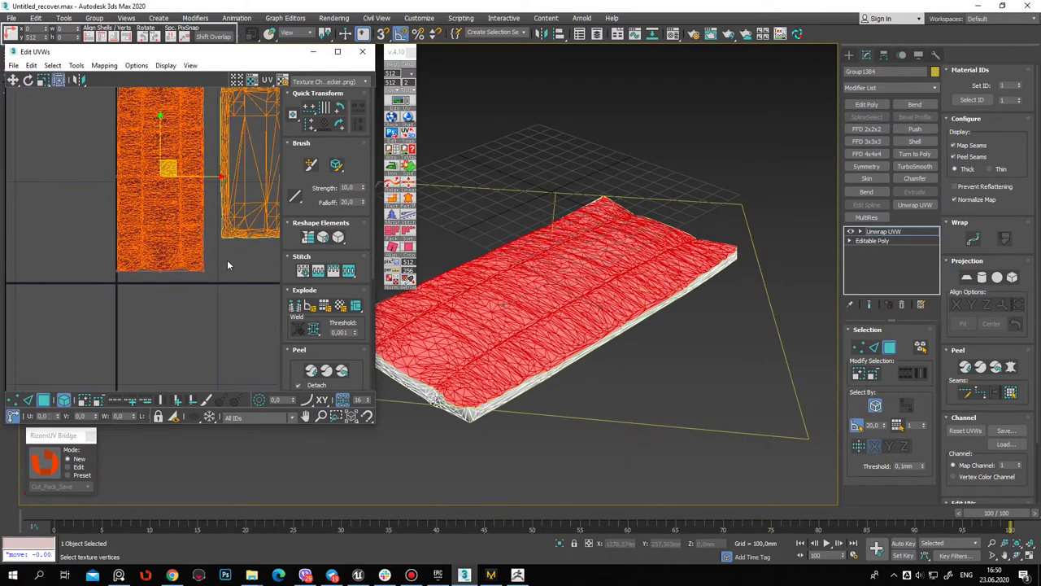
scroll(195, 281, up, 2)
key(ctrl+shift+p)
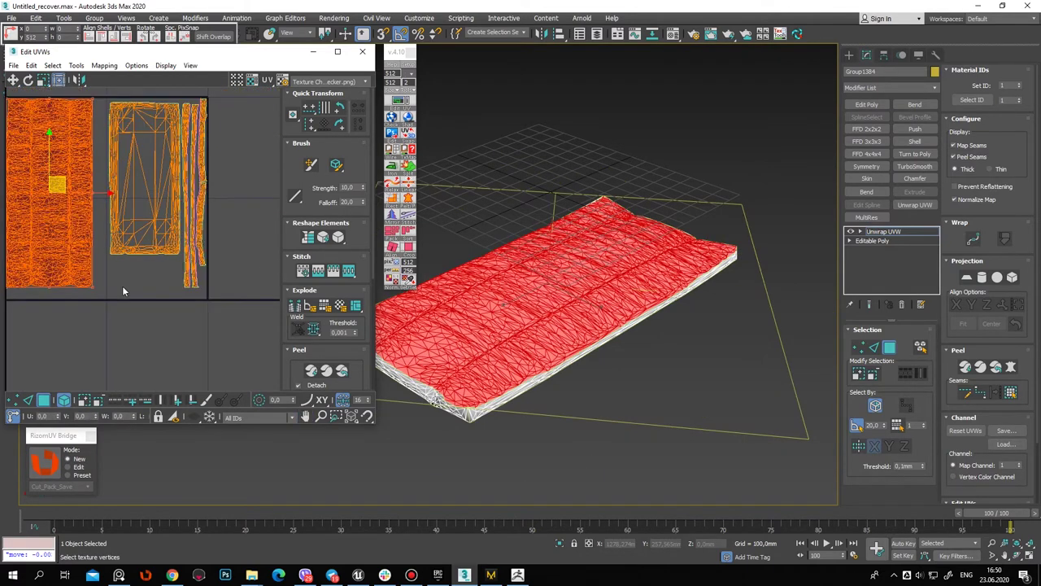
Move one middle UV shell further to the right
click(159, 228)
drag(155, 232, 283, 212)
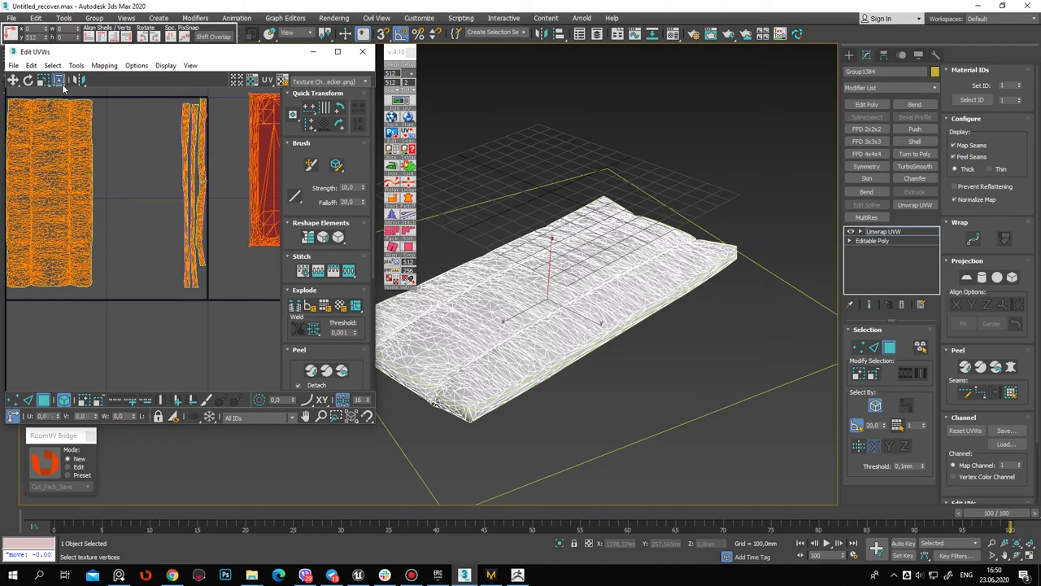
drag(8, 92, 215, 295)
scroll(83, 274, up, 2)
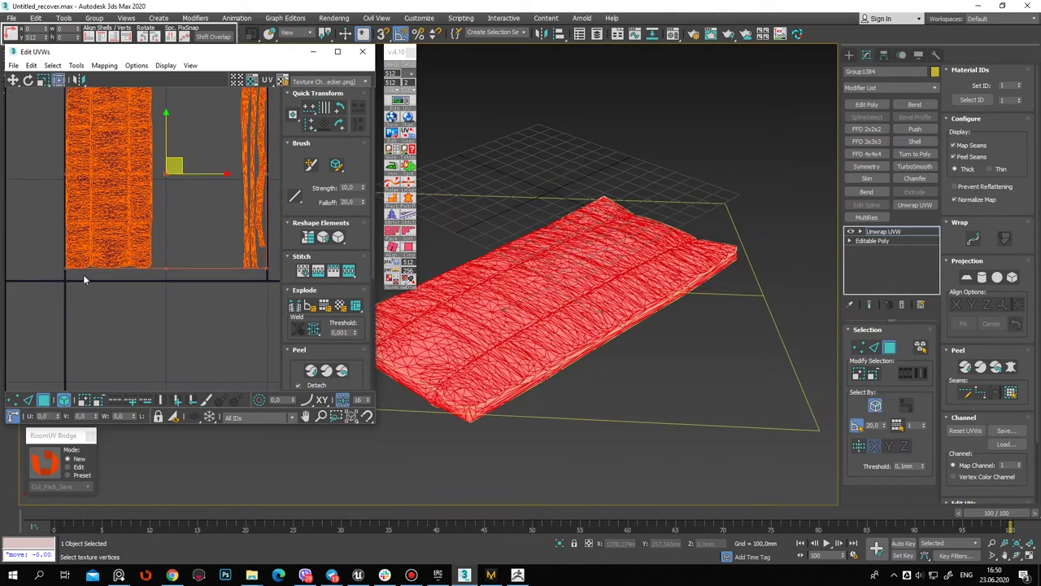
scroll(191, 272, down, 2)
scroll(180, 285, up, 2)
scroll(180, 288, up, 2)
scroll(180, 288, up, 2)
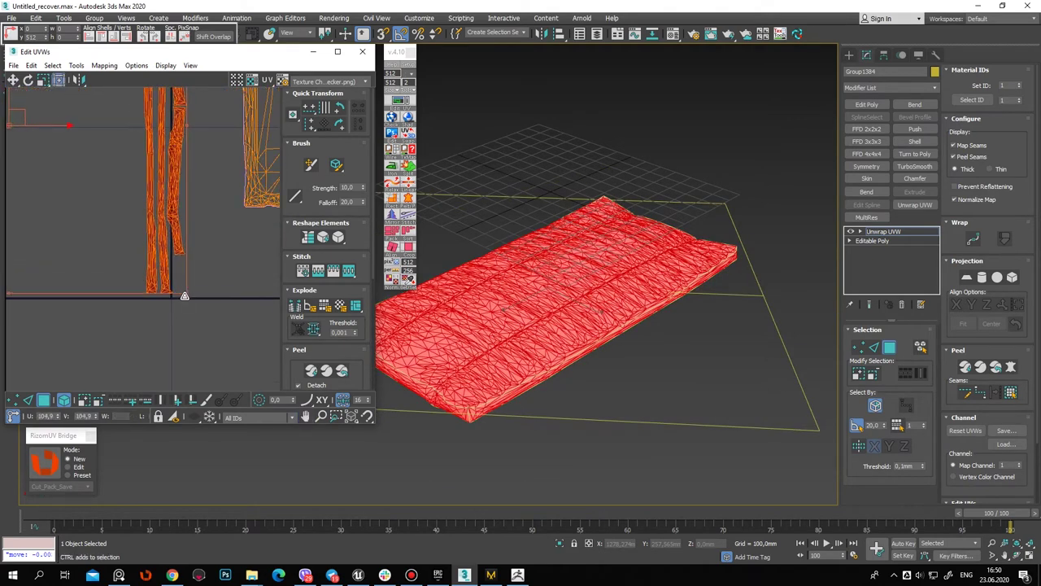
scroll(195, 329, down, 2)
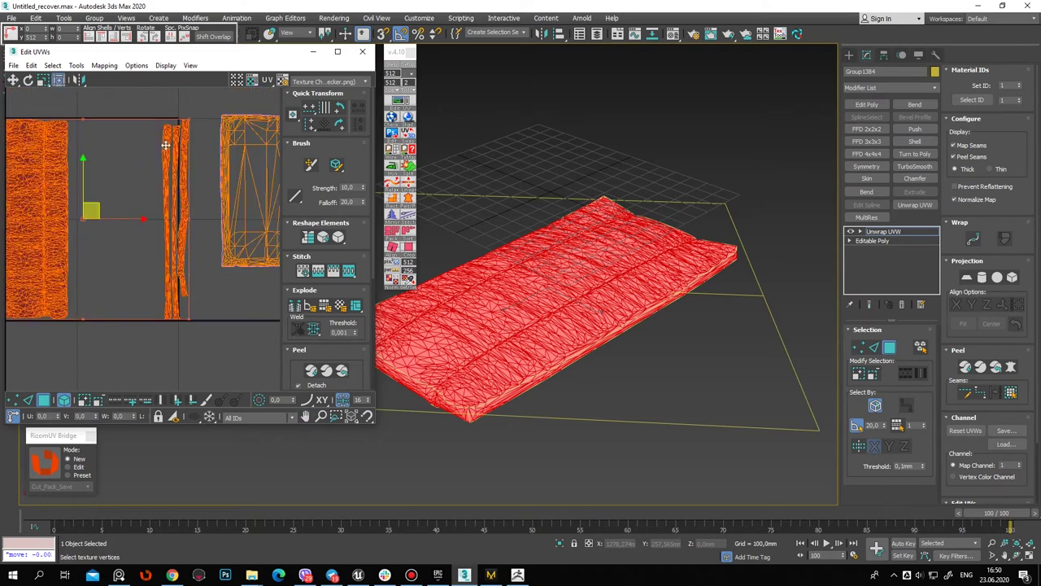
Move the large UV shell left beside the strips and scale it up slightly
drag(147, 114, 203, 358)
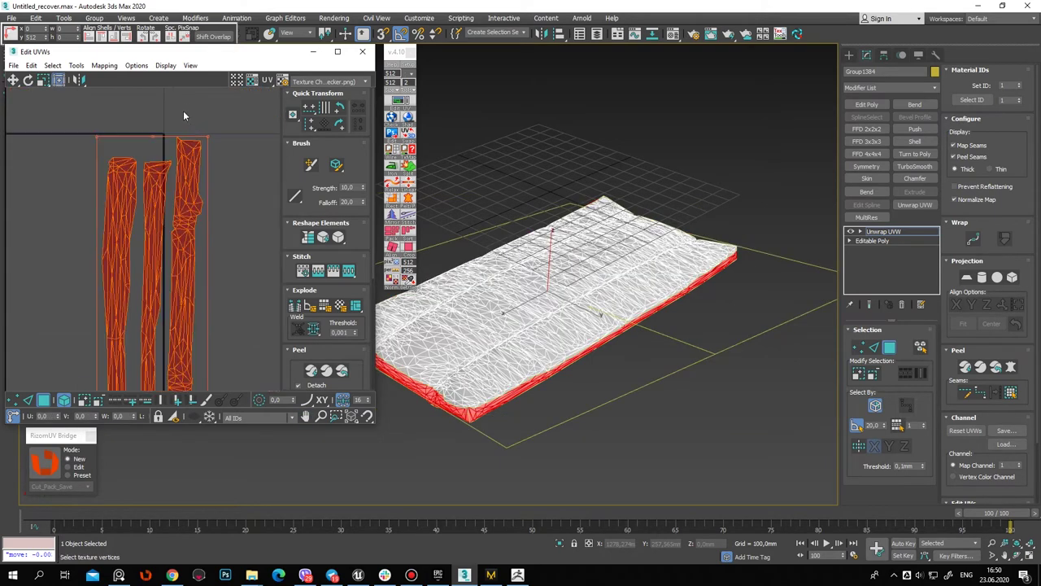
mouse_move(180, 168)
middle_down()
mouse_move(137, 168)
mouse_move(250, 213)
middle_up()
click(158, 173)
drag(250, 212, 57, 195)
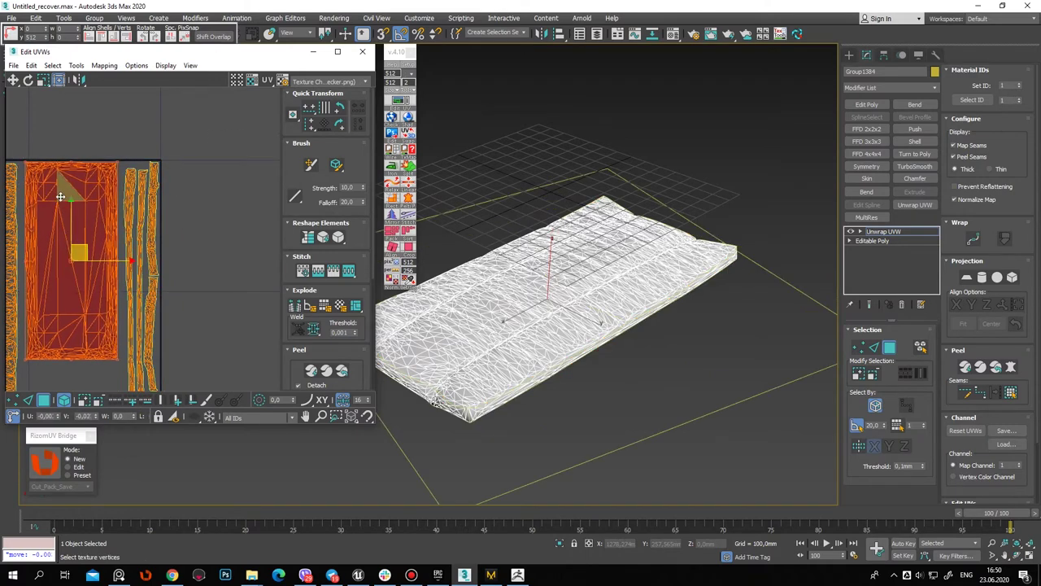
drag(113, 362, 118, 366)
click(79, 236)
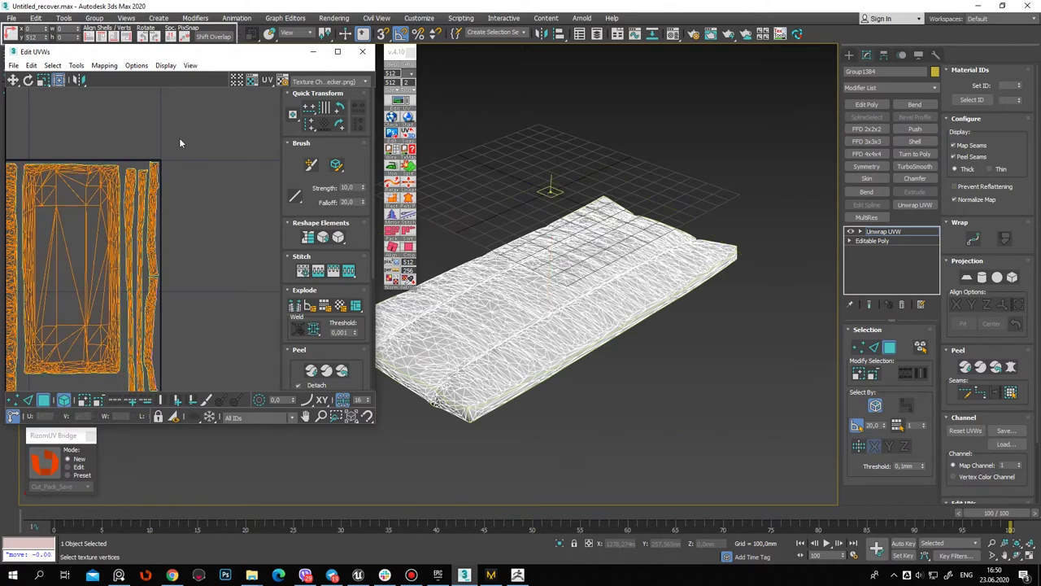
Collapse the unwrap into the mattress's Editable Poly
key(z)
scroll(57, 244, up, 5)
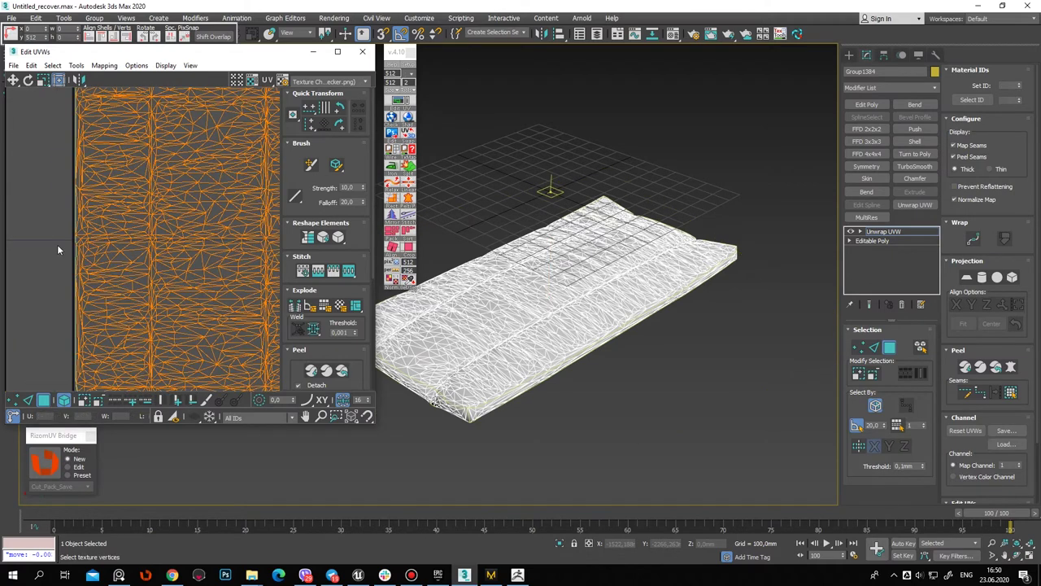
scroll(57, 244, down, 6)
right_click(878, 234)
click(891, 345)
click(849, 56)
alt+middle_drag(486, 198, 469, 288)
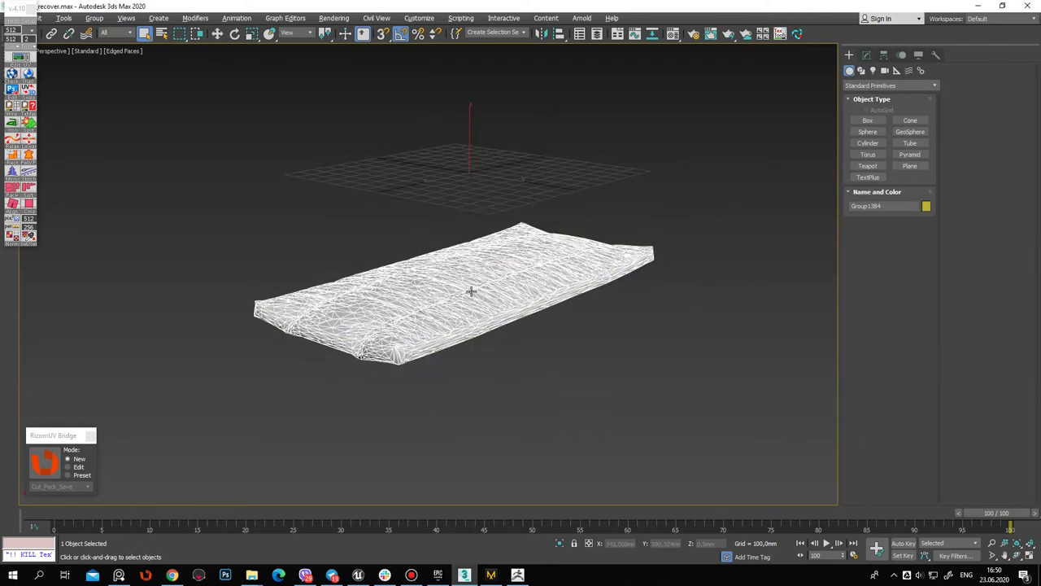
Collapse the mattress's modifier stack to an Editable Poly
scroll(472, 290, up, 2)
key(F4)
click(20, 55)
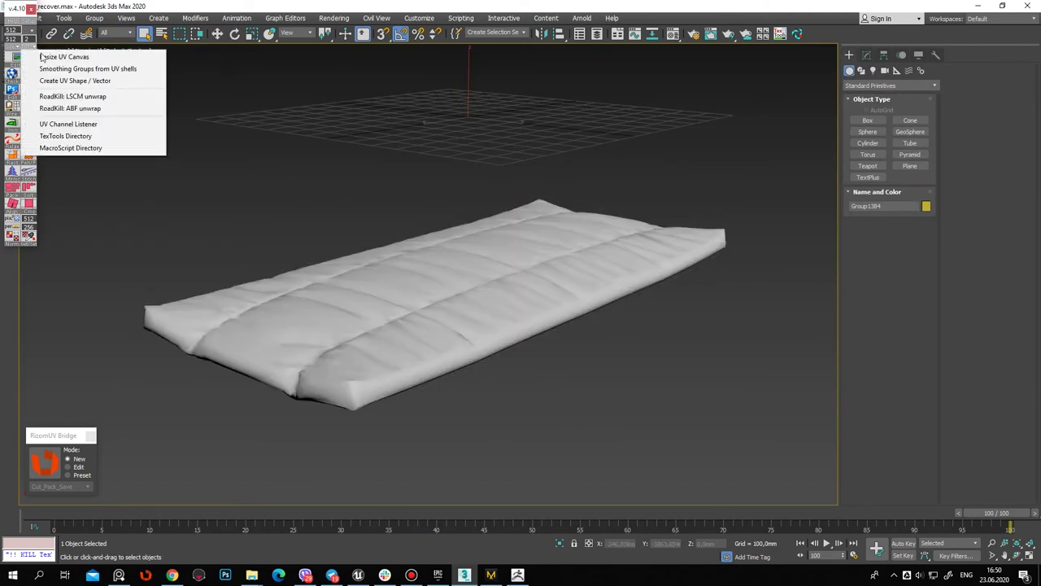
click(76, 71)
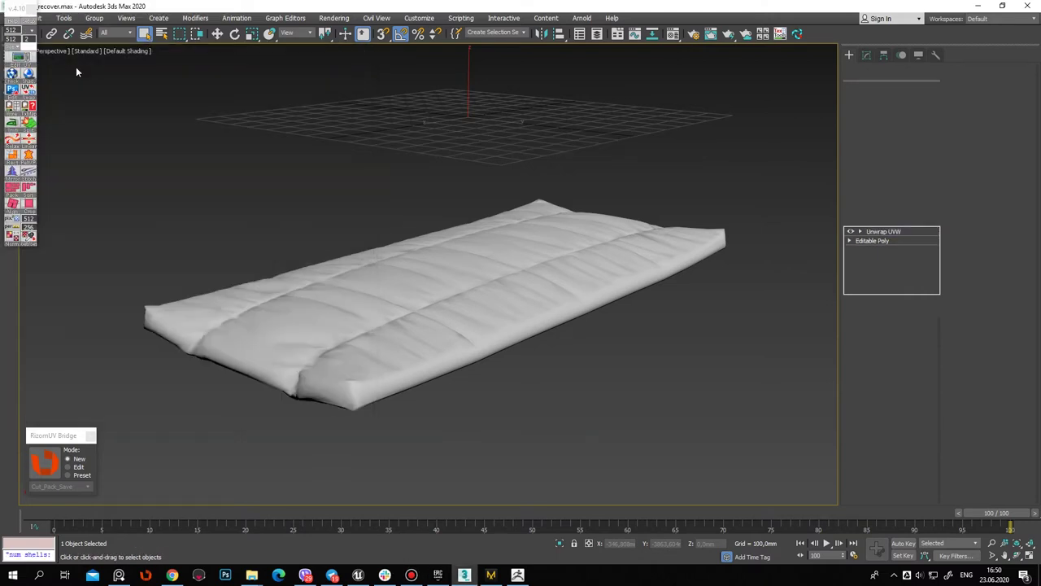
right_click(890, 231)
click(936, 329)
key(F4)
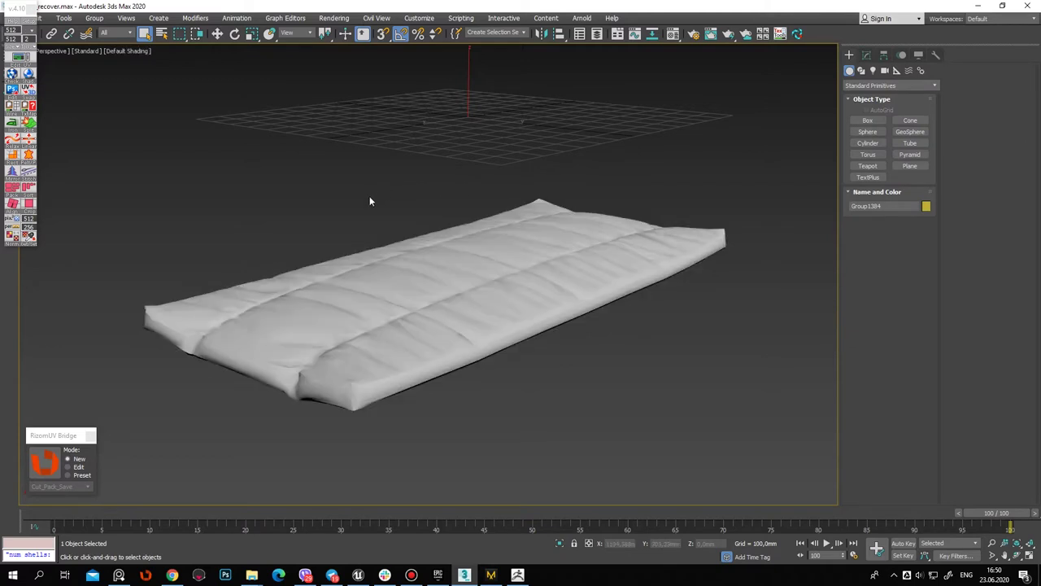
Add an Edit Poly modifier to the mattress and collapse all modifiers again
click(918, 55)
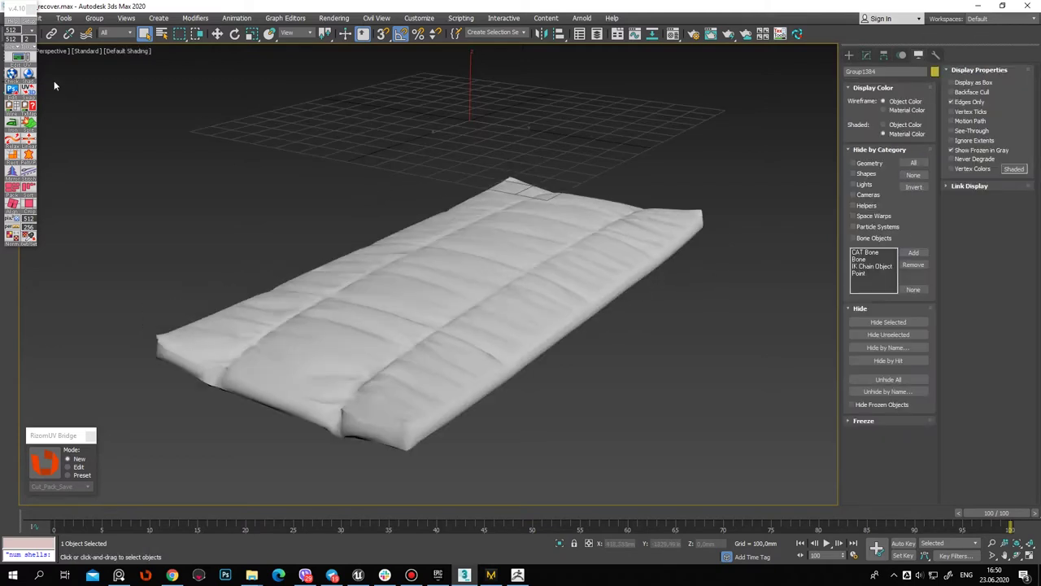
click(33, 51)
click(49, 52)
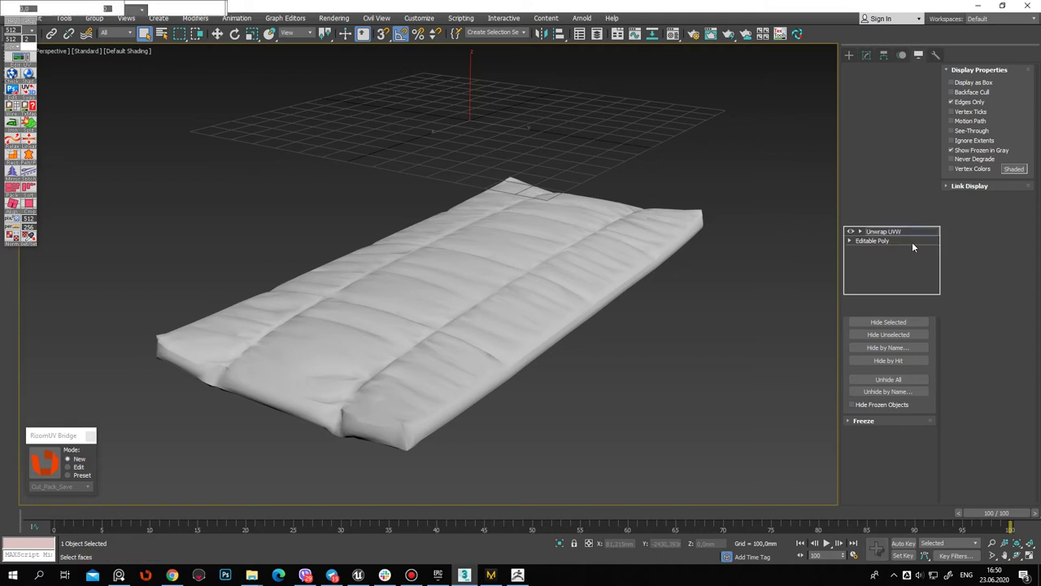
right_click(894, 233)
click(925, 339)
key(F4)
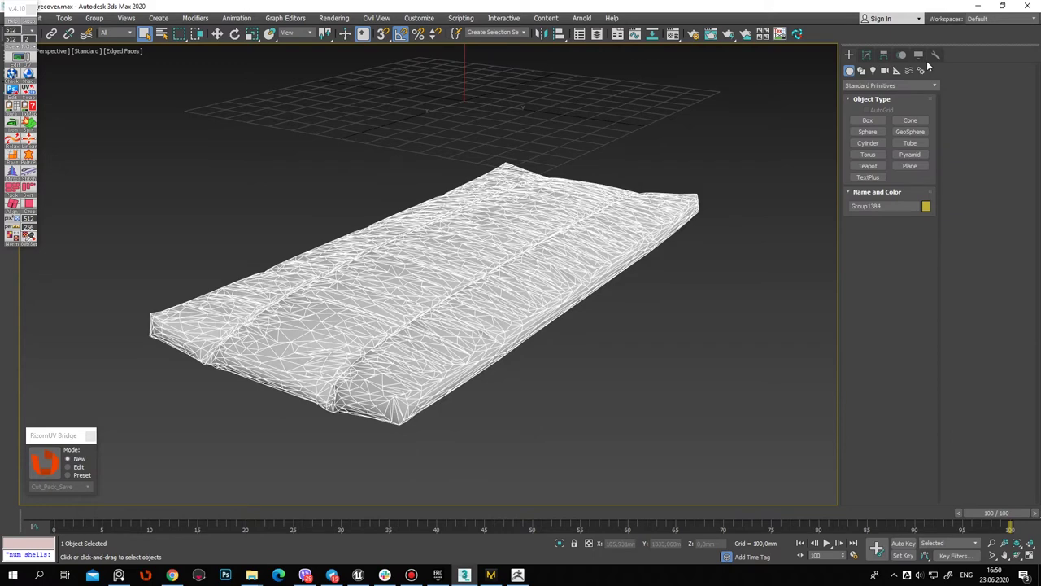
Unhide all objects so the bed, pillow and character reappear
click(918, 55)
click(902, 377)
scroll(450, 200, down, 5)
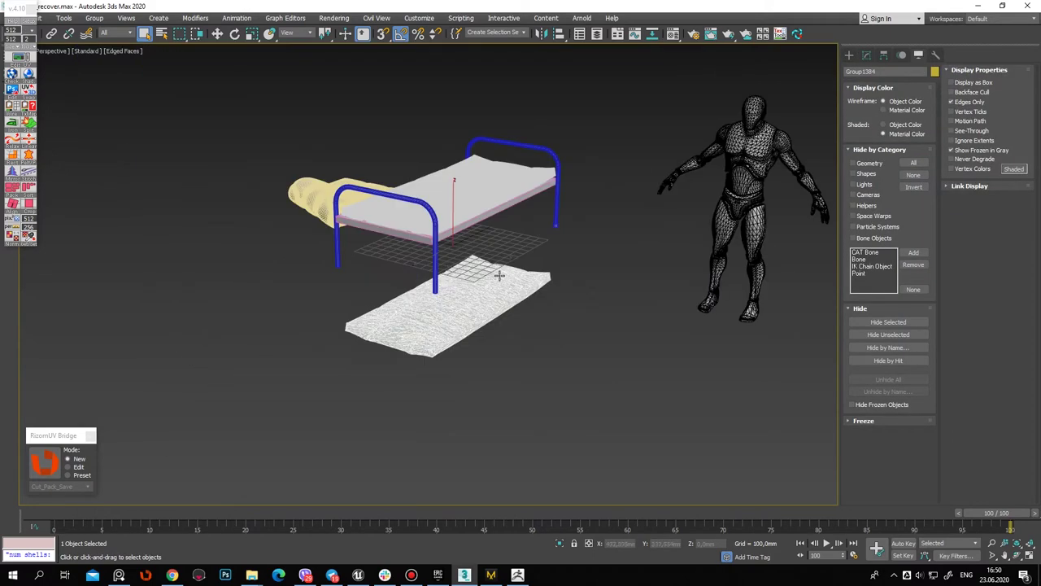
scroll(585, 265, down, 3)
alt+middle_drag(586, 265, 820, 395)
click(879, 421)
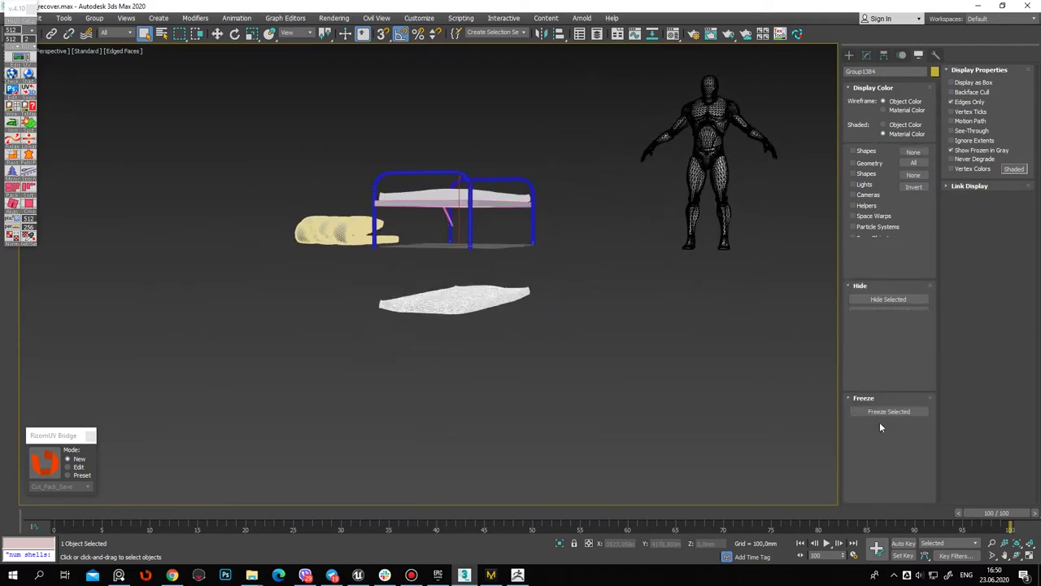
alt+middle_drag(695, 331, 504, 345)
scroll(504, 345, up, 3)
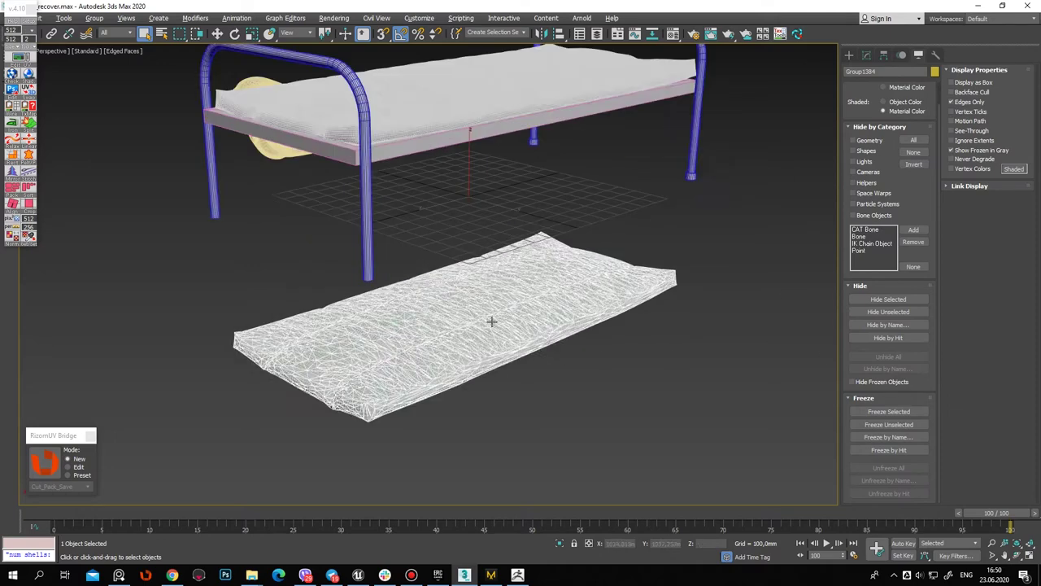
scroll(537, 345, up, 4)
alt+middle_drag(515, 348, 530, 346)
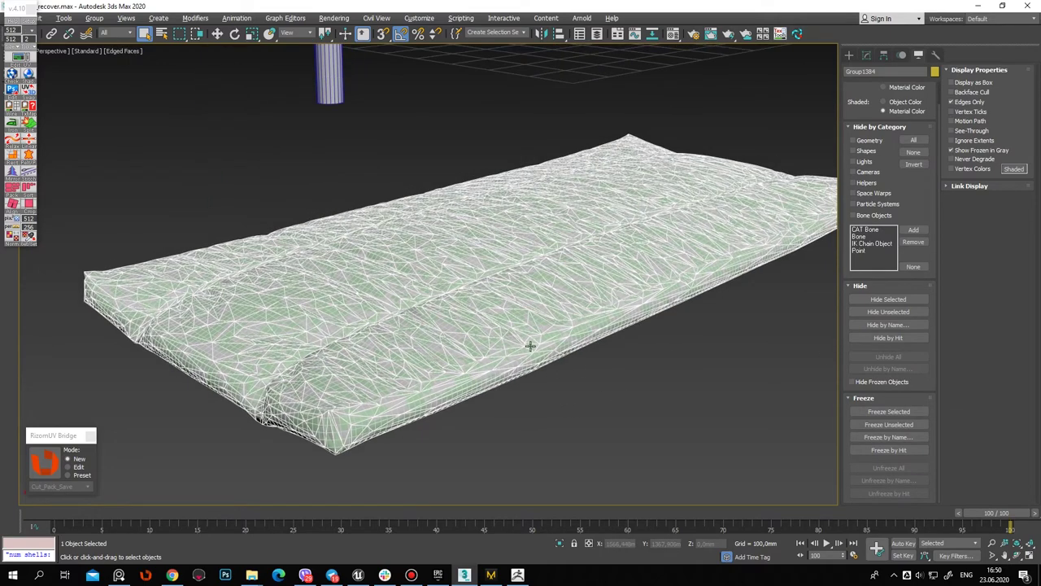
Select the mattress and open the export dialog for the selection
click(849, 55)
click(644, 223)
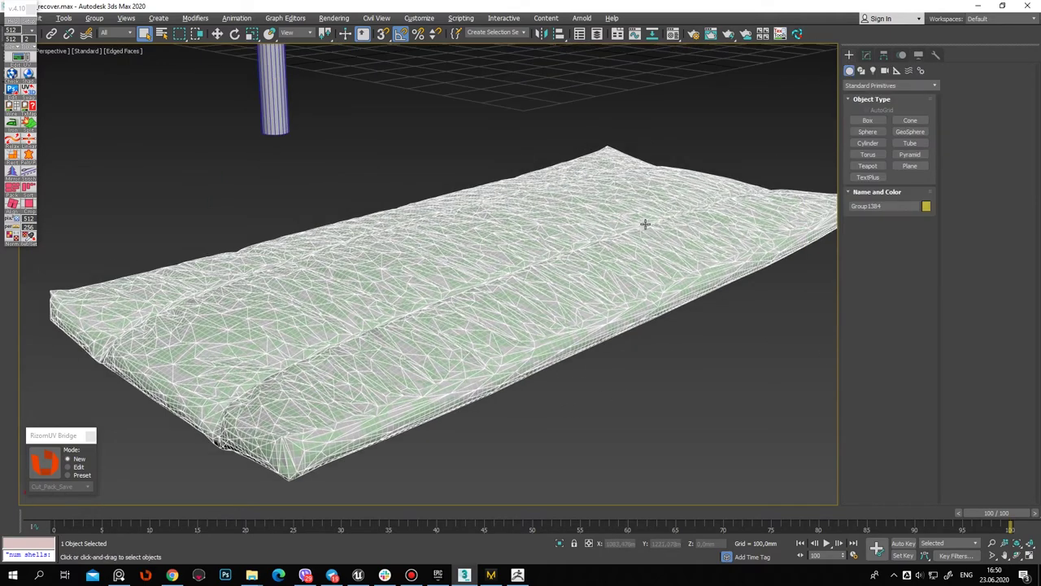
key(ctrl+e)
right_click(261, 197)
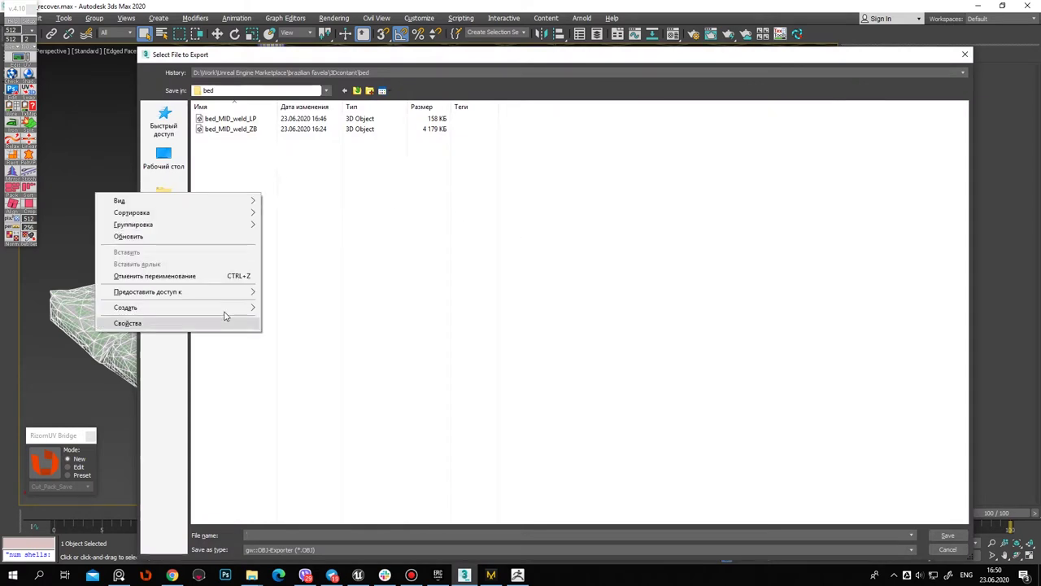
Create a new folder named Bake inside the bed folder and open it
mouse_move(179, 308)
click(288, 313)
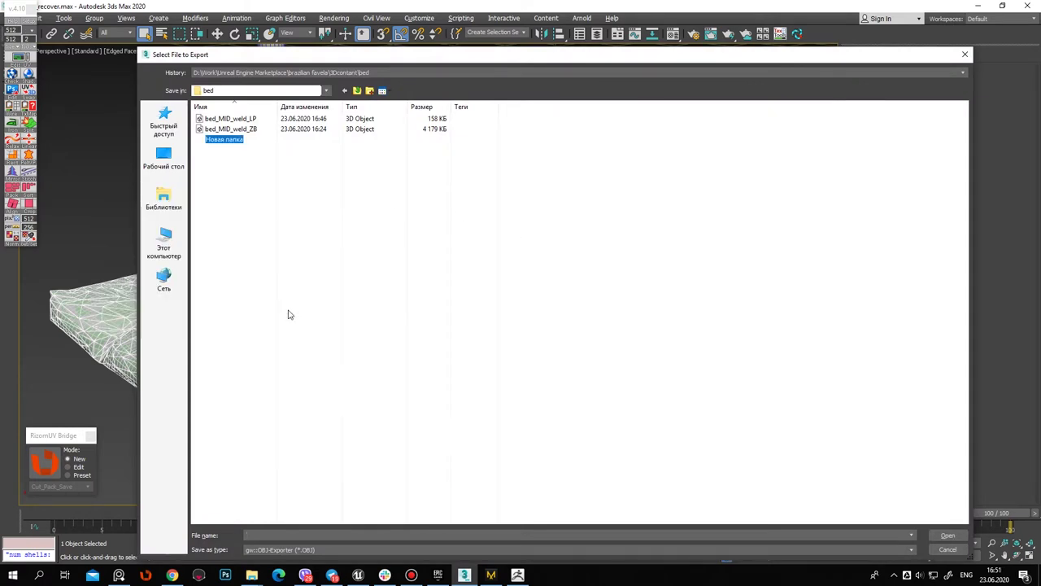
text(Bake)
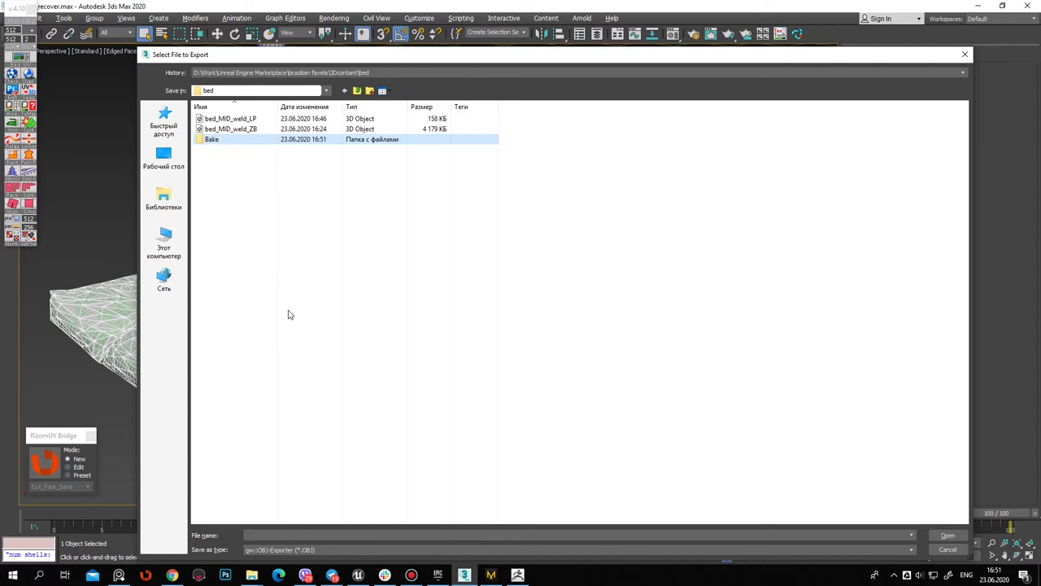
double_click(221, 140)
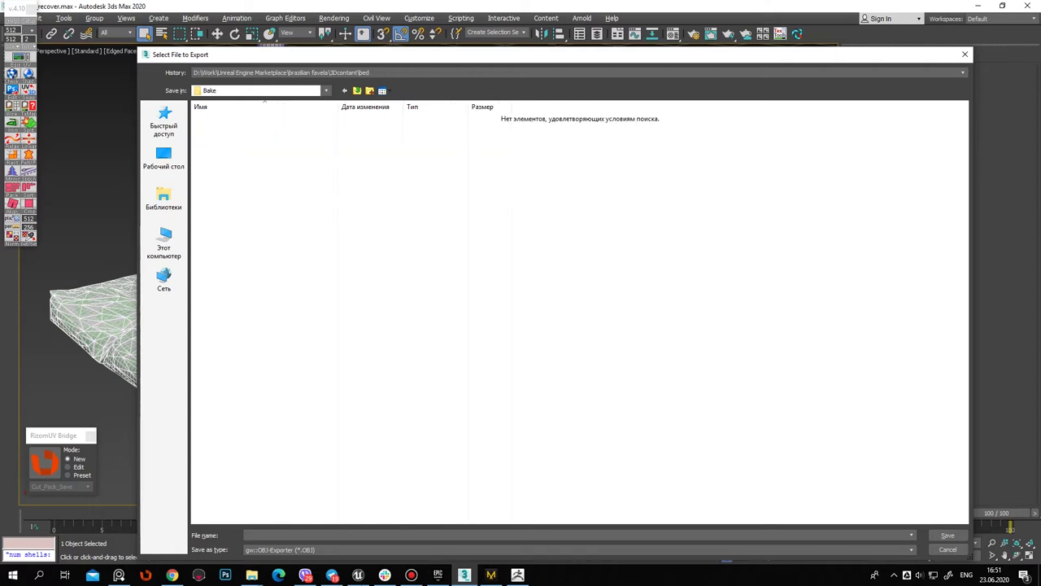
Export the low-poly mattress as LP in Autodesk FBX format
click(354, 552)
click(287, 429)
click(302, 534)
text(LP)
click(944, 535)
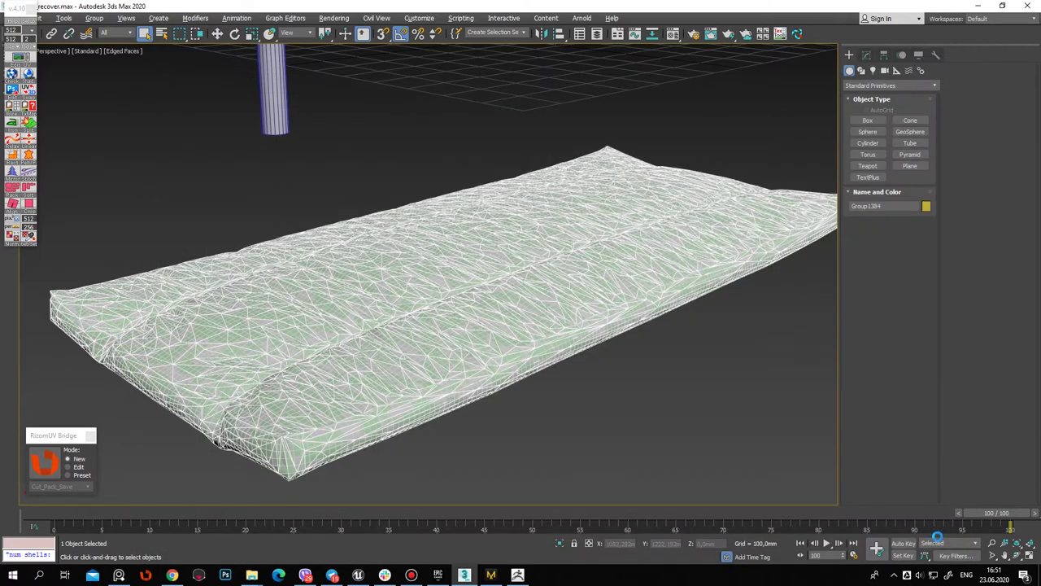
click(632, 423)
click(918, 54)
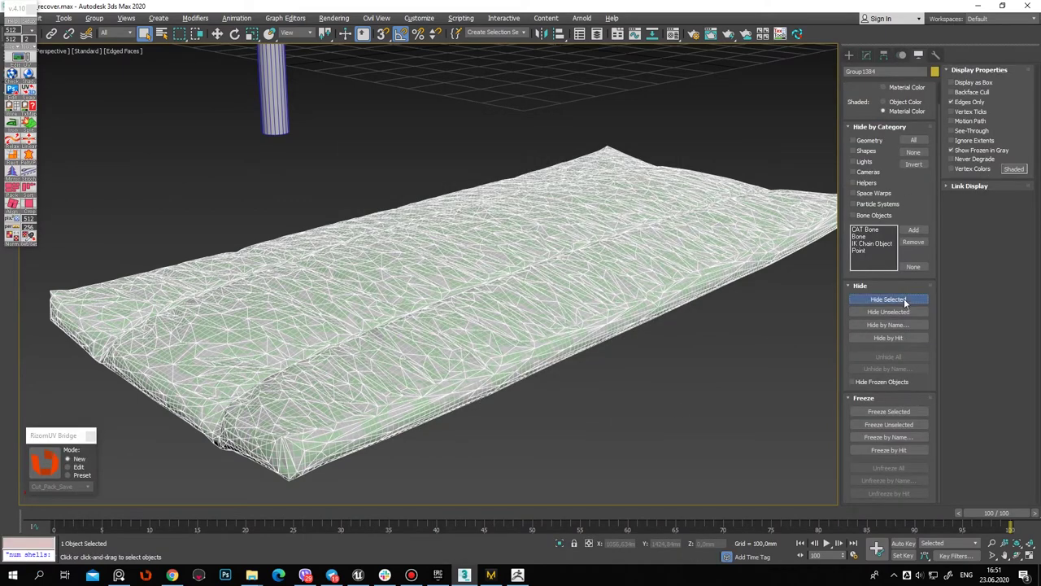
Hide the triangulated mattress and inspect the smooth bed_MID_weld mattress with shading toggled
click(904, 299)
click(490, 287)
key(F4)
mouse_move(442, 358)
alt+middle_down()
mouse_move(456, 361)
mouse_move(458, 409)
alt+middle_up()
scroll(413, 395, up, 5)
key(F4)
key(F4)
scroll(439, 399, down, 5)
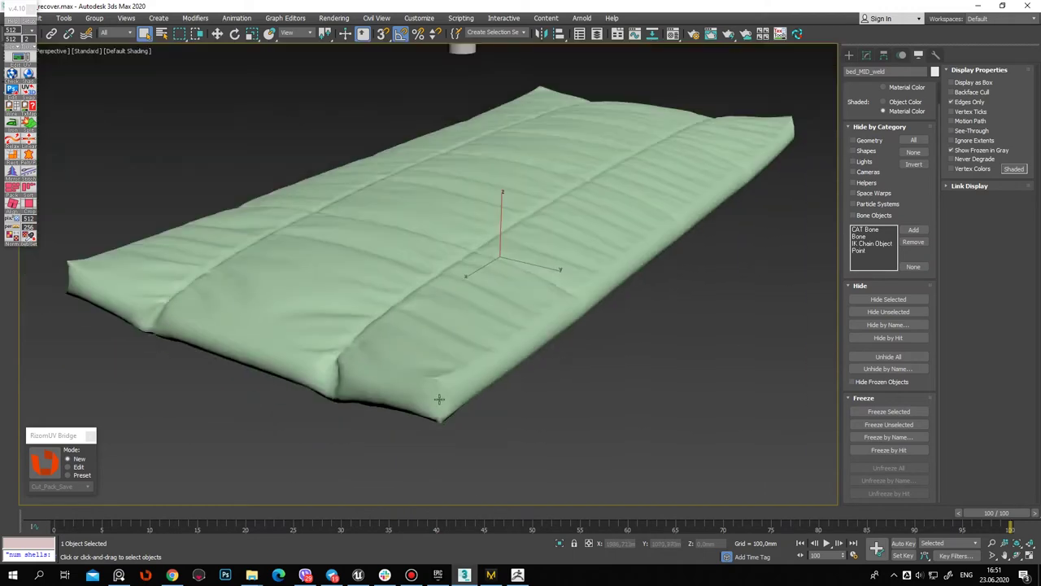
scroll(439, 398, down, 5)
key(F4)
Align bed_MID to the lower mattress bed_MID_weld, Center to Center
click(546, 144)
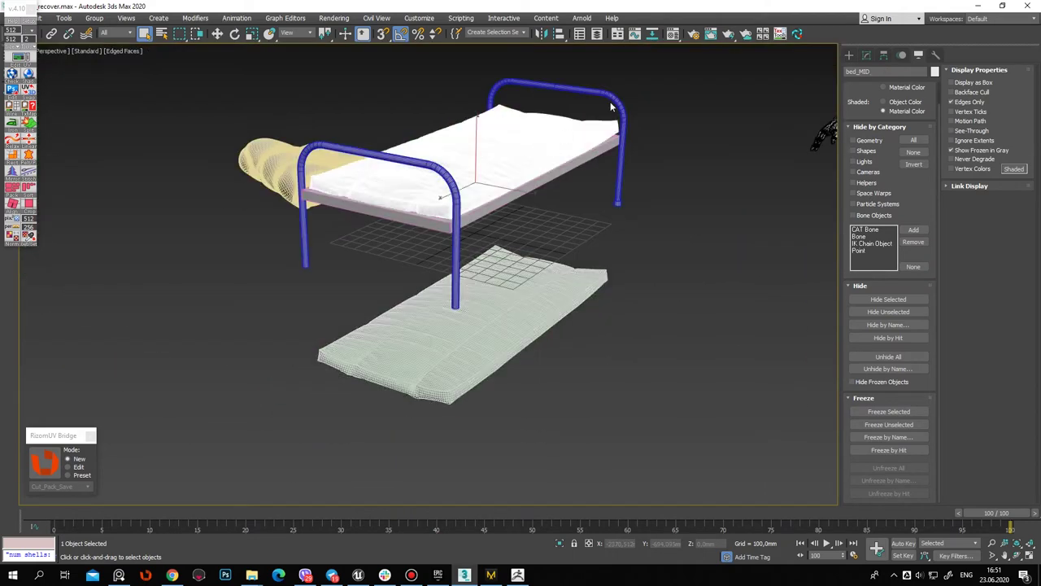
click(559, 34)
click(487, 352)
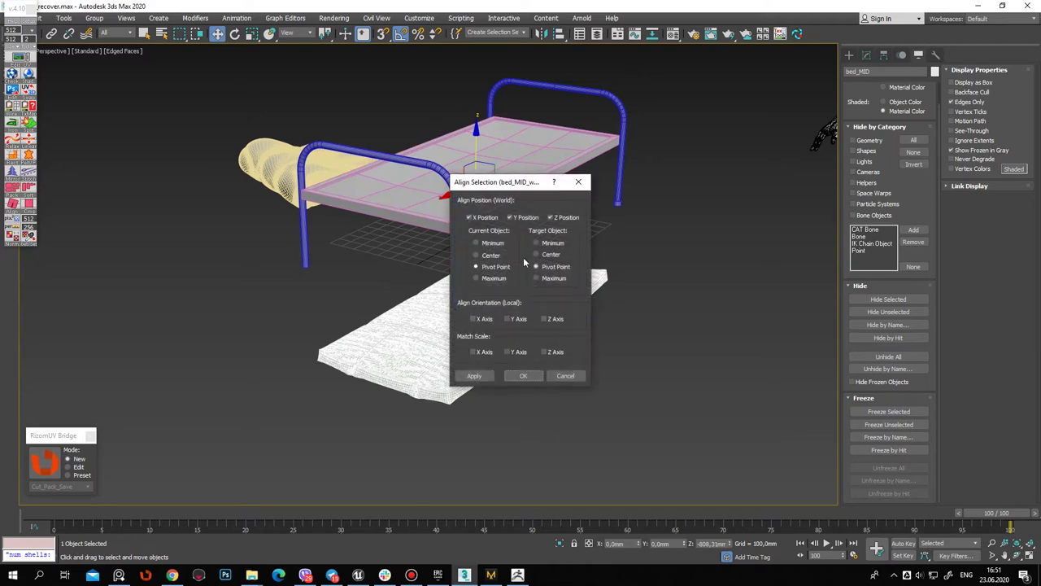
click(550, 255)
click(491, 255)
Confirm the alignment, frame the aligned mattress, and bring up Export Selected
click(523, 376)
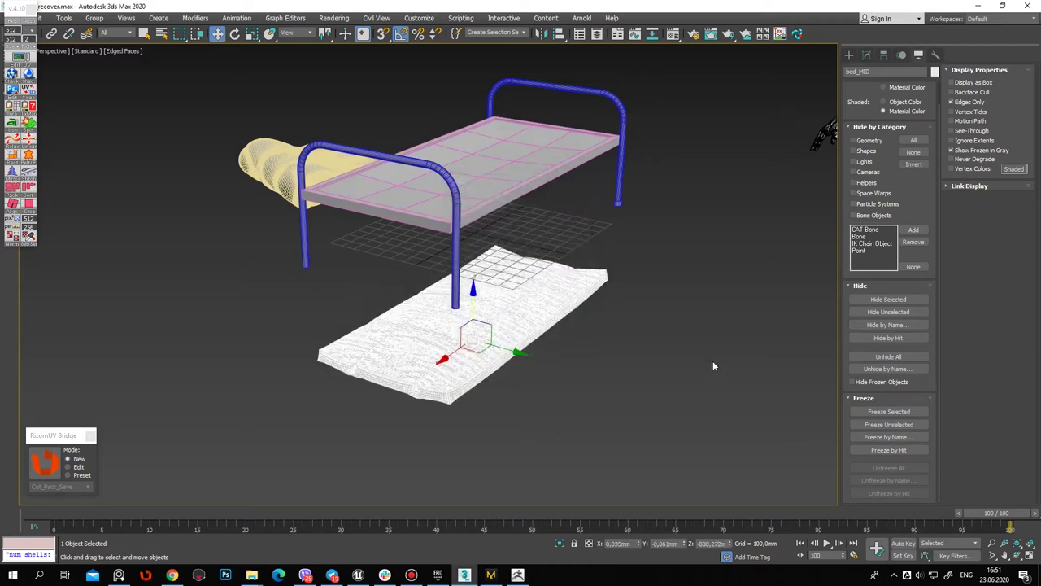
key(z)
key(F4)
key(F4)
key(ctrl+e)
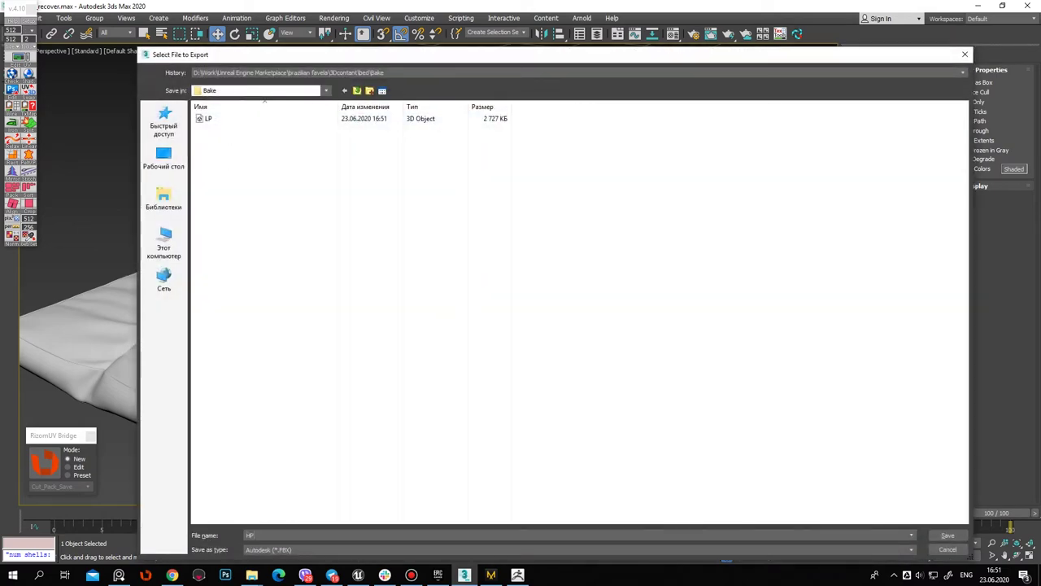
Cancel the export and inspect the TurboSmoothed mattress up close
click(947, 549)
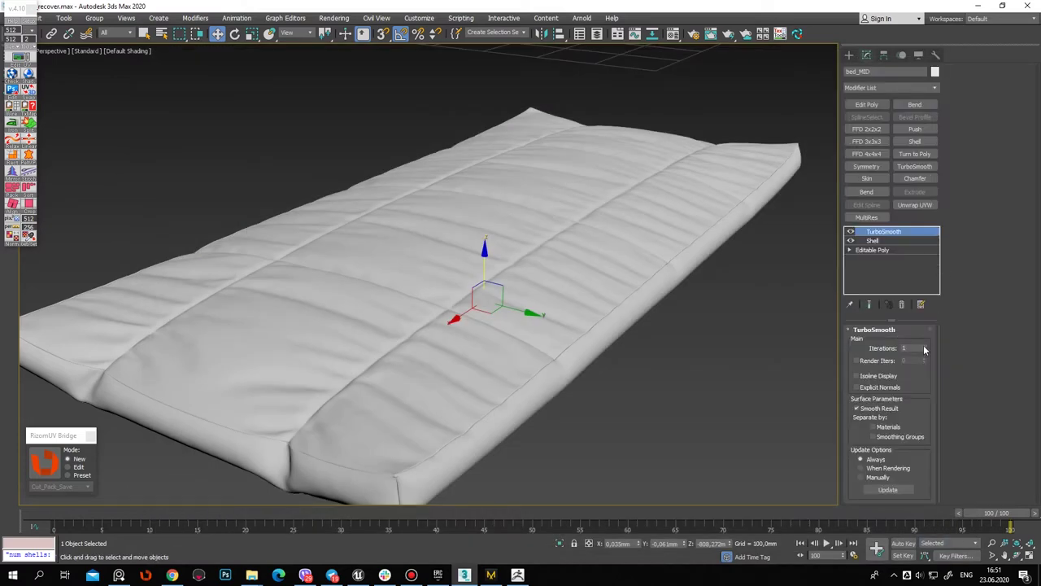
alt+middle_drag(739, 375, 488, 423)
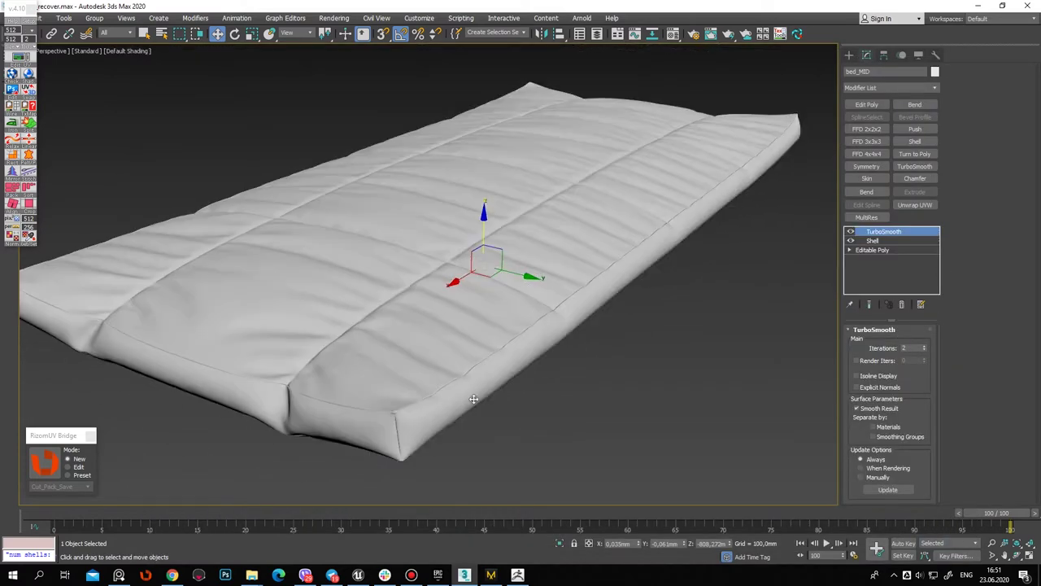
scroll(473, 433, up, 3)
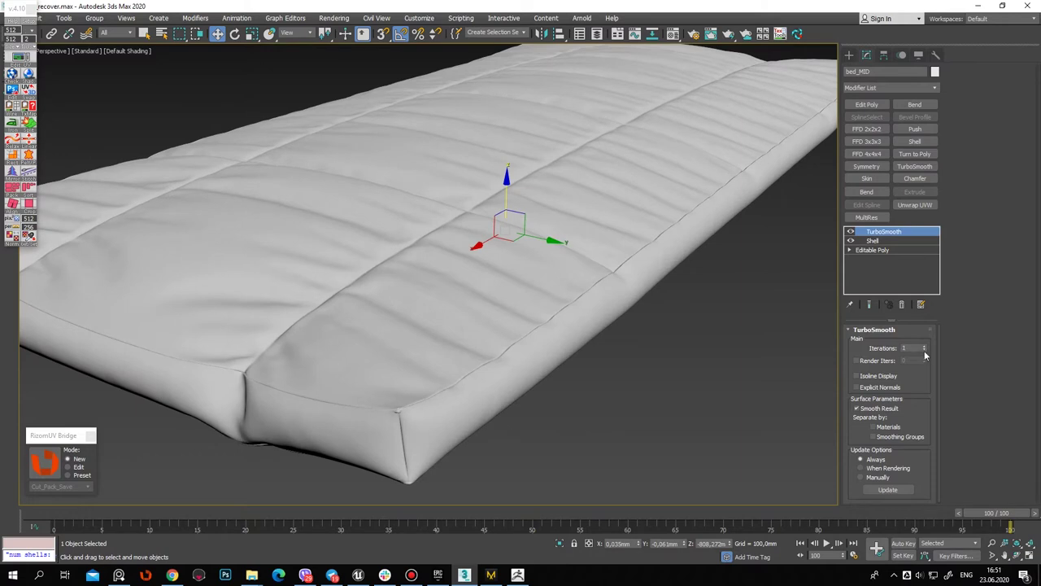
scroll(662, 379, down, 3)
Export the smoothed mattress as HP.fbx to the Bake folder, accepting FBX options and warning
key(ctrl+e)
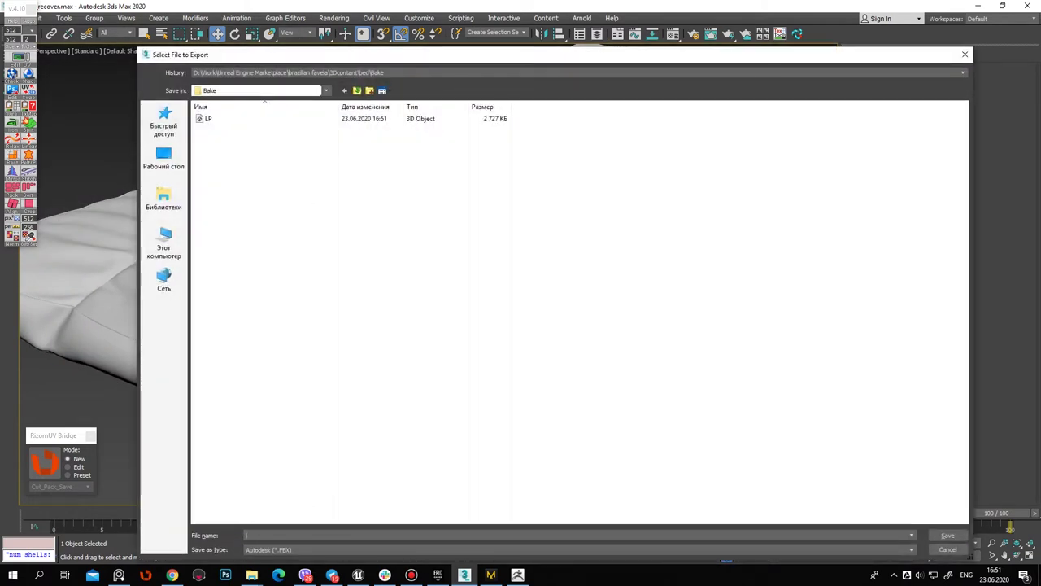
text(HP)
click(947, 535)
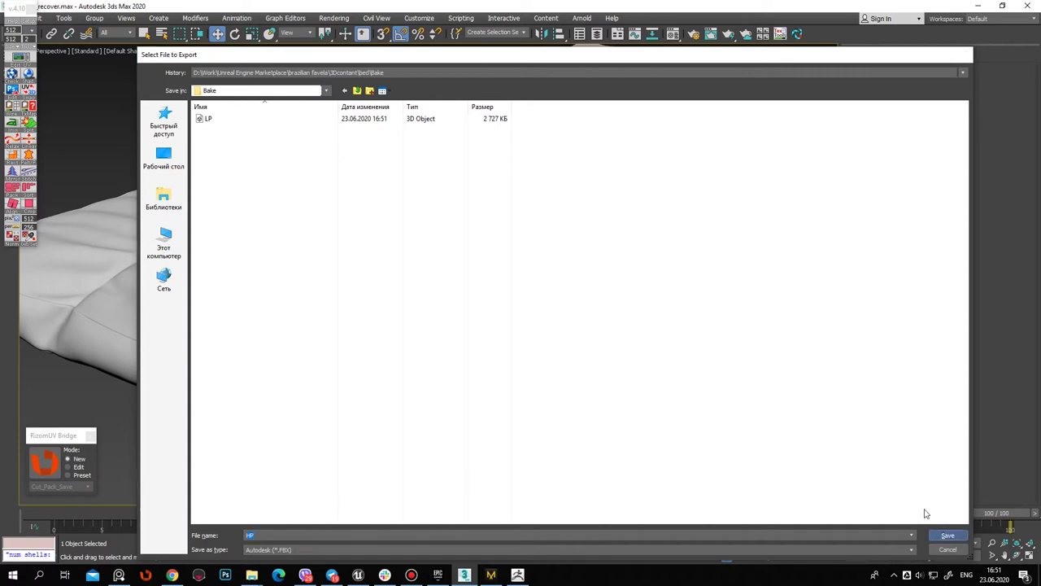
click(596, 425)
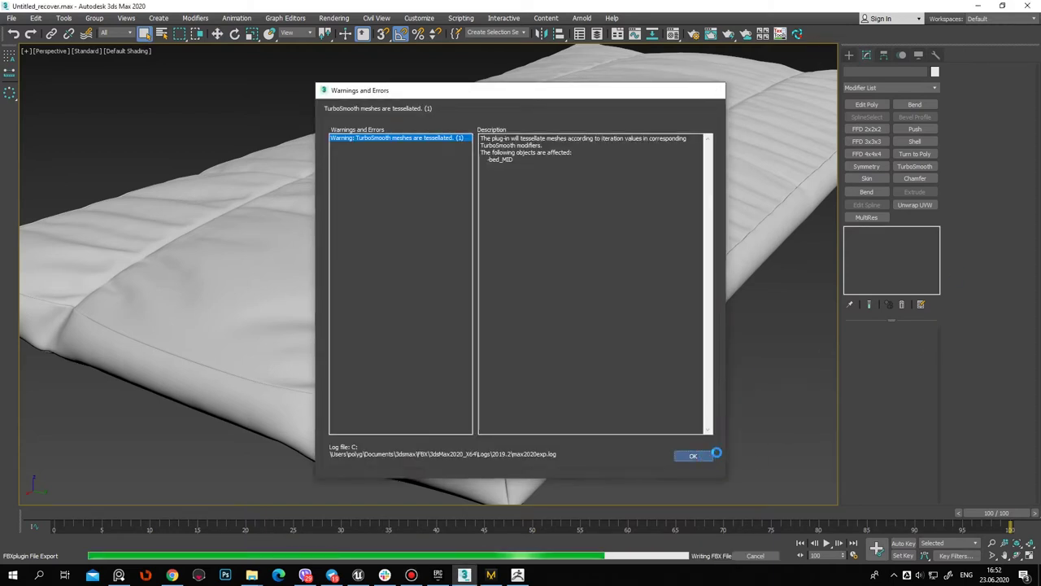
click(709, 454)
Deselect the mattress, save the scene, and switch over to Marmoset Toolbag
scroll(614, 423, down, 5)
middle_drag(576, 392, 575, 359)
click(618, 383)
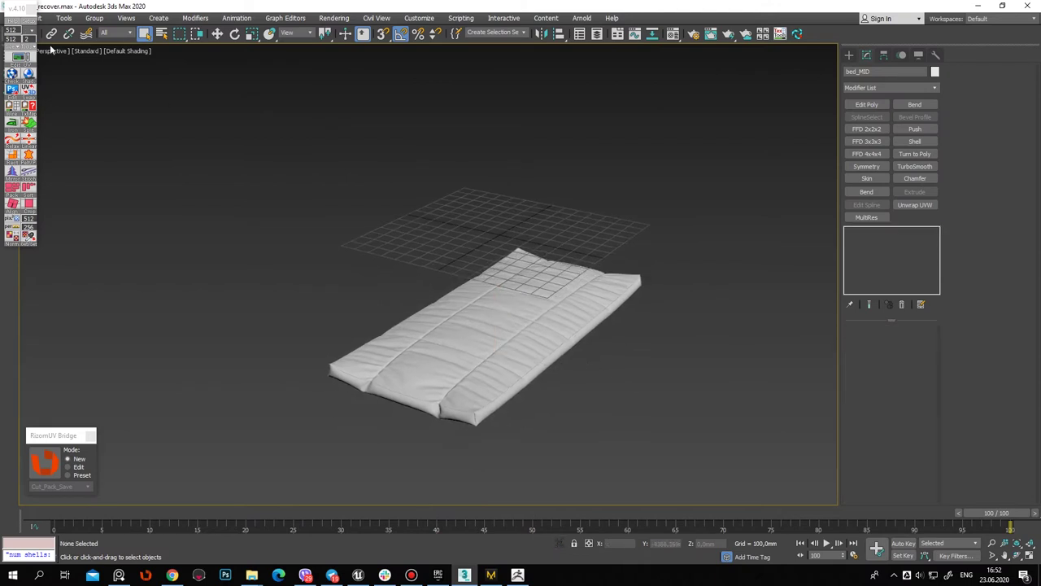
click(11, 18)
click(34, 101)
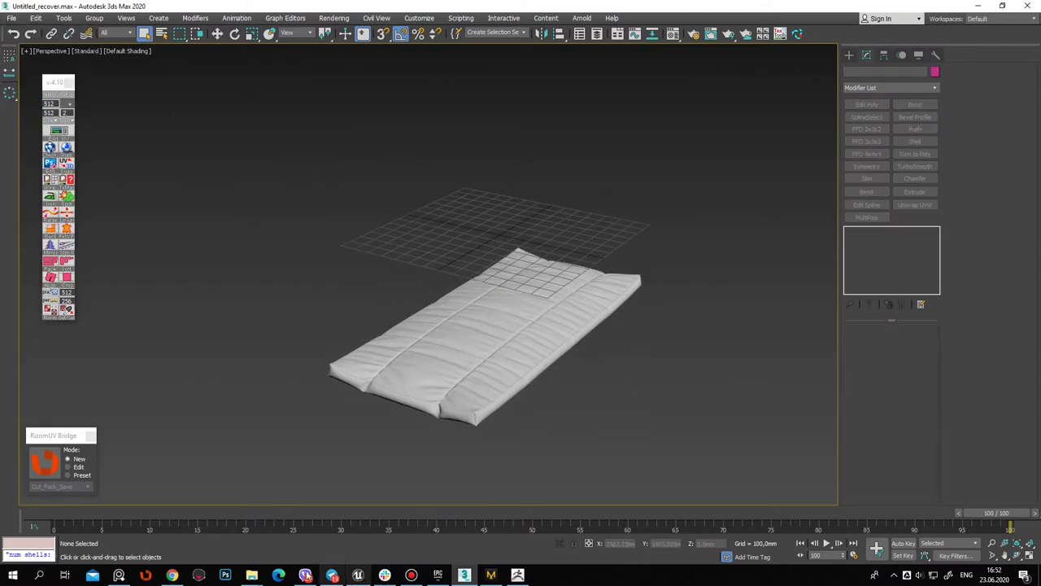
click(196, 576)
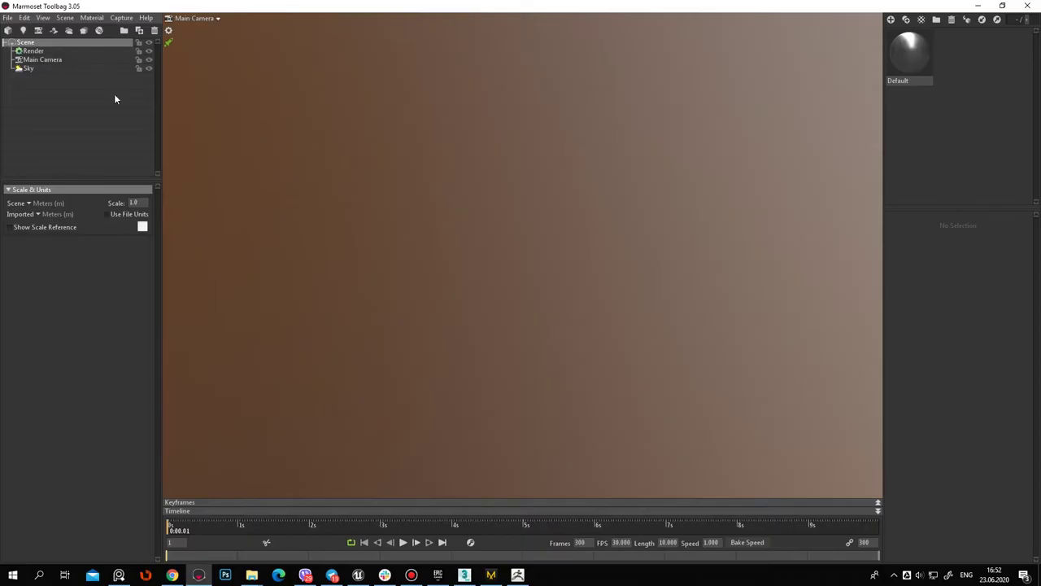
Import both HP and LP meshes from the bed\Bake folder into Marmoset Toolbag
click(10, 33)
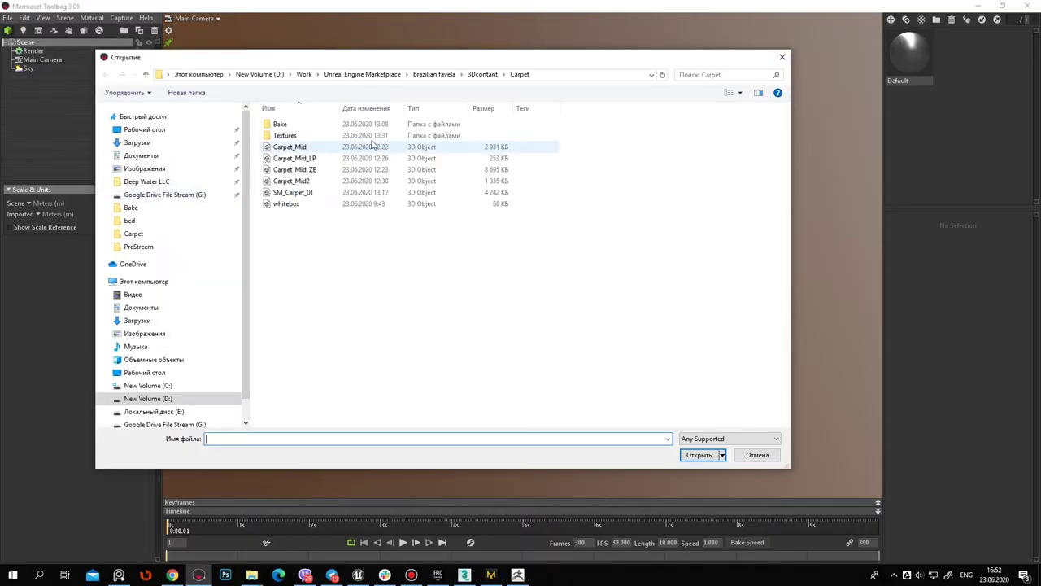
click(482, 74)
double_click(286, 135)
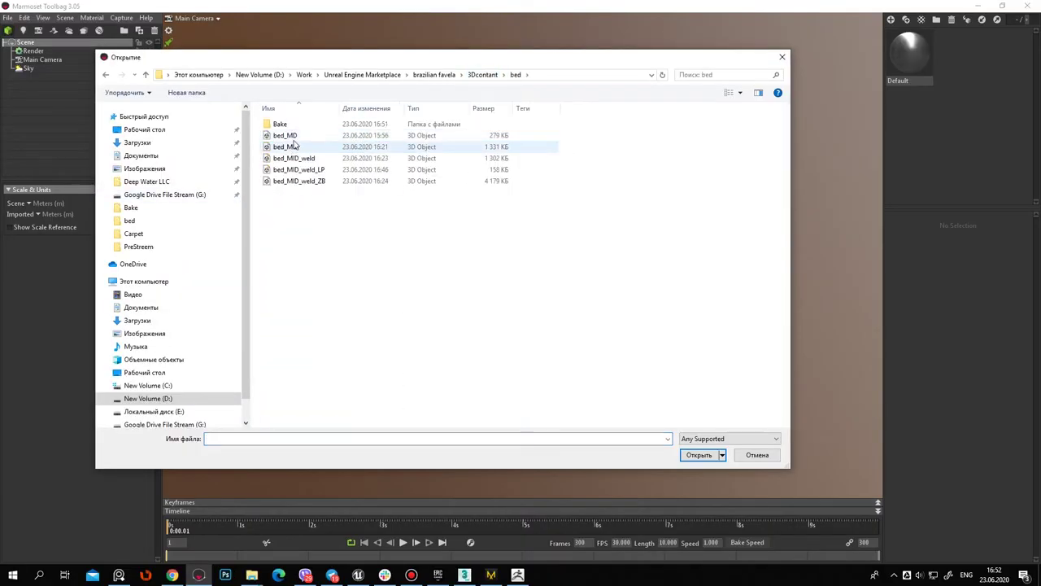
double_click(291, 126)
key(ctrl+a)
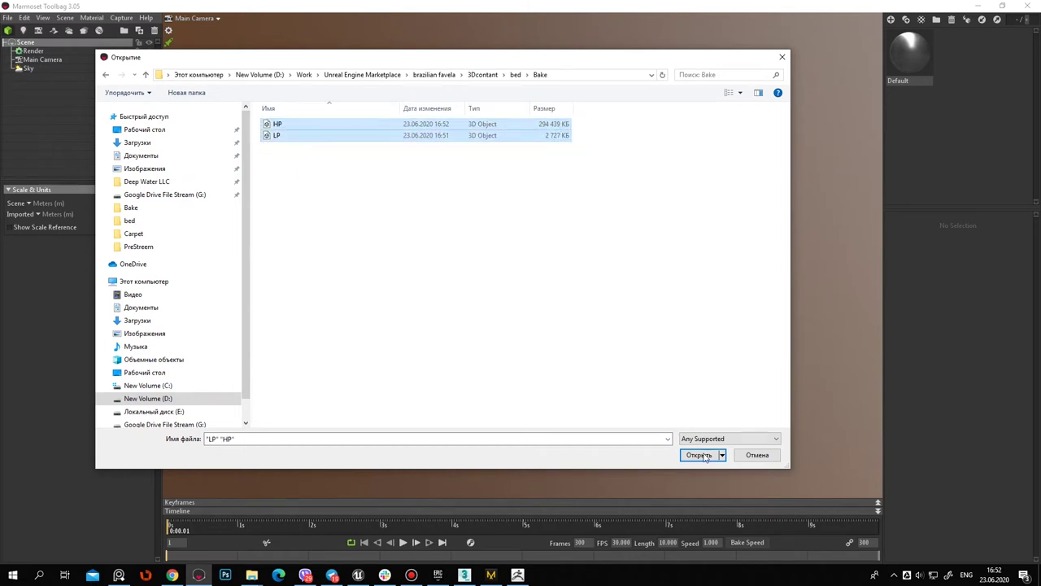
click(699, 455)
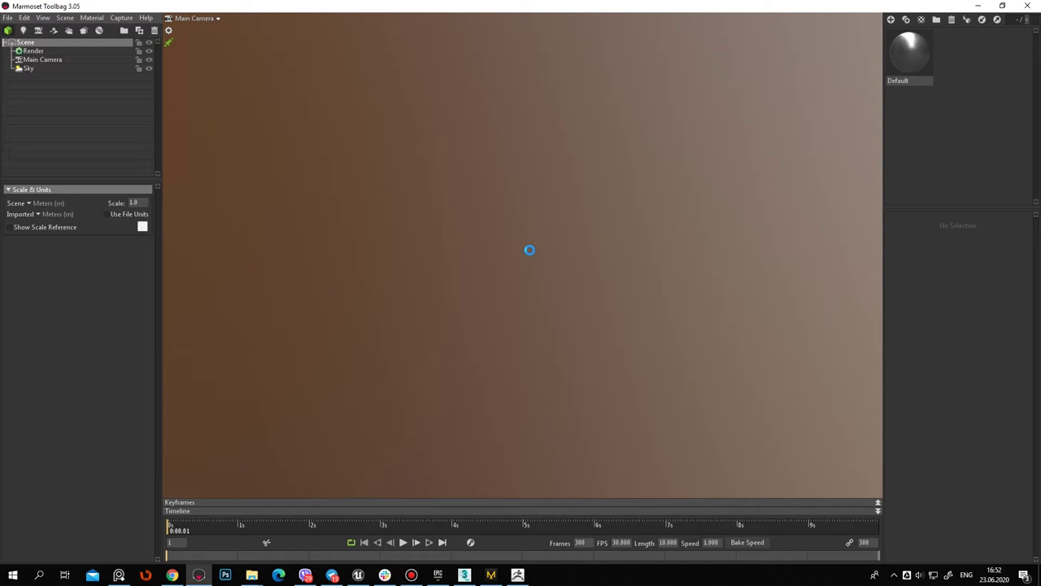
Create a new baker with the HP mattress under High and LP under Low
mouse_move(449, 269)
mouse_down()
mouse_move(392, 218)
mouse_move(465, 256)
mouse_up()
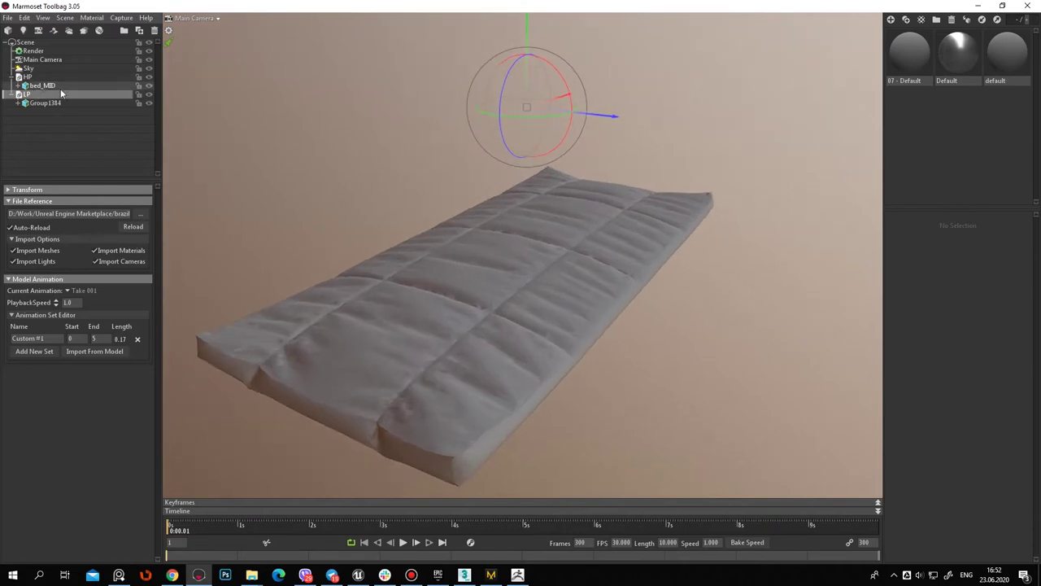
mouse_move(558, 275)
mouse_down()
mouse_move(817, 255)
mouse_move(803, 119)
mouse_move(849, 204)
mouse_move(583, 226)
mouse_move(711, 86)
mouse_move(724, 148)
mouse_move(865, 217)
mouse_move(739, 192)
mouse_move(551, 197)
mouse_move(616, 271)
mouse_move(660, 375)
mouse_move(496, 351)
mouse_move(686, 270)
mouse_move(616, 225)
mouse_move(548, 210)
mouse_move(616, 244)
mouse_move(493, 296)
mouse_move(423, 269)
mouse_up()
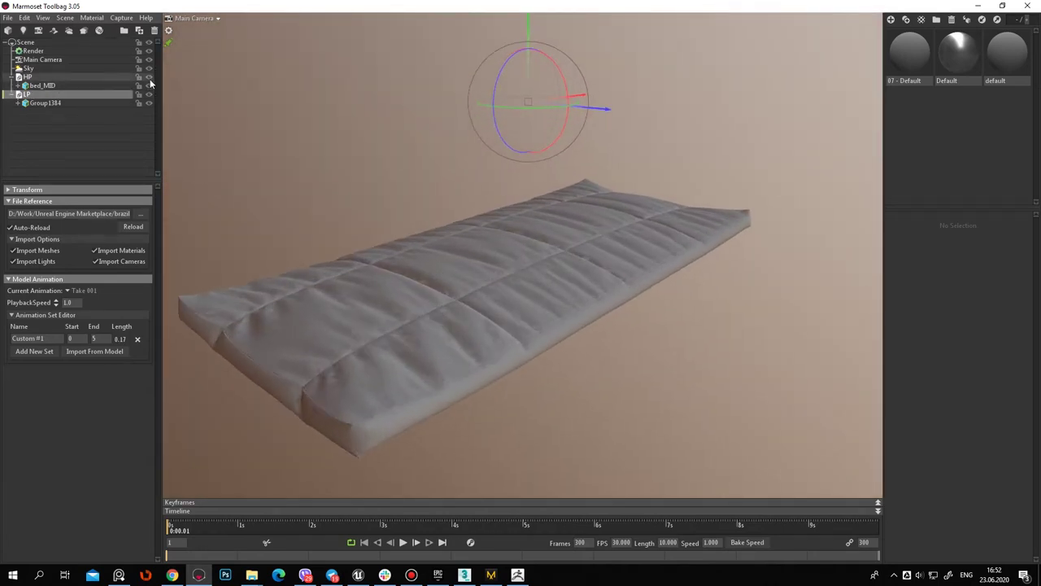
click(83, 30)
drag(28, 94, 55, 143)
drag(27, 77, 70, 108)
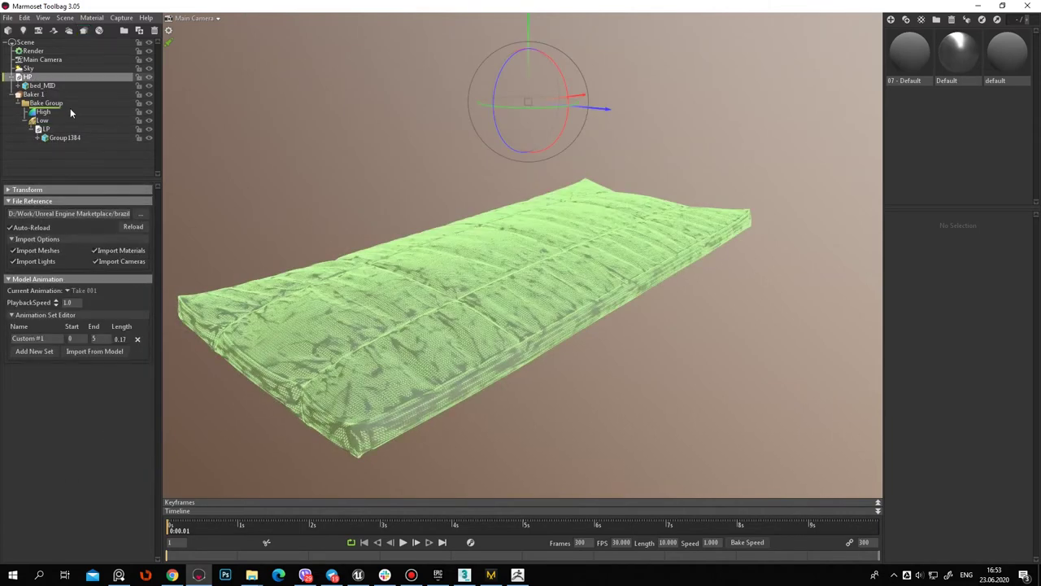
Check the low-poly cage, then select Baker 1 to show its bake settings
click(41, 120)
mouse_move(333, 352)
mouse_down()
mouse_move(395, 331)
mouse_move(356, 357)
mouse_up()
click(358, 153)
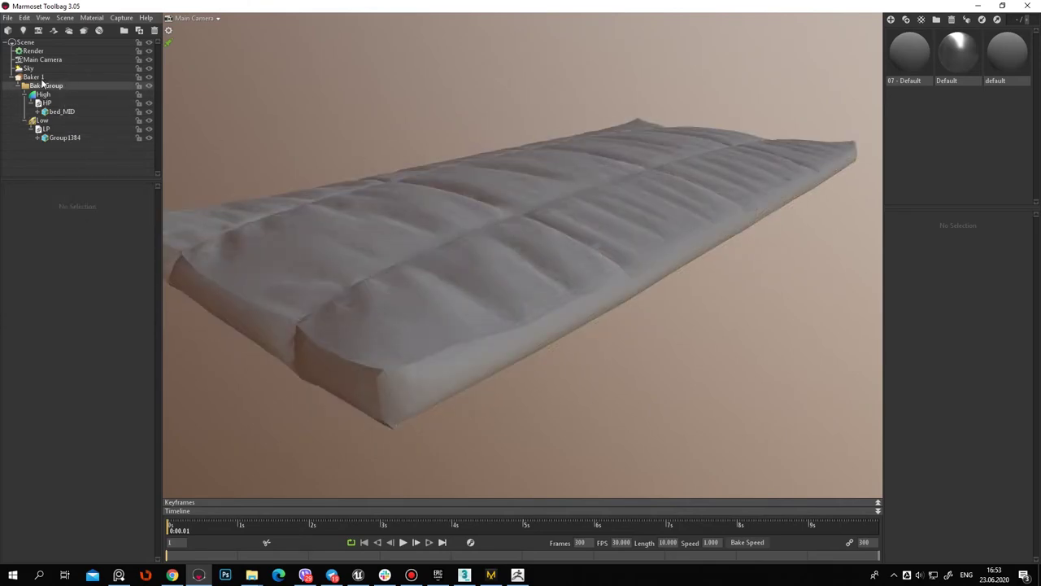
click(34, 77)
Output the bake to the Bake folder at 4096×4096, 16x samples, 16 bits/channel, soften 0.5
text(01)
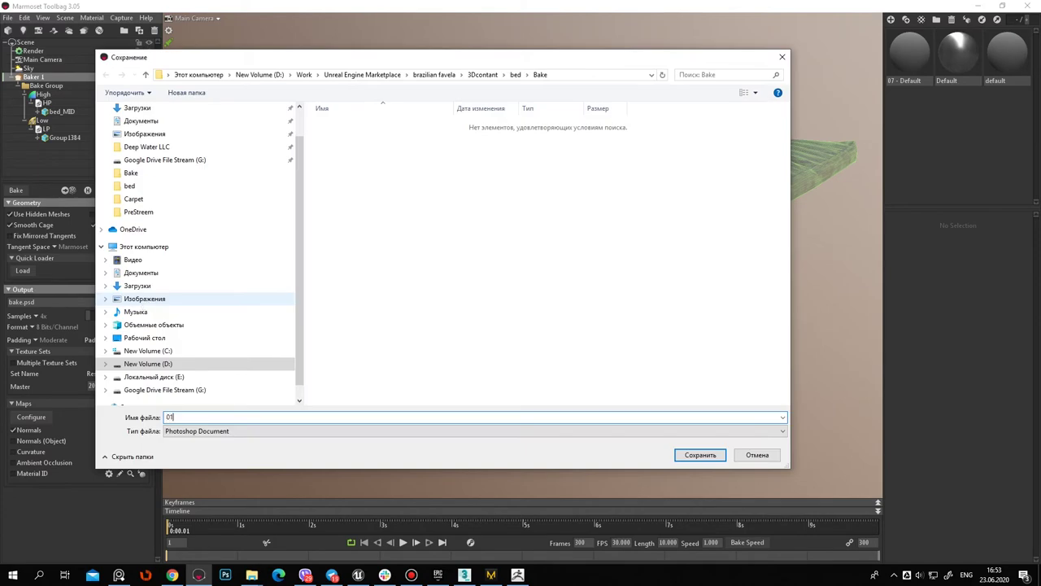
key(Return)
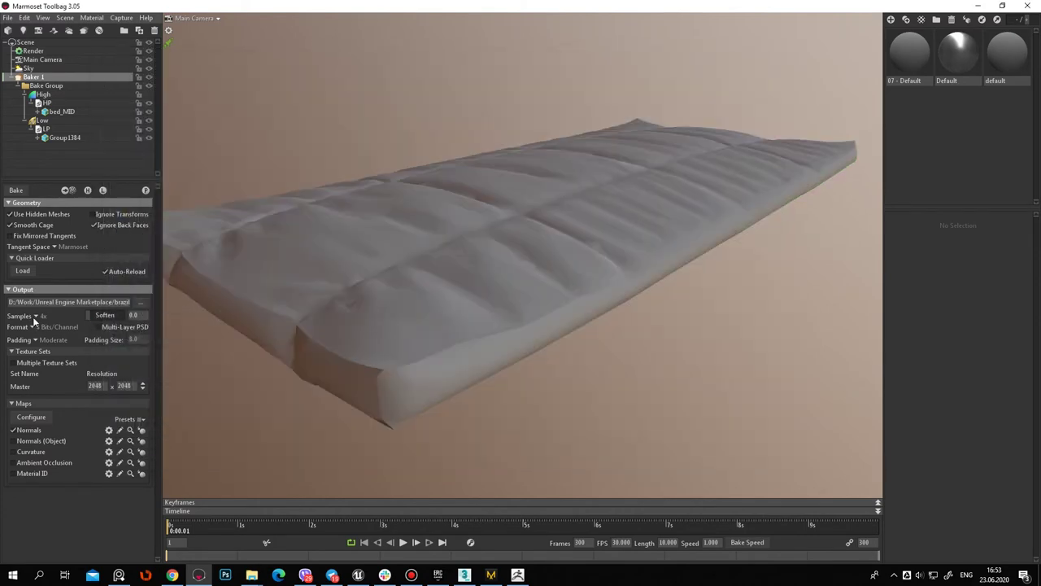
click(35, 317)
click(34, 328)
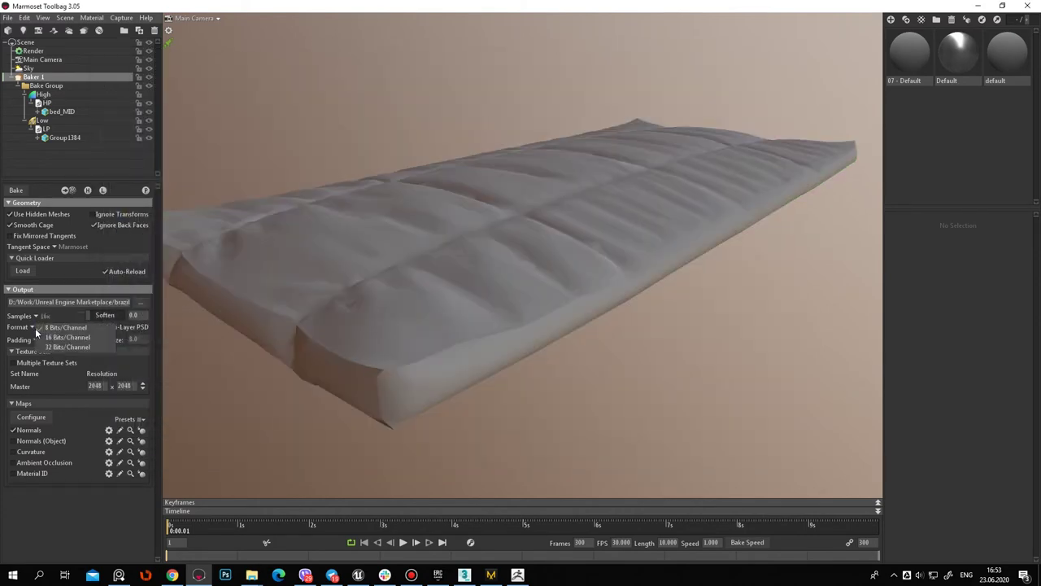
click(46, 342)
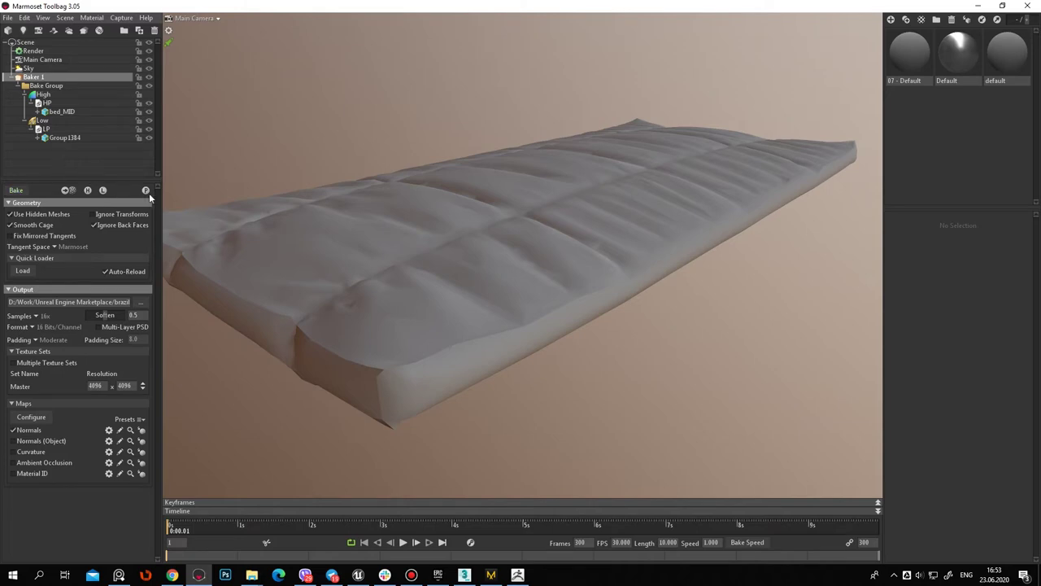
mouse_move(470, 291)
mouse_down()
mouse_move(673, 245)
mouse_move(559, 239)
mouse_move(561, 291)
mouse_move(760, 290)
mouse_move(627, 274)
mouse_move(507, 298)
mouse_move(558, 239)
mouse_move(583, 288)
mouse_move(789, 323)
mouse_move(532, 332)
mouse_move(565, 390)
mouse_move(520, 400)
mouse_move(432, 353)
mouse_move(477, 399)
mouse_move(259, 391)
mouse_up()
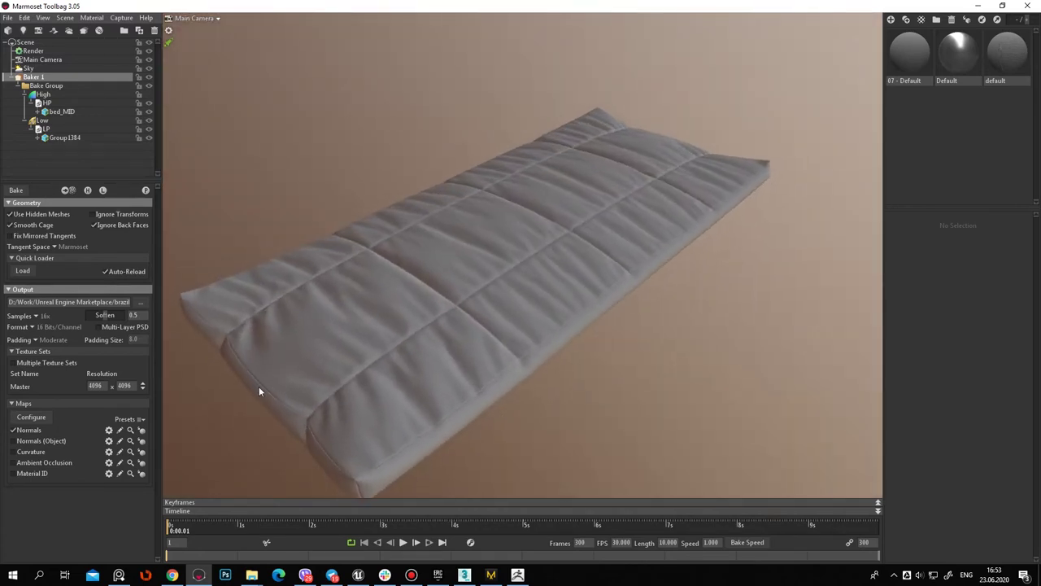
Add the Position map to the bake outputs and review the Curvature settings
click(31, 416)
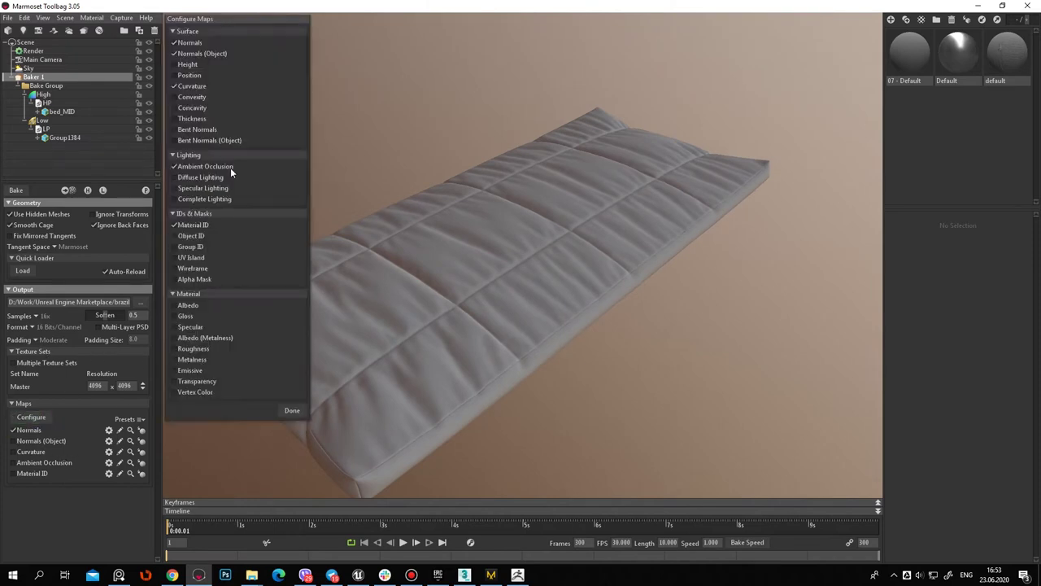
click(188, 76)
click(292, 412)
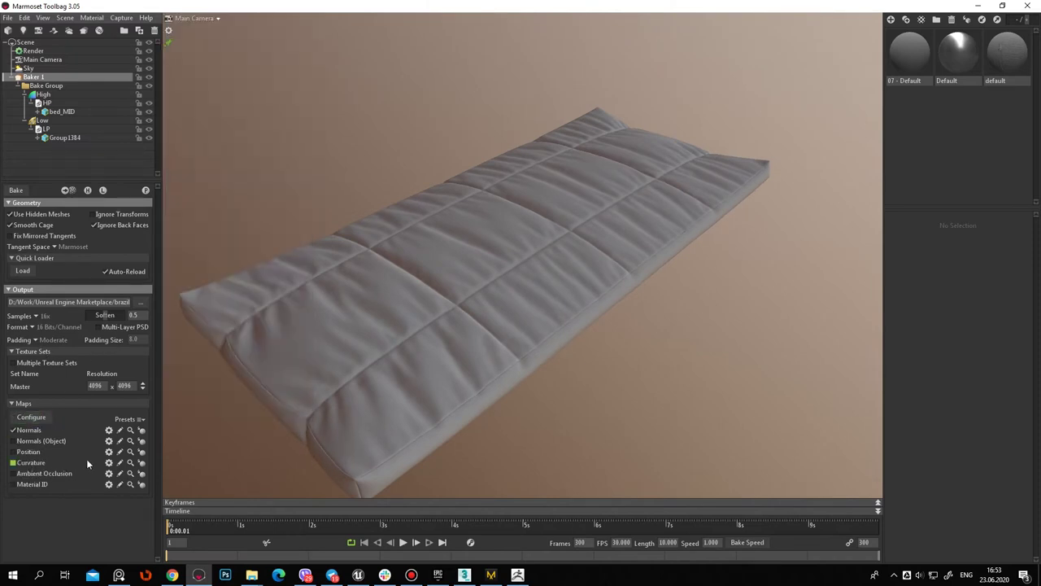
click(109, 462)
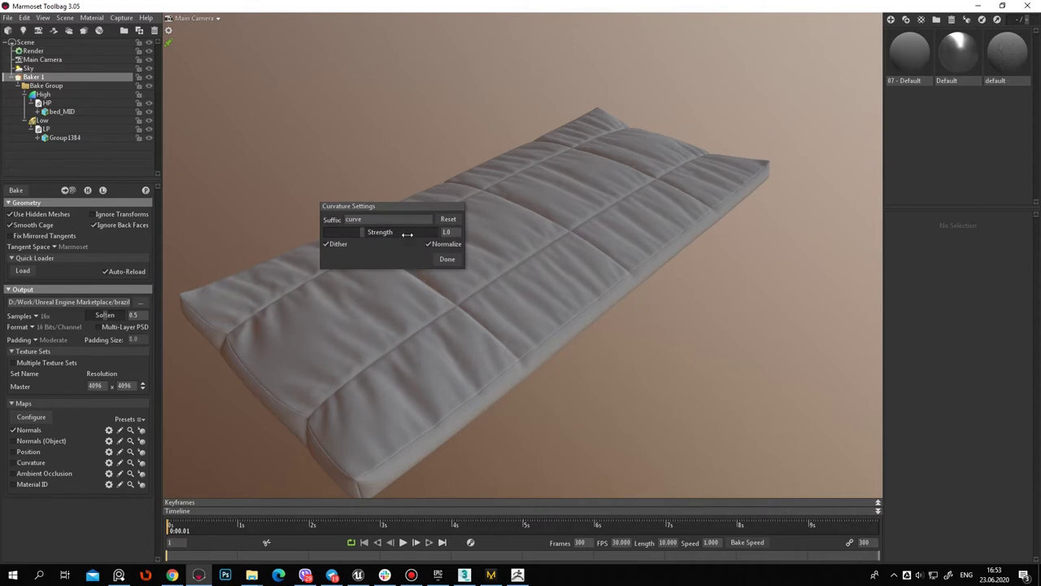
click(446, 260)
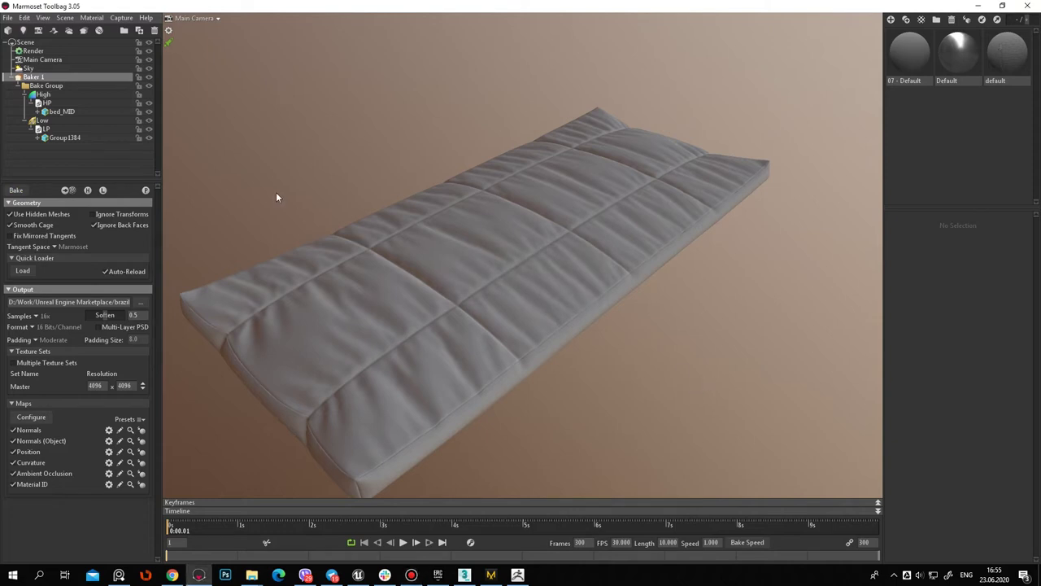
Preview the baked Material ID map on the mattress, then turn the preview off
mouse_move(470, 167)
mouse_down()
mouse_move(219, 392)
mouse_move(324, 206)
mouse_move(602, 248)
mouse_move(532, 294)
mouse_move(340, 383)
mouse_up()
click(142, 484)
mouse_move(171, 474)
mouse_down()
mouse_move(526, 401)
mouse_move(442, 379)
mouse_move(230, 401)
mouse_move(442, 330)
mouse_up()
click(141, 477)
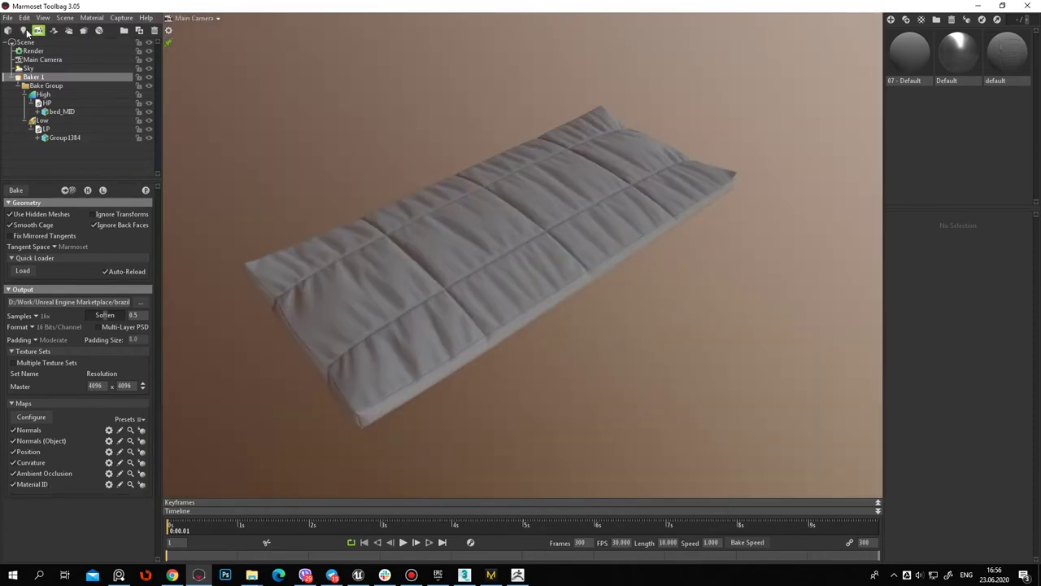
click(8, 18)
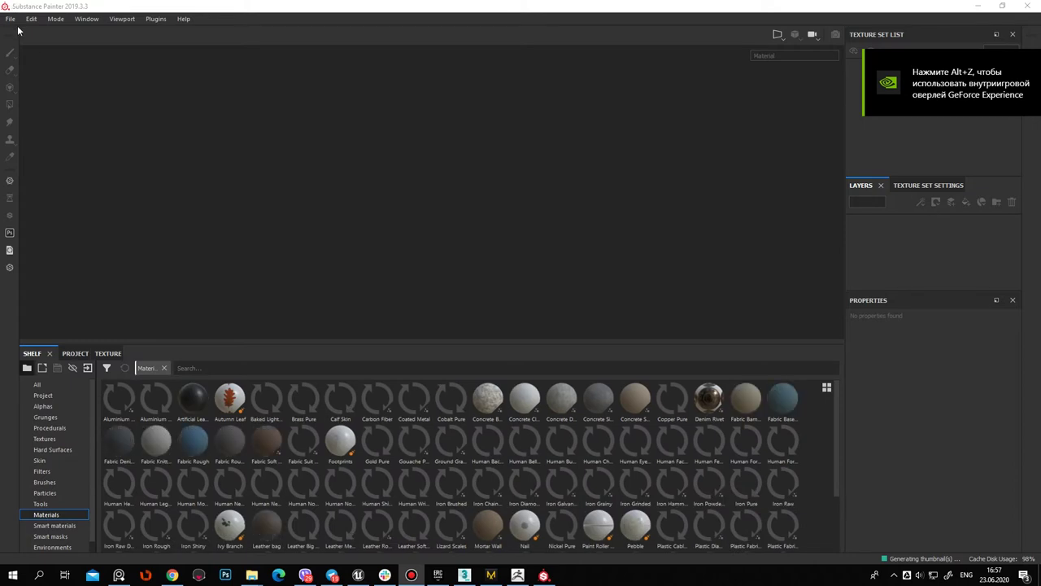
Create a new project from LP.FBX, importing the six baked 01_ maps
click(10, 18)
click(21, 30)
click(642, 174)
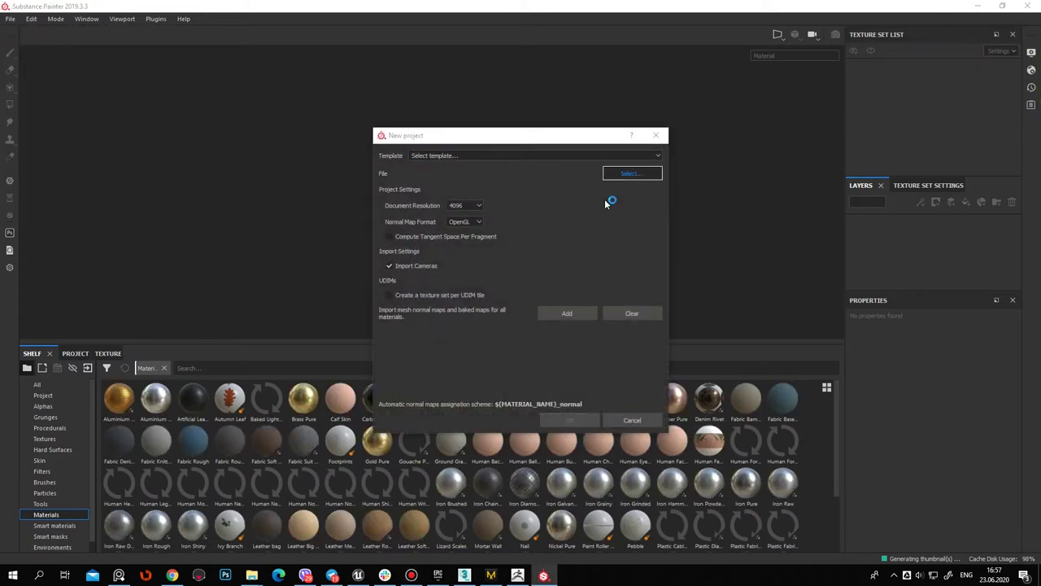
click(491, 140)
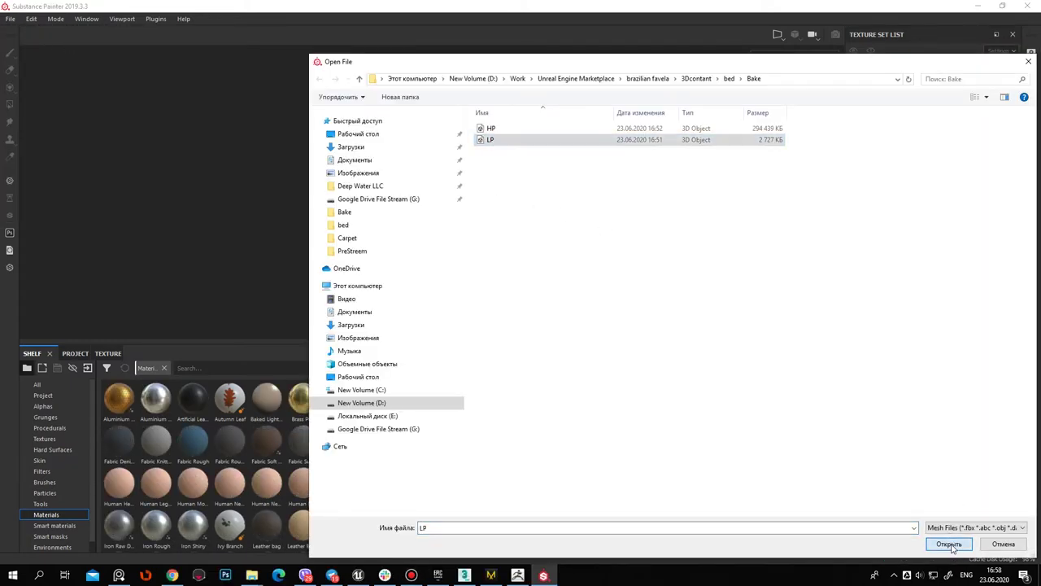
click(948, 543)
drag(623, 260, 521, 122)
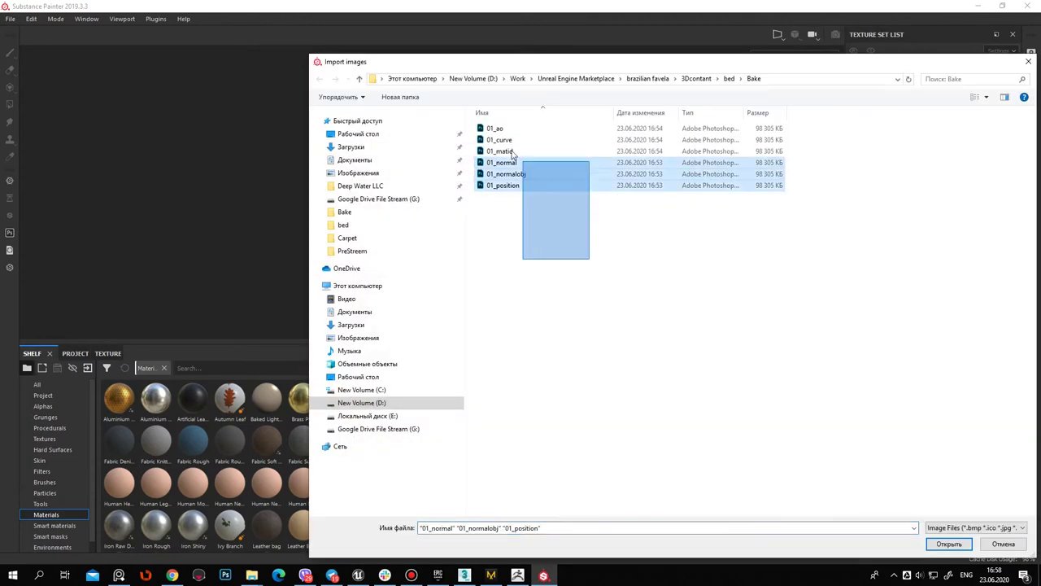
click(949, 543)
click(572, 421)
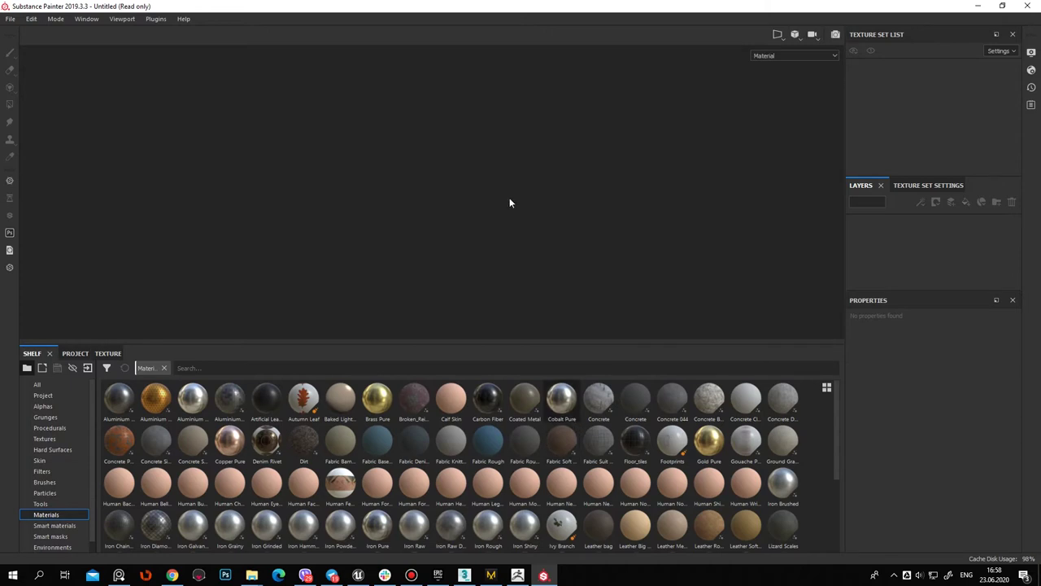
In Texture Set Settings, assign 01_normal to the normal mesh map slot
mouse_move(474, 233)
alt+mouse_down()
mouse_move(474, 284)
mouse_move(585, 321)
mouse_move(779, 258)
alt+mouse_up()
click(936, 185)
scroll(972, 236, down, 2)
scroll(979, 249, down, 3)
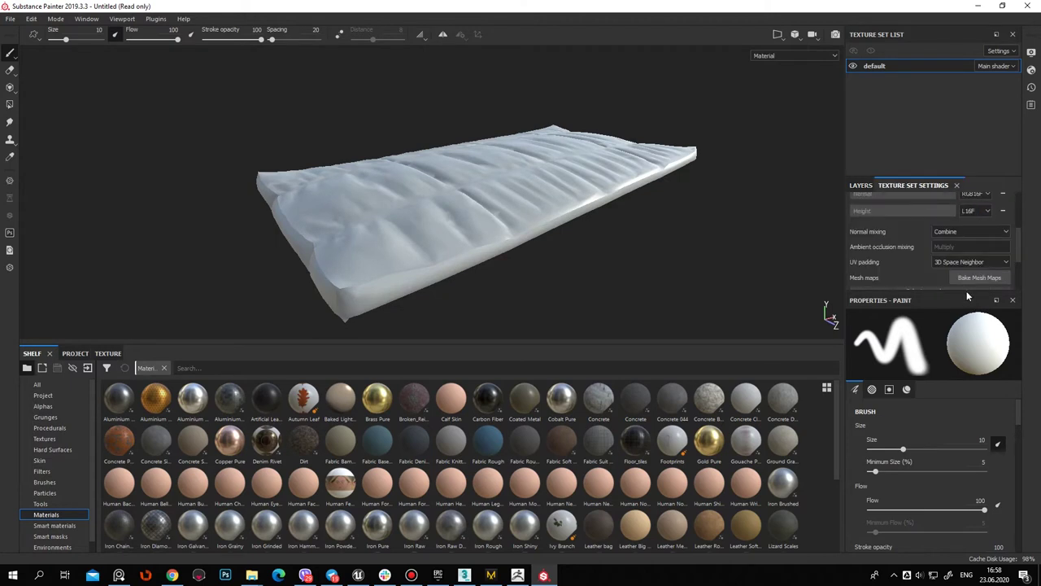
drag(967, 290, 970, 426)
scroll(951, 273, up, 2)
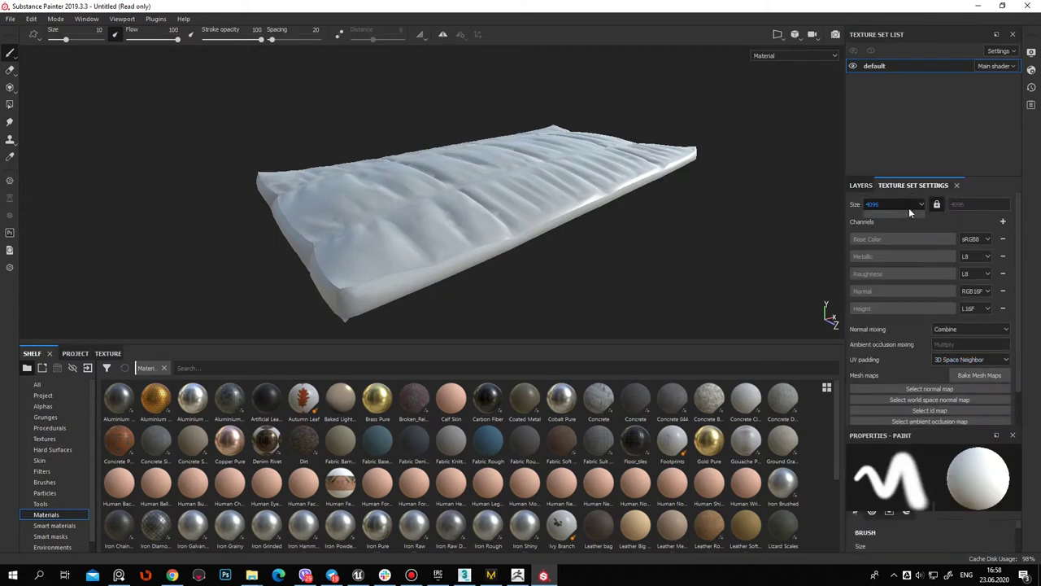
click(887, 242)
scroll(928, 334, down, 1)
click(940, 351)
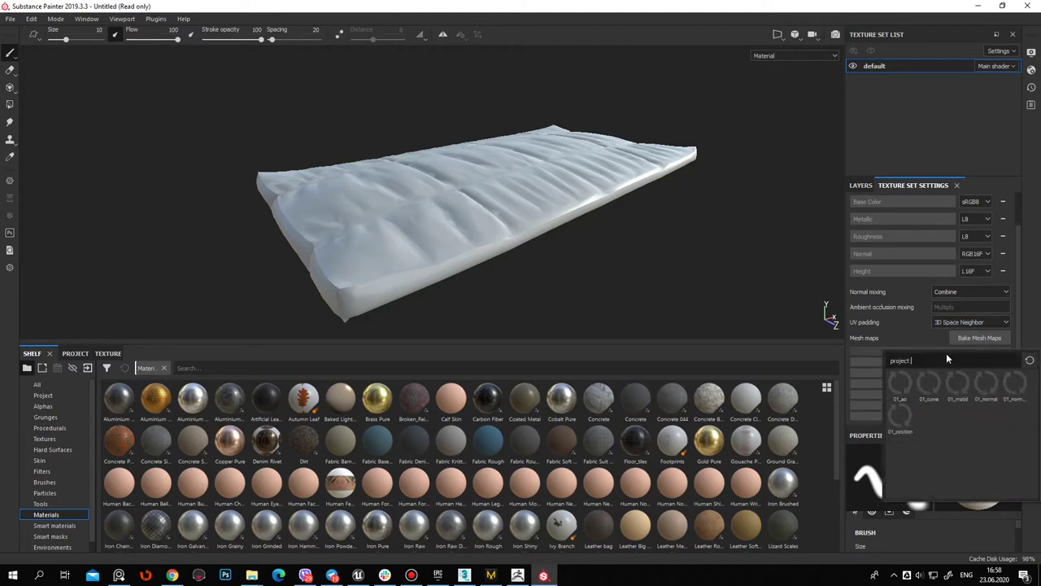
click(985, 384)
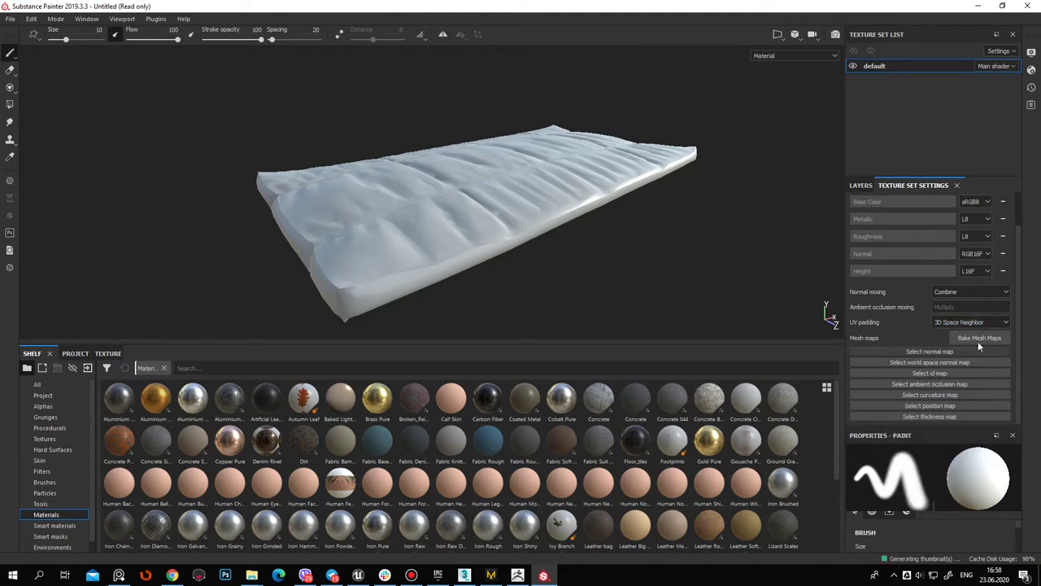
Assign 01_normalobj, 01_ao, 01_curve and 01_position to their mesh map slots
click(948, 376)
click(1013, 415)
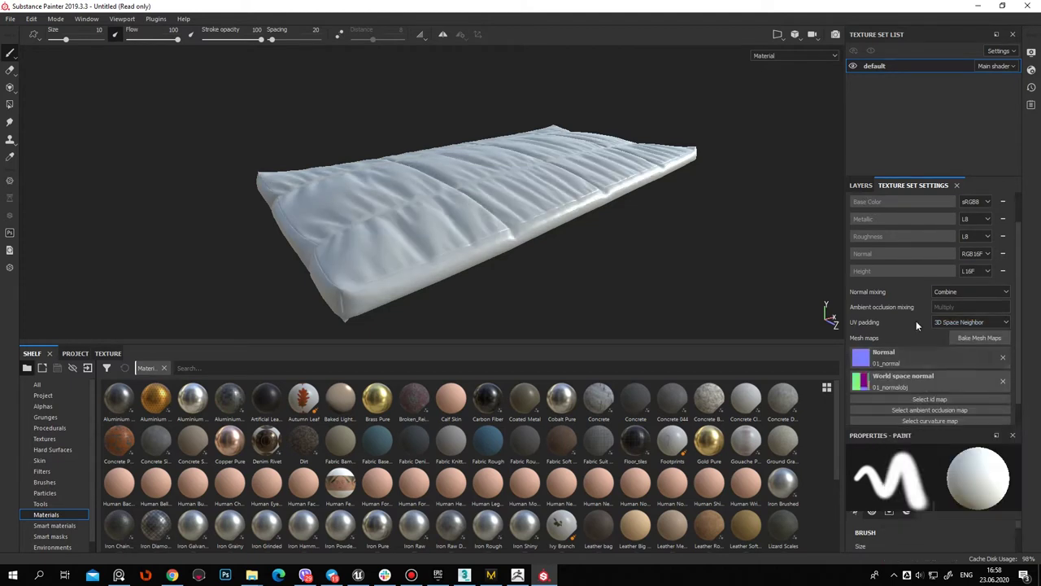
click(955, 384)
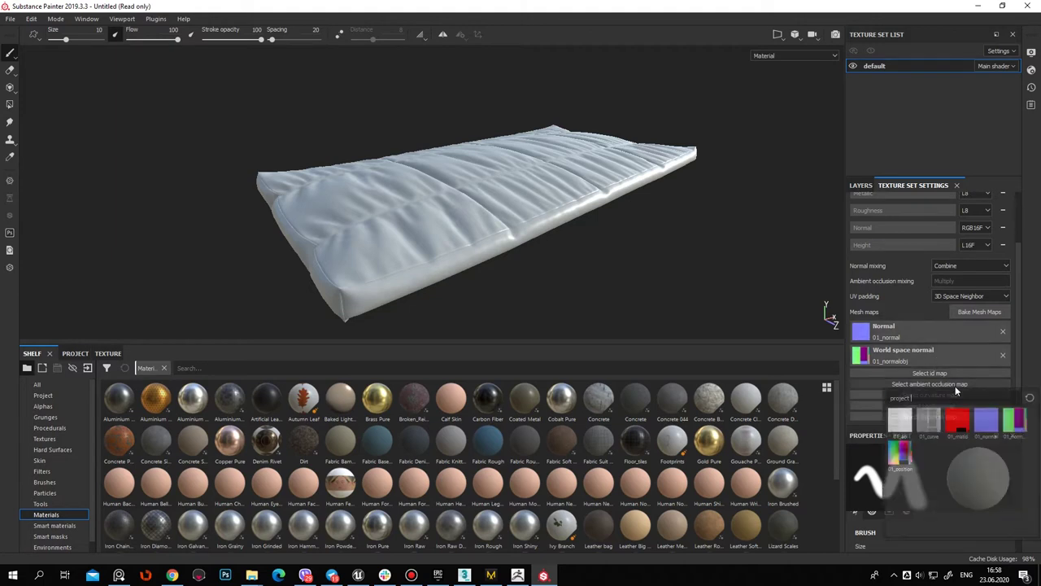
click(902, 426)
click(930, 395)
click(925, 430)
click(950, 404)
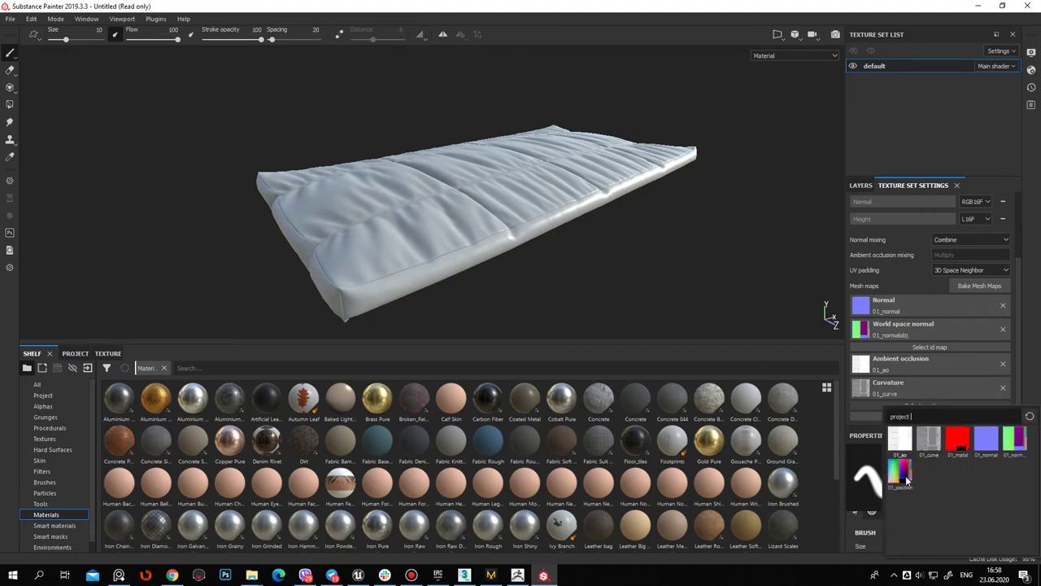
click(904, 482)
mouse_move(697, 288)
alt+mouse_down()
mouse_move(697, 209)
mouse_move(634, 217)
alt+mouse_up()
click(864, 185)
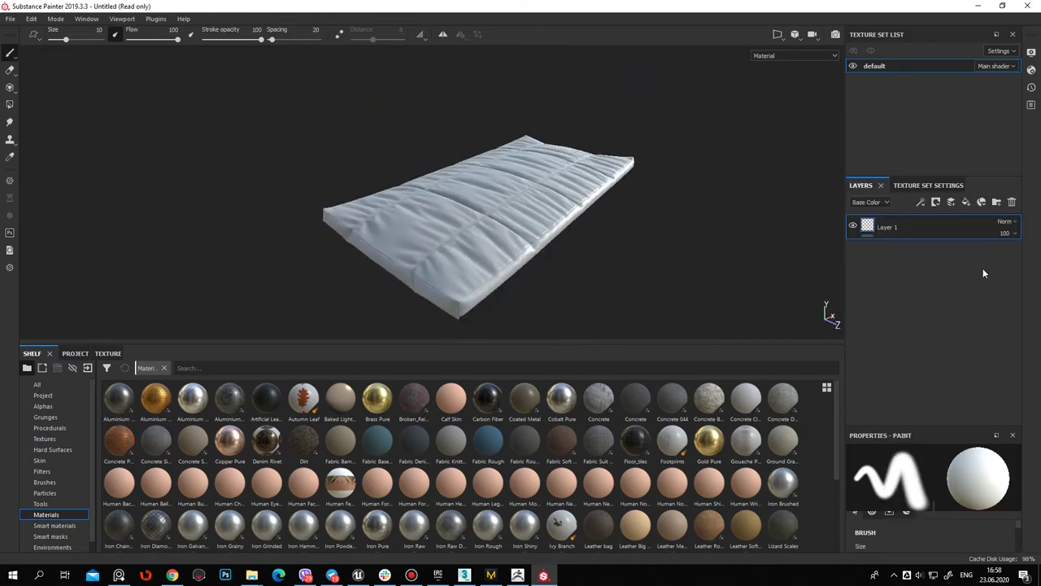
Add Folder 1 containing the Fabric Baseball Hat material and inspect the mattress
click(995, 203)
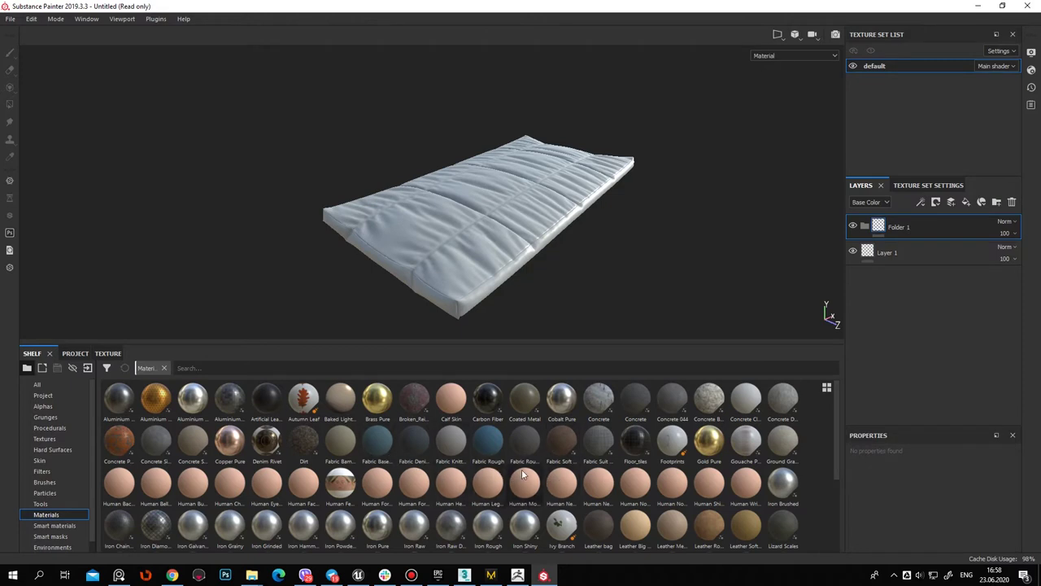
mouse_move(488, 443)
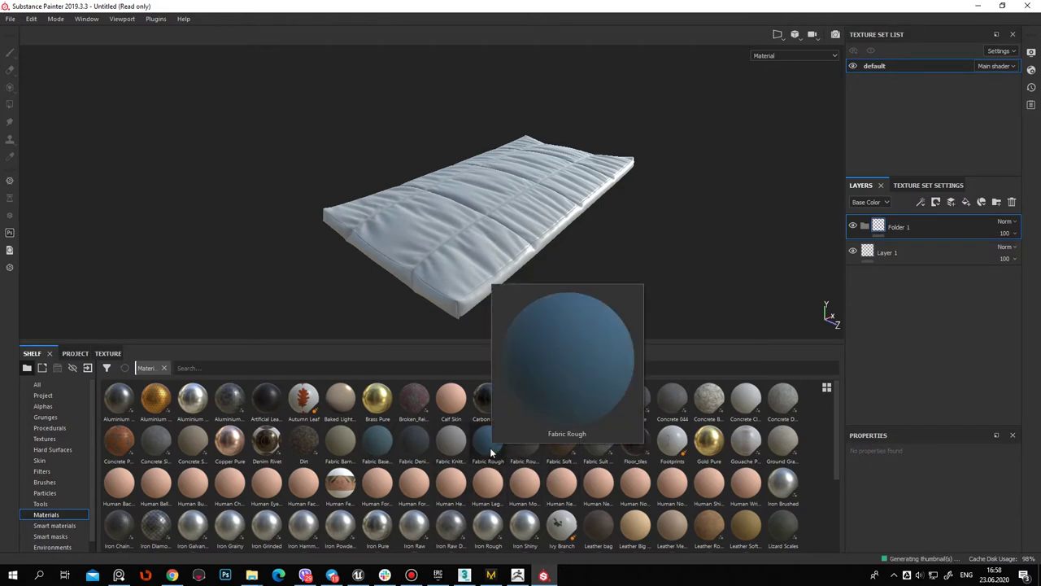
drag(387, 446, 948, 224)
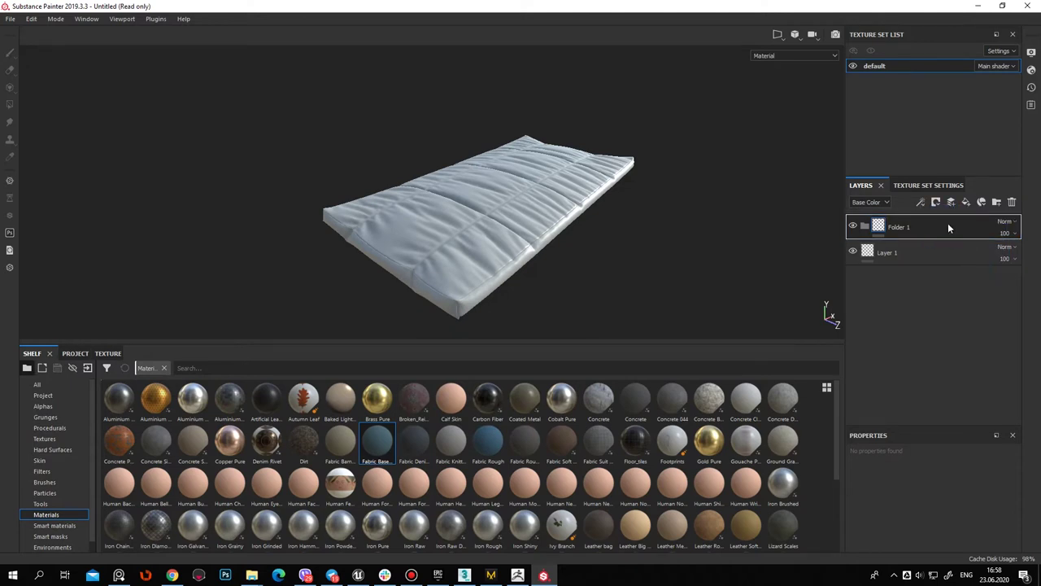
mouse_move(558, 272)
alt+mouse_down()
mouse_move(649, 283)
mouse_move(632, 258)
alt+mouse_up()
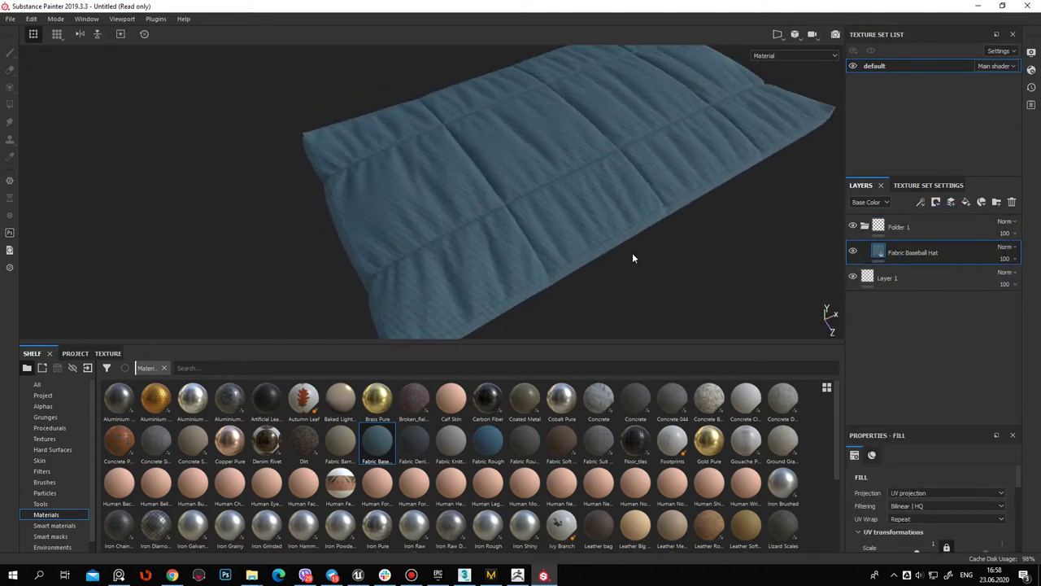
alt+right_drag(660, 287, 654, 279)
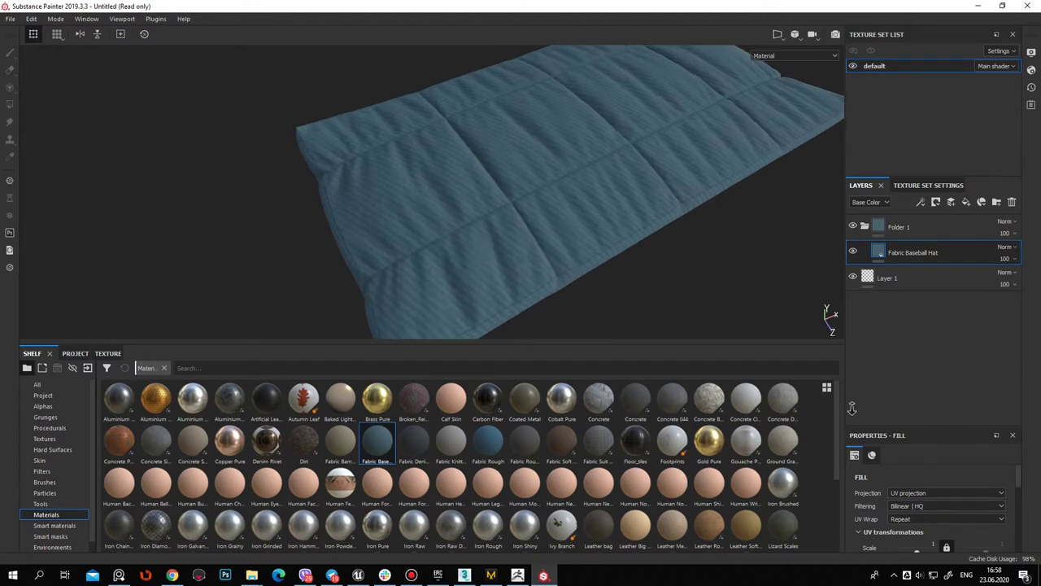
alt+right_drag(544, 278, 648, 123)
alt+drag(648, 123, 425, 225)
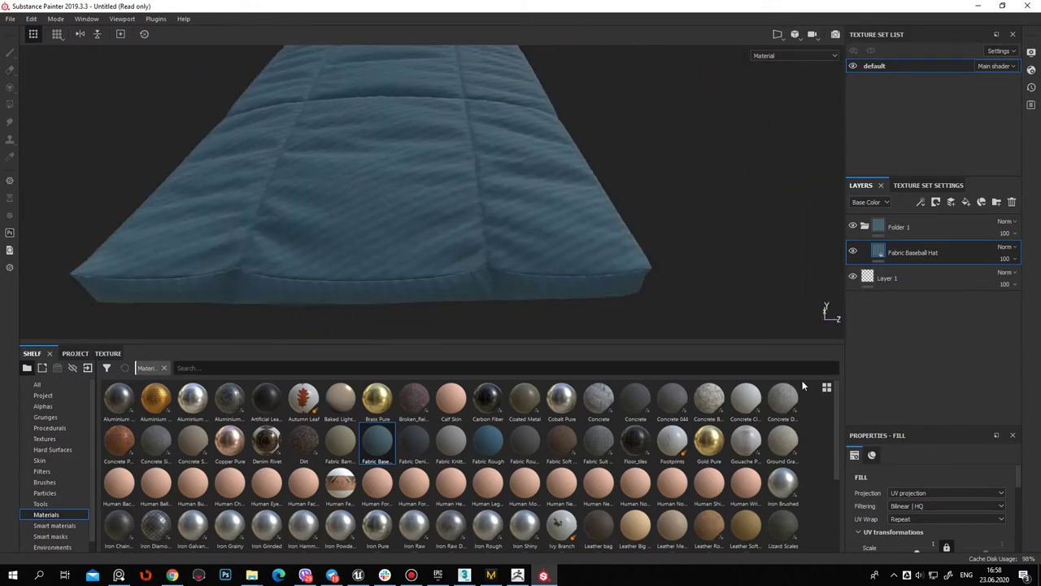
mouse_move(733, 325)
alt+mouse_down()
mouse_move(620, 227)
mouse_move(723, 302)
mouse_move(453, 263)
mouse_move(205, 209)
mouse_move(297, 219)
mouse_move(880, 364)
alt+mouse_up()
mouse_move(822, 277)
alt+mouse_down()
mouse_move(623, 244)
mouse_move(637, 281)
mouse_move(599, 235)
mouse_move(821, 256)
alt+mouse_up()
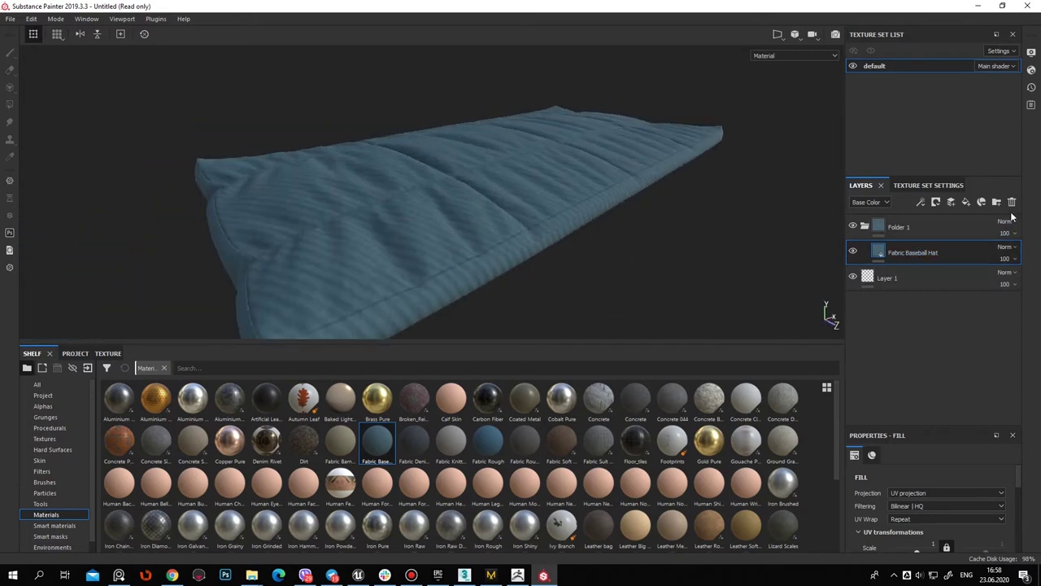
Hide Fabric Baseball Hat, then try and delete a Fabric Denim Base layer
click(853, 252)
mouse_move(414, 440)
mouse_down()
mouse_move(943, 256)
mouse_move(947, 235)
mouse_up()
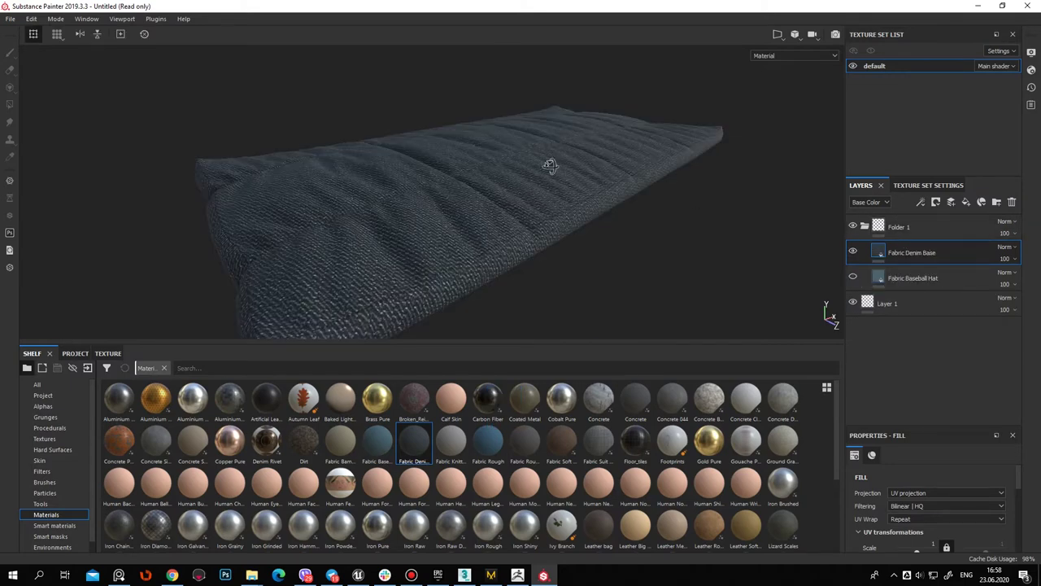
alt+drag(548, 168, 543, 206)
click(1012, 202)
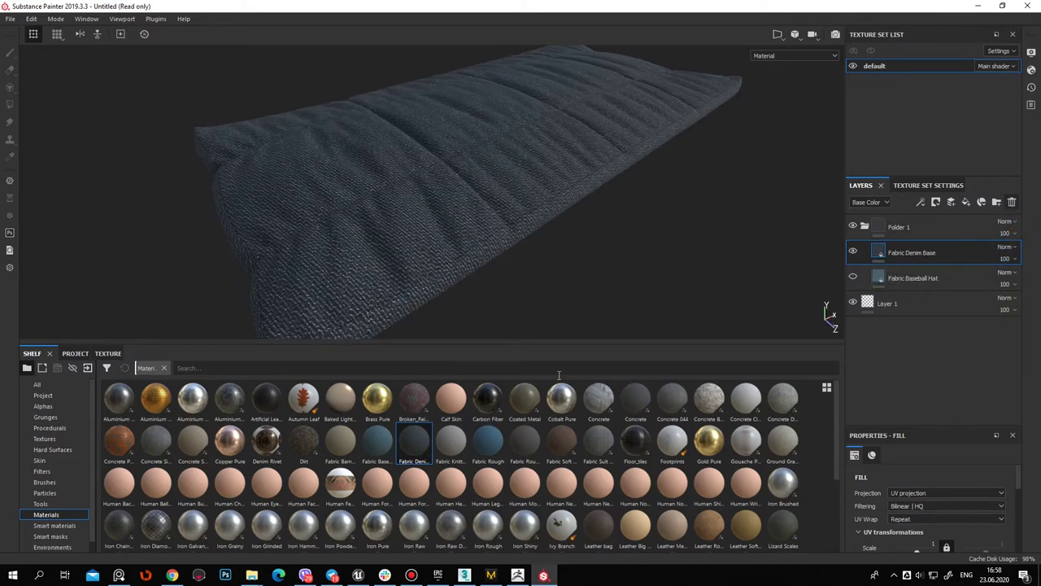
Add a Fabric Knitted Sweater layer tiled at UV scale 11.13, then hide it
drag(454, 450, 932, 234)
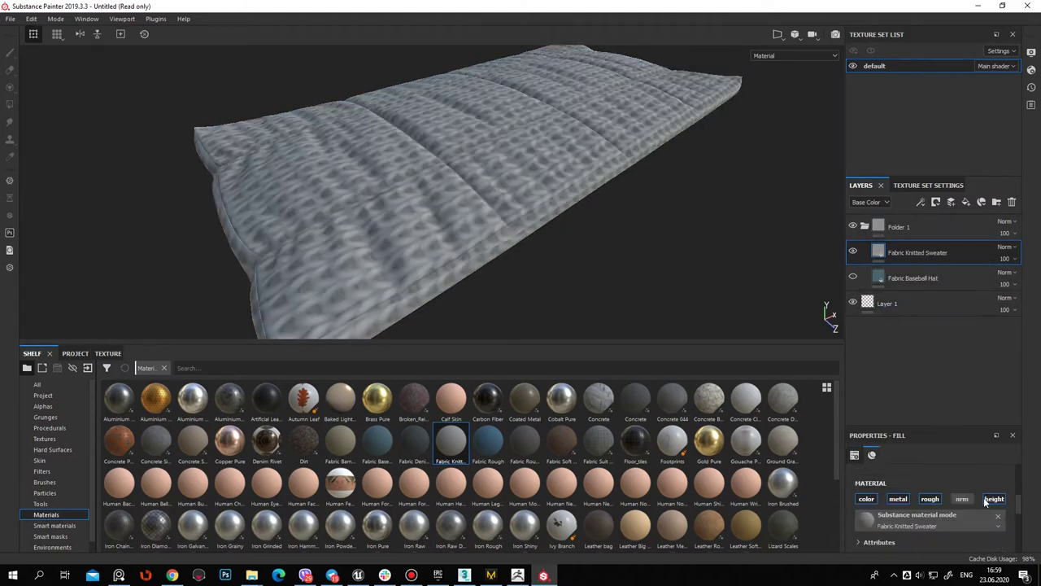
scroll(960, 500, down, 1)
click(922, 521)
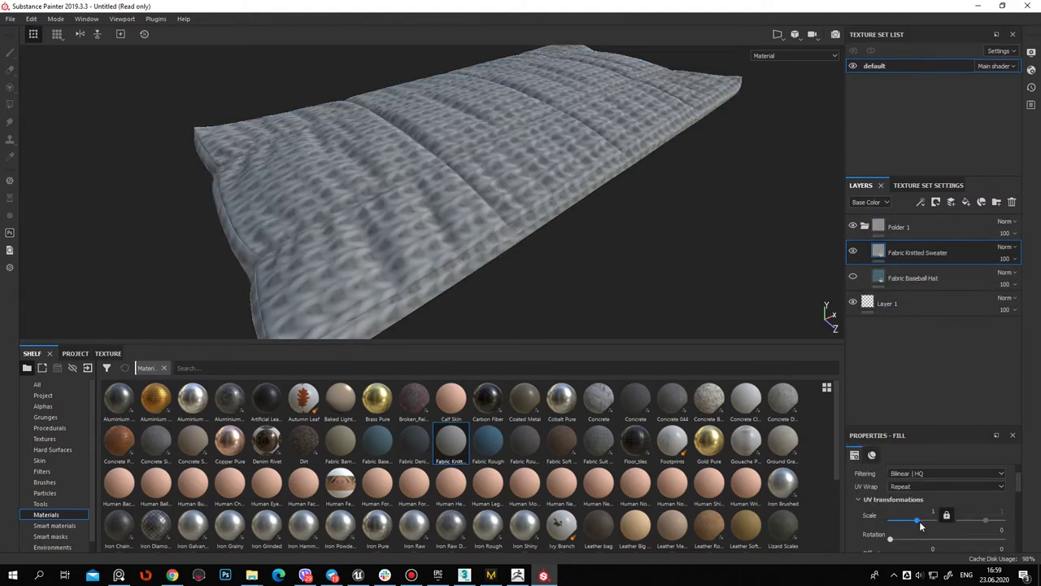
mouse_move(521, 244)
alt+mouse_down()
mouse_move(432, 274)
mouse_move(639, 160)
mouse_move(442, 200)
mouse_move(609, 215)
mouse_move(295, 231)
mouse_move(643, 214)
mouse_move(709, 261)
mouse_move(508, 202)
mouse_move(572, 242)
mouse_move(306, 163)
mouse_move(370, 183)
mouse_move(144, 168)
mouse_move(423, 244)
alt+mouse_up()
click(853, 251)
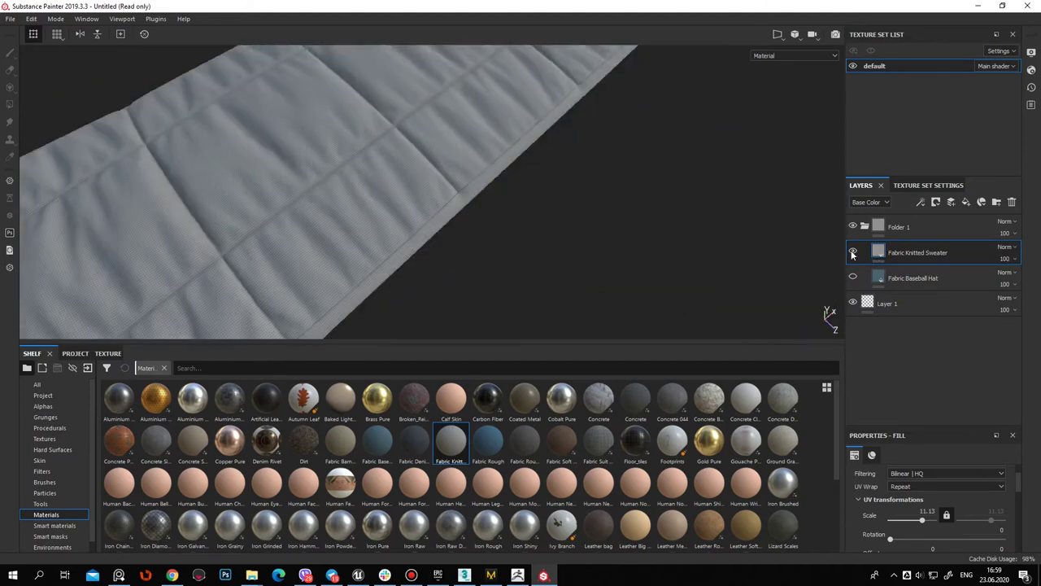
Try a Fabric Soft Denim layer with finer tiling and a beige colour, then delete it
drag(563, 443, 932, 232)
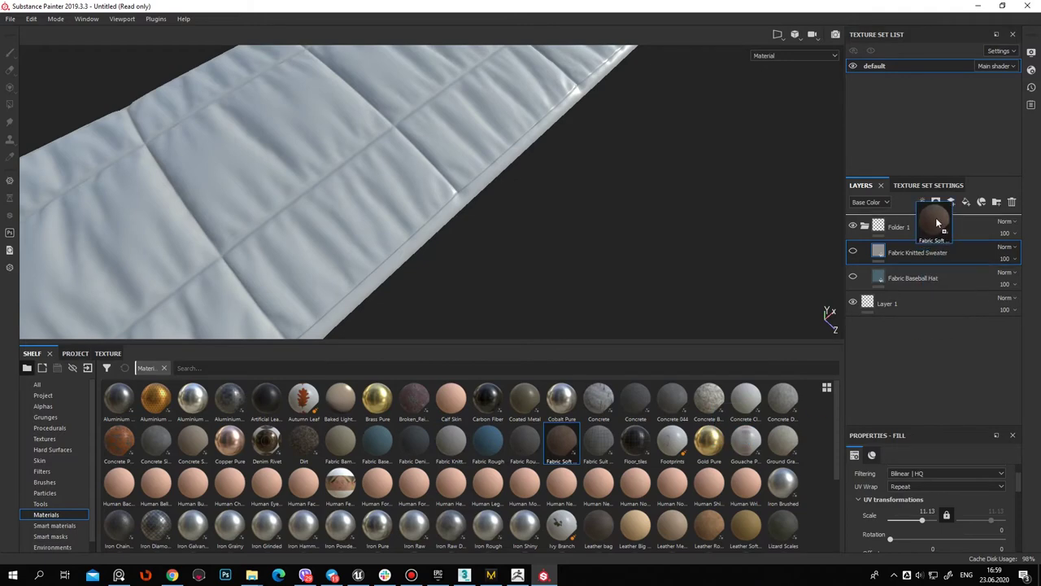
scroll(474, 191, down, 5)
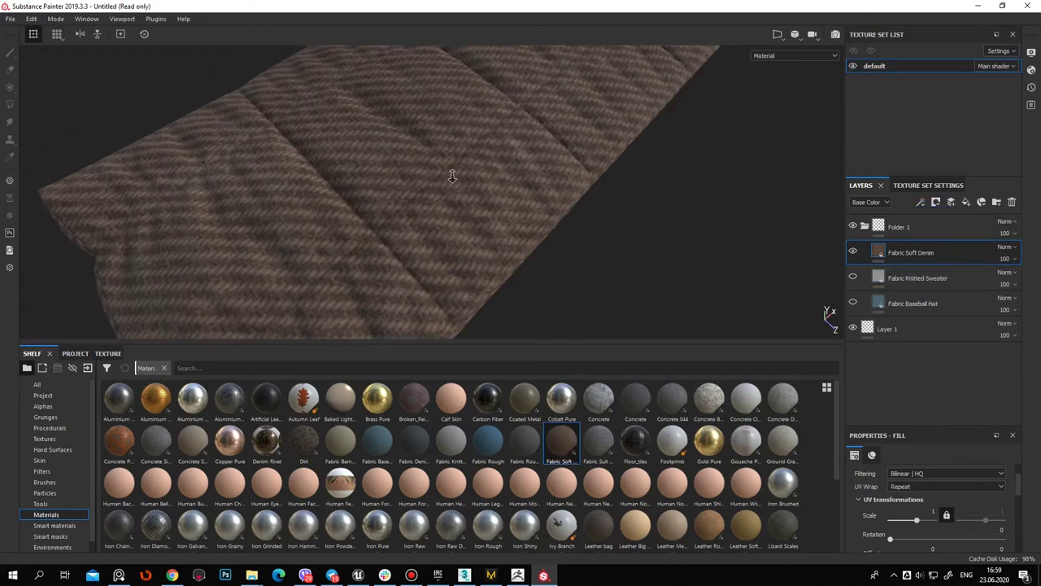
alt+drag(475, 190, 428, 163)
drag(917, 519, 921, 519)
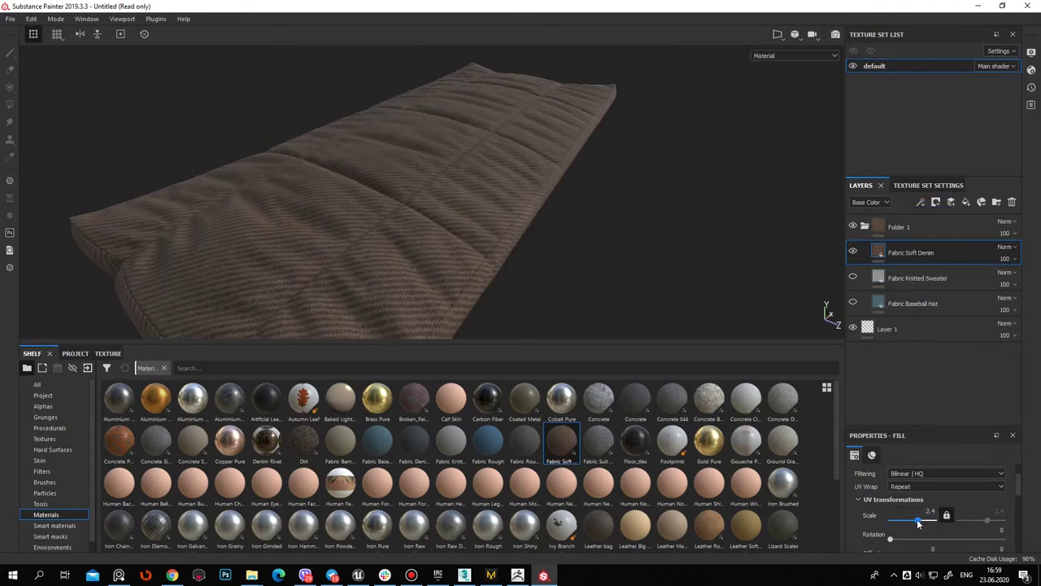
scroll(998, 511, down, 3)
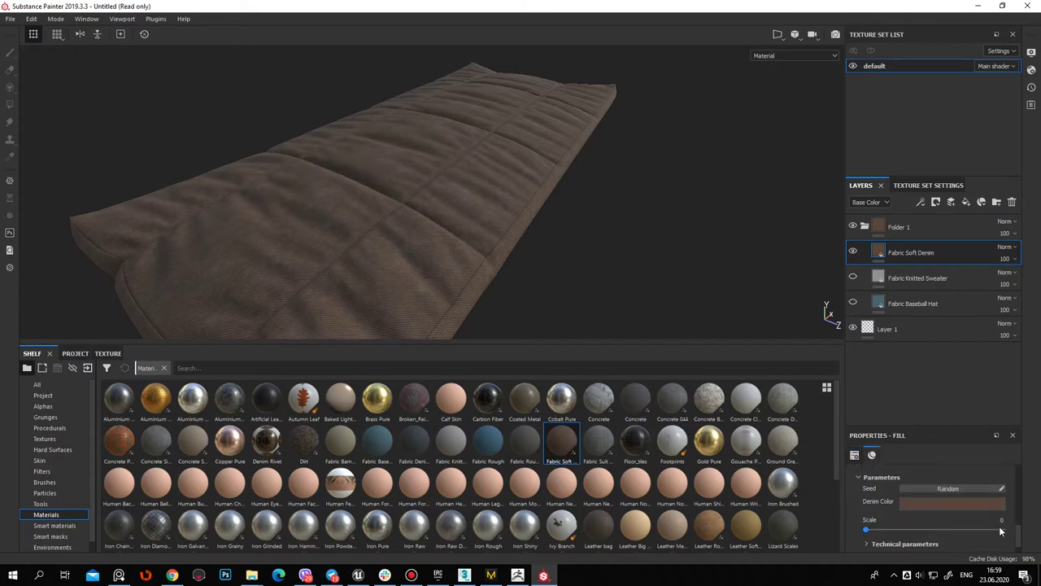
click(958, 500)
drag(914, 433, 904, 412)
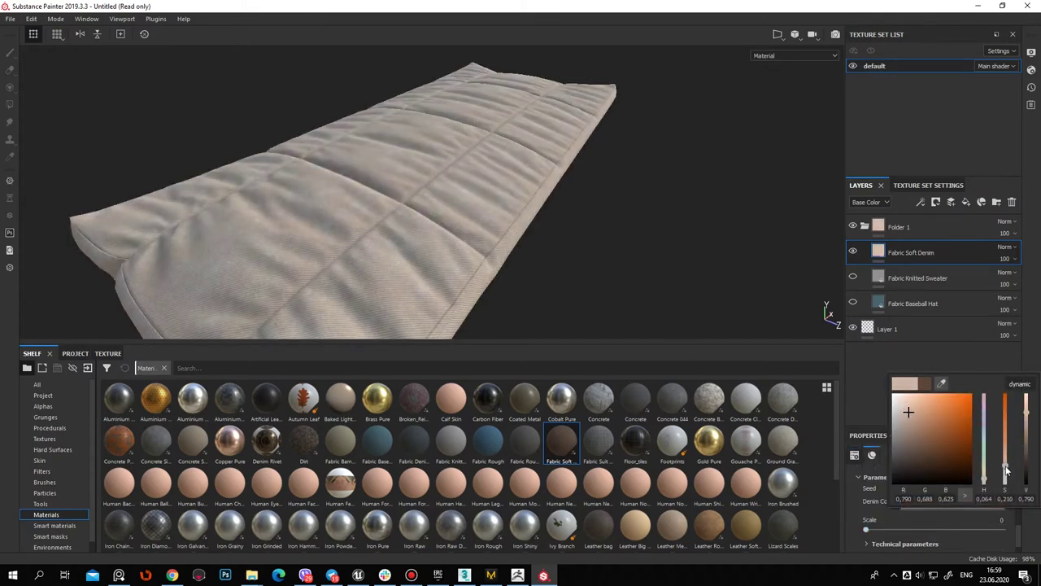
drag(986, 483, 986, 484)
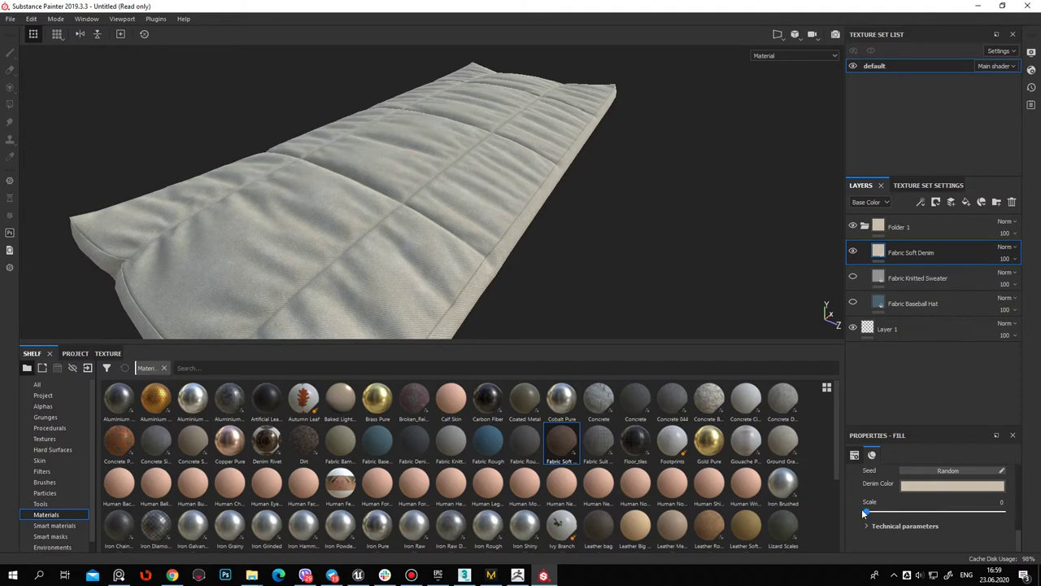
alt+drag(588, 249, 486, 160)
mouse_move(616, 228)
alt+mouse_down()
mouse_move(490, 244)
mouse_move(675, 211)
mouse_move(277, 170)
mouse_move(249, 209)
mouse_move(196, 201)
alt+mouse_up()
click(1012, 202)
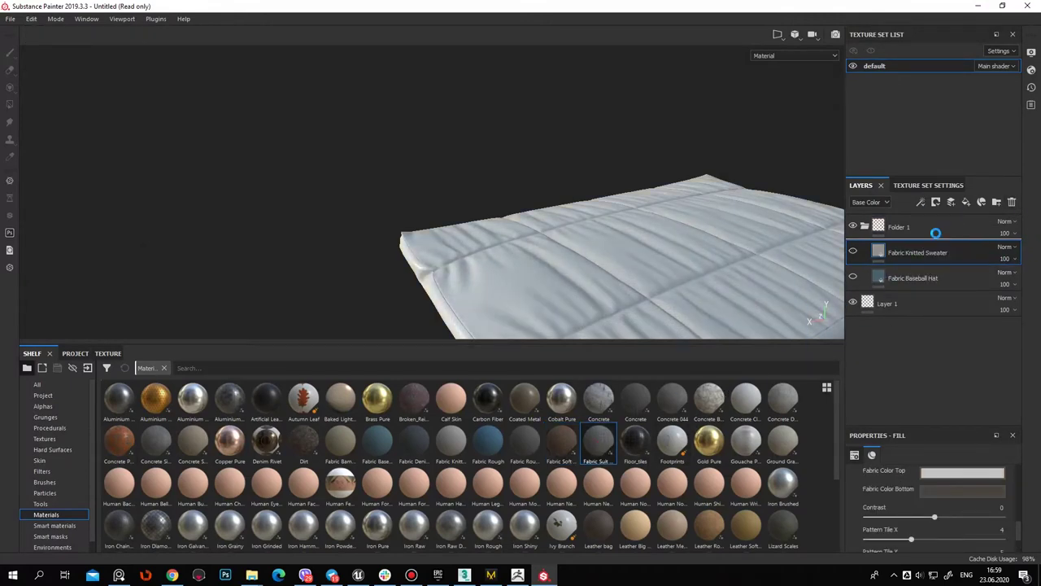
Try a Fabric Suit Vintage layer, delete it, and add a fill layer above the knit
mouse_move(504, 196)
alt+mouse_down()
mouse_move(472, 211)
mouse_move(520, 204)
alt+mouse_up()
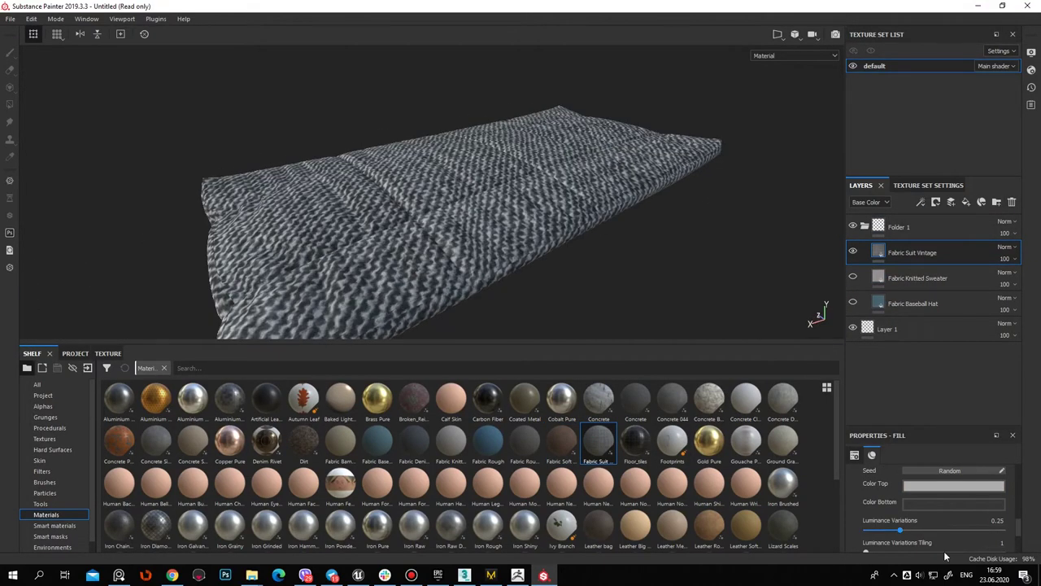
scroll(936, 536, up, 3)
scroll(952, 535, up, 2)
scroll(928, 531, down, 2)
scroll(929, 531, down, 2)
drag(916, 498, 919, 498)
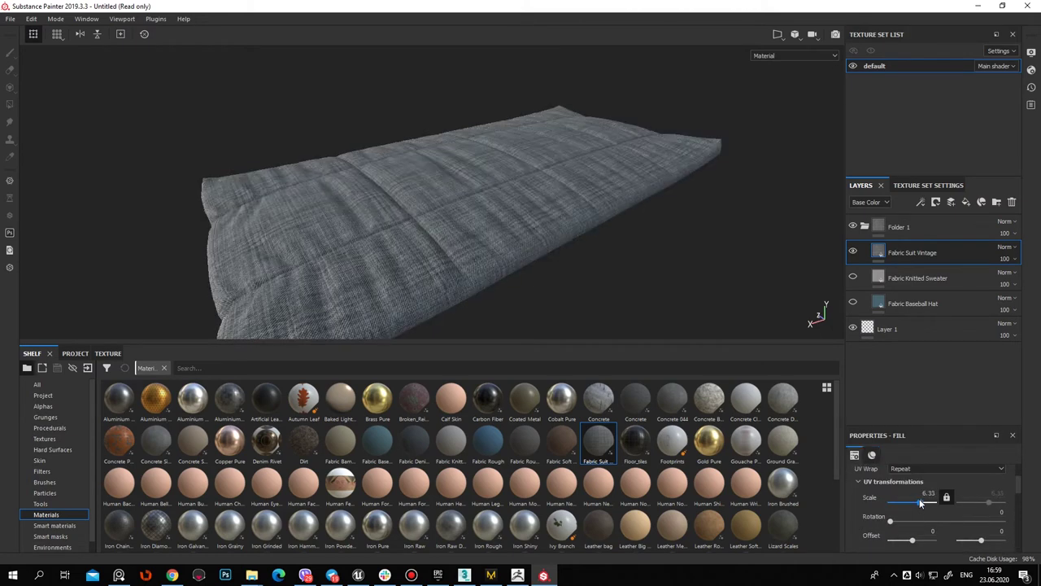
alt+drag(342, 205, 383, 211)
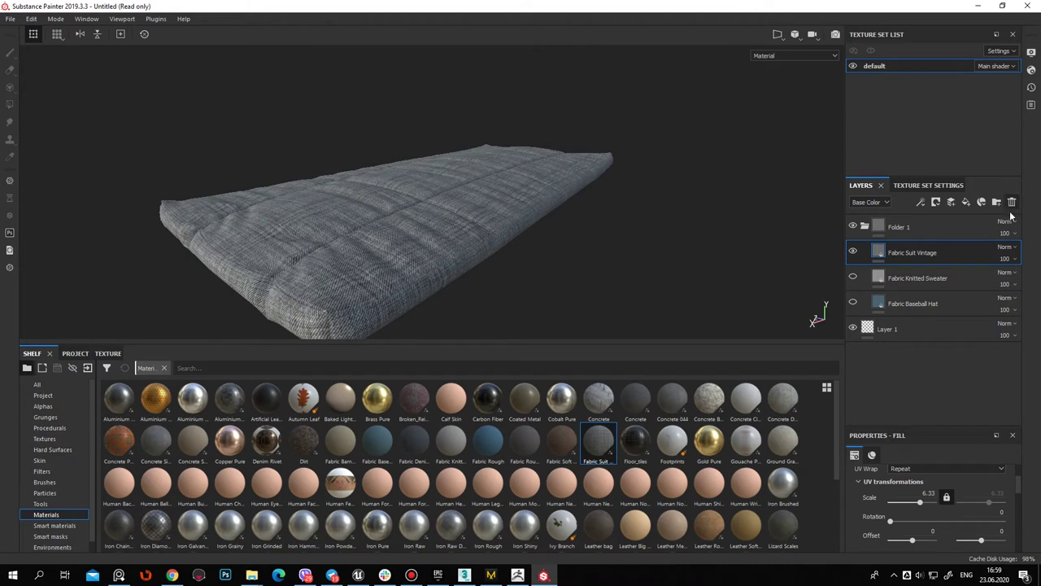
click(1012, 203)
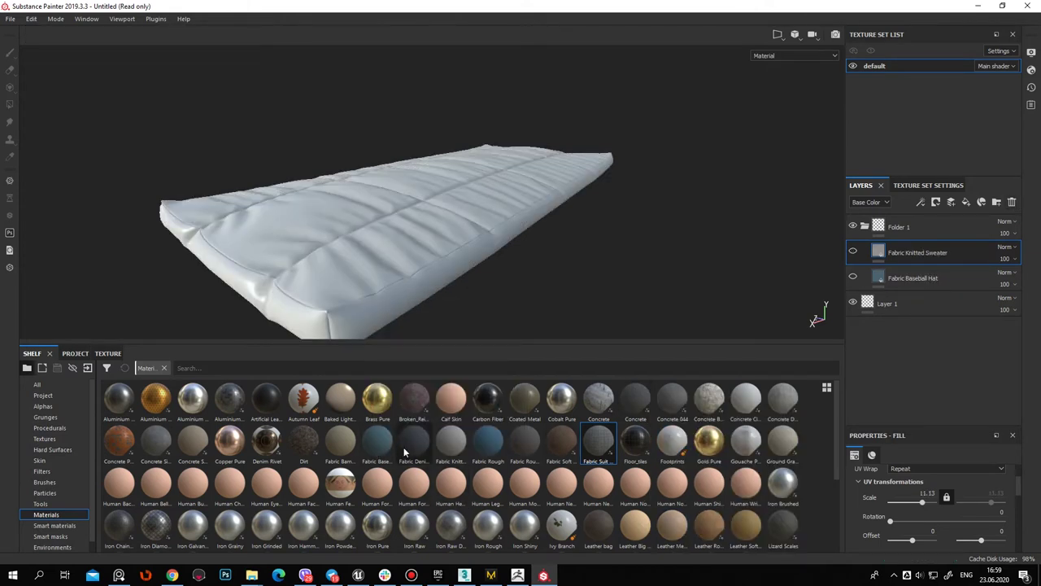
mouse_move(405, 452)
mouse_down()
mouse_move(935, 236)
mouse_move(464, 453)
mouse_up()
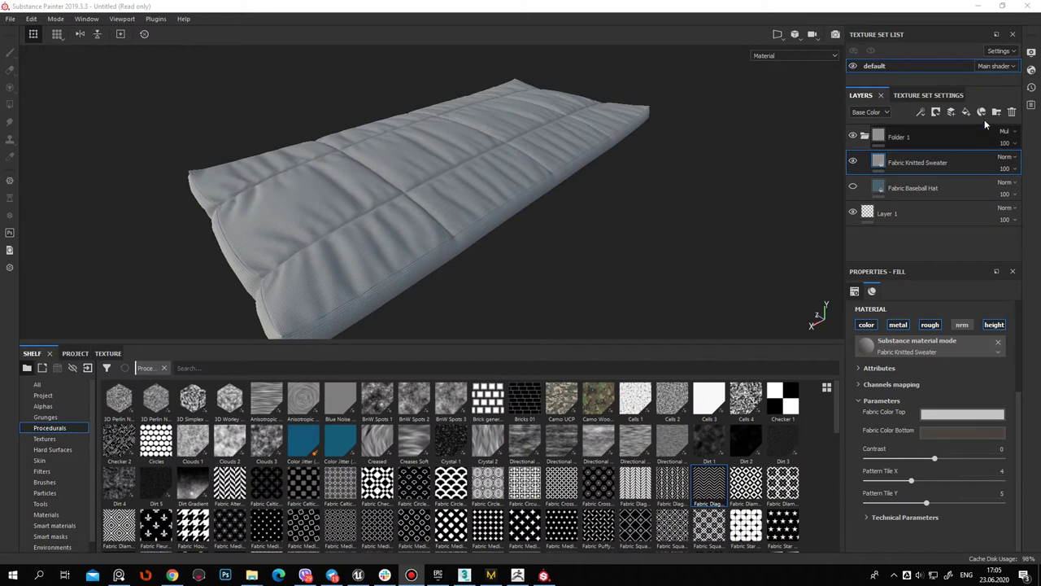
click(966, 112)
Give Fill layer 1 a black mask with a fine Fabric Diagonal Thin fill, scale 3.16
right_click(879, 163)
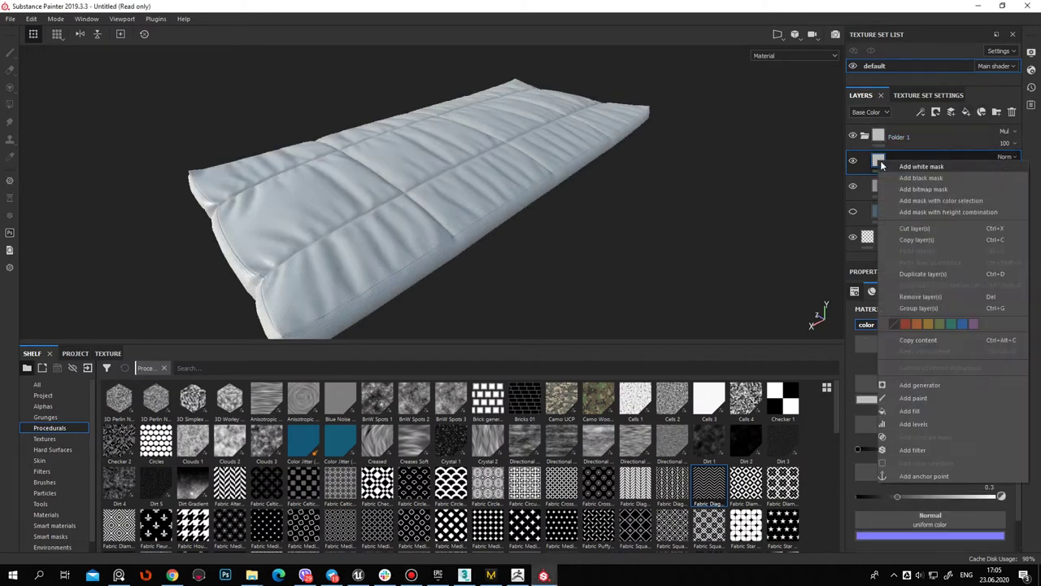
click(925, 179)
right_click(898, 164)
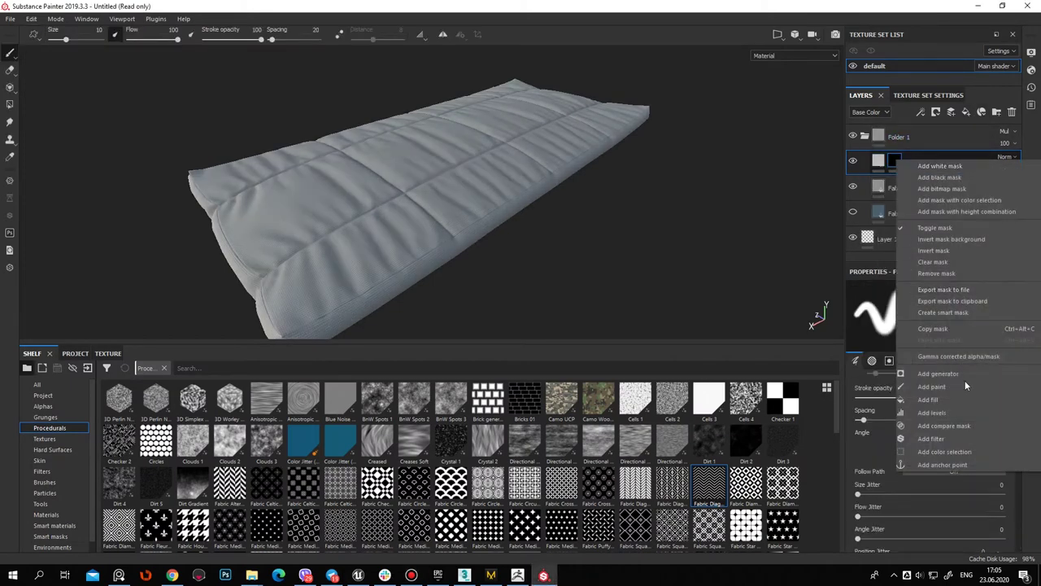
click(951, 399)
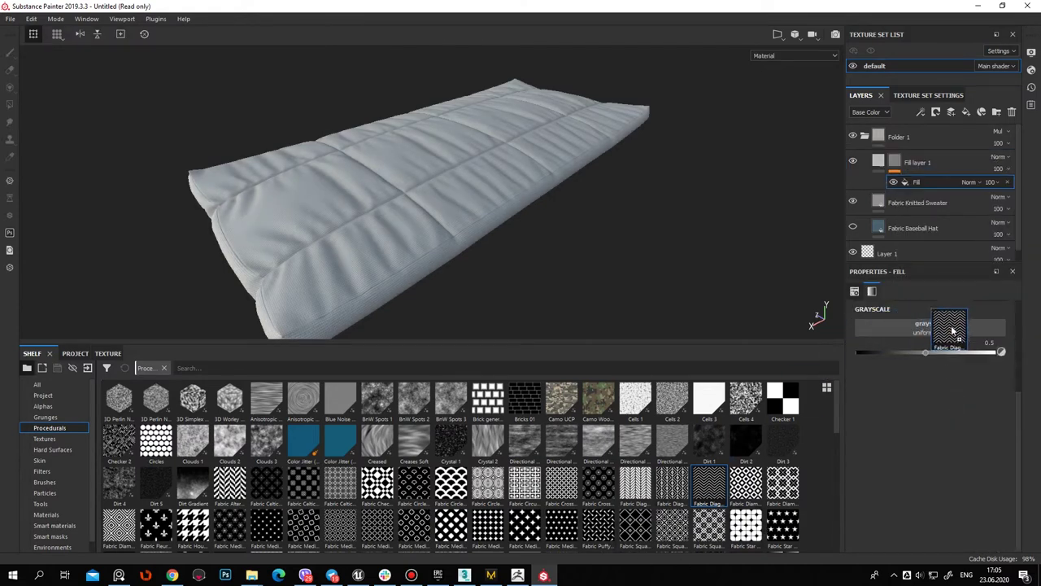
drag(914, 335, 916, 333)
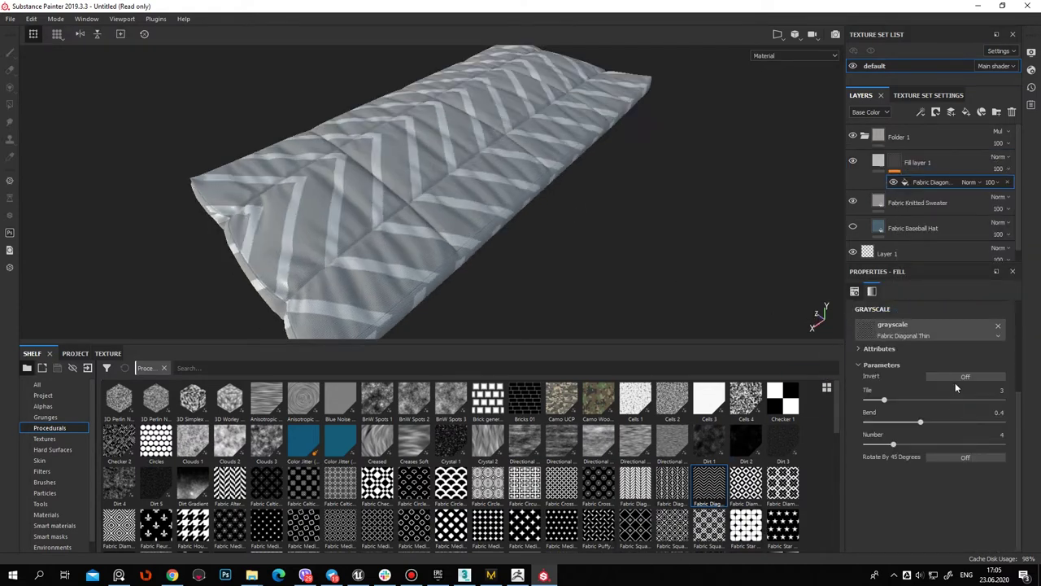
click(895, 164)
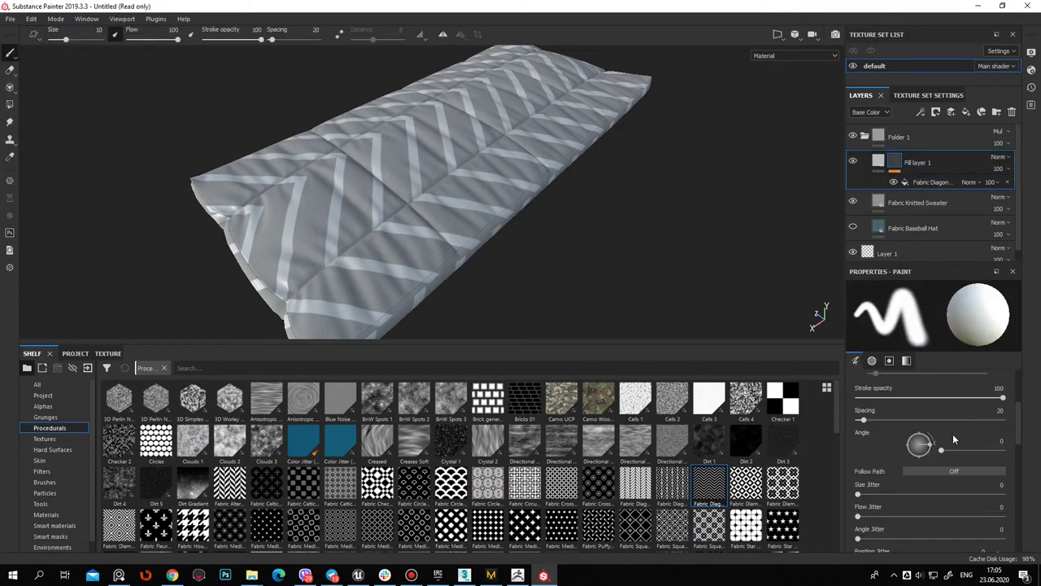
scroll(954, 439, up, 2)
click(878, 161)
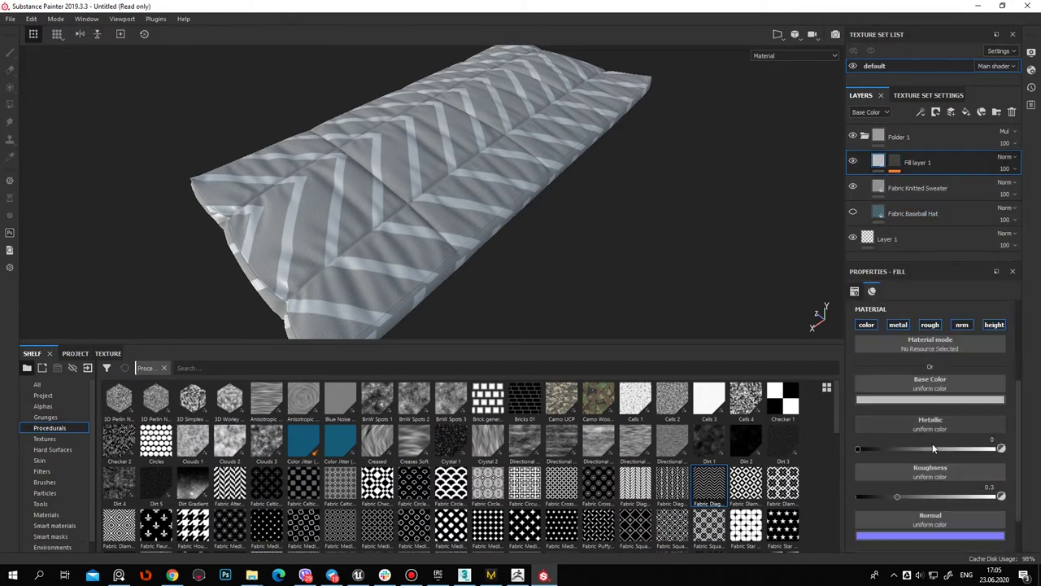
scroll(933, 444, up, 3)
drag(922, 392, 919, 390)
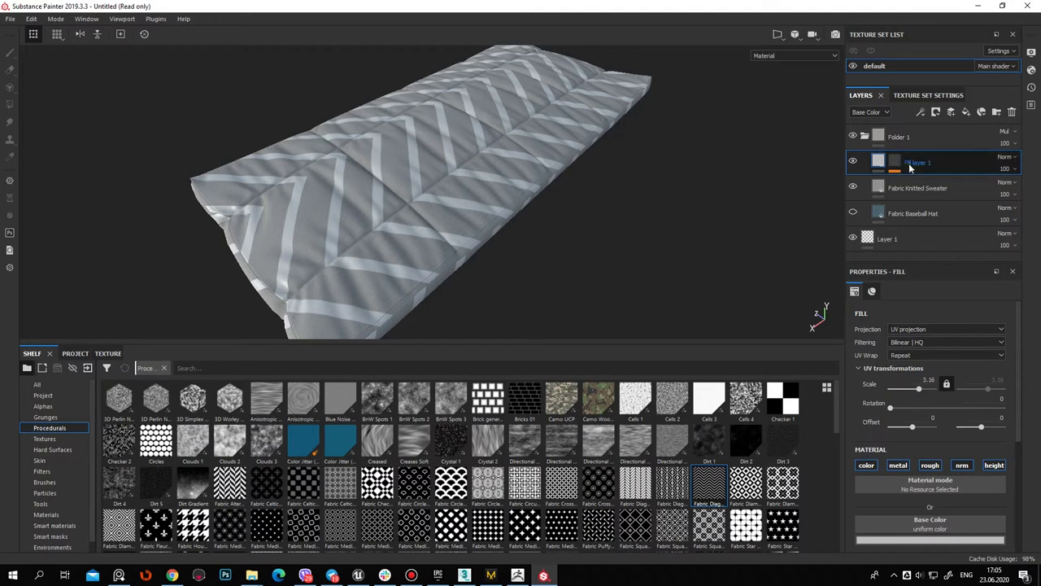
click(894, 161)
click(931, 182)
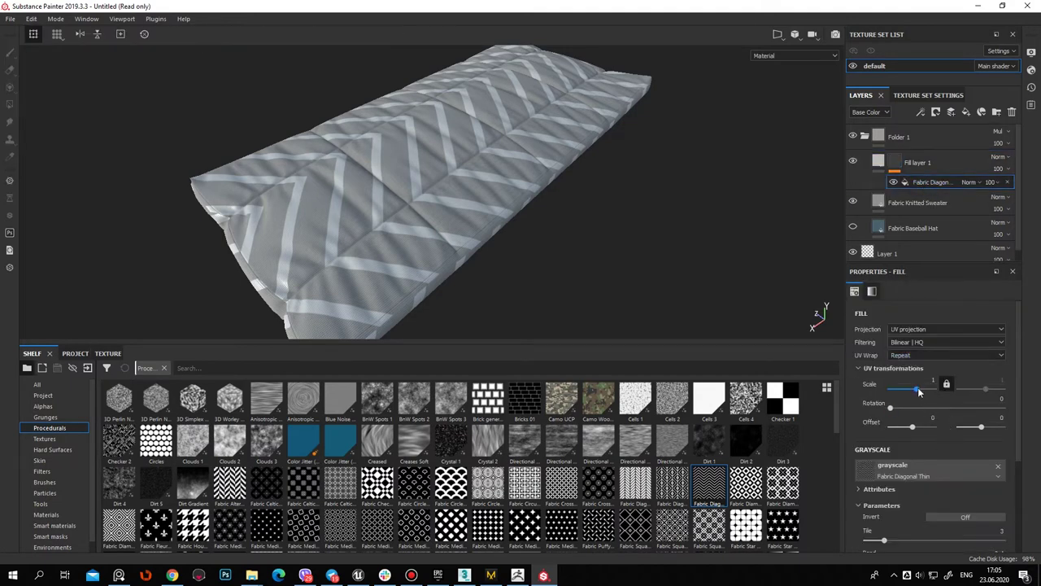
drag(919, 387, 921, 387)
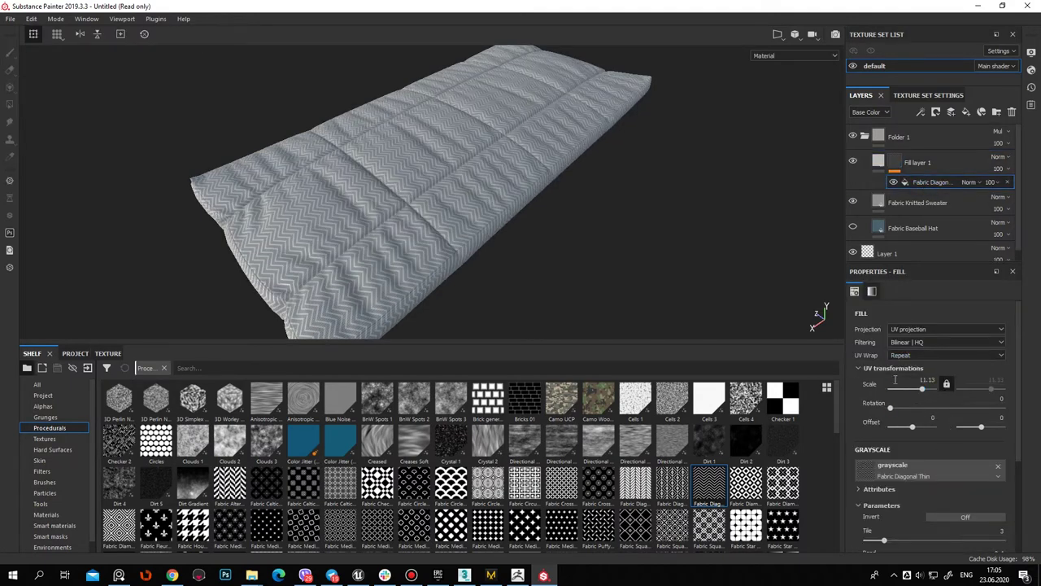
Set Fill layer 1 to Multiply blending and lighten its base colour
click(917, 162)
click(875, 467)
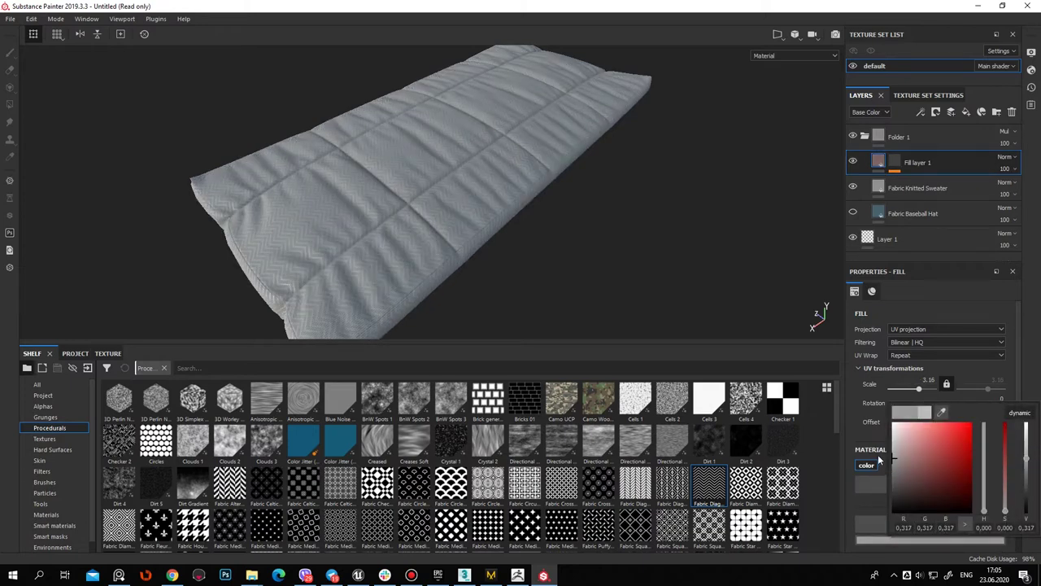
click(1006, 157)
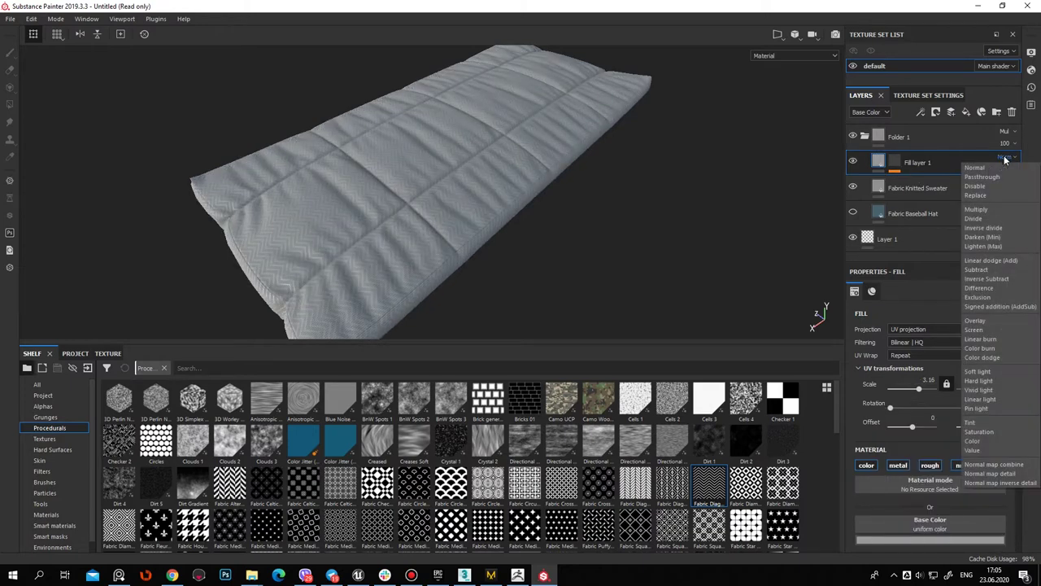
click(980, 209)
mouse_move(658, 183)
alt+mouse_down()
mouse_move(344, 167)
mouse_move(383, 188)
mouse_move(344, 144)
mouse_move(513, 207)
mouse_move(532, 175)
mouse_move(765, 414)
alt+mouse_up()
click(920, 538)
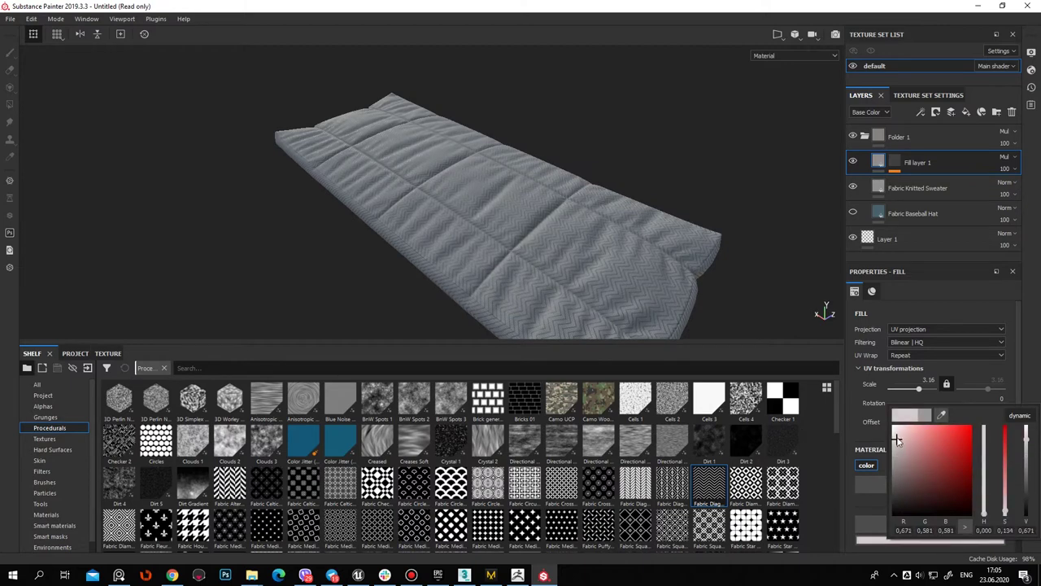
mouse_move(520, 244)
alt+mouse_down()
mouse_move(453, 267)
mouse_move(450, 235)
mouse_move(488, 267)
mouse_move(515, 176)
mouse_move(379, 220)
mouse_move(35, 209)
mouse_move(484, 191)
mouse_move(574, 244)
mouse_move(434, 226)
mouse_move(365, 186)
mouse_move(544, 238)
mouse_move(646, 221)
mouse_move(623, 204)
mouse_move(467, 239)
mouse_move(2, 135)
mouse_move(203, 225)
mouse_move(458, 168)
mouse_move(503, 102)
mouse_move(477, 38)
mouse_move(576, 203)
mouse_move(481, 174)
alt+mouse_up()
alt+middle_drag(481, 174, 586, 131)
mouse_move(585, 131)
alt+mouse_down()
mouse_move(602, 184)
mouse_move(456, 265)
mouse_move(398, 167)
mouse_move(508, 151)
mouse_move(543, 217)
alt+mouse_up()
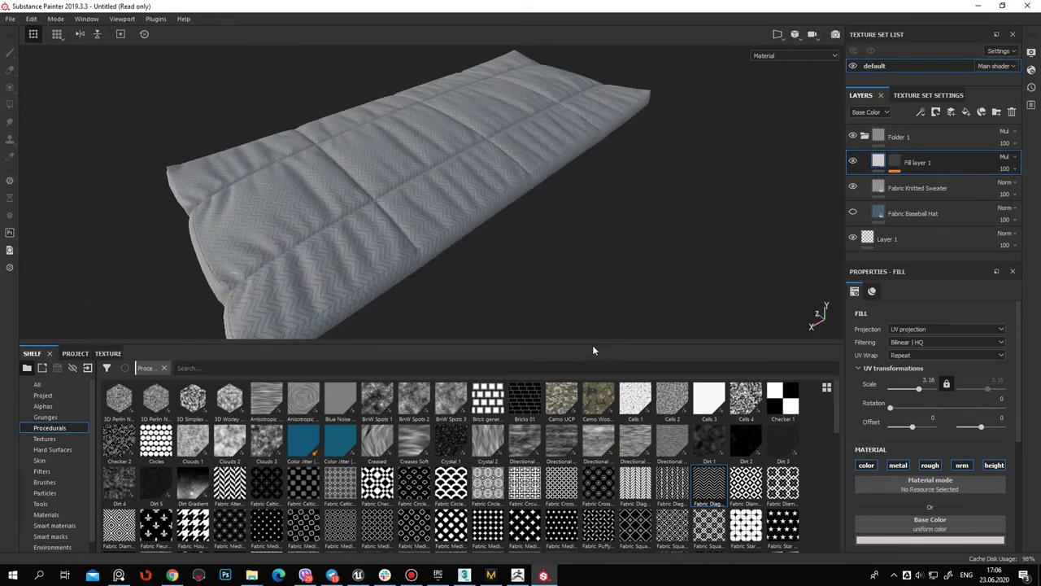
drag(592, 345, 594, 404)
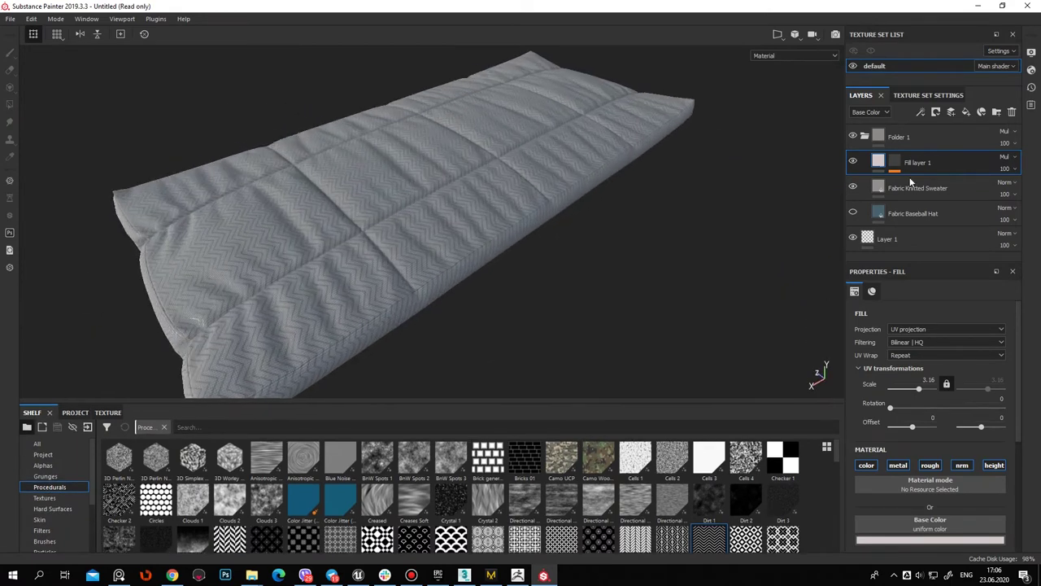
Add Folder 2 and drop the Bone Stylized smart material into it
click(927, 137)
click(996, 112)
scroll(70, 524, down, 3)
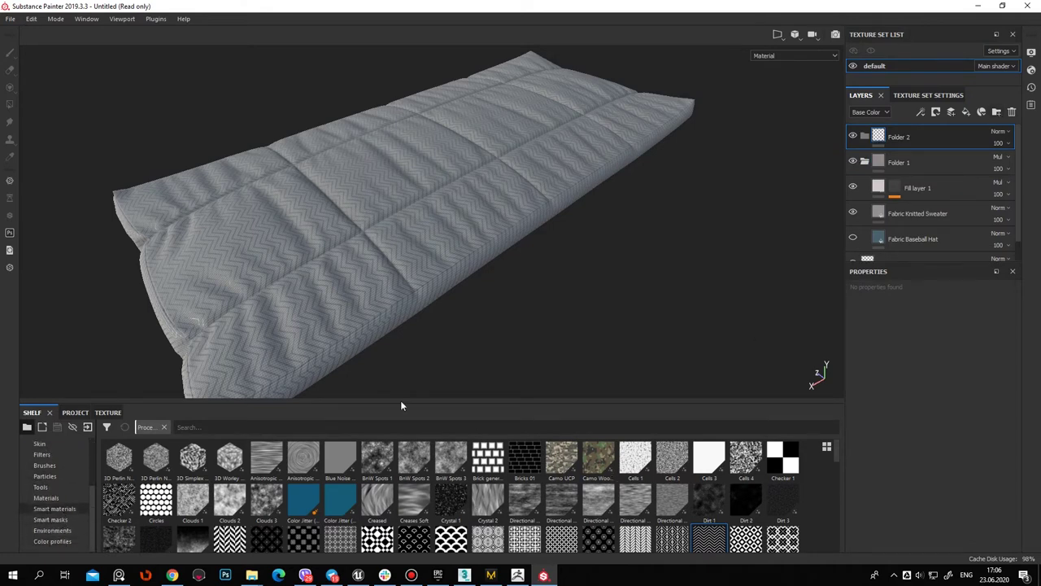
click(55, 508)
mouse_move(376, 458)
mouse_down()
mouse_move(962, 97)
mouse_move(941, 136)
mouse_up()
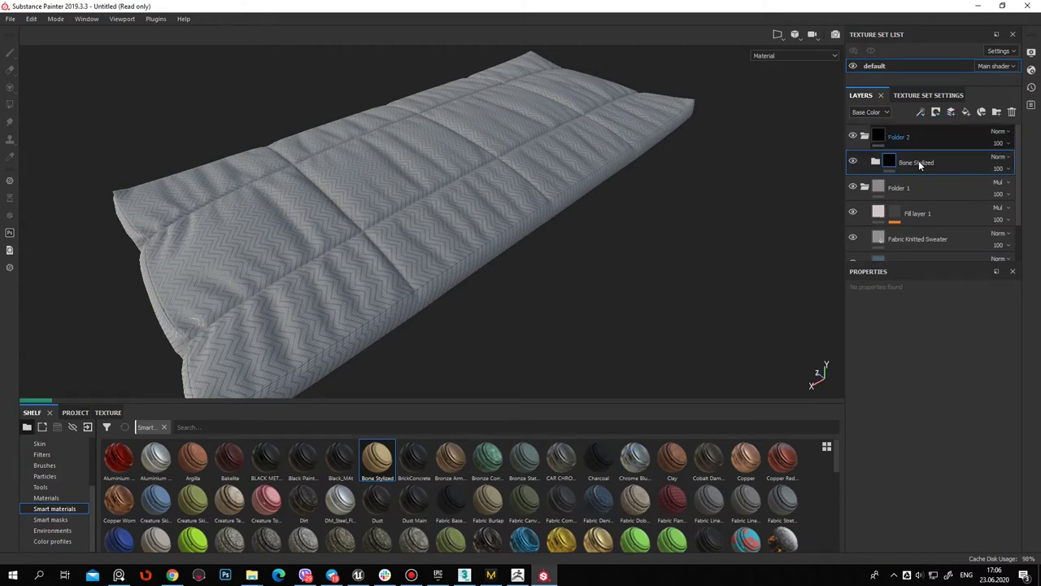
right_click(903, 138)
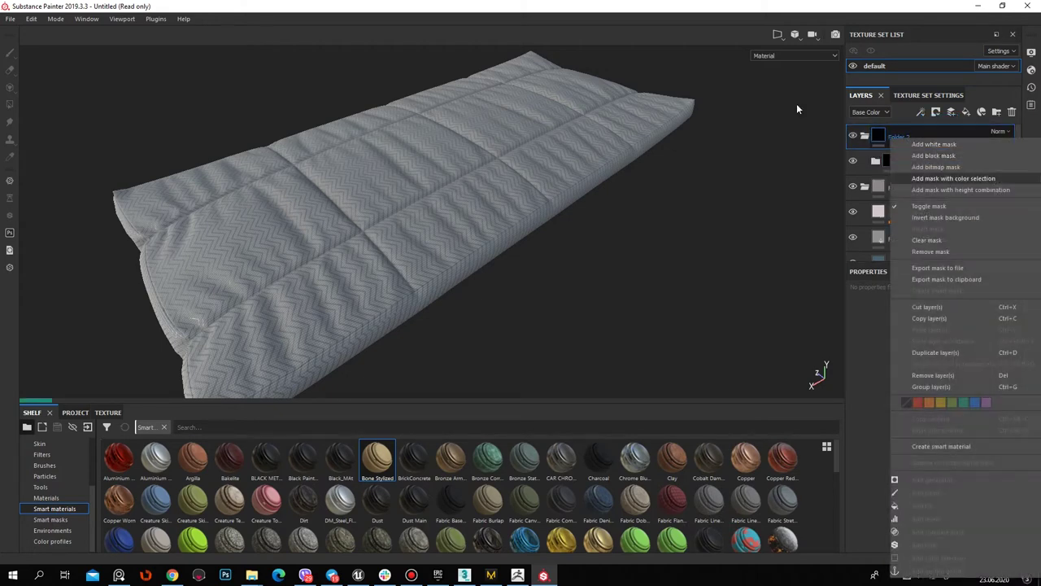
click(599, 45)
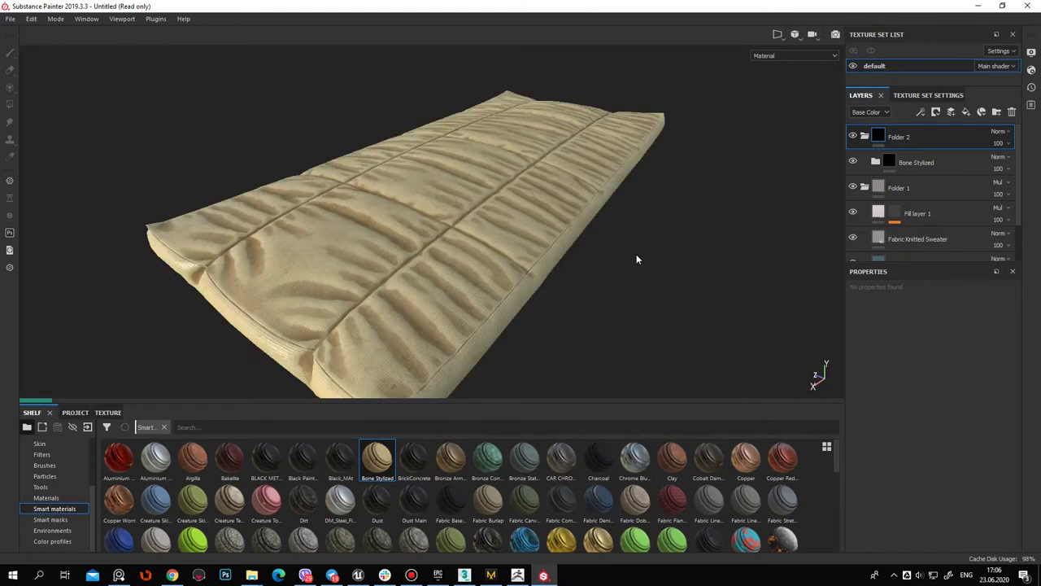
mouse_move(596, 252)
alt+mouse_down()
mouse_move(567, 277)
mouse_move(772, 171)
alt+mouse_up()
Mask Folder 2 with an MG Dust generator, lower Level, raise occlusion, and blend Multiply
right_click(892, 137)
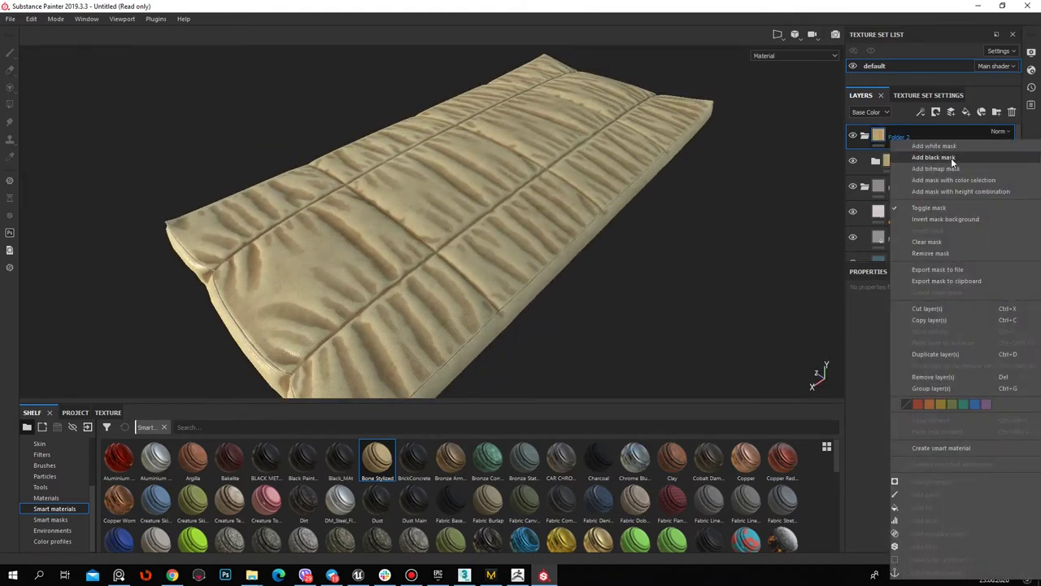
click(951, 157)
right_click(895, 135)
click(958, 355)
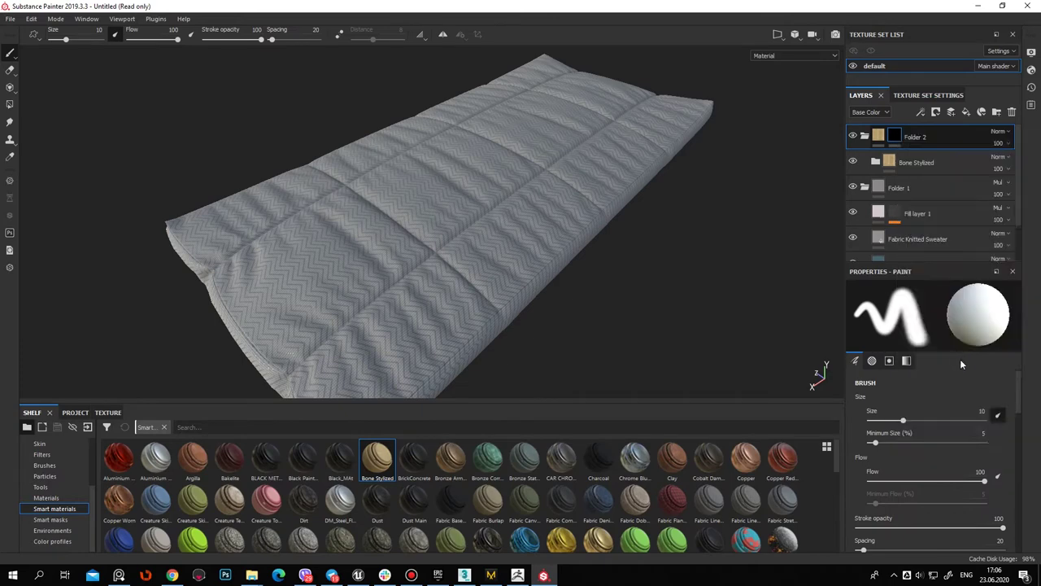
click(949, 310)
click(991, 420)
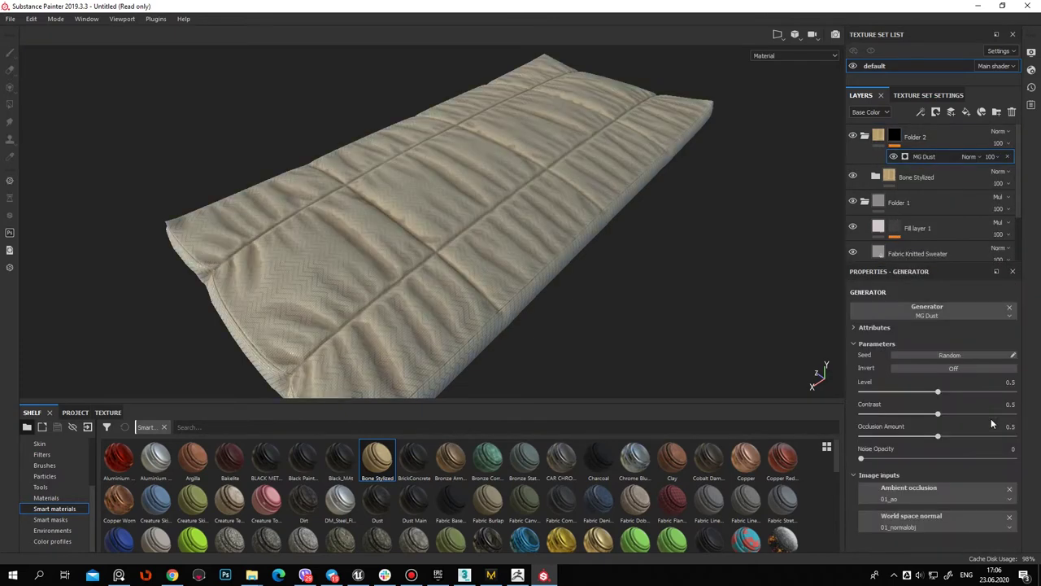
drag(938, 391, 912, 395)
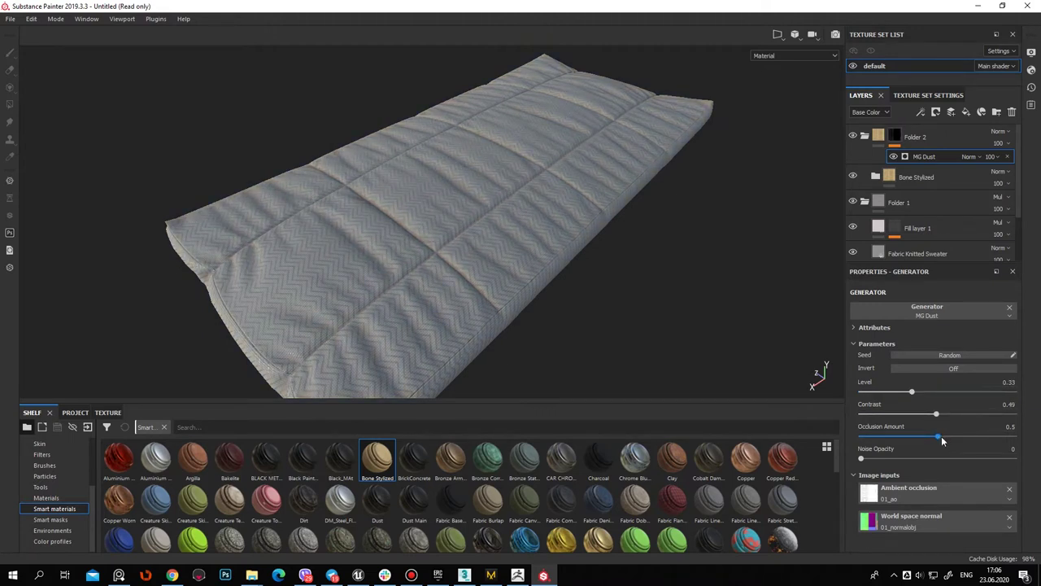
drag(991, 438, 976, 438)
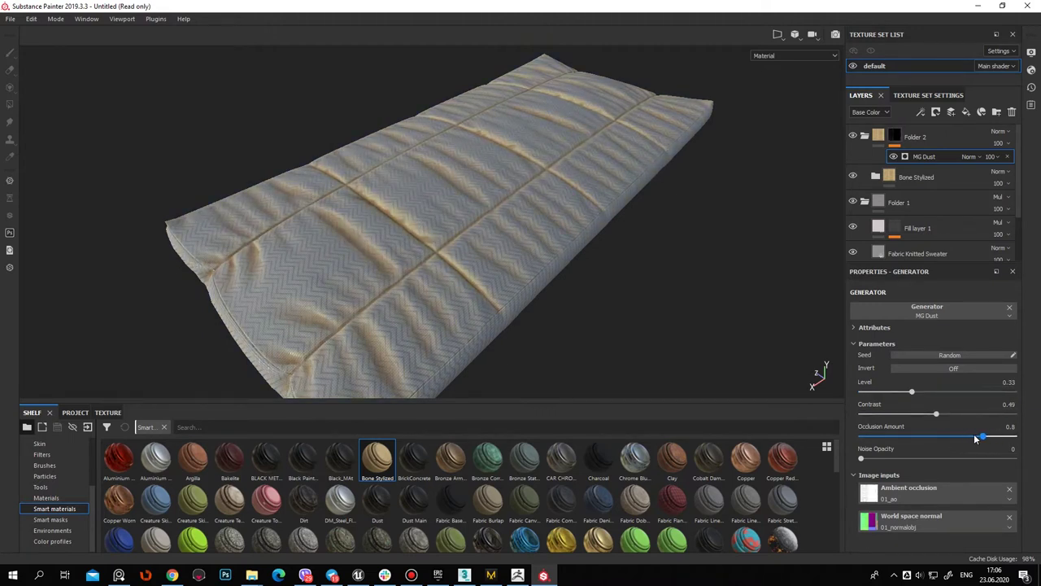
click(999, 131)
click(996, 185)
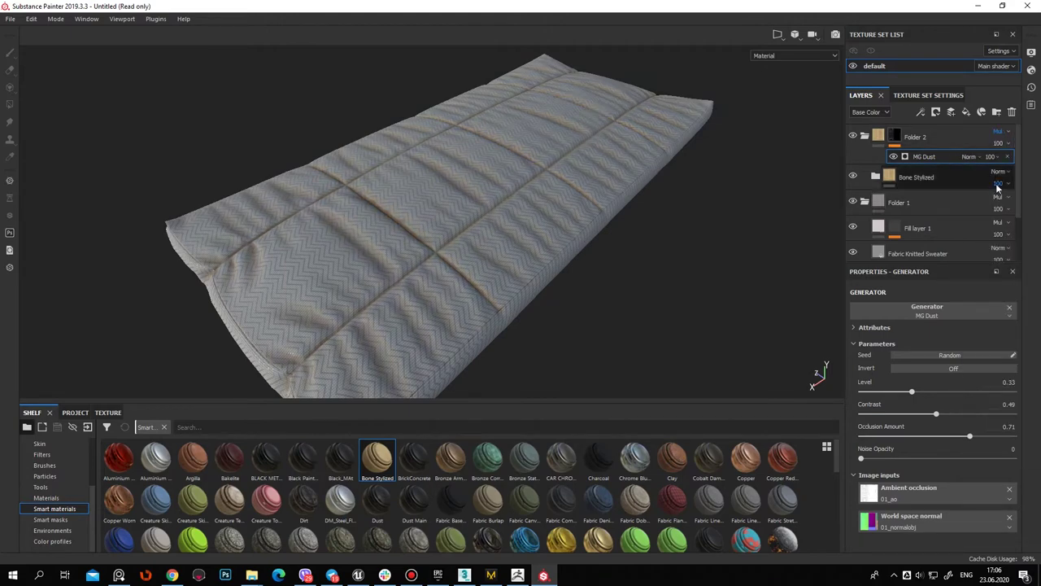
mouse_move(453, 163)
alt+mouse_down()
mouse_move(579, 225)
mouse_move(570, 281)
mouse_move(388, 244)
mouse_move(442, 226)
mouse_move(481, 236)
mouse_move(409, 206)
mouse_move(588, 158)
mouse_move(569, 46)
mouse_move(586, 170)
mouse_move(604, 168)
mouse_move(537, 265)
mouse_move(588, 318)
mouse_move(522, 238)
alt+mouse_up()
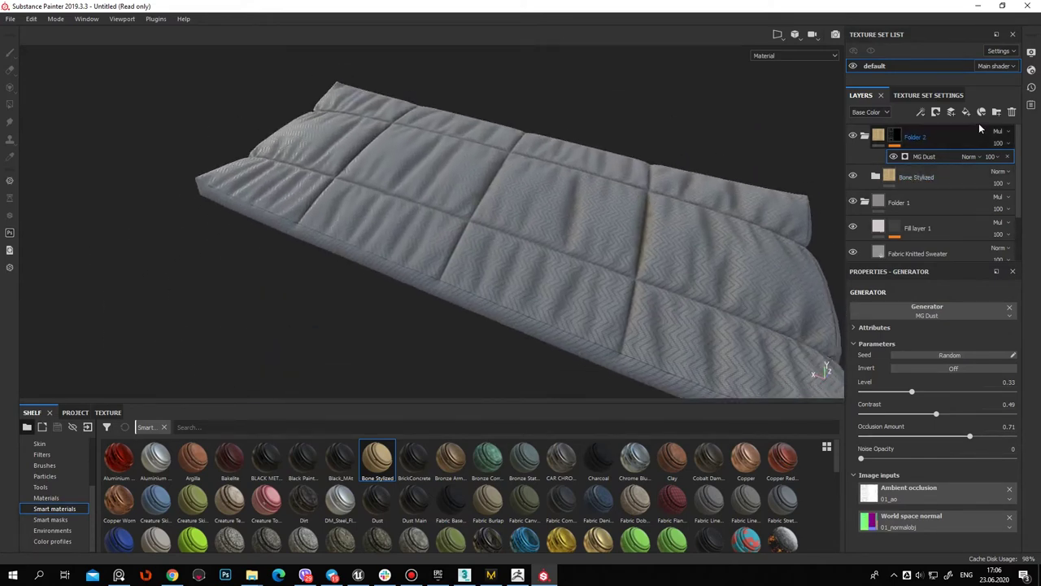
Add Folder 3 with another Bone Stylized smart material and a black mask
click(981, 112)
click(997, 112)
mouse_move(376, 458)
mouse_down()
mouse_move(838, 294)
mouse_move(921, 137)
mouse_move(908, 135)
mouse_up()
right_click(909, 135)
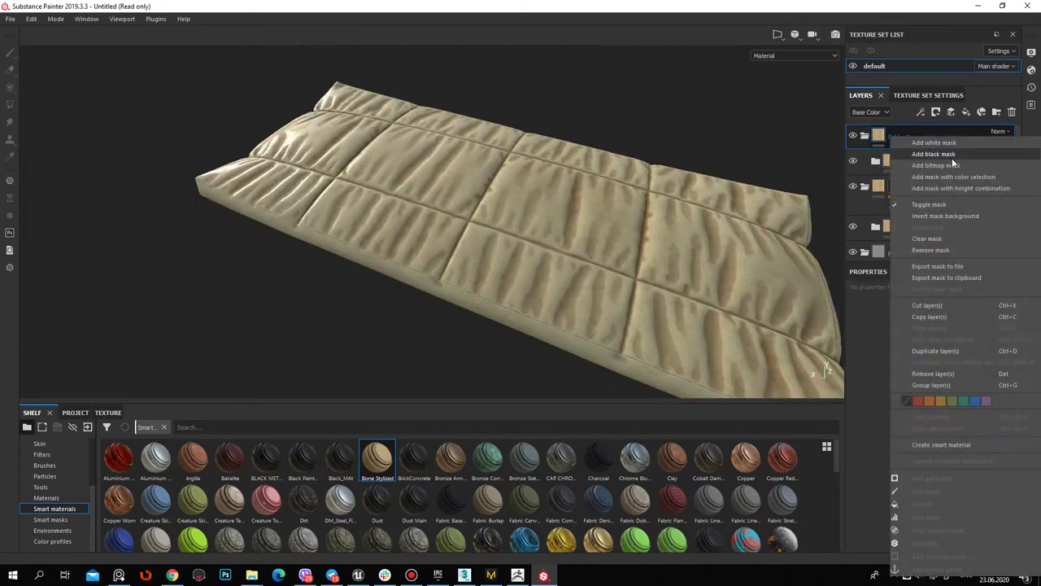
click(952, 158)
right_click(896, 142)
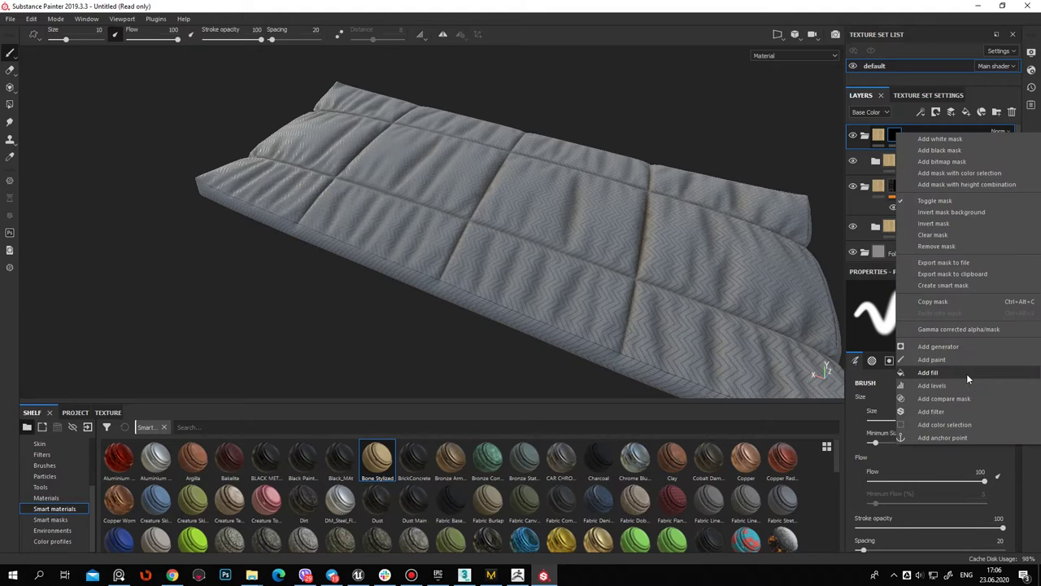
Mask Folder 3 with a Grunge Dirt Thin fill and set its blend mode to Multiply
click(967, 373)
scroll(64, 493, up, 3)
click(57, 477)
drag(707, 475, 933, 468)
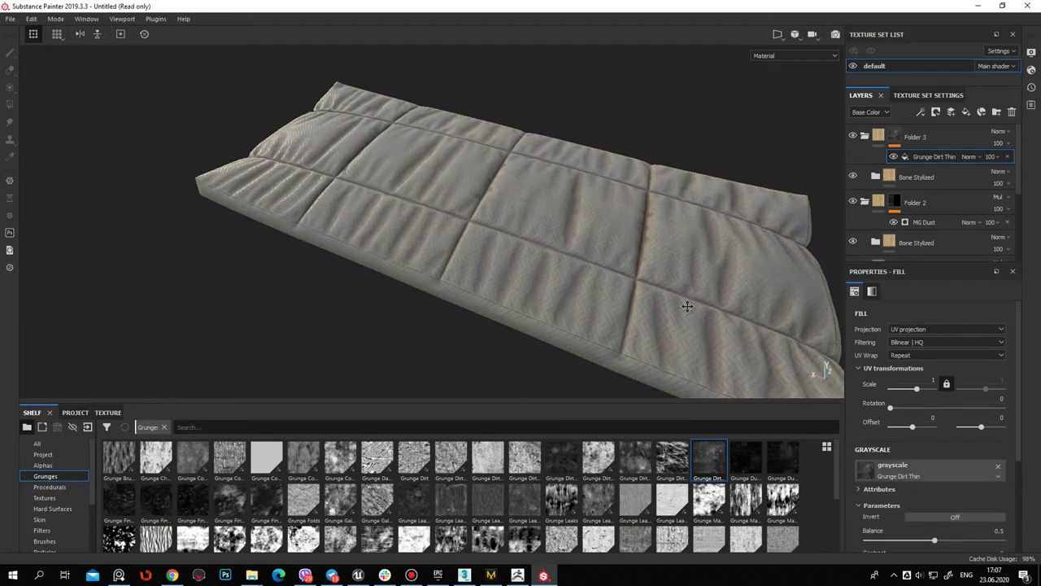
alt+drag(569, 284, 488, 320)
click(1003, 132)
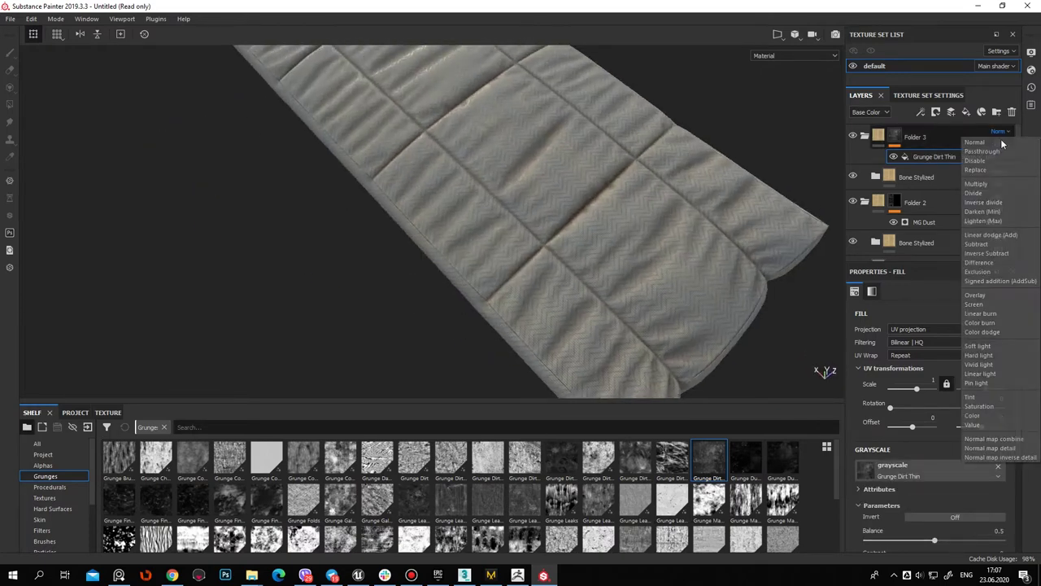
click(985, 183)
Inspect the mattress from several angles and add an empty Folder 4 at the top of the stack
alt+drag(692, 175, 644, 276)
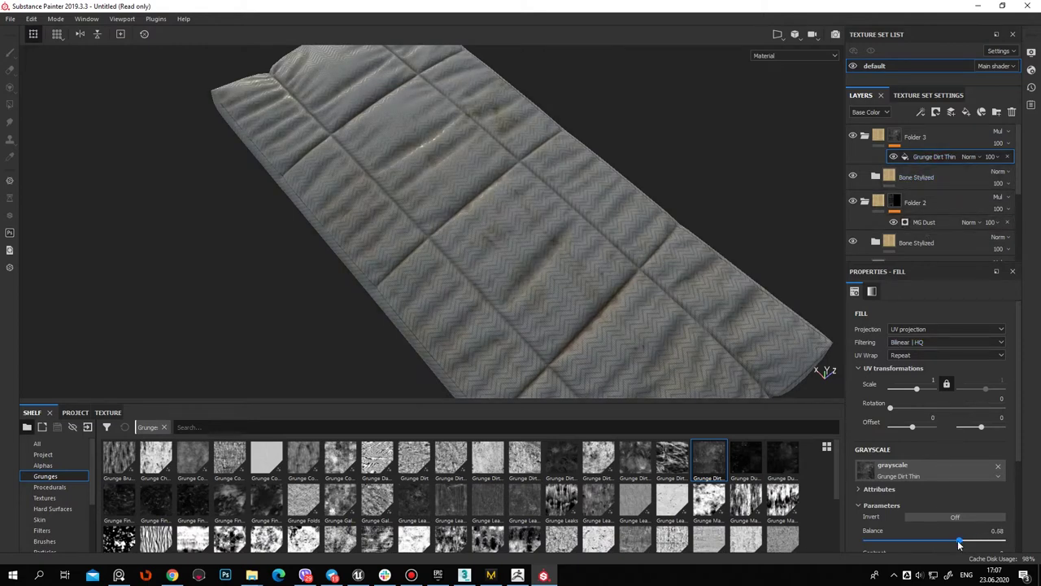
mouse_move(562, 242)
alt+mouse_down()
mouse_move(701, 372)
mouse_move(620, 277)
mouse_move(760, 205)
alt+mouse_up()
scroll(620, 276, down, 5)
scroll(561, 217, up, 5)
mouse_move(561, 221)
alt+mouse_down()
mouse_move(155, 285)
mouse_move(739, 361)
mouse_move(257, 302)
mouse_move(495, 214)
mouse_move(476, 203)
mouse_move(570, 244)
alt+mouse_up()
click(936, 137)
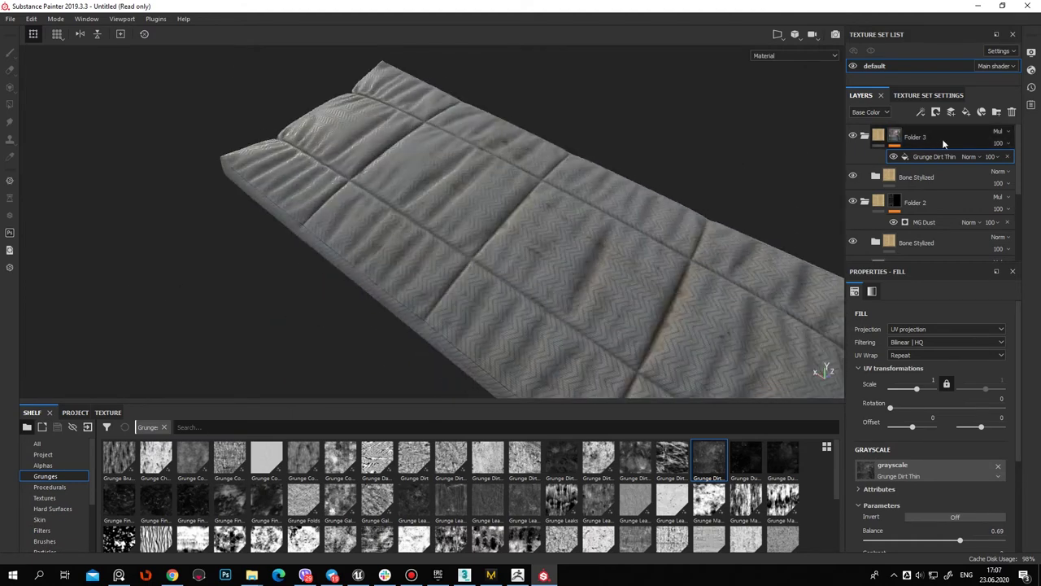
click(998, 112)
scroll(46, 507, down, 2)
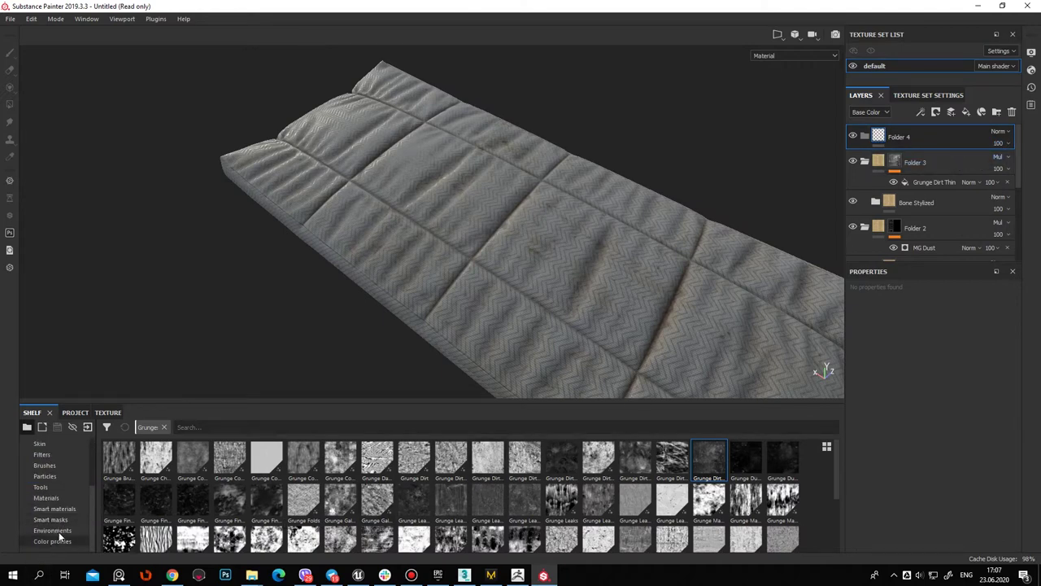
Put a Bone Stylized smart material into Folder 4 with a black mask holding a fill
click(46, 507)
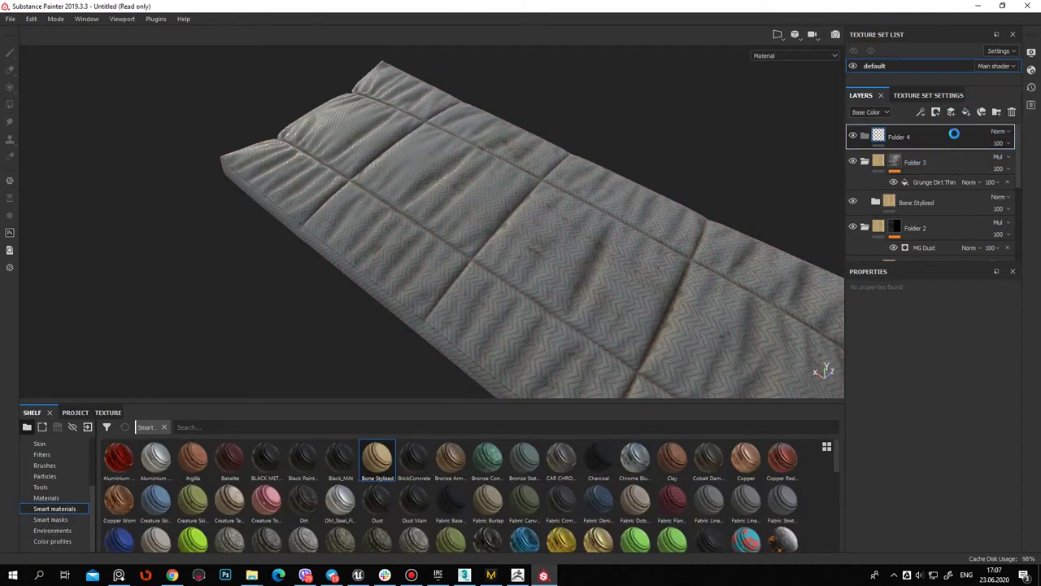
drag(383, 465, 919, 136)
right_click(892, 137)
click(934, 154)
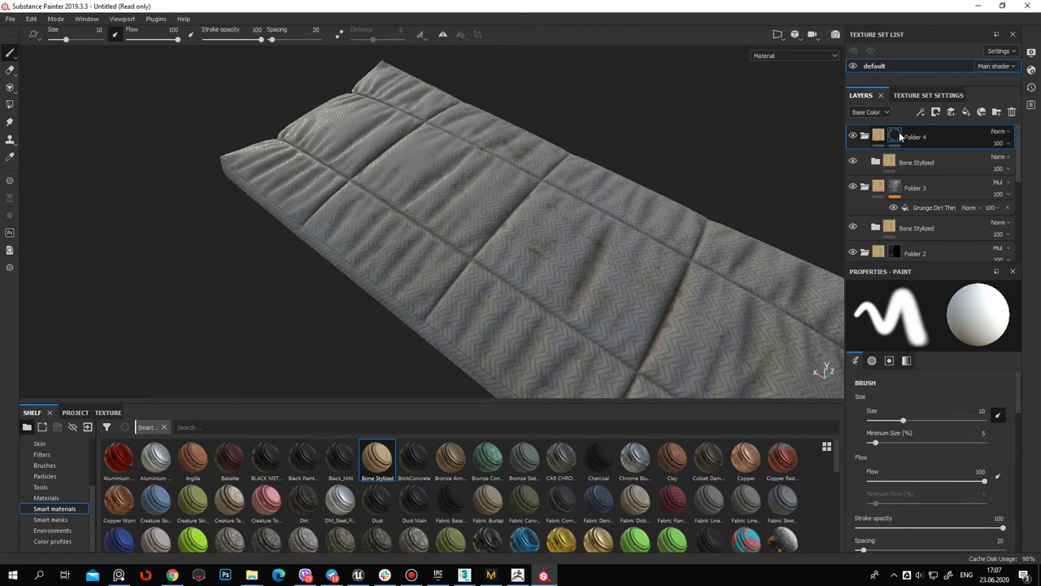
right_click(899, 134)
click(944, 372)
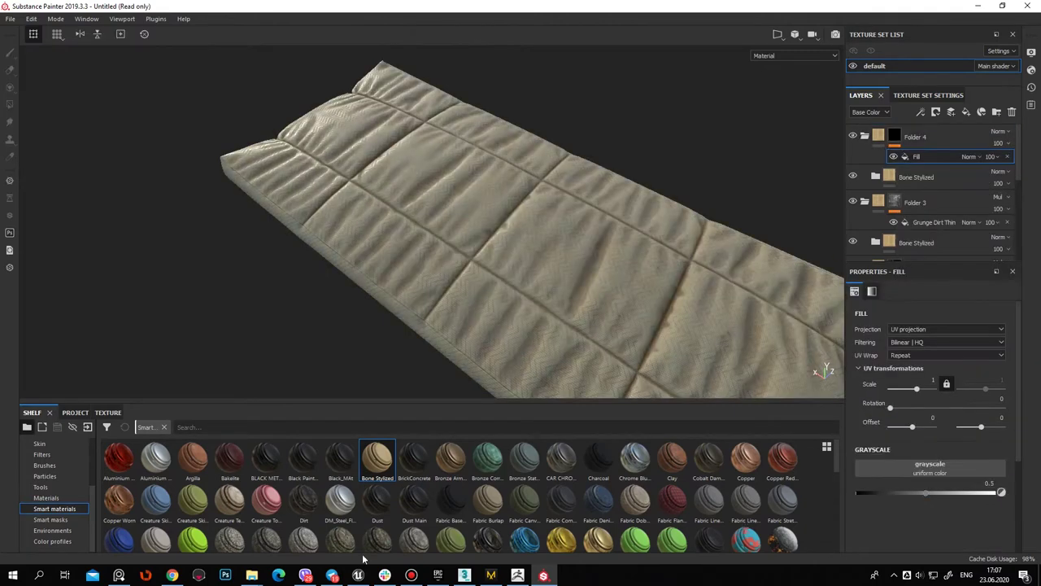
Load a Grunge Stains texture into the mask fill and set Folder 4 to Multiply
scroll(61, 485, up, 2)
click(60, 478)
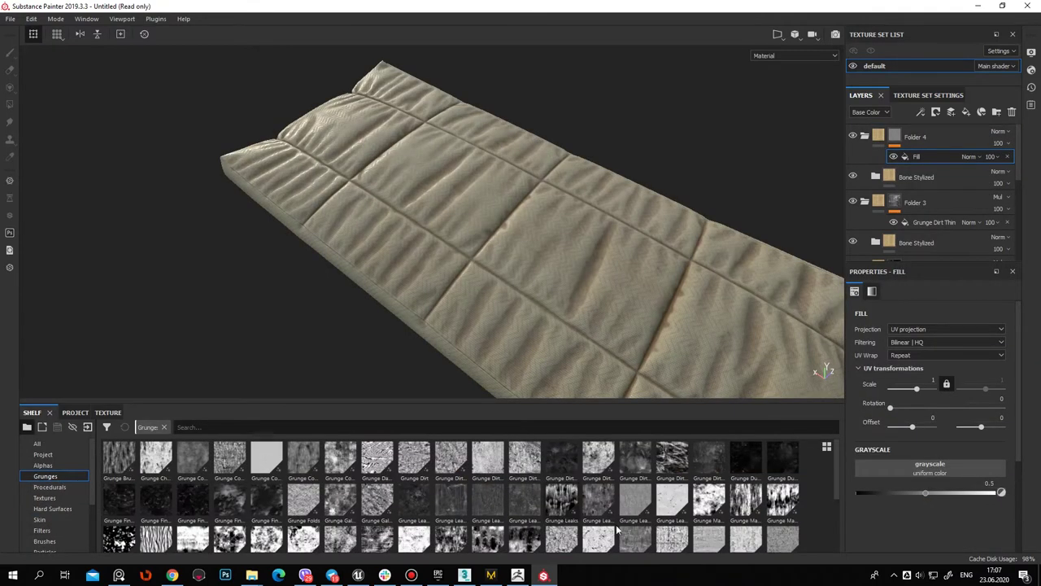
scroll(614, 528, down, 3)
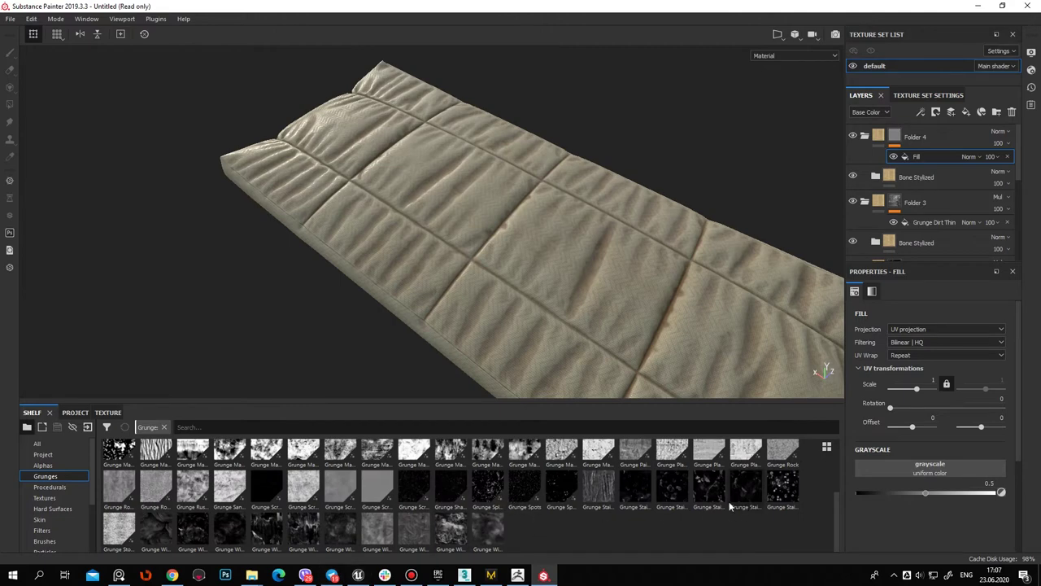
drag(963, 469, 963, 473)
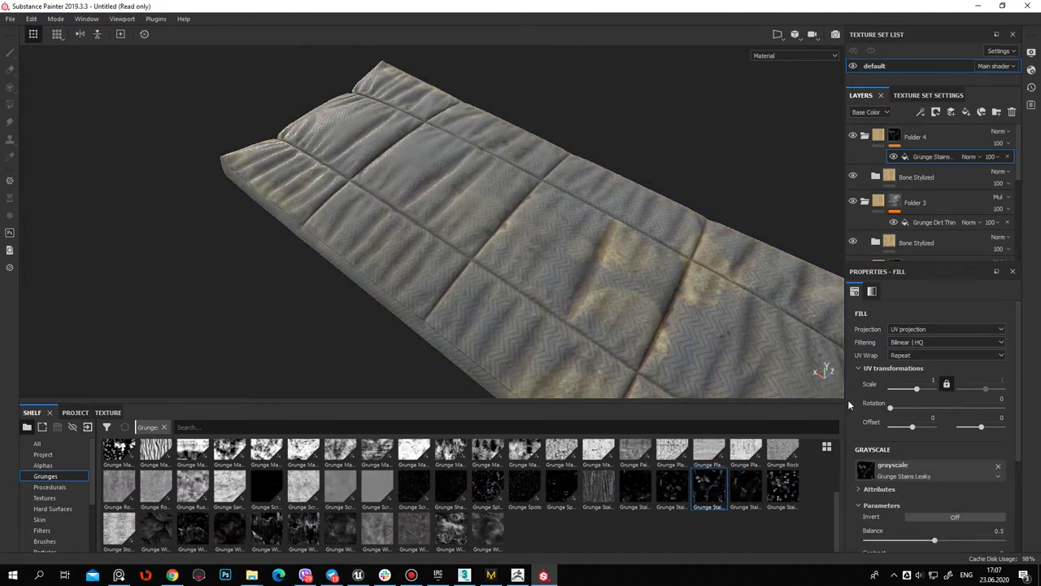
alt+drag(838, 399, 618, 342)
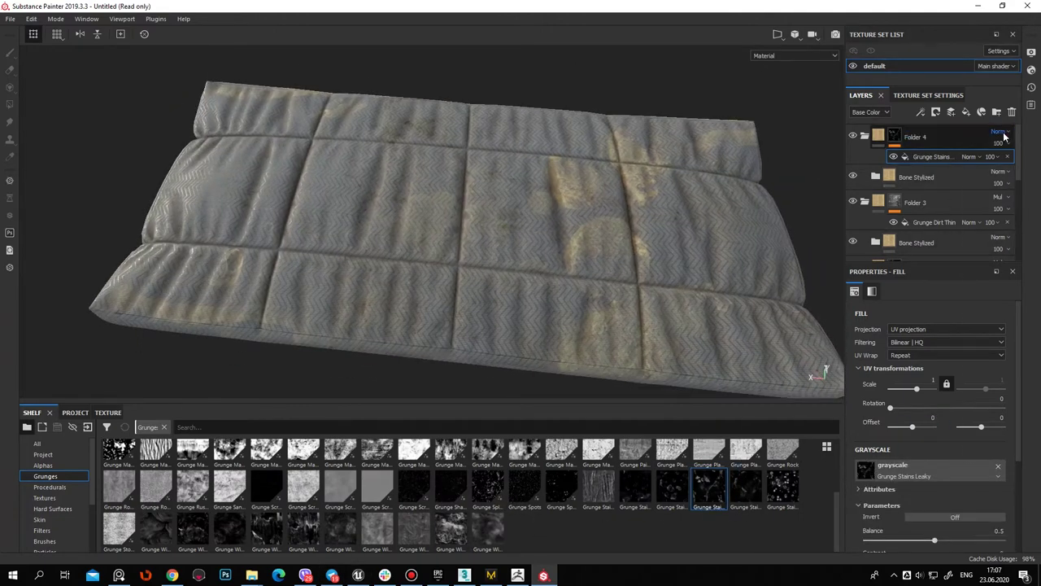
click(1000, 131)
click(997, 188)
Try Grunge Splashes Dusty, Grunge Dust Small, Grunge Leaks and Grunge Stains Spots as the mask pattern
mouse_move(821, 244)
alt+mouse_down()
mouse_move(740, 242)
mouse_move(953, 486)
alt+mouse_up()
drag(479, 506, 936, 471)
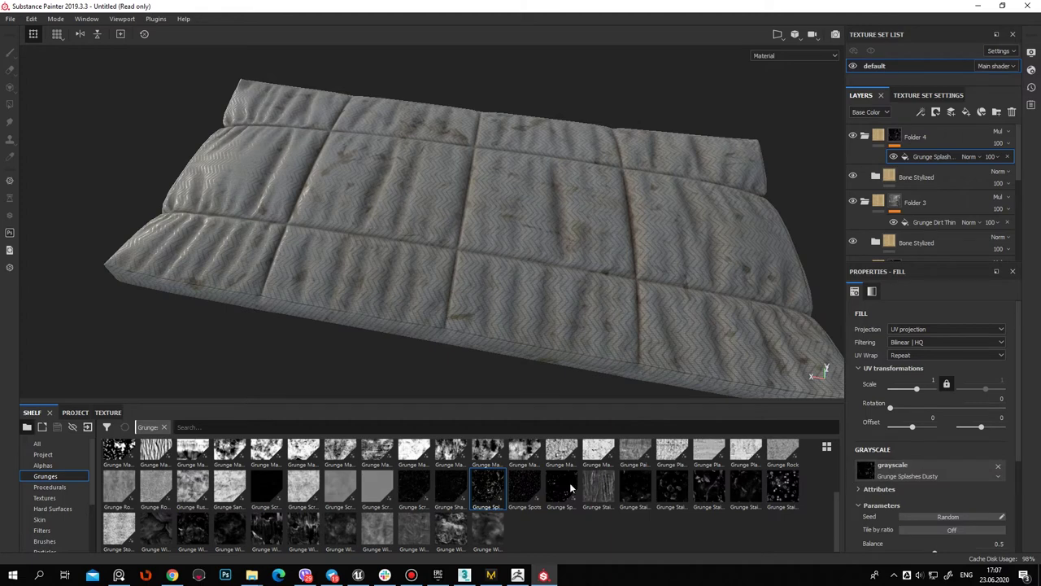
drag(561, 492, 895, 470)
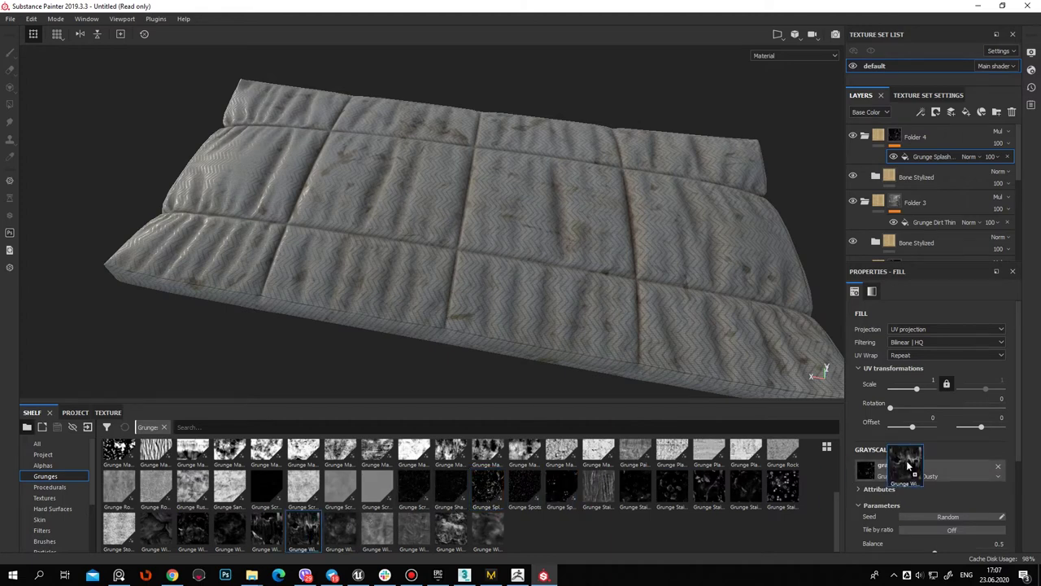
scroll(679, 481, up, 2)
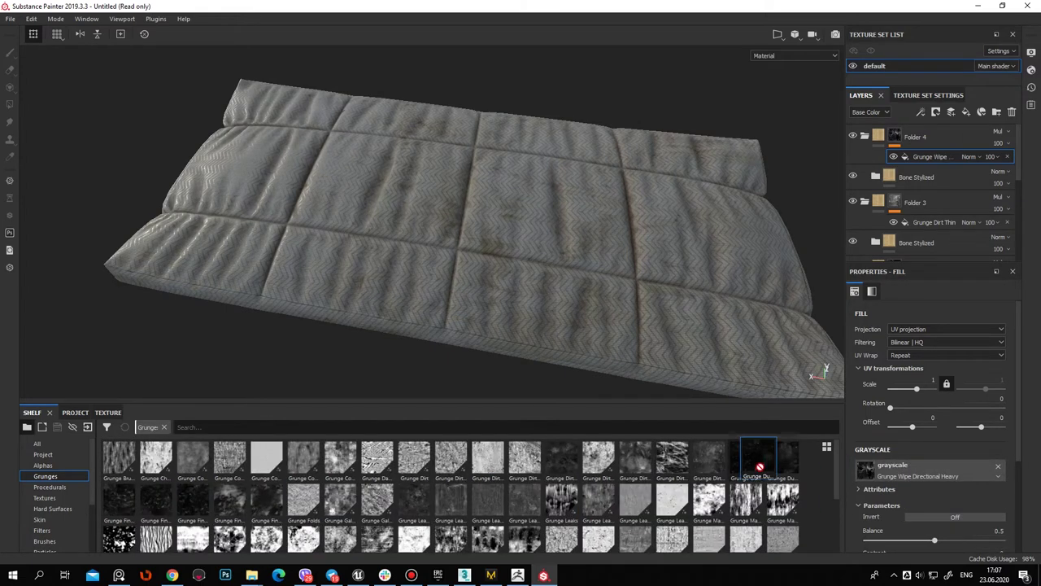
drag(938, 477, 937, 470)
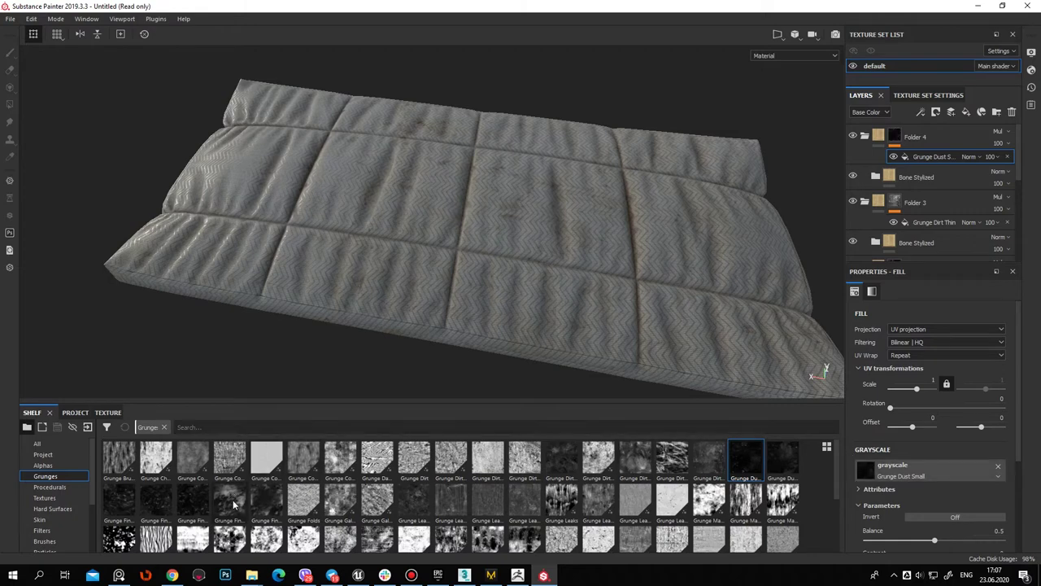
mouse_move(552, 509)
mouse_down()
mouse_move(867, 474)
mouse_move(876, 460)
mouse_up()
mouse_move(488, 284)
alt+mouse_down()
mouse_move(511, 273)
mouse_move(474, 192)
mouse_move(235, 177)
mouse_move(204, 231)
mouse_move(611, 260)
mouse_move(523, 242)
mouse_move(488, 212)
mouse_move(455, 147)
mouse_move(658, 119)
mouse_move(608, 229)
mouse_move(481, 289)
mouse_move(512, 291)
mouse_move(483, 314)
mouse_move(488, 269)
mouse_move(520, 270)
alt+mouse_up()
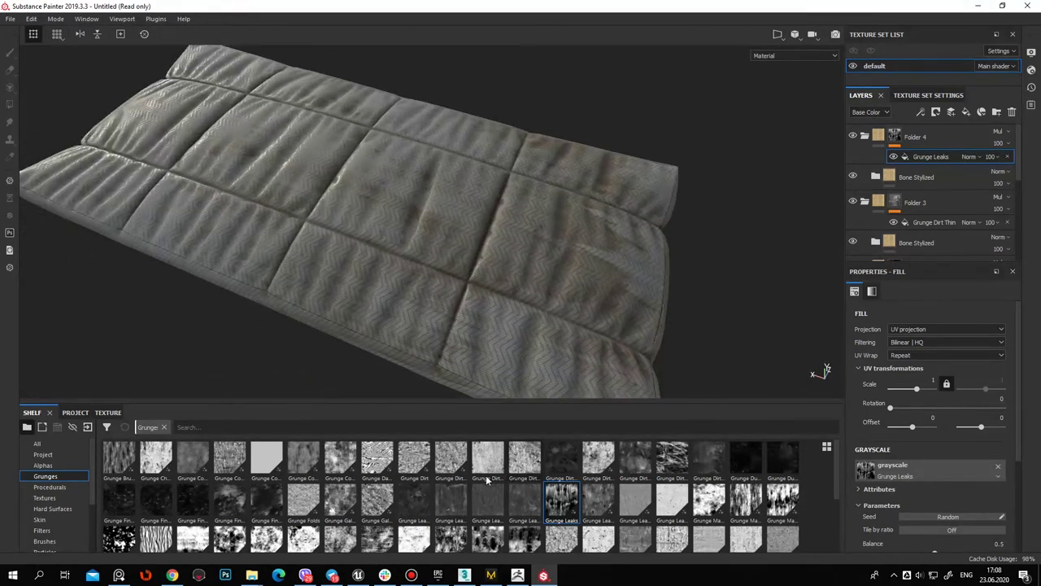
drag(838, 488, 832, 523)
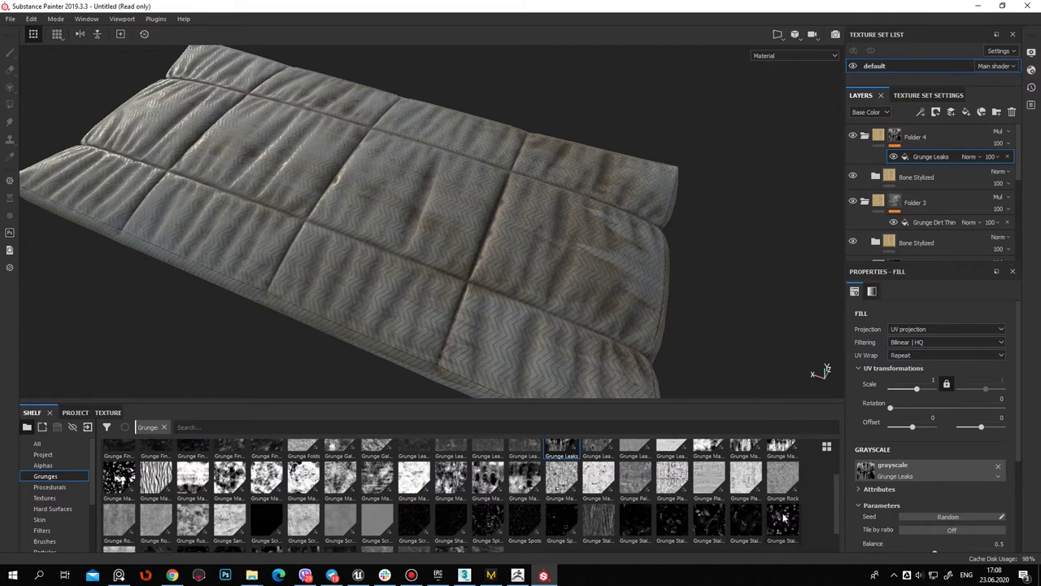
drag(778, 530, 895, 468)
Settle on Grunge Leaks for Folder 4's mask and set the folder's opacity to 68
mouse_move(606, 262)
alt+mouse_down()
mouse_move(325, 216)
mouse_move(350, 268)
alt+mouse_up()
scroll(547, 536, down, 1)
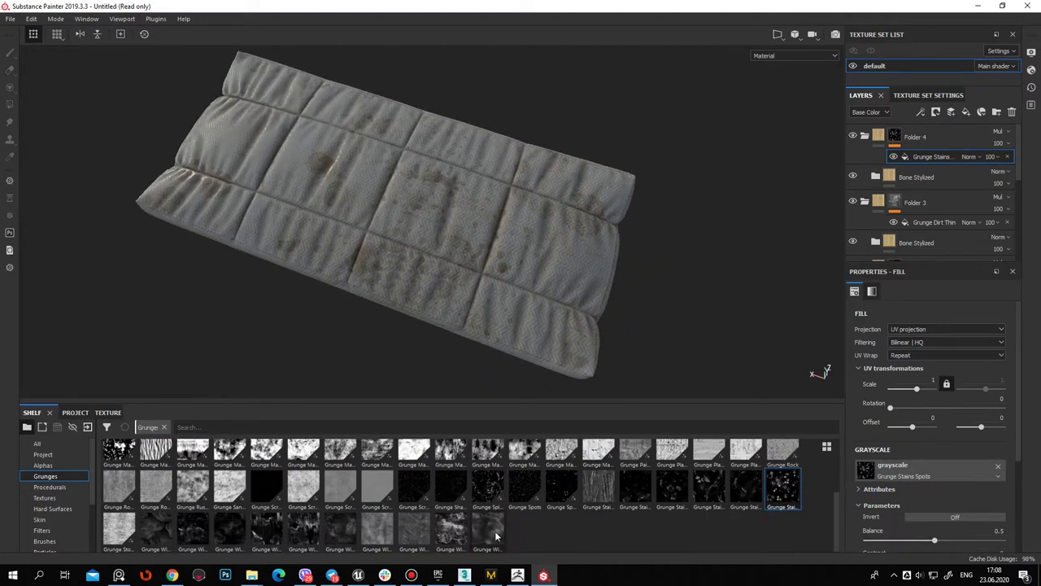
drag(492, 533, 895, 470)
click(317, 539)
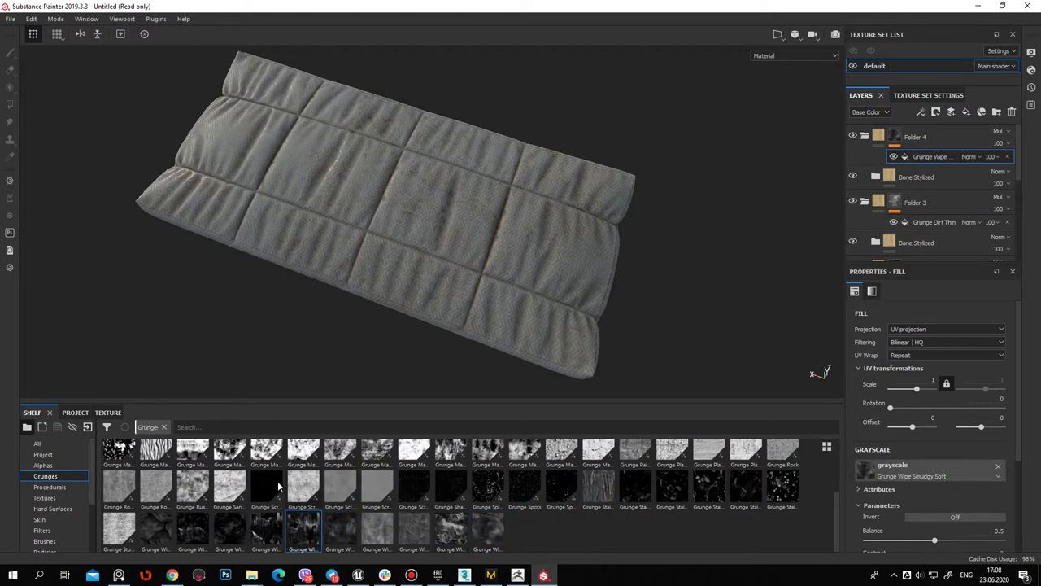
mouse_move(232, 456)
mouse_down()
mouse_move(905, 484)
mouse_move(910, 470)
mouse_up()
scroll(764, 480, up, 2)
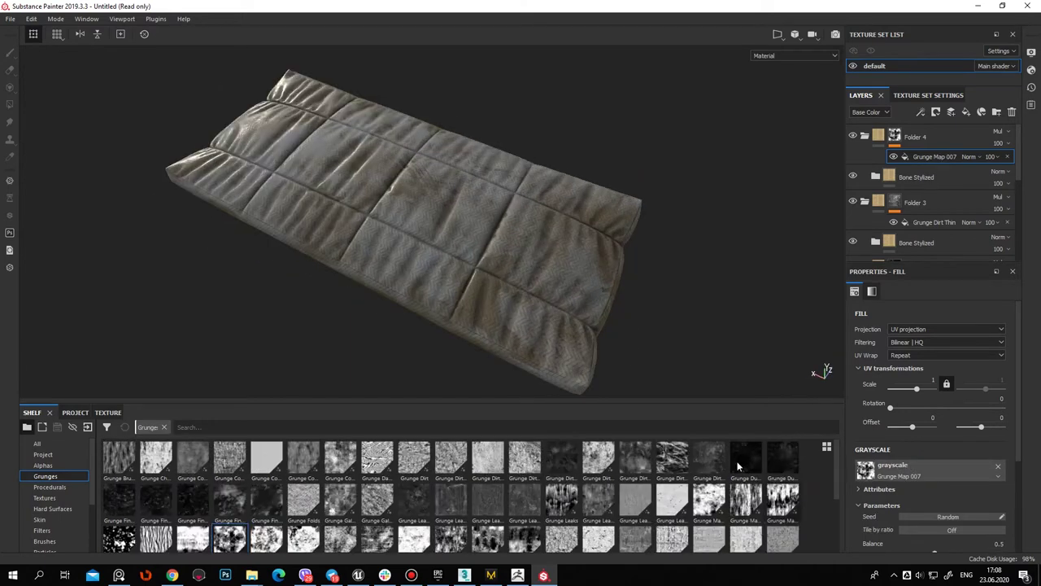
drag(745, 444, 904, 468)
drag(561, 497, 923, 466)
mouse_move(488, 244)
alt+mouse_down()
mouse_move(662, 325)
mouse_move(616, 267)
alt+mouse_up()
drag(1031, 167, 1023, 166)
alt+drag(529, 196, 537, 244)
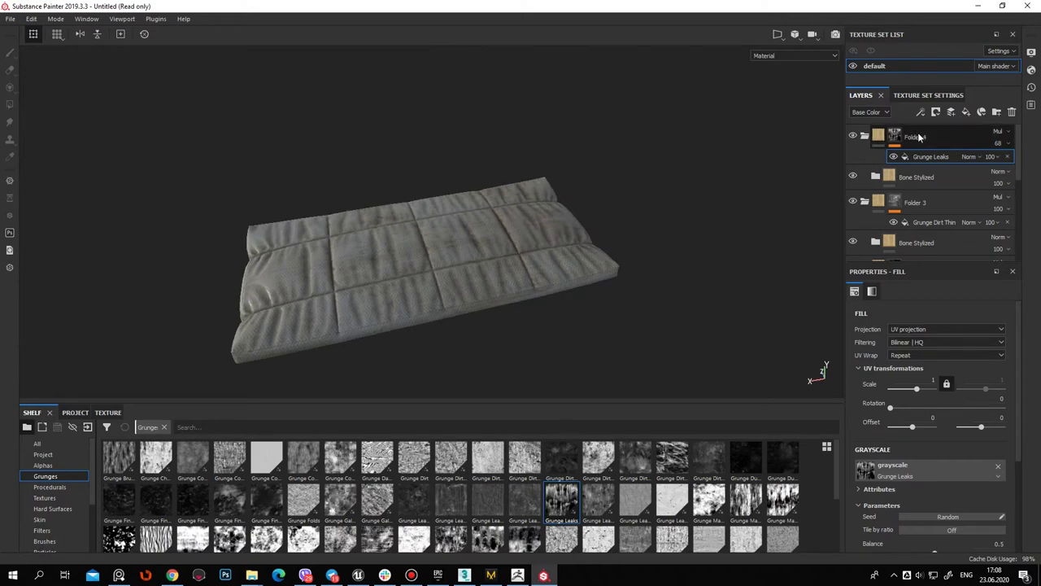
Create Folder 5 at the top, fill it with Bone Stylized, and give it a black mask
click(894, 136)
mouse_move(374, 256)
alt+mouse_down()
mouse_move(533, 197)
mouse_move(744, 209)
mouse_move(708, 249)
mouse_move(447, 102)
mouse_move(442, 239)
alt+mouse_up()
alt+right_drag(442, 240, 417, 236)
mouse_move(416, 236)
alt+mouse_down()
mouse_move(495, 255)
mouse_move(348, 193)
mouse_move(611, 263)
mouse_move(495, 274)
mouse_move(505, 259)
alt+mouse_up()
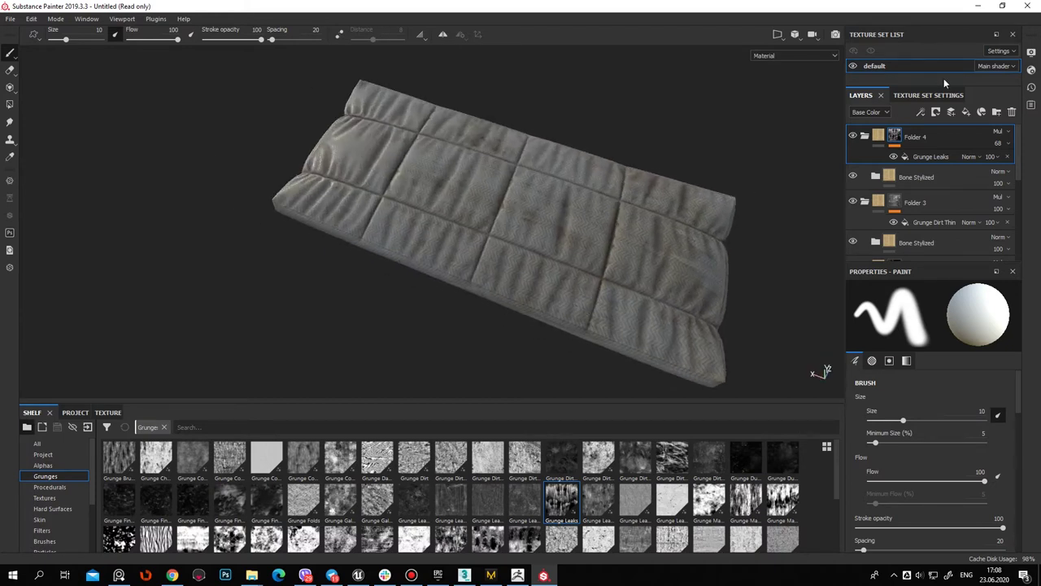
click(997, 112)
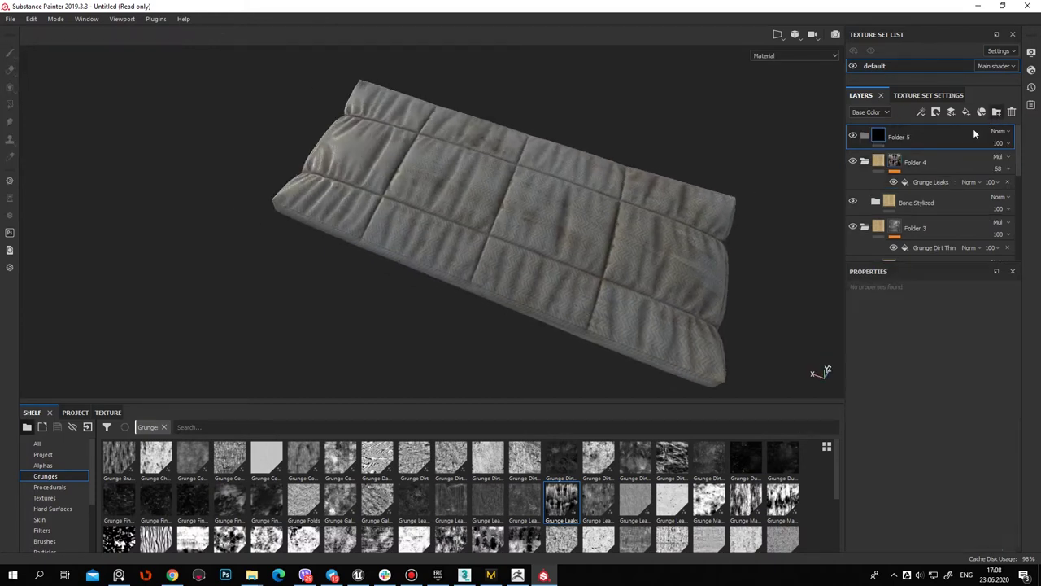
scroll(62, 533, down, 3)
click(55, 508)
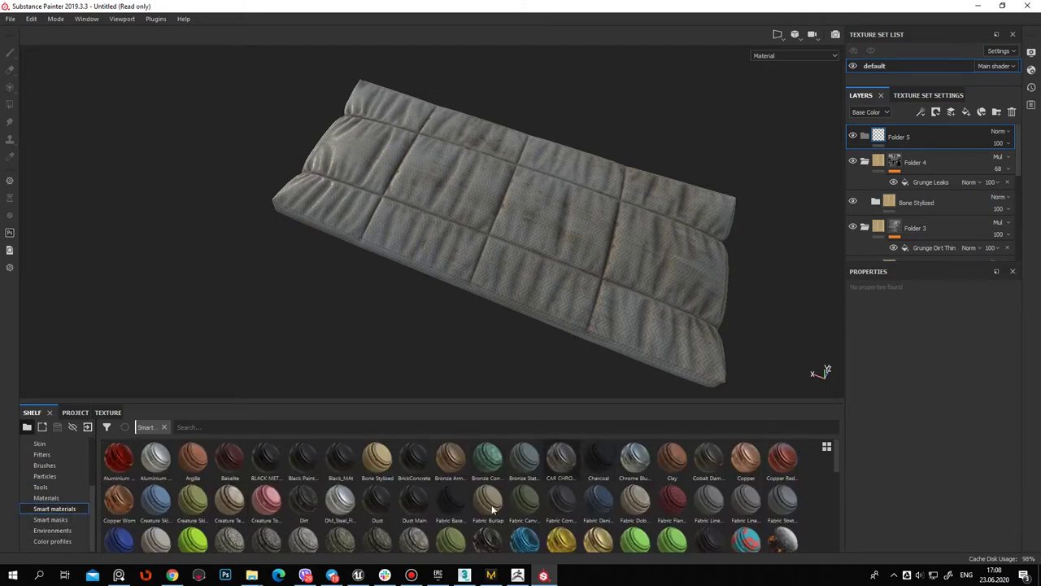
mouse_move(810, 259)
mouse_down()
mouse_move(928, 144)
mouse_move(914, 140)
mouse_up()
click(935, 158)
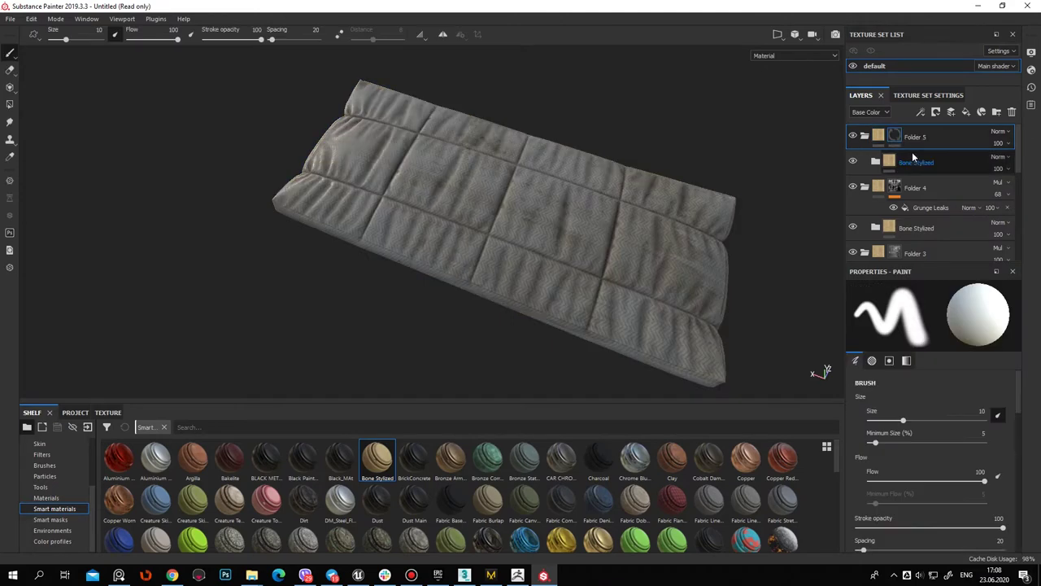
Paint a large stain on the mattress centre using a Kyle Brush alpha at size 60.14
scroll(49, 477, up, 3)
click(42, 465)
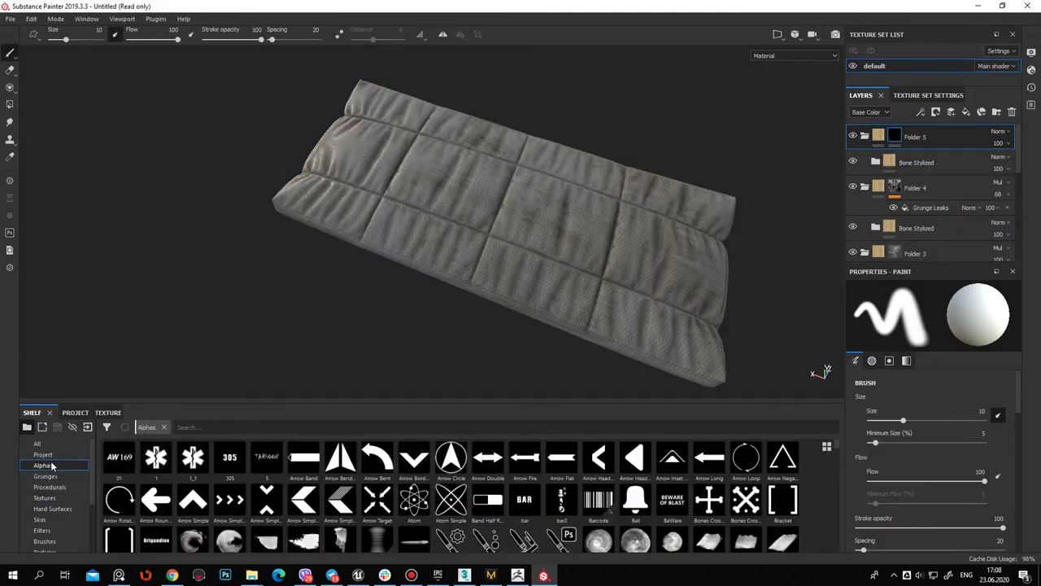
scroll(838, 470, down, 5)
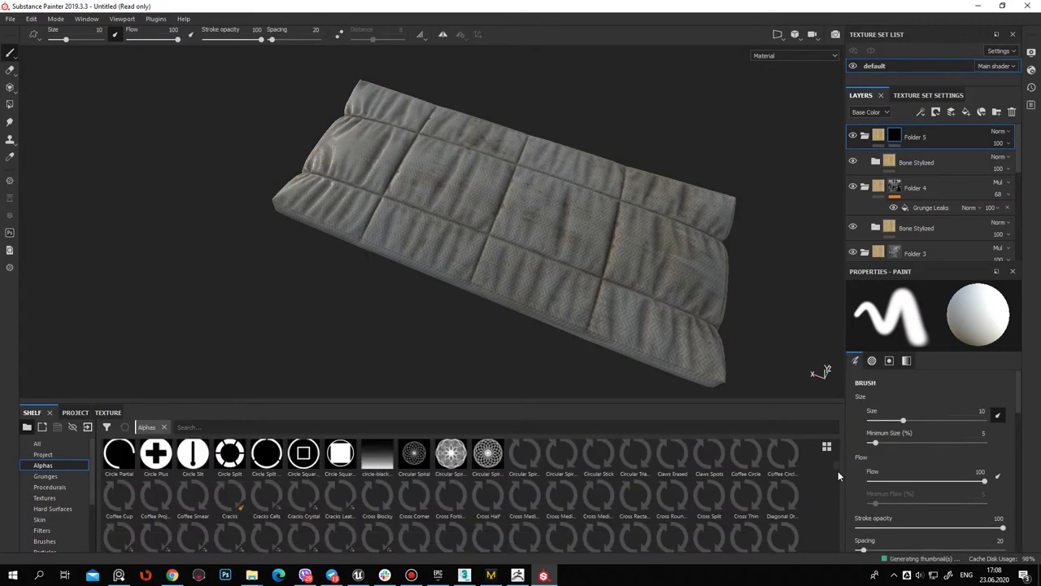
scroll(837, 472, down, 1)
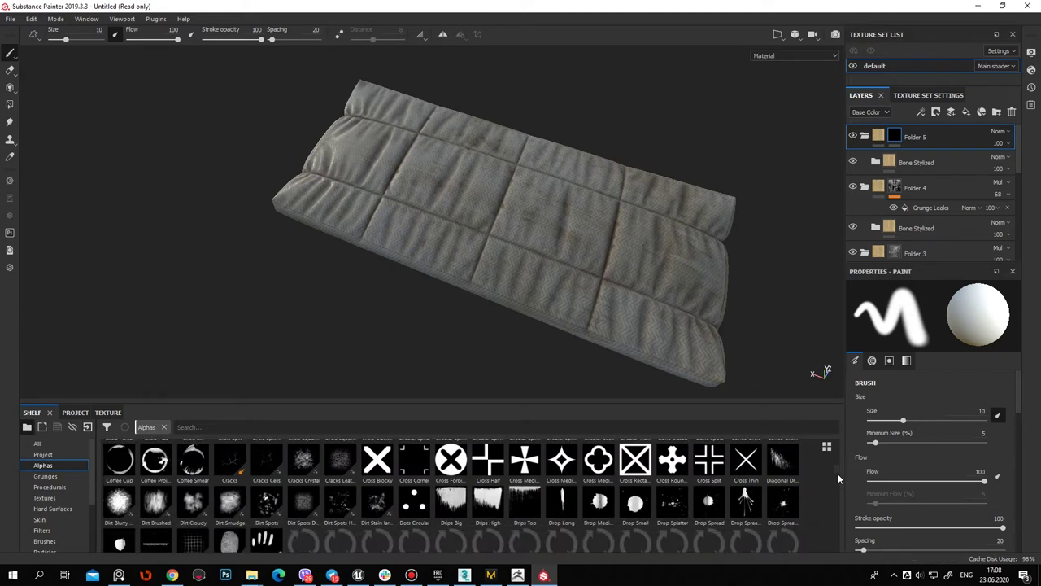
drag(838, 474, 832, 490)
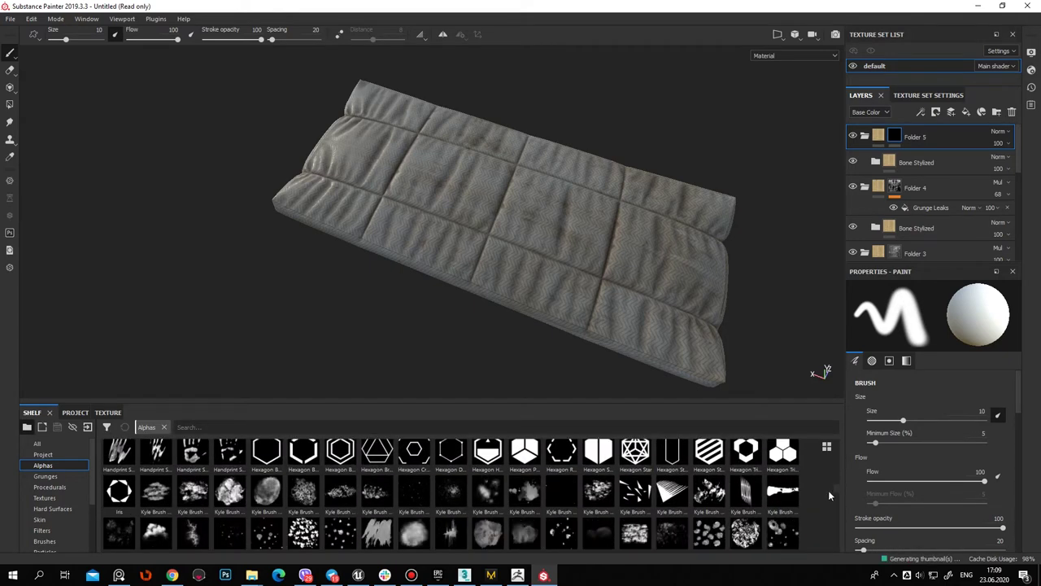
click(524, 488)
ctrl+right_drag(541, 214, 569, 214)
click(539, 222)
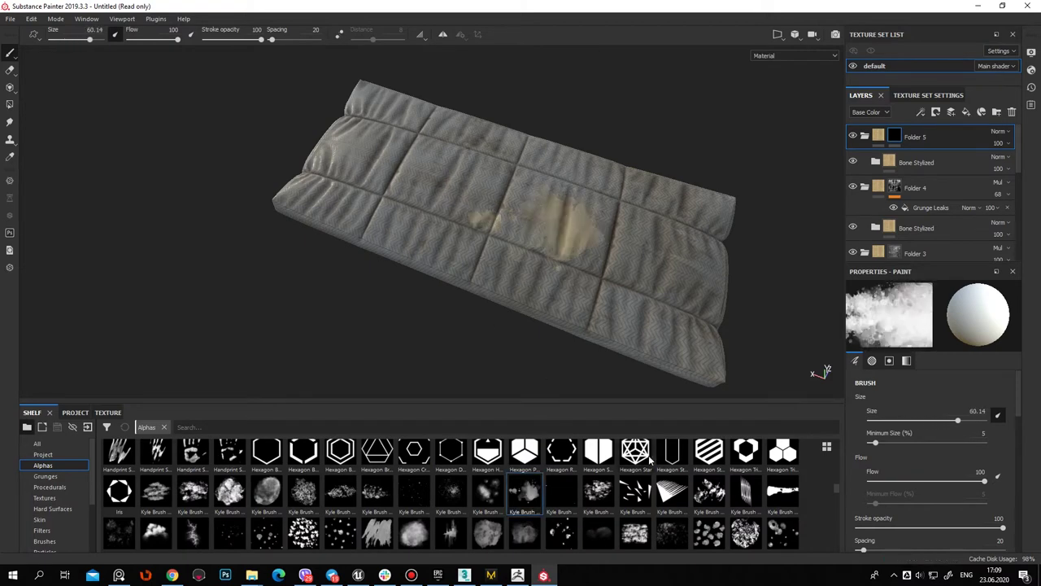
alt+drag(499, 348, 523, 372)
scroll(523, 372, up, 5)
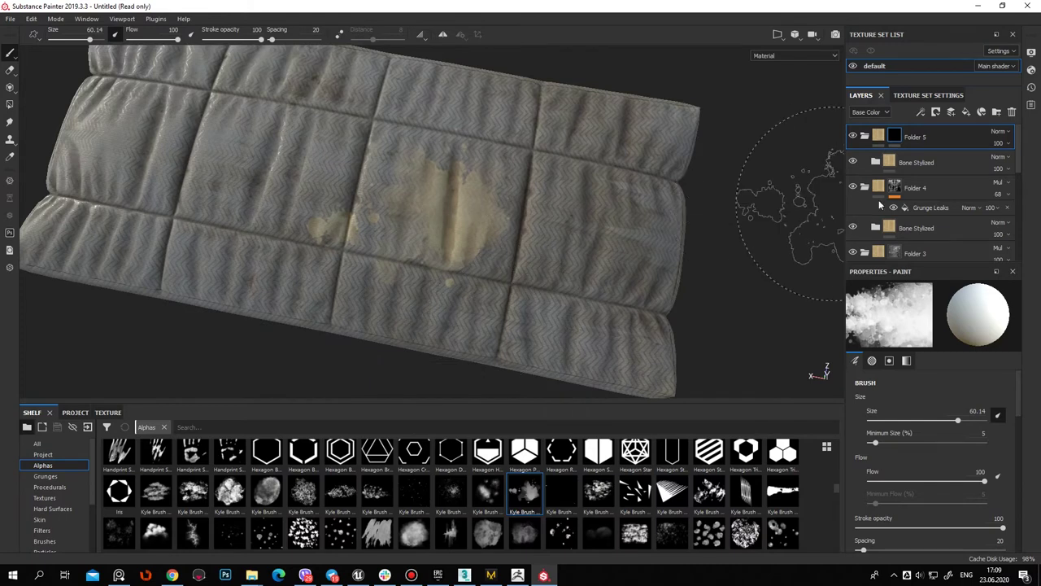
Change Folder 5's blending to Overlay and check the subtle brownish stain from a steeper angle
click(998, 131)
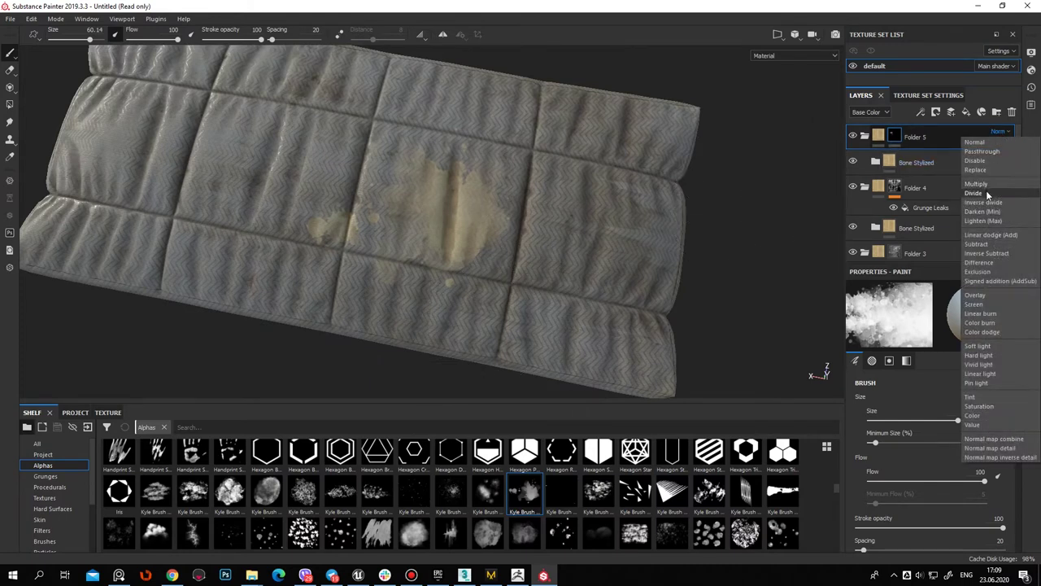
click(985, 191)
scroll(1002, 136, down, 1)
scroll(1002, 137, down, 1)
scroll(1003, 136, down, 1)
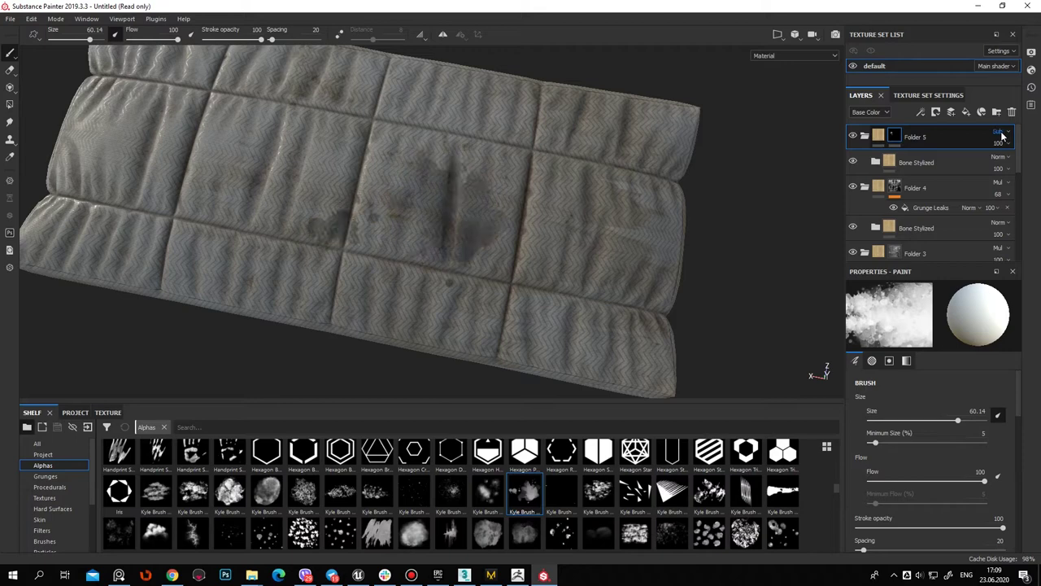
scroll(1002, 136, down, 1)
scroll(1002, 136, down, 1)
scroll(1002, 137, down, 2)
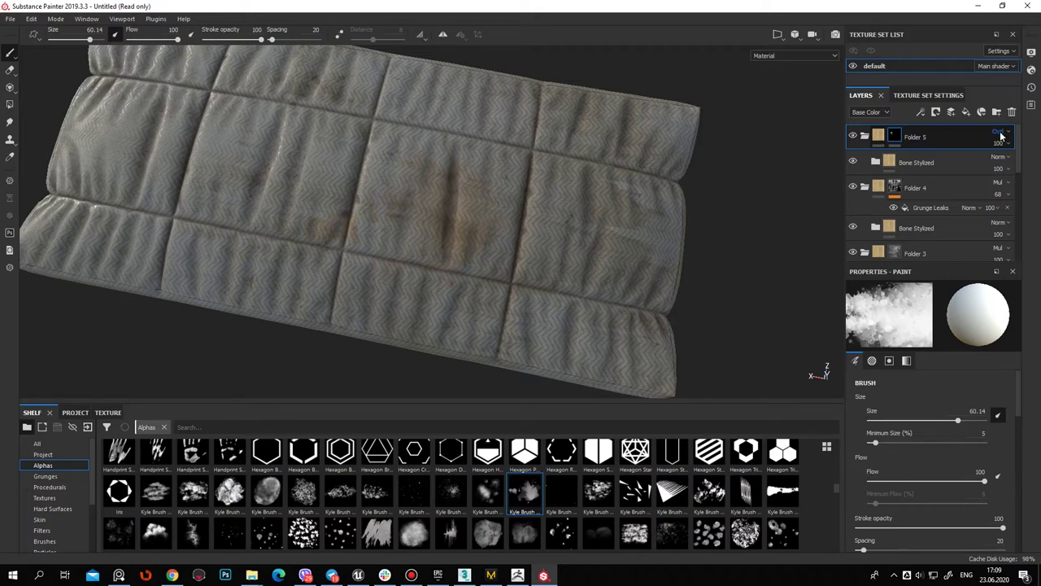
mouse_move(697, 217)
alt+mouse_down()
mouse_move(598, 227)
mouse_move(732, 211)
alt+mouse_up()
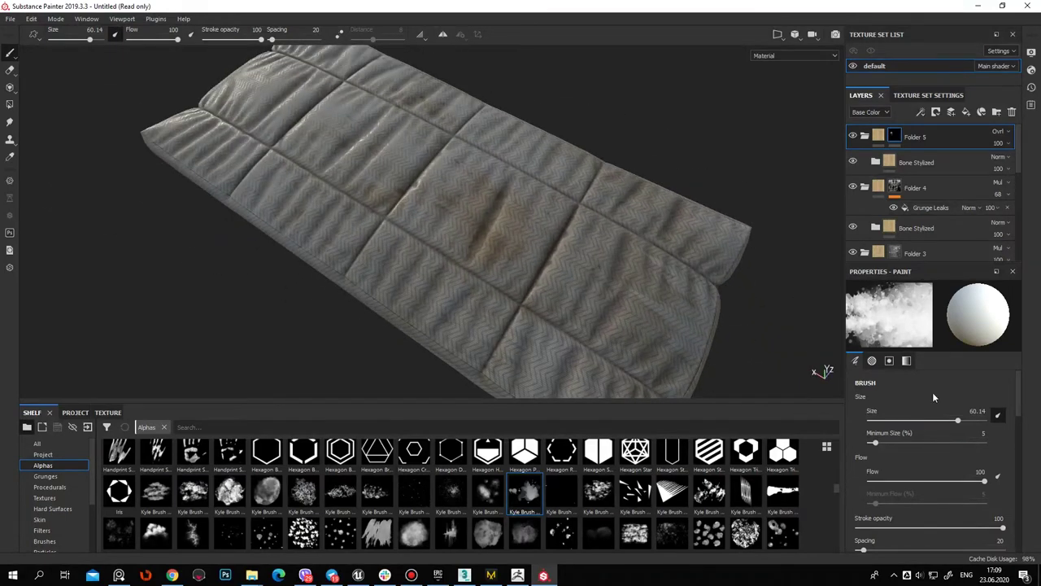
scroll(956, 493, down, 3)
scroll(955, 524, up, 3)
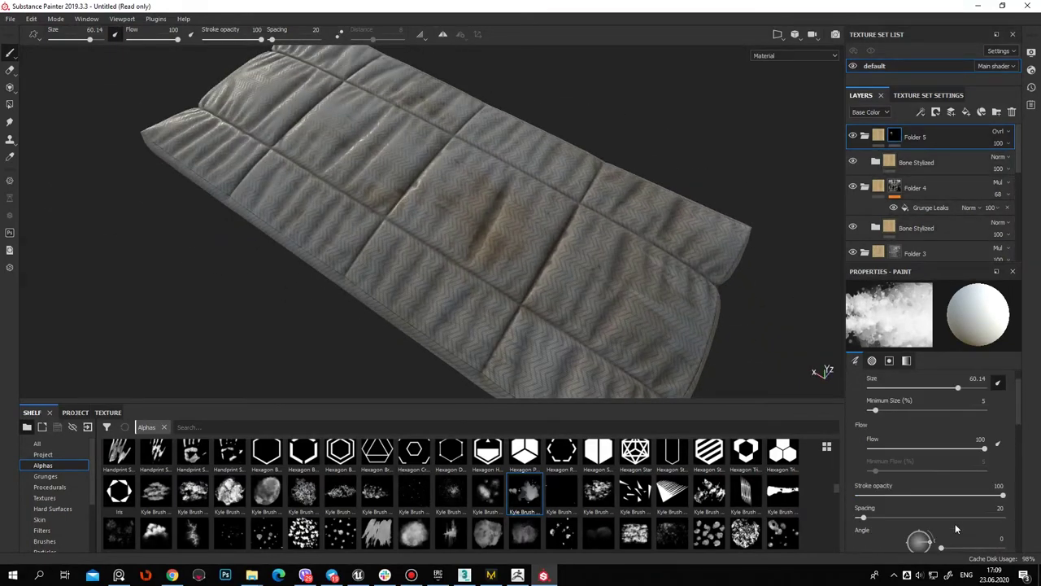
Reframe the mattress and try speckled and cloudy Kyle Brush alphas
alt+drag(536, 219, 460, 195)
alt+drag(366, 245, 236, 189)
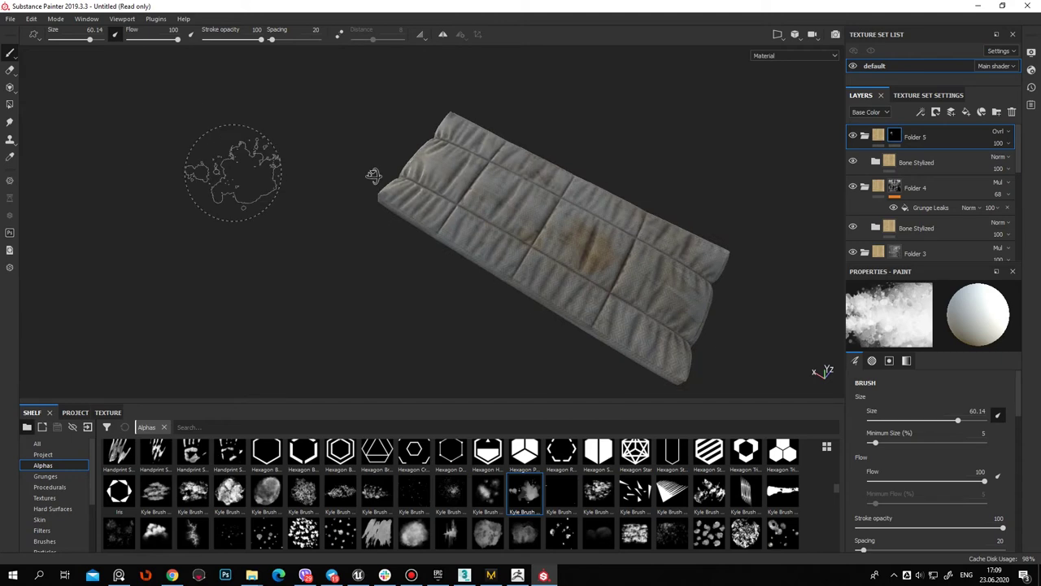
alt+drag(598, 232, 558, 174)
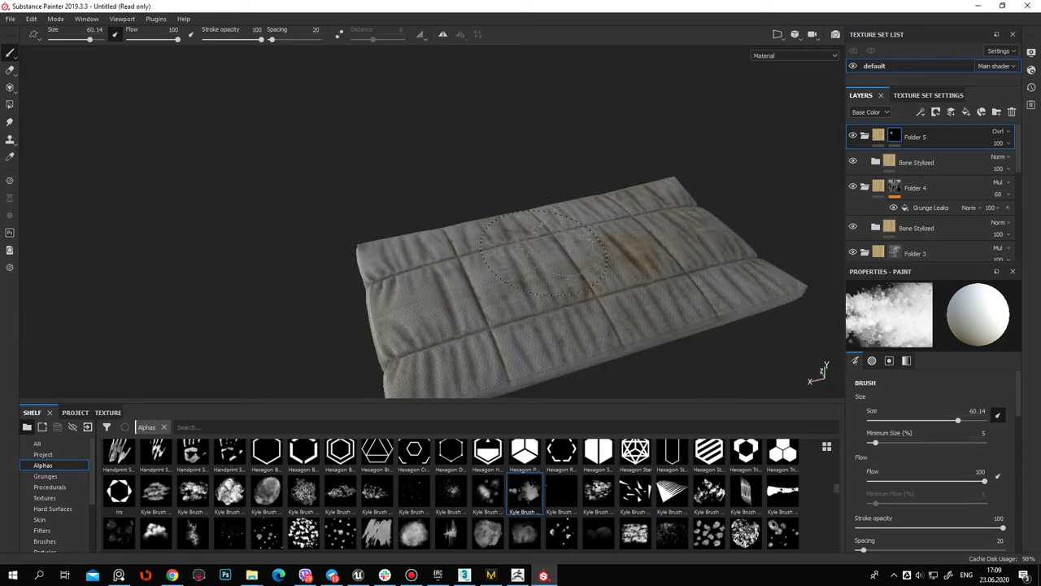
alt+drag(663, 302, 505, 293)
click(598, 492)
click(457, 494)
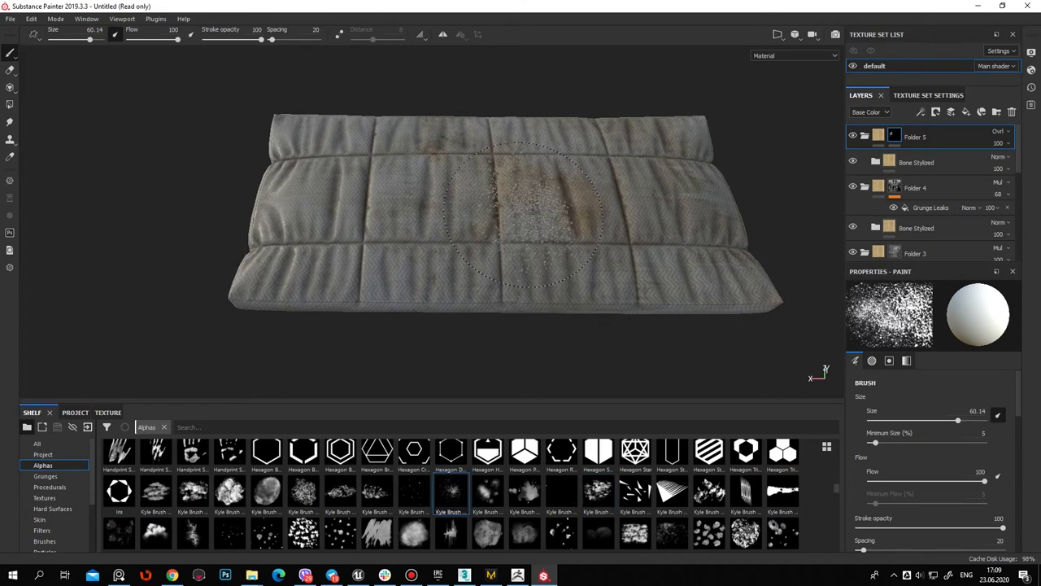
click(193, 492)
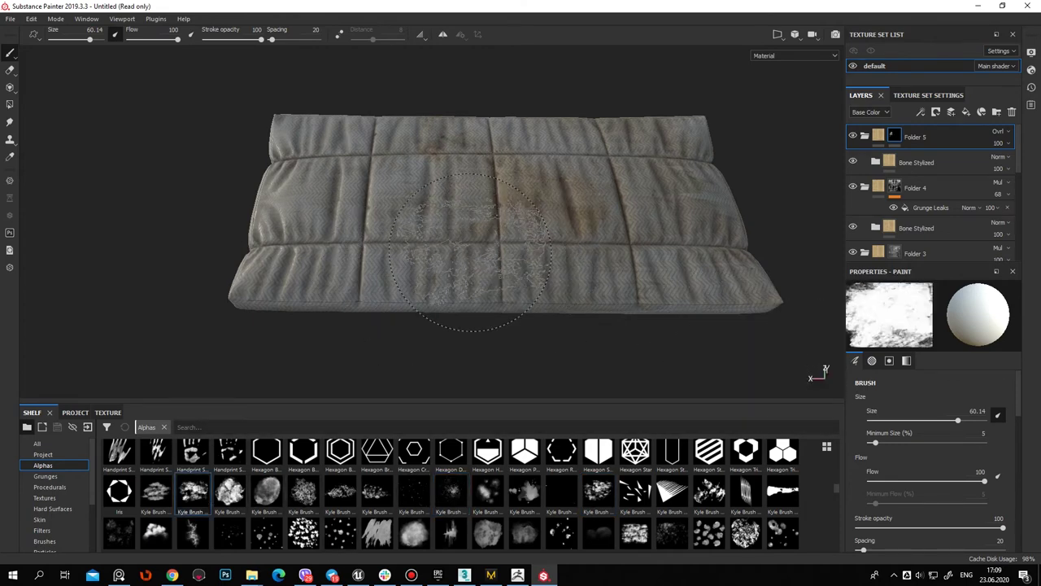
Switch to a cloud-like alpha and review the spreading stains from several angles
mouse_move(604, 326)
alt+mouse_down()
mouse_move(477, 198)
mouse_move(743, 170)
alt+mouse_up()
mouse_move(756, 233)
alt+mouse_down()
mouse_move(34, 294)
mouse_move(173, 279)
alt+mouse_up()
mouse_move(334, 226)
alt+mouse_down()
mouse_move(488, 256)
mouse_move(553, 244)
alt+mouse_up()
alt+right_drag(553, 244, 586, 277)
mouse_move(585, 276)
alt+mouse_down()
mouse_move(667, 268)
mouse_move(255, 197)
alt+mouse_up()
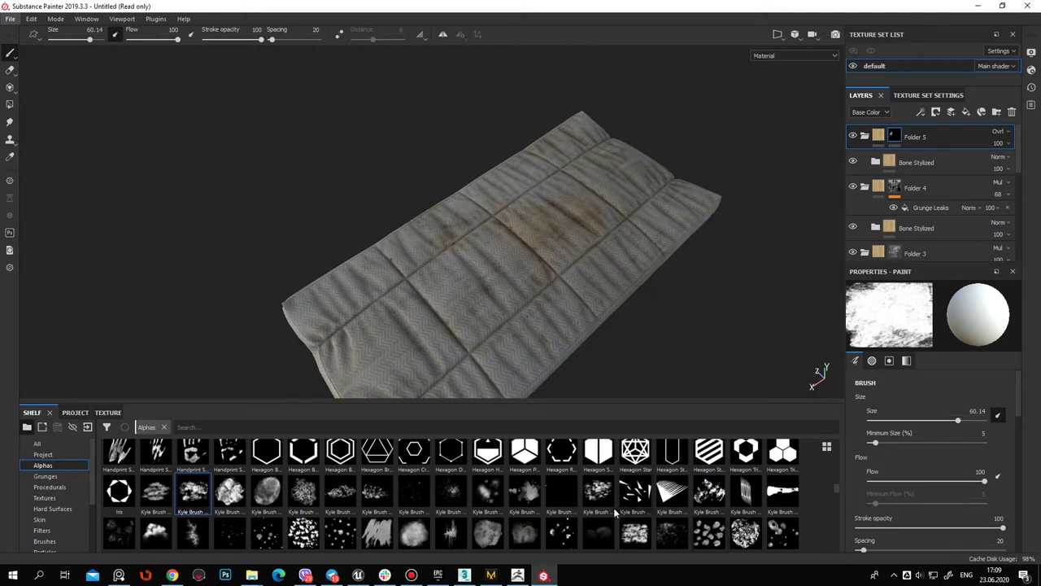
click(561, 535)
mouse_move(537, 240)
alt+mouse_down()
mouse_move(732, 314)
mouse_move(686, 332)
mouse_move(342, 244)
alt+mouse_up()
mouse_move(301, 302)
alt+mouse_down()
mouse_move(111, 216)
mouse_move(383, 89)
alt+mouse_up()
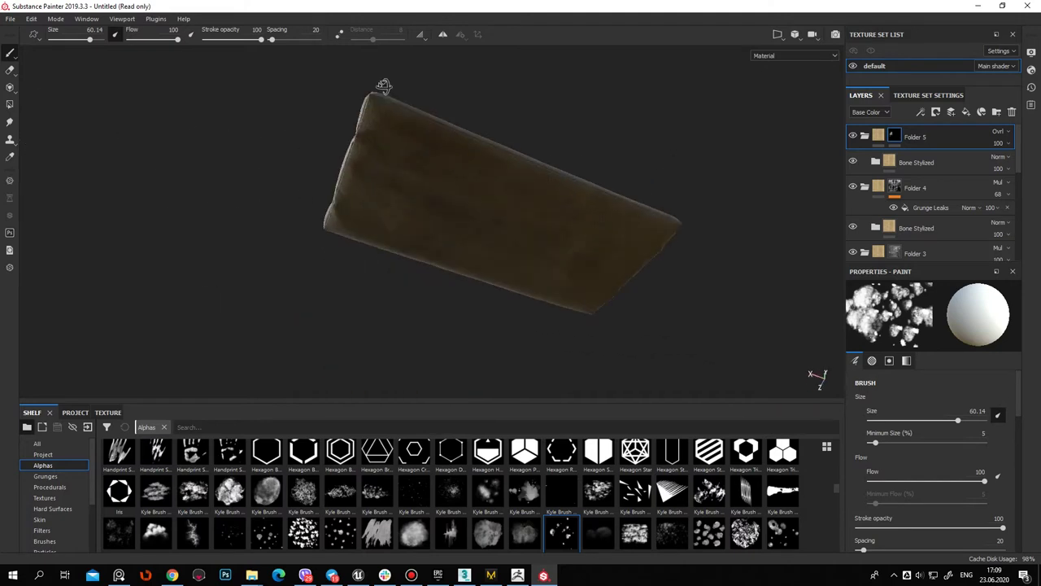
scroll(431, 167, up, 2)
mouse_move(427, 175)
alt+mouse_down()
mouse_move(709, 174)
mouse_move(635, 291)
mouse_move(478, 210)
mouse_move(764, 258)
mouse_move(569, 326)
mouse_move(217, 356)
alt+mouse_up()
mouse_move(535, 283)
alt+mouse_down()
mouse_move(518, 331)
mouse_move(619, 370)
mouse_move(293, 252)
mouse_move(554, 269)
mouse_move(522, 259)
alt+mouse_up()
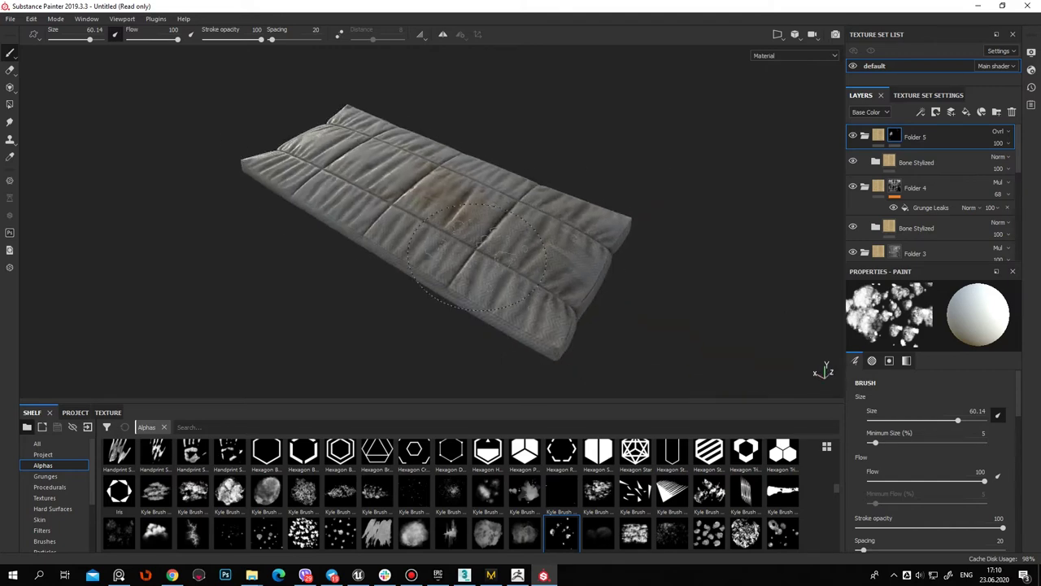
click(10, 19)
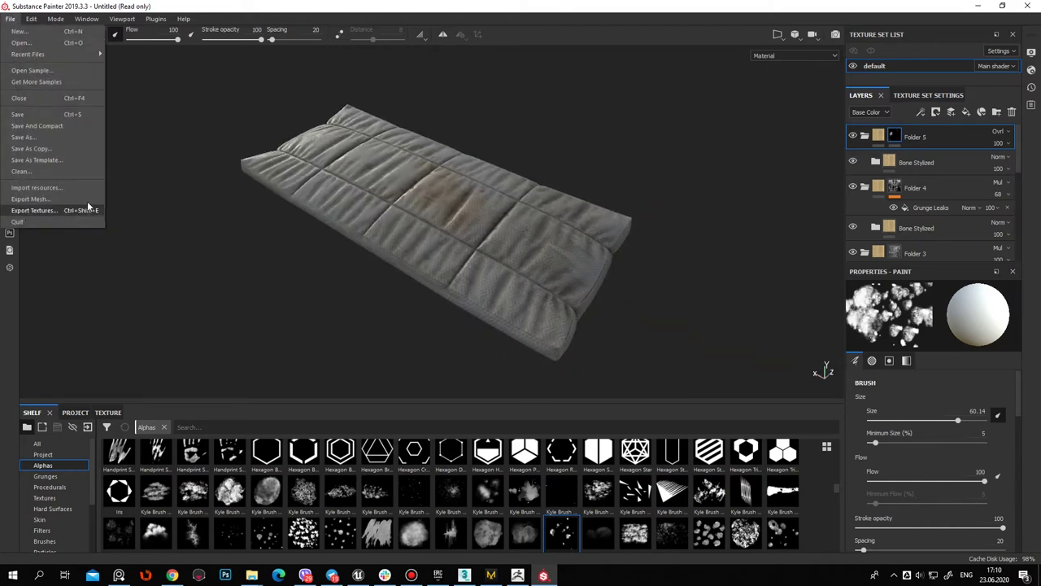
Save the project as bed.spp in the 3Dcontant\bed folder
click(51, 138)
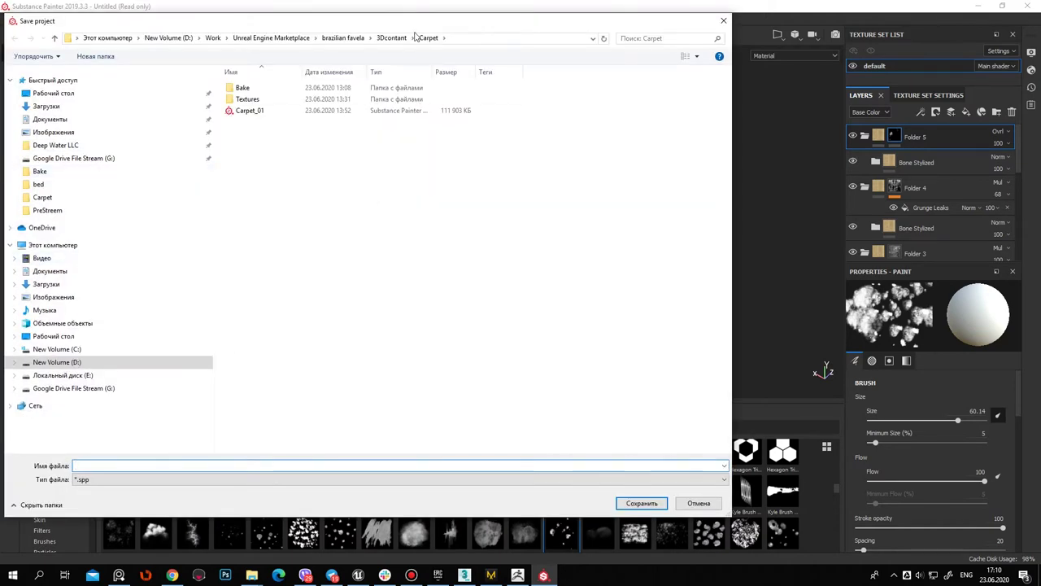
click(387, 38)
double_click(244, 131)
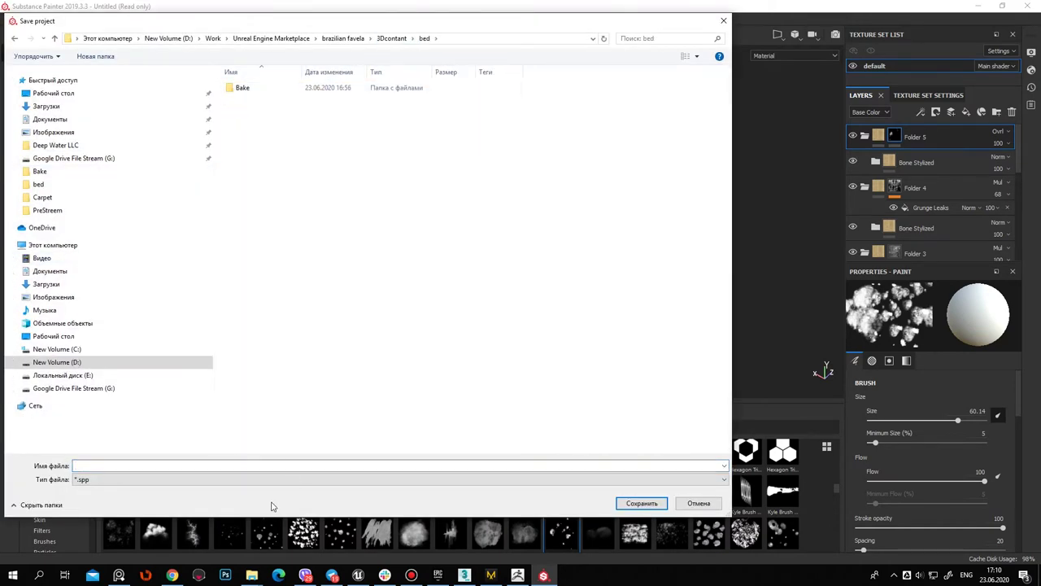
text(bed)
key(Return)
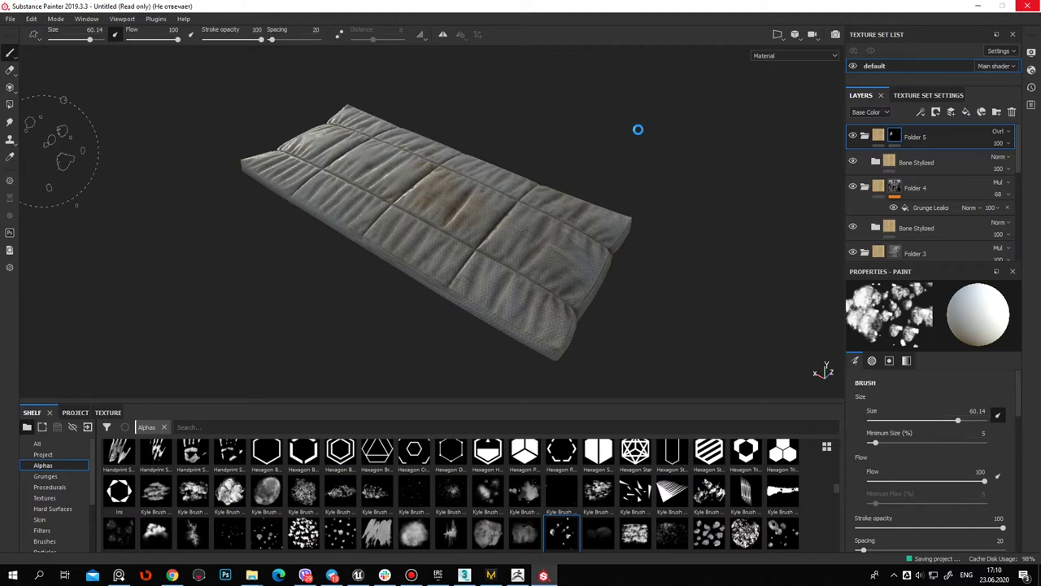
alt+drag(63, 150, 627, 140)
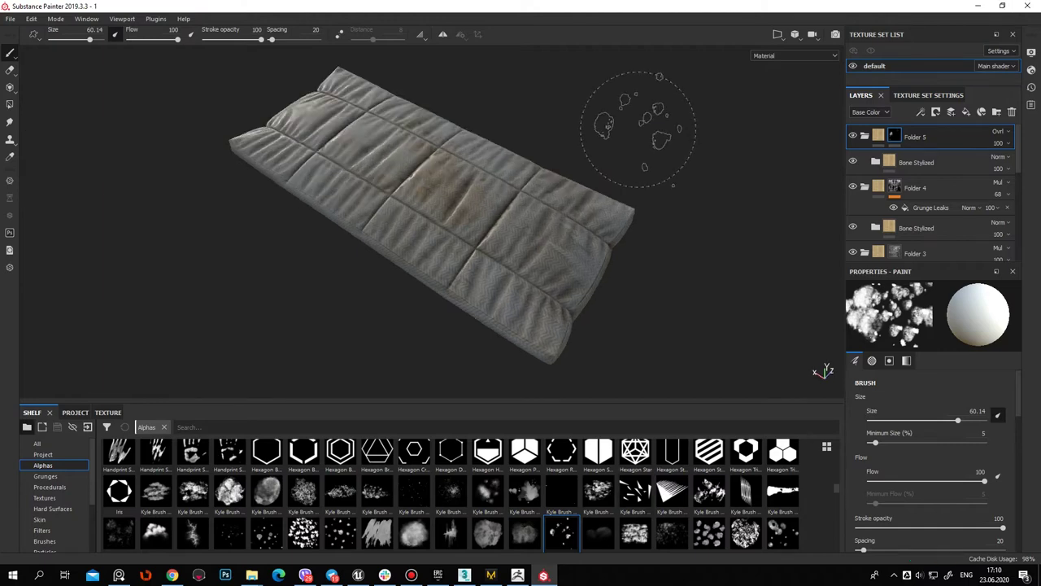
Rename the default texture set to Mattress_01
scroll(484, 238, up, 3)
mouse_move(484, 237)
alt+mouse_down()
mouse_move(477, 221)
mouse_move(309, 195)
alt+mouse_up()
mouse_move(309, 195)
alt+right_down()
mouse_move(294, 207)
mouse_move(325, 236)
alt+right_up()
mouse_move(325, 235)
alt+mouse_down()
mouse_move(415, 289)
mouse_move(504, 285)
alt+mouse_up()
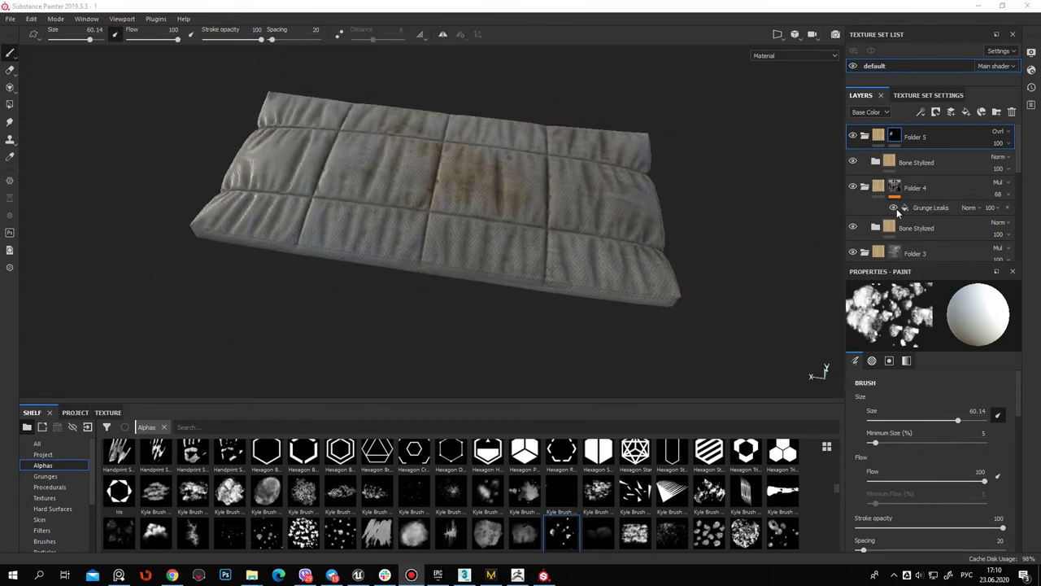
click(885, 74)
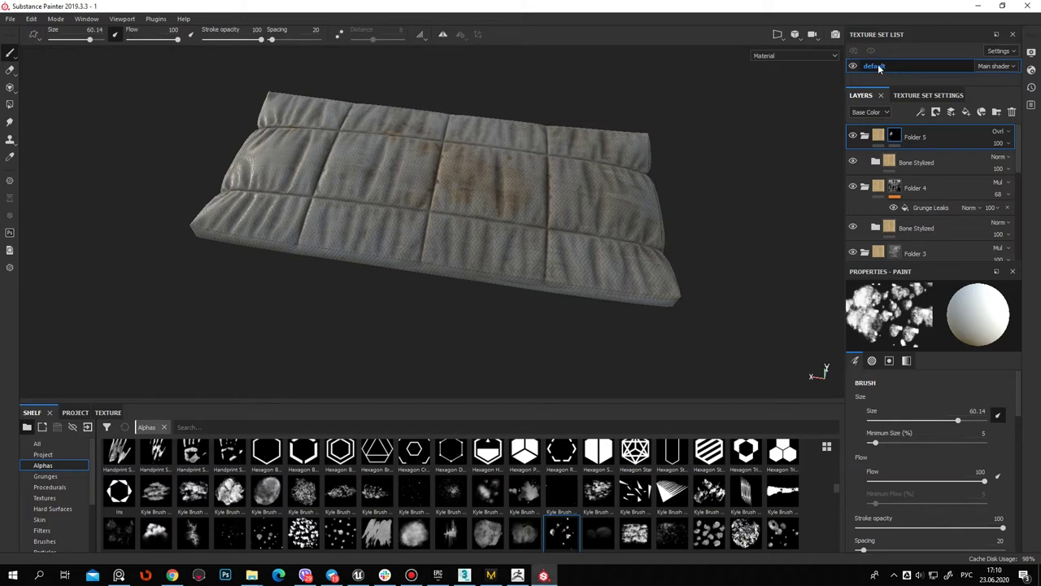
text(mattress)
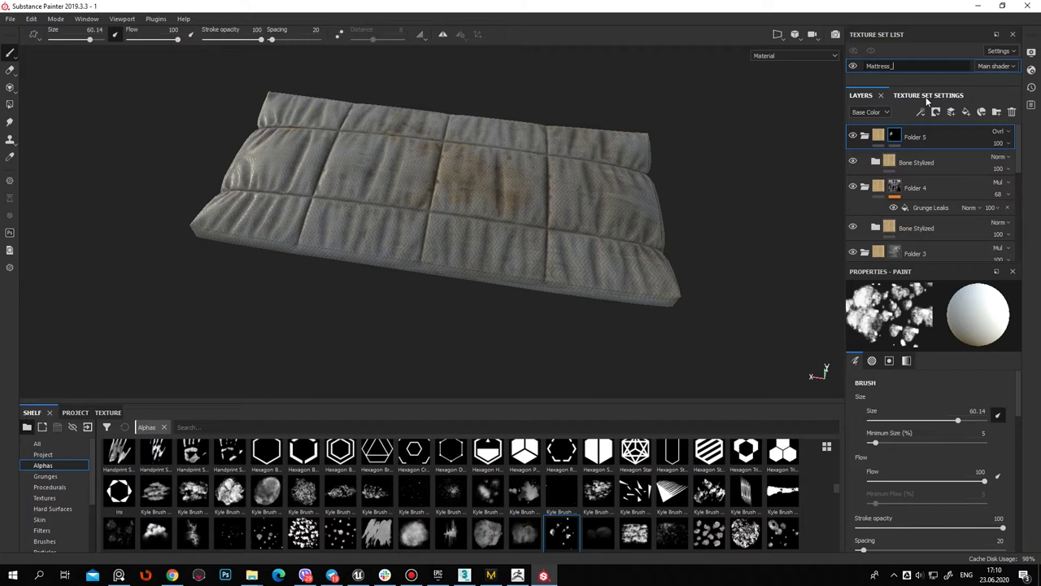
text(01)
click(14, 22)
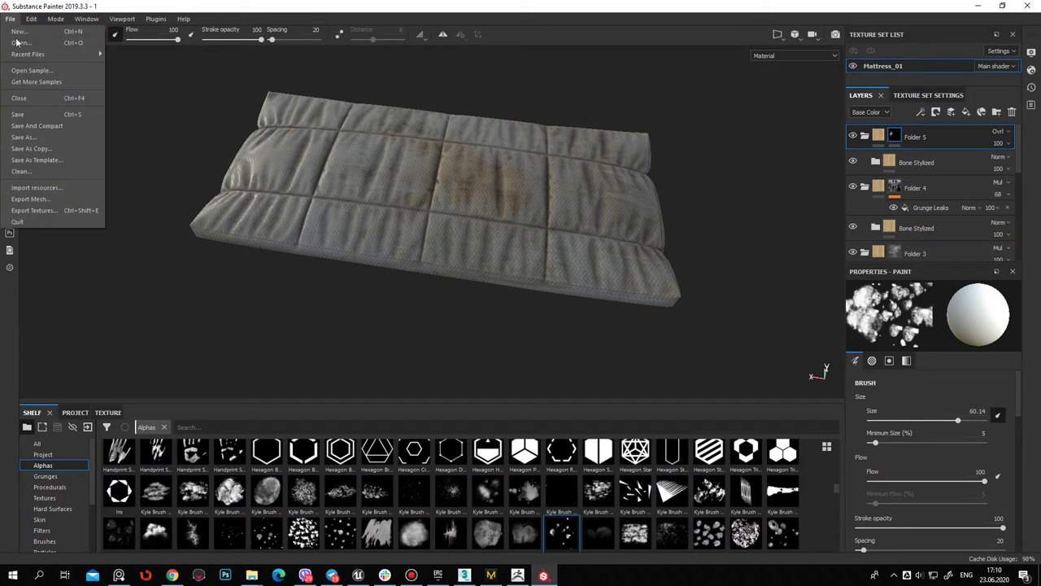
Create a mattress_textures folder and set it as the texture export destination
click(32, 209)
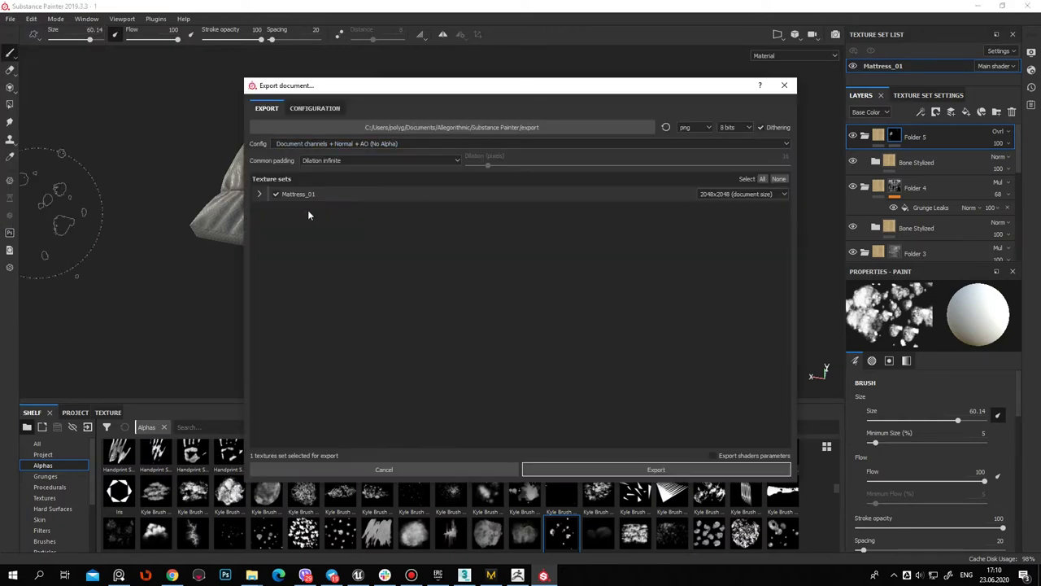
click(550, 129)
right_click(385, 288)
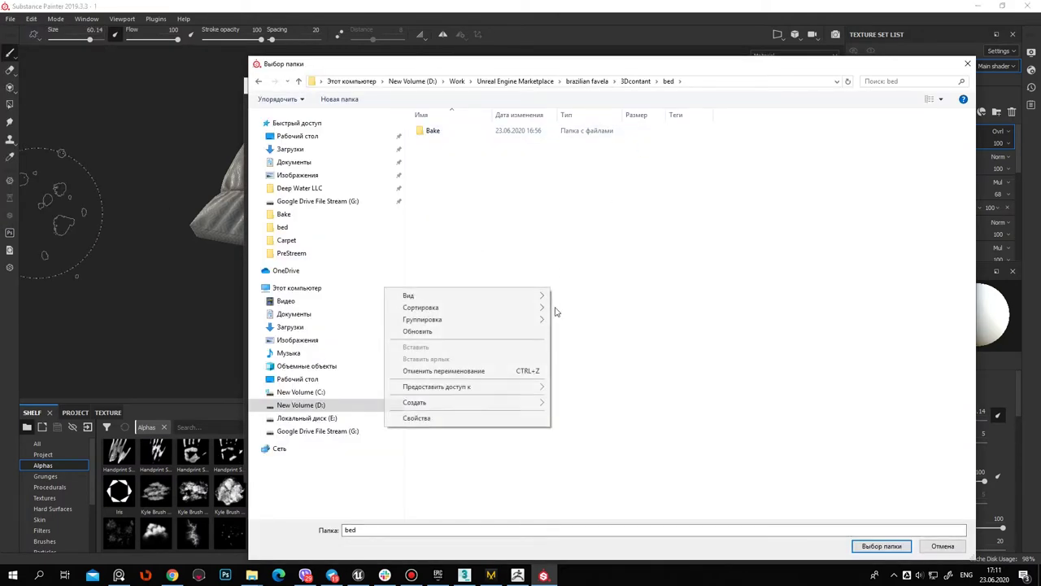
mouse_move(467, 402)
click(567, 404)
text(mattress_textures)
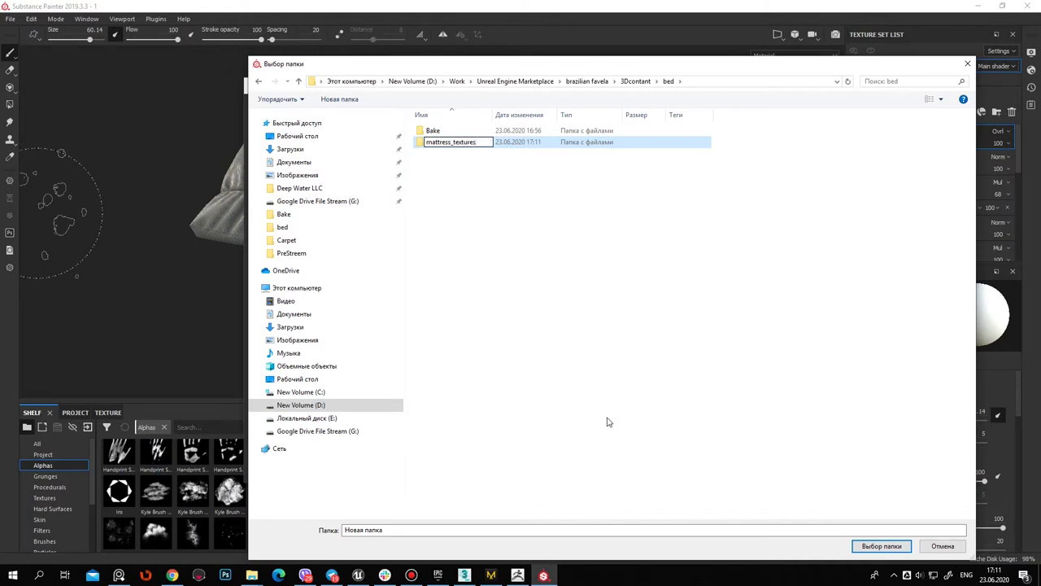
key(Return)
double_click(475, 145)
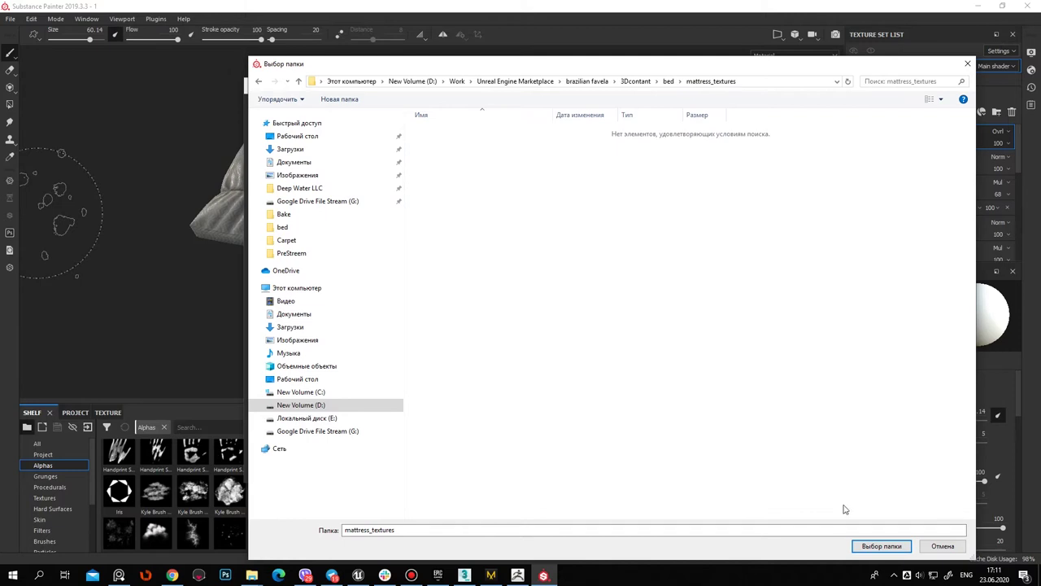
click(881, 546)
Export the Mattress_01 textures at 4096x4096 with the Unreal Engine 4 KS preset
click(338, 141)
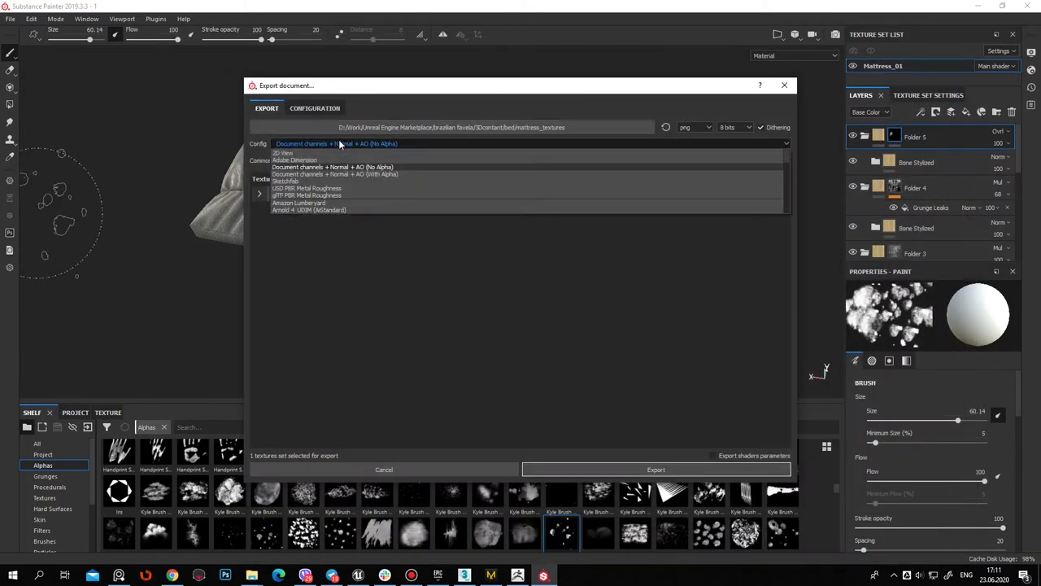
scroll(354, 173, down, 5)
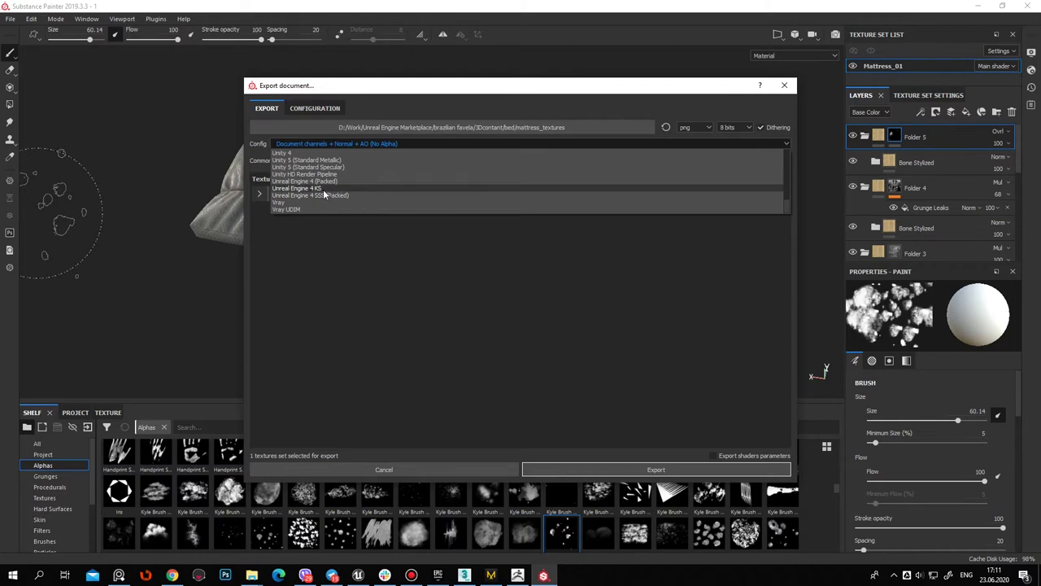
click(323, 188)
click(260, 195)
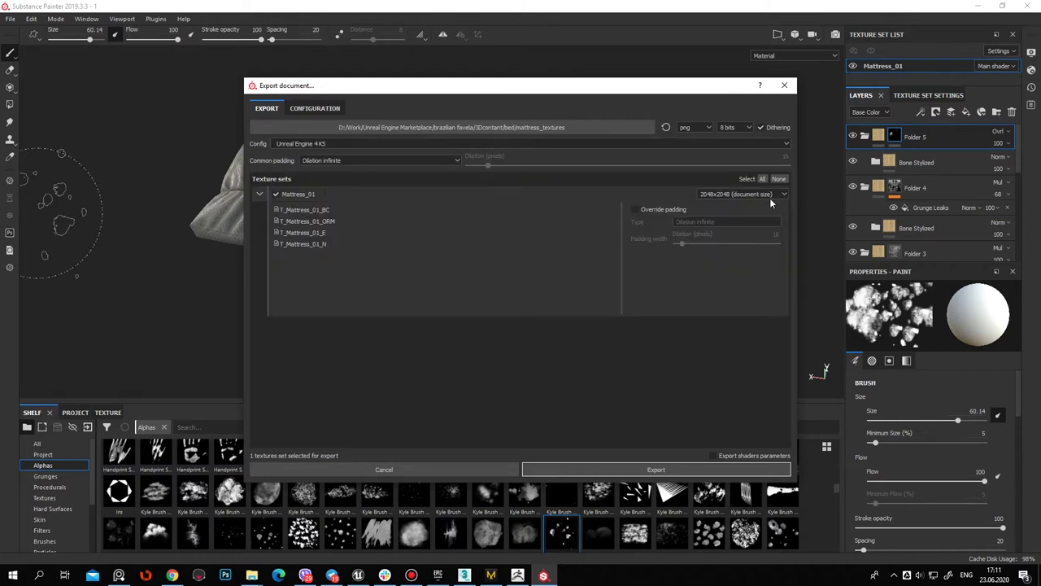
click(770, 199)
click(773, 225)
click(677, 470)
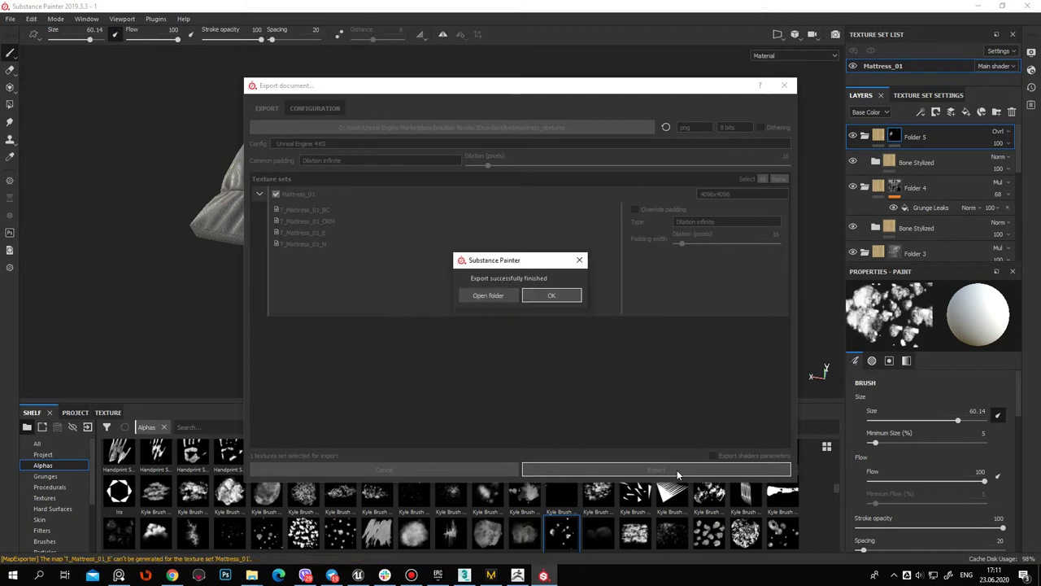
click(551, 296)
Save the Substance Painter project and switch over to 3ds Max
mouse_move(545, 321)
alt+mouse_down()
mouse_move(618, 201)
mouse_move(455, 244)
alt+mouse_up()
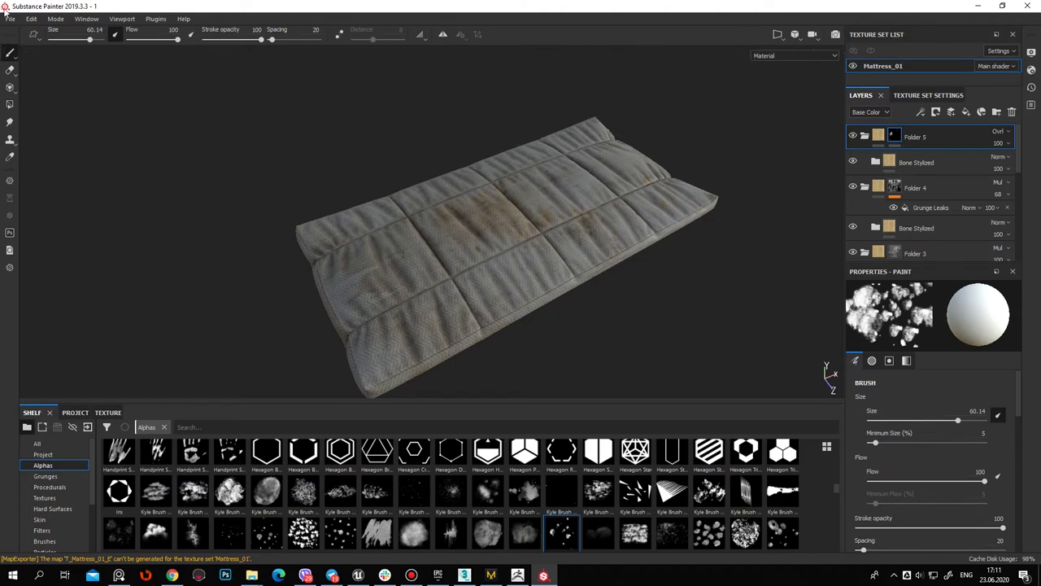
click(9, 18)
click(26, 118)
click(1034, 12)
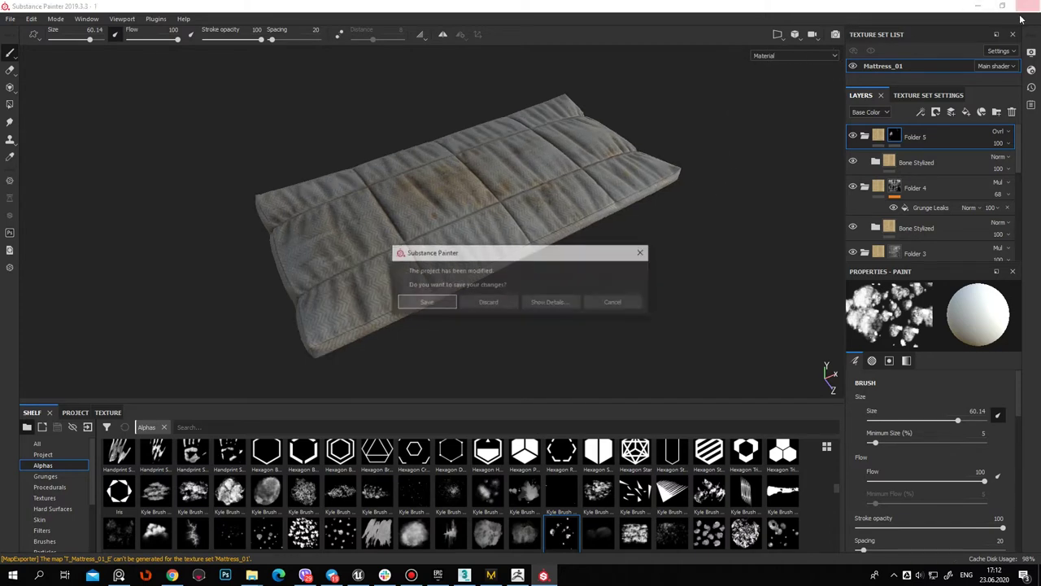
click(611, 303)
click(464, 575)
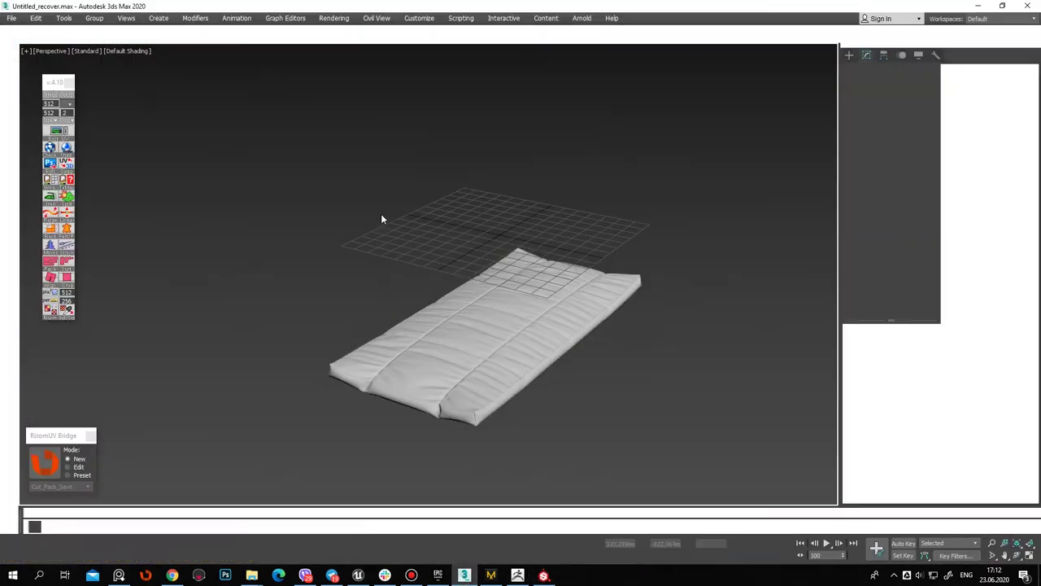
Select the mattress, unhide the bed frame and pillow, and centre its pivot on the object
click(218, 34)
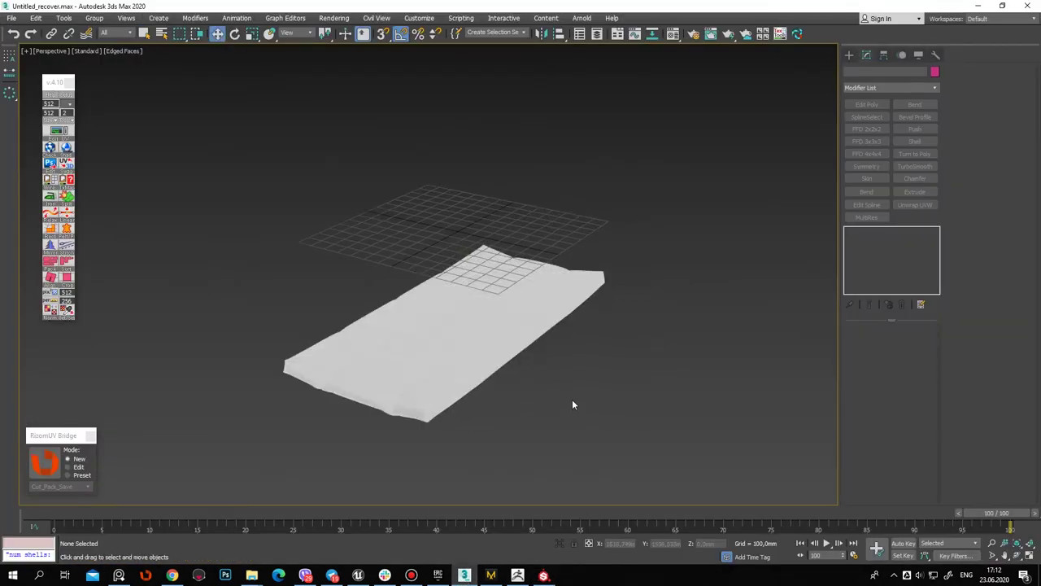
click(901, 55)
click(487, 362)
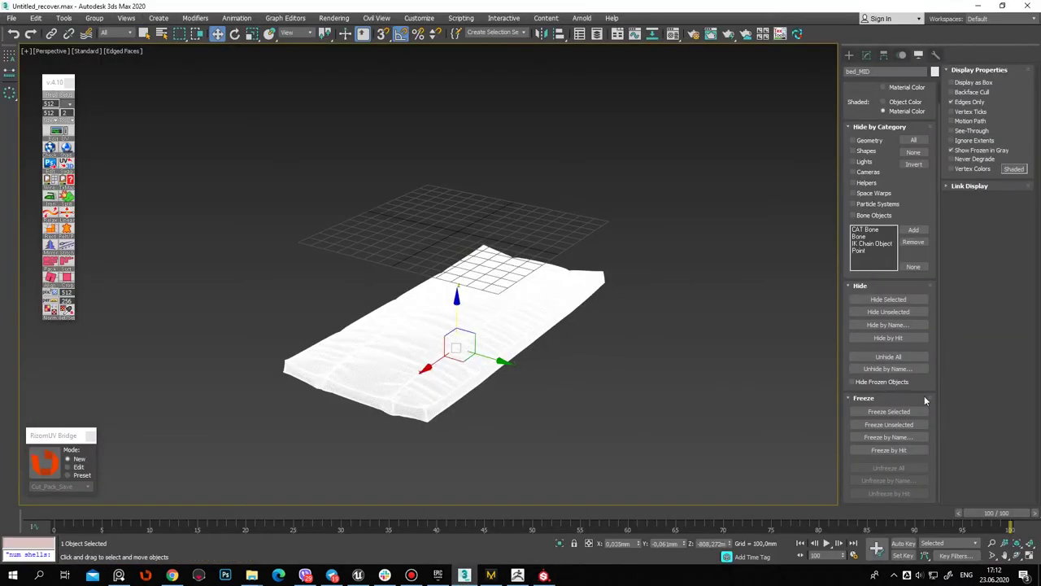
click(888, 356)
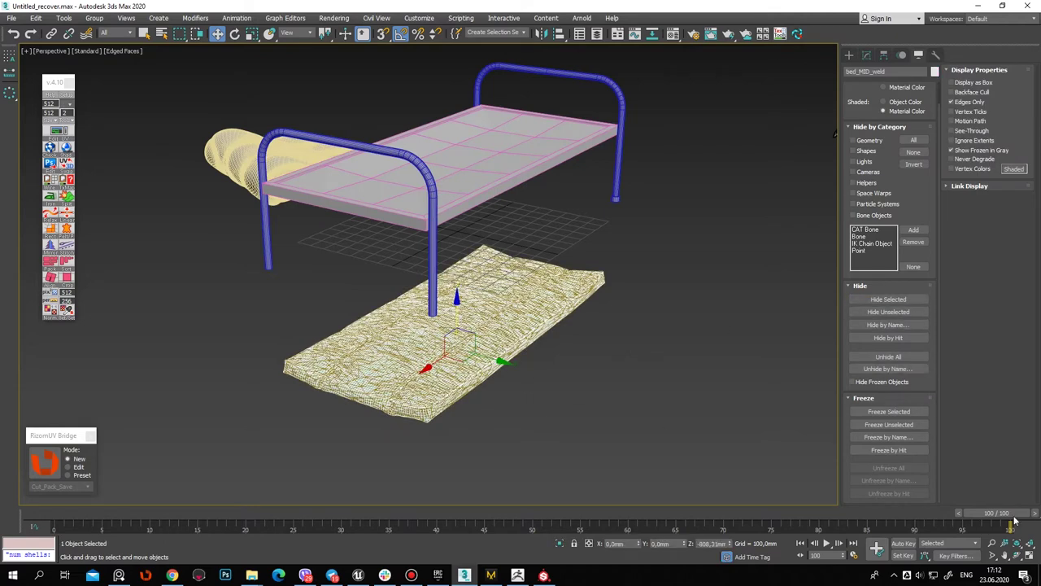
click(883, 54)
click(889, 130)
click(889, 186)
click(897, 202)
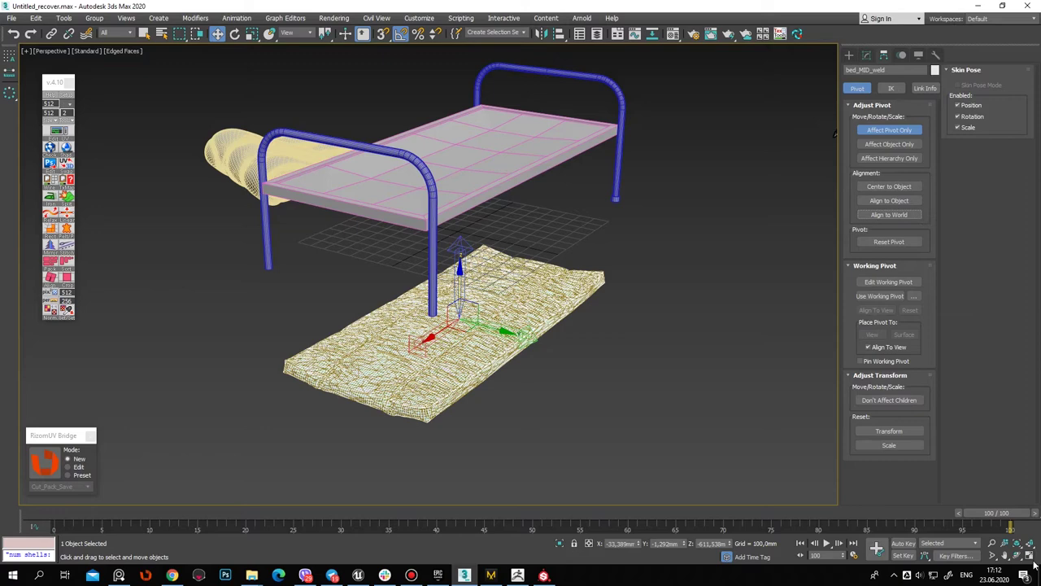
In the four-view layout, frame the mattress, try hiding everything else, then unhide all objects
key(alt+w)
key(z)
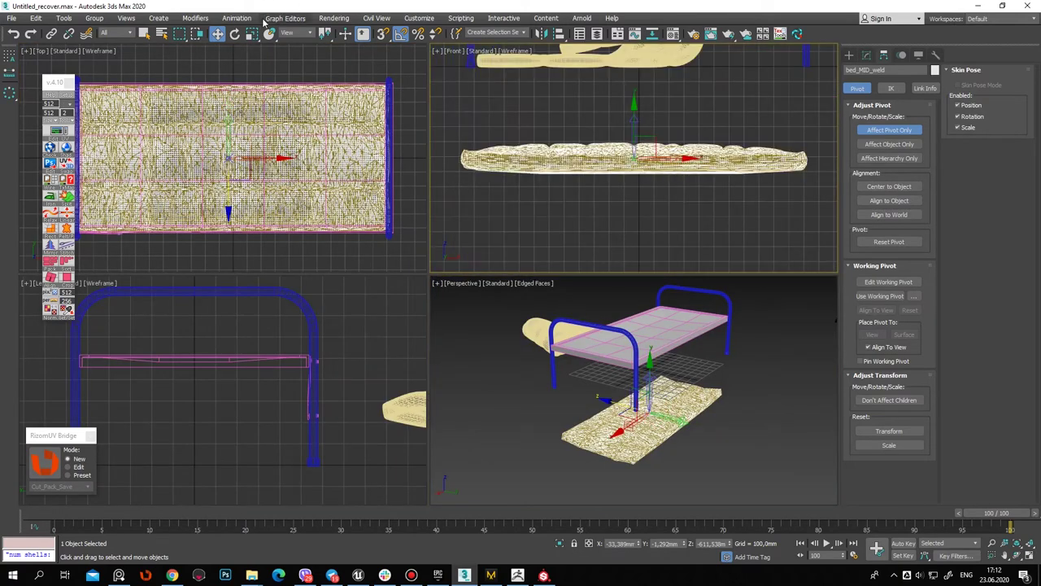
scroll(578, 144, up, 3)
scroll(643, 187, up, 3)
scroll(643, 188, up, 2)
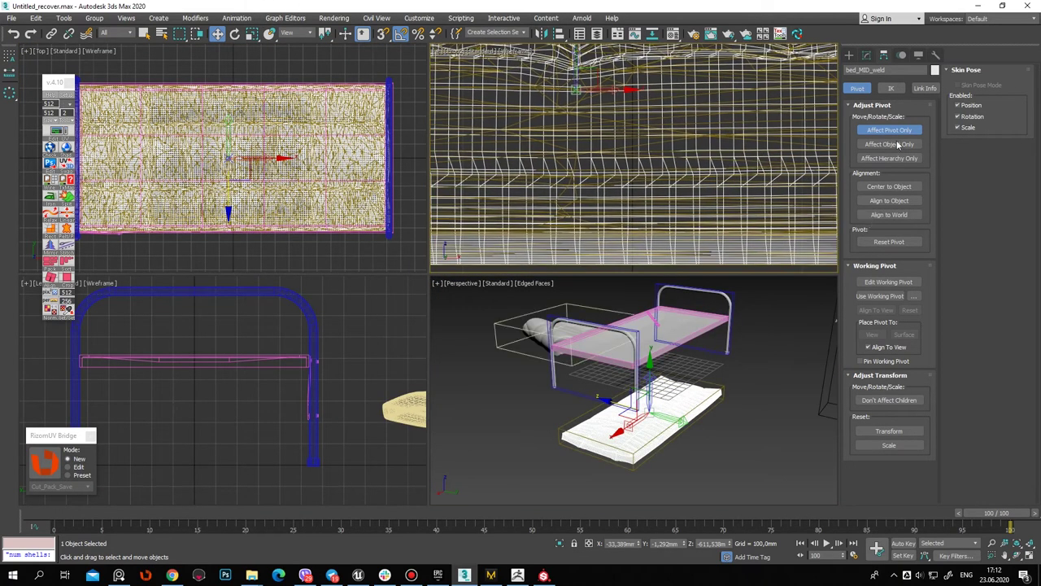
click(919, 54)
click(888, 311)
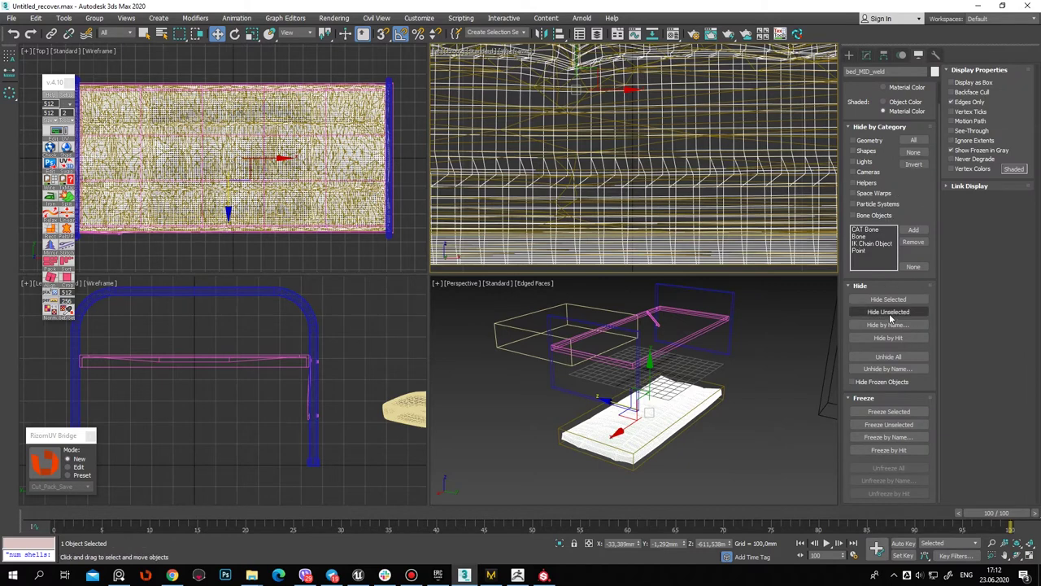
click(866, 55)
click(662, 391)
scroll(662, 391, up, 5)
click(919, 55)
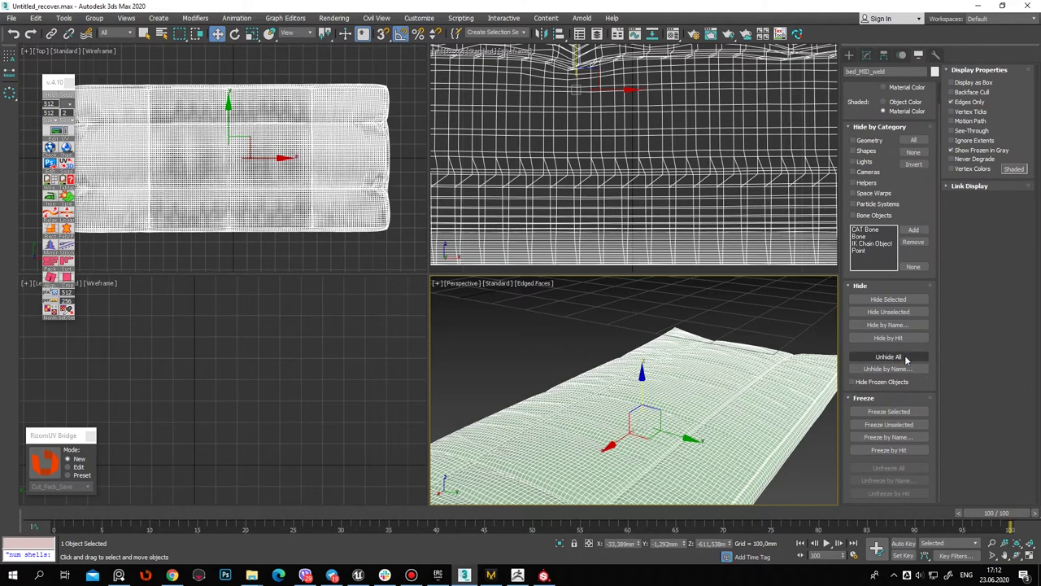
click(888, 357)
Select the whole Group1384 mattress group and hide every other object
click(734, 435)
right_click(687, 152)
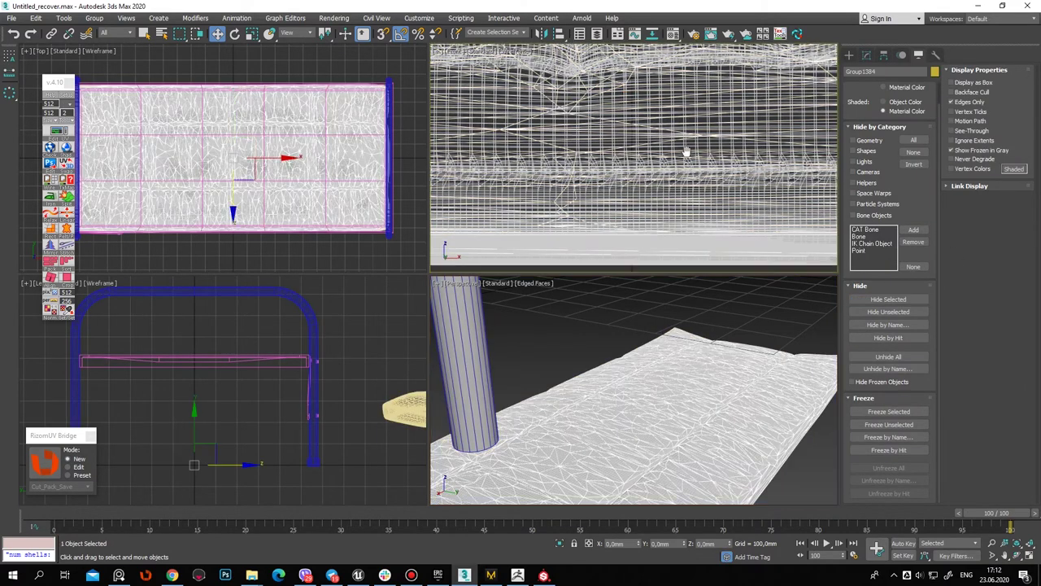
scroll(687, 152, down, 2)
click(888, 311)
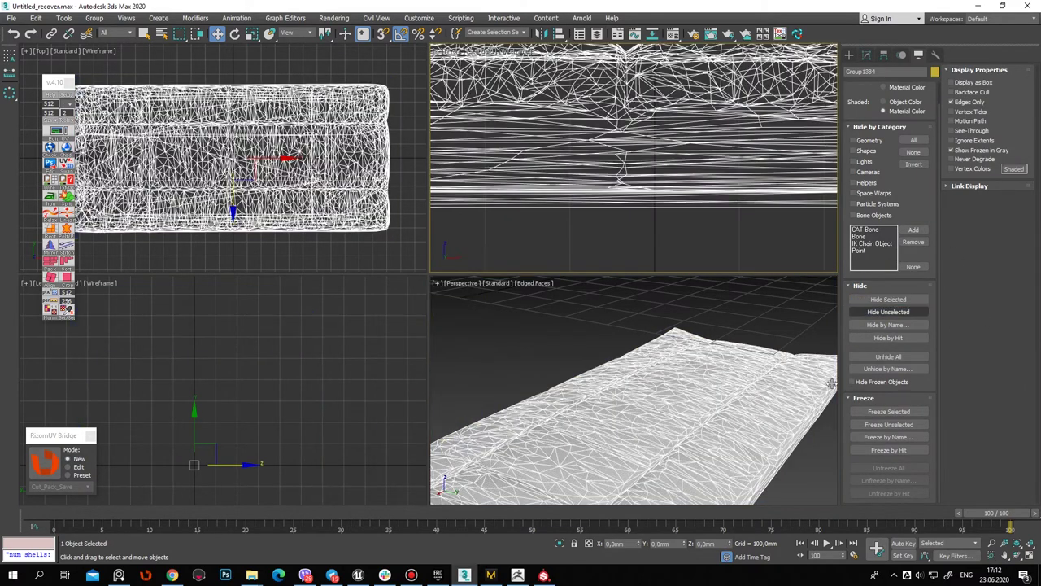
scroll(671, 168, down, 3)
click(867, 55)
Align Group1384's pivot to the world axes and move it down to the mattress base
click(883, 56)
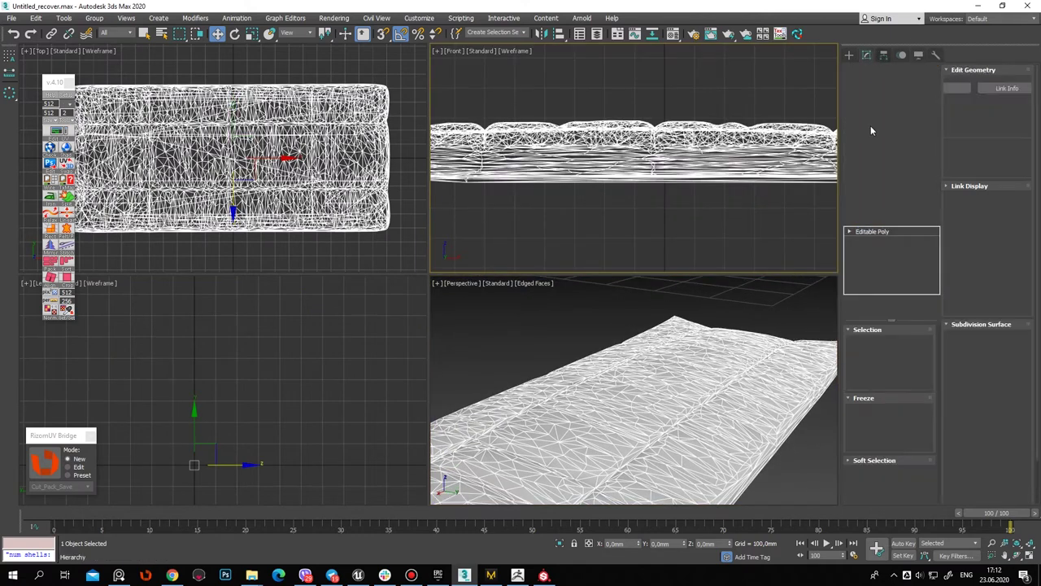
click(898, 130)
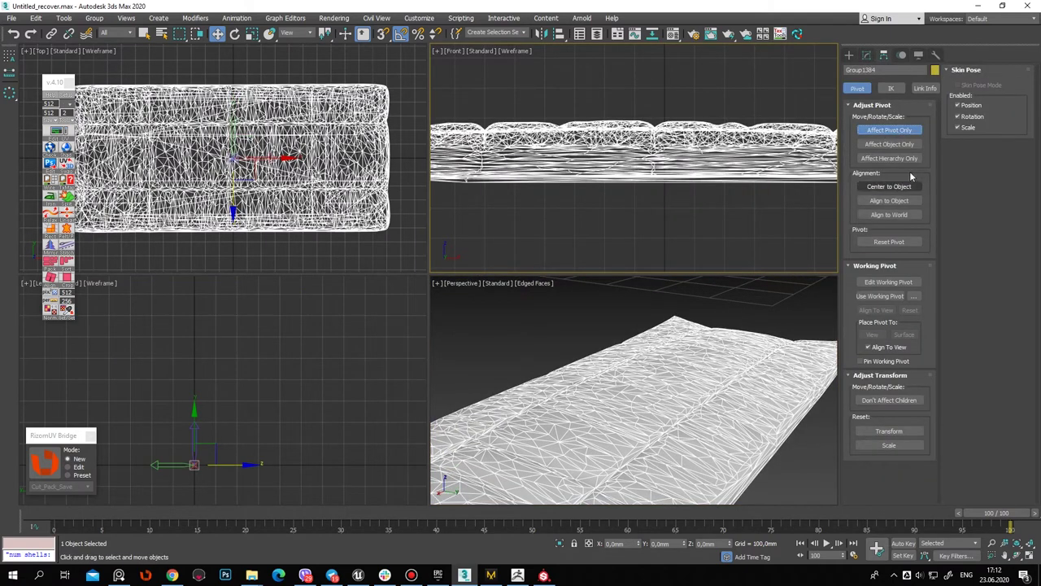
click(889, 215)
scroll(655, 114, up, 3)
drag(655, 110, 650, 188)
click(849, 54)
click(814, 341)
Rename the mattress object SM_Mattress_01
key(z)
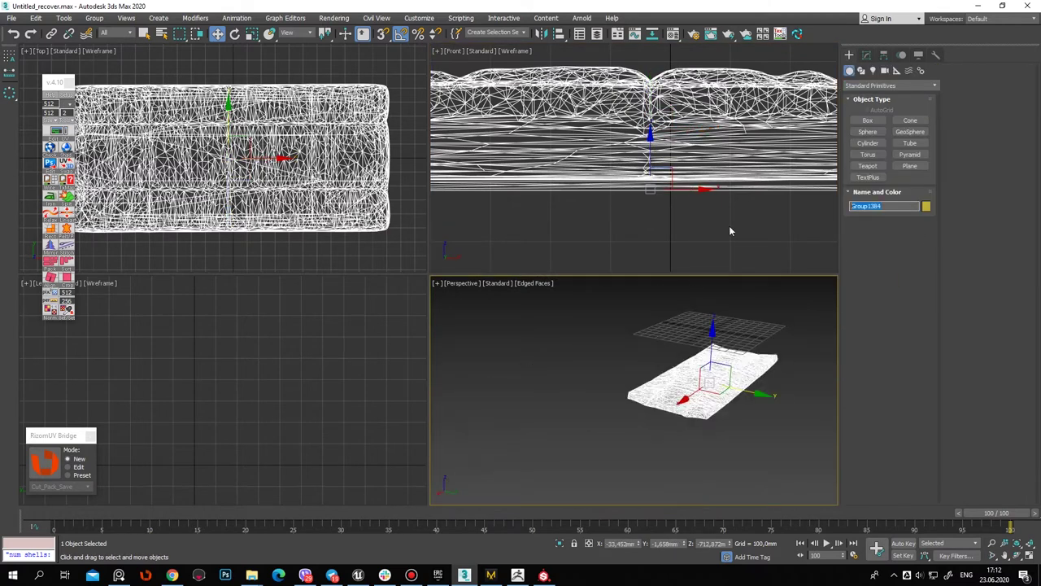
text(mattress)
key(Home)
text(SM_)
Move the mattress to the world origin by zeroing its X, Y and Z position
middle_drag(808, 383, 716, 390)
click(866, 55)
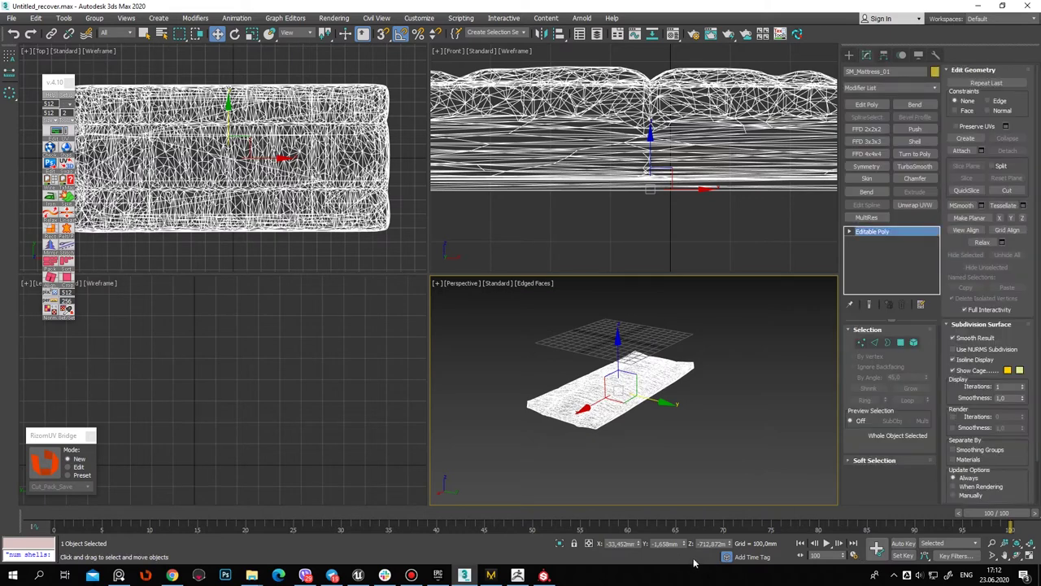
right_click(640, 545)
right_click(685, 545)
right_click(732, 545)
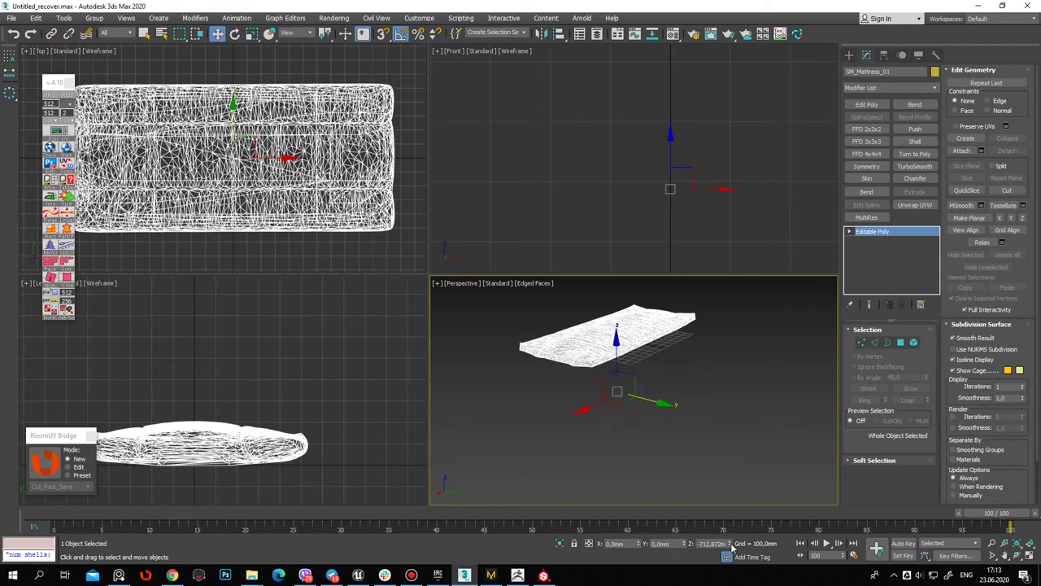
middle_drag(659, 379, 678, 407)
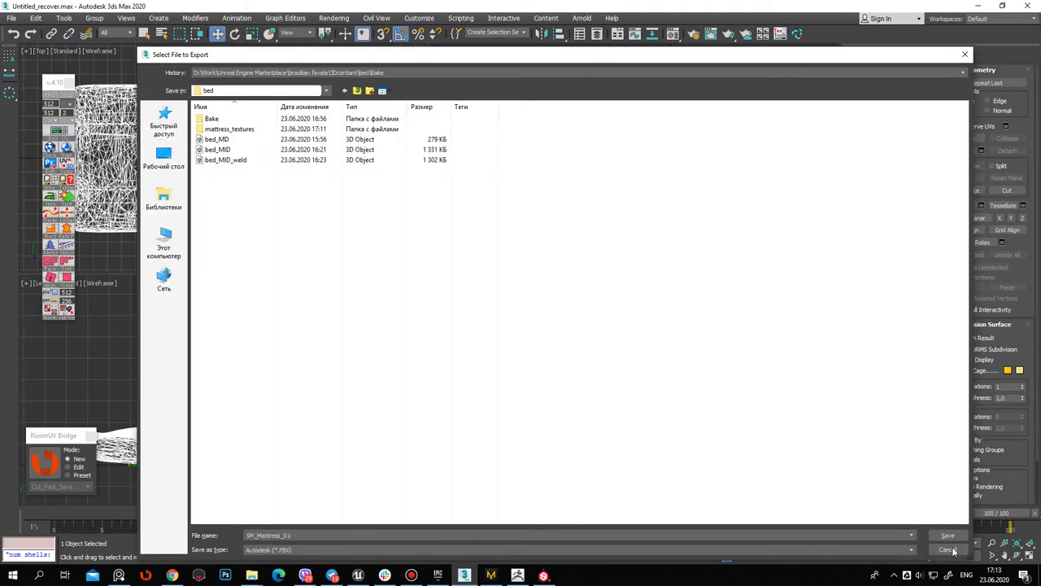
Export the mattress as SM_Mattress_01 FBX with the default export settings
click(952, 536)
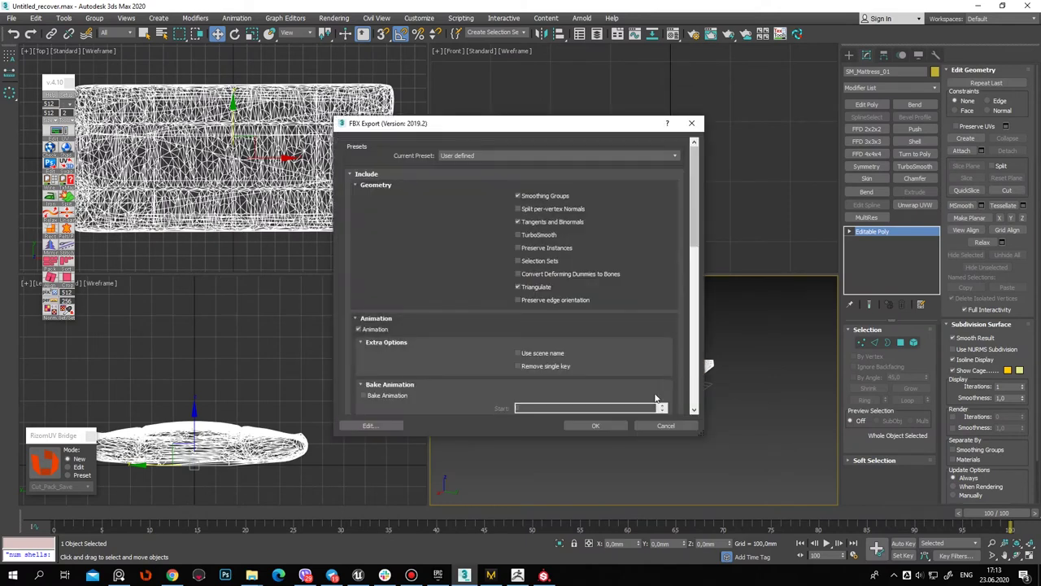
click(600, 431)
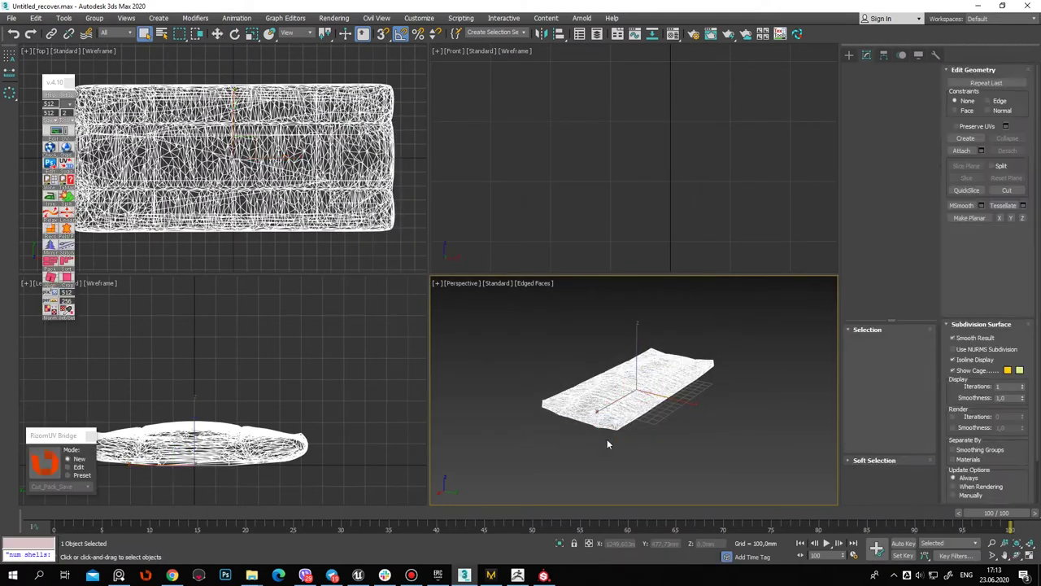
click(438, 575)
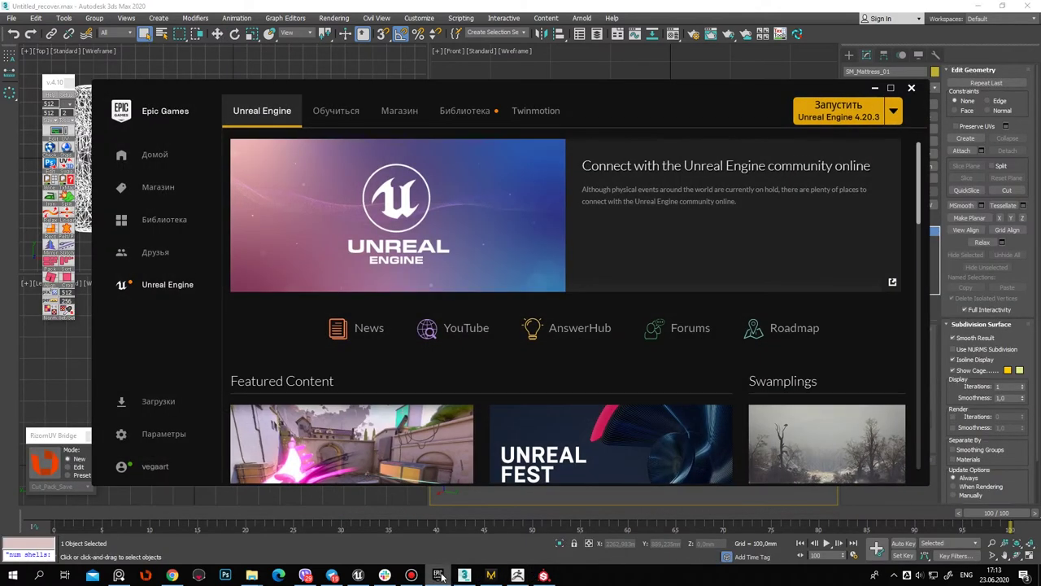
Switch to the Unreal Editor and fly the camera over to the patterned rug and benches
click(874, 88)
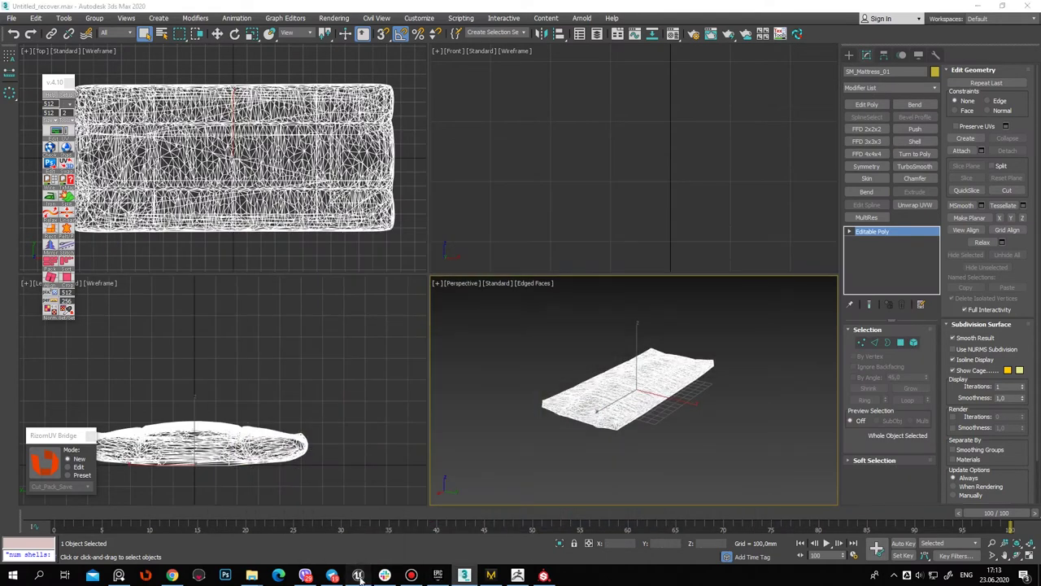
key(alt+Tab)
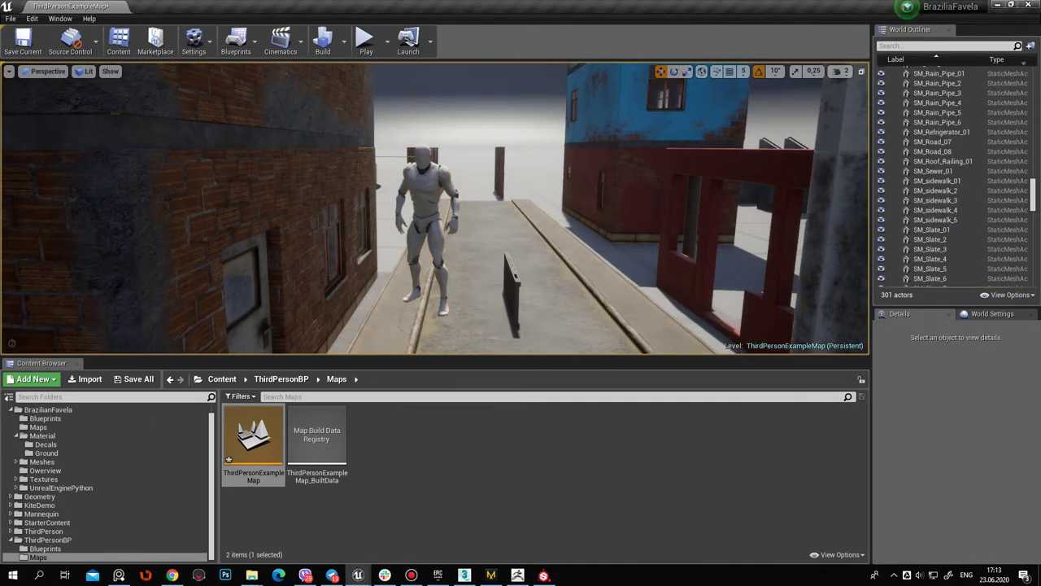
right_drag(565, 197, 565, 198)
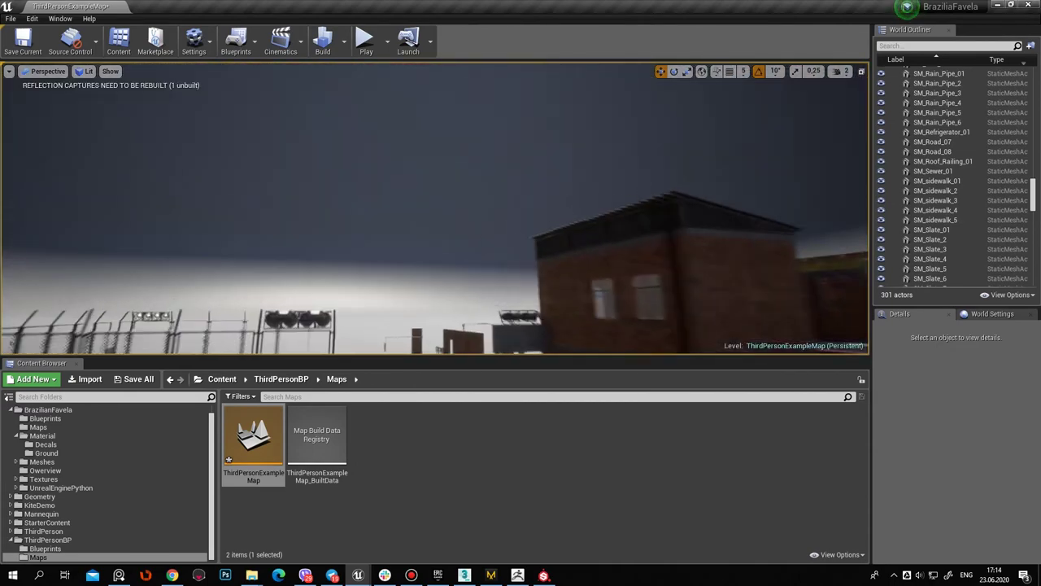
right_drag(565, 198, 648, 373)
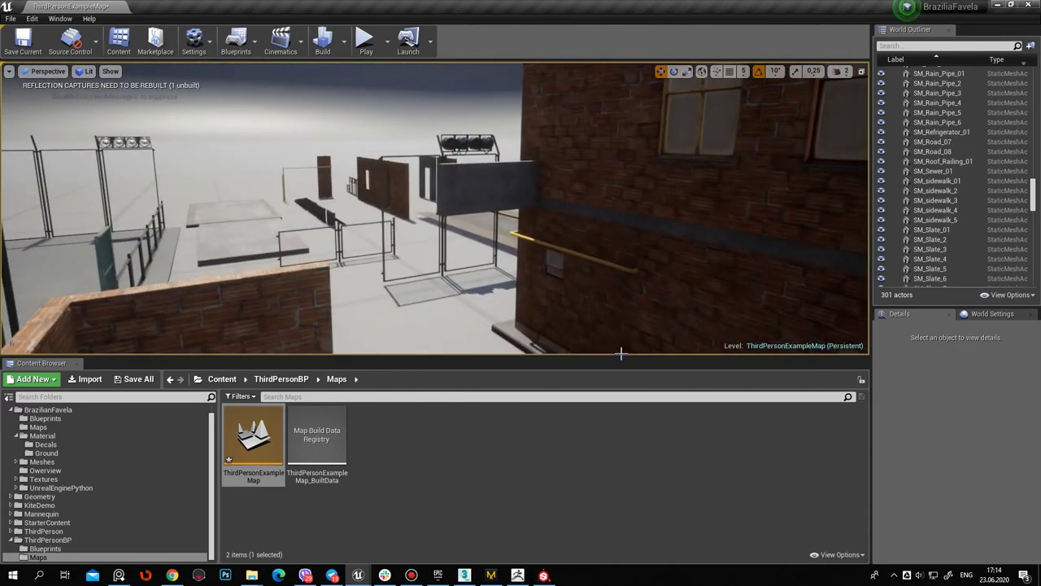
drag(622, 358, 616, 504)
right_drag(557, 375, 557, 375)
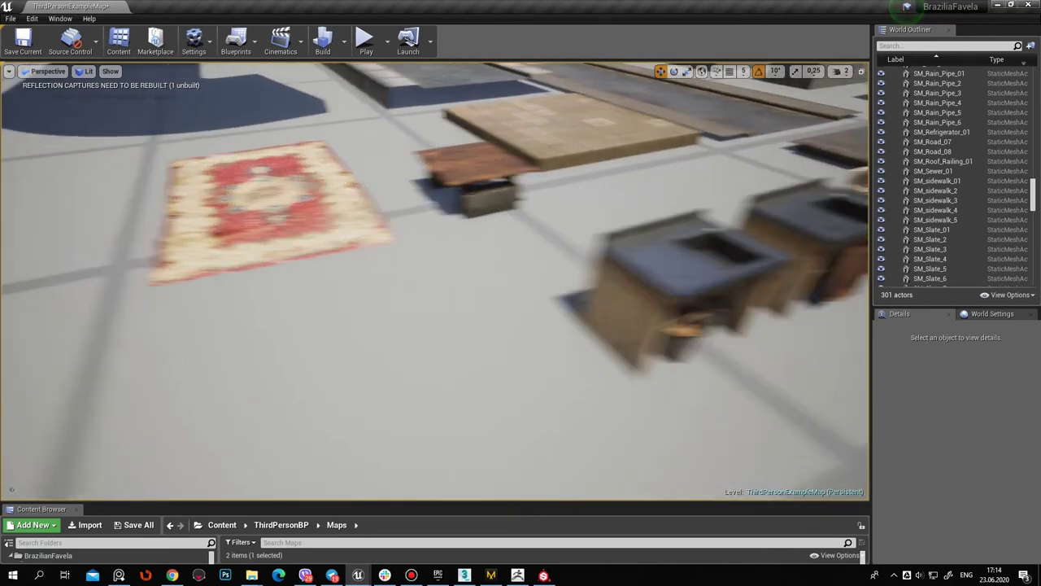
right_drag(557, 375, 557, 375)
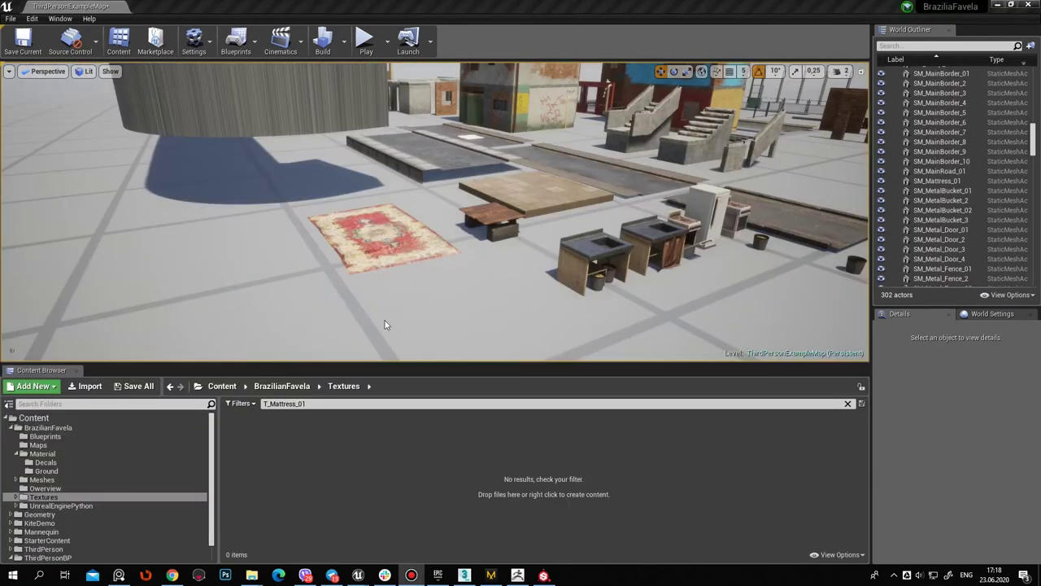
Import SM_Mattress_01 from the bed folder into Meshes with default FBX options
click(53, 480)
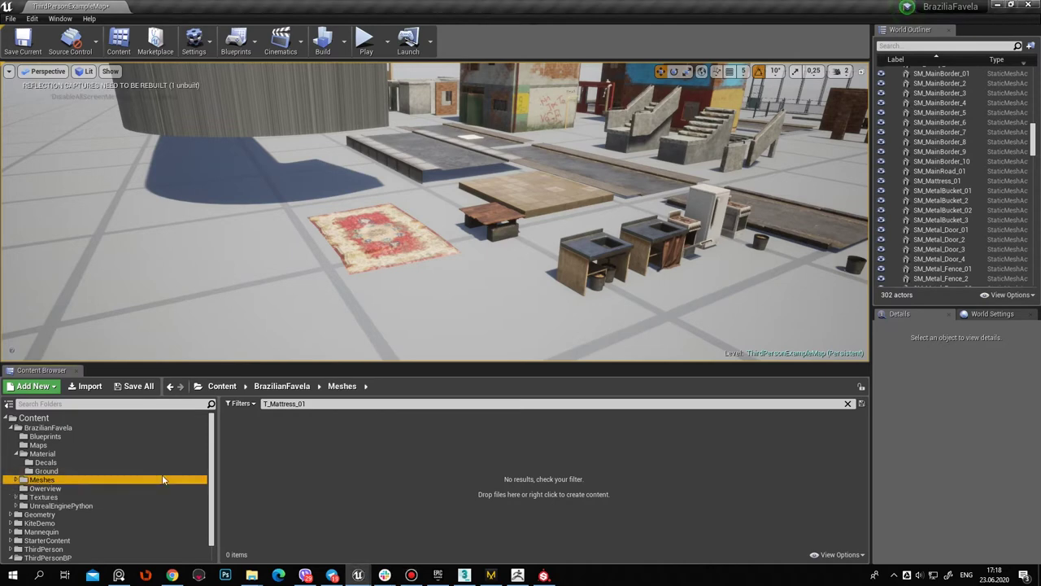
click(847, 404)
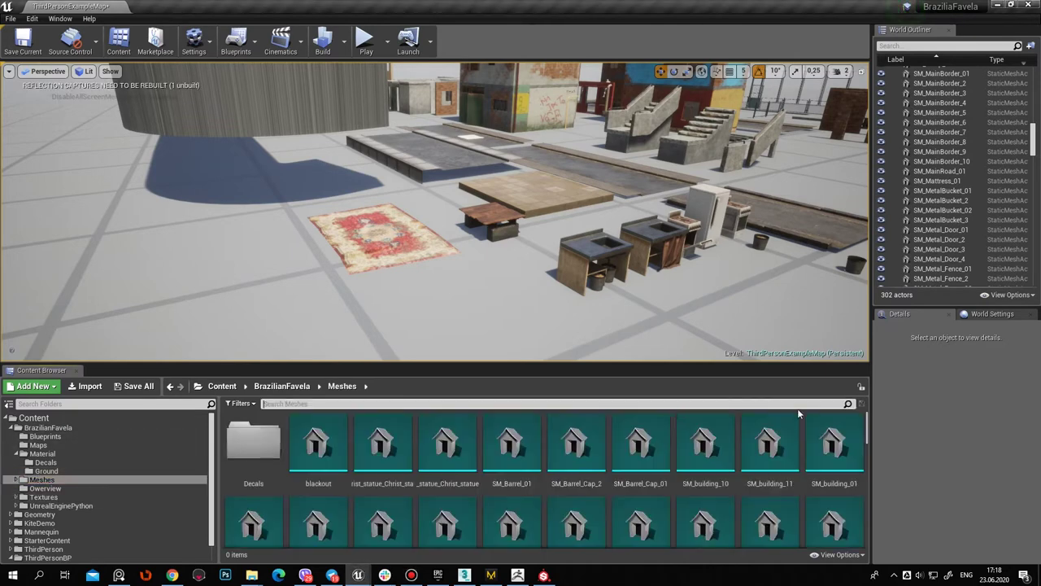
click(90, 387)
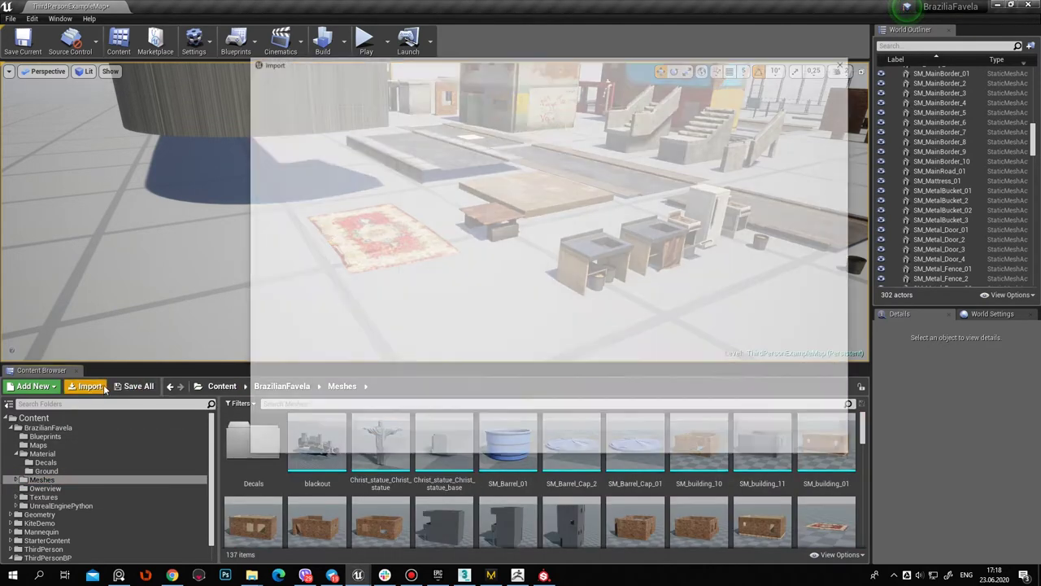
click(603, 79)
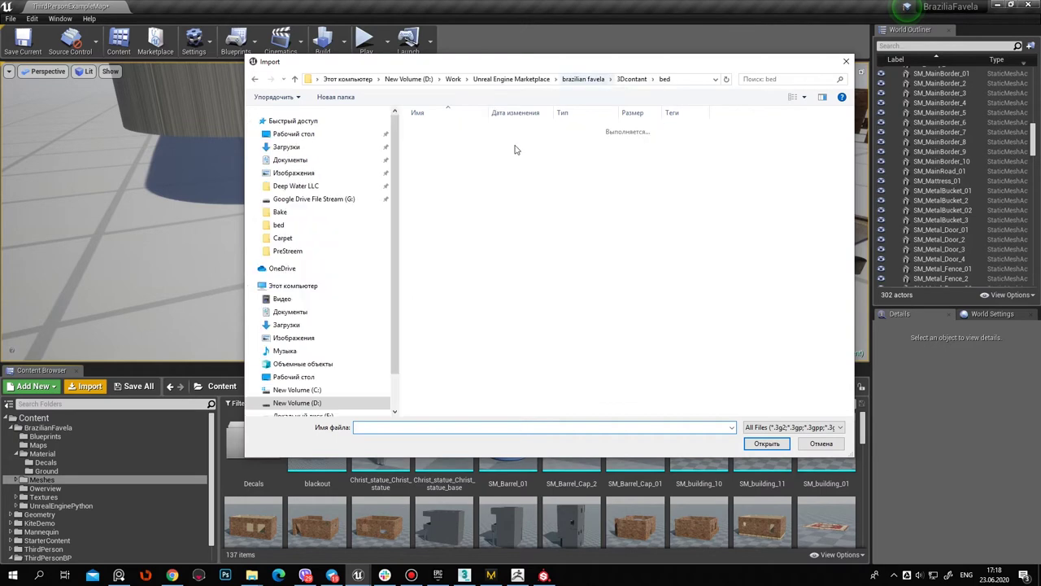
click(452, 233)
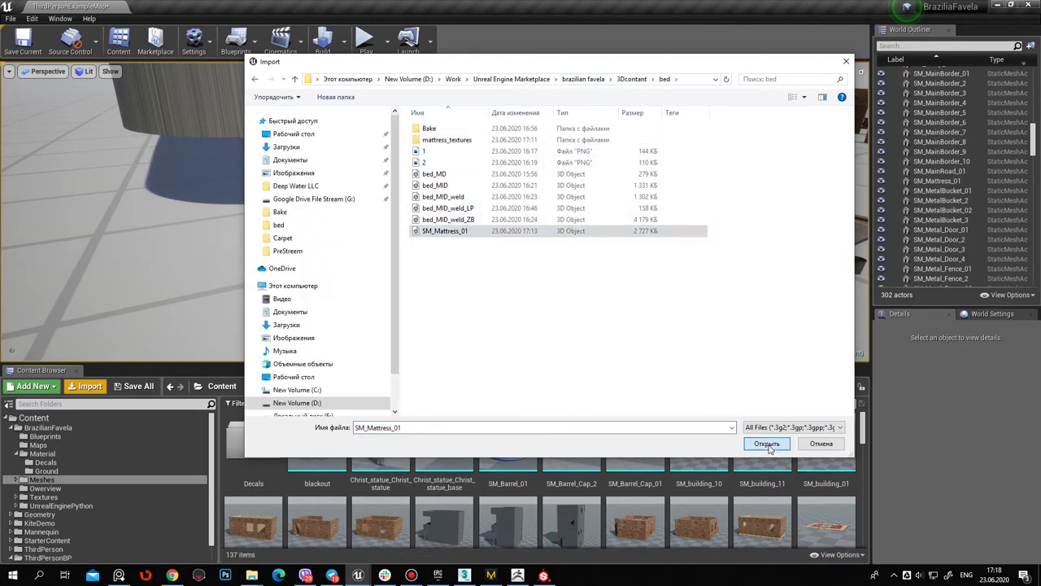
click(776, 446)
click(541, 487)
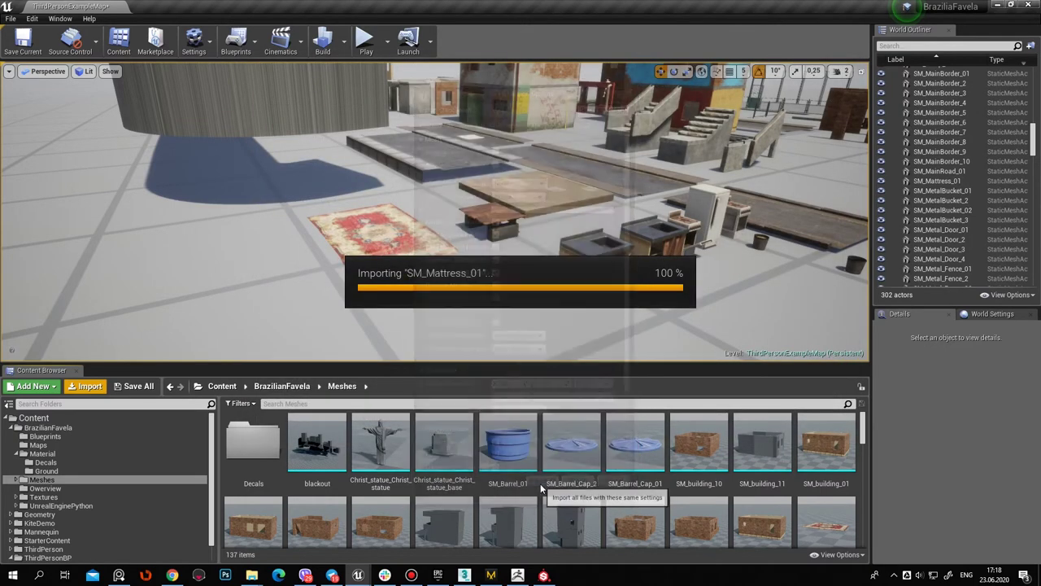
Place SM_Mattress_01 in the level near the rug and focus the view on it
drag(317, 470, 487, 301)
key(f)
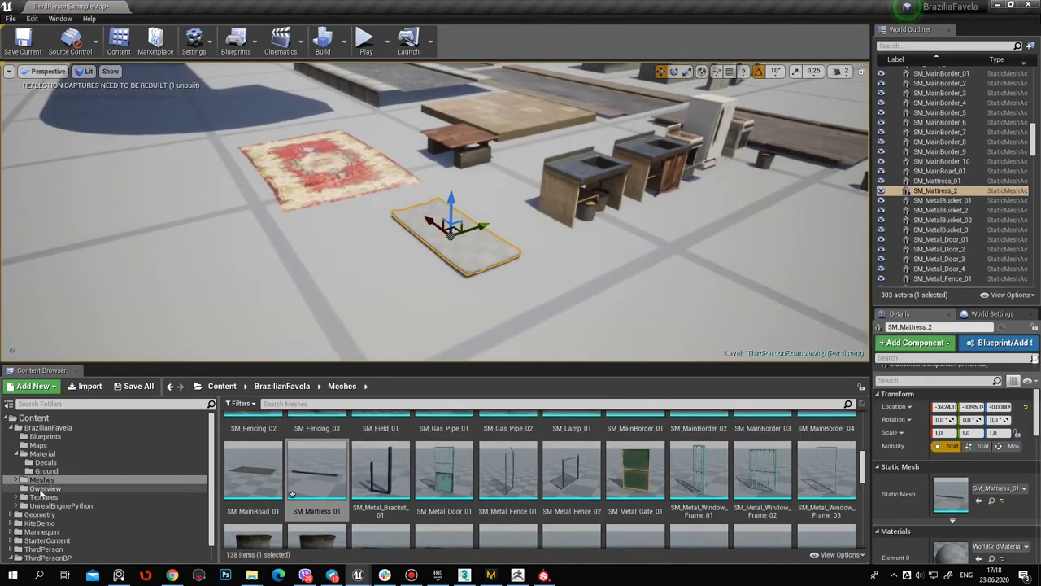
click(40, 496)
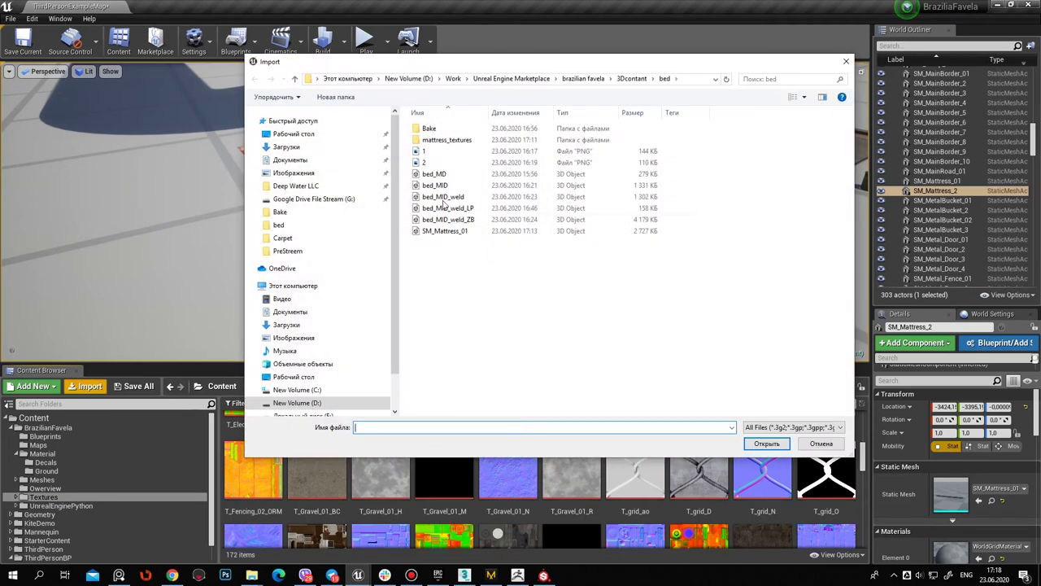
Import the three T_Mattress_01 textures (BC, N, ORM) from mattress_textures
double_click(456, 139)
click(447, 128)
shift+click(450, 151)
click(781, 444)
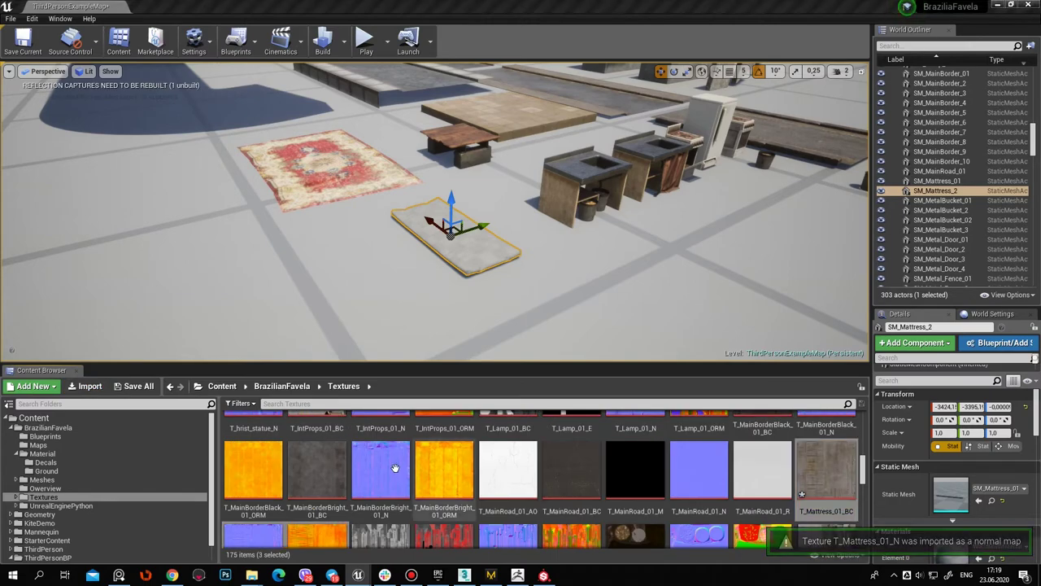
Save T_Mattress_01_ORM with sRGB turned off, then go to the Material folder
scroll(349, 488, down, 1)
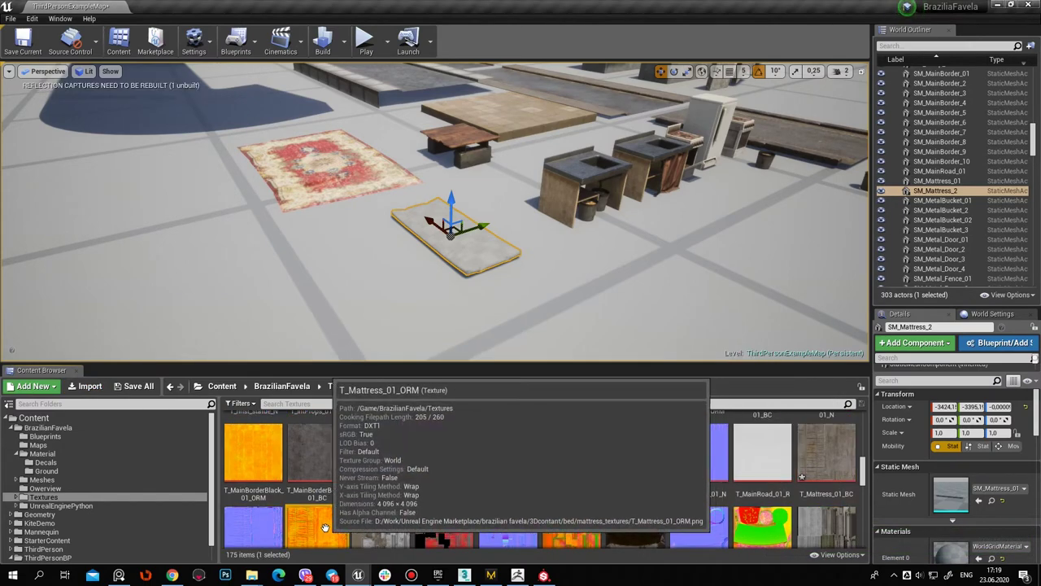
click(489, 428)
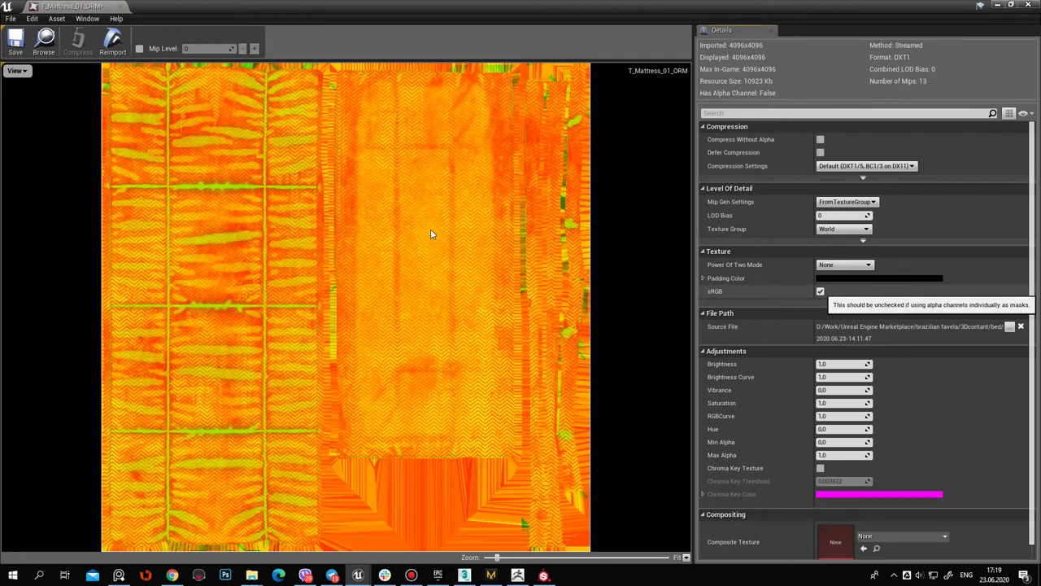
click(17, 45)
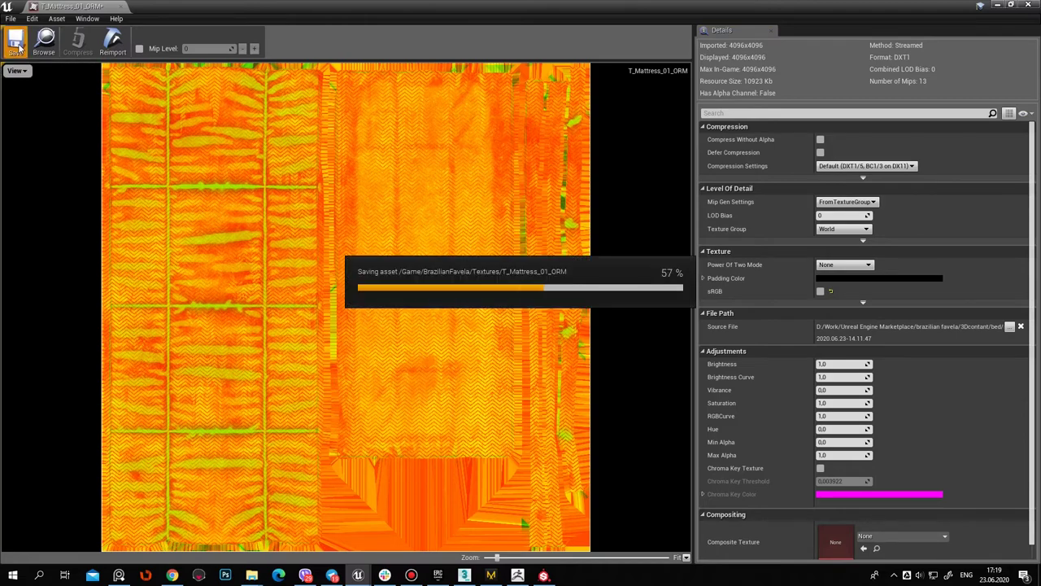
click(1027, 5)
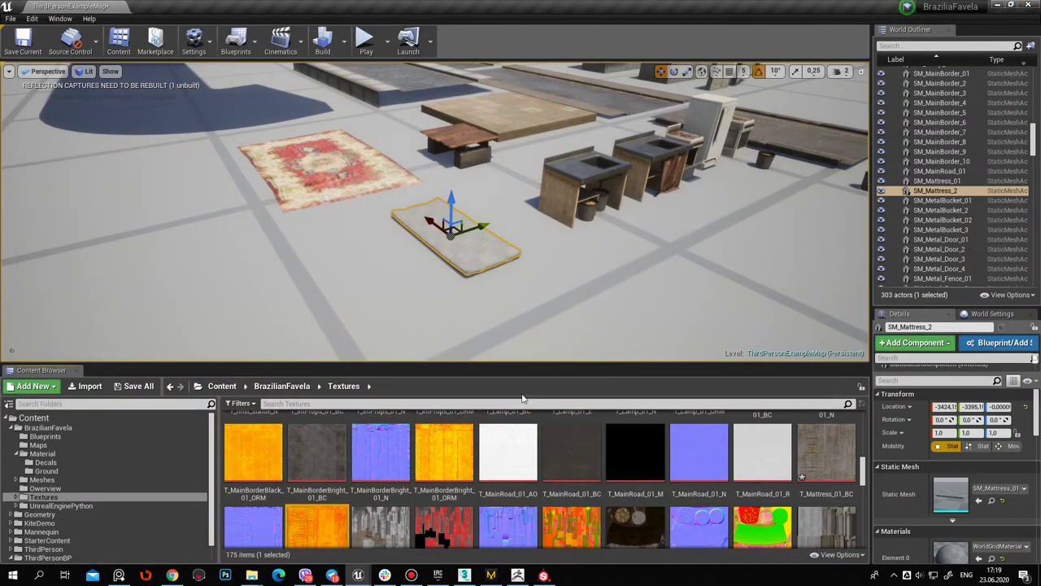
click(837, 446)
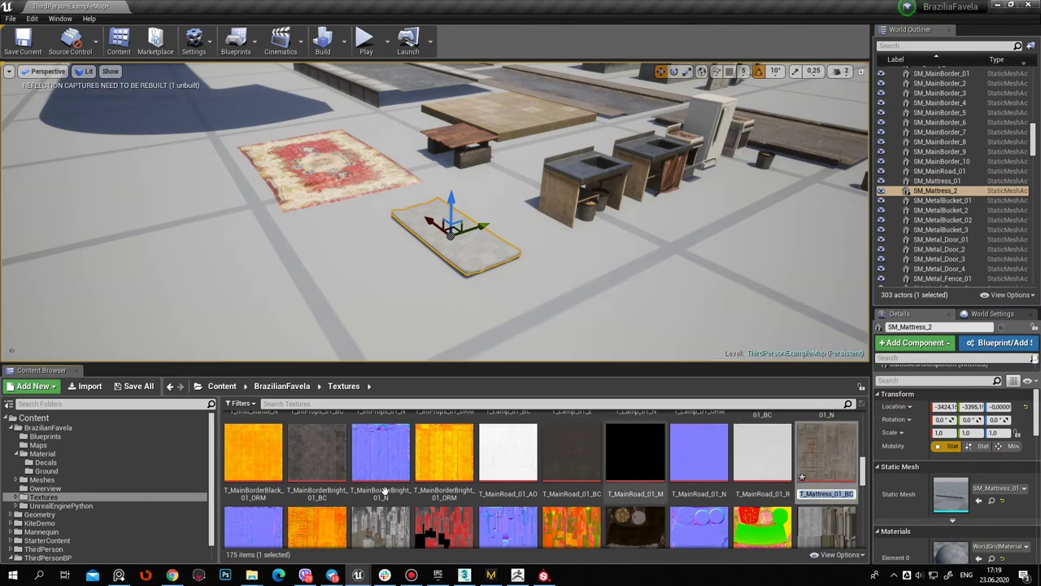
click(42, 453)
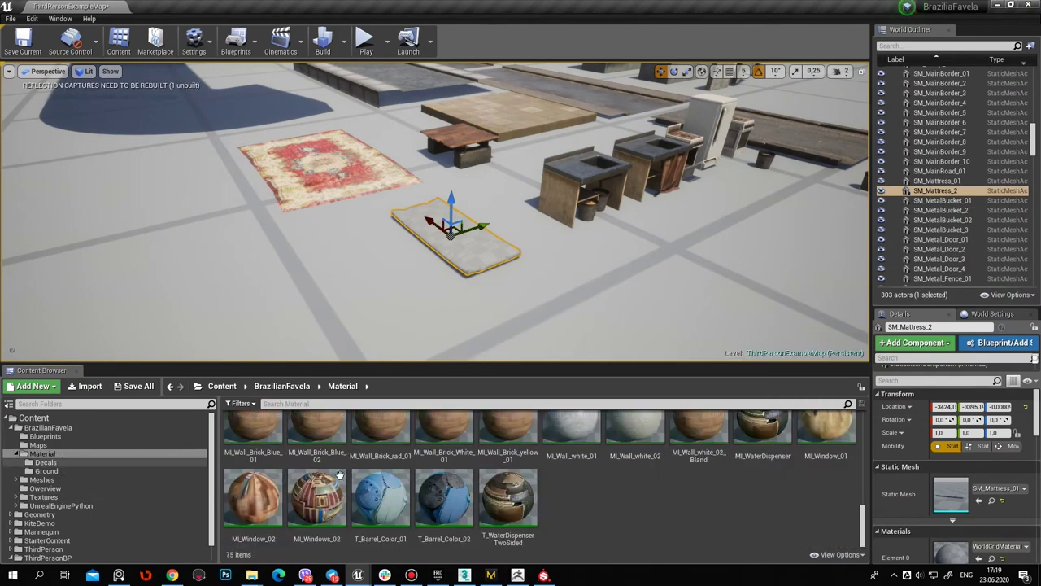
scroll(675, 443, up, 3)
Create material instance MI_Mattress_01 from M_Bricks_01 and open it
scroll(676, 443, up, 2)
scroll(675, 443, up, 2)
scroll(675, 444, up, 2)
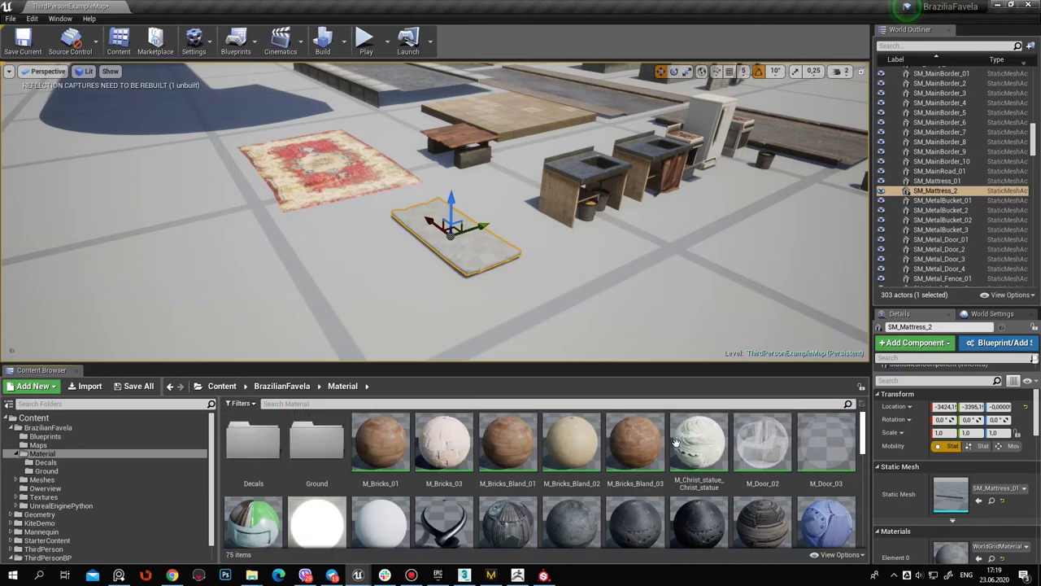
right_click(390, 443)
click(478, 205)
text(M_Mattress_01)
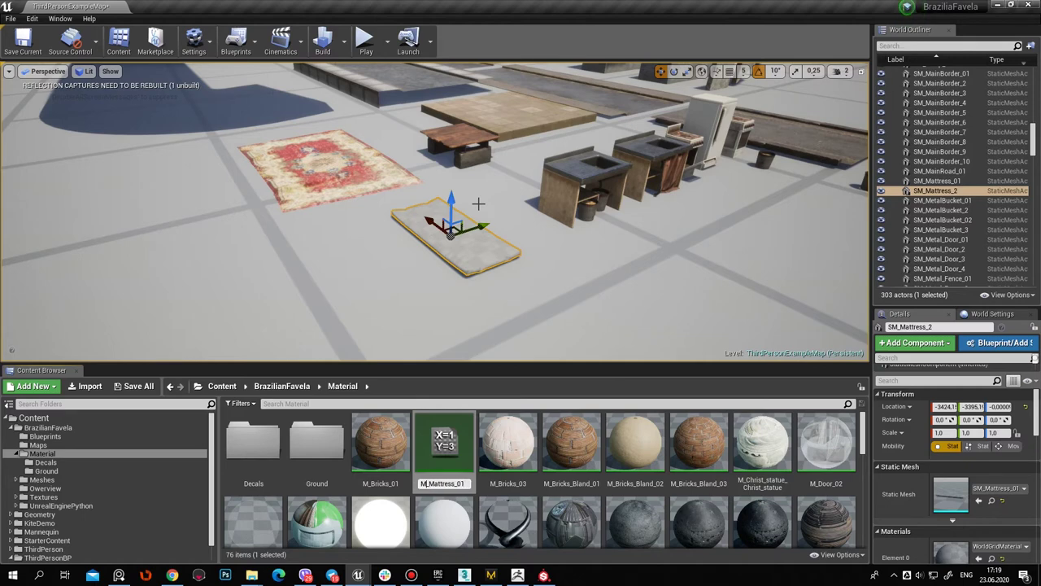
key(Return)
double_click(387, 482)
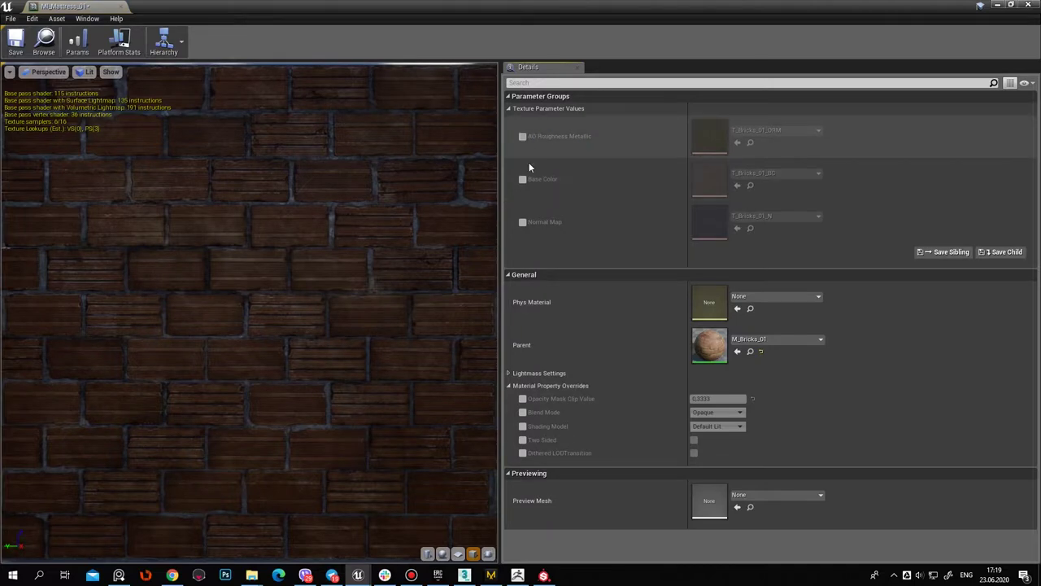
Enable the AO Roughness Metallic, Base Color and Normal parameters and assign T_Mattress_01 ORM, BC, N
click(522, 136)
click(522, 179)
click(522, 221)
double_click(573, 7)
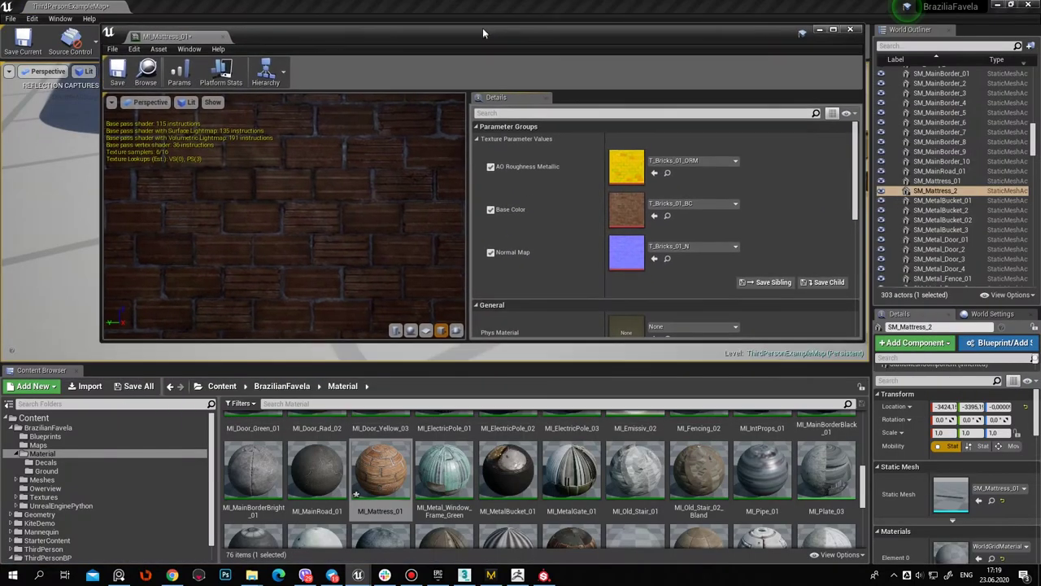
click(48, 497)
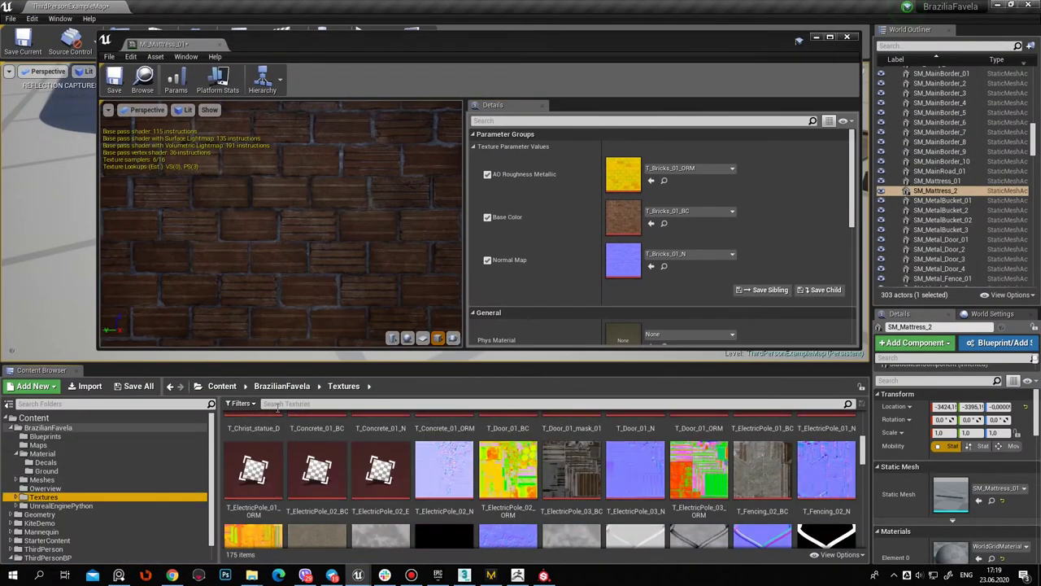
click(277, 404)
text(T_Mattress_01_BC)
key(BackSpace)
key(BackSpace)
key(BackSpace)
drag(253, 443, 625, 228)
drag(317, 444, 625, 262)
mouse_move(380, 443)
mouse_down()
mouse_move(656, 238)
mouse_move(623, 174)
mouse_up()
Save MI_Mattress_01 and close the material instance editor
click(116, 82)
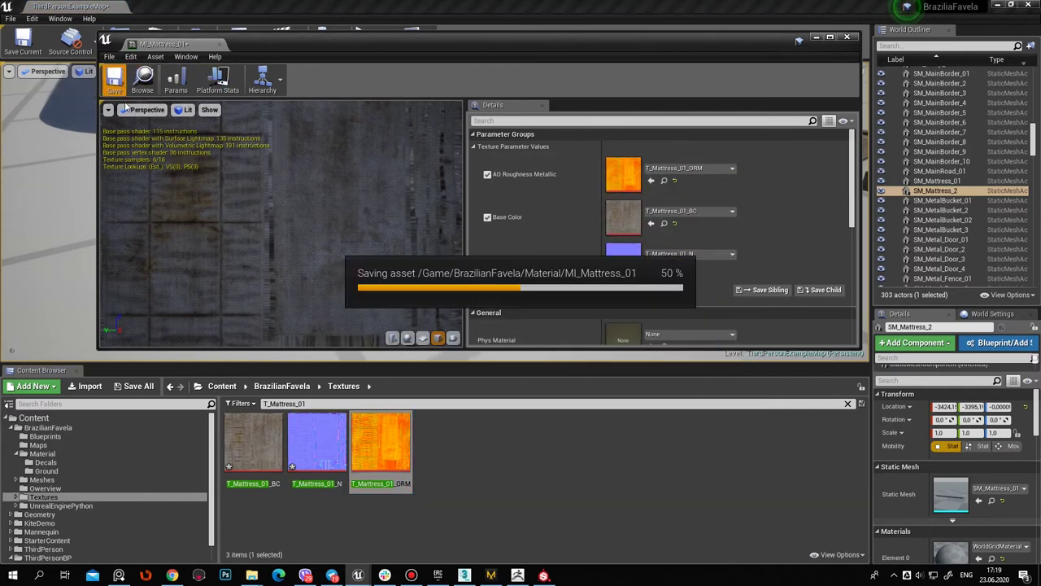
click(143, 78)
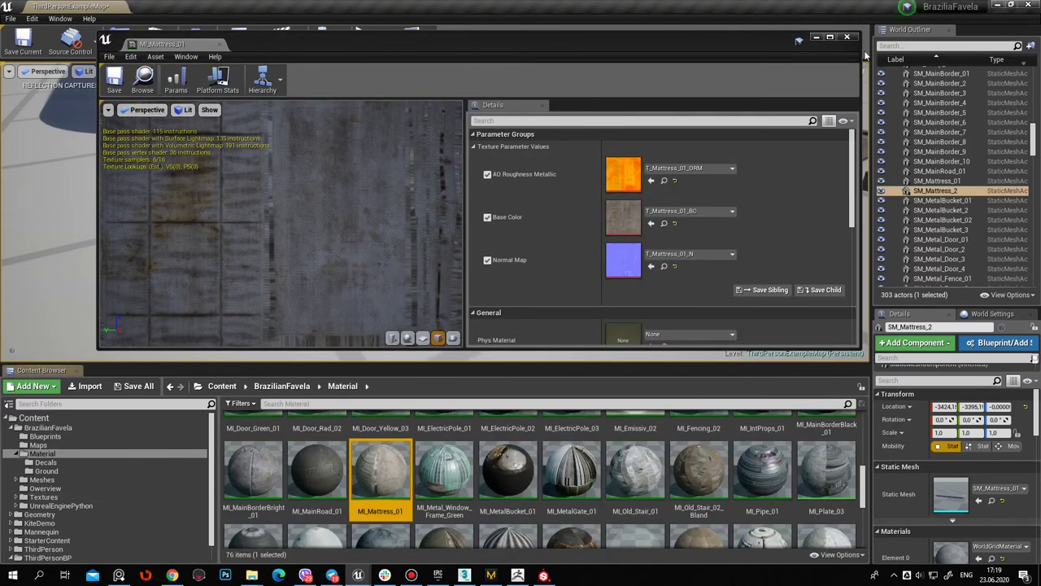
click(847, 37)
double_click(951, 494)
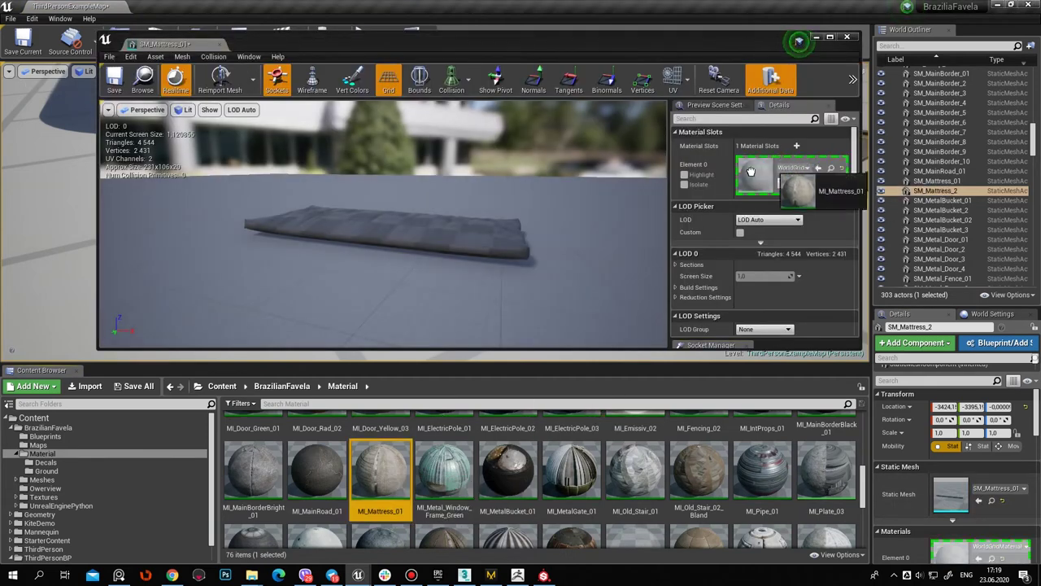
Assign MI_Mattress_01 to the SM_Mattress_01 mesh and view the textured mattress beside the red rug
drag(602, 342, 755, 175)
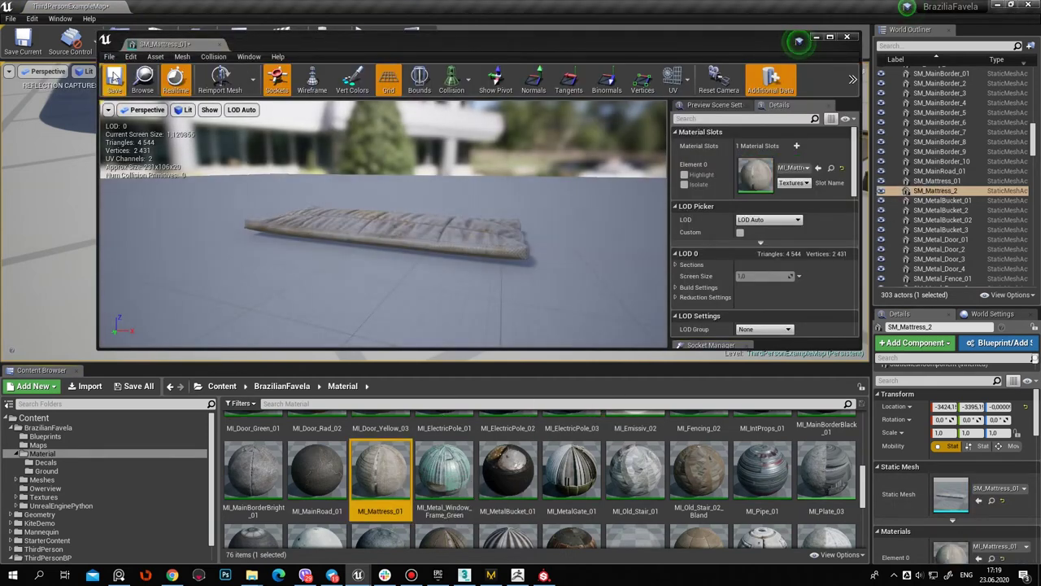
click(830, 37)
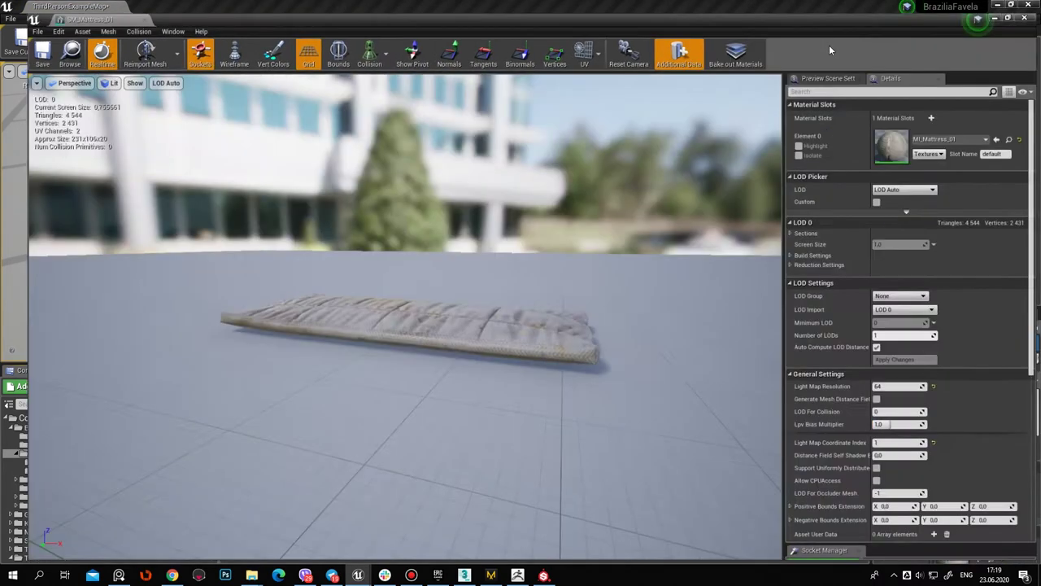
scroll(391, 326, up, 5)
drag(391, 326, 391, 244)
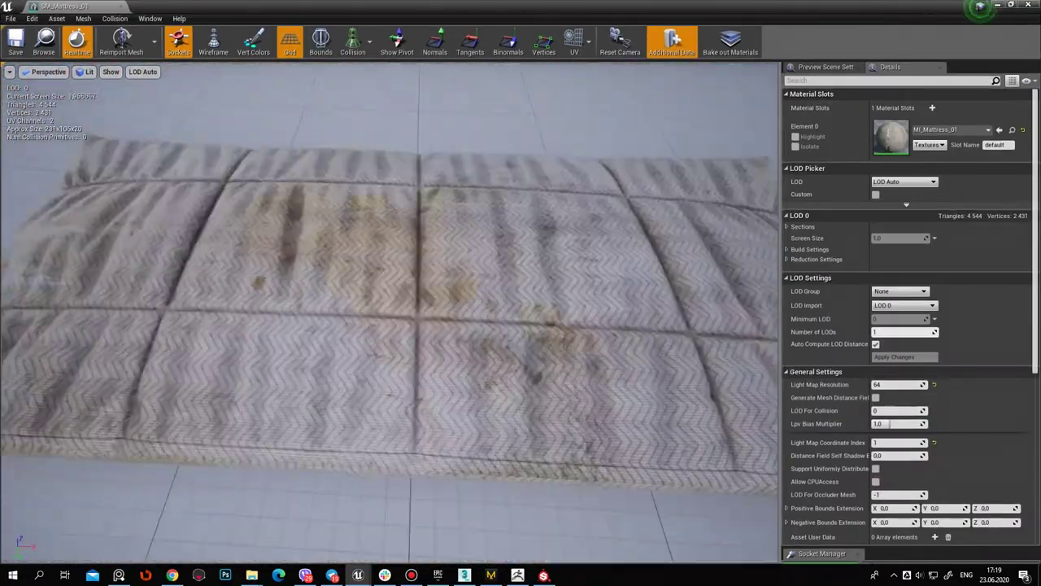
drag(390, 325, 456, 310)
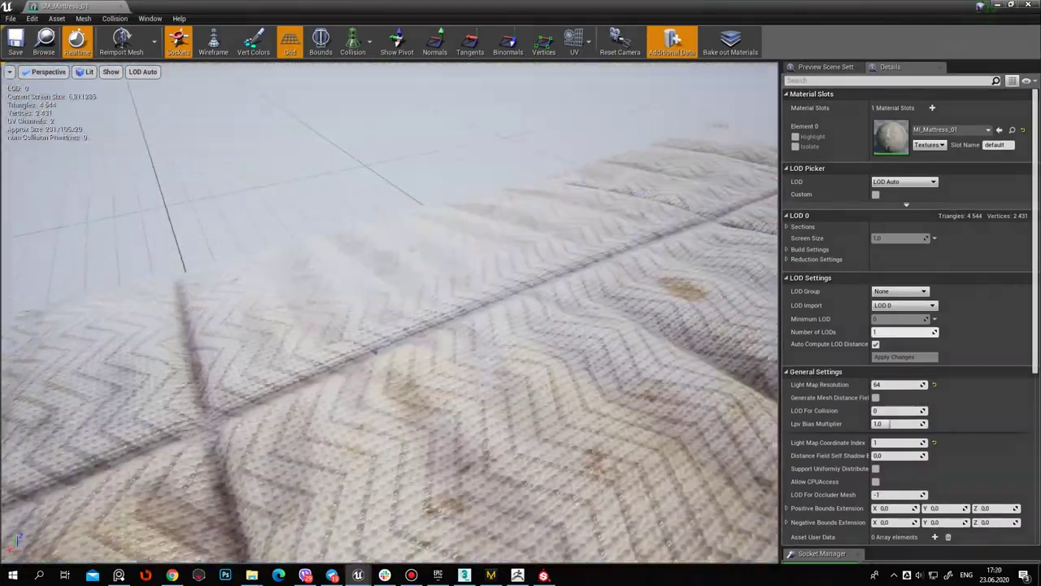
drag(411, 137, 410, 203)
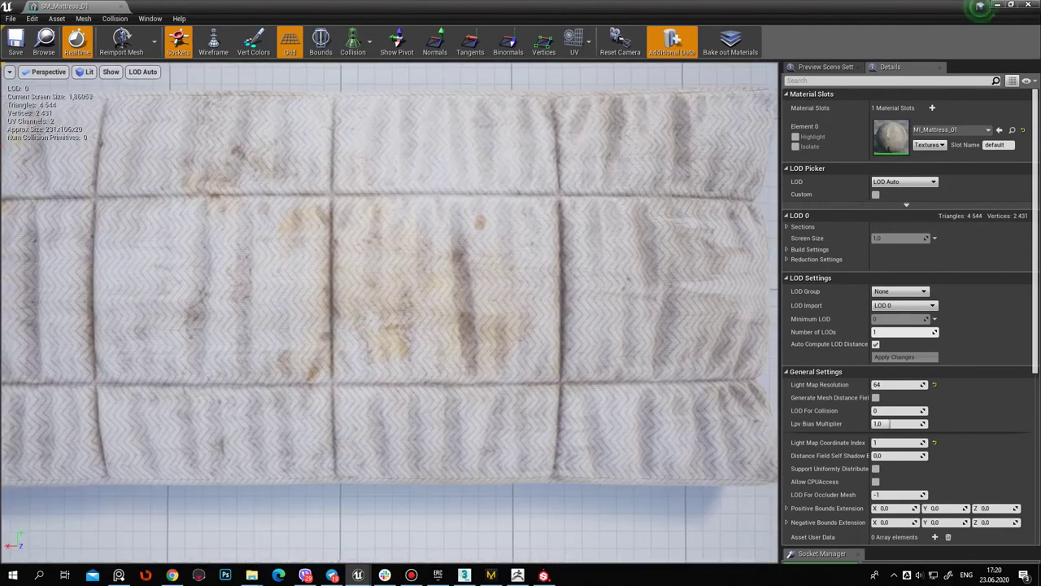
click(1030, 7)
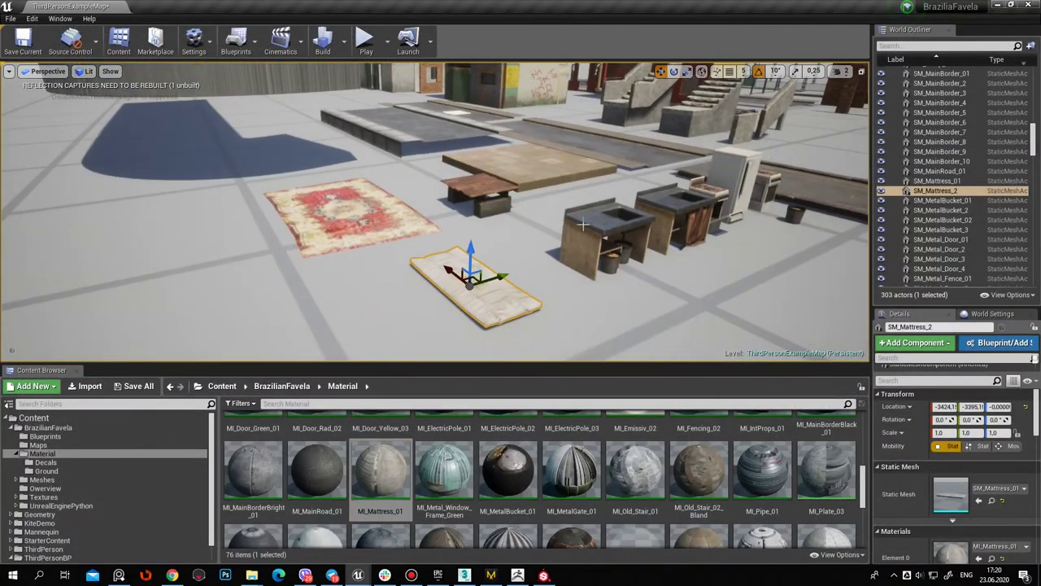
right_drag(435, 212, 436, 212)
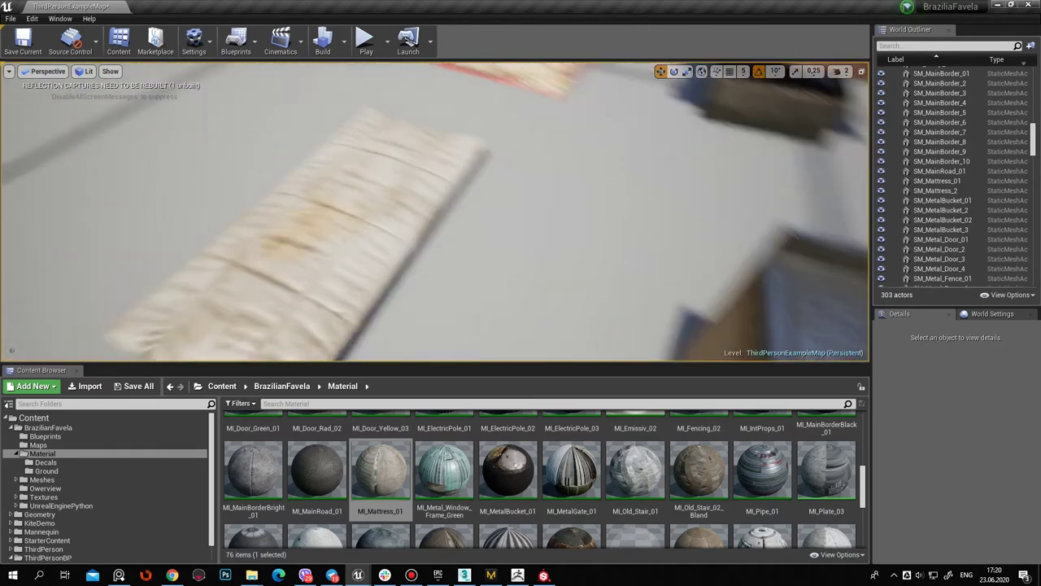
right_drag(551, 218, 551, 218)
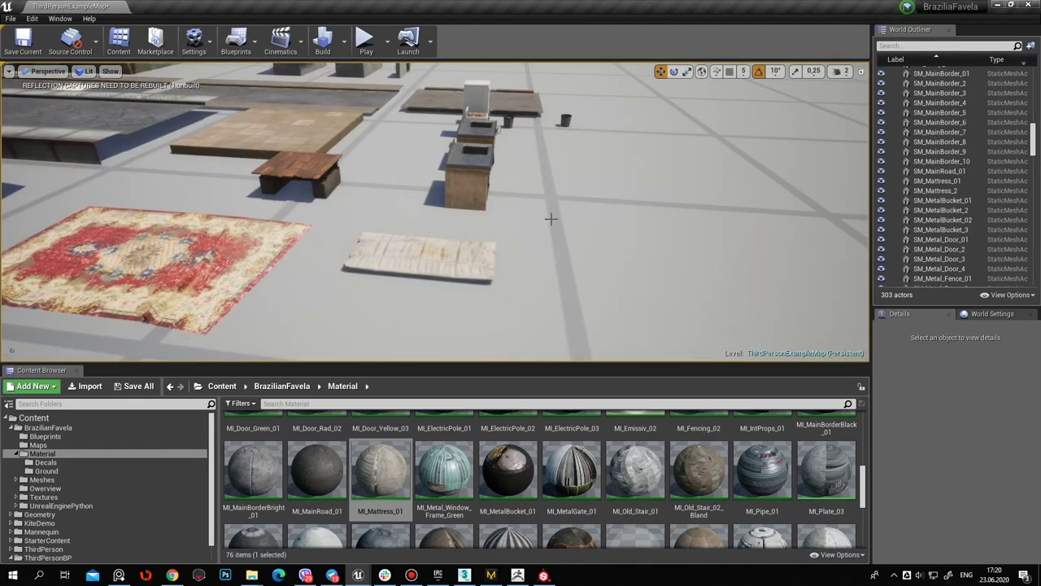
Save all levels and assets, then open ThirdPersonExampleMap from the ThirdPersonBP Maps folder
click(10, 15)
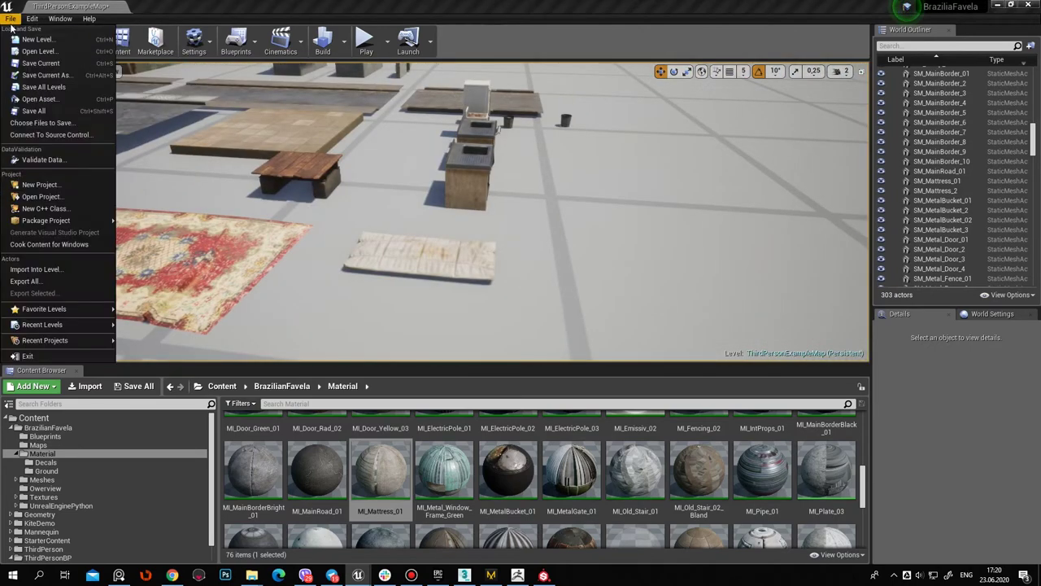
click(35, 118)
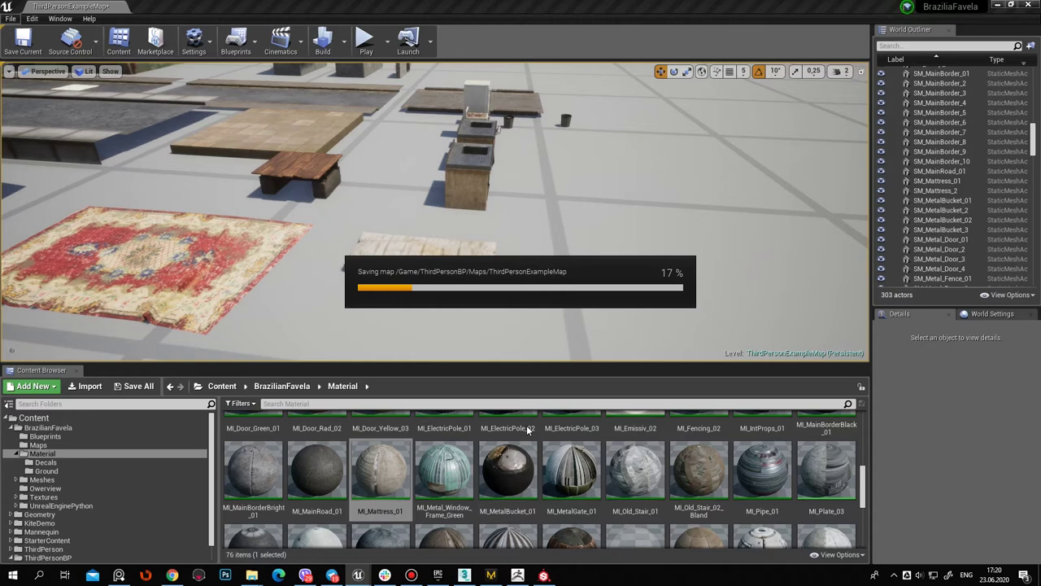
scroll(105, 488, down, 1)
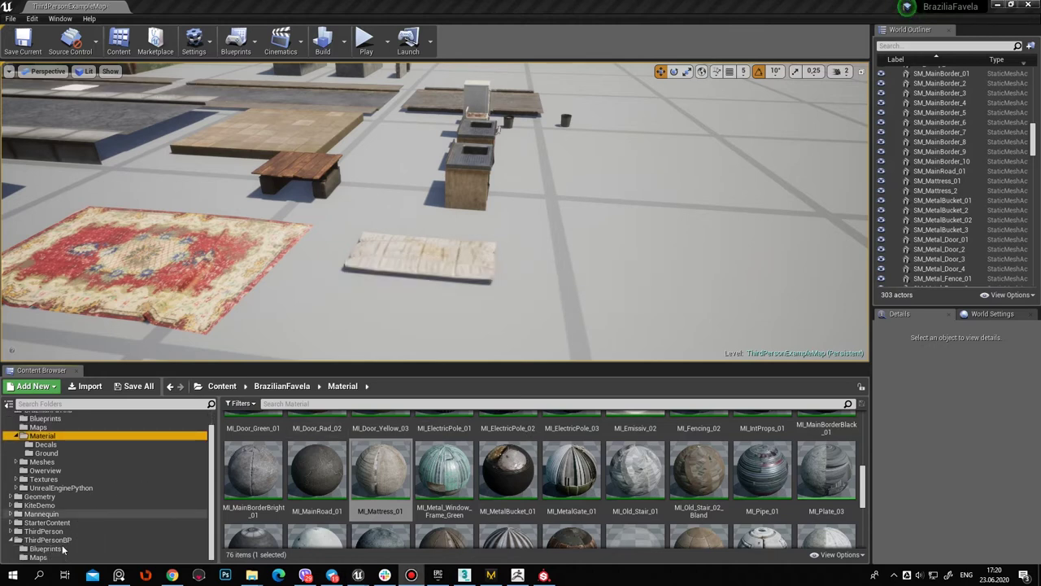
click(87, 537)
double_click(316, 443)
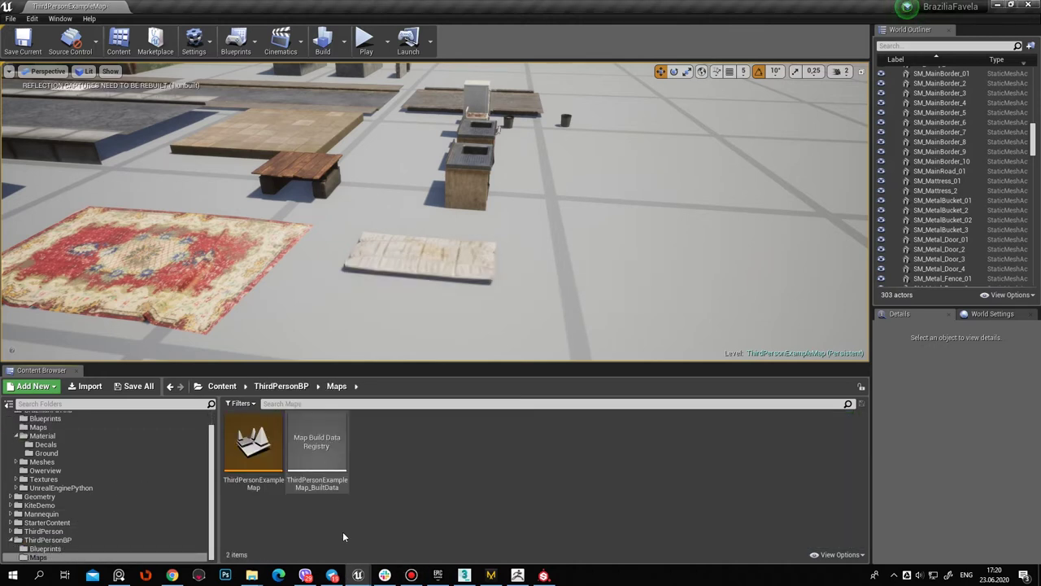
double_click(270, 467)
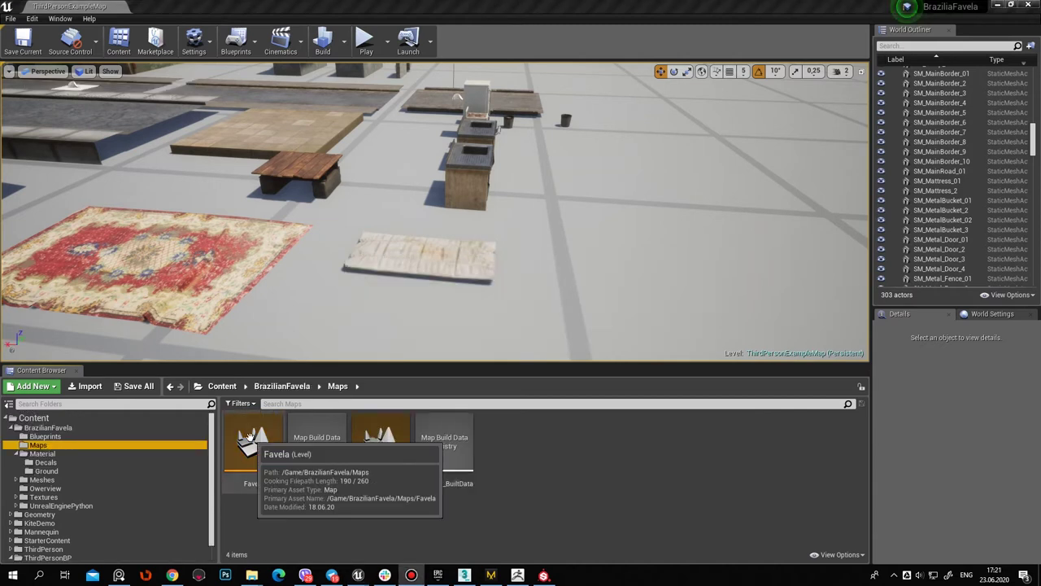
Open the Favela level and fly the camera down to the room with the red rug
double_click(252, 439)
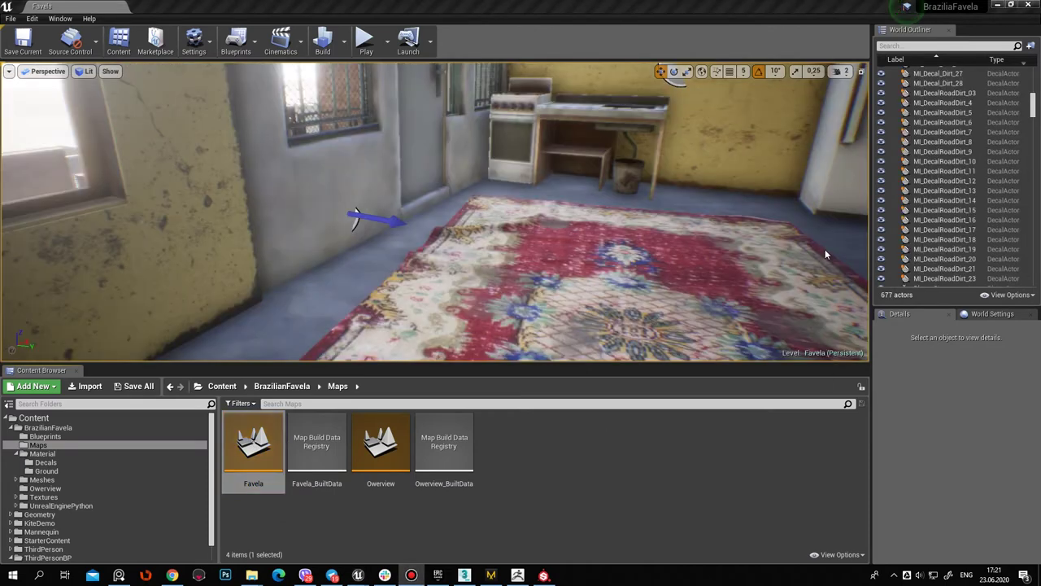
drag(563, 220, 564, 220)
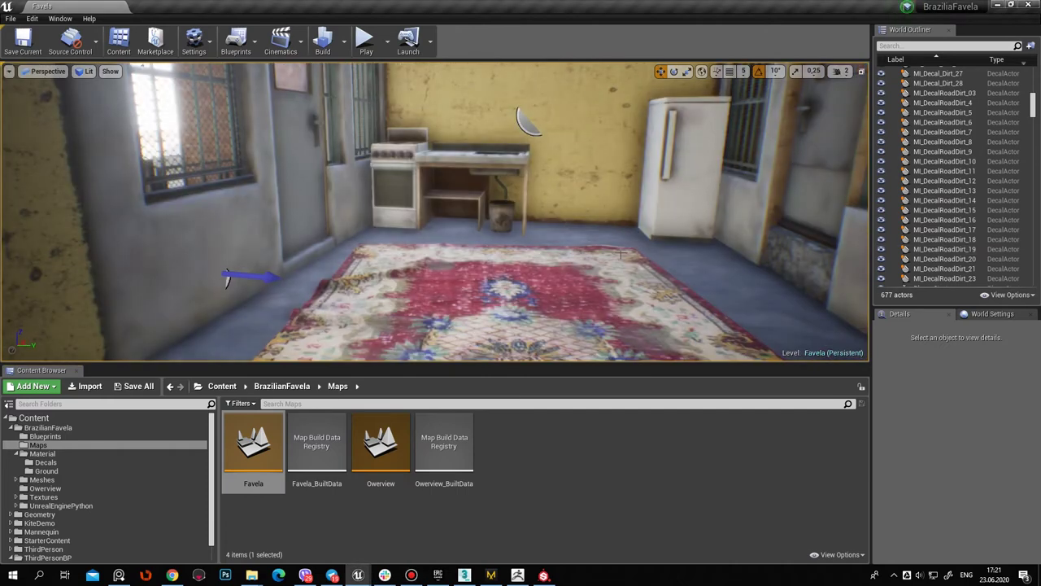
right_drag(611, 343, 611, 343)
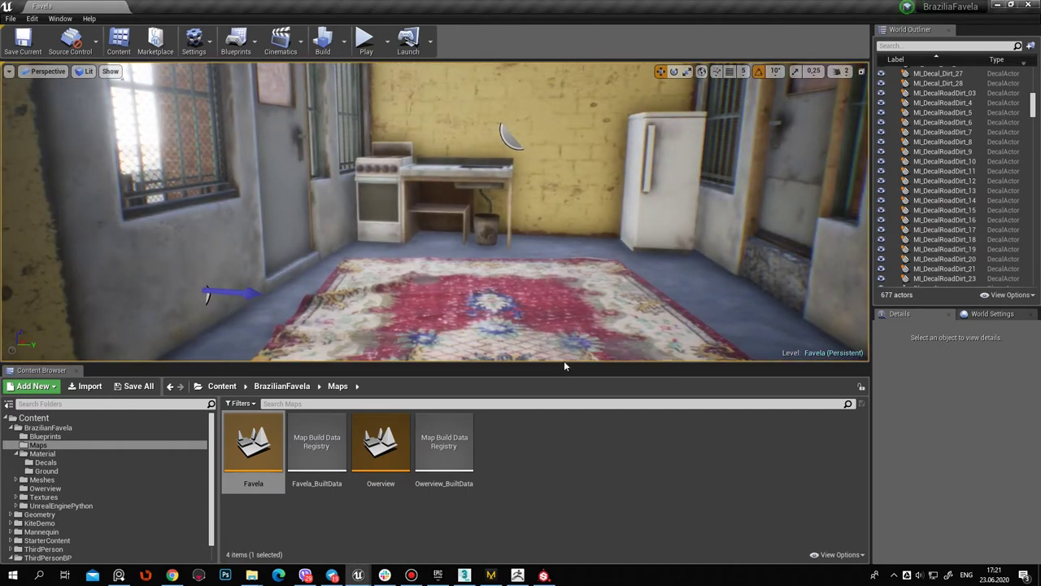
drag(565, 364, 564, 429)
right_drag(611, 343, 611, 343)
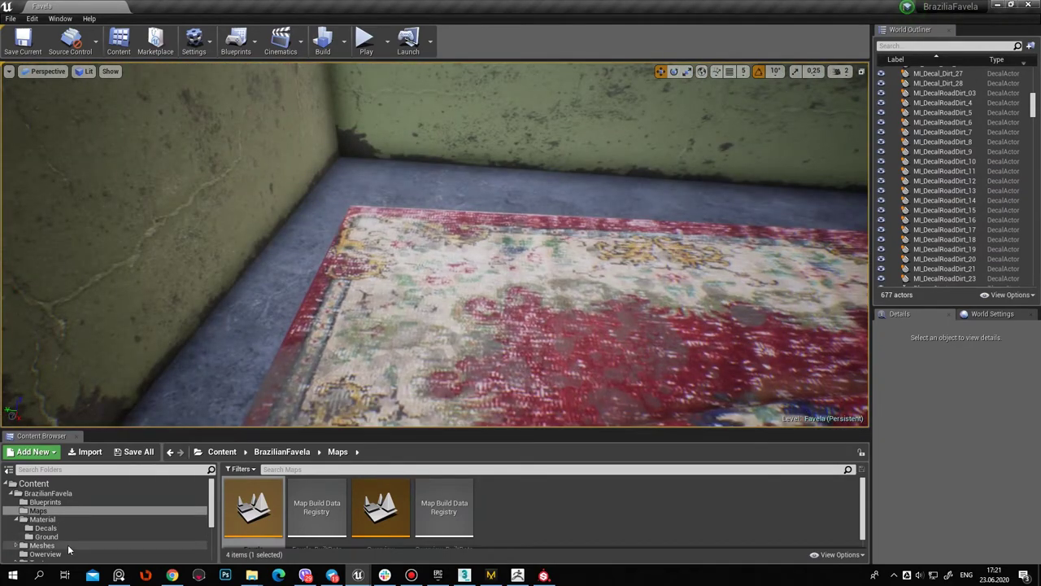
Search the Meshes folder for the mattress asset
click(42, 545)
click(339, 469)
text(T_Mattress_01_BC)
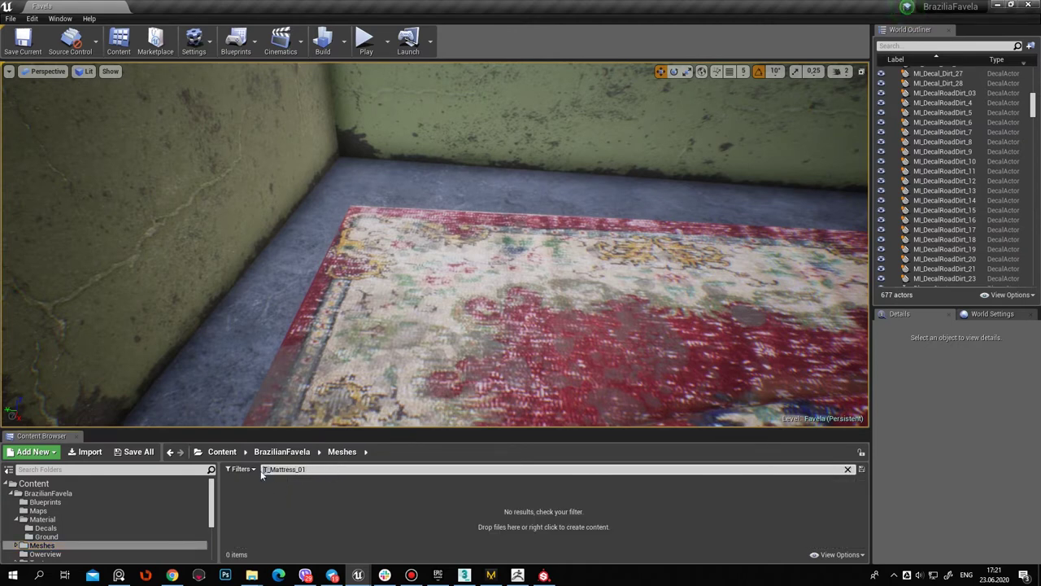
Place the Mattress_01 mesh in the Favela room, rotated -90° and moved onto the rug by the back wall
key(BackSpace)
mouse_move(253, 509)
mouse_down()
mouse_move(453, 245)
mouse_move(423, 228)
mouse_up()
key(e)
drag(512, 269, 537, 301)
key(w)
scroll(353, 345, up, 5)
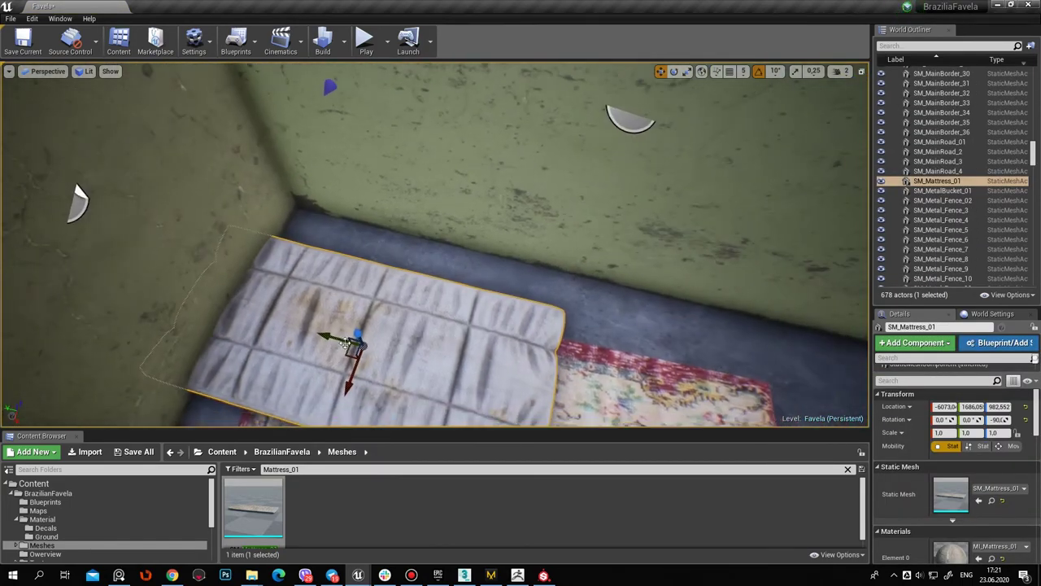
drag(347, 341, 432, 321)
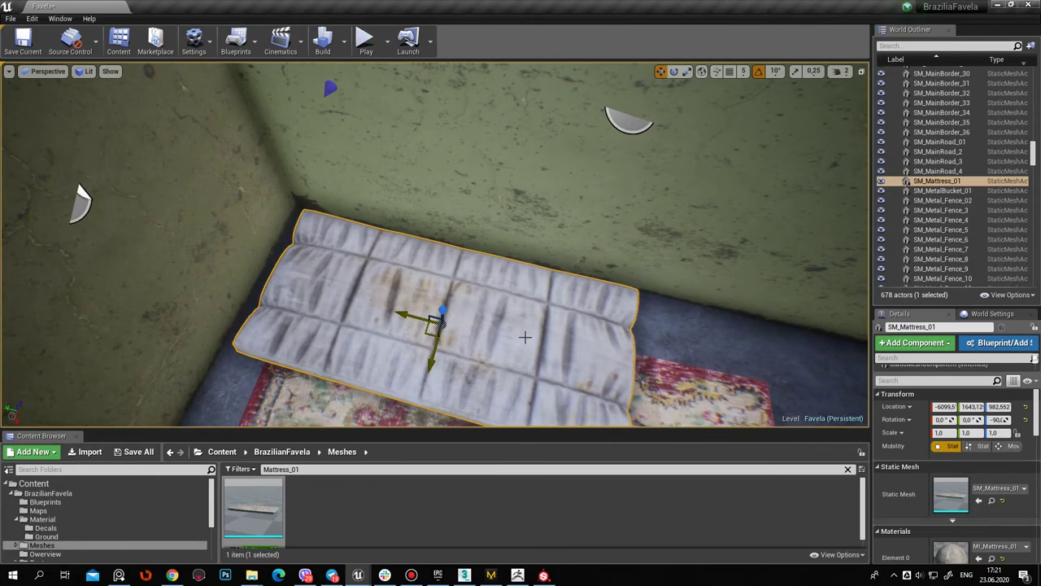
key(Escape)
Orbit around the room to check the mattress on the rug and reselect it
right_drag(525, 335, 525, 336)
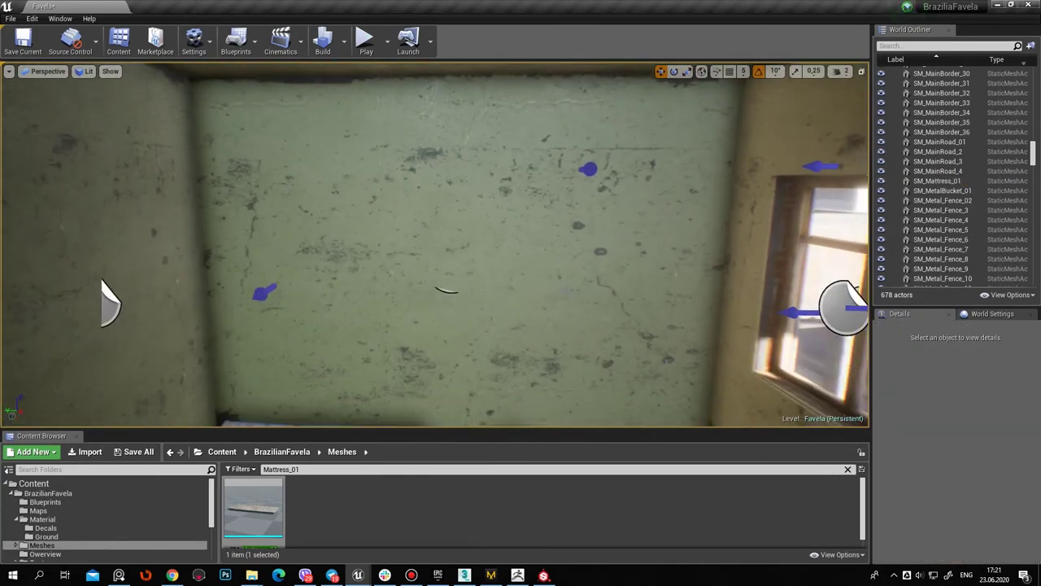
right_drag(514, 233, 514, 233)
click(514, 233)
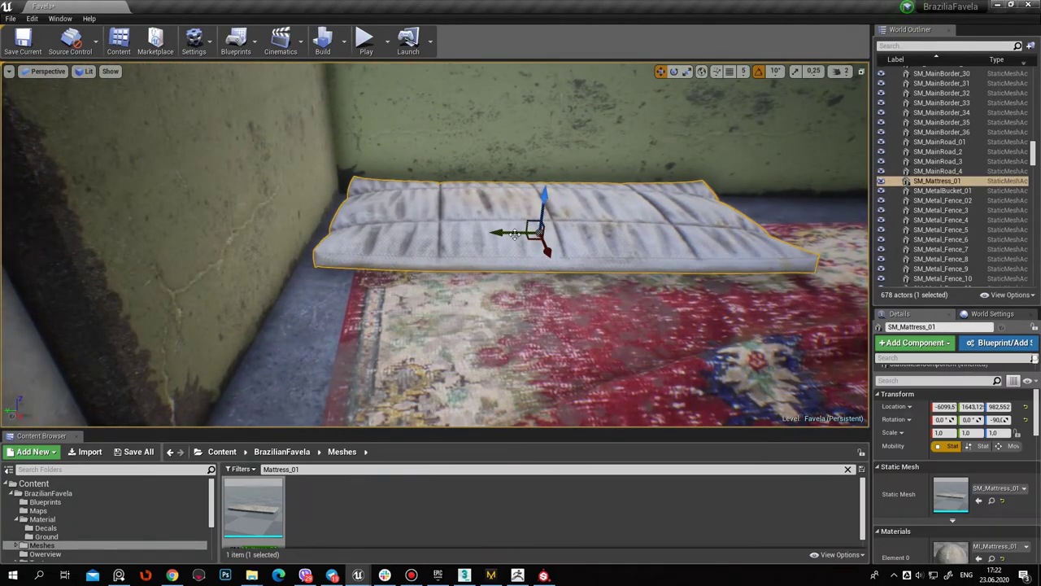
key(Escape)
right_drag(514, 233, 535, 230)
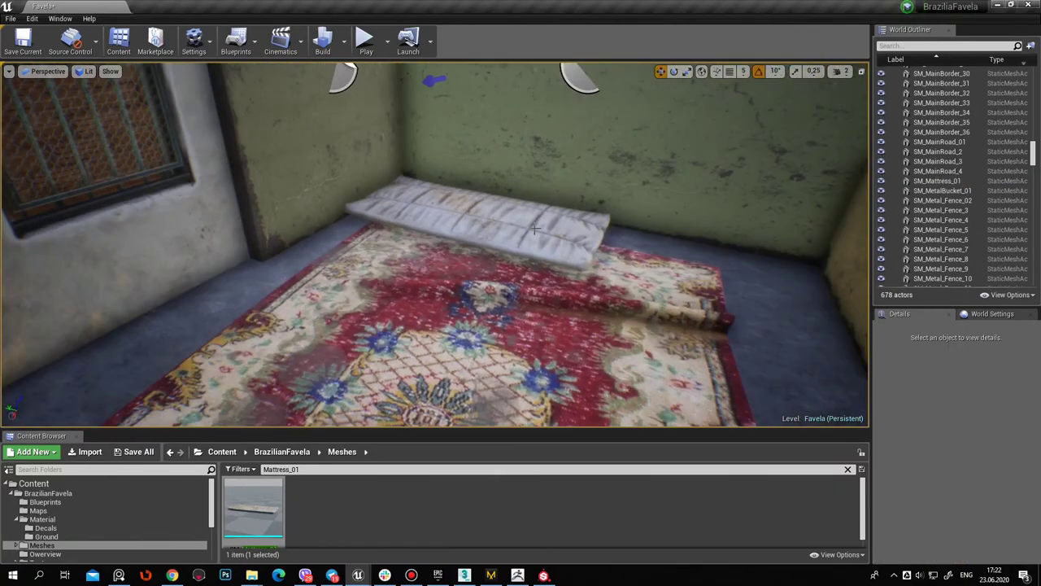
click(534, 230)
right_drag(534, 230, 516, 242)
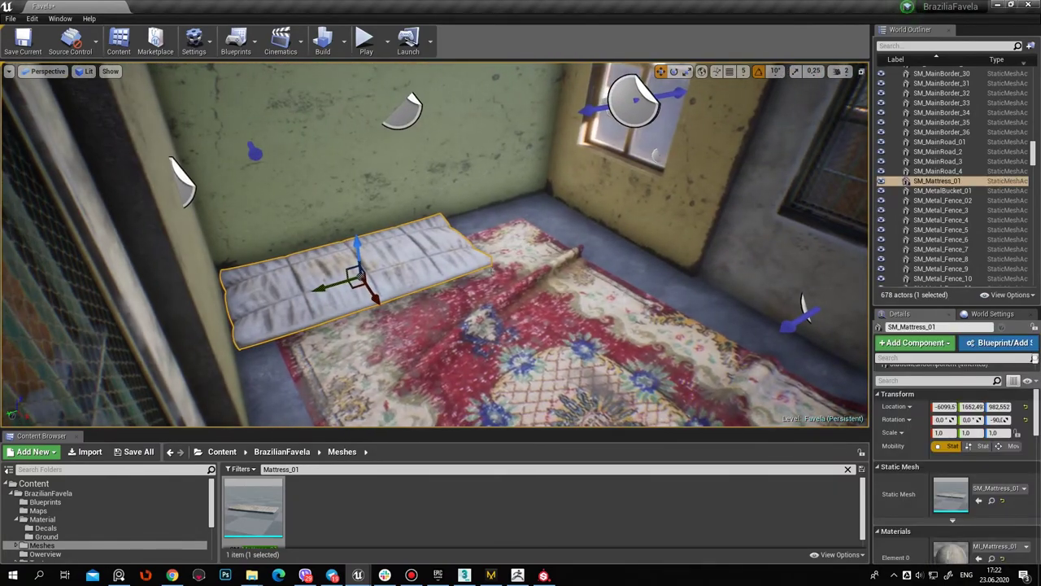
Duplicate the mattress onto the rug to the right and push the copy toward the right wall
alt+drag(358, 289, 543, 325)
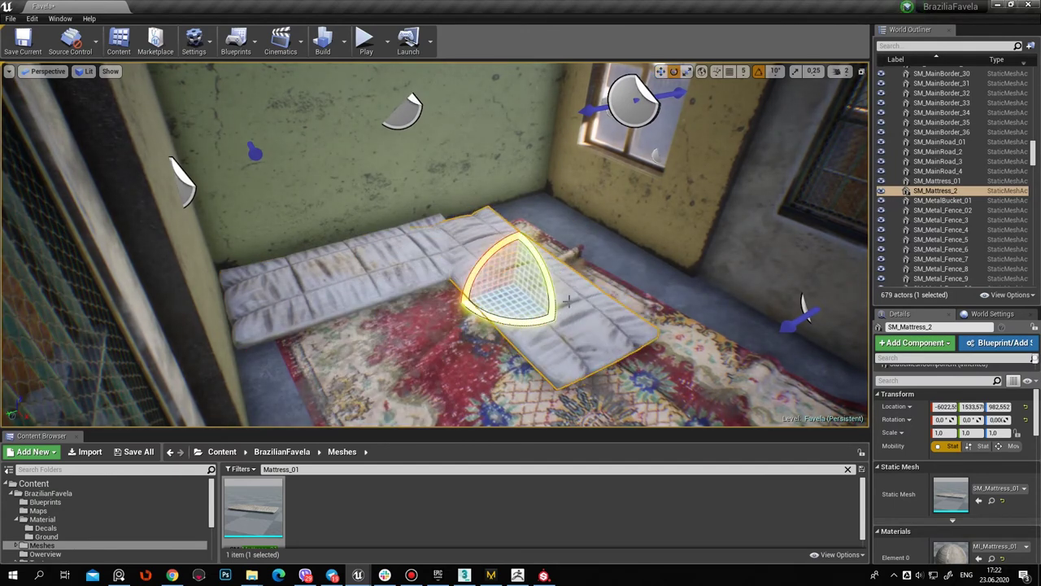
drag(536, 281, 584, 259)
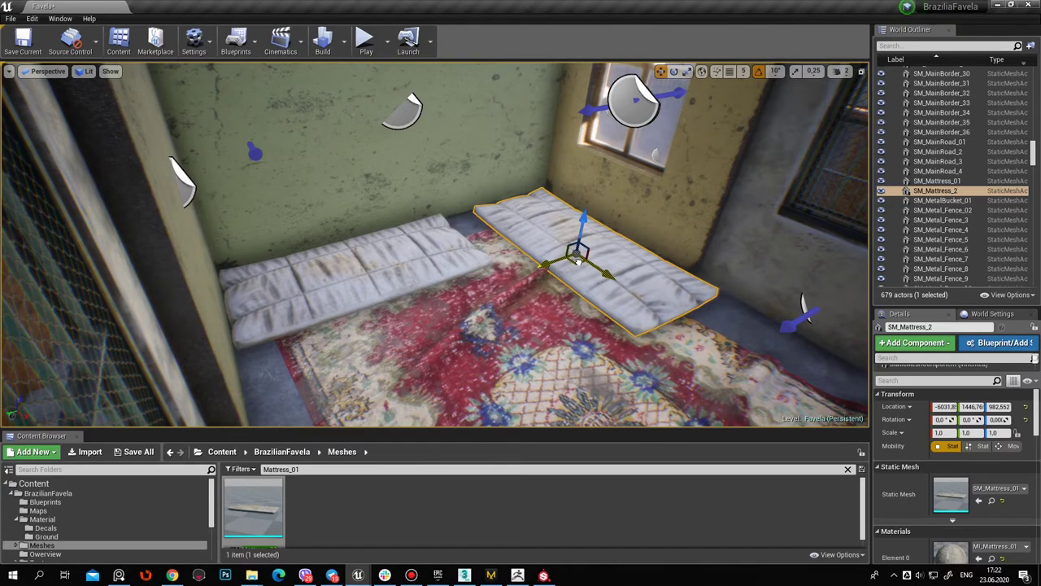
key(Escape)
right_drag(578, 260, 578, 260)
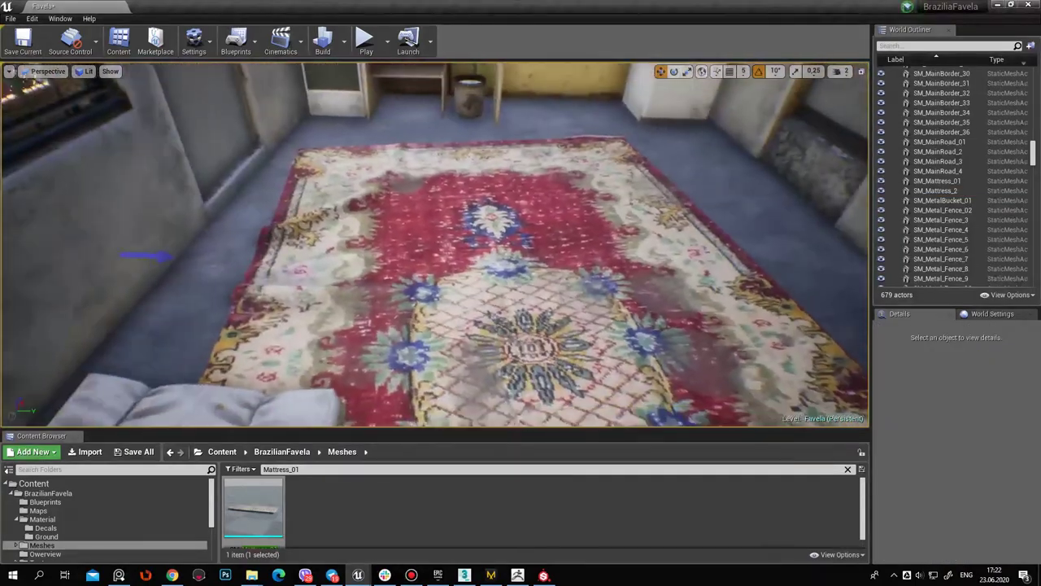
right_drag(753, 258, 754, 258)
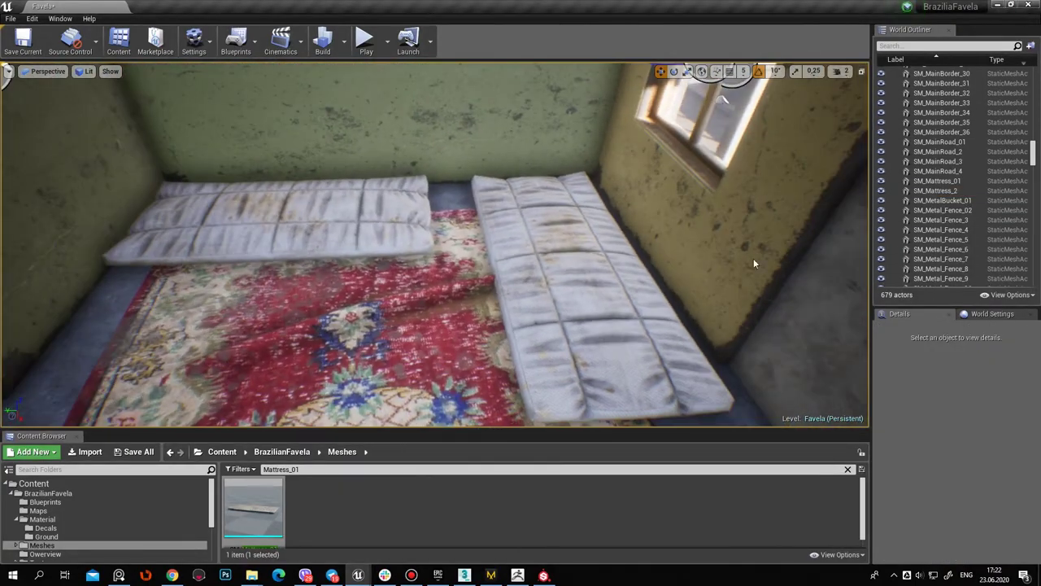
click(624, 297)
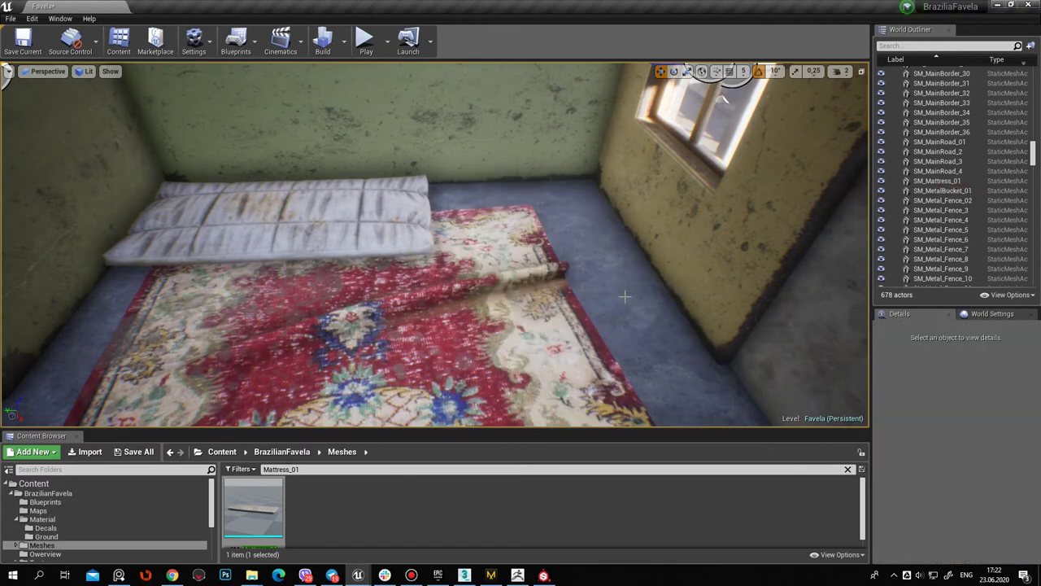
click(545, 576)
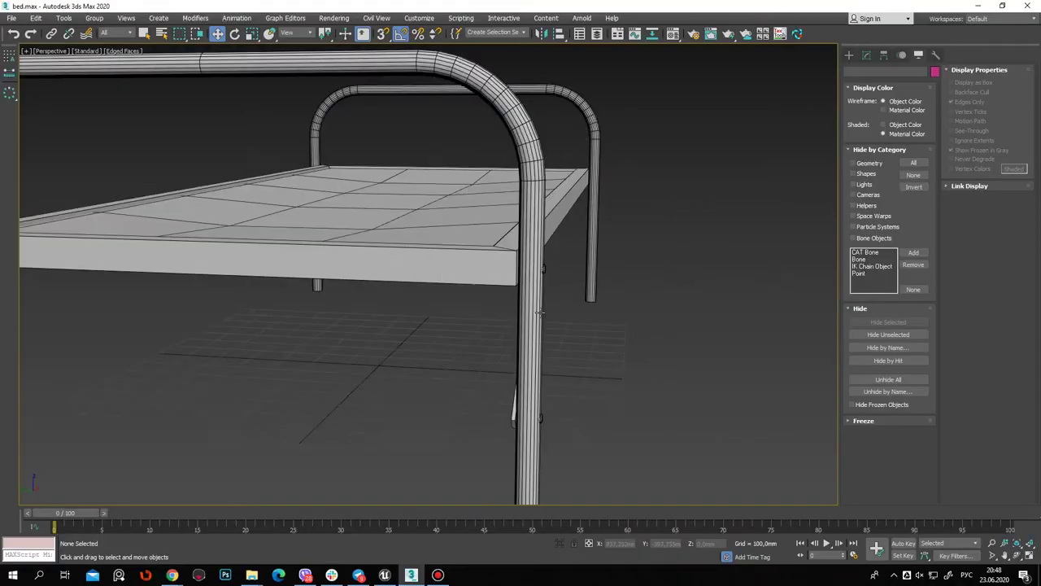
Select the bed base box and orbit to a low side view of the bed frame
alt+middle_drag(540, 312, 569, 317)
click(1029, 558)
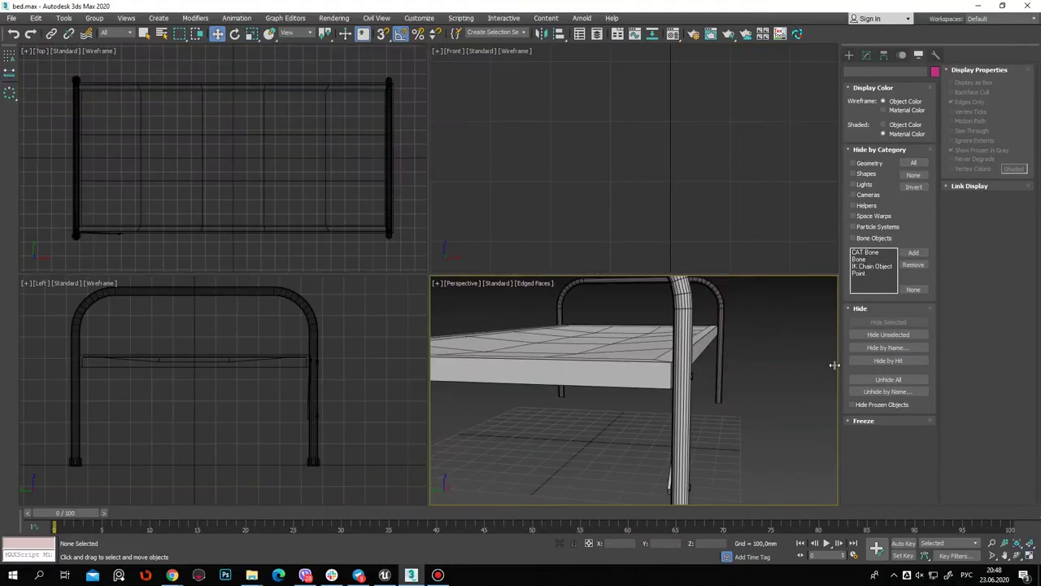
click(683, 422)
click(1031, 562)
mouse_move(500, 283)
alt+middle_down()
mouse_move(585, 298)
mouse_move(558, 320)
mouse_move(617, 271)
alt+middle_up()
scroll(585, 298, down, 3)
scroll(558, 320, up, 4)
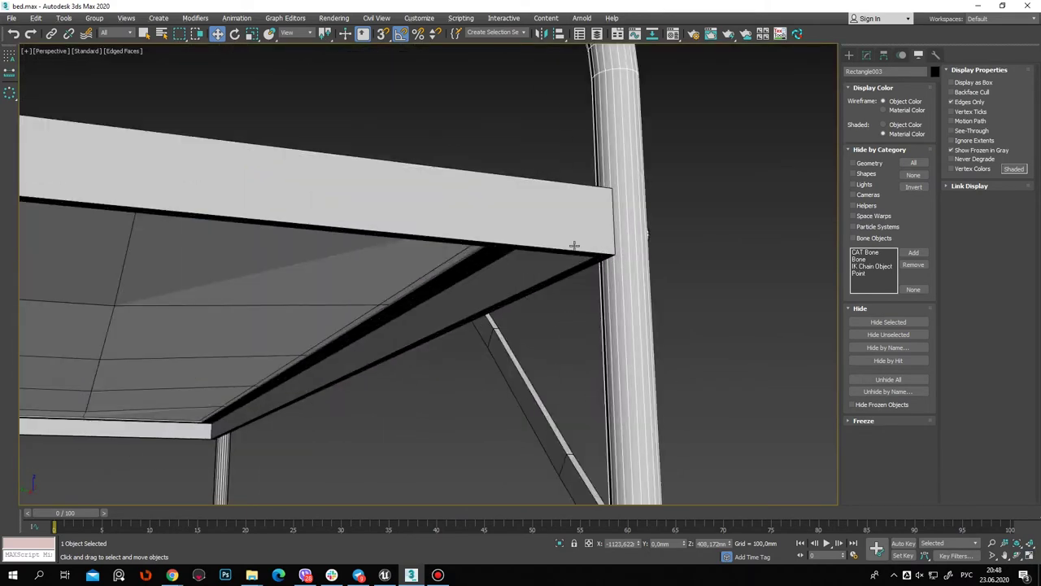
scroll(553, 278, down, 5)
click(538, 242)
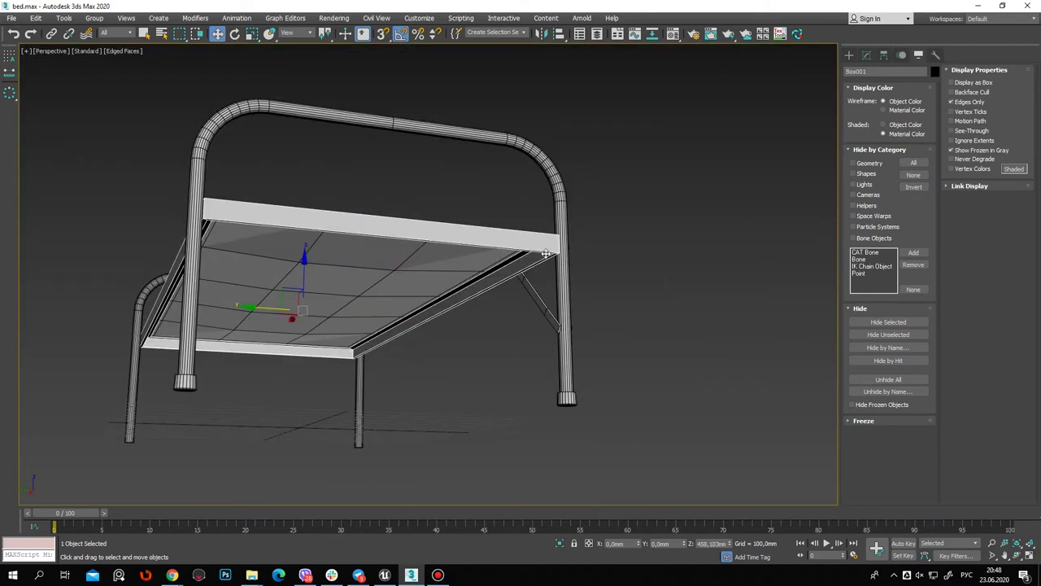
alt+middle_drag(537, 243, 569, 269)
scroll(455, 276, up, 4)
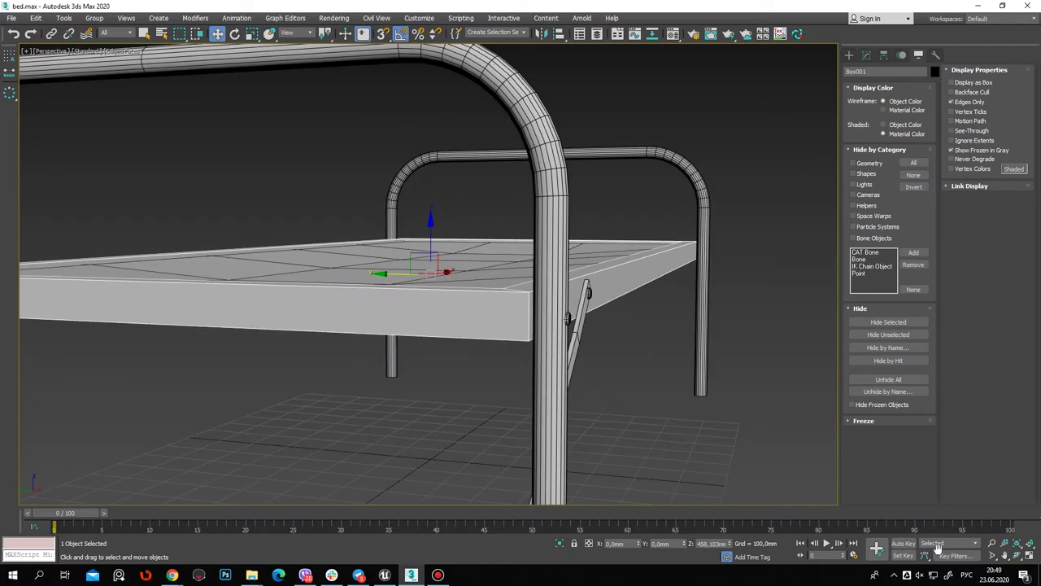
Maximize the Left viewport, start a Create > Shapes > Line spline, and zoom in
click(1029, 554)
right_click(336, 408)
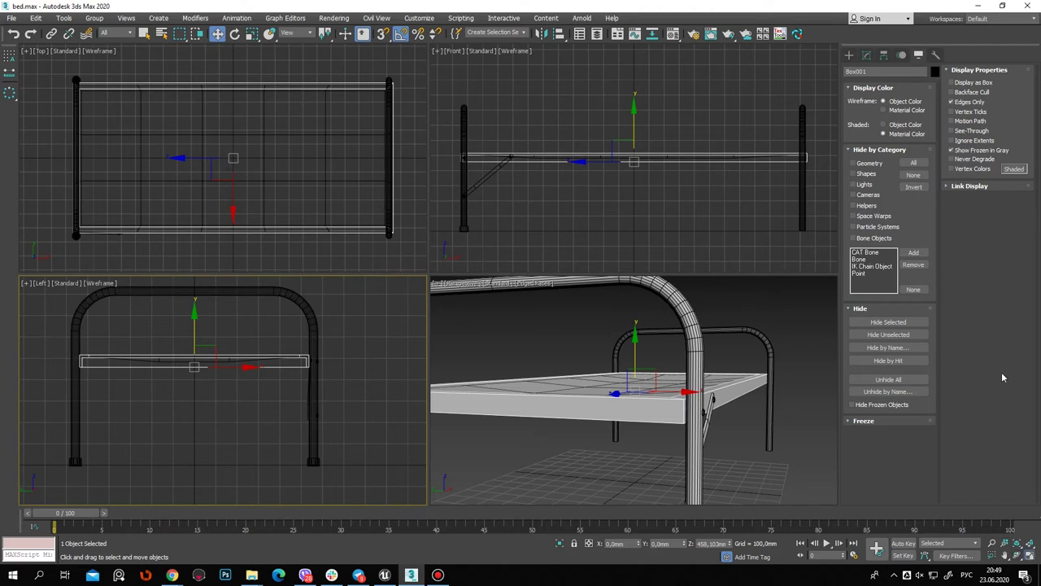
click(1029, 554)
click(849, 54)
click(863, 71)
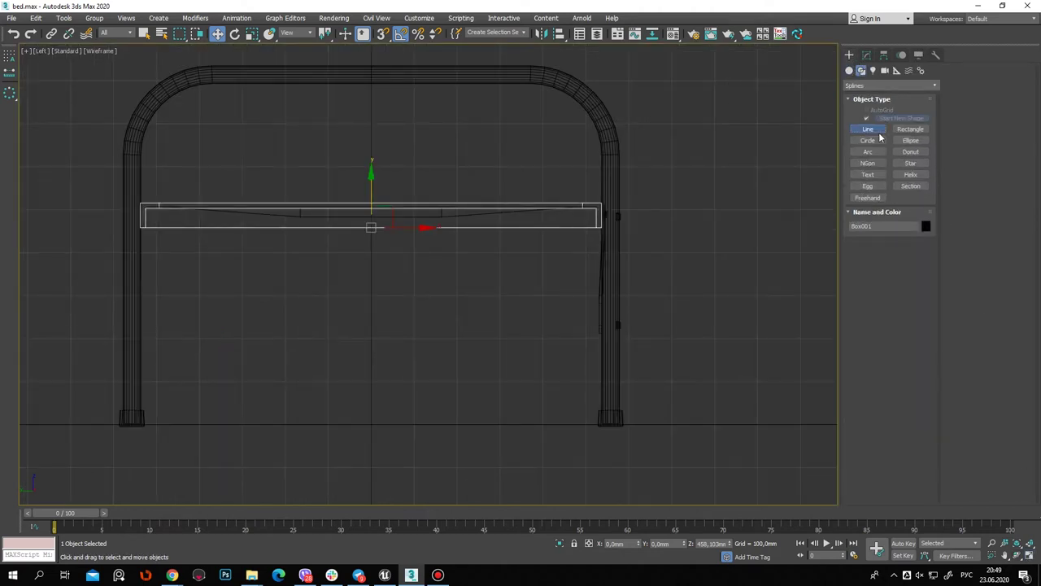
click(868, 128)
scroll(646, 176, up, 3)
scroll(687, 190, up, 2)
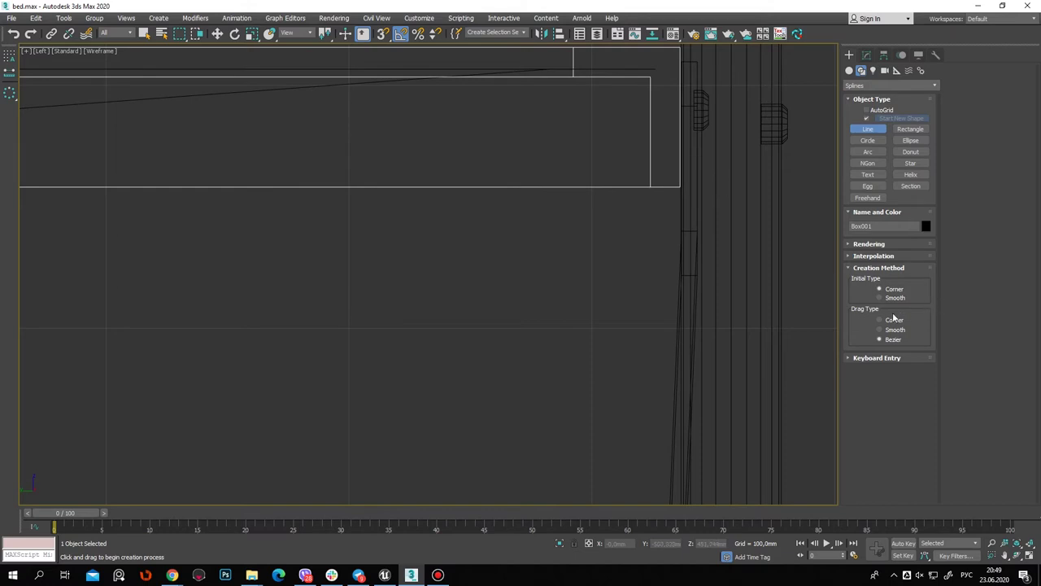
Draw a closed L-shaped Line outline at the beam corner in the Left view
click(734, 188)
click(647, 179)
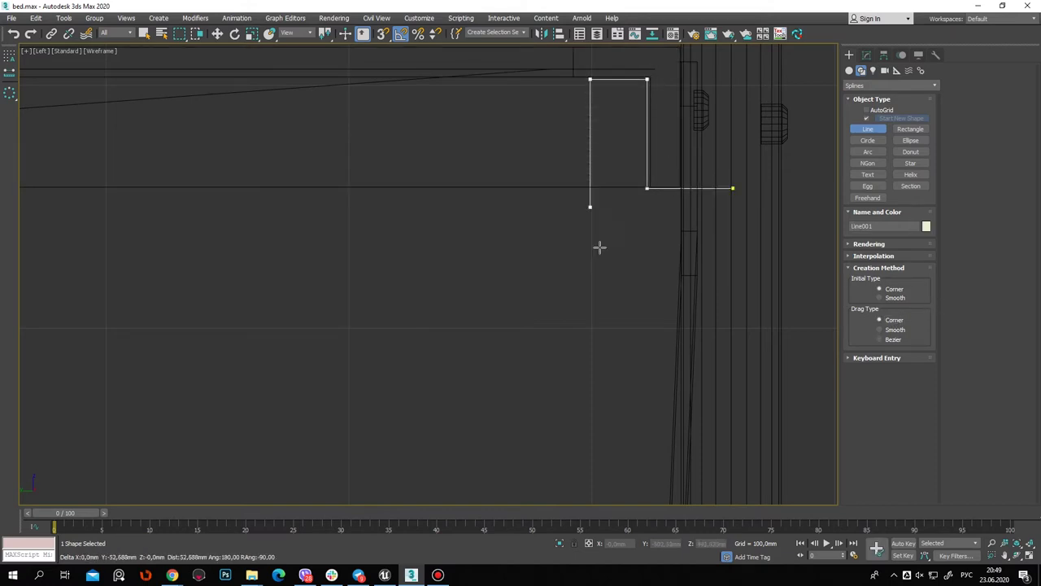
click(601, 281)
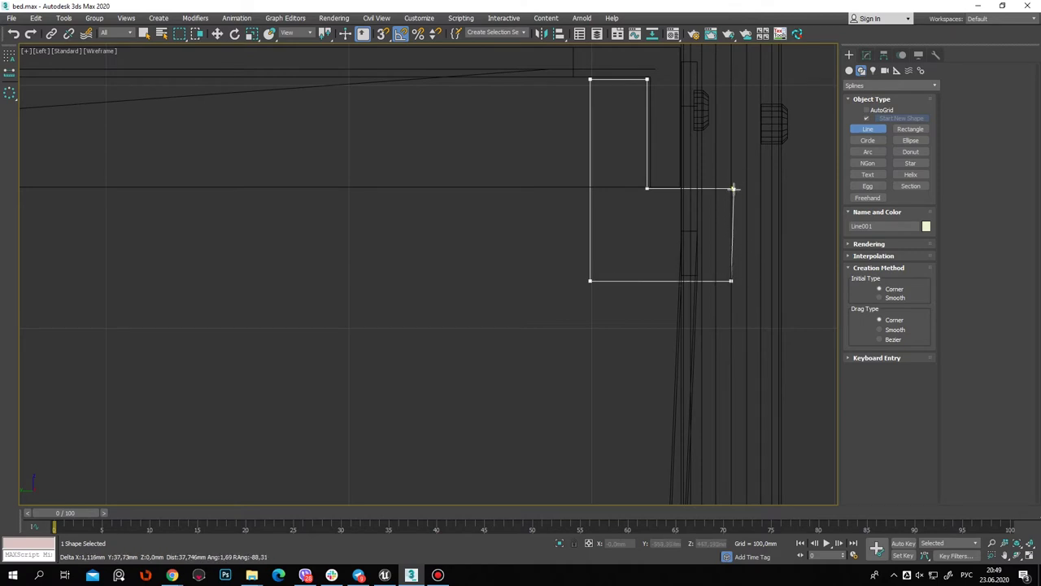
click(733, 188)
click(521, 321)
Extrude the L-shaped outline 10 mm thick into a flat board
click(867, 54)
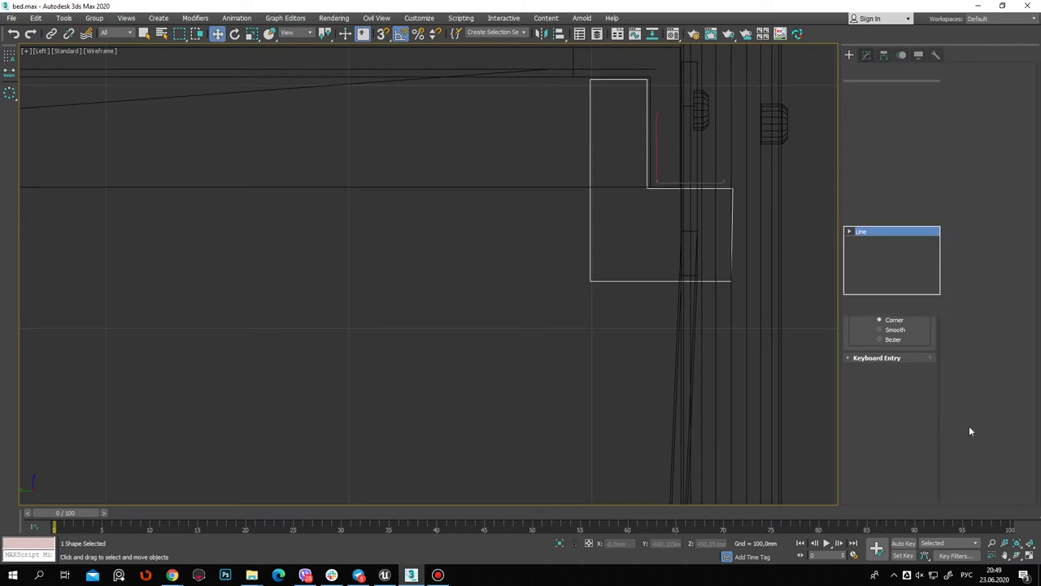
key(alt+w)
scroll(666, 432, up, 2)
scroll(665, 433, up, 1)
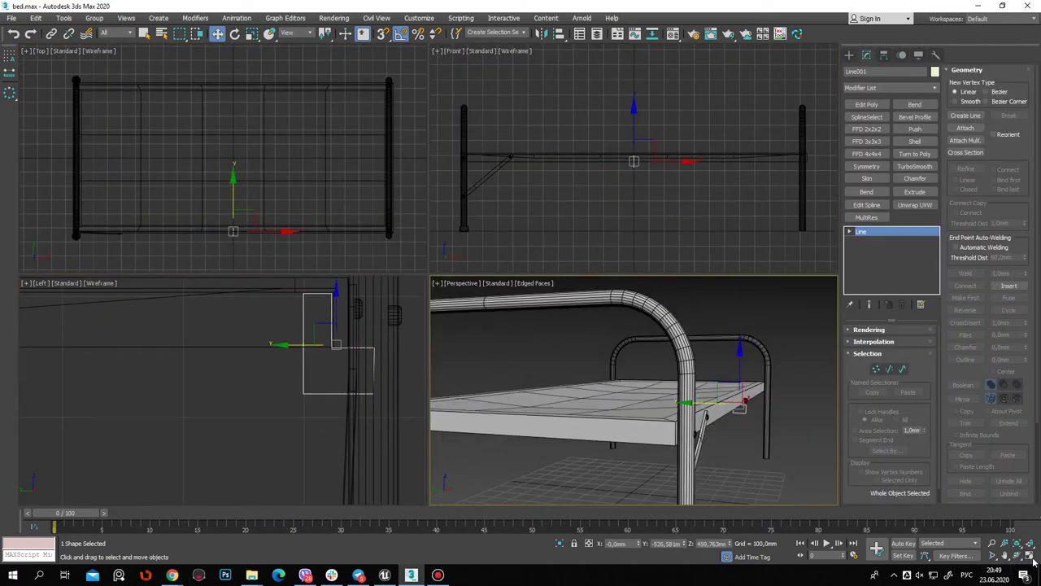
key(alt+w)
scroll(591, 329, up, 5)
mouse_move(591, 329)
middle_down()
mouse_move(397, 354)
mouse_move(708, 277)
mouse_move(402, 360)
mouse_move(586, 309)
mouse_move(618, 312)
middle_up()
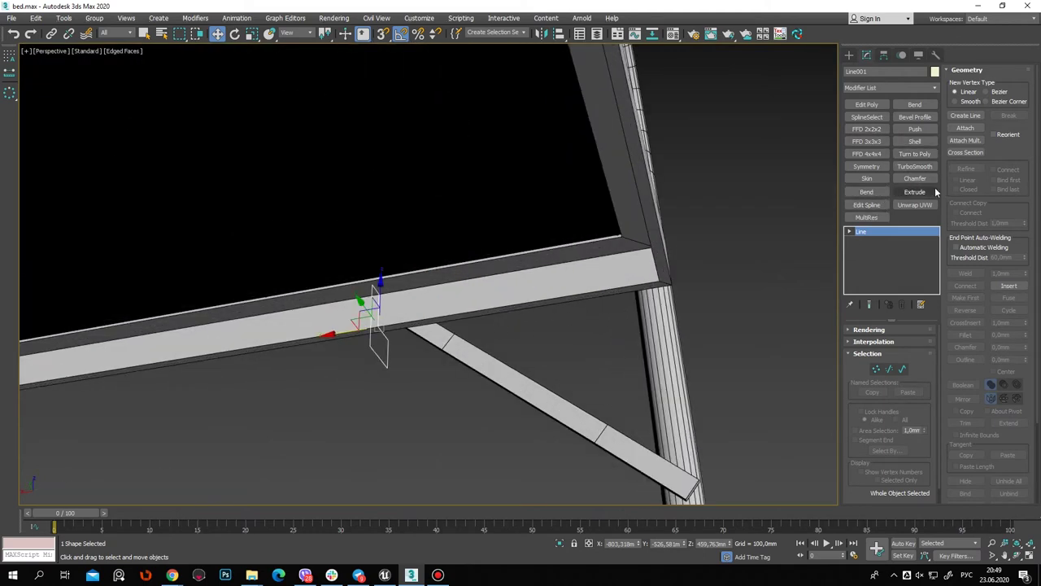
drag(919, 348, 914, 344)
Slide the bracket along the beam so it sits beside the leg
mouse_move(342, 332)
mouse_down()
mouse_move(640, 287)
mouse_move(617, 343)
mouse_up()
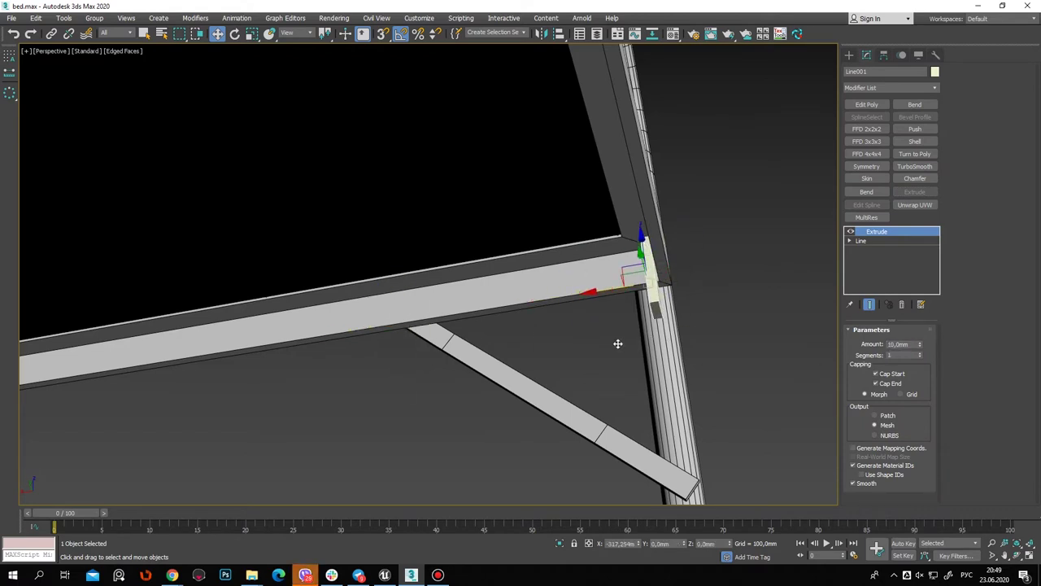
alt+middle_drag(618, 343, 628, 348)
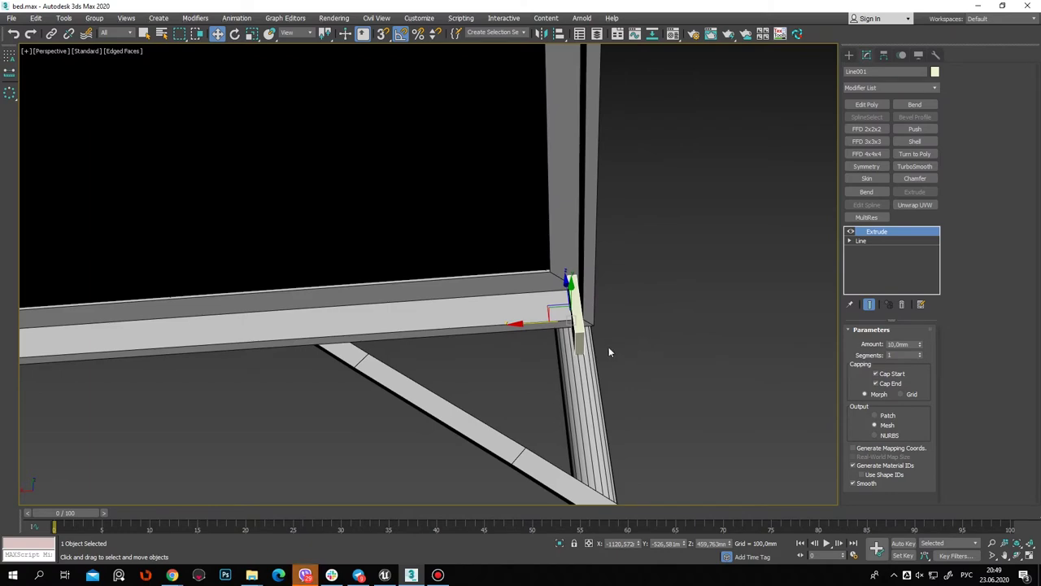
scroll(628, 348, up, 2)
scroll(628, 348, up, 2)
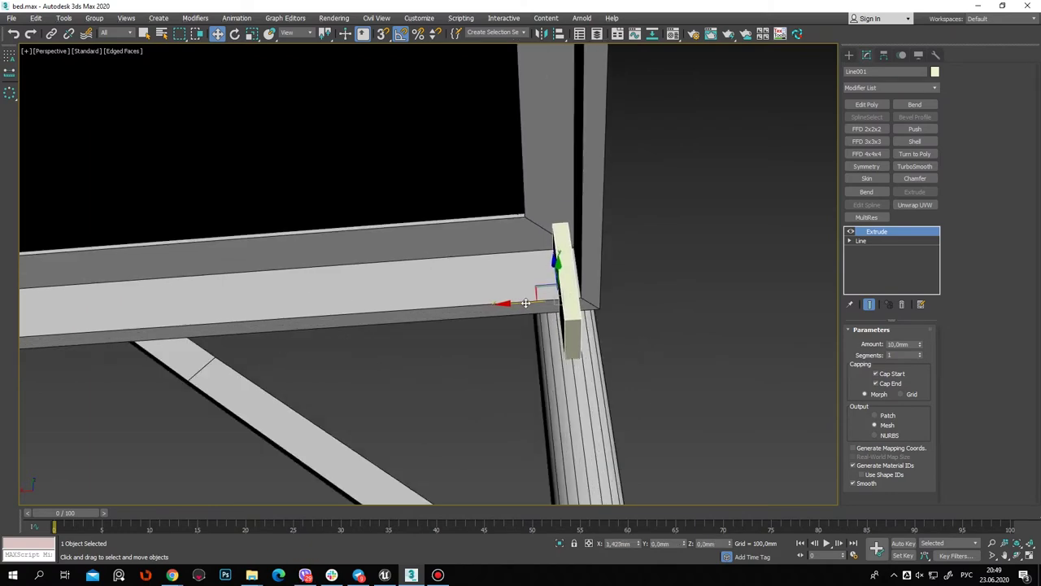
alt+middle_drag(524, 302, 525, 325)
scroll(526, 342, down, 3)
mouse_move(525, 367)
alt+middle_down()
mouse_move(558, 368)
mouse_move(652, 309)
alt+middle_up()
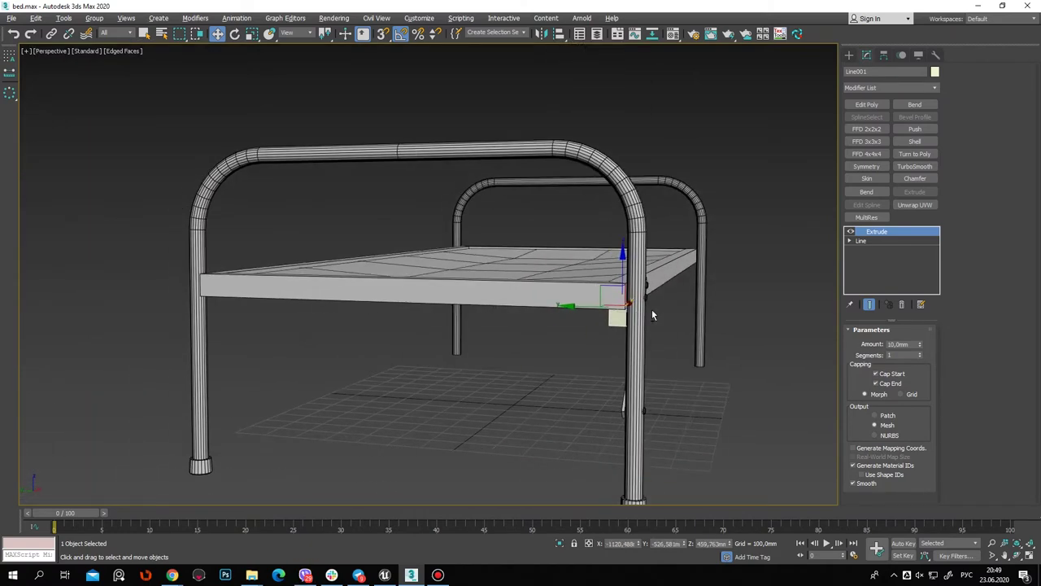
Check the bracket's fit under the corner and add an Edit Poly modifier to it
scroll(704, 277, up, 3)
mouse_move(704, 277)
alt+middle_down()
mouse_move(779, 303)
mouse_move(479, 323)
mouse_move(599, 298)
mouse_move(631, 331)
alt+middle_up()
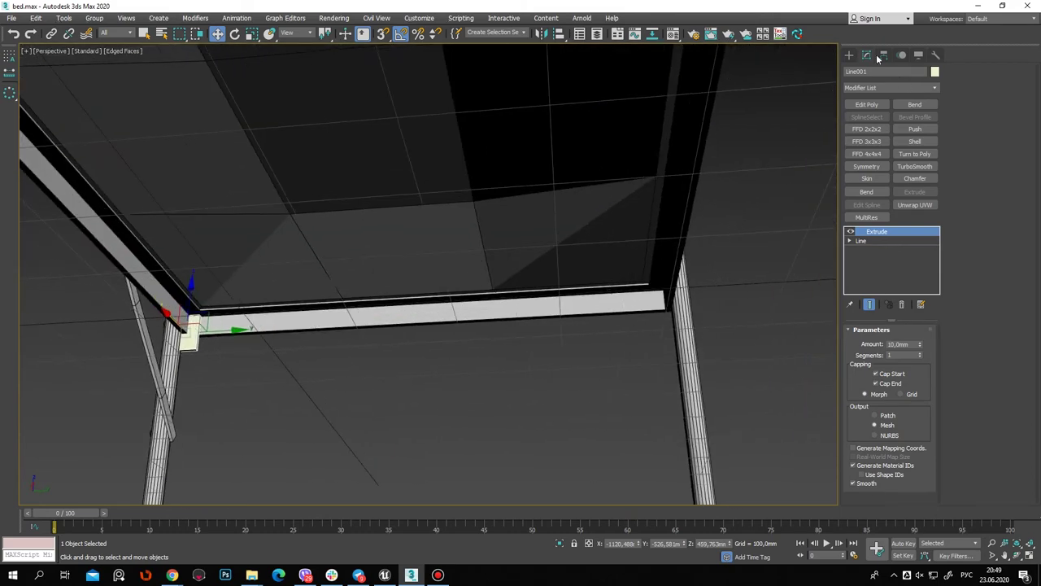
scroll(249, 358, up, 3)
mouse_move(249, 358)
alt+middle_down()
mouse_move(190, 359)
mouse_move(318, 367)
alt+middle_up()
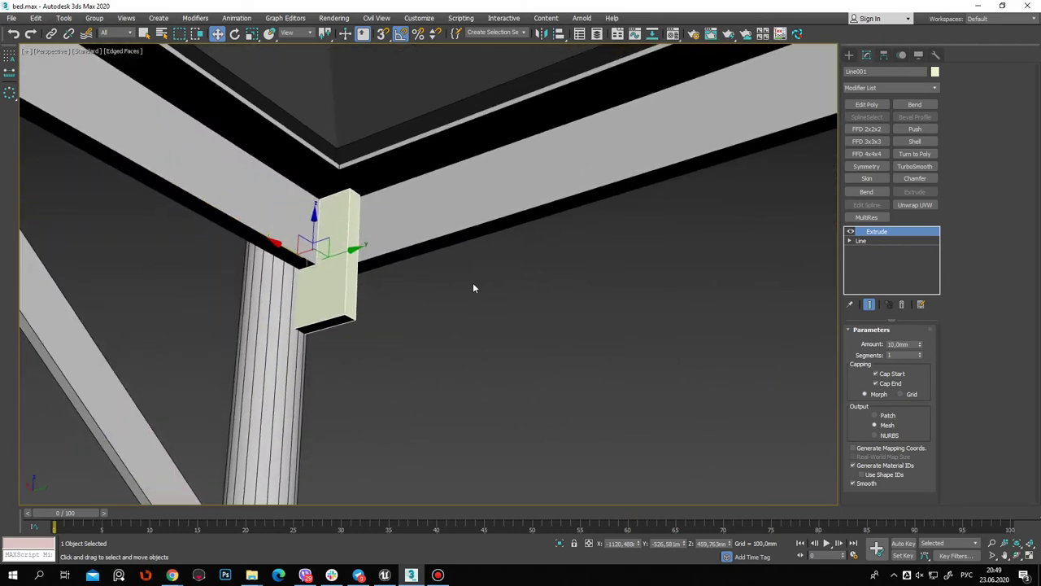
alt+middle_drag(473, 288, 329, 330)
mouse_move(402, 348)
alt+middle_down()
mouse_move(626, 288)
mouse_move(468, 348)
alt+middle_up()
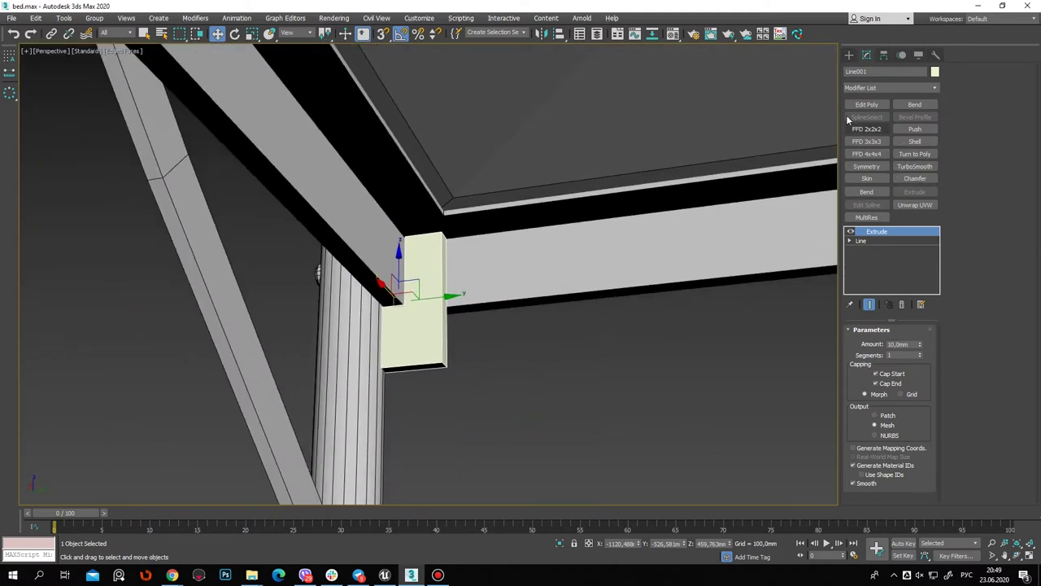
click(877, 105)
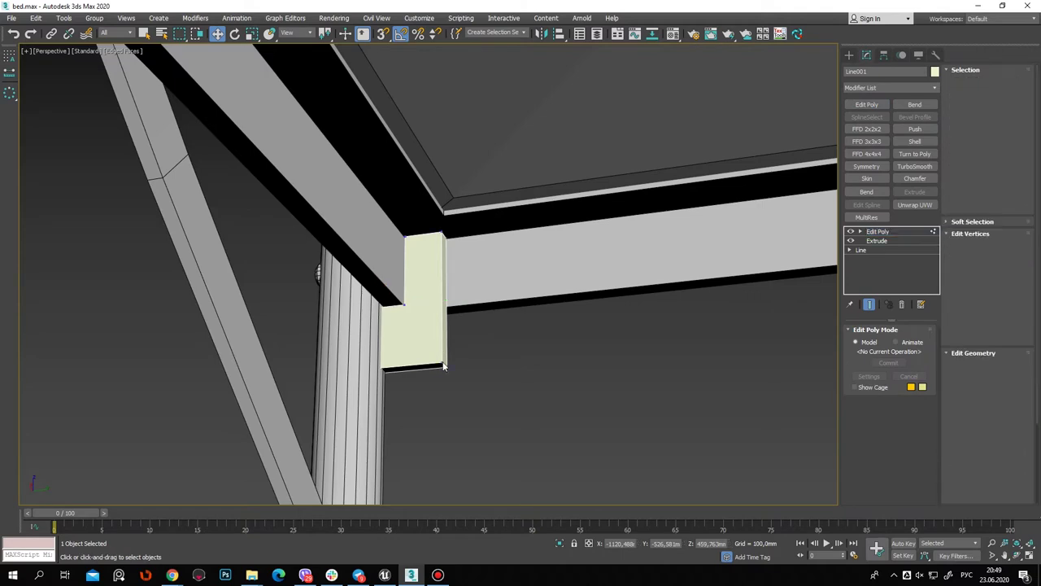
Try a Chamfer modifier of about 1 mm on the bracket's corners in wireframe
key(F3)
key(1)
drag(488, 372, 394, 283)
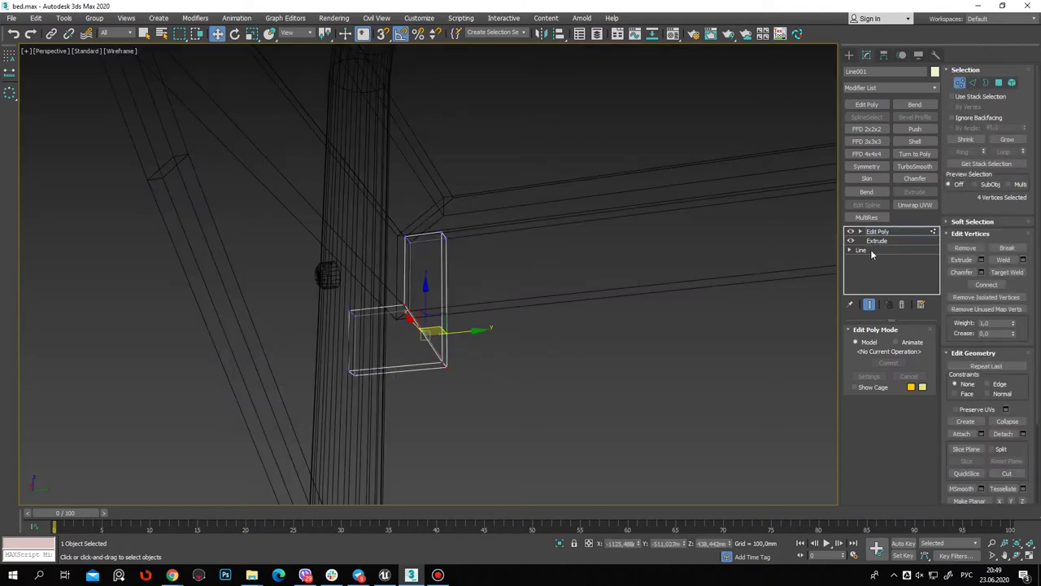
key(1)
scroll(507, 271, up, 3)
scroll(418, 325, up, 2)
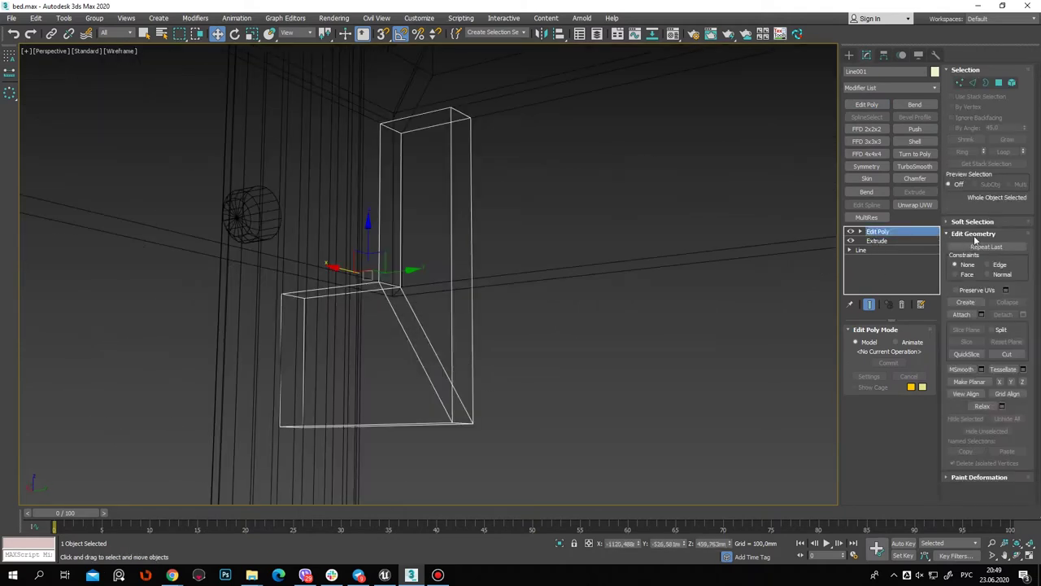
click(929, 179)
drag(1025, 433, 1009, 534)
Preview TurboSmooth on the bracket, then remove it and the Chamfer modifier
alt+middle_drag(473, 327, 490, 326)
key(F3)
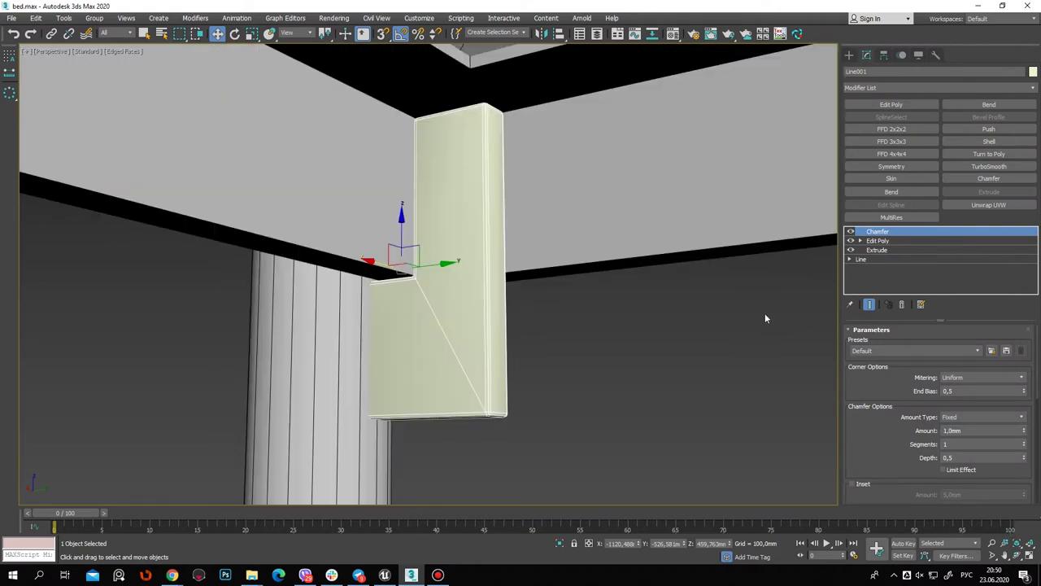
click(992, 167)
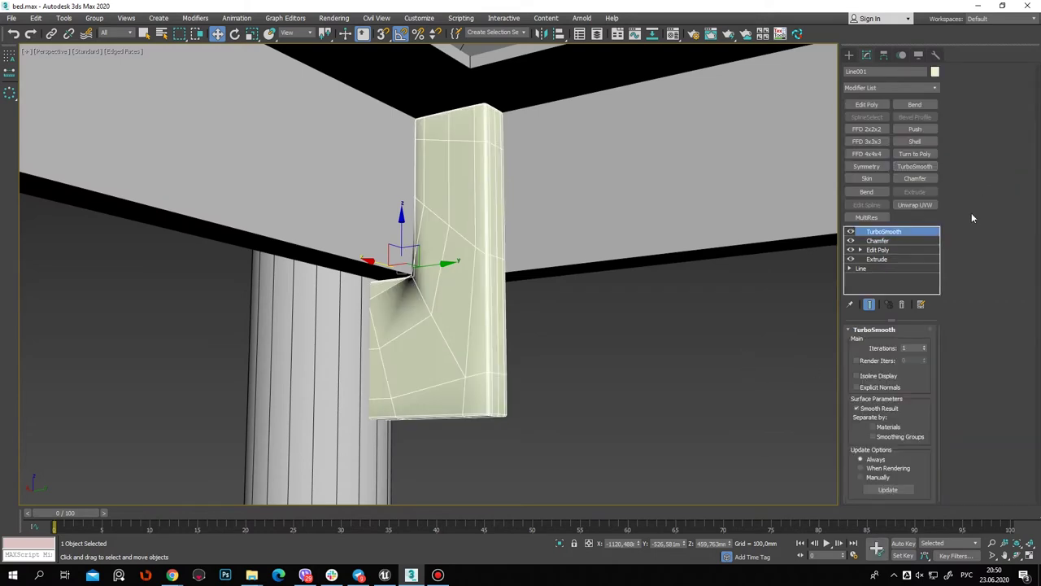
click(900, 305)
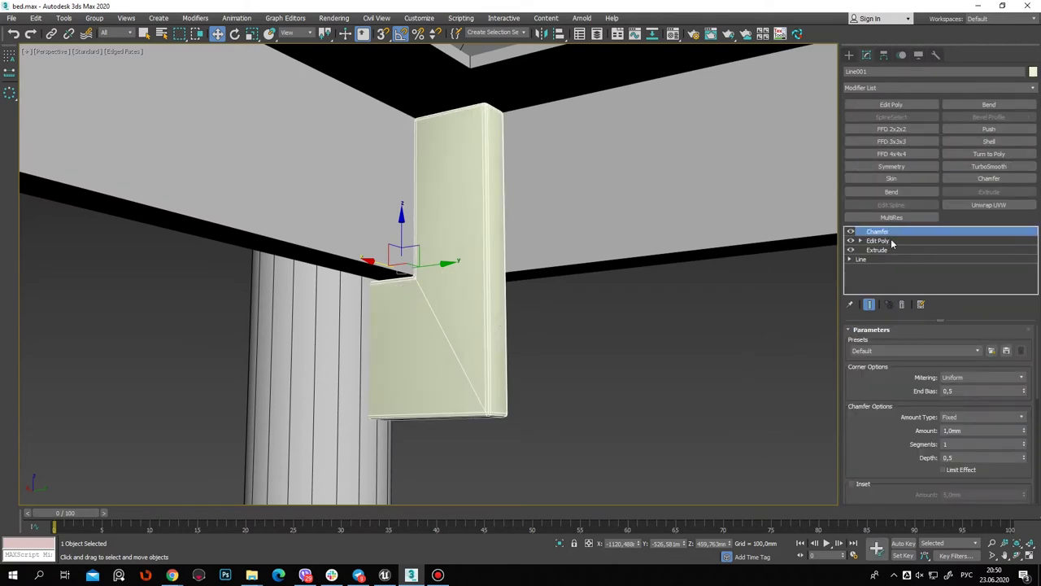
click(902, 305)
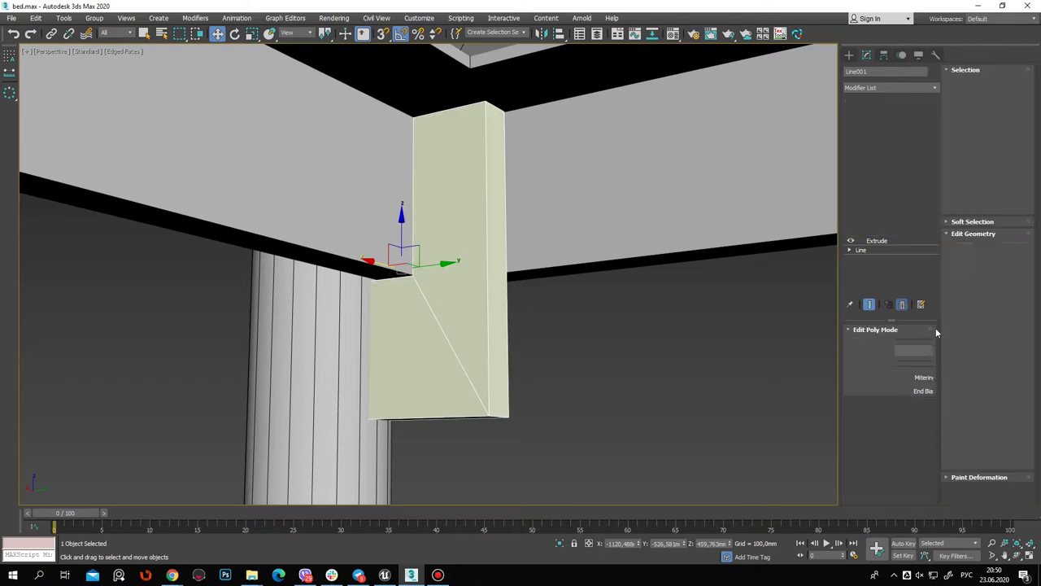
Chamfer all of the bracket's edges by 1 mm with one segment and commit
click(973, 83)
key(ctrl+a)
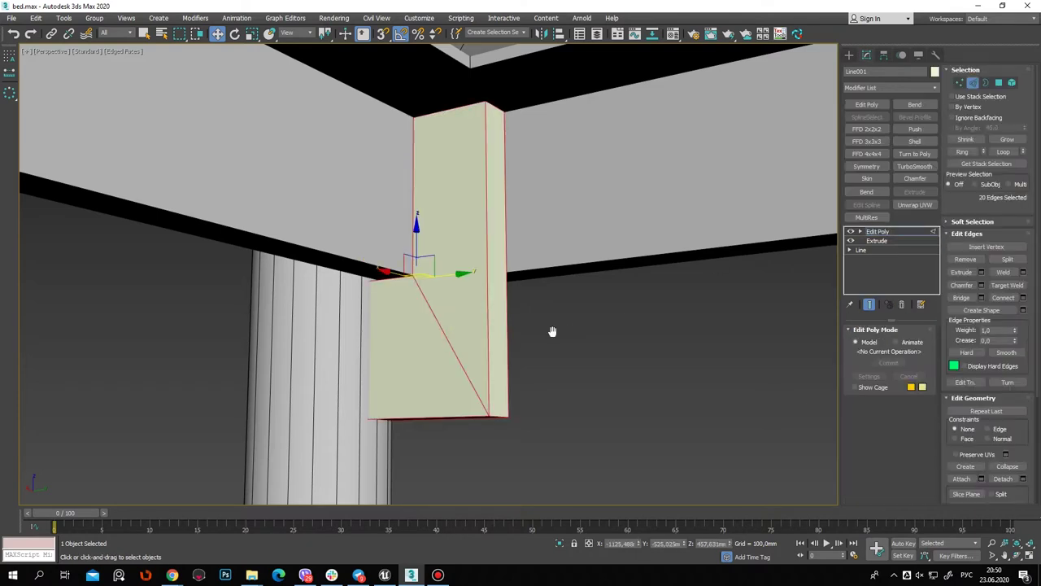
middle_drag(550, 331, 599, 332)
key(ctrl+shift+c)
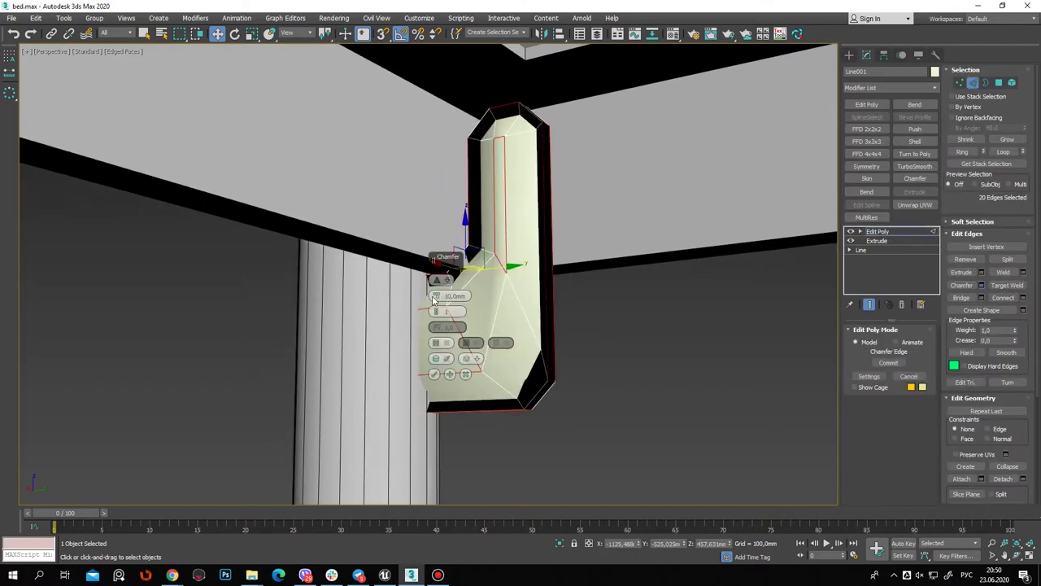
drag(436, 297, 436, 297)
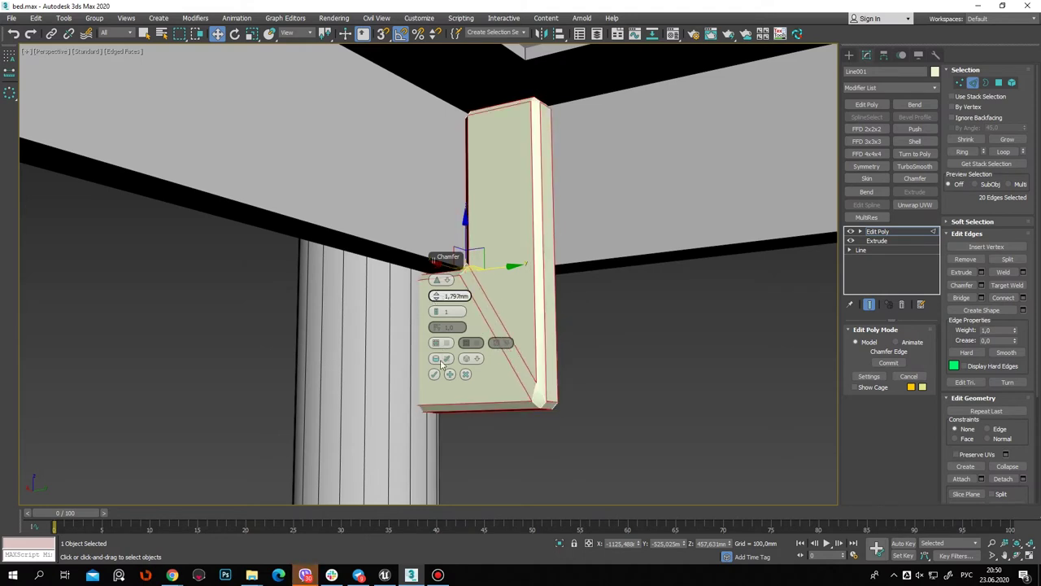
text(1)
click(447, 312)
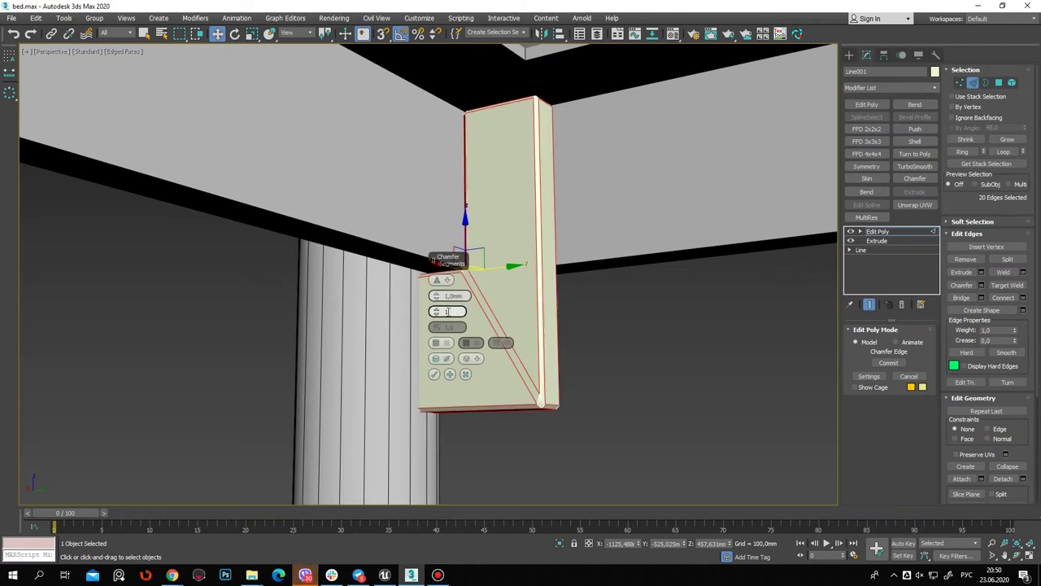
click(435, 375)
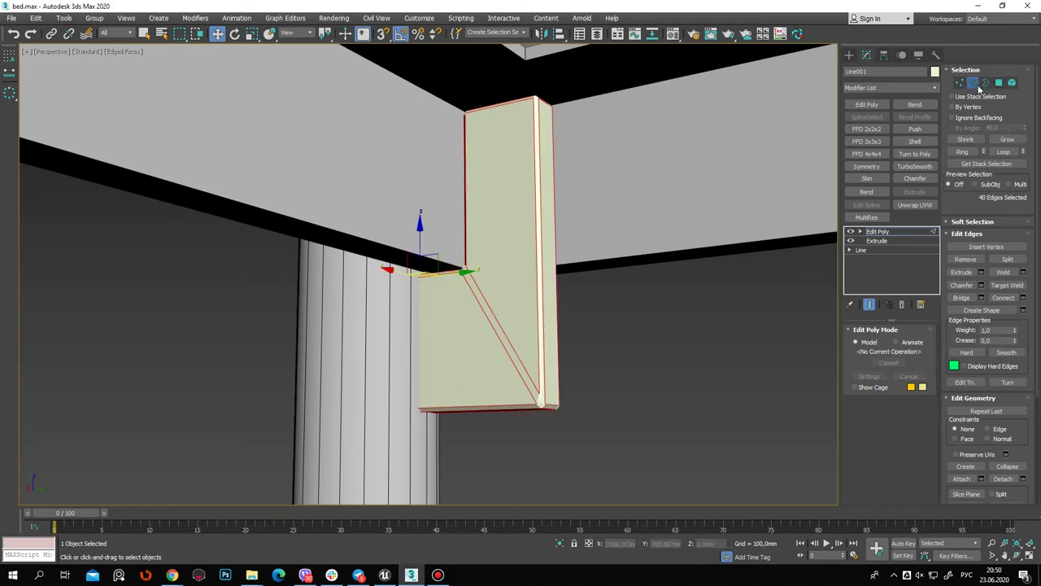
Add TurboSmooth to check the chamfered bracket and orbit around it
click(974, 84)
click(919, 166)
key(F4)
alt+middle_drag(507, 293, 382, 302)
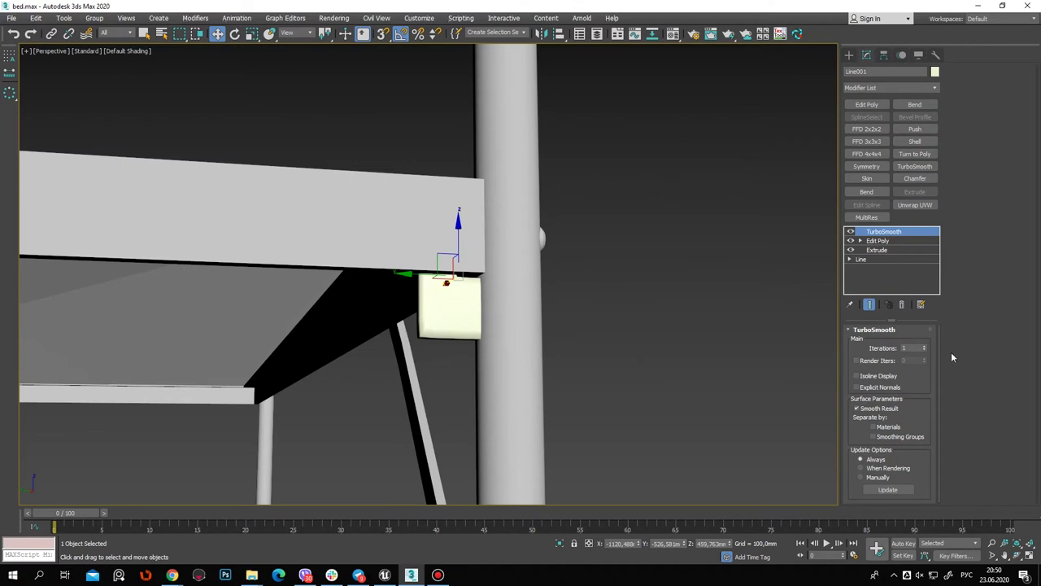
Remove TurboSmooth, add a second Edit Poly, and select the bracket's diagonal side edges
click(902, 303)
key(F3)
scroll(688, 334, up, 5)
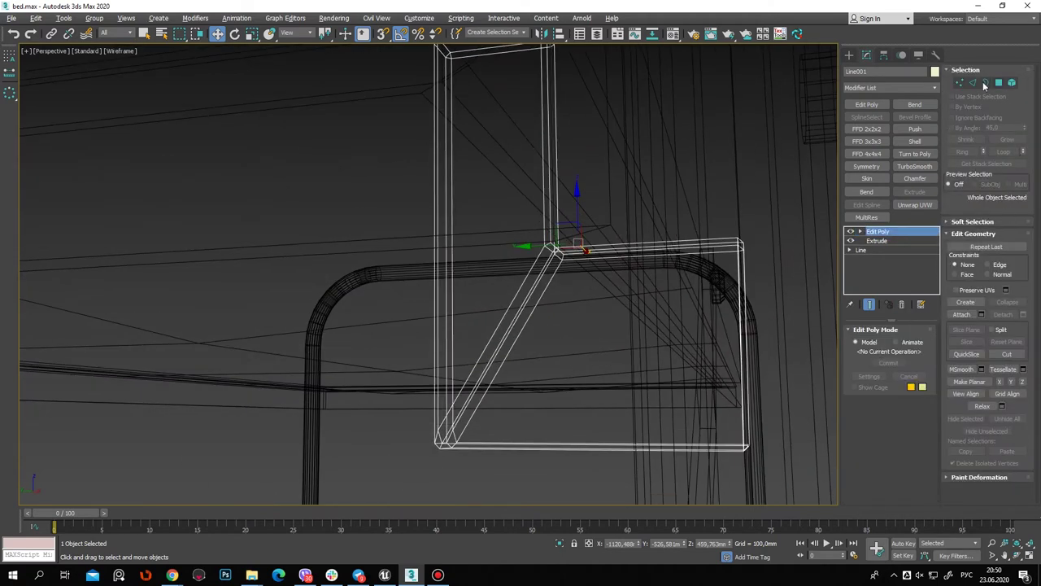
click(866, 104)
click(973, 82)
key(ctrl+a)
drag(657, 170, 785, 338)
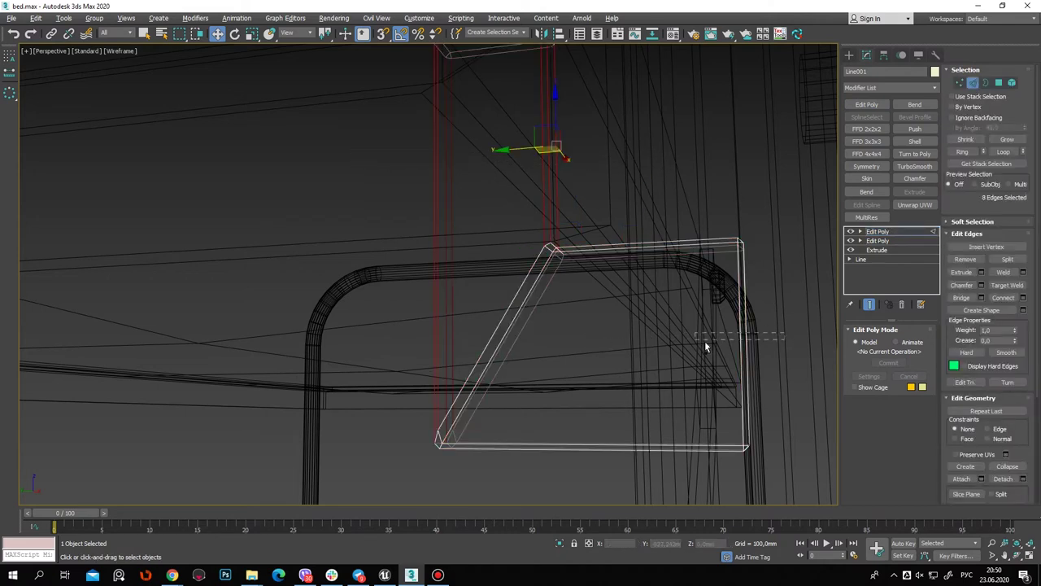
drag(505, 324, 505, 331)
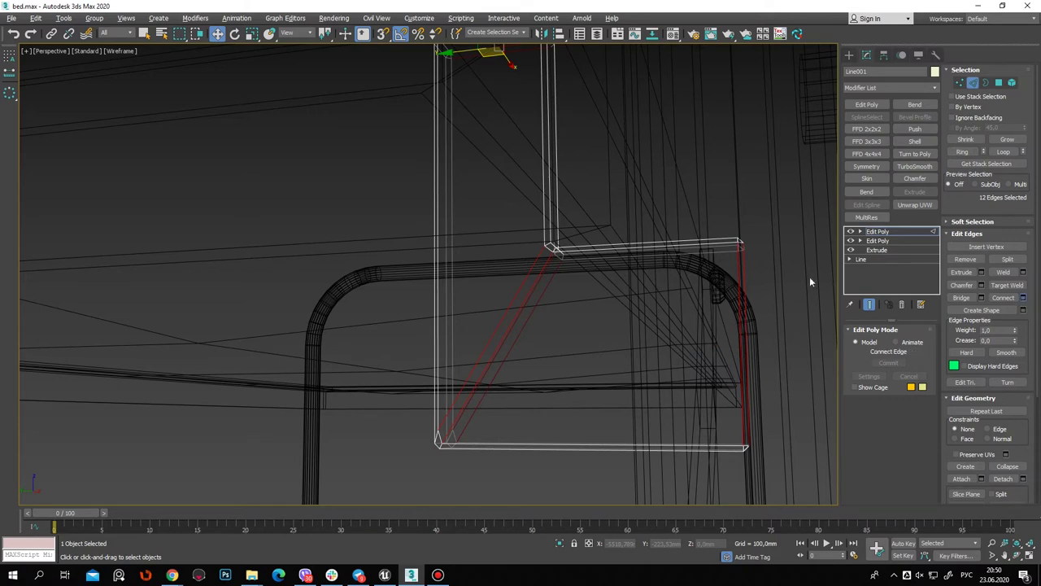
Connect pinched support edges across the side edges and the long vertical edge loop
key(ctrl+shift+e)
drag(437, 296, 437, 279)
drag(509, 155, 536, 120)
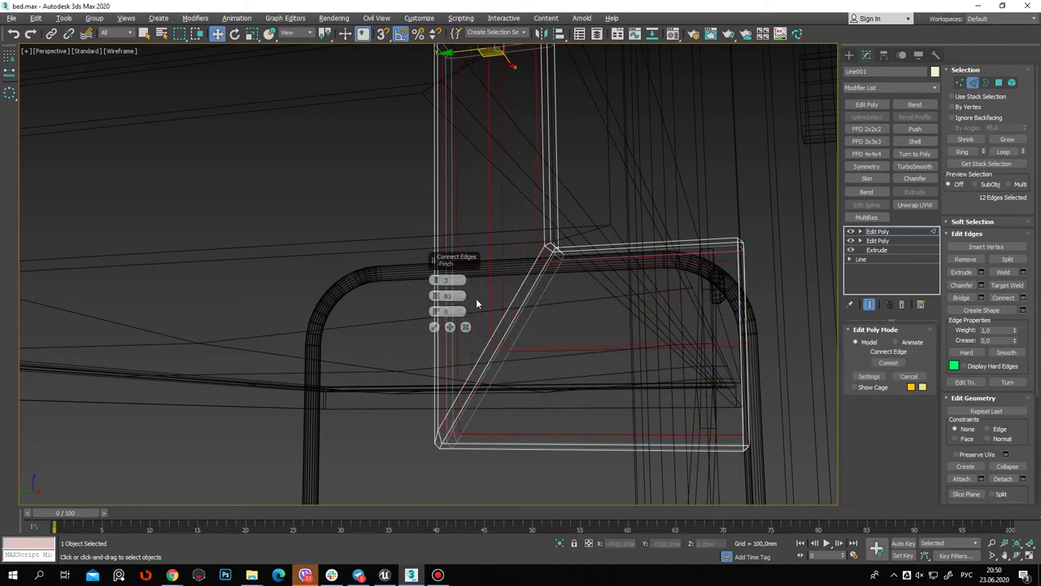
click(435, 327)
key(alt+r)
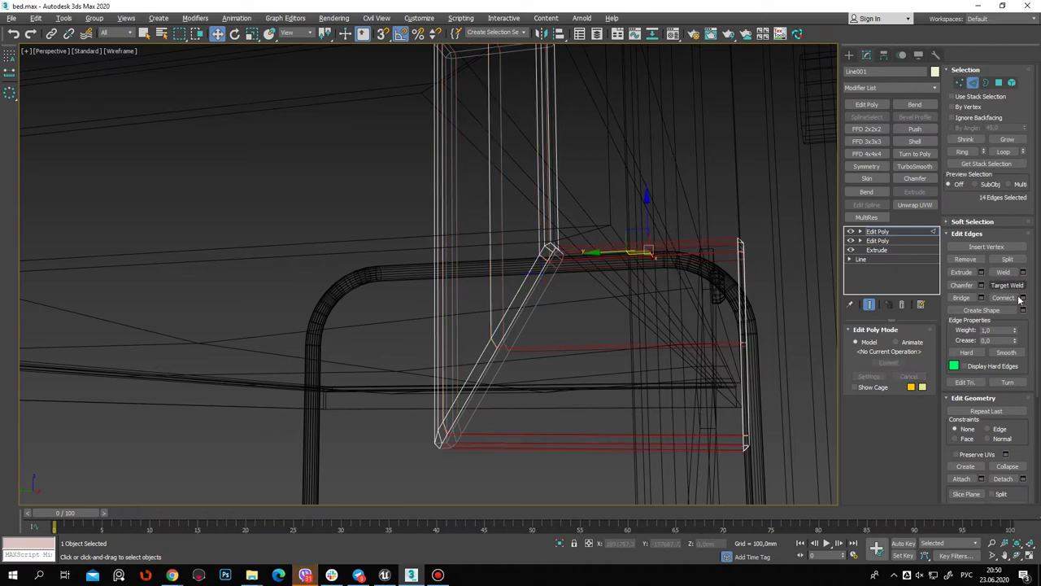
key(alt+l)
click(1024, 298)
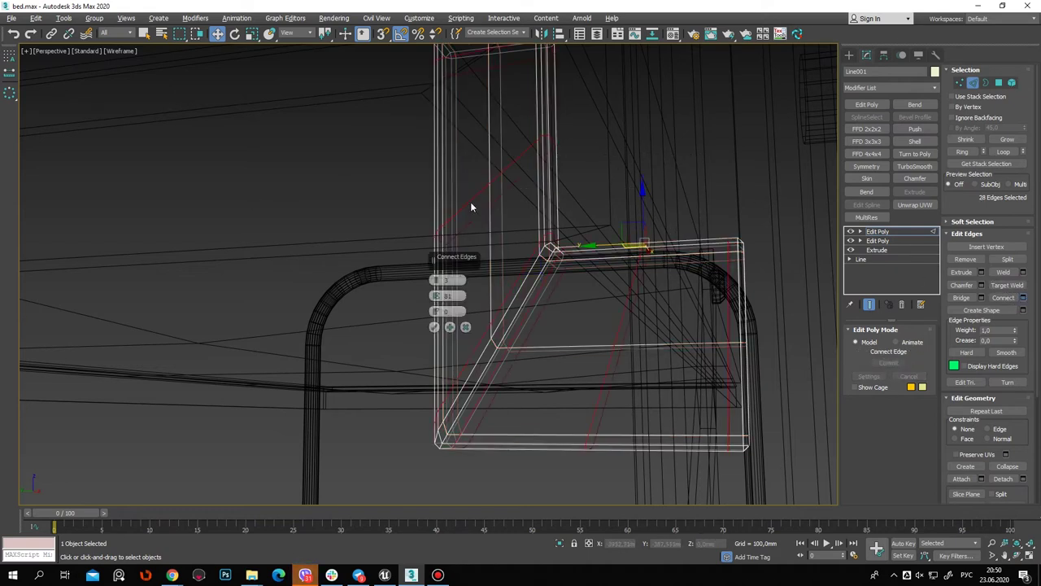
click(433, 327)
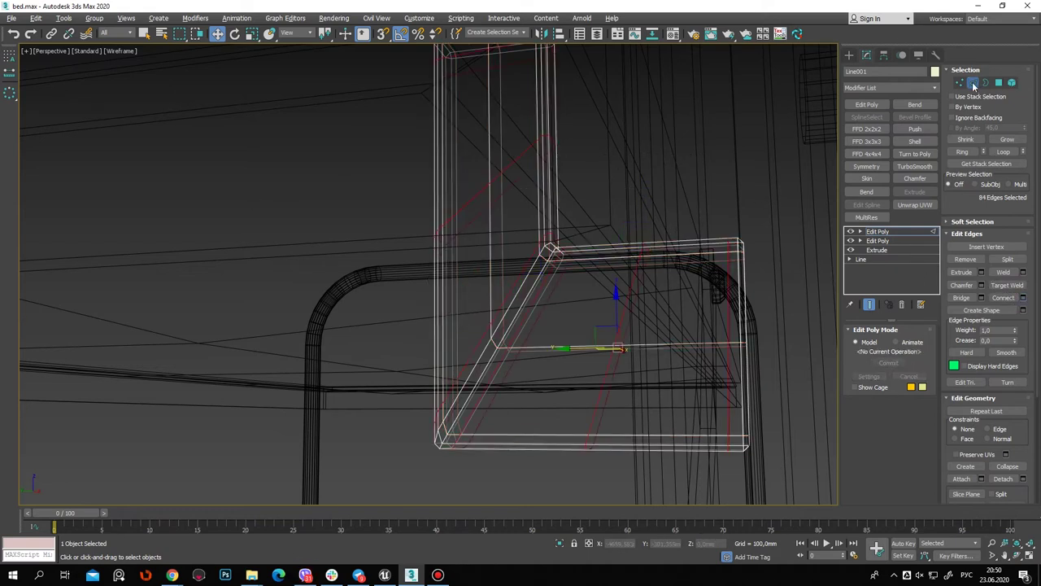
Add TurboSmooth to the bracket and view it shaded
click(973, 85)
click(930, 168)
key(F3)
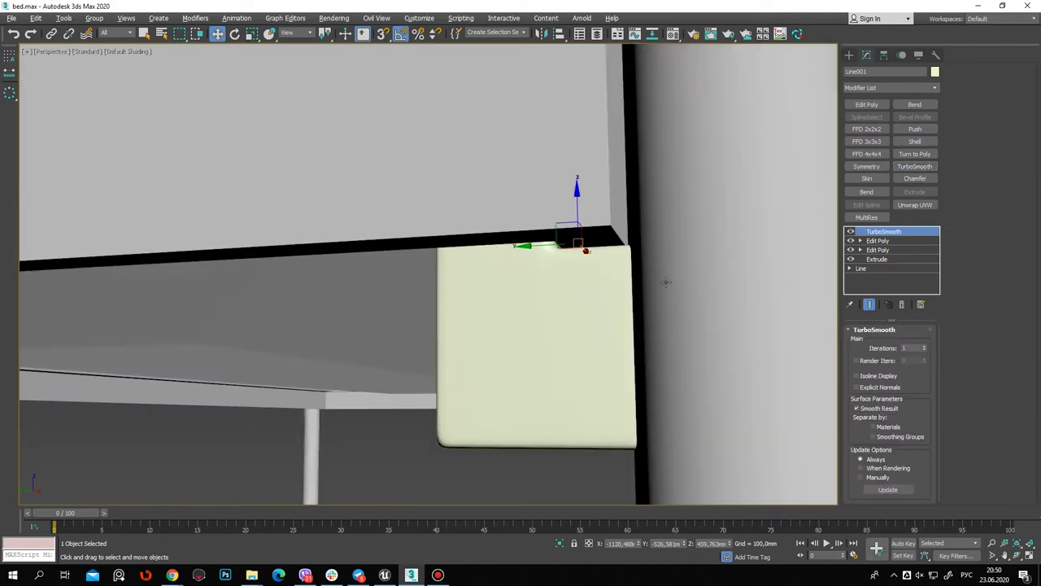
scroll(520, 288, down, 5)
mouse_move(519, 290)
alt+middle_down()
mouse_move(690, 299)
mouse_move(688, 274)
alt+middle_up()
Move the bracket's pivot to the world origin with Affect Pivot Only, zeroing X, Y and Z
click(882, 57)
mouse_move(746, 176)
alt+middle_down()
mouse_move(634, 281)
mouse_move(660, 309)
mouse_move(705, 249)
alt+middle_up()
click(889, 131)
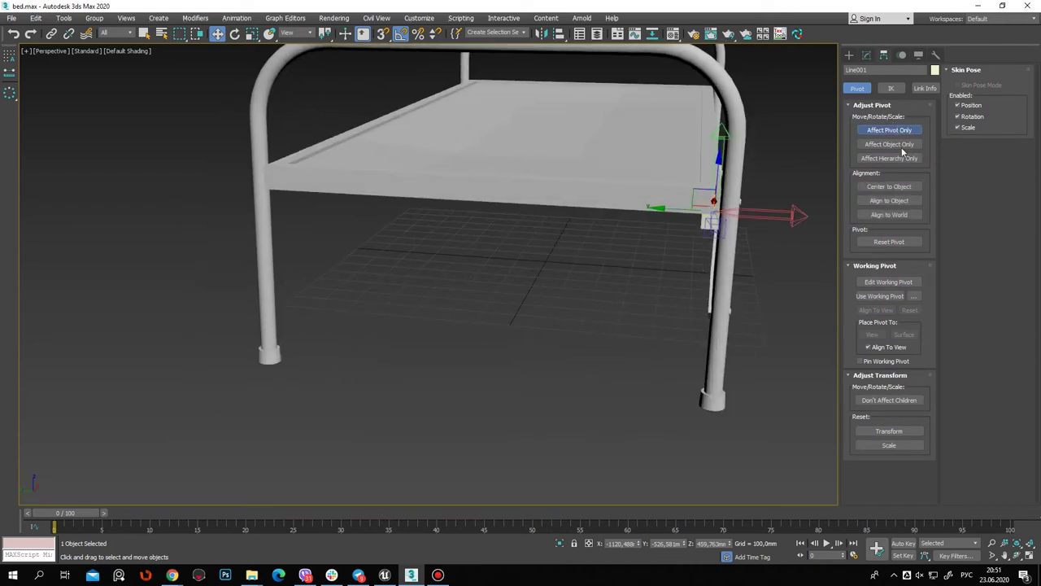
right_click(643, 548)
right_click(686, 548)
right_click(731, 545)
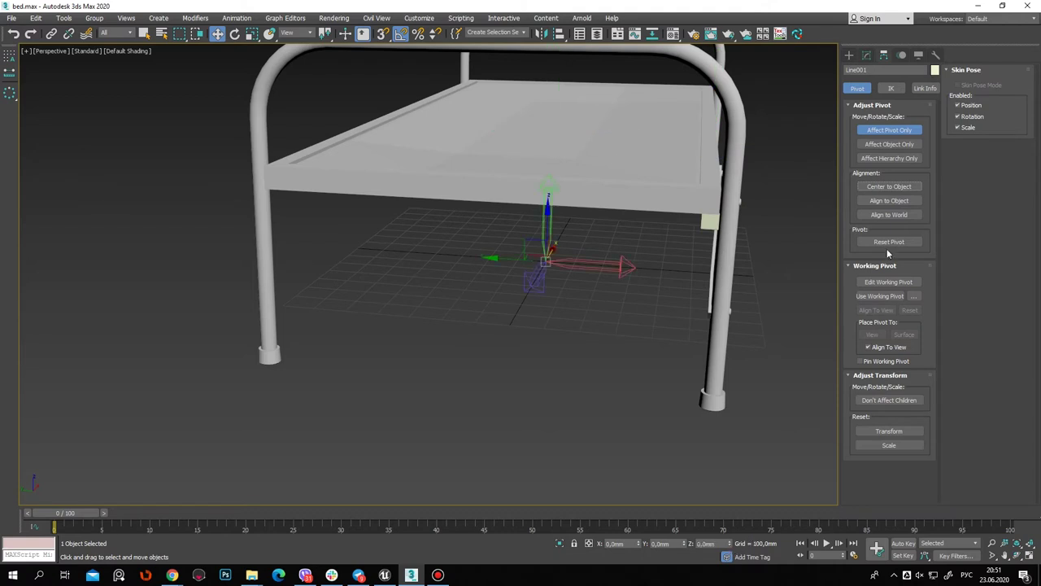
click(867, 54)
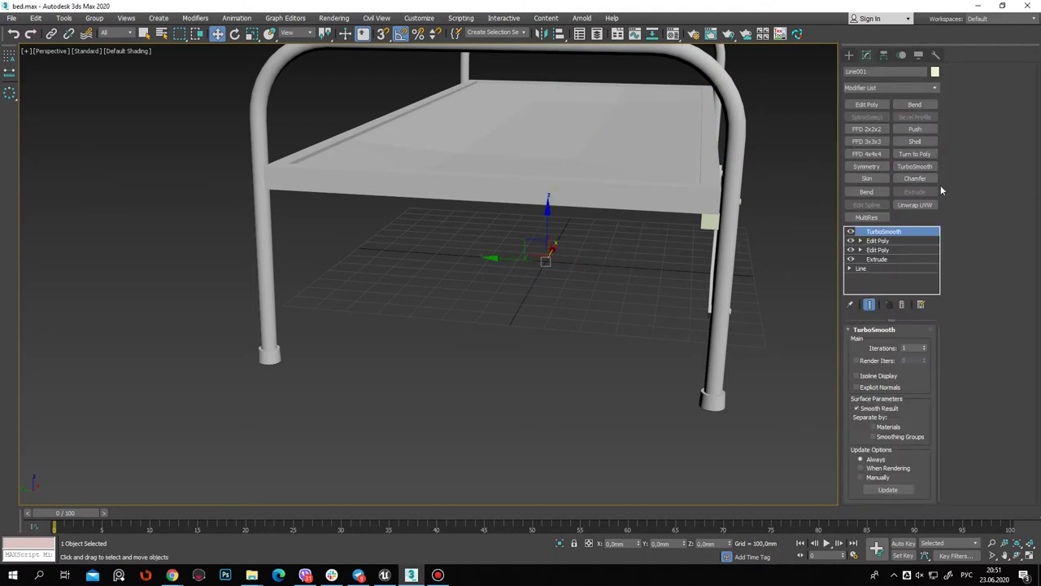
Add an X-axis Symmetry modifier to mirror the bracket onto the opposite corner
click(867, 166)
mouse_move(606, 287)
alt+middle_down()
mouse_move(269, 207)
mouse_move(673, 267)
mouse_move(732, 203)
alt+middle_up()
click(849, 54)
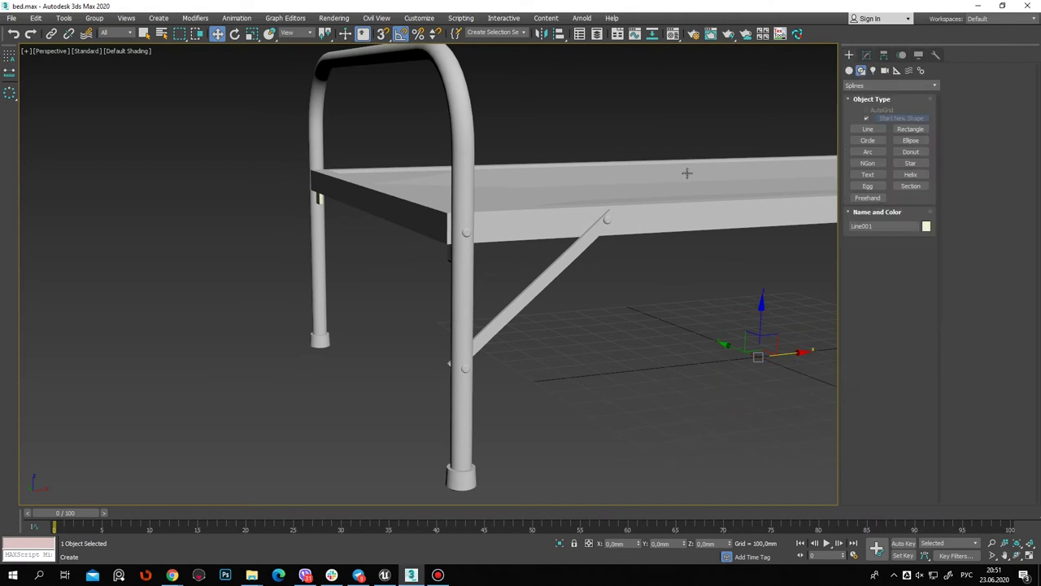
Select the bed slab Box001 and add a new Edit Poly modifier
alt+middle_drag(772, 123, 685, 362)
click(684, 362)
key(F4)
alt+middle_drag(502, 251, 508, 304)
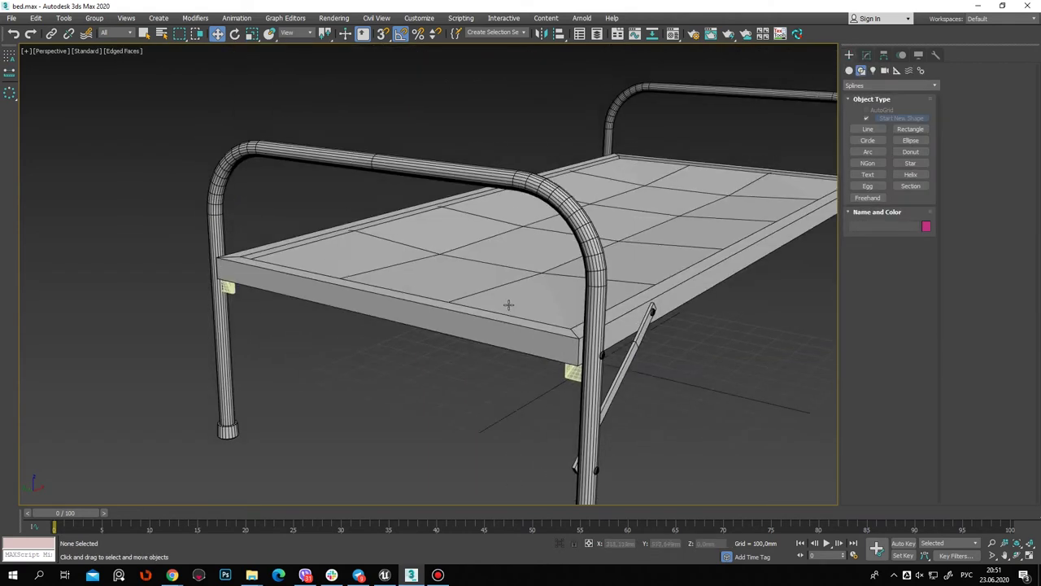
click(573, 346)
alt+middle_drag(574, 346, 624, 380)
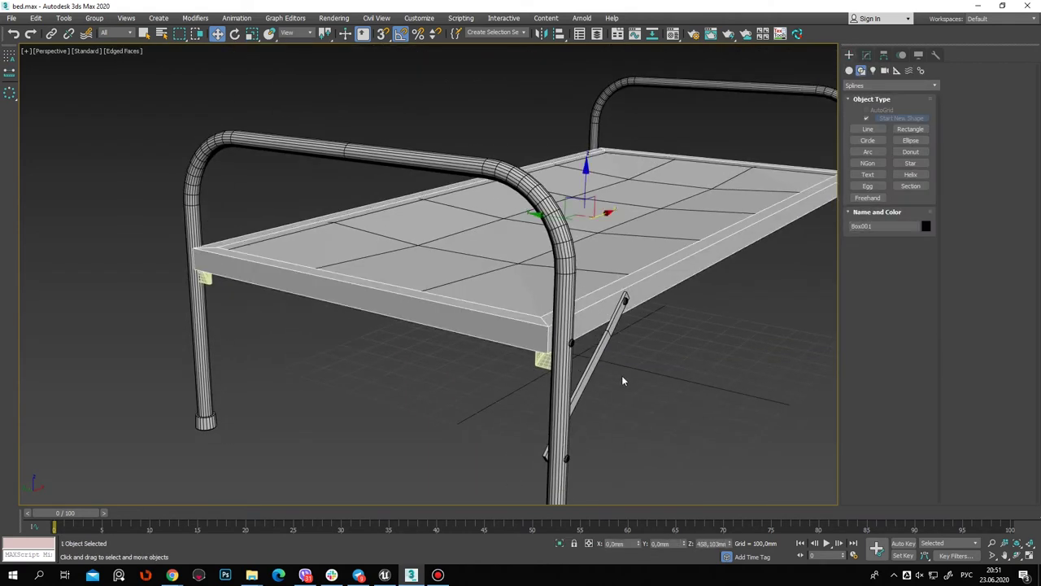
scroll(629, 354, up, 2)
click(866, 54)
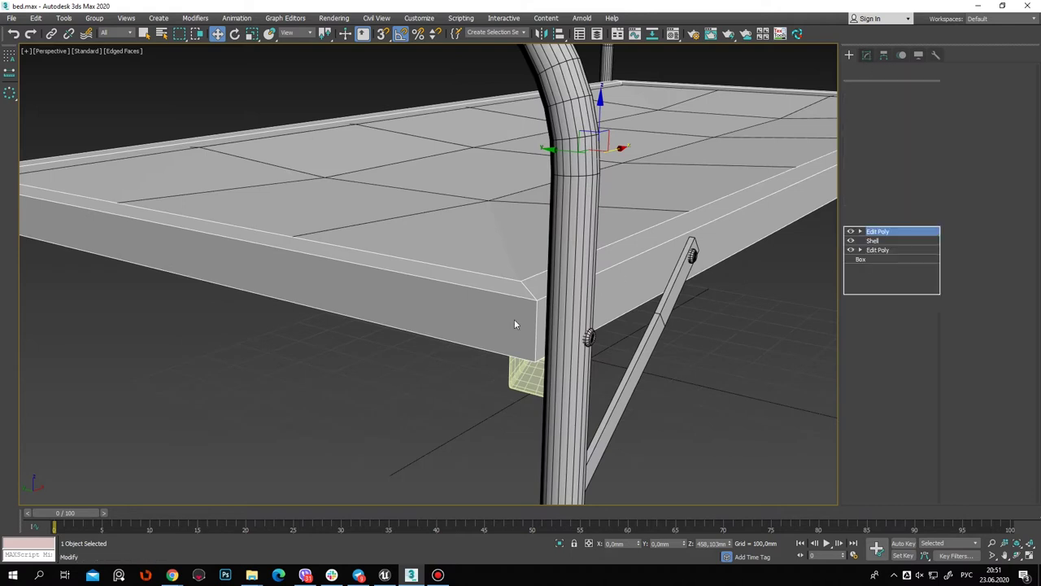
click(868, 105)
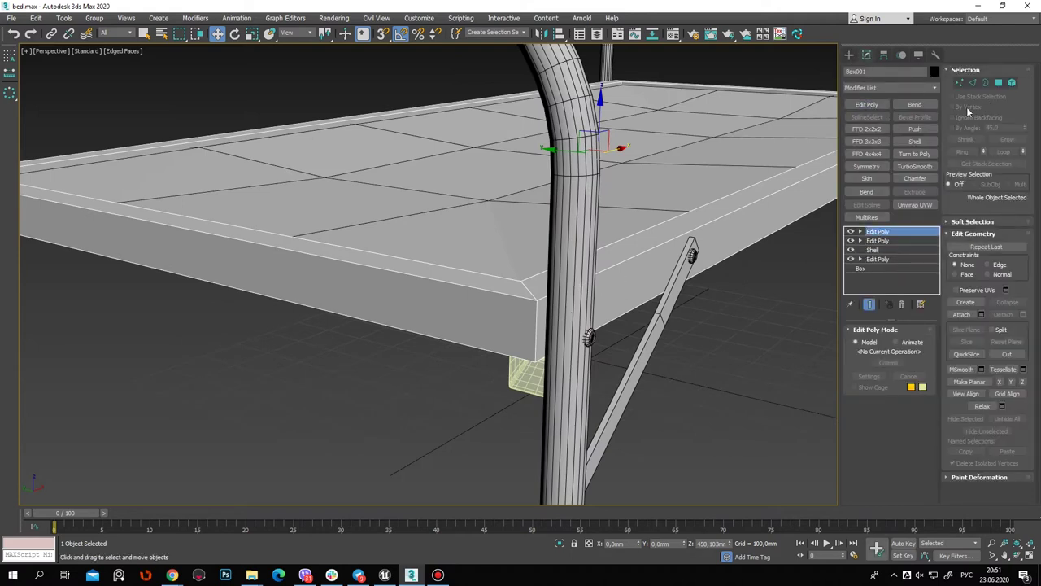
Chamfer the slab's perimeter edges by 2 mm and commit
click(968, 71)
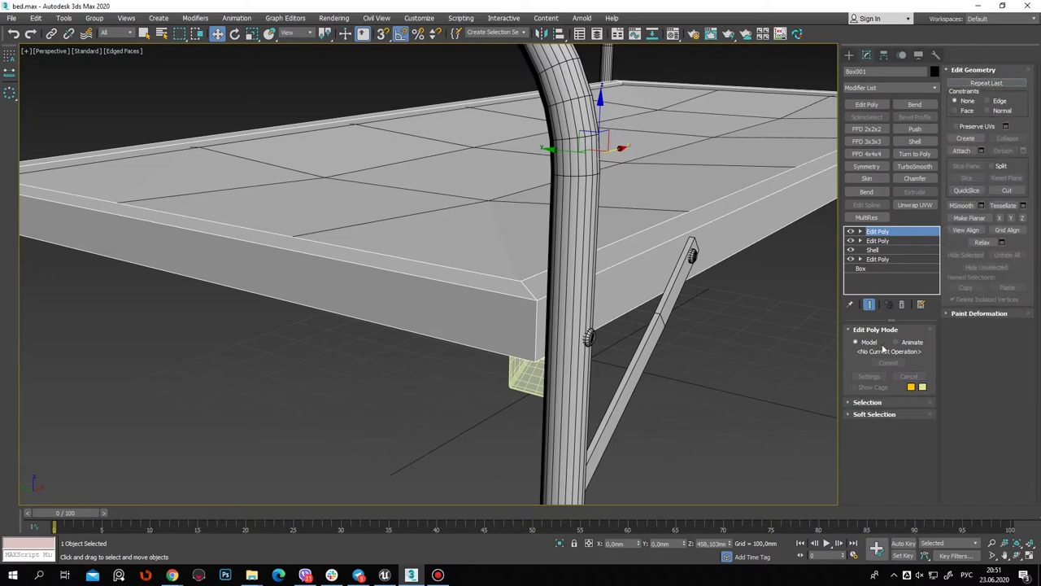
click(860, 231)
click(879, 250)
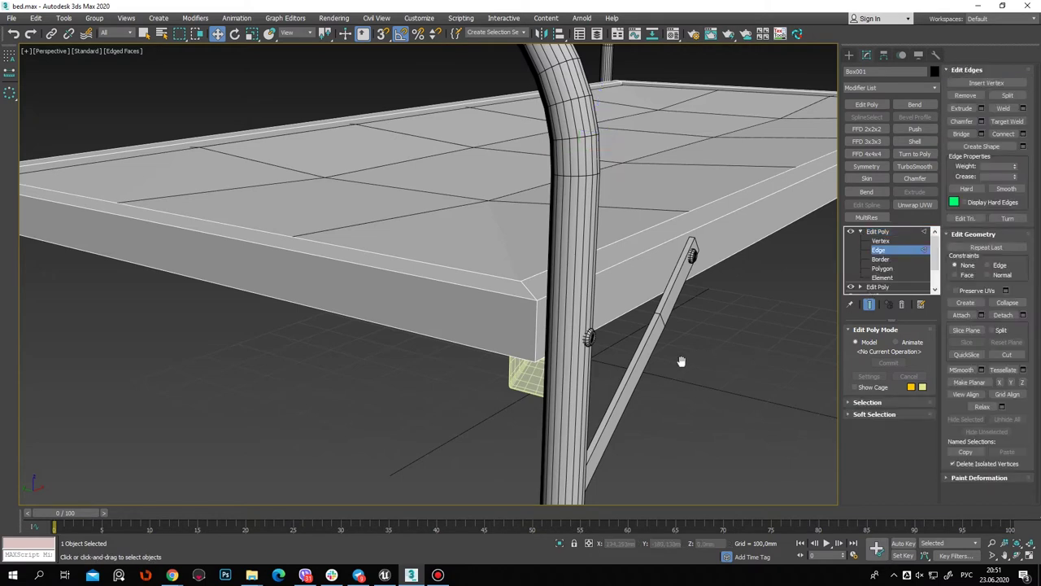
alt+middle_drag(680, 360, 682, 370)
click(981, 121)
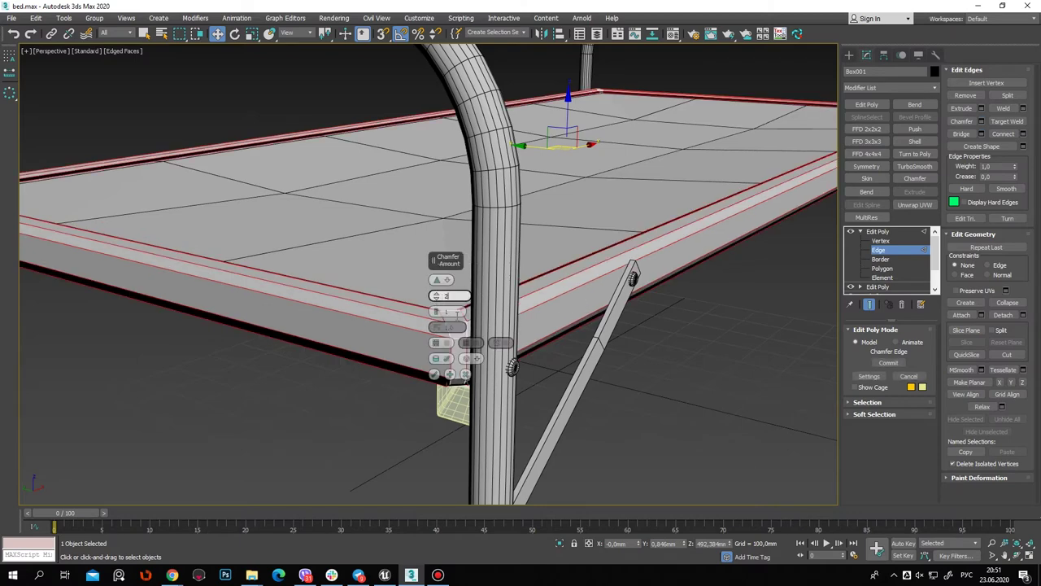
key(Return)
click(433, 374)
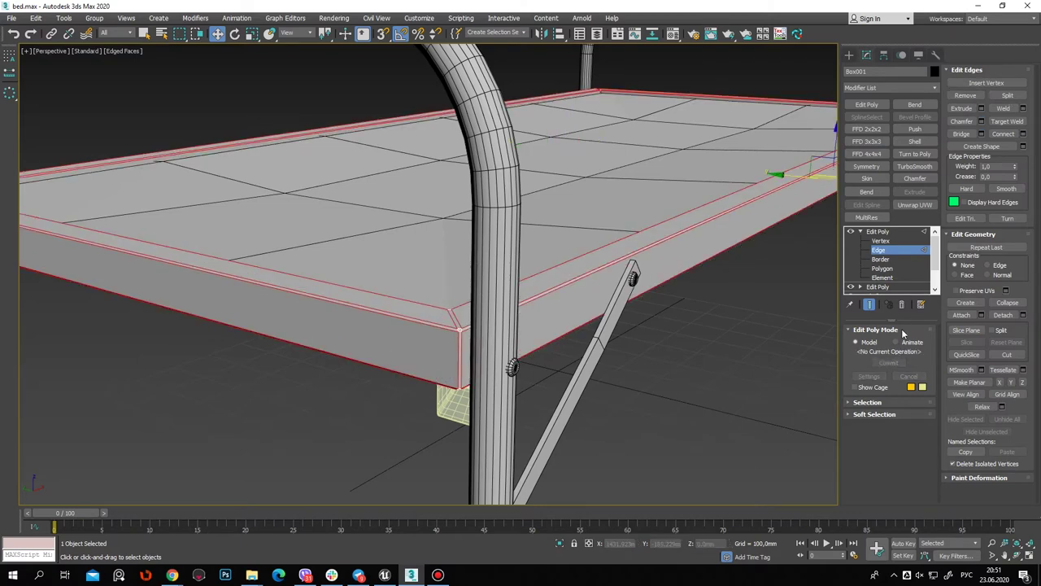
click(895, 233)
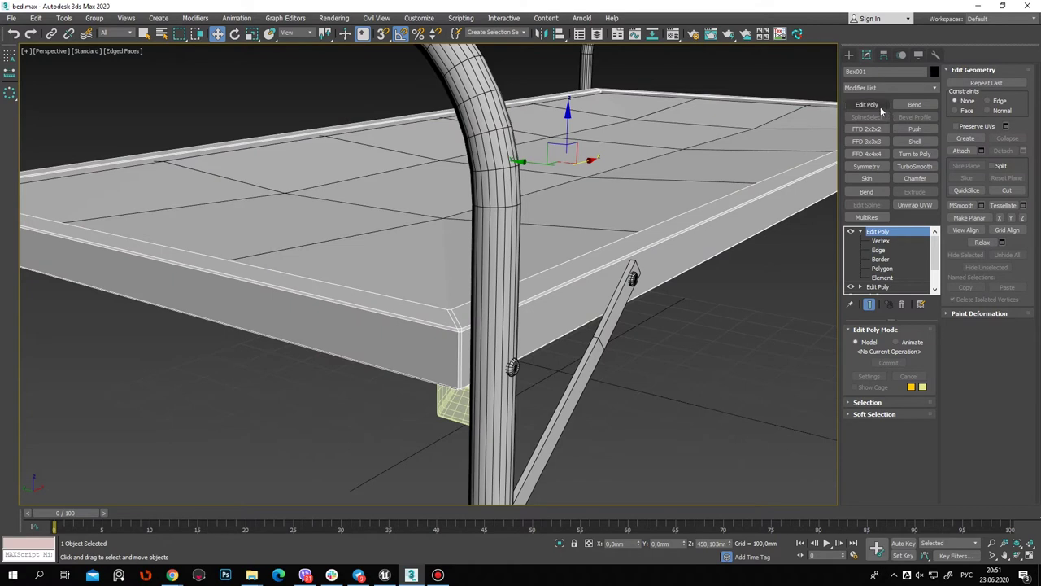
On a new Edit Poly layer, connect the front rim edge loop with 4 segments pinched at 96
click(867, 105)
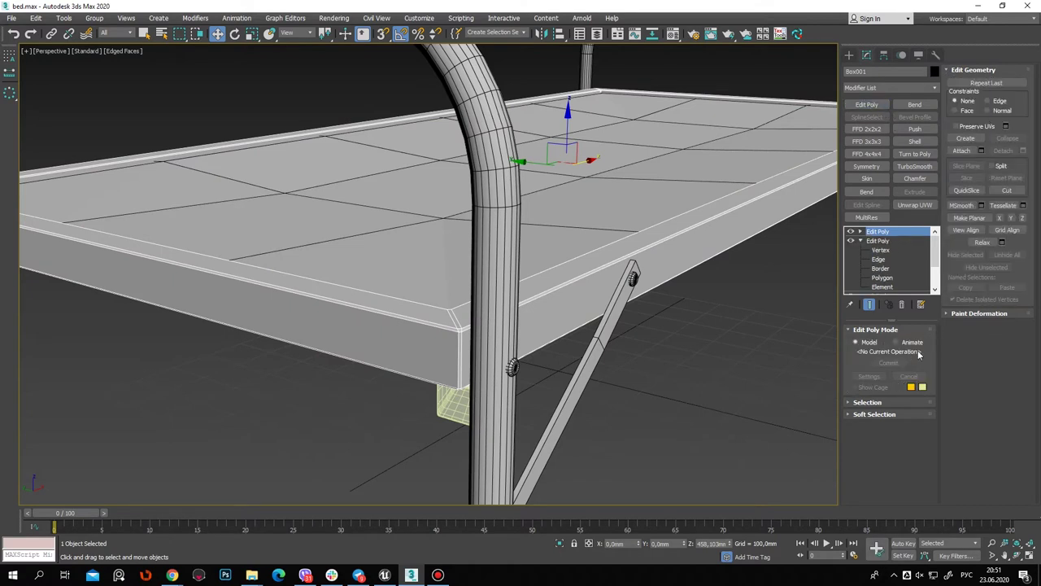
click(878, 250)
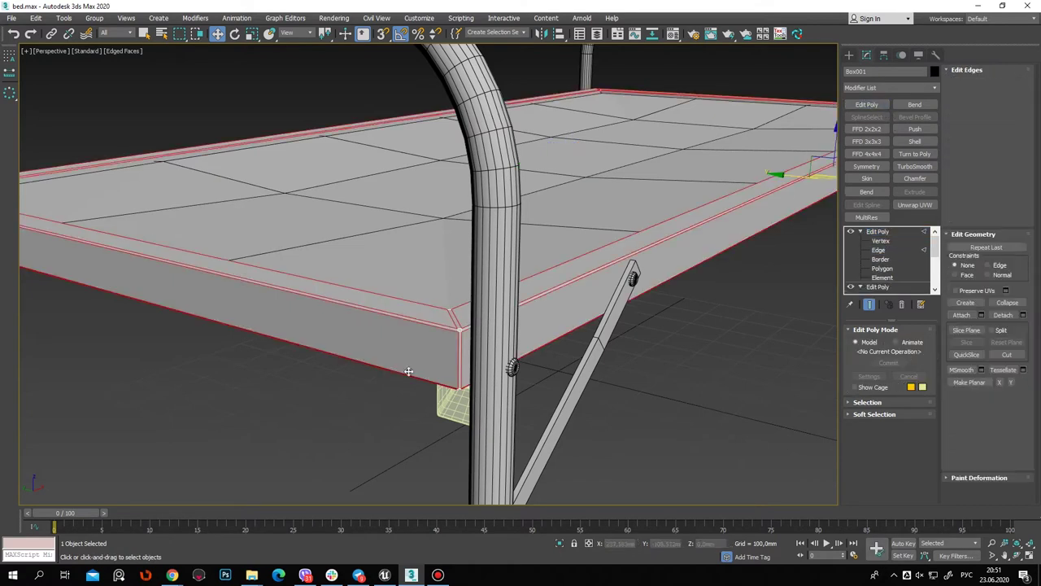
click(421, 344)
alt+middle_drag(422, 343, 459, 144)
key(alt+l)
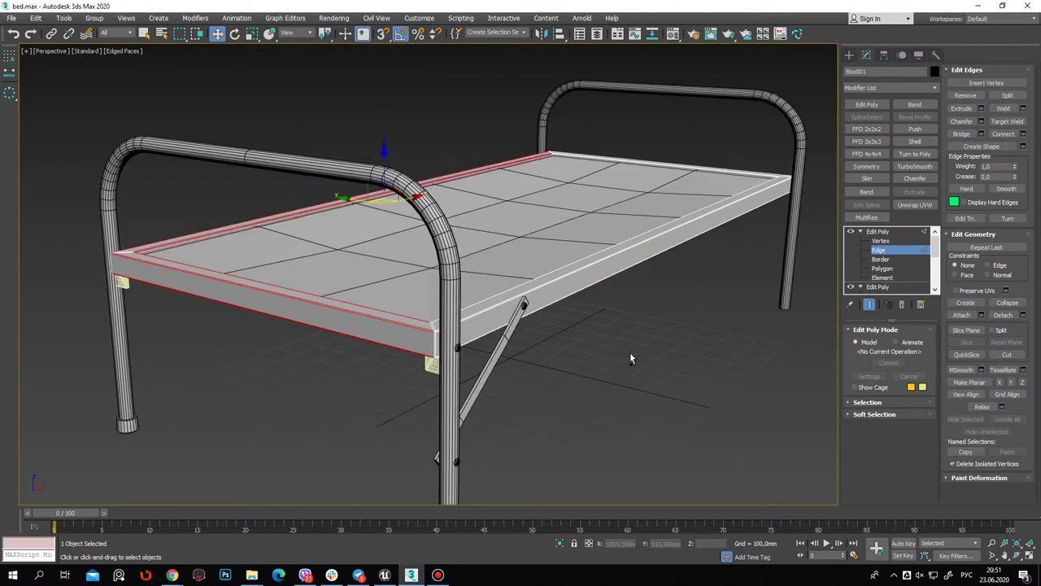
alt+middle_drag(619, 221, 500, 104)
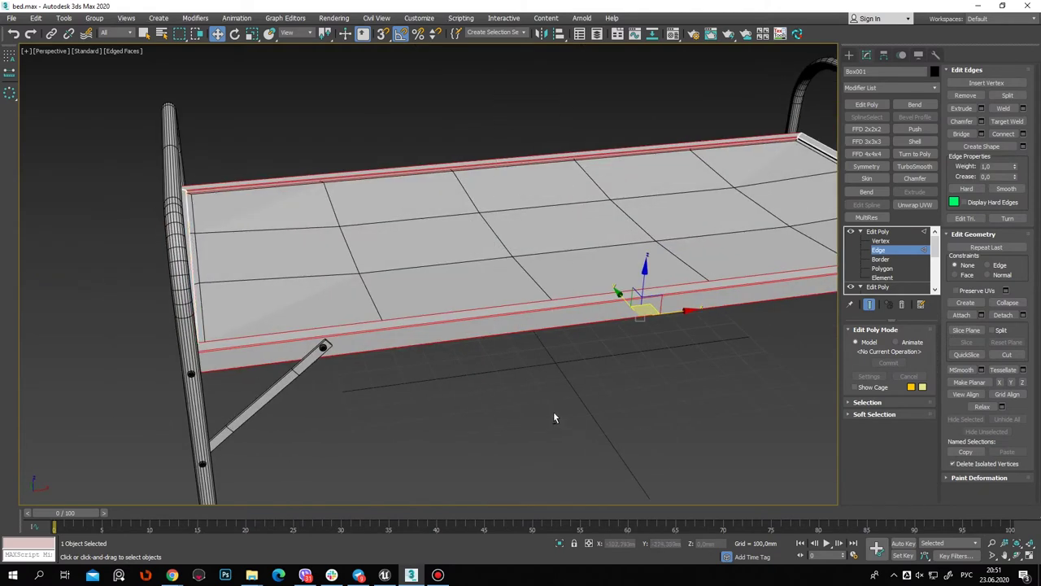
alt+middle_drag(551, 411, 618, 309)
click(1022, 135)
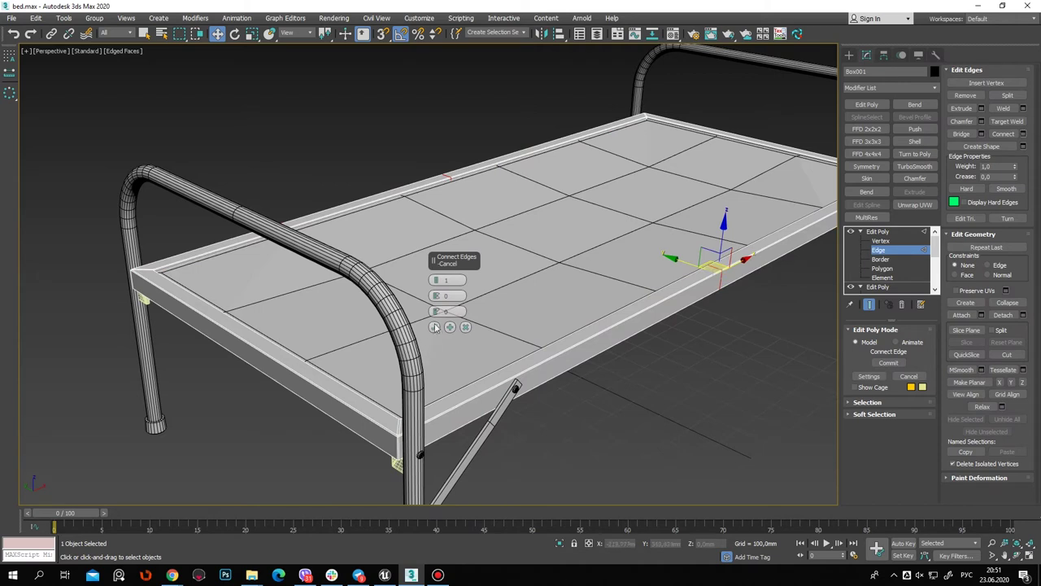
mouse_move(436, 279)
mouse_down()
mouse_move(521, 87)
mouse_move(539, 74)
mouse_move(530, 84)
mouse_up()
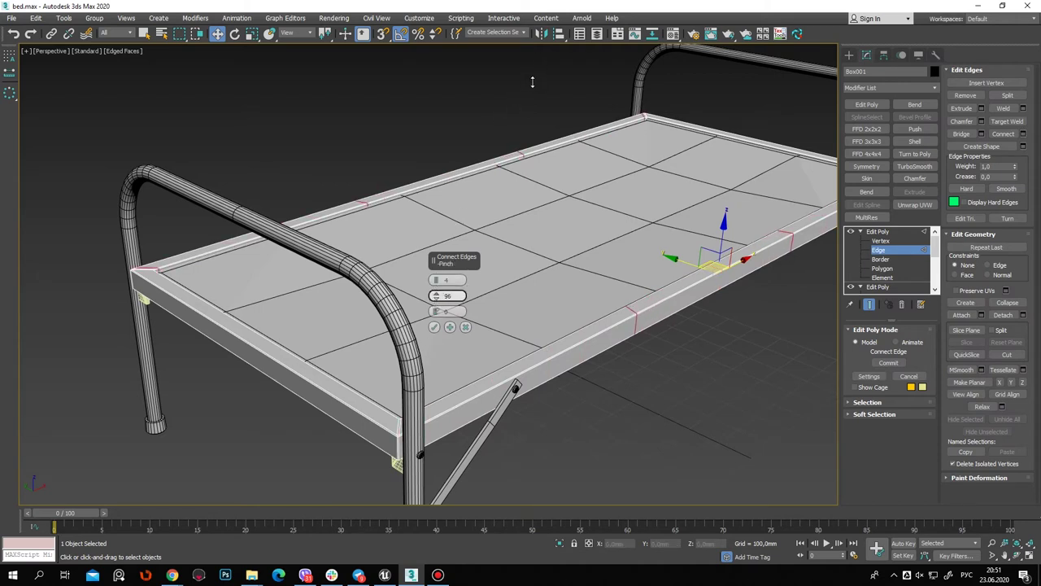
click(433, 326)
Connect the back rim edges with the same pinched segments and return to object level
mouse_move(298, 340)
alt+middle_down()
mouse_move(457, 252)
mouse_move(585, 206)
alt+middle_up()
click(586, 182)
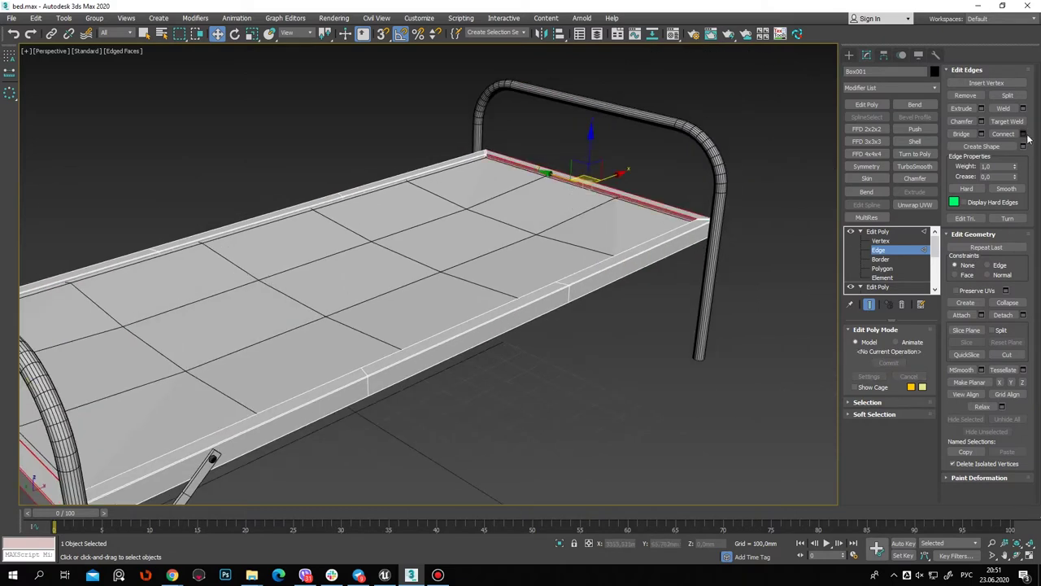
click(1023, 134)
click(430, 327)
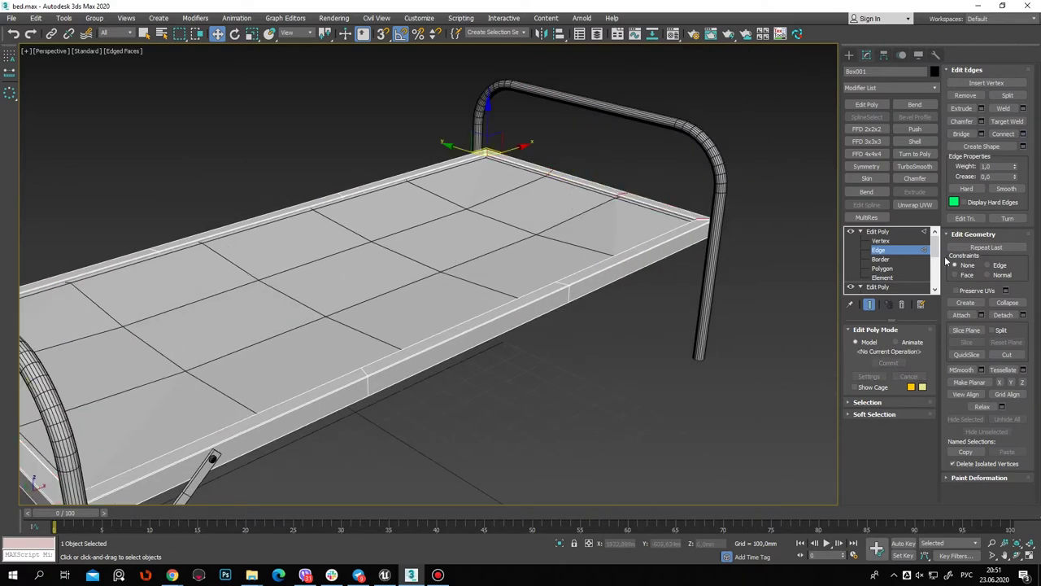
click(878, 232)
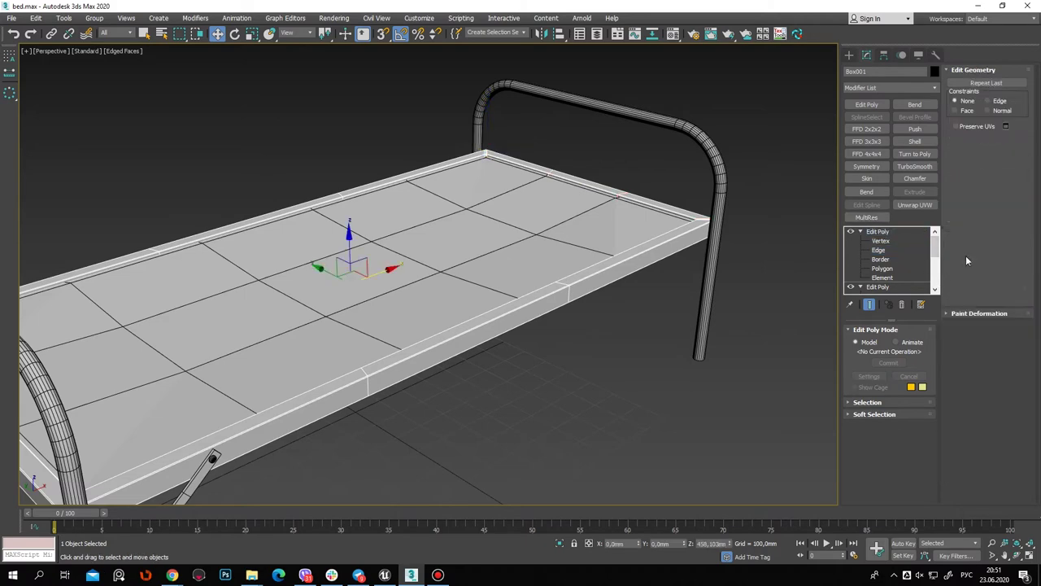
Add TurboSmooth to the bed slab with Iterations set to 2
click(928, 169)
key(F4)
mouse_move(559, 338)
alt+middle_down()
mouse_move(596, 305)
mouse_move(682, 337)
alt+middle_up()
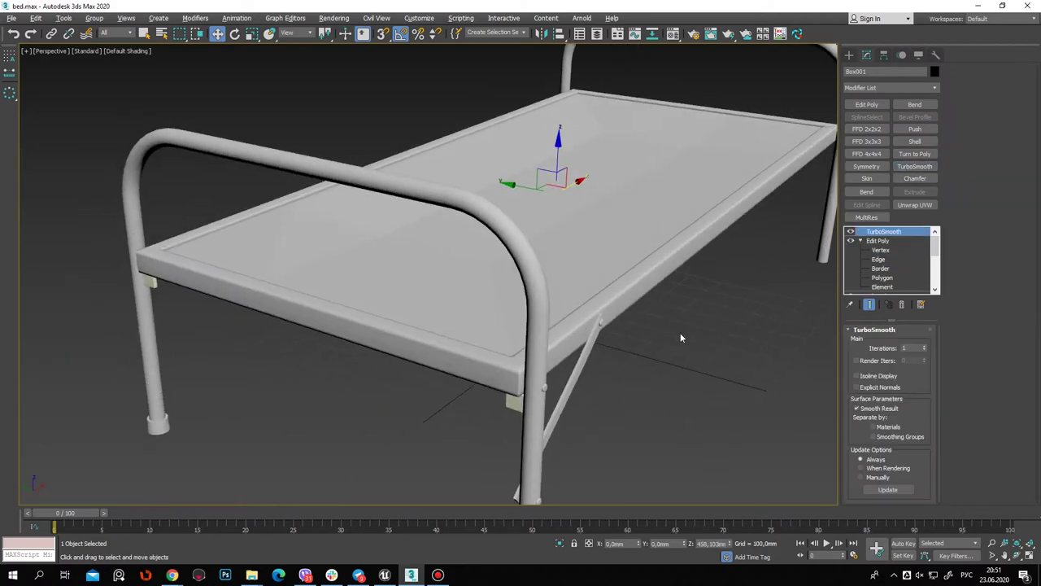
click(925, 346)
alt+middle_drag(586, 335, 590, 338)
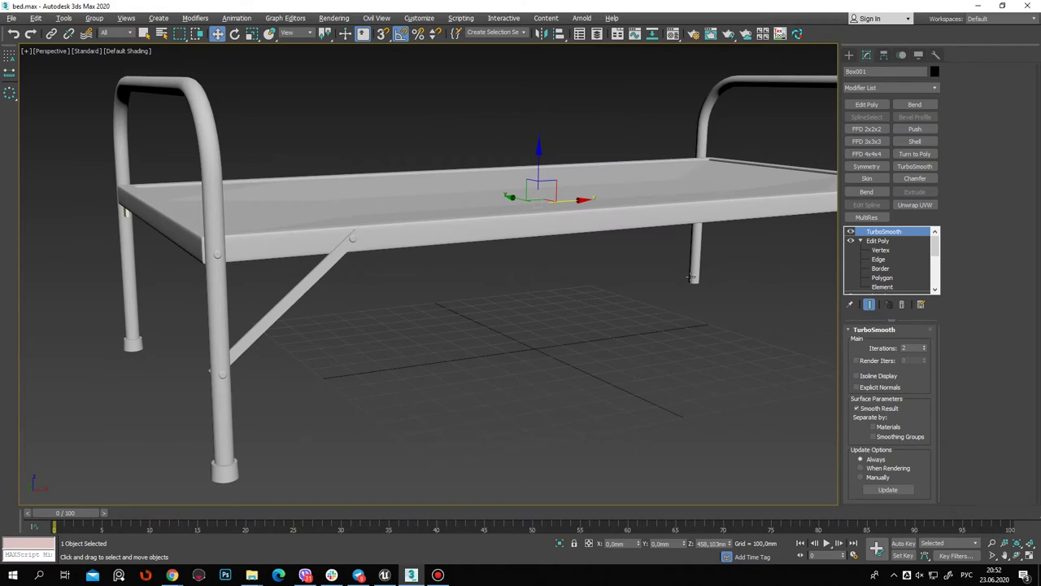
scroll(590, 339, down, 5)
Select all of the slab's polygons and apply Auto Smooth
key(F4)
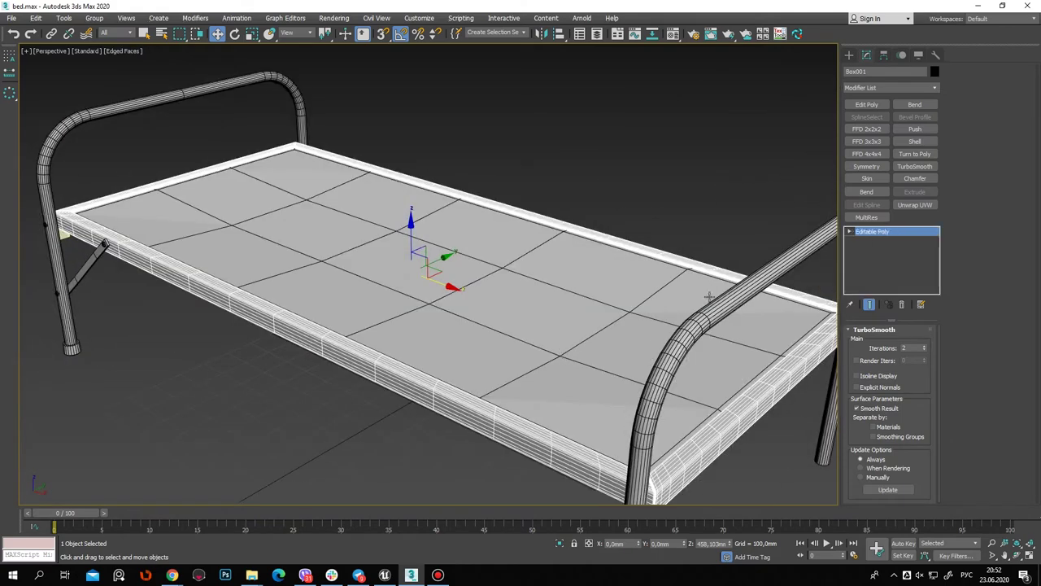
alt+middle_drag(560, 349, 901, 336)
click(901, 344)
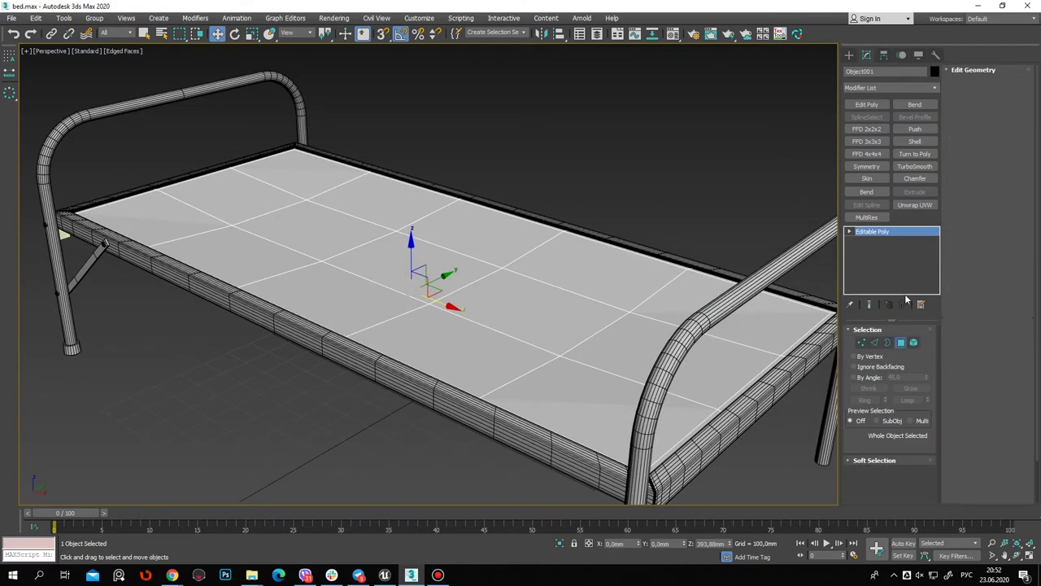
key(ctrl+a)
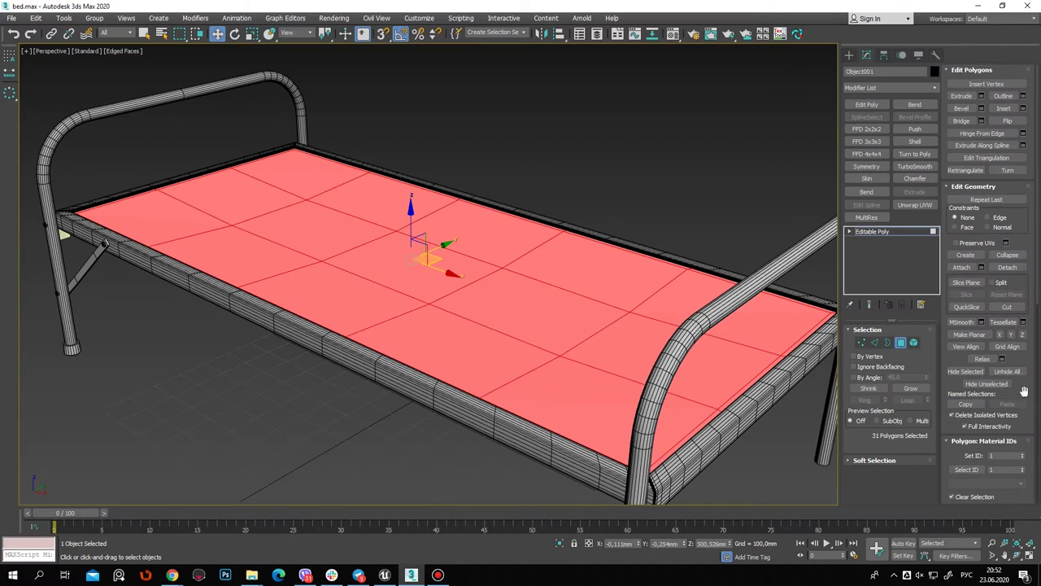
scroll(1024, 392, down, 5)
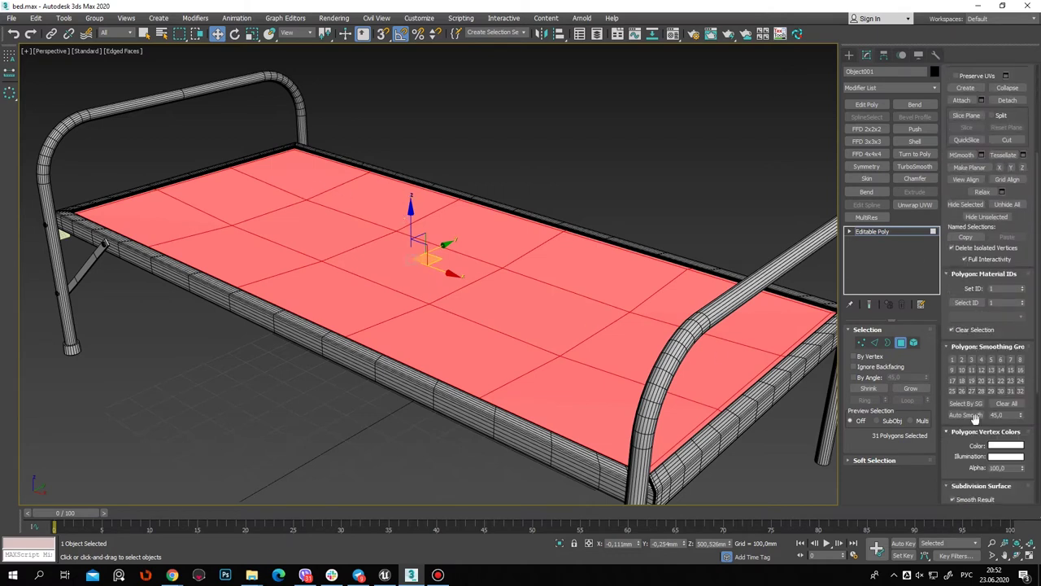
click(973, 418)
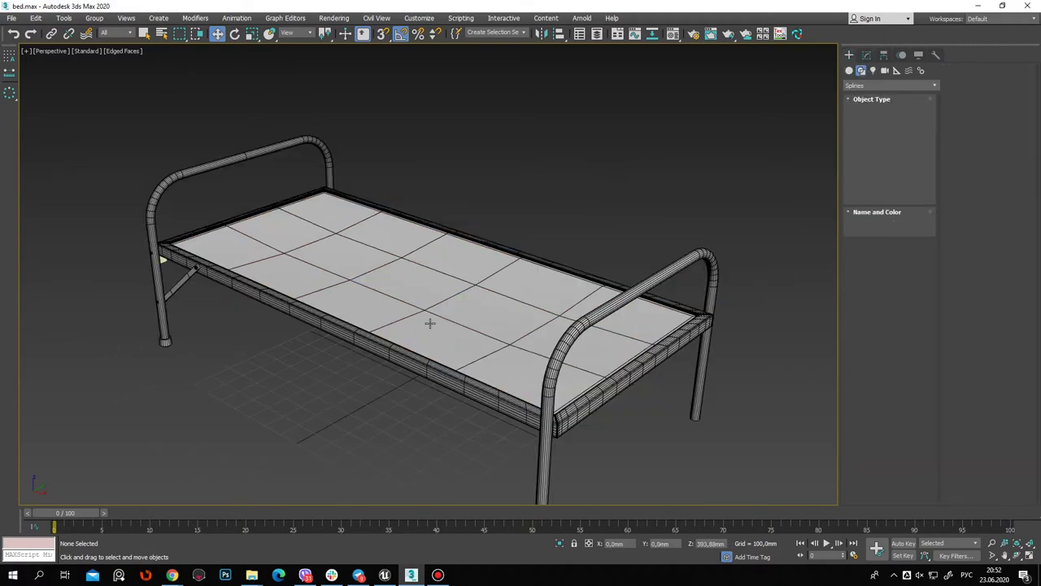
mouse_move(423, 320)
alt+middle_down()
mouse_move(500, 349)
mouse_move(556, 285)
mouse_move(483, 361)
mouse_move(581, 341)
alt+middle_up()
Add an Edit Poly modifier above the mirror on the bed frame and enter Edge mode
click(494, 340)
scroll(532, 428, up, 5)
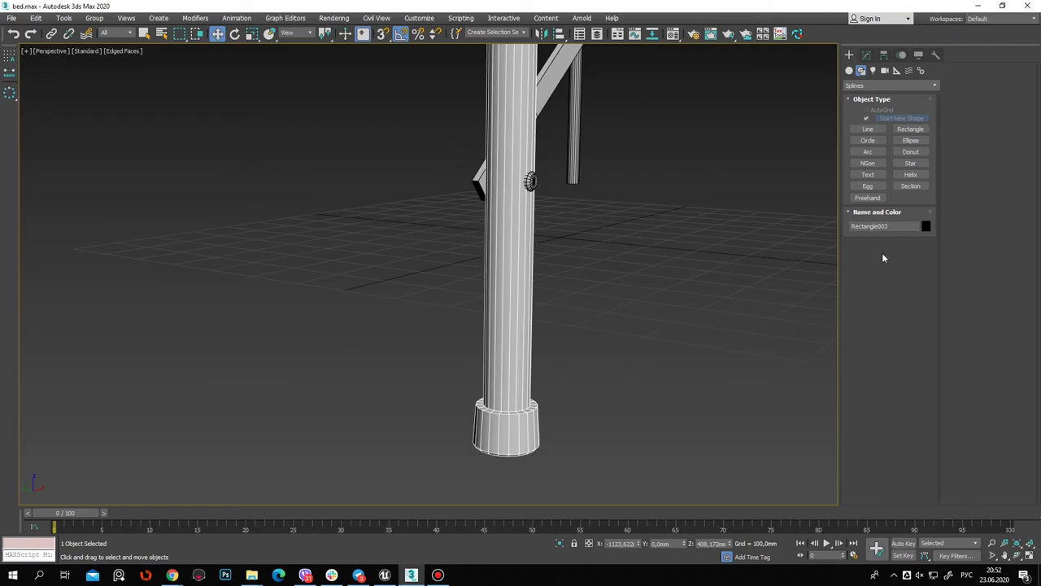
click(867, 55)
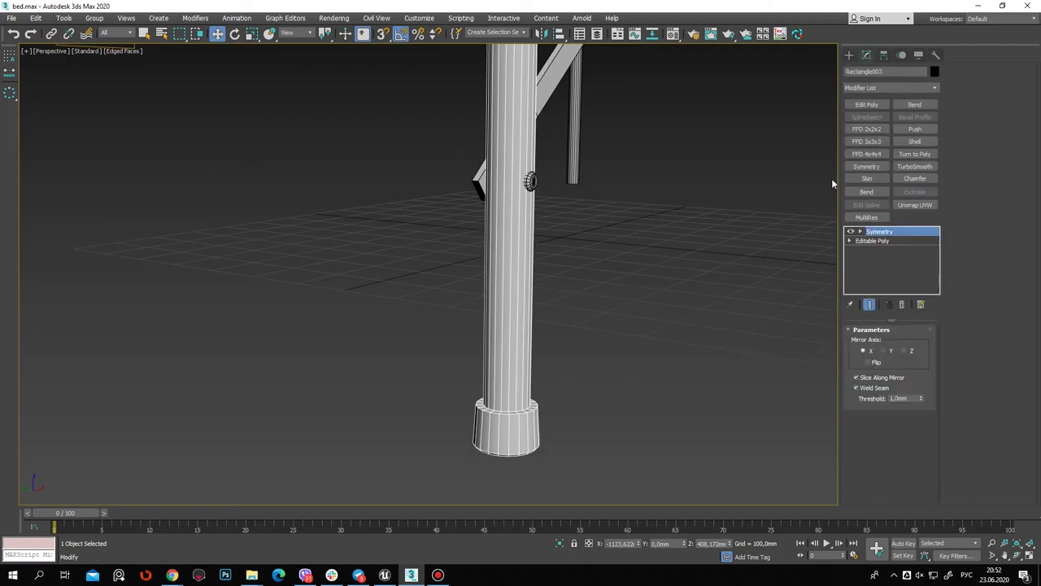
click(867, 105)
click(859, 231)
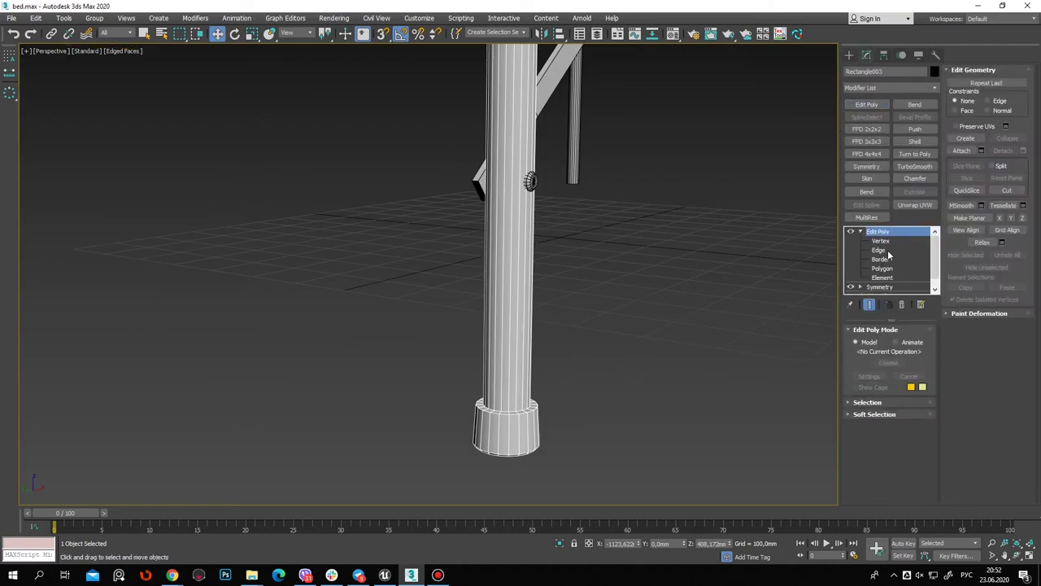
click(878, 250)
Connect the lengthwise leg edges with 3 new edge loops
scroll(520, 279, down, 5)
ctrl+click(479, 261)
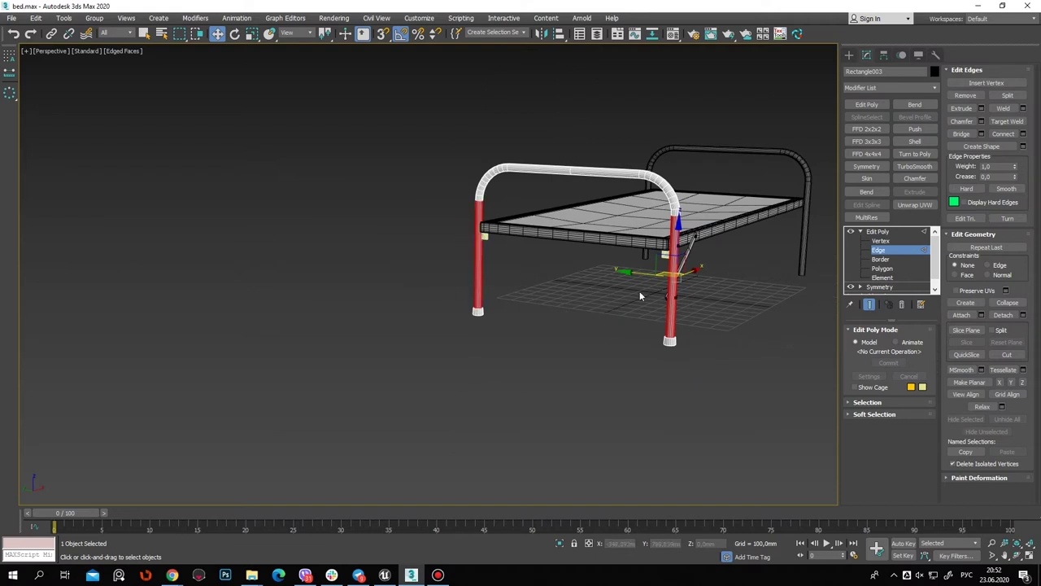
scroll(639, 290, up, 3)
click(1023, 133)
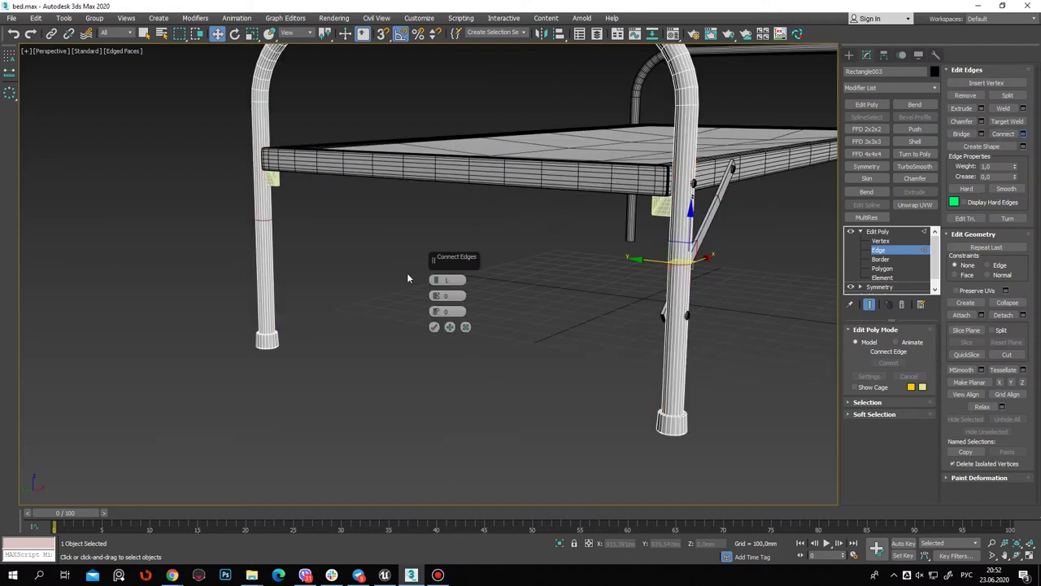
click(435, 278)
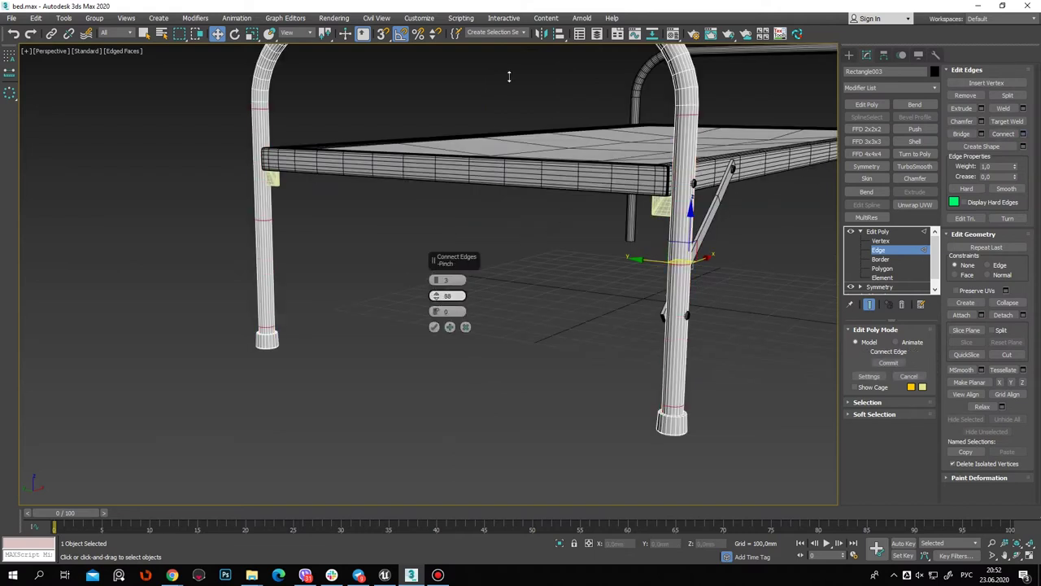
click(434, 326)
Ring-select the foot cap edges and connect them with one loop at slide 89
click(683, 430)
click(274, 345)
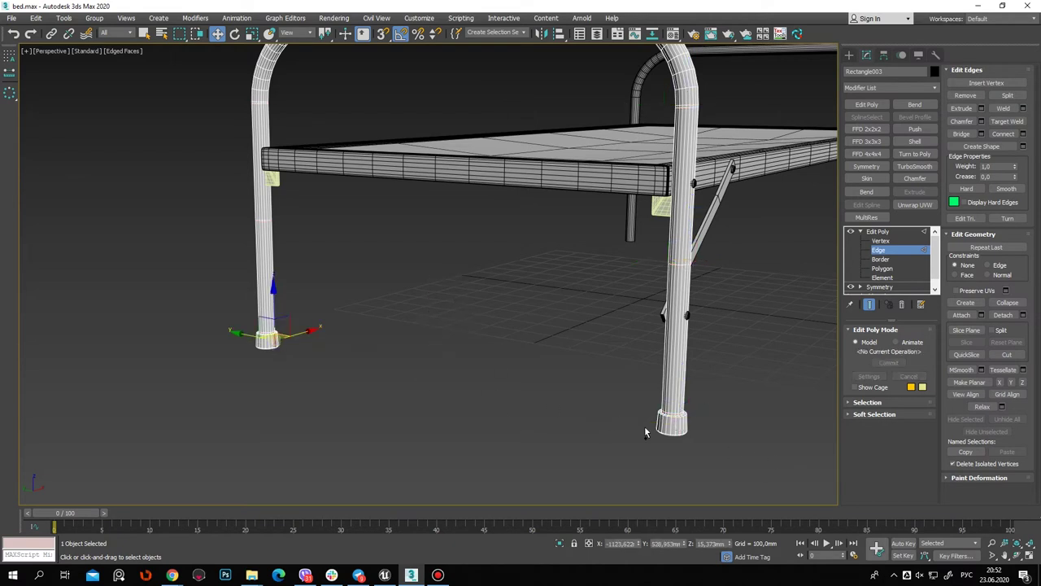
key(z)
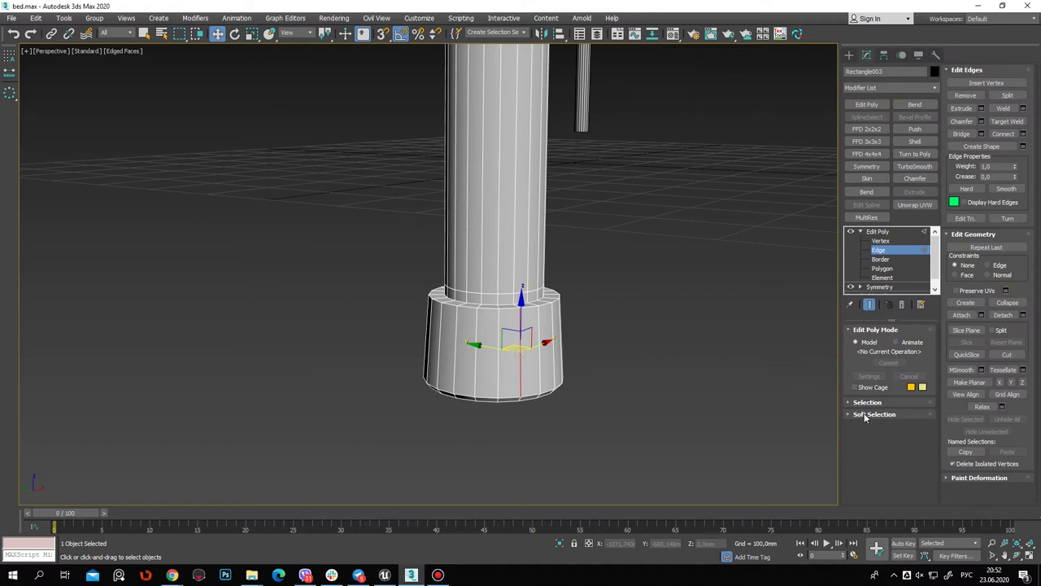
click(867, 401)
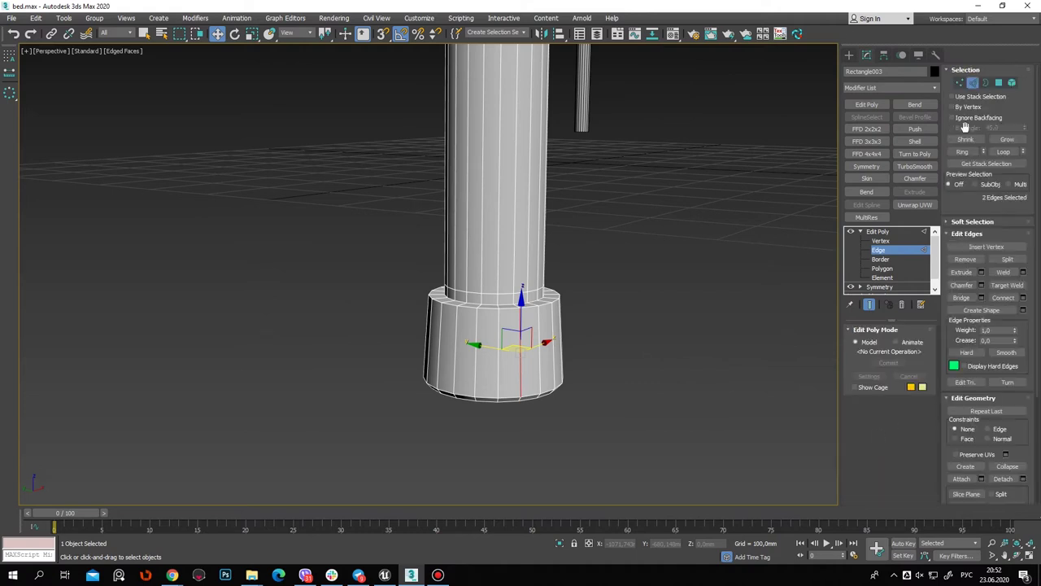
click(961, 151)
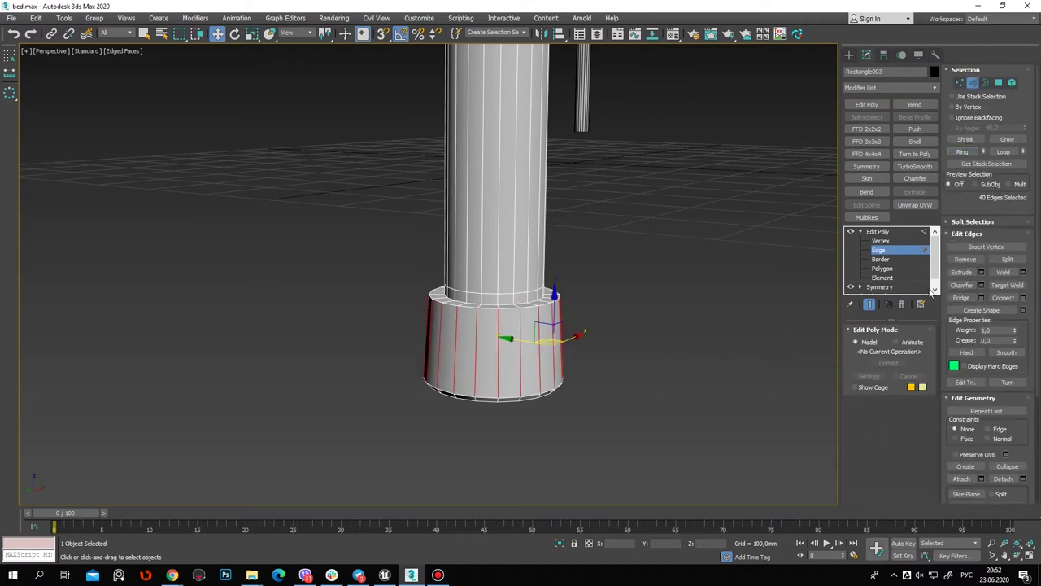
click(1023, 297)
drag(436, 298, 436, 293)
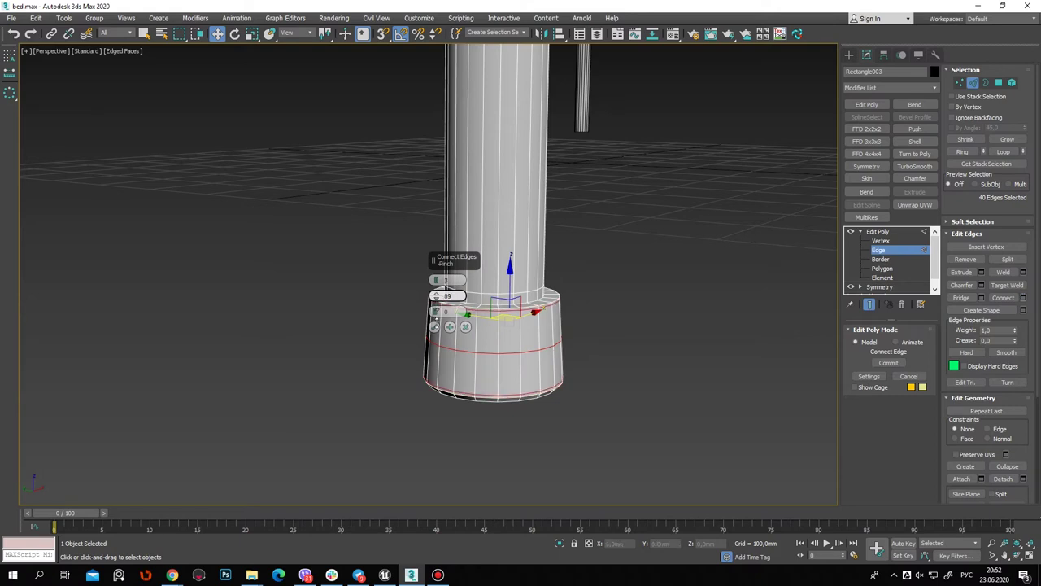
click(434, 328)
Clear the selection and pick an edge on the foot cap's top rim
click(552, 310)
click(550, 298)
scroll(550, 299, down, 10)
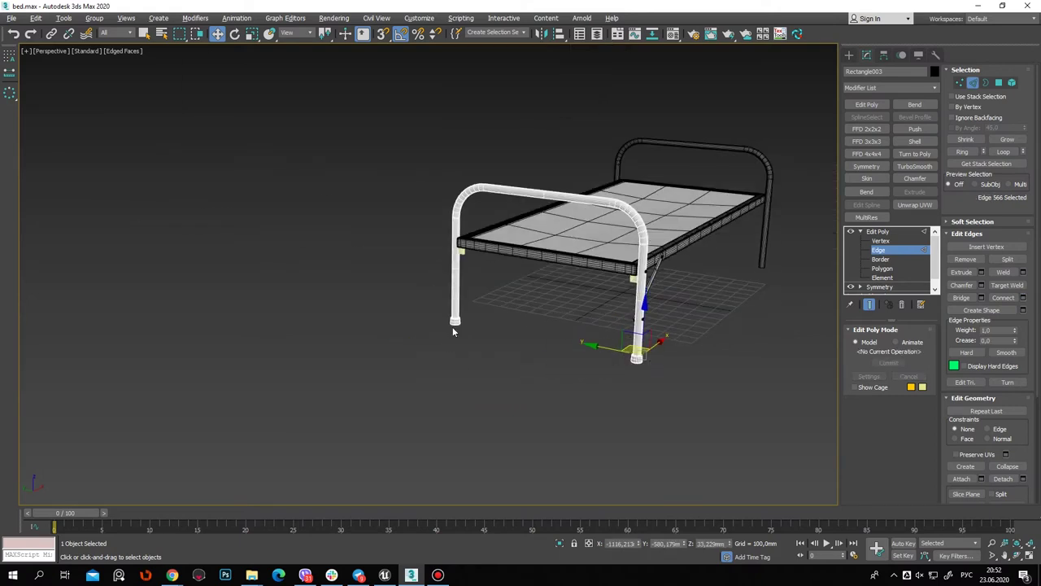
scroll(574, 237, up, 8)
scroll(575, 236, up, 4)
Ring the top rim edges and connect them with 3 tightly pinched support loops
click(560, 232)
click(962, 151)
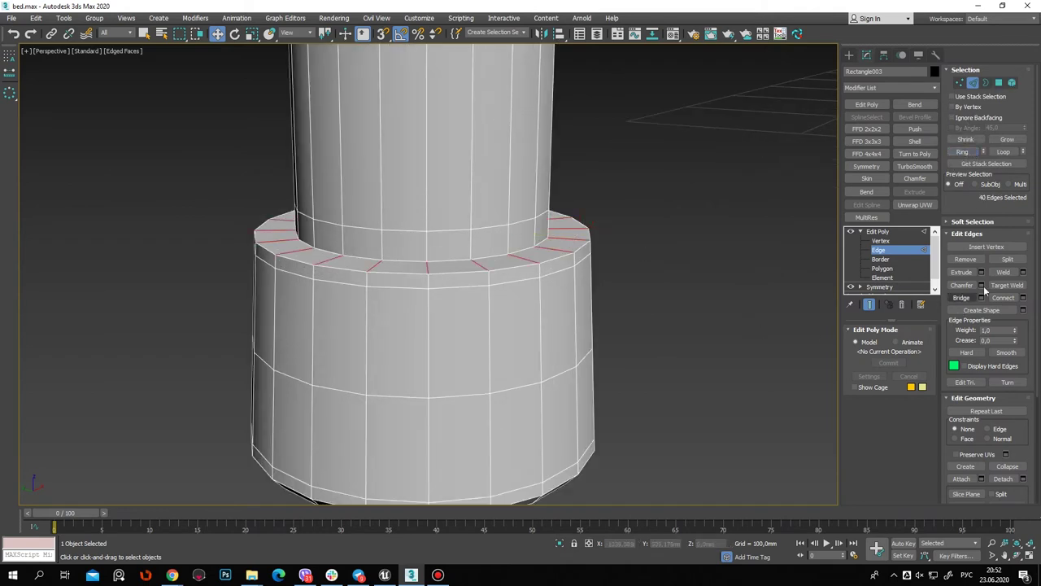
click(1024, 298)
drag(436, 296, 436, 286)
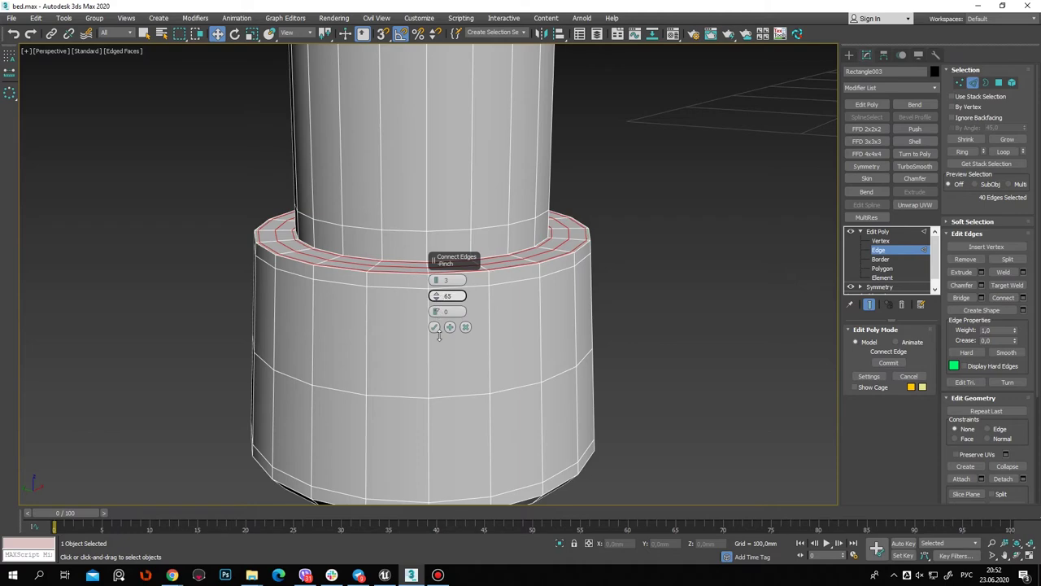
click(434, 327)
Select the foot cap's bottom rim loops and the loop just above them
middle_drag(484, 294, 564, 279)
scroll(735, 389, down, 3)
mouse_move(735, 389)
middle_down()
mouse_move(493, 371)
mouse_move(594, 332)
middle_up()
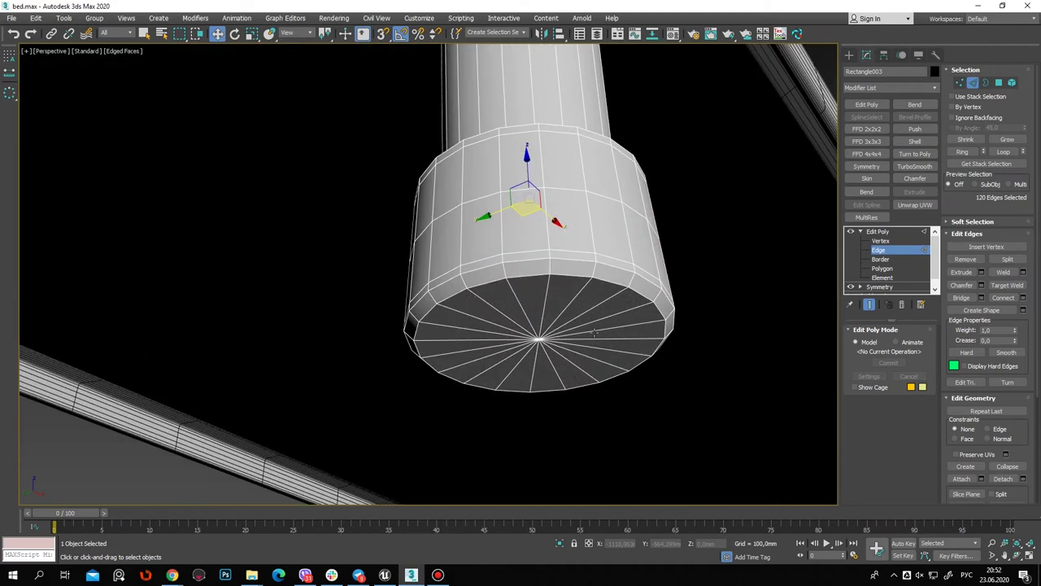
click(591, 304)
scroll(580, 309, down, 2)
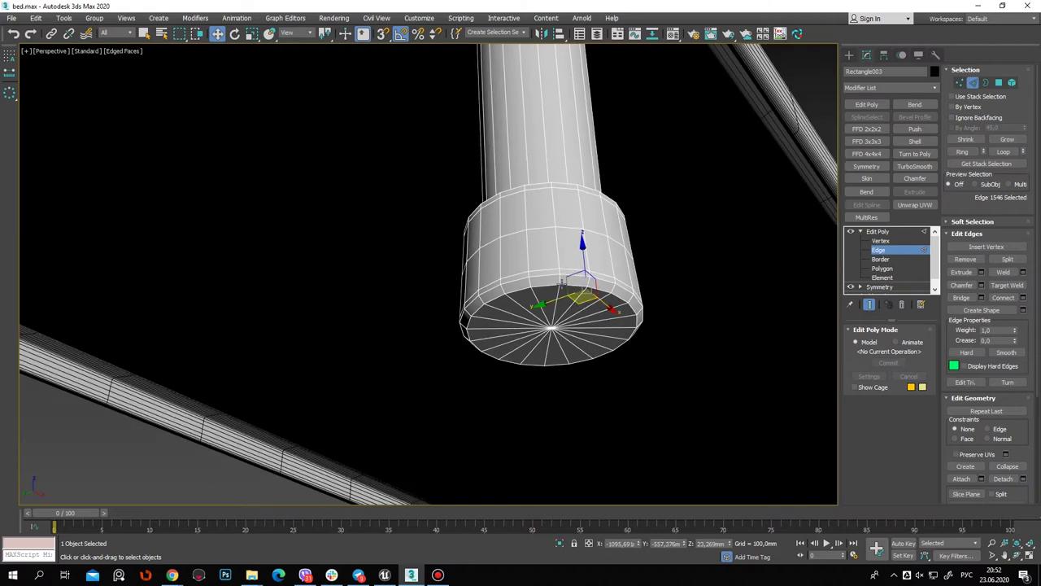
scroll(561, 281, up, 3)
key(alt+l)
scroll(577, 287, down, 5)
alt+middle_drag(577, 287, 438, 389)
scroll(424, 468, up, 4)
scroll(424, 468, up, 5)
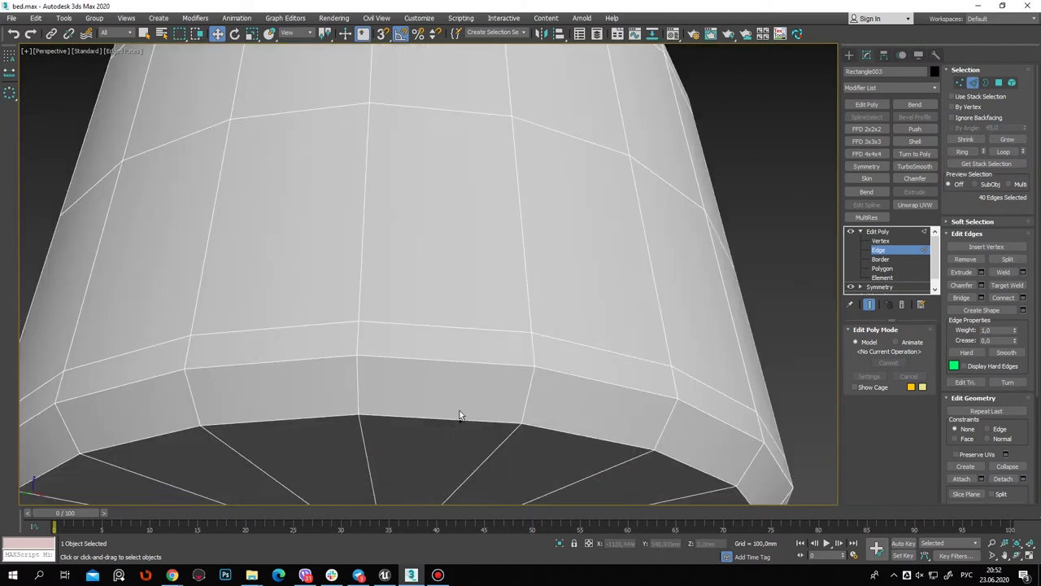
ctrl+click(452, 422)
key(alt+l)
ctrl+click(472, 362)
key(alt+l)
Chamfer the selected bottom rim loops at 0.2mm and exit Edge mode
click(983, 286)
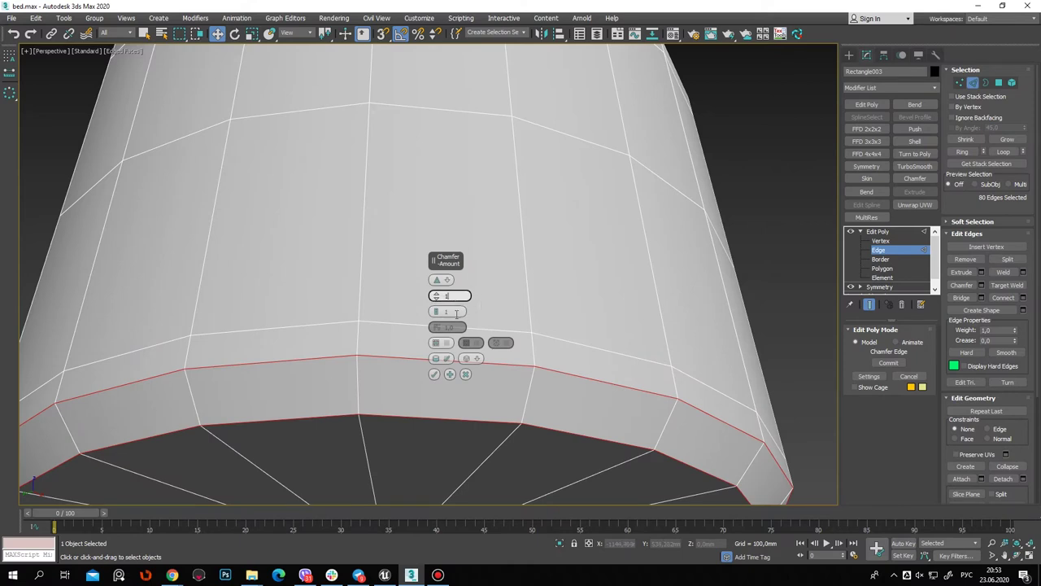
key(Return)
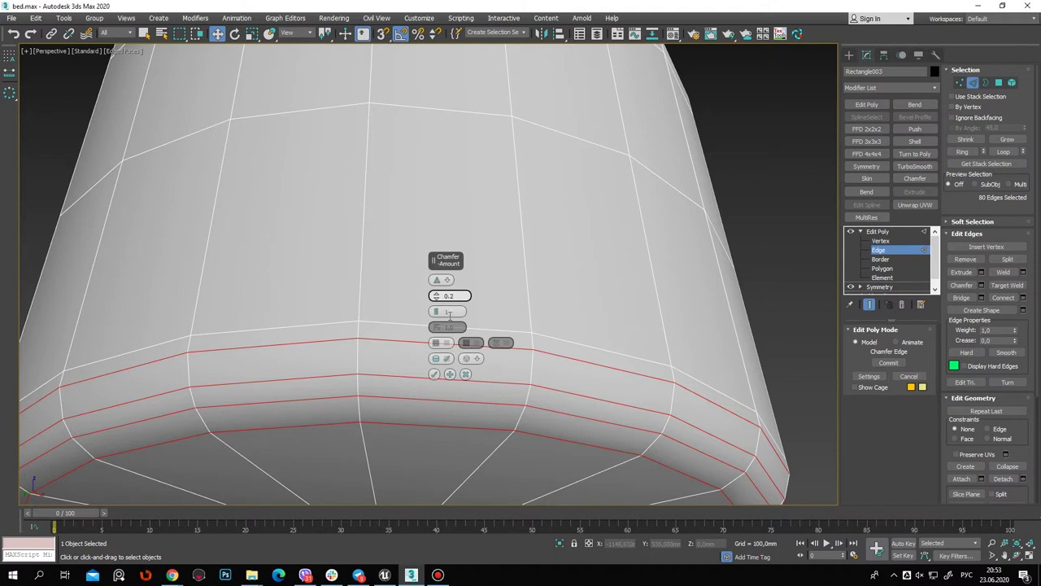
key(Return)
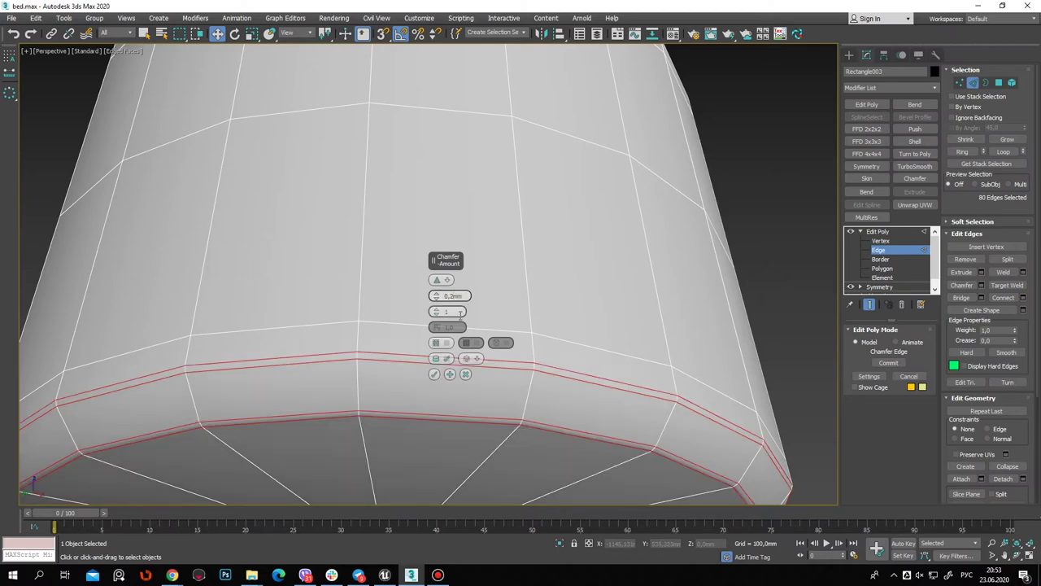
click(434, 373)
scroll(438, 366, down, 5)
click(980, 87)
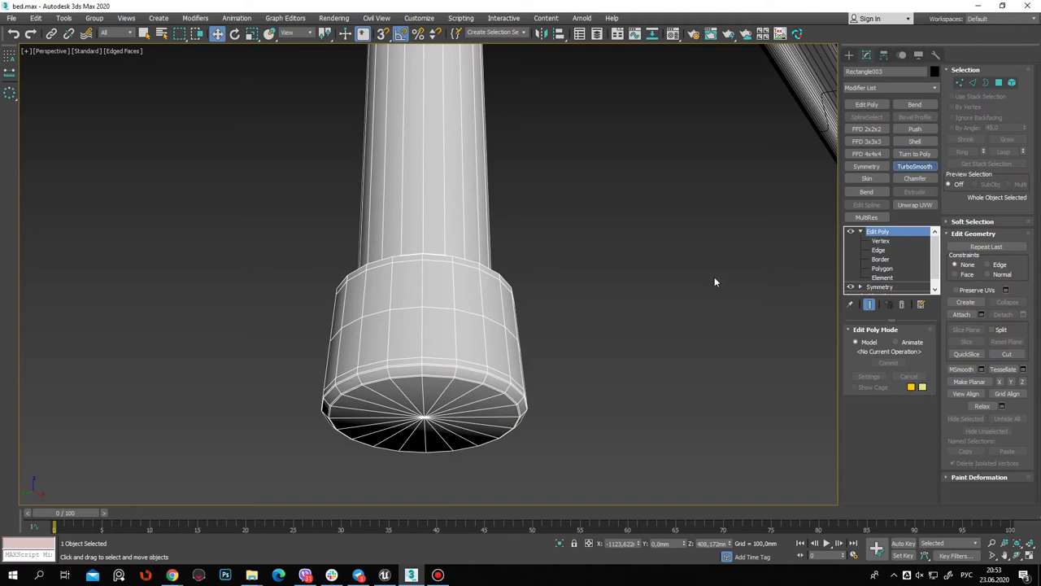
Add TurboSmooth to the bed frame and inspect the smoothed result
click(914, 166)
scroll(439, 326, down, 5)
alt+middle_drag(488, 325, 618, 375)
key(F4)
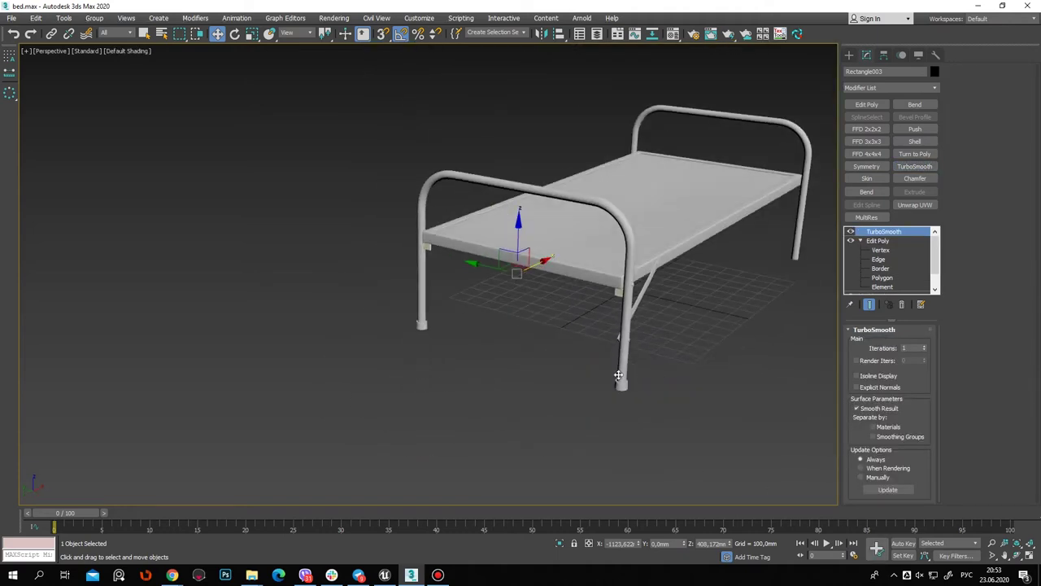
scroll(618, 375, up, 5)
mouse_move(751, 365)
alt+middle_down()
mouse_move(589, 411)
mouse_move(609, 416)
mouse_move(569, 462)
mouse_move(637, 411)
mouse_move(556, 395)
alt+middle_up()
mouse_move(499, 376)
alt+middle_down()
mouse_move(438, 220)
mouse_move(491, 123)
alt+middle_up()
key(F4)
mouse_move(495, 184)
alt+middle_down()
mouse_move(533, 223)
mouse_move(528, 207)
alt+middle_up()
scroll(665, 285, down, 3)
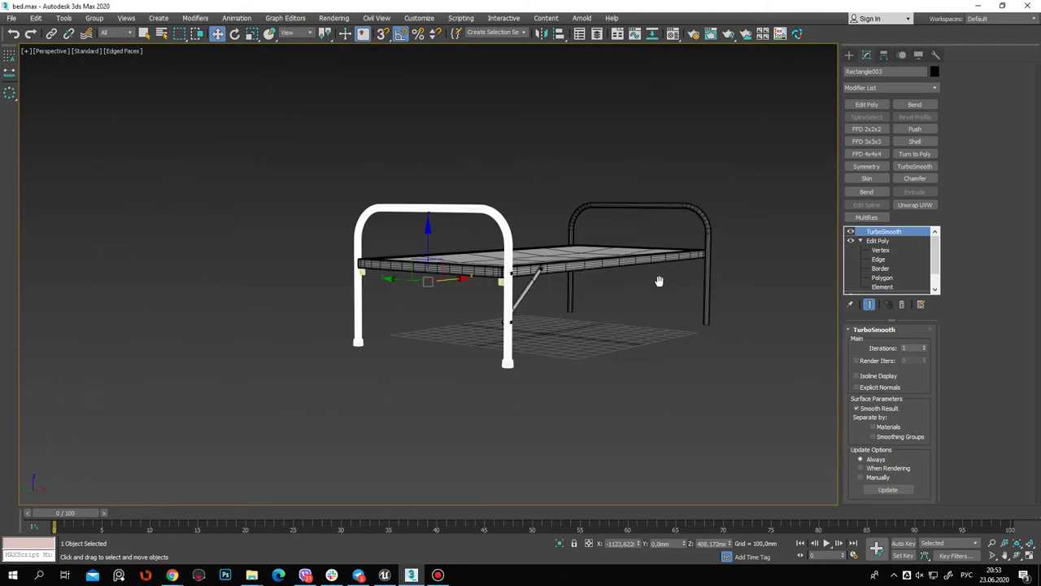
scroll(572, 297, up, 2)
Deselect the frame, then select and frame the diagonal brace
click(849, 55)
click(581, 306)
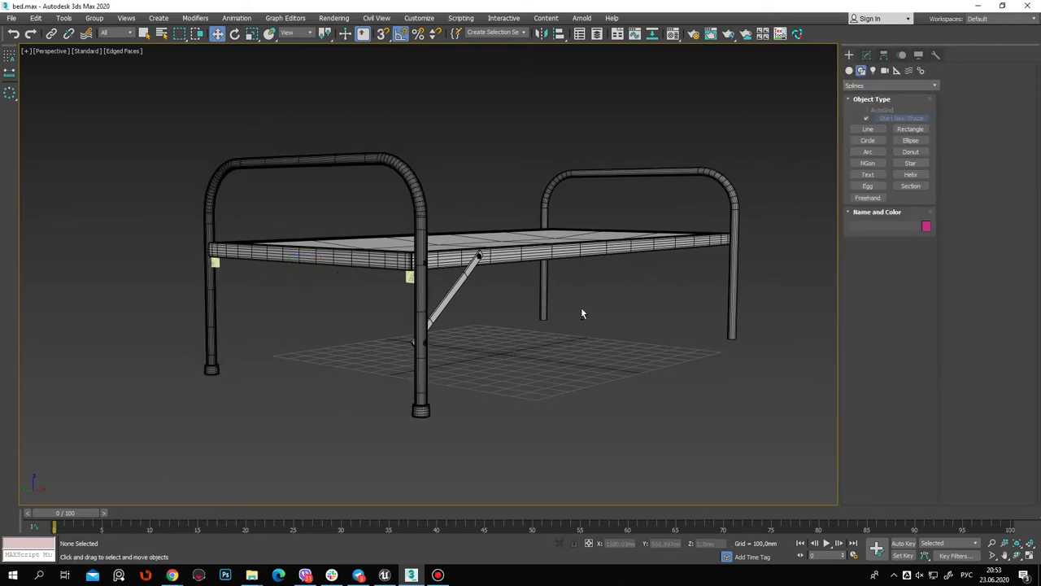
alt+middle_drag(580, 307, 528, 325)
scroll(488, 350, up, 5)
scroll(511, 355, down, 5)
scroll(359, 407, up, 5)
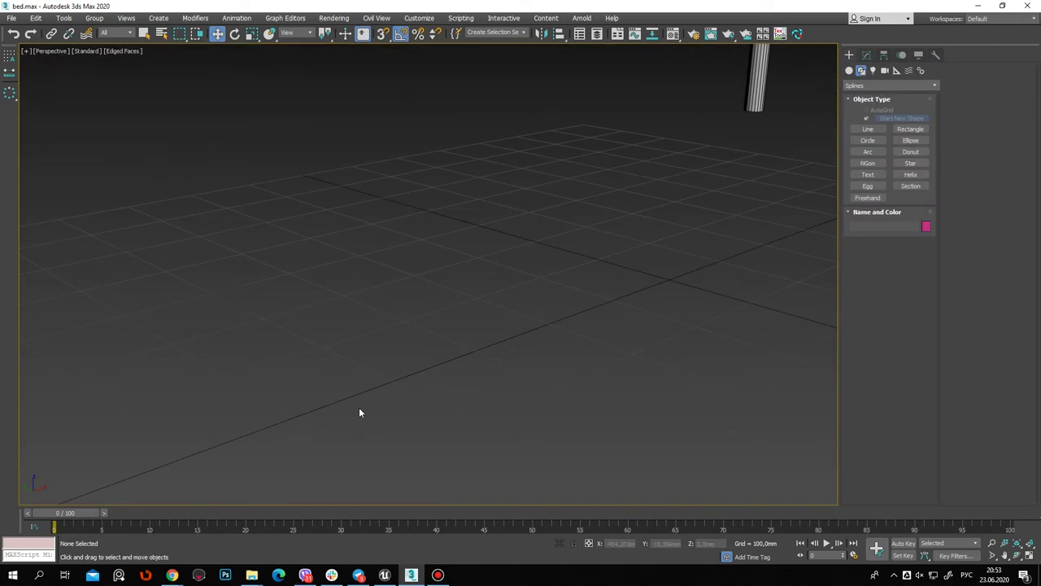
scroll(353, 395, down, 5)
click(344, 414)
key(z)
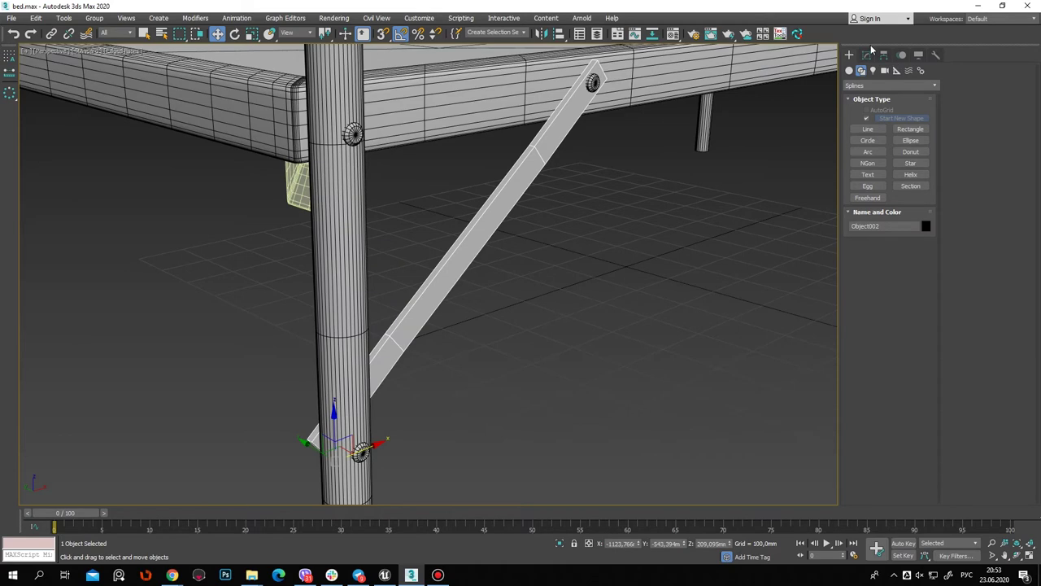
Add an Edit Poly layer to the brace and chamfer its selected edges
click(866, 54)
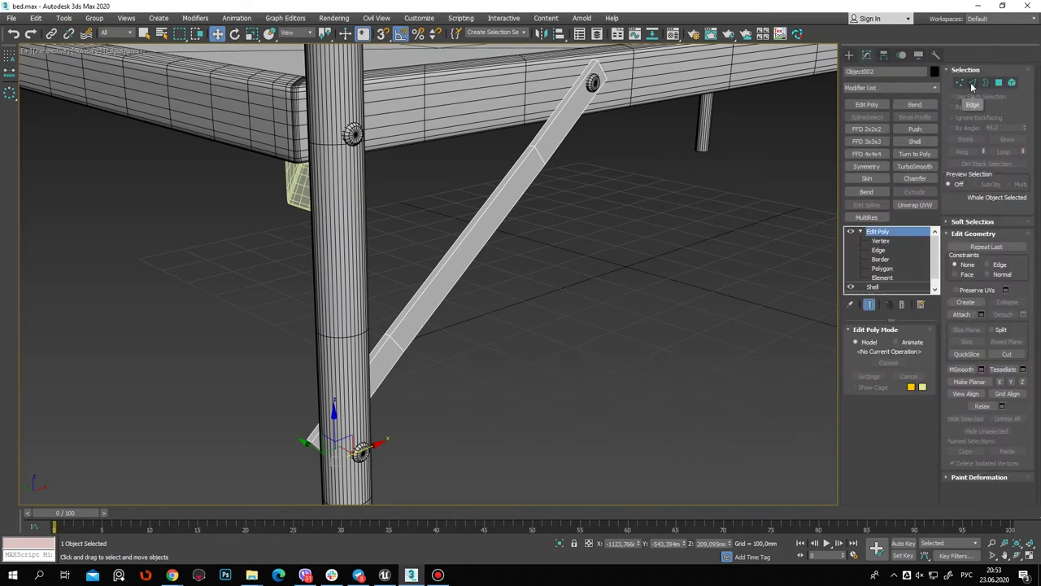
scroll(502, 269, down, 5)
mouse_move(495, 289)
alt+middle_down()
mouse_move(513, 315)
mouse_move(499, 318)
alt+middle_up()
scroll(429, 313, up, 4)
key(F4)
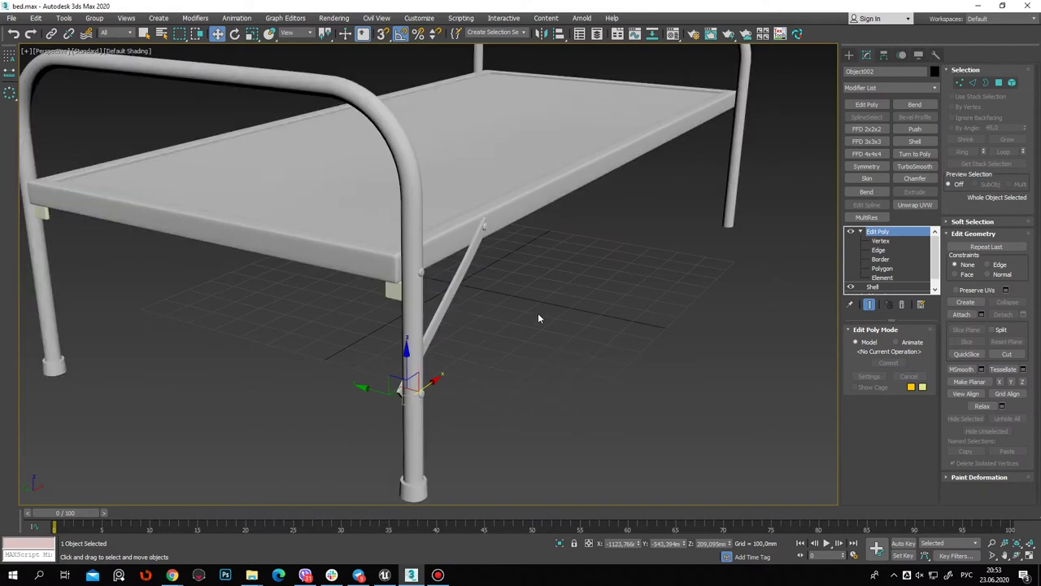
click(975, 83)
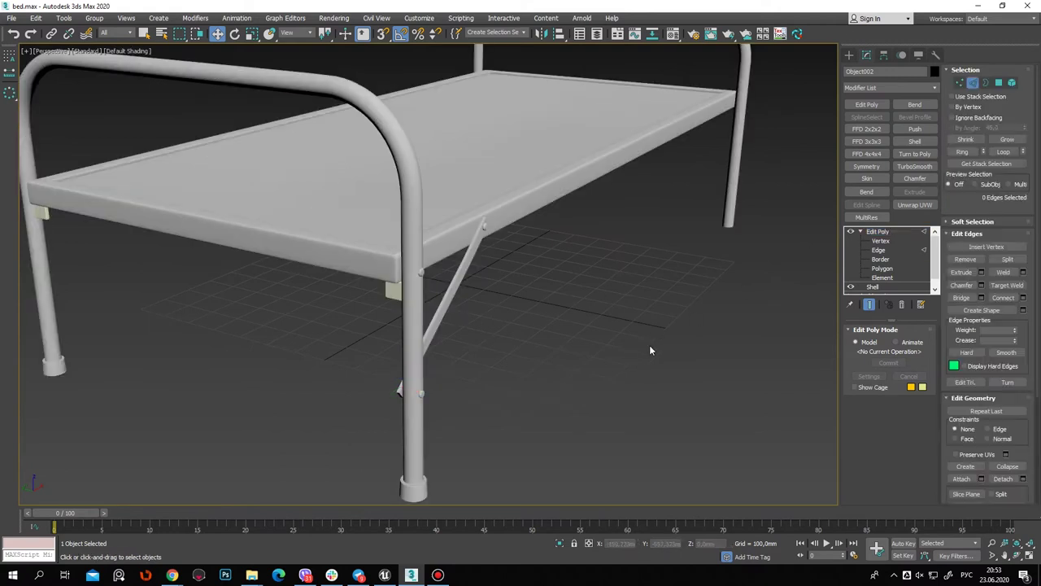
click(893, 233)
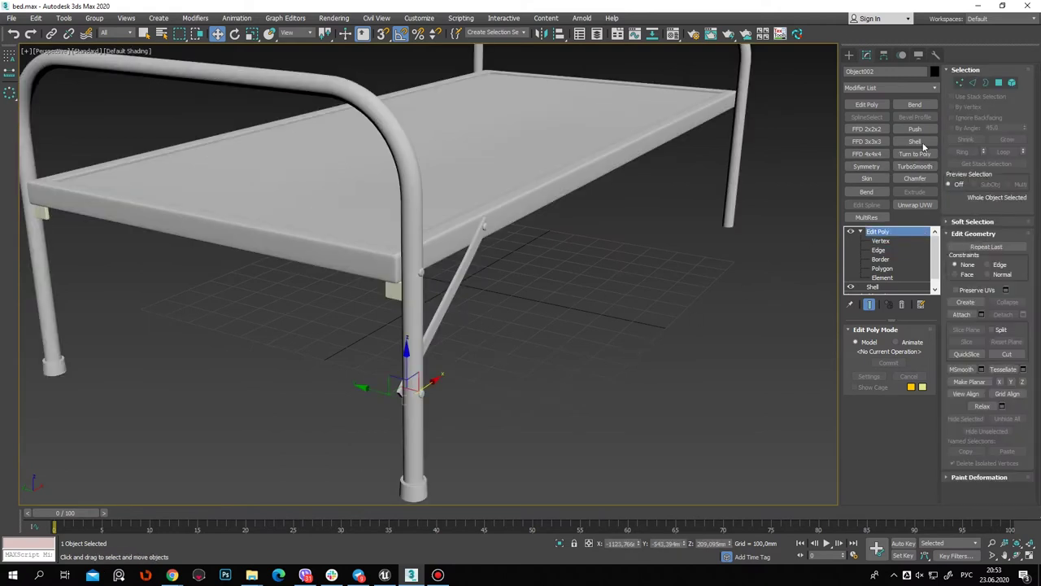
click(866, 104)
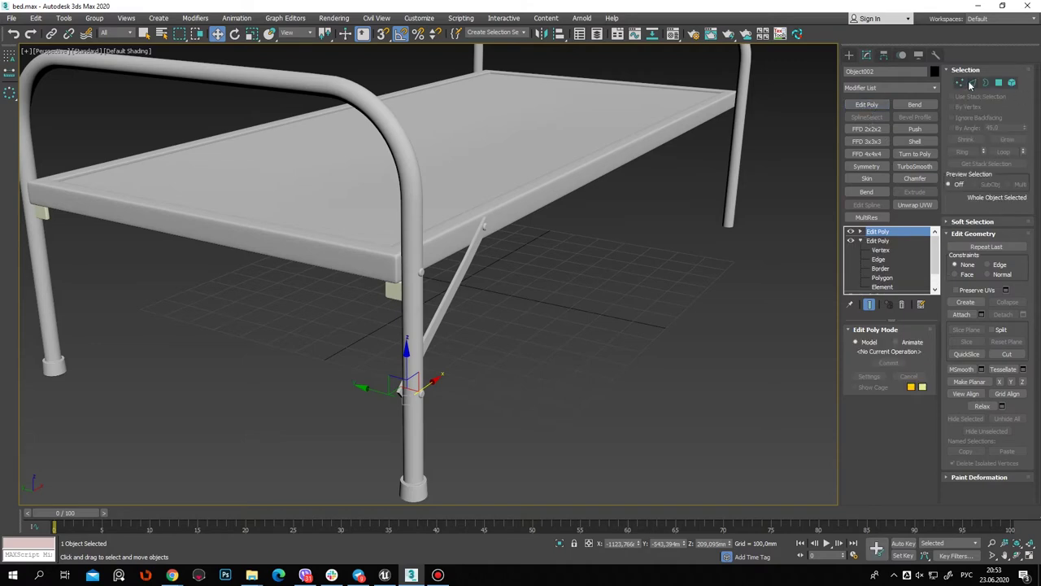
key(2)
scroll(488, 260, up, 3)
scroll(523, 261, up, 3)
click(981, 285)
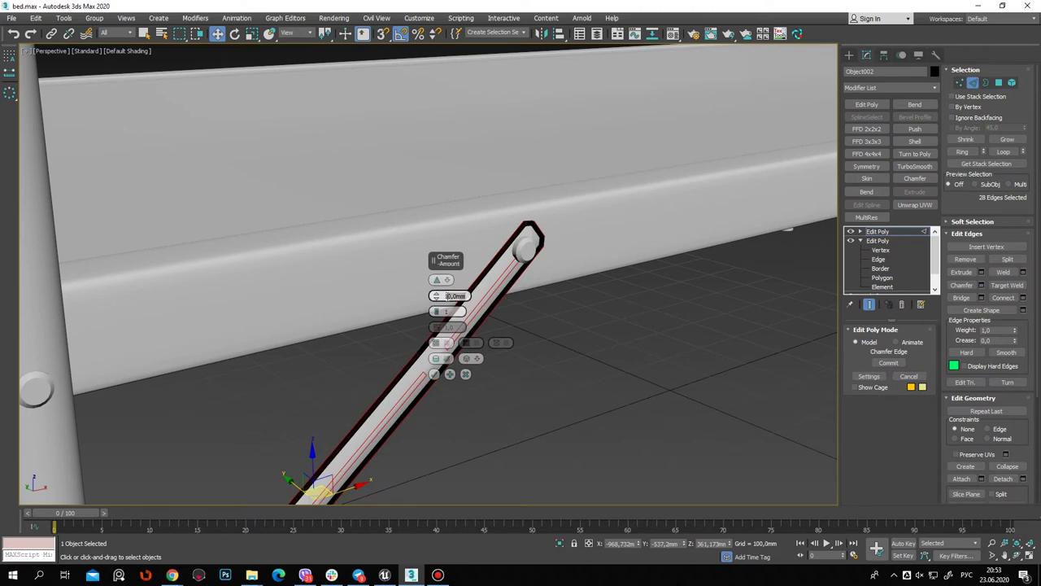
click(436, 375)
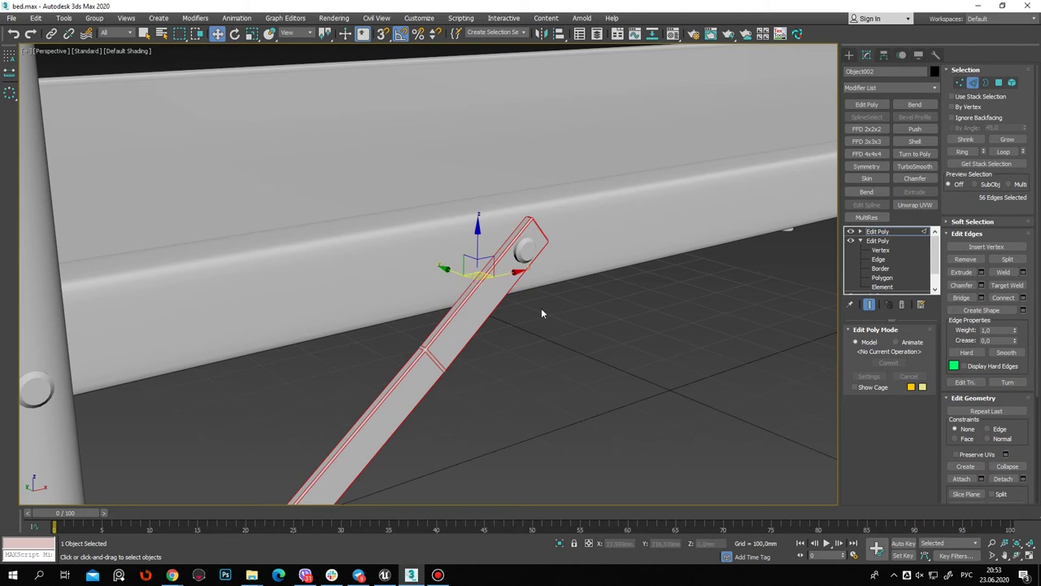
Connect edges along the brace with 3 segments pinched to 97
click(436, 309)
alt+middle_drag(465, 339, 549, 336)
click(514, 283)
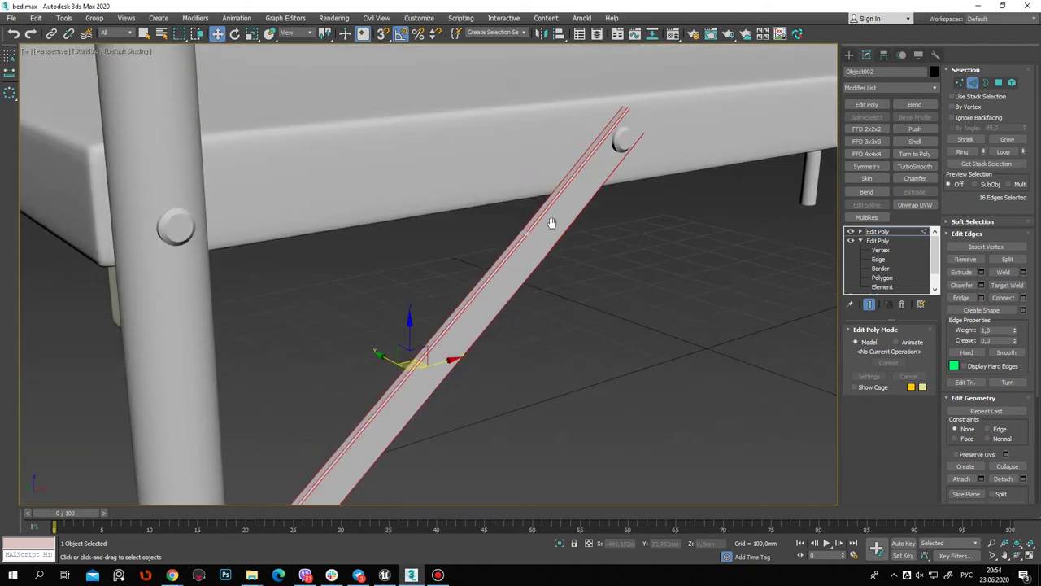
alt+middle_drag(513, 283, 435, 358)
ctrl+drag(340, 318, 342, 319)
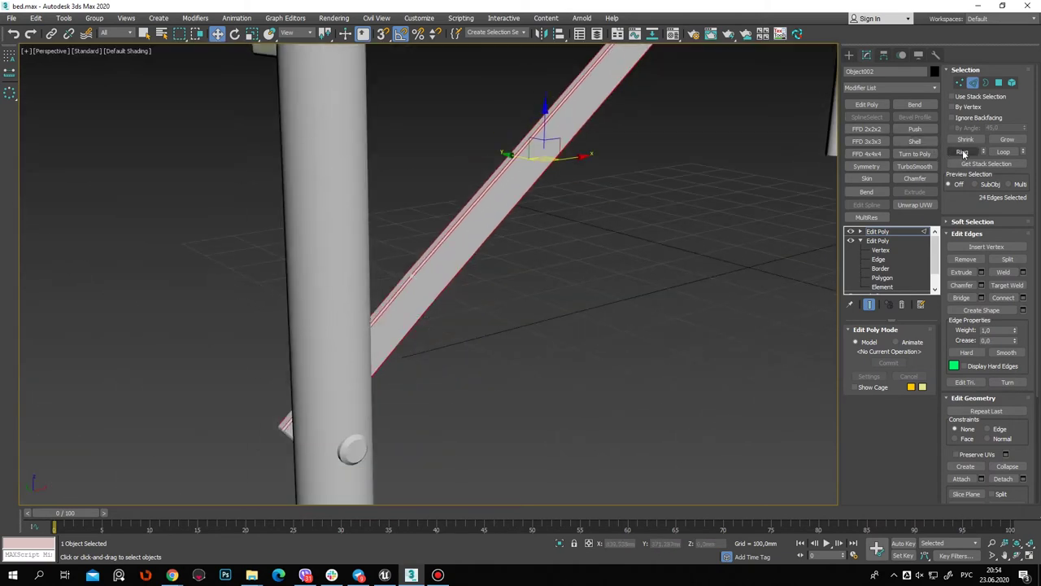
click(1023, 299)
key(F4)
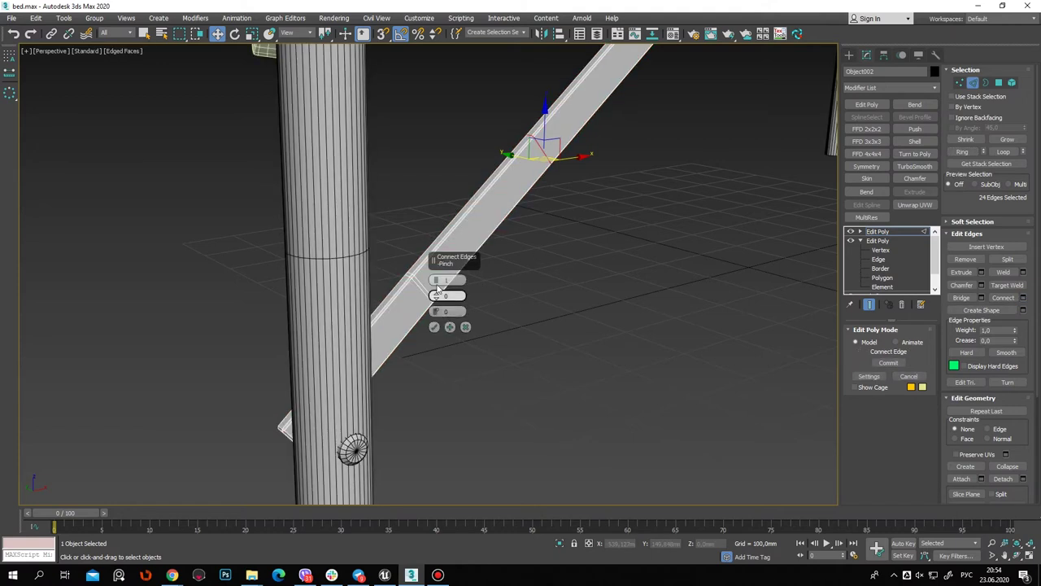
mouse_move(439, 283)
mouse_down()
mouse_move(471, 227)
mouse_move(513, 93)
mouse_up()
click(435, 327)
Ring-select one edge running along the brace and connect new loops across it
click(501, 218)
click(409, 291)
click(962, 152)
click(1023, 299)
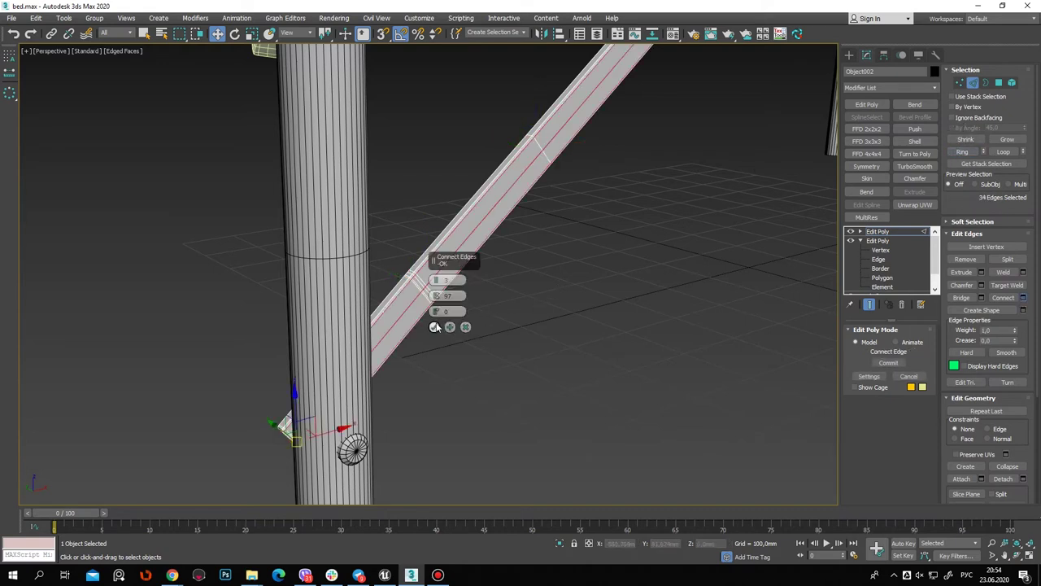
click(437, 328)
Exit Edge mode, add a 1-iteration TurboSmooth to the brace, and deselect it
click(973, 82)
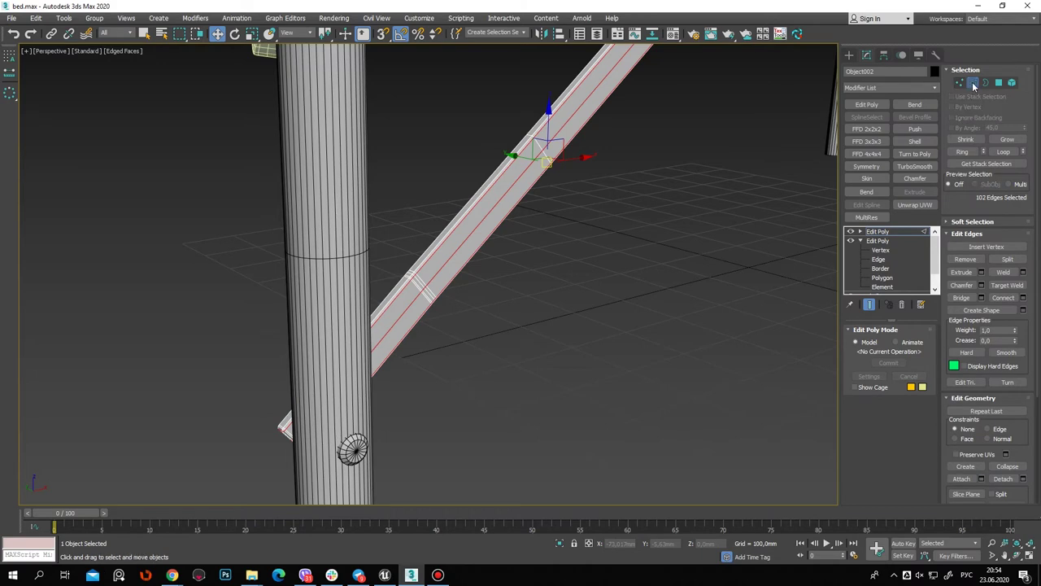
click(914, 166)
key(F4)
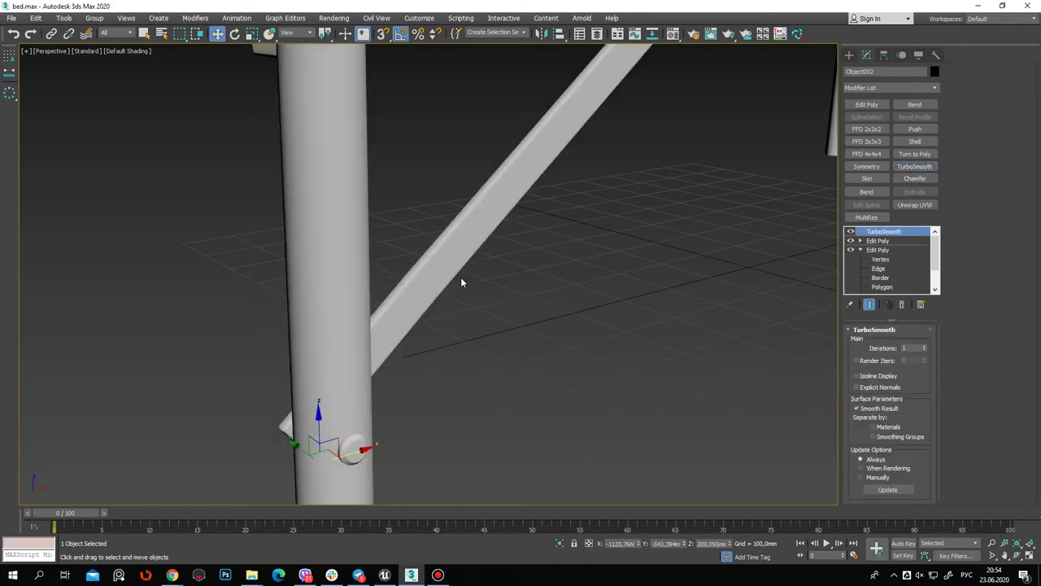
scroll(461, 277, down, 5)
scroll(504, 259, up, 8)
click(515, 314)
alt+middle_drag(446, 312, 370, 321)
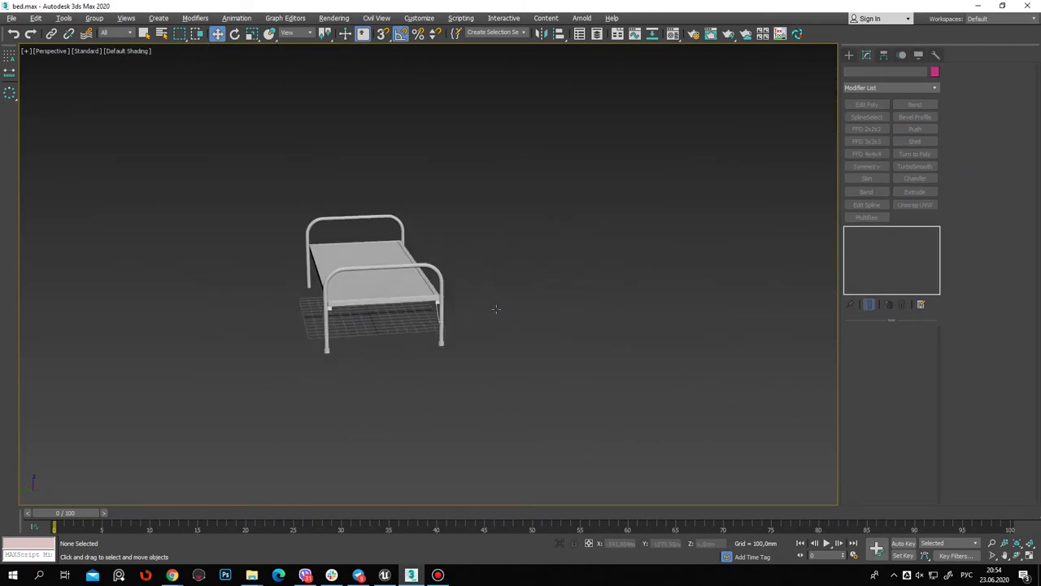
Stack an Edit Poly modifier on the bolt disk and switch to its edges
scroll(369, 322, up, 5)
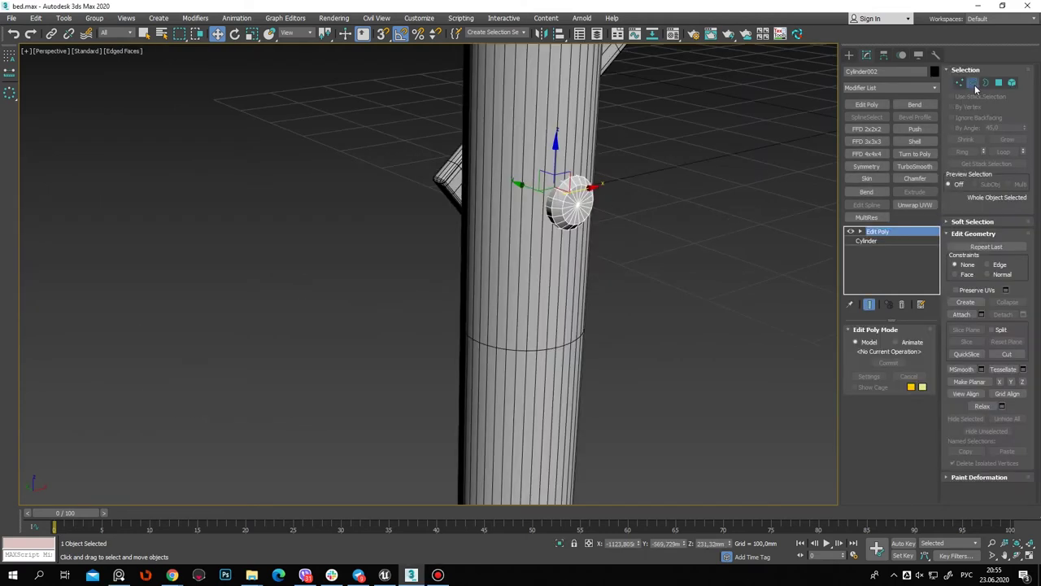
click(973, 83)
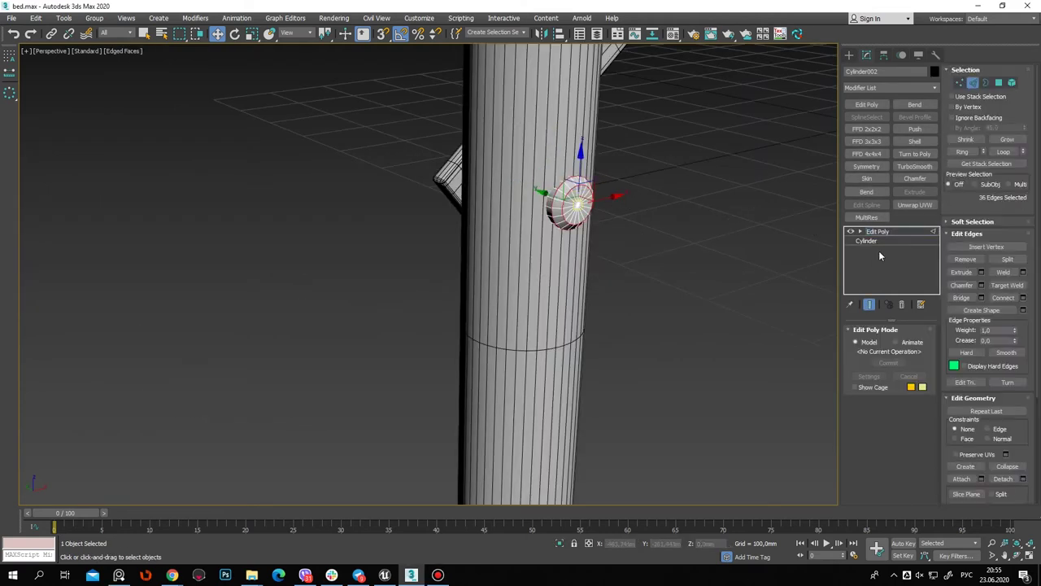
click(974, 83)
click(872, 105)
click(973, 82)
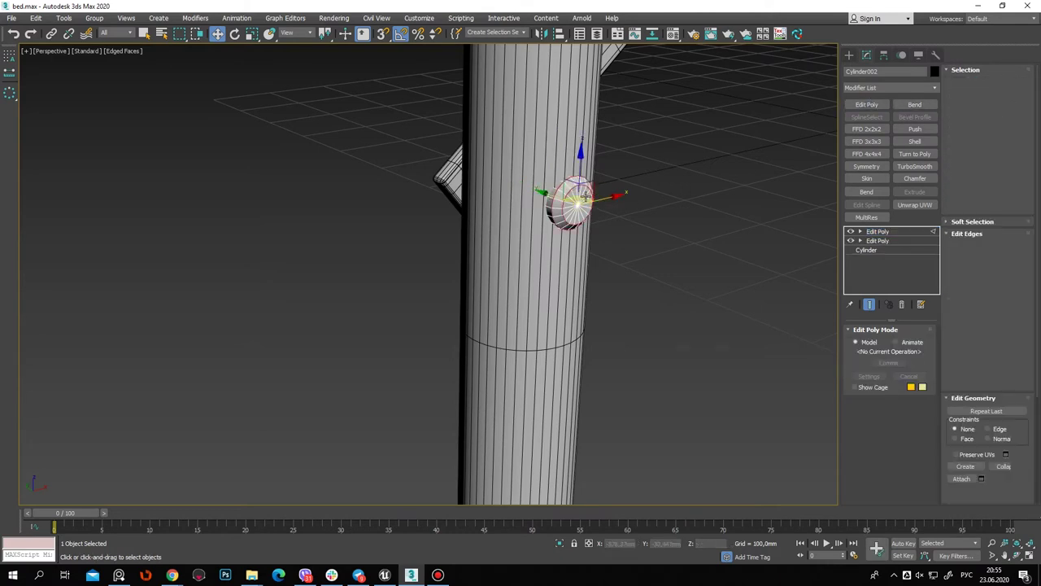
scroll(597, 203, up, 4)
Chamfer the disk's edges with an amount of 0,2
key(ctrl+shift+c)
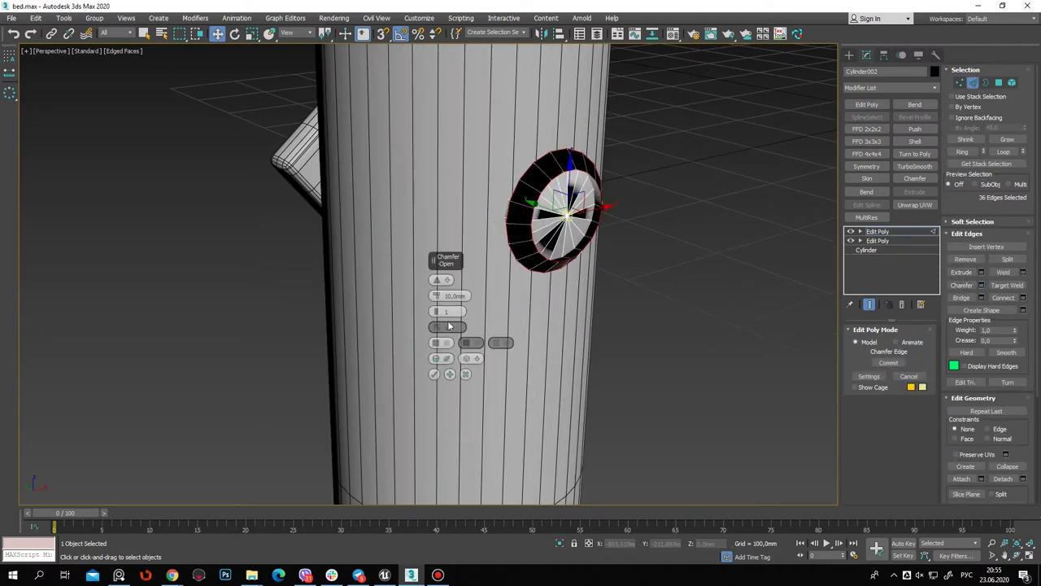
text(1)
key(Return)
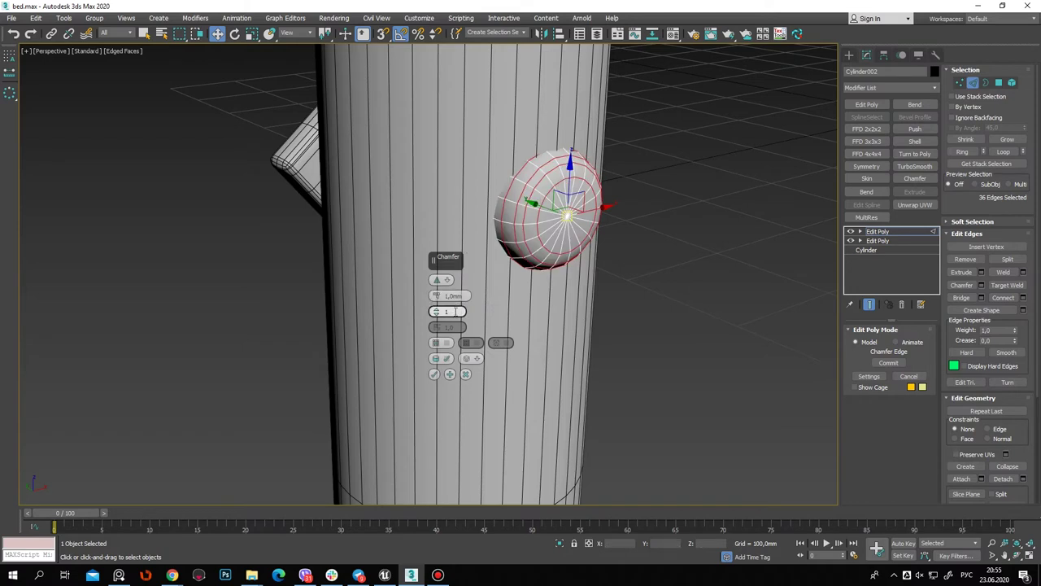
text(0)
text(,6)
key(BackSpace)
text(2)
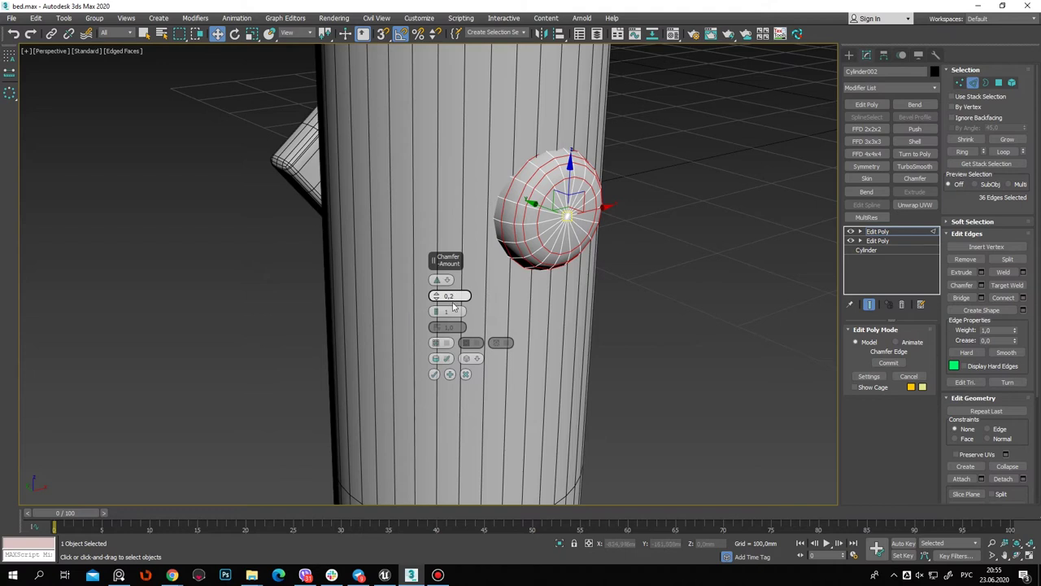
key(Return)
click(433, 374)
Add TurboSmooth to the chamfered disk
click(973, 82)
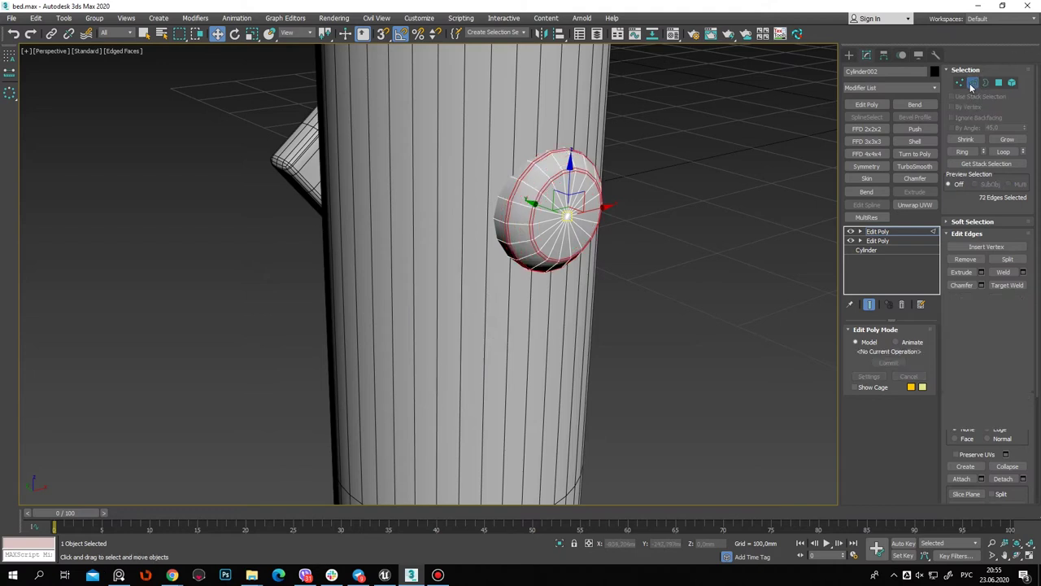
click(915, 165)
key(F4)
alt+middle_drag(472, 239, 619, 266)
scroll(490, 284, down, 2)
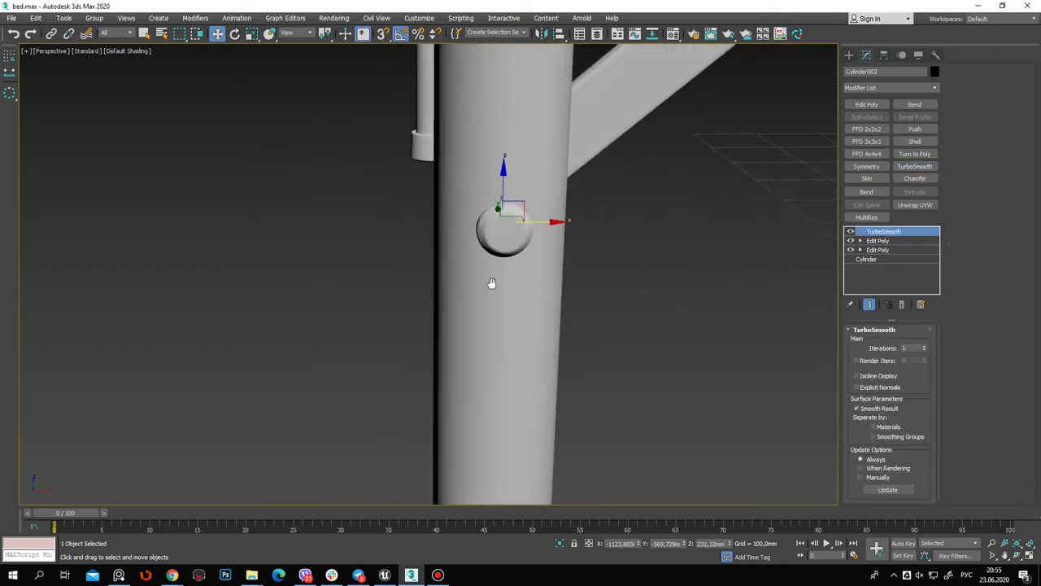
scroll(480, 278, down, 4)
Shift-drag a copy of the disk toward the brace's end
mouse_move(516, 285)
alt+middle_down()
mouse_move(604, 239)
mouse_move(562, 344)
alt+middle_up()
scroll(605, 240, up, 3)
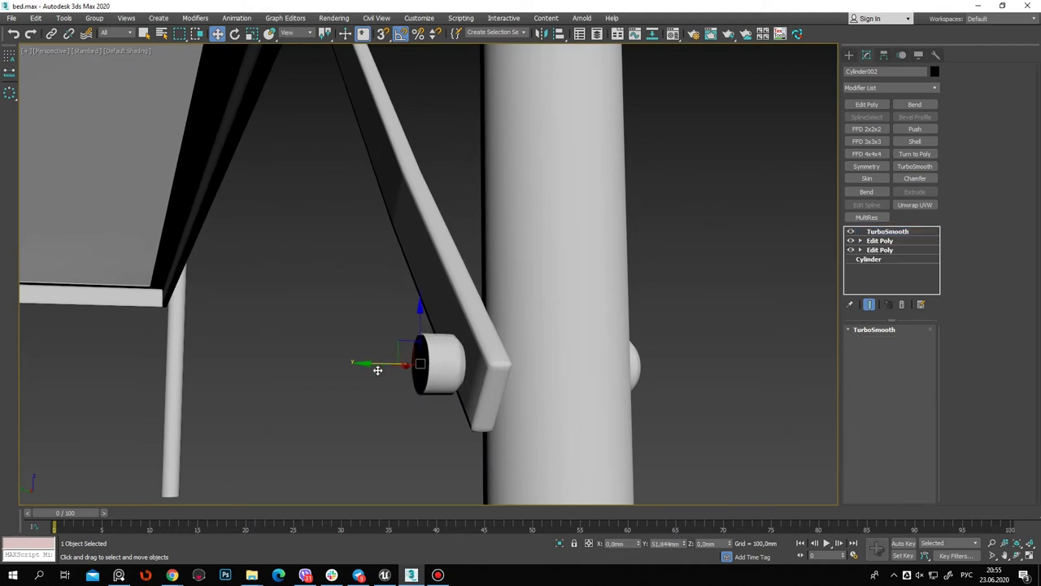
shift+drag(553, 368, 408, 366)
click(527, 334)
Rotate the copied disk 180° and slide it down into the brace's lower joint
click(234, 33)
alt+middle_drag(455, 309, 486, 355)
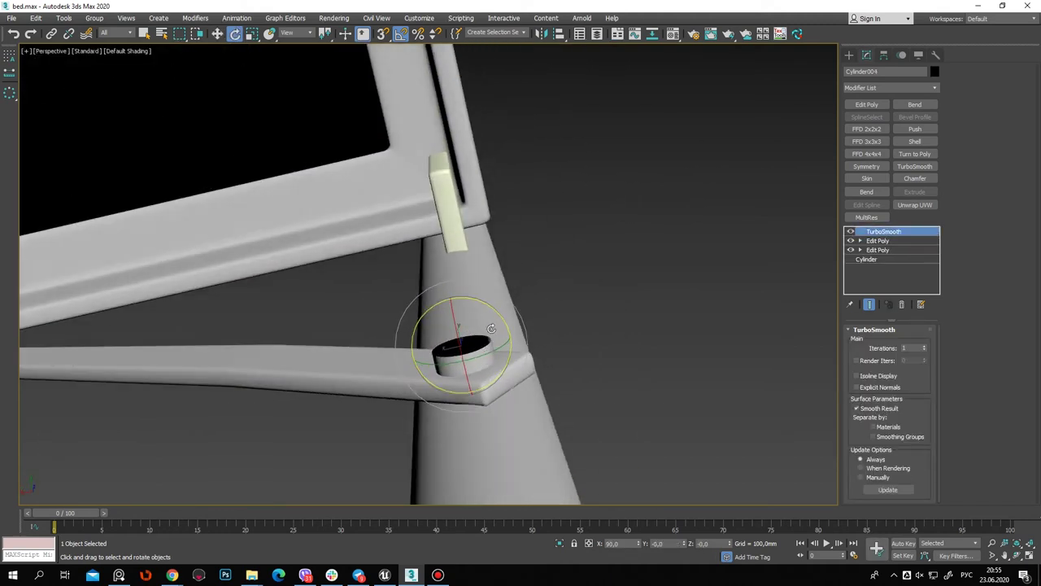
mouse_move(485, 303)
mouse_down()
mouse_move(578, 372)
mouse_move(563, 353)
mouse_up()
click(218, 33)
alt+middle_drag(569, 325, 614, 358)
scroll(642, 295, up, 5)
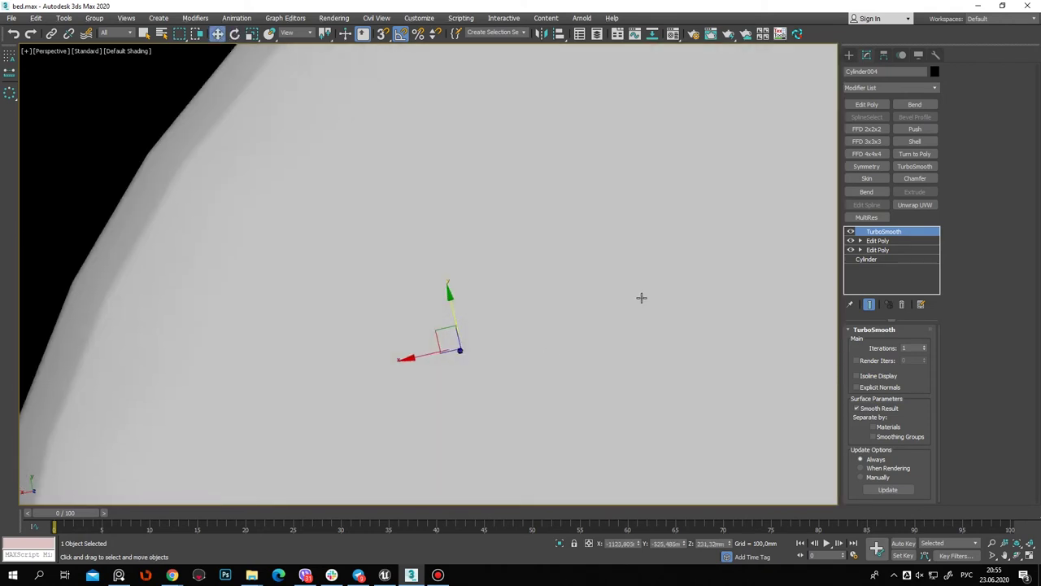
scroll(641, 295, down, 4)
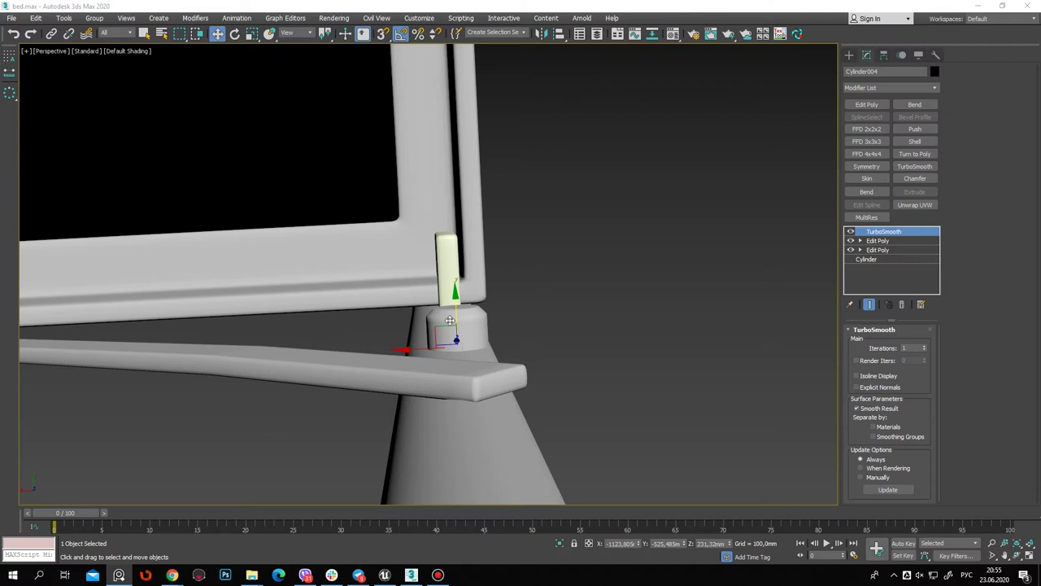
drag(457, 294, 458, 342)
alt+middle_drag(507, 323, 325, 309)
scroll(407, 309, down, 4)
scroll(549, 250, up, 2)
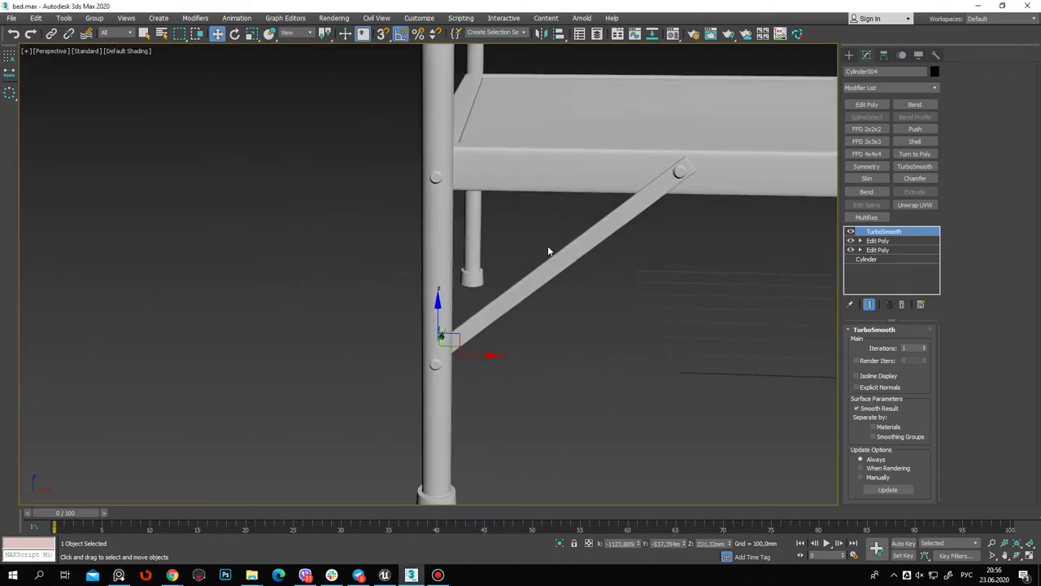
key(F4)
Clone the bolt disk along Z to a spot higher up the leg
click(634, 188)
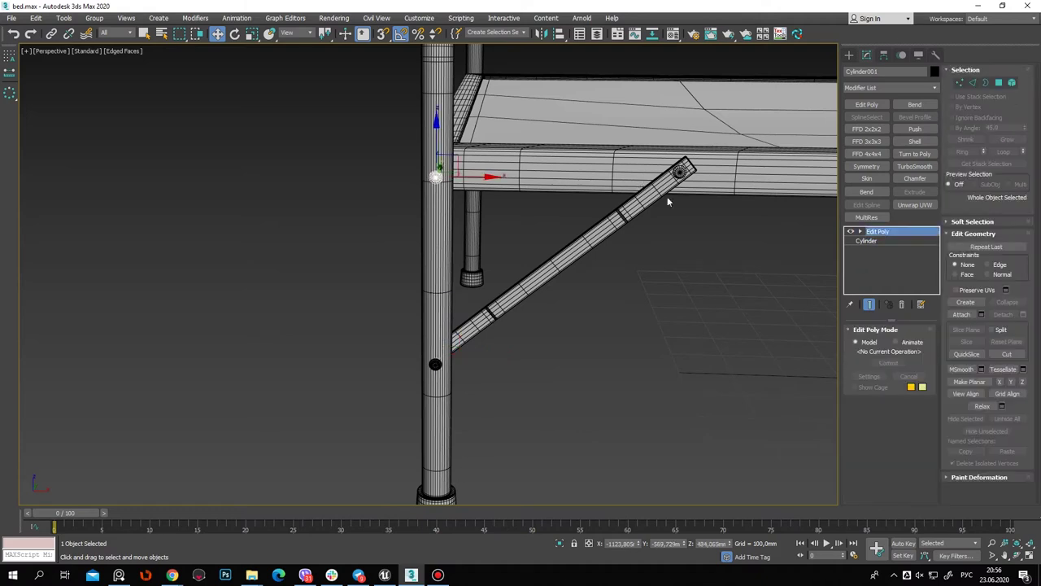
click(725, 208)
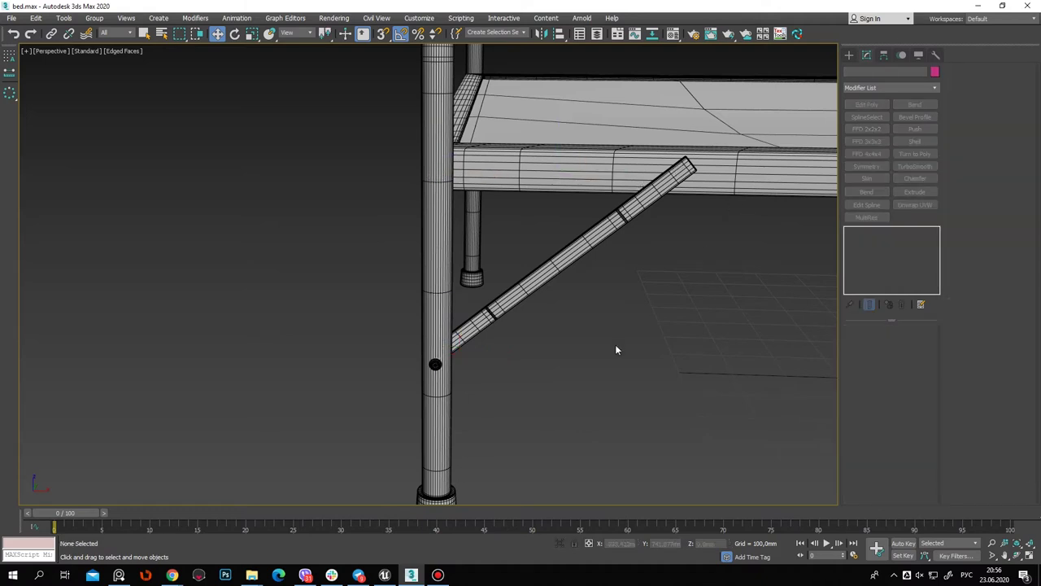
click(435, 364)
alt+middle_drag(520, 344, 440, 301)
shift+drag(435, 311, 463, 126)
click(526, 333)
Clone the disk along X to the diagonal brace's upper end
alt+middle_drag(546, 293, 488, 309)
shift+drag(484, 174, 716, 171)
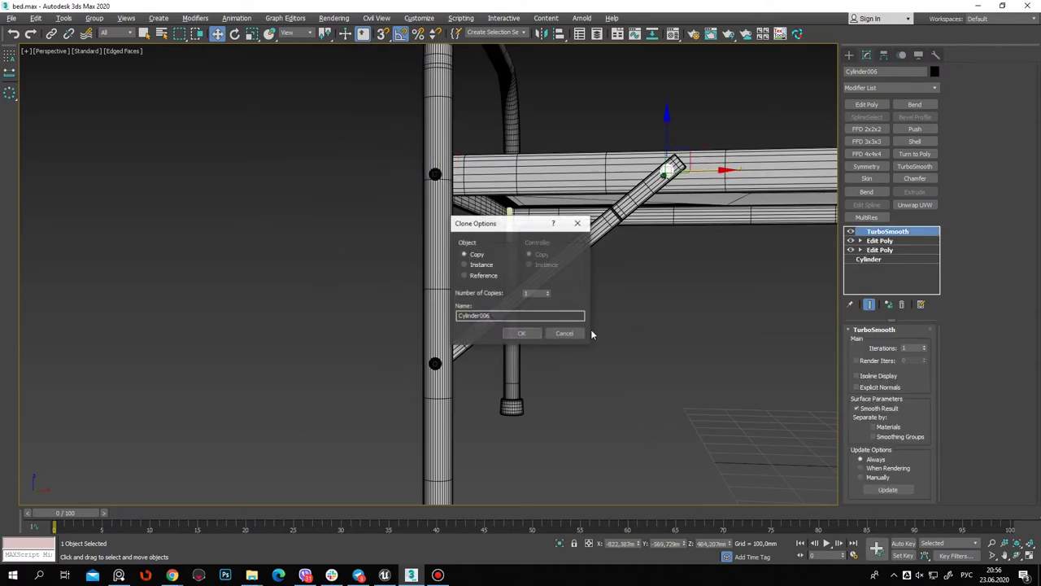
click(521, 332)
key(z)
mouse_move(569, 277)
alt+middle_down()
mouse_move(480, 305)
mouse_move(446, 342)
mouse_move(520, 363)
mouse_move(591, 318)
alt+middle_up()
scroll(511, 288, down, 3)
Check both pinned brace ends, then select the diagonal brace
click(500, 421)
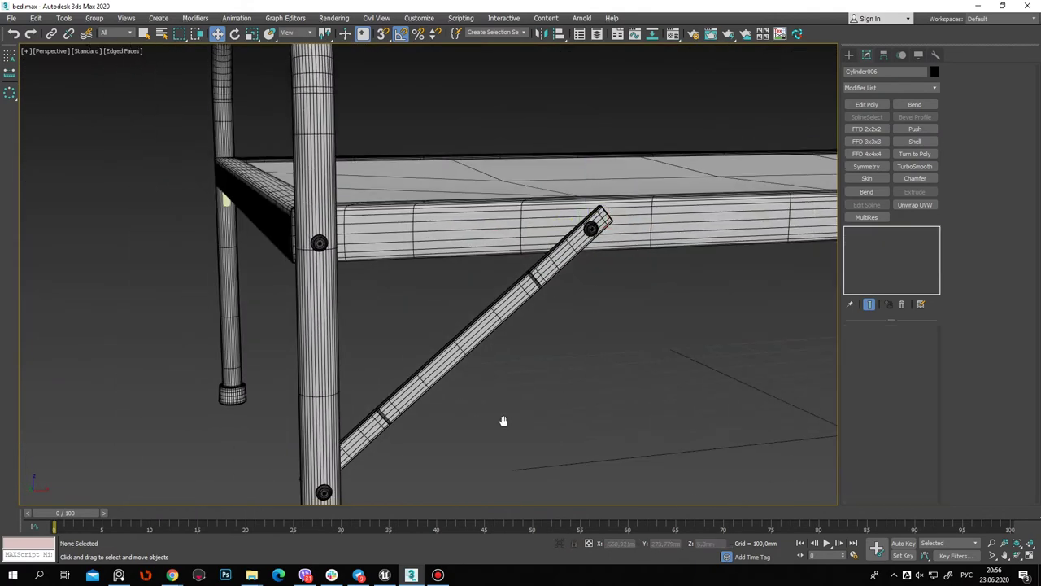
alt+middle_drag(500, 421, 677, 276)
mouse_move(596, 271)
alt+middle_down()
mouse_move(656, 275)
mouse_move(723, 245)
mouse_move(714, 259)
mouse_move(613, 262)
mouse_move(518, 314)
alt+middle_up()
scroll(569, 302, down, 5)
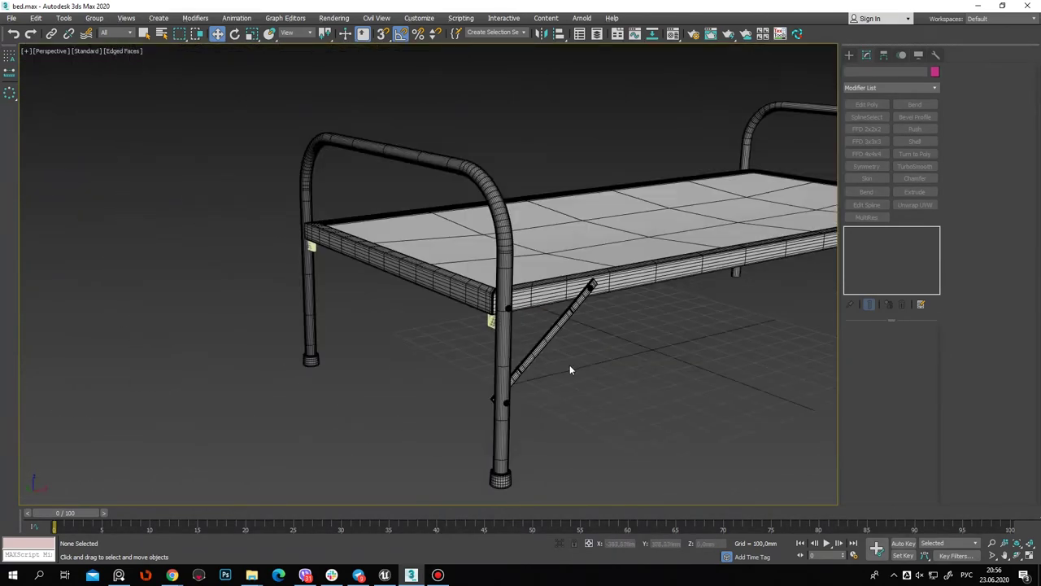
scroll(562, 310, up, 6)
click(537, 267)
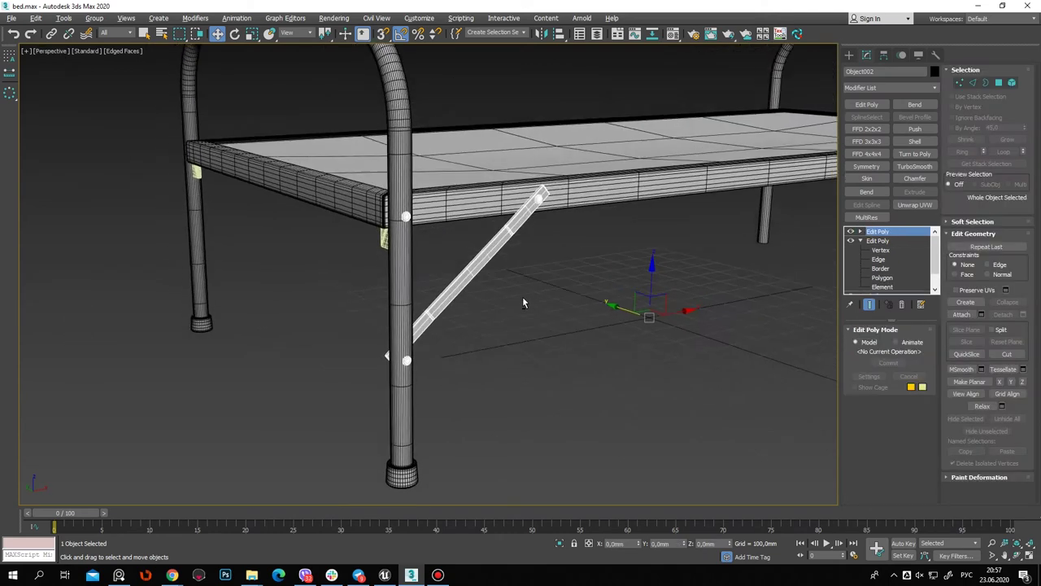
Select all six parts of the bed
scroll(504, 295, down, 2)
scroll(480, 292, down, 3)
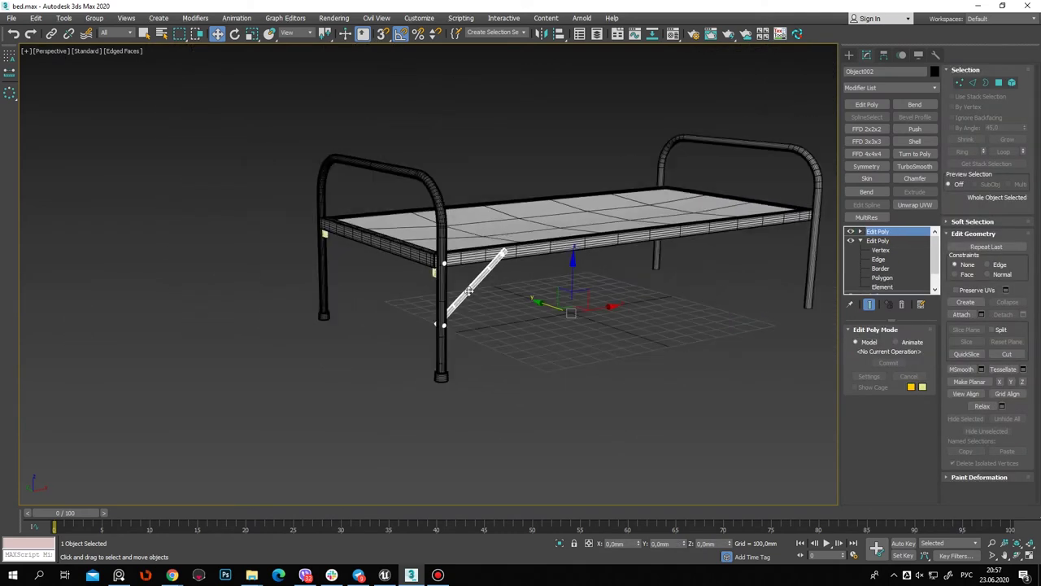
click(849, 55)
click(542, 155)
alt+middle_drag(573, 198, 514, 205)
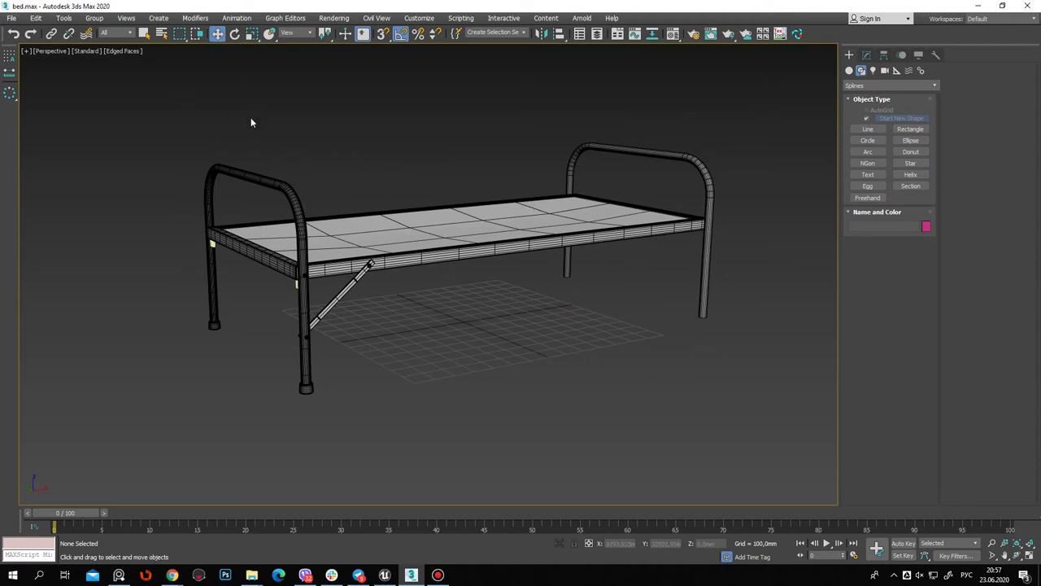
key(ctrl+a)
mouse_move(477, 355)
alt+middle_down()
mouse_move(510, 362)
mouse_move(606, 297)
alt+middle_up()
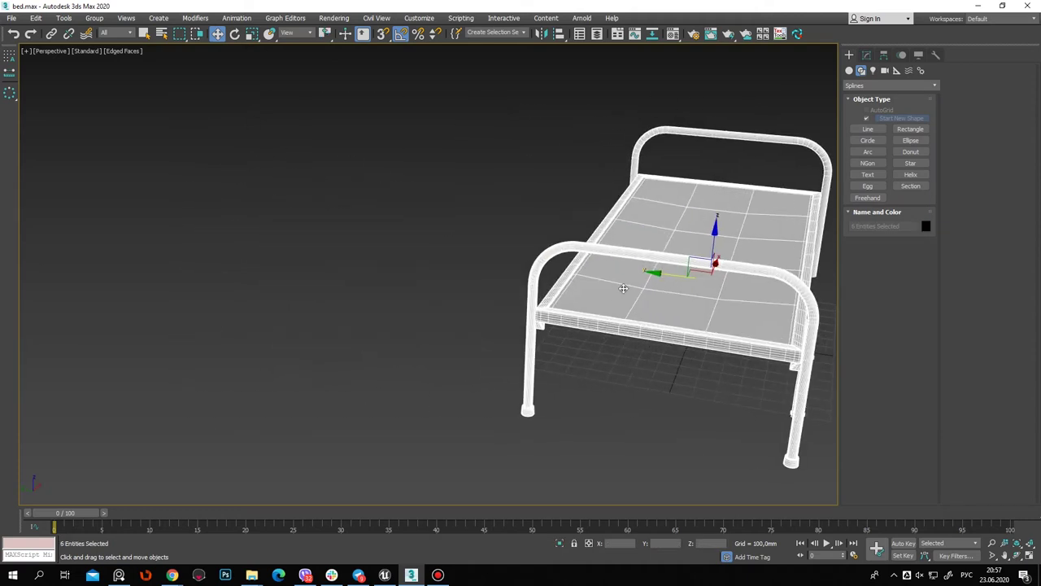
Shift-drag an independent Copy of the whole bed to the left of the original
shift+drag(682, 276, 247, 289)
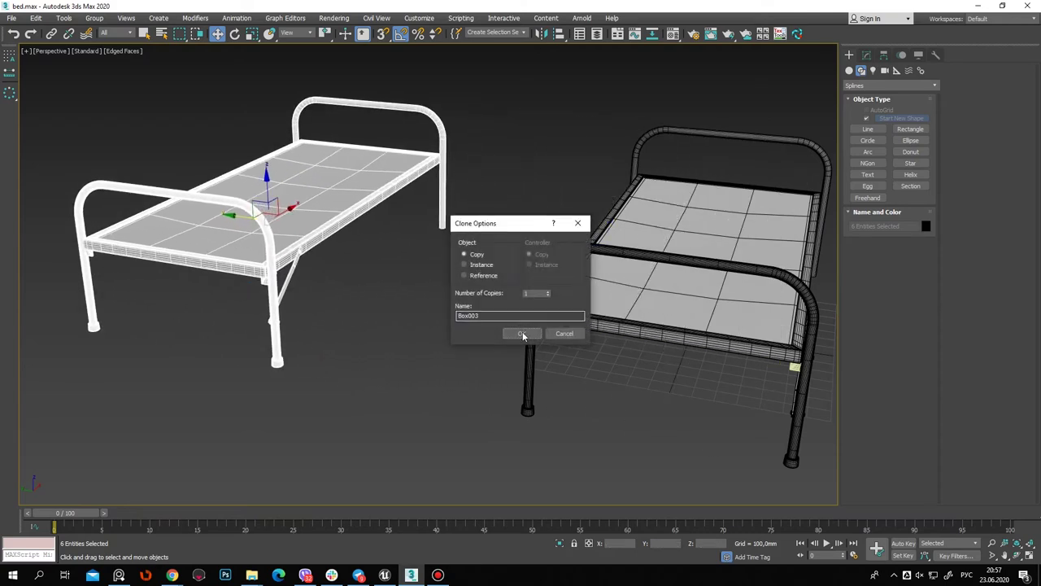
click(523, 336)
mouse_move(477, 360)
alt+middle_down()
mouse_move(507, 333)
mouse_move(243, 273)
alt+middle_up()
middle_drag(394, 286, 391, 255)
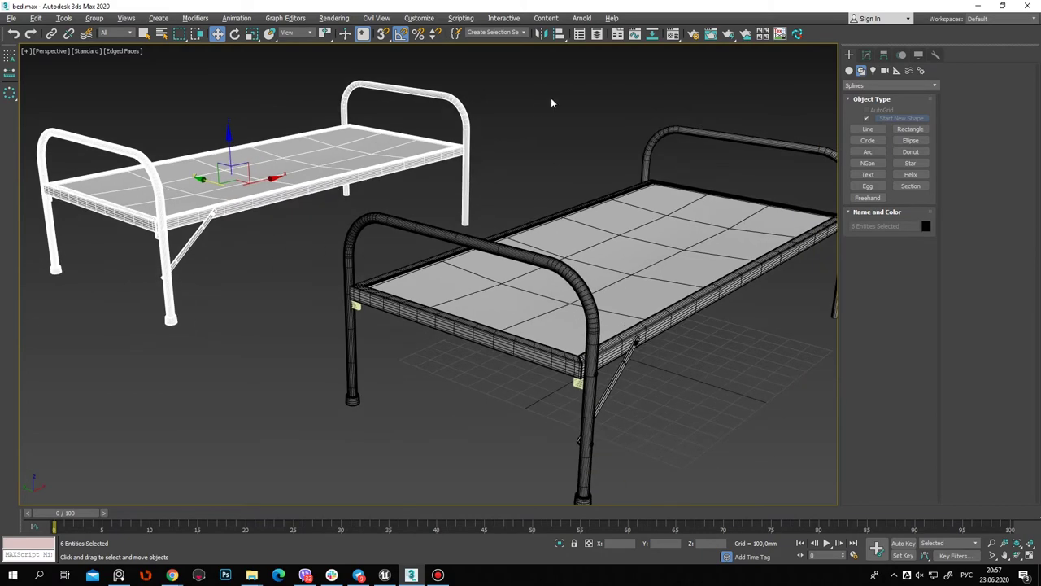
Clear the selection and select the right bed's diagonal brace Object002
click(663, 362)
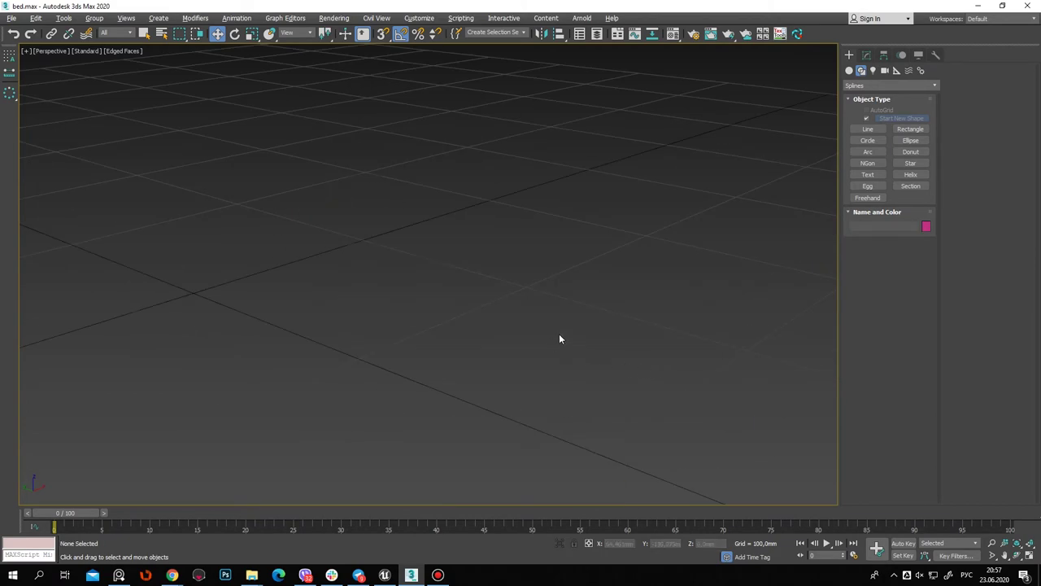
scroll(559, 334, down, 3)
click(514, 342)
scroll(514, 343, up, 5)
scroll(467, 369, down, 1)
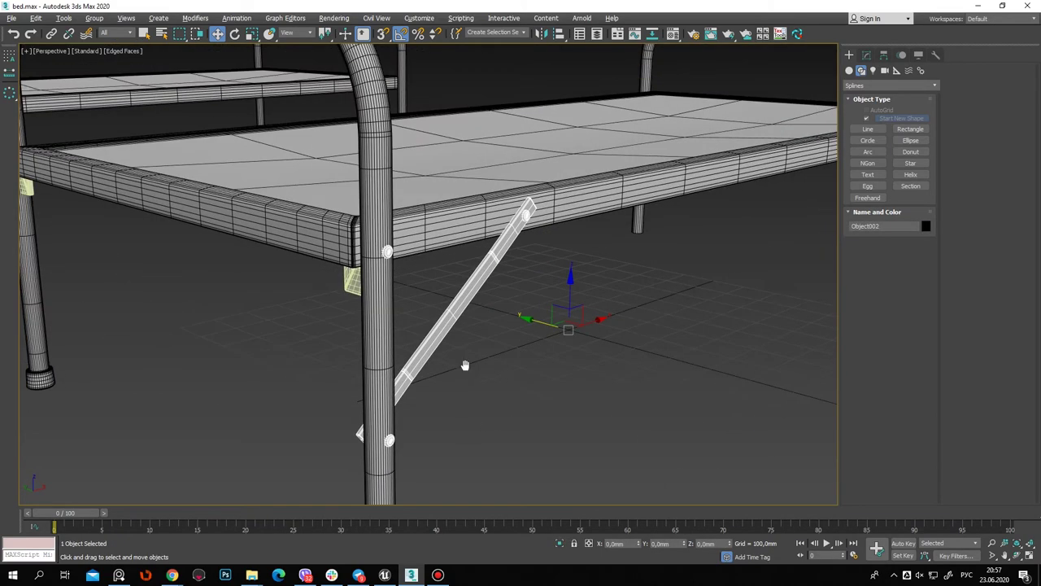
Collapse the brace's whole modifier stack into a single Editable Poly
alt+middle_drag(467, 369, 650, 286)
scroll(597, 287, up, 1)
scroll(597, 288, up, 2)
click(866, 55)
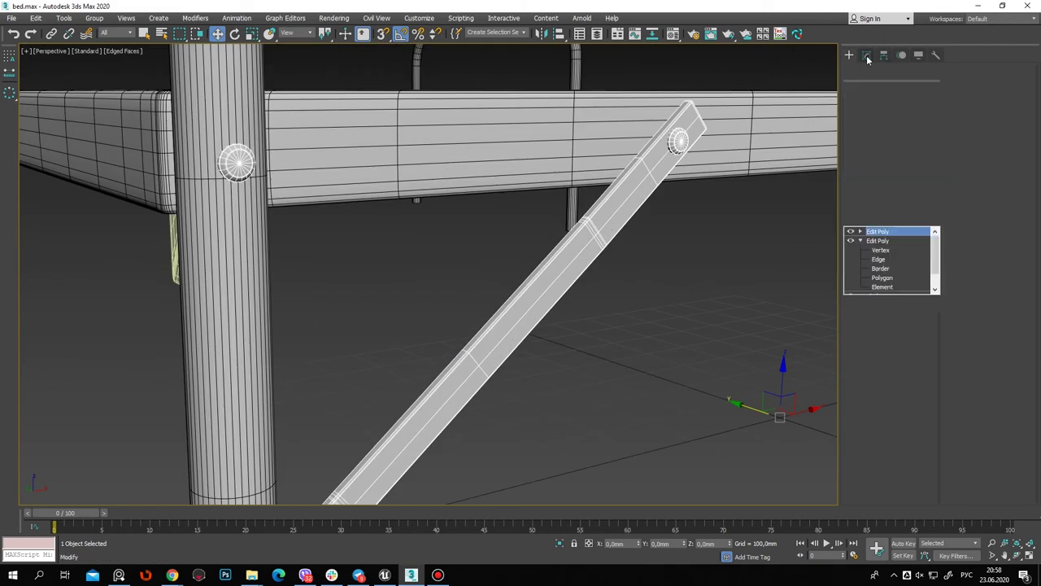
click(860, 241)
click(878, 232)
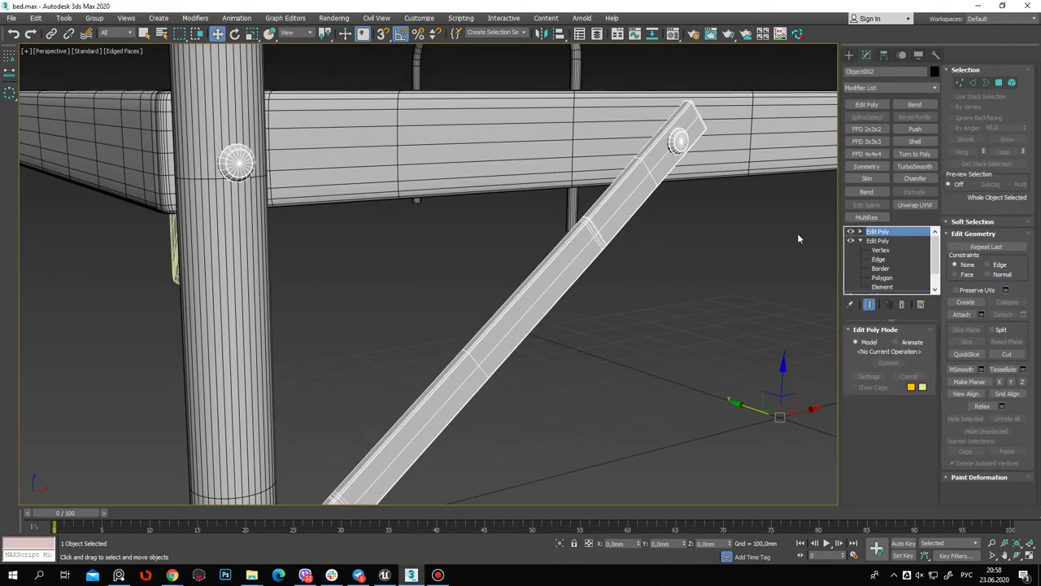
scroll(797, 232, down, 3)
alt+middle_drag(797, 232, 584, 254)
right_click(892, 233)
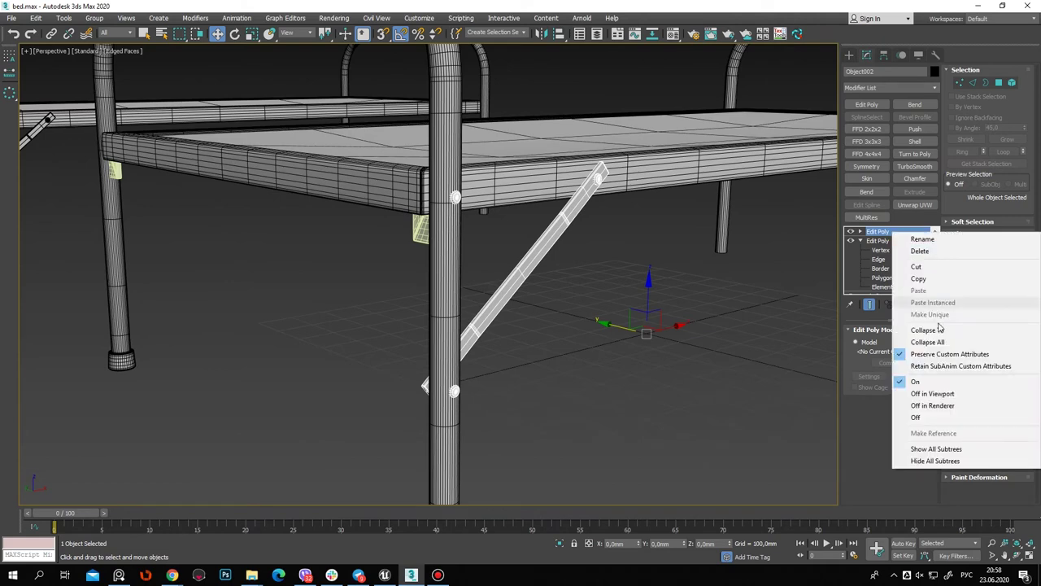
click(919, 343)
Reset the brace's XForm, collapse it into the poly, and add a Symmetry modifier
click(935, 55)
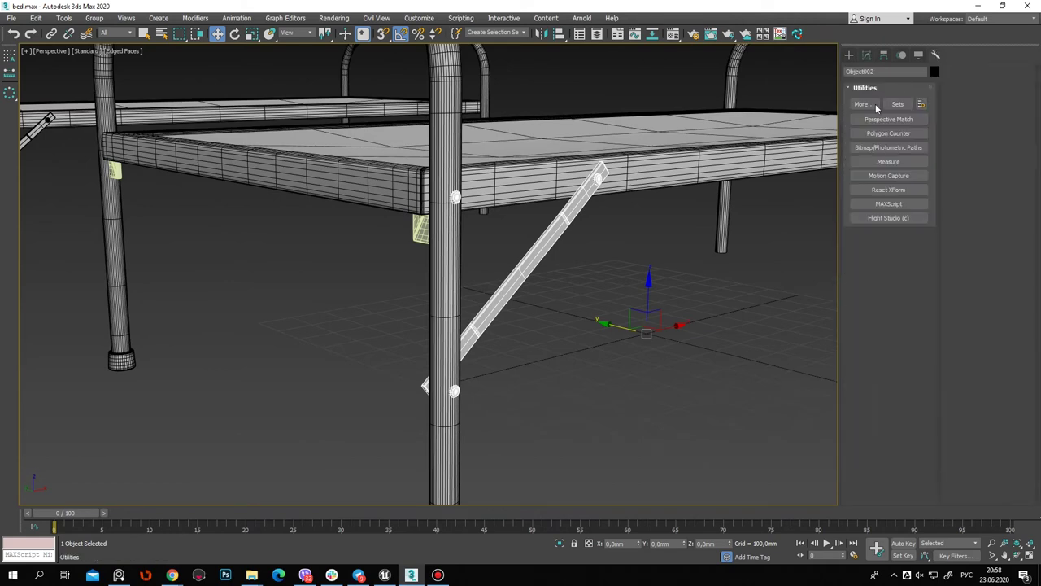
click(867, 55)
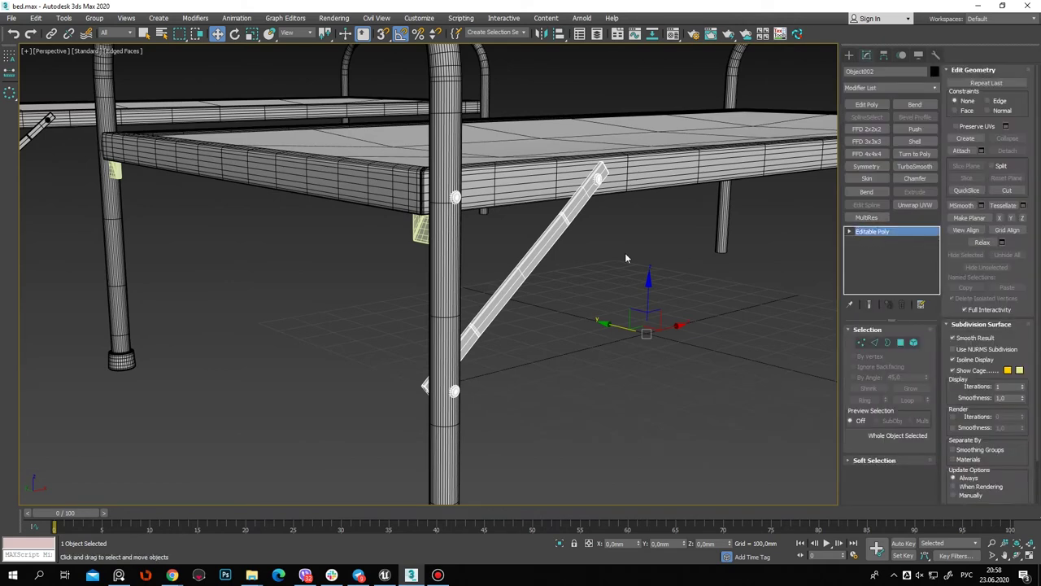
click(936, 54)
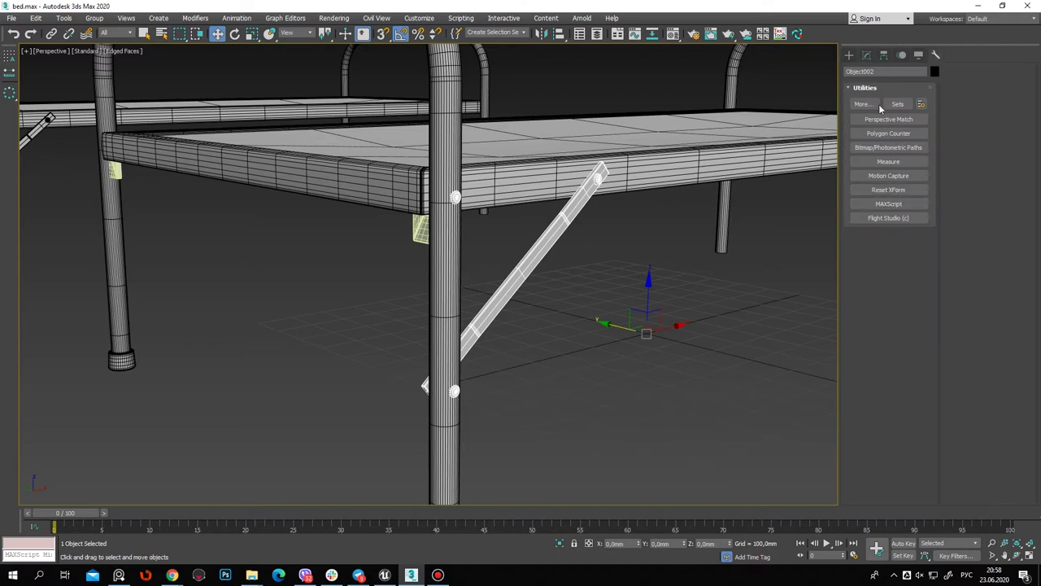
click(906, 191)
click(888, 253)
click(867, 55)
right_click(885, 234)
click(920, 332)
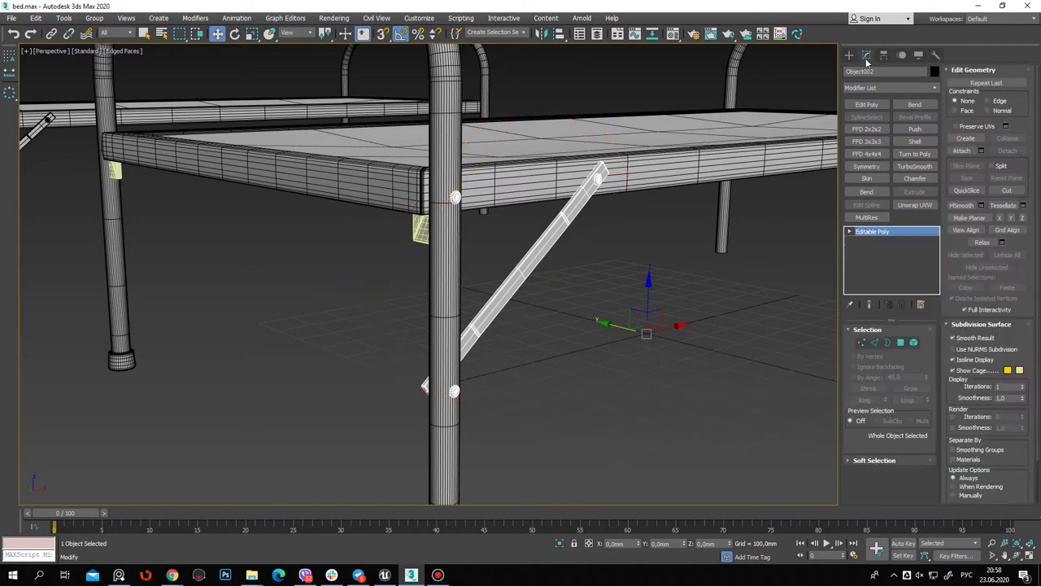
mouse_move(612, 269)
alt+middle_down()
mouse_move(653, 282)
mouse_move(594, 290)
mouse_move(760, 331)
alt+middle_up()
click(867, 166)
Set the brace's Symmetry to the Y axis with Flip so it mirrors onto the opposite leg
click(888, 353)
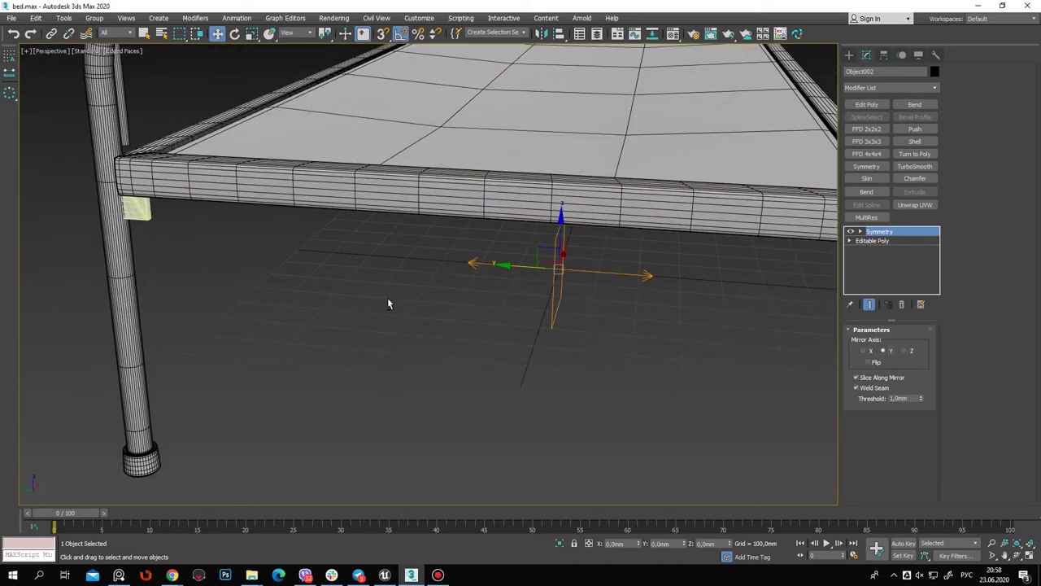
alt+middle_drag(383, 304, 803, 347)
click(868, 362)
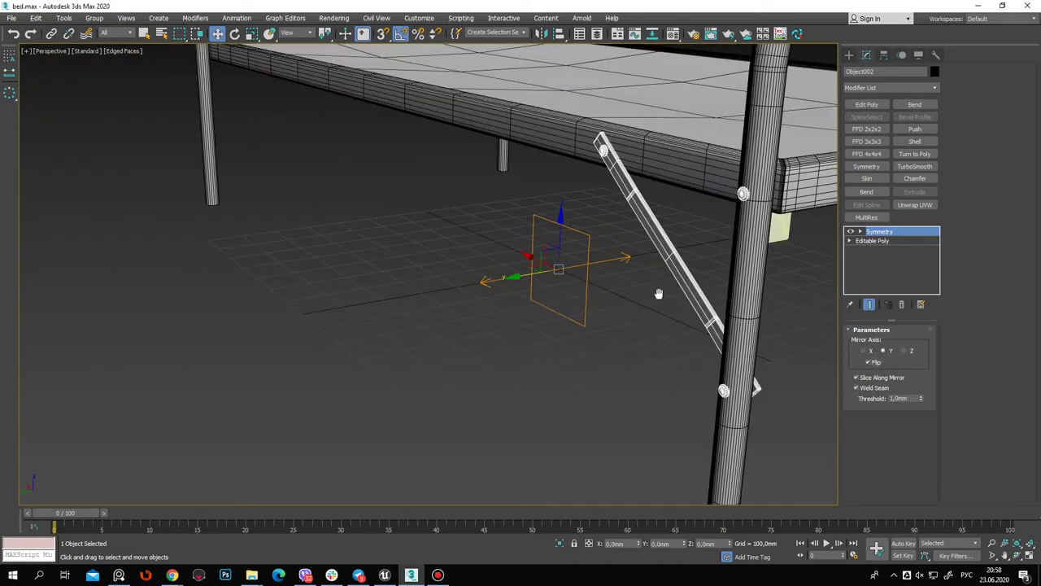
Box-select and delete the front bed's extra right leg frame
mouse_move(685, 296)
alt+middle_down()
mouse_move(564, 276)
mouse_move(667, 269)
alt+middle_up()
scroll(591, 278, down, 5)
alt+middle_drag(591, 279, 663, 383)
click(663, 383)
drag(663, 383, 569, 373)
key(Delete)
Remove the Symmetry modifier from bracket Line001's stack
mouse_move(442, 324)
alt+middle_down()
mouse_move(533, 319)
mouse_move(488, 309)
alt+middle_up()
scroll(488, 309, up, 10)
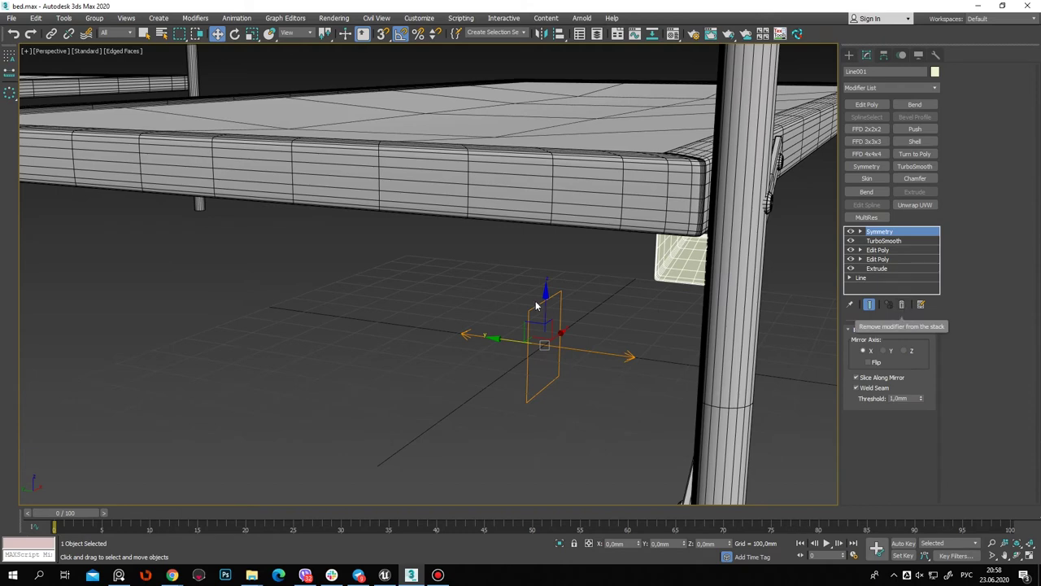
click(901, 307)
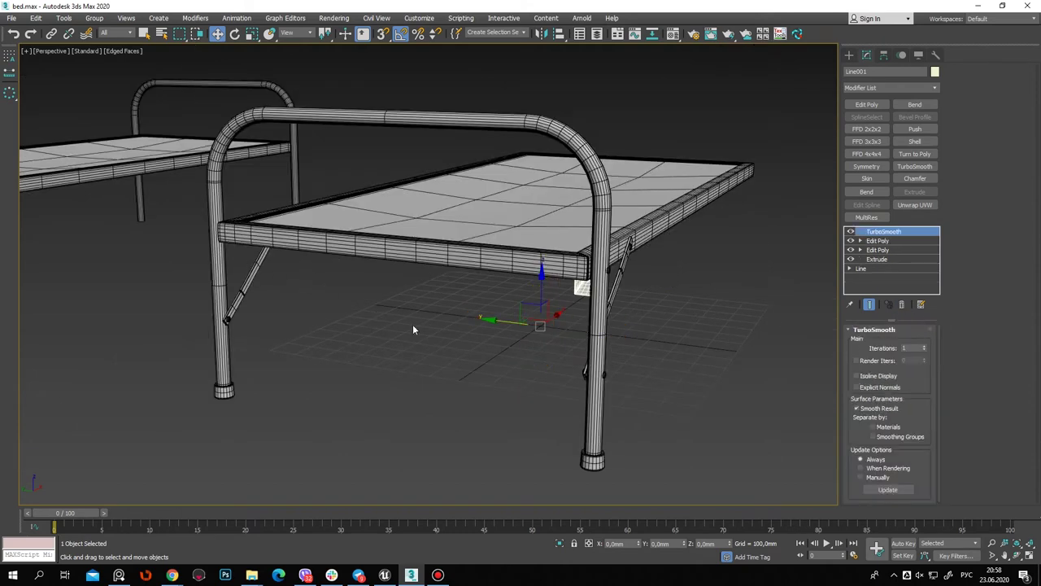
Undo the Symmetry removal and collapse Line001's whole stack into one Editable Poly
alt+middle_drag(449, 281, 779, 308)
key(ctrl+z)
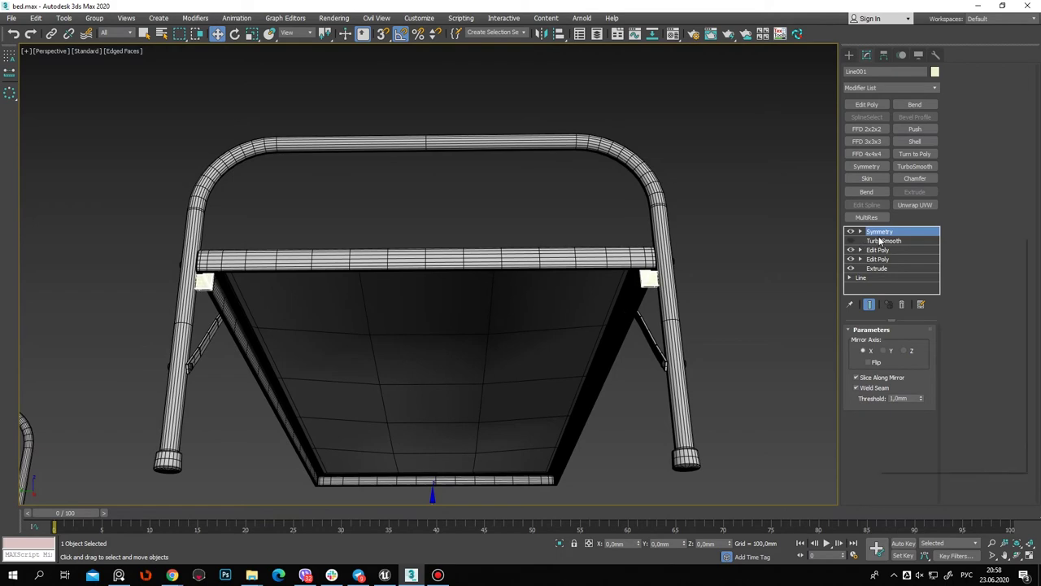
right_click(879, 240)
click(919, 347)
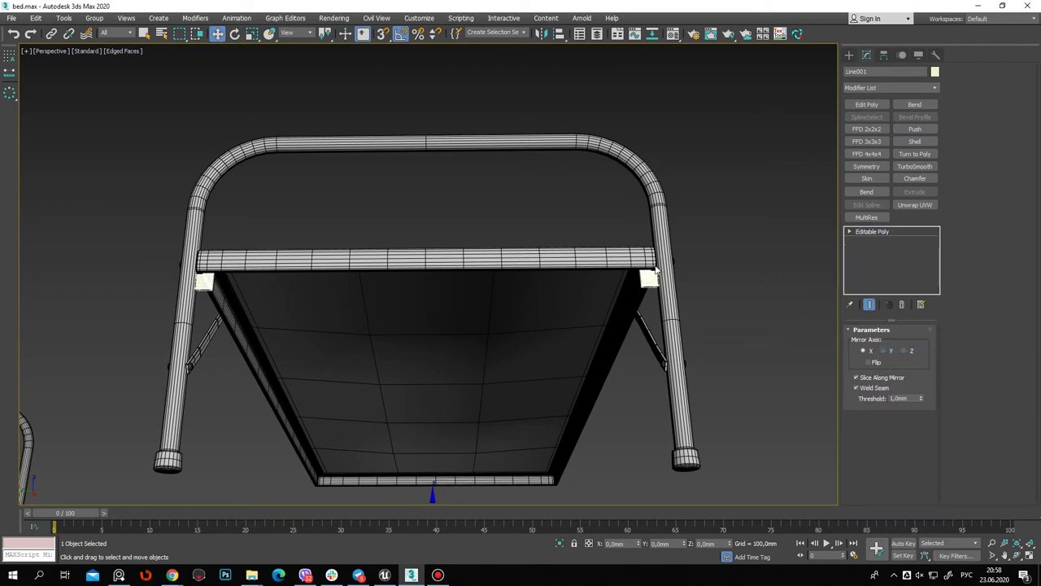
Attach the headboard frame and diagonal braces to rail frame Rectangle003
alt+middle_drag(569, 309, 818, 287)
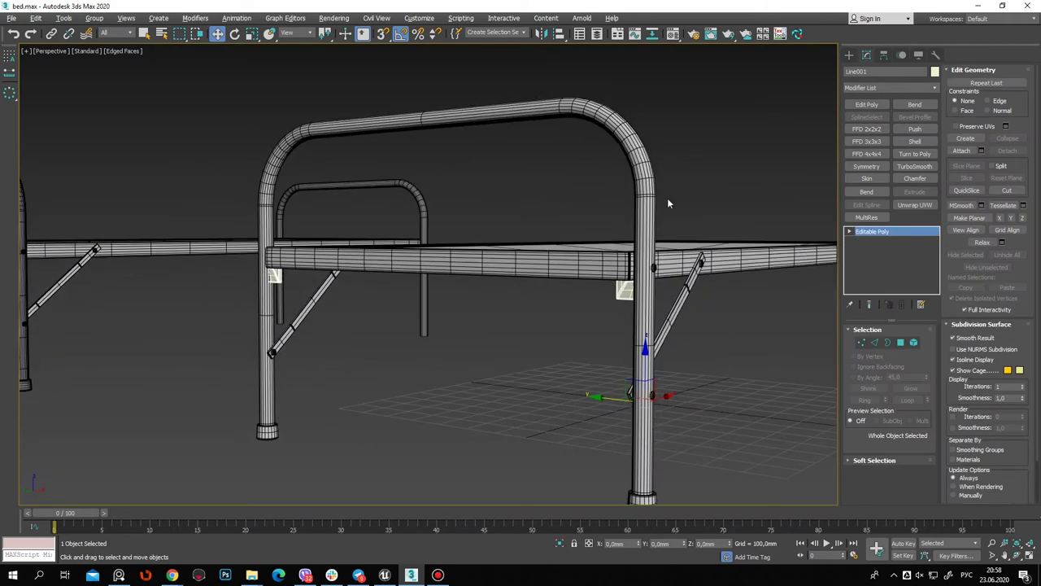
click(651, 202)
click(962, 314)
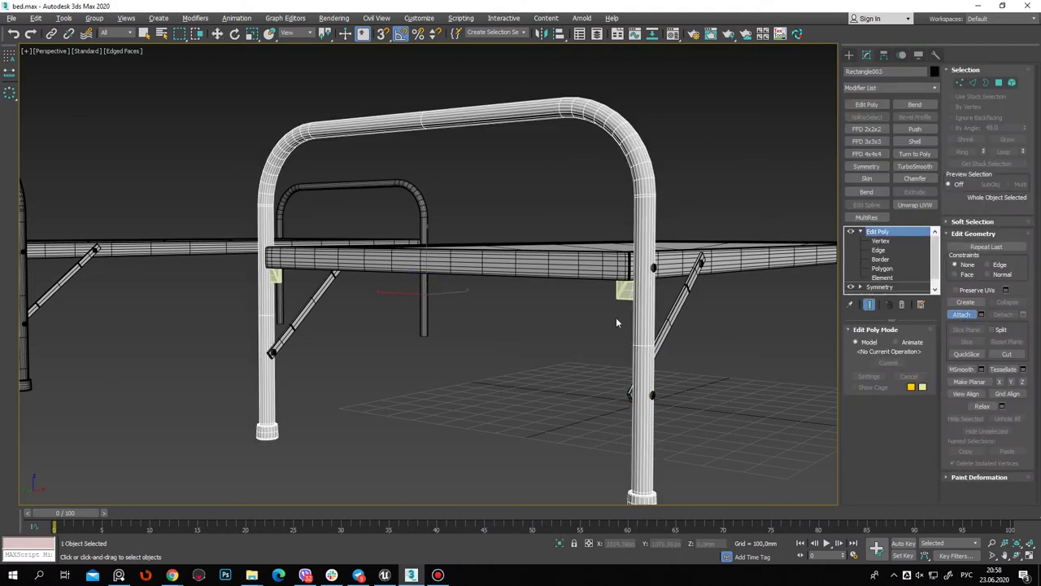
click(307, 298)
alt+middle_drag(479, 279, 529, 284)
scroll(591, 290, down, 3)
click(961, 314)
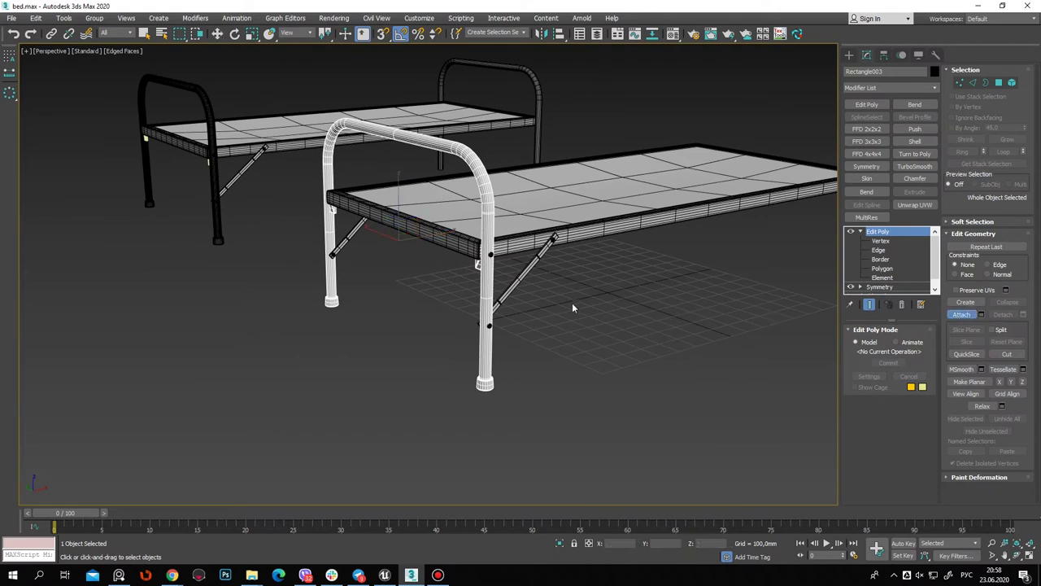
click(505, 298)
right_click(747, 256)
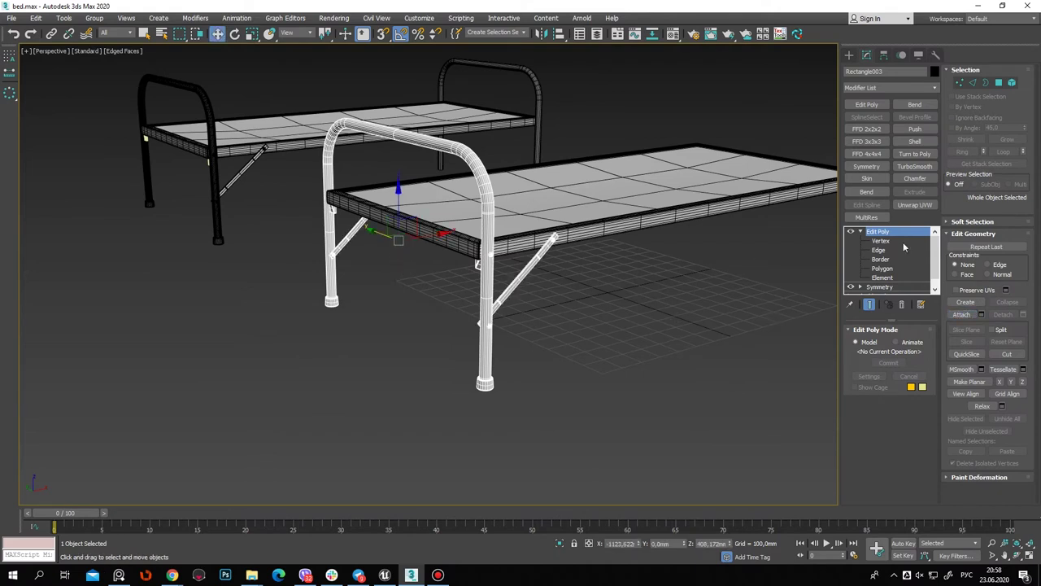
click(884, 54)
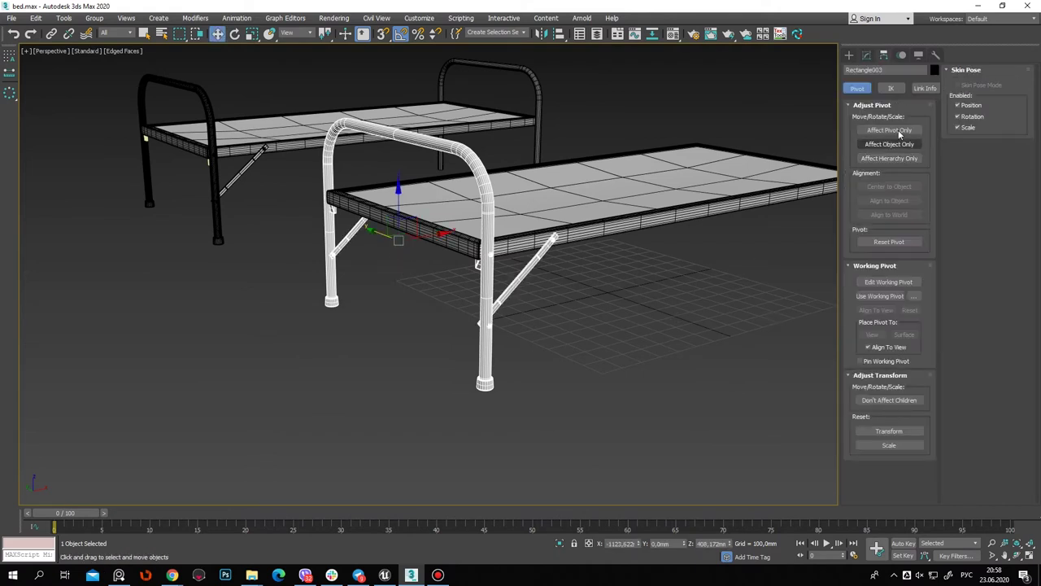
Centre Rectangle003's pivot, align it to world, and zero its X and Z positions
click(889, 130)
click(889, 187)
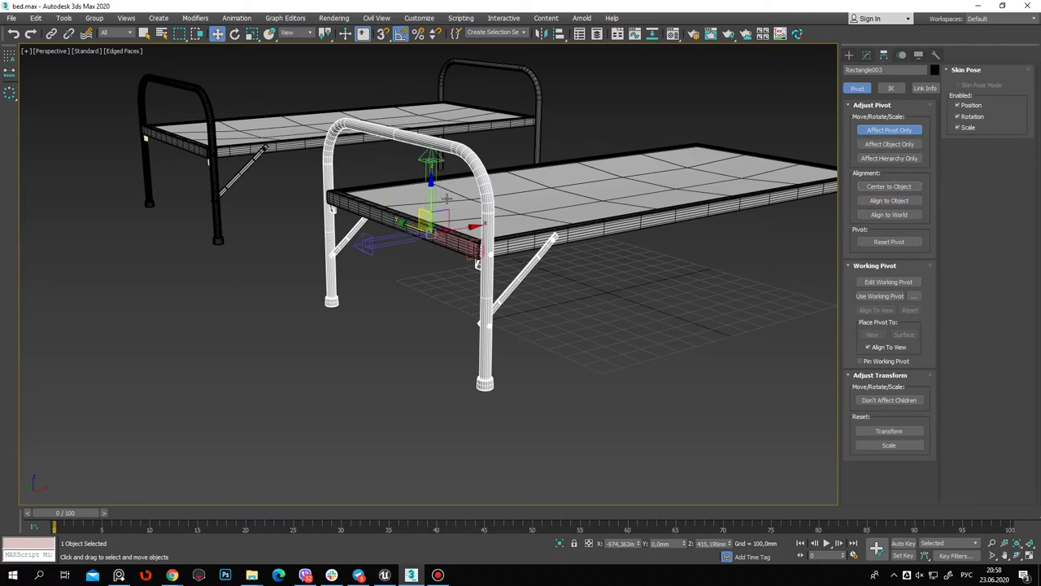
click(911, 244)
click(898, 216)
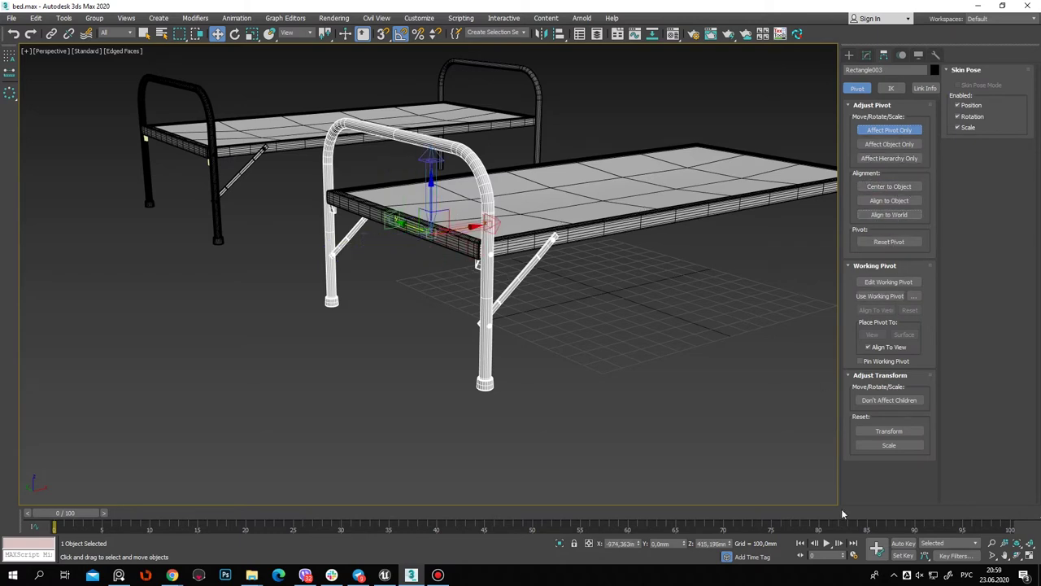
right_click(641, 544)
right_click(731, 543)
middle_drag(706, 240, 692, 269)
Add a Symmetry modifier to the frame with its mirror axis set to Z
click(866, 55)
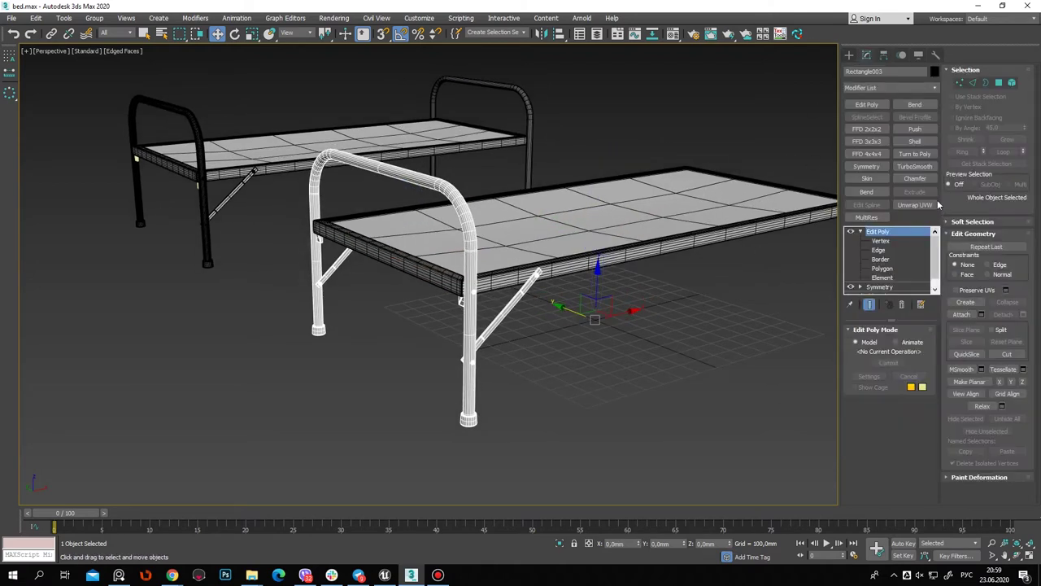
click(863, 166)
click(889, 352)
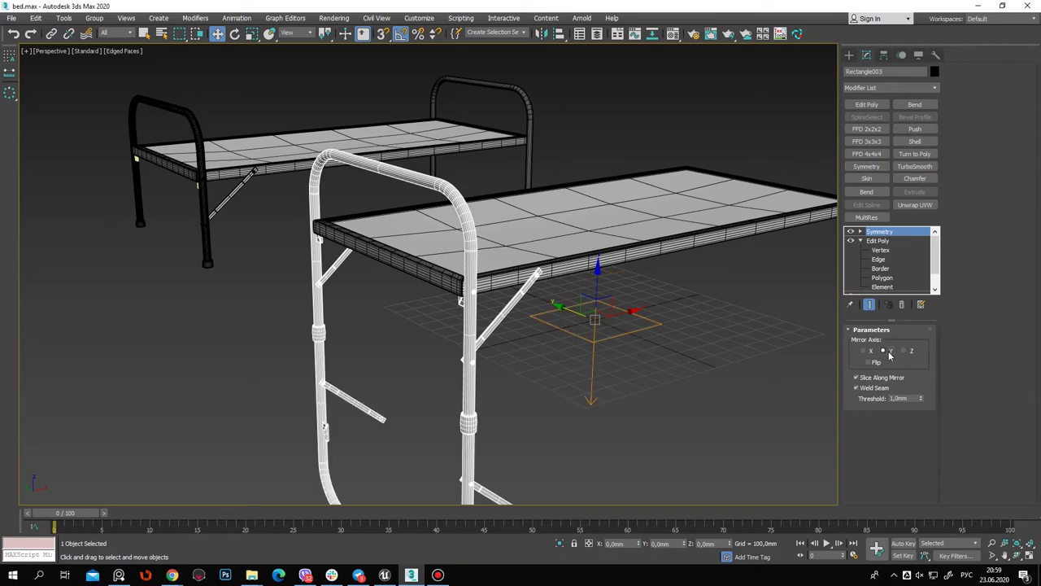
click(912, 351)
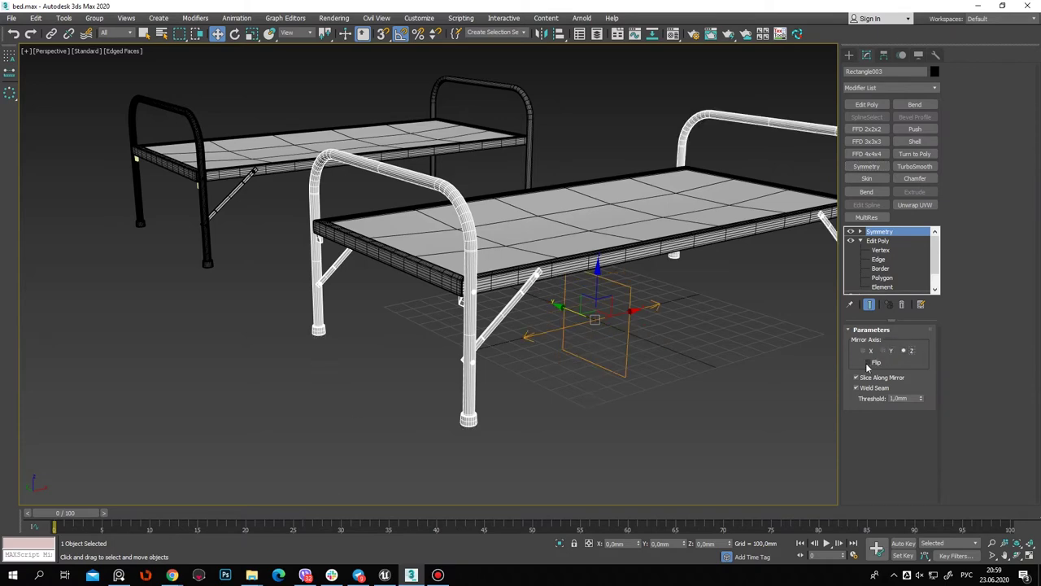
click(890, 352)
mouse_move(663, 321)
alt+middle_down()
mouse_move(614, 287)
mouse_move(615, 307)
mouse_move(436, 314)
mouse_move(516, 300)
mouse_move(505, 293)
mouse_move(644, 292)
mouse_move(590, 314)
alt+middle_up()
key(F4)
scroll(613, 307, up, 3)
key(F4)
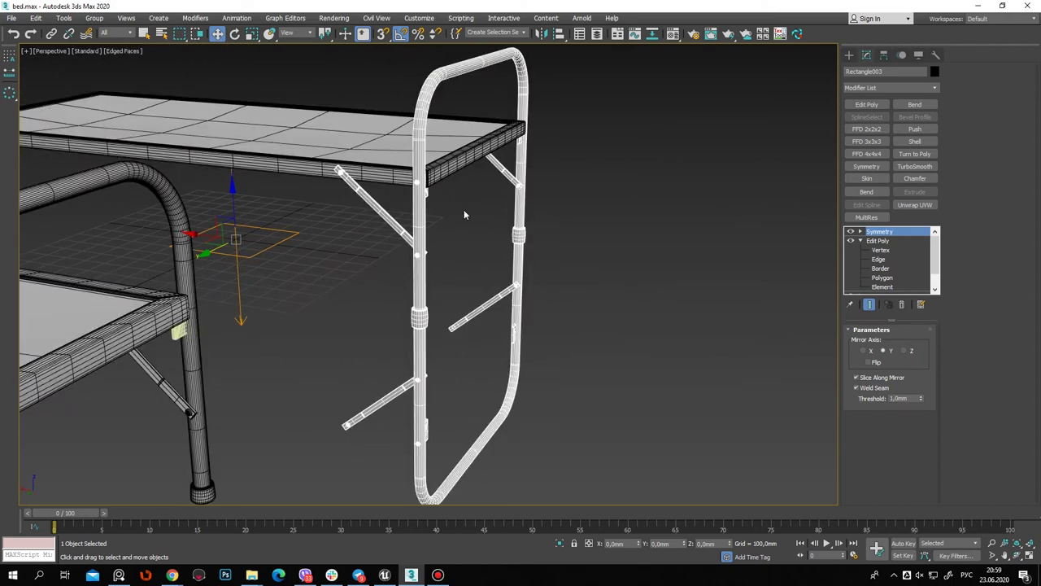
key(F4)
alt+middle_drag(557, 293, 692, 293)
click(903, 350)
key(shift+z)
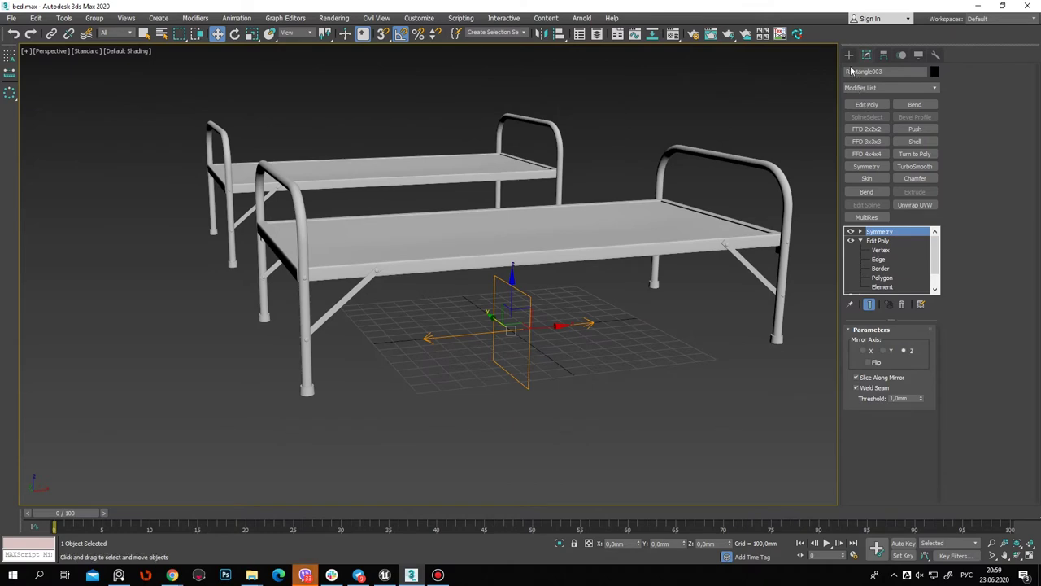
Delete the mattress Object001 from the bed
key(shift+z)
mouse_move(649, 166)
alt+middle_down()
mouse_move(639, 203)
mouse_move(460, 244)
mouse_move(414, 336)
mouse_move(539, 314)
mouse_move(477, 304)
mouse_move(600, 326)
alt+middle_up()
scroll(460, 244, up, 4)
scroll(448, 232, up, 2)
key(F4)
mouse_move(582, 288)
alt+middle_down()
mouse_move(421, 304)
mouse_move(537, 277)
mouse_move(460, 270)
mouse_move(644, 177)
alt+middle_up()
click(643, 177)
alt+middle_drag(723, 231, 469, 264)
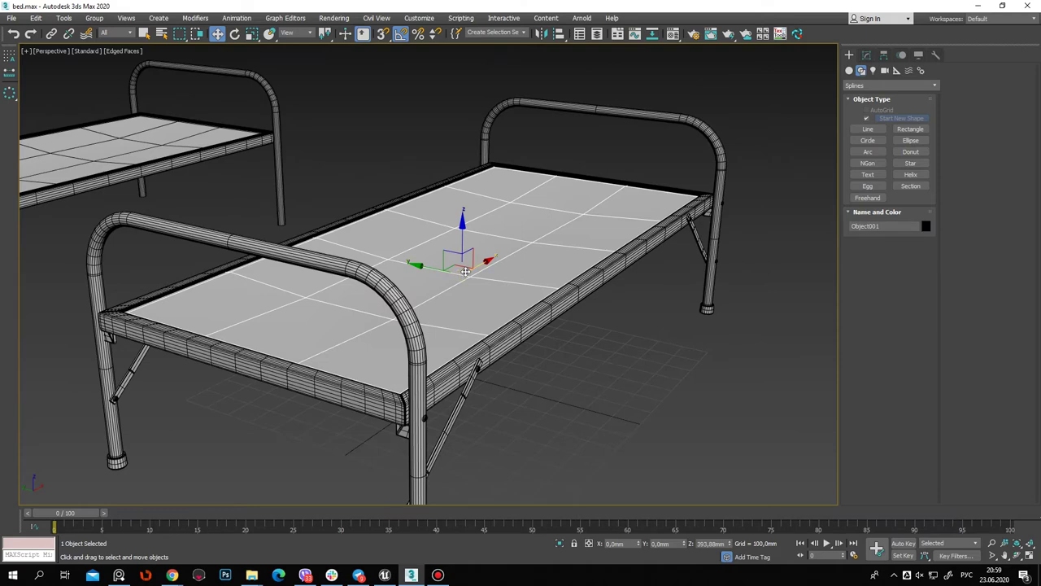
key(Delete)
Remove the TurboSmooth modifier from the front bed rail Rectangle005
scroll(499, 326, down, 3)
key(F4)
scroll(592, 259, down, 4)
mouse_move(521, 200)
alt+middle_down()
mouse_move(592, 282)
mouse_move(504, 233)
mouse_move(514, 268)
alt+middle_up()
mouse_move(544, 301)
alt+middle_down()
mouse_move(328, 291)
mouse_move(369, 332)
mouse_move(642, 288)
mouse_move(461, 367)
alt+middle_up()
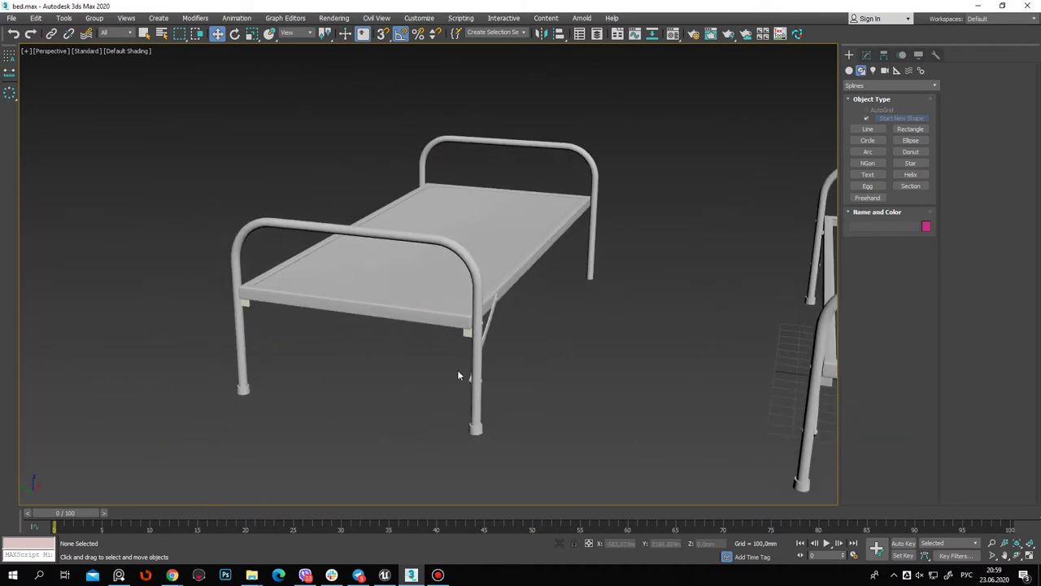
key(F4)
click(464, 255)
mouse_move(464, 255)
alt+middle_down()
mouse_move(476, 348)
mouse_move(643, 356)
alt+middle_up()
click(866, 55)
mouse_move(728, 388)
alt+middle_down()
mouse_move(611, 330)
mouse_move(721, 324)
alt+middle_up()
click(901, 306)
scroll(473, 343, up, 5)
click(461, 331)
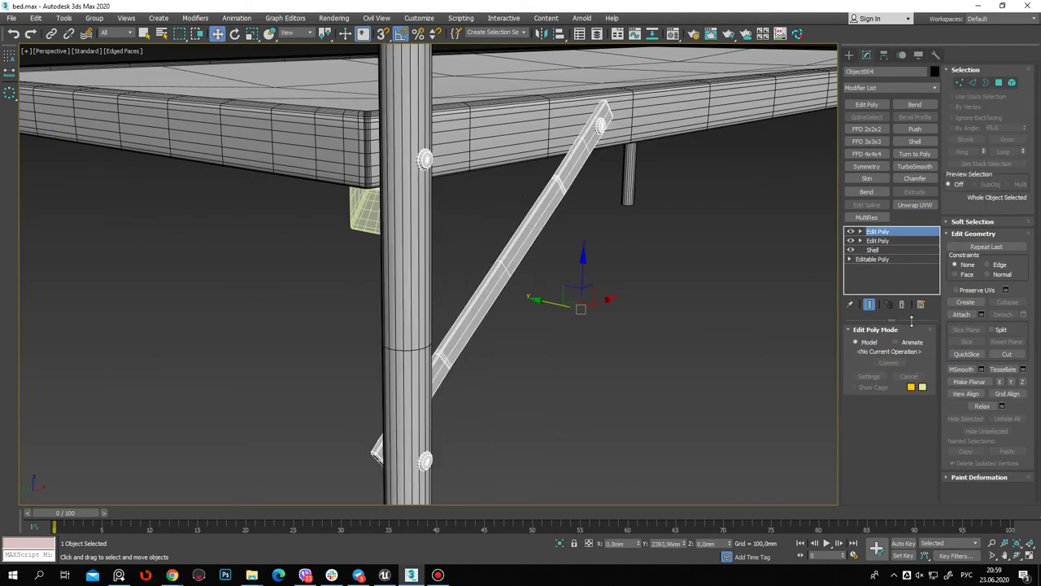
Select the leg and brace bolts as elements, then clear the selection and frame the brace
click(1013, 83)
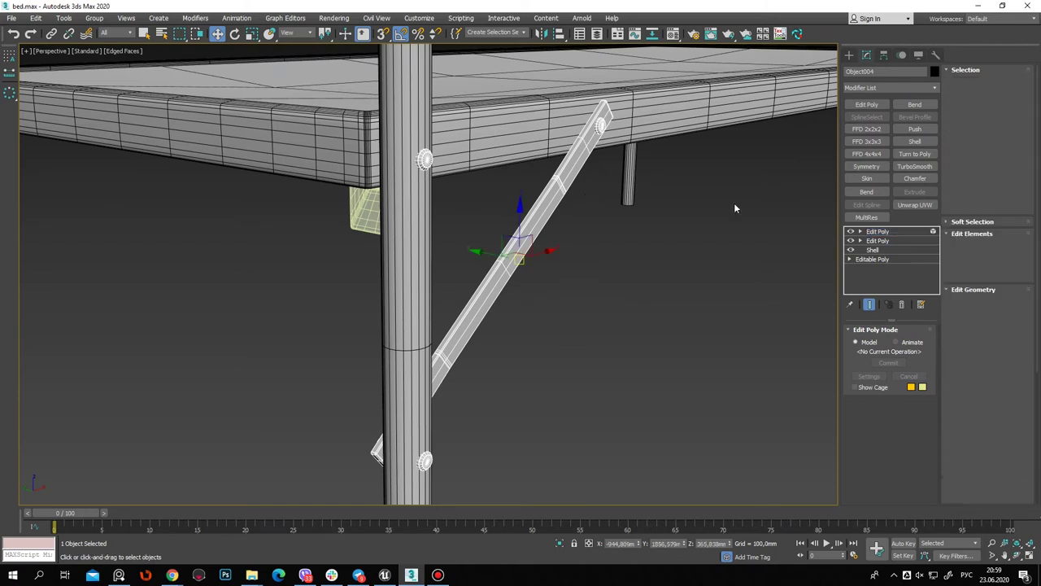
click(430, 161)
ctrl+click(602, 124)
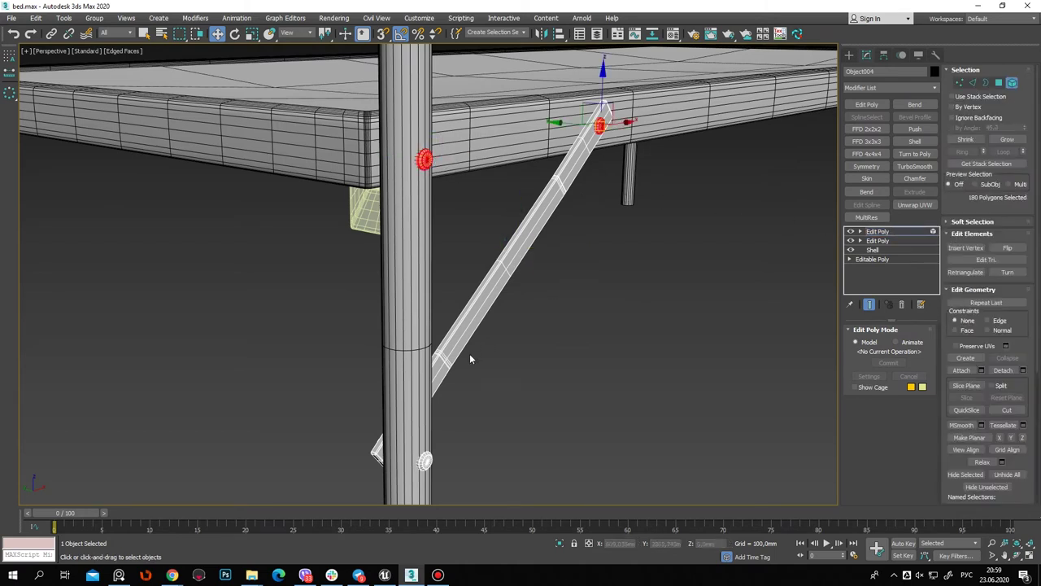
middle_drag(472, 355, 521, 284)
ctrl+click(475, 390)
key(ctrl+d)
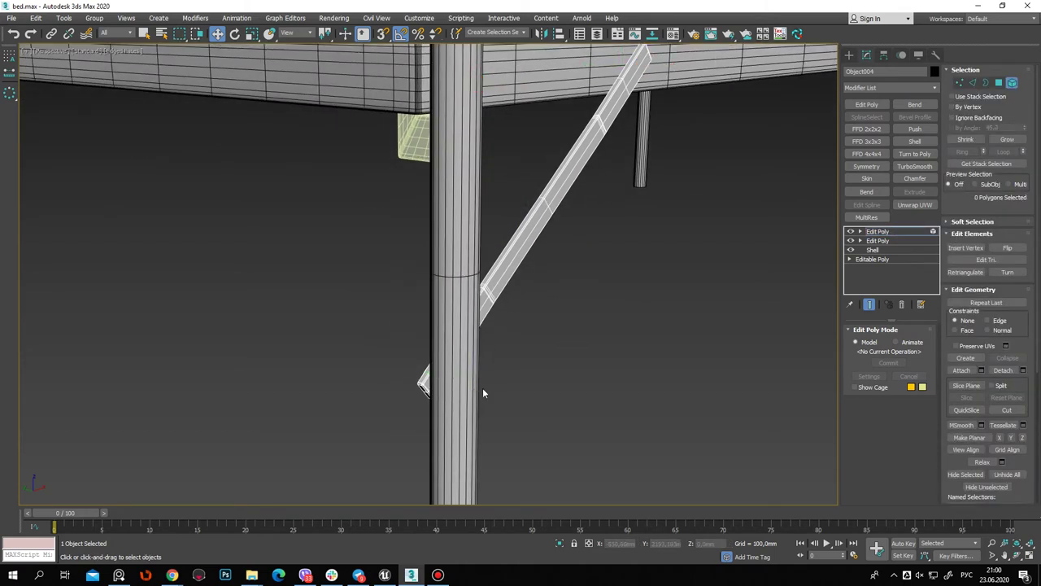
key(z)
scroll(453, 325, up, 1)
scroll(468, 321, up, 4)
scroll(504, 301, down, 3)
key(z)
Toggle Object004's top Edit Poly on and off to compare the brace shape
click(851, 233)
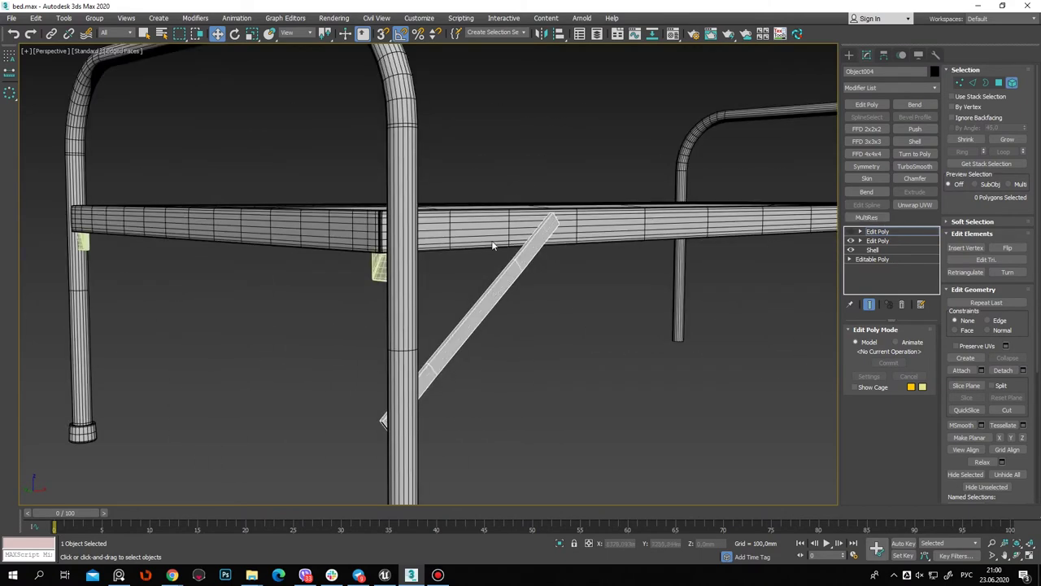
click(850, 233)
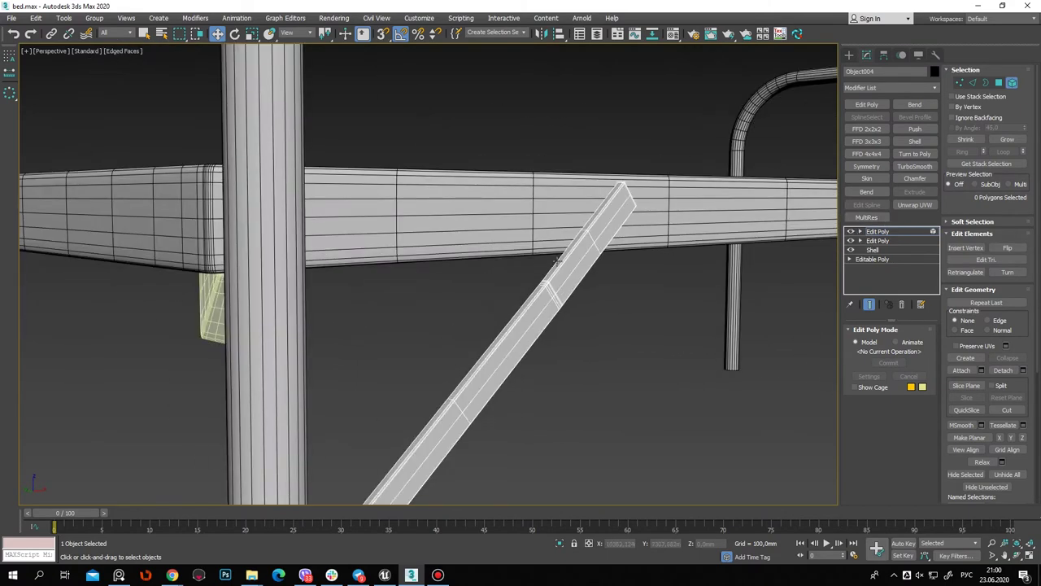
alt+middle_drag(692, 239, 522, 196)
click(851, 233)
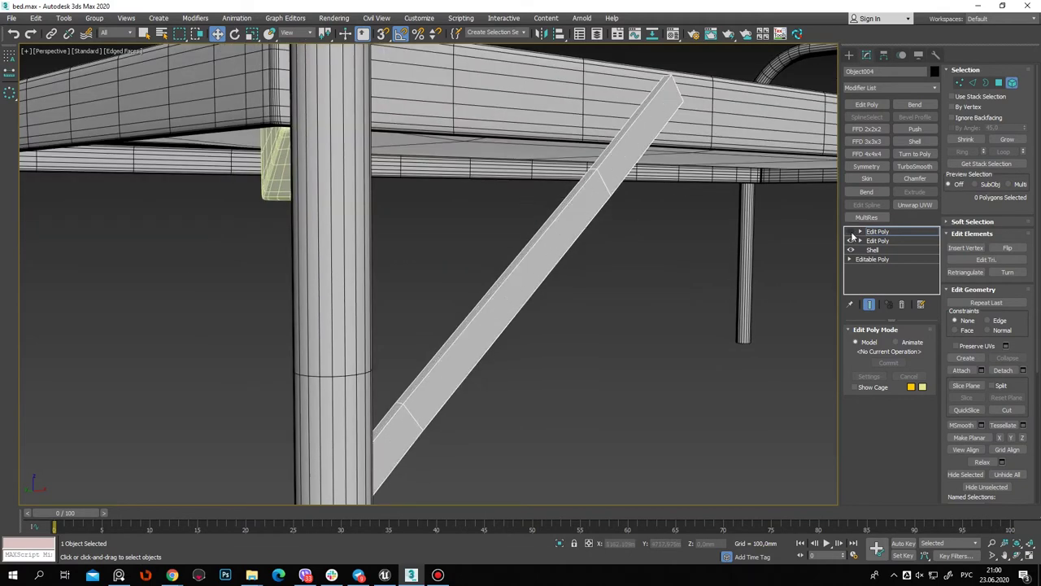
click(850, 232)
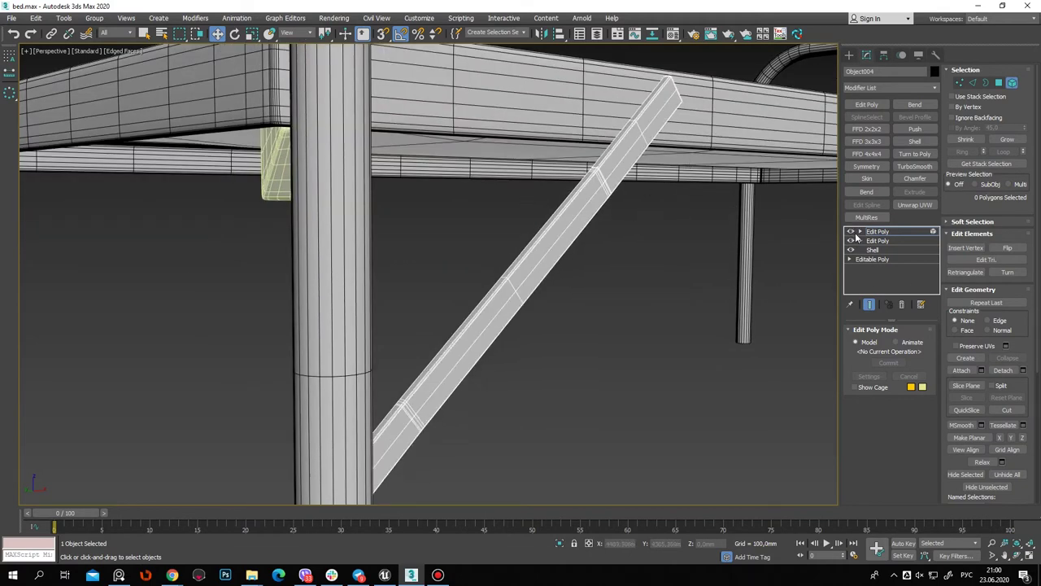
scroll(356, 251, down, 5)
scroll(325, 333, up, 5)
click(851, 232)
click(851, 232)
click(851, 231)
Collapse all of Object004's modifiers into a single editable poly
right_click(915, 236)
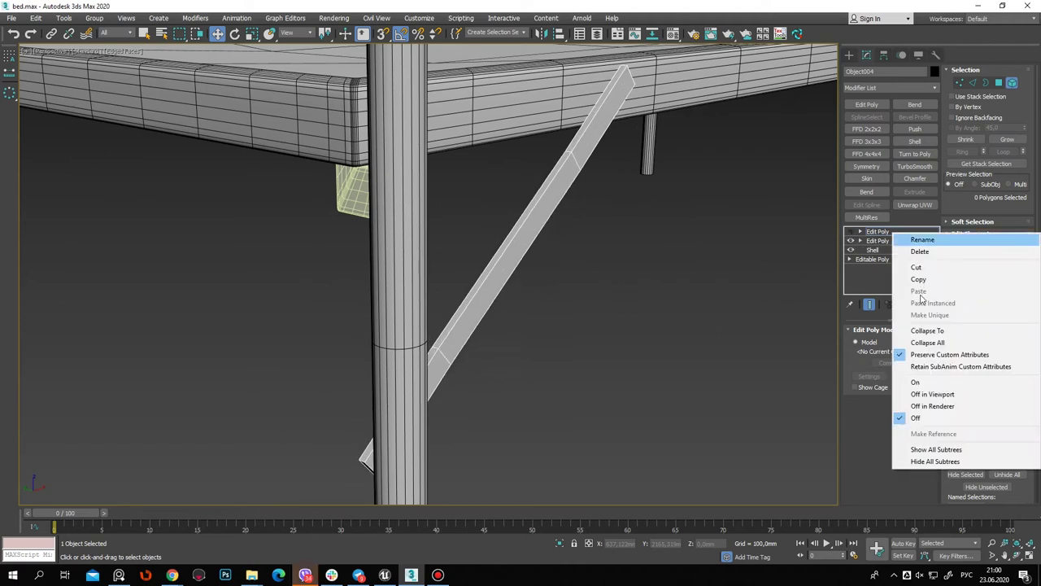
click(928, 342)
click(616, 331)
key(ctrl+z)
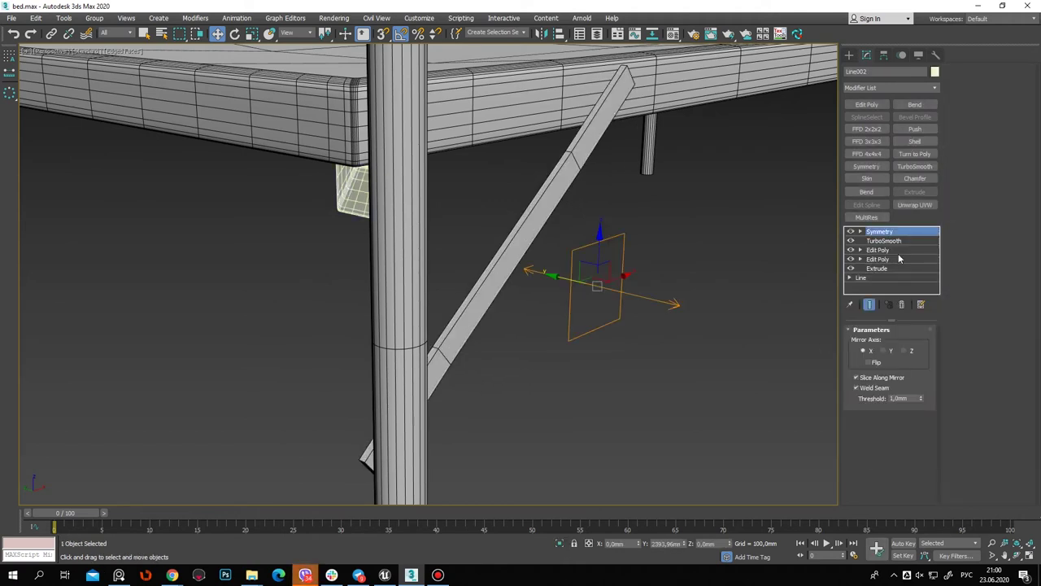
Turn off Line002's TurboSmooth and lower Edit Poly, collapse its stack, and convert to Editable Poly
click(851, 241)
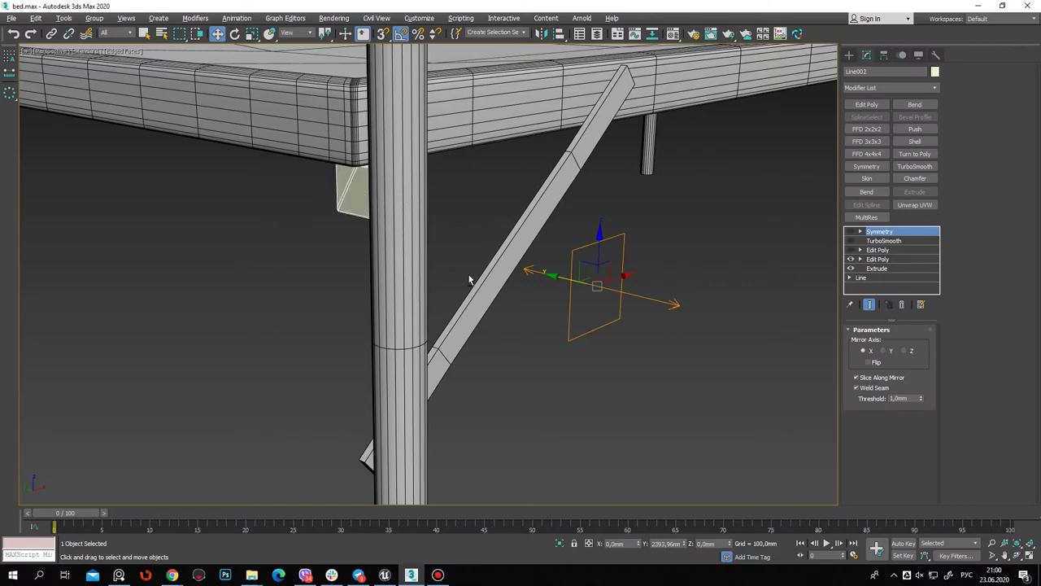
alt+middle_drag(469, 280, 504, 235)
click(851, 259)
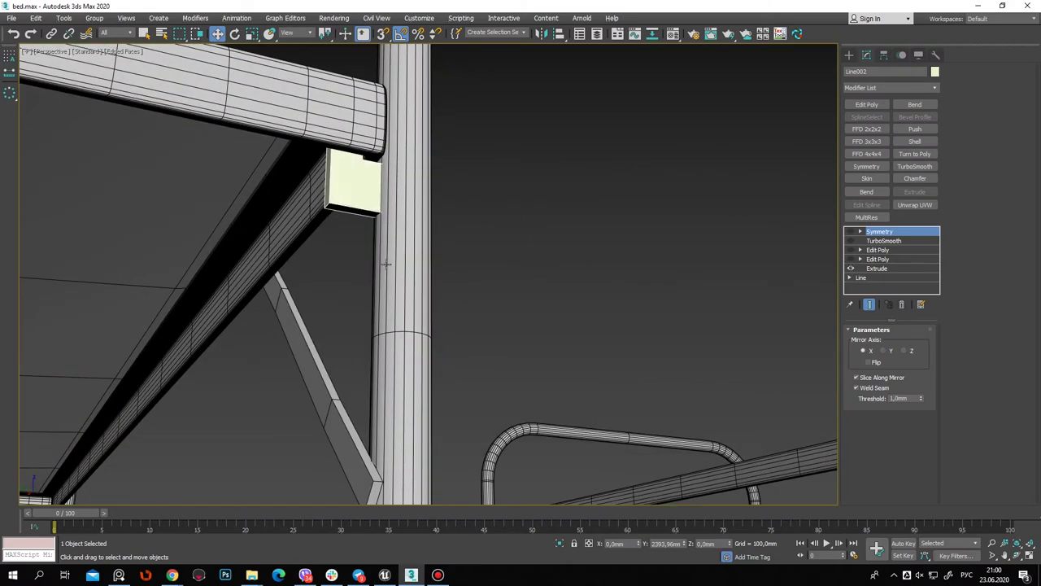
scroll(386, 263, up, 4)
right_click(878, 234)
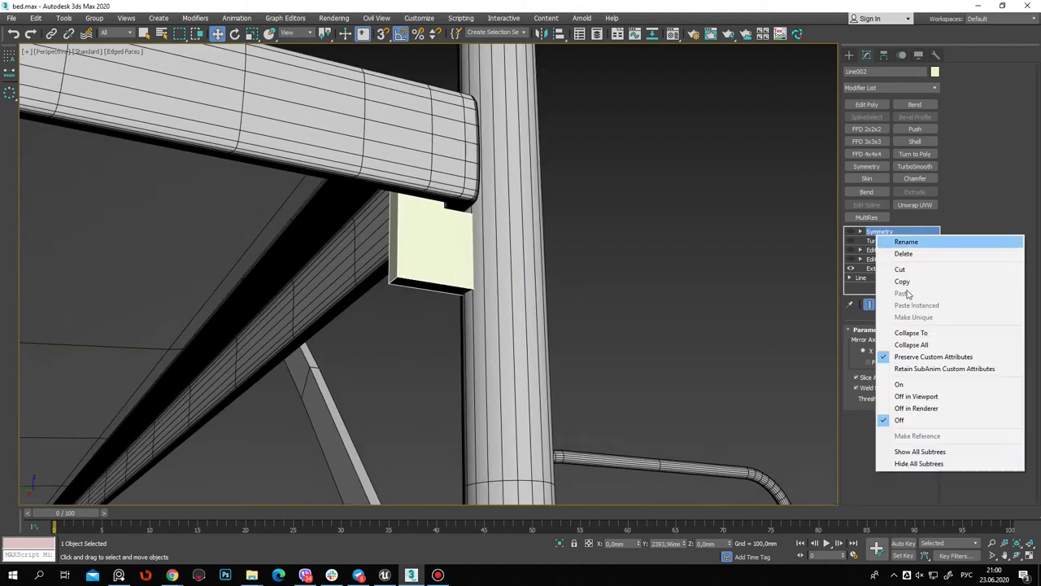
click(917, 345)
right_click(453, 257)
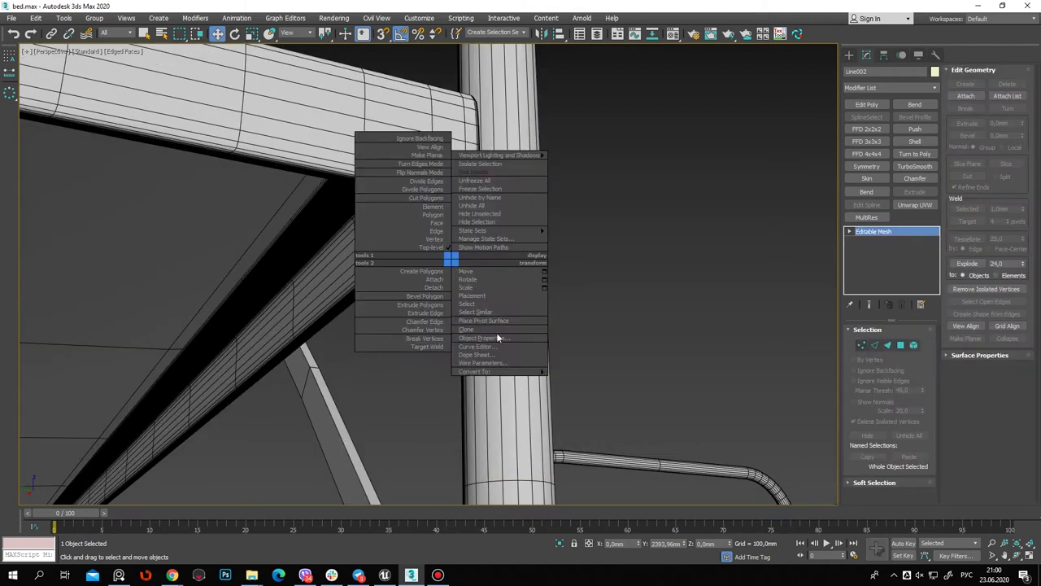
click(610, 382)
Inspect the block's corner vertices in wireframe vertex mode
click(861, 343)
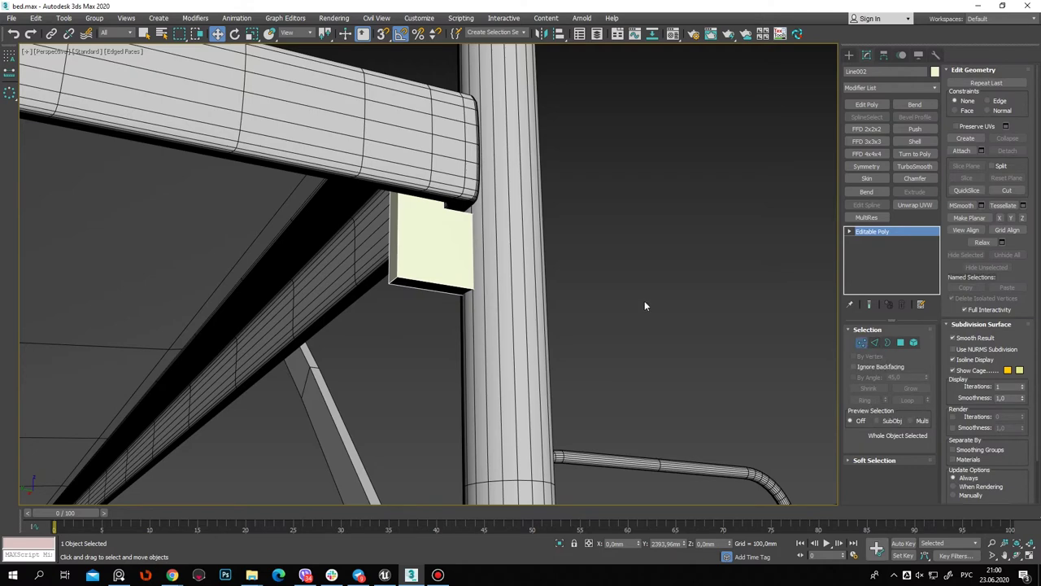
key(F3)
drag(370, 265, 421, 294)
ctrl+click(453, 210)
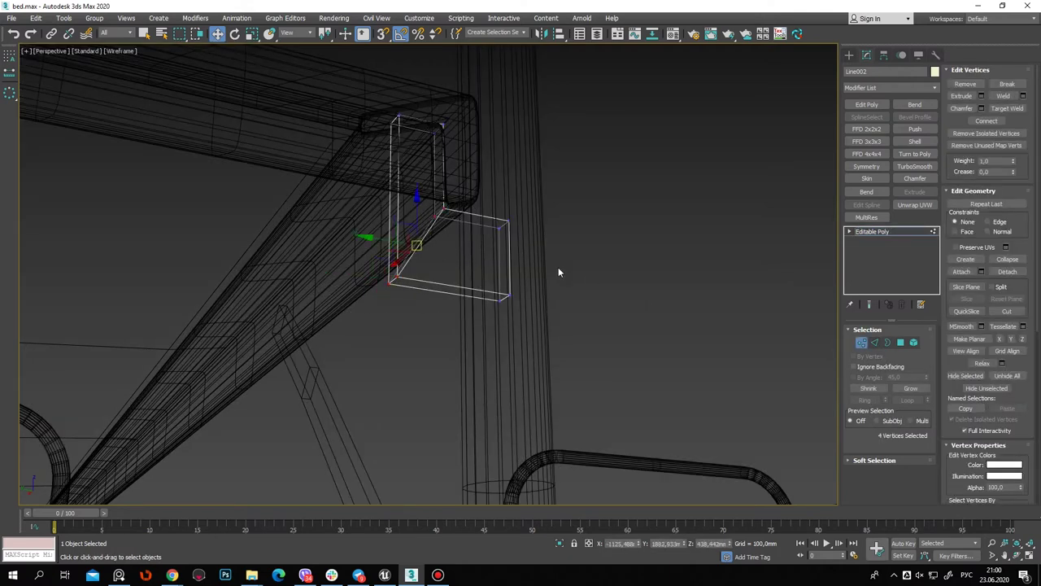
scroll(558, 266, down, 5)
scroll(508, 300, down, 4)
middle_drag(570, 309, 618, 341)
click(861, 342)
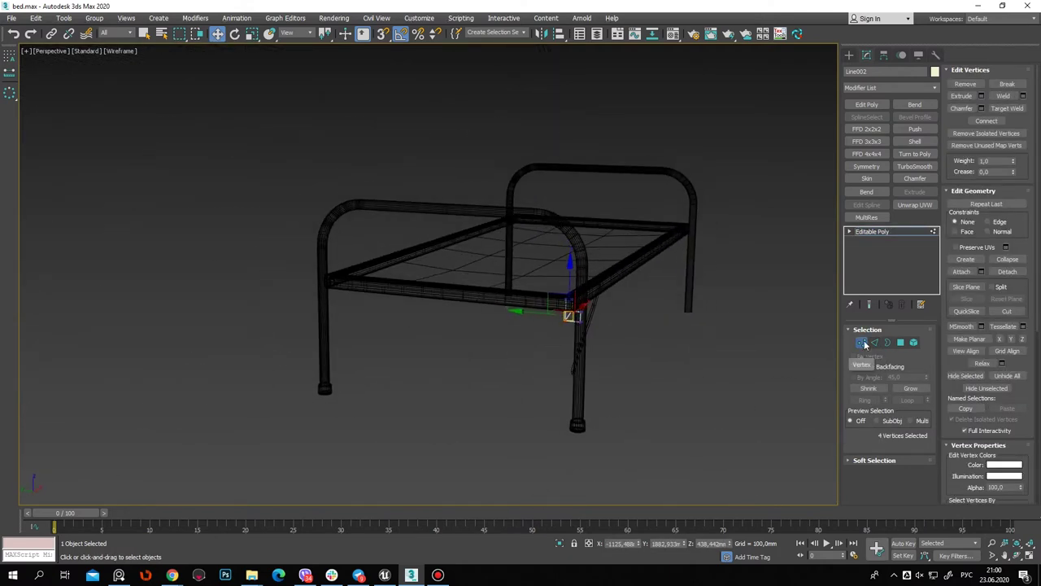
mouse_move(593, 302)
alt+middle_down()
mouse_move(426, 326)
mouse_move(390, 317)
mouse_move(409, 200)
alt+middle_up()
drag(436, 141, 775, 457)
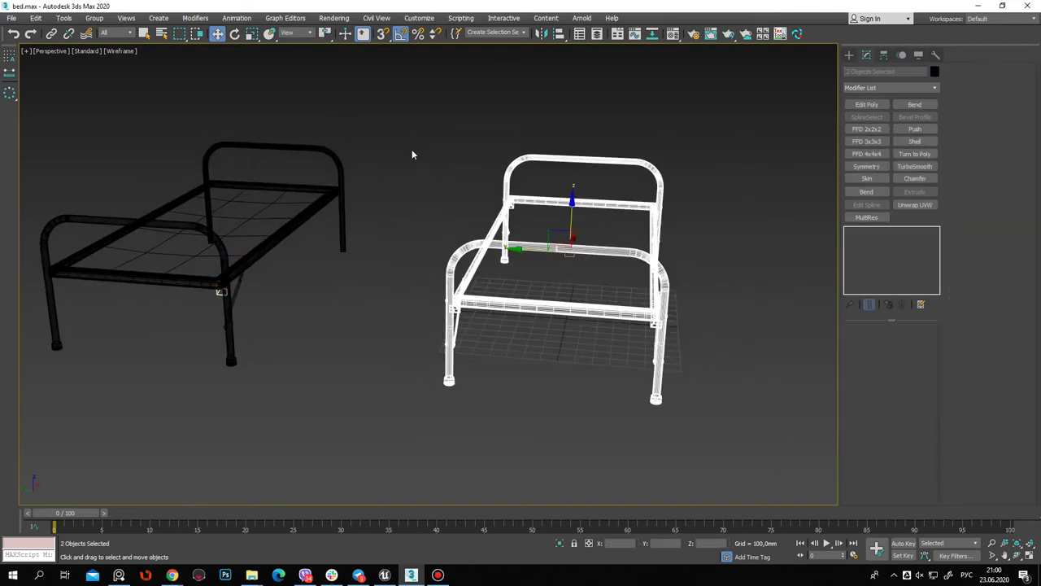
Move the white bed copy far to the right
middle_drag(565, 281, 417, 257)
mouse_move(398, 244)
mouse_down()
mouse_move(716, 288)
mouse_move(821, 281)
mouse_up()
mouse_move(516, 323)
alt+middle_down()
mouse_move(493, 317)
mouse_move(497, 333)
mouse_move(561, 341)
mouse_move(555, 375)
alt+middle_up()
scroll(561, 342, up, 5)
key(F3)
Select the bed base Box003 and turn off its TurboSmooth
click(555, 375)
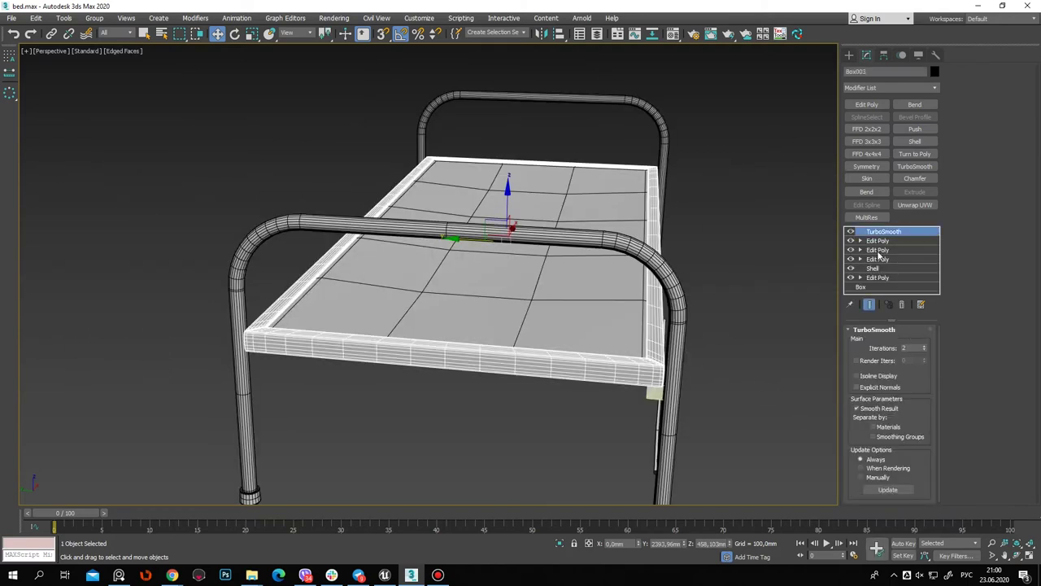
click(851, 232)
alt+middle_drag(799, 272, 650, 357)
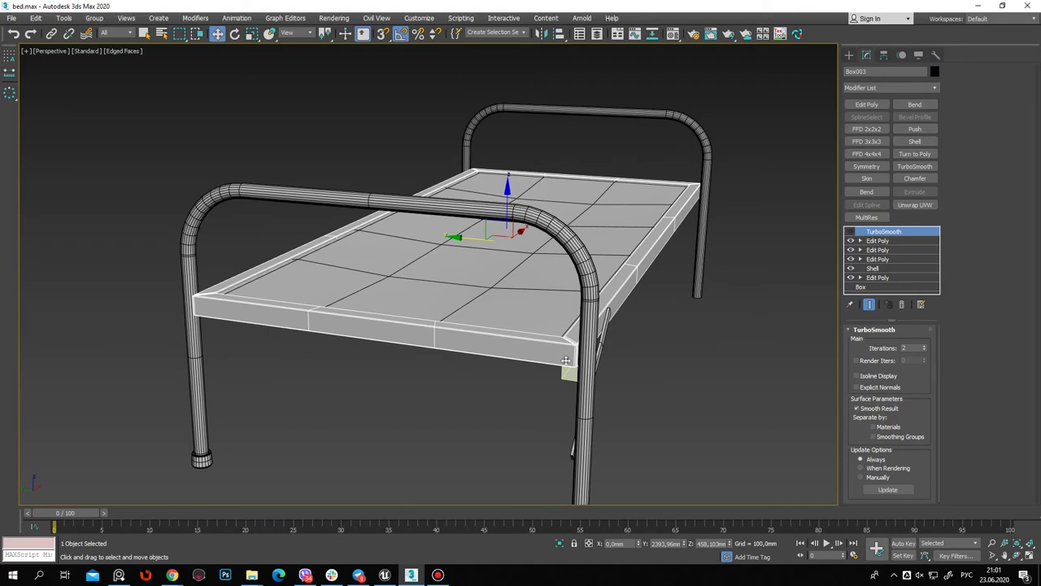
scroll(697, 324, up, 4)
scroll(445, 339, down, 4)
click(848, 55)
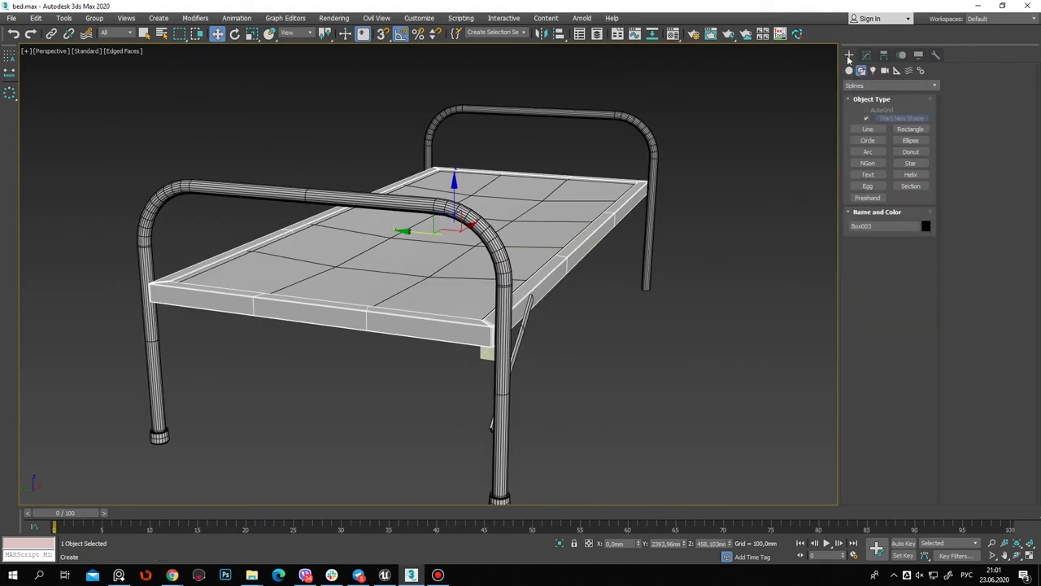
alt+middle_drag(638, 305, 647, 356)
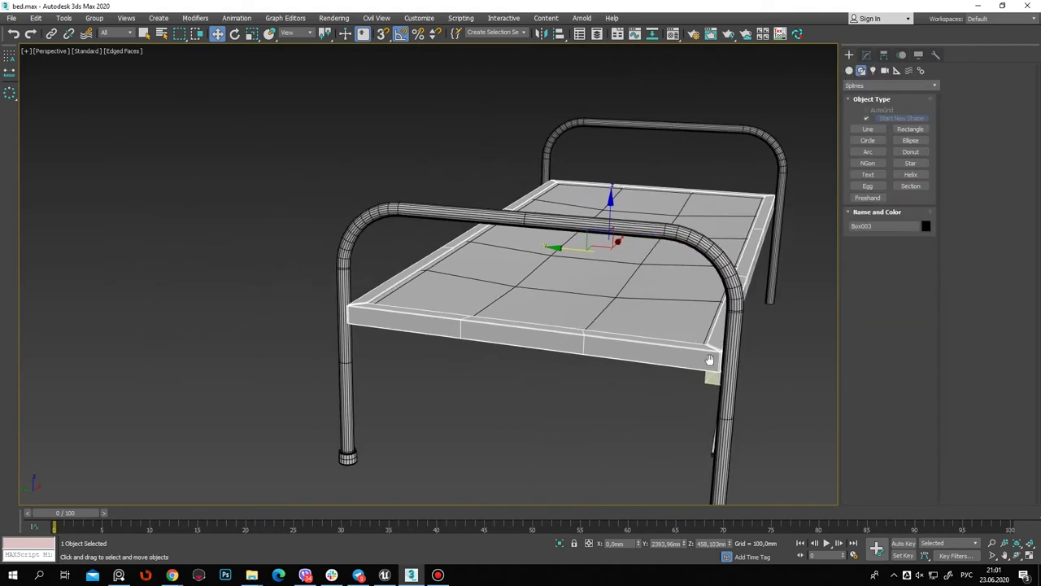
scroll(688, 344, up, 4)
click(867, 56)
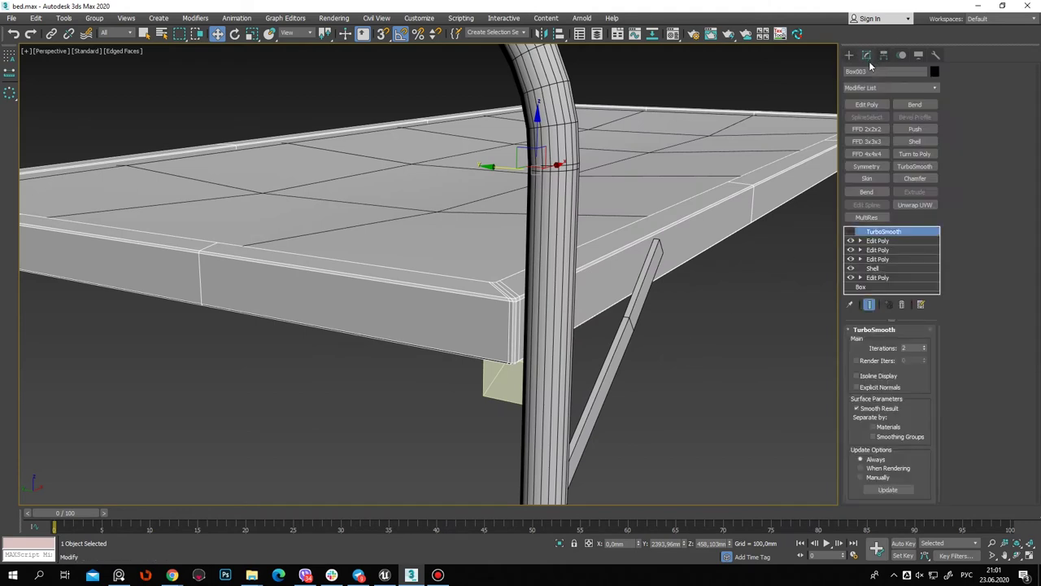
Disable Box003's two Edit Poly modifiers and collapse its stack into an editable poly
click(851, 242)
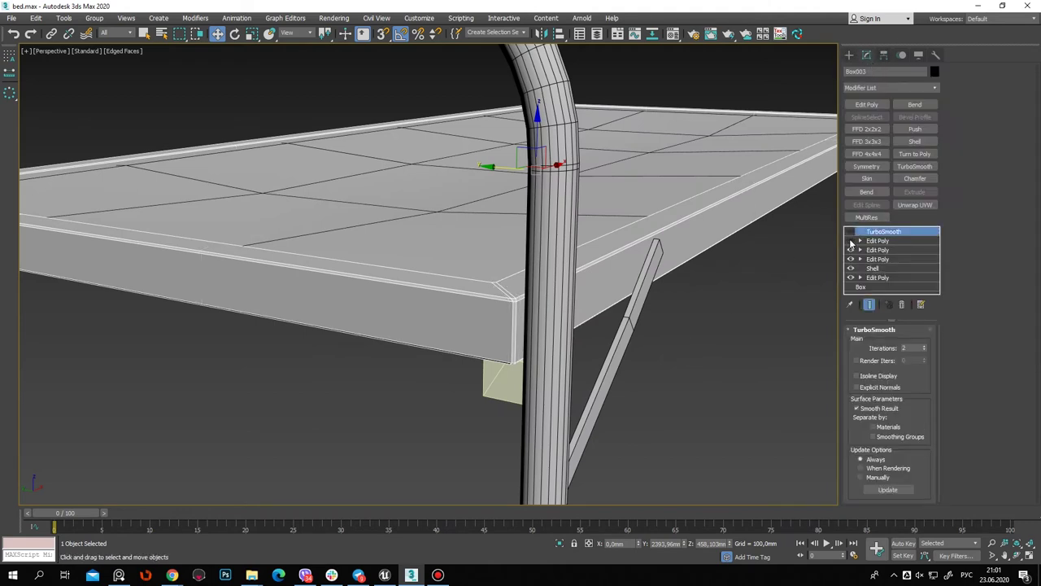
click(851, 250)
right_click(898, 238)
click(919, 345)
click(412, 346)
mouse_move(411, 346)
middle_down()
mouse_move(653, 378)
mouse_move(501, 304)
middle_up()
click(690, 215)
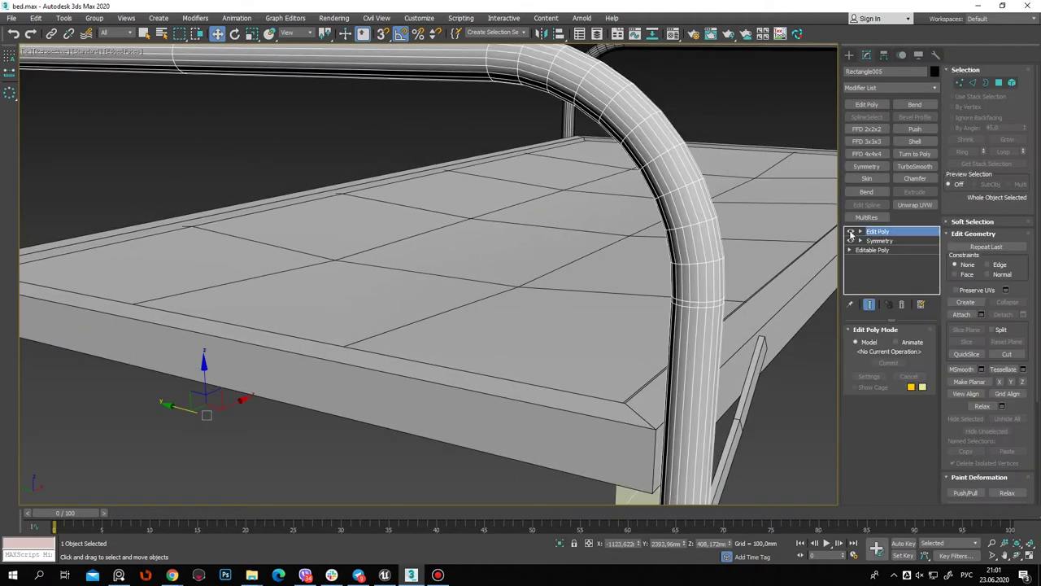
Collapse the headboard tube Rectangle005's stack into a single editable poly
key(z)
right_click(890, 233)
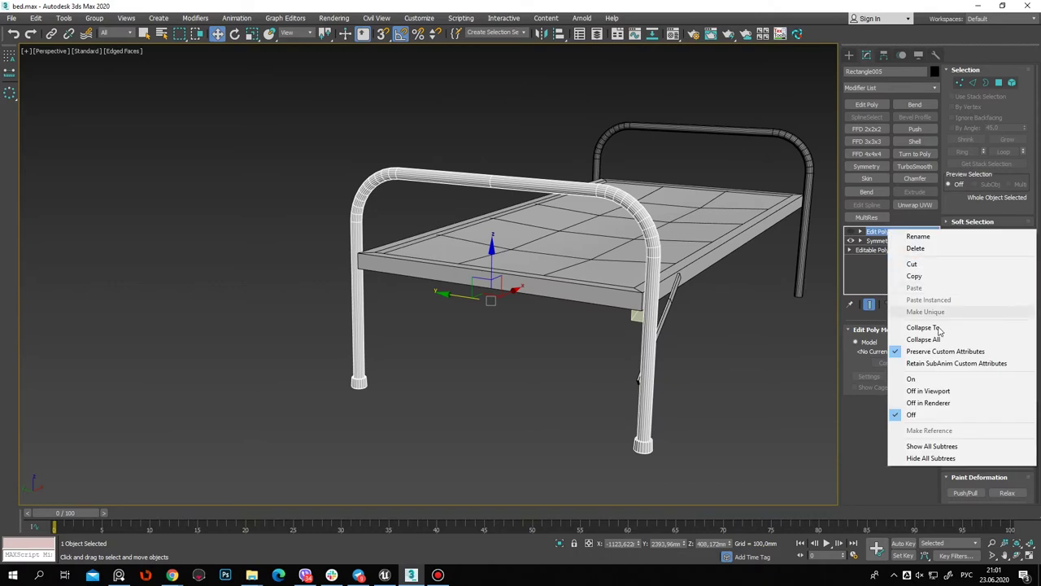
click(933, 345)
alt+middle_drag(604, 242, 497, 183)
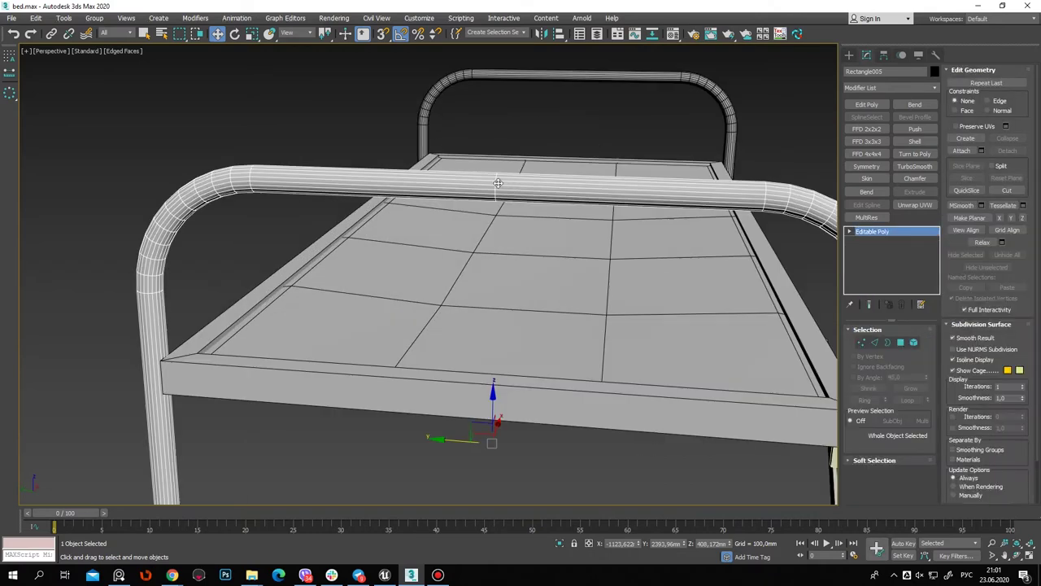
Check an edge loop around the tube in Edge mode, then clear it
click(875, 342)
scroll(480, 177, up, 5)
double_click(529, 200)
click(514, 205)
mouse_move(514, 204)
alt+middle_down()
mouse_move(302, 272)
mouse_move(390, 193)
mouse_move(503, 300)
mouse_move(565, 275)
mouse_move(616, 267)
mouse_move(616, 279)
mouse_move(773, 200)
mouse_move(708, 240)
alt+middle_up()
Review the unsmoothed tubing from several angles, then deselect everything
alt+middle_drag(553, 293, 566, 396)
scroll(553, 297, down, 5)
scroll(566, 396, up, 5)
scroll(561, 382, up, 2)
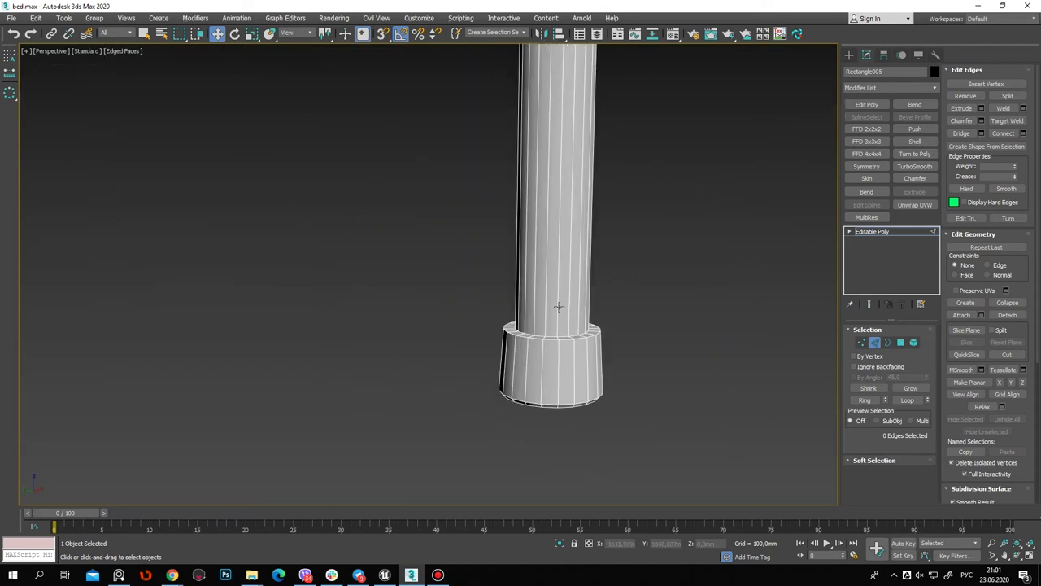
scroll(569, 366, up, 3)
scroll(570, 342, down, 2)
scroll(585, 203, down, 4)
alt+middle_drag(597, 240, 595, 212)
scroll(595, 212, up, 3)
scroll(595, 212, down, 3)
click(849, 54)
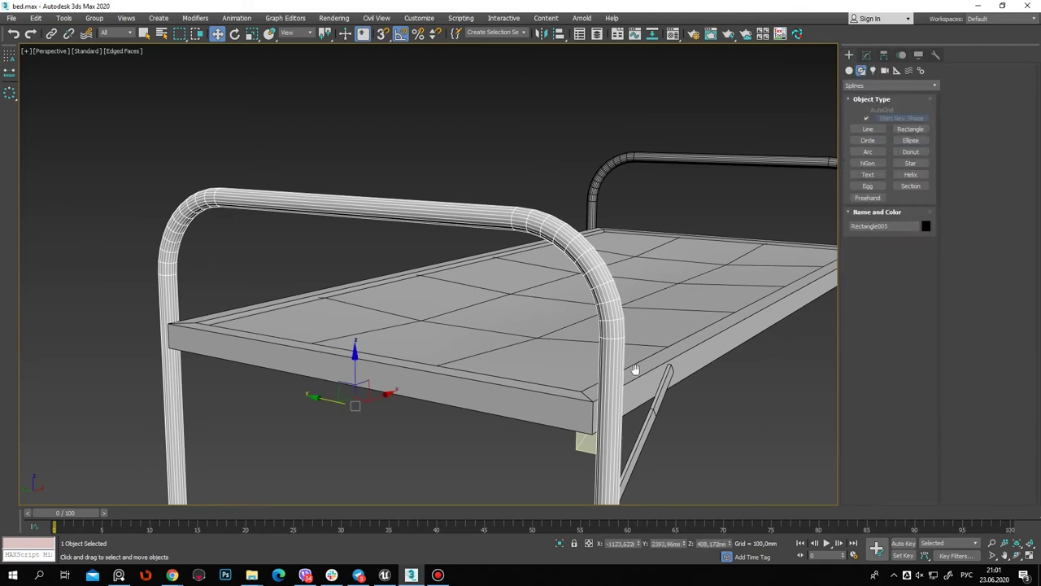
alt+middle_drag(618, 342, 708, 412)
click(582, 321)
mouse_move(583, 288)
alt+middle_down()
mouse_move(499, 315)
mouse_move(574, 340)
alt+middle_up()
Add a Symmetry modifier to the small yellow block Line002
click(667, 280)
mouse_move(667, 281)
alt+middle_down()
mouse_move(720, 303)
mouse_move(717, 328)
alt+middle_up()
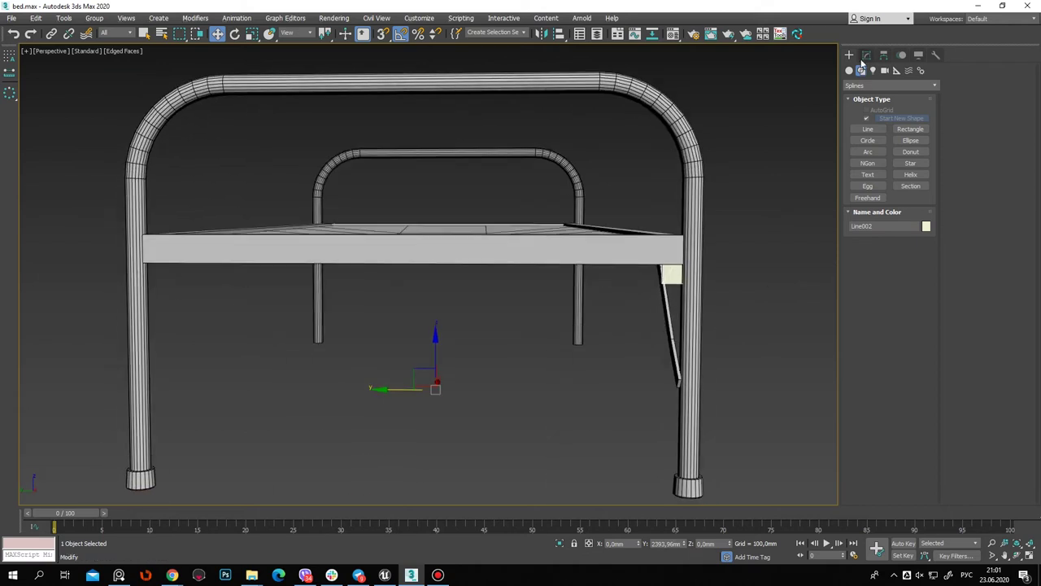
click(866, 54)
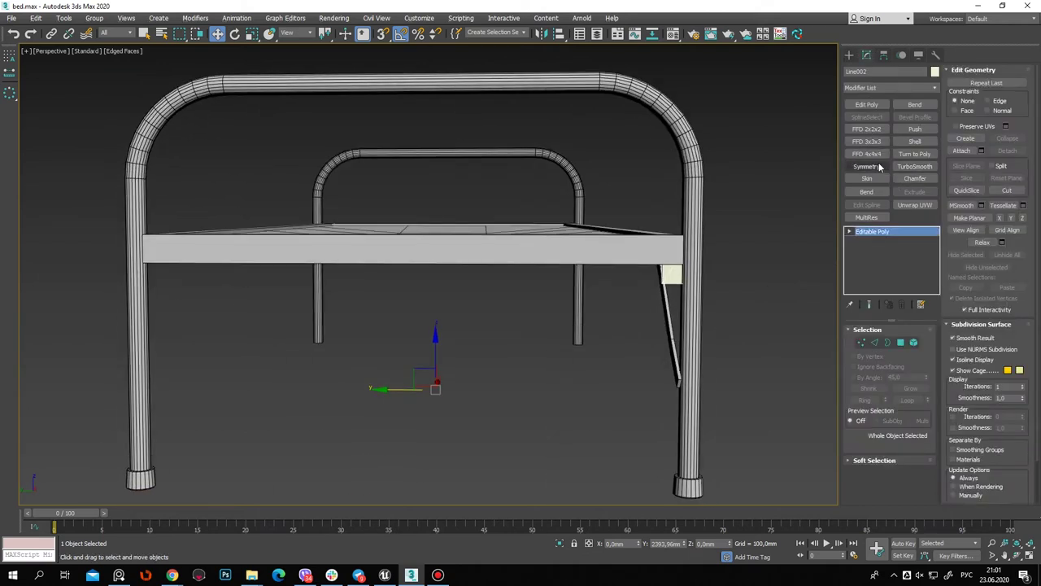
click(867, 166)
mouse_move(656, 308)
alt+middle_down()
mouse_move(700, 244)
mouse_move(732, 91)
alt+middle_up()
click(732, 92)
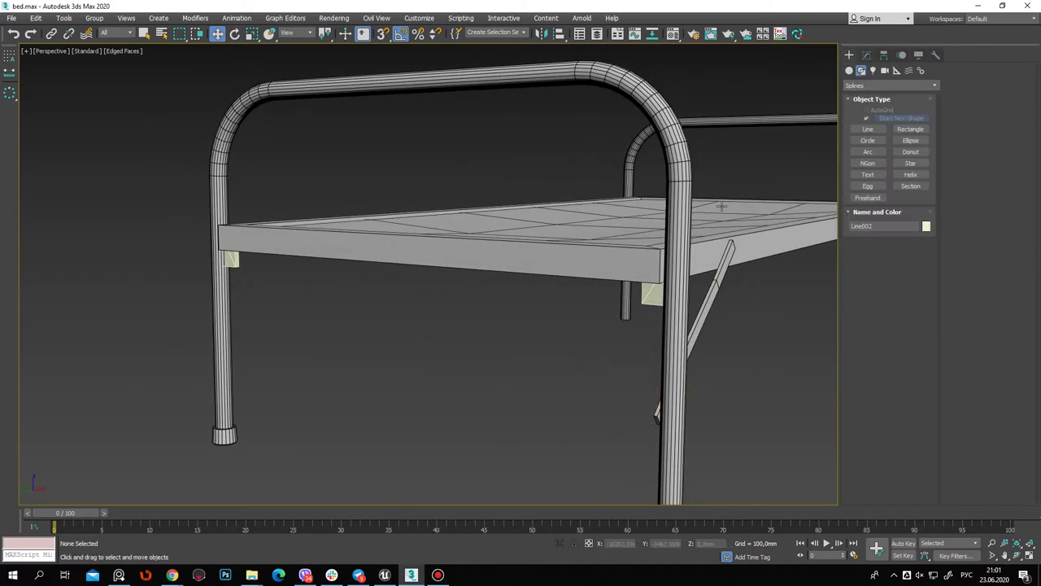
Select the diagonal brace, try a Symmetry modifier on it, then undo it
alt+middle_drag(722, 205, 642, 261)
click(632, 269)
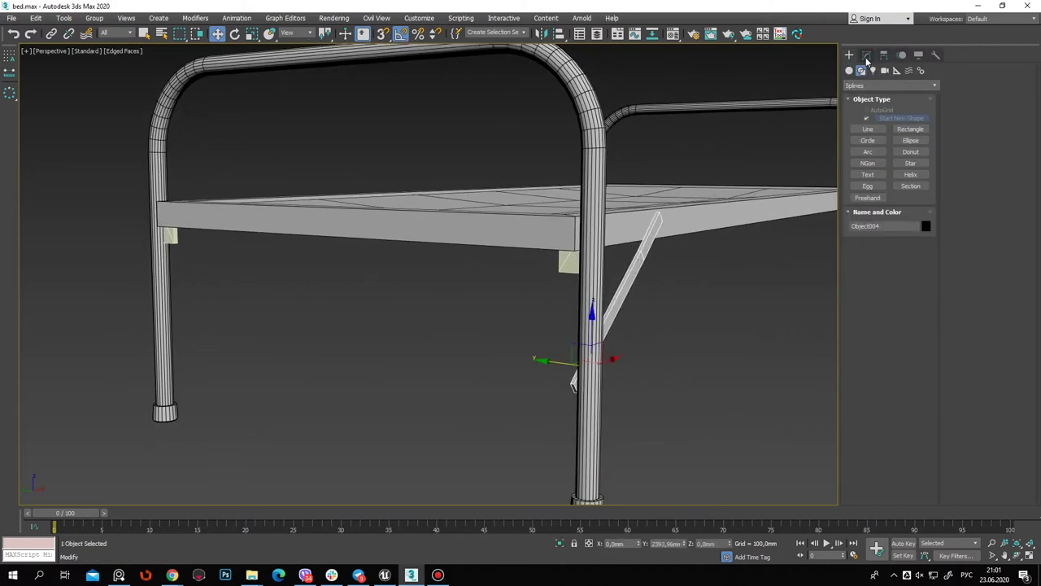
alt+middle_drag(581, 303, 615, 292)
click(885, 56)
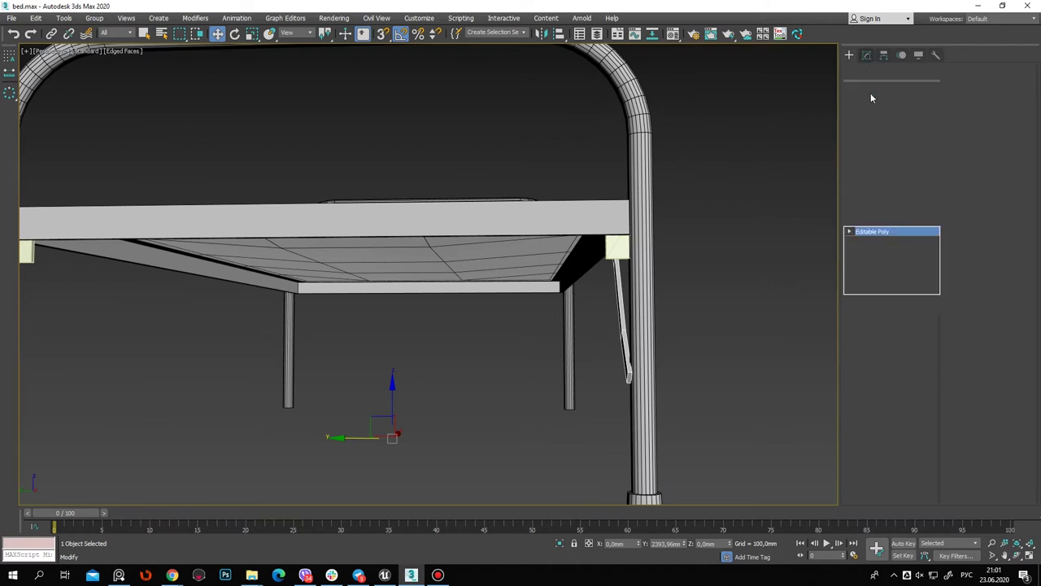
click(877, 167)
alt+middle_drag(570, 325, 737, 324)
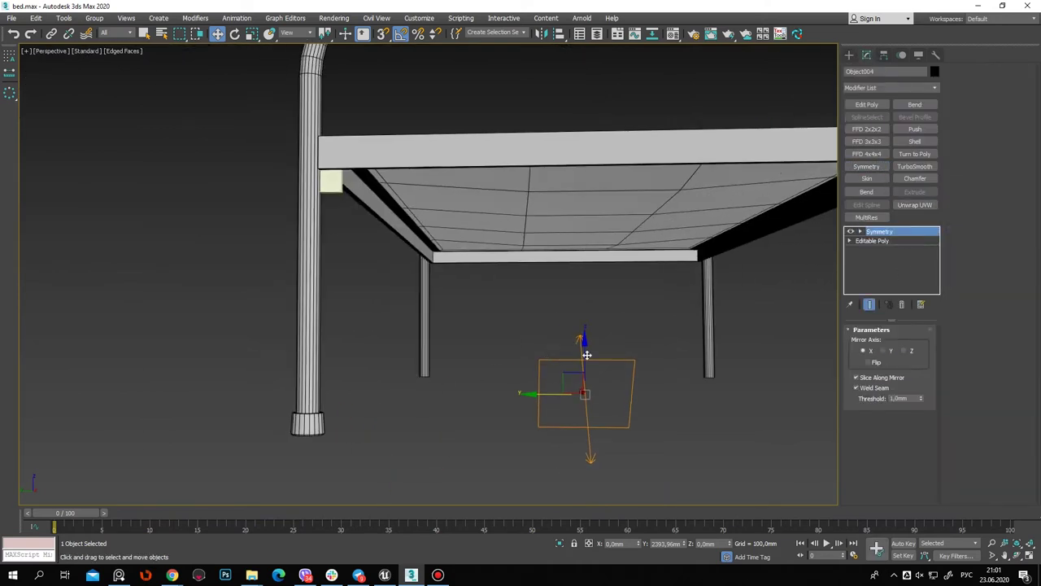
key(ctrl+z)
mouse_move(660, 293)
alt+middle_down()
mouse_move(567, 310)
mouse_move(522, 227)
alt+middle_up()
Reset the brace's XForm and collapse the XForm modifier into the mesh
click(935, 54)
click(888, 253)
click(867, 57)
right_click(898, 240)
click(923, 339)
Add a Symmetry modifier to the brace with Mirror Axis Y and Flip checked
click(878, 166)
click(885, 351)
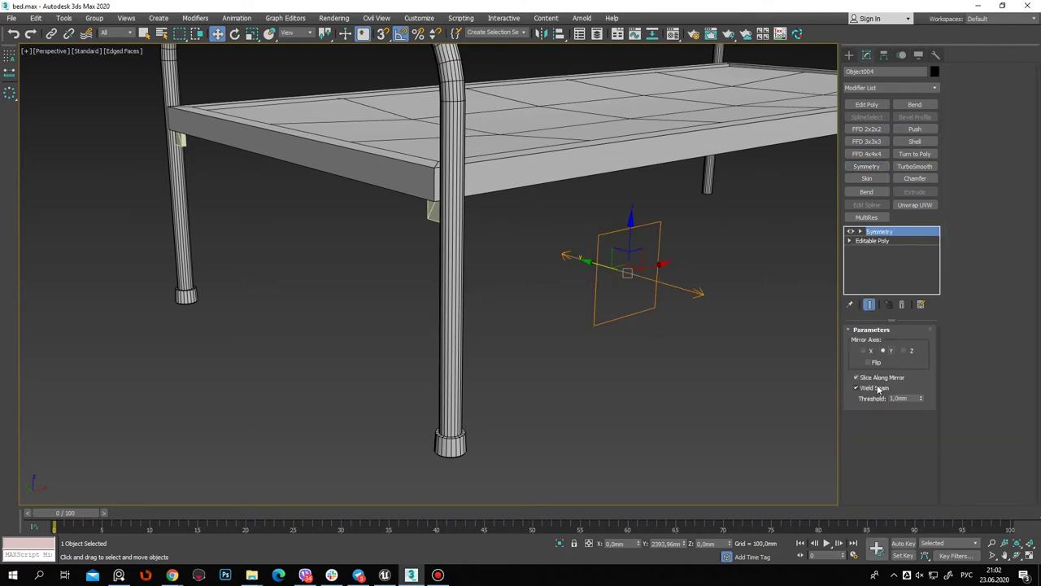
click(871, 362)
mouse_move(496, 302)
alt+middle_down()
mouse_move(517, 358)
mouse_move(543, 302)
mouse_move(604, 403)
alt+middle_up()
Deselect the brace and select the mattress platform Box003
click(604, 404)
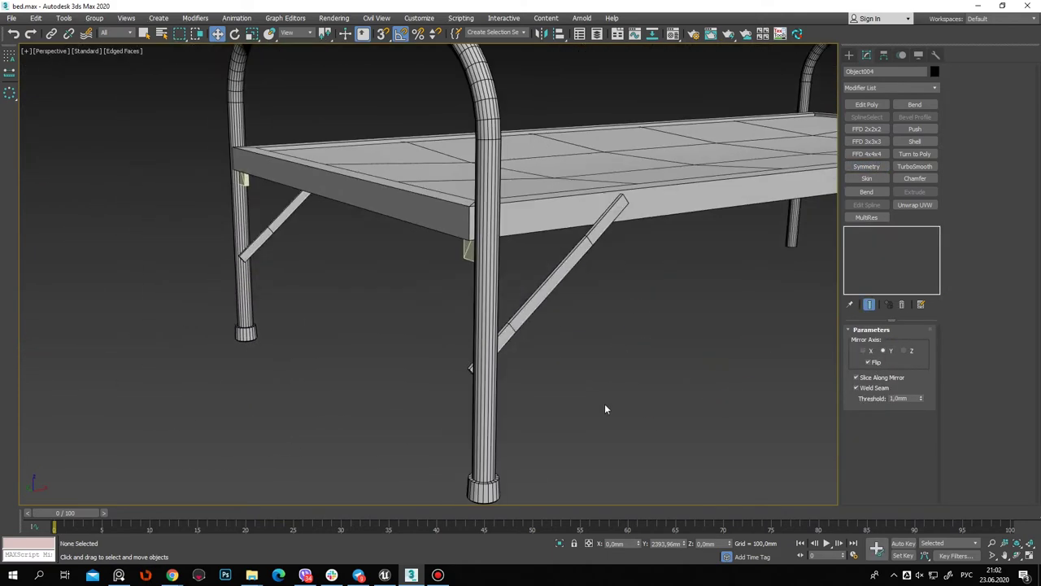
click(849, 55)
alt+middle_drag(813, 97, 648, 175)
click(639, 113)
click(168, 329)
mouse_move(369, 282)
alt+middle_down()
mouse_move(249, 212)
mouse_move(581, 291)
mouse_move(510, 298)
alt+middle_up()
click(273, 209)
click(509, 298)
scroll(509, 297, down, 3)
mouse_move(464, 272)
alt+middle_down()
mouse_move(672, 196)
mouse_move(553, 244)
mouse_move(782, 61)
alt+middle_up()
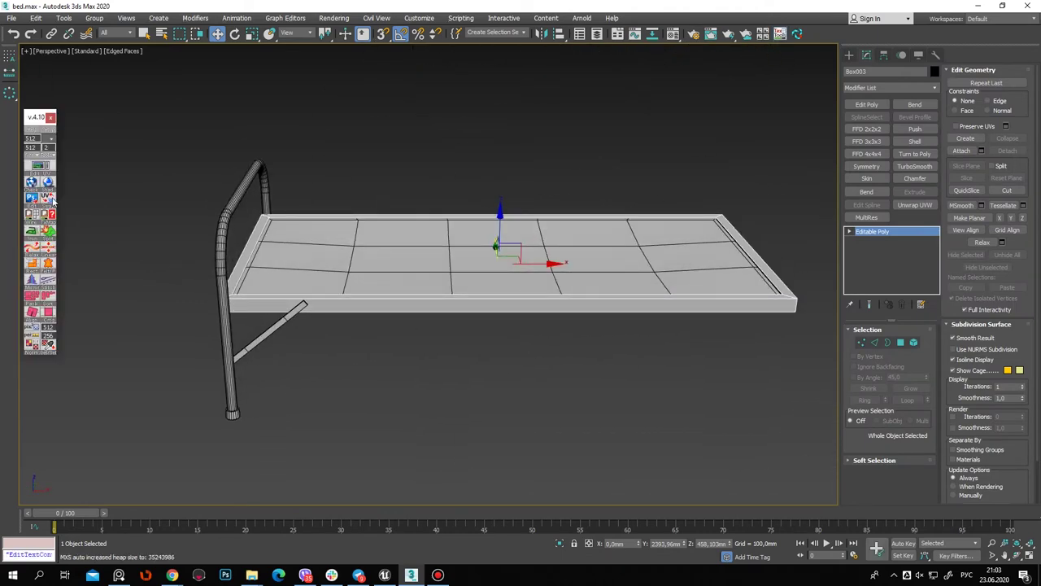
Add an Unwrap UVW modifier to the mattress platform Box003
click(41, 166)
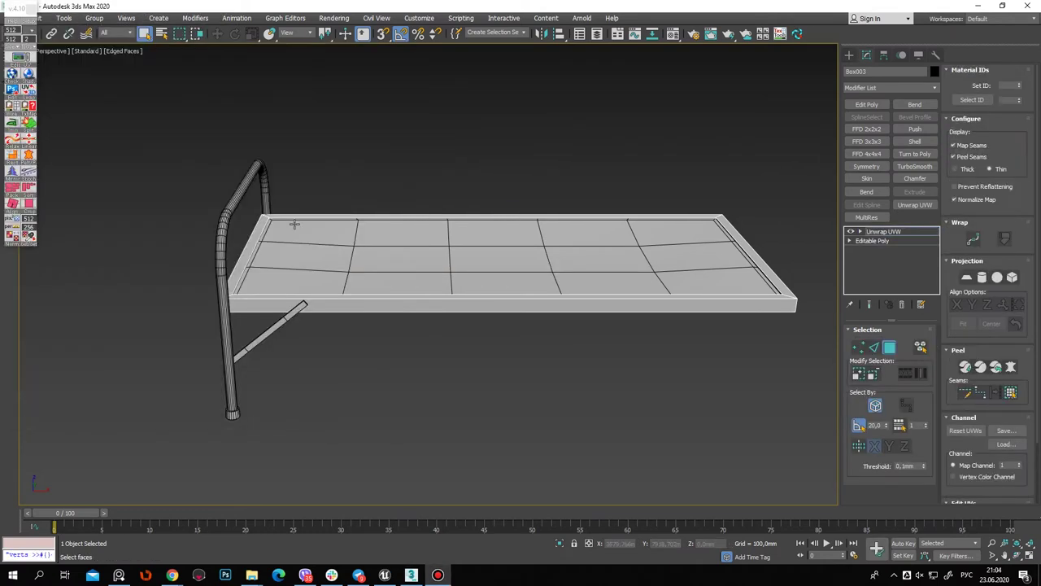
alt+middle_drag(377, 241, 350, 260)
click(848, 55)
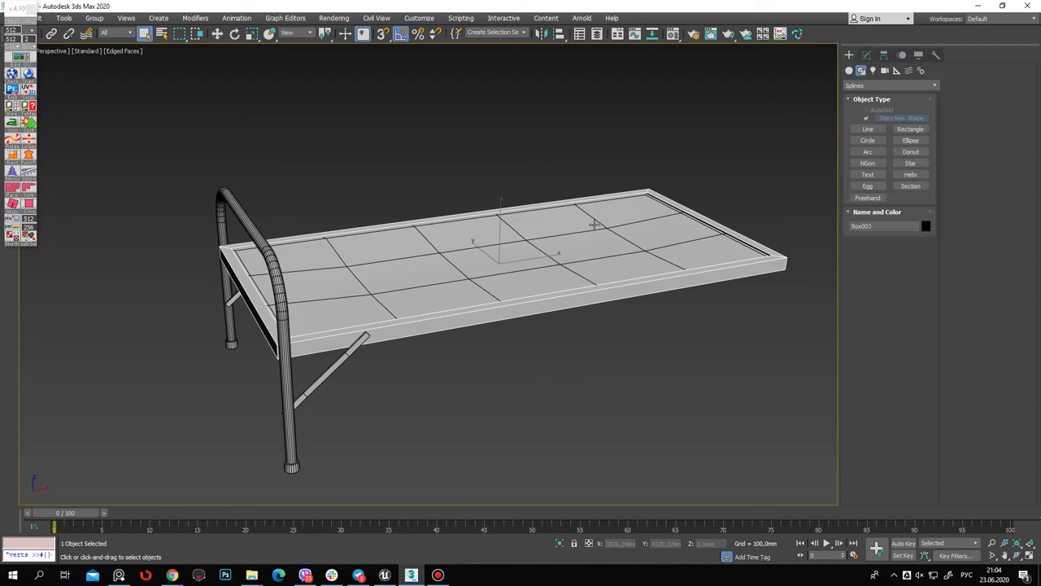
middle_drag(80, 142, 105, 113)
Check the TexTools help window, then open the Edit UVWs window from TexTools
drag(18, 9, 100, 54)
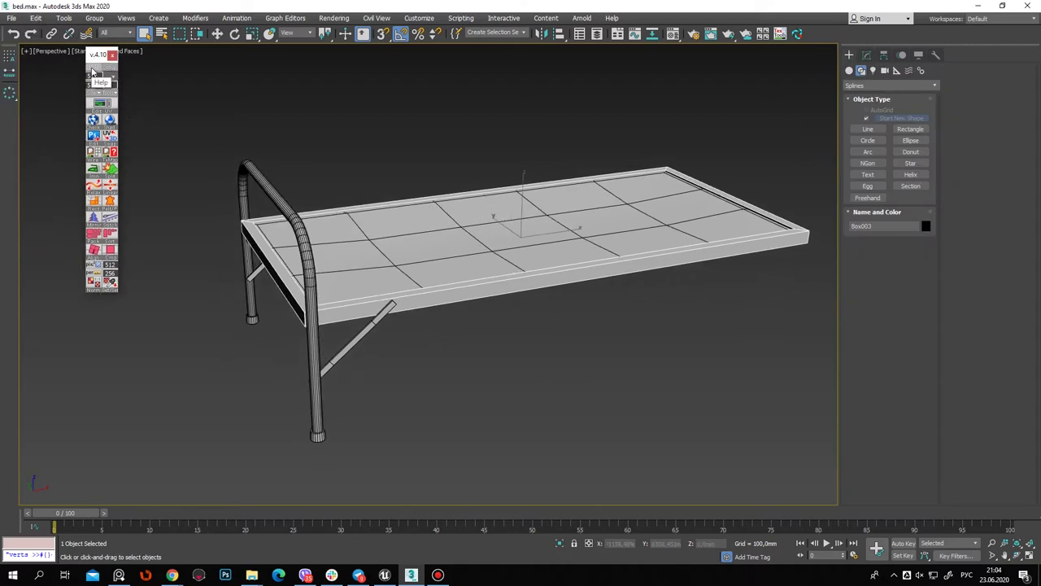
click(92, 72)
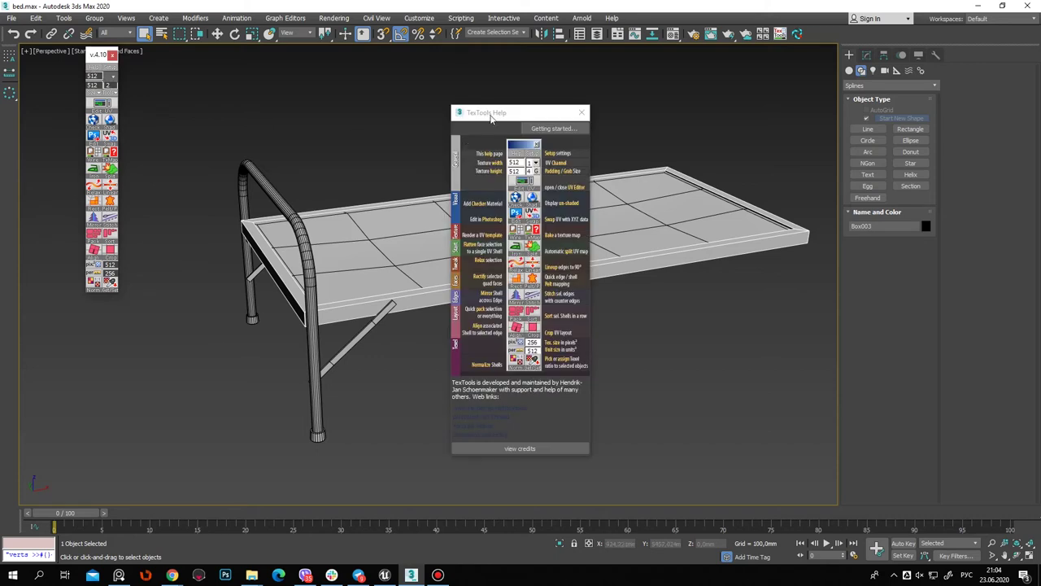
drag(490, 118, 205, 95)
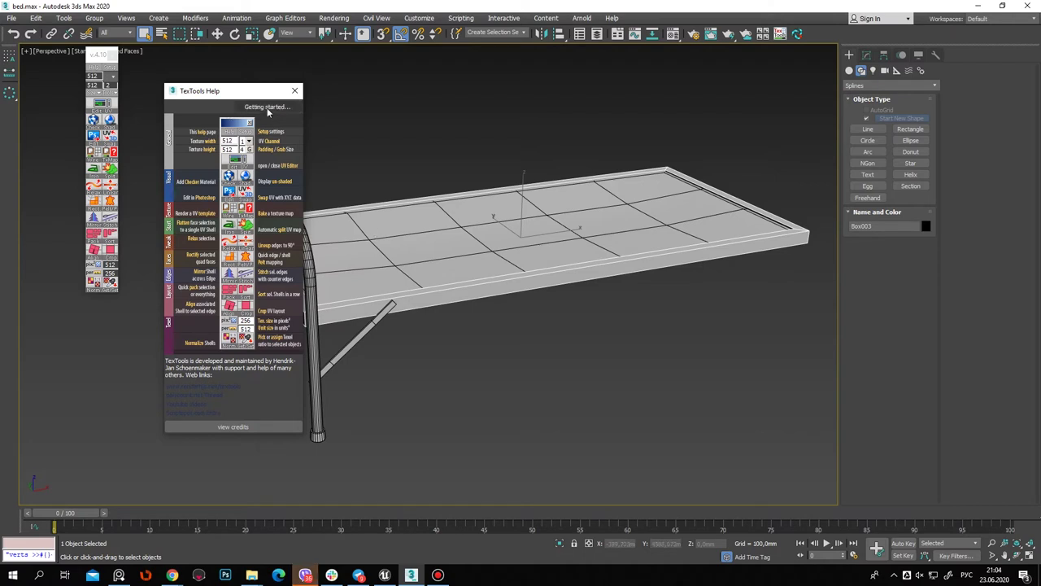
click(295, 90)
alt+middle_drag(414, 230, 429, 259)
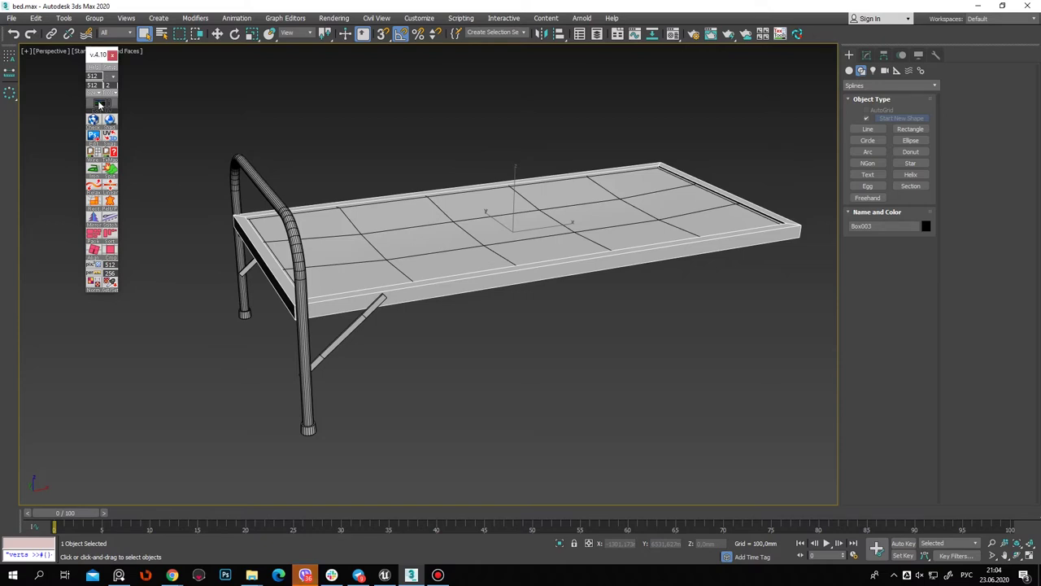
click(99, 104)
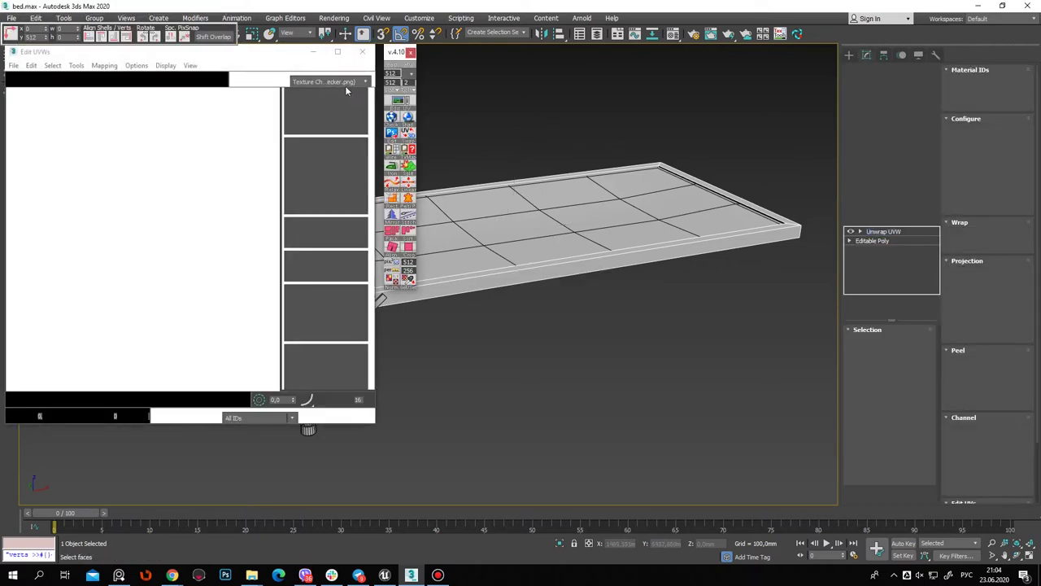
Select all platform UV faces and apply Flatten Mapping to split them into shells
mouse_move(204, 52)
mouse_down()
mouse_move(483, 64)
mouse_move(324, 95)
mouse_up()
scroll(820, 328, up, 2)
alt+middle_drag(715, 351, 669, 355)
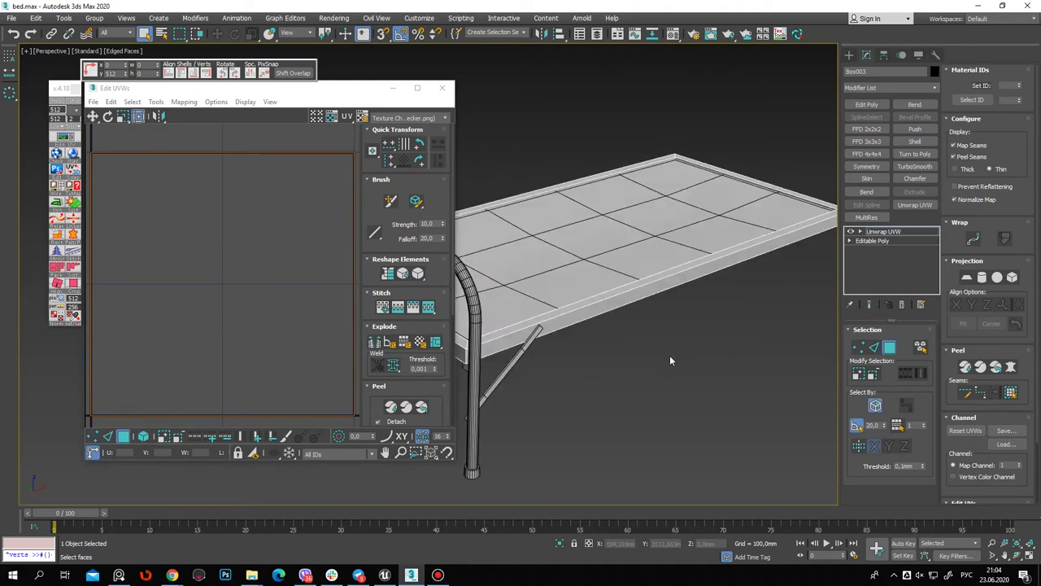
click(331, 281)
click(185, 101)
click(210, 114)
click(134, 90)
click(253, 369)
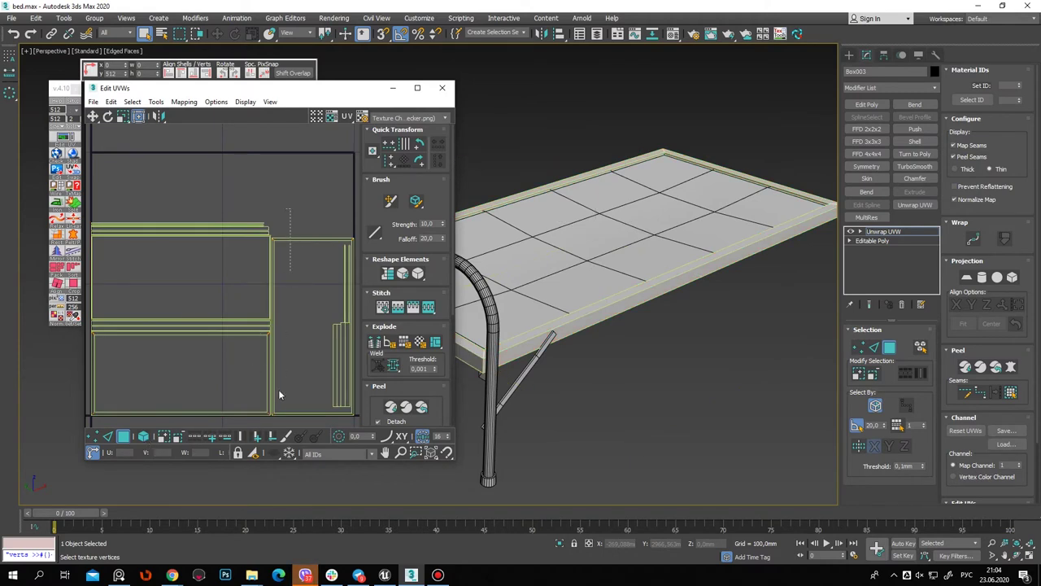
Rearrange the flattened UV shells by moving the right shell and a group of shells
middle_drag(303, 421, 248, 380)
click(272, 307)
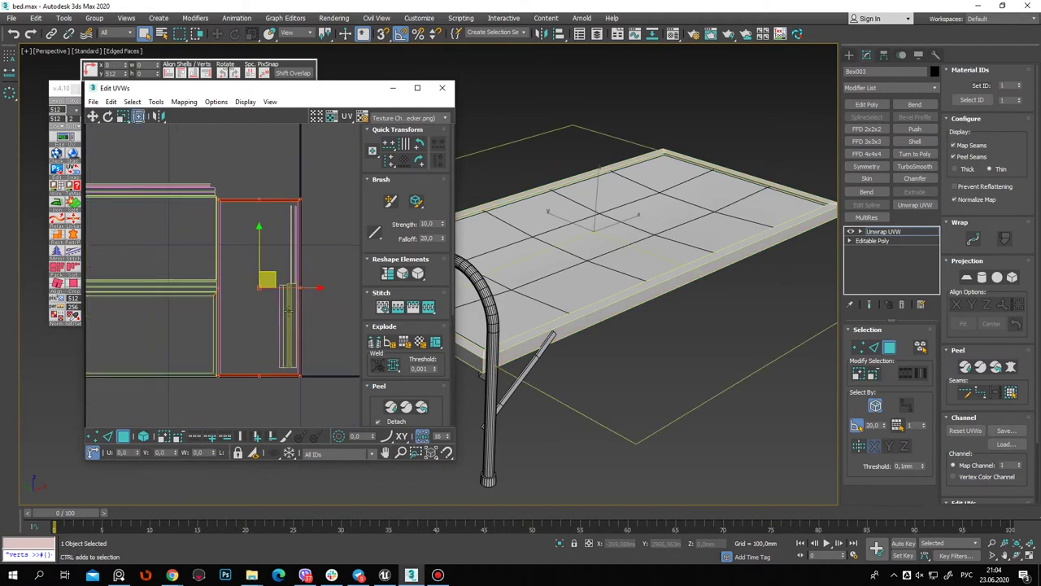
drag(270, 272, 316, 282)
middle_drag(161, 269, 238, 257)
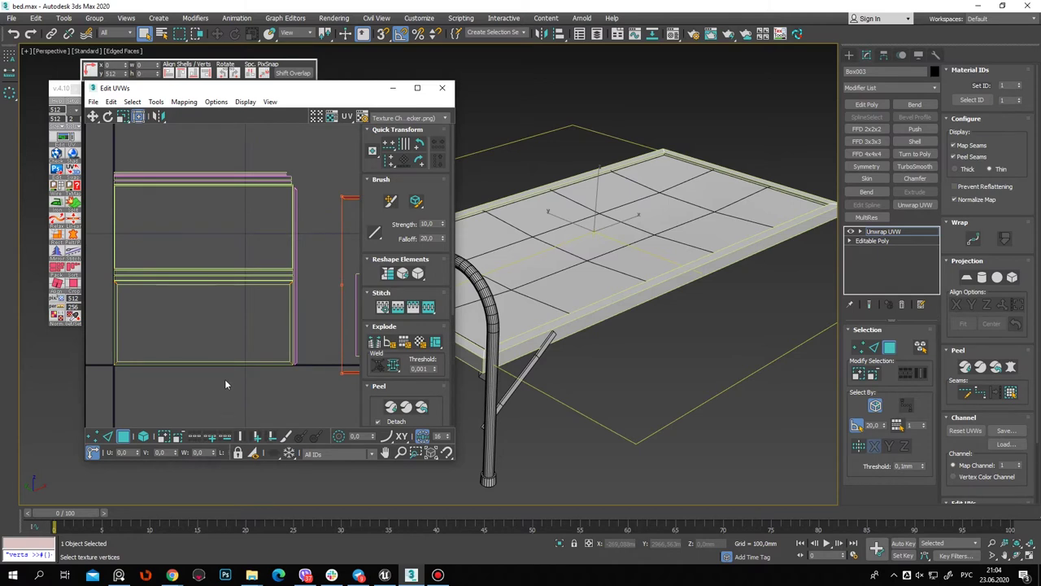
drag(233, 166, 234, 168)
drag(209, 257, 225, 238)
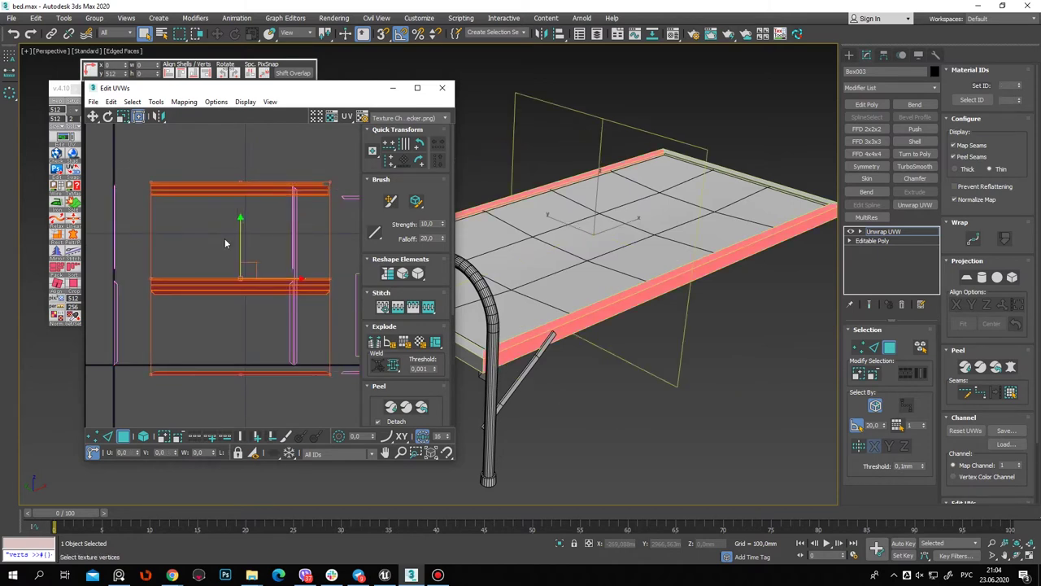
scroll(224, 238, down, 2)
click(344, 197)
click(294, 249)
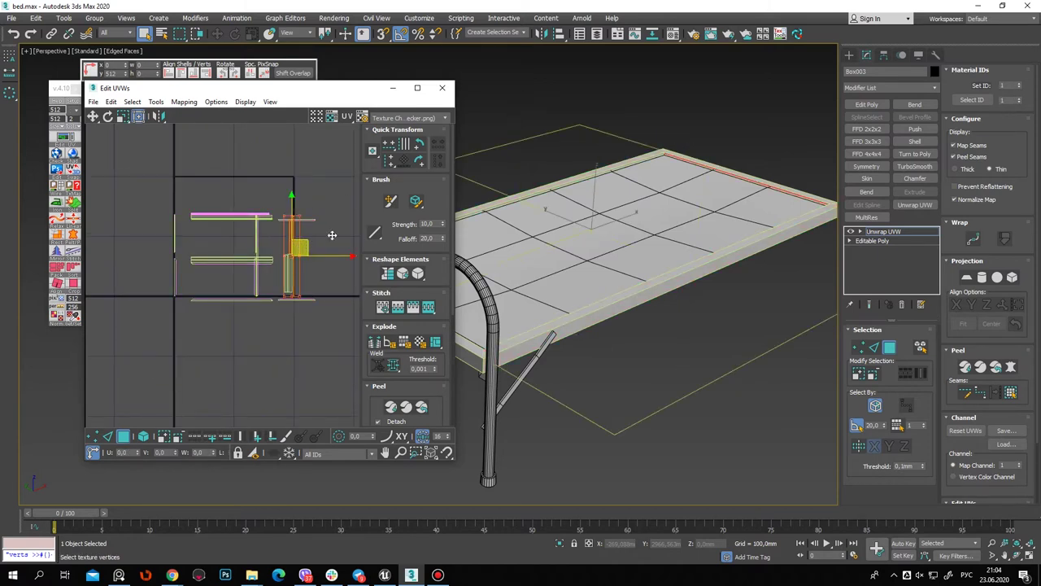
click(273, 178)
Select all UV shells and pack them with Pack Custom into the UV square
key(ctrl+a)
drag(414, 346, 415, 163)
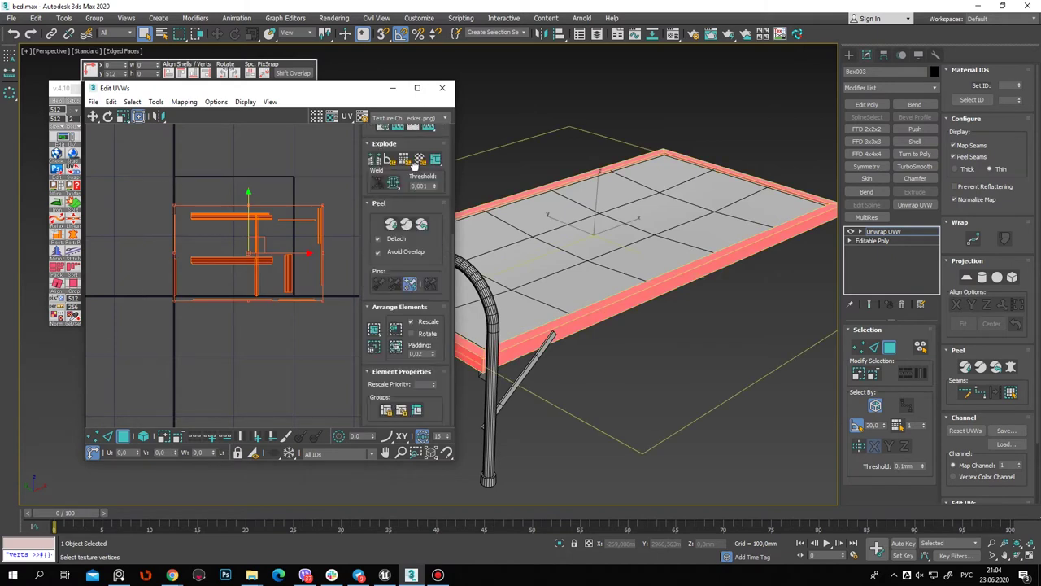
click(375, 346)
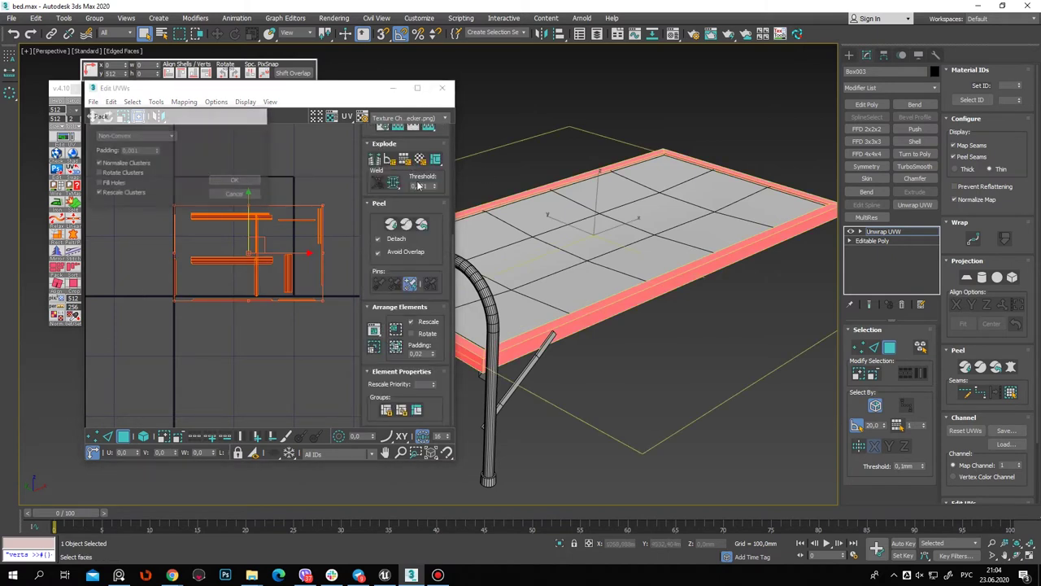
click(259, 181)
click(291, 179)
Move the thin shell aside, rotate it 90 degrees, and close the UV editor
scroll(172, 217, up, 2)
click(164, 225)
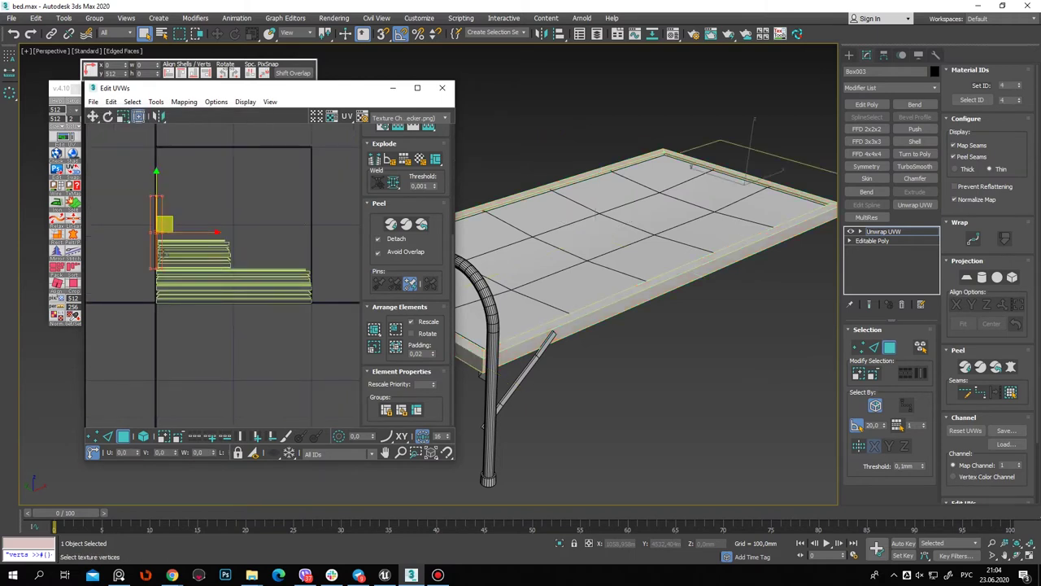
scroll(169, 254, up, 2)
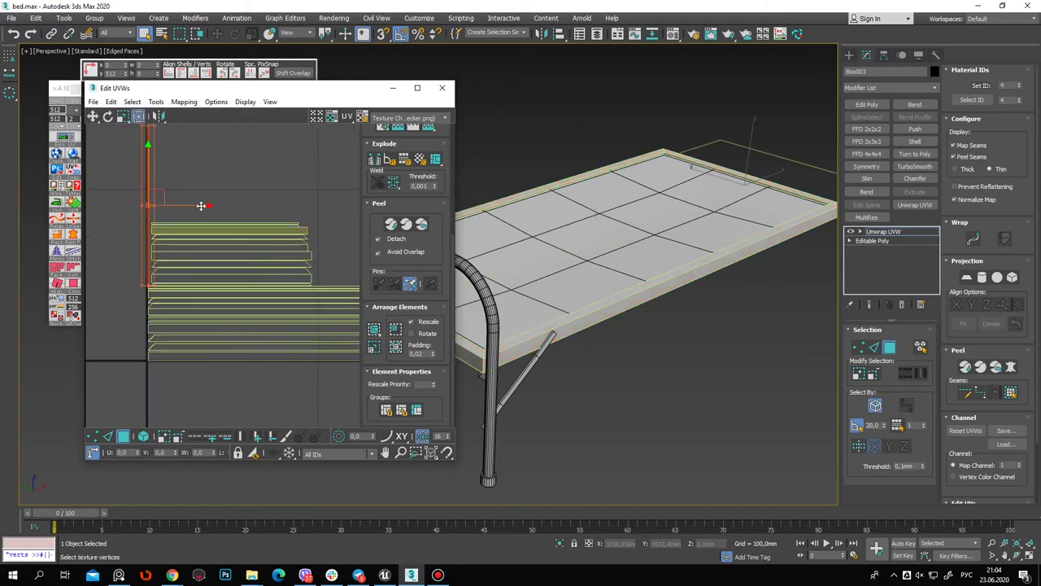
drag(164, 195, 122, 196)
scroll(84, 251, down, 3)
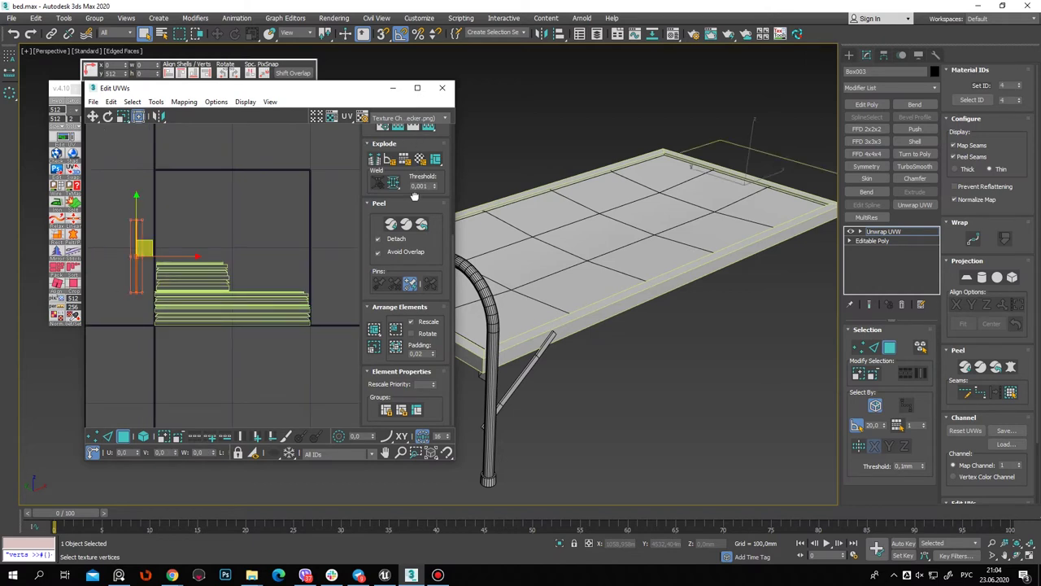
drag(416, 144, 416, 327)
click(421, 161)
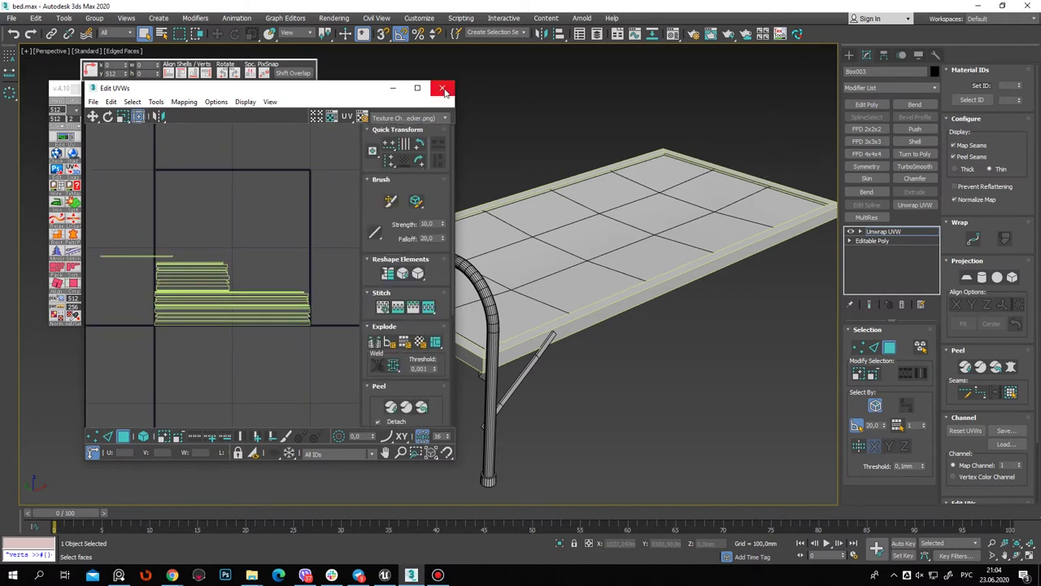
click(445, 91)
click(692, 76)
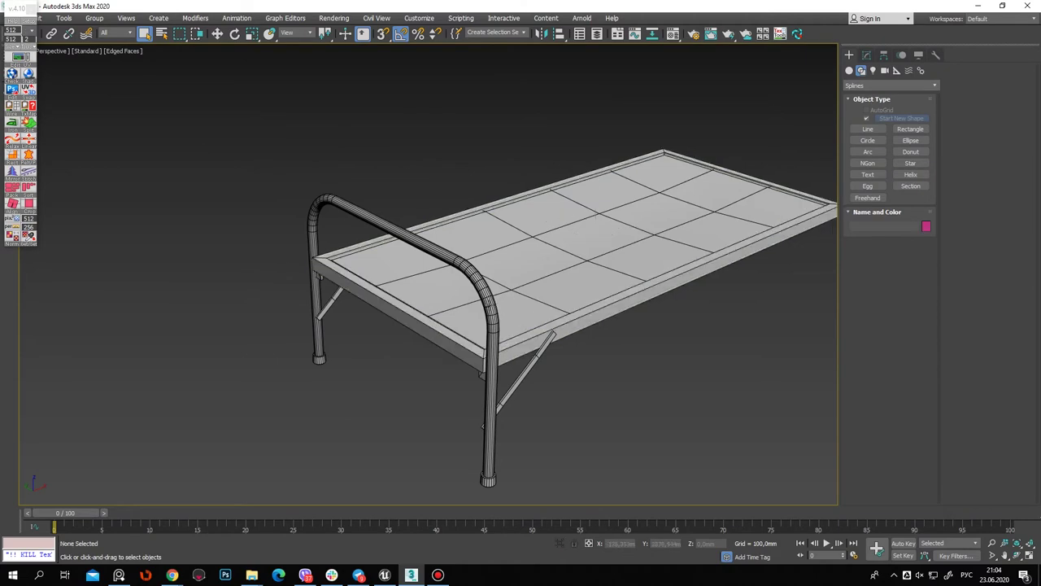
Select the left and right diagonal brace polygons on the bed frame
click(488, 305)
mouse_move(533, 380)
alt+middle_down()
mouse_move(508, 364)
mouse_move(417, 464)
alt+middle_up()
alt+middle_drag(462, 435, 486, 433)
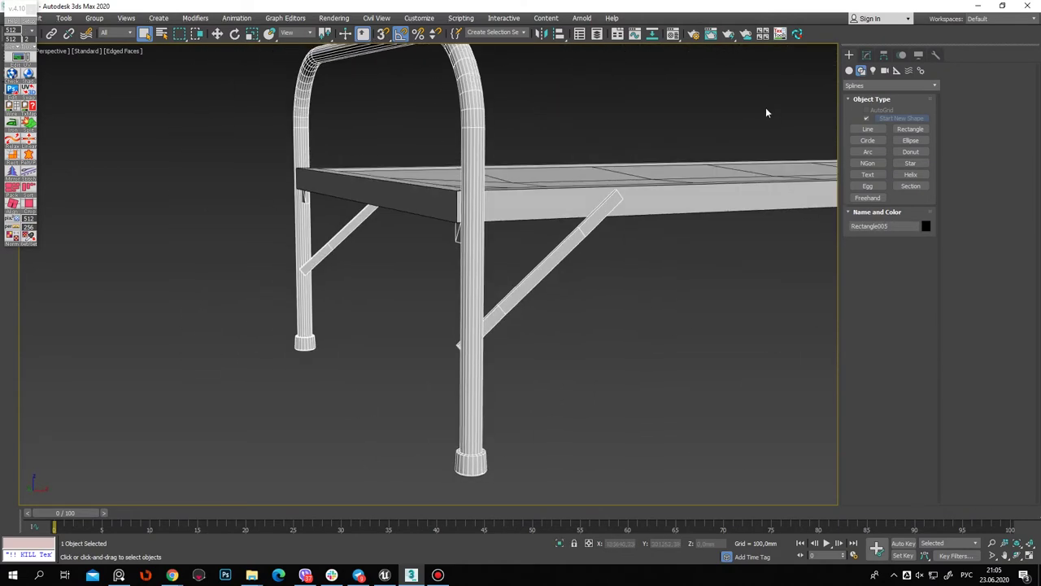
click(865, 56)
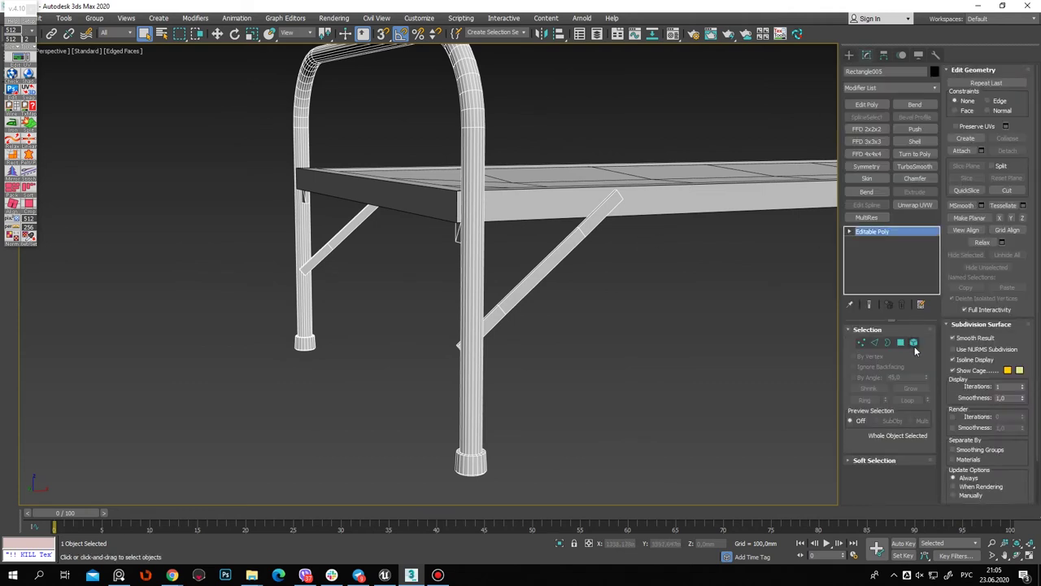
click(355, 236)
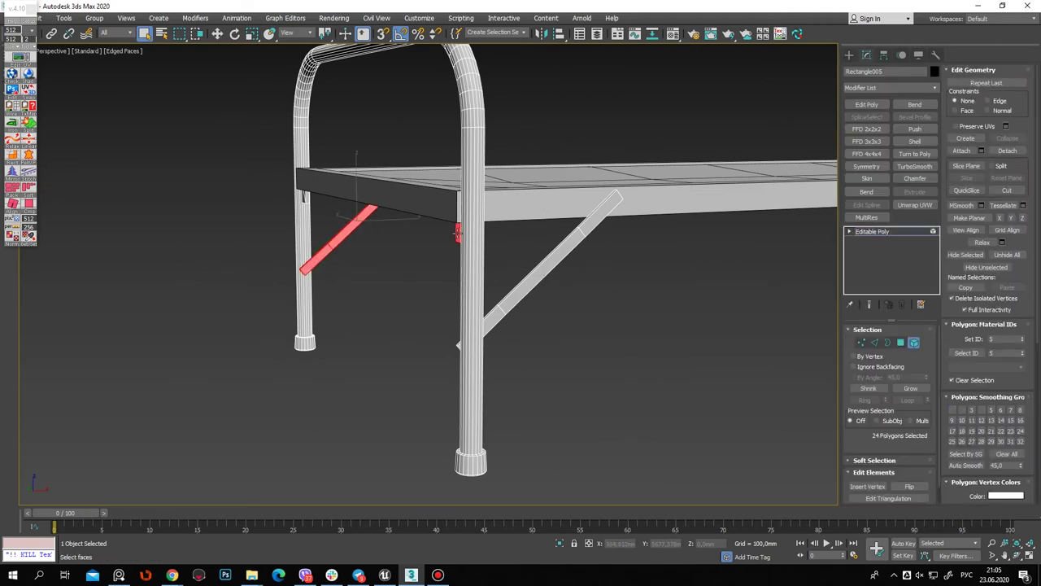
ctrl+click(543, 264)
Detach the braces as a new object and add Unwrap UVW with the UV editor open
alt+middle_drag(455, 261, 570, 244)
click(1008, 150)
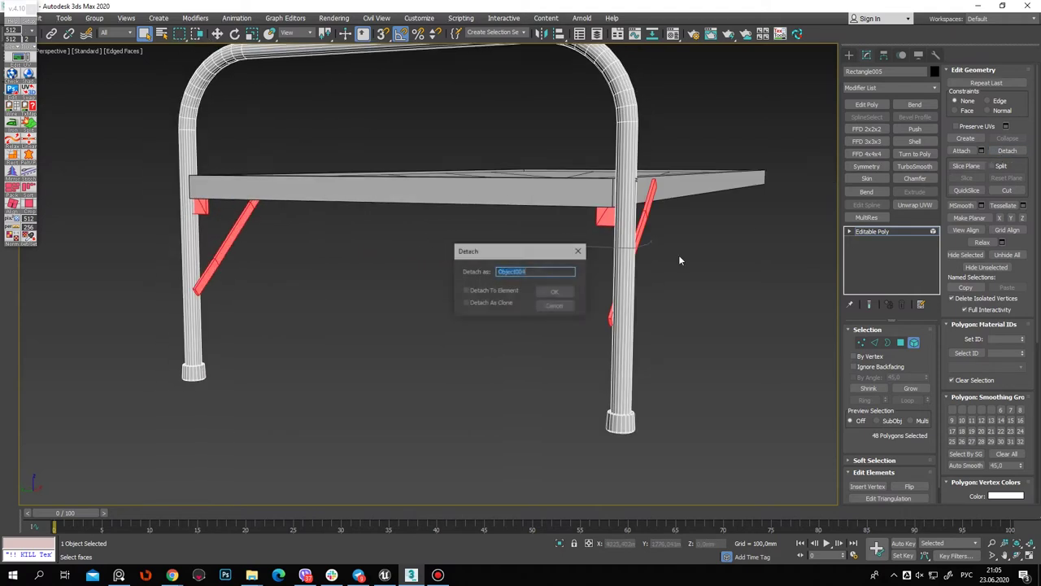
key(Return)
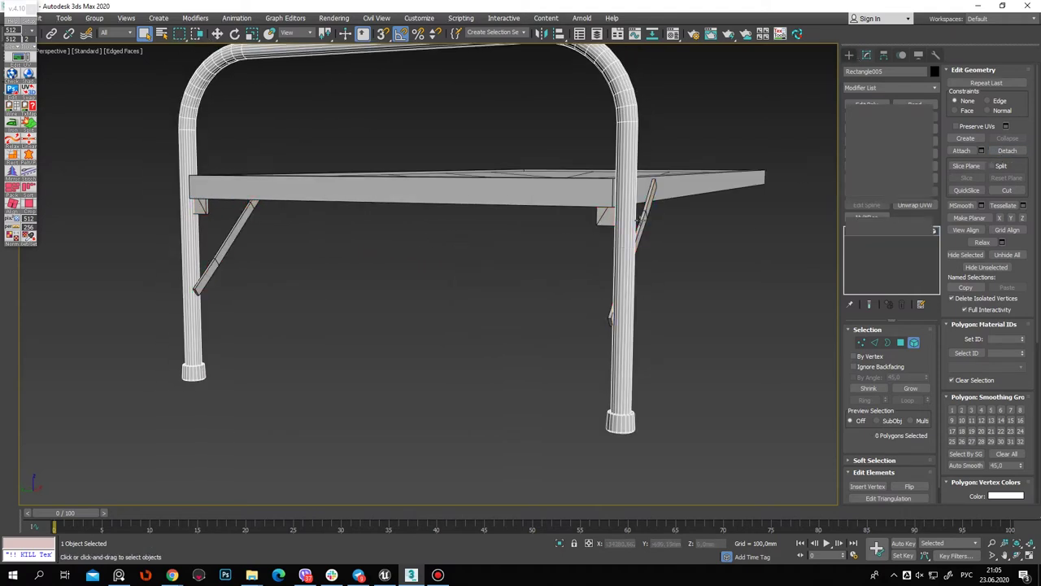
click(12, 72)
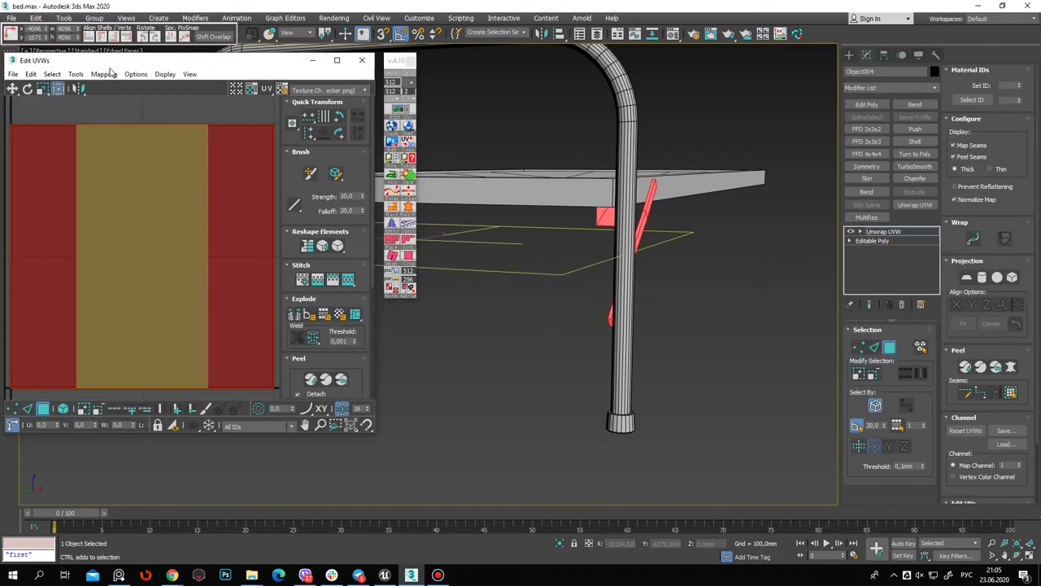
Apply Flatten Mapping, check the clusters with Ctrl+A, and close the UV editor
click(104, 74)
click(152, 87)
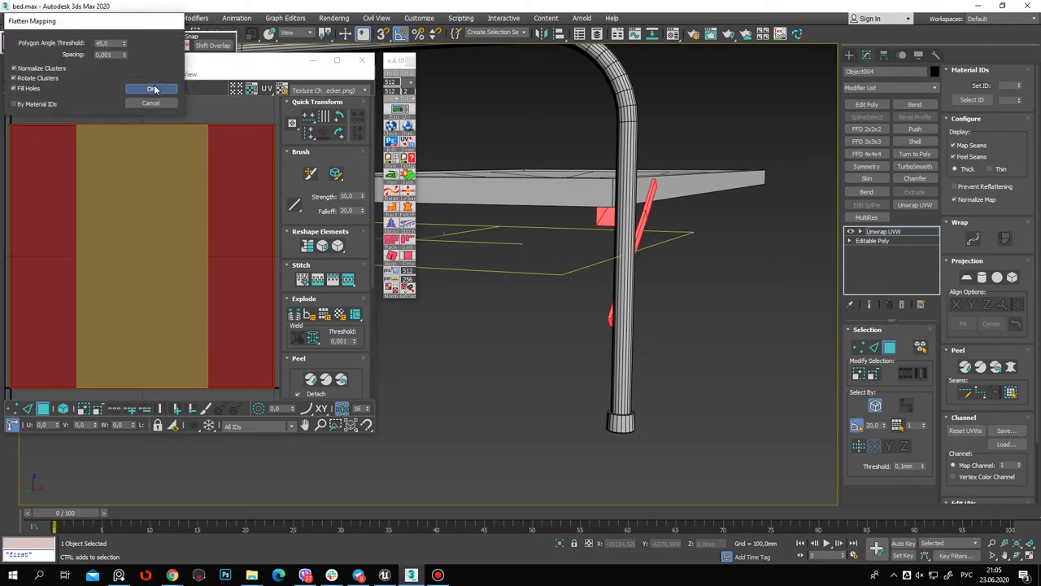
click(155, 89)
scroll(146, 154, down, 3)
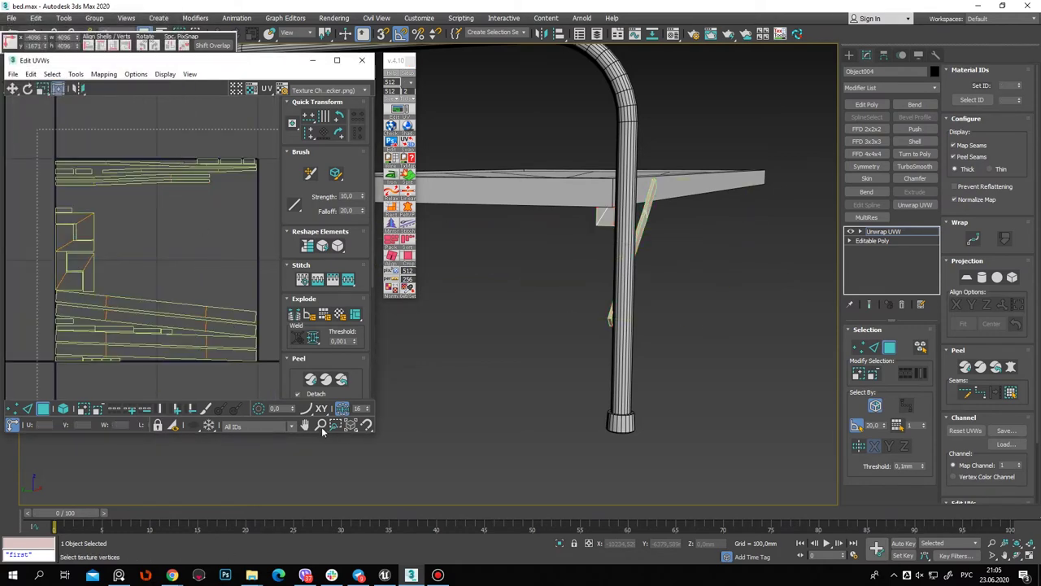
key(ctrl+a)
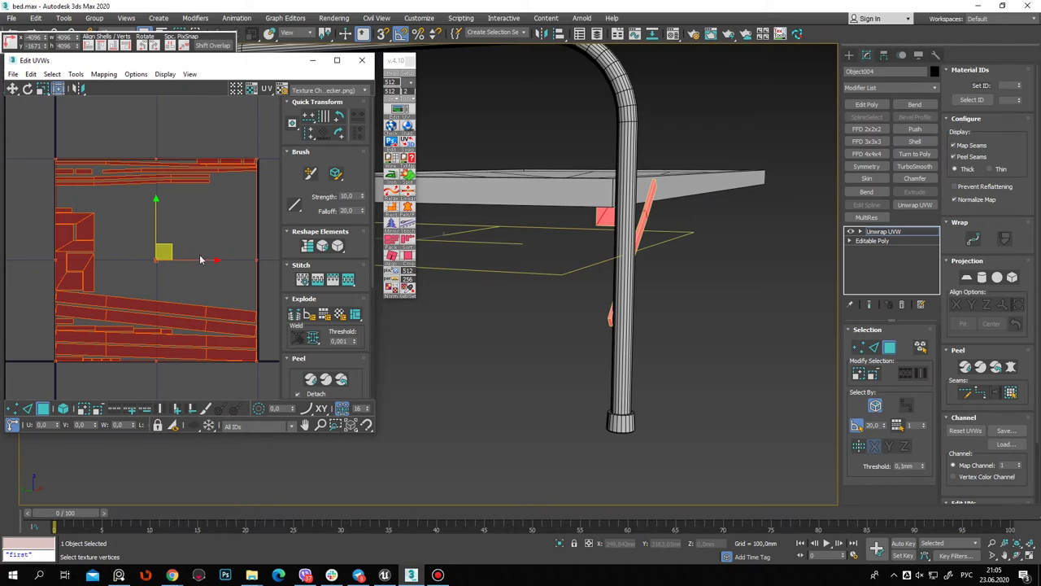
scroll(155, 235, down, 2)
click(87, 250)
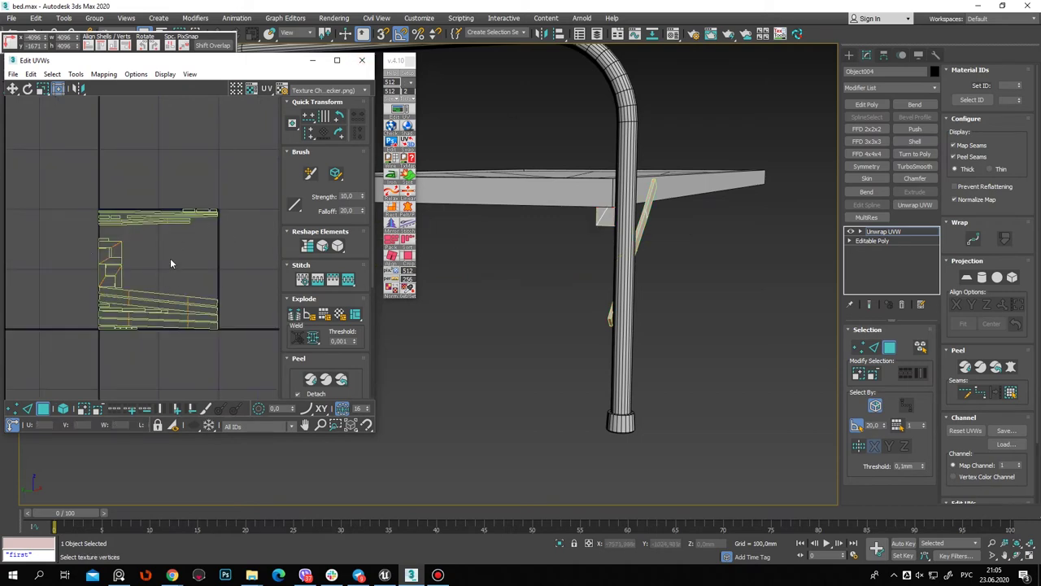
click(362, 62)
Deselect the bed part and open the RizomUV Bridge panel
click(848, 55)
mouse_move(488, 268)
alt+middle_down()
mouse_move(602, 372)
mouse_move(662, 380)
mouse_move(640, 375)
alt+middle_up()
mouse_move(361, 153)
alt+middle_down()
mouse_move(390, 251)
mouse_move(580, 376)
alt+middle_up()
mouse_move(434, 362)
middle_down()
mouse_move(431, 302)
mouse_move(451, 315)
middle_up()
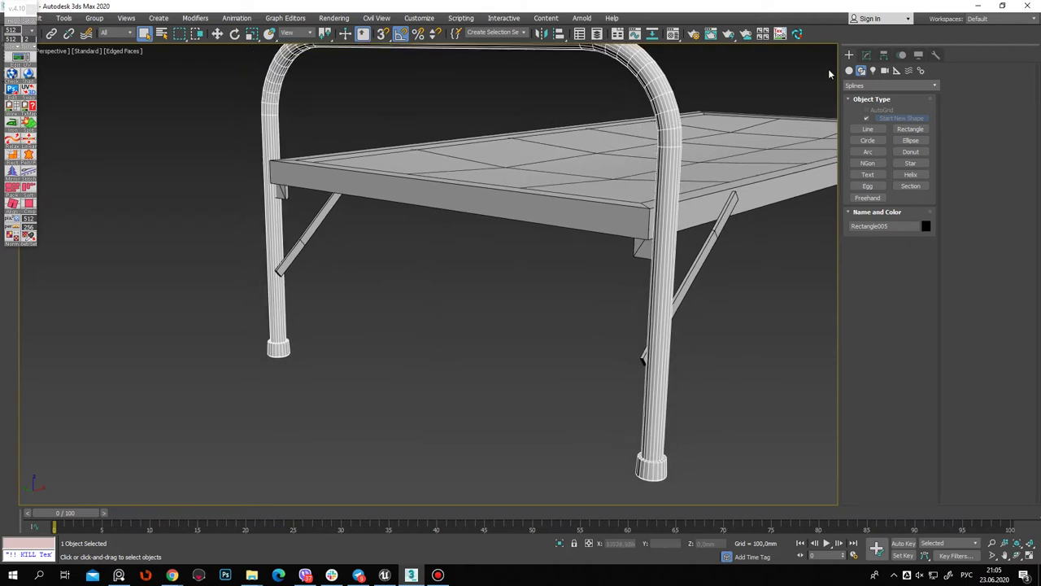
click(798, 35)
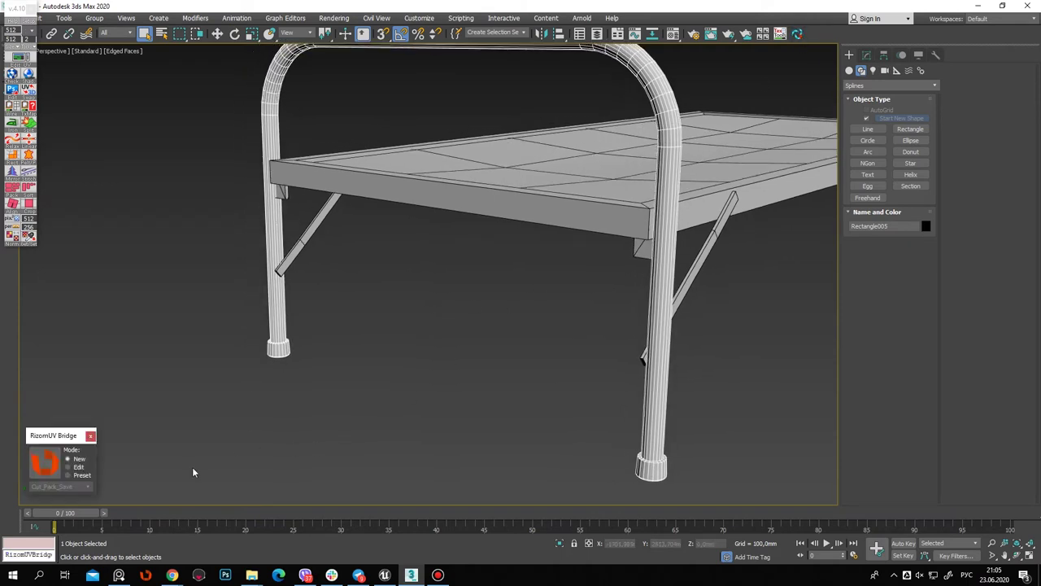
Move the RizomUV Bridge panel aside and send the headboard pipe to RizomUV in New mode
mouse_move(42, 441)
mouse_down()
mouse_move(67, 304)
mouse_move(51, 303)
mouse_up()
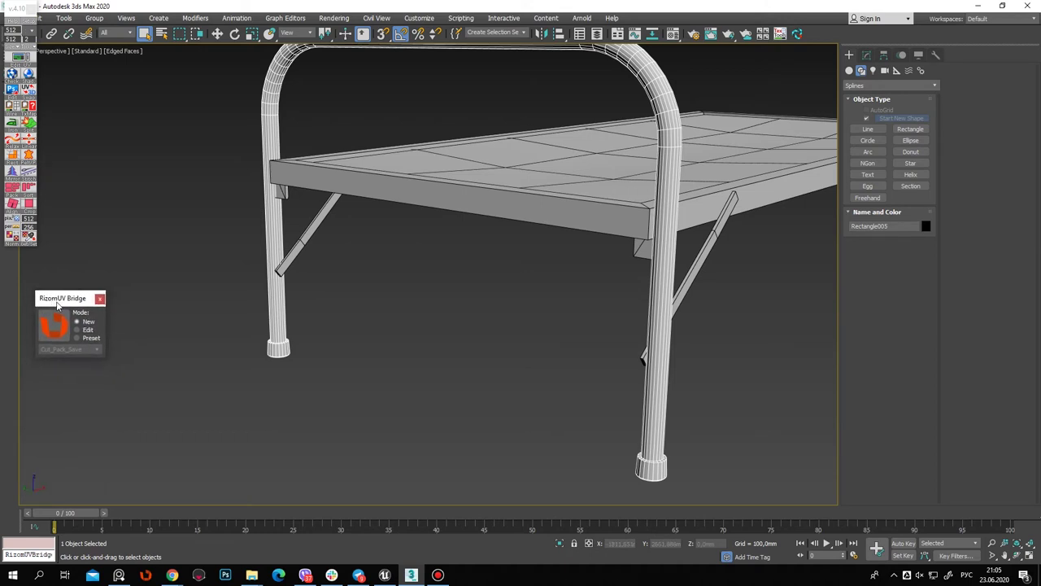
drag(61, 301, 48, 261)
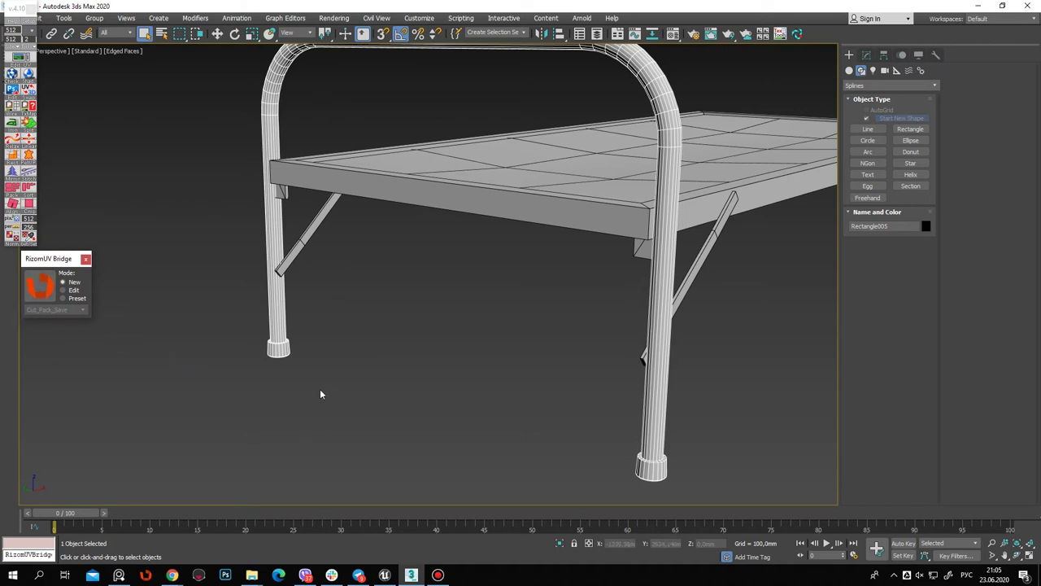
alt+middle_drag(444, 391, 526, 213)
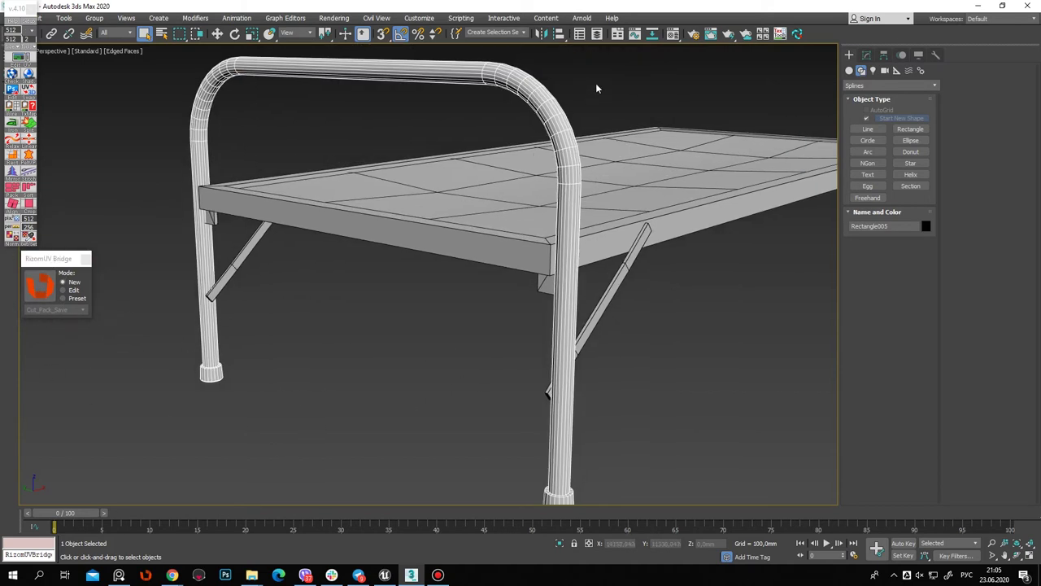
click(40, 285)
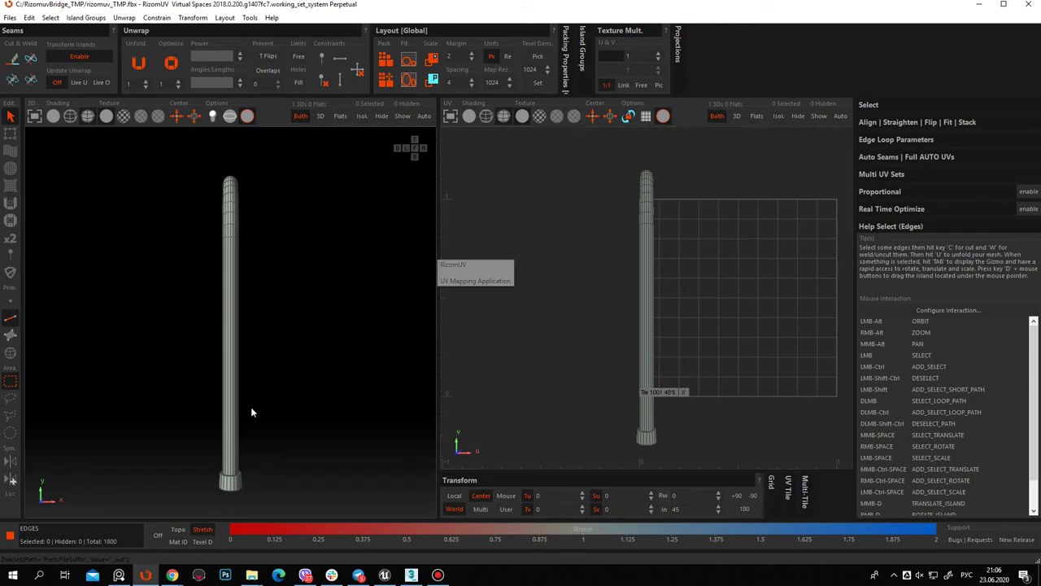
Maximize the 3D view and cut the two edge loops at the top of a leg's foot cap into seams
alt+drag(251, 407, 148, 220)
click(39, 119)
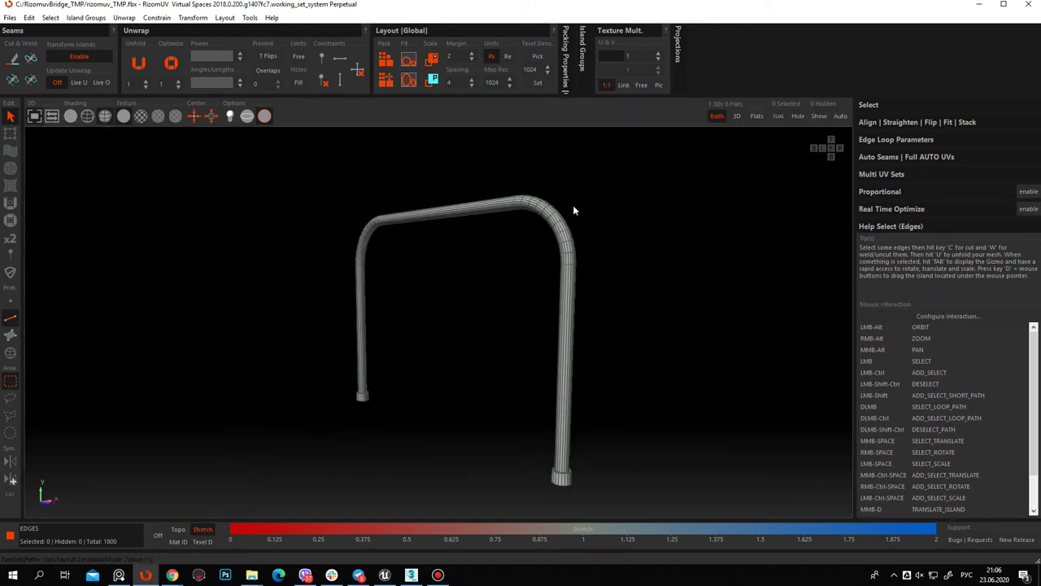
mouse_move(525, 273)
alt+mouse_down()
mouse_move(409, 361)
mouse_move(518, 407)
mouse_move(500, 402)
alt+mouse_up()
scroll(439, 399, up, 5)
scroll(441, 390, up, 3)
scroll(477, 365, up, 3)
double_click(476, 365)
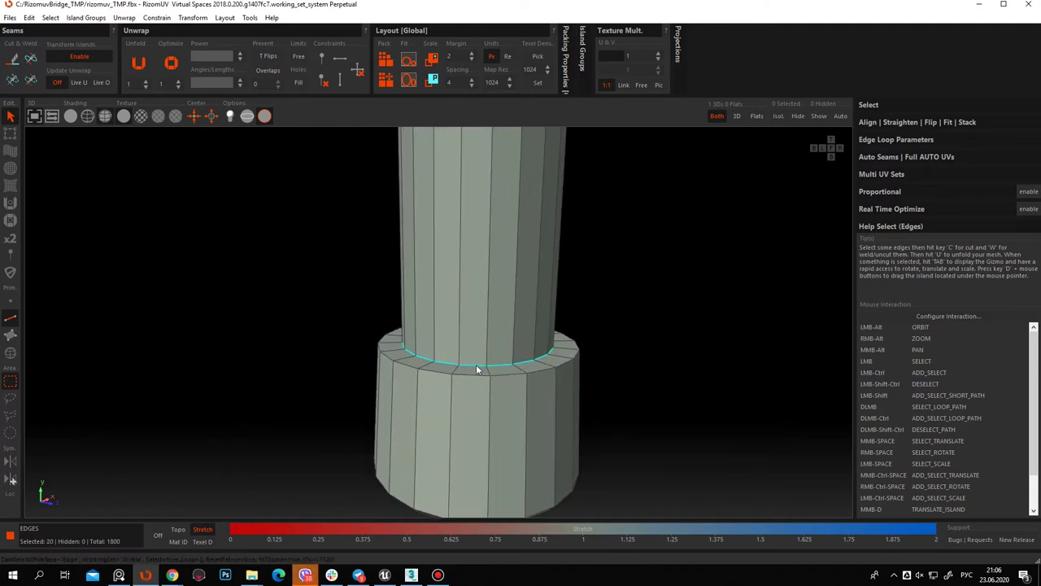
key(c)
double_click(472, 375)
key(c)
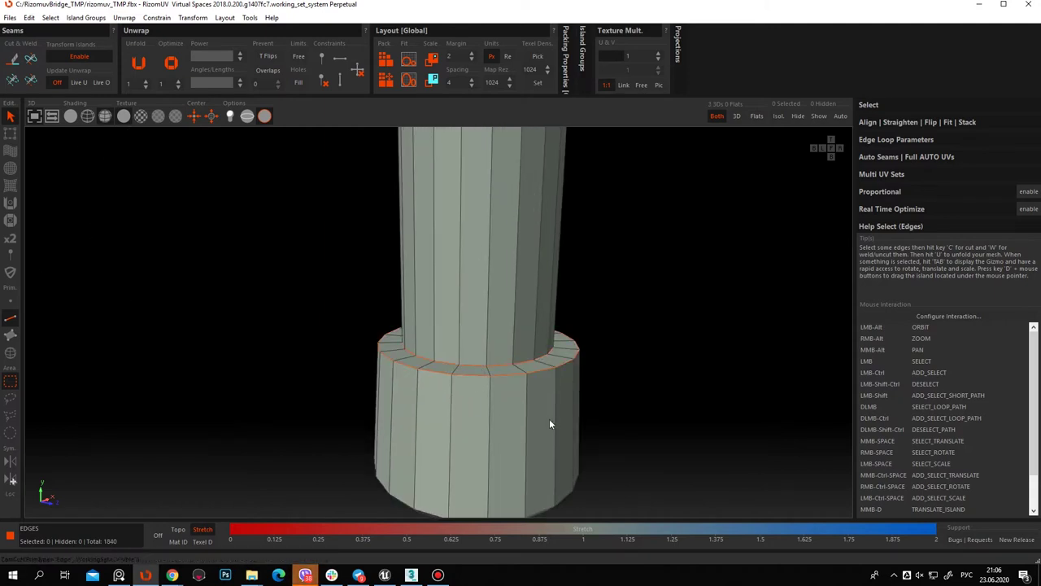
Cut the edge loop around the bottom of the foot cap into a seam
scroll(547, 415, down, 2)
mouse_move(545, 415)
alt+mouse_down()
mouse_move(550, 328)
mouse_move(559, 378)
mouse_move(517, 379)
mouse_move(547, 363)
alt+mouse_up()
double_click(517, 377)
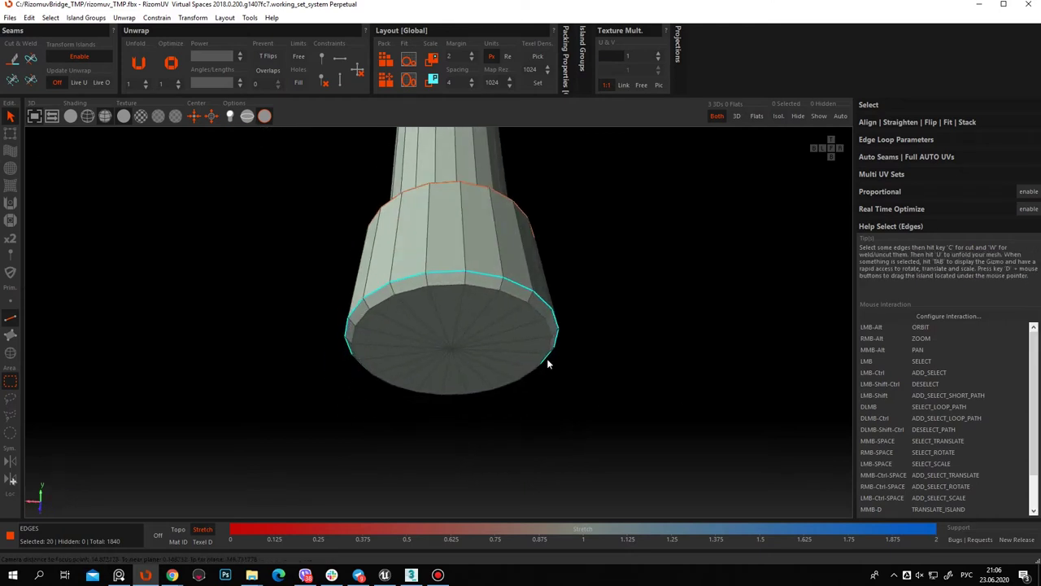
key(c)
Select vertical edges on the cap and the loop at the top of the column base, then clear them
mouse_move(515, 327)
alt+mouse_down()
mouse_move(499, 395)
mouse_move(450, 412)
alt+mouse_up()
click(485, 402)
scroll(576, 427, down, 3)
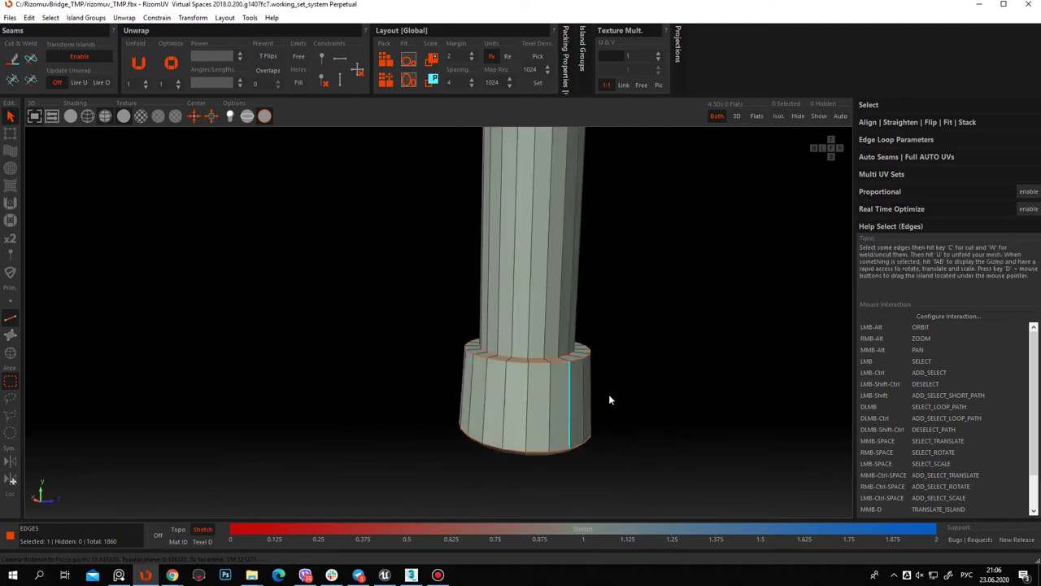
alt+drag(611, 399, 442, 385)
click(442, 385)
alt+drag(581, 429, 576, 424)
mouse_move(603, 371)
alt+mouse_down()
mouse_move(686, 344)
mouse_move(508, 292)
alt+mouse_up()
scroll(508, 291, up, 3)
scroll(466, 304, up, 2)
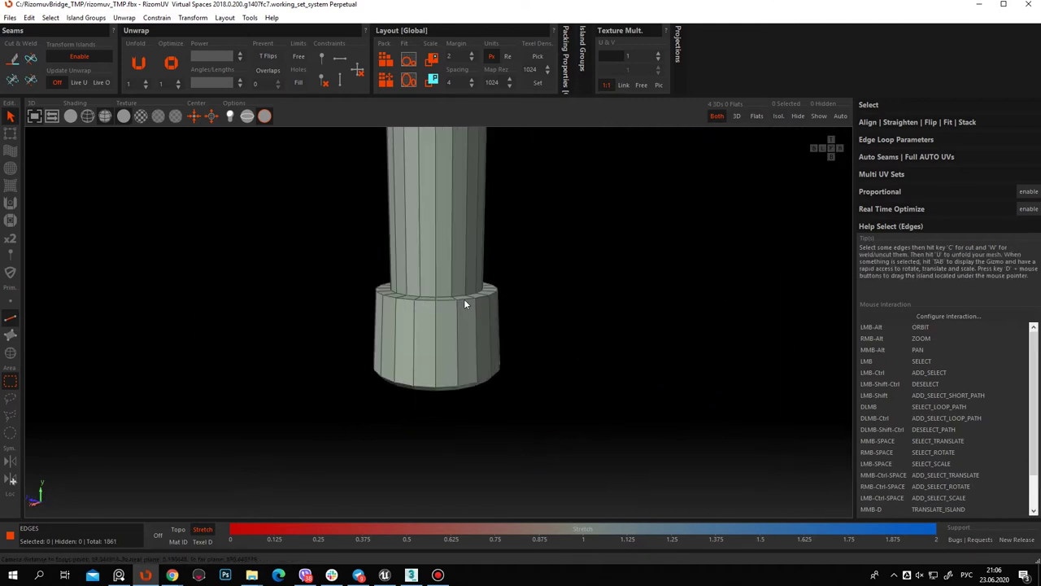
double_click(463, 298)
click(491, 393)
Select a vertical edge line along the column, then clear the selection
mouse_move(491, 393)
alt+mouse_down()
mouse_move(487, 313)
mouse_move(447, 346)
mouse_move(460, 299)
mouse_move(436, 389)
mouse_move(517, 361)
mouse_move(468, 370)
alt+mouse_up()
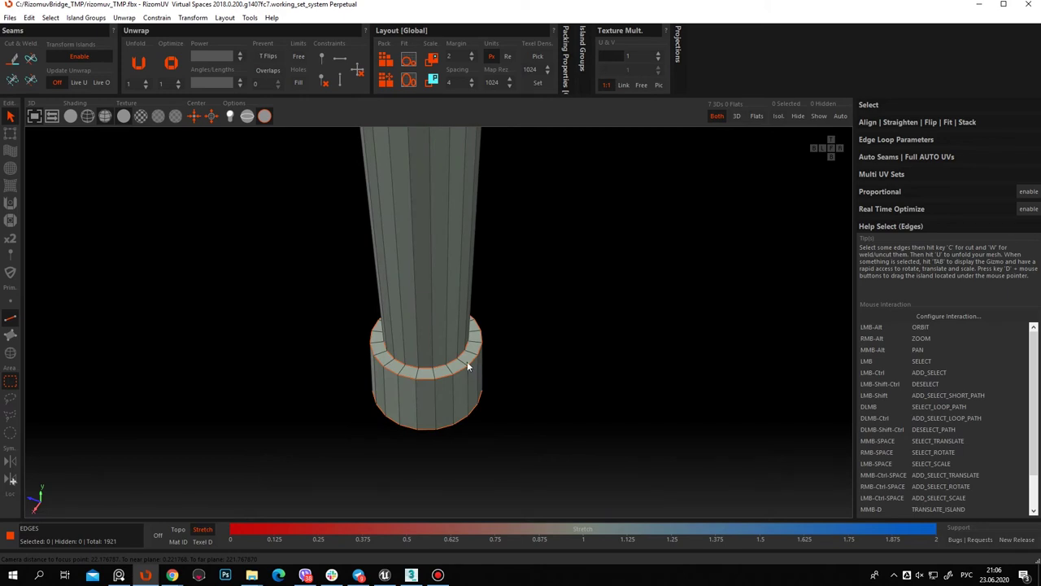
mouse_move(538, 418)
alt+mouse_down()
mouse_move(558, 407)
mouse_move(451, 341)
mouse_move(470, 365)
mouse_move(504, 337)
alt+mouse_up()
double_click(473, 346)
scroll(514, 399, down, 5)
mouse_move(553, 416)
alt+mouse_down()
mouse_move(461, 365)
mouse_move(453, 416)
mouse_move(368, 433)
mouse_move(260, 428)
alt+mouse_up()
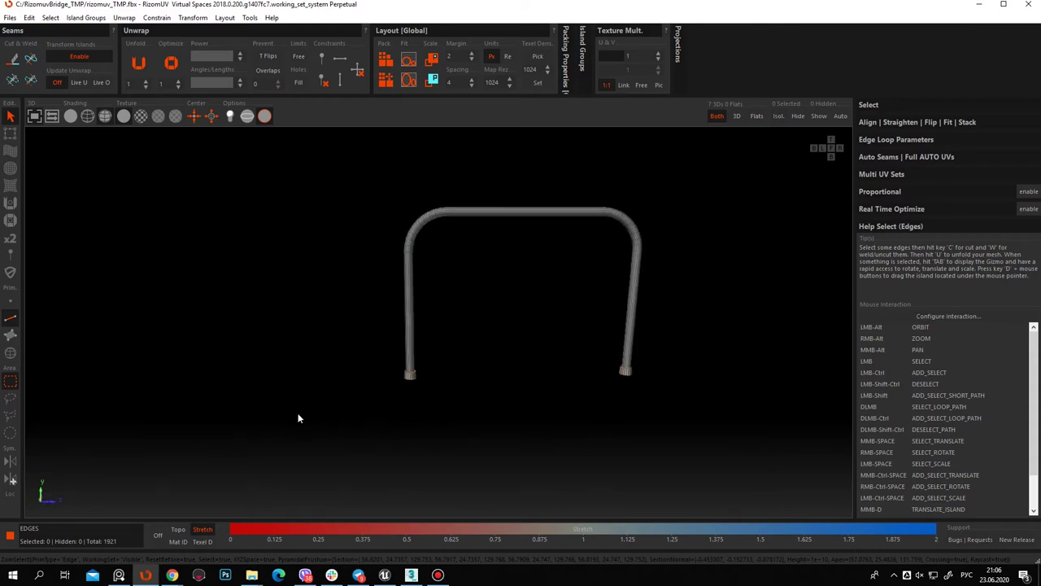
click(427, 309)
Cut a vertical edge line running along one column into a seam
scroll(405, 346, down, 2)
mouse_move(406, 346)
alt+mouse_down()
mouse_move(735, 348)
mouse_move(474, 365)
alt+mouse_up()
scroll(404, 342, up, 3)
scroll(536, 342, up, 2)
scroll(536, 342, down, 2)
mouse_move(536, 342)
alt+mouse_down()
mouse_move(561, 353)
mouse_move(556, 383)
mouse_move(533, 404)
mouse_move(597, 414)
mouse_move(642, 400)
mouse_move(539, 377)
mouse_move(462, 313)
mouse_move(442, 341)
mouse_move(400, 328)
mouse_move(554, 348)
mouse_move(682, 313)
alt+mouse_up()
scroll(556, 383, down, 3)
scroll(556, 383, up, 5)
scroll(537, 398, up, 1)
double_click(528, 393)
scroll(534, 403, down, 3)
scroll(539, 376, up, 3)
key(c)
Cut a single edge on the column base into a seam and frame the whole pipe
mouse_move(713, 365)
alt+mouse_down()
mouse_move(697, 412)
mouse_move(688, 344)
mouse_move(644, 389)
mouse_move(488, 420)
mouse_move(567, 437)
mouse_move(839, 425)
mouse_move(624, 453)
mouse_move(423, 376)
mouse_move(395, 344)
mouse_move(488, 357)
mouse_move(371, 383)
mouse_move(446, 361)
mouse_move(414, 364)
mouse_move(592, 350)
mouse_move(616, 409)
mouse_move(542, 388)
mouse_move(371, 379)
alt+mouse_up()
scroll(592, 350, up, 5)
scroll(372, 379, up, 5)
click(438, 382)
mouse_move(644, 416)
alt+mouse_down()
mouse_move(646, 402)
mouse_move(583, 375)
alt+mouse_up()
scroll(497, 328, down, 5)
mouse_move(497, 328)
alt+mouse_down()
mouse_move(558, 373)
mouse_move(700, 374)
mouse_move(609, 349)
alt+mouse_up()
scroll(643, 385, up, 3)
mouse_move(643, 386)
alt+mouse_down()
mouse_move(497, 331)
mouse_move(561, 341)
mouse_move(514, 339)
mouse_move(504, 479)
alt+mouse_up()
scroll(497, 332, down, 5)
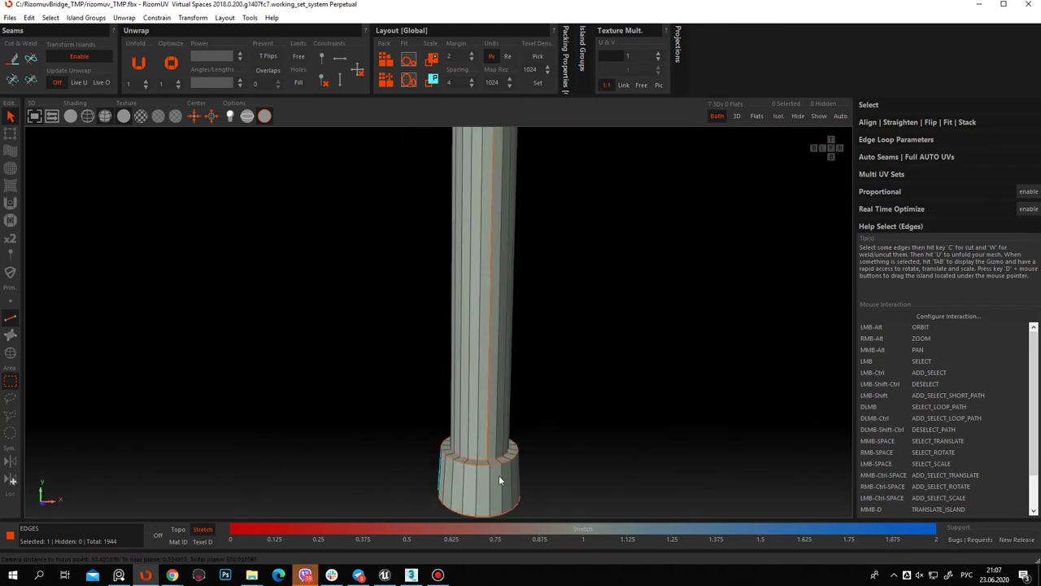
key(c)
key(f)
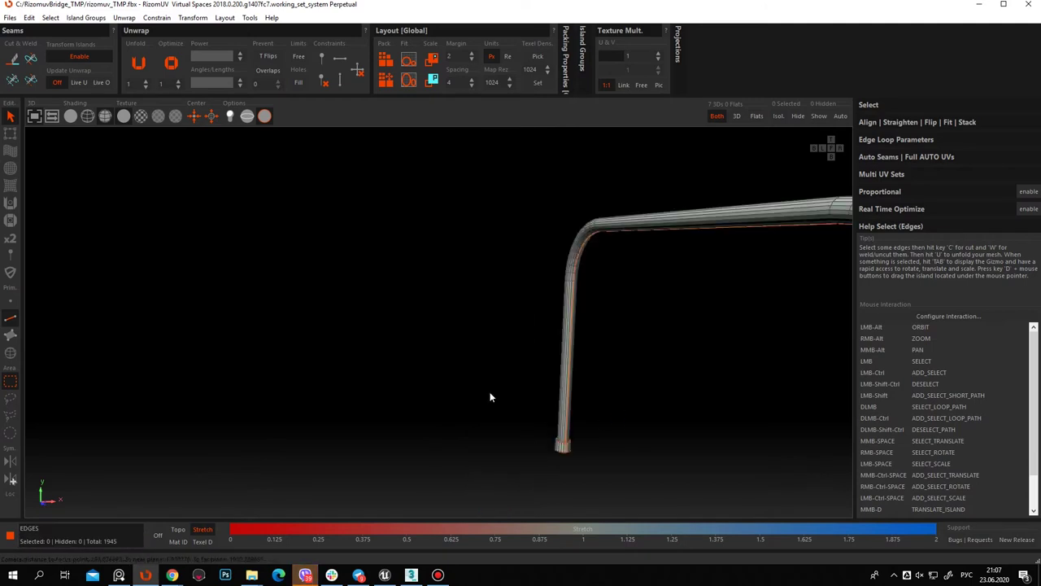
scroll(535, 340, up, 3)
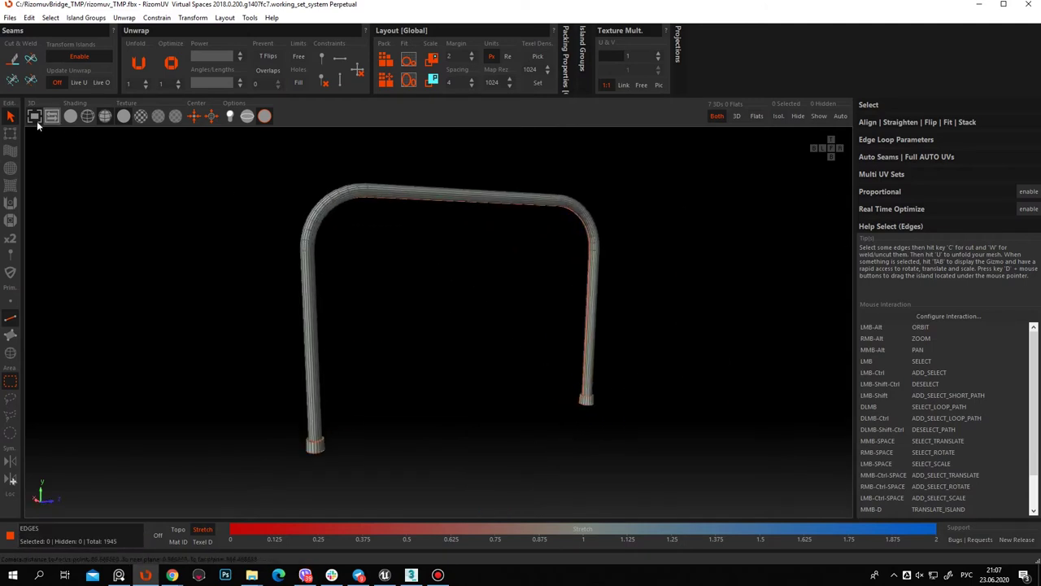
Restore the split 3D/UV layout, unfold and pack the pipe's UVs, then open Files to return them
click(49, 119)
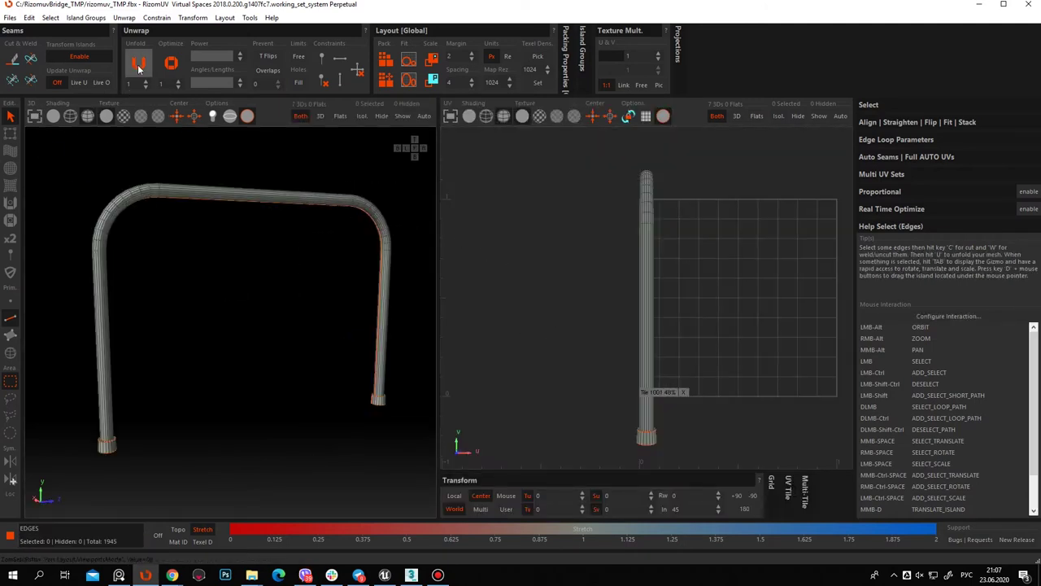
click(139, 63)
click(385, 60)
scroll(668, 385, down, 2)
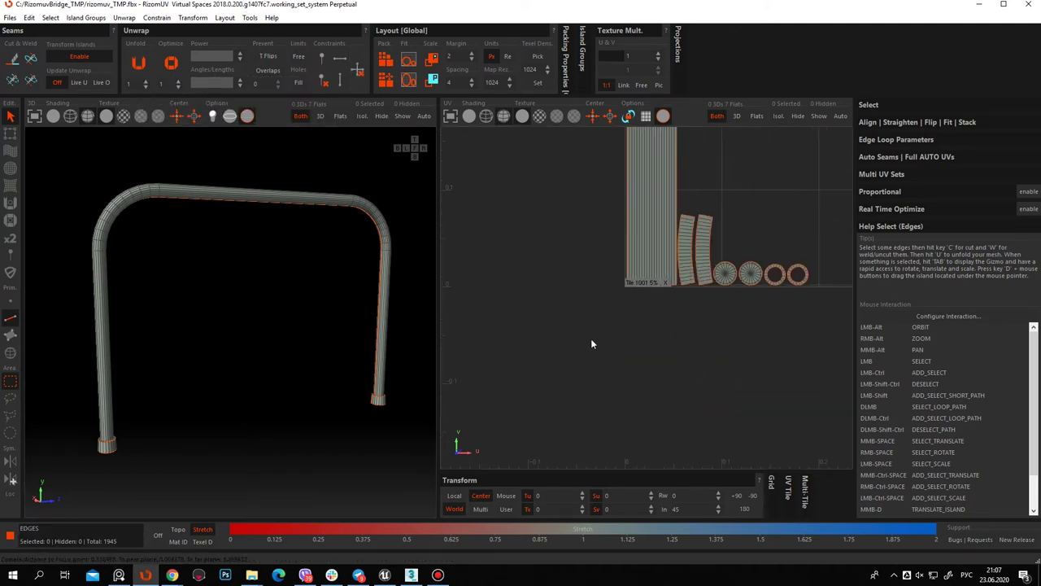
scroll(590, 339, down, 2)
scroll(708, 259, up, 2)
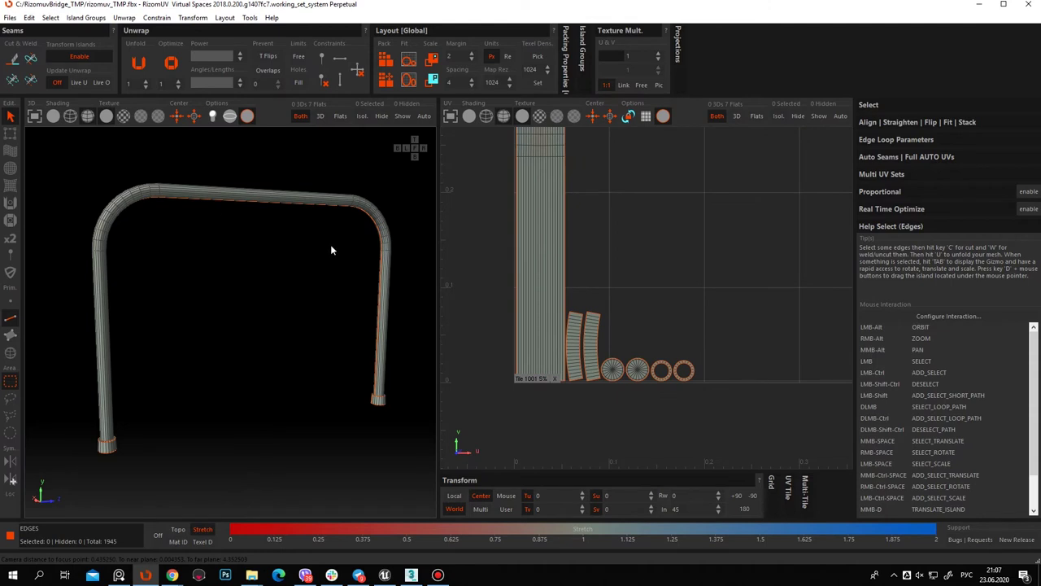
click(9, 18)
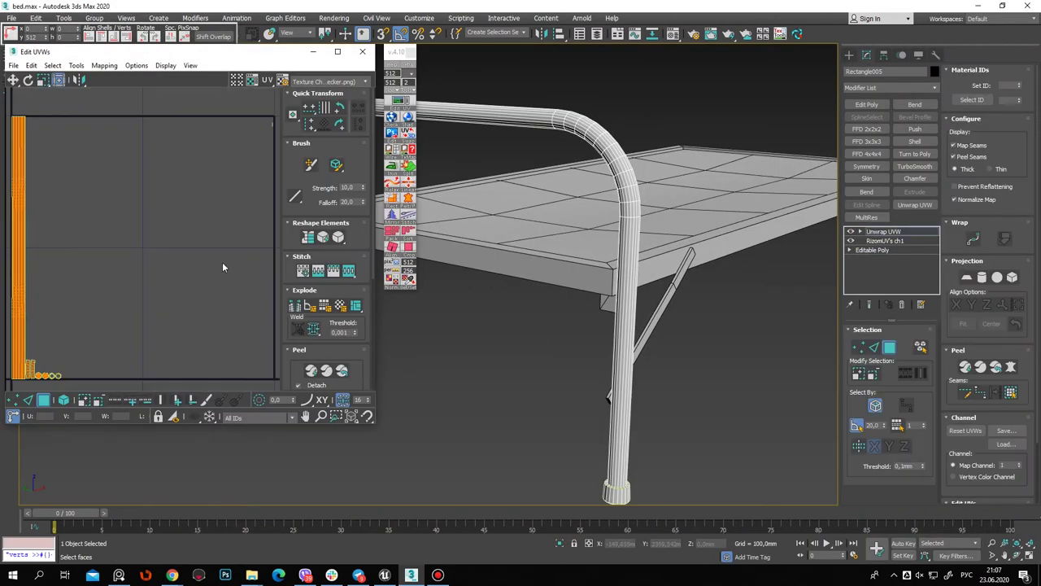
Close the UV editor, start unwrapping the bed top, and straighten its rotated UV island upright
drag(255, 53, 275, 68)
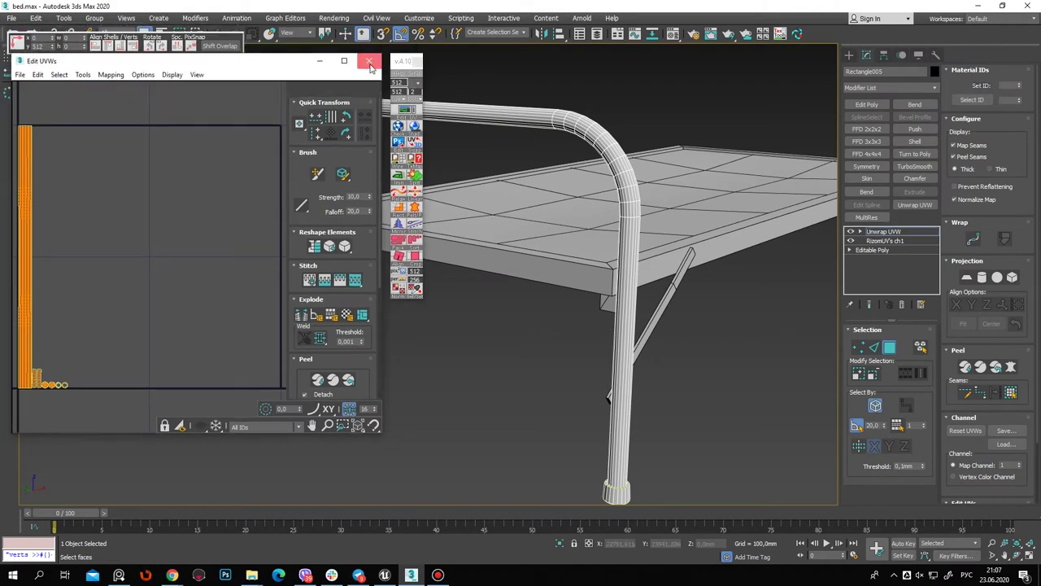
click(383, 65)
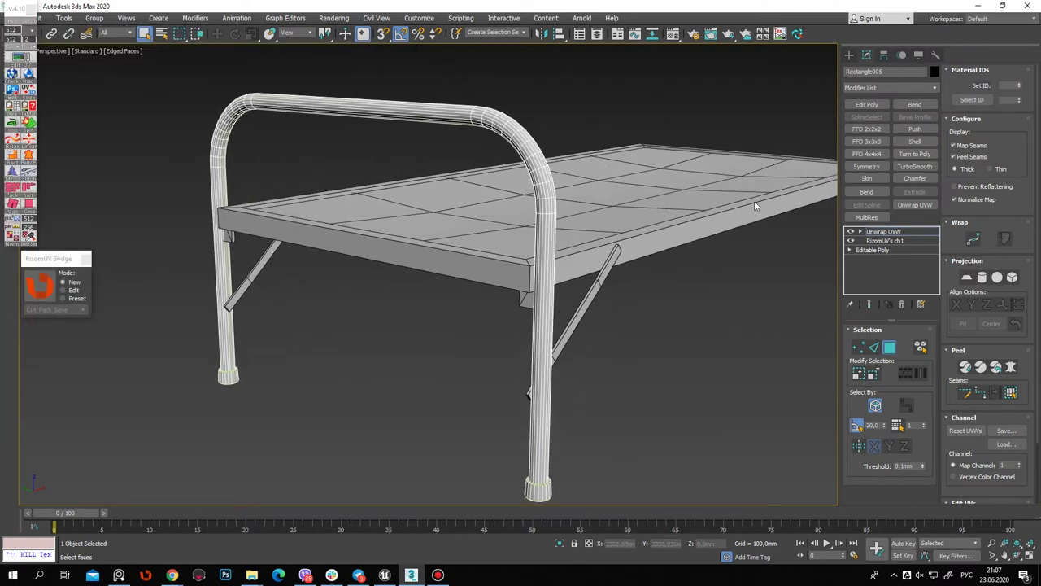
click(849, 55)
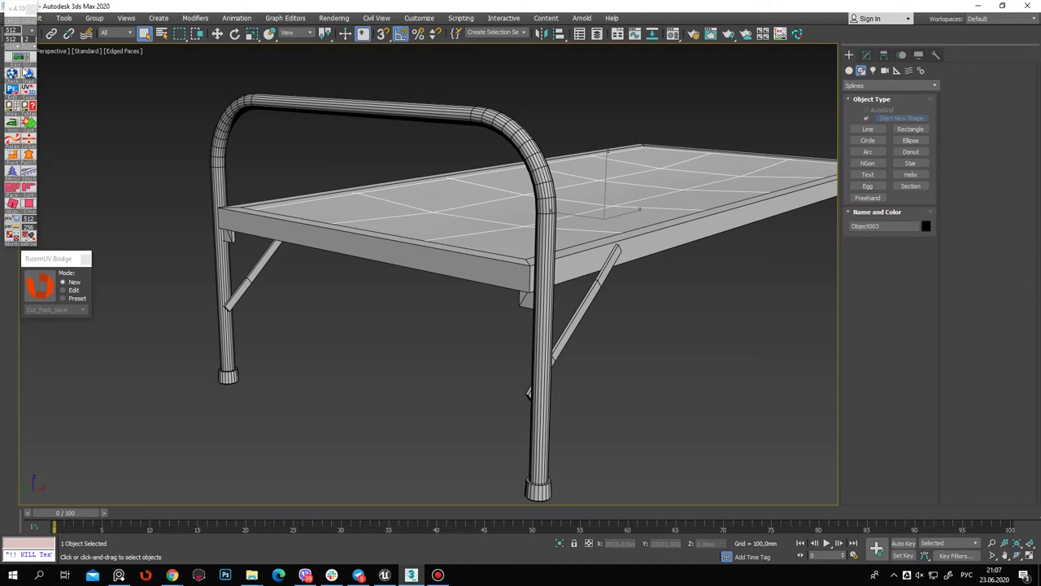
click(27, 73)
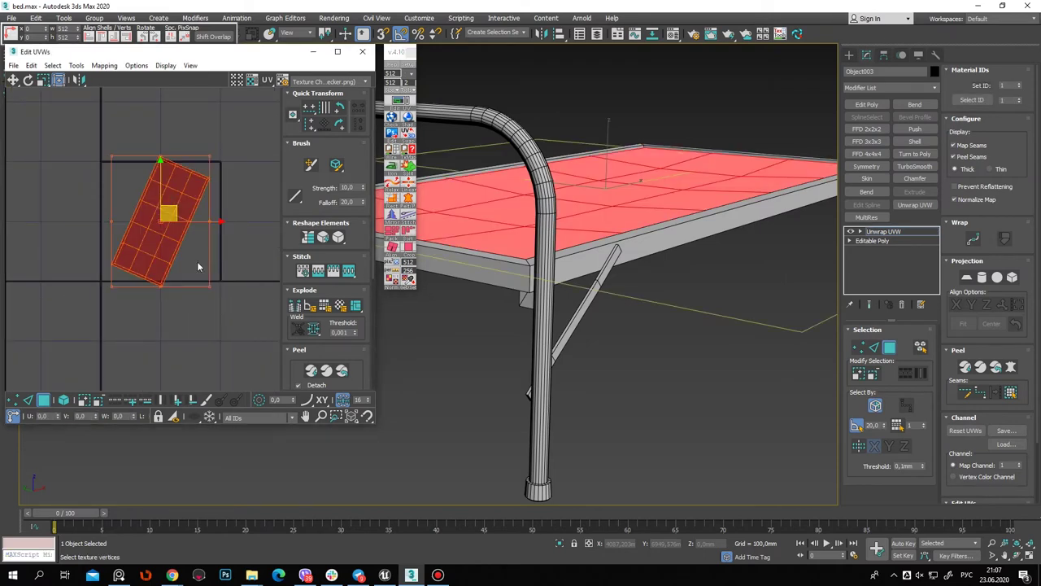
key(2)
click(176, 249)
click(392, 249)
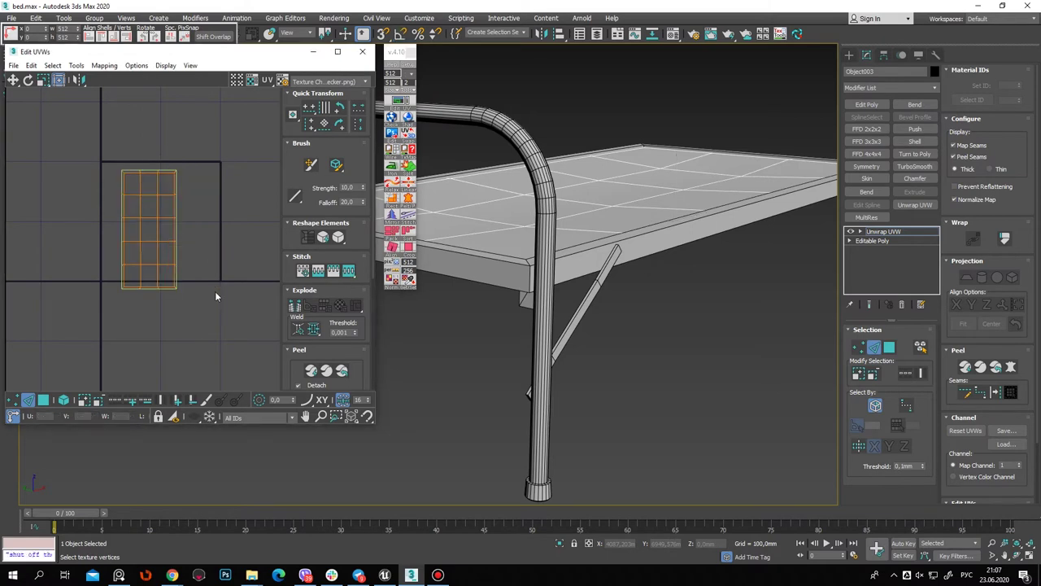
Scale the bed-top island up, move it up and right, then Collapse All to Editable Poly
click(64, 400)
drag(117, 125, 218, 344)
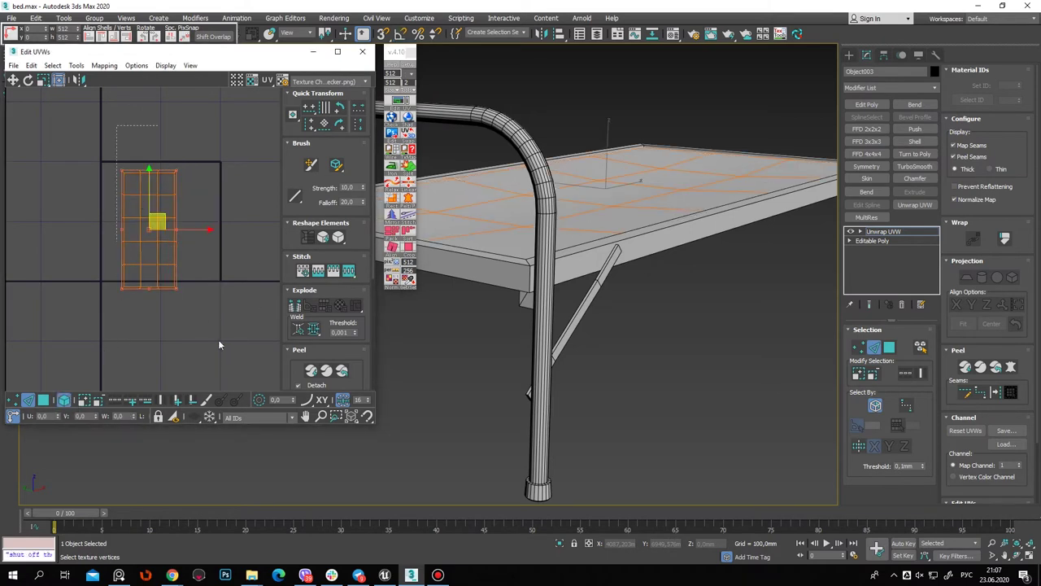
click(44, 400)
scroll(118, 334, down, 3)
drag(118, 335, 166, 260)
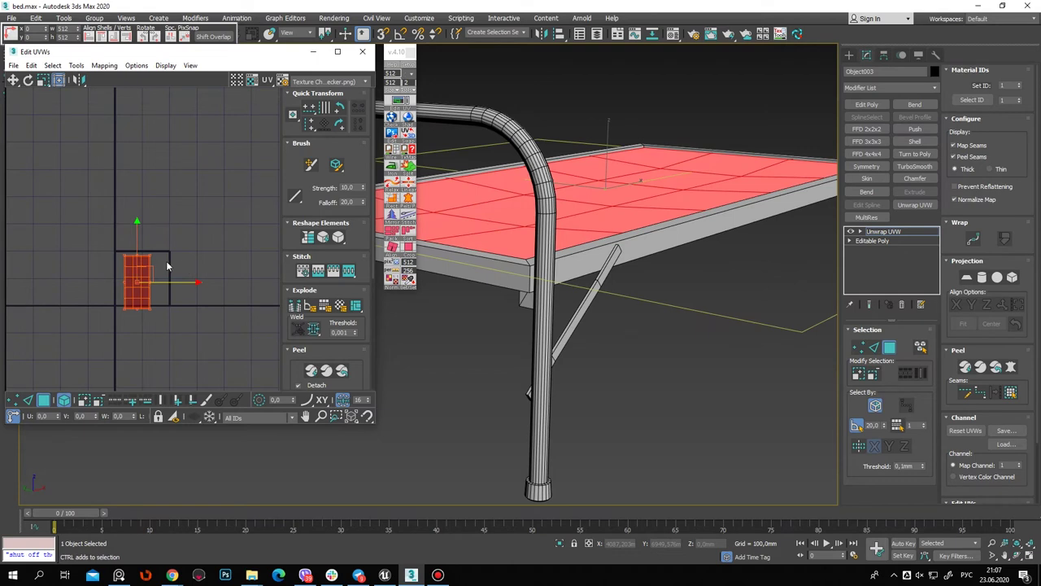
drag(151, 310, 219, 392)
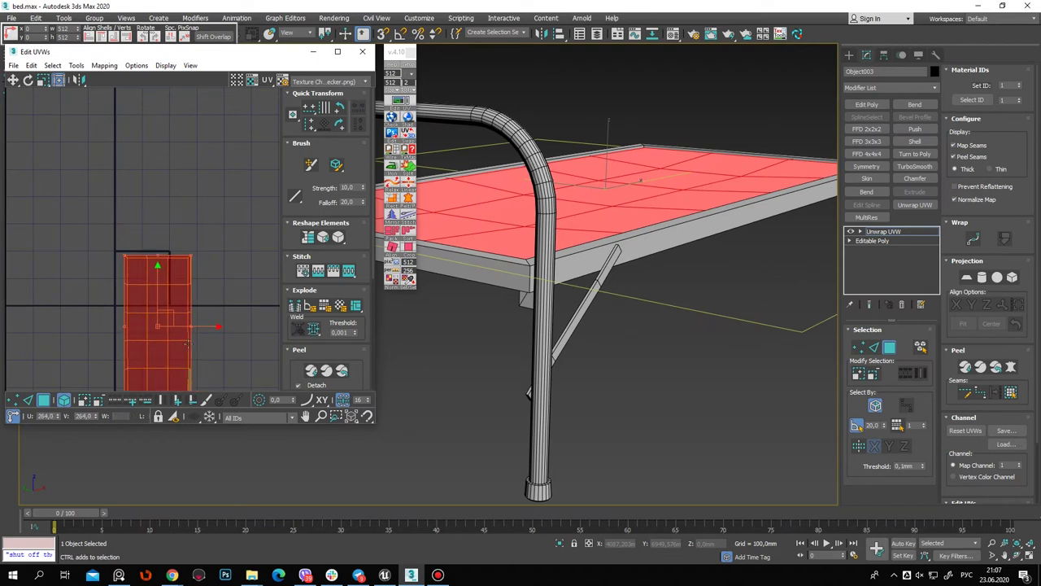
mouse_move(164, 293)
mouse_down()
mouse_move(240, 225)
mouse_move(230, 210)
mouse_up()
click(821, 107)
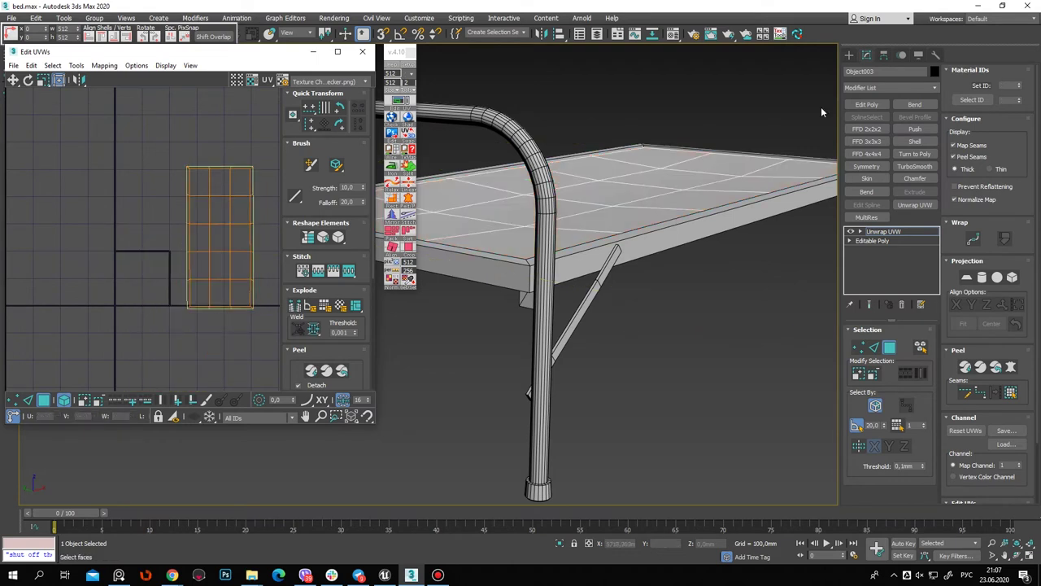
right_click(910, 250)
click(907, 340)
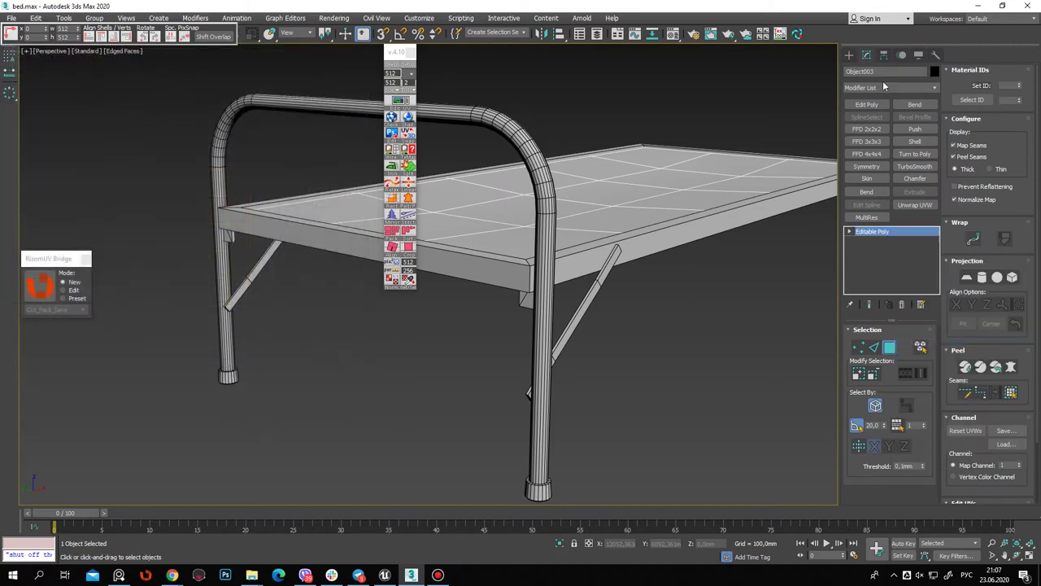
Add Unwrap UVW to the platform frame Box003 and collapse its stack to Editable Poly
click(848, 54)
click(732, 366)
scroll(577, 325, down, 3)
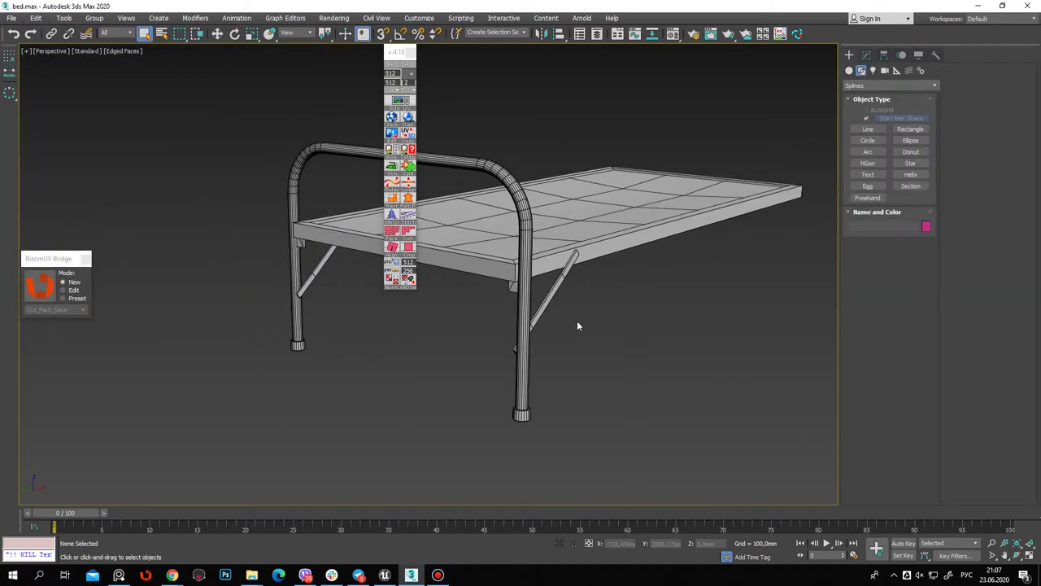
click(613, 245)
alt+middle_drag(612, 245, 605, 302)
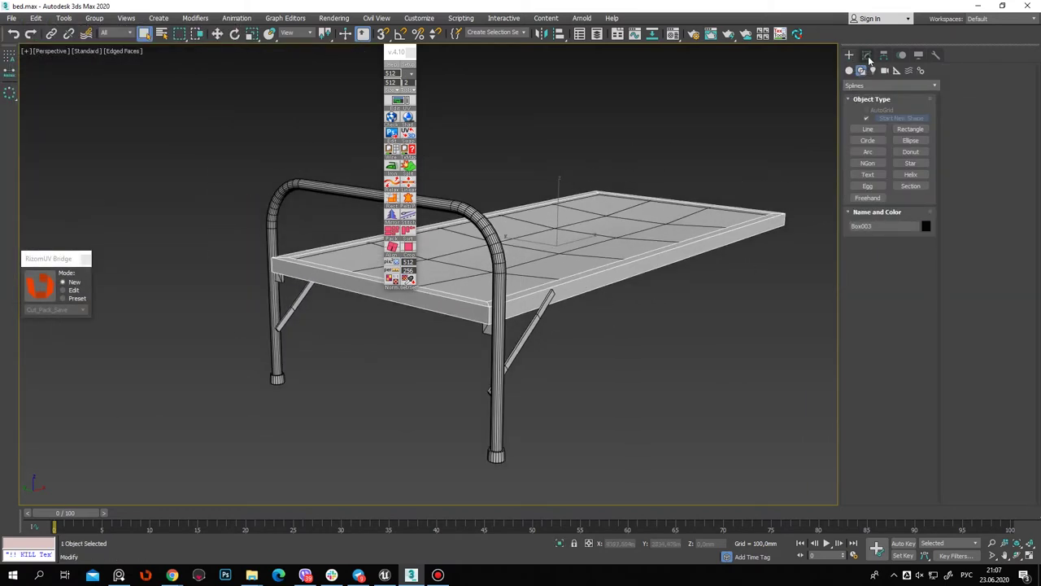
click(866, 54)
click(914, 204)
right_click(885, 231)
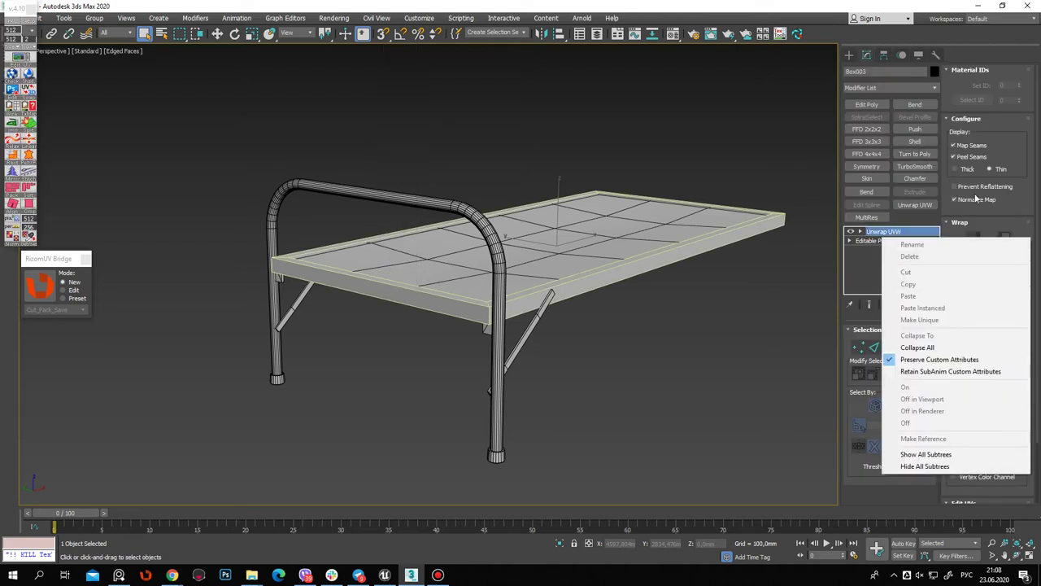
click(923, 347)
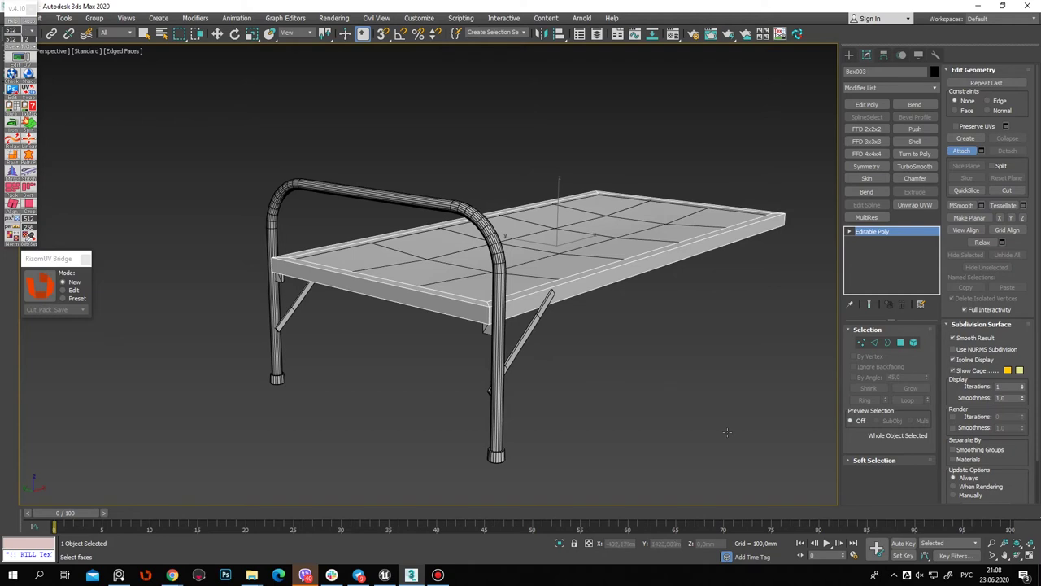
Add Unwrap UVW to the diagonal brace Object004 and collapse its stack to Editable Poly
key(w)
click(850, 54)
click(674, 102)
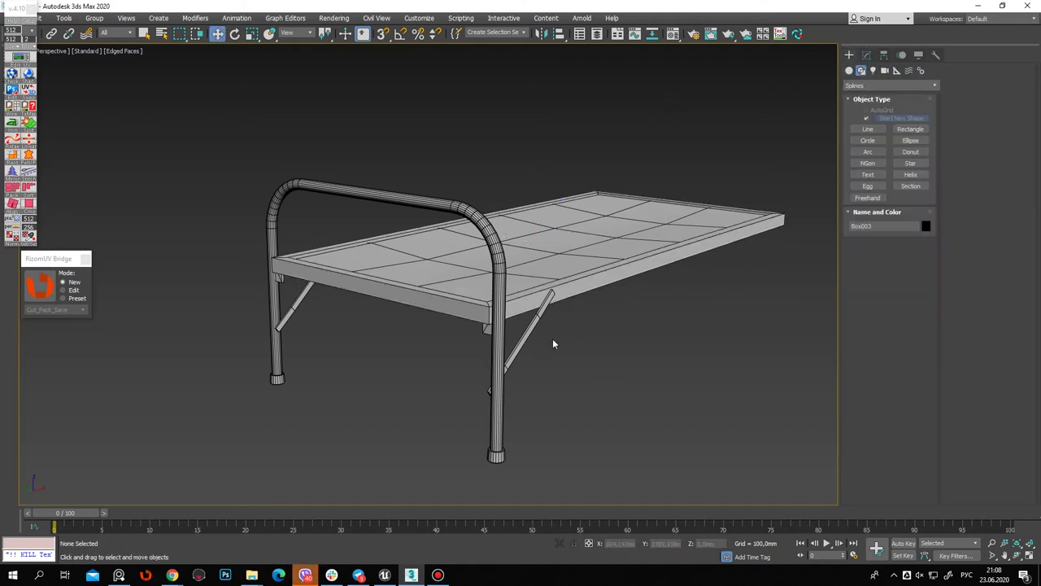
click(533, 325)
alt+middle_drag(633, 359, 586, 359)
click(867, 55)
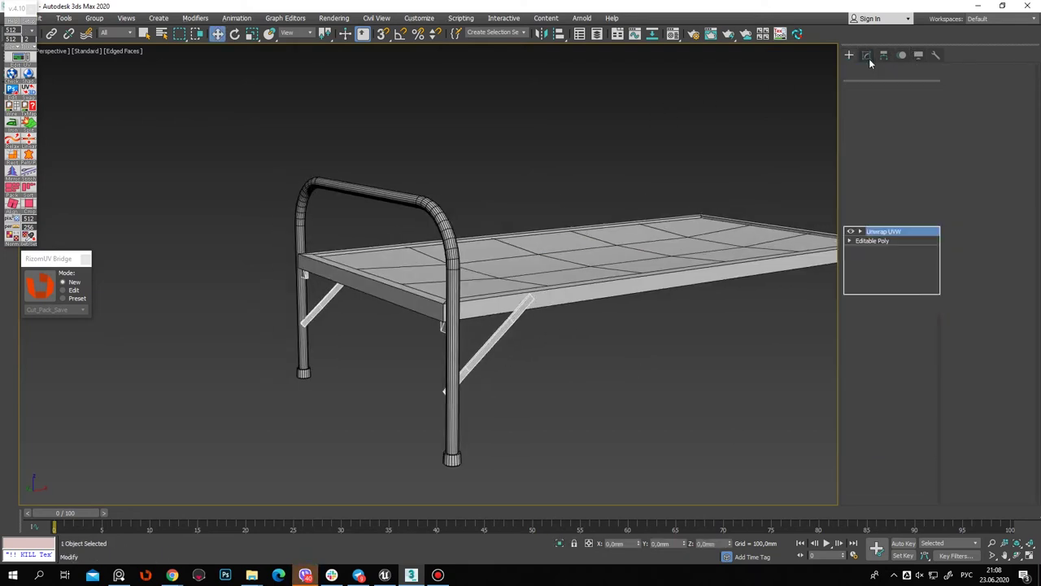
click(915, 205)
right_click(882, 232)
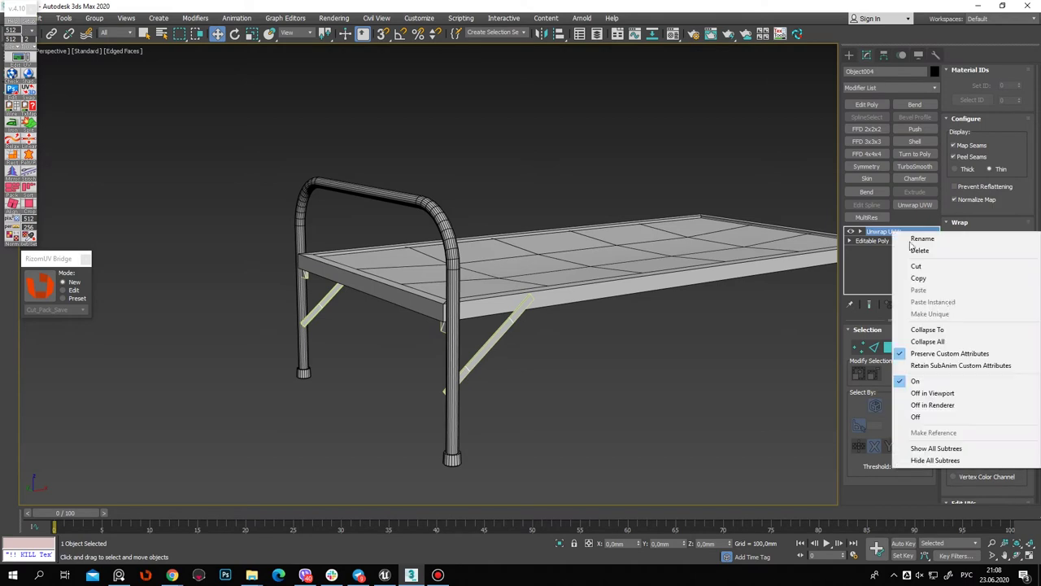
click(959, 341)
Attach the headboard tube to the brace object with Attach
alt+middle_drag(473, 245, 584, 295)
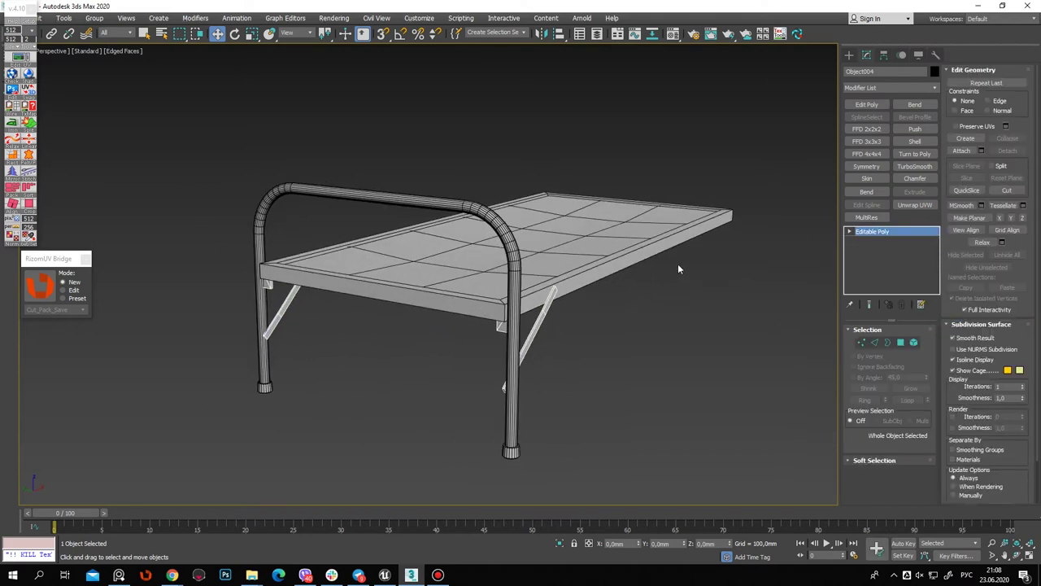
alt+middle_drag(679, 268, 660, 166)
alt+middle_drag(735, 297, 210, 208)
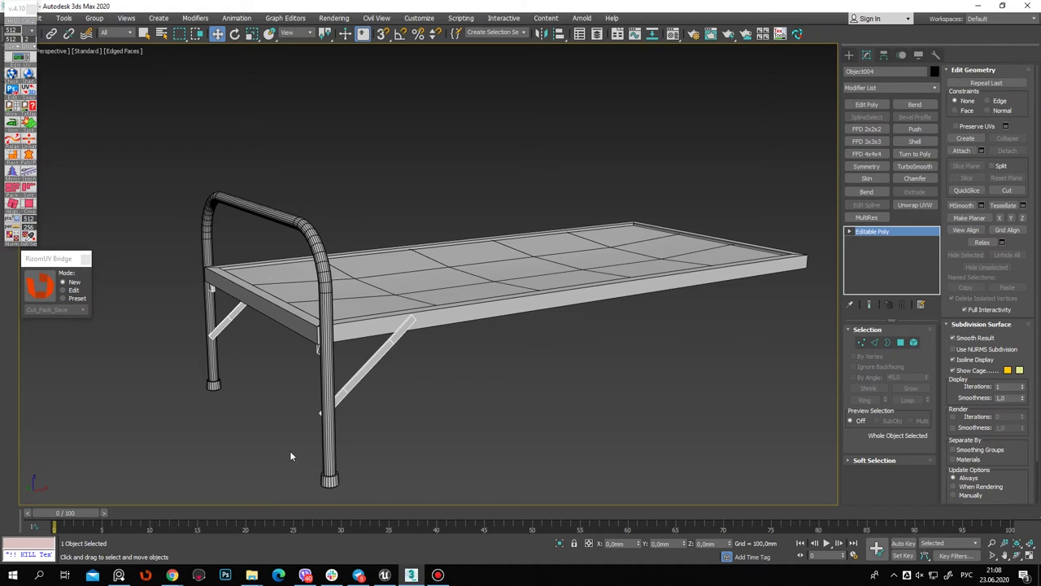
alt+middle_drag(367, 400, 407, 399)
click(962, 150)
click(331, 224)
Add a Symmetry modifier to the frame with Flip on X to build the other bed end
key(w)
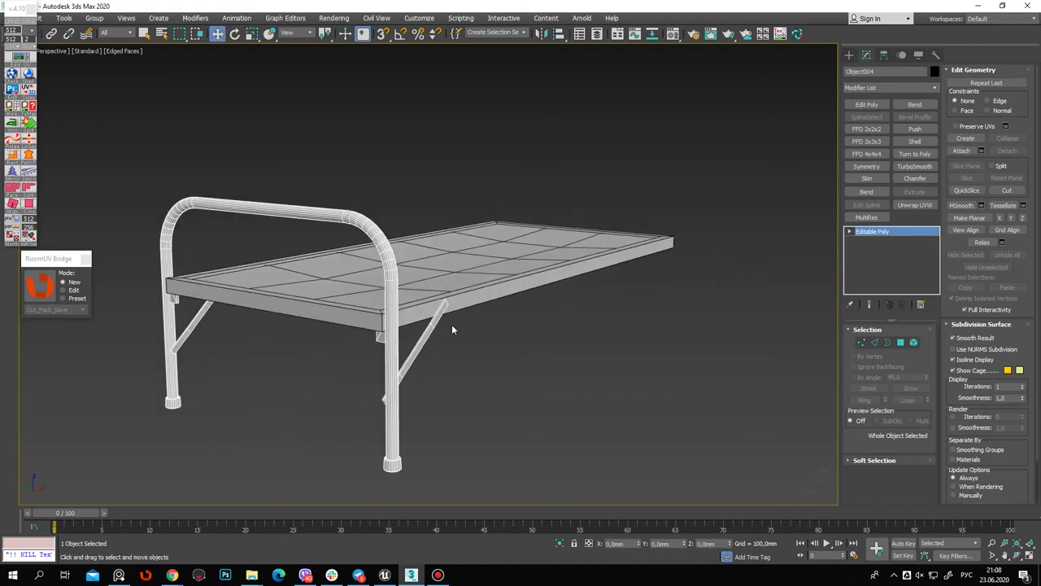
alt+middle_drag(566, 353, 543, 355)
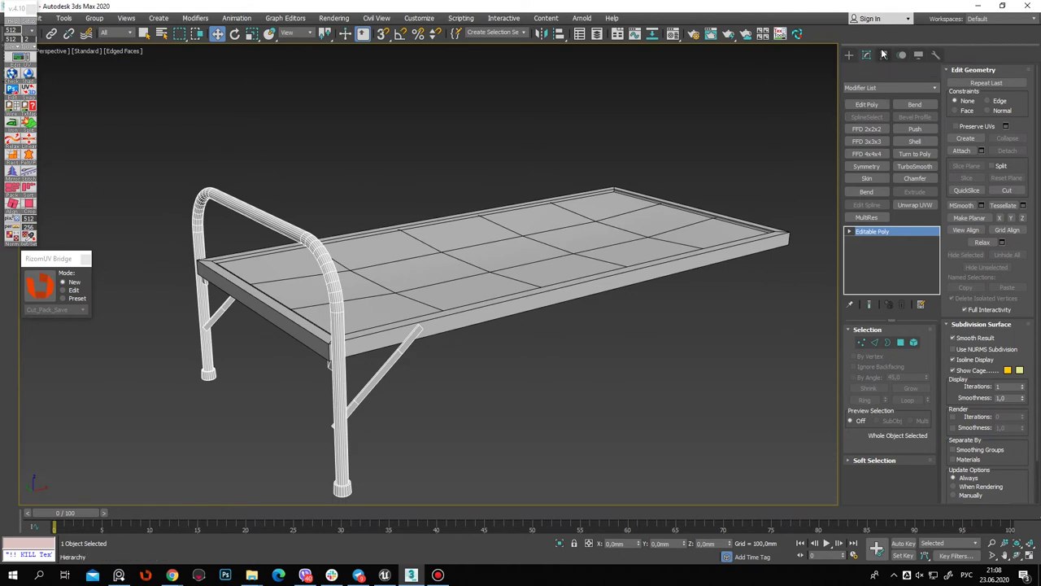
click(884, 55)
scroll(468, 256, down, 6)
scroll(468, 255, up, 4)
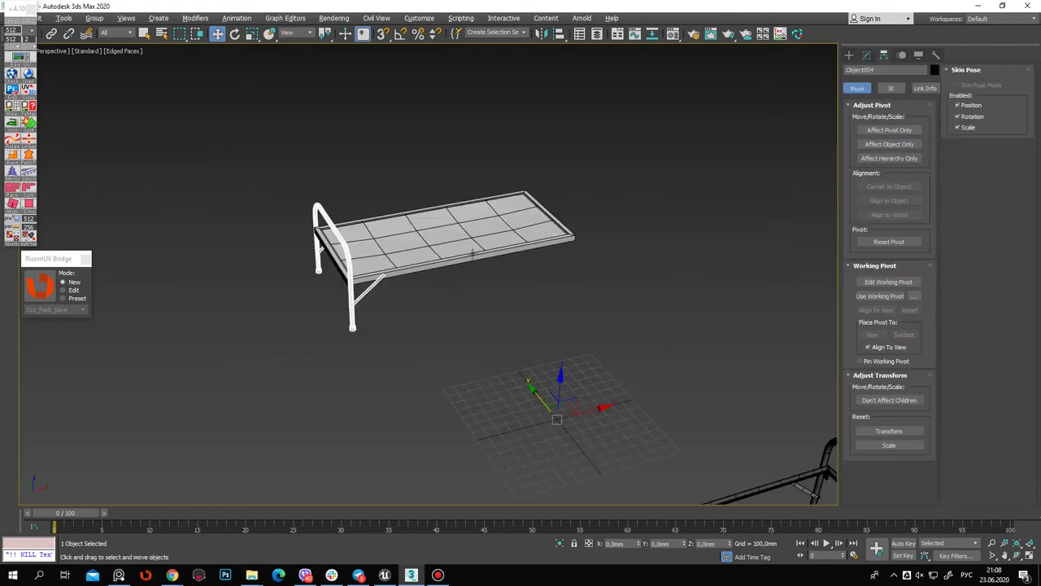
click(866, 54)
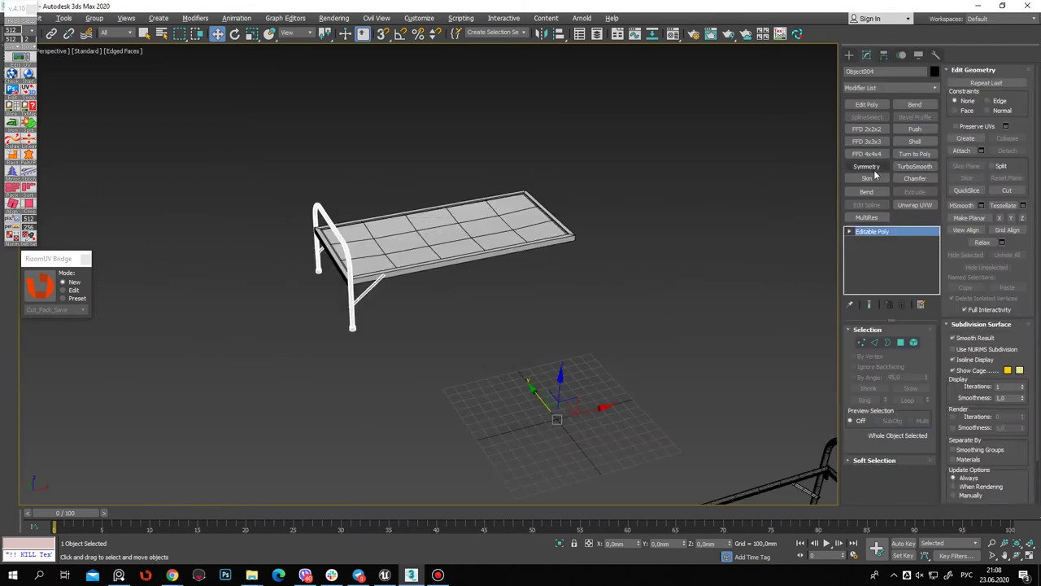
click(875, 170)
click(881, 364)
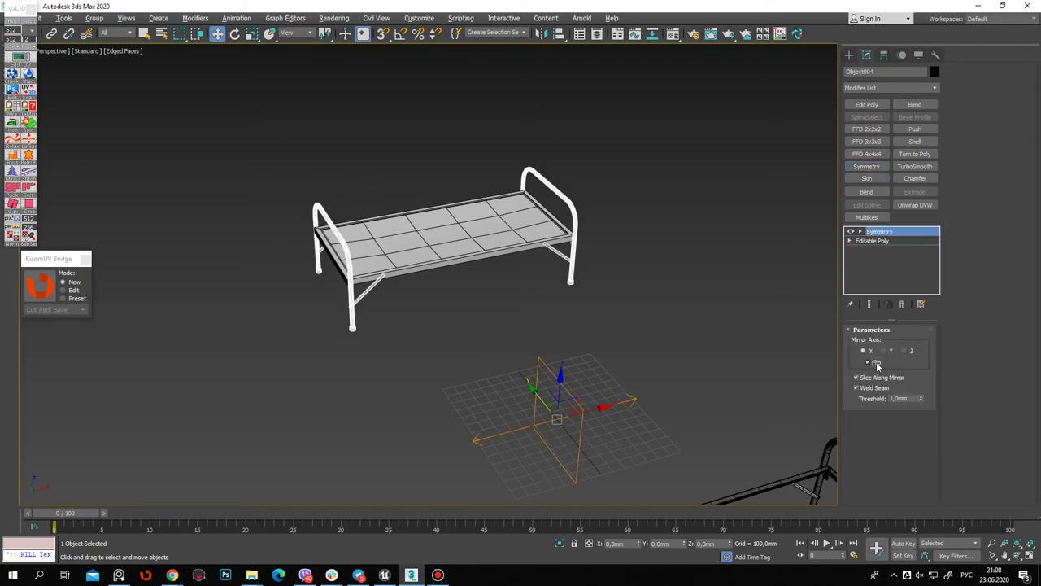
Add Edit Poly to the mirrored frame, attach the platform rail, then add Unwrap UVW
click(656, 193)
alt+middle_drag(656, 194, 429, 279)
scroll(429, 269, up, 5)
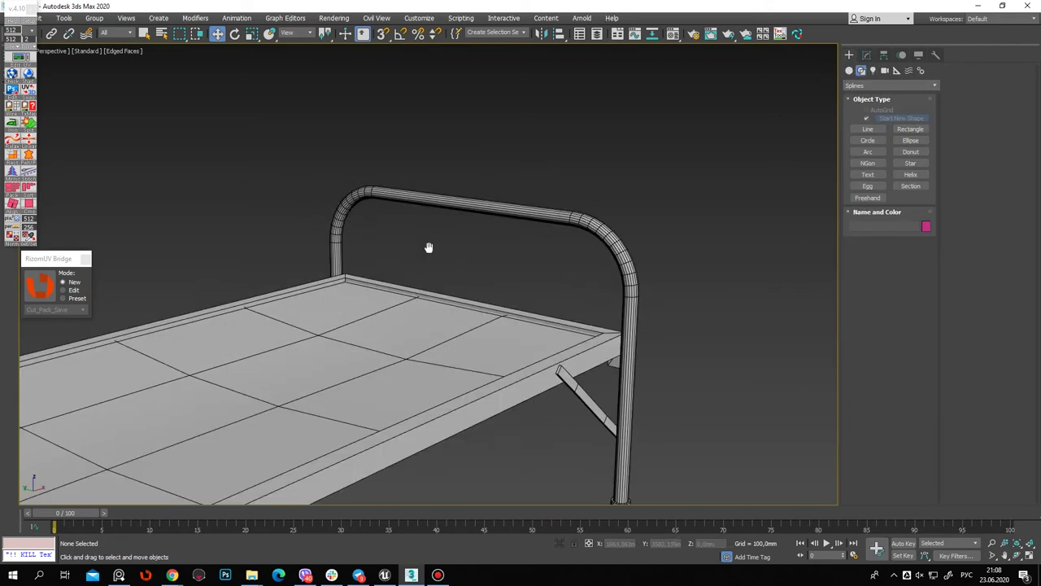
scroll(541, 207, down, 2)
click(363, 328)
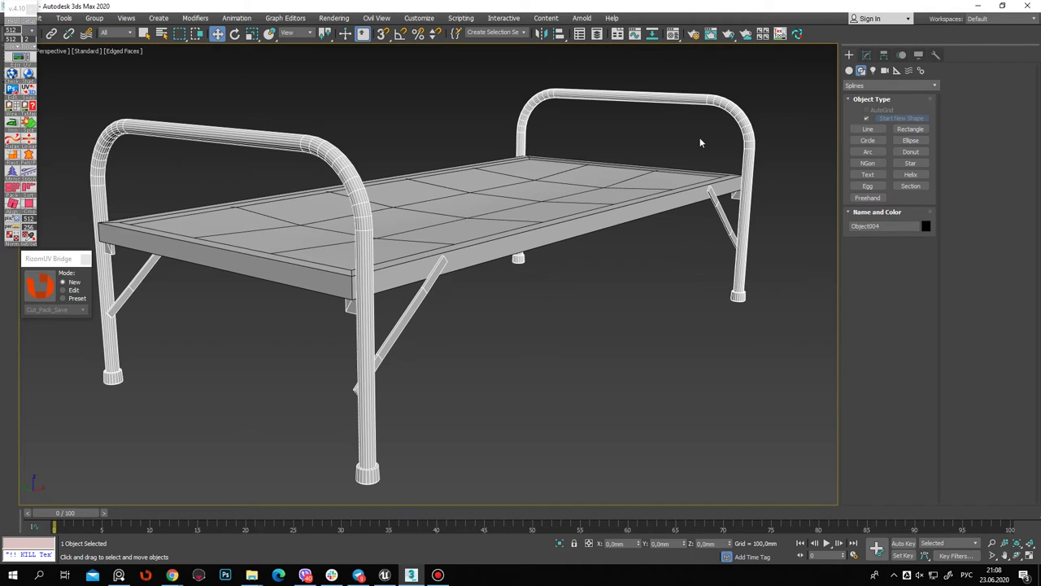
click(866, 55)
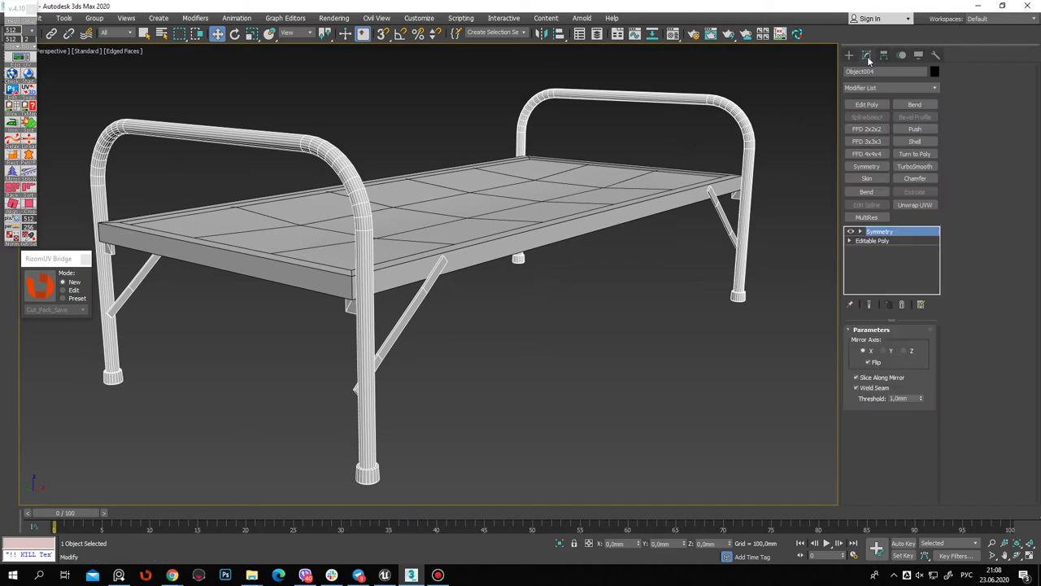
click(866, 104)
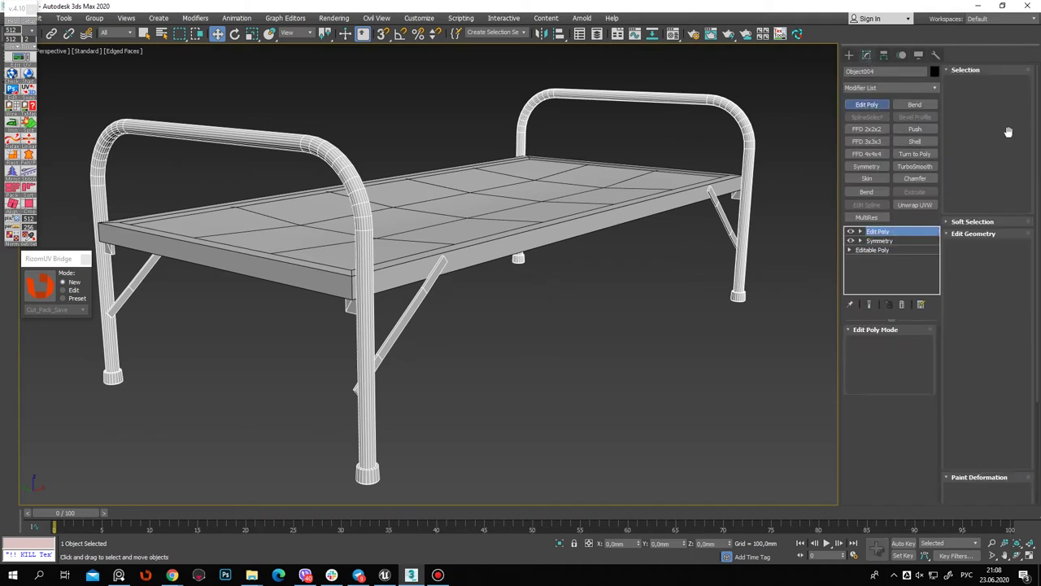
click(962, 315)
click(672, 212)
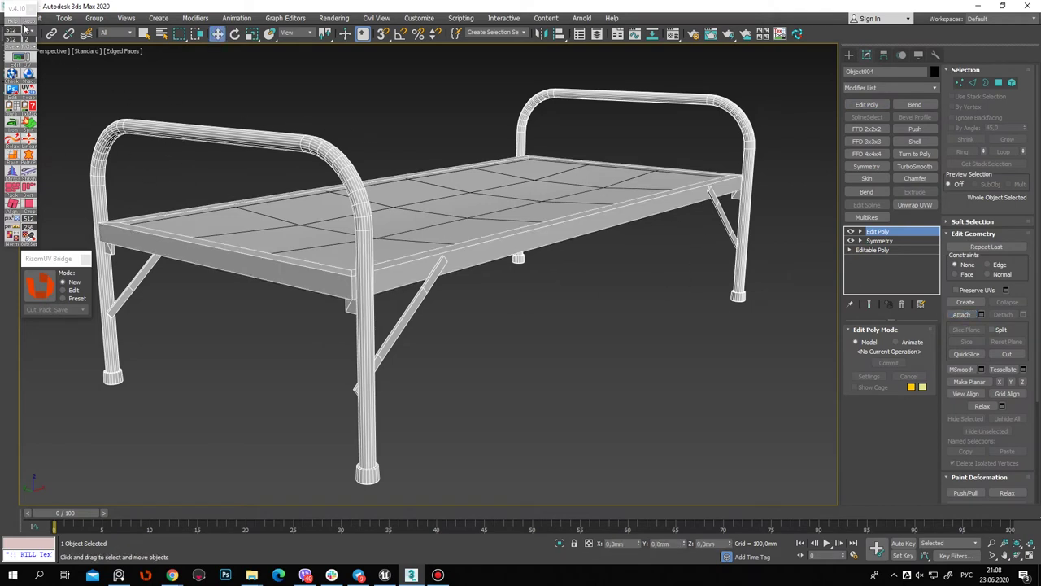
mouse_move(29, 25)
mouse_down()
mouse_move(44, 60)
mouse_move(12, 53)
mouse_up()
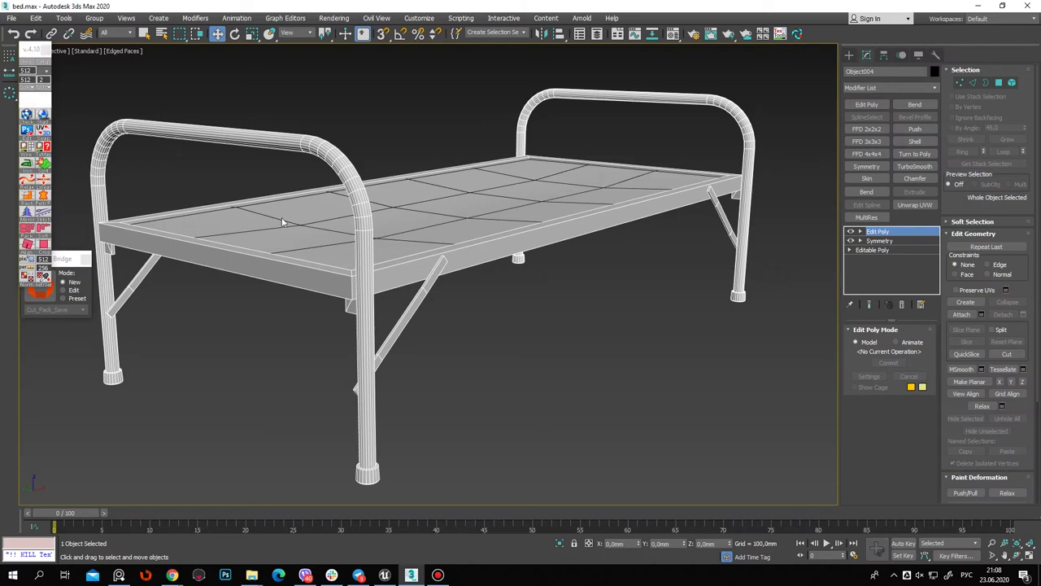
click(42, 130)
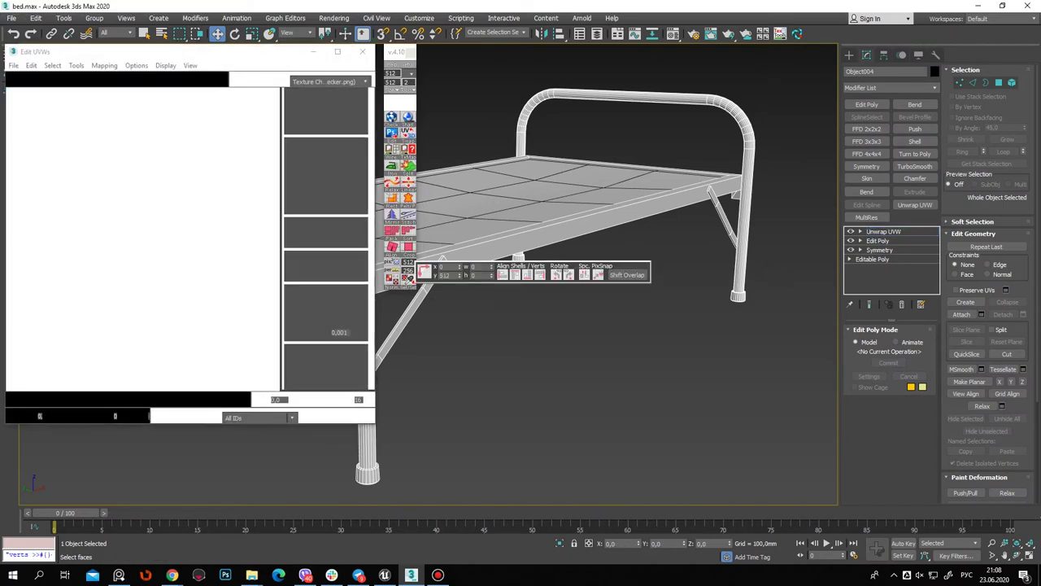
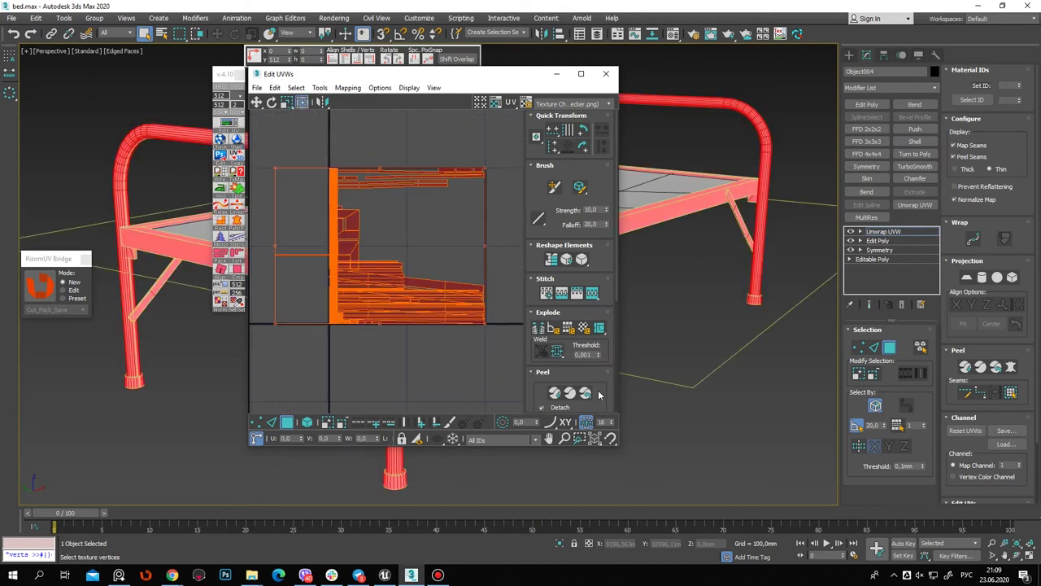
Repack the bed's UV islands with Pack Custom, using Rotate Clusters and Fill Holes
scroll(608, 389, down, 5)
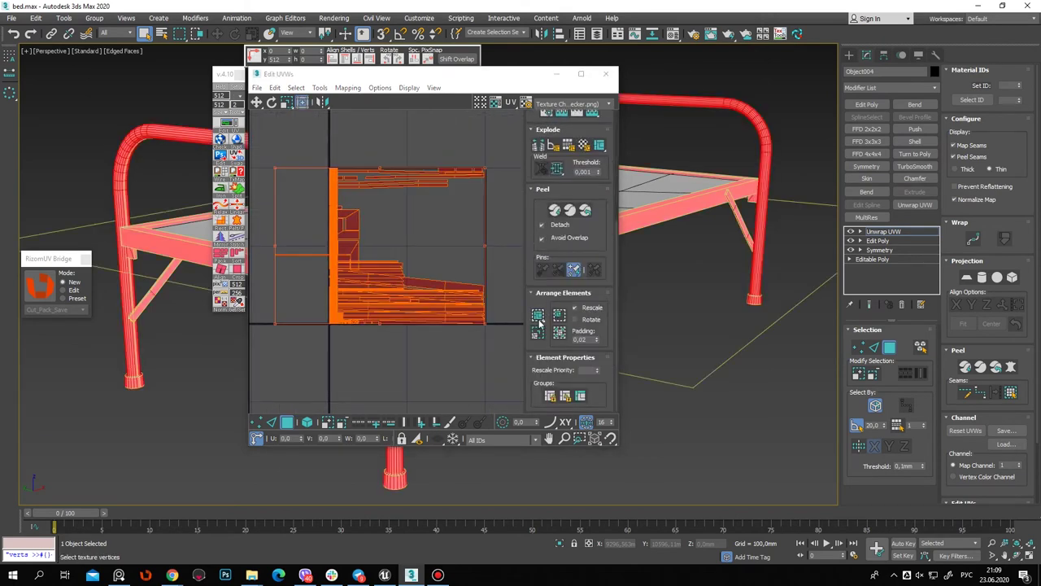
click(541, 331)
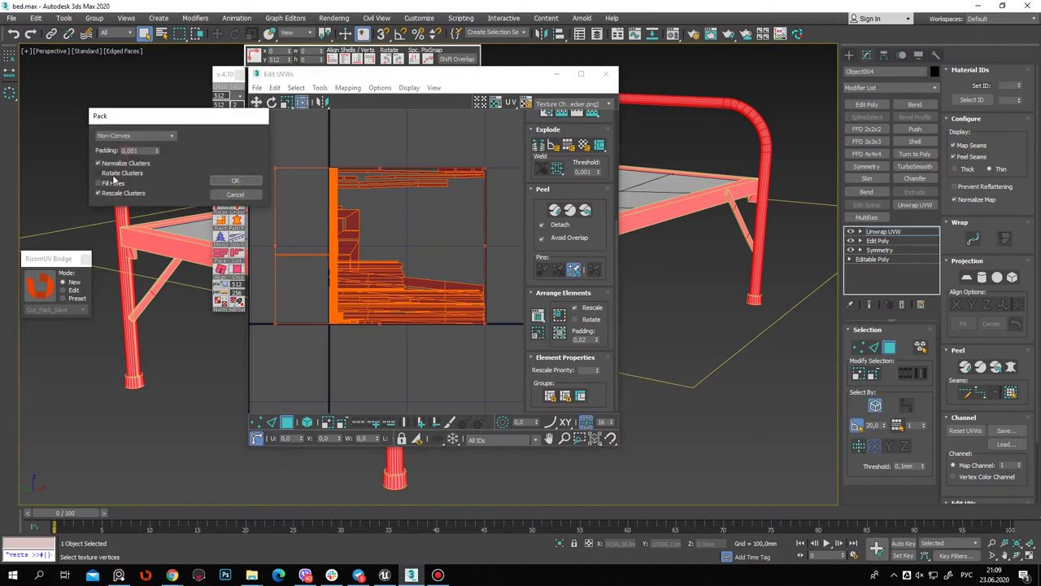
click(235, 180)
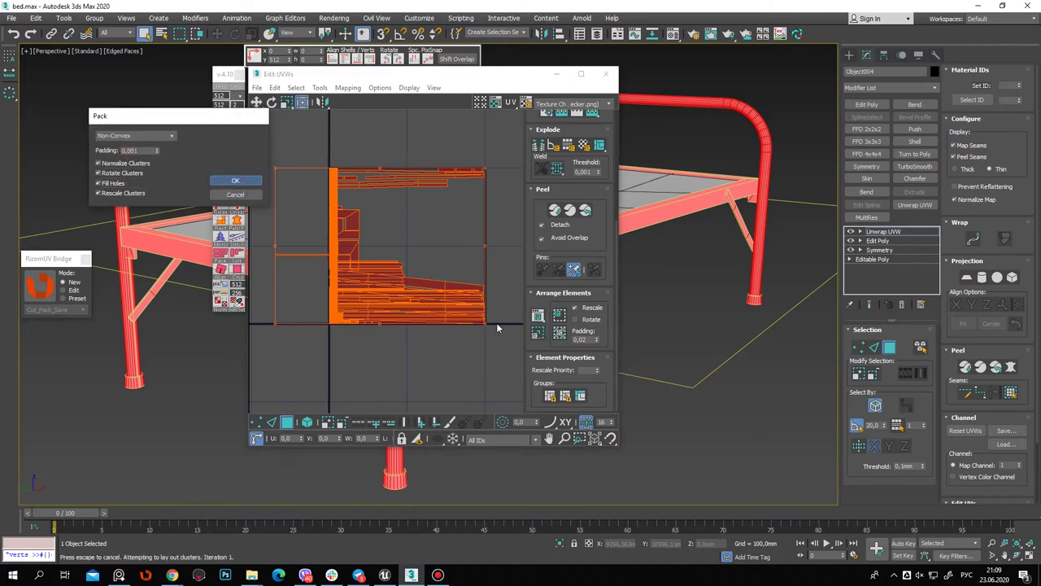
click(463, 185)
scroll(378, 176, up, 3)
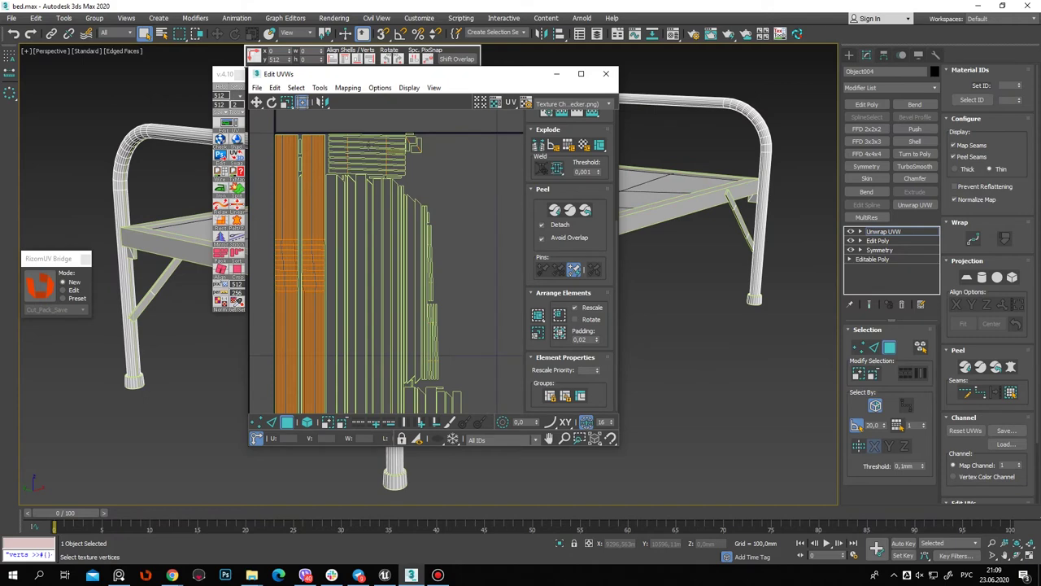
scroll(377, 176, up, 3)
scroll(456, 244, down, 5)
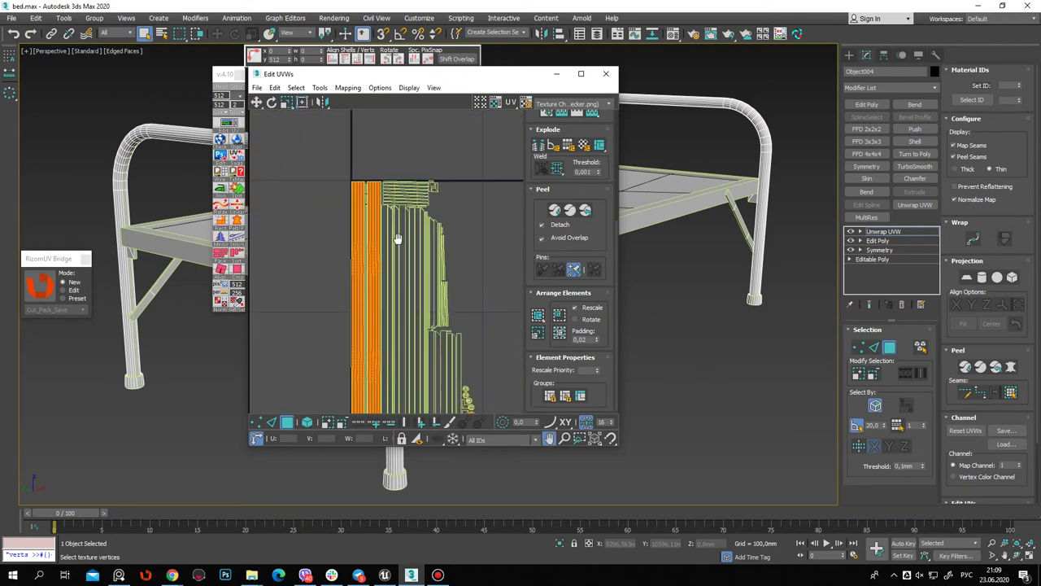
middle_drag(400, 233, 383, 186)
Move the Edit UVWs window aside and orbit the viewport to inspect the headboard rails
mouse_move(493, 78)
mouse_down()
mouse_move(678, 75)
mouse_move(668, 88)
mouse_up()
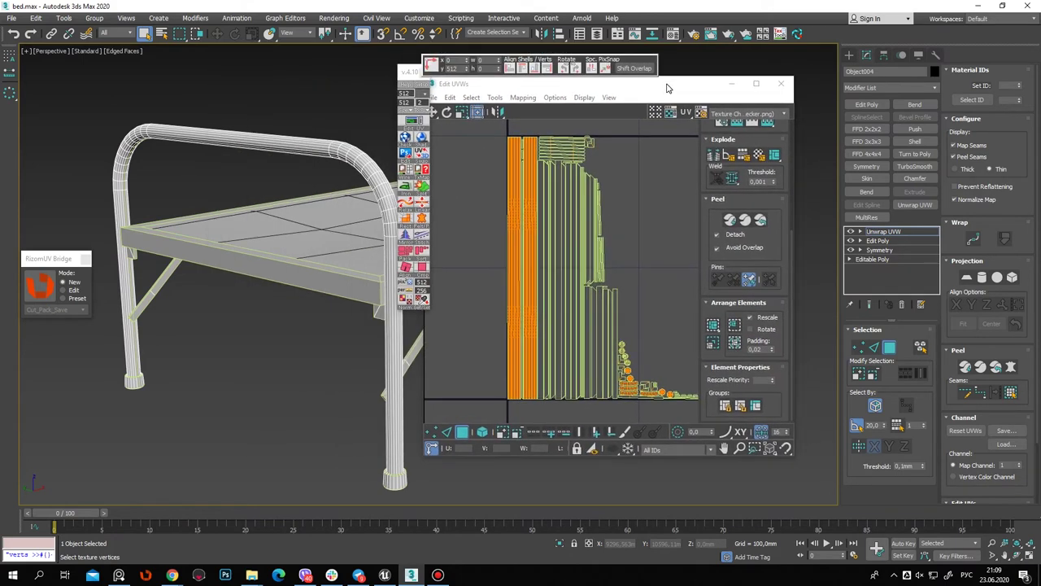
middle_drag(257, 214, 215, 213)
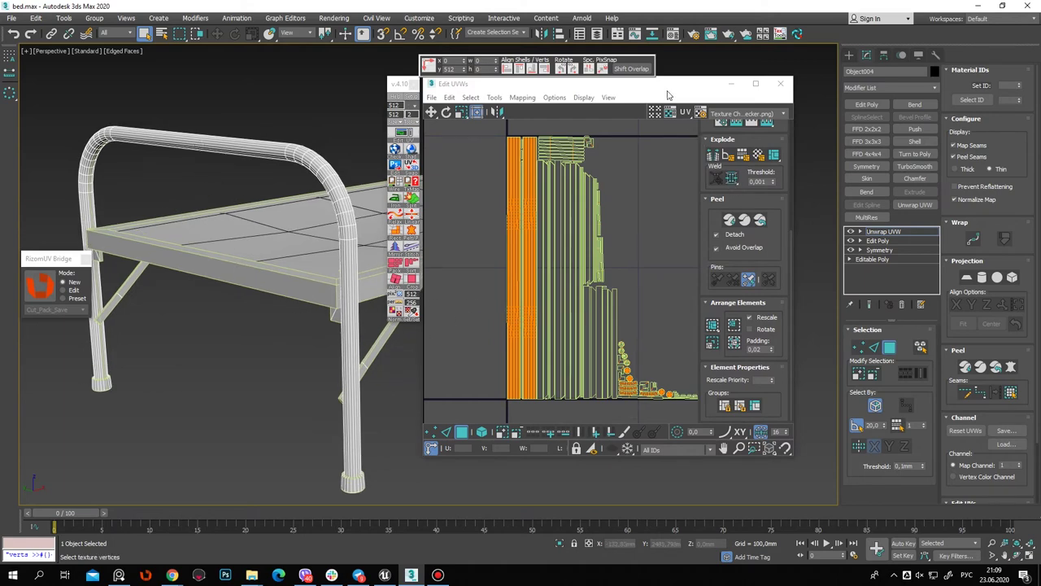
drag(668, 92, 893, 76)
scroll(493, 279, up, 3)
scroll(444, 292, up, 2)
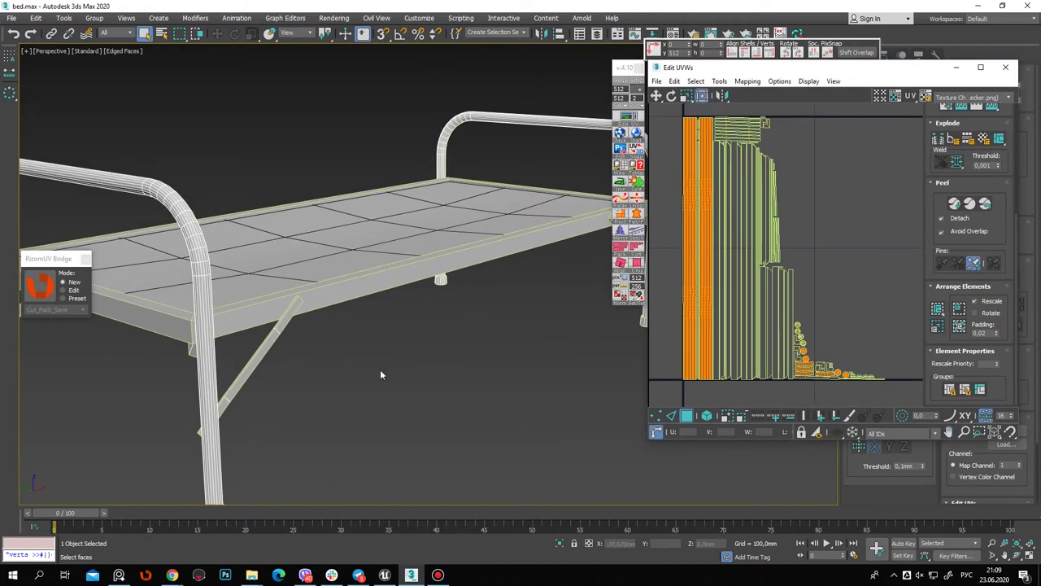
alt+middle_drag(357, 373, 502, 361)
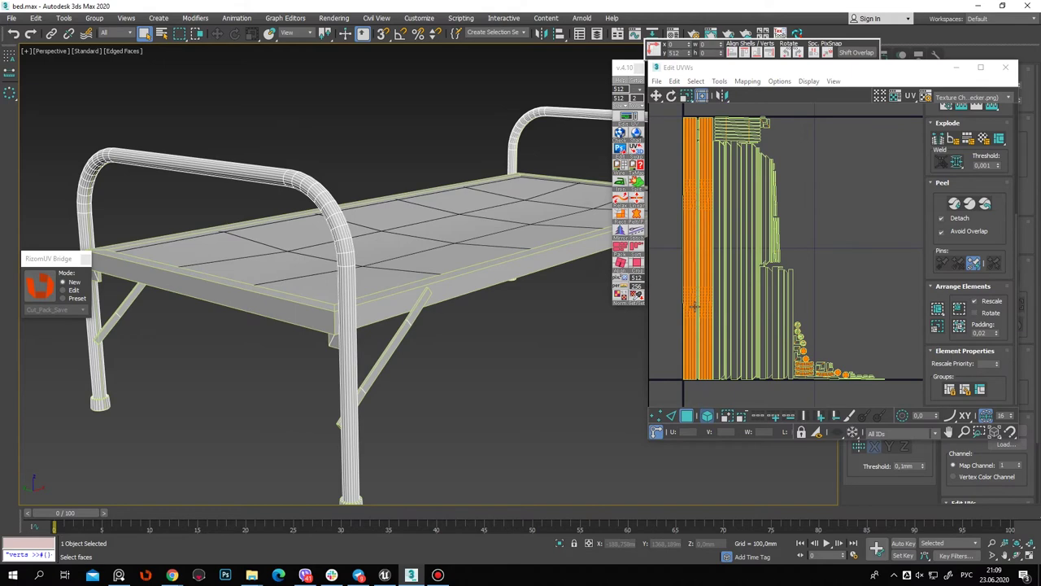
click(698, 265)
alt+middle_drag(470, 204, 620, 130)
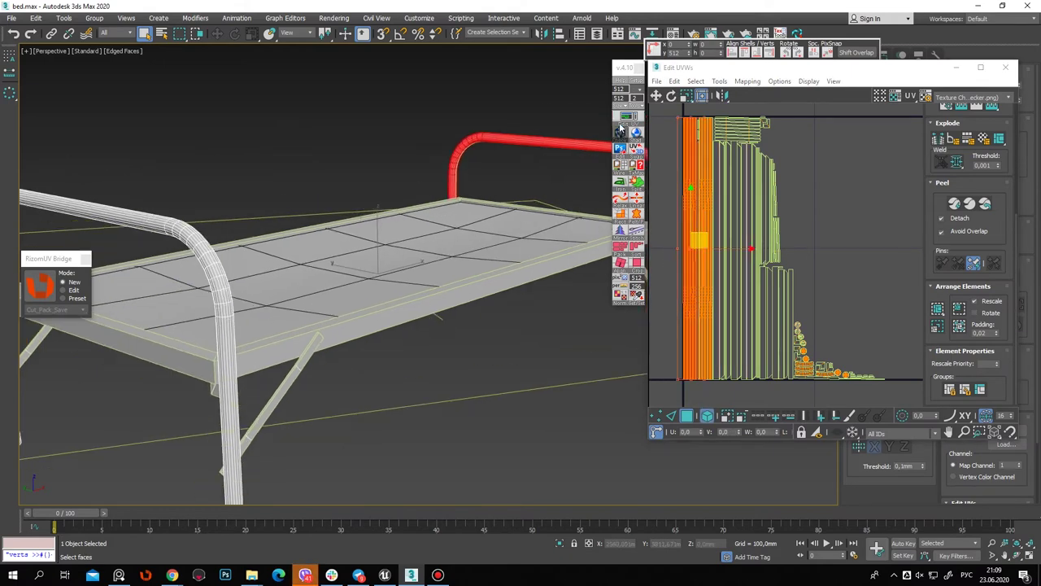
Close the UV editor and delete the Unwrap UVW modifier from the bed's stack
click(1006, 68)
click(906, 231)
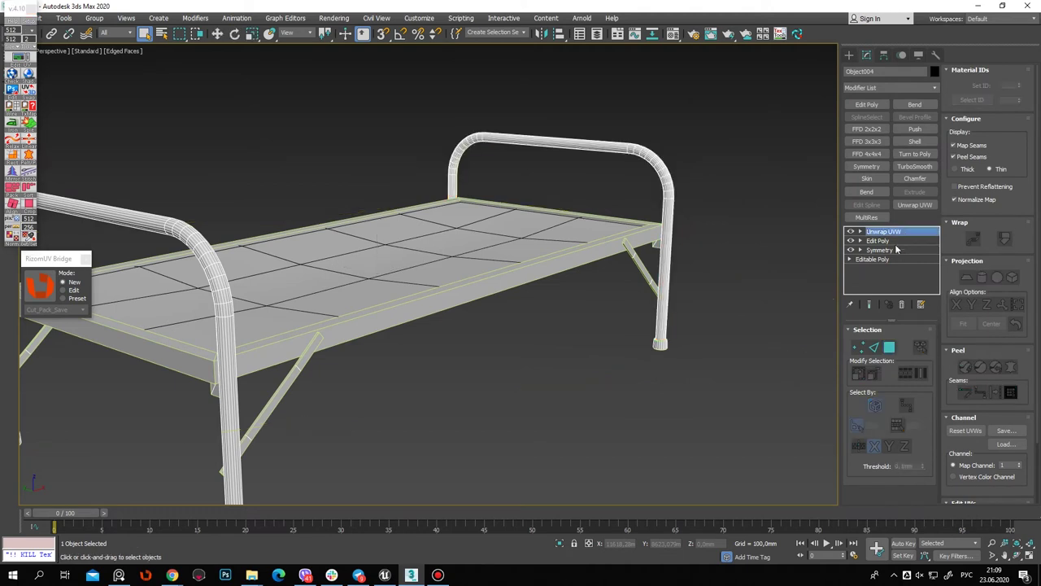
click(902, 304)
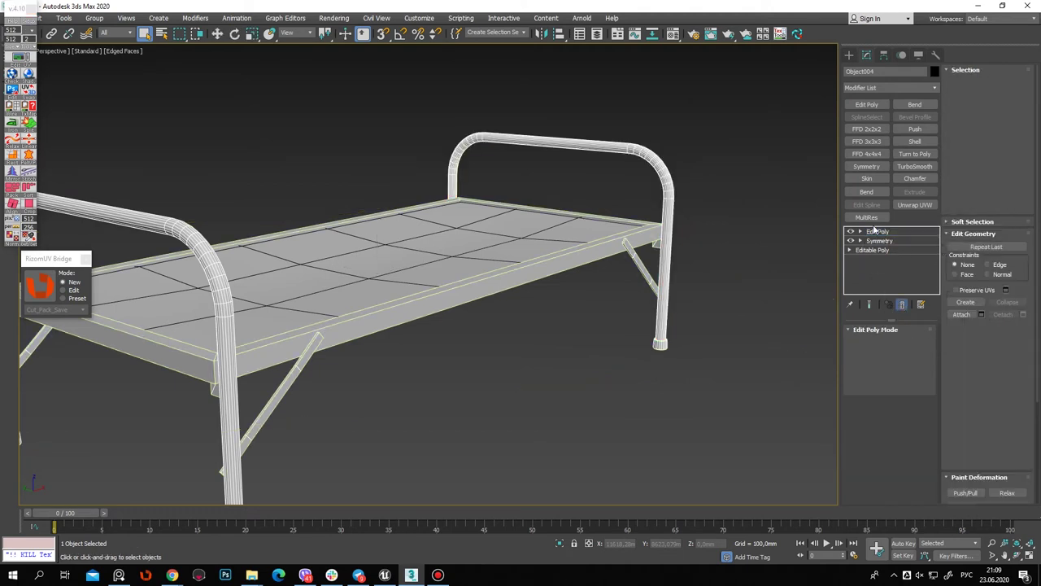
Connect a new edge loop across both headboard top bars, then reapply Unwrap UVW
click(972, 83)
double_click(587, 146)
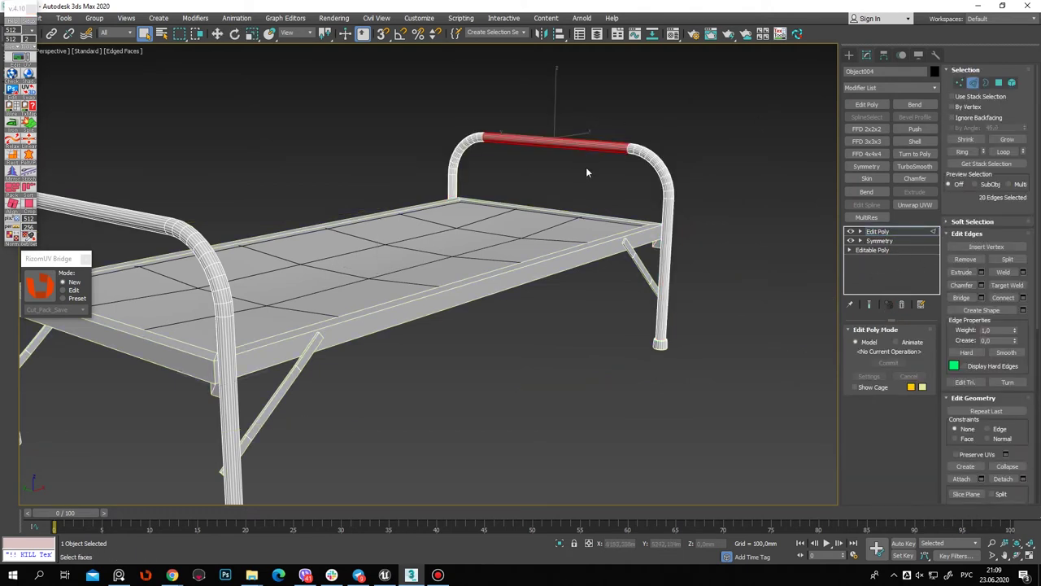
ctrl+click(126, 218)
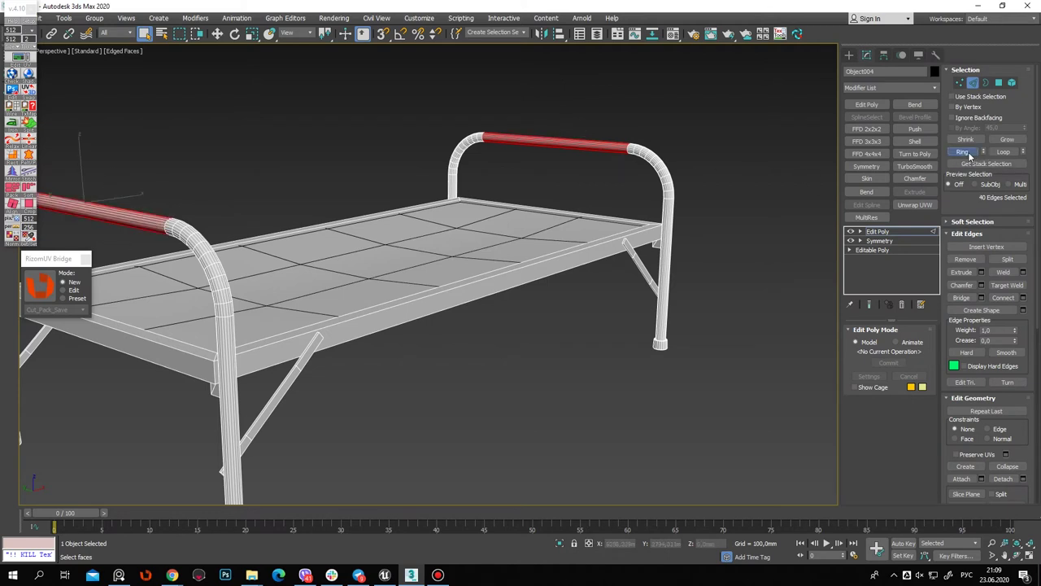
click(1023, 297)
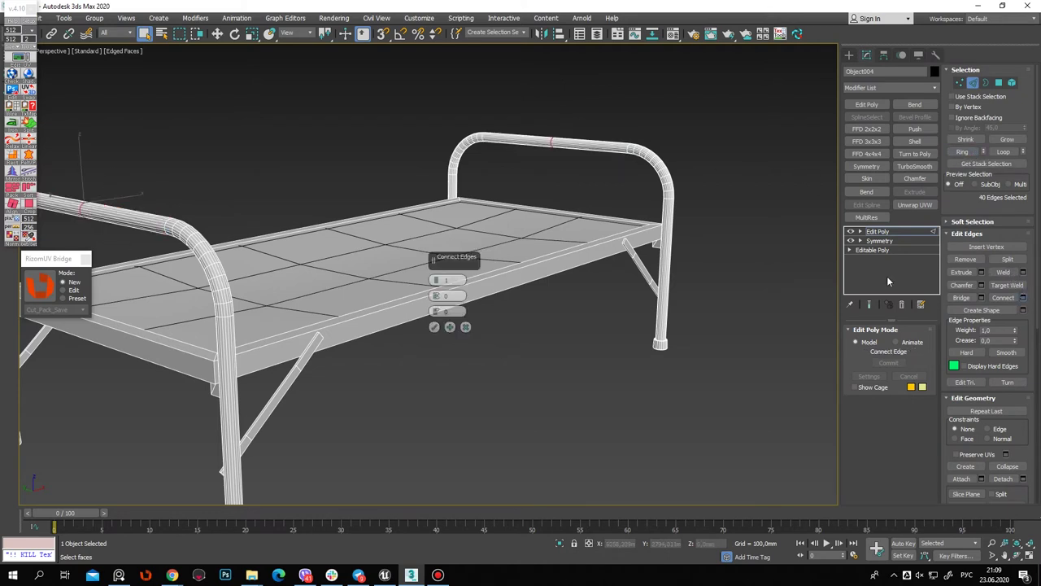
click(433, 326)
click(972, 84)
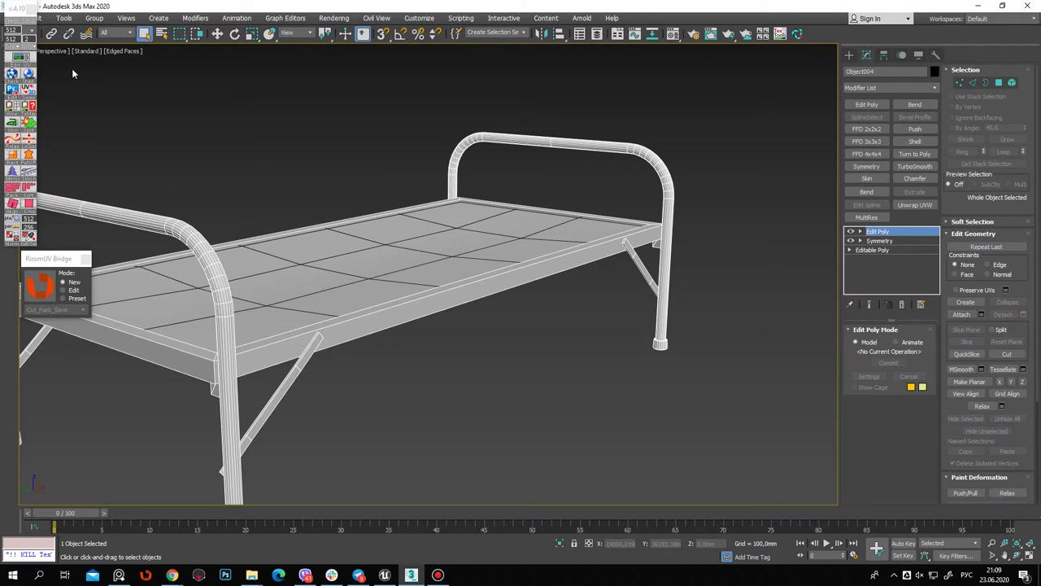
alt+middle_drag(350, 318, 433, 298)
key(u)
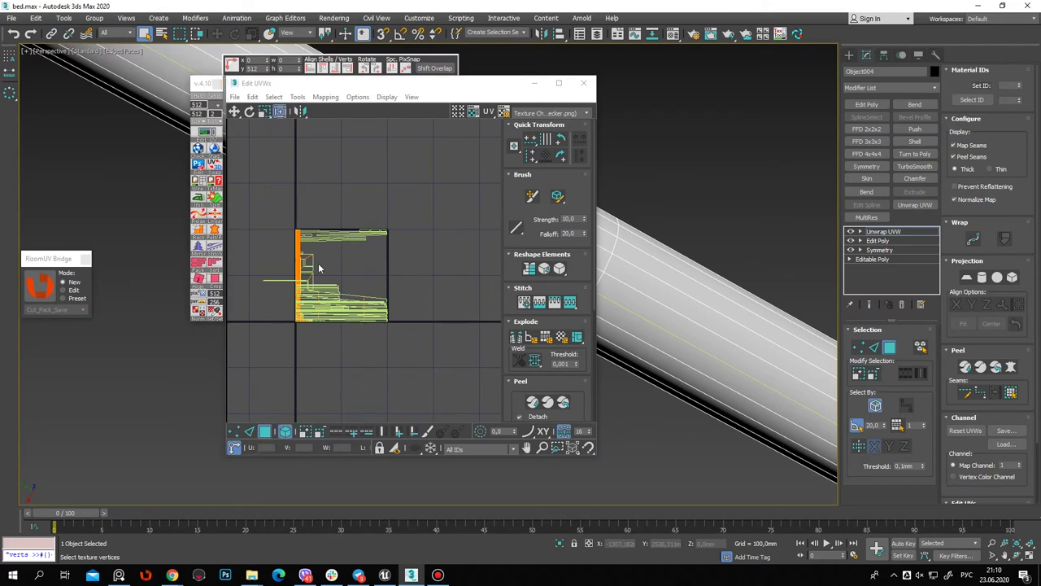
Select the upper part of the rail strip UVs and split it from the rest
scroll(289, 284, up, 5)
middle_drag(265, 219, 388, 261)
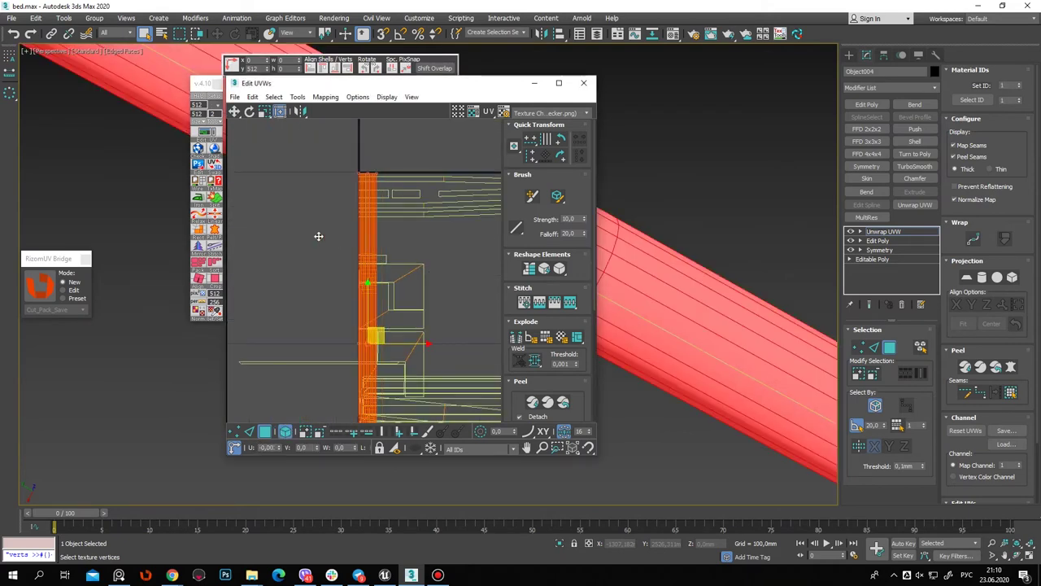
click(353, 346)
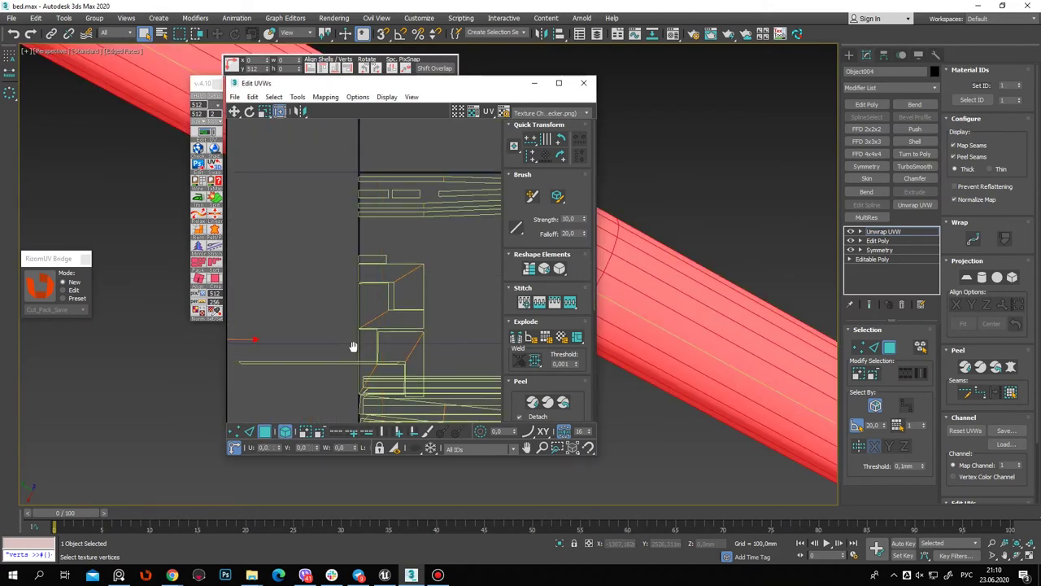
middle_drag(454, 214, 414, 163)
mouse_move(414, 163)
mouse_down()
mouse_move(318, 313)
mouse_move(309, 286)
mouse_up()
click(365, 290)
scroll(366, 290, down, 4)
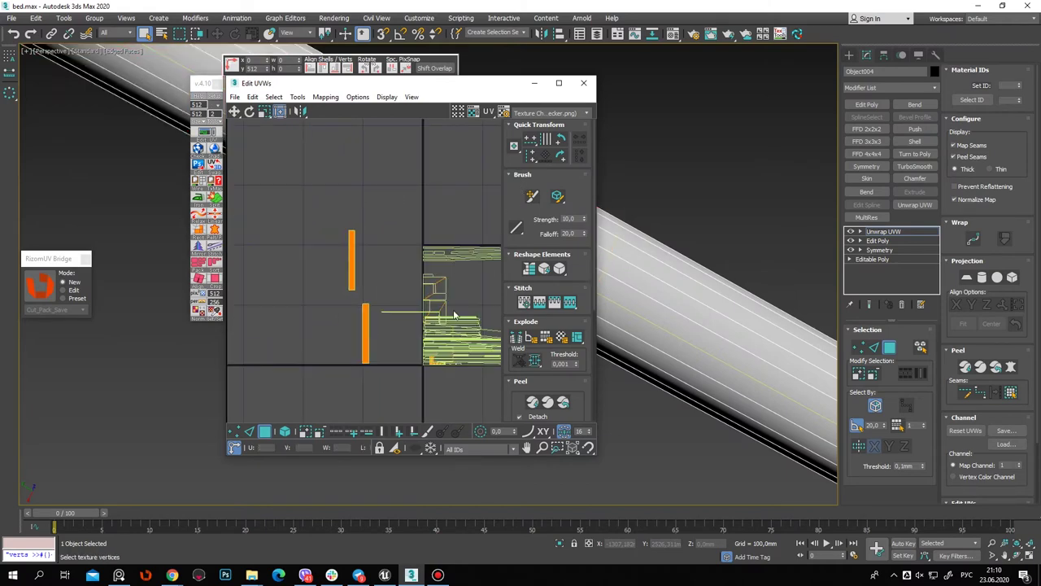
middle_drag(399, 311, 356, 307)
Select all the bed's UVs and open Pack Custom with all four cluster options enabled
mouse_move(715, 310)
alt+middle_down()
mouse_move(689, 380)
mouse_move(732, 341)
mouse_move(758, 292)
alt+middle_up()
scroll(690, 381, down, 5)
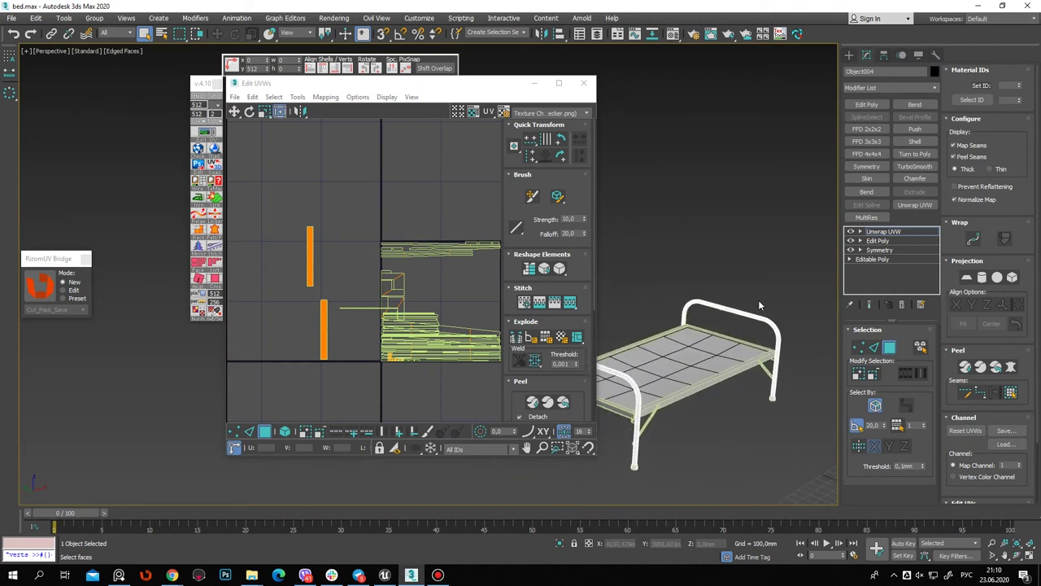
click(758, 325)
key(ctrl+a)
middle_drag(447, 278, 358, 269)
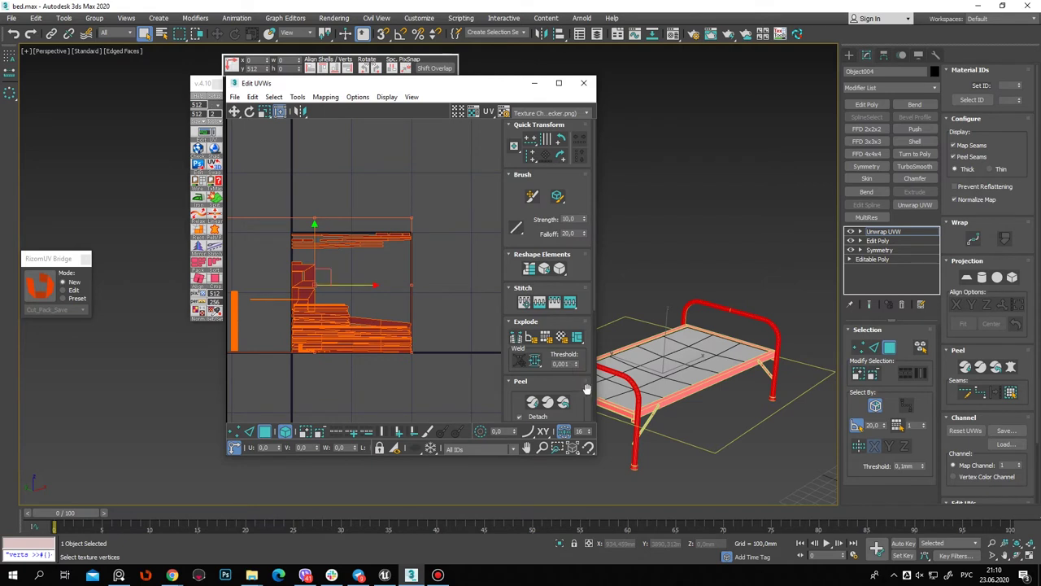
drag(586, 389, 534, 138)
click(516, 325)
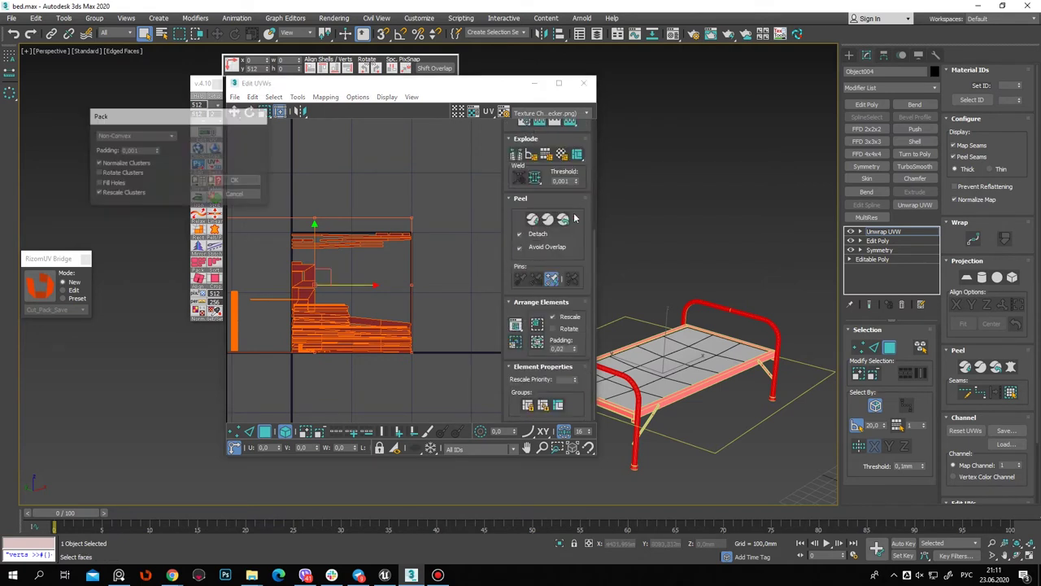
Confirm repacking all UV islands and frame the UV square
click(235, 179)
scroll(362, 315, up, 2)
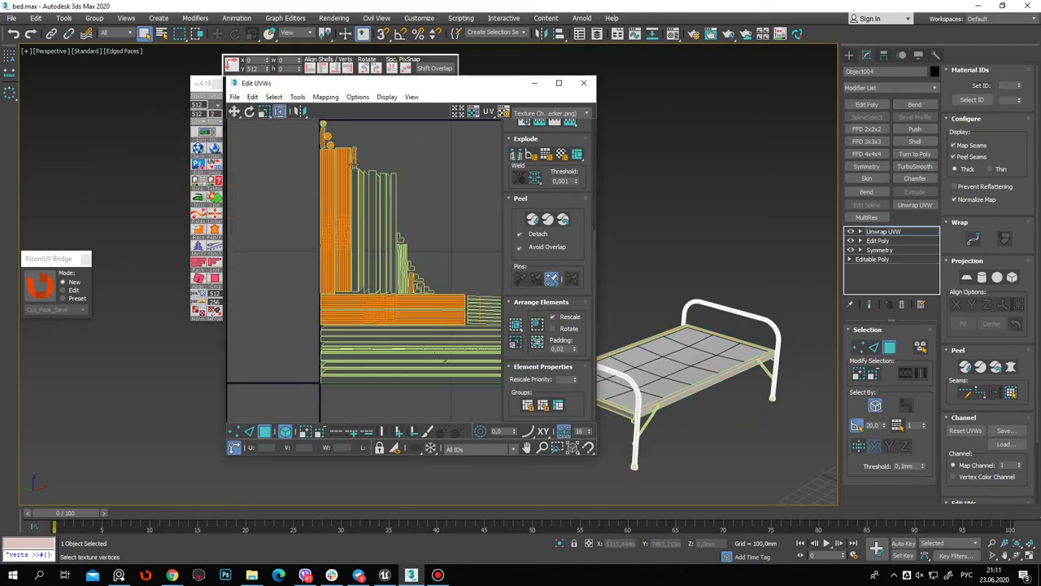
scroll(363, 316, up, 2)
scroll(363, 317, down, 2)
middle_drag(471, 285, 382, 283)
scroll(382, 283, down, 3)
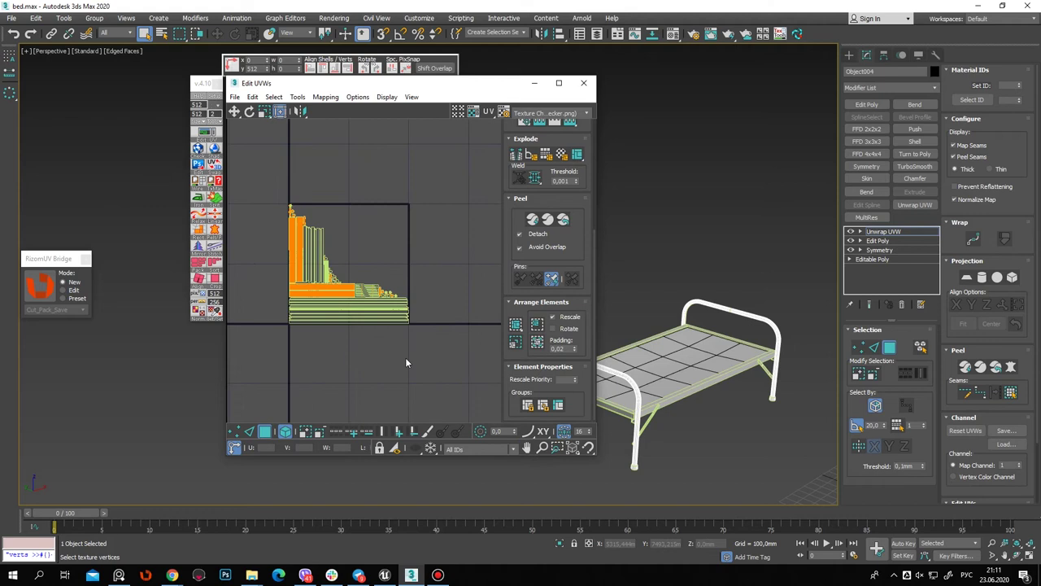
key(z)
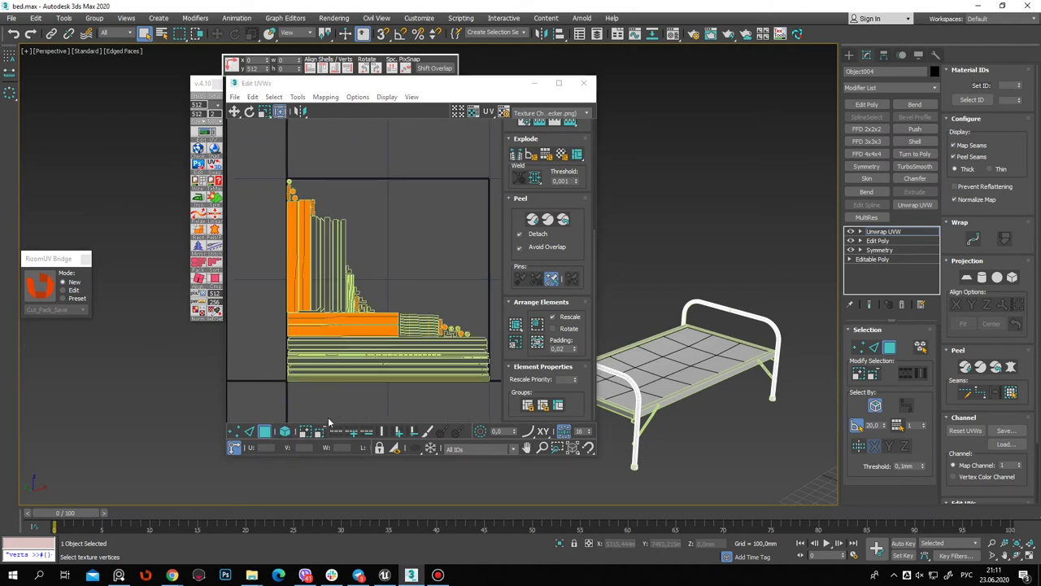
Rotate the headboard rail element 90° and stack both rail elements above the UV square
click(284, 433)
scroll(275, 234, up, 1)
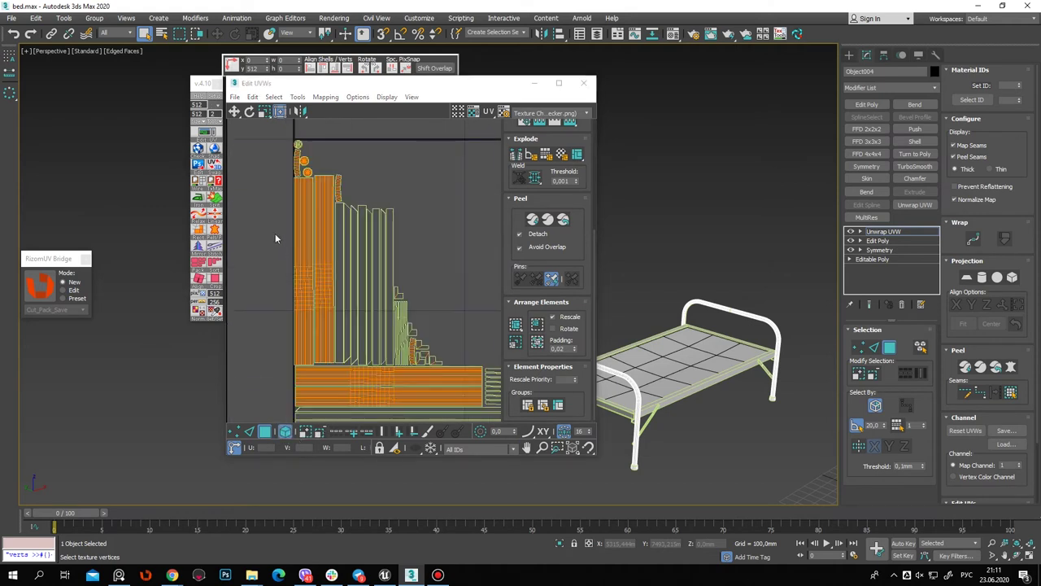
click(321, 291)
scroll(424, 329, down, 2)
scroll(364, 316, down, 1)
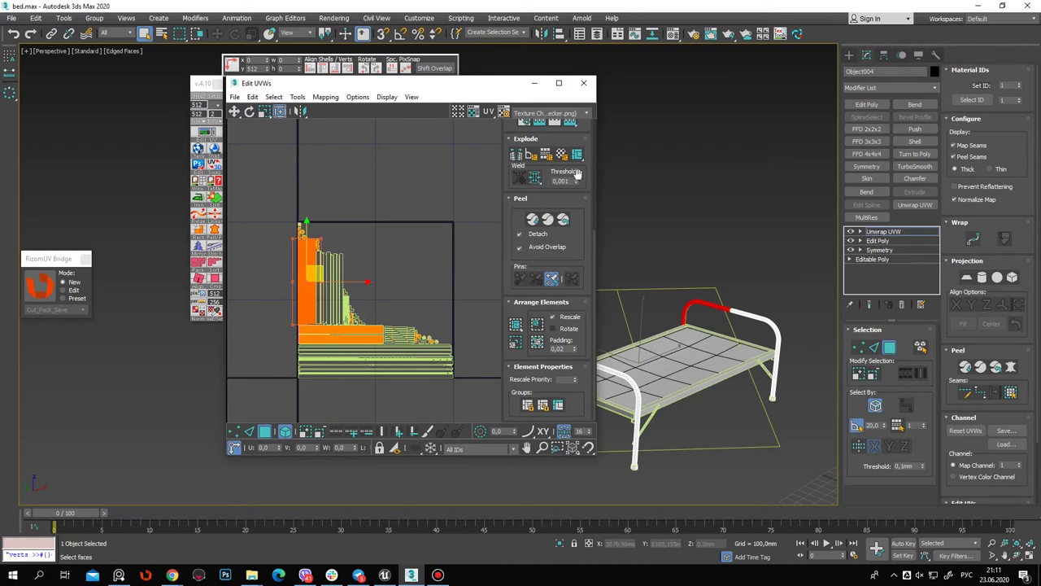
scroll(584, 130, up, 3)
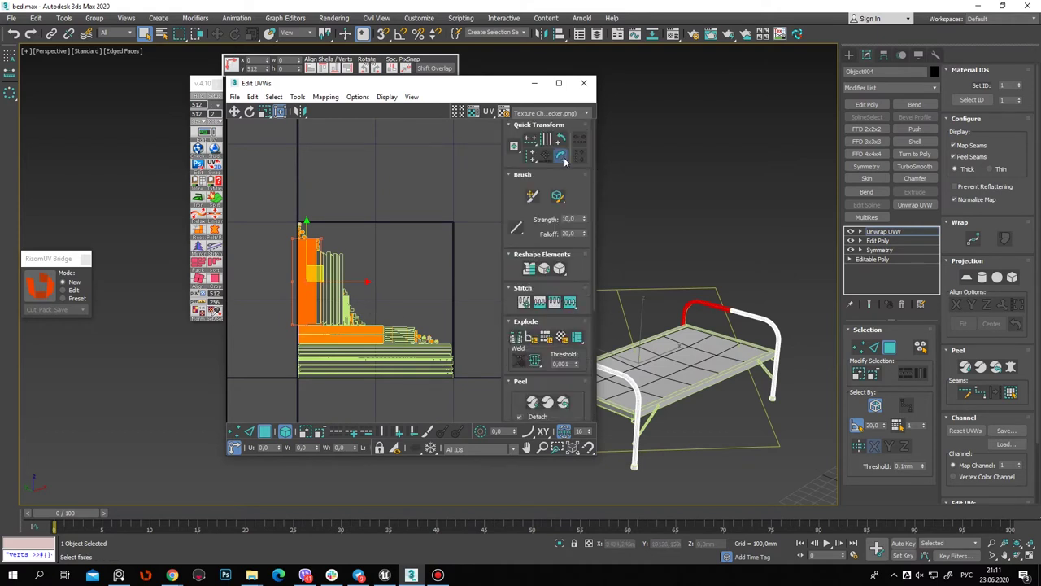
click(565, 161)
mouse_move(317, 271)
mouse_down()
mouse_move(391, 176)
mouse_move(375, 155)
mouse_up()
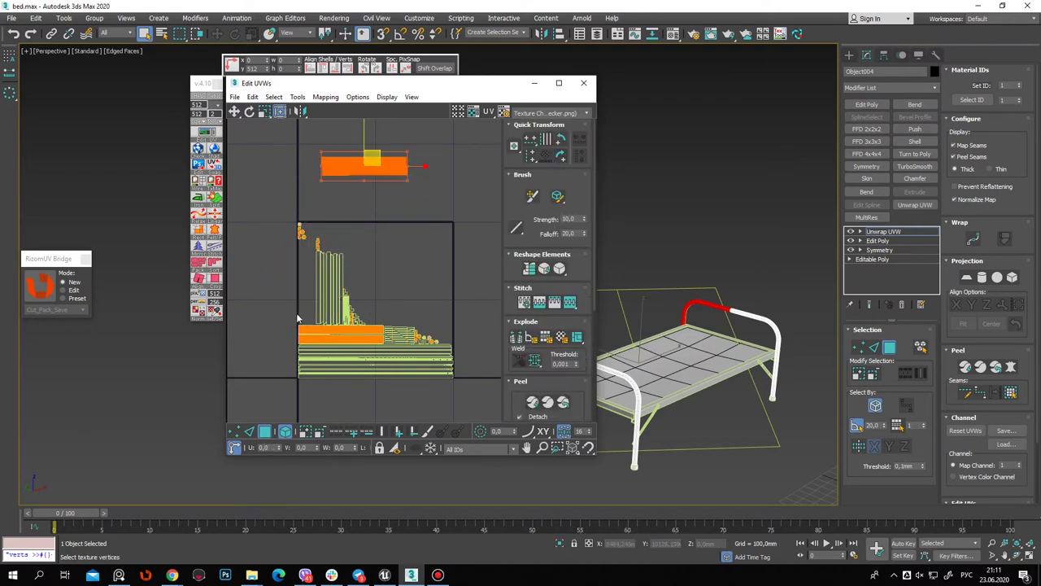
mouse_move(304, 346)
mouse_down()
mouse_move(349, 175)
mouse_move(350, 187)
mouse_up()
drag(308, 148, 433, 213)
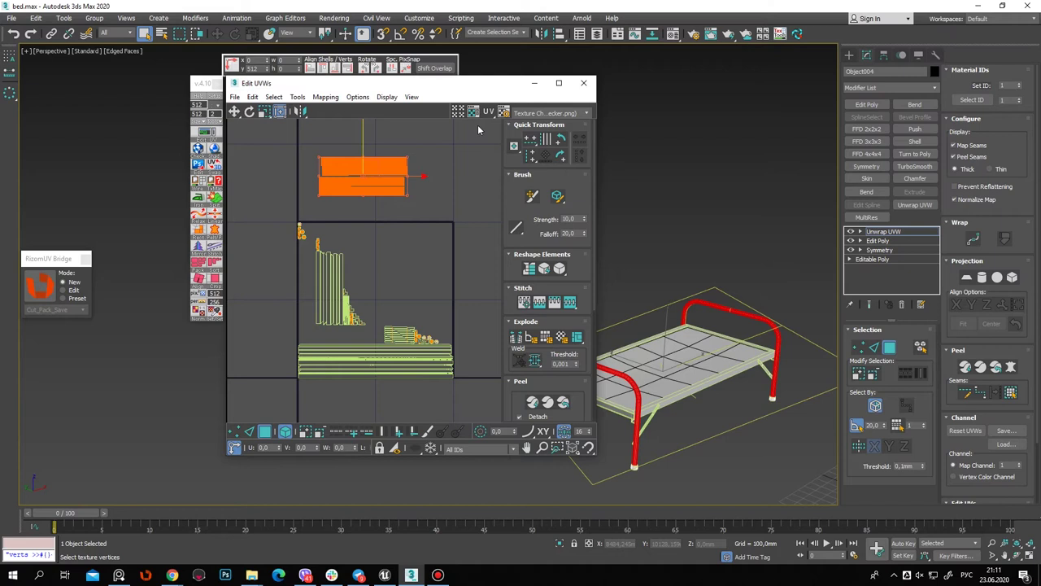
click(323, 68)
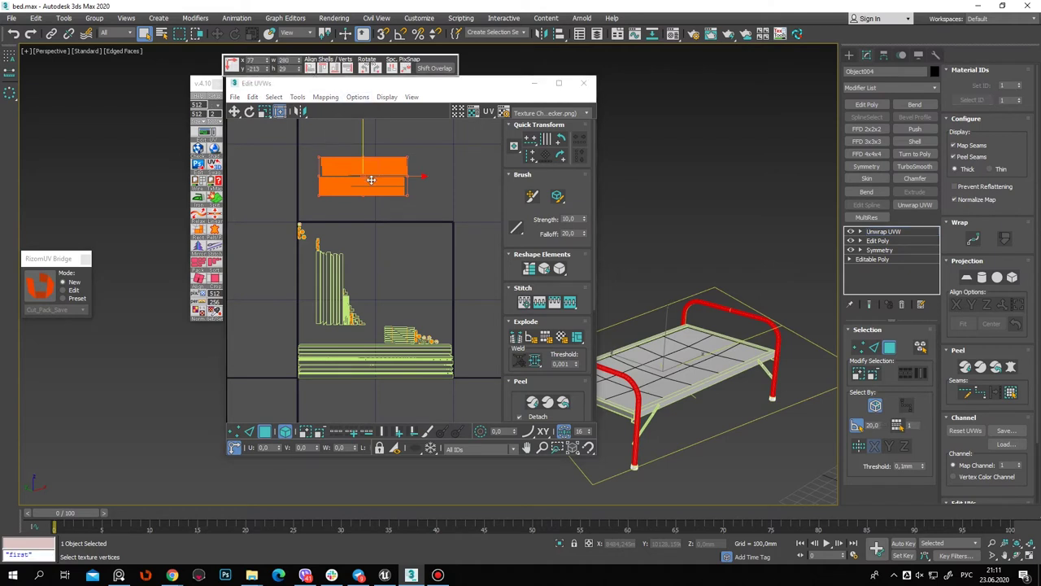
scroll(366, 179, up, 2)
drag(335, 233, 324, 203)
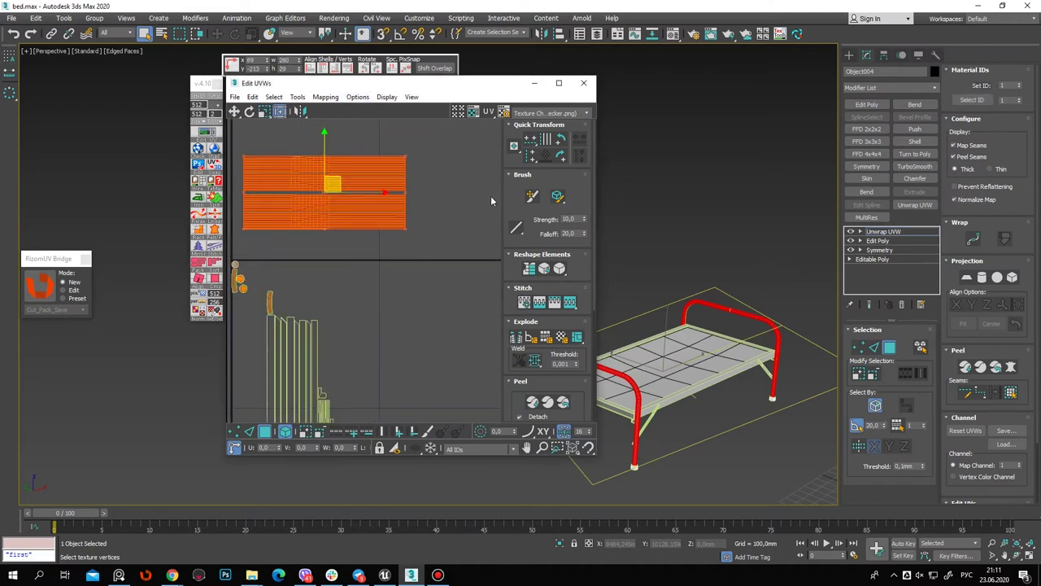
click(408, 236)
Scale the red-striped base shell to span the full tile width
scroll(365, 227, down, 3)
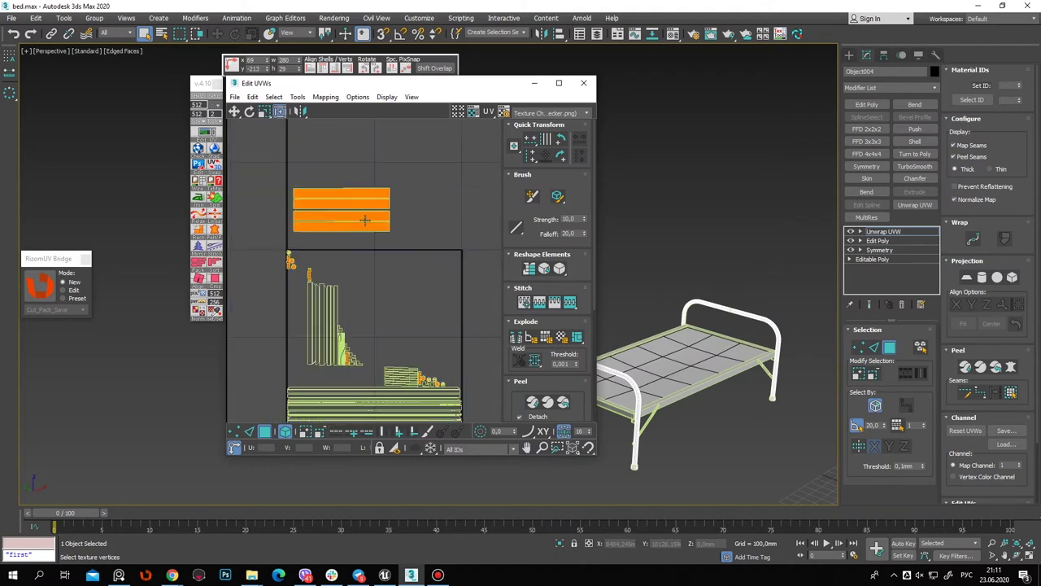
drag(369, 312, 397, 218)
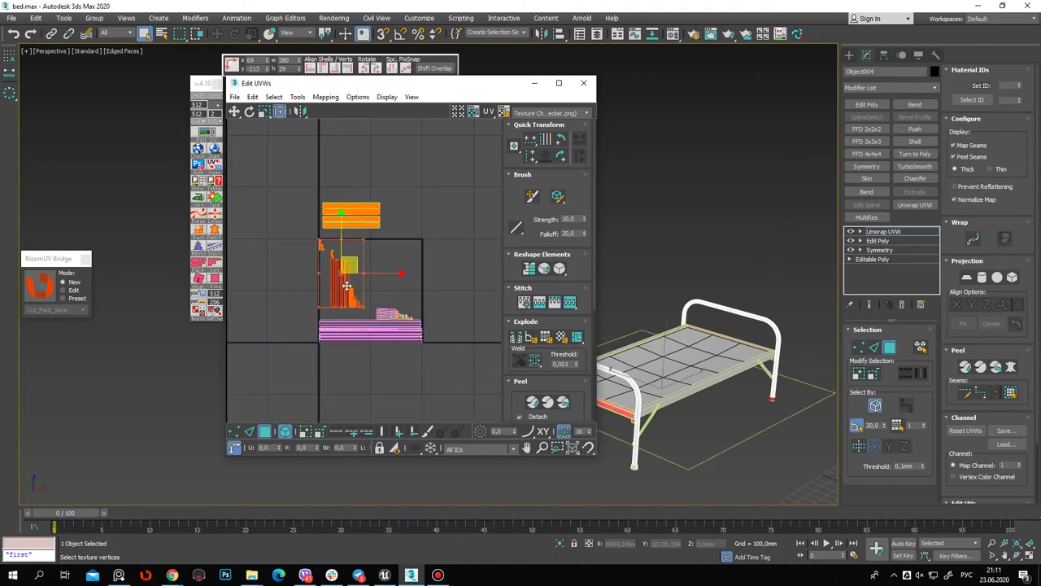
scroll(357, 224, up, 3)
middle_drag(342, 203, 342, 285)
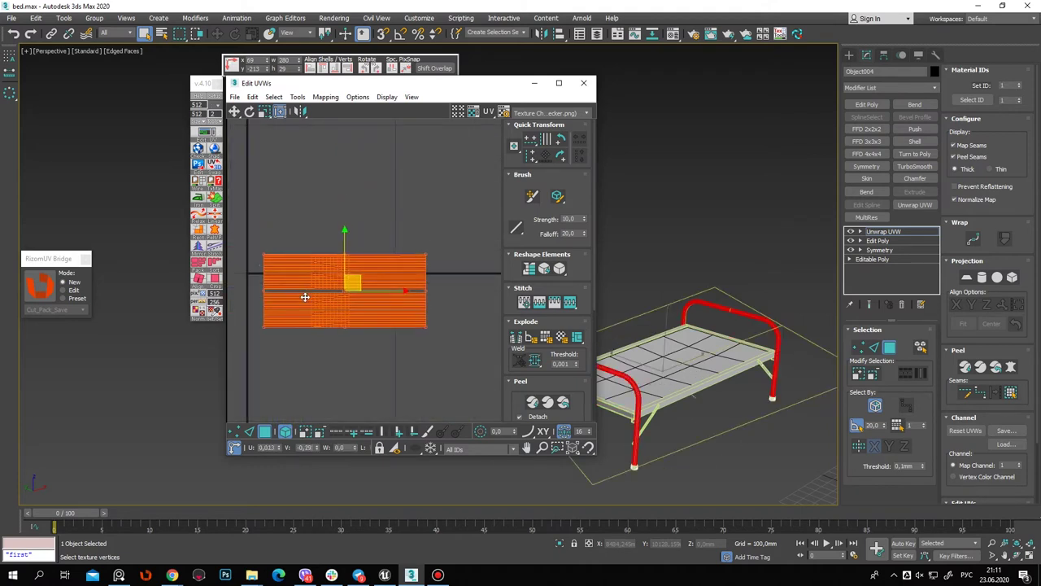
scroll(309, 228, up, 3)
scroll(309, 228, up, 2)
middle_drag(314, 237, 284, 194)
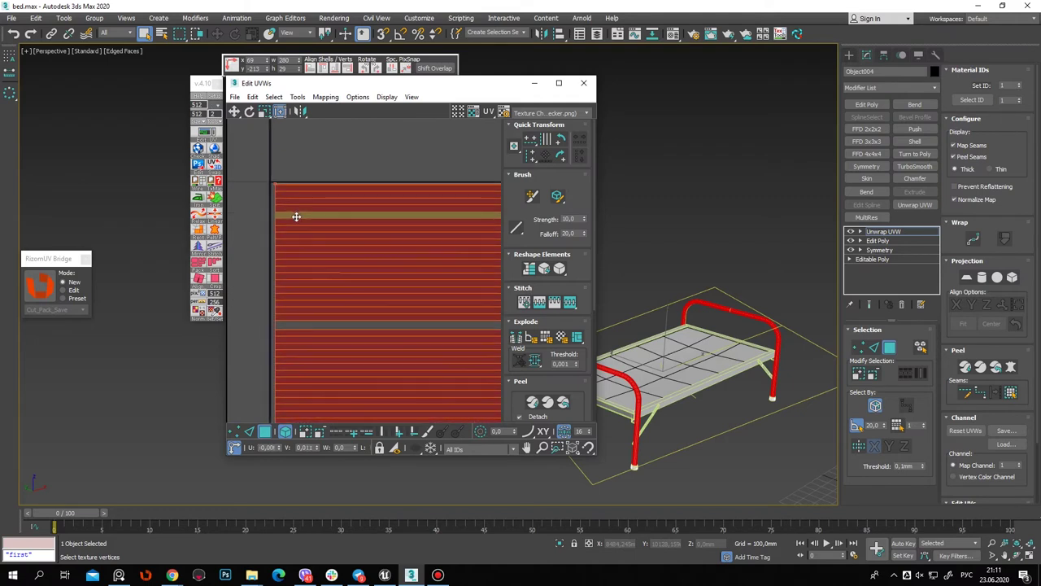
scroll(391, 251, down, 2)
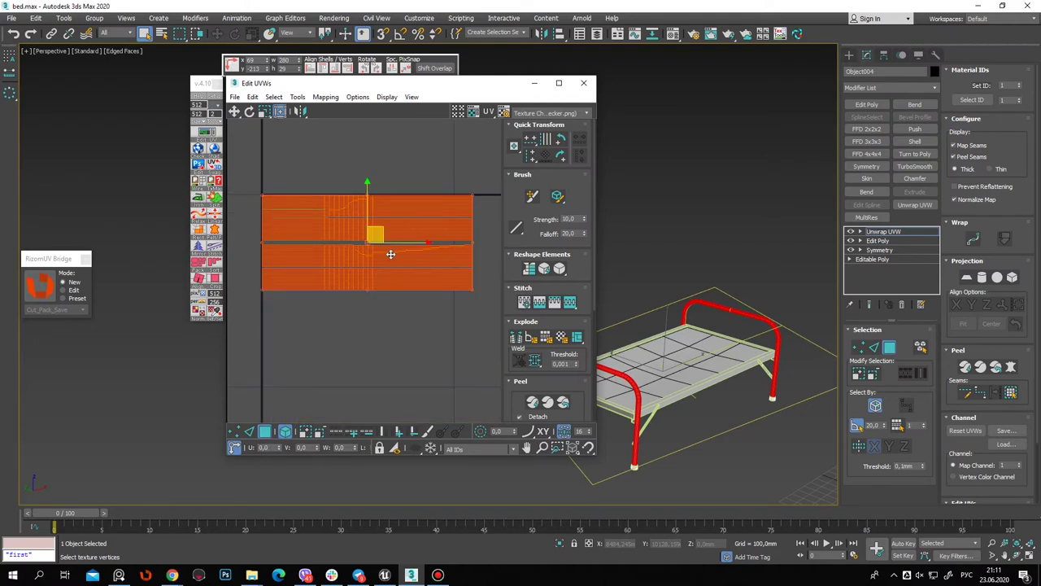
scroll(465, 230, down, 2)
scroll(344, 242, down, 2)
scroll(404, 275, up, 2)
scroll(263, 221, up, 2)
scroll(376, 272, down, 3)
scroll(392, 263, down, 2)
scroll(392, 263, up, 1)
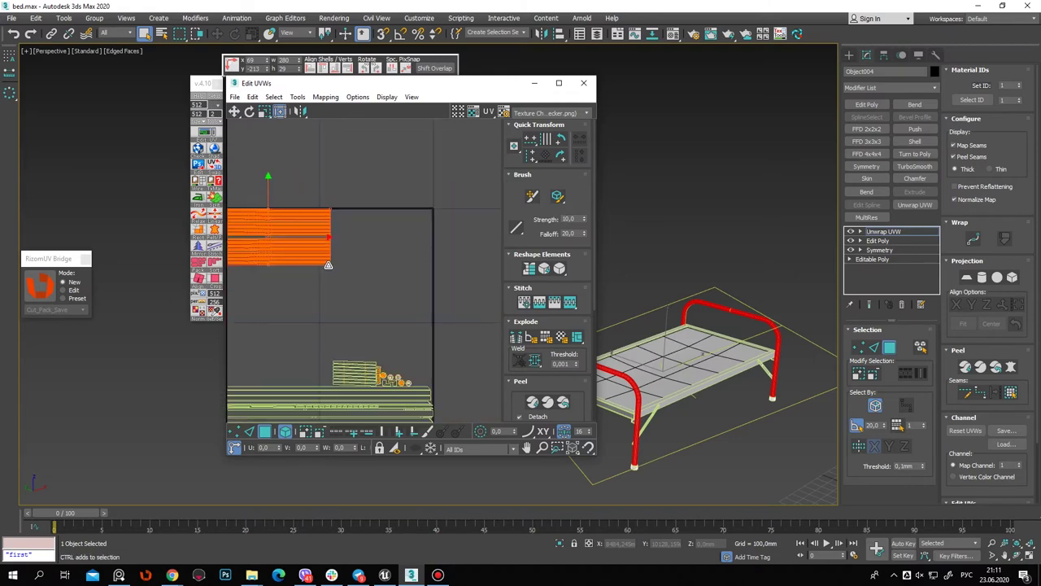
drag(383, 272, 430, 285)
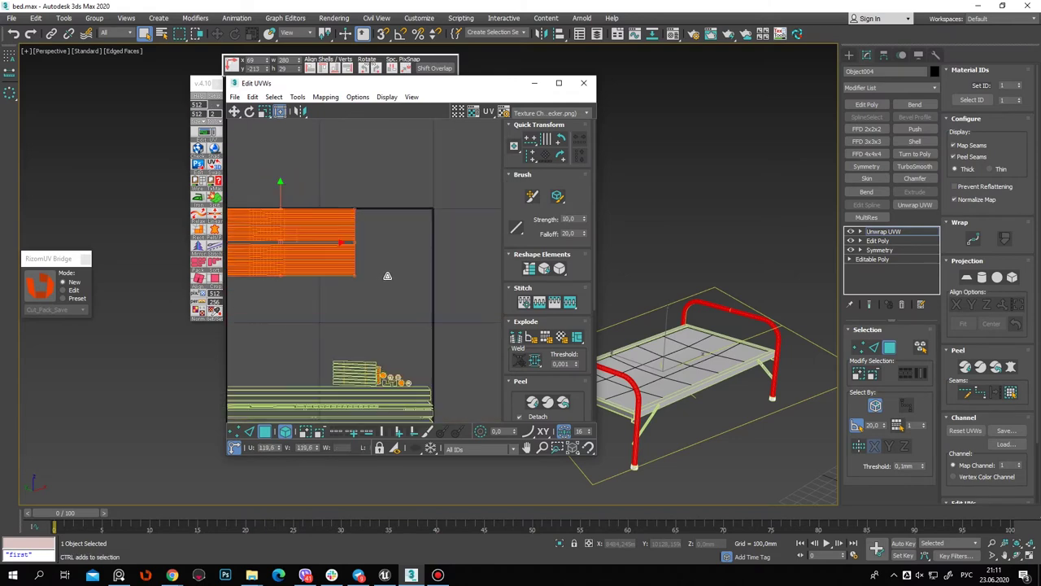
click(446, 295)
scroll(411, 279, down, 3)
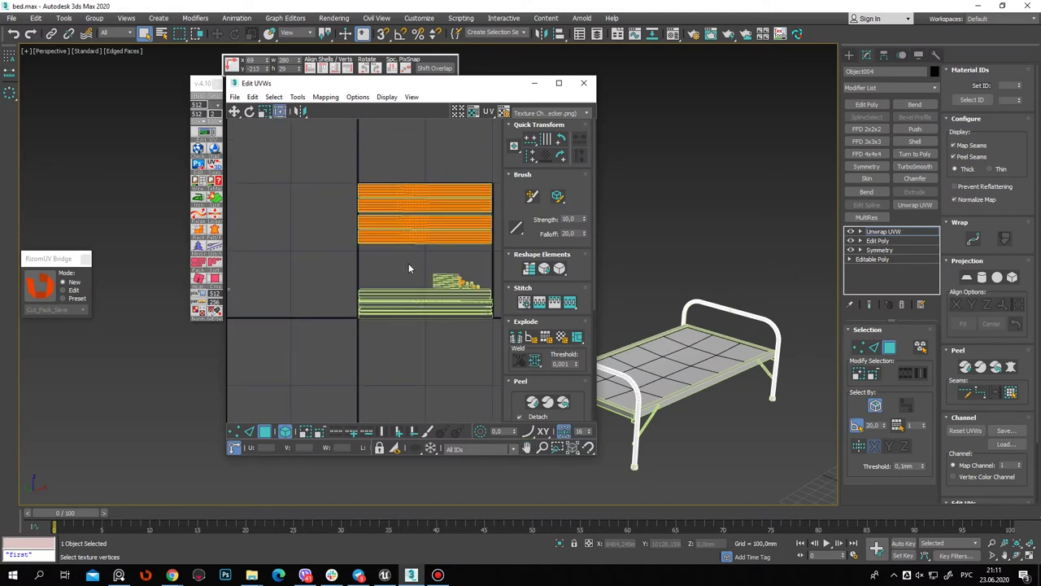
scroll(428, 262, down, 1)
drag(334, 178, 486, 256)
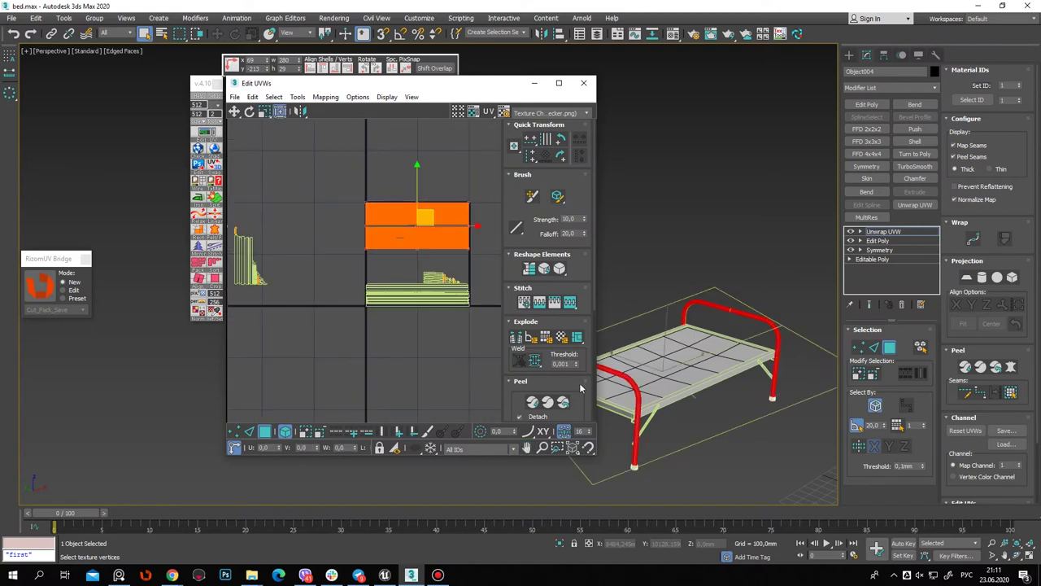
drag(580, 393, 576, 122)
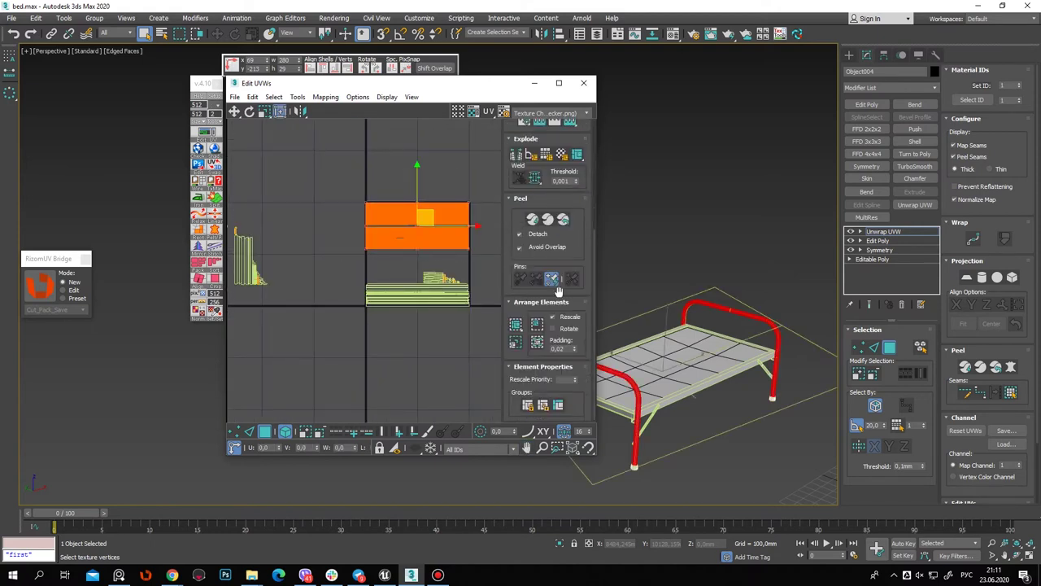
click(452, 350)
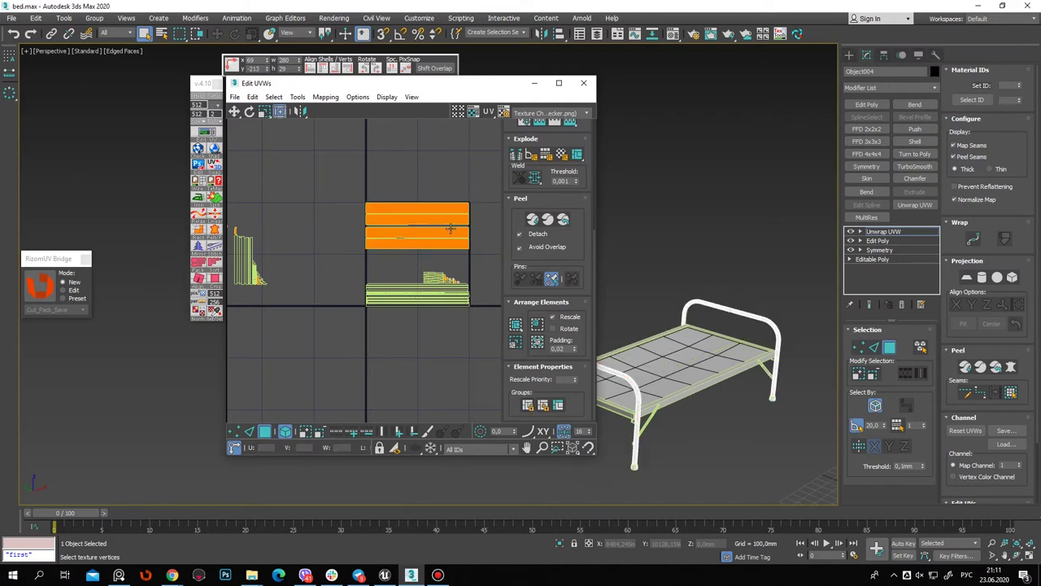
Pack all shells, then select the lower-right and left shells and reopen the Pack settings
scroll(451, 230, down, 2)
drag(369, 295, 461, 293)
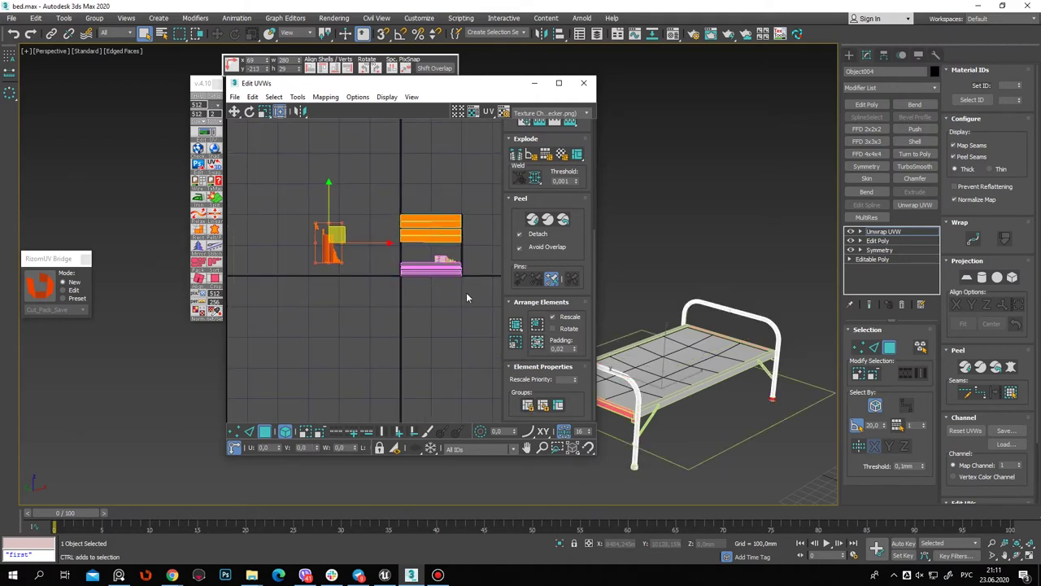
click(516, 325)
click(226, 183)
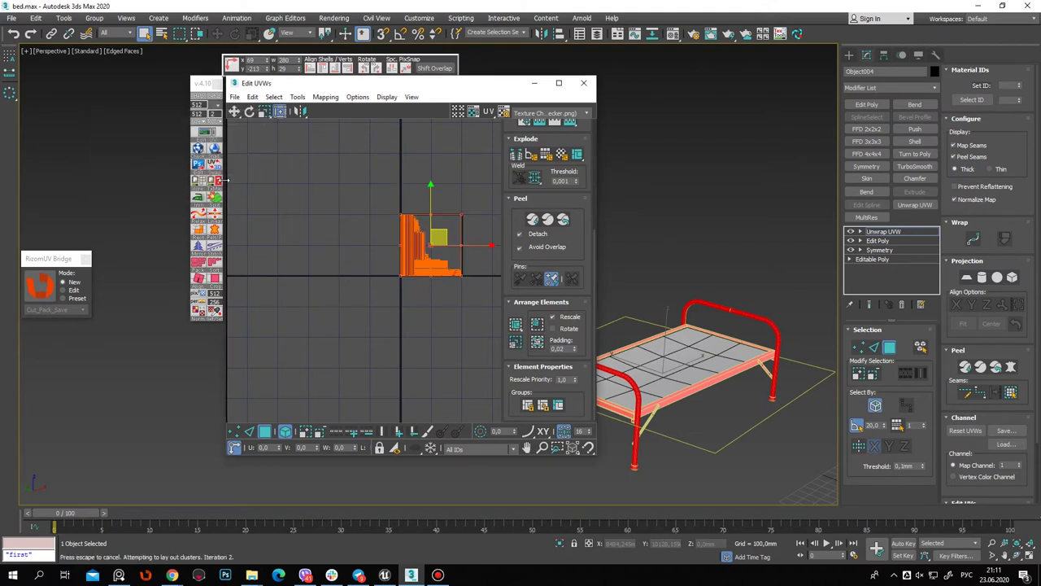
click(474, 267)
drag(371, 259, 364, 279)
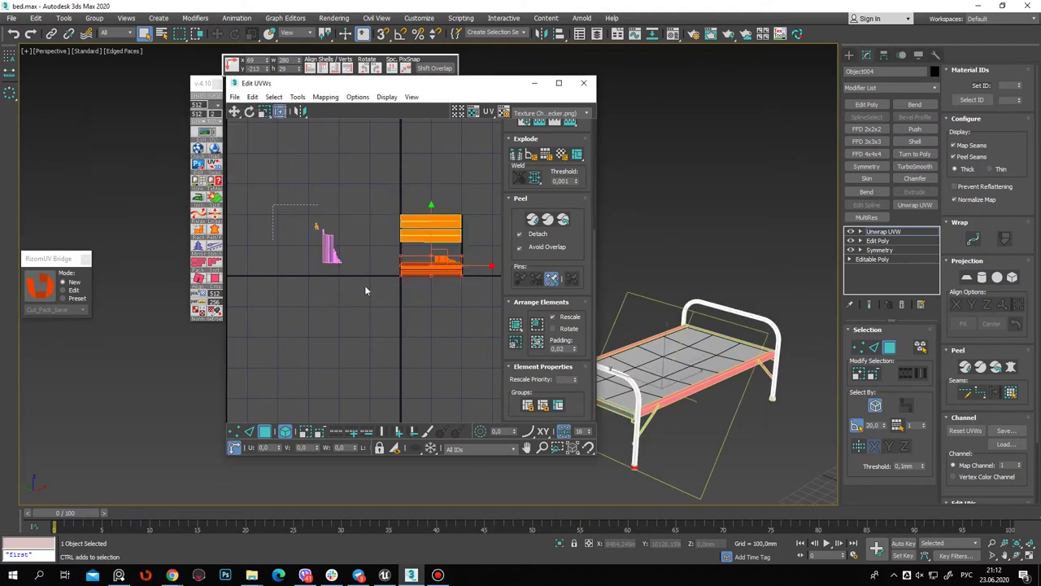
click(516, 324)
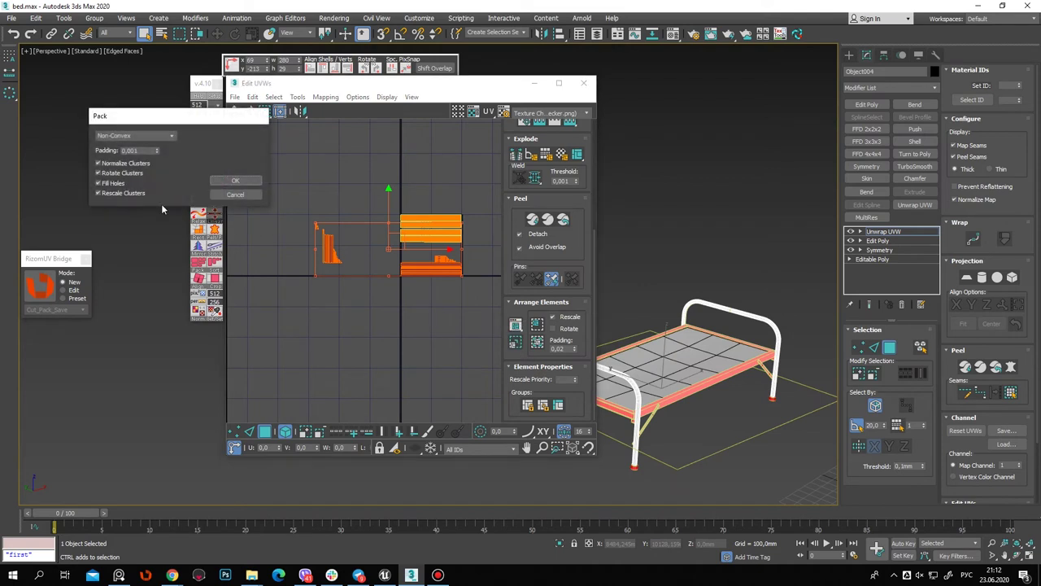
Pack the selected shells, then select all and pack them to fill the UV square
click(235, 181)
scroll(457, 259, up, 3)
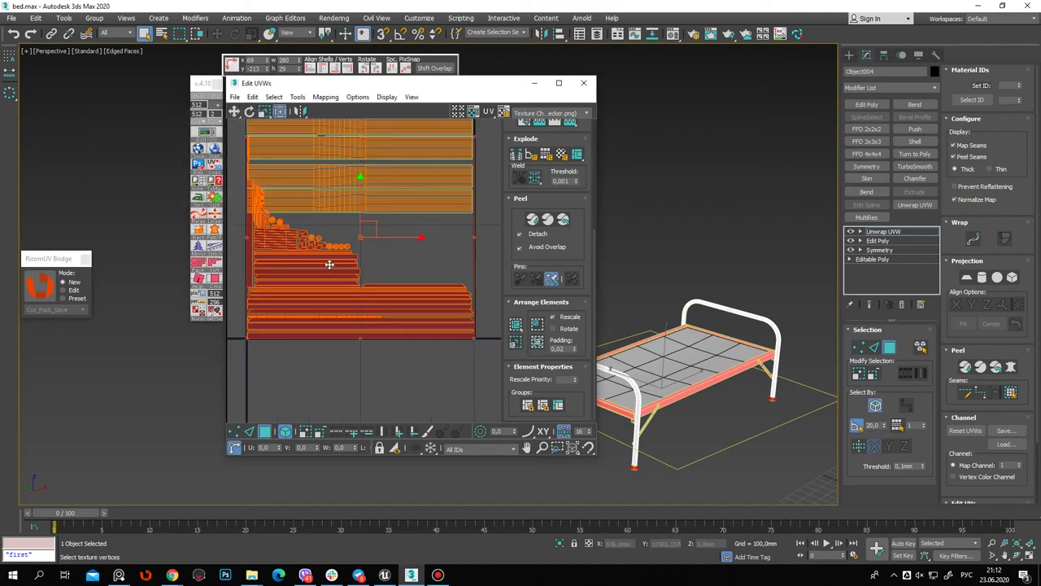
key(ctrl+a)
scroll(407, 285, down, 2)
click(419, 220)
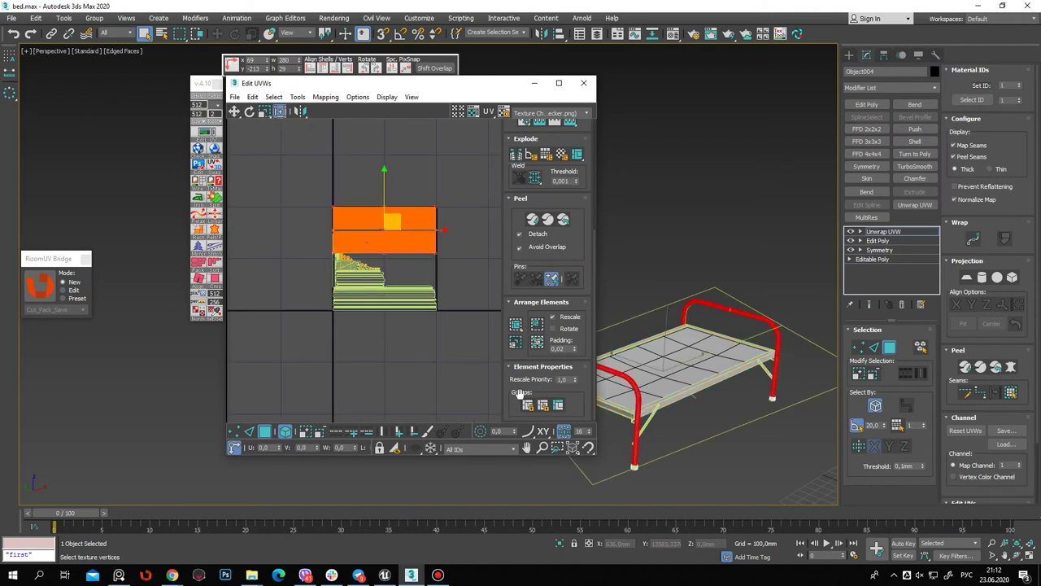
click(458, 284)
key(ctrl+a)
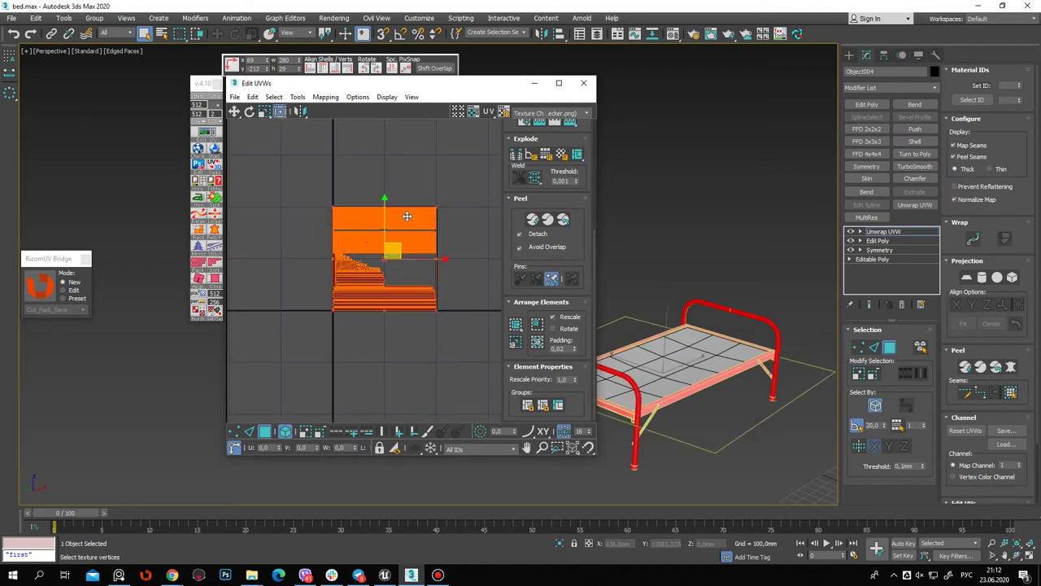
click(516, 324)
Reposition the small UV element within the layout
drag(435, 220, 494, 265)
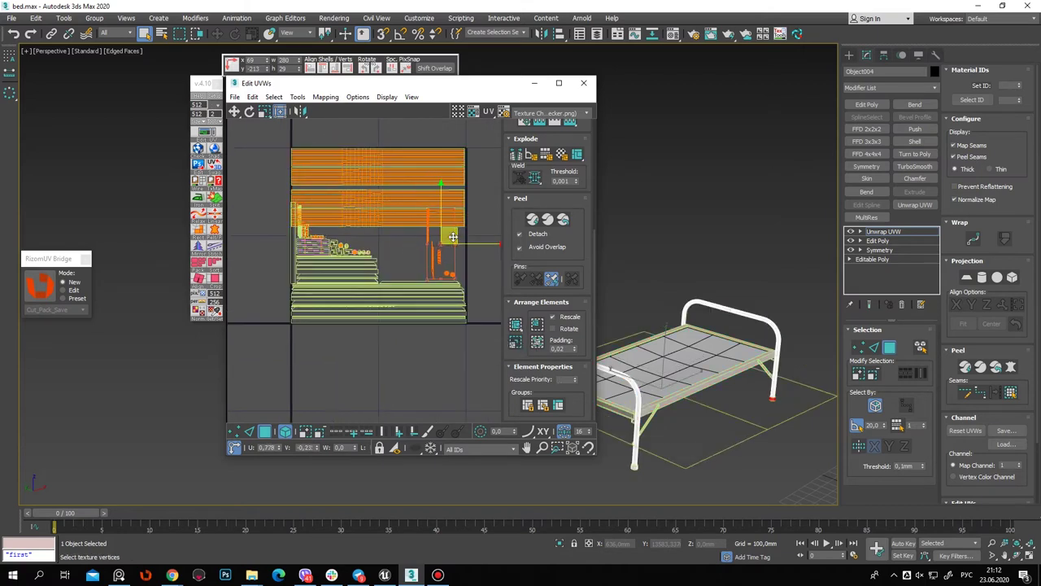
scroll(570, 146, up, 5)
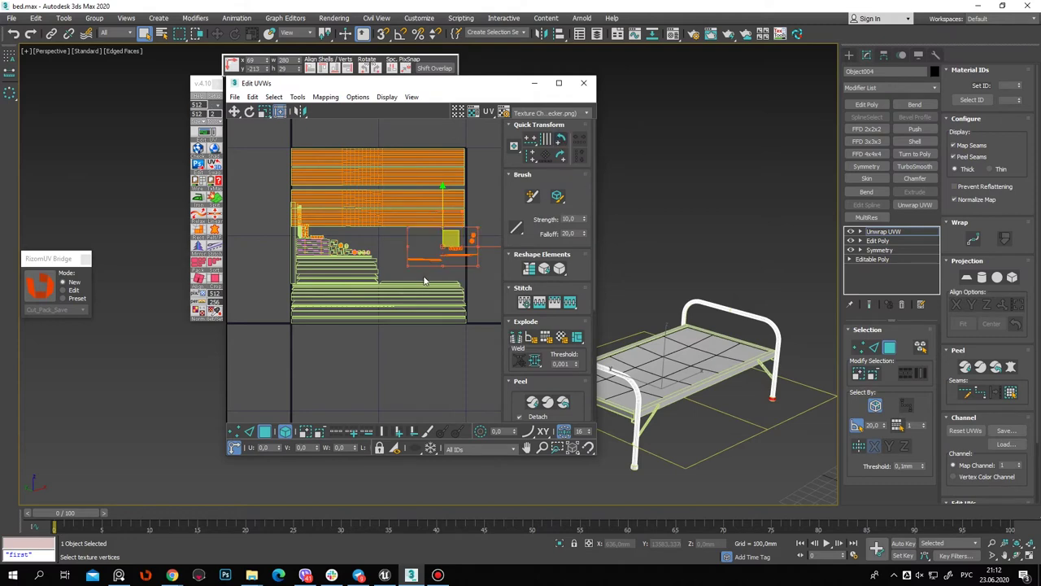
scroll(476, 220, up, 2)
scroll(392, 260, up, 2)
drag(387, 254, 360, 261)
click(444, 247)
Rotate the long thin shell 90° to horizontal and move it up and right
scroll(406, 260, up, 2)
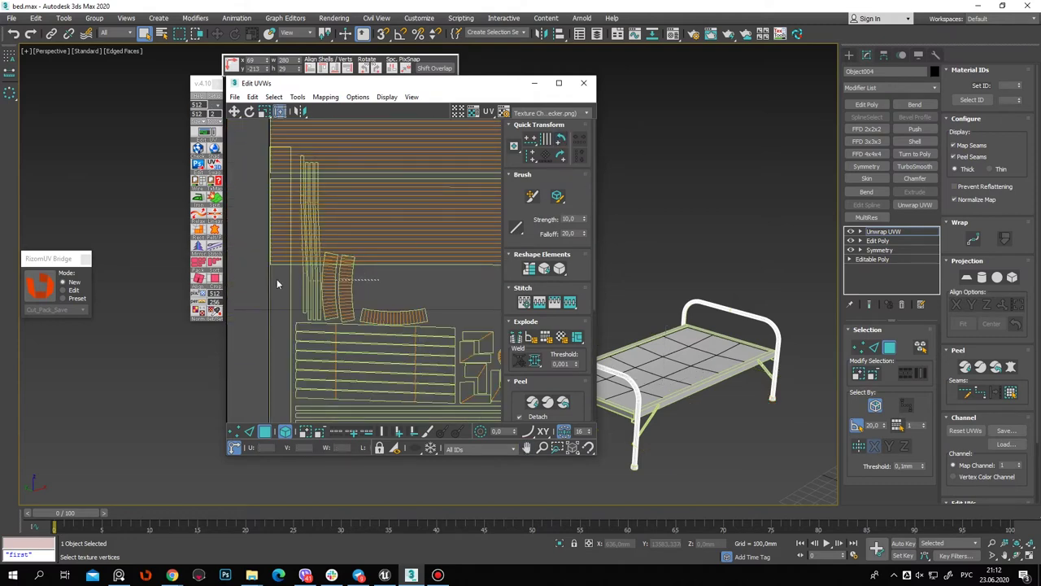
key(ctrl+a)
click(561, 156)
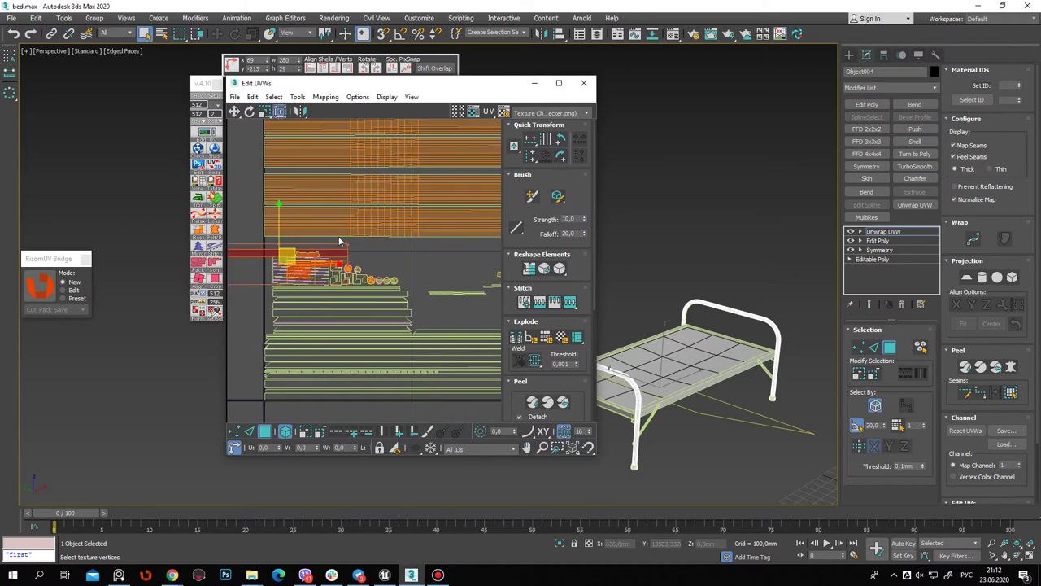
mouse_move(284, 253)
mouse_down()
mouse_move(366, 242)
mouse_move(350, 245)
mouse_up()
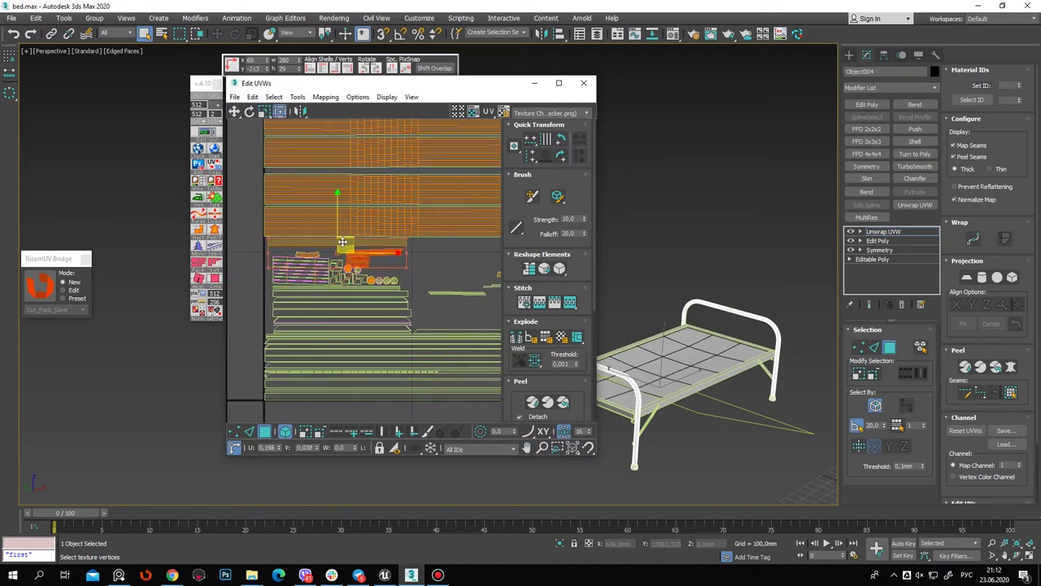
scroll(350, 244, up, 2)
middle_drag(349, 244, 334, 273)
scroll(334, 273, down, 2)
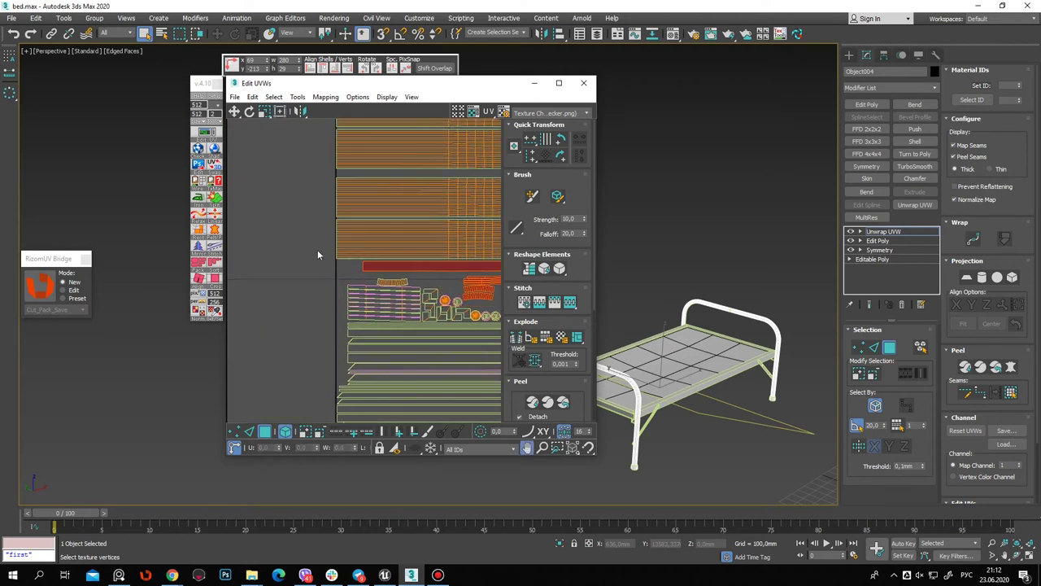
scroll(286, 248, down, 4)
Marquee-select the lower shells and open Pack Custom with only Rotate Clusters and Fill Holes
drag(474, 353, 264, 245)
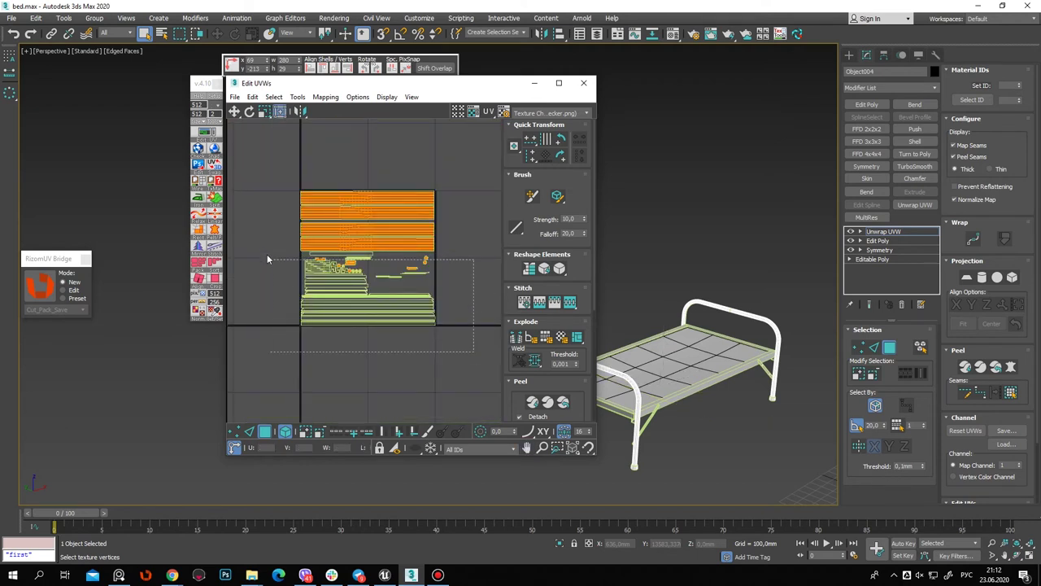
scroll(374, 265, up, 3)
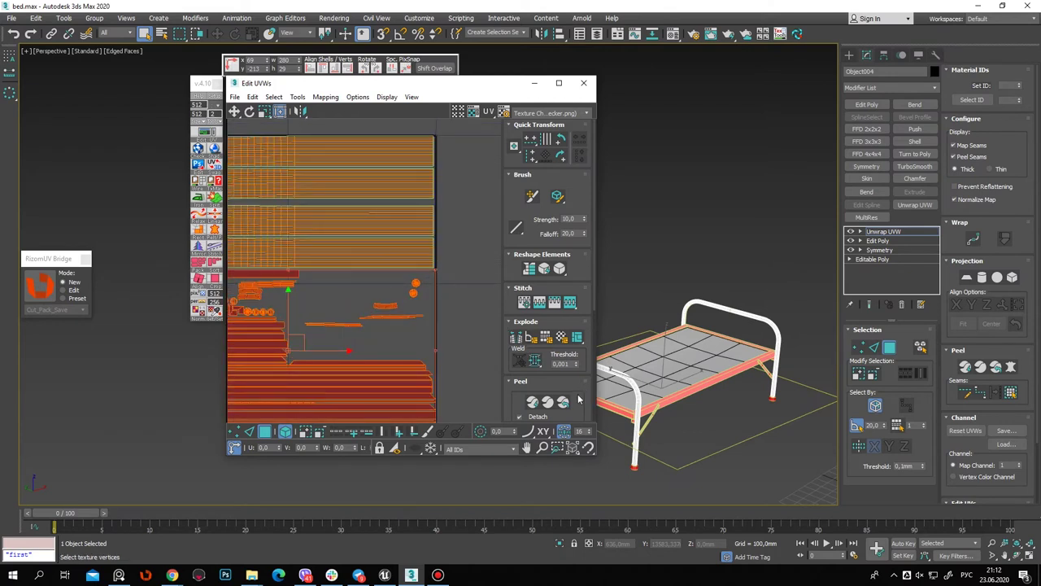
scroll(579, 398, down, 2)
scroll(545, 358, down, 3)
click(516, 345)
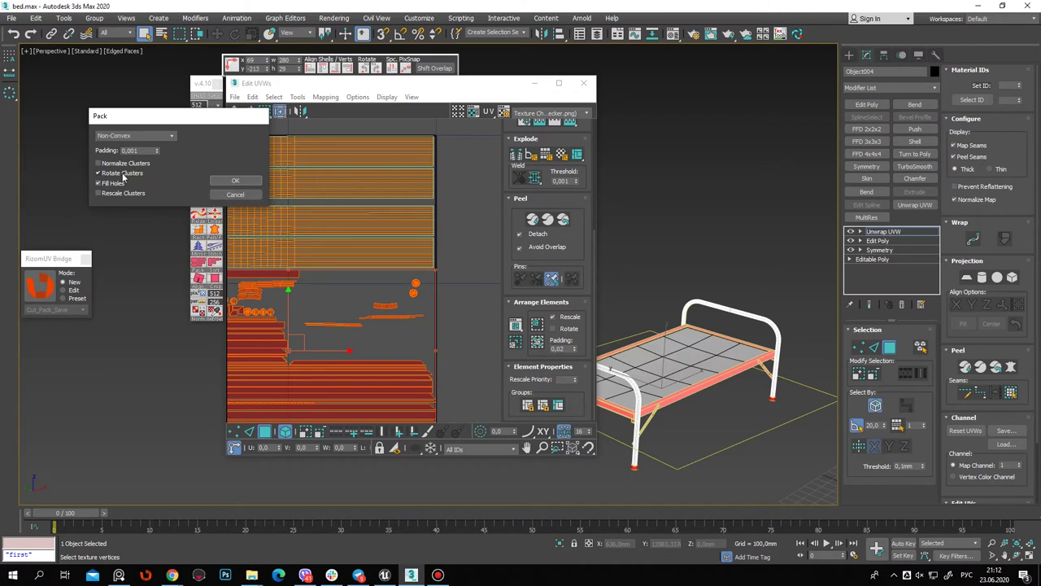
Rotate the small round UV shells 90° into a horizontal row beside the tube strips
click(235, 179)
scroll(460, 269, down, 3)
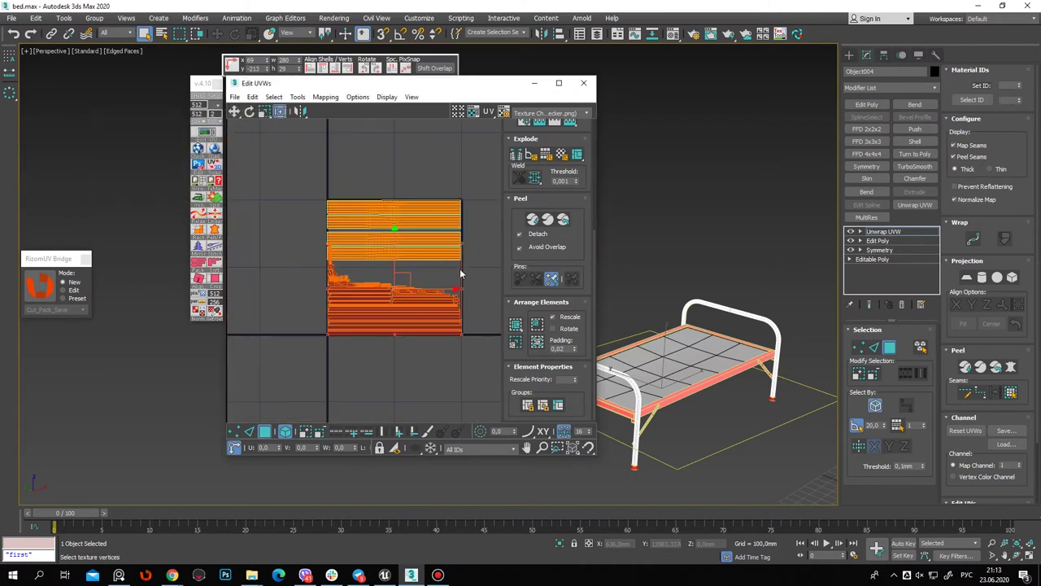
click(476, 270)
scroll(475, 271, up, 4)
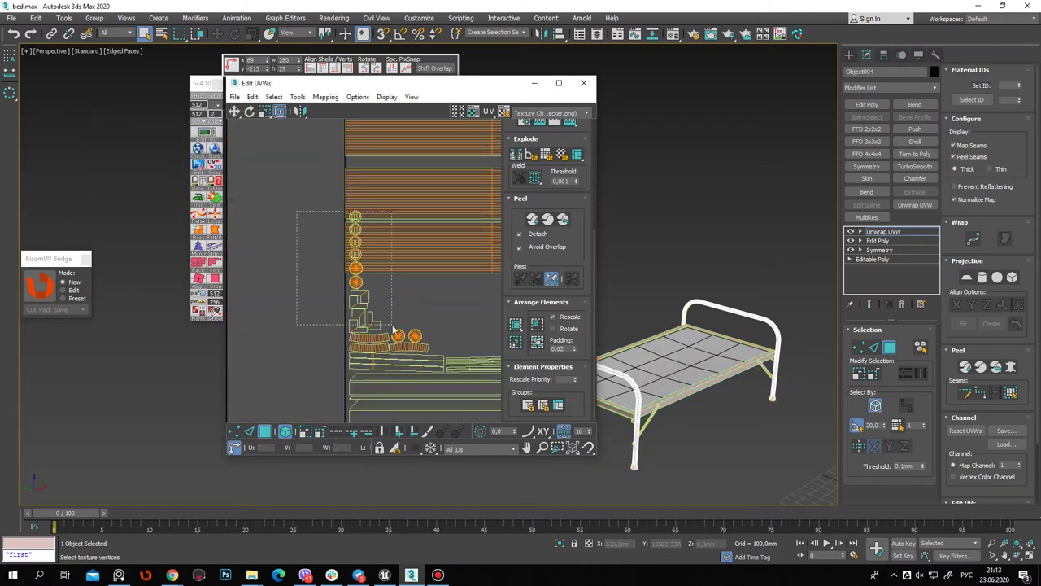
drag(393, 332, 394, 333)
scroll(315, 210, down, 2)
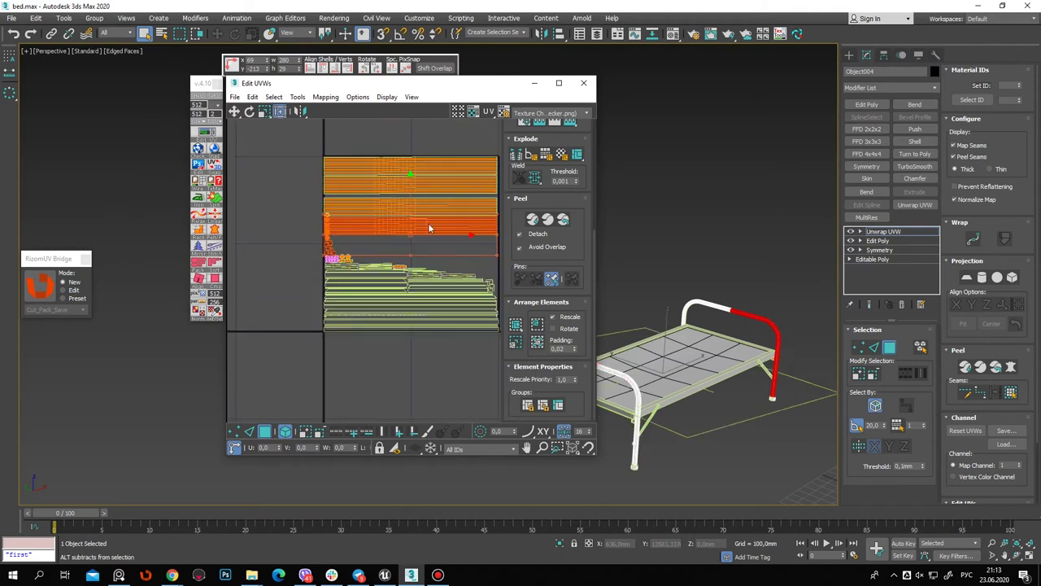
click(331, 244)
scroll(332, 244, up, 2)
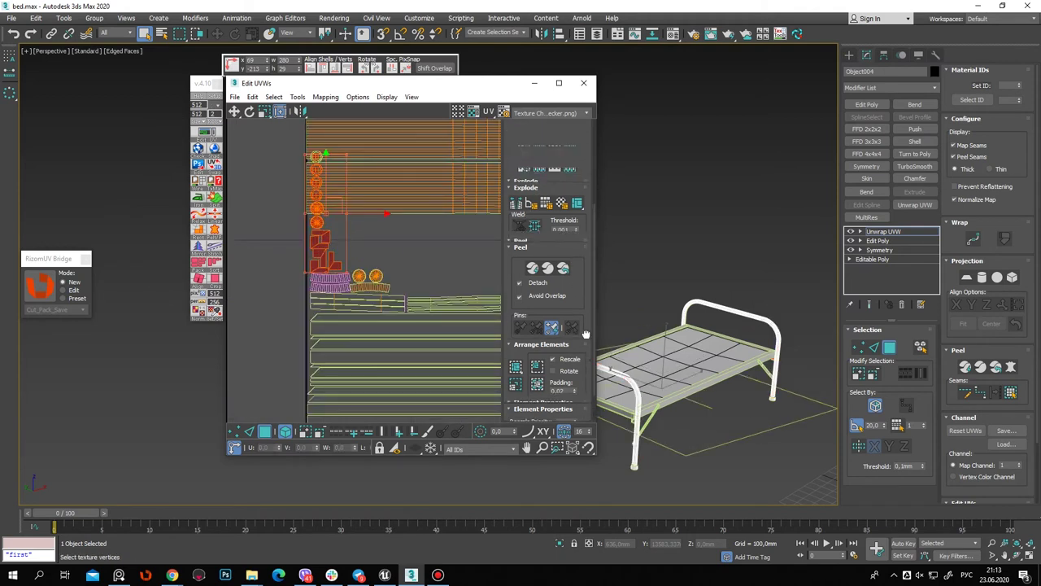
scroll(582, 214, up, 2)
scroll(586, 195, up, 4)
click(560, 155)
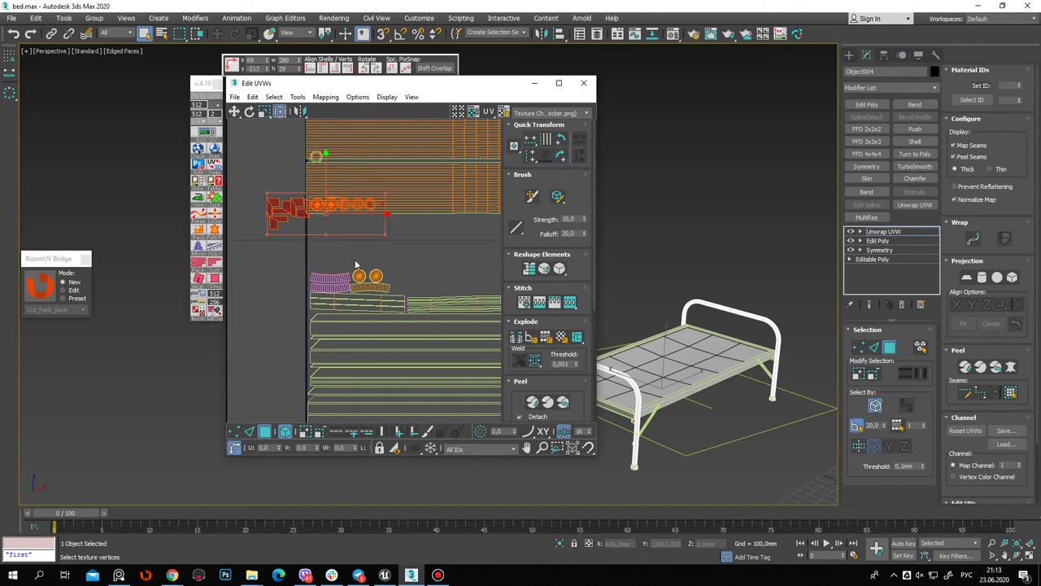
drag(324, 189, 424, 221)
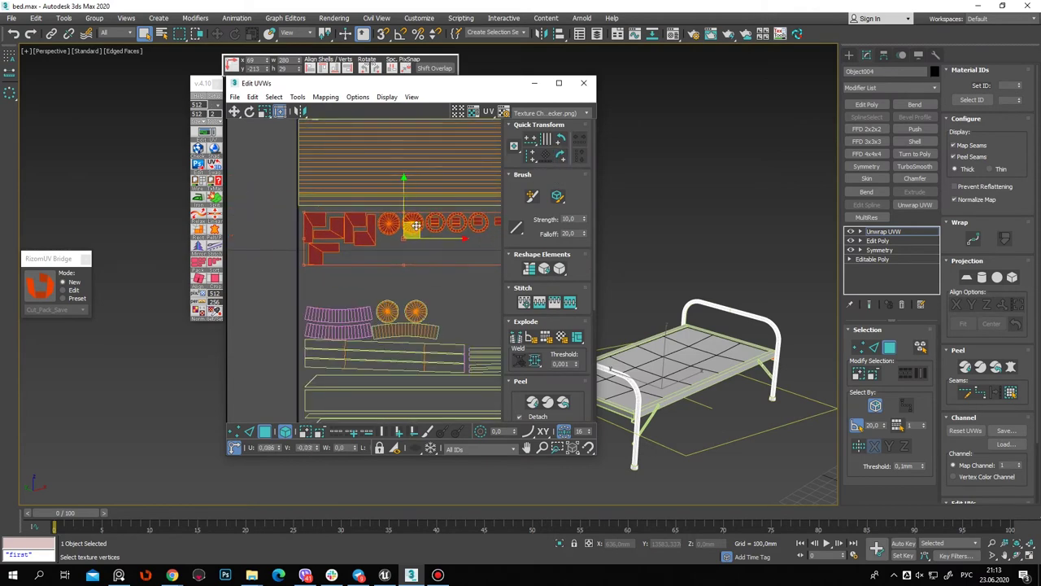
Move a remaining small circular shell into the row beside the strips
scroll(244, 220, down, 2)
click(353, 190)
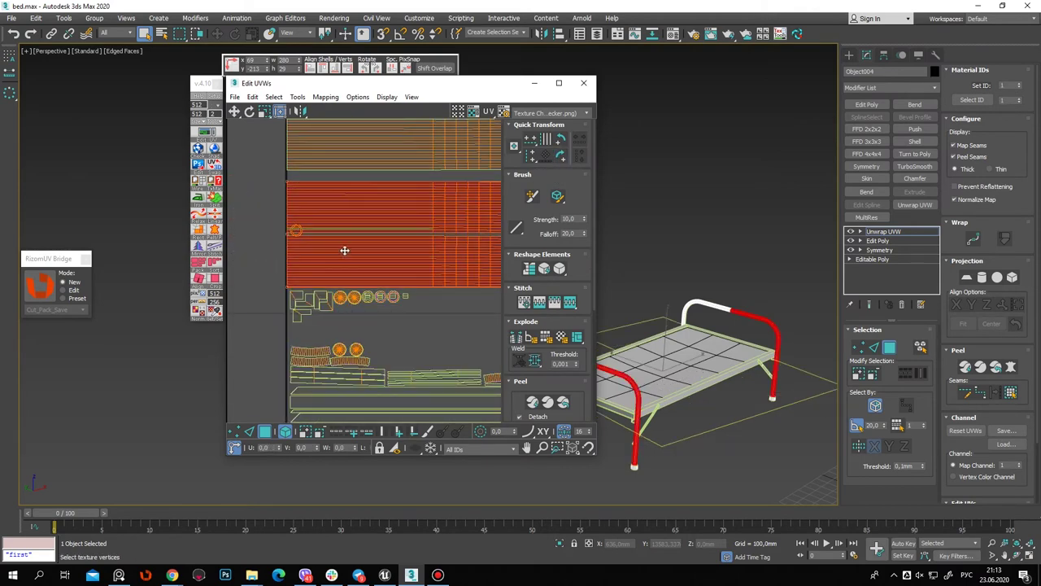
scroll(451, 147, up, 2)
click(398, 270)
scroll(287, 172, up, 1)
drag(242, 180, 400, 268)
scroll(345, 223, down, 2)
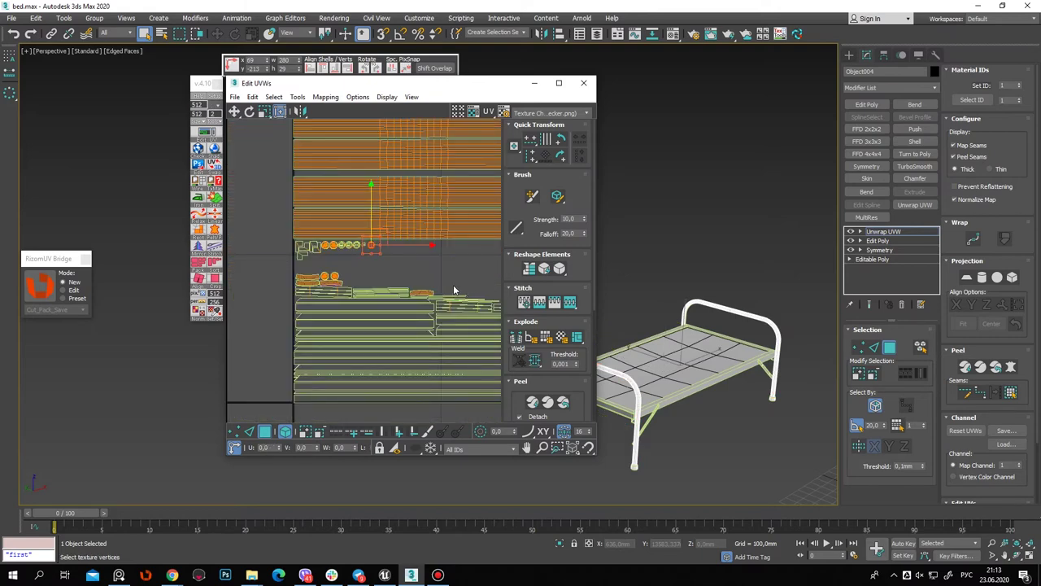
scroll(350, 244, down, 2)
scroll(355, 308, up, 1)
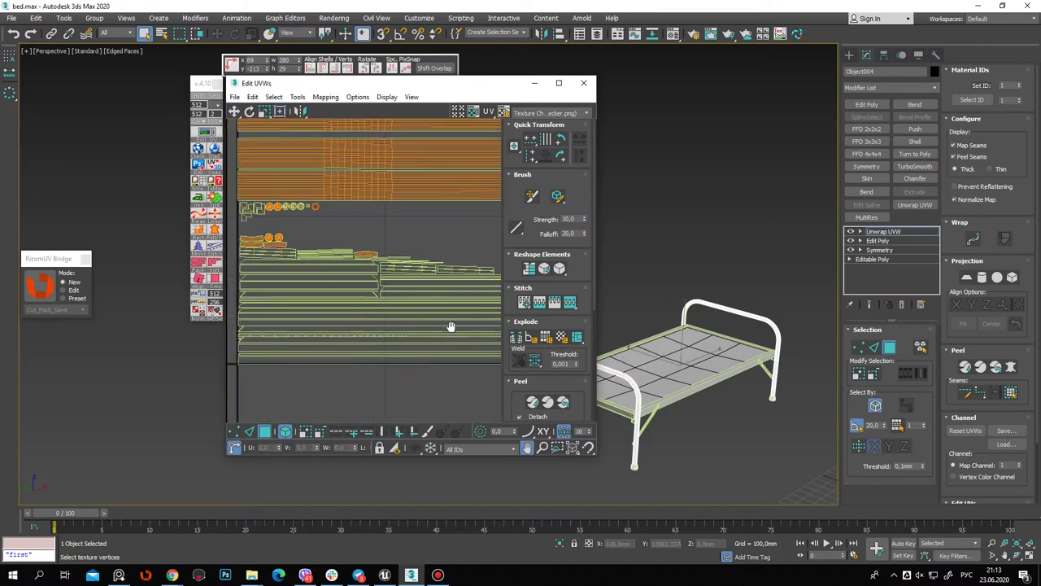
middle_drag(372, 244, 399, 242)
click(308, 217)
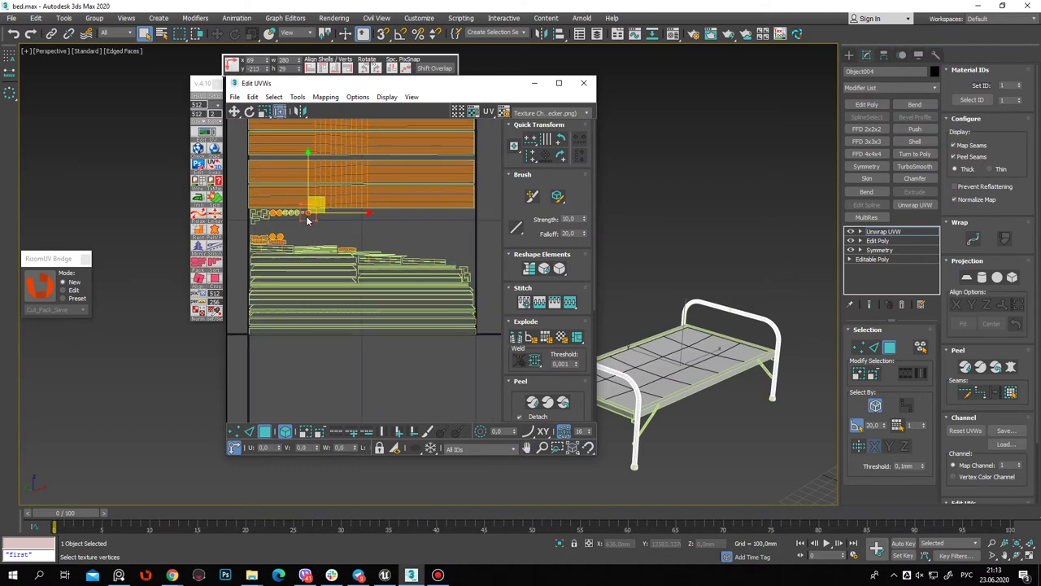
Group the remaining loose shells below the UV square and pack them with tight spacing
drag(490, 278, 234, 218)
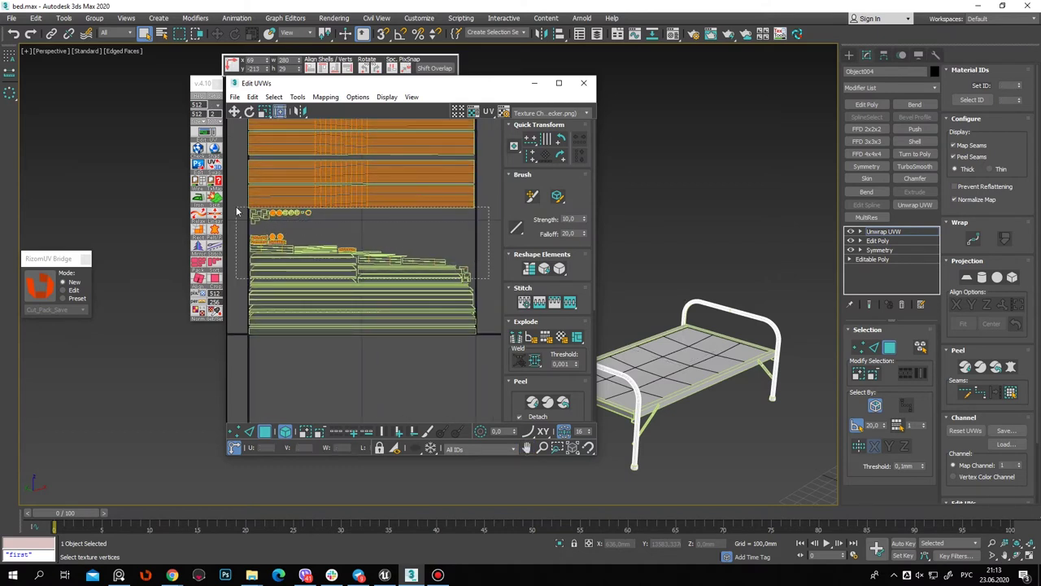
alt+drag(480, 175, 454, 223)
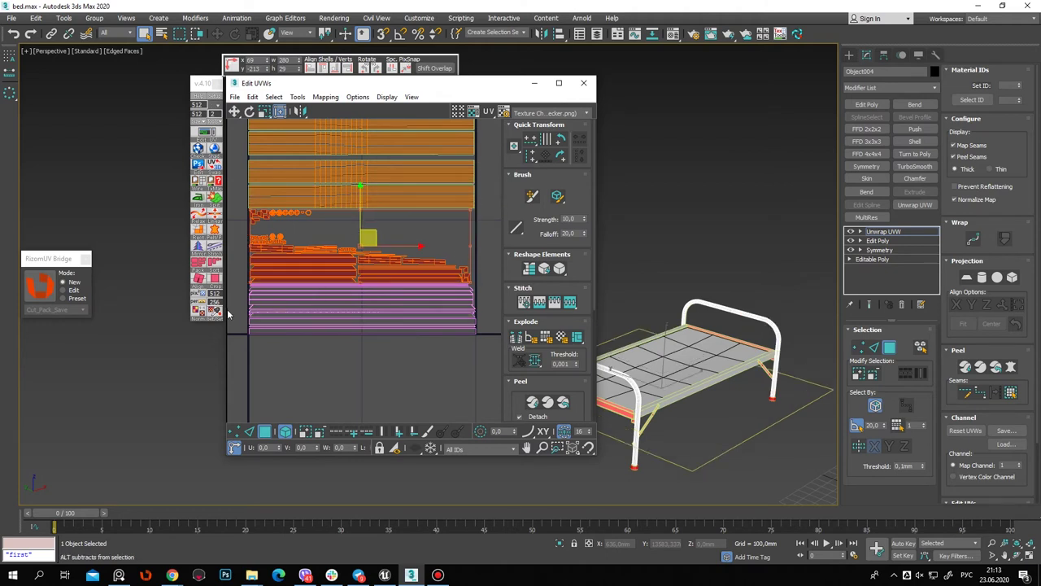
scroll(244, 289, up, 2)
scroll(272, 250, down, 1)
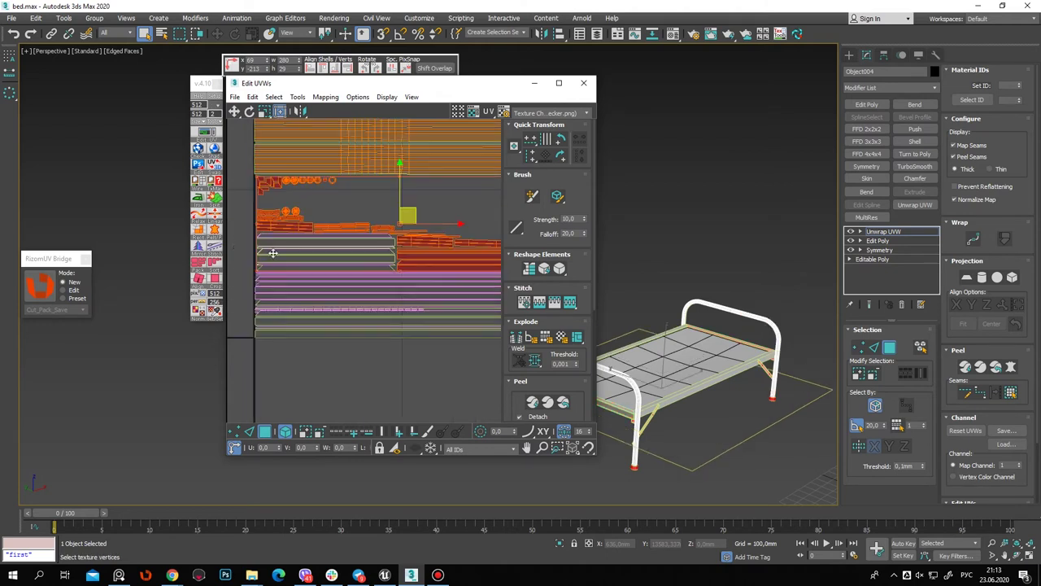
drag(365, 351, 406, 253)
scroll(440, 233, down, 2)
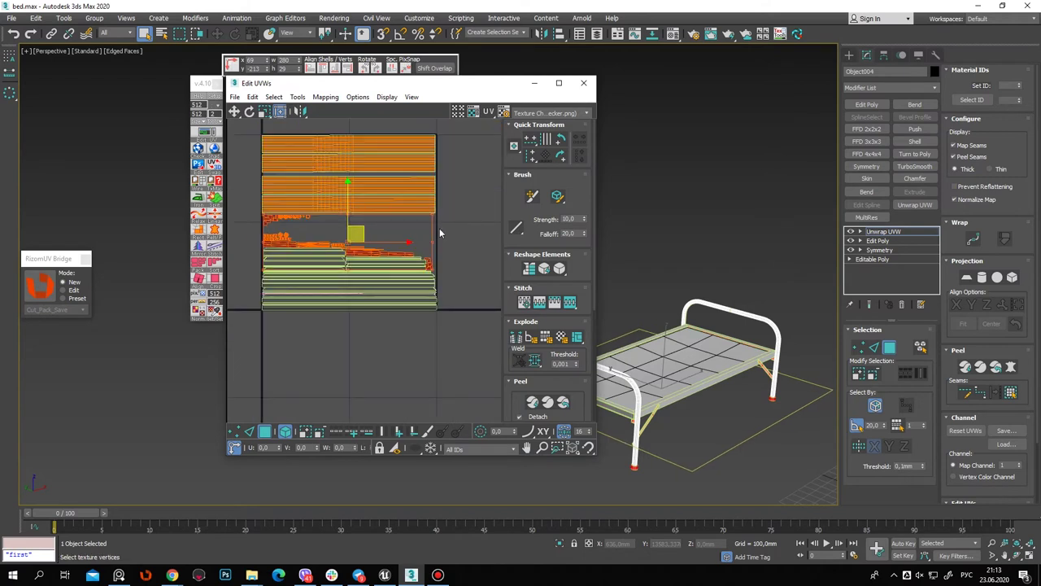
drag(366, 235, 383, 349)
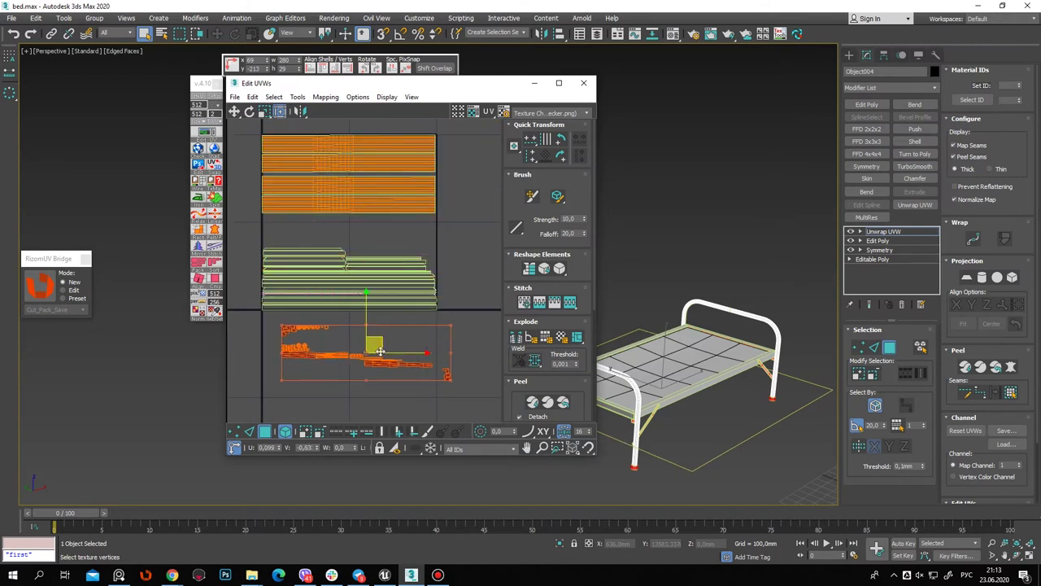
middle_drag(371, 330, 395, 309)
click(201, 274)
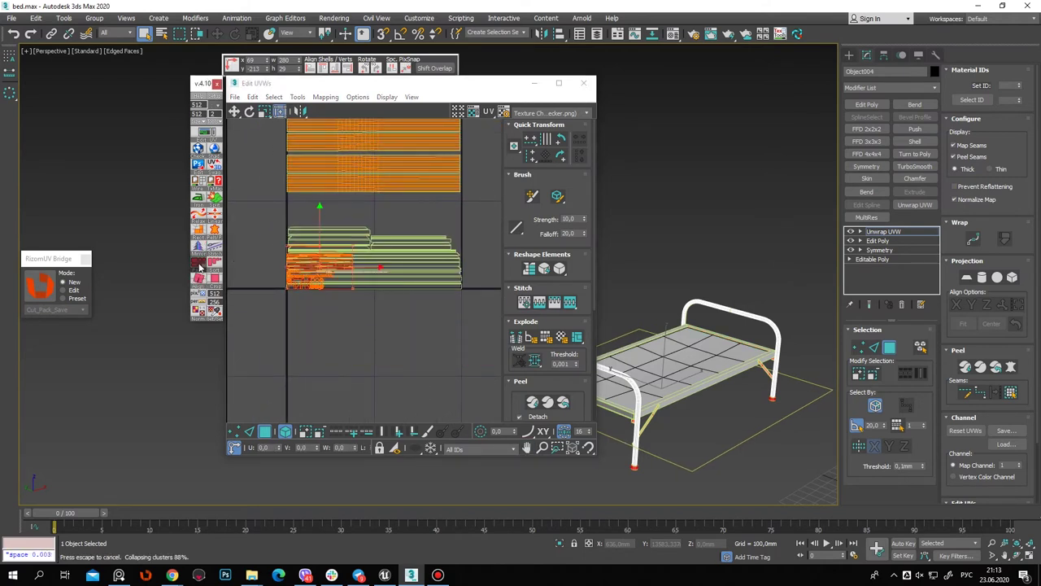
Move the packed shells up beside the others and pack them into compact blocks
drag(370, 244, 456, 215)
scroll(456, 214, up, 3)
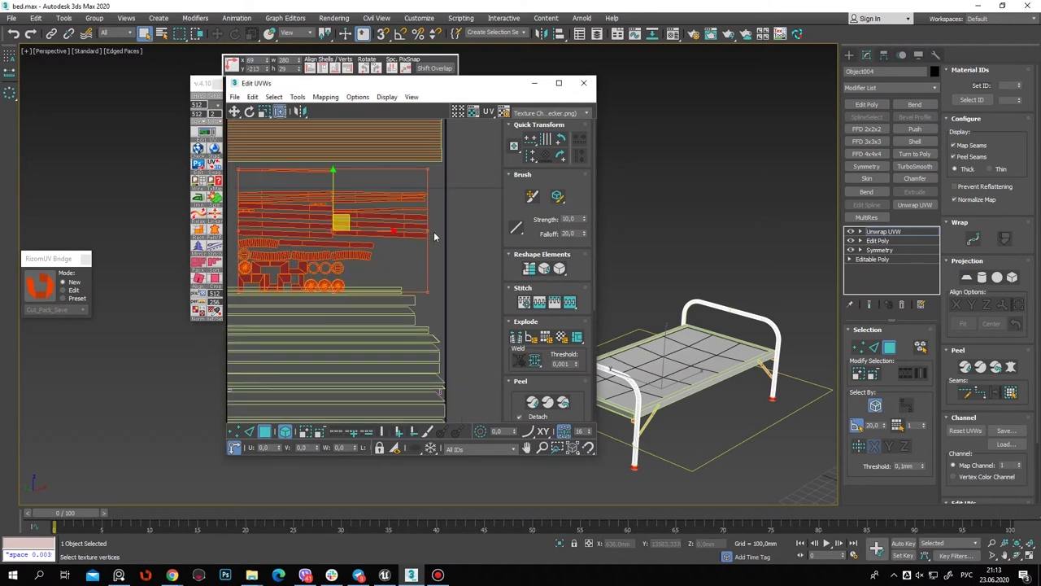
click(217, 263)
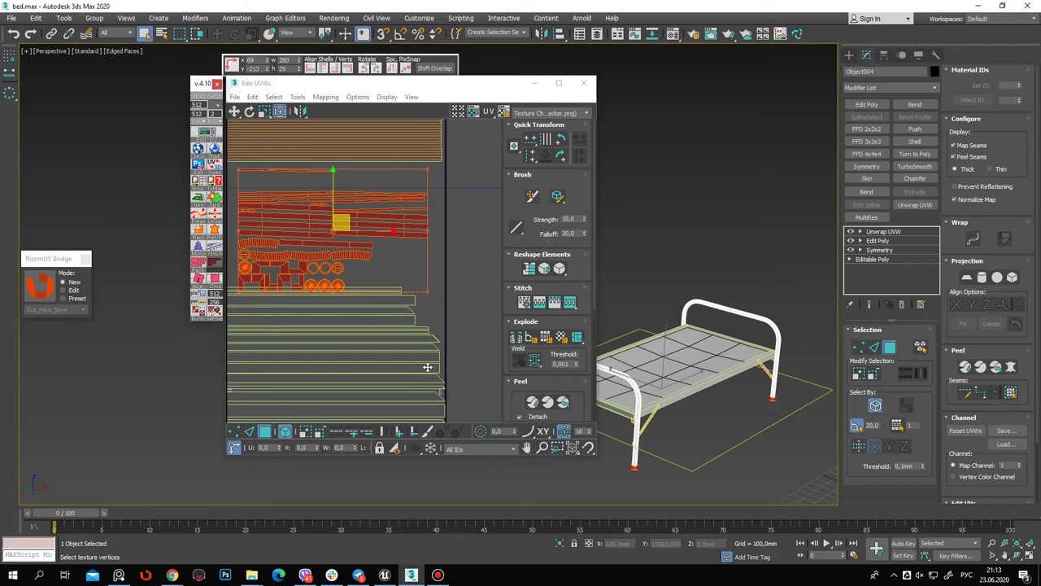
click(201, 264)
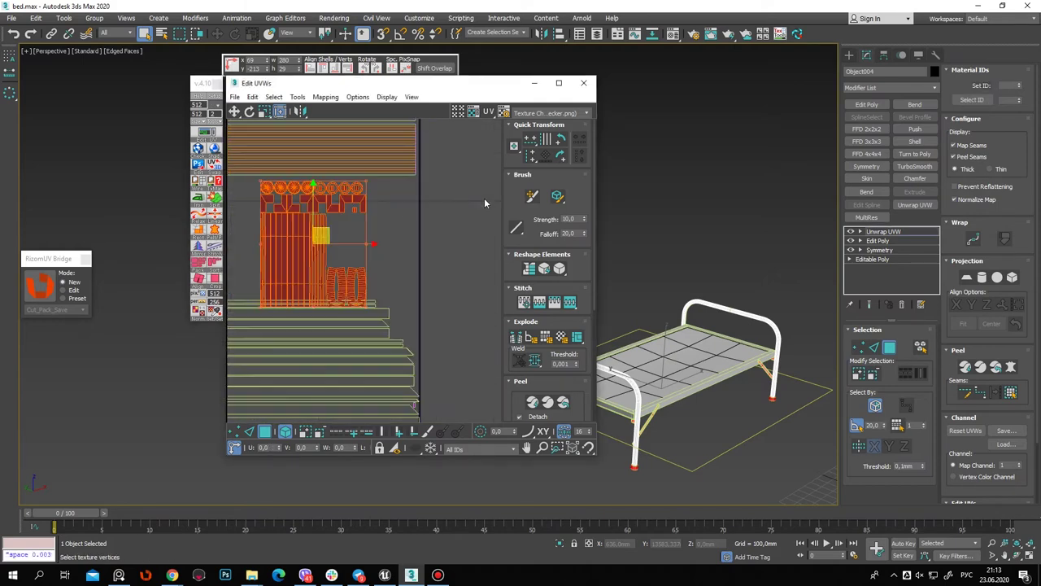
Rotate a shell 90° and move it up-right, then shift the orange shell down-left
click(561, 140)
drag(248, 298, 382, 222)
scroll(420, 272, up, 2)
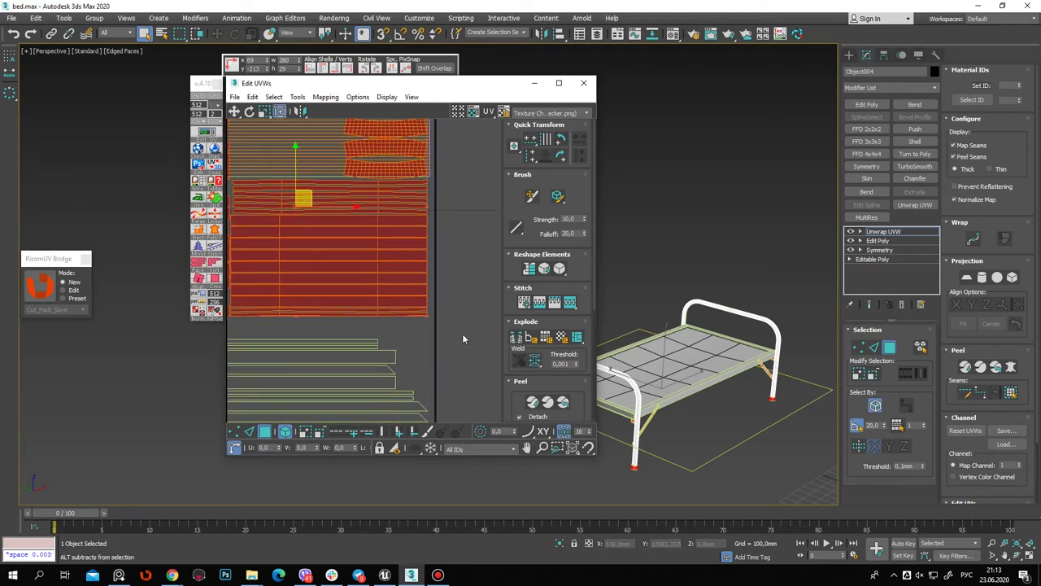
scroll(447, 272, down, 2)
mouse_move(399, 237)
mouse_down()
mouse_move(292, 286)
mouse_move(325, 284)
mouse_up()
scroll(325, 284, up, 1)
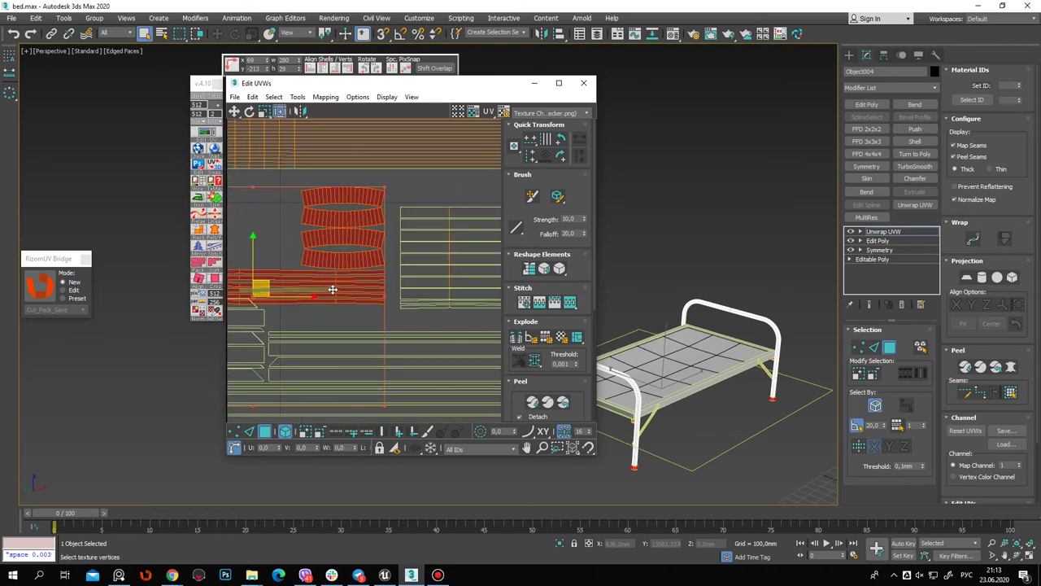
Place the red shell horizontally, up and to the left among the other shells
click(559, 139)
scroll(545, 244, down, 2)
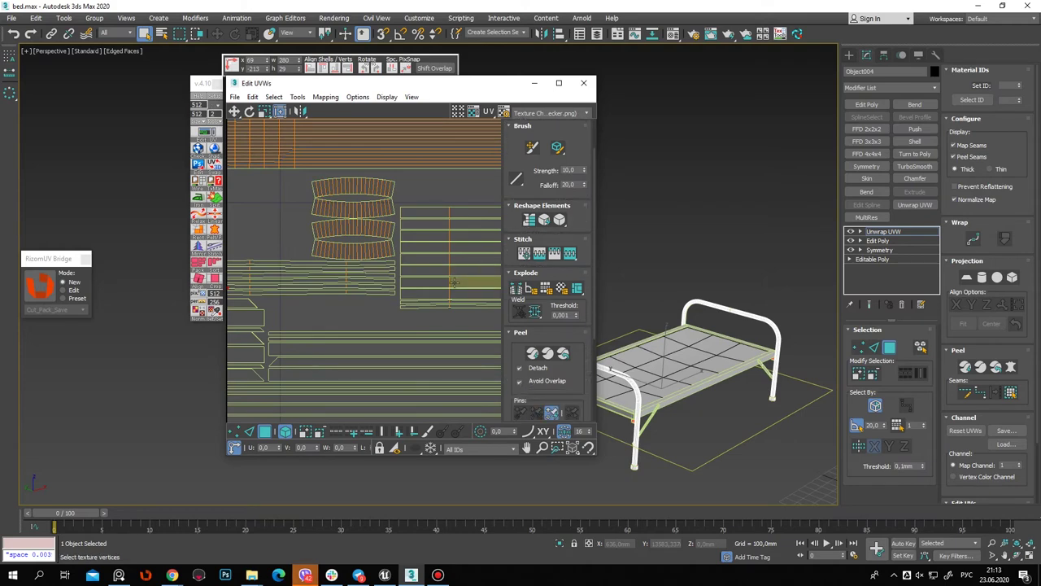
scroll(443, 303, up, 1)
scroll(443, 303, up, 1)
scroll(545, 285, up, 1)
scroll(545, 285, up, 1)
click(559, 154)
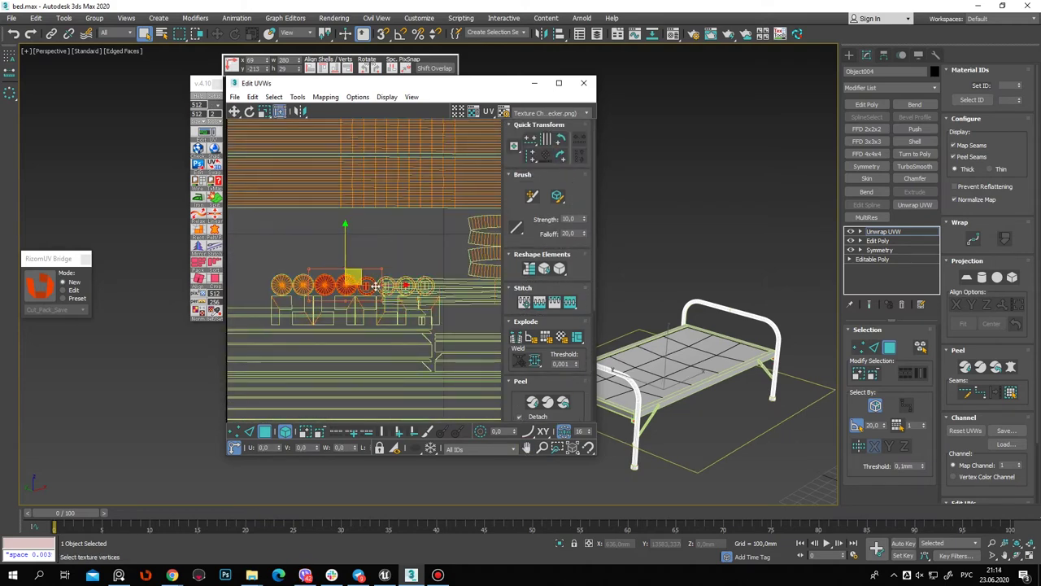
drag(366, 285, 327, 236)
middle_drag(327, 236, 392, 236)
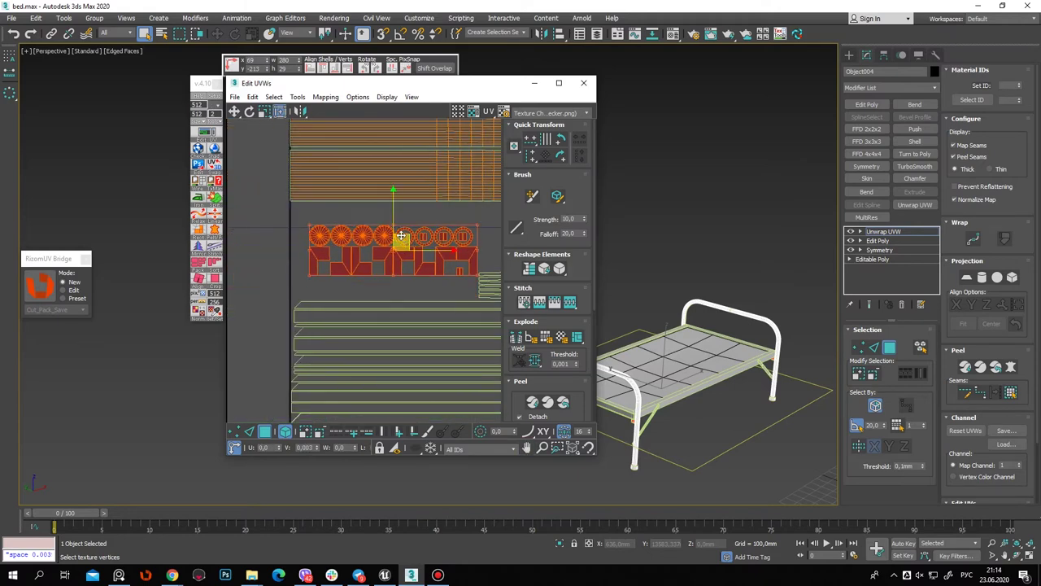
drag(392, 242, 393, 229)
scroll(381, 254, up, 2)
click(381, 254)
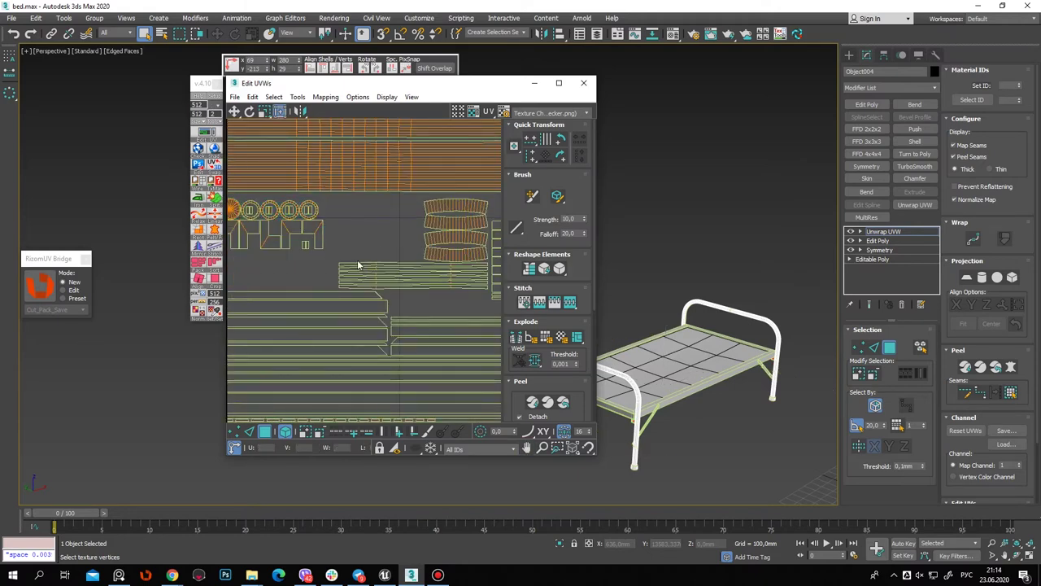
Move one slat shell left and scale up the neighbouring slat shell
scroll(374, 274, up, 1)
click(374, 275)
scroll(374, 275, down, 2)
drag(456, 284, 367, 279)
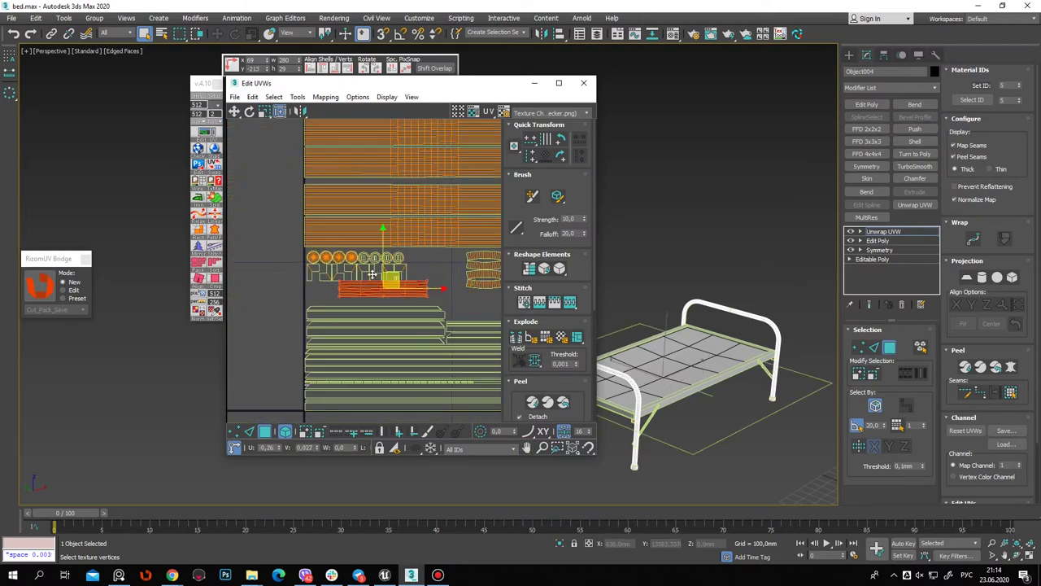
scroll(367, 279, up, 2)
middle_drag(366, 279, 403, 241)
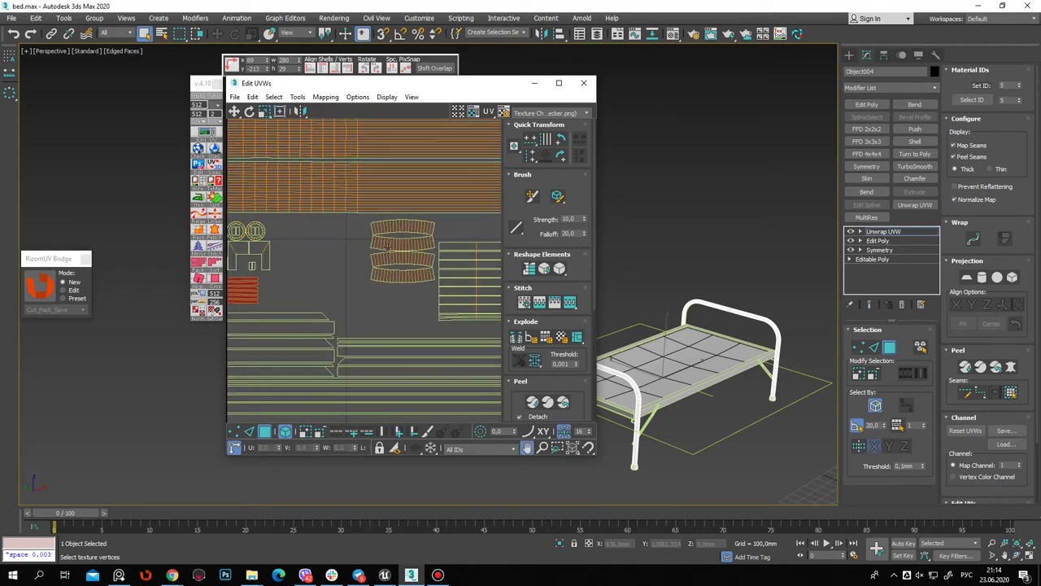
click(404, 241)
drag(367, 286, 334, 314)
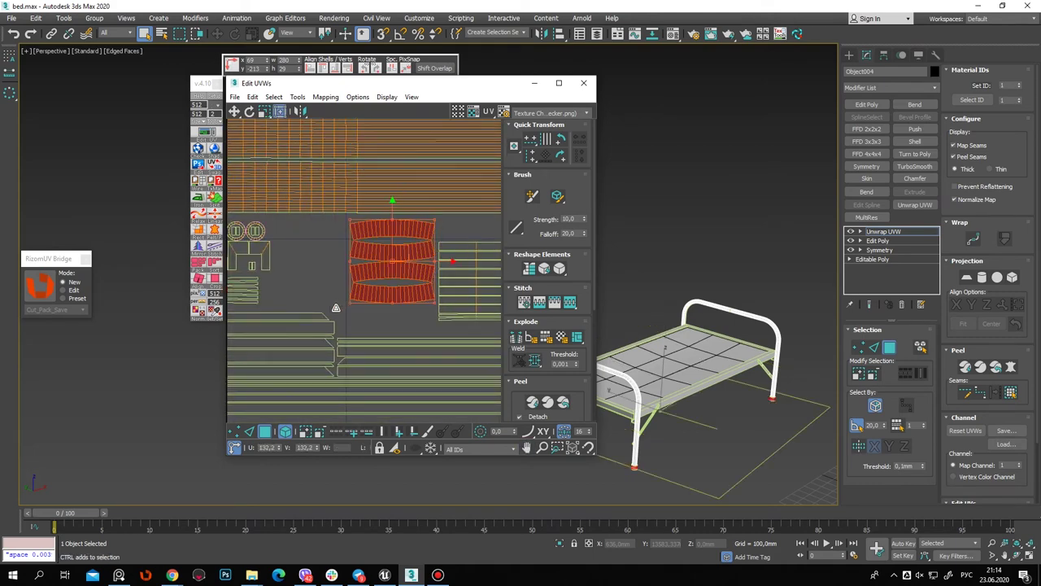
click(287, 257)
Scale the rectangular slat shell about 1.6 times and move it up slightly
middle_drag(404, 282, 280, 265)
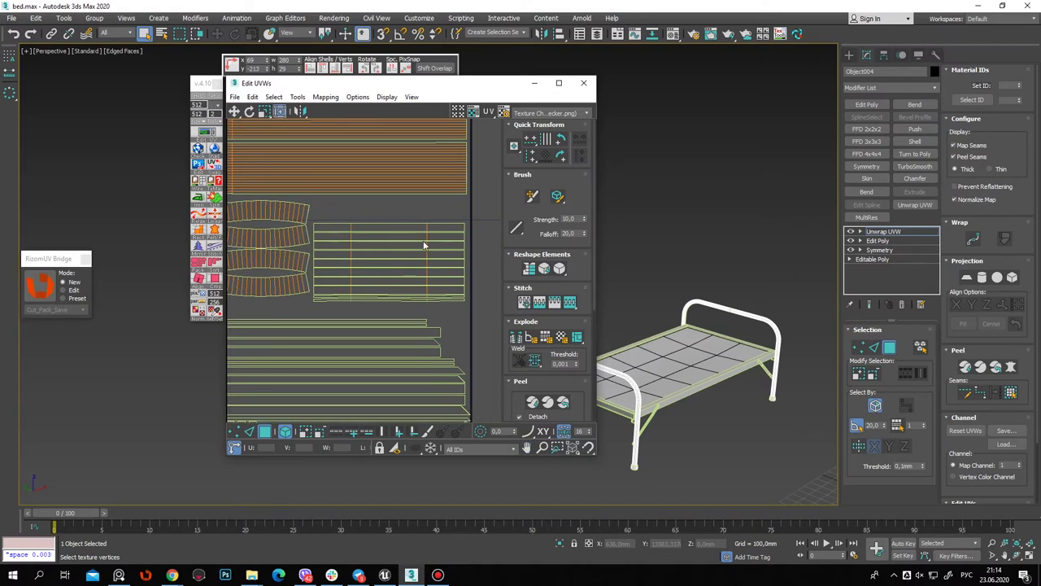
click(444, 288)
drag(444, 288, 430, 279)
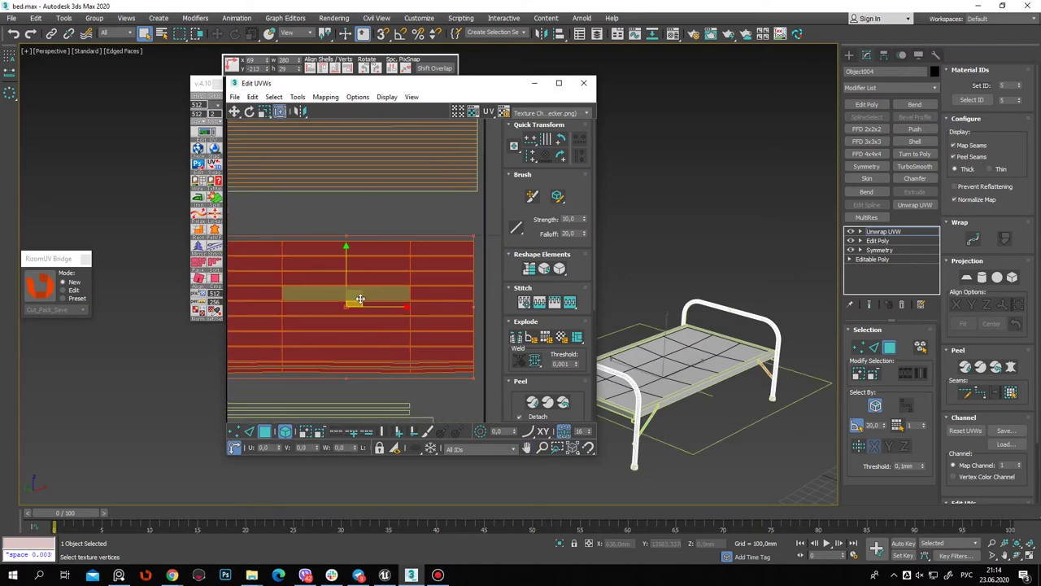
drag(363, 294, 363, 259)
scroll(358, 268, down, 3)
scroll(340, 259, down, 2)
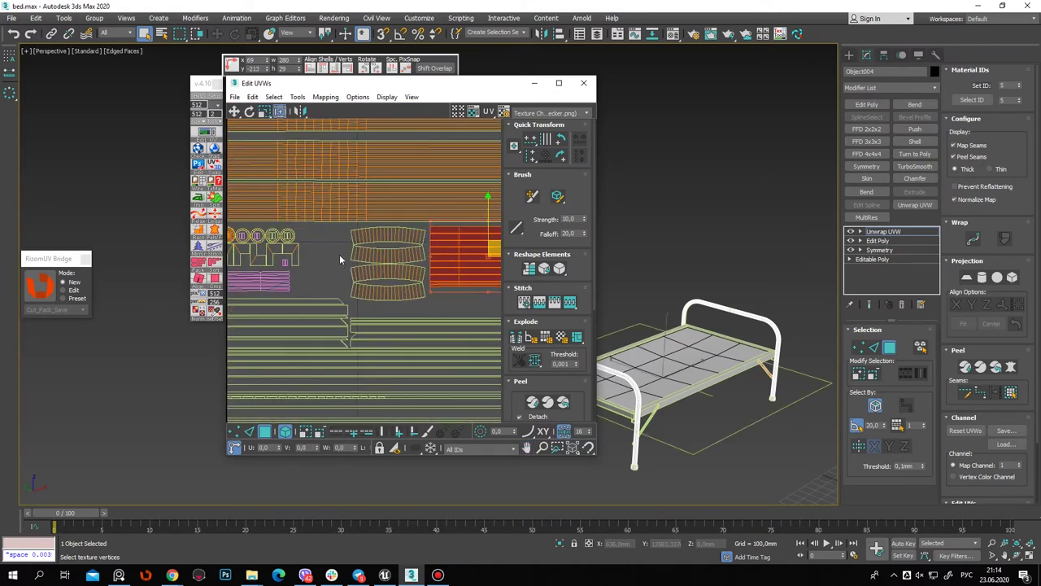
Nudge the barrel-shaped shell slightly to the left
click(376, 267)
drag(396, 253, 388, 252)
click(325, 260)
scroll(362, 287, up, 1)
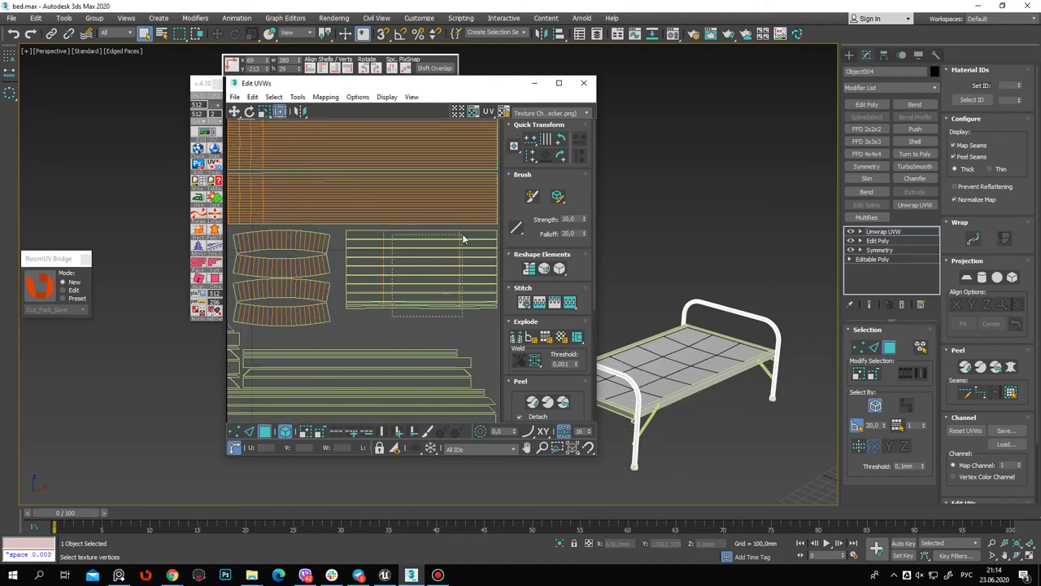
Repack all UV shells into a tighter layout inside the 0–1 square
drag(464, 238, 462, 241)
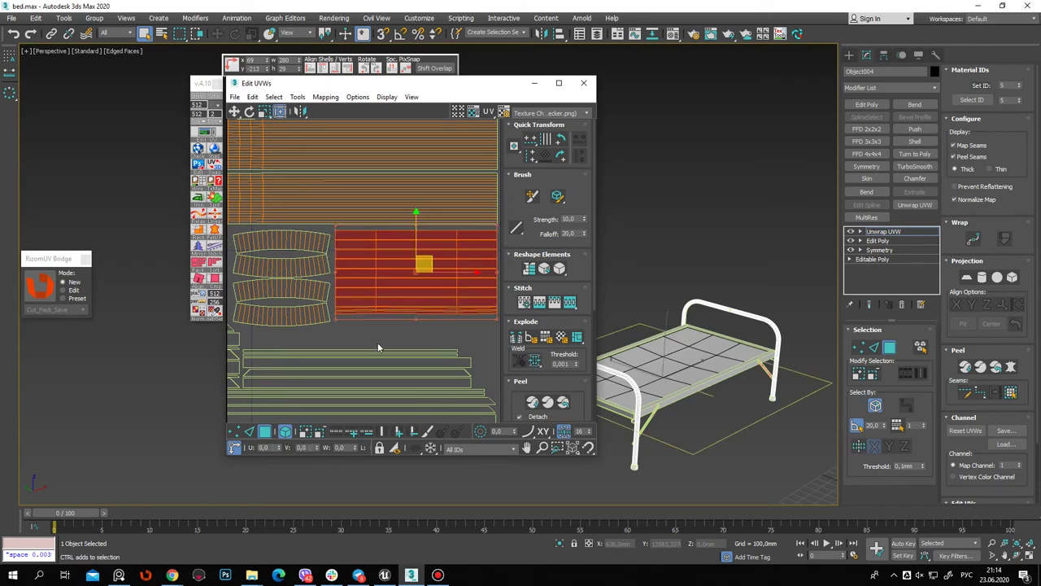
key(ctrl+shift+p)
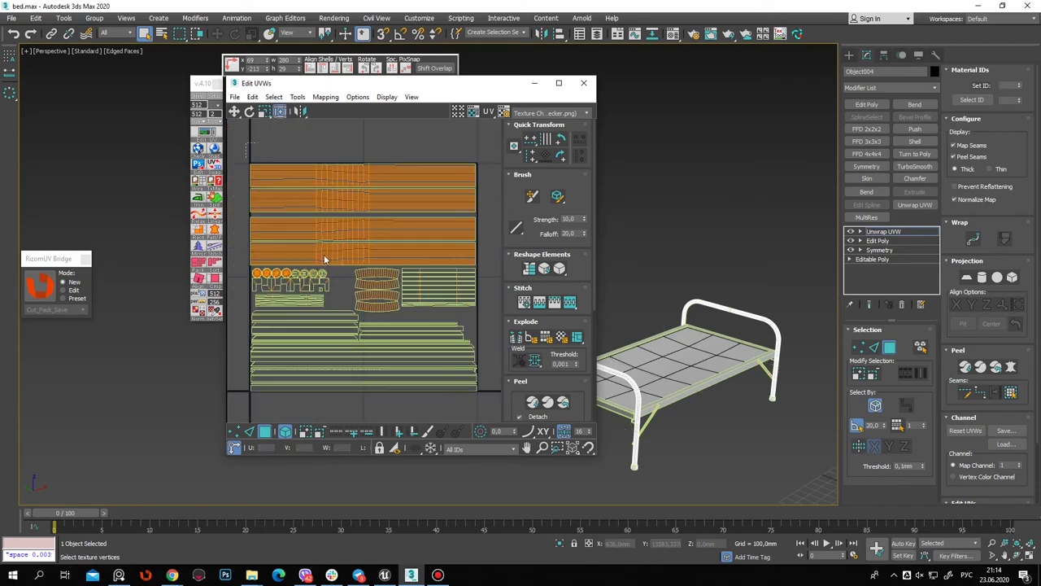
key(ctrl+a)
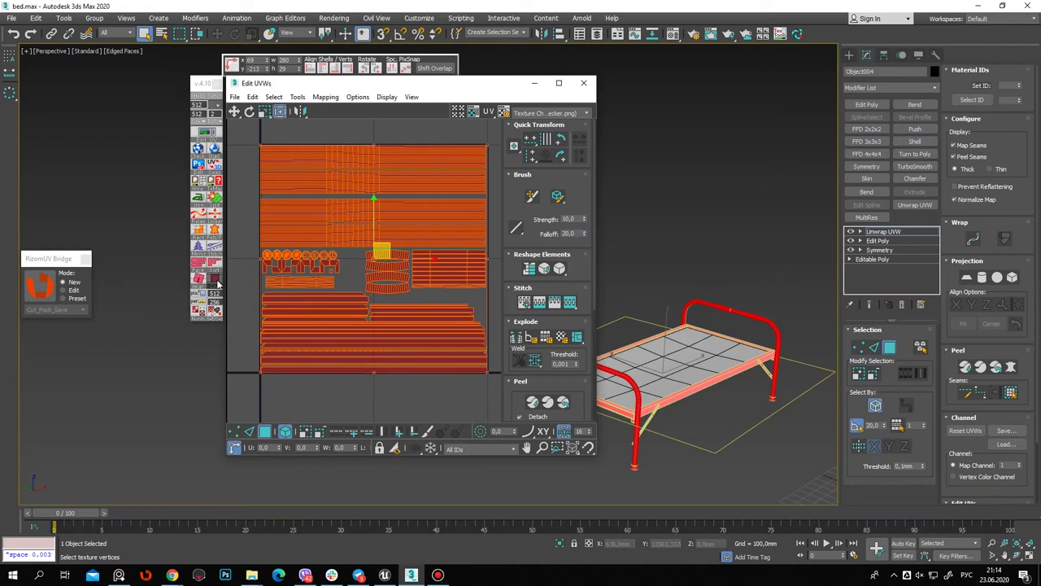
click(215, 279)
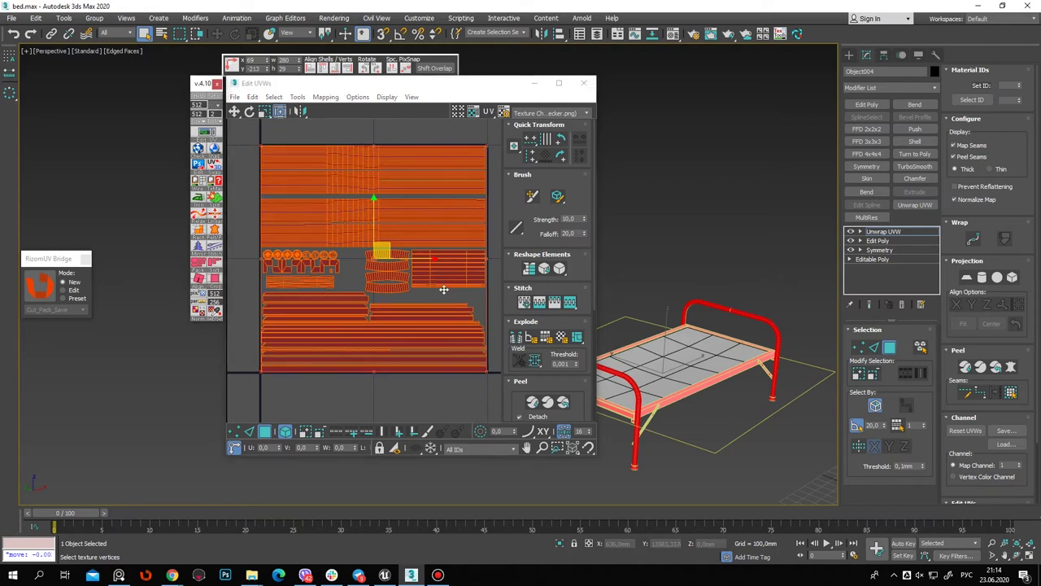
click(382, 136)
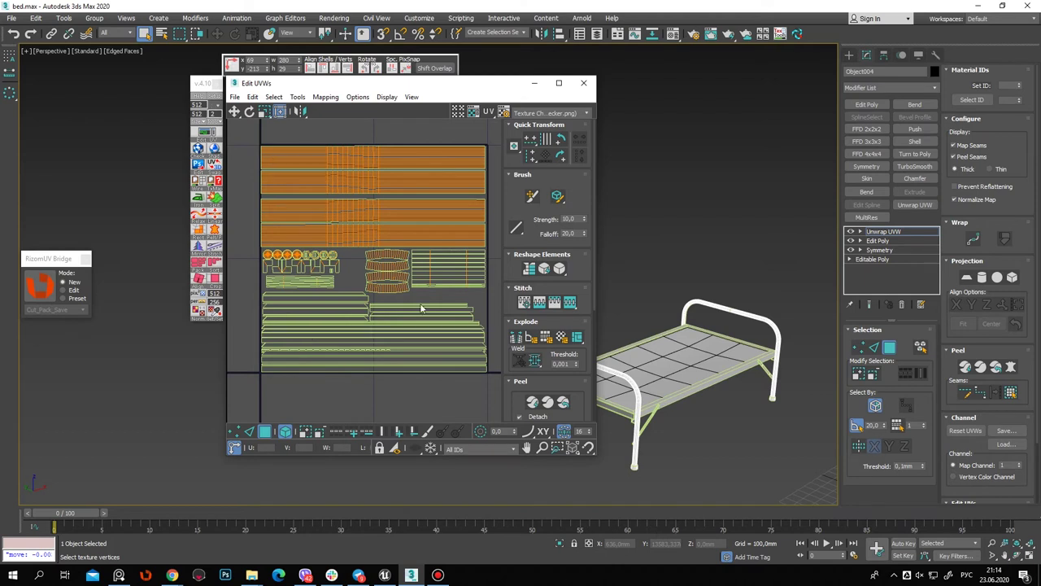
Select all shells, run Select Overlapped Polygons to check for overlaps, and close the editor
key(ctrl+a)
click(269, 97)
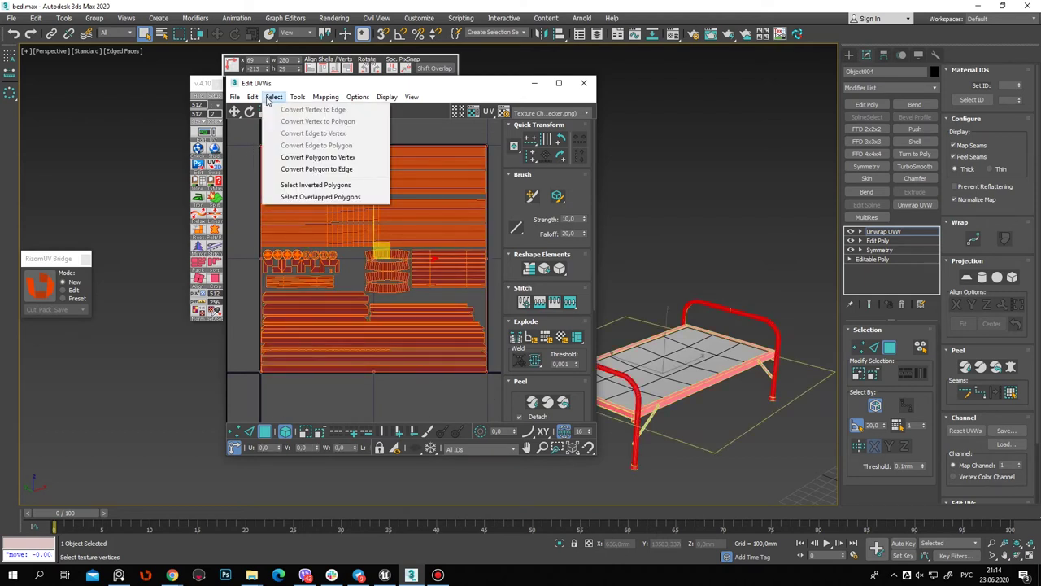
click(343, 198)
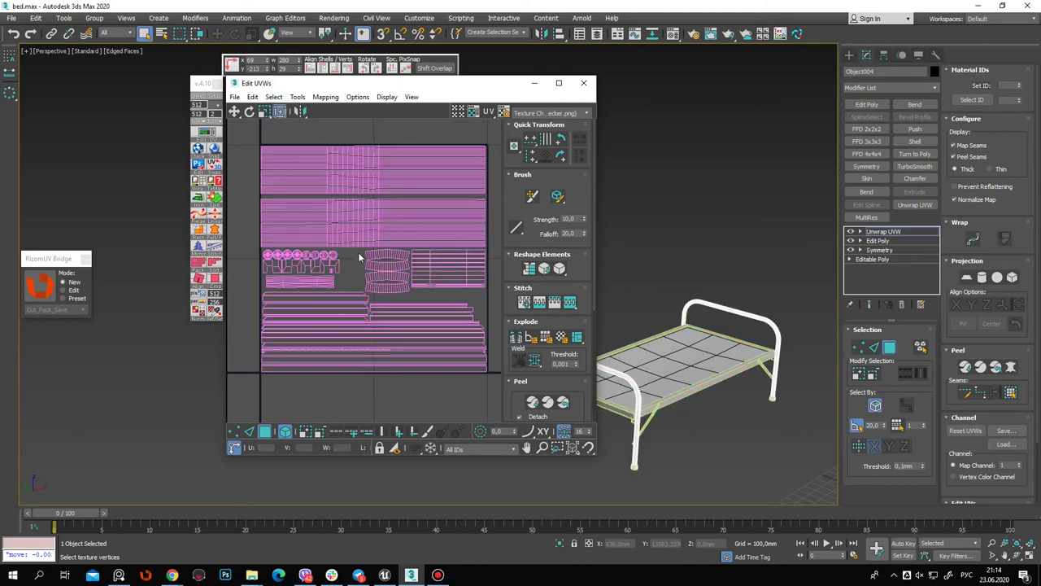
click(585, 84)
Collapse the bed's stack to Editable Poly and set smoothing groups from UV shells
right_click(870, 231)
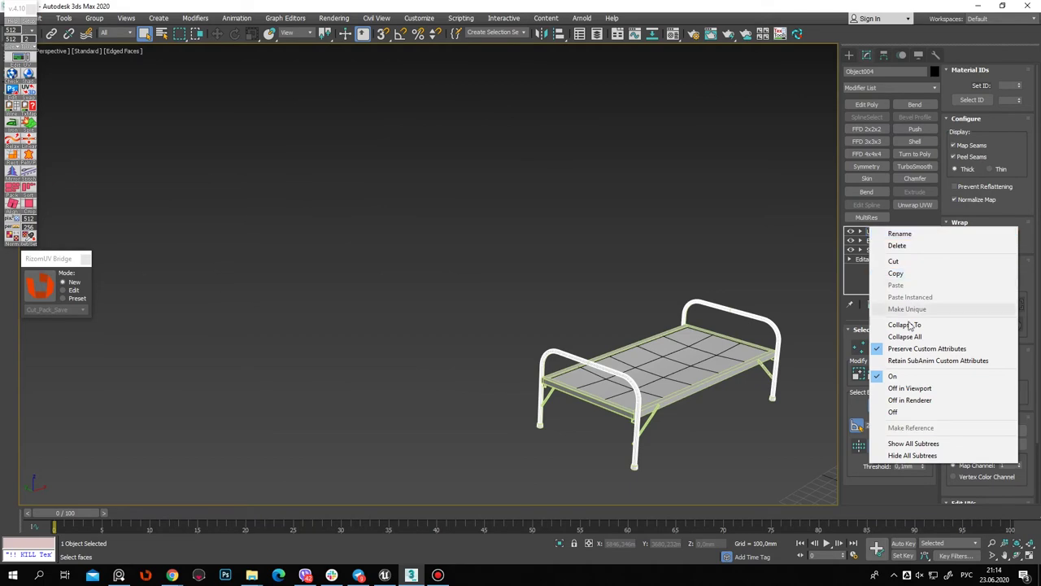
click(686, 286)
alt+middle_drag(686, 287, 567, 260)
scroll(606, 326, up, 5)
alt+middle_drag(606, 326, 173, 215)
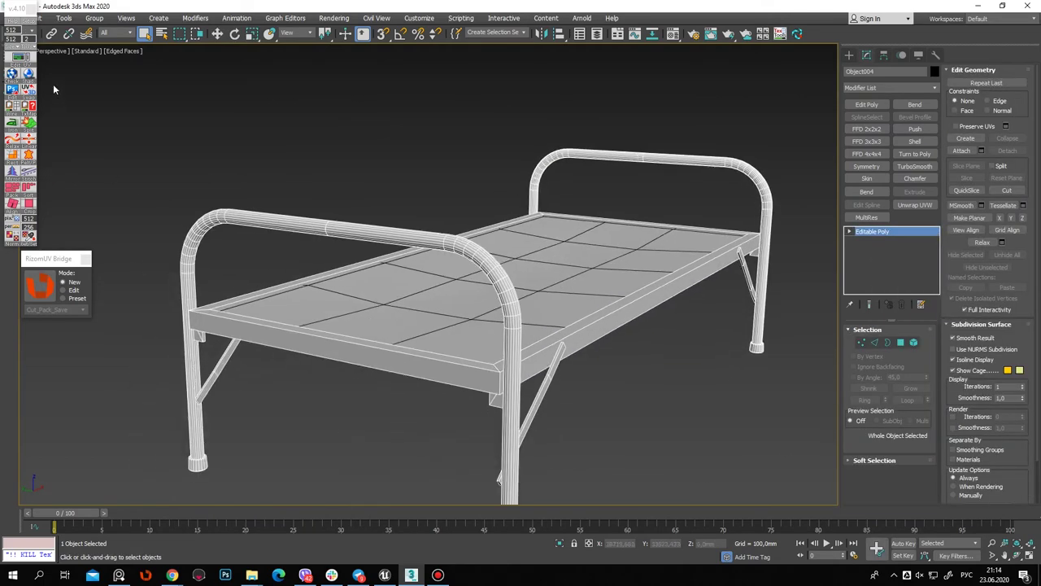
click(34, 55)
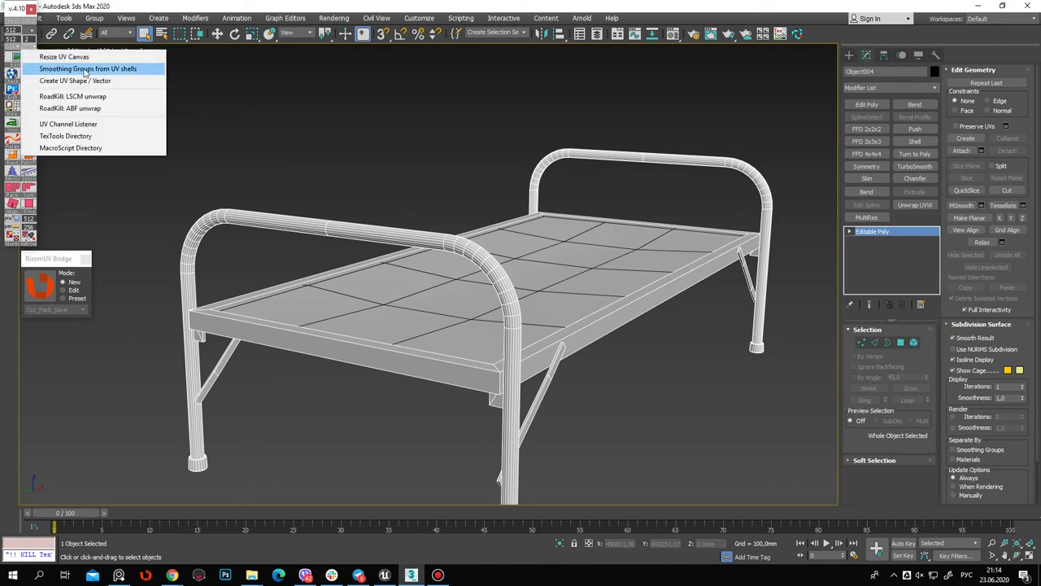
click(113, 71)
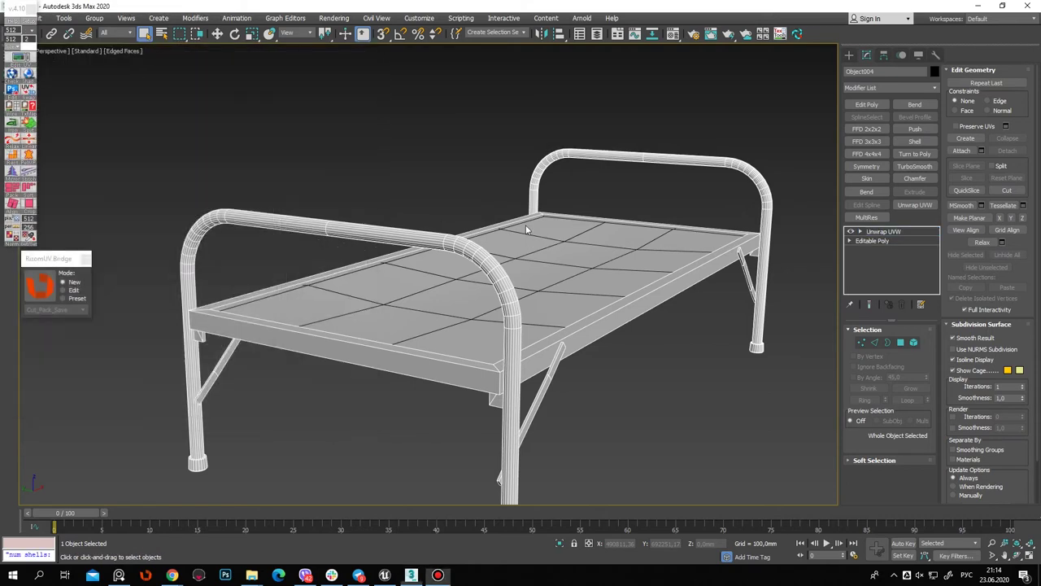
Apply Collapse All to the bed's remaining Edit Poly modifier
click(909, 234)
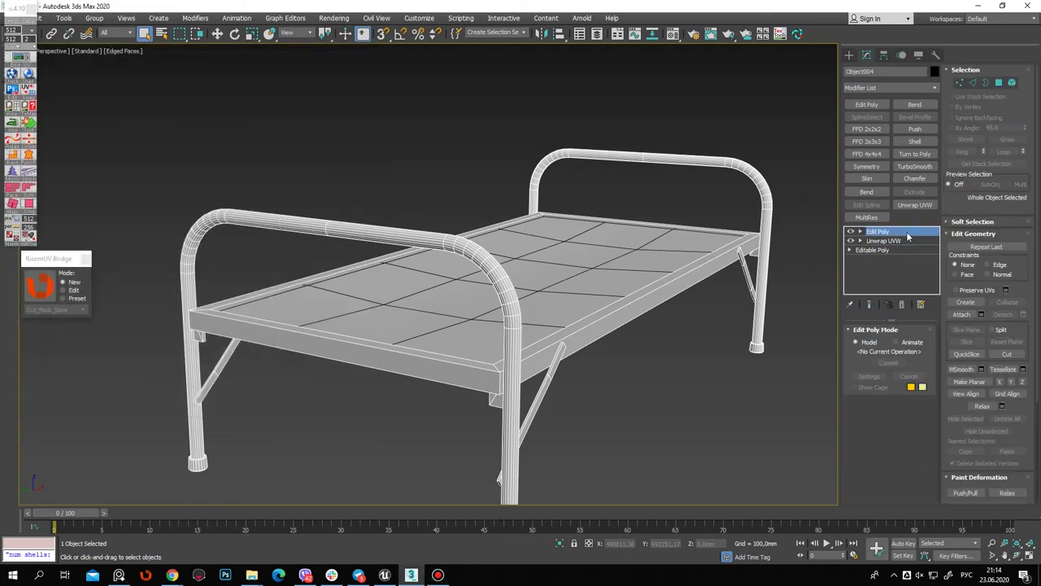
right_click(908, 238)
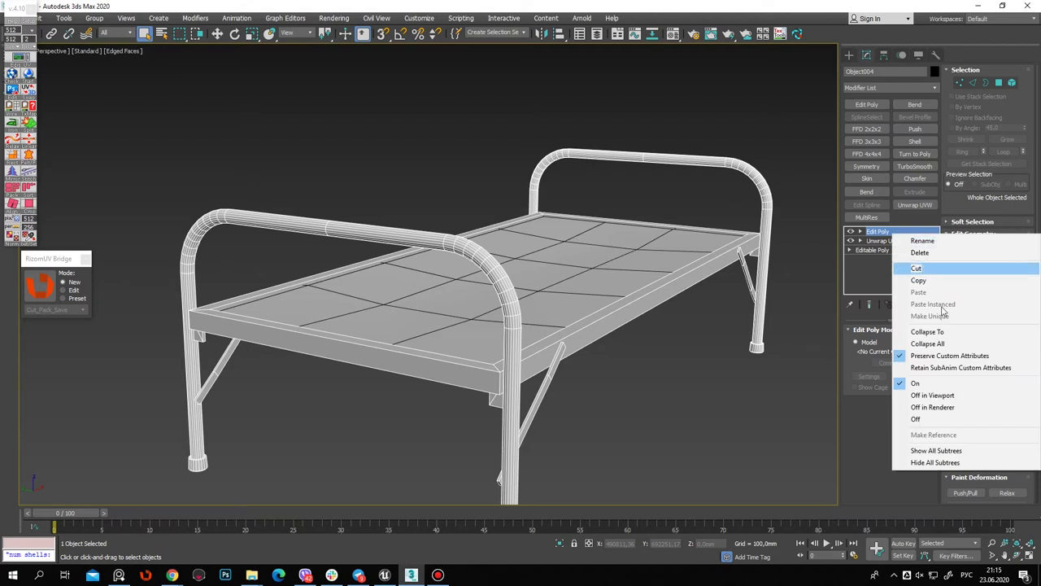
click(950, 353)
right_click(909, 236)
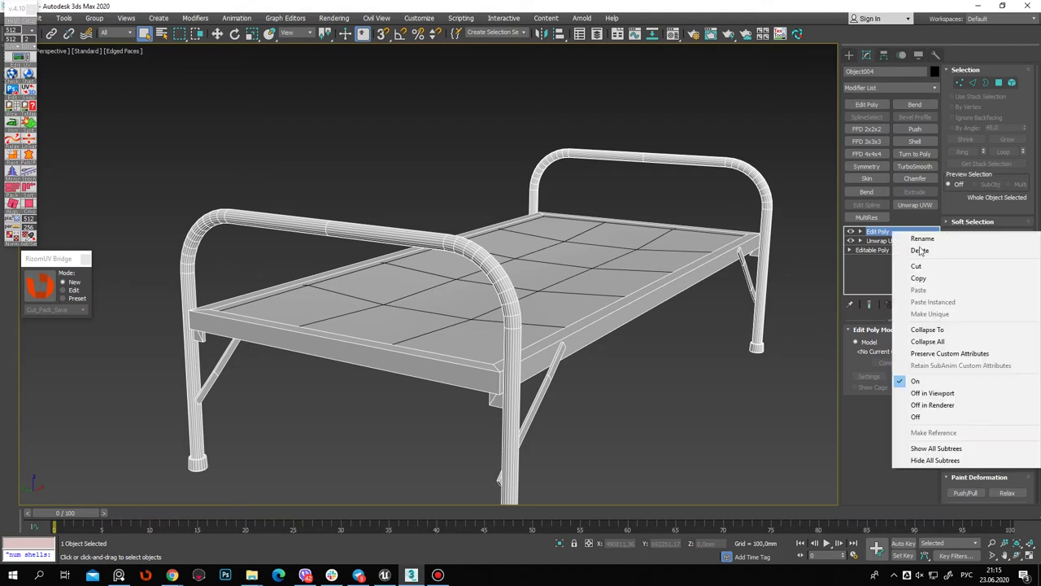
click(927, 329)
click(849, 55)
middle_drag(530, 141, 514, 137)
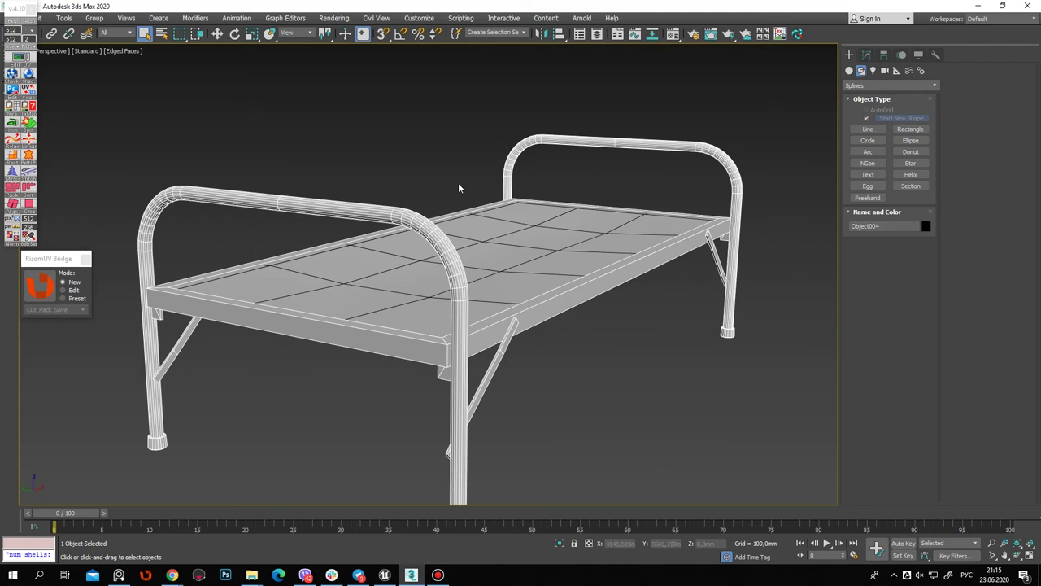
Unhide all objects, then hide the character and the mattresses
scroll(610, 396, down, 1)
click(611, 396)
scroll(558, 374, down, 3)
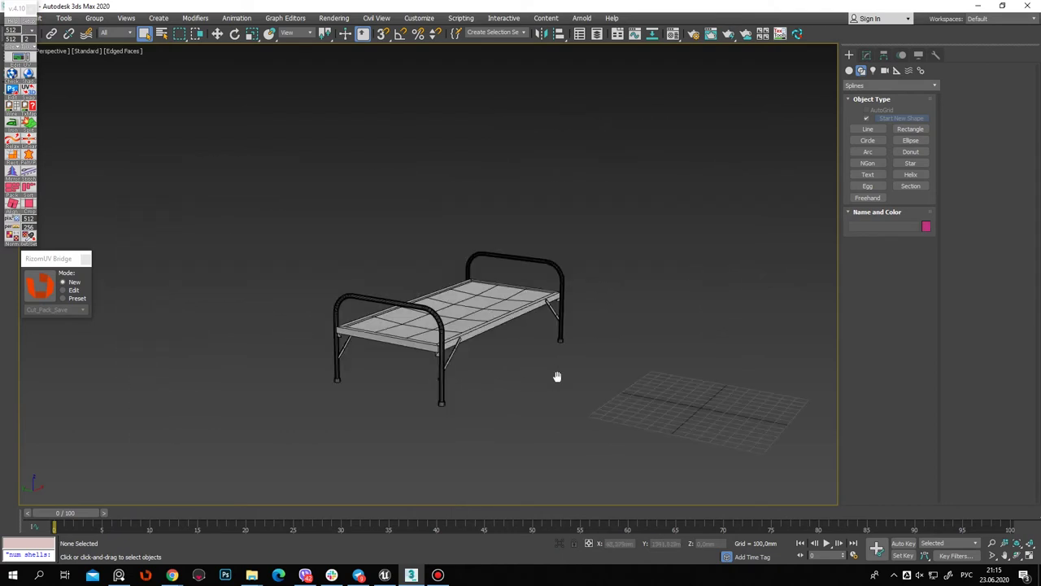
click(918, 54)
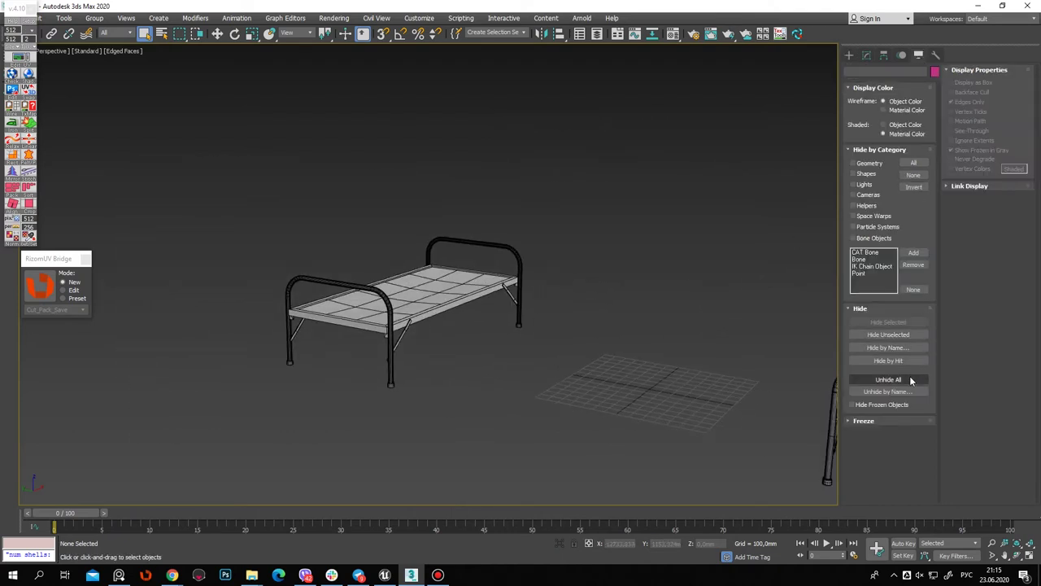
click(909, 379)
scroll(574, 344, down, 2)
scroll(602, 325, down, 2)
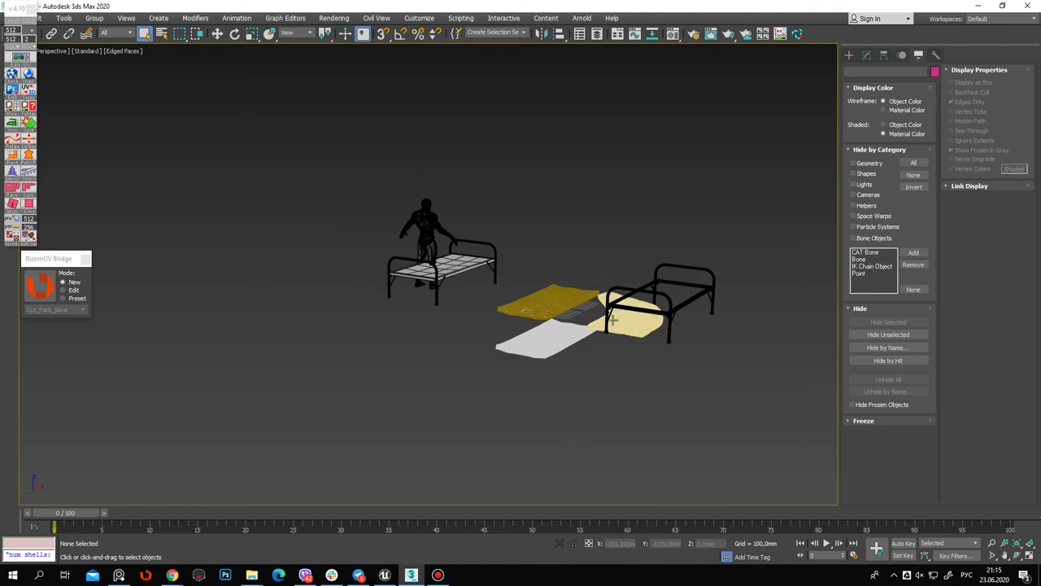
scroll(507, 279, up, 5)
click(488, 236)
scroll(786, 223, down, 4)
ctrl+click(769, 294)
click(888, 321)
Select both parts of the right bed frame and frame the view on it
alt+middle_drag(576, 158, 571, 239)
key(F4)
drag(455, 187, 724, 427)
key(z)
key(F4)
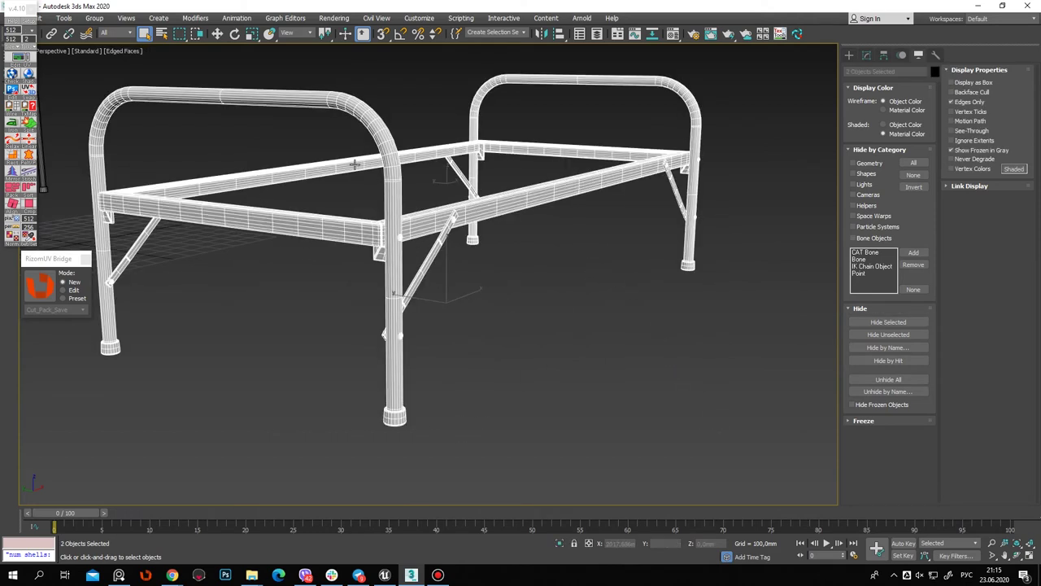
click(217, 34)
scroll(502, 333, down, 5)
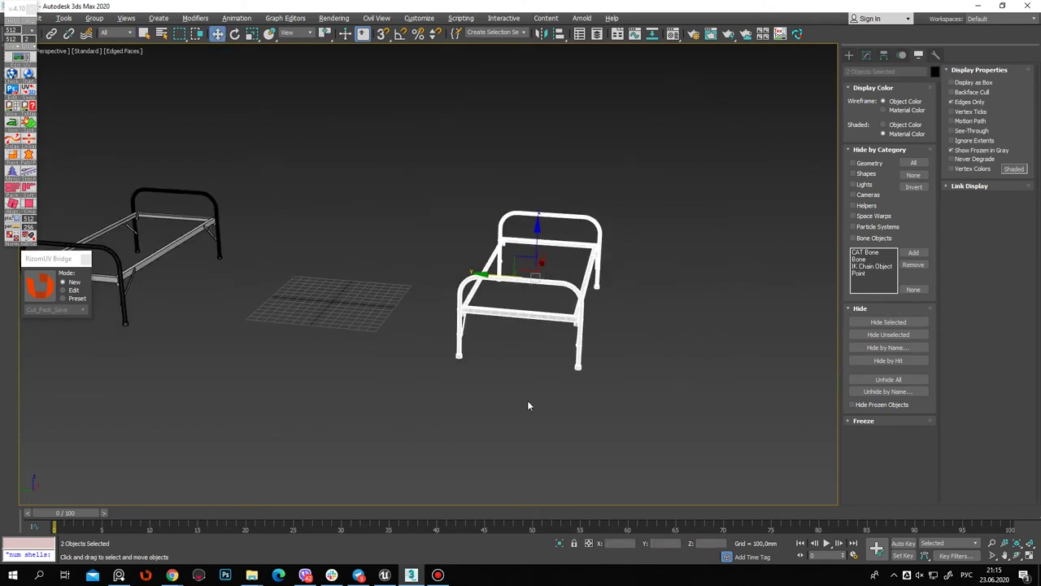
click(474, 196)
click(518, 239)
drag(661, 401, 663, 419)
alt+middle_drag(358, 134, 533, 273)
Export the selected bed into a newly created Bake_bad folder
key(ctrl+e)
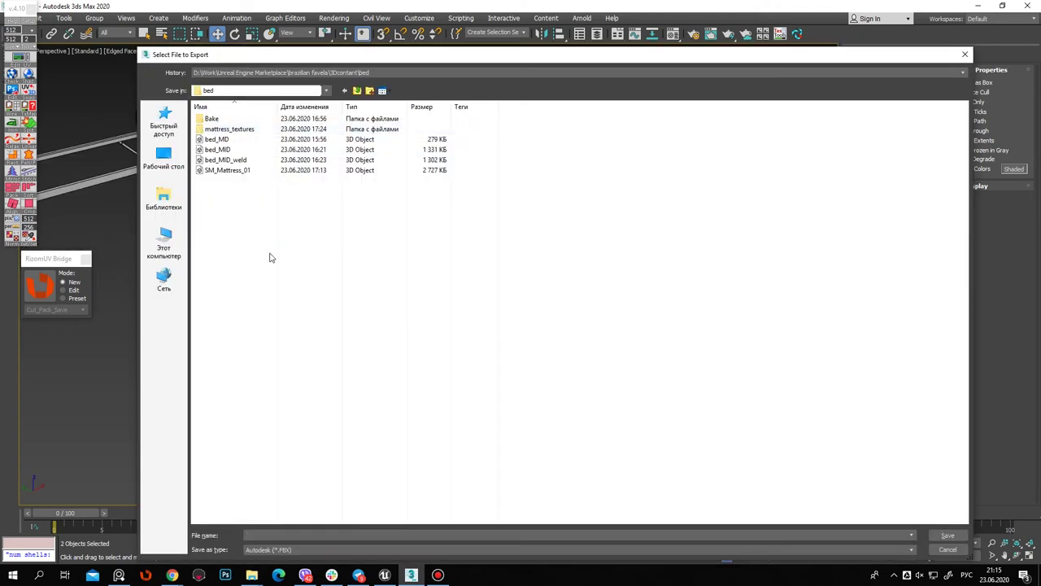
right_click(252, 244)
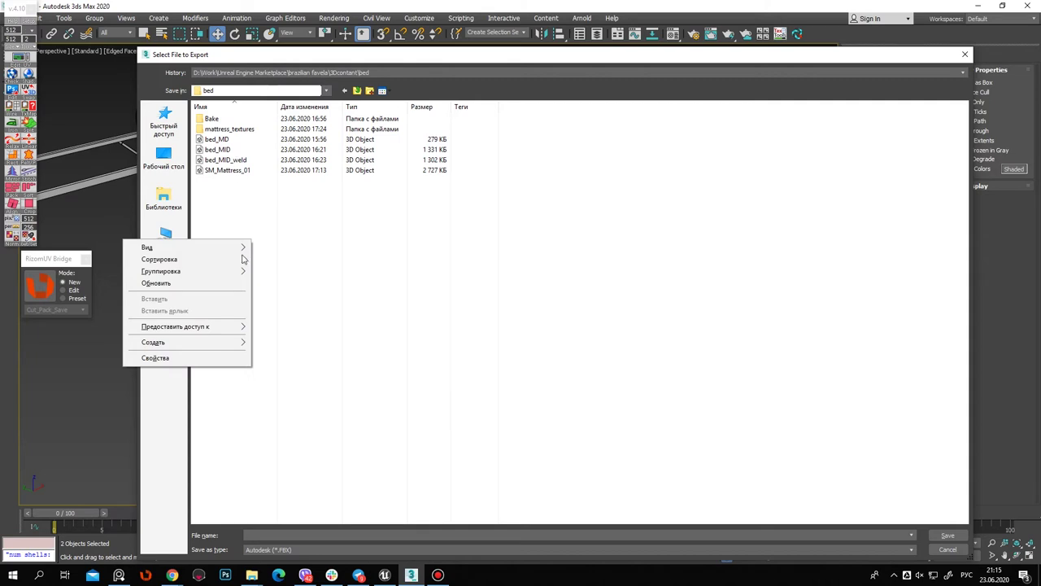
click(309, 348)
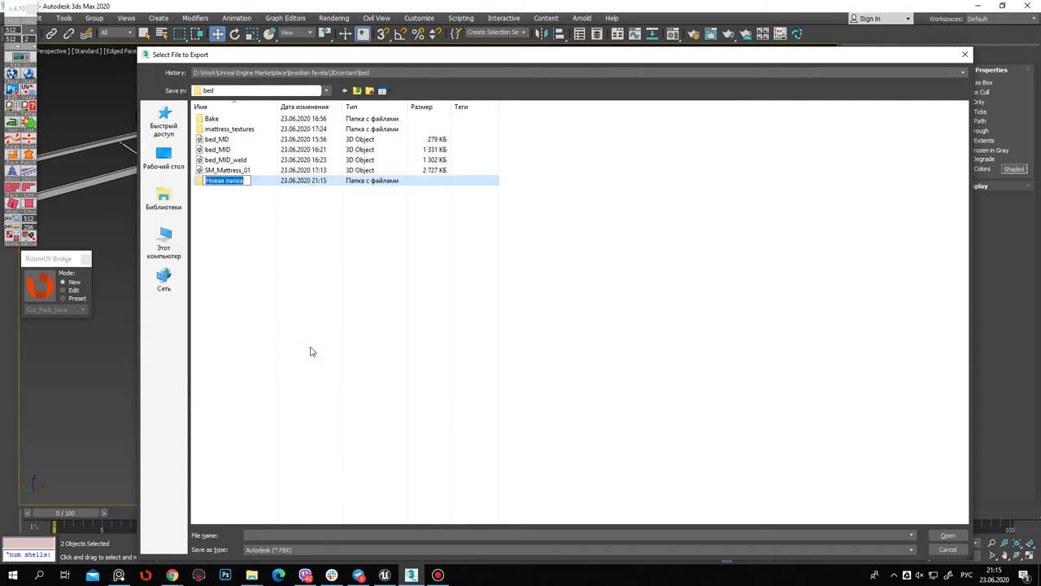
text(И)
key(Return)
double_click(223, 181)
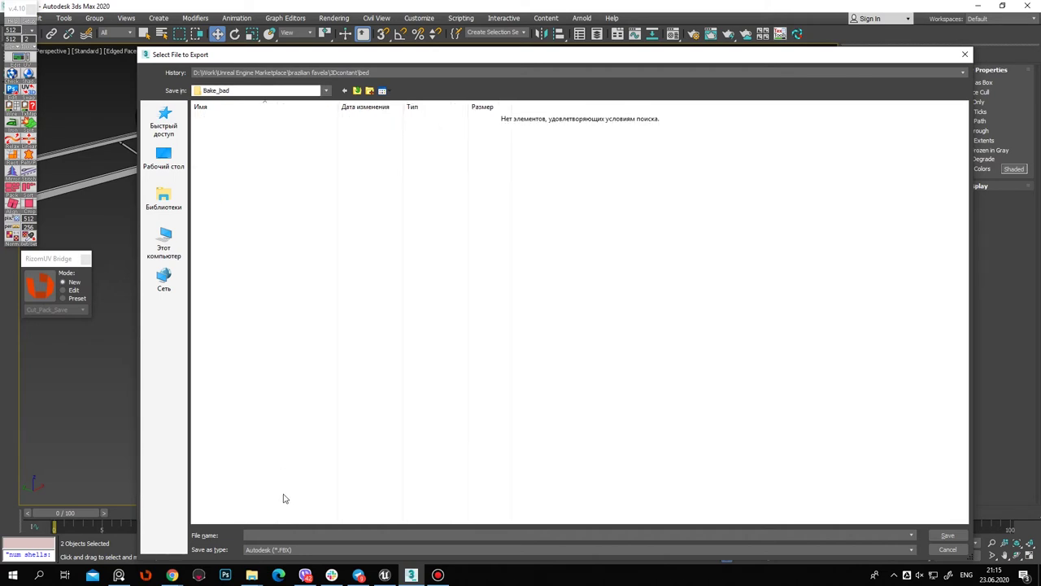
Save the FBX as HP, accepting the FBX export options and warnings
drag(554, 55, 572, 51)
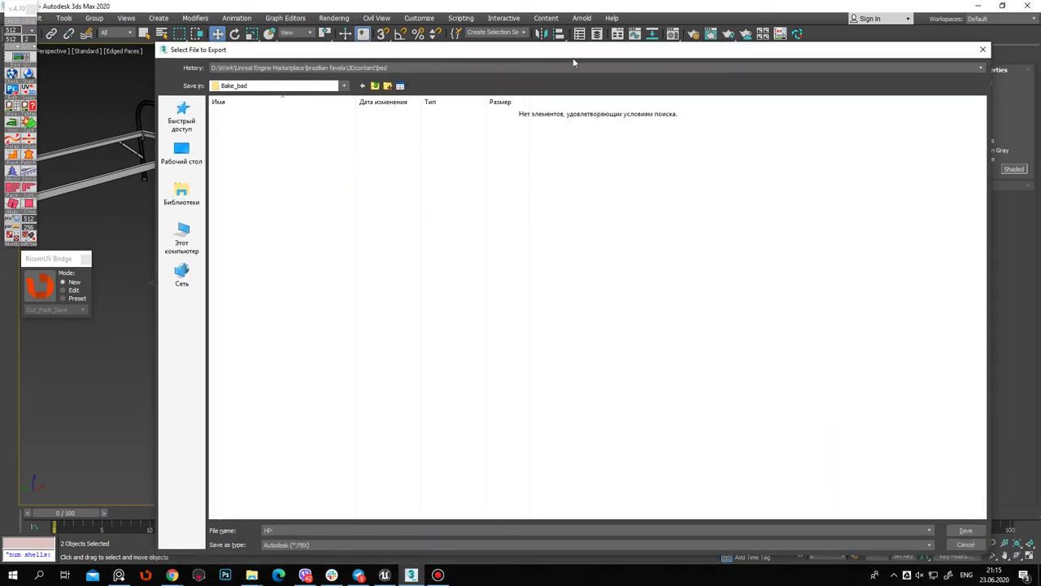
click(967, 530)
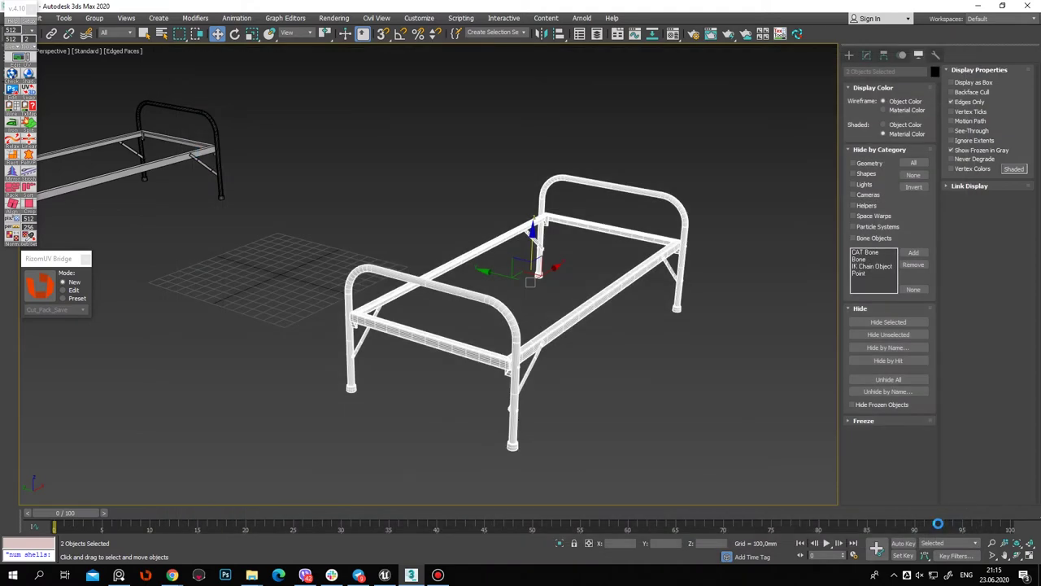
click(602, 427)
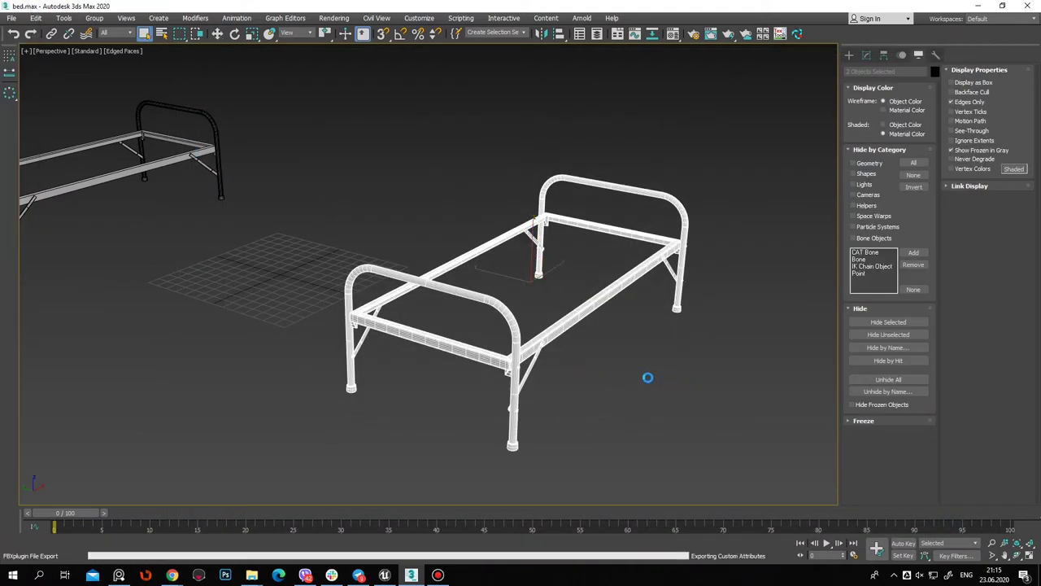
click(692, 456)
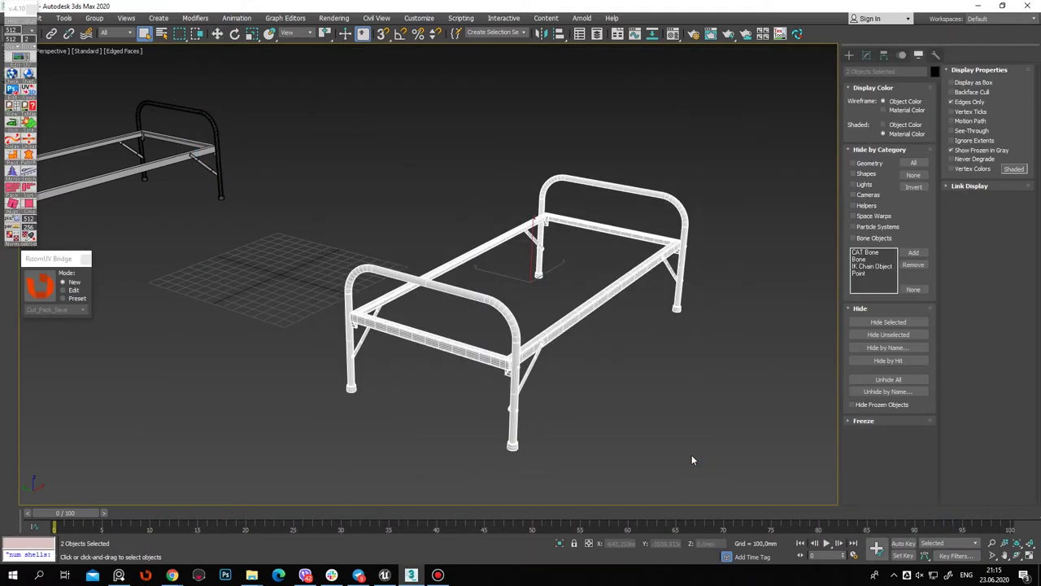
Select the white bed and try aligning it to the black bed, then cancel that attempt
scroll(302, 241, up, 5)
click(532, 309)
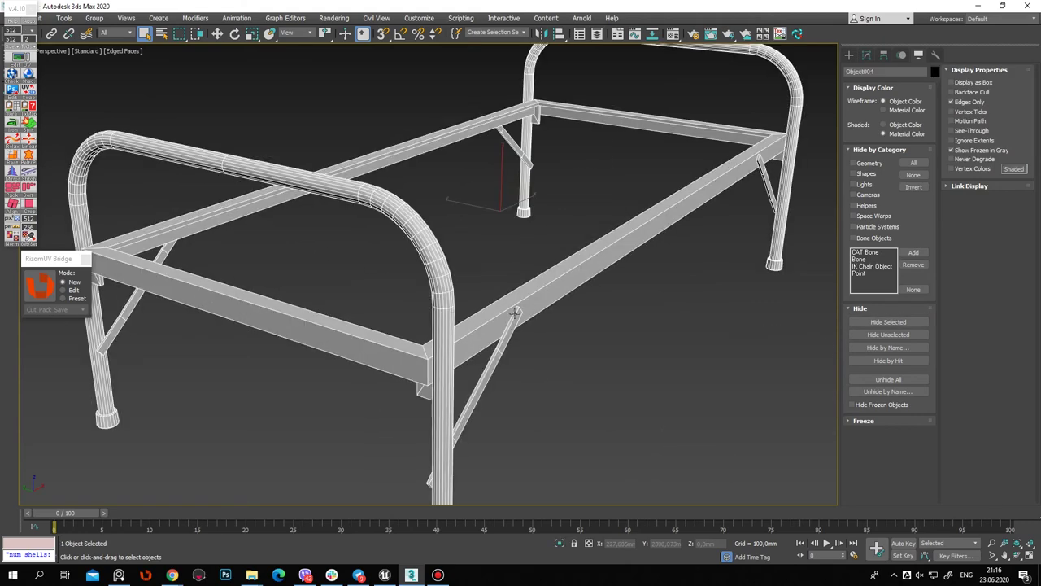
scroll(444, 309, down, 3)
scroll(366, 279, down, 2)
scroll(366, 279, down, 4)
scroll(397, 246, up, 1)
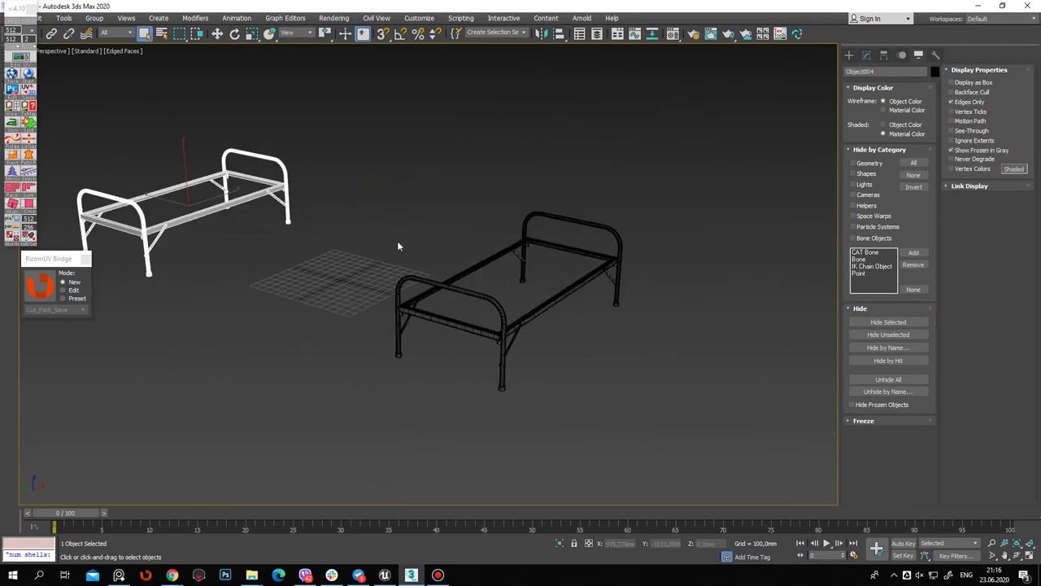
click(559, 34)
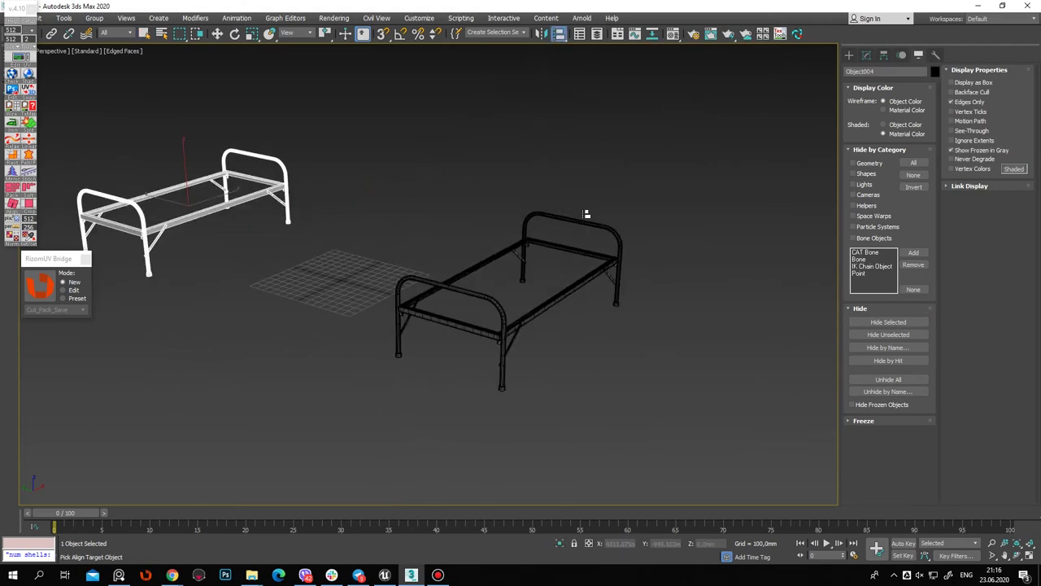
click(553, 302)
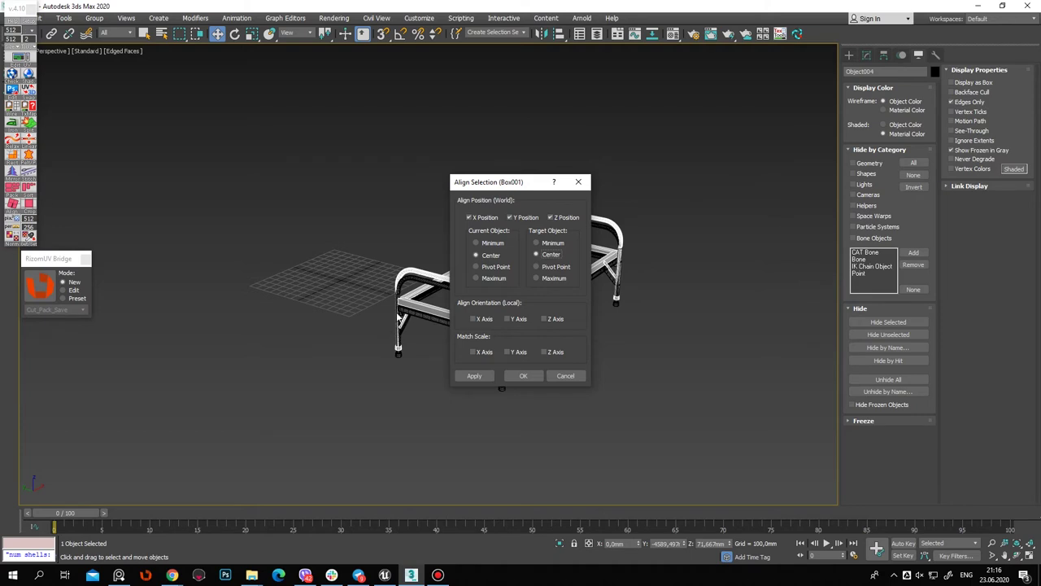
click(565, 375)
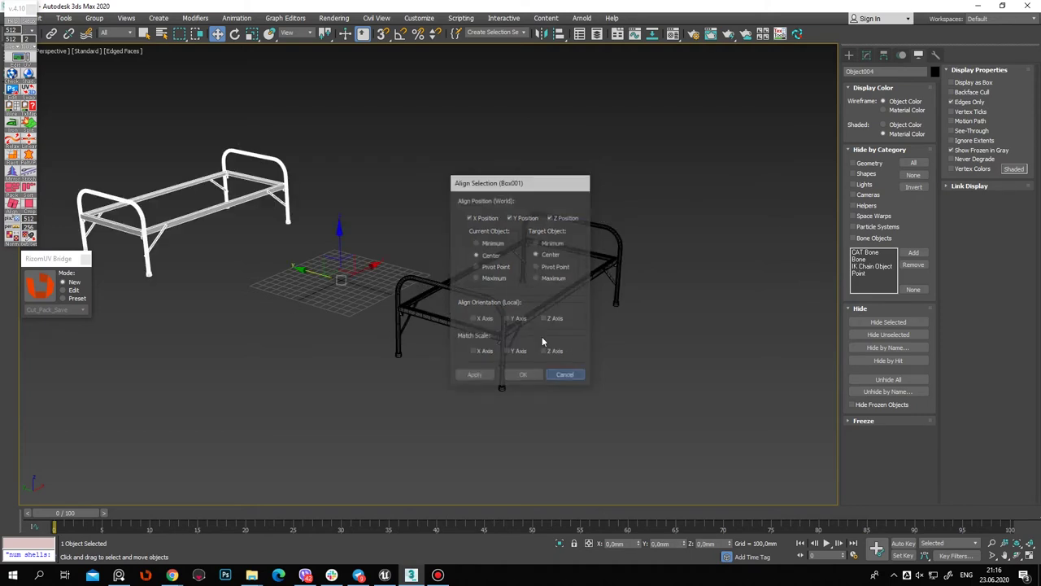
Align the white bed to the black bed's centre, with Z unchecked
click(560, 34)
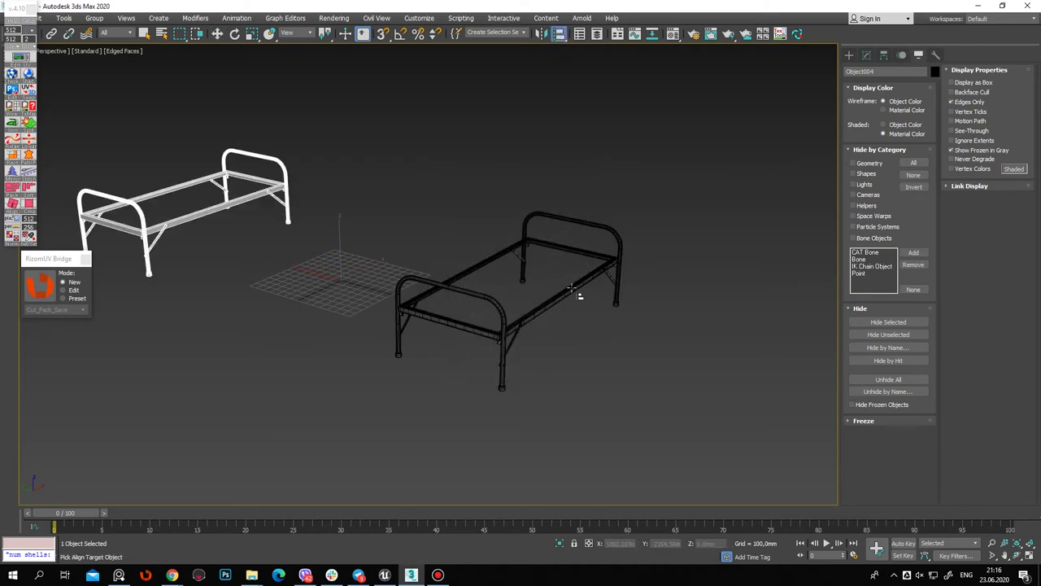
click(570, 286)
click(536, 254)
click(550, 217)
scroll(512, 377, up, 2)
click(523, 376)
scroll(537, 363, up, 3)
mouse_move(537, 364)
alt+middle_down()
mouse_move(536, 298)
mouse_move(550, 309)
alt+middle_up()
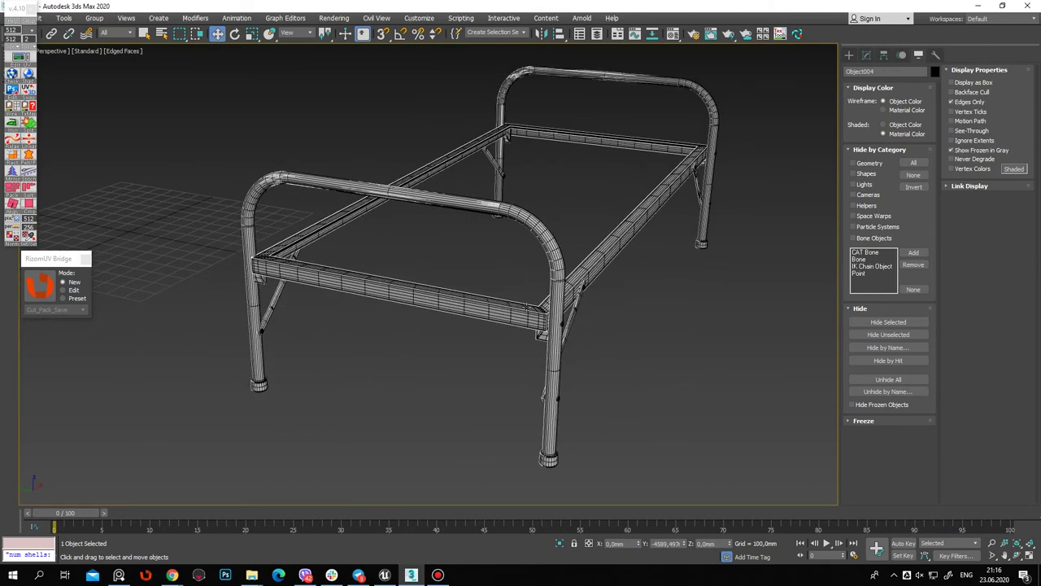
Export the selected bed as an FBX into the Bake_bad folder
key(ctrl+e)
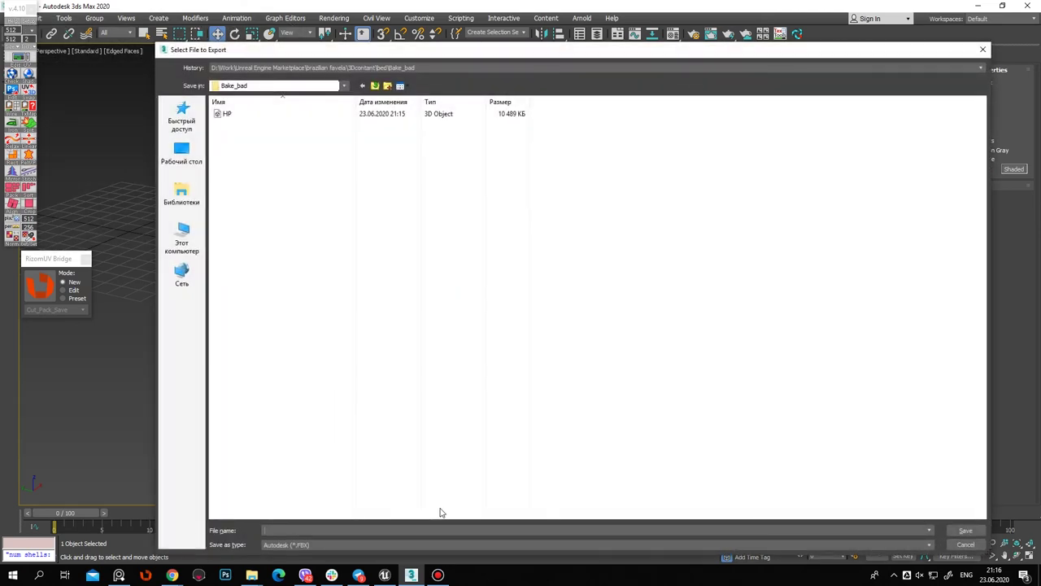
text(LP)
click(966, 530)
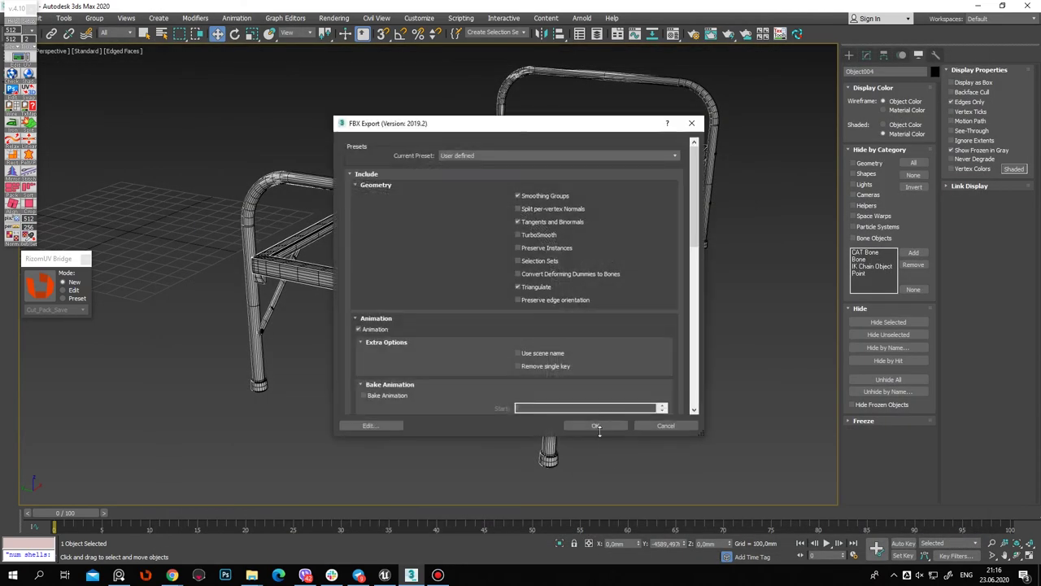
click(596, 425)
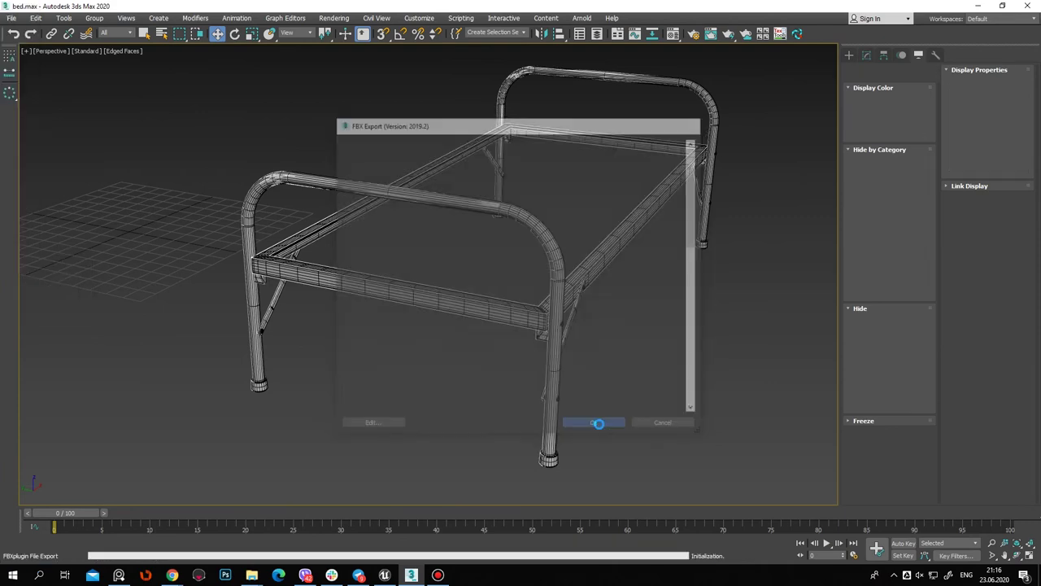
click(218, 36)
scroll(577, 279, down, 3)
scroll(577, 279, down, 3)
click(849, 55)
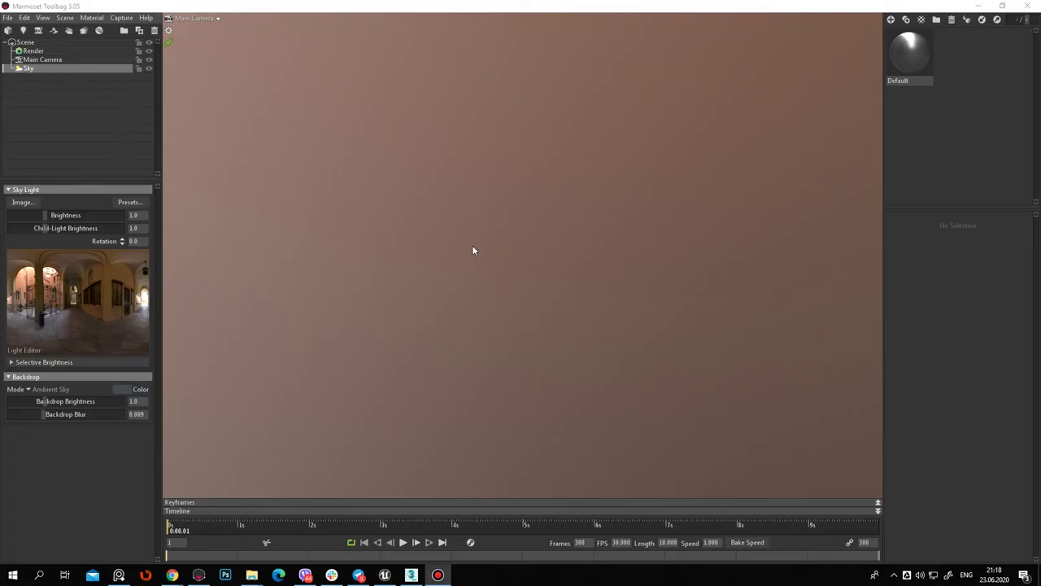
Import the HP and LP bed meshes from the Bake folder
click(8, 32)
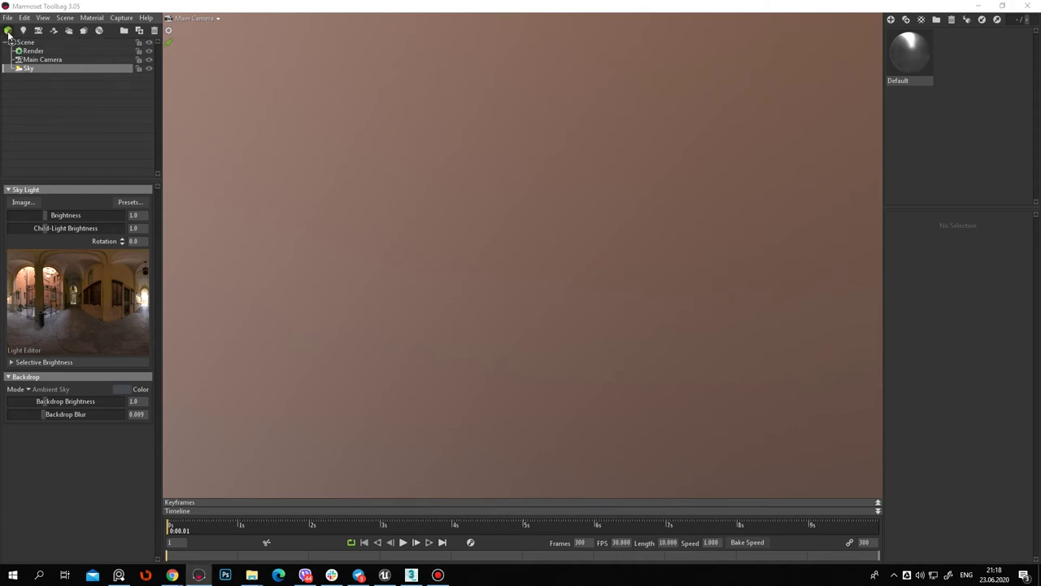
drag(592, 63, 641, 70)
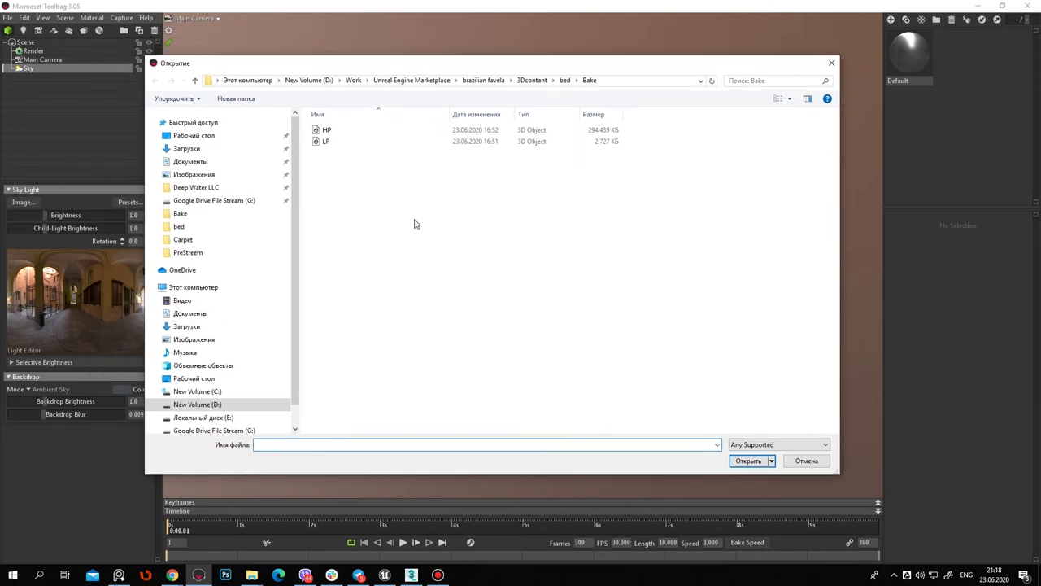
drag(419, 222, 342, 155)
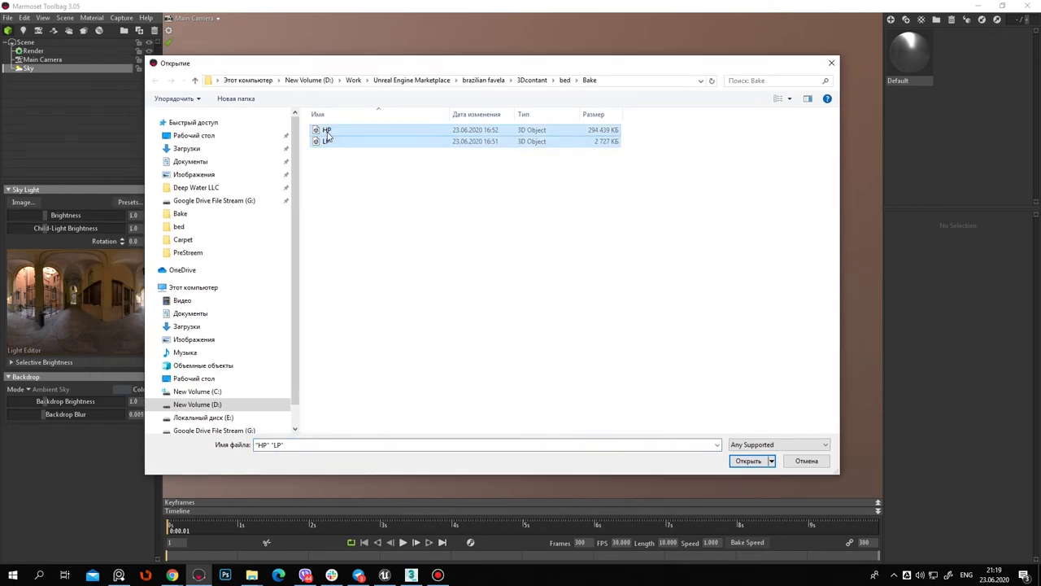
click(746, 459)
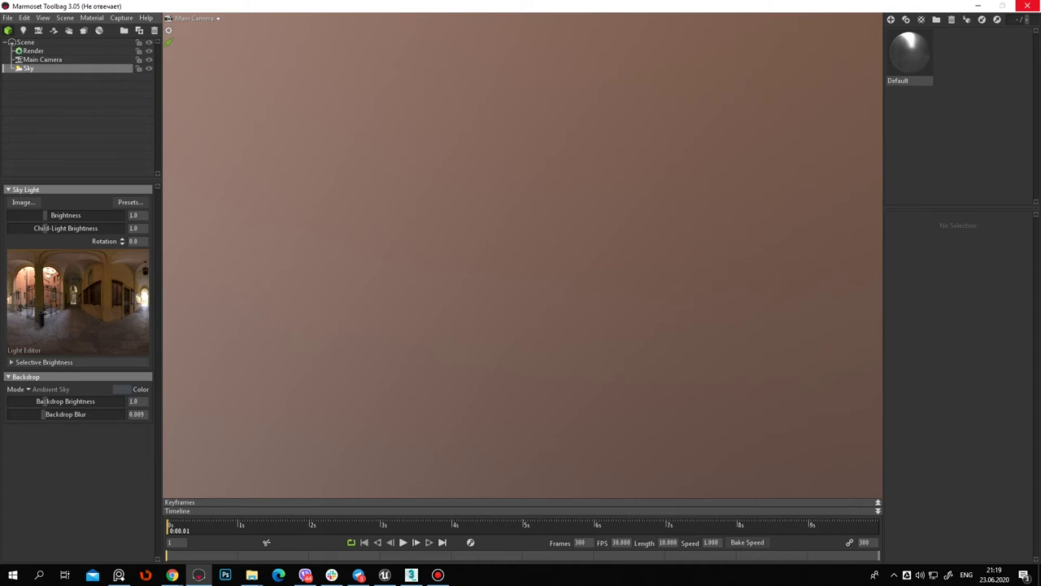
Toggle HP and LP visibility and orbit to inspect the whole bed frame
click(430, 338)
mouse_move(431, 339)
mouse_down()
mouse_move(529, 372)
mouse_move(468, 315)
mouse_move(441, 340)
mouse_up()
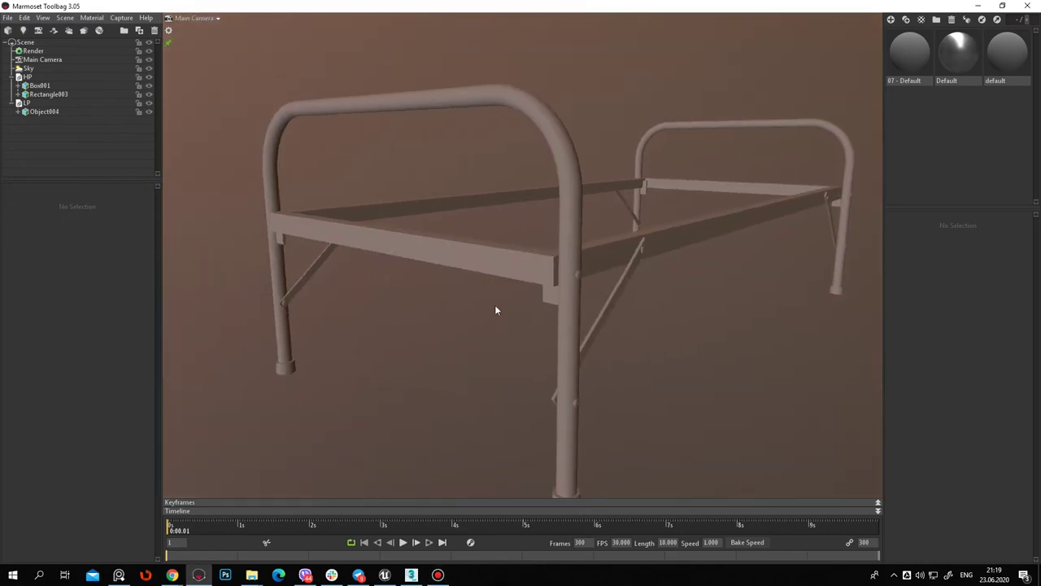
click(151, 105)
click(150, 102)
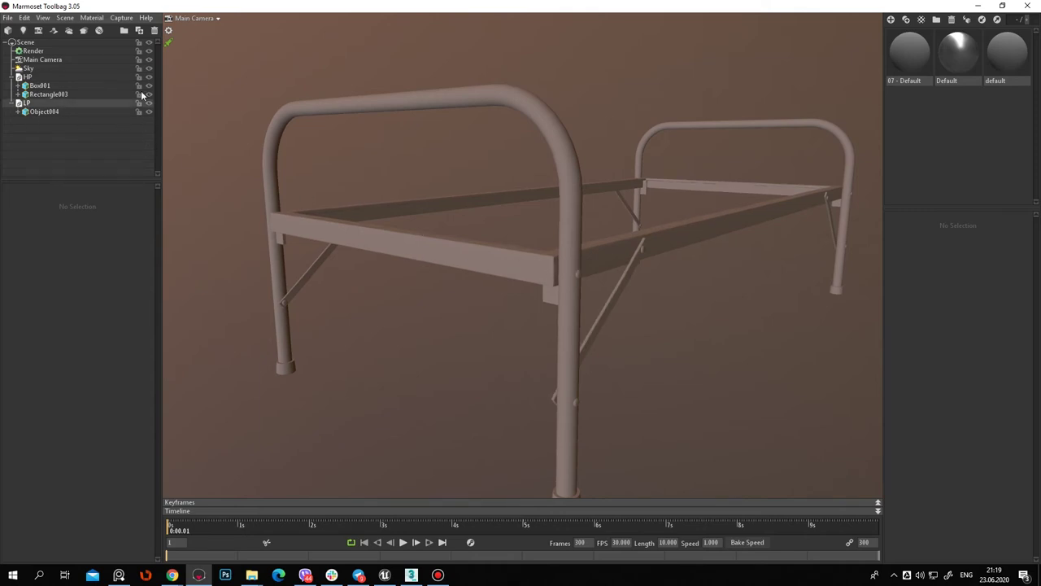
click(150, 76)
mouse_move(579, 287)
mouse_down()
mouse_move(426, 303)
mouse_move(389, 342)
mouse_move(474, 392)
mouse_up()
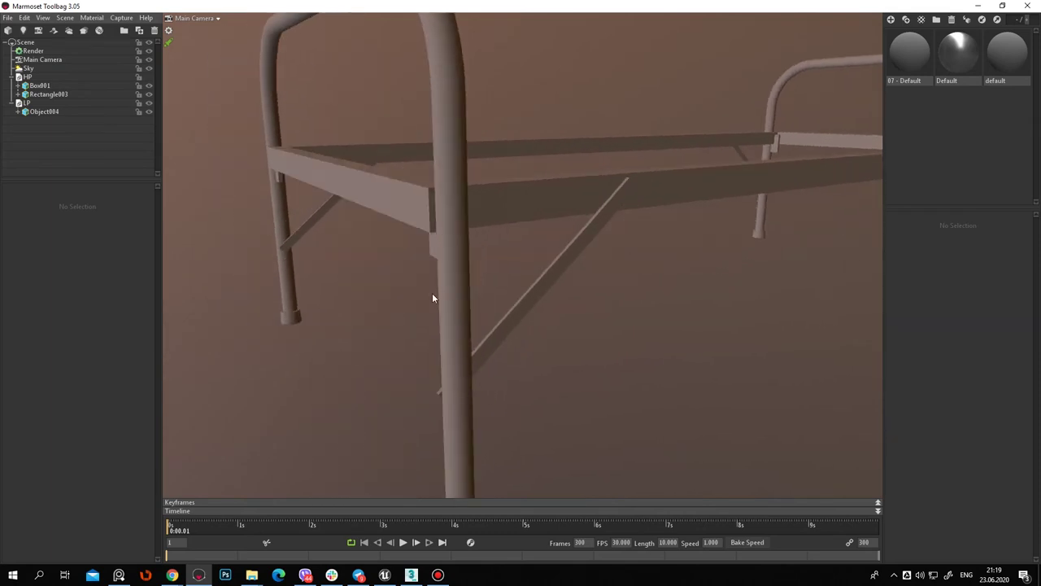
drag(438, 290, 505, 353)
scroll(521, 326, down, 5)
mouse_move(537, 299)
mouse_down()
mouse_move(475, 279)
mouse_move(533, 292)
mouse_move(610, 262)
mouse_move(478, 208)
mouse_move(498, 217)
mouse_move(303, 198)
mouse_up()
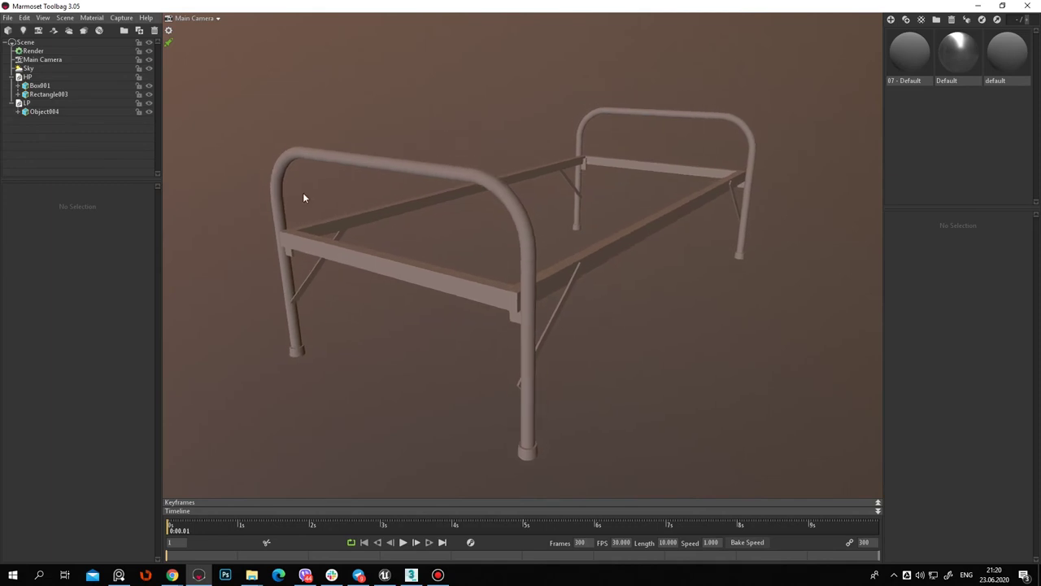
click(82, 32)
Place LP in the new baker's Low group and HP in its High group
click(73, 103)
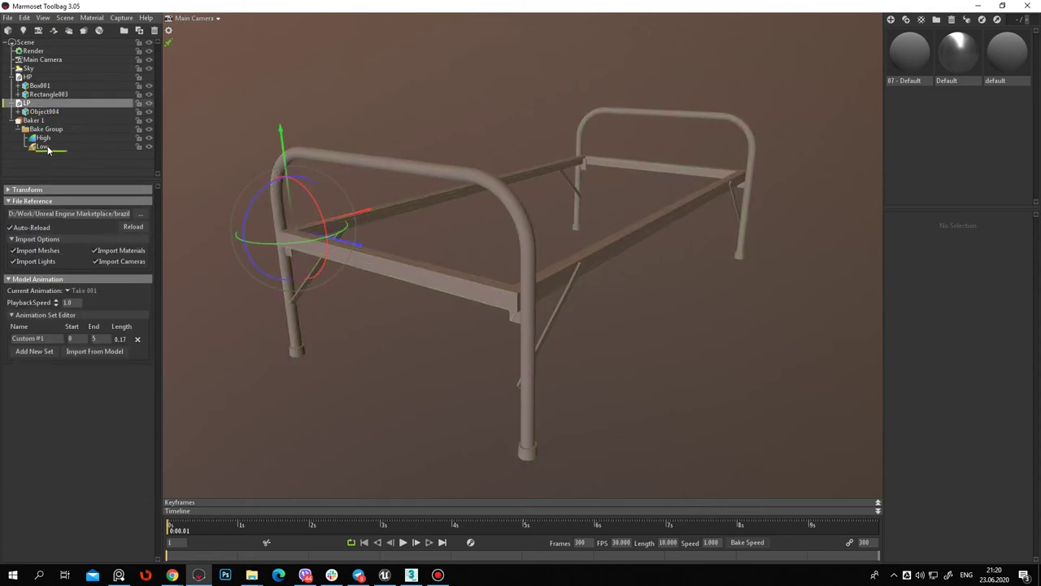
drag(48, 150, 48, 148)
drag(54, 75, 70, 120)
click(45, 129)
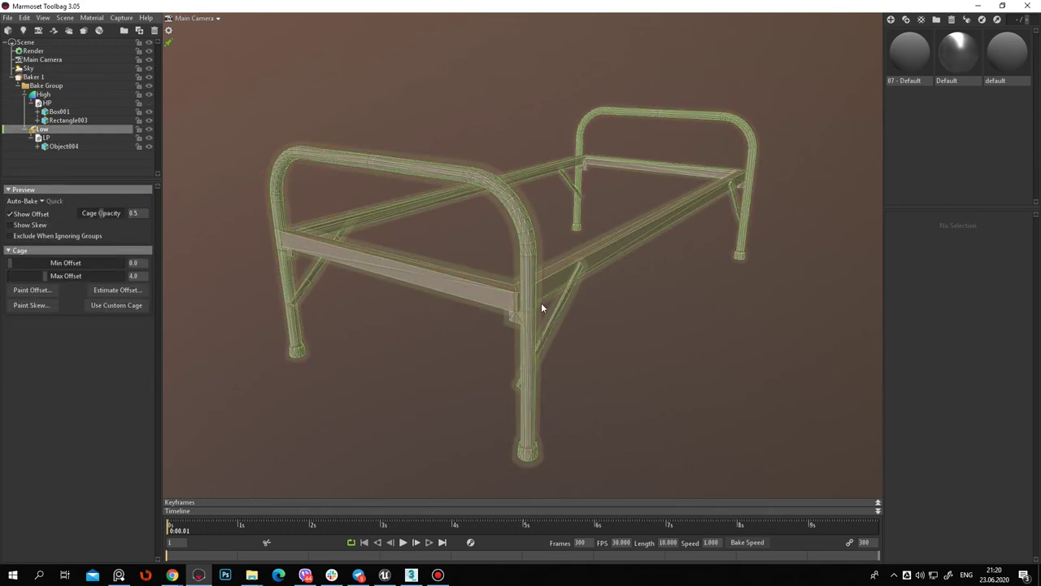
Adjust the cage Max Offset down to 2.366
scroll(553, 337, up, 2)
scroll(561, 296, up, 3)
scroll(540, 291, up, 2)
scroll(497, 301, up, 2)
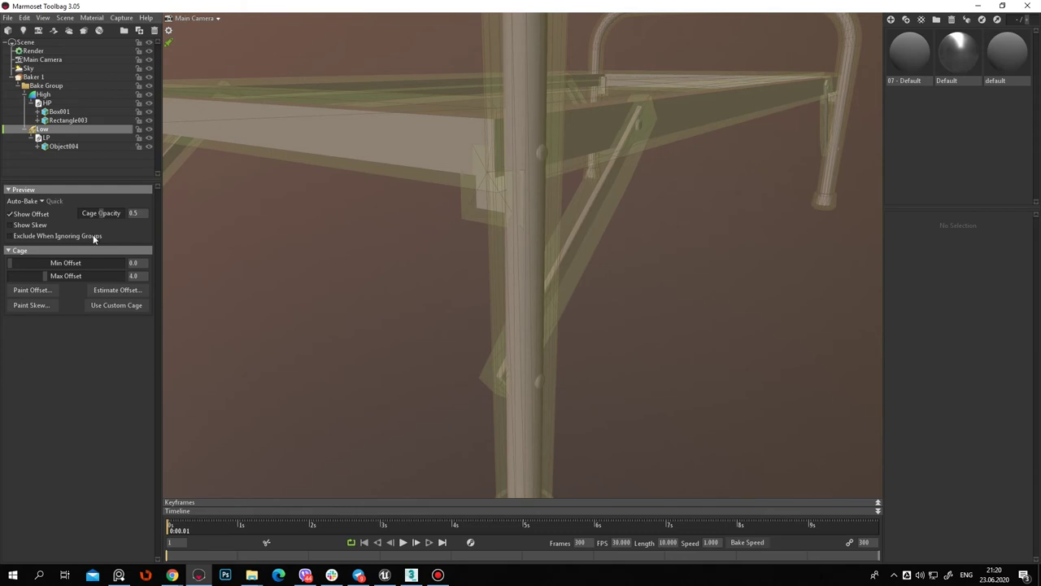
drag(40, 276, 32, 276)
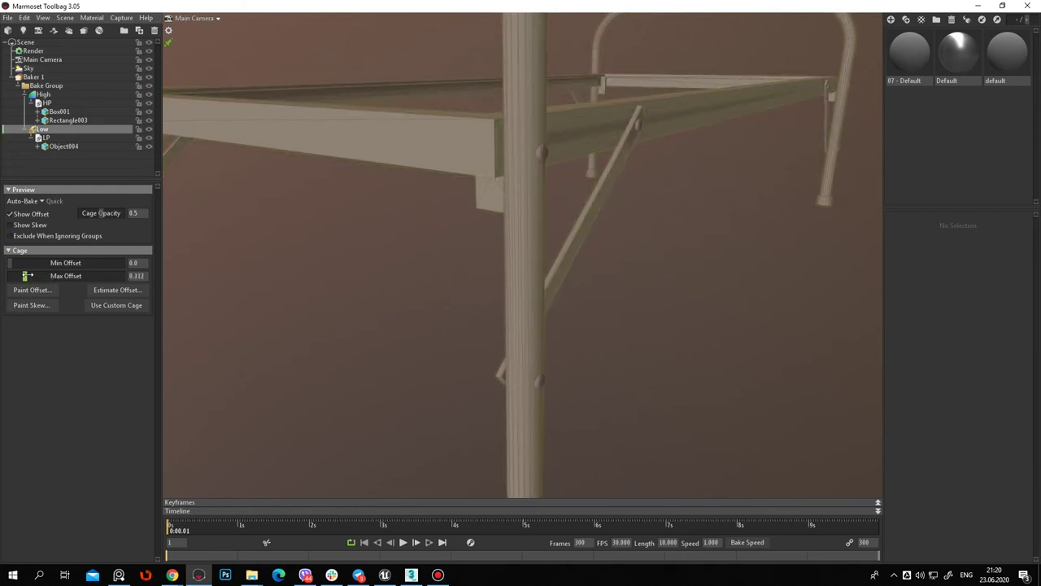
drag(34, 276, 39, 275)
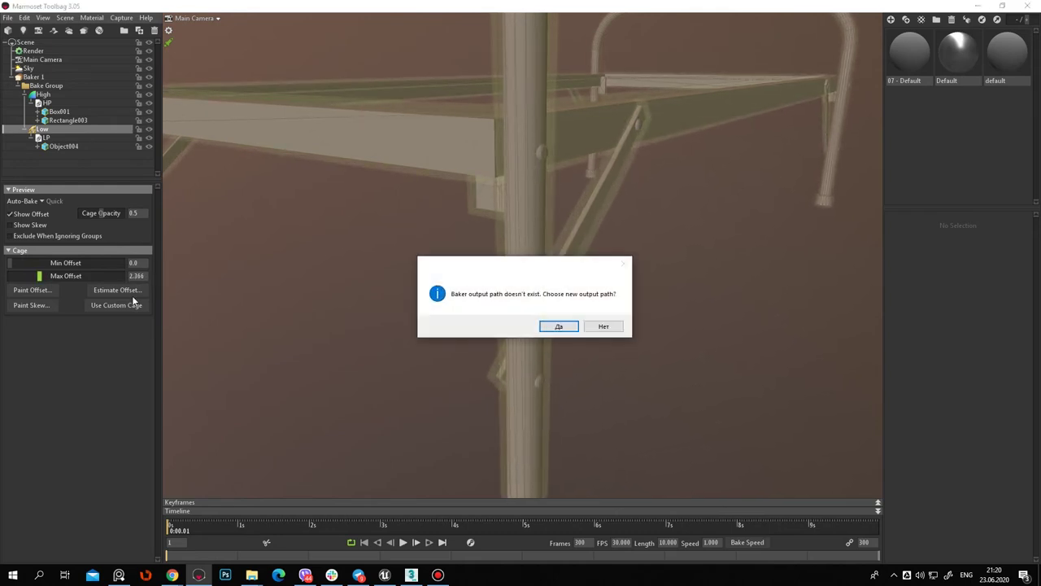
Accept a new bake output path in Bake_bad named 01
click(560, 328)
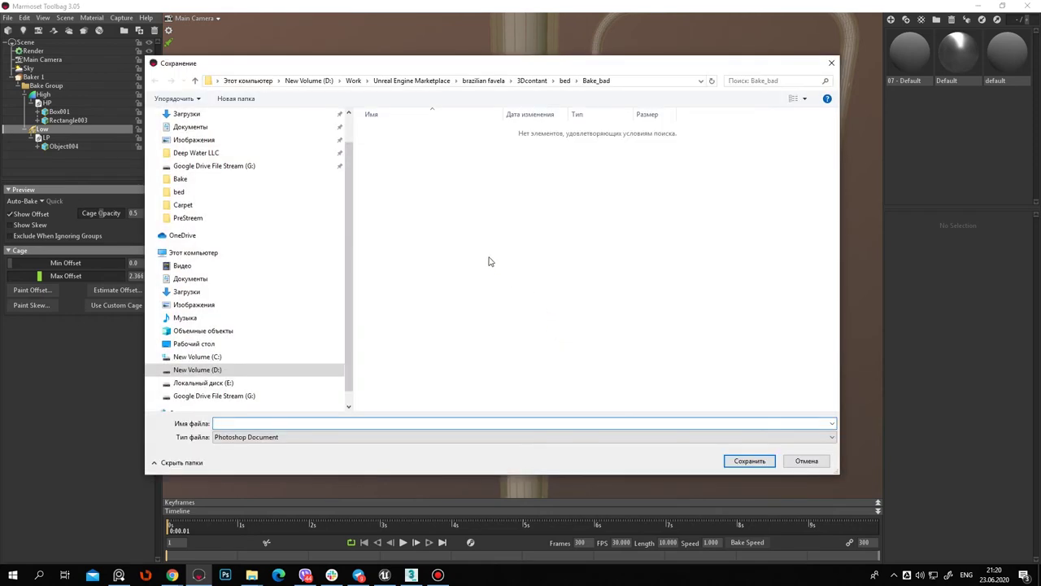
text(01)
key(Return)
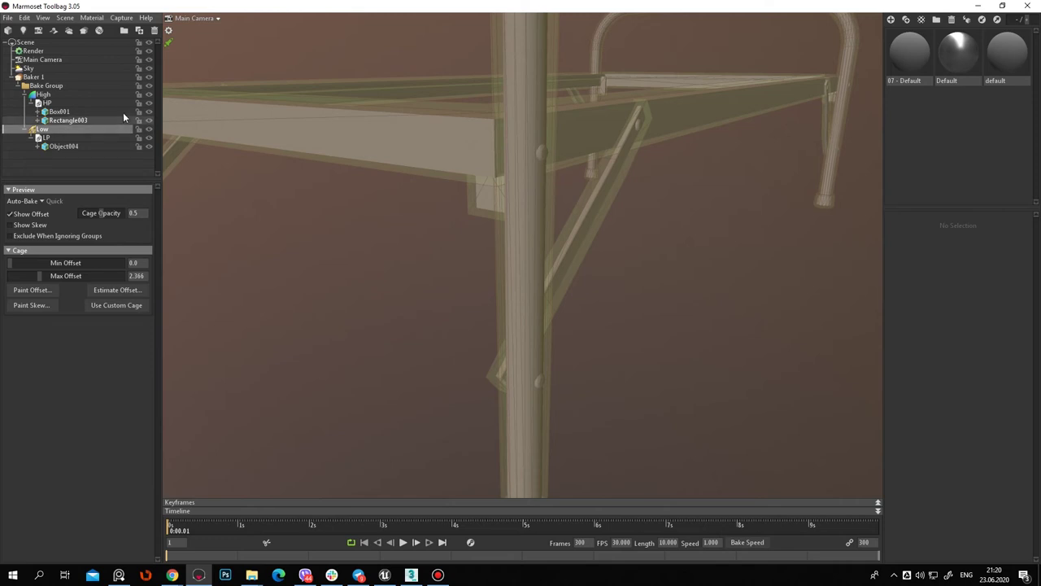
click(644, 276)
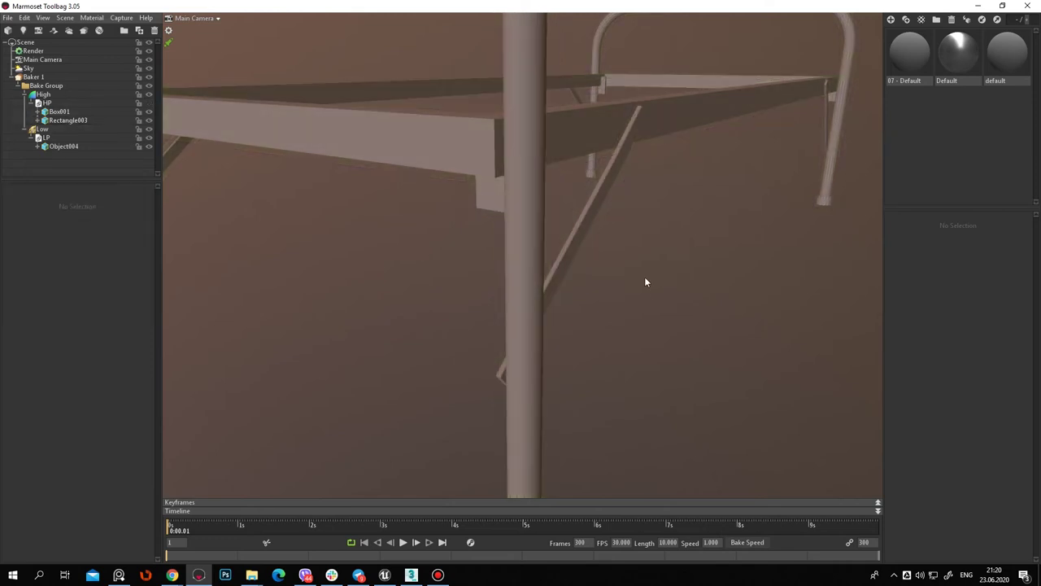
click(46, 78)
Keep the output path and set soften 0.5, 16x samples and 16 Bits/Channel
click(143, 303)
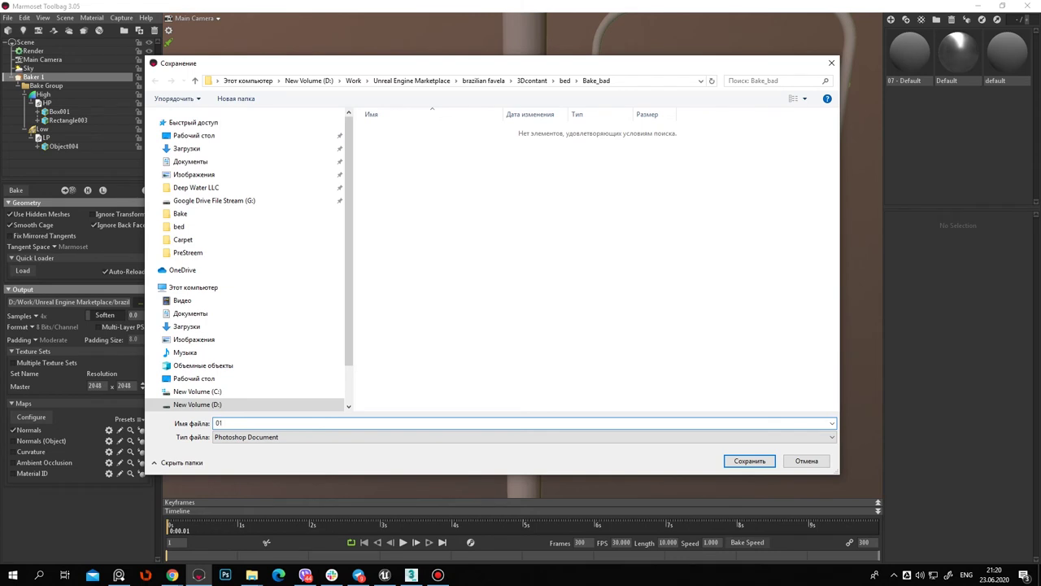
key(Return)
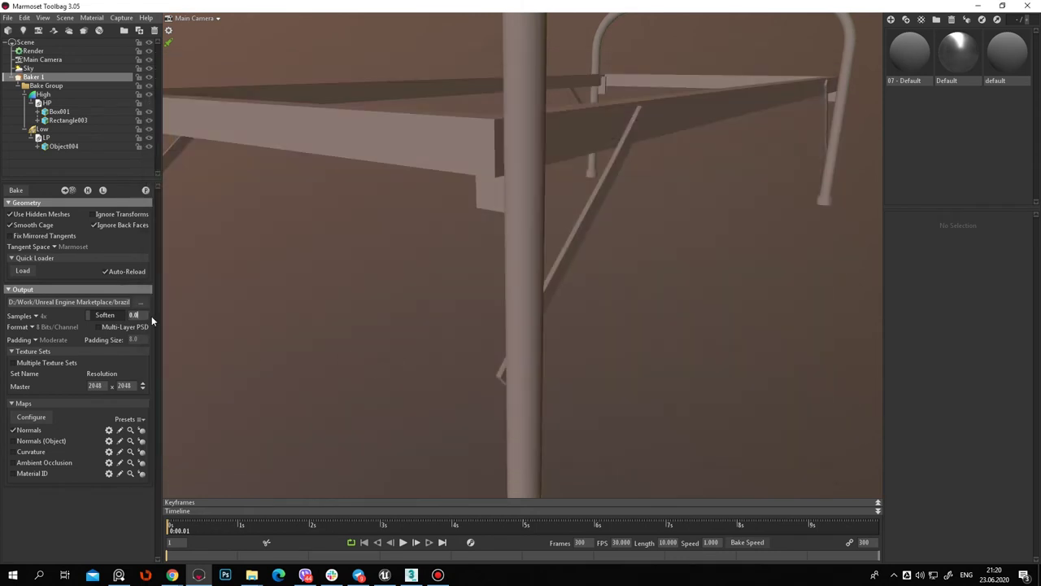
text(0.5)
key(Return)
click(37, 317)
click(55, 340)
click(32, 328)
click(57, 334)
Bake the 4096 normal map and orbit close to inspect the rails
scroll(431, 309, down, 5)
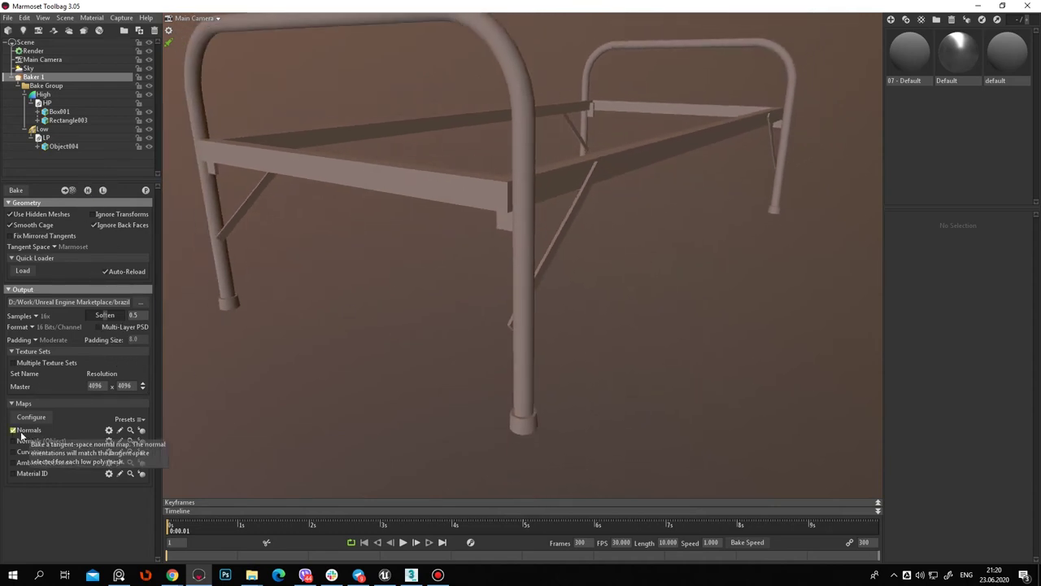
drag(391, 363, 402, 388)
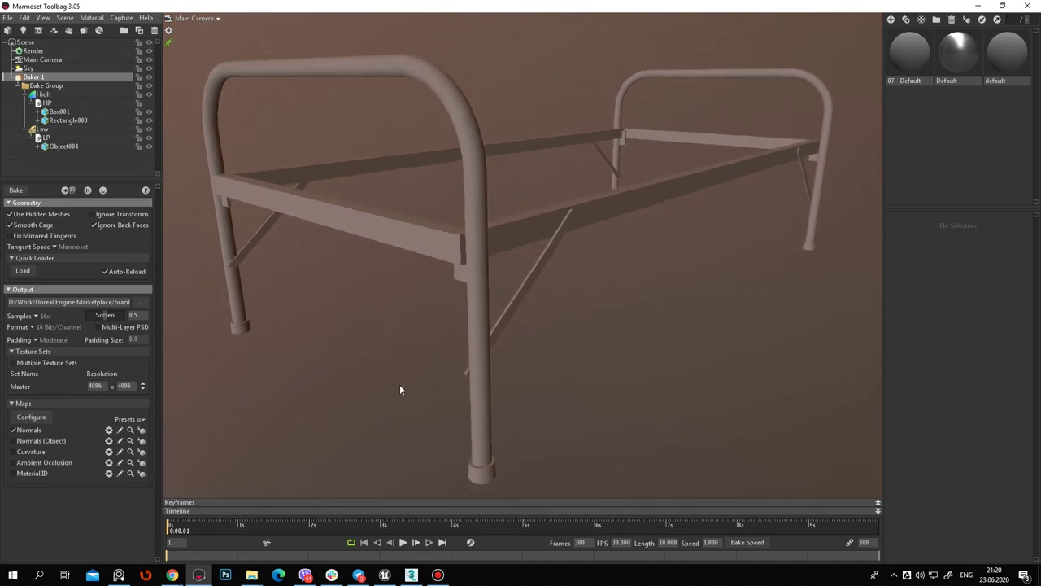
click(24, 191)
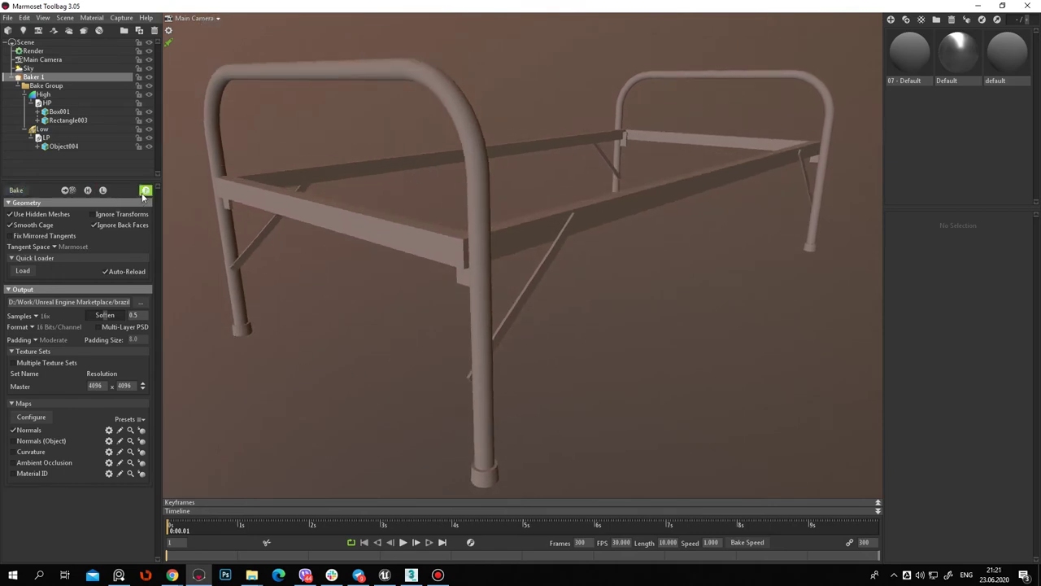
drag(604, 319, 423, 275)
scroll(455, 309, up, 5)
mouse_move(444, 324)
mouse_down()
mouse_move(505, 323)
mouse_move(435, 274)
mouse_move(413, 284)
mouse_move(597, 263)
mouse_up()
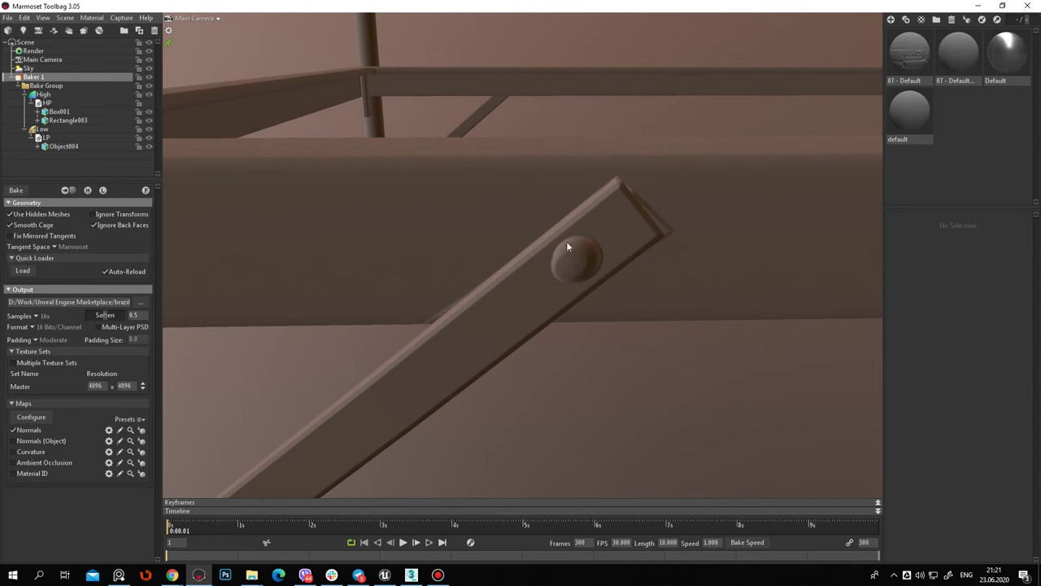
mouse_move(554, 330)
mouse_down()
mouse_move(548, 304)
mouse_move(560, 285)
mouse_move(528, 86)
mouse_move(523, 111)
mouse_move(646, 171)
mouse_move(597, 146)
mouse_move(662, 221)
mouse_move(744, 170)
mouse_move(500, 170)
mouse_move(574, 144)
mouse_move(627, 183)
mouse_move(464, 174)
mouse_move(423, 151)
mouse_move(321, 154)
mouse_up()
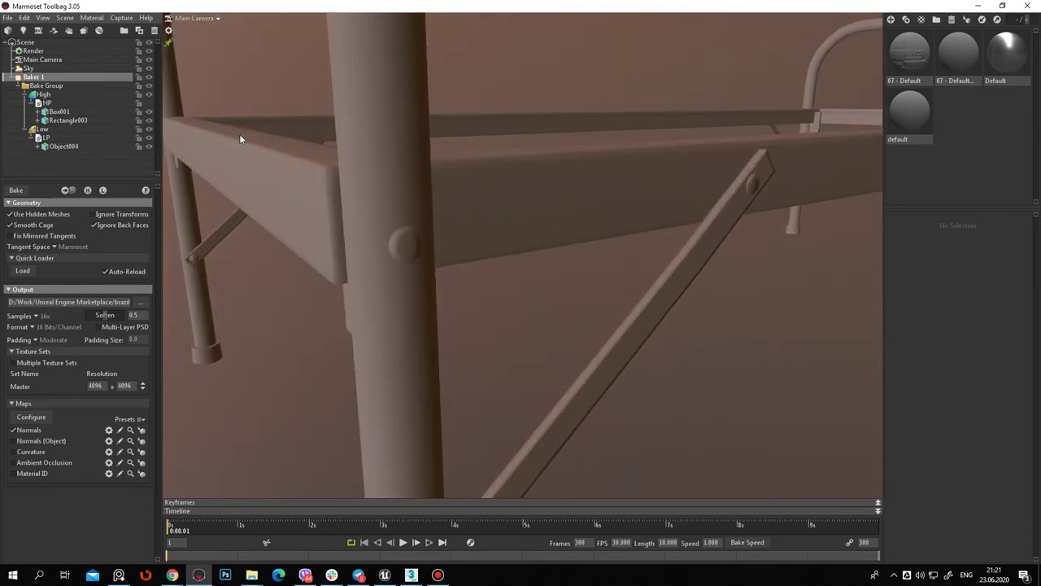
Paint bake direction over the rivets on the leg and brace, hiding the skew lines
click(61, 132)
click(41, 305)
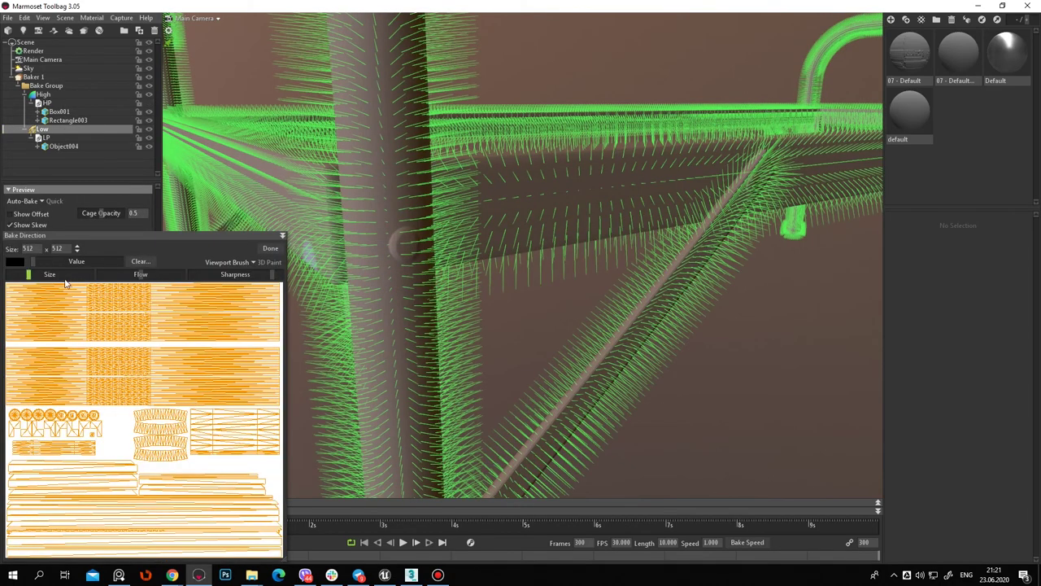
click(405, 249)
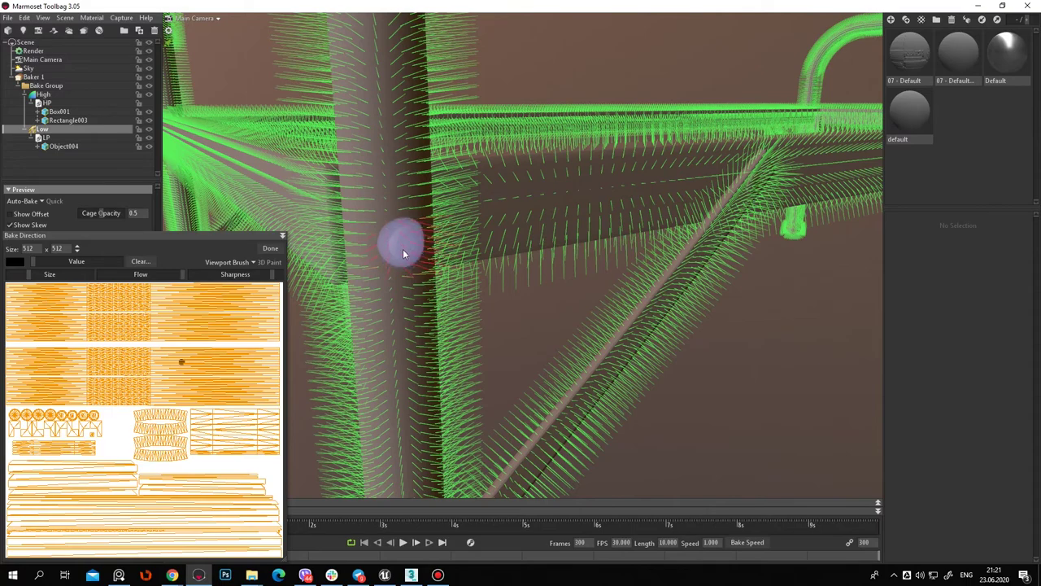
mouse_move(470, 313)
mouse_down()
mouse_move(459, 273)
mouse_move(405, 225)
mouse_move(539, 210)
mouse_move(486, 283)
mouse_move(356, 185)
mouse_move(388, 193)
mouse_move(379, 187)
mouse_move(303, 167)
mouse_up()
click(363, 168)
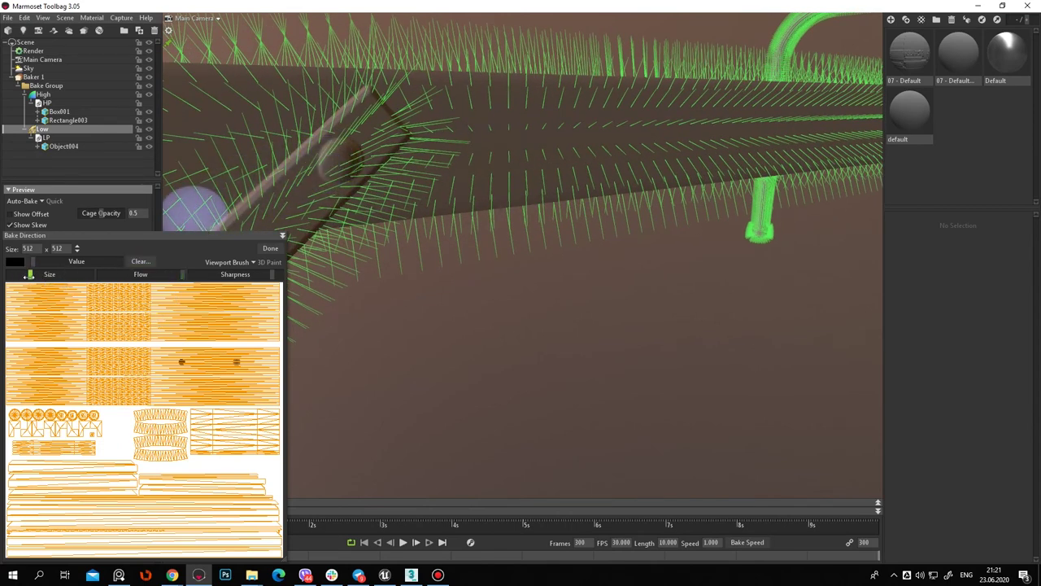
click(341, 160)
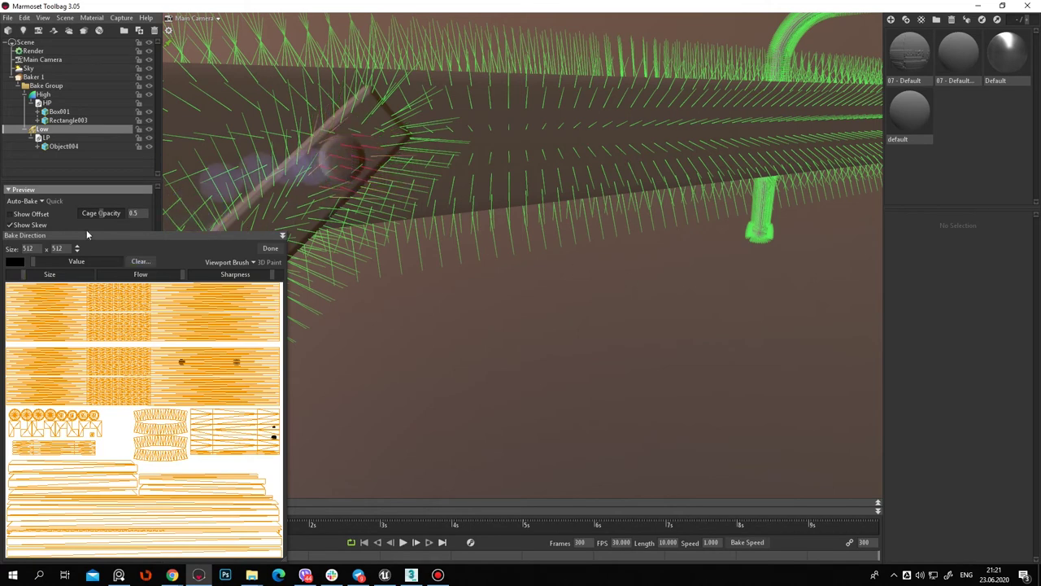
click(42, 225)
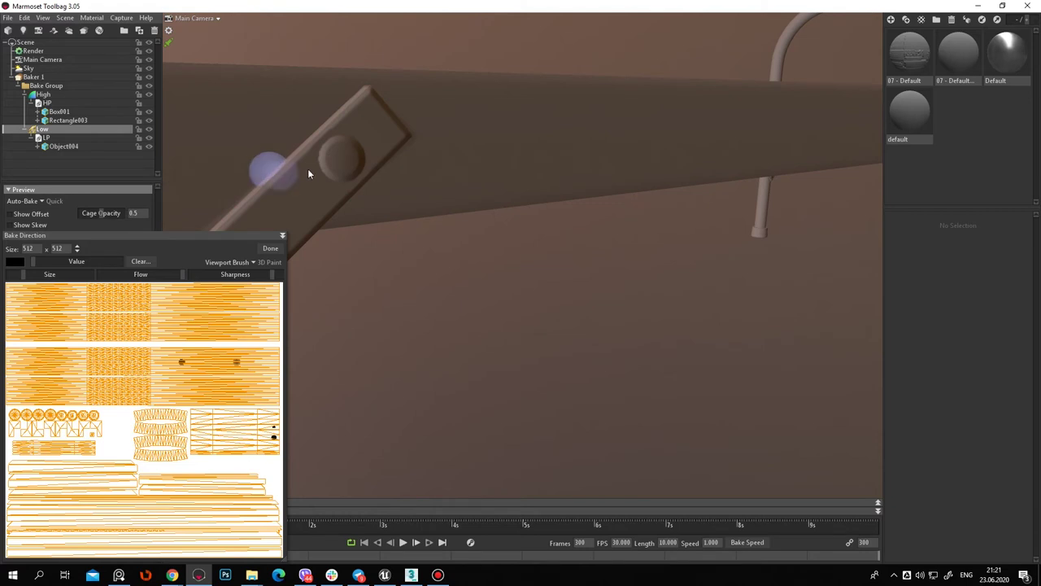
Check the posts, braces and rails from several angles, then finish Bake Direction painting
mouse_move(483, 211)
alt+mouse_down()
mouse_move(454, 214)
mouse_move(551, 216)
mouse_move(621, 237)
mouse_move(545, 266)
mouse_move(568, 226)
mouse_move(588, 244)
mouse_move(561, 262)
mouse_move(663, 310)
mouse_move(551, 233)
mouse_move(536, 207)
mouse_move(652, 204)
mouse_move(663, 306)
mouse_move(544, 288)
mouse_move(626, 214)
mouse_move(635, 232)
mouse_move(600, 258)
mouse_move(423, 258)
alt+mouse_up()
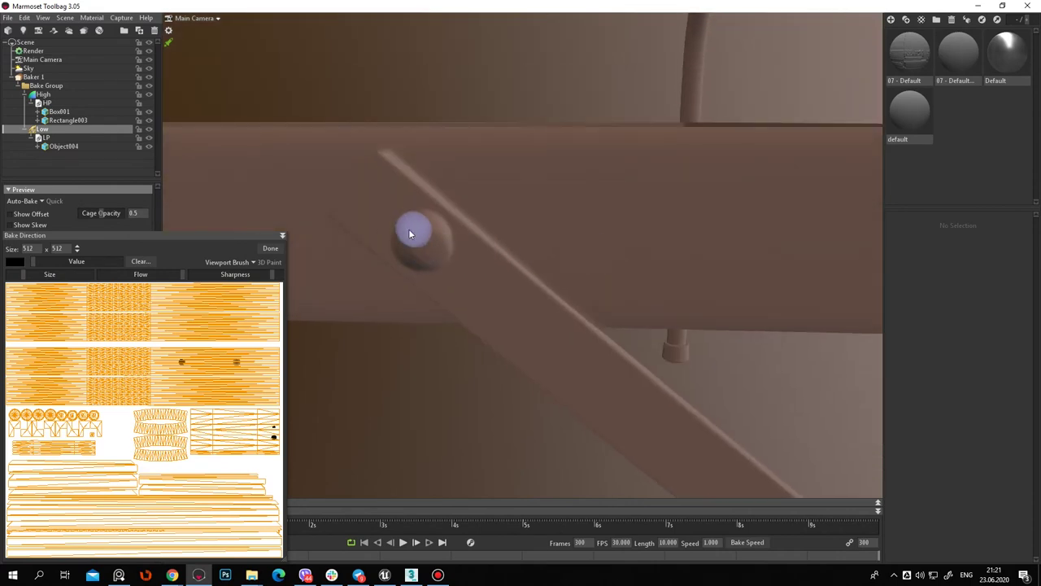
mouse_move(649, 295)
alt+mouse_down()
mouse_move(569, 200)
mouse_move(500, 176)
mouse_move(396, 236)
alt+mouse_up()
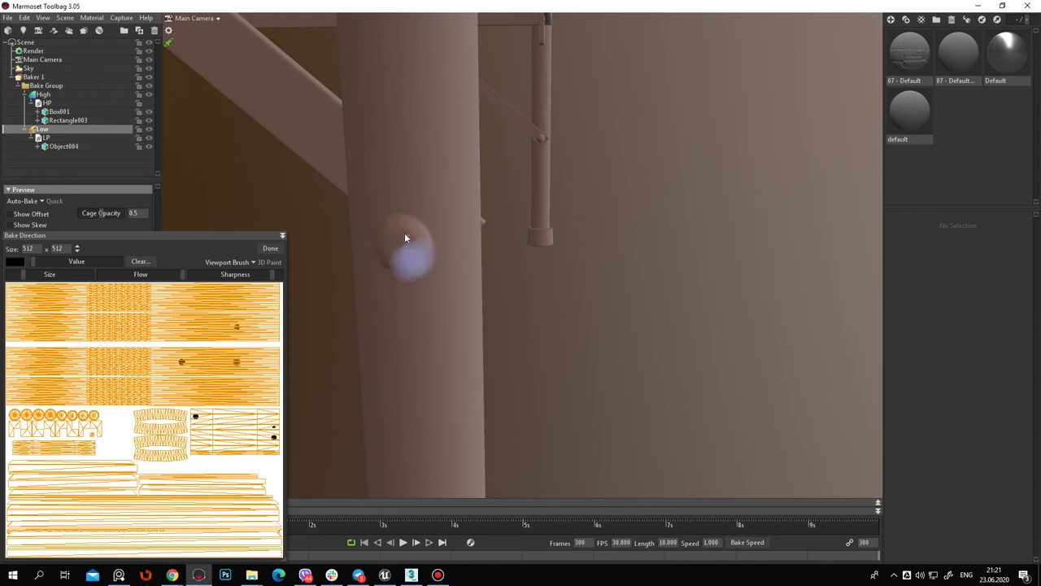
mouse_move(493, 274)
alt+mouse_down()
mouse_move(499, 339)
mouse_move(480, 313)
alt+mouse_up()
mouse_move(455, 265)
alt+mouse_down()
mouse_move(517, 281)
mouse_move(624, 259)
mouse_move(659, 214)
mouse_move(655, 225)
mouse_move(526, 252)
mouse_move(578, 198)
mouse_move(558, 256)
mouse_move(547, 350)
mouse_move(642, 269)
mouse_move(486, 179)
alt+mouse_up()
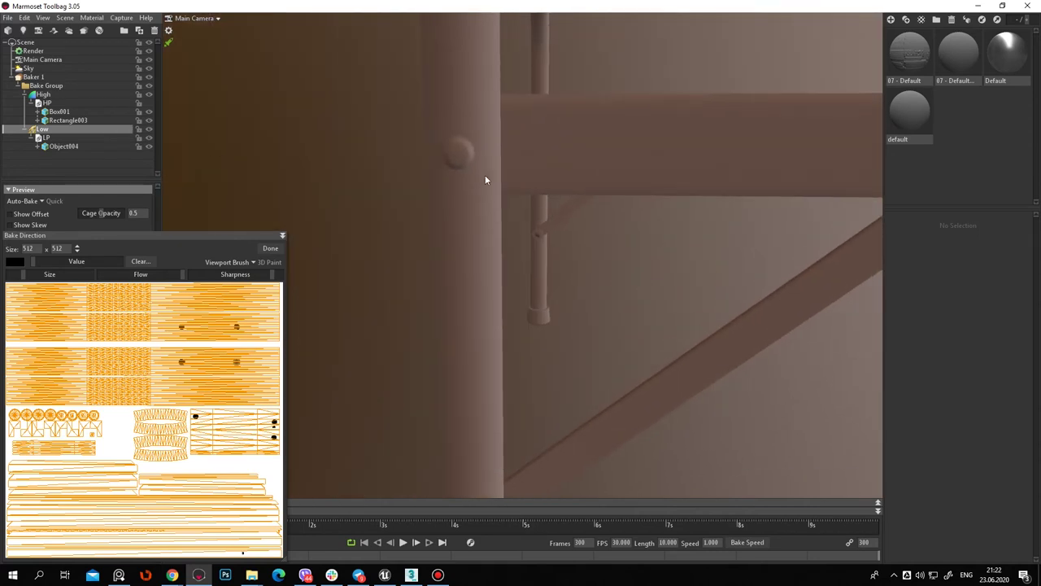
alt+drag(546, 270, 590, 231)
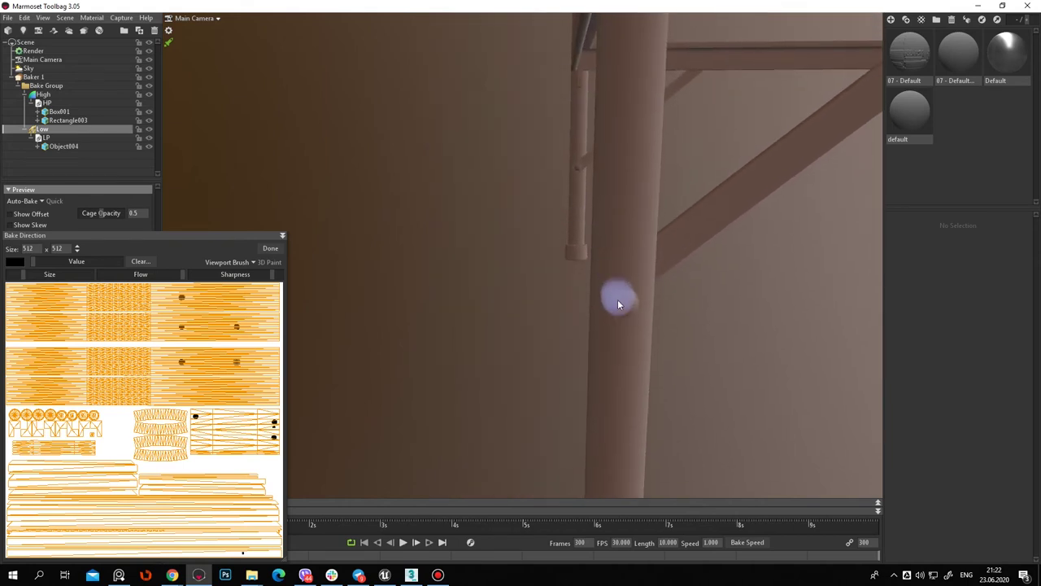
mouse_move(623, 305)
alt+mouse_down()
mouse_move(490, 223)
mouse_move(681, 244)
mouse_move(725, 302)
mouse_move(704, 227)
mouse_move(688, 223)
mouse_move(567, 299)
mouse_move(542, 409)
mouse_move(583, 385)
mouse_move(653, 309)
mouse_move(643, 236)
mouse_move(602, 263)
mouse_move(295, 107)
mouse_move(464, 212)
mouse_move(521, 183)
alt+mouse_up()
mouse_move(642, 271)
alt+mouse_down()
mouse_move(502, 155)
mouse_move(548, 214)
alt+mouse_up()
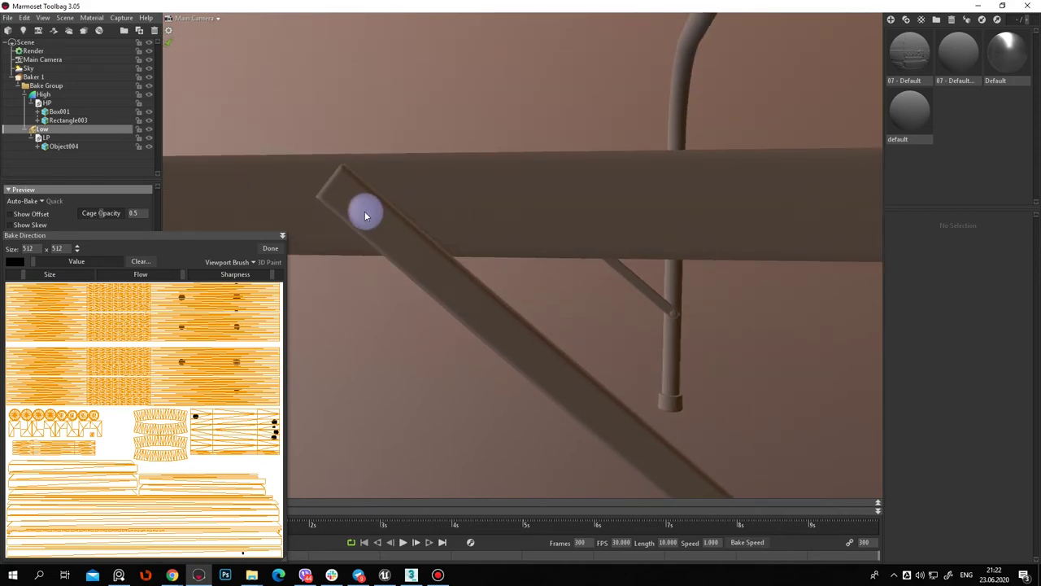
mouse_move(375, 218)
alt+mouse_down()
mouse_move(522, 181)
mouse_move(592, 254)
mouse_move(382, 241)
mouse_move(635, 226)
mouse_move(813, 492)
mouse_move(707, 367)
mouse_move(502, 265)
mouse_move(499, 183)
mouse_move(489, 177)
alt+mouse_up()
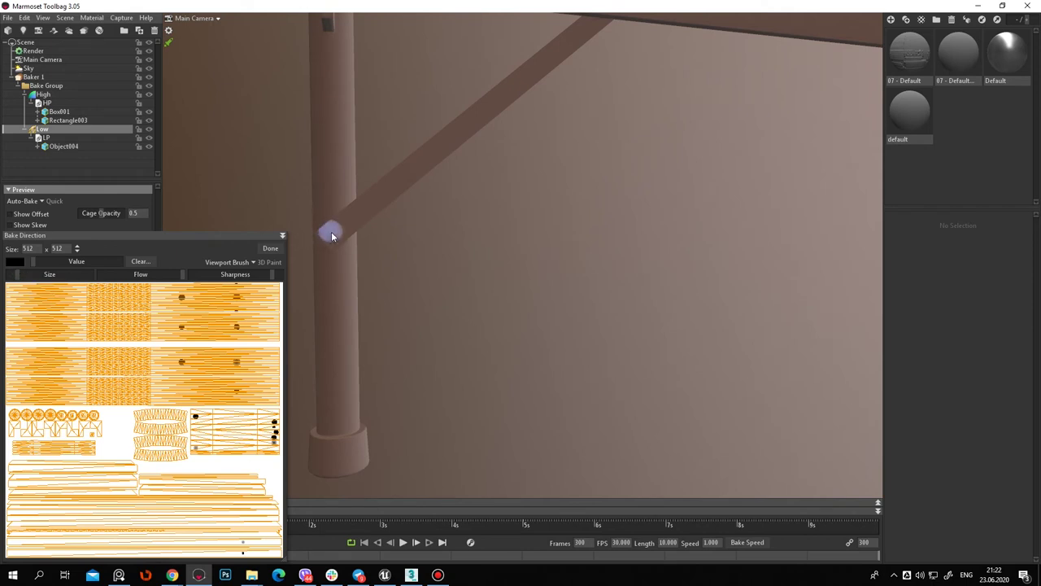
mouse_move(334, 236)
alt+mouse_down()
mouse_move(288, 157)
mouse_move(469, 200)
mouse_move(481, 214)
mouse_move(298, 242)
mouse_move(293, 193)
mouse_move(420, 160)
mouse_move(615, 274)
mouse_move(732, 323)
alt+mouse_up()
mouse_move(593, 260)
alt+mouse_down()
mouse_move(493, 265)
mouse_move(580, 206)
mouse_move(561, 223)
alt+mouse_up()
mouse_move(691, 330)
alt+mouse_down()
mouse_move(510, 230)
mouse_move(391, 235)
mouse_move(535, 281)
mouse_move(589, 354)
alt+mouse_up()
mouse_move(881, 421)
mouse_down()
mouse_move(664, 235)
mouse_move(435, 350)
mouse_move(549, 335)
mouse_move(518, 301)
mouse_move(663, 281)
mouse_move(626, 258)
mouse_move(663, 304)
mouse_move(710, 319)
mouse_move(684, 315)
mouse_move(598, 244)
mouse_move(510, 290)
mouse_move(358, 228)
mouse_move(499, 251)
mouse_move(430, 263)
mouse_move(663, 172)
mouse_move(492, 196)
mouse_move(605, 179)
mouse_move(869, 374)
mouse_move(693, 279)
mouse_move(702, 248)
mouse_move(670, 247)
mouse_move(598, 283)
mouse_move(634, 328)
mouse_move(686, 328)
mouse_move(808, 210)
mouse_move(709, 265)
mouse_move(699, 317)
mouse_move(537, 207)
mouse_up()
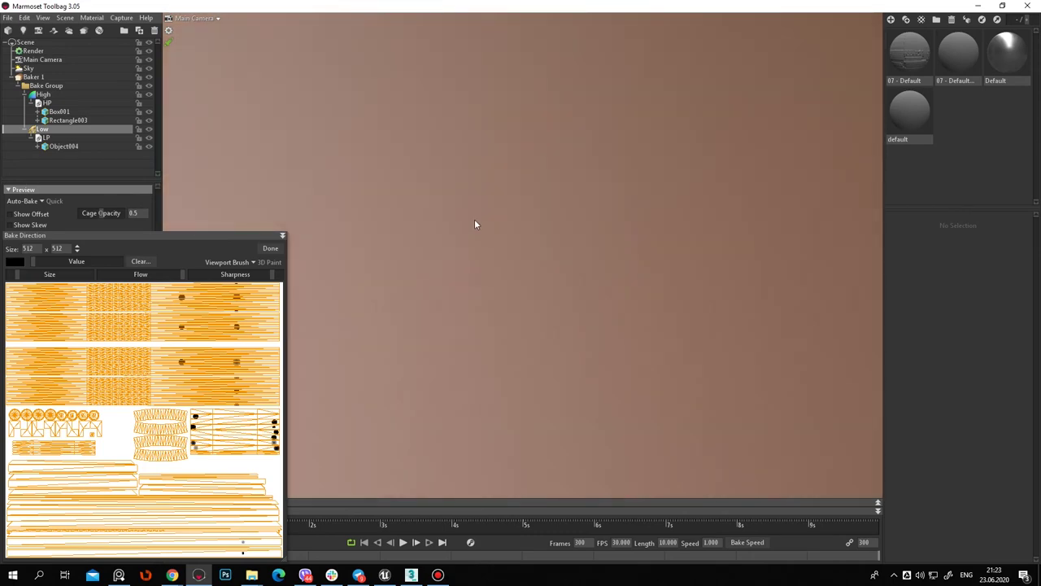
mouse_move(477, 225)
mouse_down()
mouse_move(395, 272)
mouse_move(579, 333)
mouse_move(485, 321)
mouse_move(620, 241)
mouse_move(505, 292)
mouse_up()
mouse_move(417, 320)
mouse_down()
mouse_move(448, 341)
mouse_move(649, 290)
mouse_move(662, 274)
mouse_up()
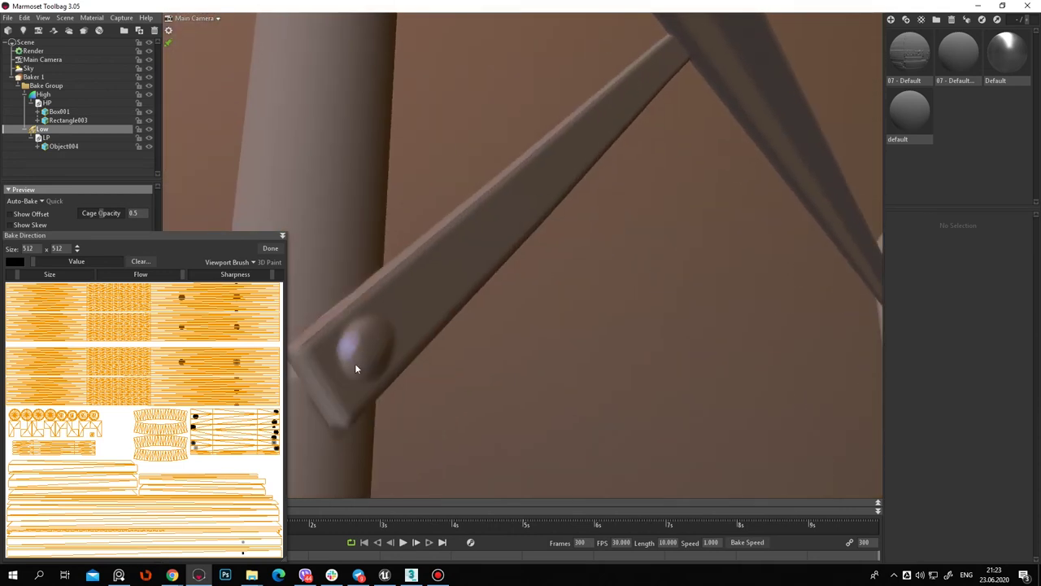
click(270, 247)
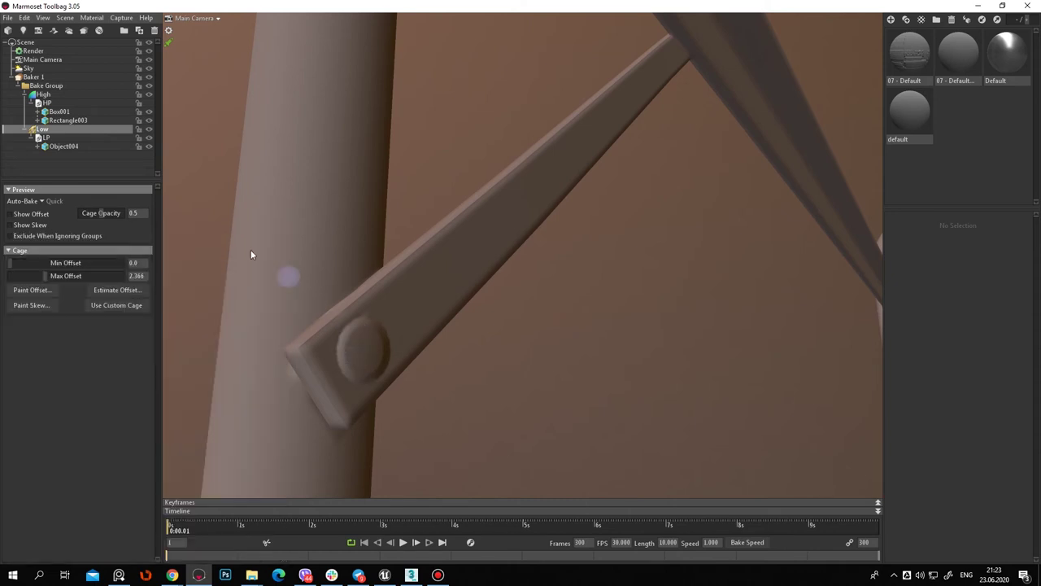
Show the cage offset and raise the Max Offset to 3.14
click(144, 111)
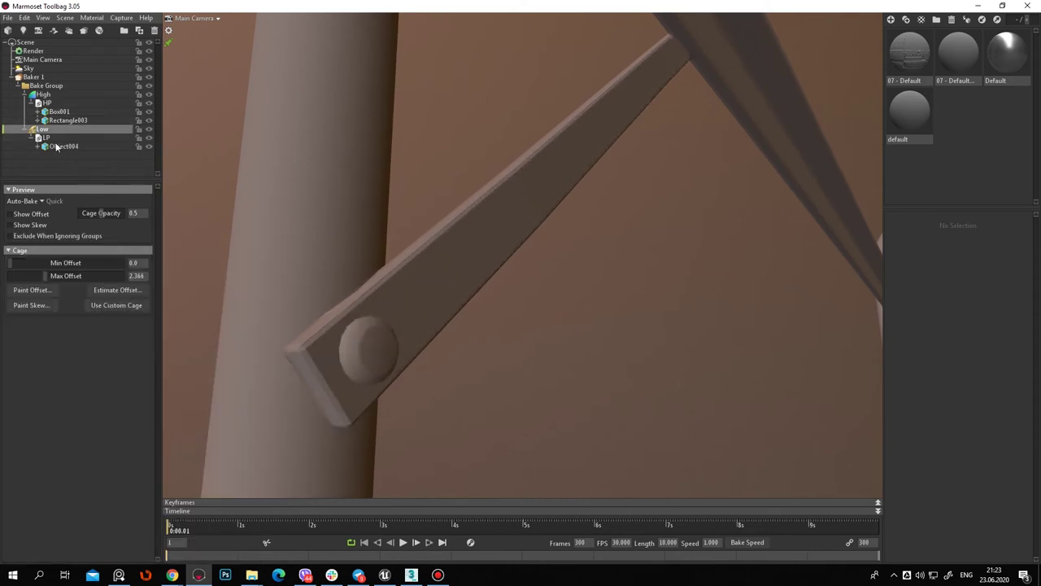
click(49, 237)
click(50, 214)
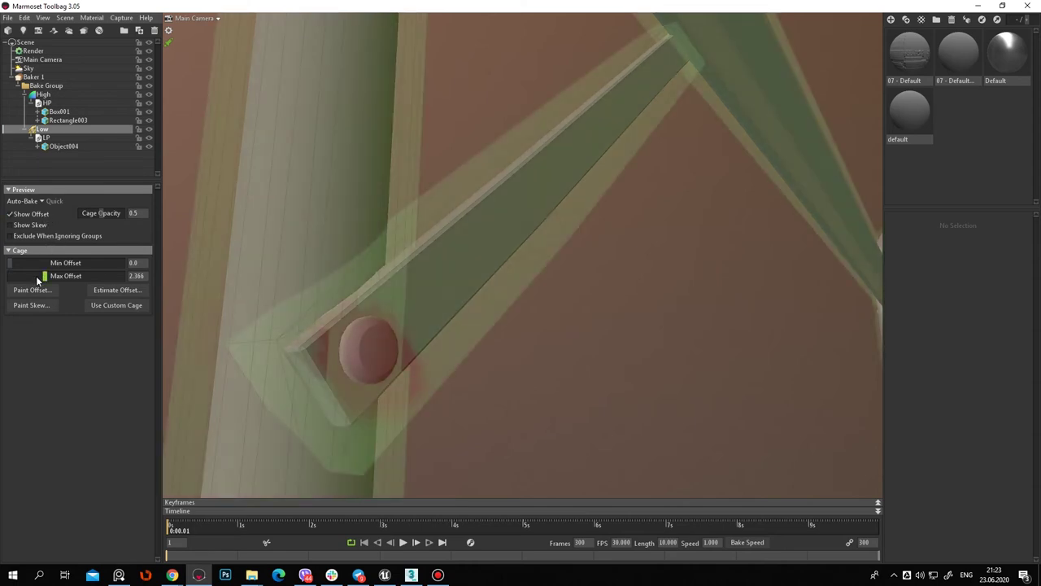
drag(42, 276, 49, 277)
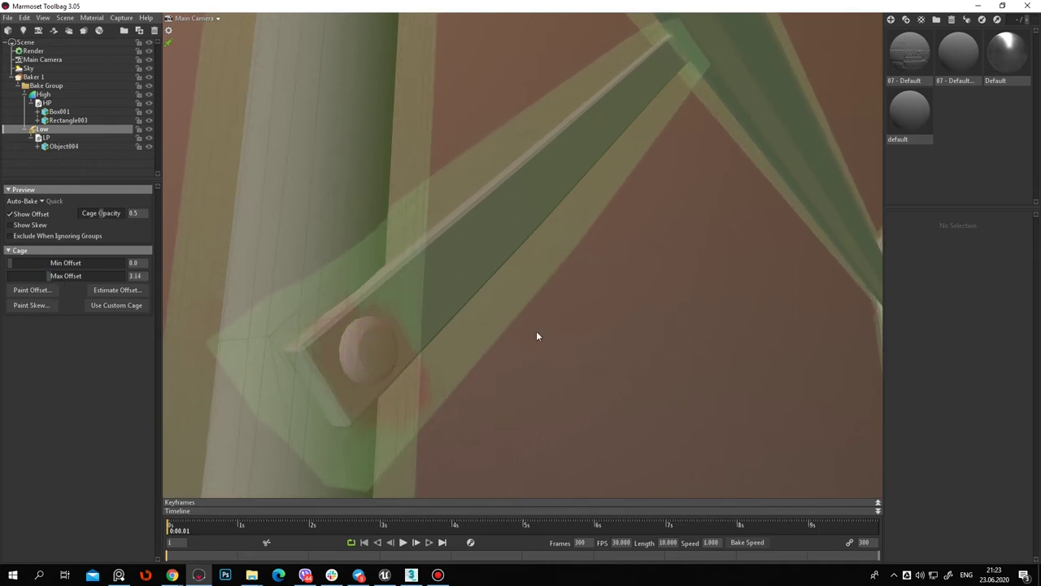
Zoom out to frame the whole bed frame and reselect Baker 1
scroll(504, 329, down, 5)
scroll(430, 271, down, 3)
mouse_move(477, 279)
mouse_down()
mouse_move(551, 299)
mouse_move(426, 182)
mouse_up()
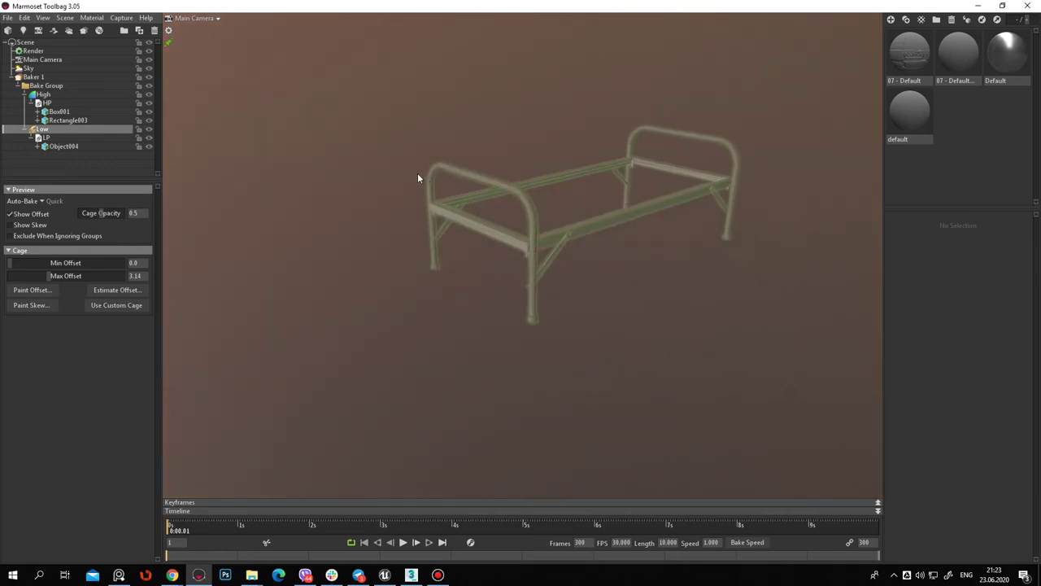
scroll(639, 340, up, 5)
scroll(640, 337, up, 3)
click(612, 334)
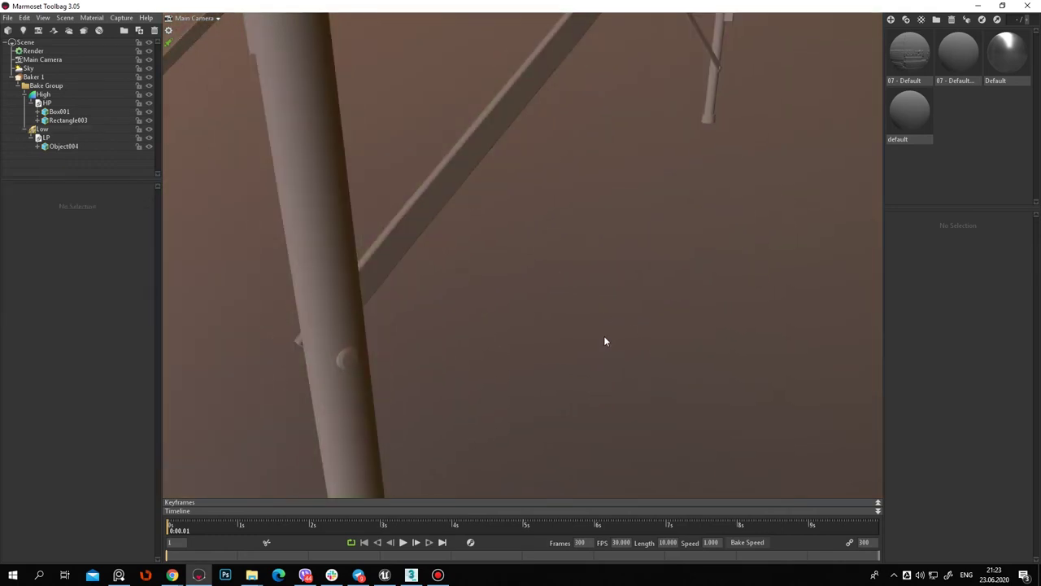
key(f)
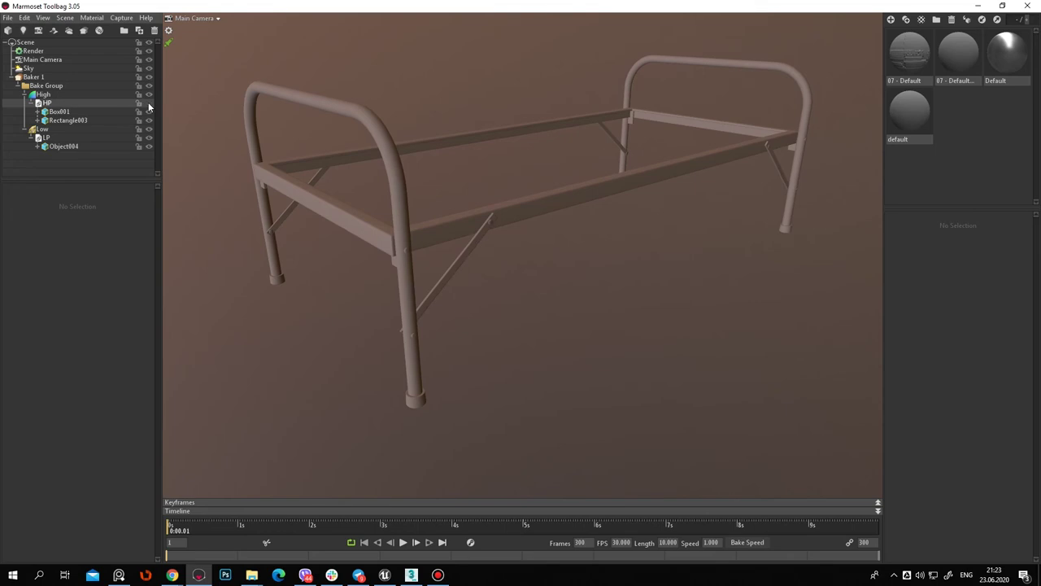
click(27, 68)
click(33, 77)
Bake the bed frame maps and orbit around the result
click(15, 189)
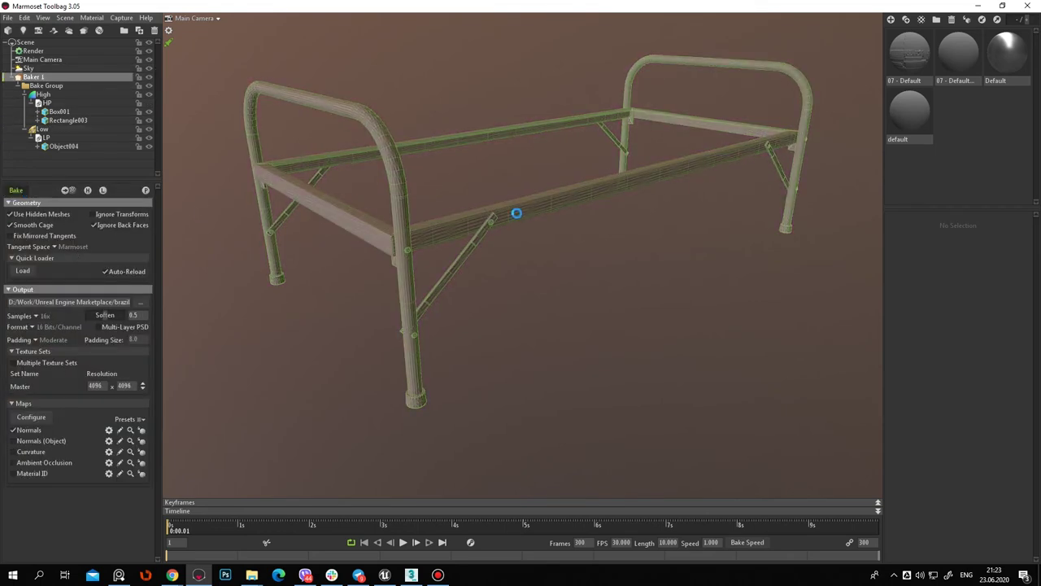
mouse_move(518, 216)
mouse_down()
mouse_move(465, 271)
mouse_move(299, 222)
mouse_move(439, 239)
mouse_move(420, 238)
mouse_move(454, 226)
mouse_move(448, 209)
mouse_move(488, 219)
mouse_move(386, 228)
mouse_move(332, 283)
mouse_move(569, 287)
mouse_move(594, 251)
mouse_move(605, 263)
mouse_move(627, 248)
mouse_move(553, 212)
mouse_move(841, 209)
mouse_move(821, 216)
mouse_up()
scroll(488, 293, up, 5)
key(f)
drag(637, 202, 261, 309)
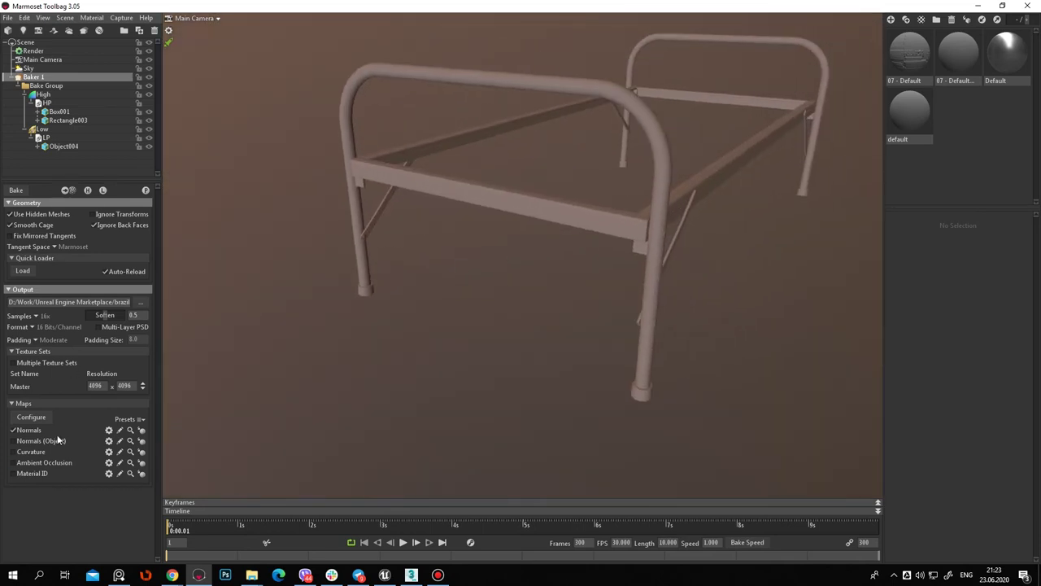
Add Position to the configured list of bake maps
click(31, 417)
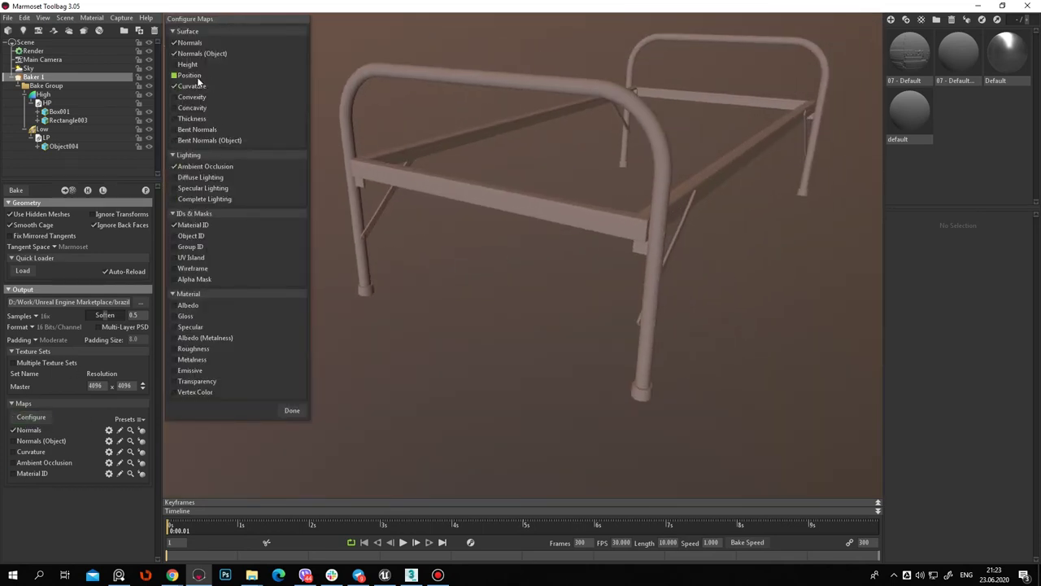
click(185, 75)
click(292, 410)
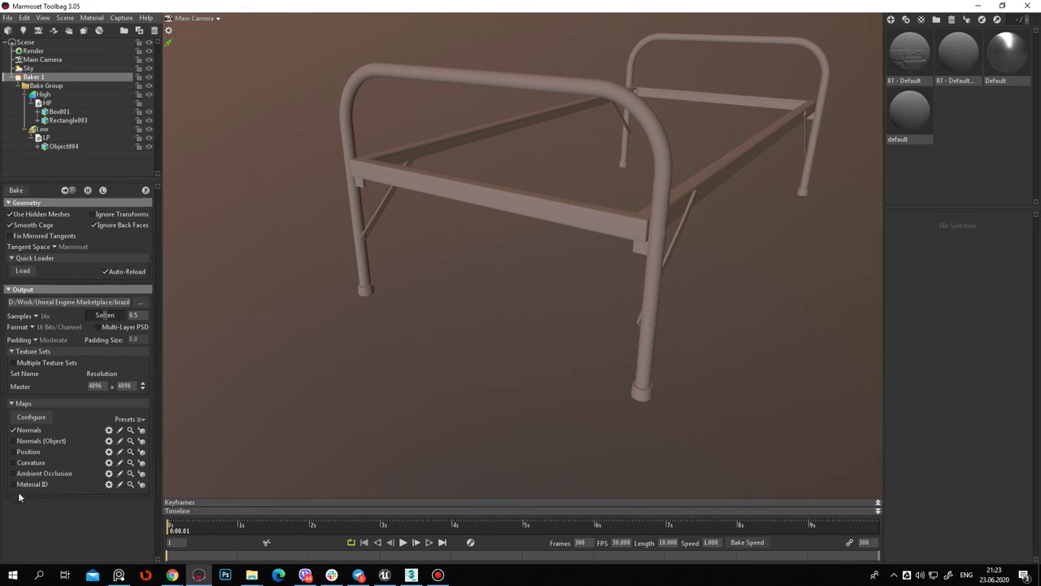
Select Rectangle003 and the HP group to compare the baked parts
mouse_move(445, 239)
mouse_down()
mouse_move(149, 105)
mouse_move(604, 219)
mouse_up()
click(634, 241)
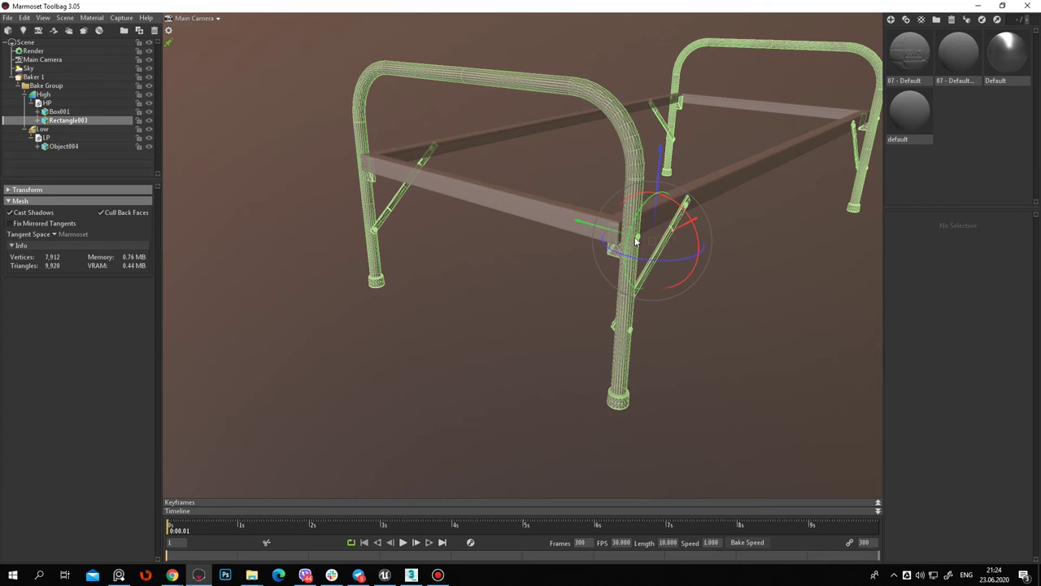
click(47, 103)
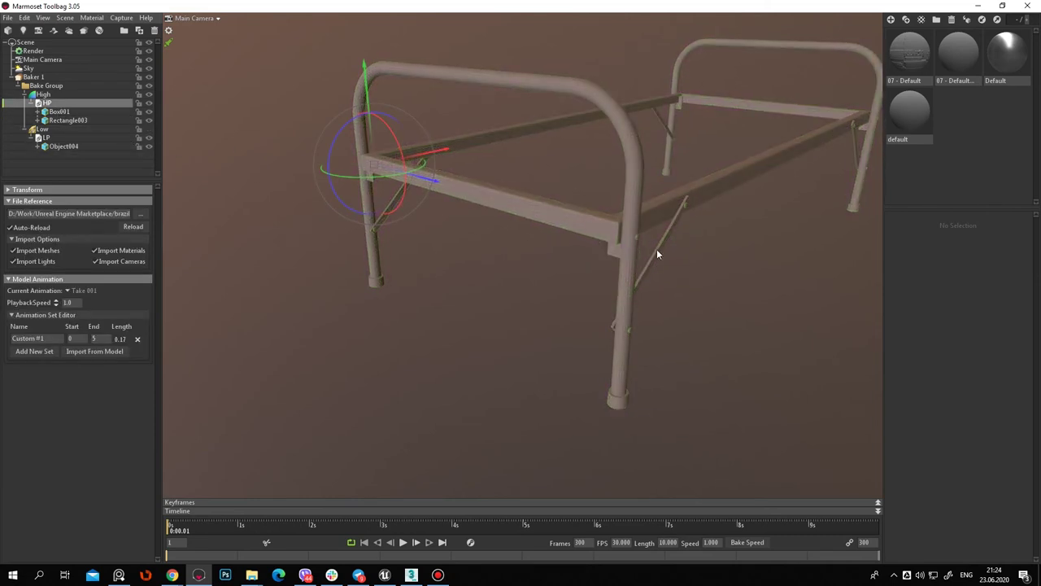
click(634, 236)
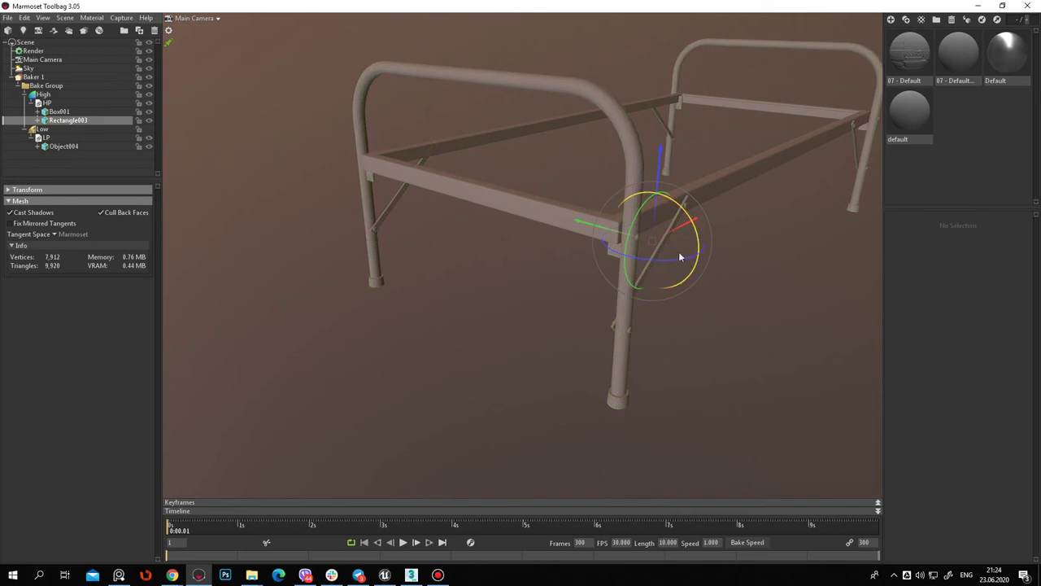
drag(445, 174, 767, 365)
click(767, 365)
Inspect the baked bolts close up around the bed, then collapse the High group
scroll(593, 347, up, 5)
drag(560, 334, 646, 186)
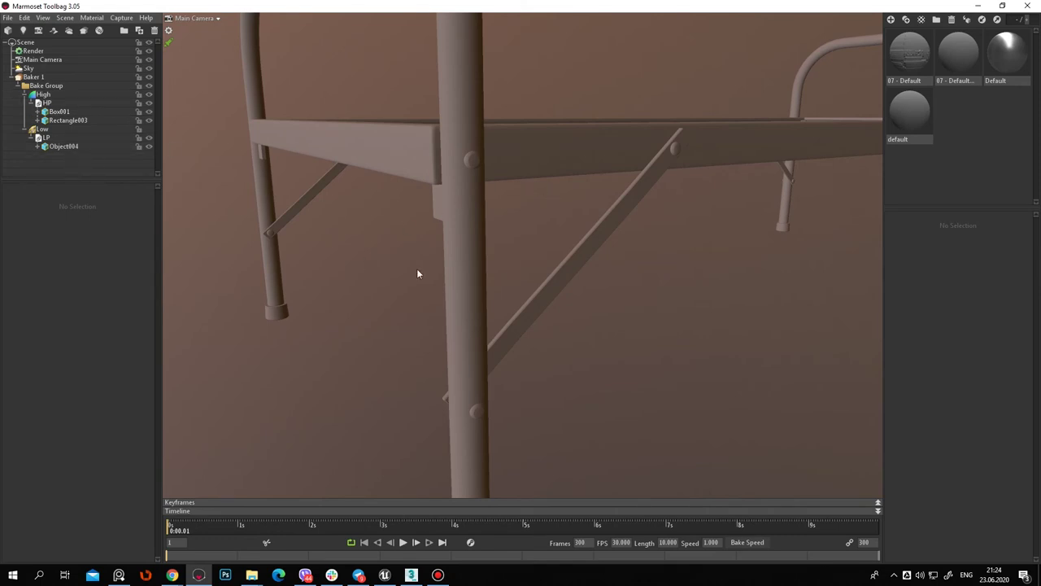
scroll(416, 275, down, 5)
mouse_move(460, 220)
mouse_down()
mouse_move(510, 227)
mouse_move(288, 242)
mouse_up()
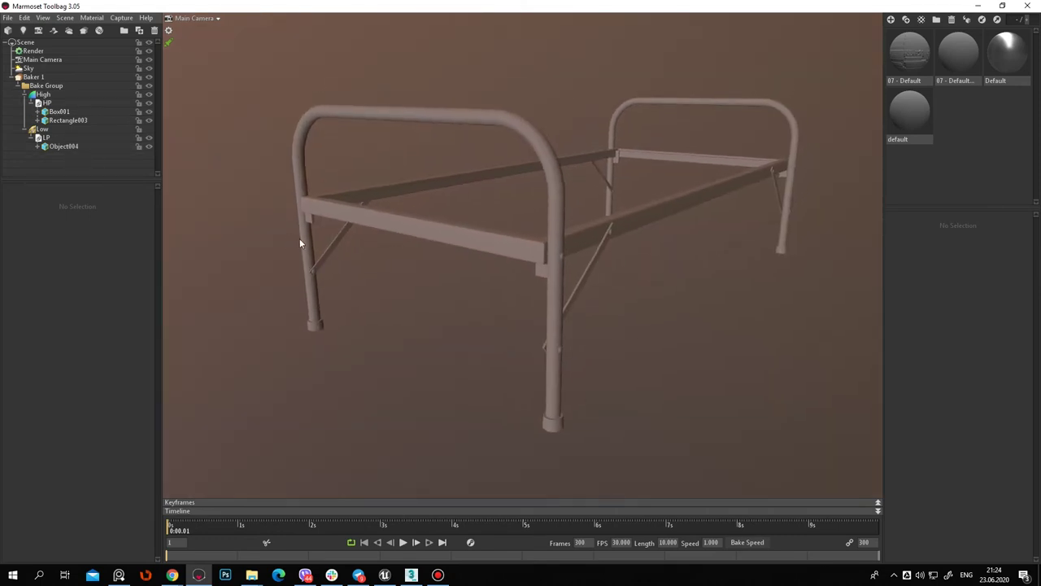
drag(556, 270, 567, 329)
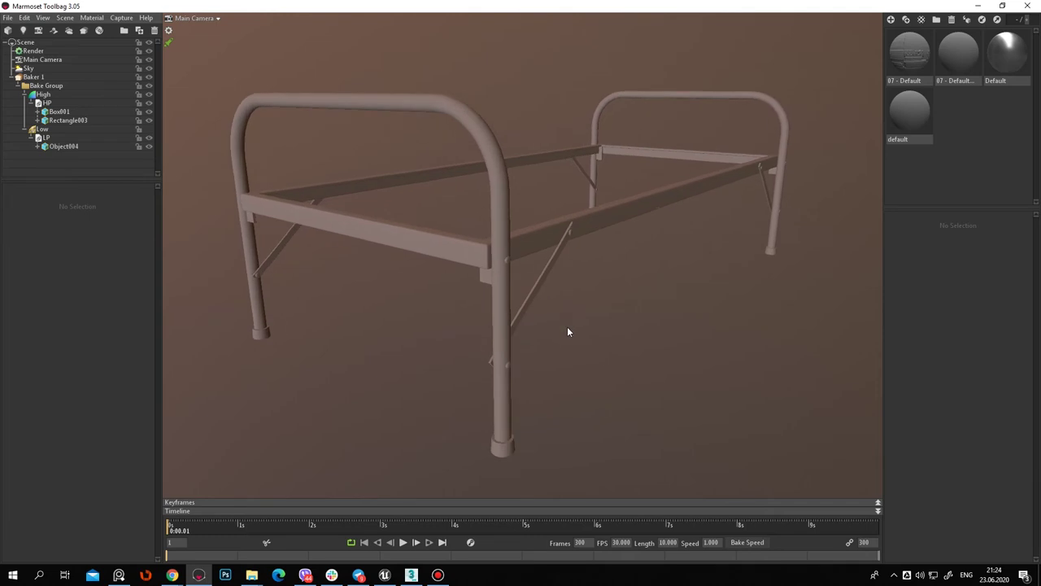
scroll(551, 330, up, 5)
scroll(550, 327, up, 1)
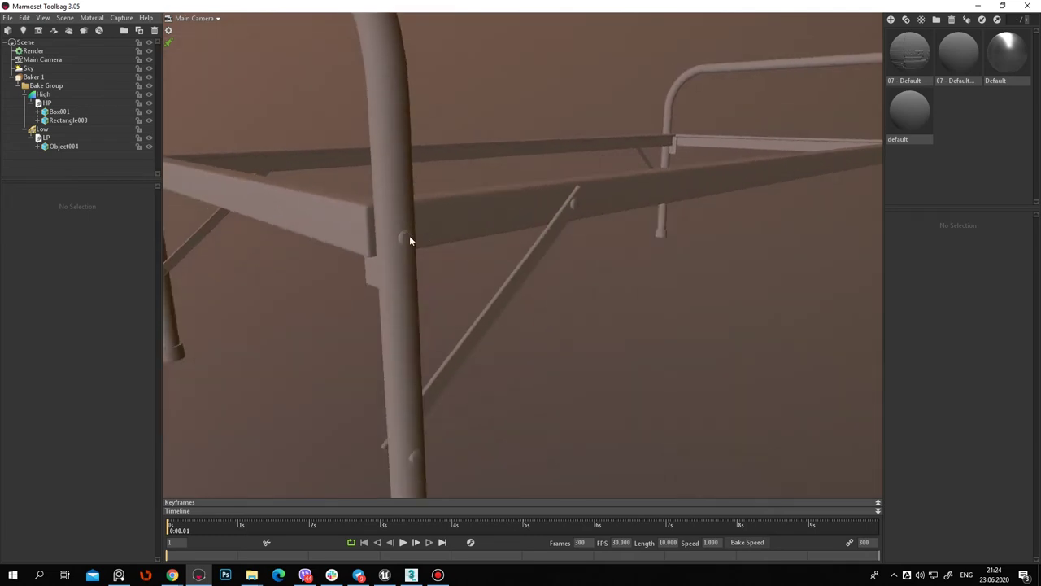
drag(473, 357, 469, 353)
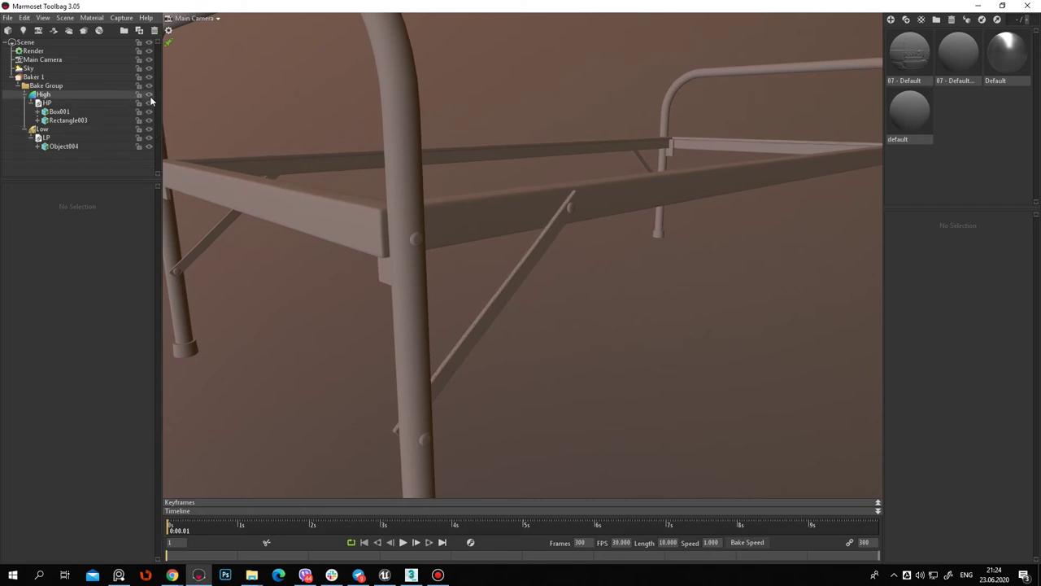
click(25, 94)
Tick Position, Curvature and Ambient Occlusion for Baker 1, reviewing the Curvature and AO settings
click(40, 103)
key(f)
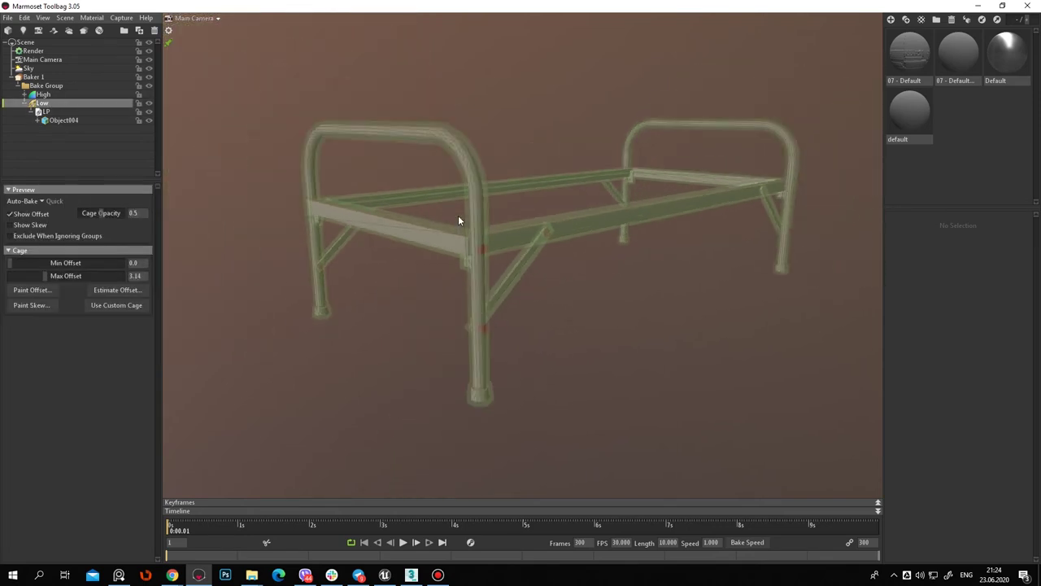
click(32, 76)
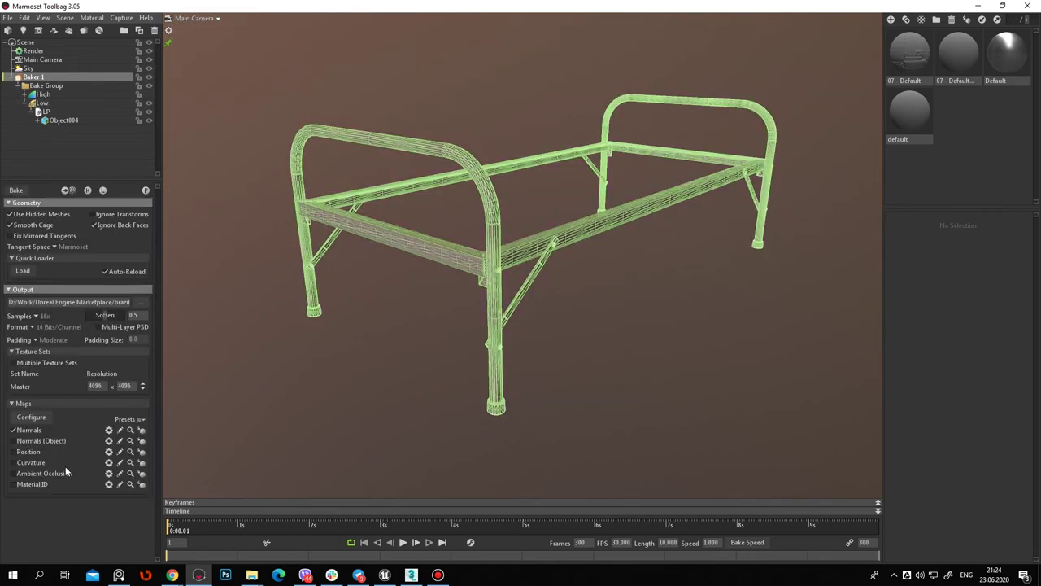
click(35, 452)
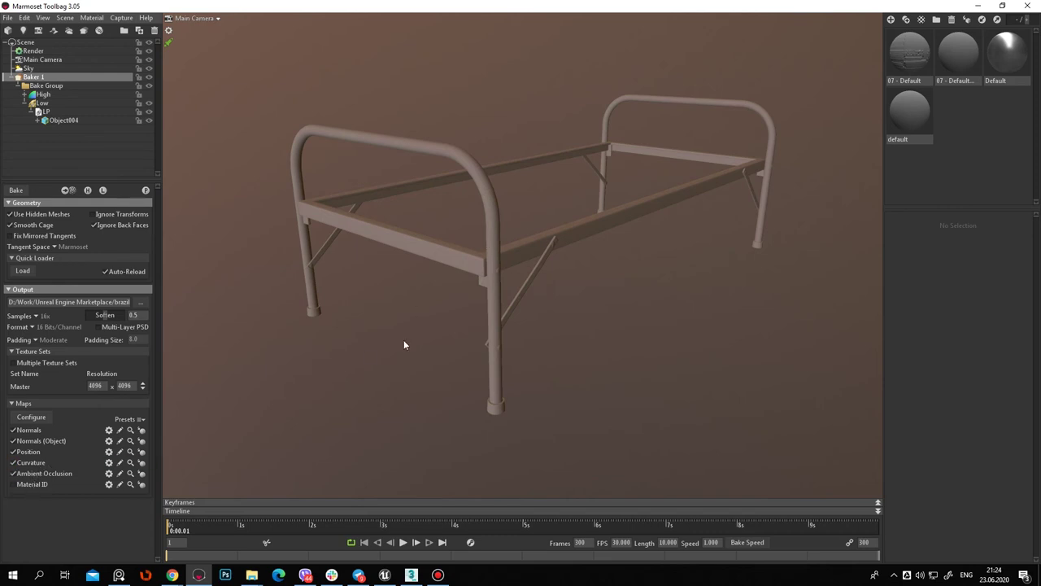
click(108, 462)
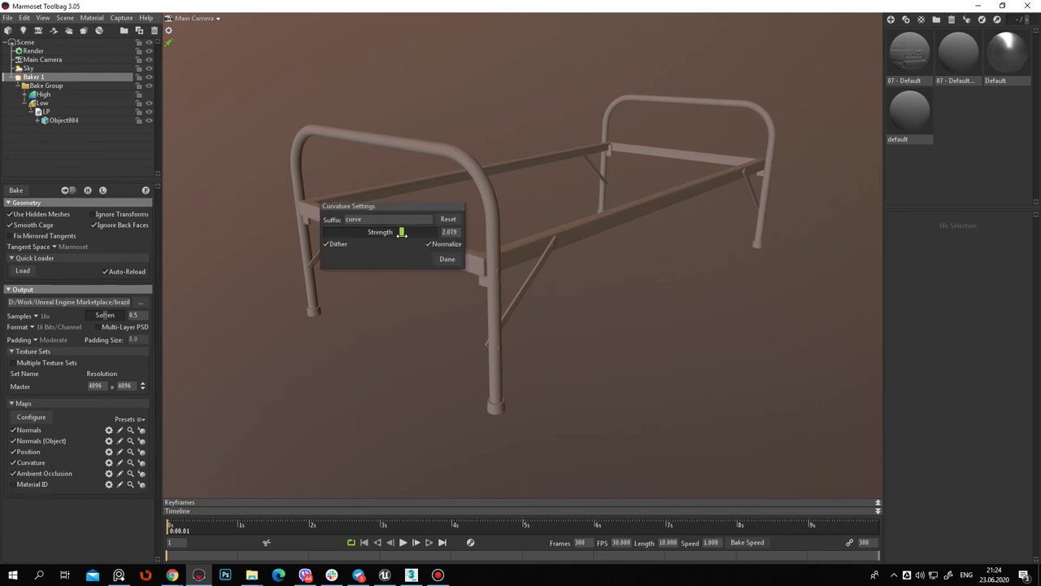
click(447, 258)
click(109, 473)
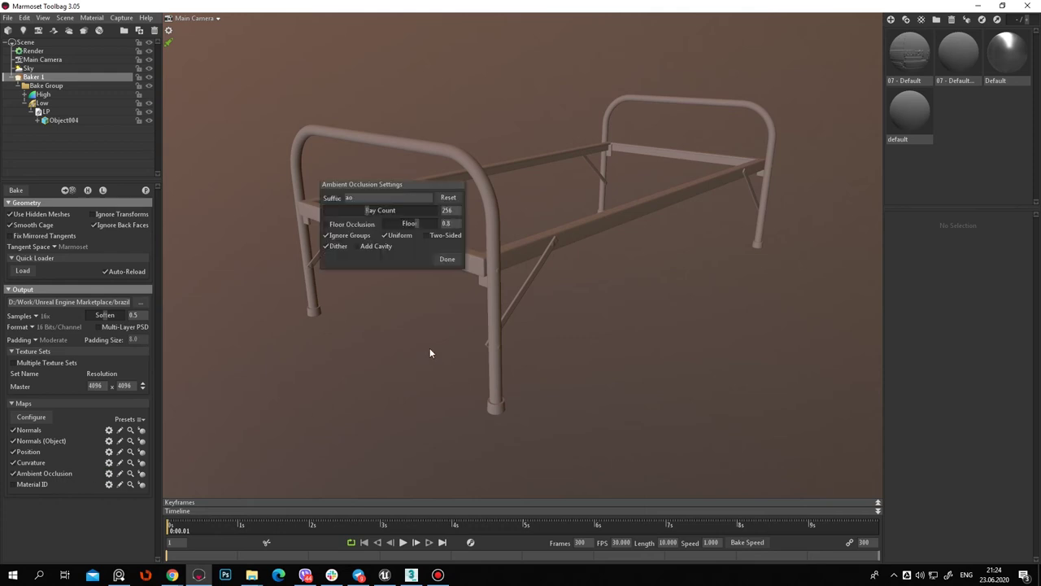
click(450, 260)
mouse_move(421, 348)
mouse_down()
mouse_move(442, 314)
mouse_move(460, 372)
mouse_move(319, 362)
mouse_up()
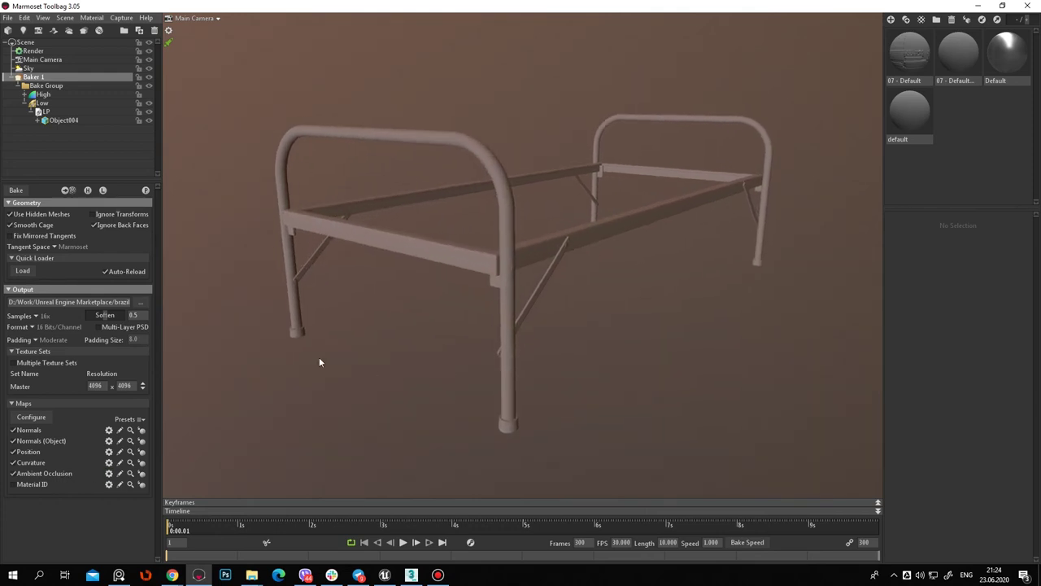
Bake all enabled maps and inspect the baked bed frame from several angles
click(18, 190)
mouse_move(549, 331)
mouse_down()
mouse_move(571, 352)
mouse_move(547, 356)
mouse_up()
scroll(547, 355, up, 3)
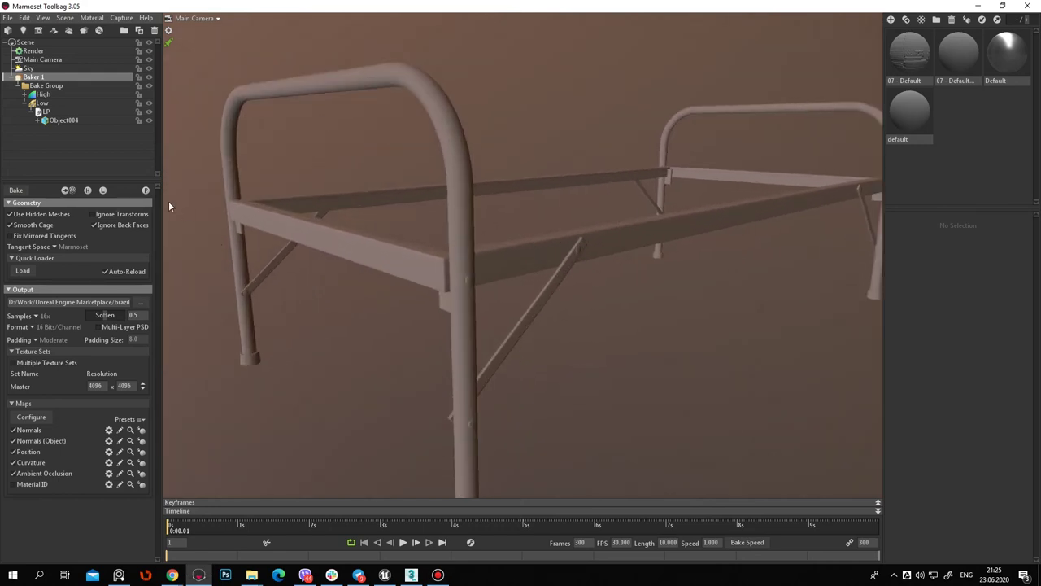
mouse_move(548, 342)
mouse_down()
mouse_move(525, 339)
mouse_move(614, 334)
mouse_move(402, 351)
mouse_move(642, 301)
mouse_move(554, 316)
mouse_move(615, 338)
mouse_move(771, 294)
mouse_move(592, 263)
mouse_move(697, 260)
mouse_move(595, 251)
mouse_move(790, 277)
mouse_move(837, 233)
mouse_move(669, 262)
mouse_move(432, 193)
mouse_move(569, 237)
mouse_move(593, 268)
mouse_move(545, 268)
mouse_move(602, 298)
mouse_move(431, 302)
mouse_move(643, 285)
mouse_move(586, 290)
mouse_move(710, 367)
mouse_move(455, 242)
mouse_move(594, 326)
mouse_move(523, 331)
mouse_move(590, 351)
mouse_move(646, 270)
mouse_move(628, 309)
mouse_move(563, 251)
mouse_move(612, 286)
mouse_move(691, 249)
mouse_move(695, 318)
mouse_move(502, 236)
mouse_move(553, 233)
mouse_move(588, 361)
mouse_move(601, 370)
mouse_up()
scroll(602, 355, up, 5)
scroll(594, 362, up, 3)
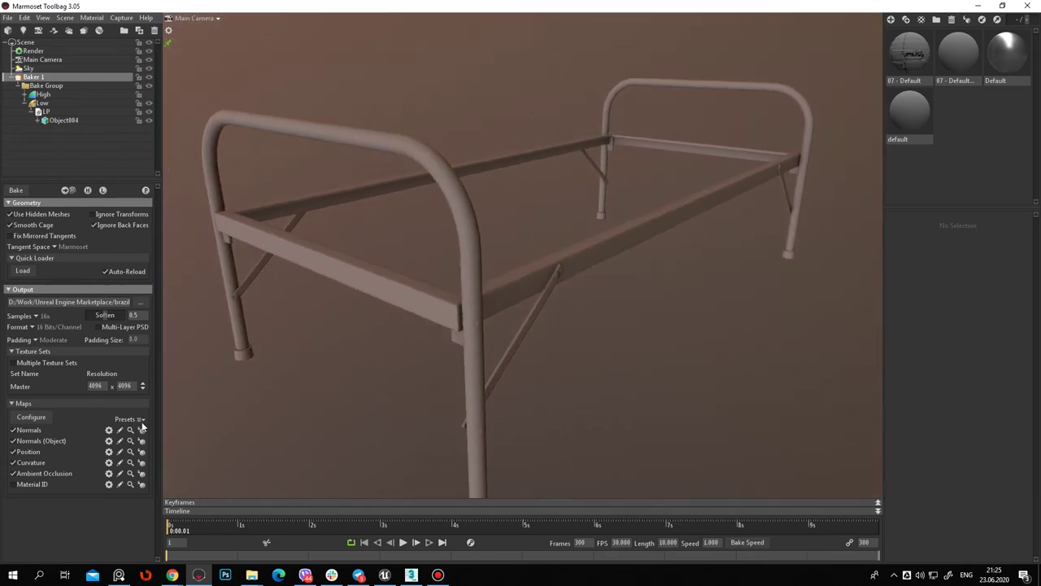
Preview the baked ambient occlusion on the bed, then switch the AO preview off
click(142, 474)
mouse_move(548, 357)
mouse_down()
mouse_move(520, 270)
mouse_move(494, 287)
mouse_move(472, 377)
mouse_move(610, 380)
mouse_move(381, 271)
mouse_move(493, 279)
mouse_move(423, 301)
mouse_up()
click(141, 473)
mouse_move(462, 369)
mouse_down()
mouse_move(464, 326)
mouse_move(309, 221)
mouse_up()
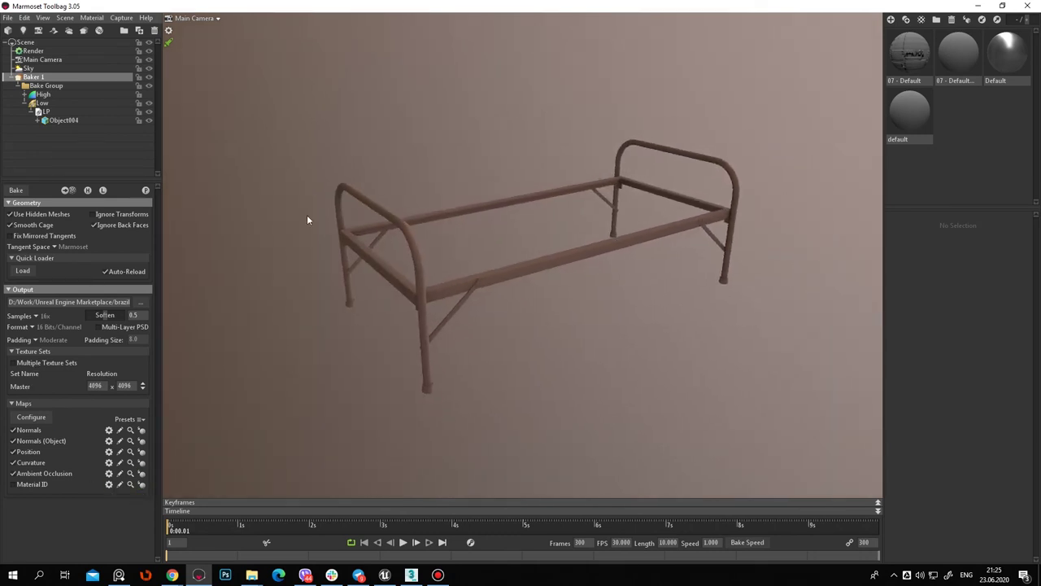
Save the scene as 1.tbscene
click(9, 18)
click(55, 65)
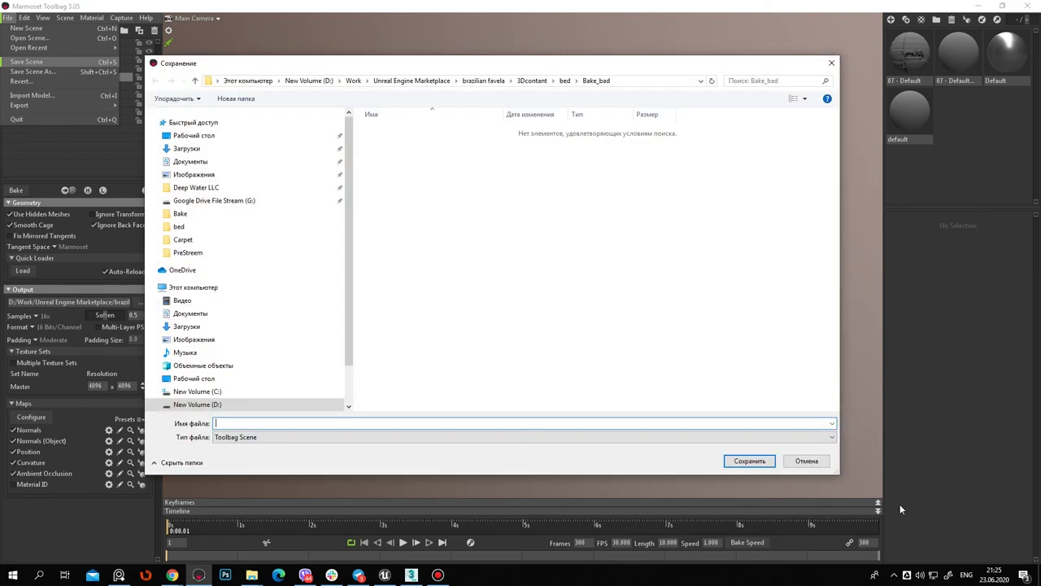
text(1)
click(753, 465)
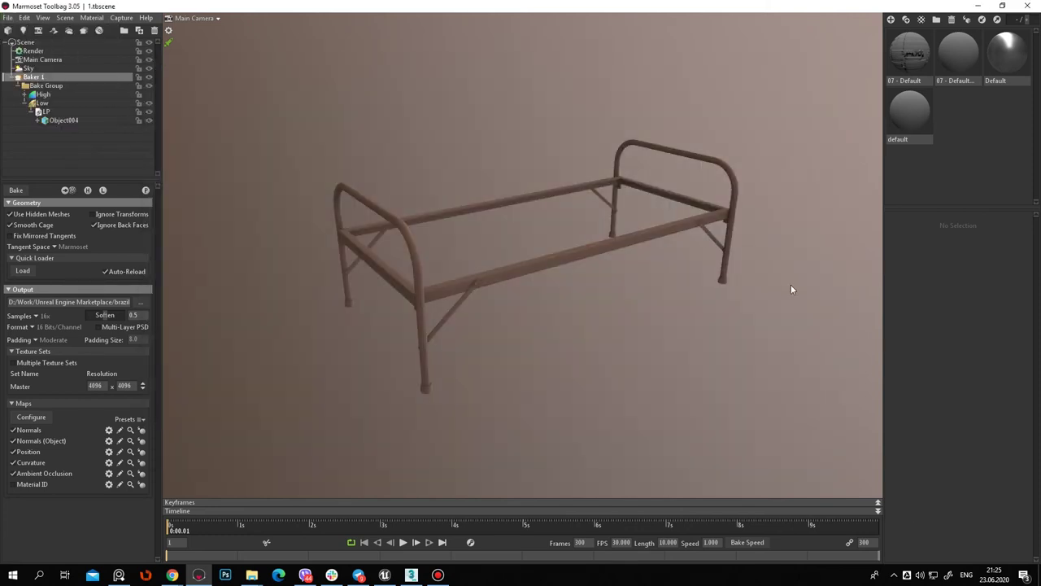
Close Marmoset Toolbag and confirm quitting at the save prompt
drag(791, 284, 712, 284)
scroll(713, 284, up, 5)
click(1028, 5)
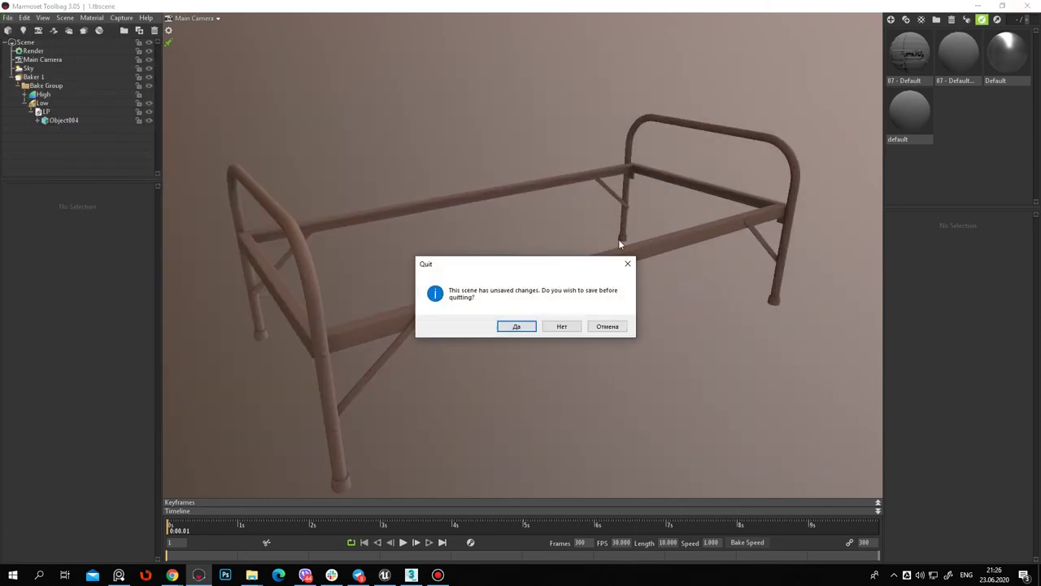
click(532, 328)
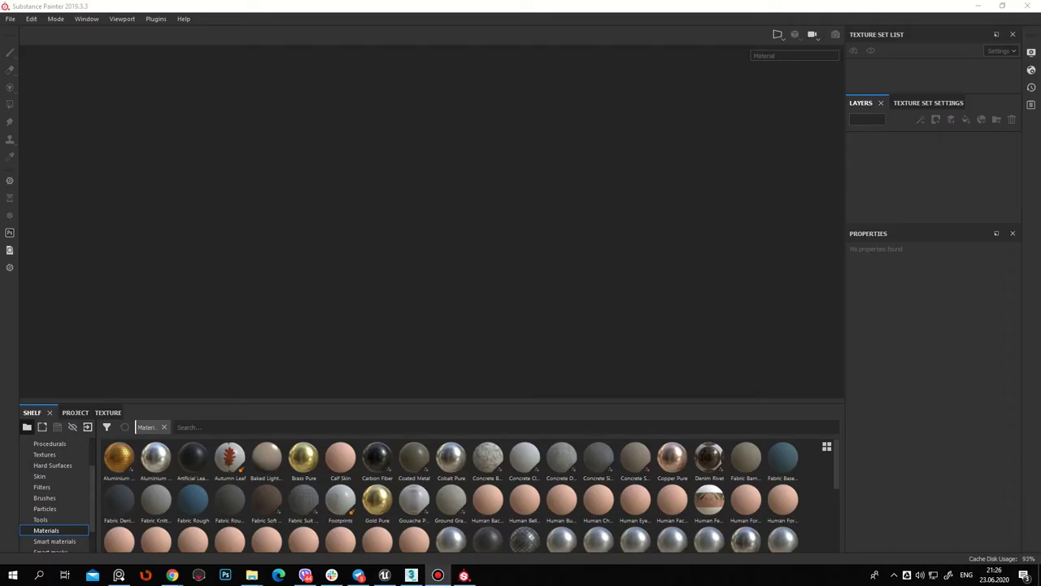
Start a new Substance Painter project using LP.FBX as the mesh
click(9, 18)
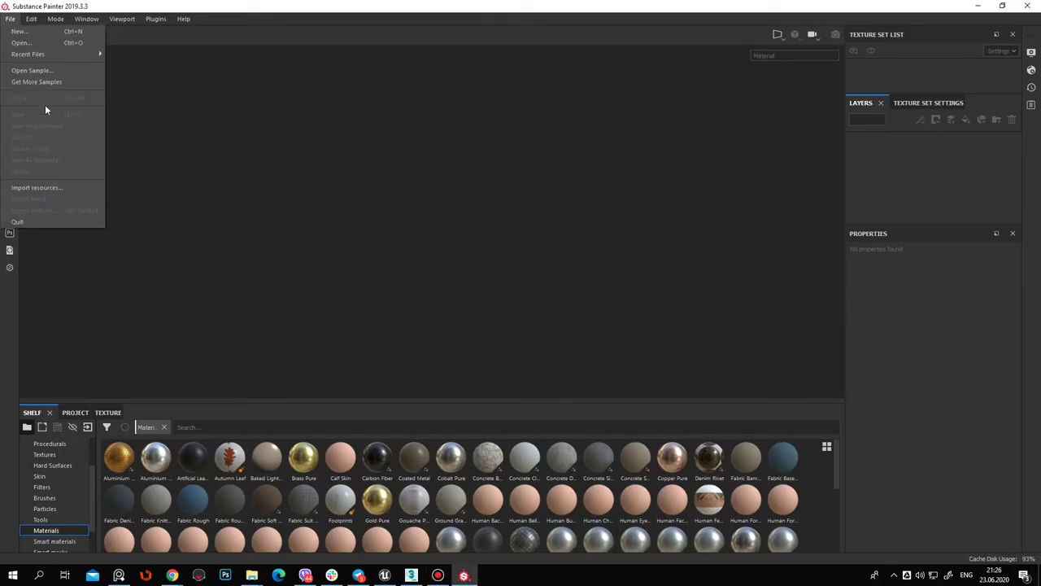
click(38, 32)
click(628, 172)
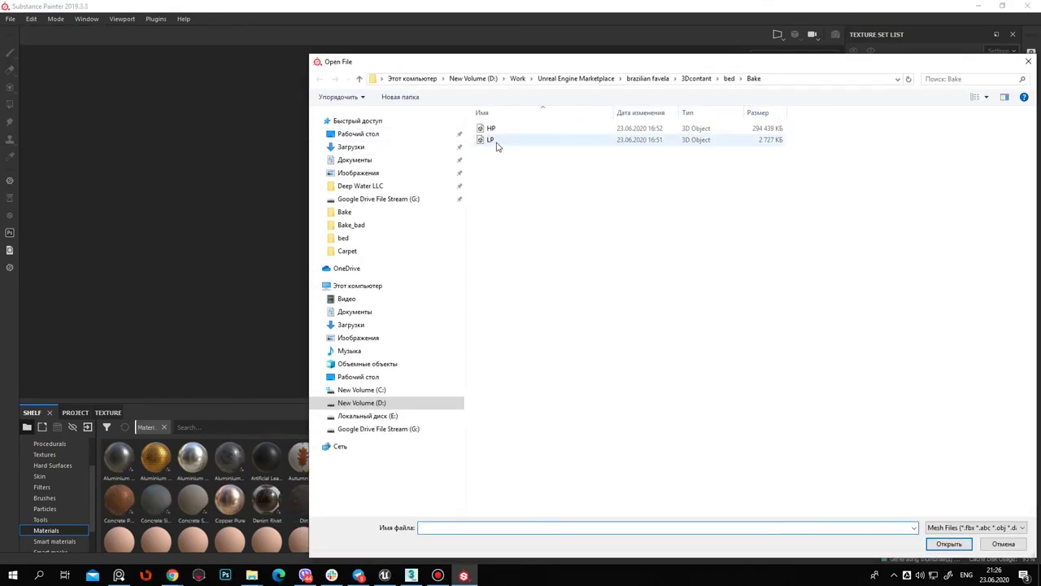
click(497, 145)
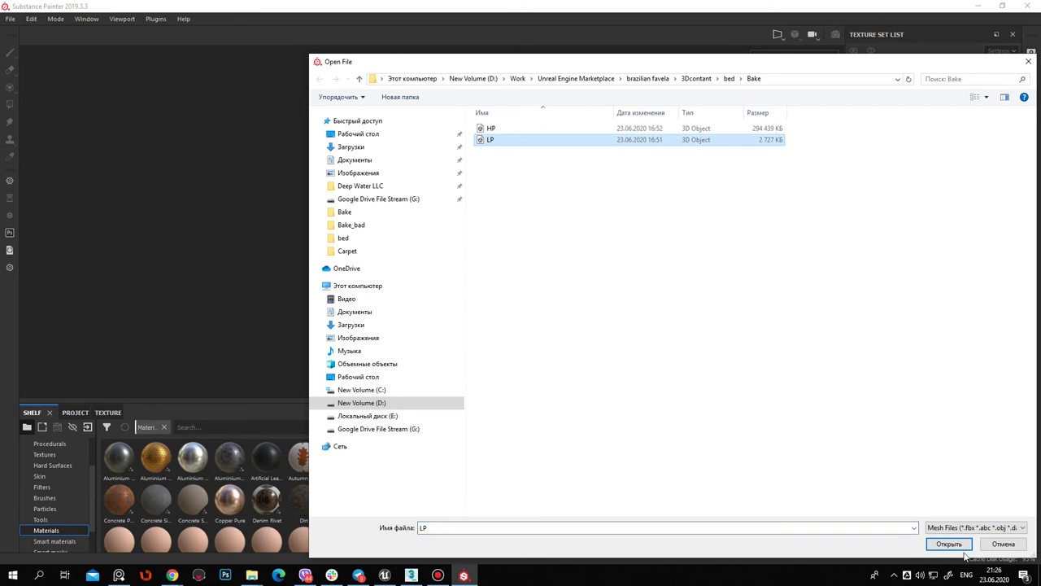
click(953, 544)
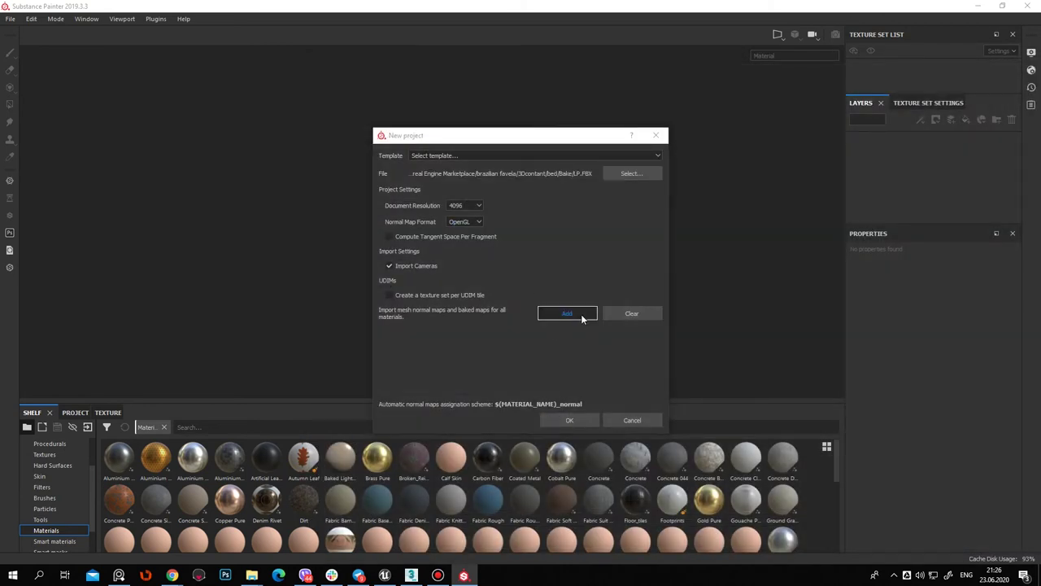
Import the six baked 01_ maps, keep OpenGL normals at 4096, and create the project
click(583, 319)
drag(581, 236, 488, 122)
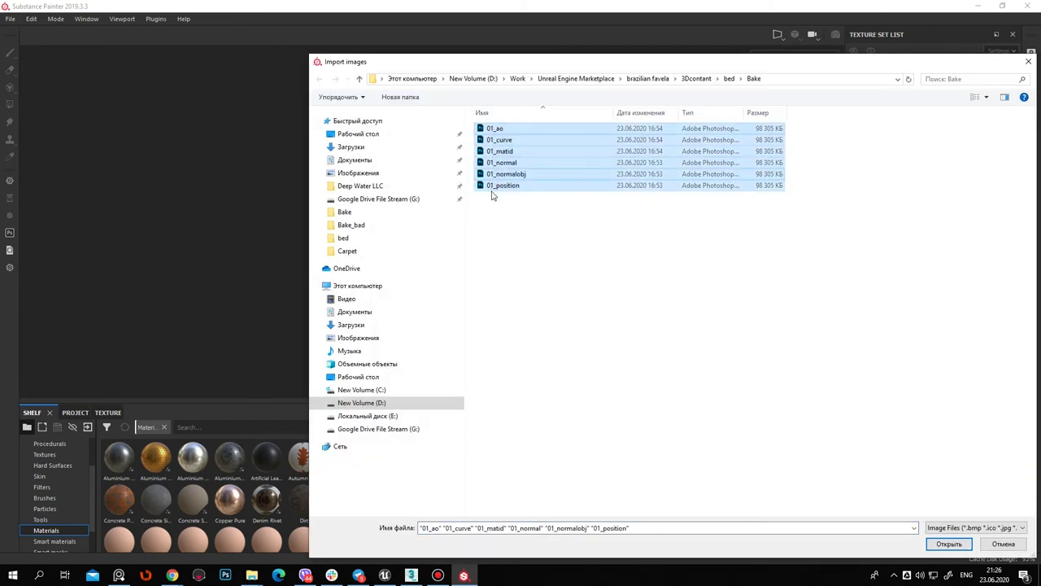
click(948, 544)
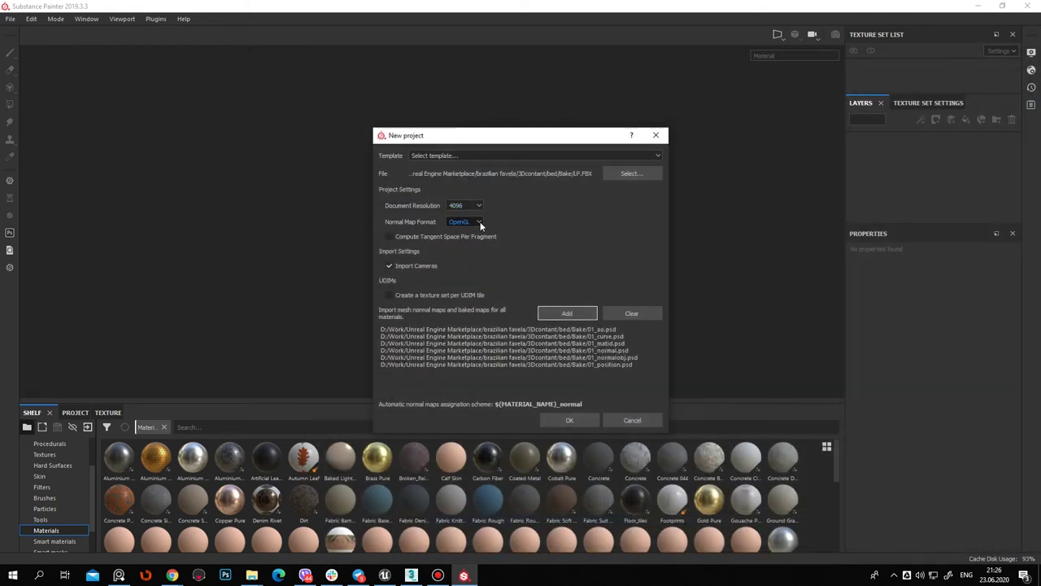
click(479, 221)
click(604, 242)
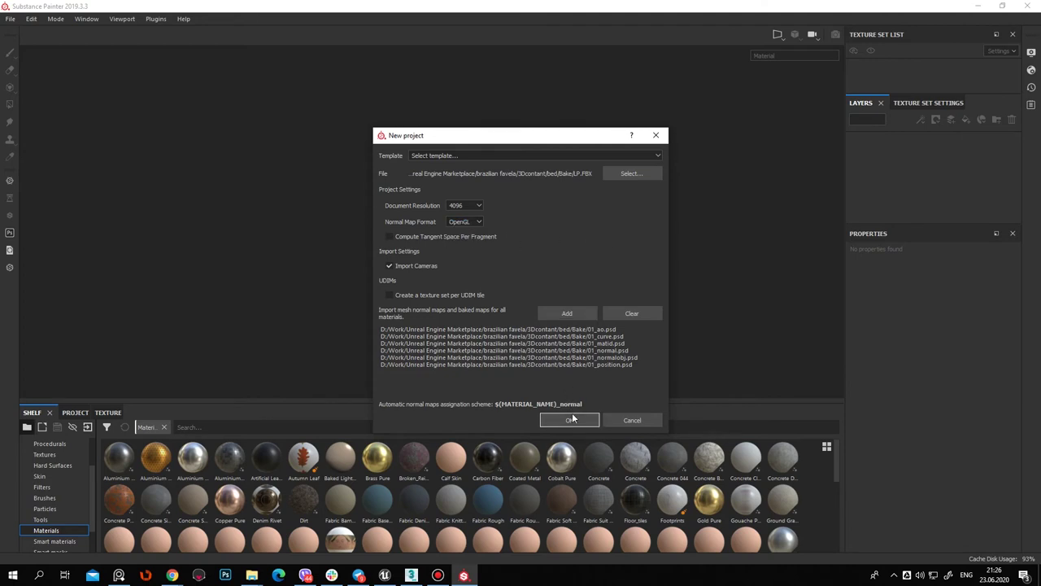
click(572, 418)
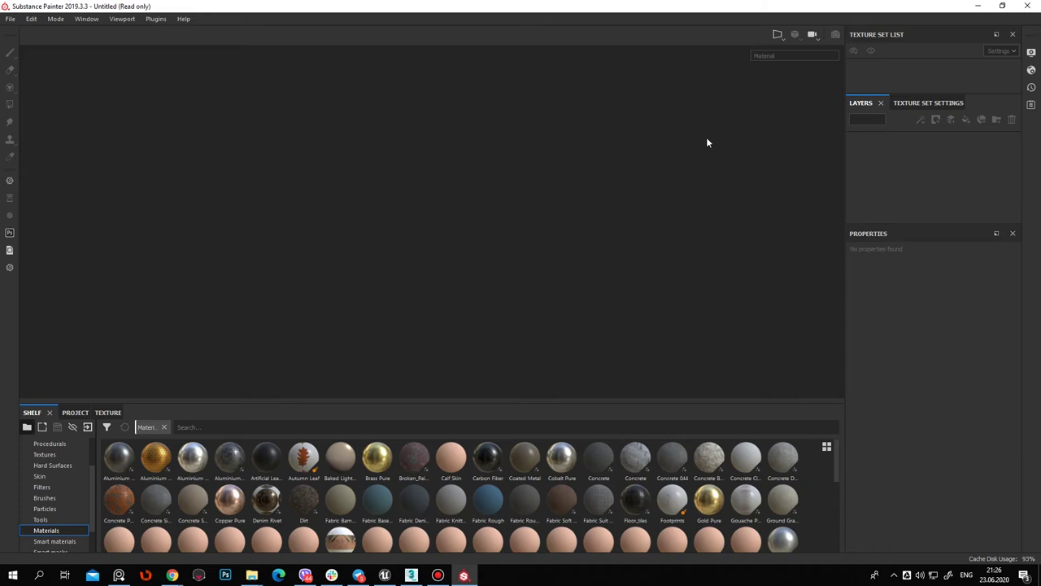
alt+drag(362, 299, 671, 289)
Set the texture set resolution in Texture Set Settings
click(928, 103)
scroll(983, 185, down, 3)
scroll(985, 192, down, 3)
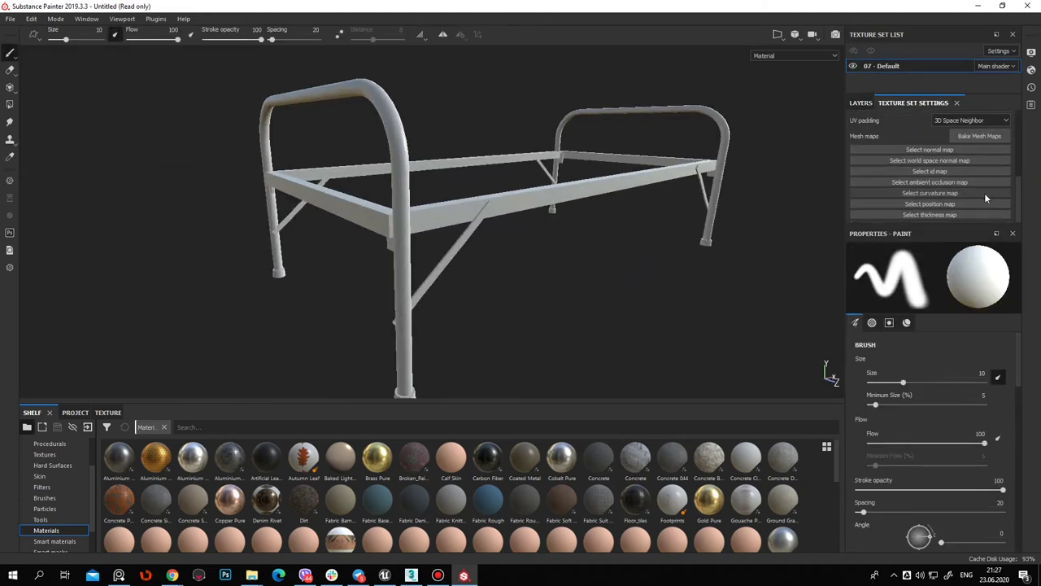
click(944, 150)
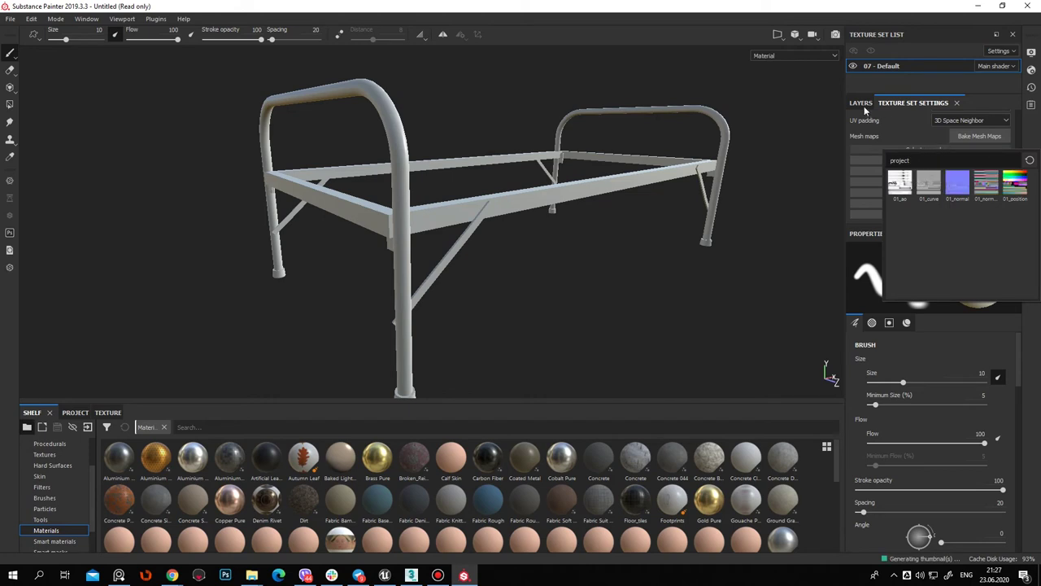
click(864, 108)
click(922, 123)
click(911, 122)
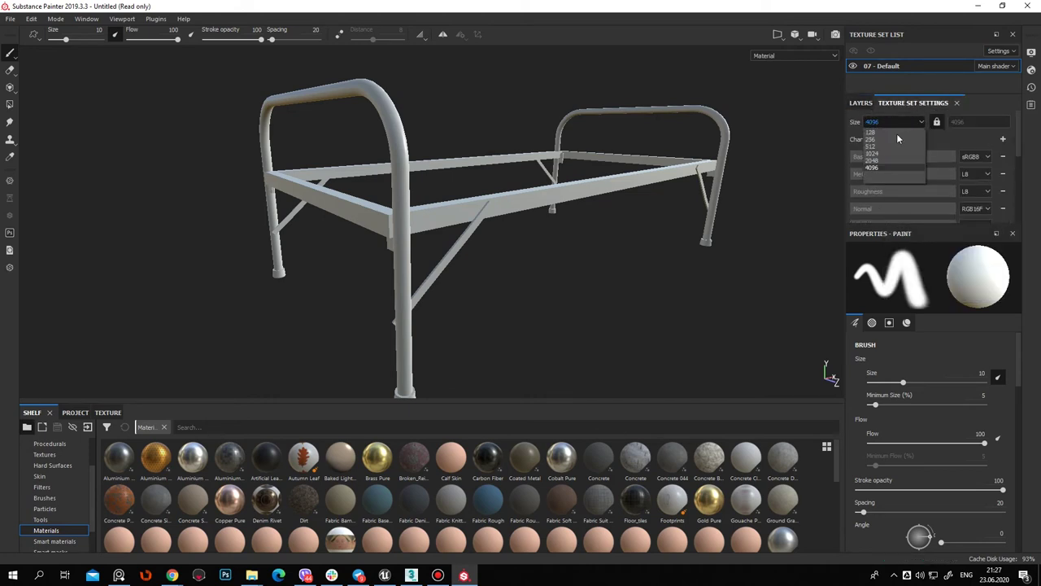
click(880, 160)
Assign 01_normal, 01_normalobj and 01_ao to the Normal, World space normal and AO slots
scroll(971, 166, down, 5)
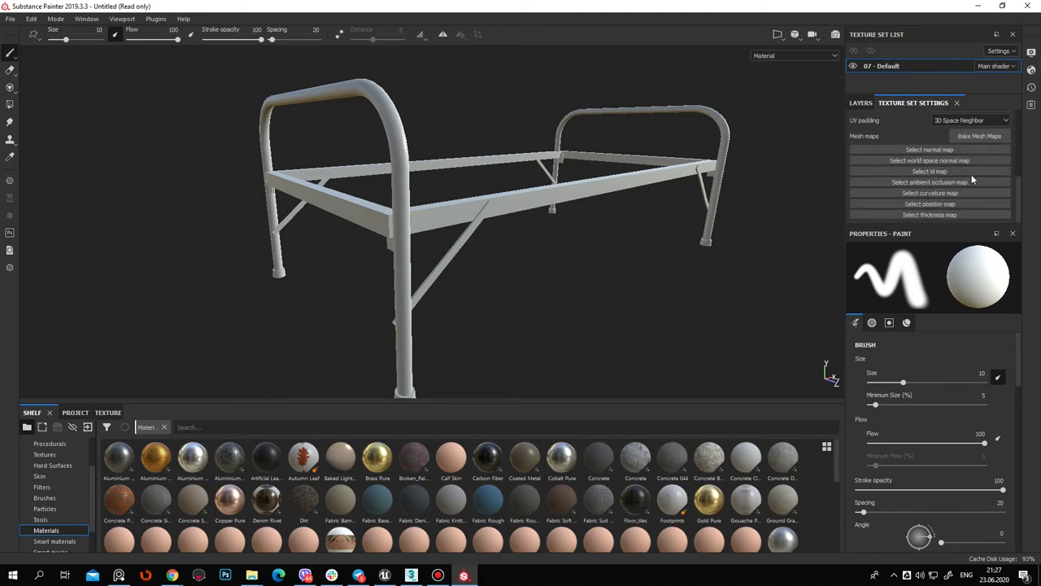
click(944, 151)
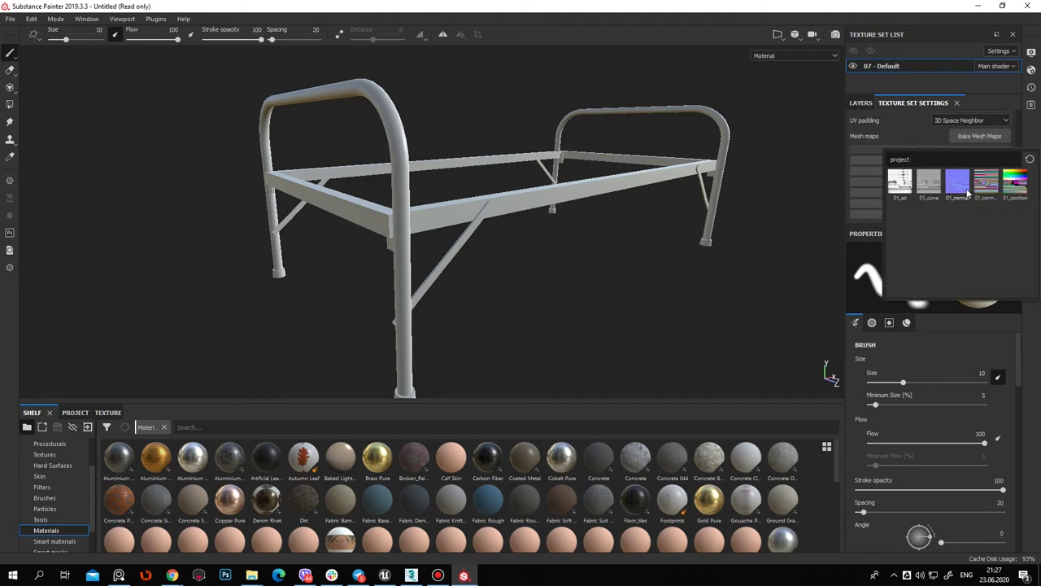
click(967, 192)
click(942, 170)
click(1000, 214)
click(940, 208)
click(902, 253)
Assign 01_curve and 01_position to the Curvature and Position slots
click(932, 193)
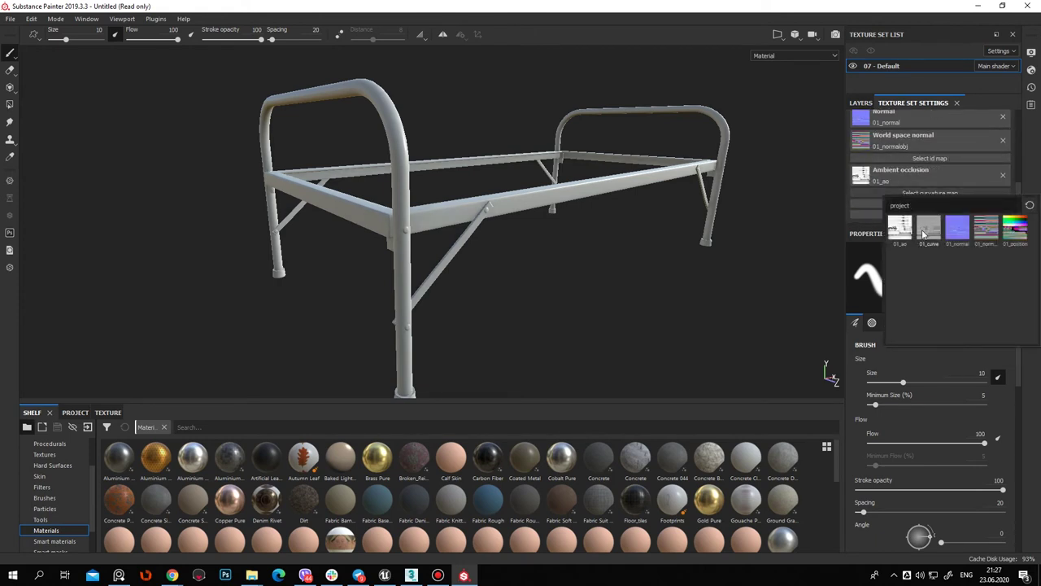
click(925, 232)
click(941, 209)
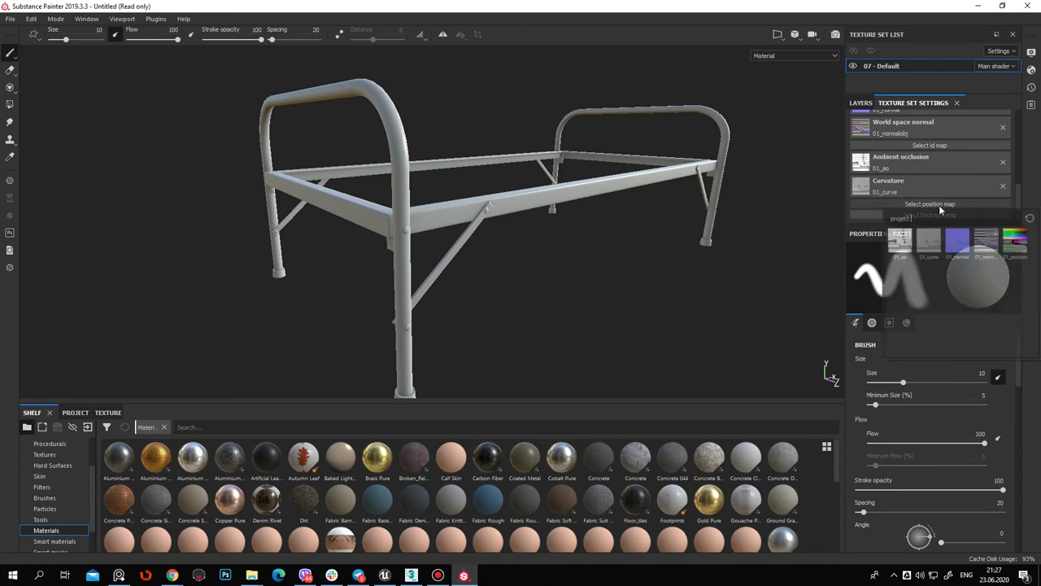
click(1013, 243)
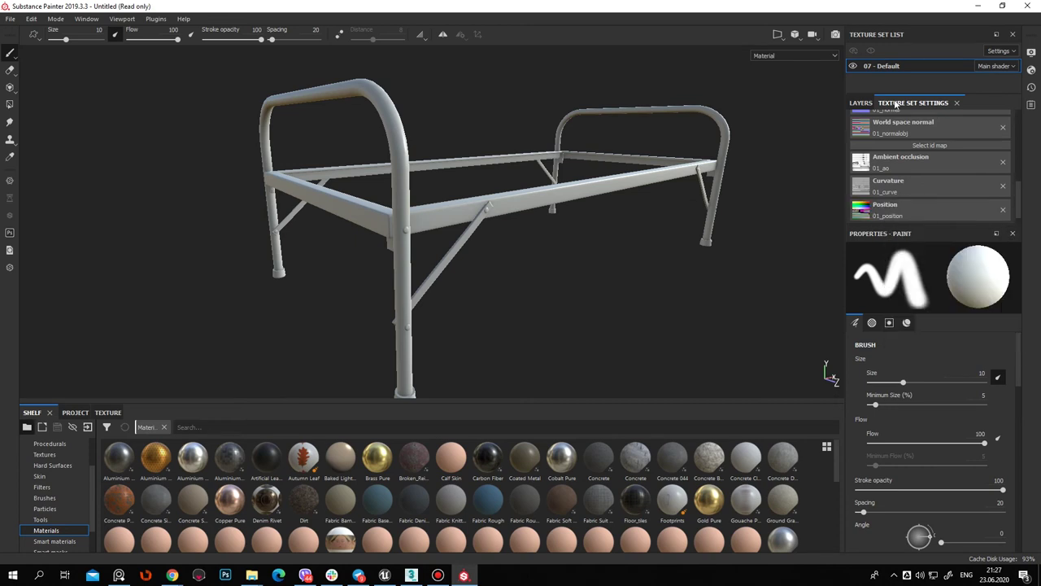
click(861, 103)
mouse_move(472, 205)
alt+mouse_down()
mouse_move(561, 227)
mouse_move(487, 241)
alt+mouse_up()
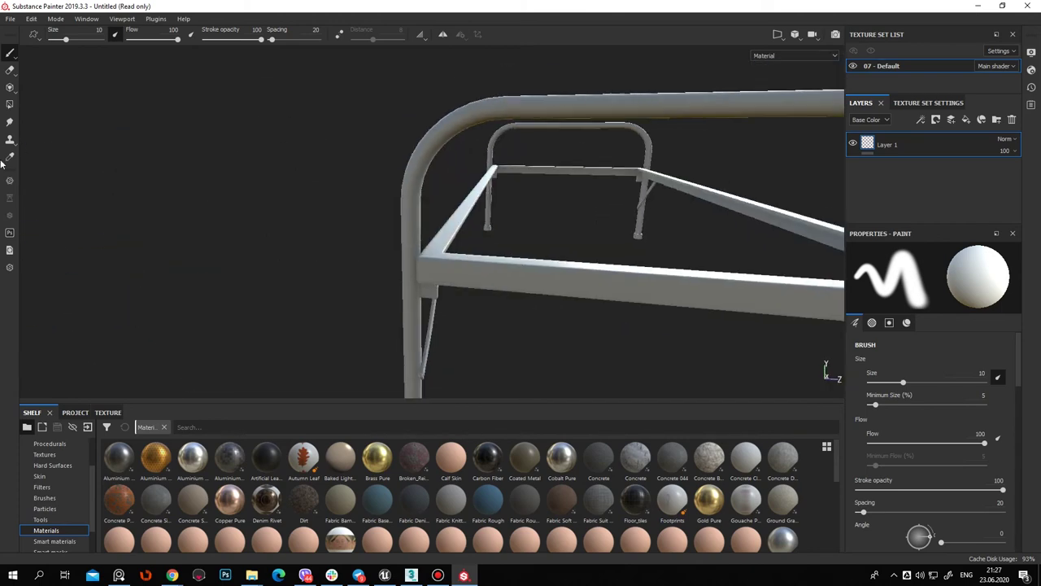
alt+middle_drag(486, 241, 470, 224)
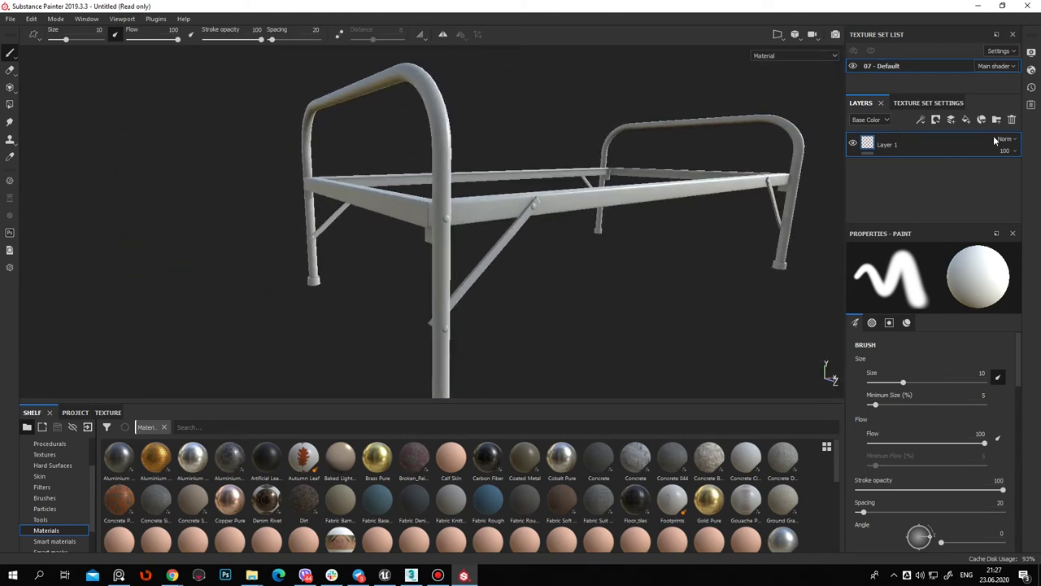
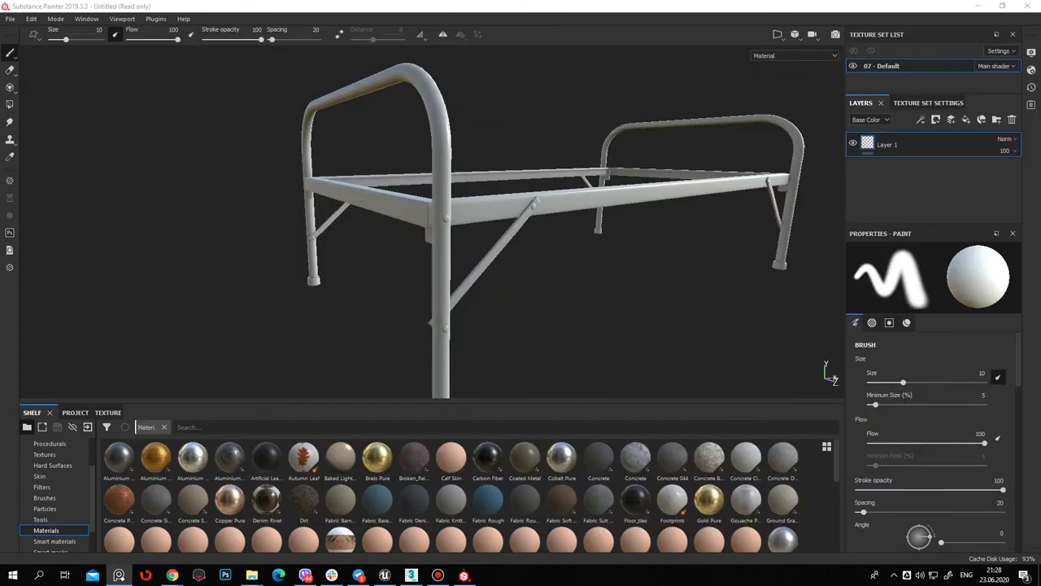
Add Folder 1 above Layer 1 and drop the Red Painted Robot smart material into it
mouse_move(392, 304)
alt+mouse_down()
mouse_move(309, 291)
mouse_move(372, 302)
mouse_move(708, 200)
alt+mouse_up()
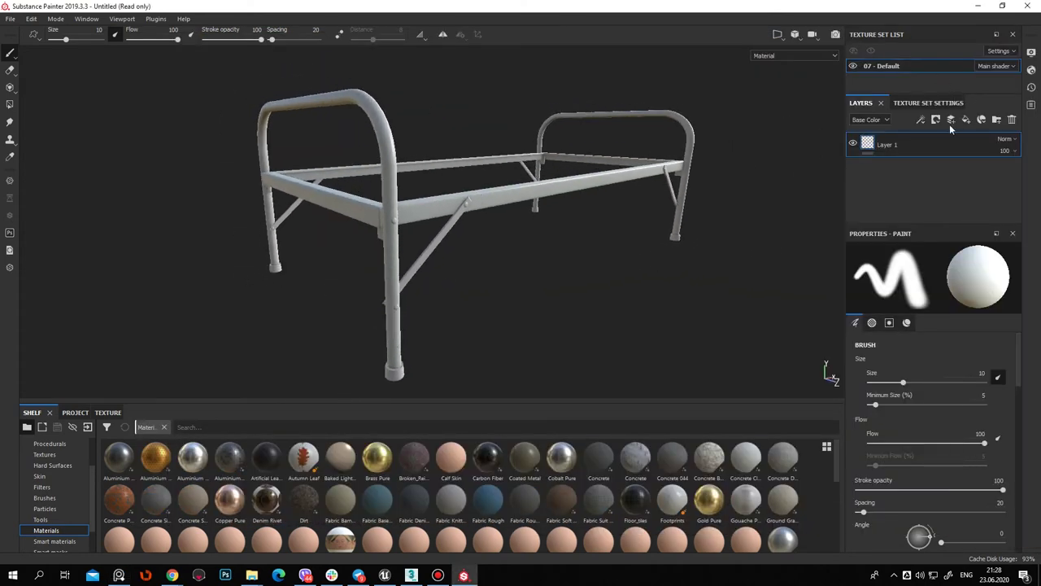
click(997, 120)
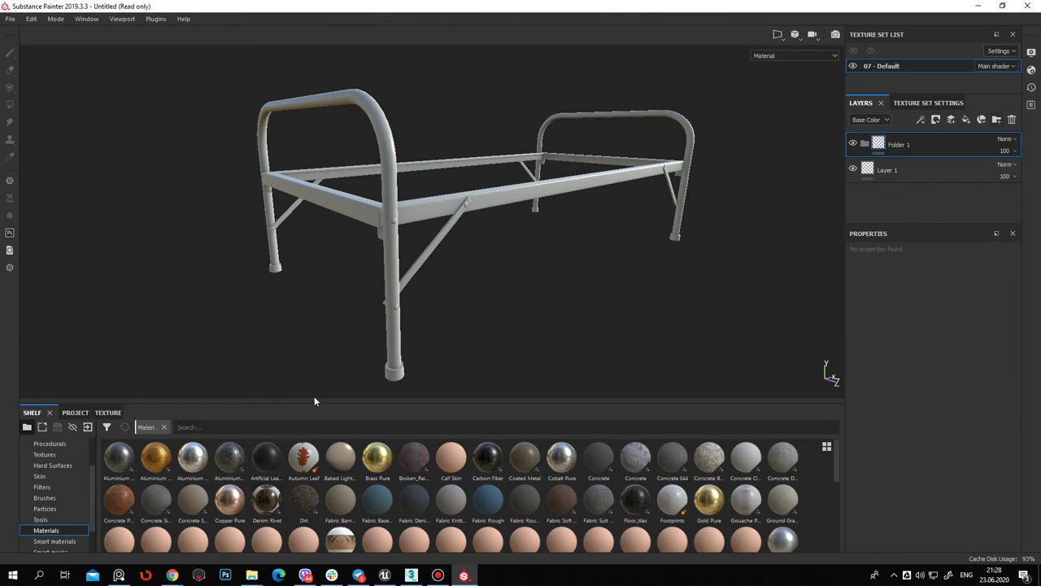
drag(311, 403, 311, 330)
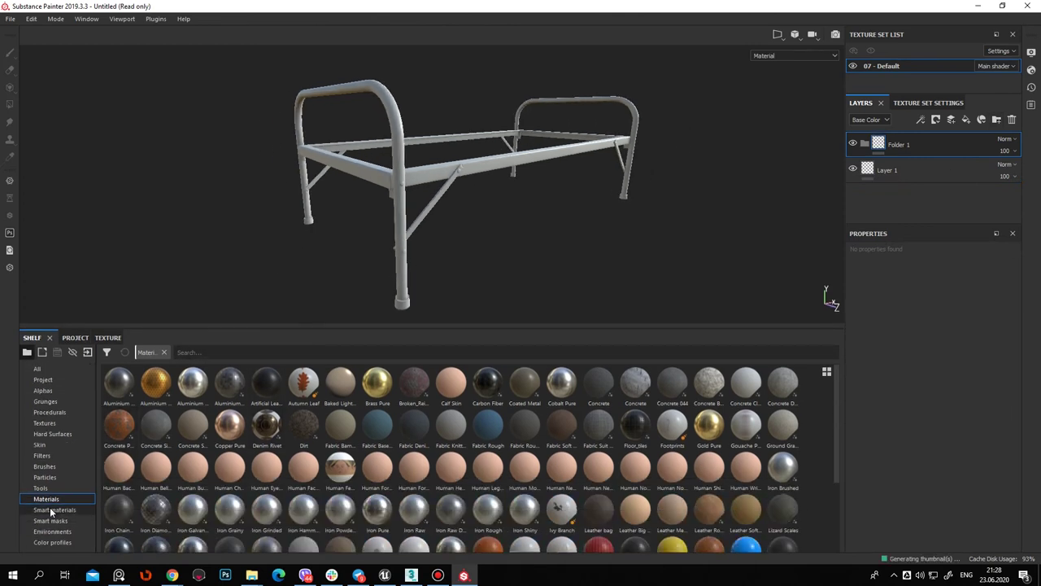
click(49, 510)
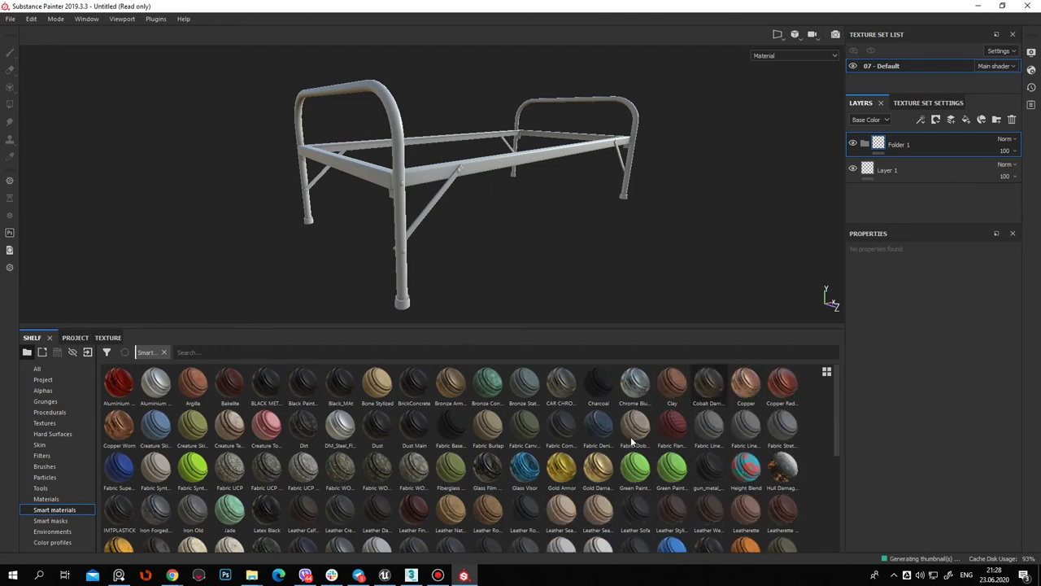
scroll(836, 399, down, 1)
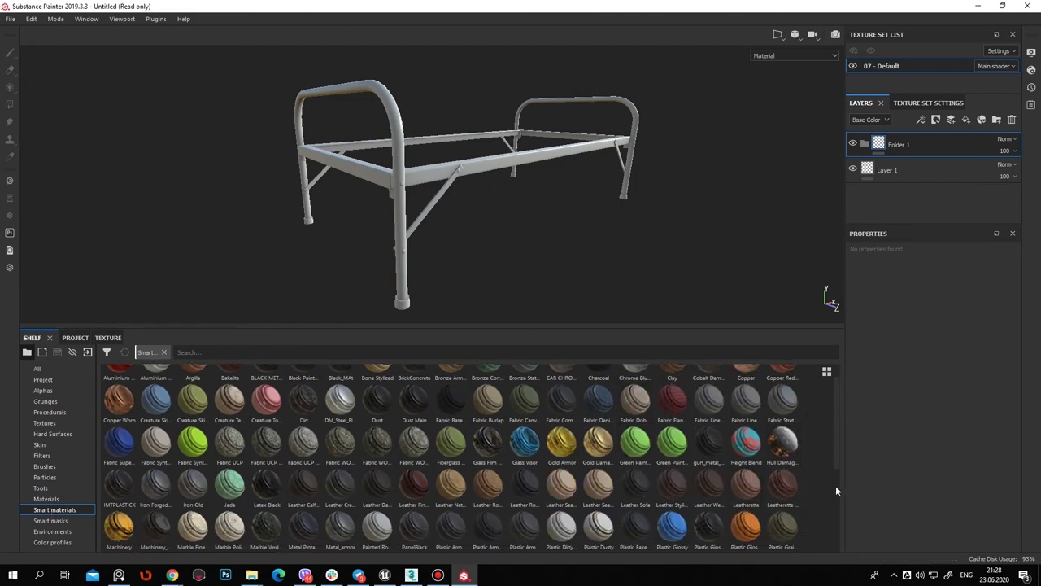
scroll(838, 512, down, 5)
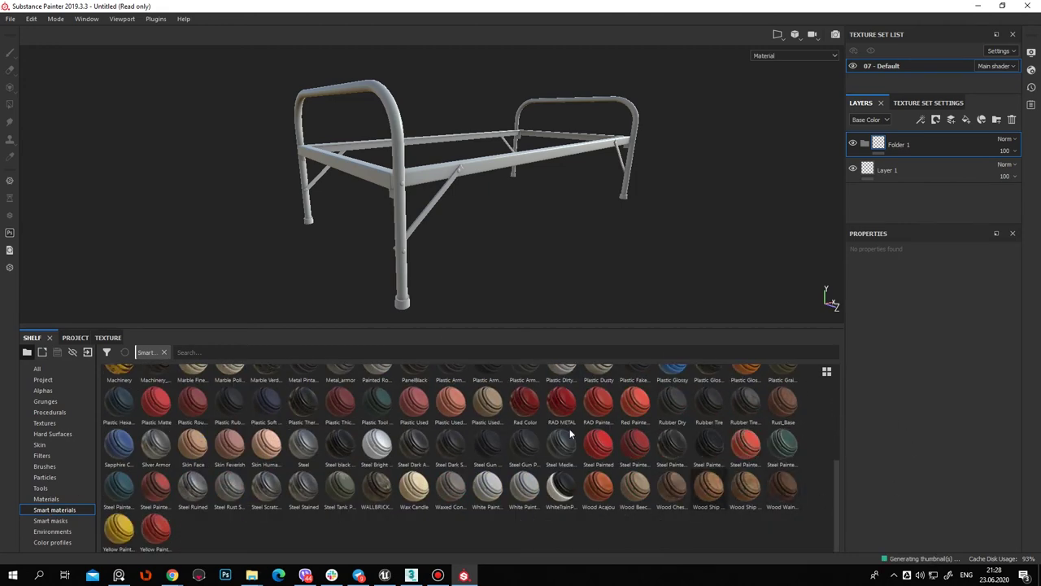
drag(634, 401, 960, 145)
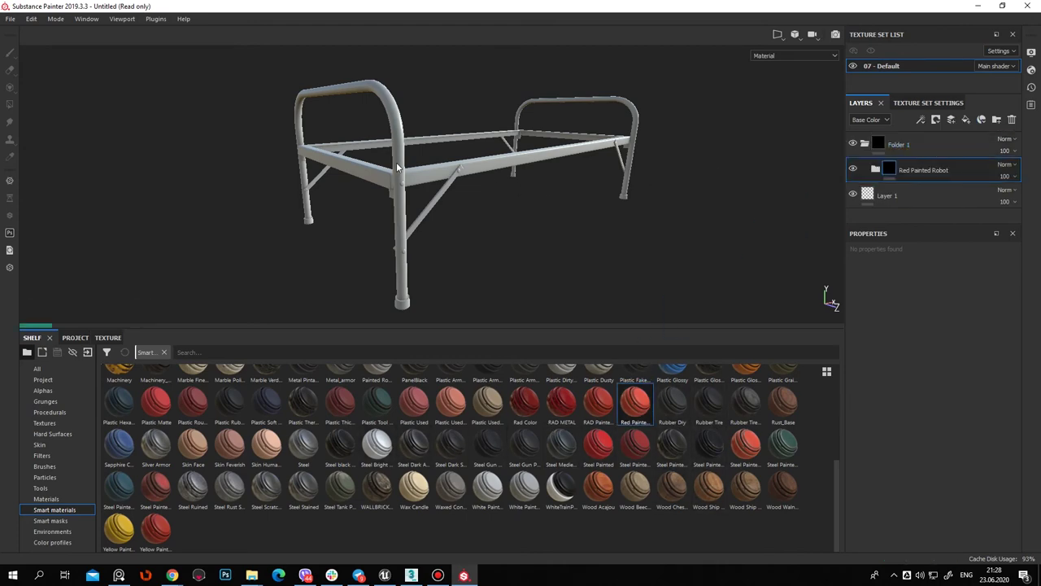
Expand the Red Painted Robot folder and select its Fill layer 1
alt+right_drag(458, 198, 540, 209)
mouse_move(540, 209)
alt+mouse_down()
mouse_move(458, 225)
mouse_move(831, 215)
alt+mouse_up()
click(875, 169)
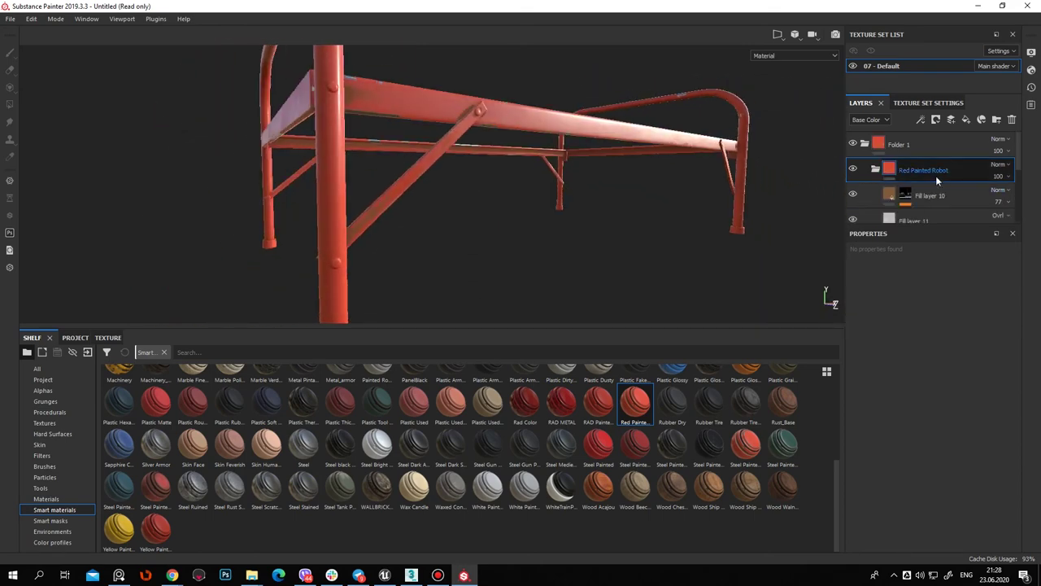
scroll(950, 187, down, 1)
scroll(950, 187, down, 2)
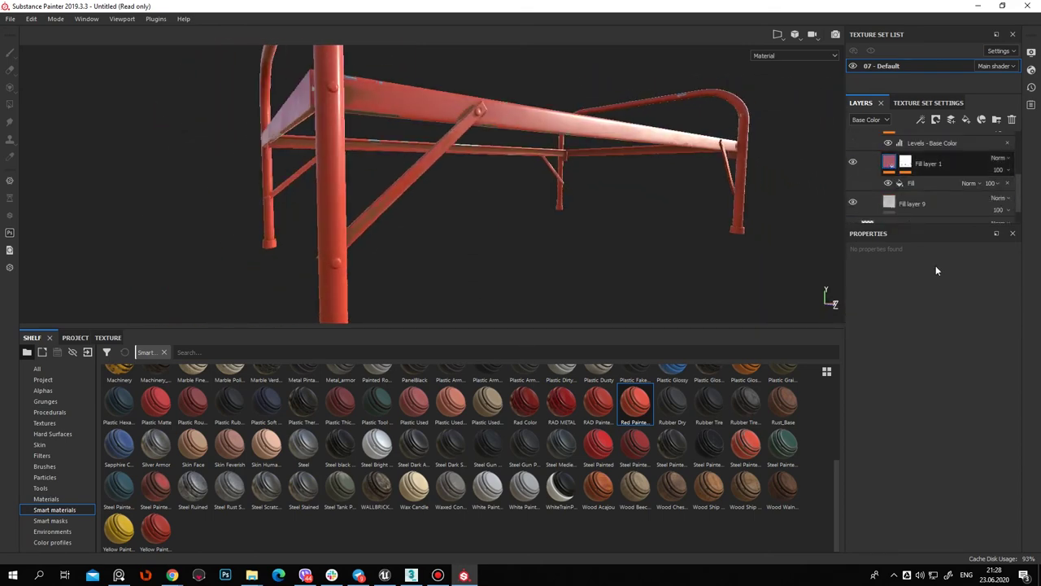
click(889, 165)
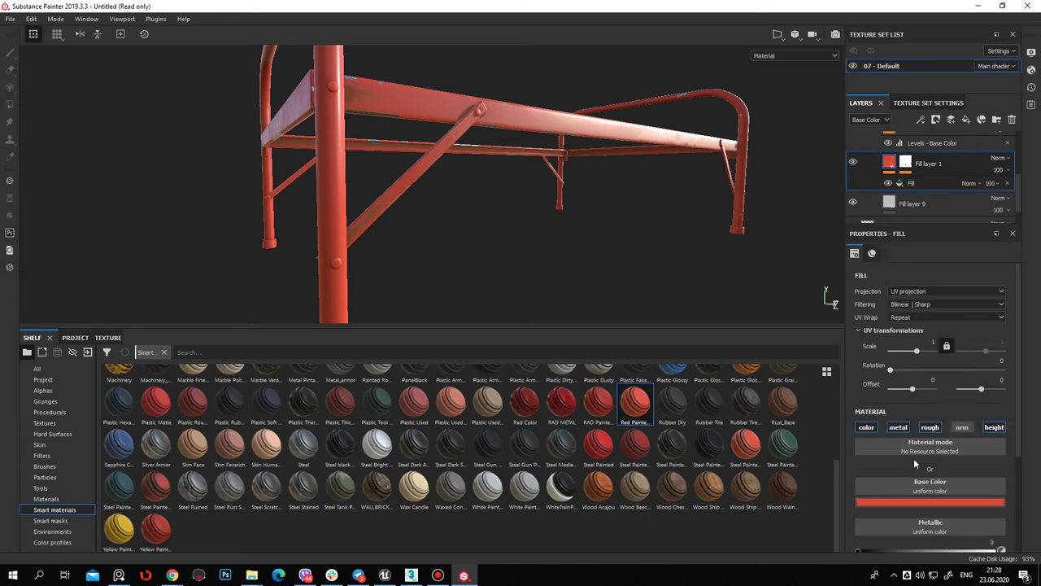
Shift Fill layer 1's base colour from red toward a pale, slightly orange tint
click(919, 501)
mouse_move(923, 426)
mouse_down()
mouse_move(878, 436)
mouse_move(879, 419)
mouse_up()
mouse_move(499, 225)
alt+mouse_down()
mouse_move(459, 225)
mouse_move(408, 135)
mouse_move(242, 167)
mouse_move(367, 209)
alt+mouse_up()
click(918, 502)
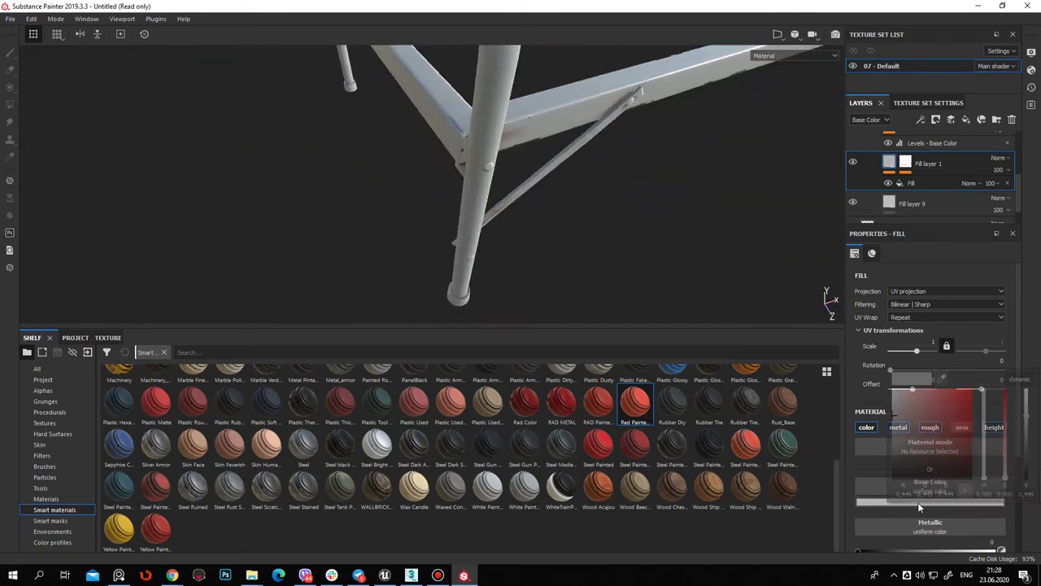
mouse_move(1008, 477)
mouse_down()
mouse_move(1008, 465)
mouse_move(1010, 474)
mouse_move(985, 472)
mouse_up()
mouse_move(685, 285)
alt+mouse_down()
mouse_move(340, 275)
mouse_move(430, 260)
mouse_move(448, 233)
mouse_move(663, 290)
alt+mouse_up()
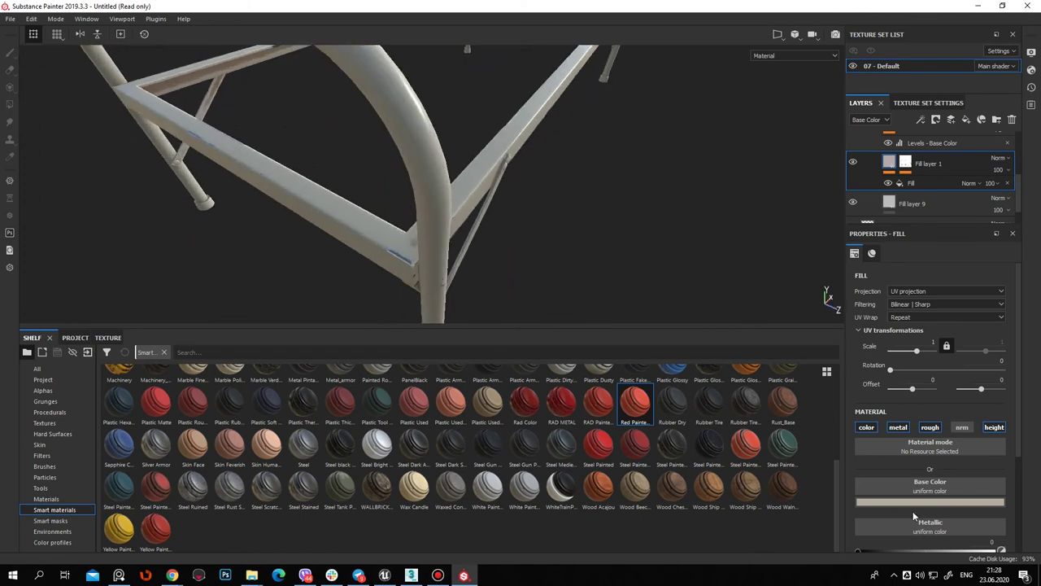
Settle the base colour on a muted beige (0.346, 0.310, 0.244)
mouse_move(383, 164)
alt+mouse_down()
mouse_move(381, 123)
mouse_move(572, 235)
alt+mouse_up()
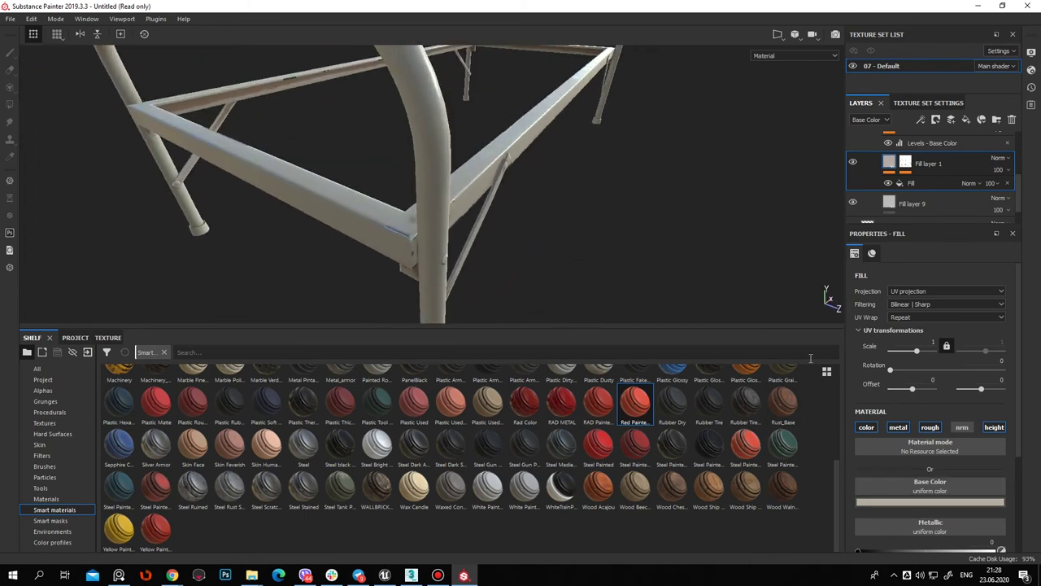
click(916, 502)
drag(910, 415, 908, 418)
click(902, 416)
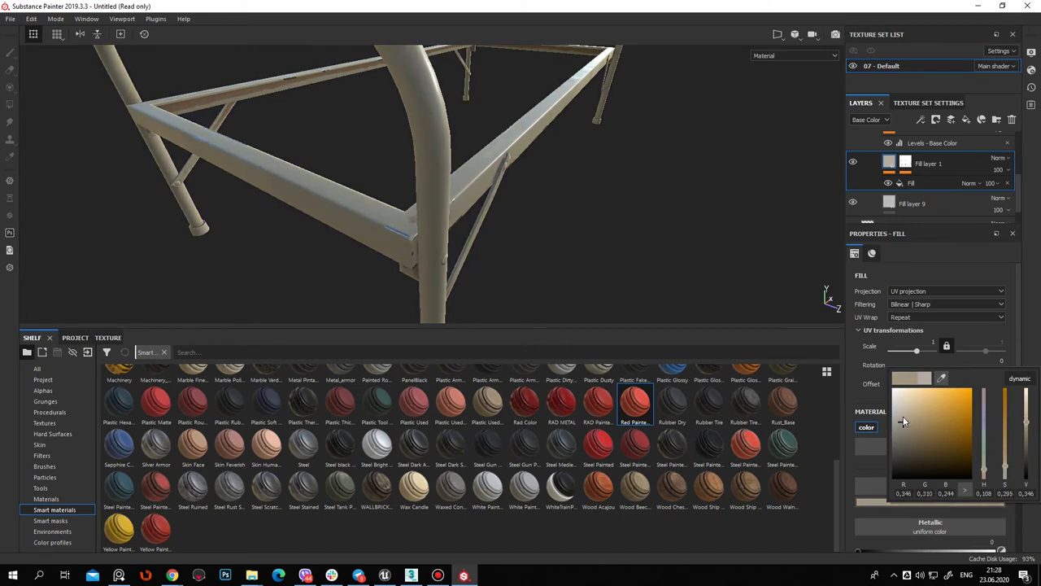
mouse_move(486, 160)
alt+mouse_down()
mouse_move(556, 232)
mouse_move(662, 227)
mouse_move(550, 249)
mouse_move(366, 202)
mouse_move(394, 179)
mouse_move(421, 215)
mouse_move(357, 183)
mouse_move(546, 182)
mouse_move(456, 187)
mouse_move(586, 196)
alt+mouse_up()
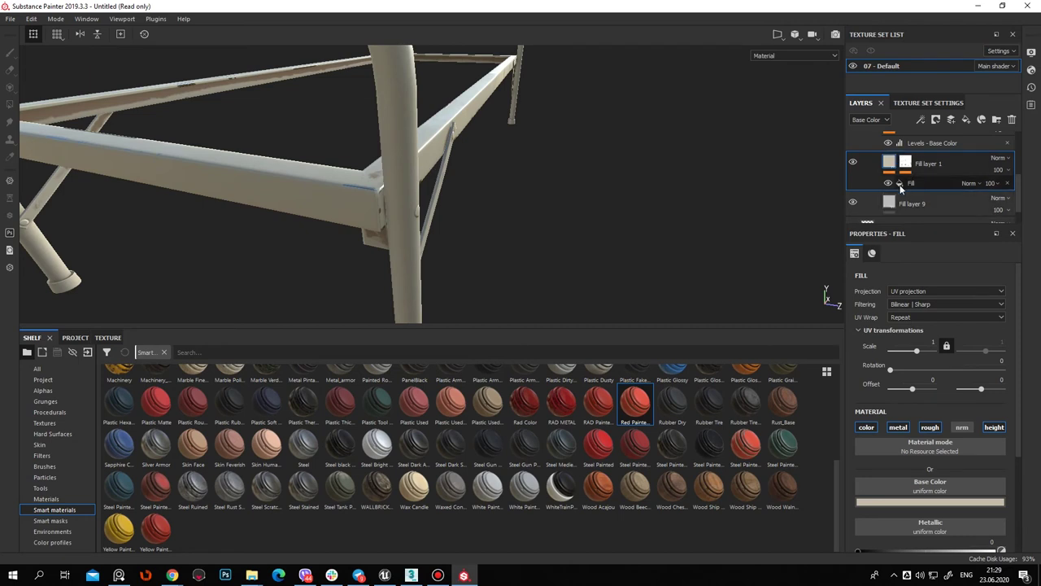
scroll(940, 200, up, 1)
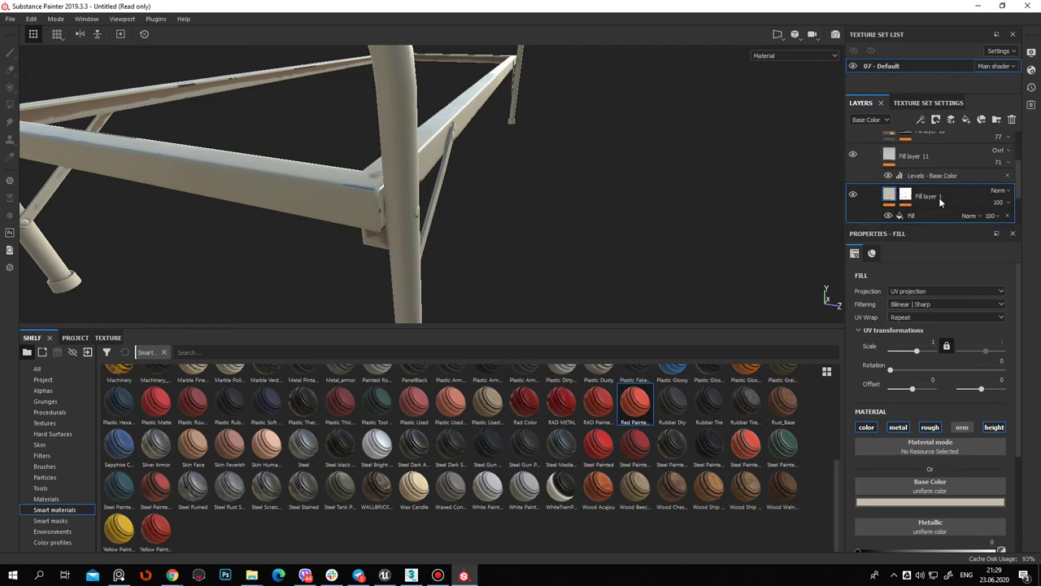
Toggle the Levels - Base Color adjustment off and on to compare
click(888, 176)
click(887, 176)
click(888, 176)
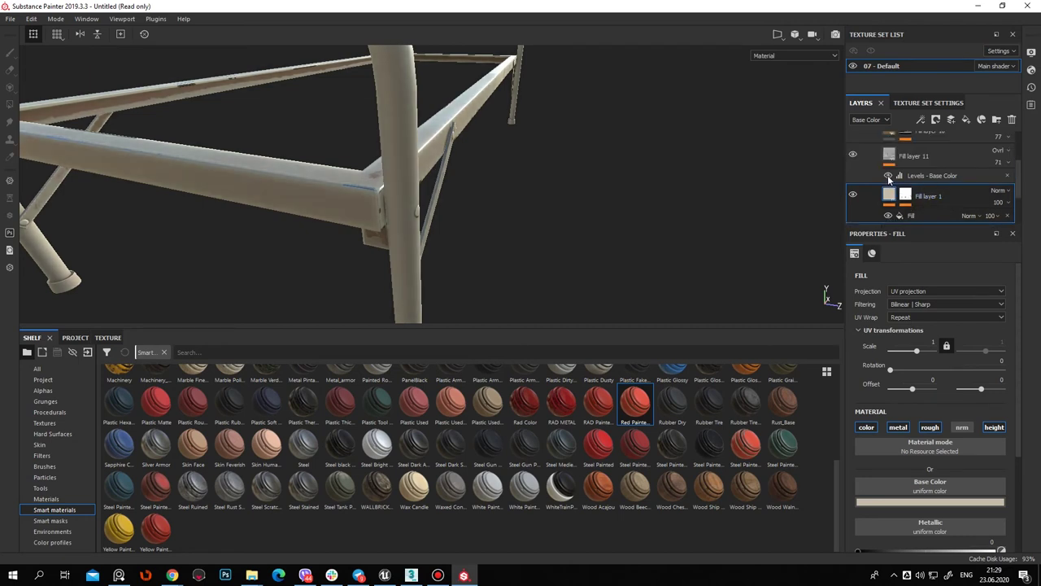
click(888, 176)
scroll(955, 175, up, 2)
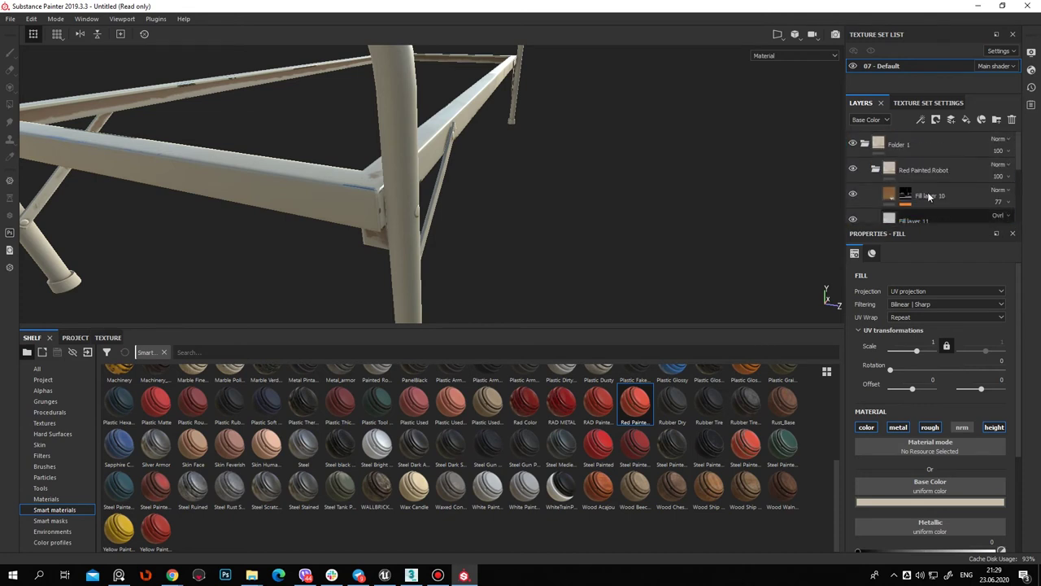
scroll(939, 190, down, 2)
Try mg_mask generator Level values 0 and 0.11 on Fill layer 1's mask, then undo
click(905, 197)
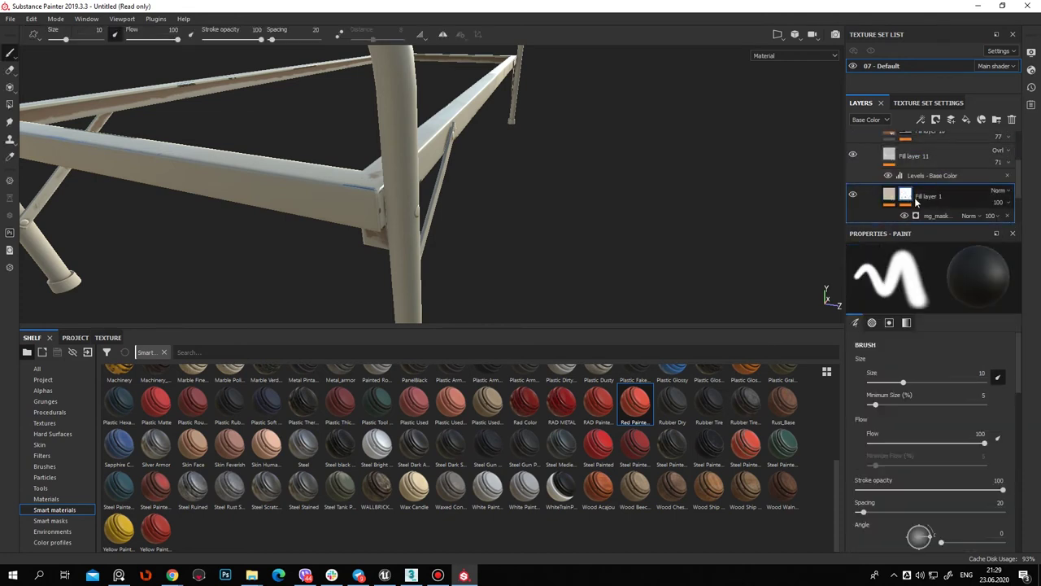
click(966, 216)
mouse_move(904, 355)
mouse_down()
mouse_move(860, 355)
mouse_move(877, 355)
mouse_up()
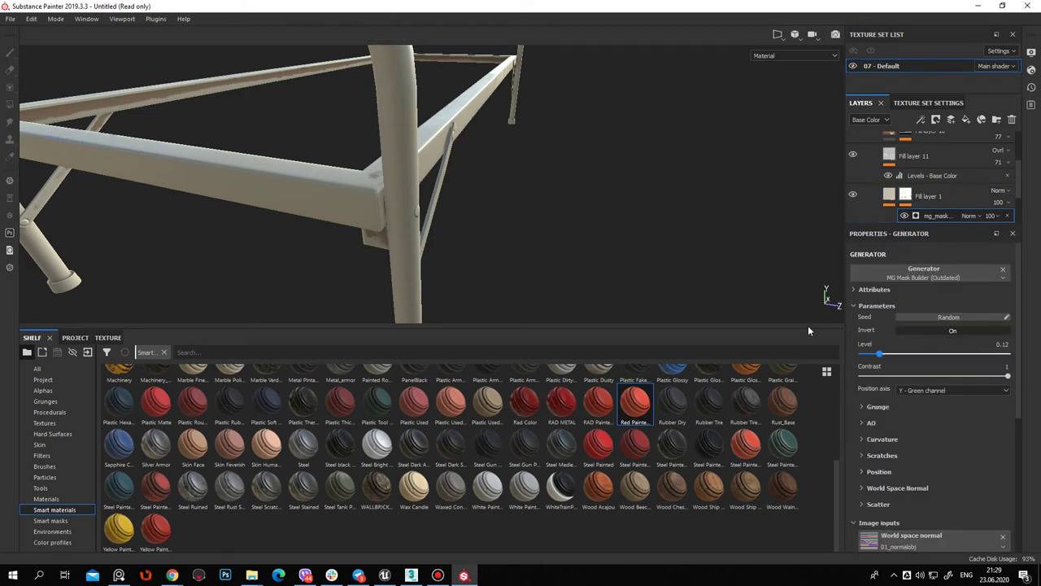
mouse_move(357, 167)
alt+mouse_down()
mouse_move(574, 221)
mouse_move(485, 221)
mouse_move(488, 268)
mouse_move(507, 249)
mouse_move(349, 204)
mouse_move(377, 262)
mouse_move(532, 248)
mouse_move(504, 231)
alt+mouse_up()
key(ctrl+z)
key(ctrl+z)
key(ctrl+z)
key(ctrl+z)
key(ctrl+z)
key(ctrl+z)
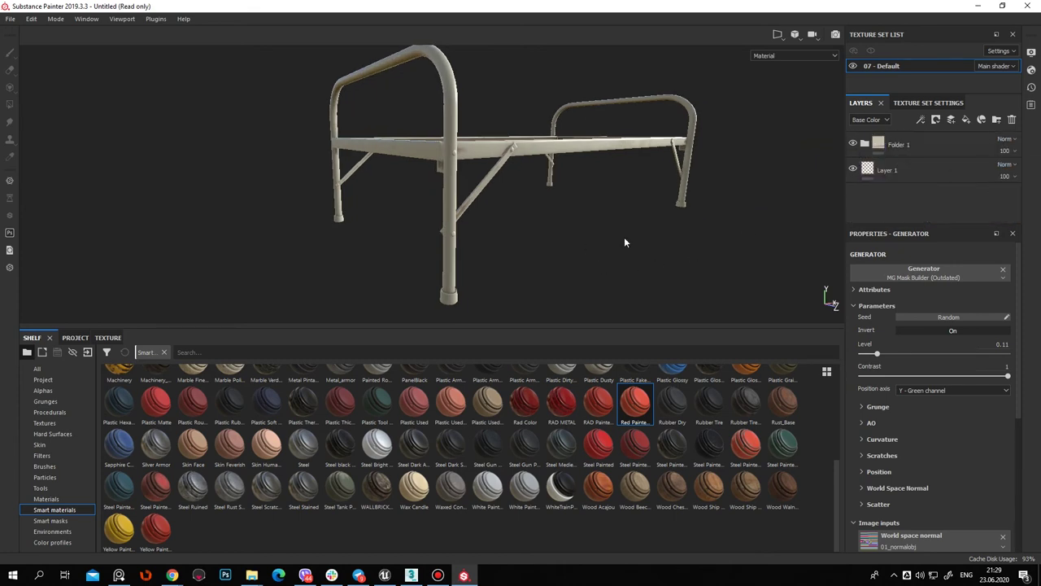
Select Folder 1 while inspecting the underside and legs of the bed
mouse_move(486, 276)
alt+mouse_down()
mouse_move(469, 174)
mouse_move(624, 198)
mouse_move(527, 228)
mouse_move(534, 202)
mouse_move(423, 179)
mouse_move(521, 277)
alt+mouse_up()
mouse_move(521, 276)
alt+right_down()
mouse_move(730, 271)
mouse_move(659, 152)
mouse_move(588, 262)
alt+right_up()
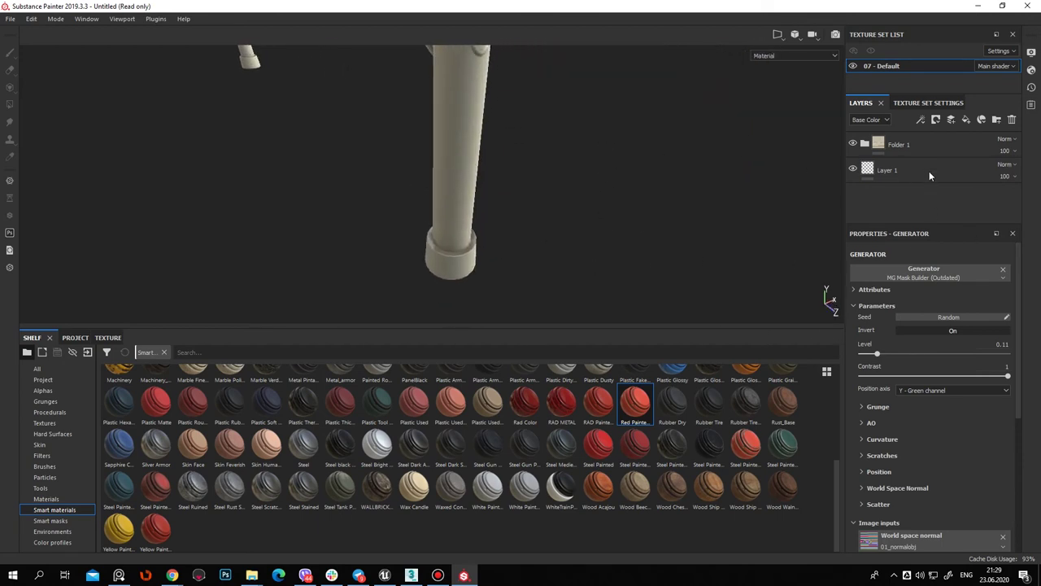
click(917, 150)
mouse_move(498, 235)
alt+mouse_down()
mouse_move(499, 139)
mouse_move(496, 229)
mouse_move(456, 255)
alt+mouse_up()
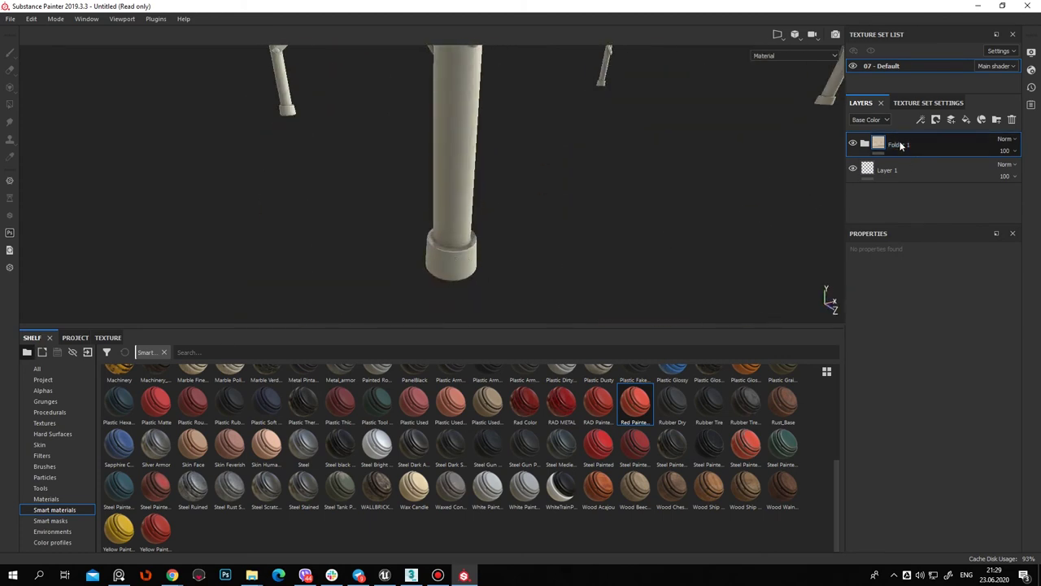
Add a black mask to Folder 1
right_click(891, 144)
click(944, 161)
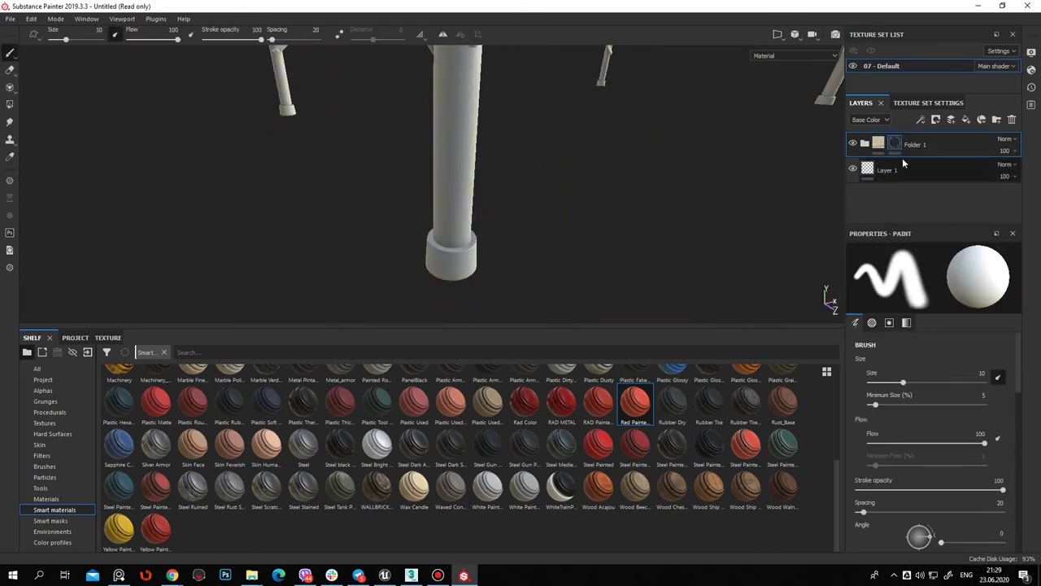
click(897, 143)
key(ctrl+z)
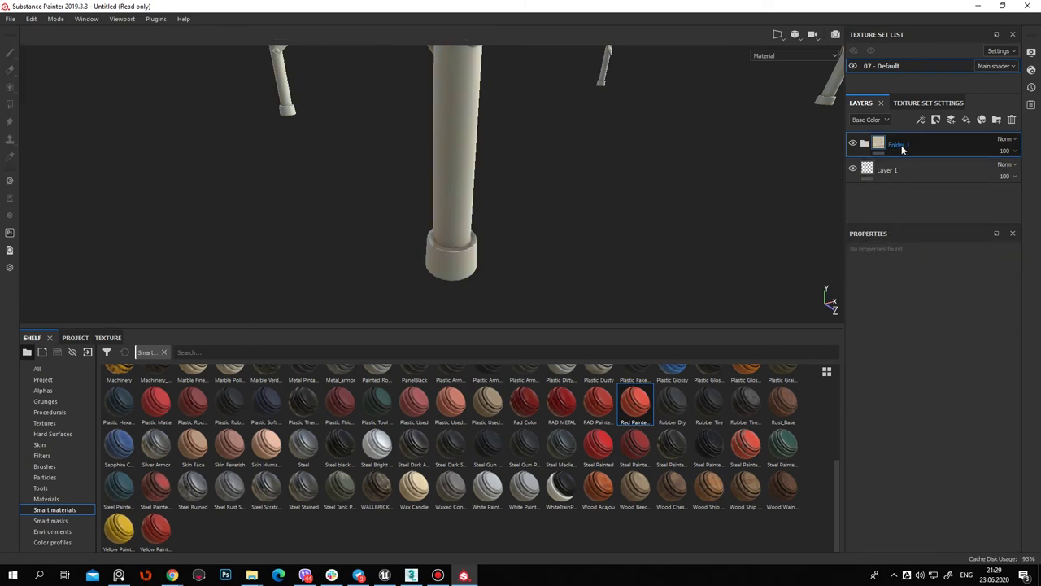
right_click(895, 145)
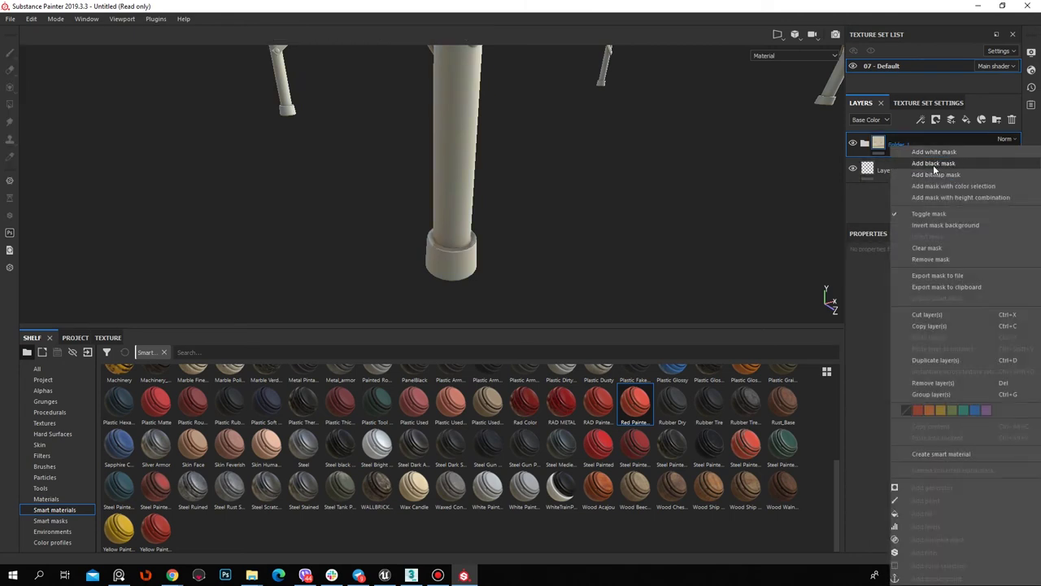
click(933, 164)
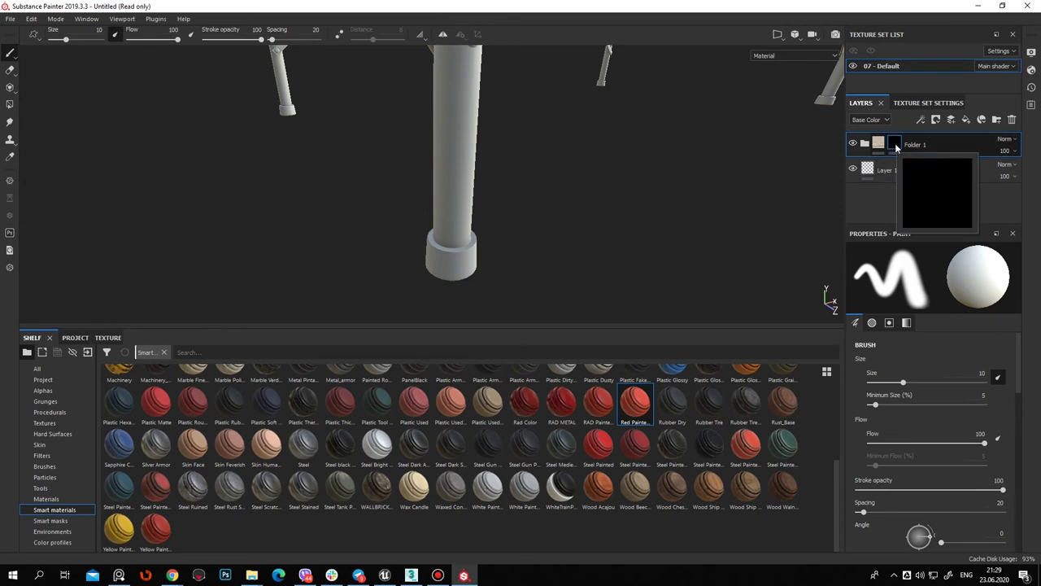
Polygon-fill Folder 1's mask over the bed frame, leaving the leg foot caps out
key(4)
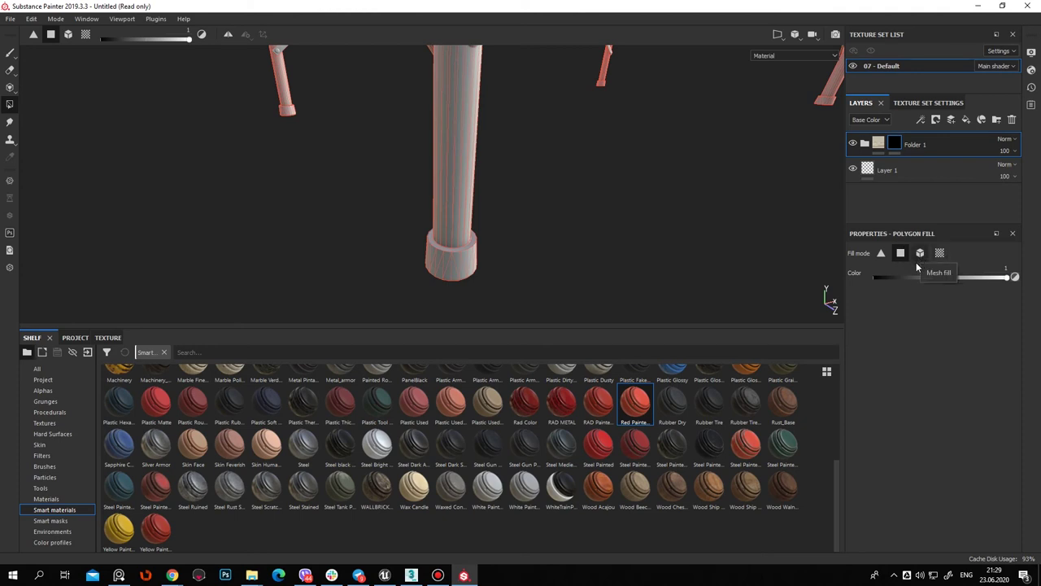
scroll(488, 163, down, 5)
mouse_move(488, 162)
alt+mouse_down()
mouse_move(176, 148)
mouse_move(356, 117)
alt+mouse_up()
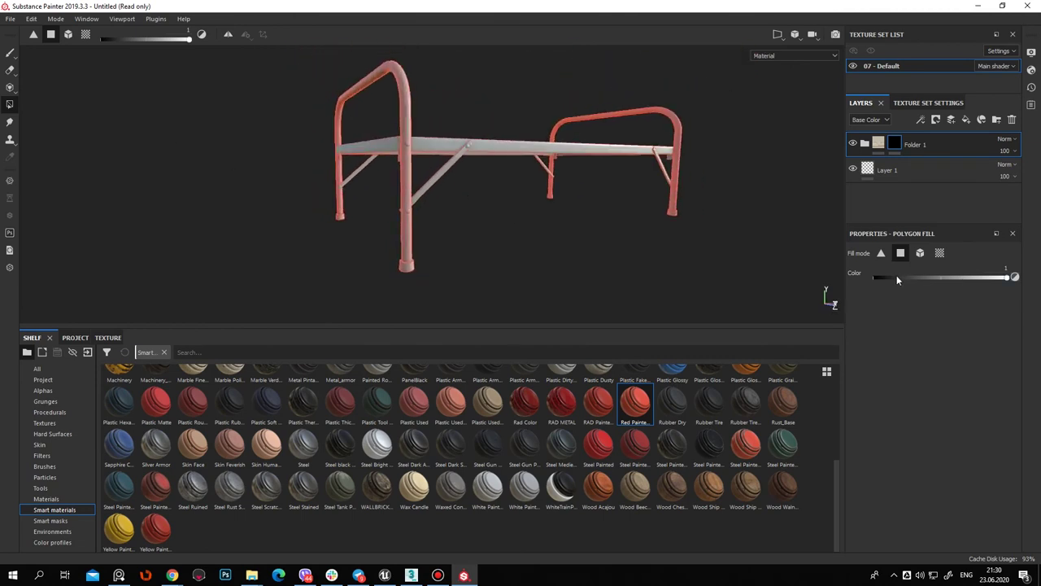
drag(548, 140, 679, 169)
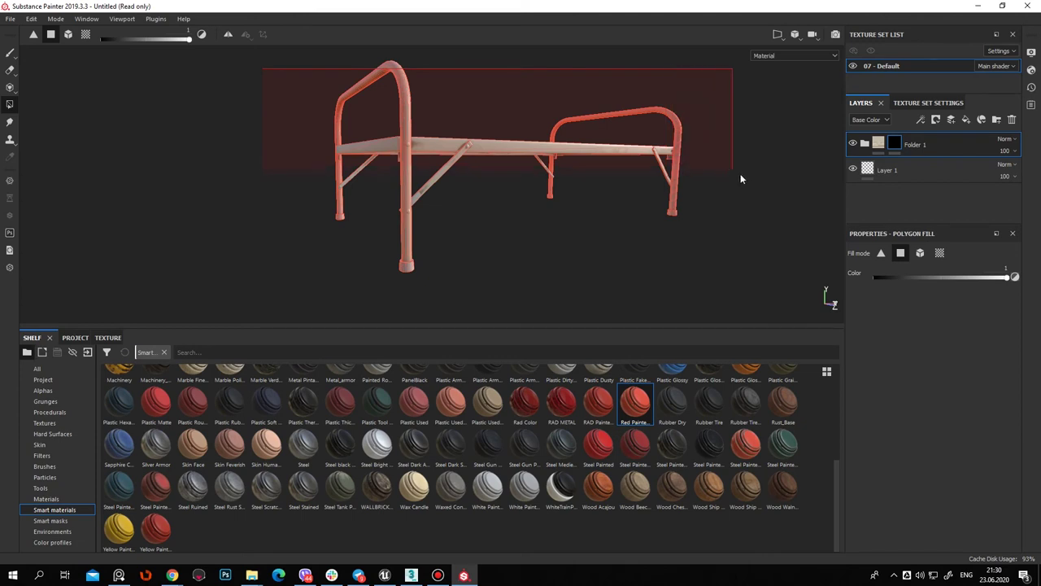
mouse_move(752, 196)
mouse_down()
mouse_move(760, 187)
mouse_move(489, 72)
mouse_up()
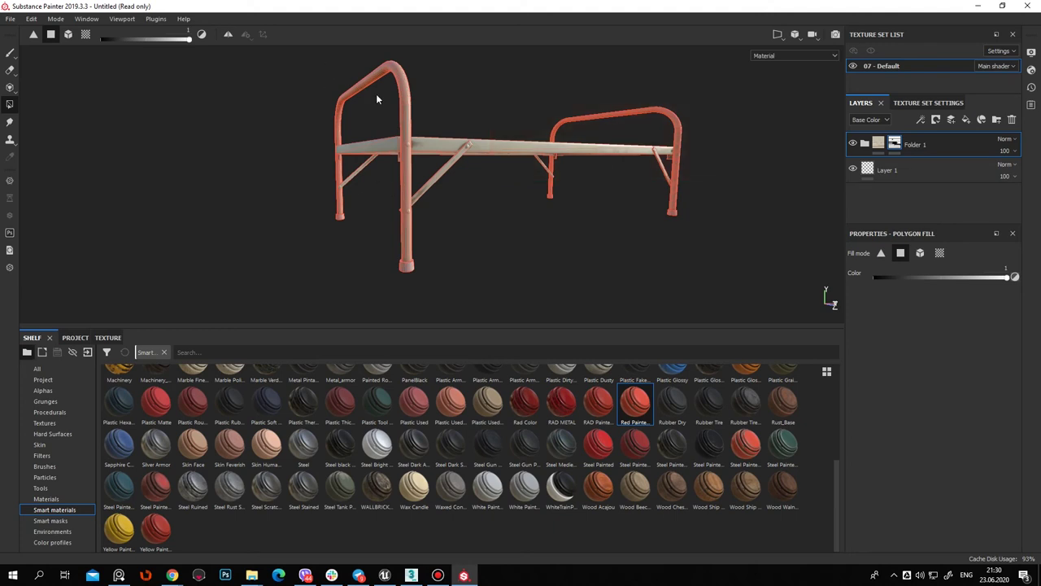
mouse_move(413, 244)
alt+right_down()
mouse_move(451, 203)
mouse_move(485, 269)
mouse_move(495, 244)
mouse_move(823, 427)
alt+right_up()
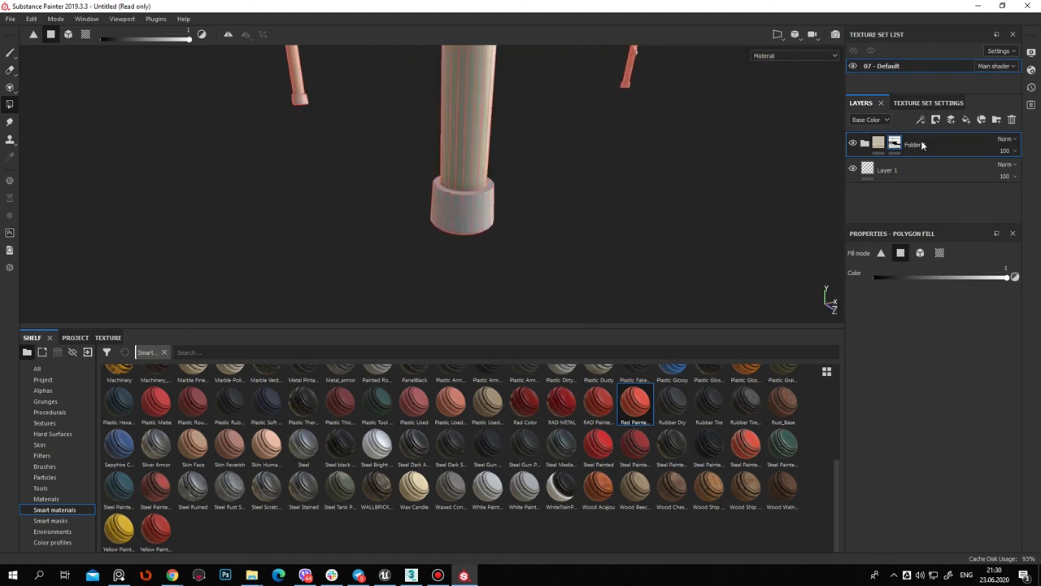
Add Folder 2 and place the Rubber Dry smart material inside it
click(10, 52)
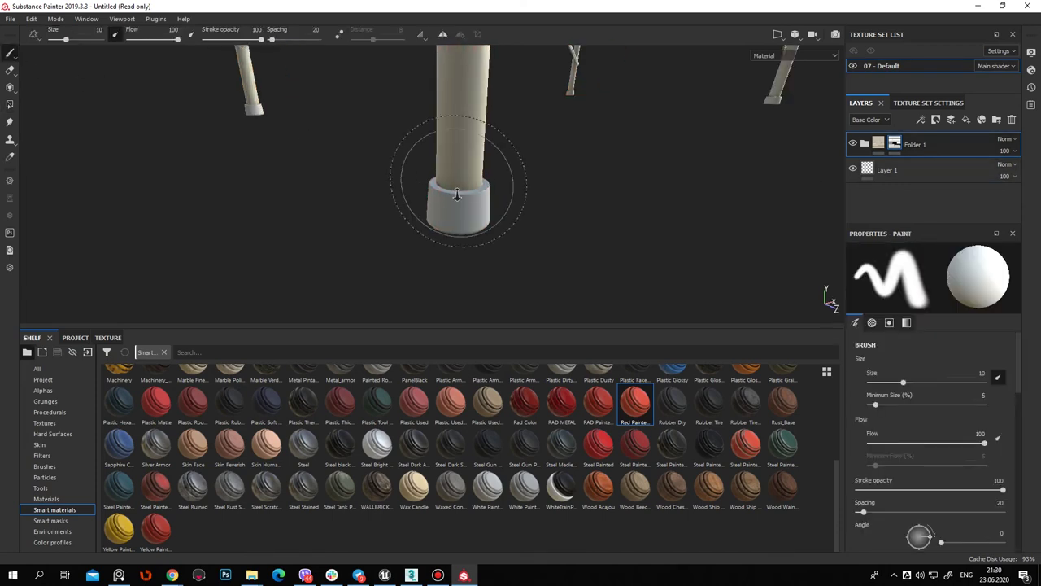
click(993, 122)
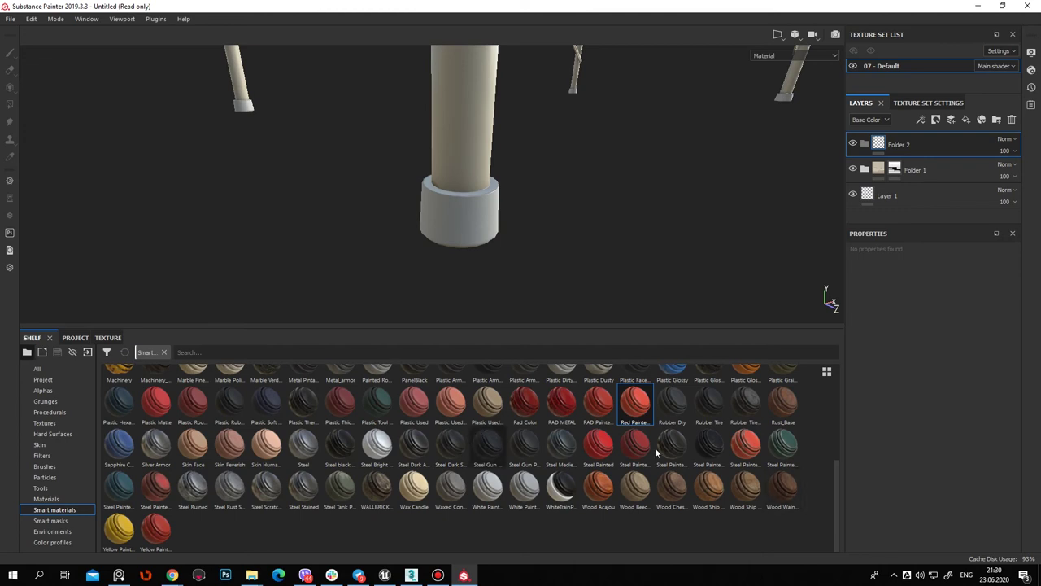
mouse_move(672, 402)
mouse_down()
mouse_move(802, 322)
mouse_move(906, 144)
mouse_up()
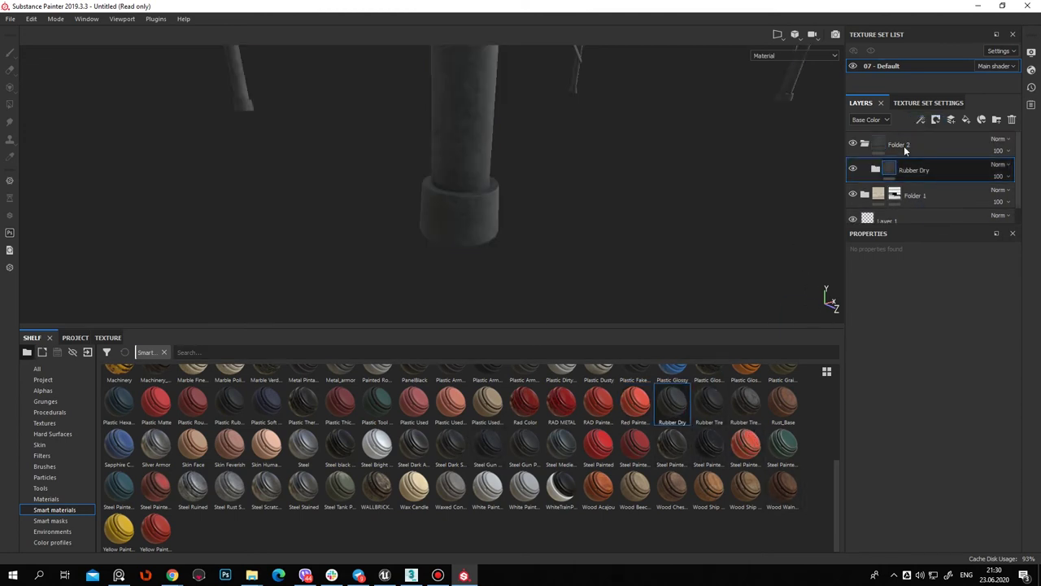
click(876, 169)
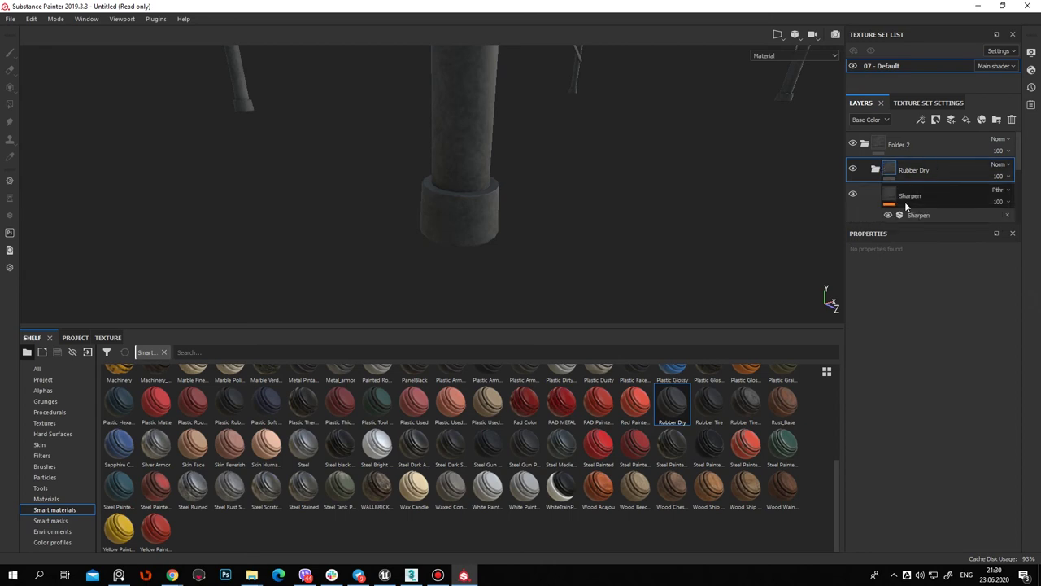
Give Folder 2 a black mask and polygon-fill the first leg's lower end
right_click(891, 141)
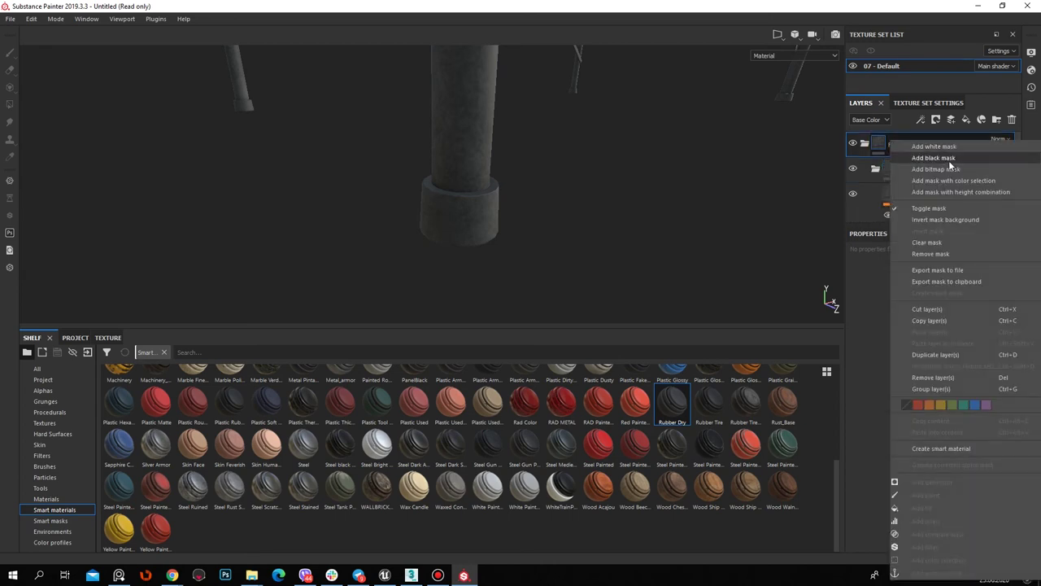
click(920, 157)
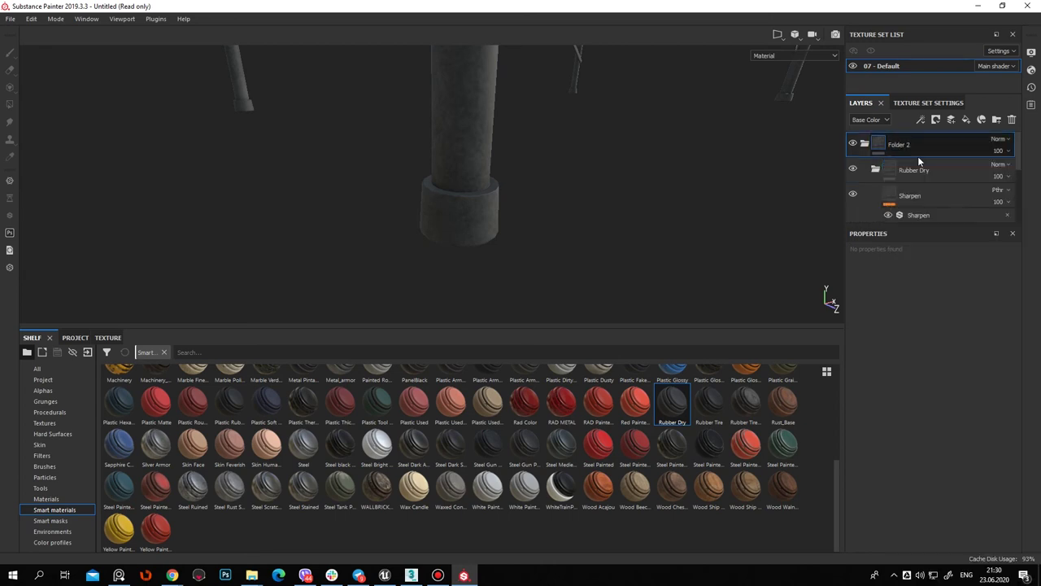
key(4)
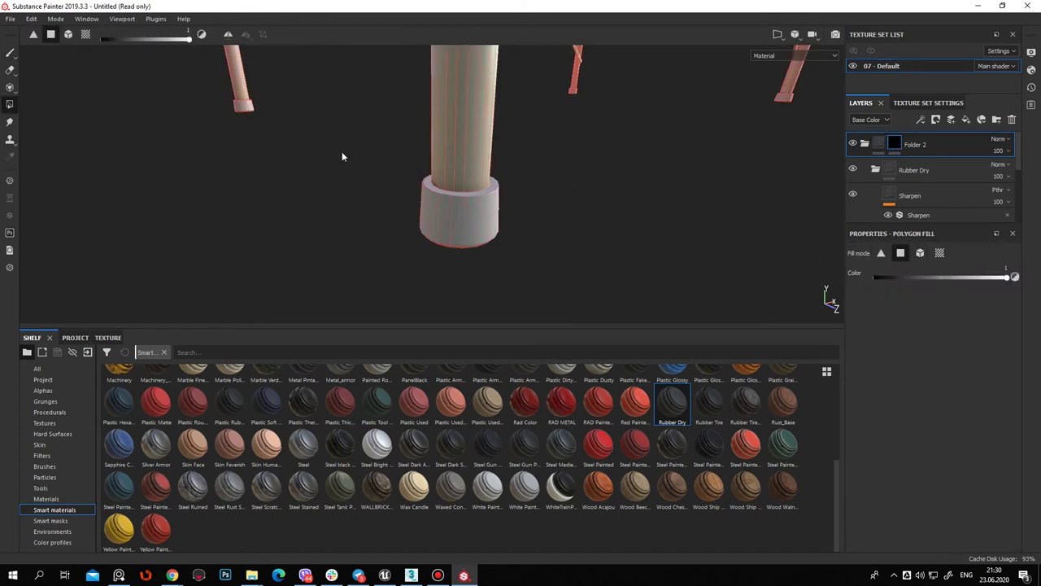
drag(342, 152, 592, 275)
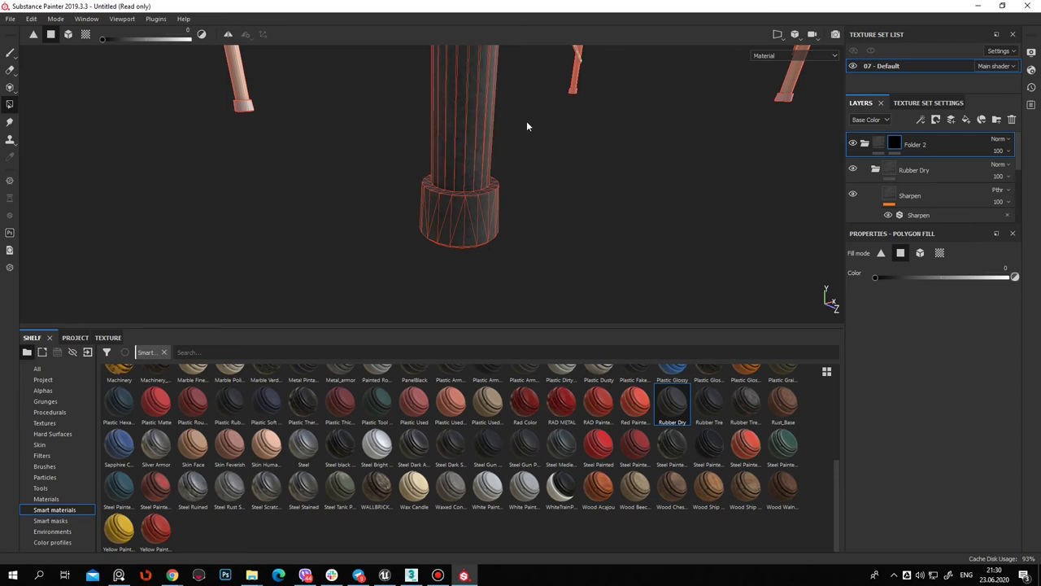
drag(545, 139, 324, 86)
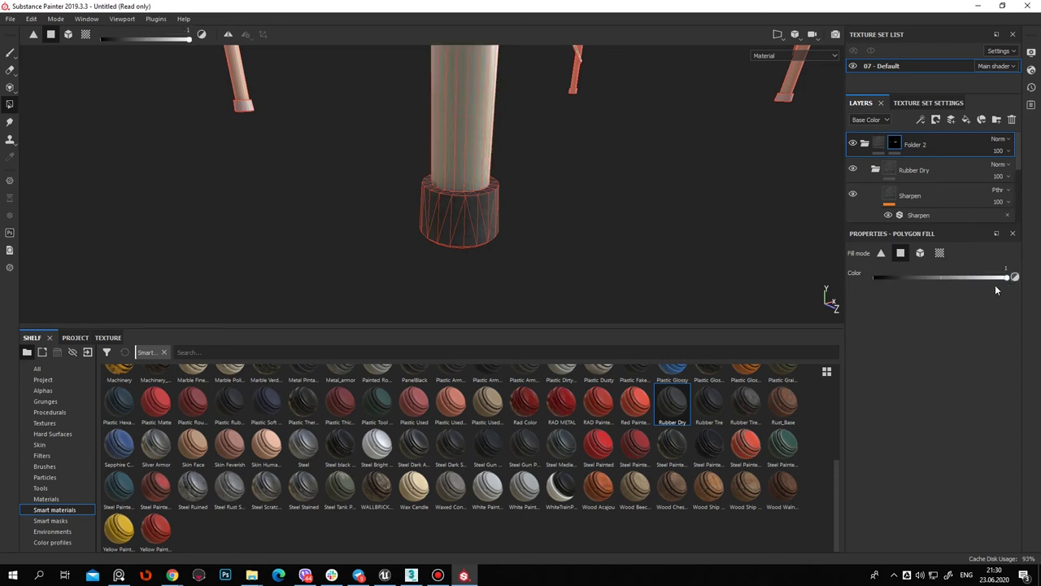
Polygon-fill the foot cap polygons on the other legs in Folder 2's mask
alt+drag(158, 207, 246, 194)
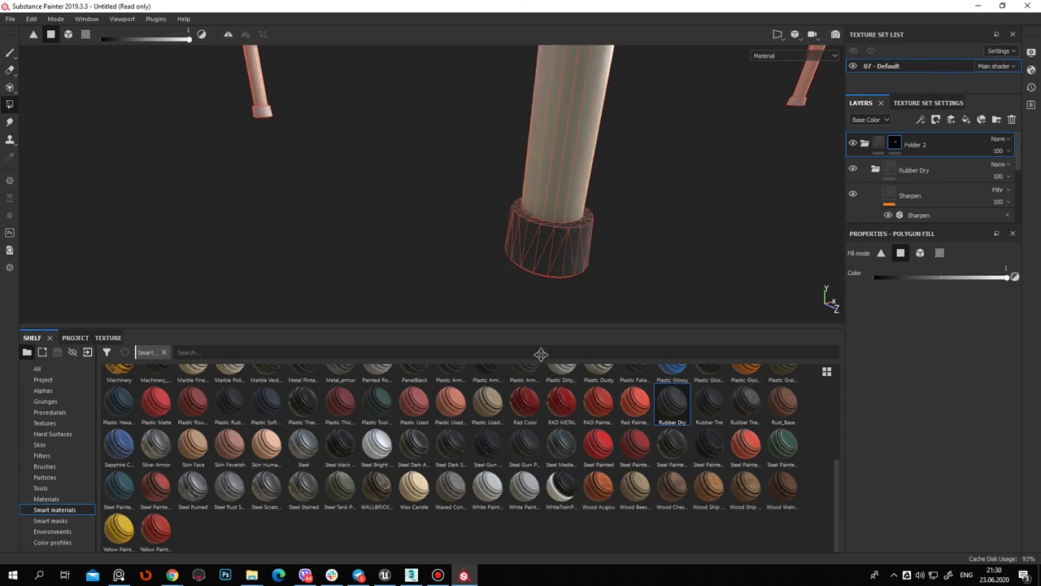
mouse_move(485, 187)
alt+mouse_down()
mouse_move(813, 179)
mouse_move(402, 226)
alt+mouse_up()
mouse_move(252, 184)
alt+mouse_down()
mouse_move(363, 181)
mouse_move(216, 107)
mouse_move(565, 200)
mouse_move(6, 181)
mouse_move(528, 200)
mouse_move(667, 193)
mouse_move(603, 225)
mouse_move(674, 246)
mouse_move(608, 221)
mouse_move(866, 265)
alt+mouse_up()
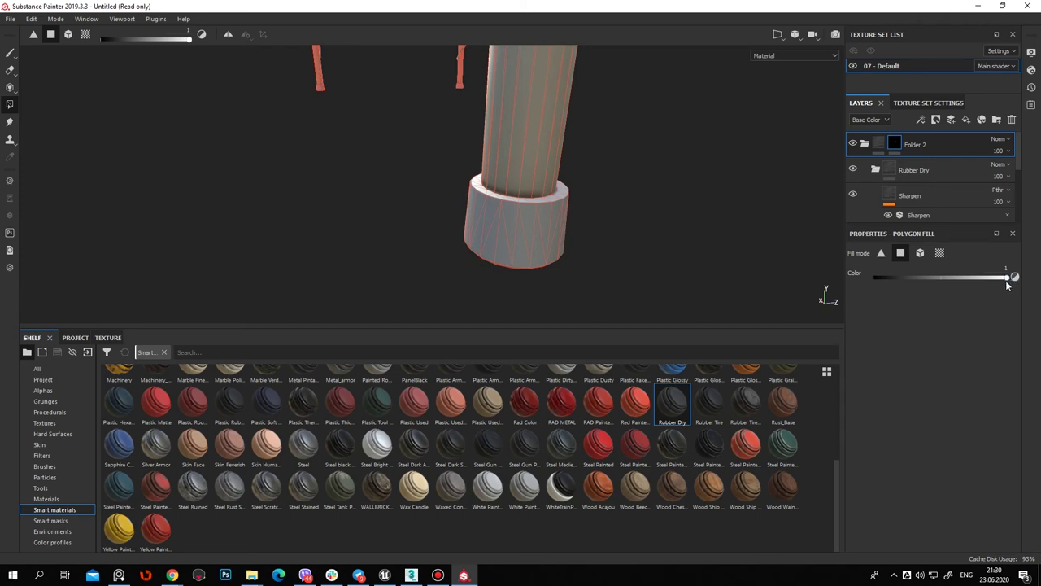
drag(401, 114, 600, 263)
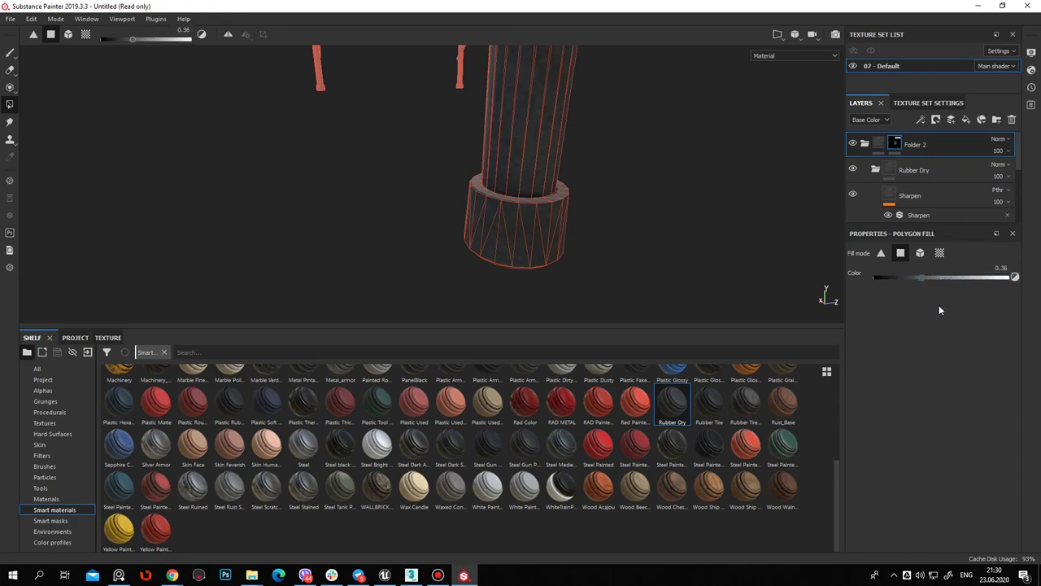
mouse_move(607, 196)
alt+mouse_down()
mouse_move(594, 116)
mouse_move(443, 101)
alt+mouse_up()
scroll(580, 137, down, 2)
mouse_move(376, 121)
alt+mouse_down()
mouse_move(426, 176)
mouse_move(314, 174)
alt+mouse_up()
mouse_move(314, 174)
alt+middle_down()
mouse_move(639, 179)
mouse_move(569, 255)
mouse_move(472, 151)
mouse_move(282, 191)
mouse_move(325, 88)
mouse_move(588, 226)
mouse_move(297, 98)
mouse_move(530, 214)
mouse_move(437, 185)
mouse_move(445, 188)
mouse_move(365, 230)
mouse_move(591, 193)
mouse_move(553, 195)
mouse_move(481, 151)
mouse_move(711, 192)
mouse_move(567, 146)
mouse_move(459, 140)
mouse_move(848, 195)
alt+middle_up()
mouse_move(680, 191)
alt+mouse_down()
mouse_move(474, 188)
mouse_move(575, 162)
mouse_move(532, 130)
mouse_move(538, 150)
alt+mouse_up()
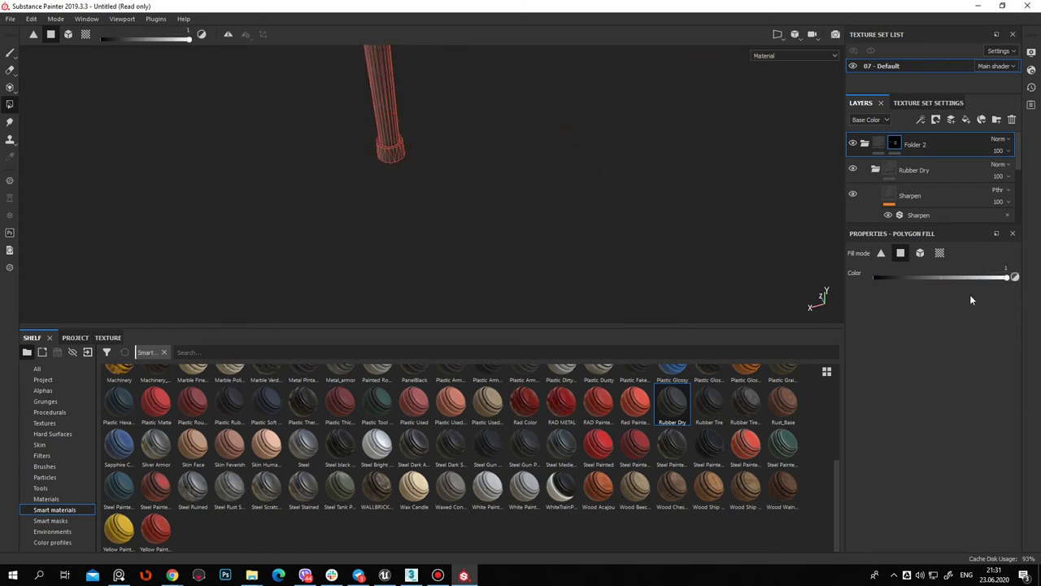
Remove the rubber from the central leg tube using a fill value of 0
drag(934, 283, 785, 270)
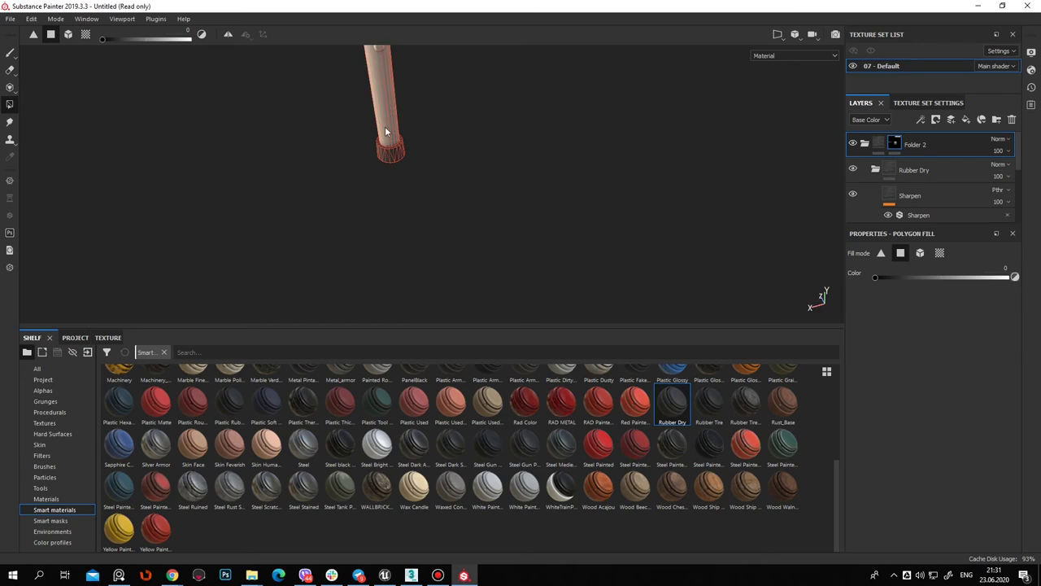
alt+middle_drag(415, 197, 496, 220)
mouse_move(496, 220)
alt+mouse_down()
mouse_move(581, 162)
mouse_move(562, 113)
alt+mouse_up()
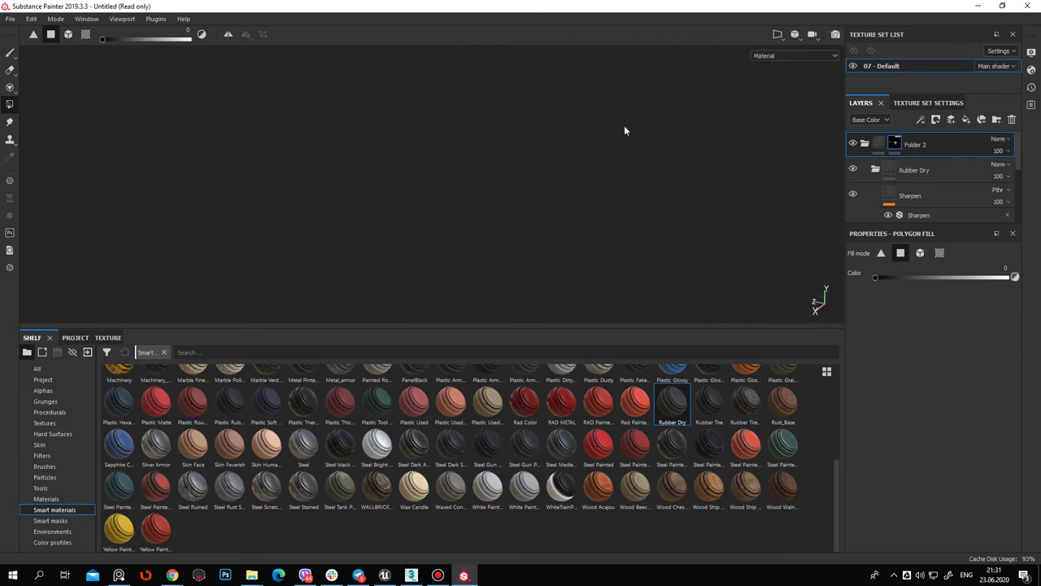
key(f)
alt+drag(562, 211, 651, 158)
mouse_move(651, 158)
alt+right_down()
mouse_move(551, 247)
mouse_move(507, 151)
alt+right_up()
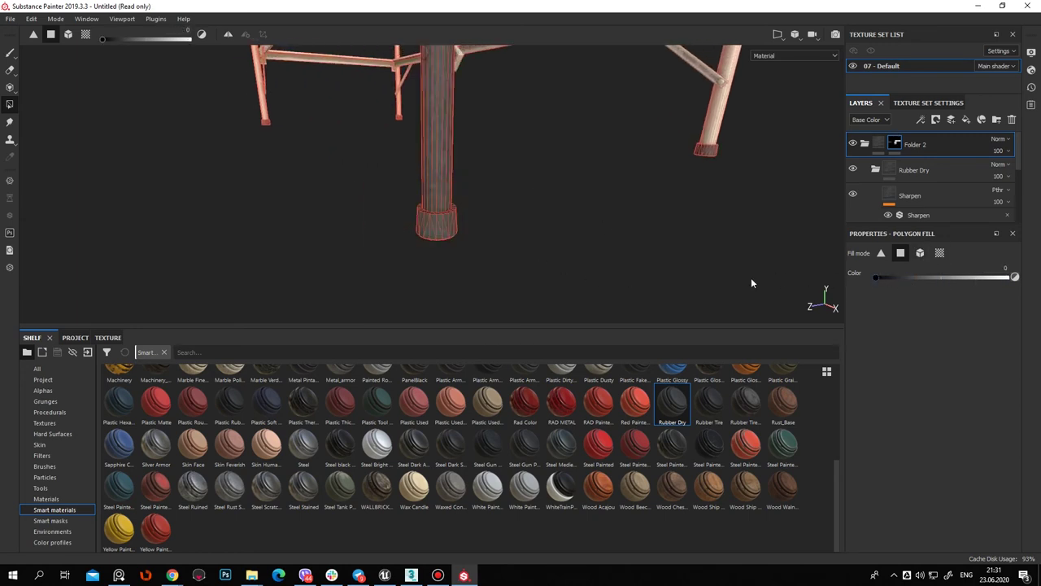
click(438, 192)
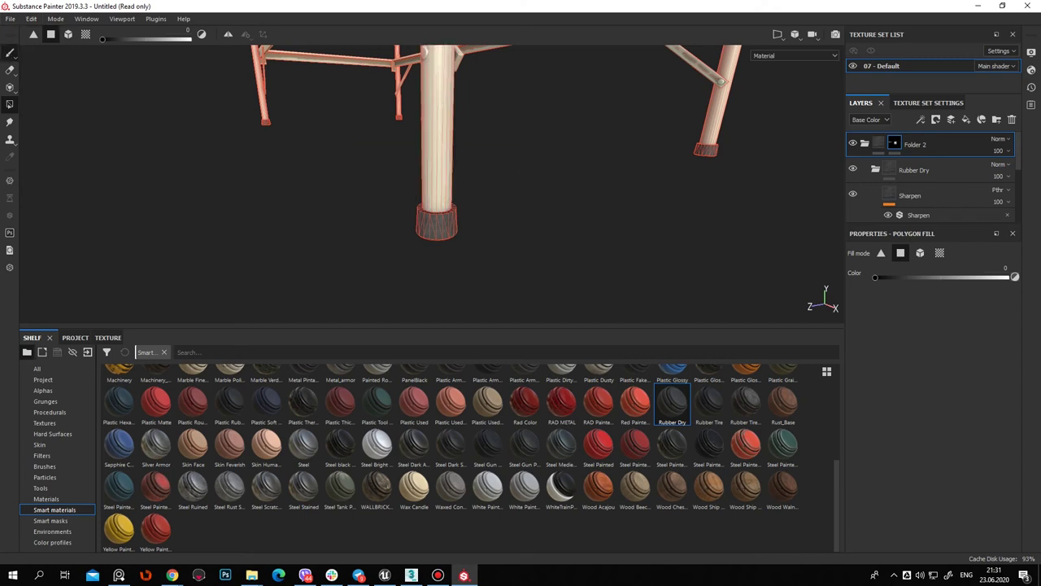
key(1)
mouse_move(488, 190)
alt+mouse_down()
mouse_move(425, 130)
mouse_move(487, 200)
mouse_move(393, 176)
mouse_move(442, 214)
mouse_move(595, 242)
alt+mouse_up()
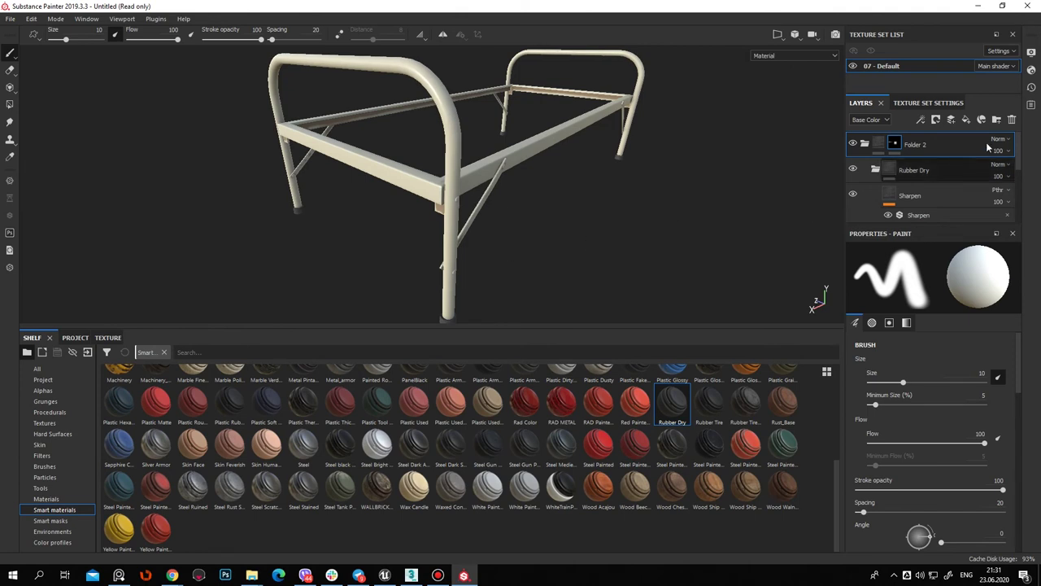
Collapse Folder 2 and select Folder 1's mask
click(936, 170)
key(Delete)
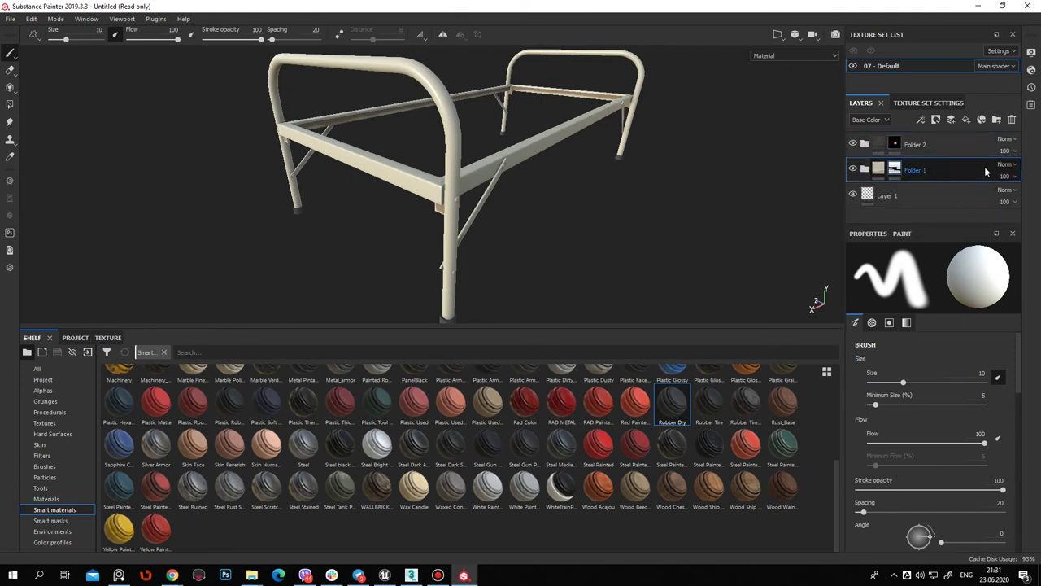
click(895, 171)
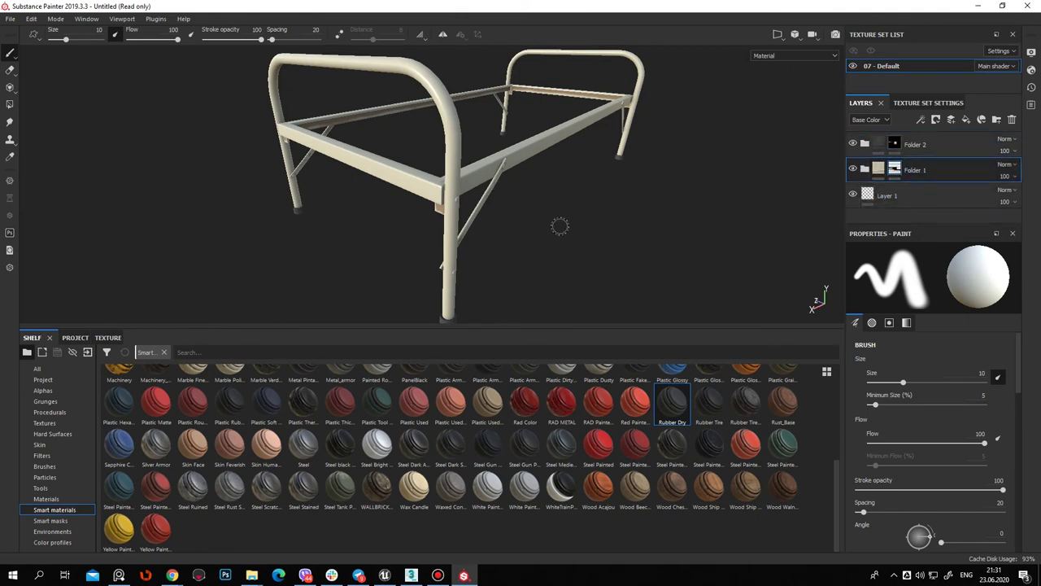
Add an empty Folder 3 above Folder 1 and switch to the web browser
alt+drag(558, 225, 648, 245)
alt+drag(499, 221, 737, 203)
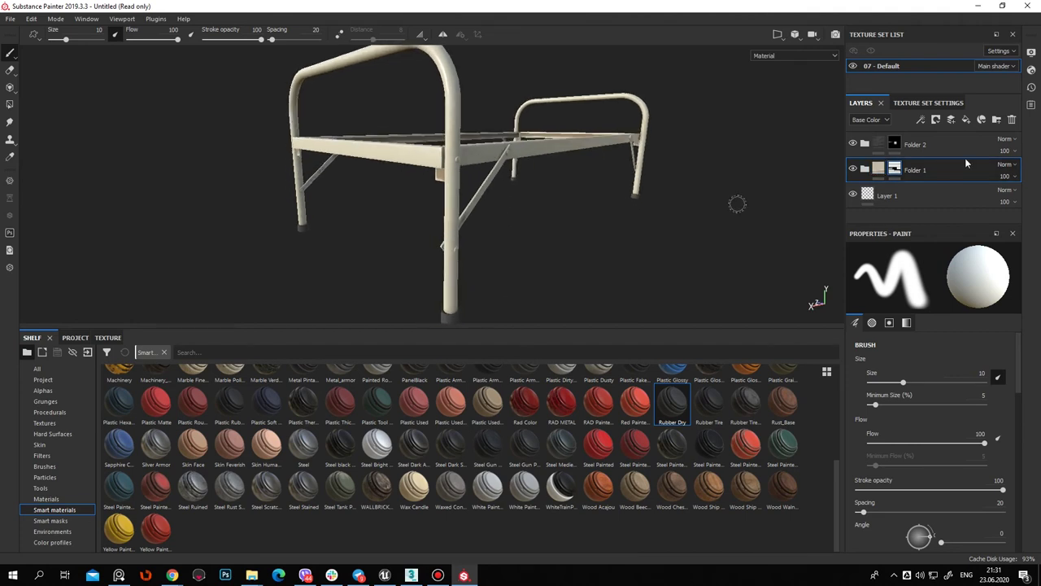
alt+drag(570, 184, 560, 188)
click(995, 120)
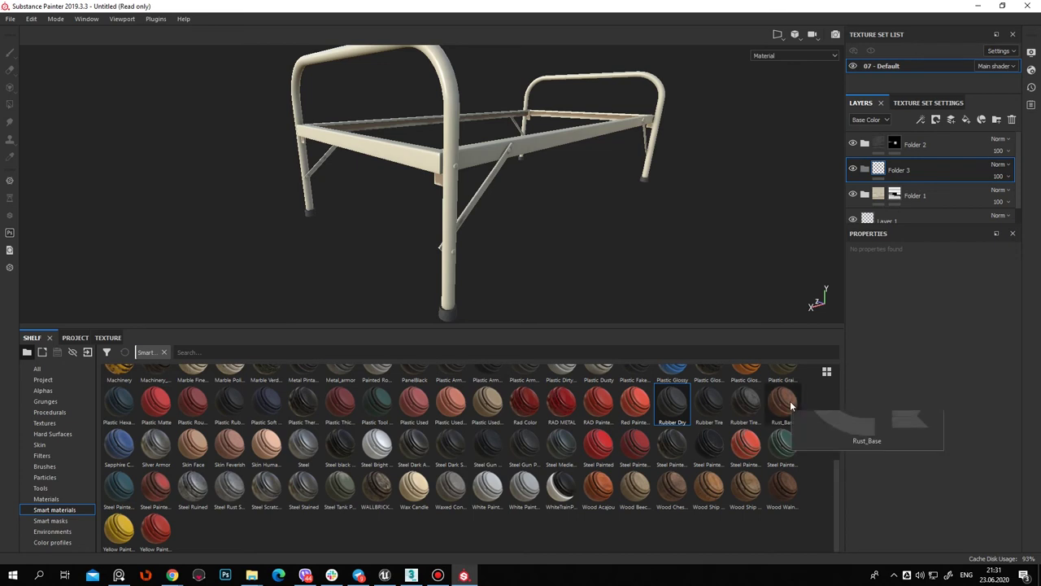
mouse_move(783, 400)
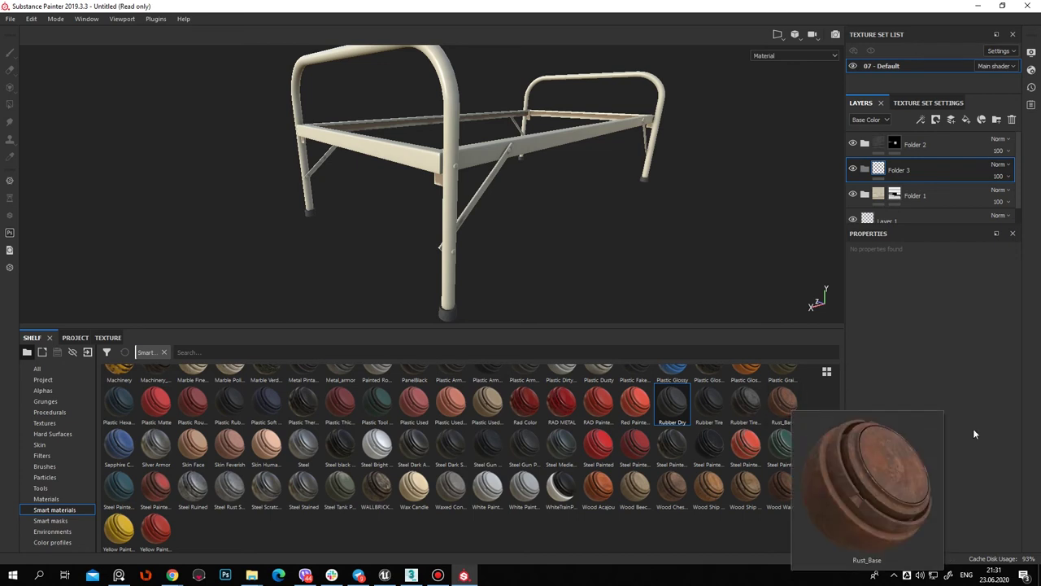
key(alt+Tab)
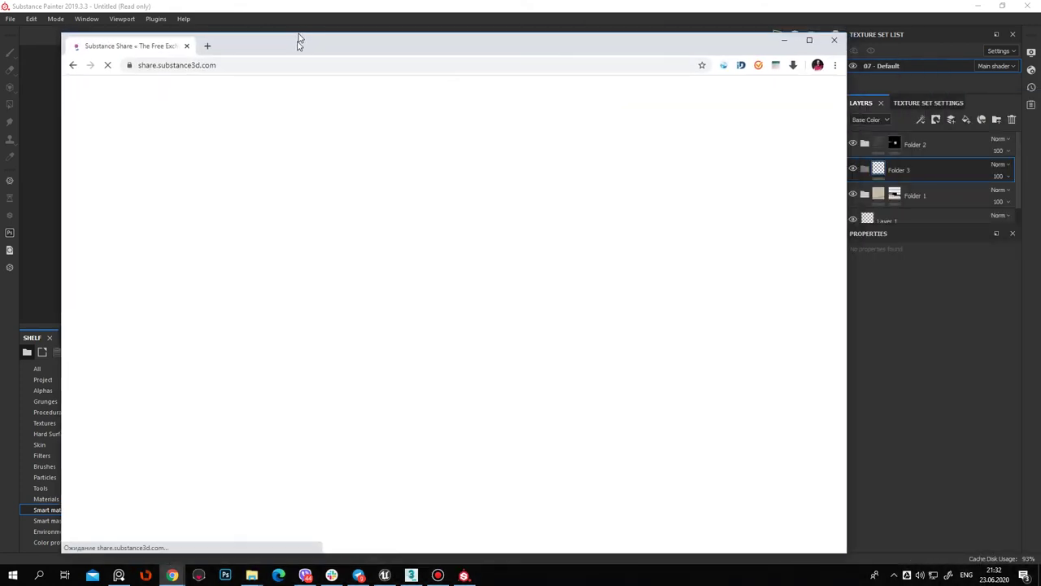
Browse Substance Share's Smart Masks and then Smart Materials listings
drag(298, 40, 366, 52)
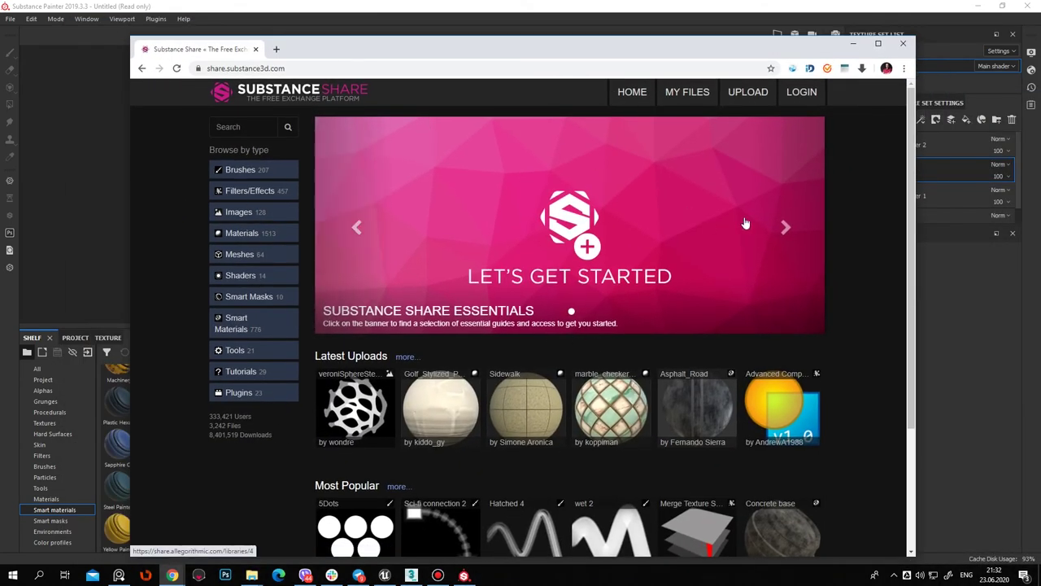
scroll(708, 221, down, 2)
scroll(569, 204, up, 2)
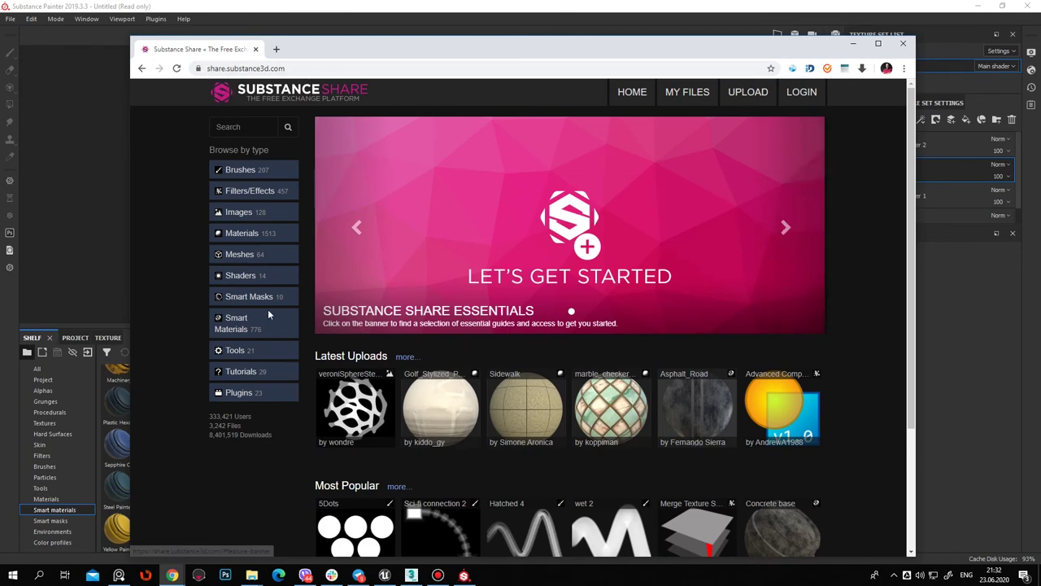
scroll(622, 318, down, 2)
scroll(663, 415, up, 2)
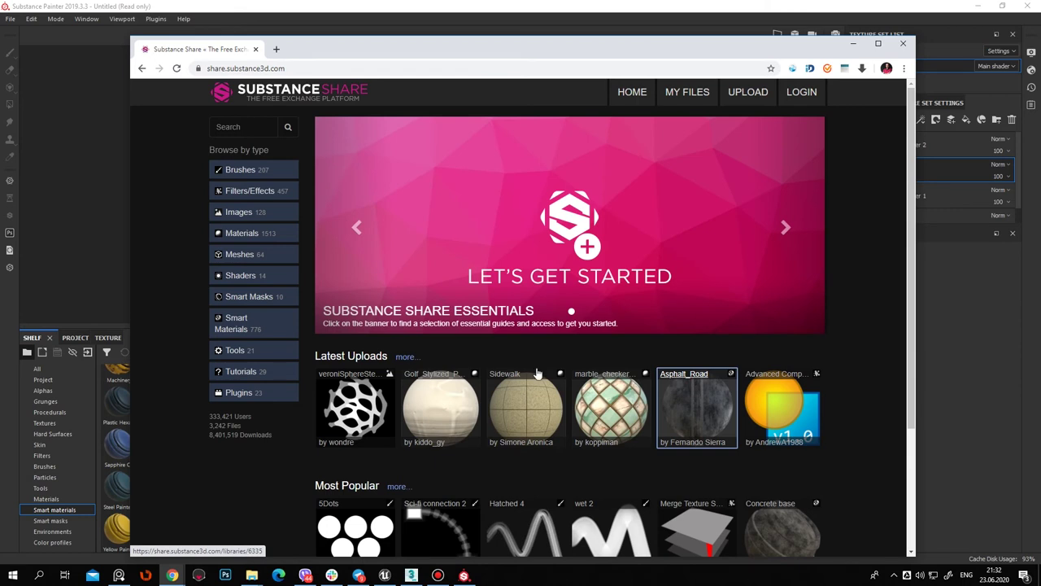
click(248, 298)
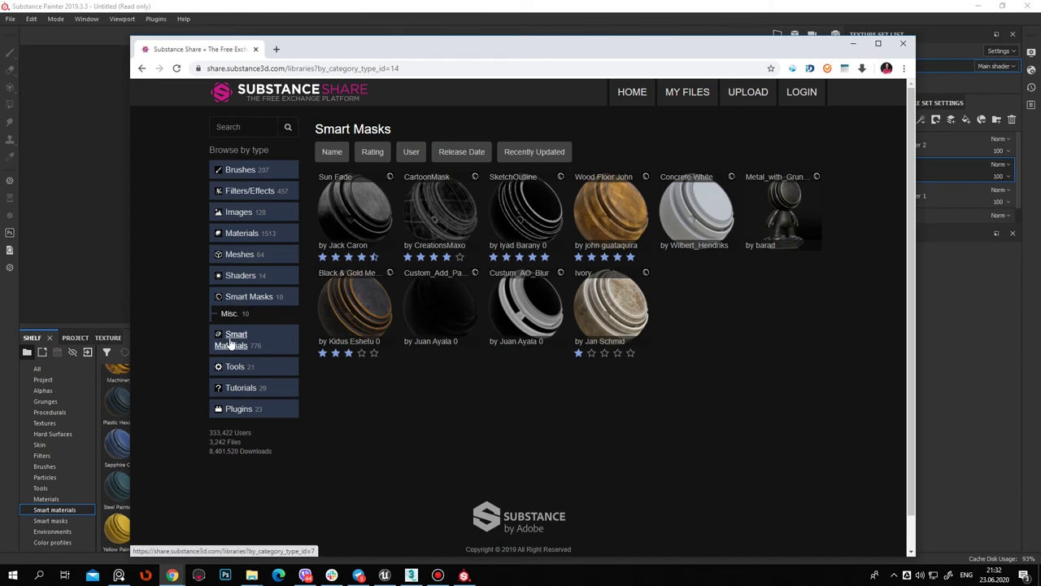
click(231, 339)
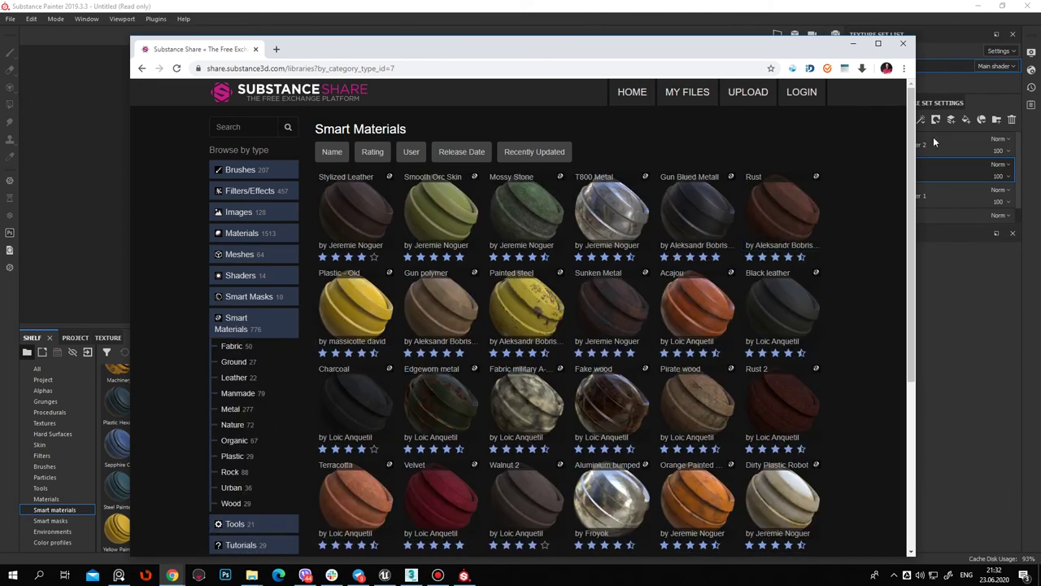
Look over the Smart Materials page, then minimize the browser to return to Substance Painter
drag(913, 114, 913, 277)
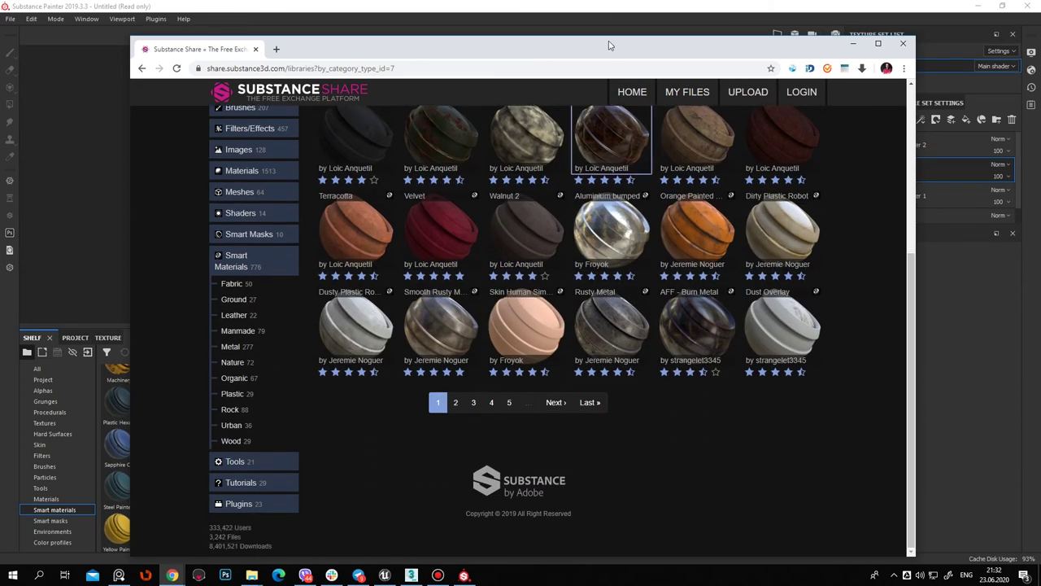
drag(616, 45, 583, 22)
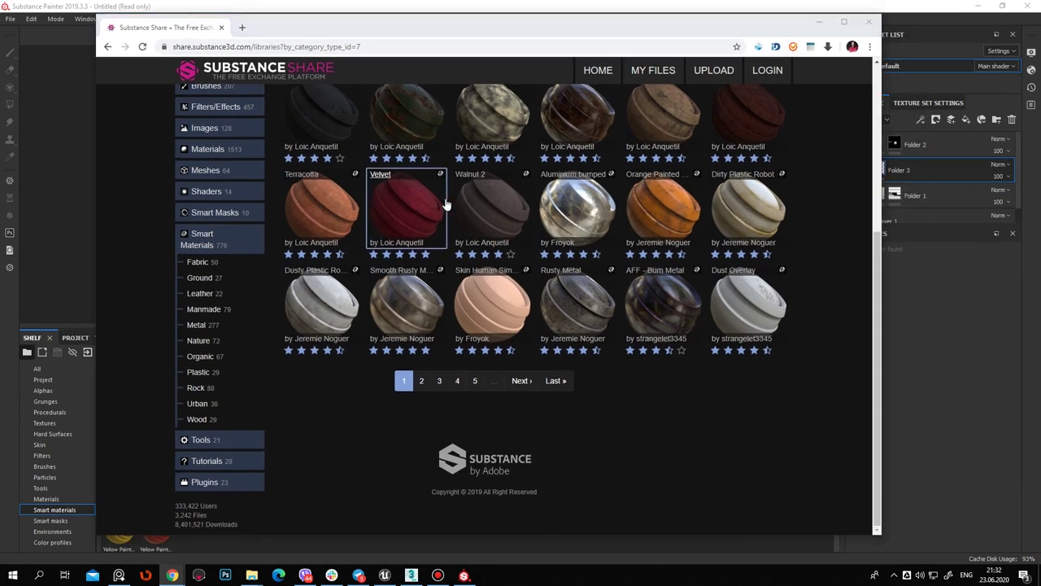
scroll(700, 350, up, 4)
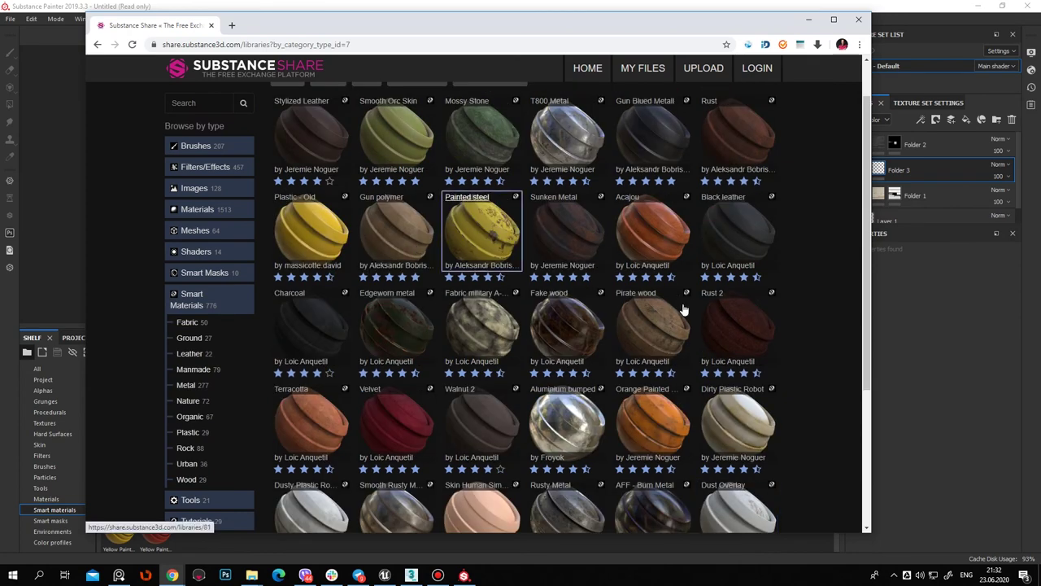
scroll(684, 382, up, 1)
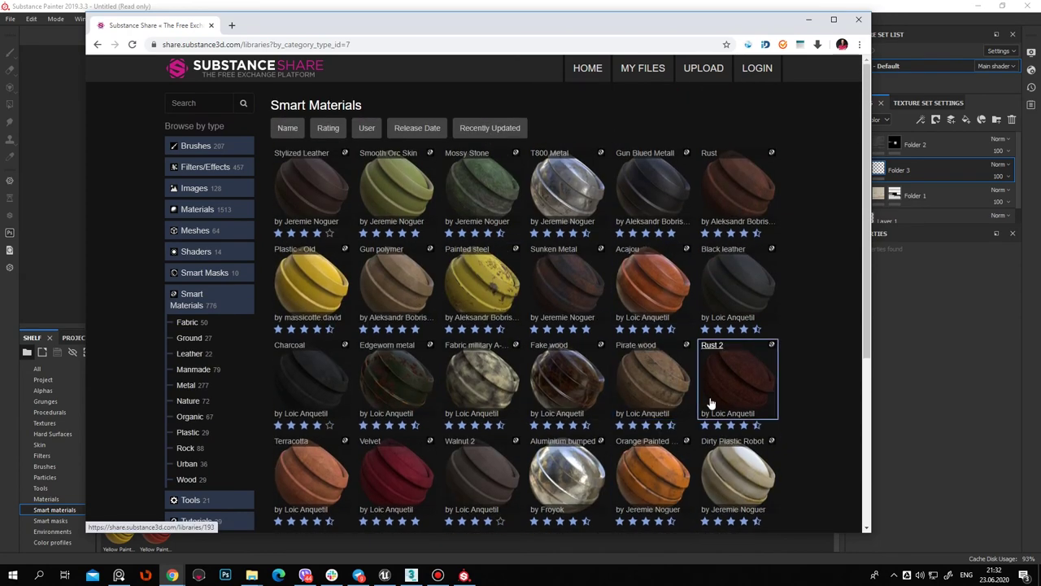
click(810, 23)
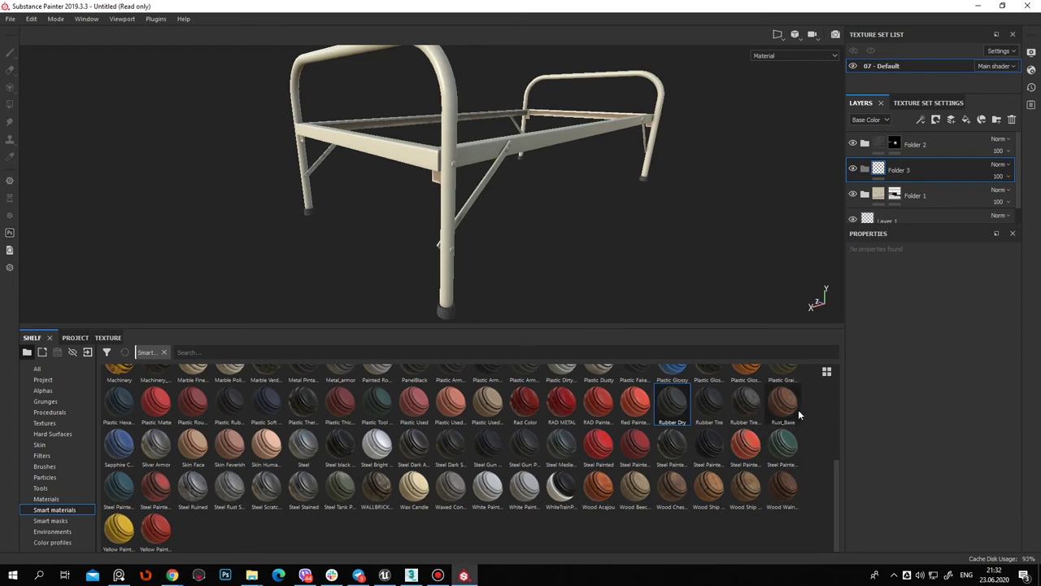
Place the Rust_Base smart material in Folder 3 and give the folder a black mask
mouse_move(784, 407)
mouse_down()
mouse_move(940, 173)
mouse_move(924, 168)
mouse_up()
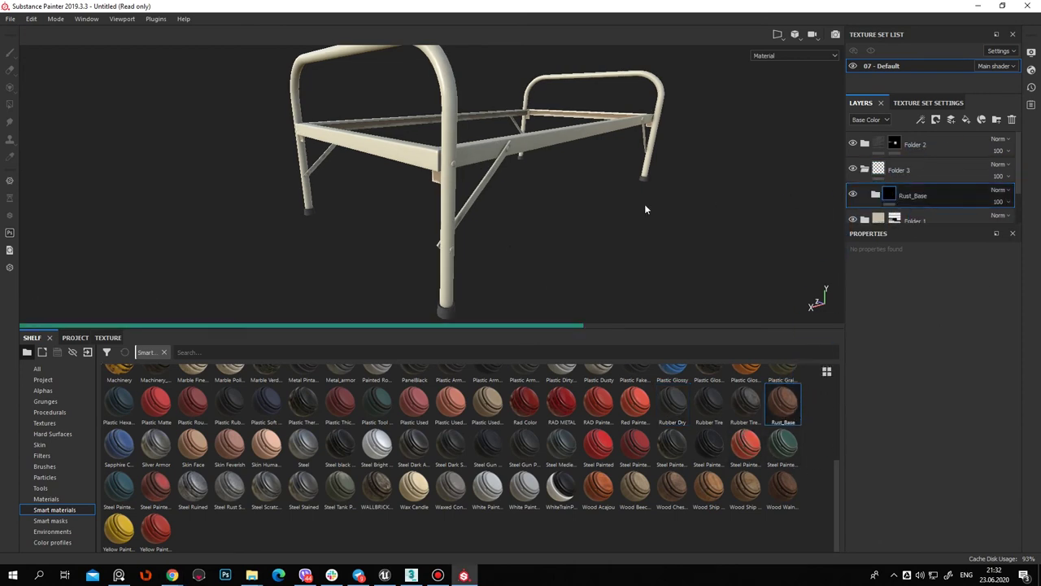
mouse_move(485, 238)
alt+mouse_down()
mouse_move(638, 150)
mouse_move(754, 133)
mouse_move(476, 200)
mouse_move(735, 190)
mouse_move(478, 152)
mouse_move(117, 151)
mouse_move(336, 158)
mouse_move(402, 235)
mouse_move(541, 234)
mouse_move(572, 198)
alt+mouse_up()
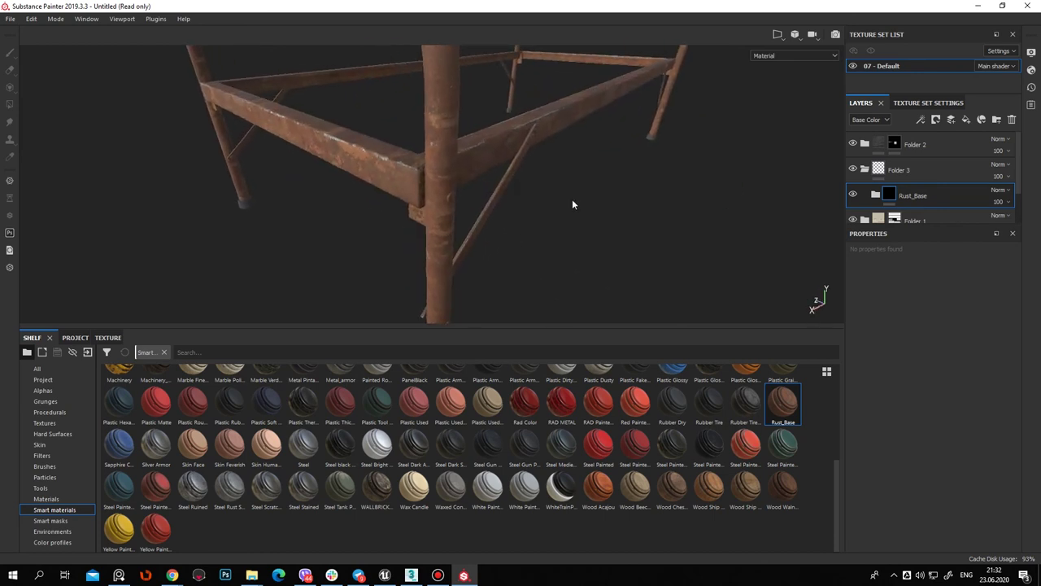
right_click(903, 169)
click(973, 18)
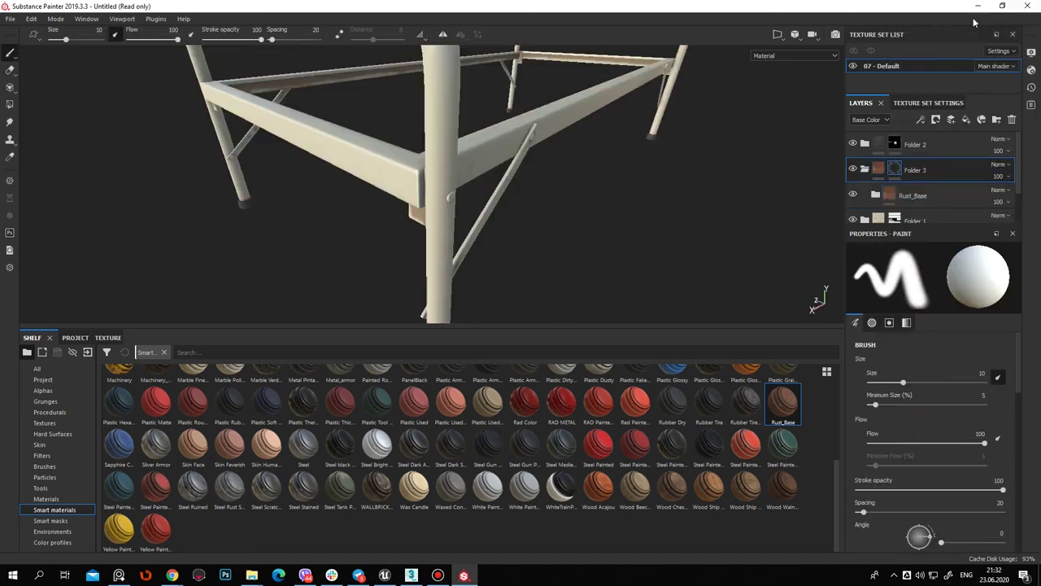
alt+drag(551, 148, 601, 150)
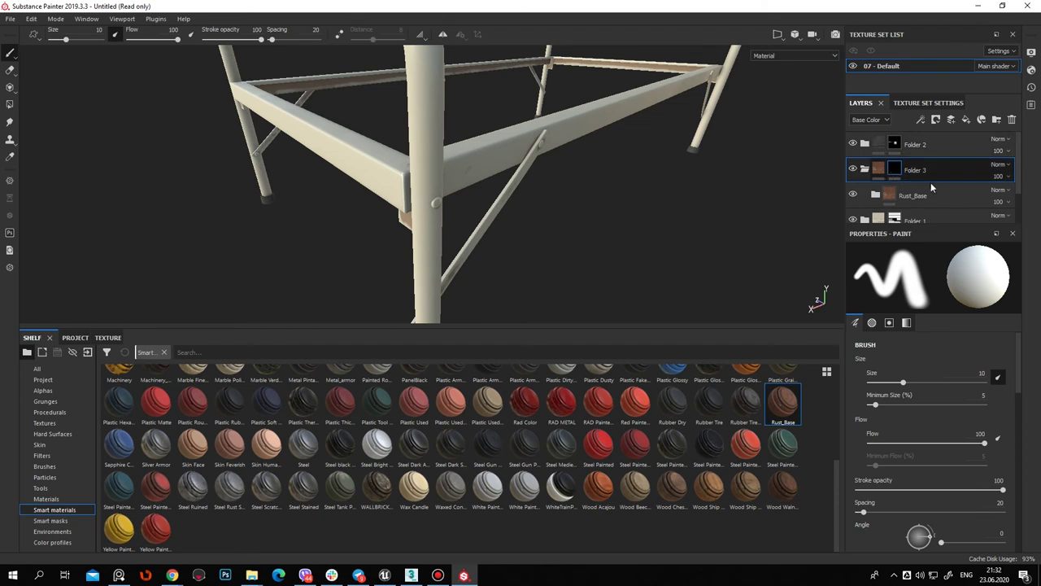
right_click(898, 167)
click(954, 187)
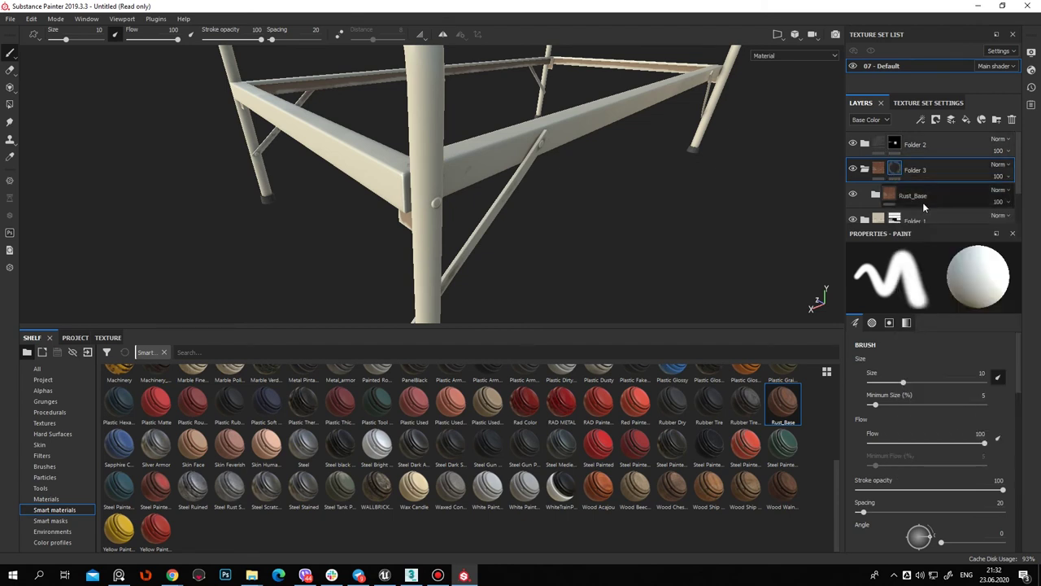
Add a Dirt generator to Folder 3's mask
right_click(895, 168)
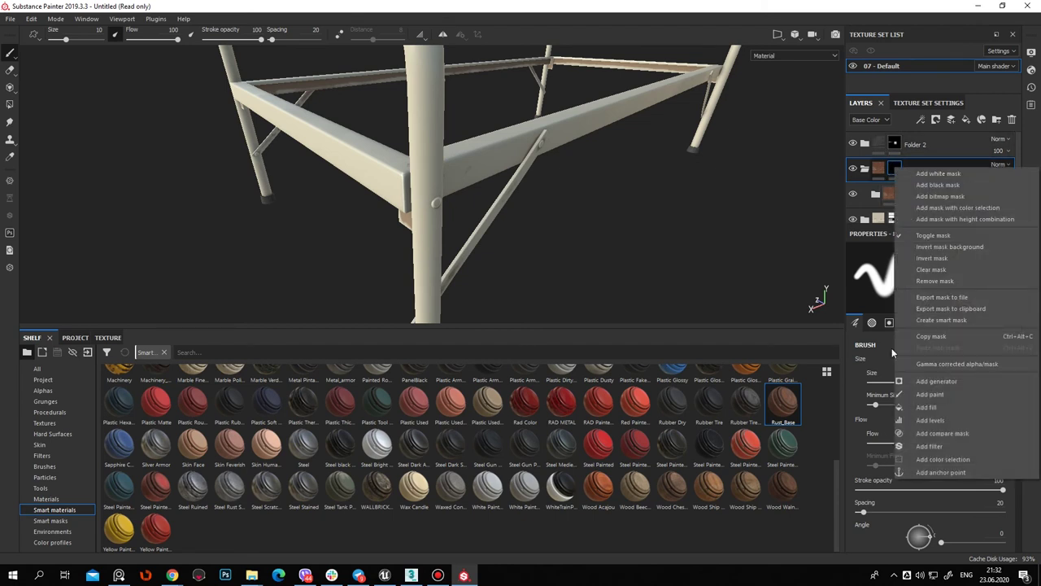
click(965, 383)
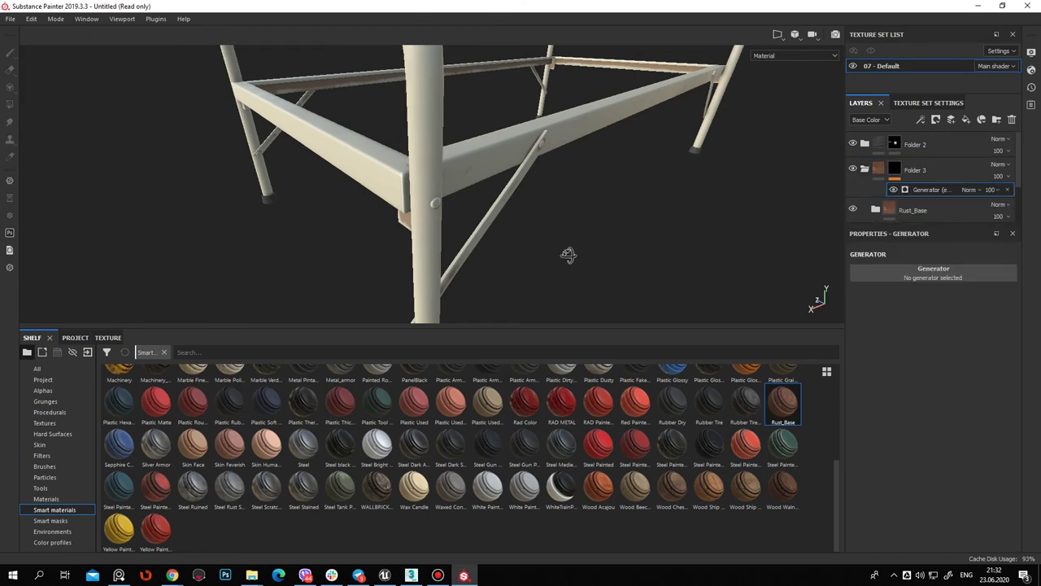
alt+drag(568, 254, 762, 268)
click(968, 277)
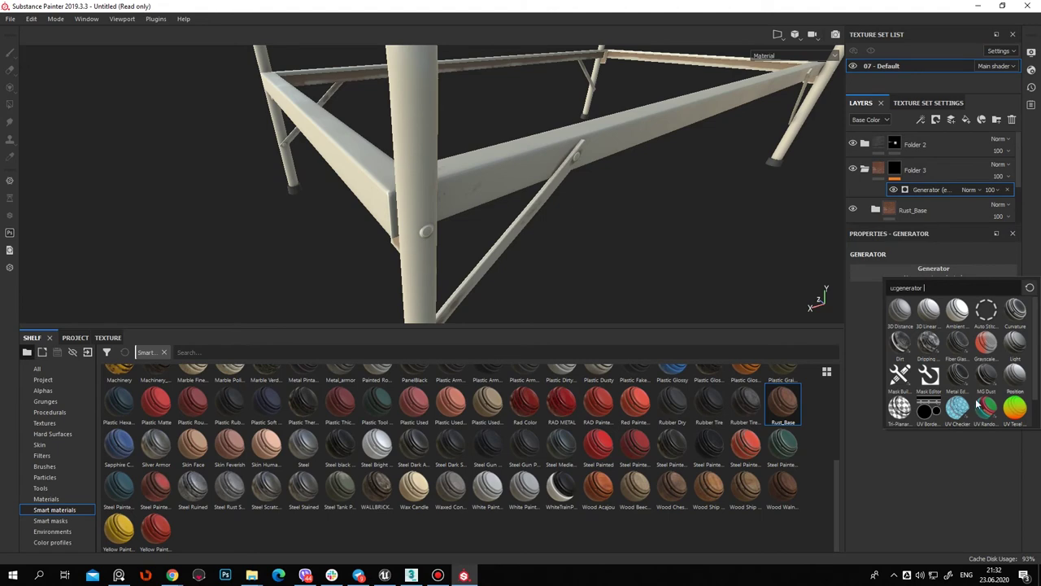
click(901, 343)
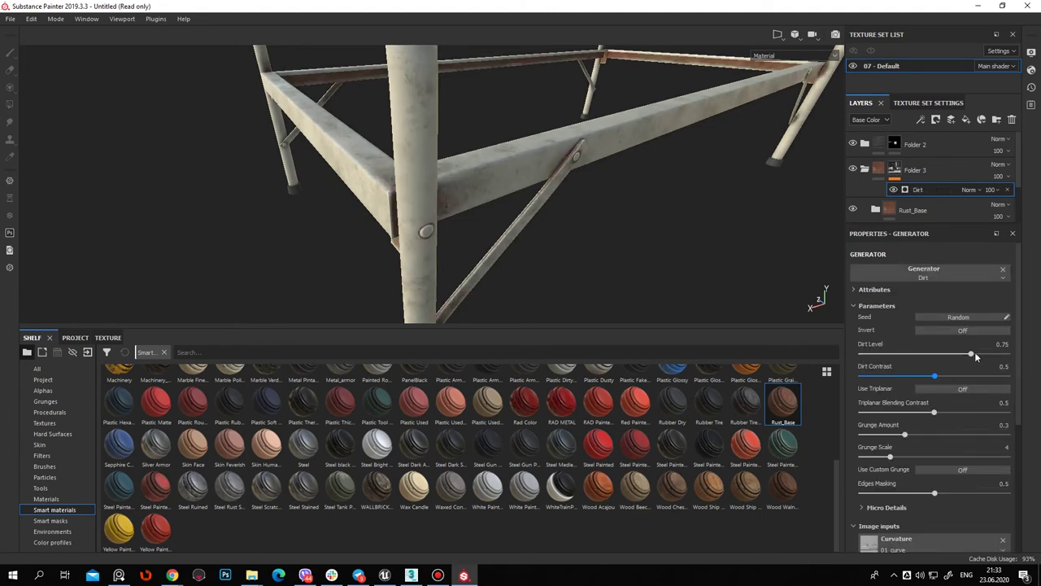
mouse_move(551, 237)
alt+mouse_down()
mouse_move(521, 149)
mouse_move(537, 190)
mouse_move(474, 182)
mouse_move(298, 251)
mouse_move(717, 264)
mouse_move(691, 233)
mouse_move(681, 151)
mouse_move(640, 187)
alt+mouse_up()
mouse_move(296, 173)
alt+mouse_down()
mouse_move(472, 127)
mouse_move(485, 158)
mouse_move(706, 299)
mouse_move(539, 153)
mouse_move(610, 195)
mouse_move(521, 244)
mouse_move(570, 227)
alt+mouse_up()
Tune the Dirt Level to 0.79, checking the rust on rails and legs
drag(979, 356, 985, 354)
mouse_move(456, 138)
alt+mouse_down()
mouse_move(418, 117)
mouse_move(507, 112)
mouse_move(388, 157)
mouse_move(606, 140)
alt+mouse_up()
alt+middle_drag(606, 140, 512, 163)
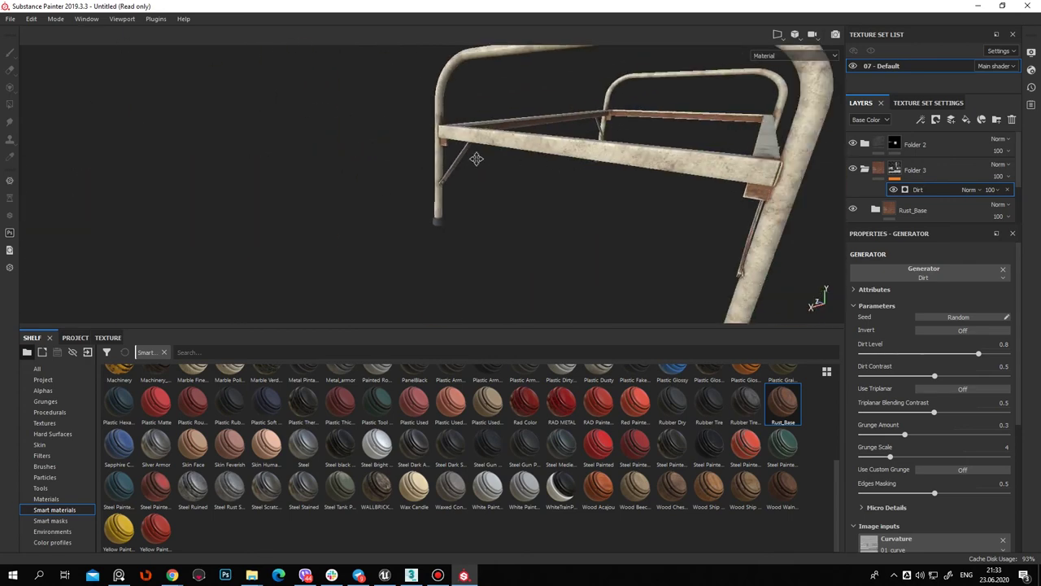
mouse_move(629, 185)
alt+mouse_down()
mouse_move(477, 186)
mouse_move(393, 174)
mouse_move(510, 265)
alt+mouse_up()
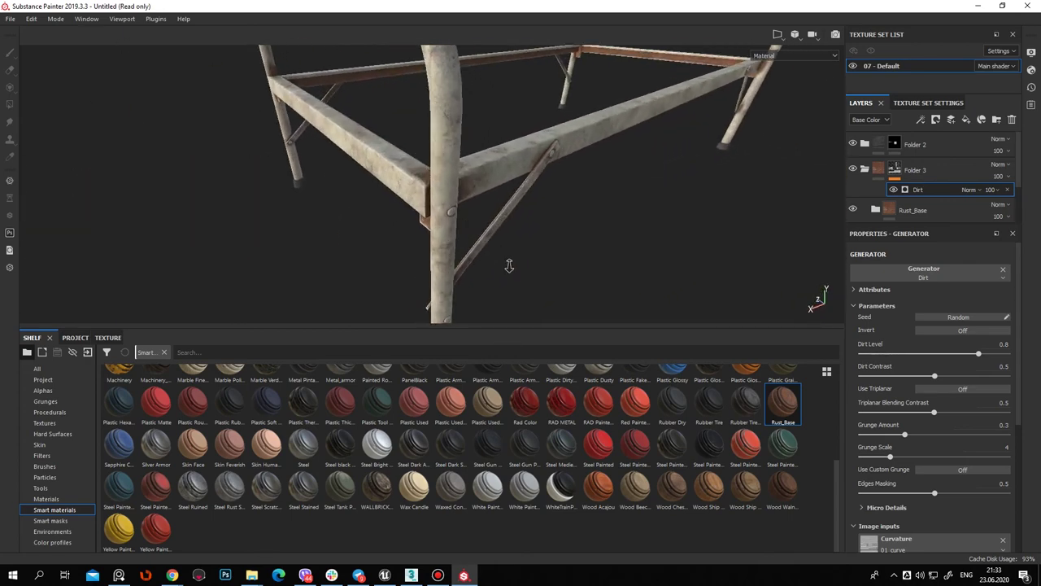
mouse_move(619, 195)
alt+mouse_down()
mouse_move(537, 221)
mouse_move(302, 155)
mouse_move(488, 175)
alt+mouse_up()
drag(975, 354, 977, 354)
mouse_move(627, 203)
alt+mouse_down()
mouse_move(505, 190)
mouse_move(746, 176)
mouse_move(837, 149)
mouse_move(899, 165)
mouse_move(460, 179)
mouse_move(525, 216)
mouse_move(483, 148)
mouse_move(655, 284)
mouse_move(512, 81)
mouse_move(723, 290)
mouse_move(669, 200)
mouse_move(565, 260)
mouse_move(698, 344)
mouse_move(616, 163)
mouse_move(426, 148)
alt+mouse_up()
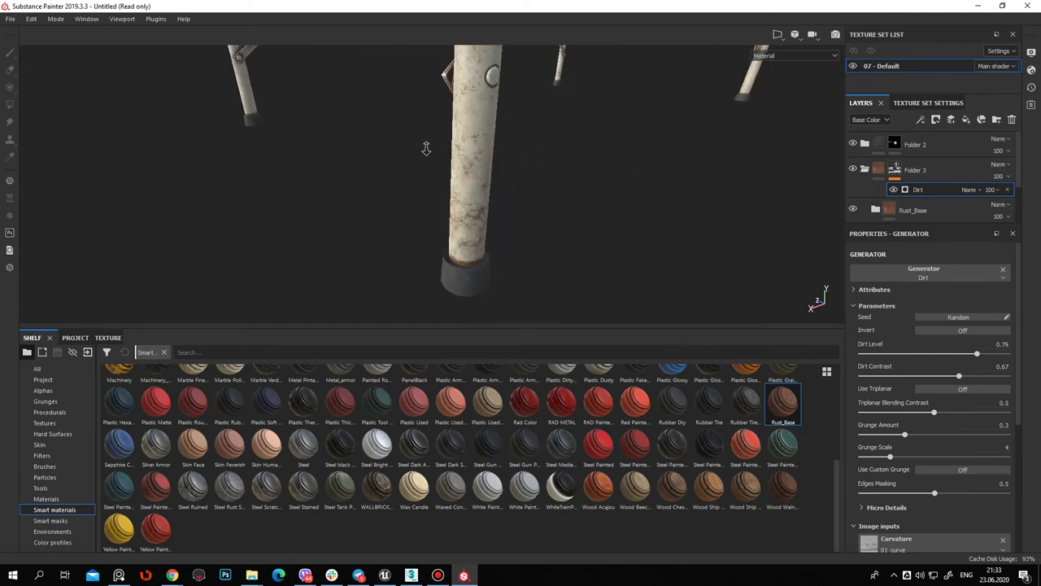
alt+right_drag(425, 148, 488, 139)
mouse_move(488, 139)
alt+middle_down()
mouse_move(314, 107)
mouse_move(507, 169)
alt+middle_up()
mouse_move(507, 168)
alt+mouse_down()
mouse_move(477, 165)
mouse_move(501, 236)
alt+mouse_up()
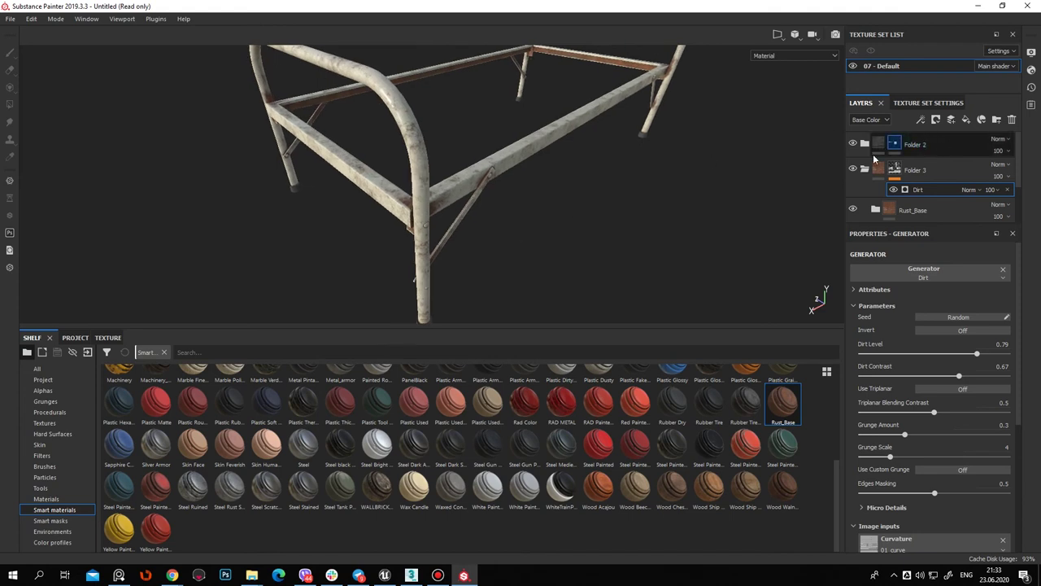
Create a new Folder 4 and drop the Bone Stylized material into it
key(1)
mouse_move(663, 204)
alt+mouse_down()
mouse_move(577, 176)
mouse_move(609, 173)
alt+mouse_up()
click(1000, 120)
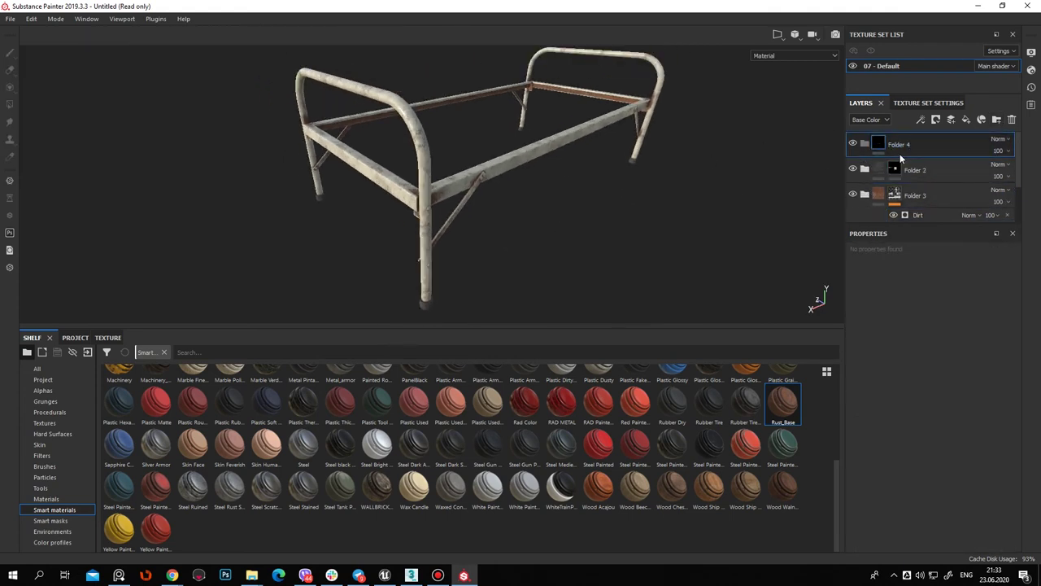
scroll(459, 413, up, 5)
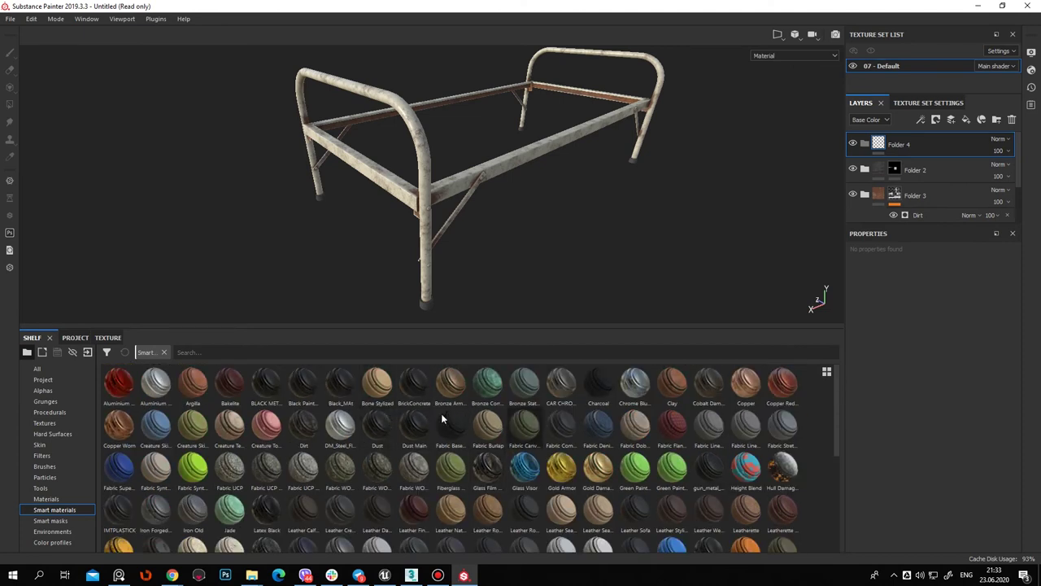
drag(376, 393, 930, 144)
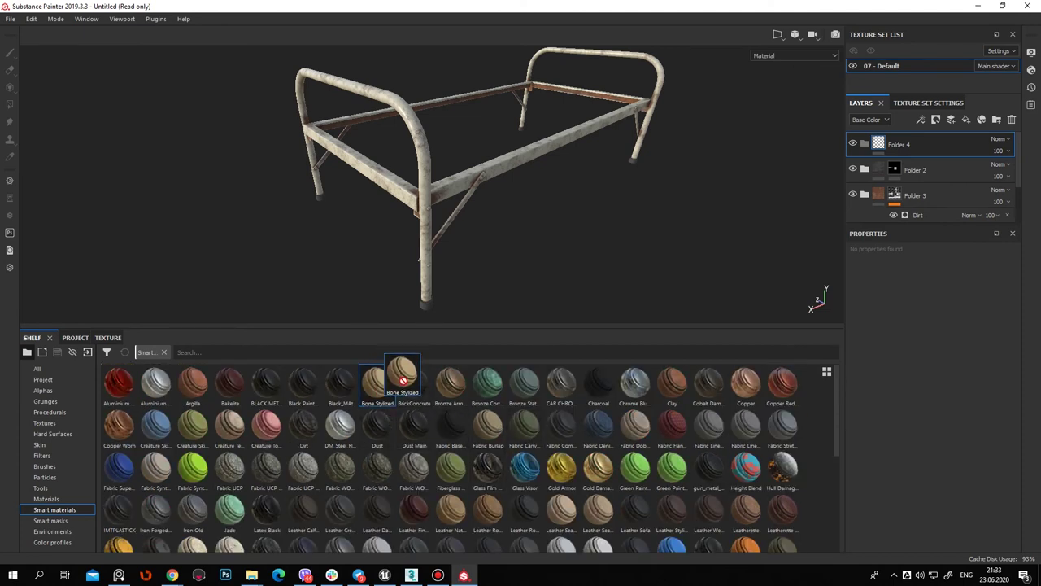
Give Folder 4 a black mask driven by an MG Dust generator
right_click(919, 142)
click(957, 160)
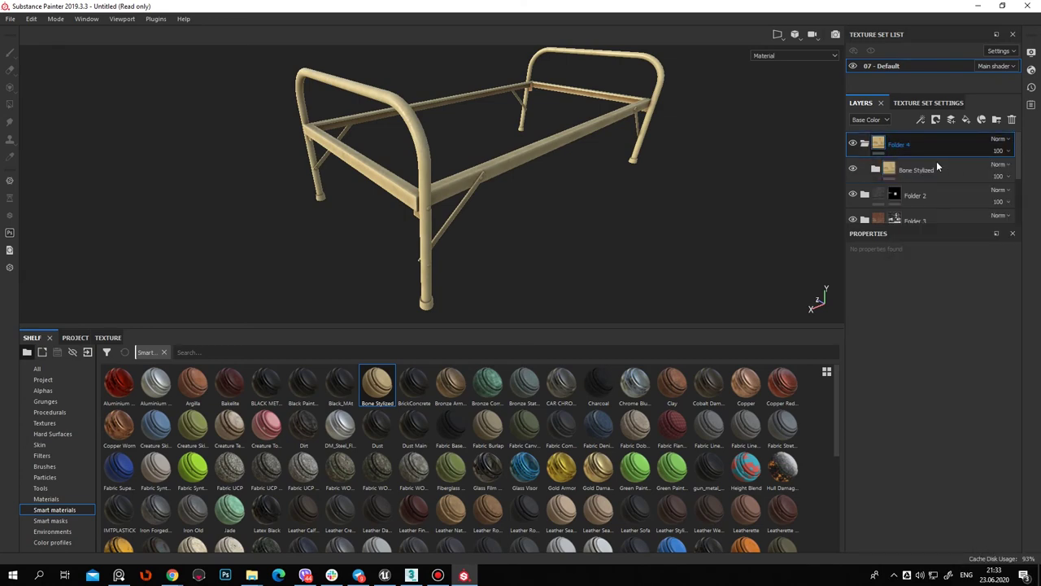
right_click(895, 142)
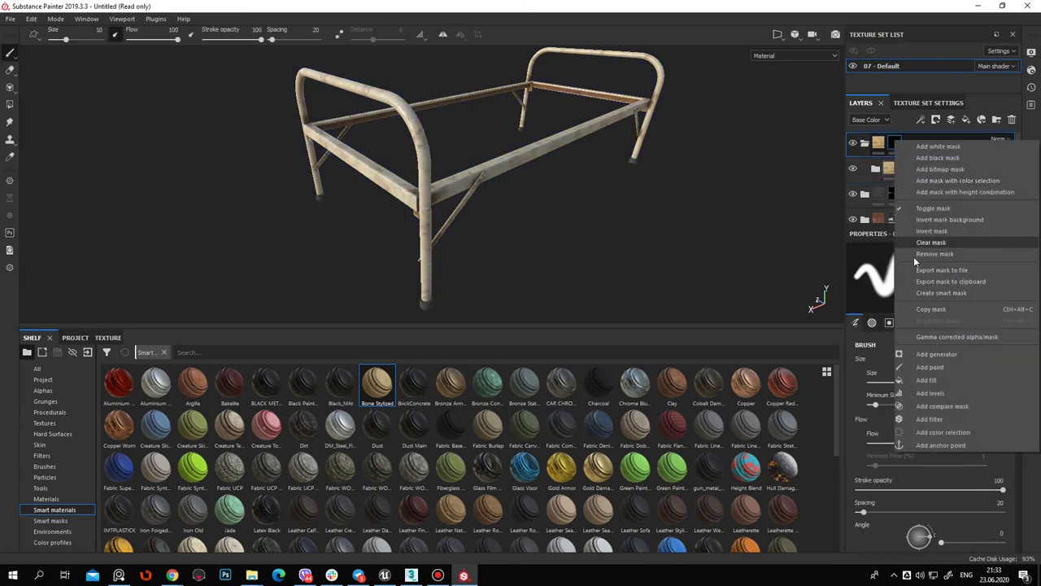
click(948, 353)
click(957, 278)
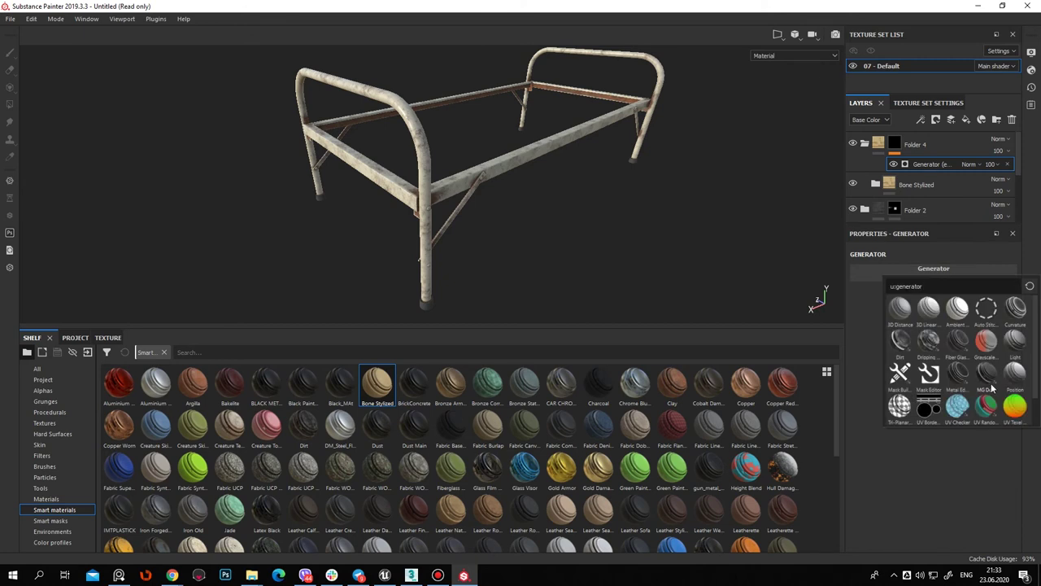
click(986, 374)
Raise the MG Dust Level and set Occlusion to 0.82, then set Folder 4 to Multiply
scroll(655, 289, up, 3)
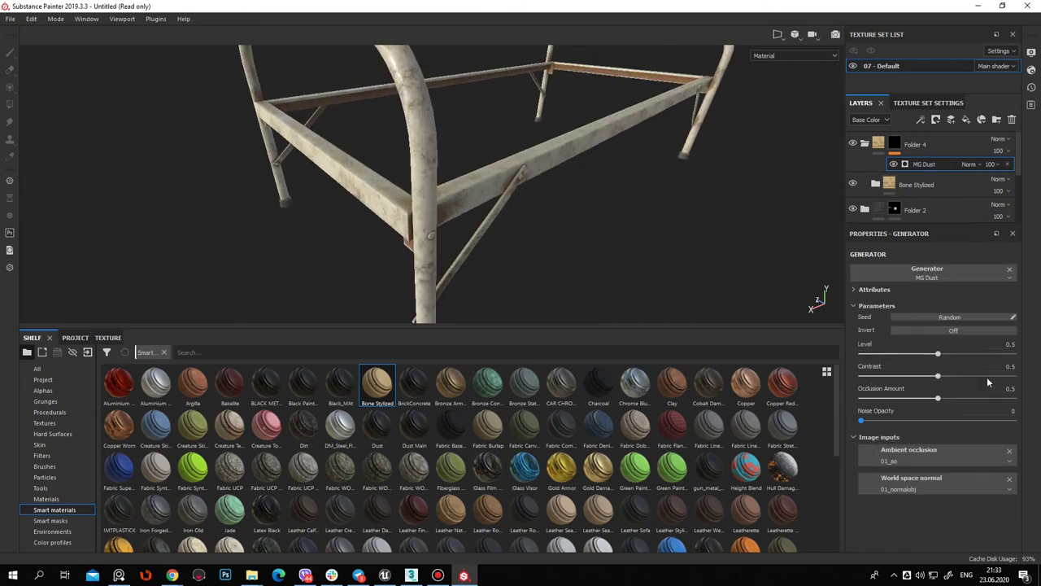
mouse_move(960, 357)
mouse_down()
mouse_move(1000, 356)
mouse_move(947, 378)
mouse_up()
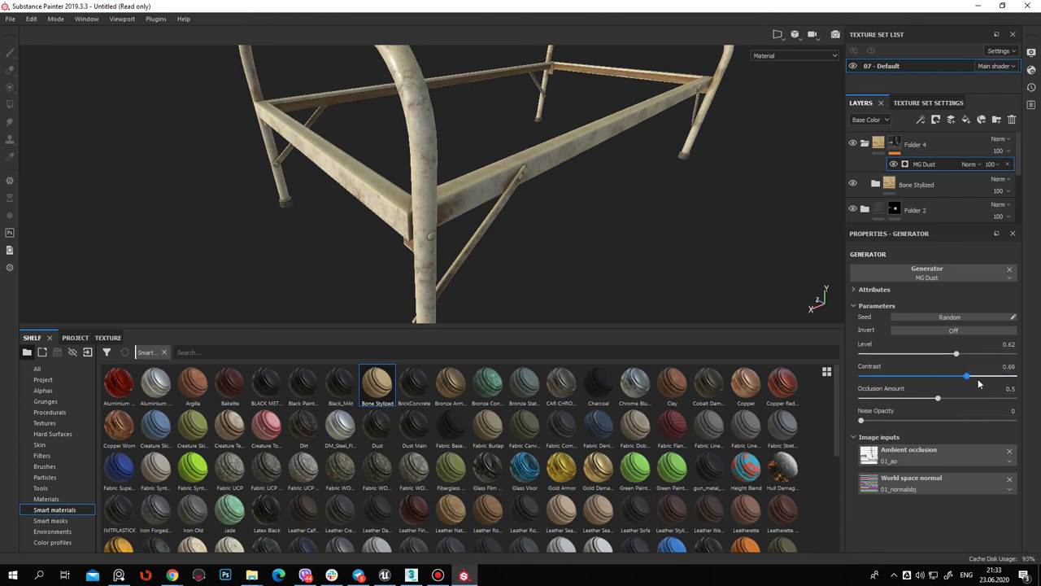
drag(945, 398, 1007, 393)
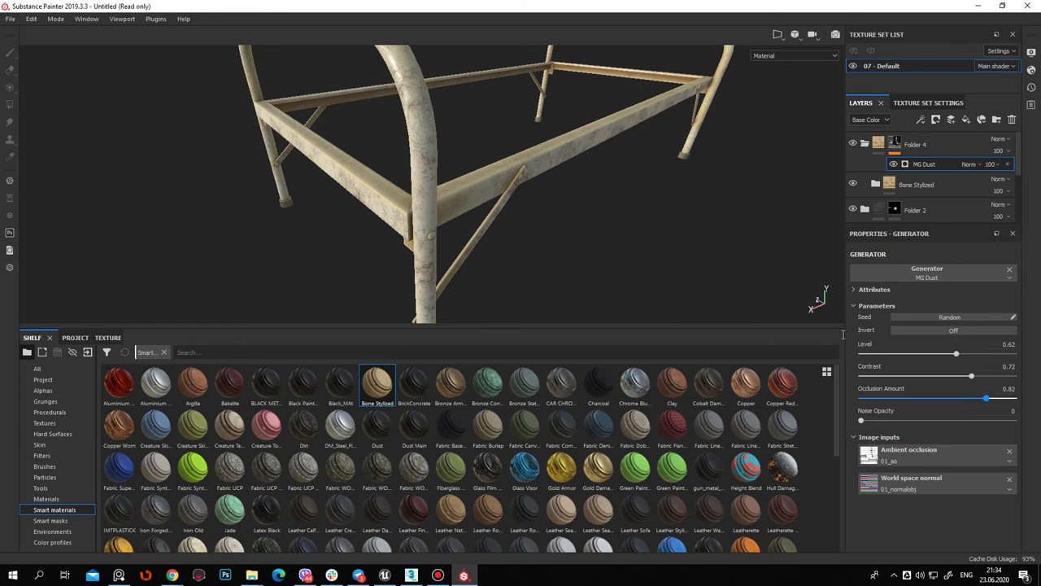
mouse_move(516, 238)
alt+mouse_down()
mouse_move(332, 241)
mouse_move(425, 205)
mouse_move(395, 195)
mouse_move(380, 128)
alt+mouse_up()
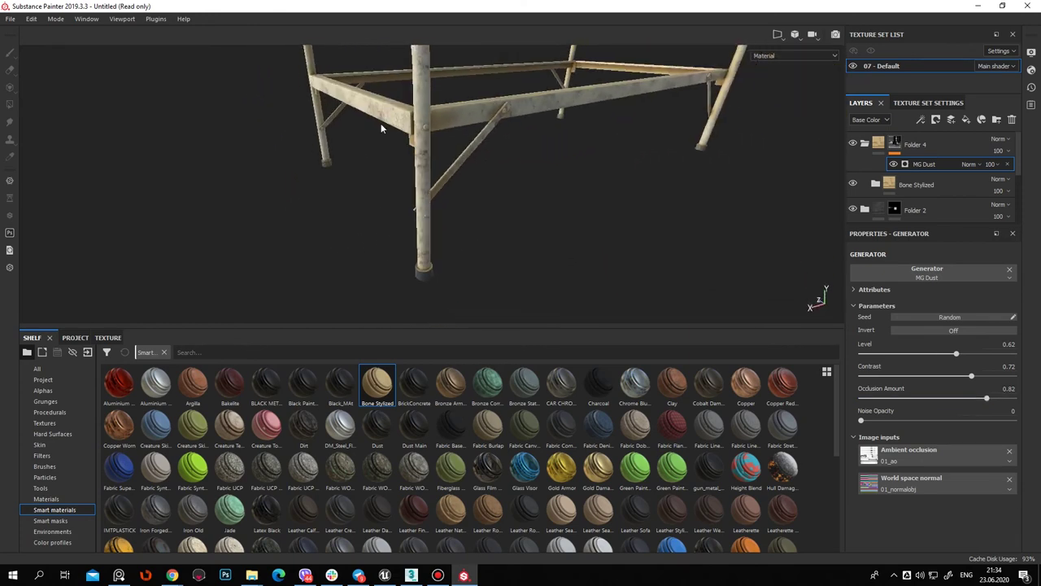
key(f)
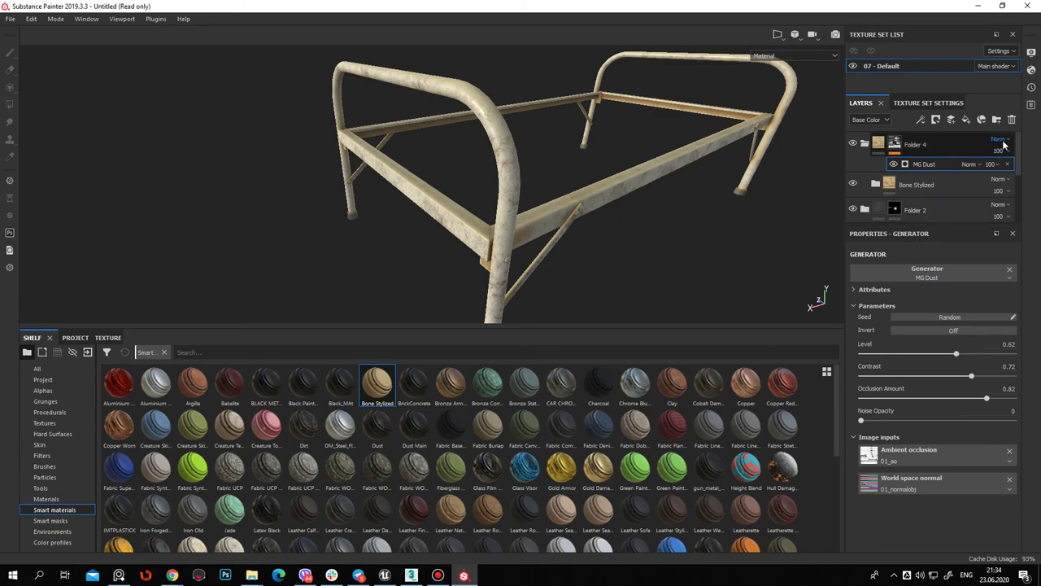
click(1004, 143)
click(981, 192)
mouse_move(549, 262)
alt+mouse_down()
mouse_move(259, 234)
mouse_move(558, 263)
mouse_move(735, 257)
mouse_move(740, 227)
mouse_move(390, 218)
mouse_move(448, 127)
mouse_move(549, 128)
mouse_move(343, 104)
mouse_move(535, 158)
mouse_move(354, 97)
mouse_move(400, 95)
mouse_move(373, 134)
mouse_move(279, 152)
mouse_move(458, 212)
mouse_move(489, 179)
mouse_move(546, 178)
mouse_move(558, 217)
mouse_move(618, 219)
alt+mouse_up()
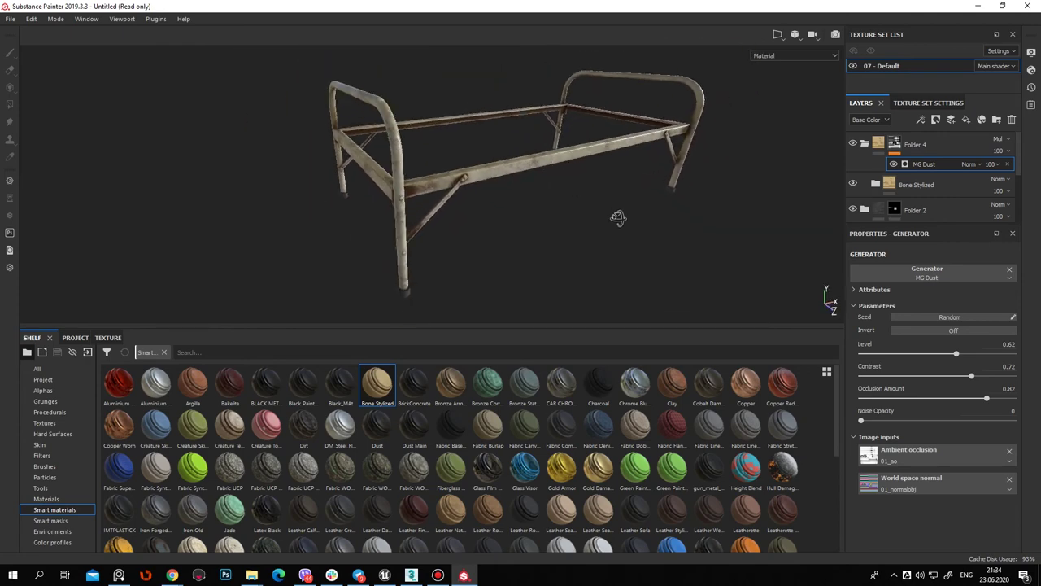
Rename the texture set from 07 - Default to Bad_01, then select Folder 2
scroll(618, 219, up, 5)
key(f)
text(Ba)
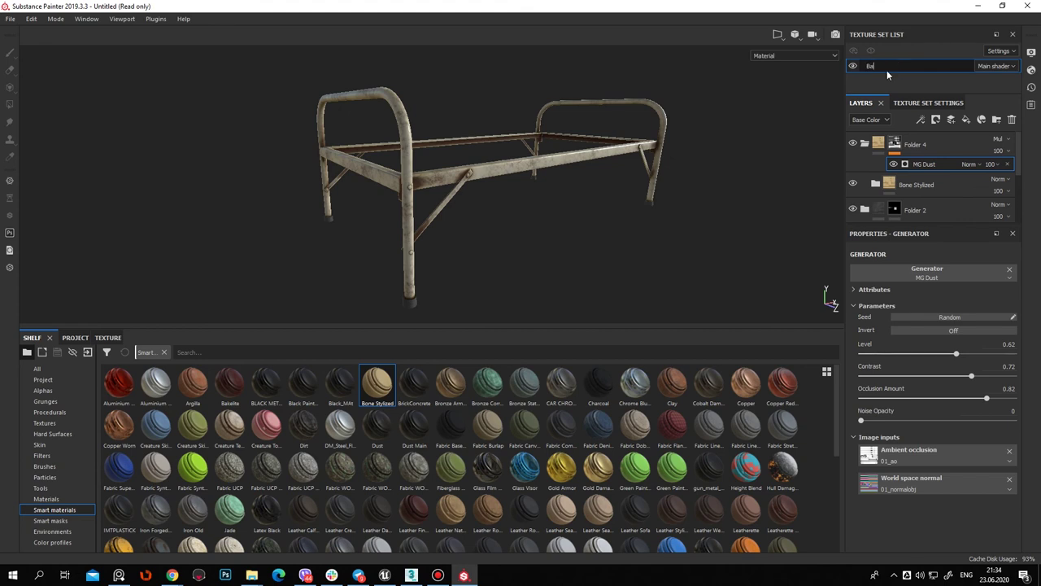
text(d_01)
key(Return)
mouse_move(442, 232)
alt+mouse_down()
mouse_move(453, 192)
mouse_move(554, 295)
mouse_move(583, 134)
mouse_move(678, 184)
mouse_move(534, 118)
alt+mouse_up()
scroll(553, 296, up, 3)
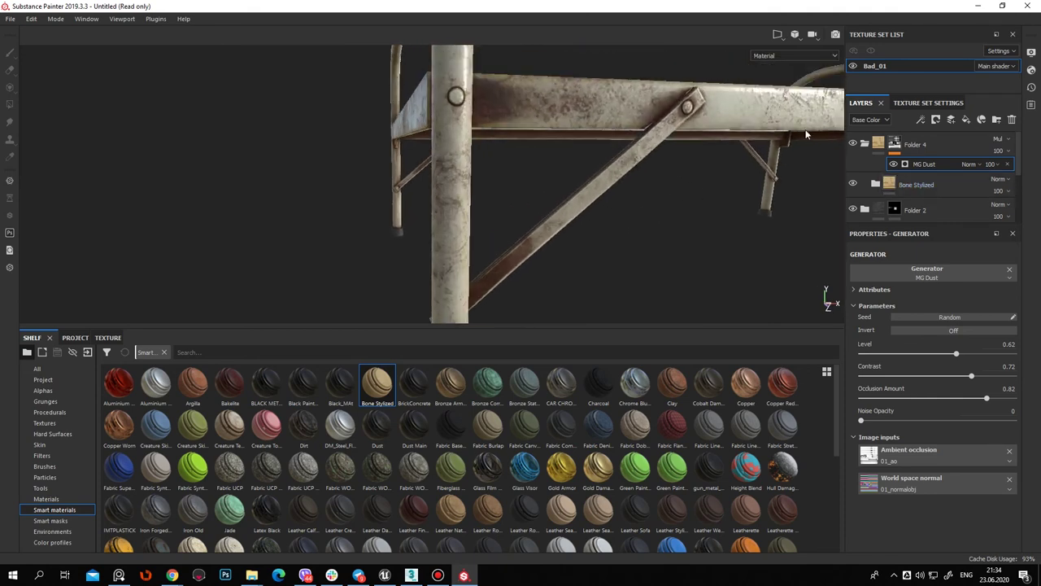
click(992, 176)
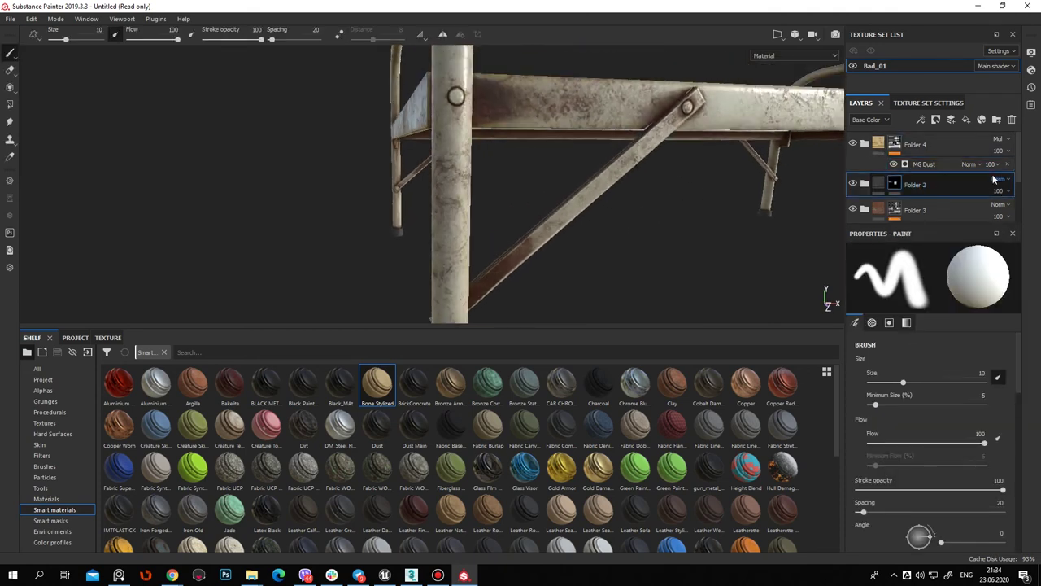
Create a new empty Folder 5 at the top of the layer stack
click(998, 122)
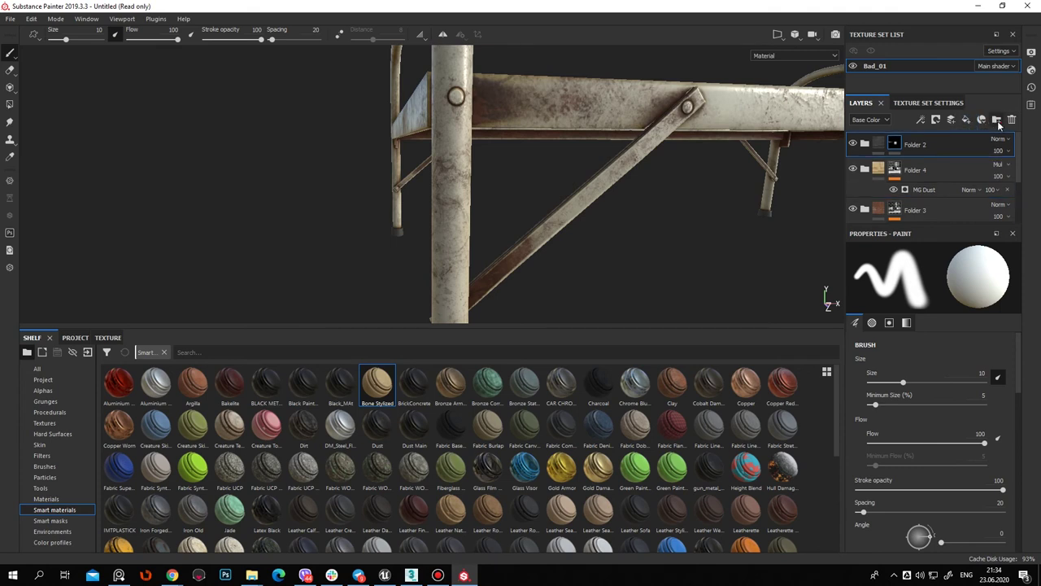
key(ctrl+z)
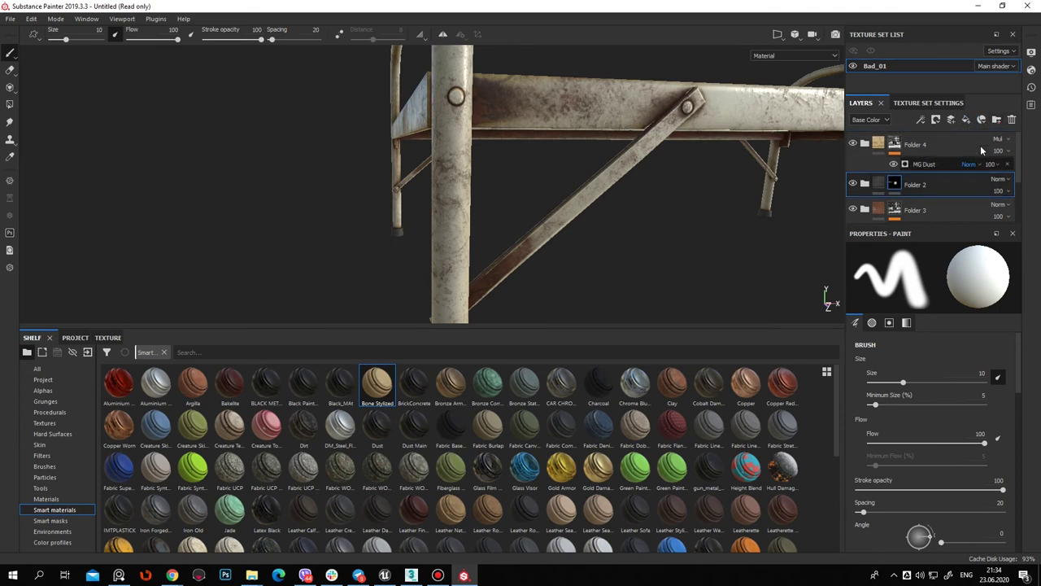
click(996, 122)
mouse_move(734, 186)
alt+mouse_down()
mouse_move(573, 158)
mouse_move(609, 225)
alt+mouse_up()
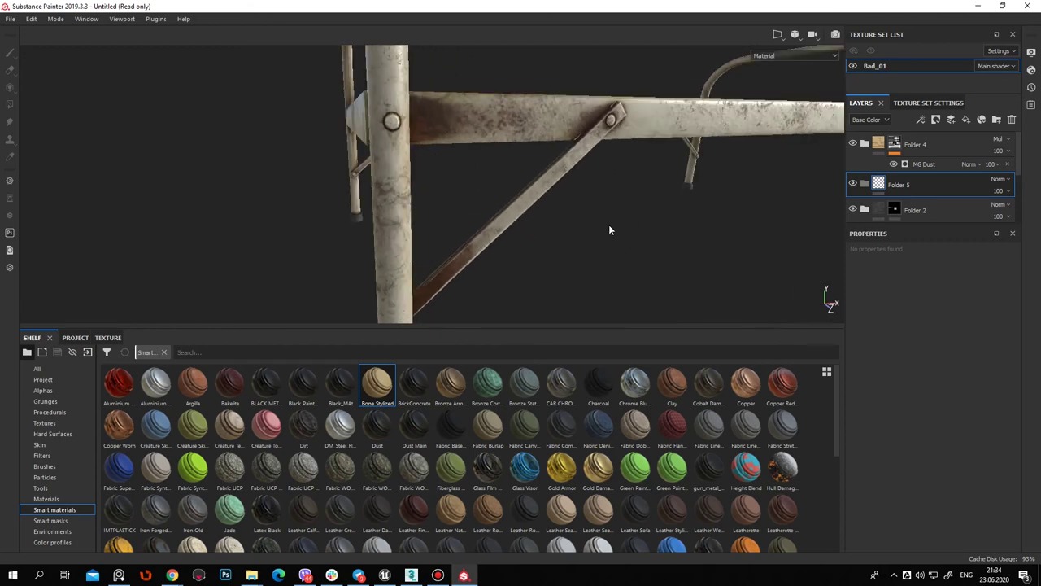
scroll(626, 474, down, 10)
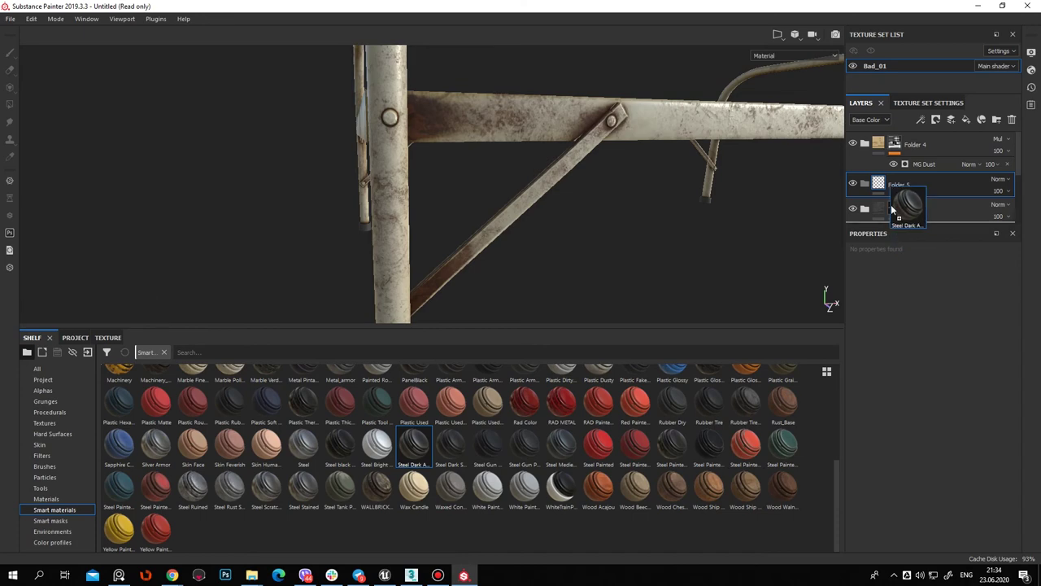
Put the Steel Dark Aged smart material in Folder 5 and hide it behind a black mask
drag(401, 448, 895, 199)
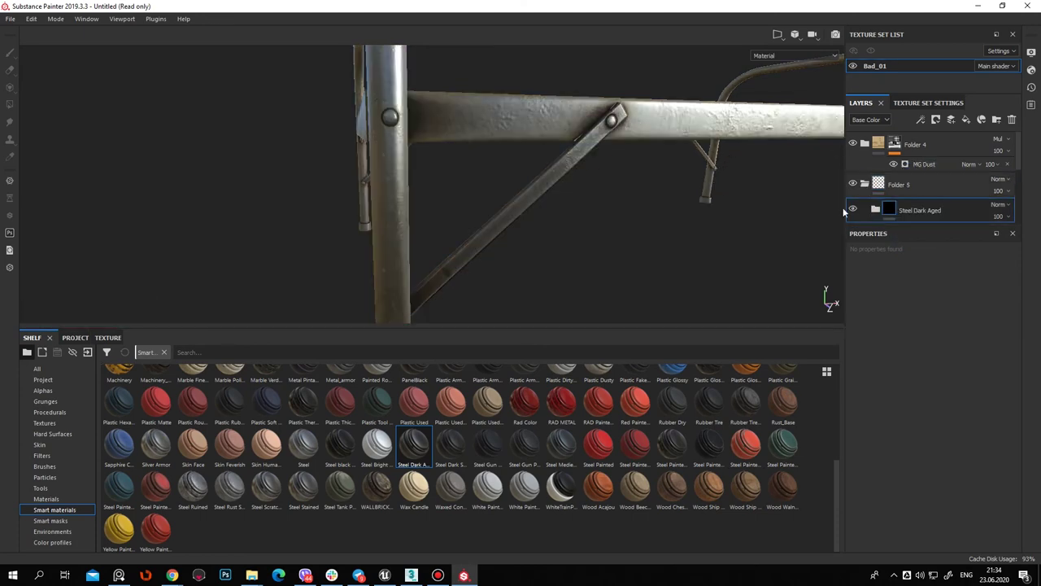
right_click(911, 185)
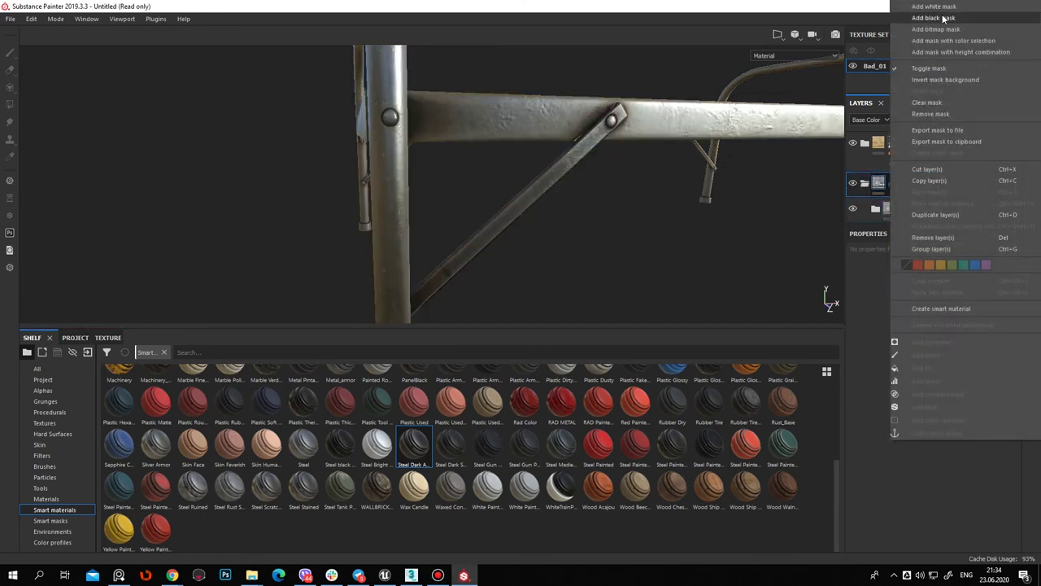
click(917, 17)
key(4)
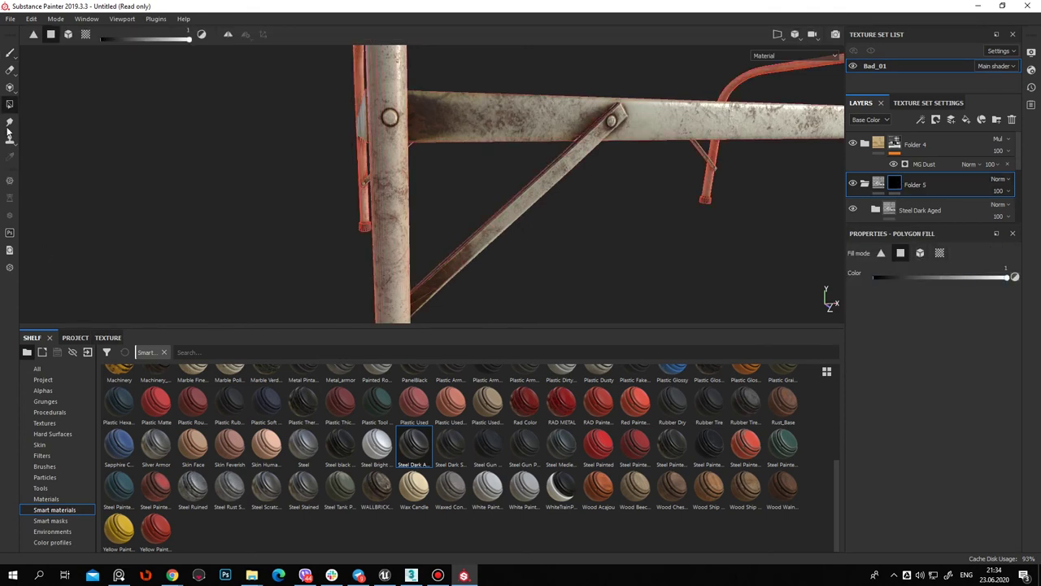
key(1)
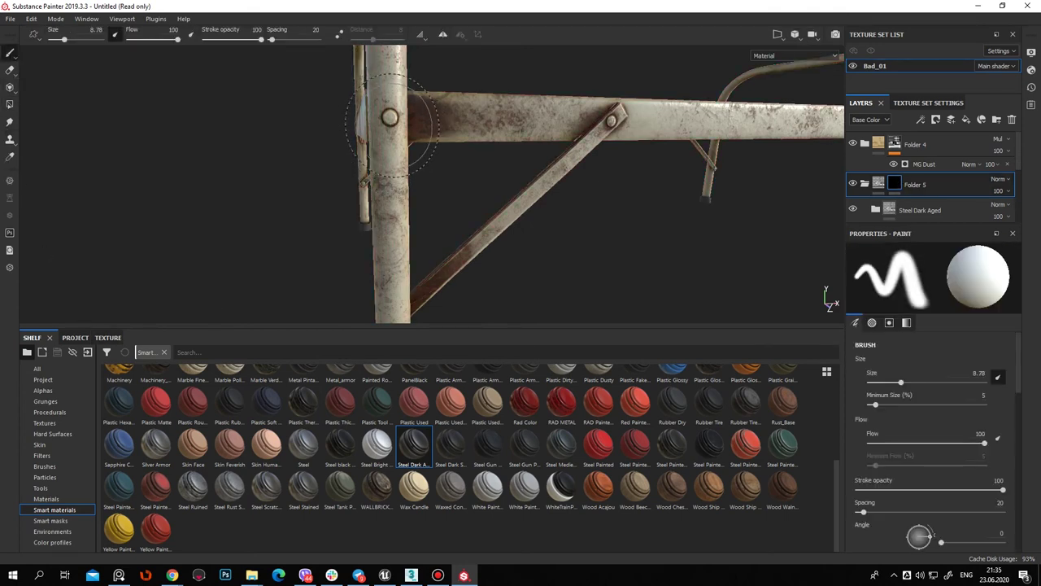
Shrink the brush to size 1.36 and orbit around the bed frame to inspect rails and braces
key(bracketleft)
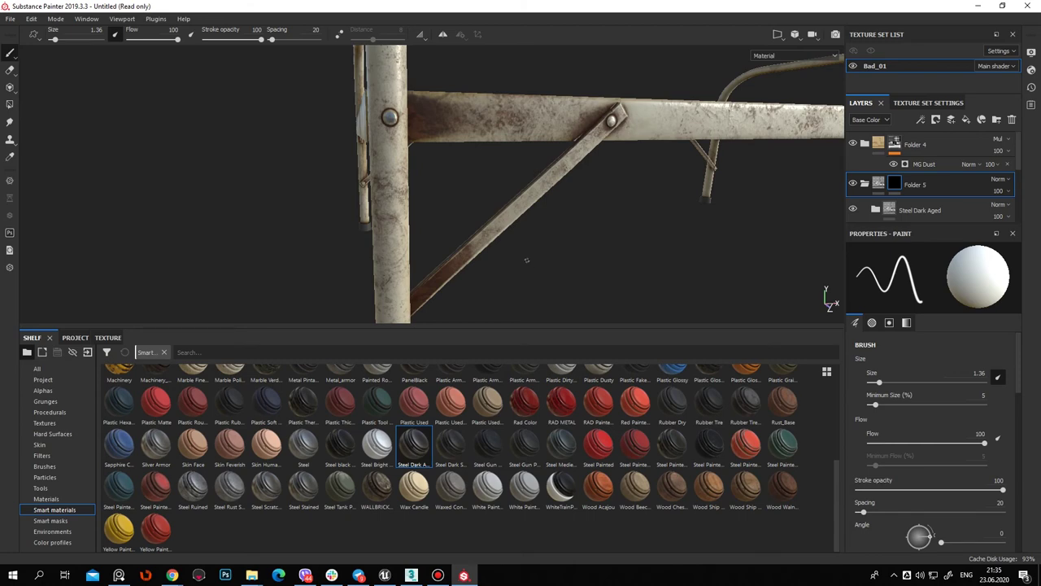
alt+drag(514, 231, 440, 300)
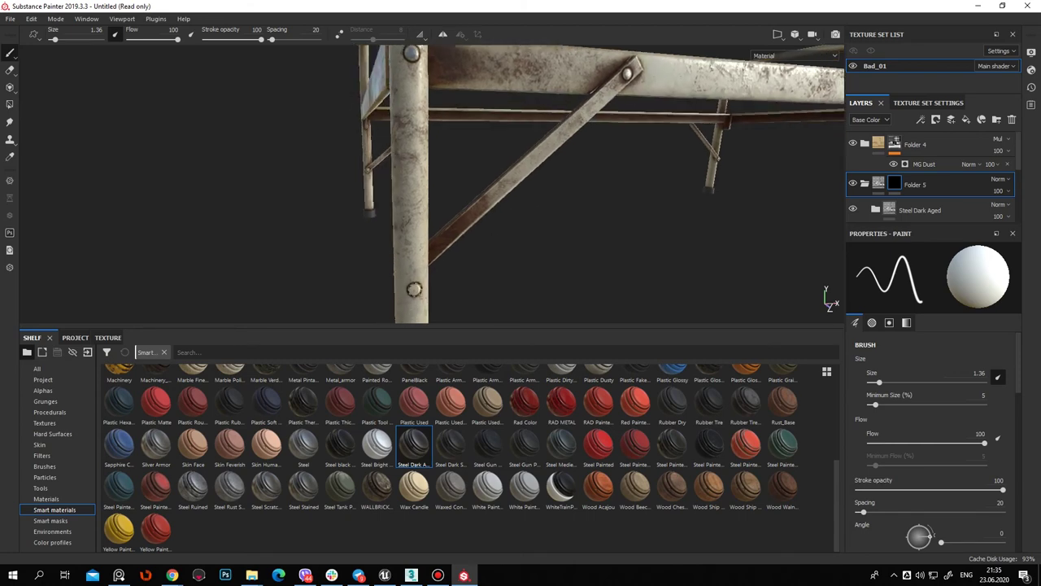
mouse_move(454, 77)
alt+mouse_down()
mouse_move(761, 143)
mouse_move(500, 216)
mouse_move(662, 210)
mouse_move(391, 187)
mouse_move(418, 198)
mouse_move(401, 135)
alt+mouse_up()
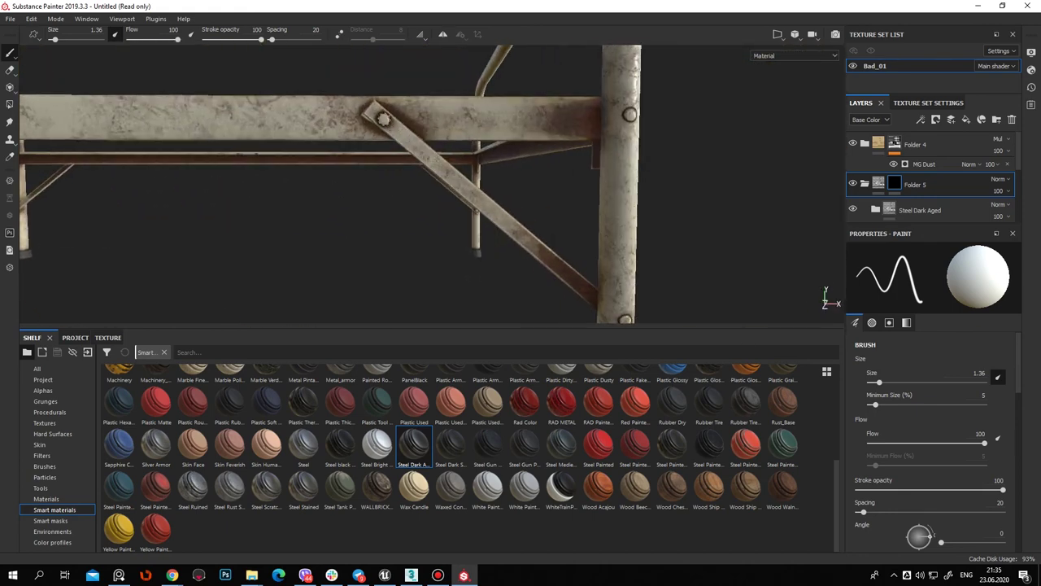
mouse_move(600, 153)
alt+mouse_down()
mouse_move(634, 113)
mouse_move(586, 195)
mouse_move(535, 247)
alt+mouse_up()
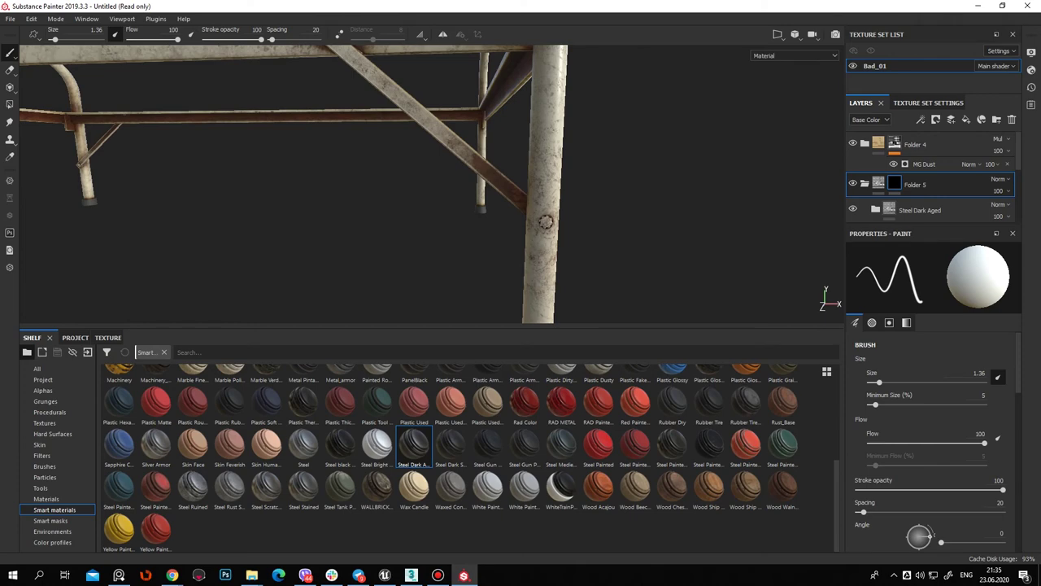
mouse_move(596, 179)
alt+mouse_down()
mouse_move(253, 126)
mouse_move(679, 170)
mouse_move(451, 149)
mouse_move(350, 169)
mouse_move(406, 200)
mouse_move(622, 266)
mouse_move(521, 274)
mouse_move(581, 208)
alt+mouse_up()
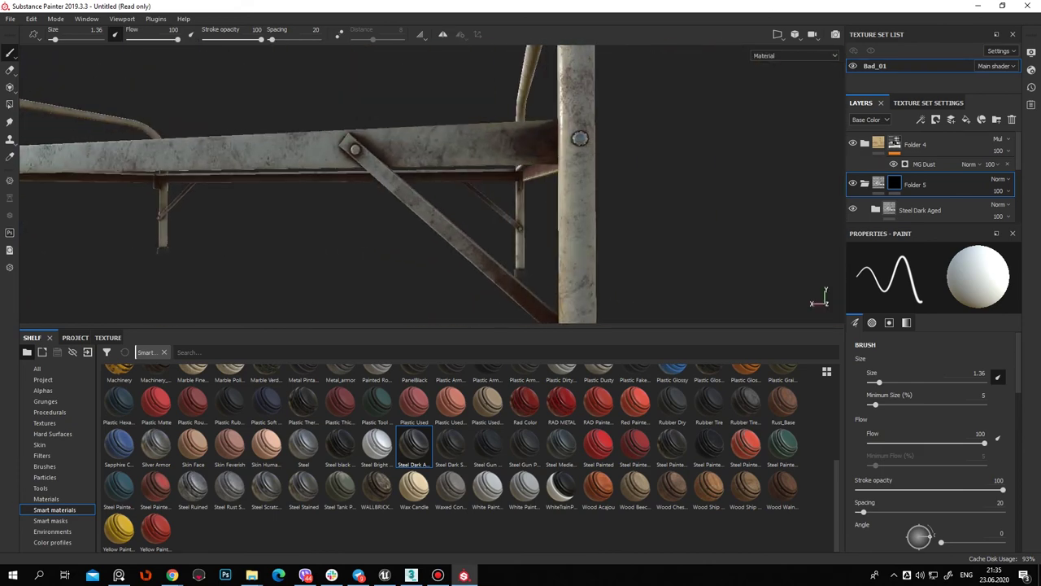
alt+drag(581, 208, 528, 199)
mouse_move(525, 136)
alt+mouse_down()
mouse_move(314, 174)
mouse_move(593, 186)
mouse_move(454, 168)
mouse_move(552, 223)
alt+mouse_up()
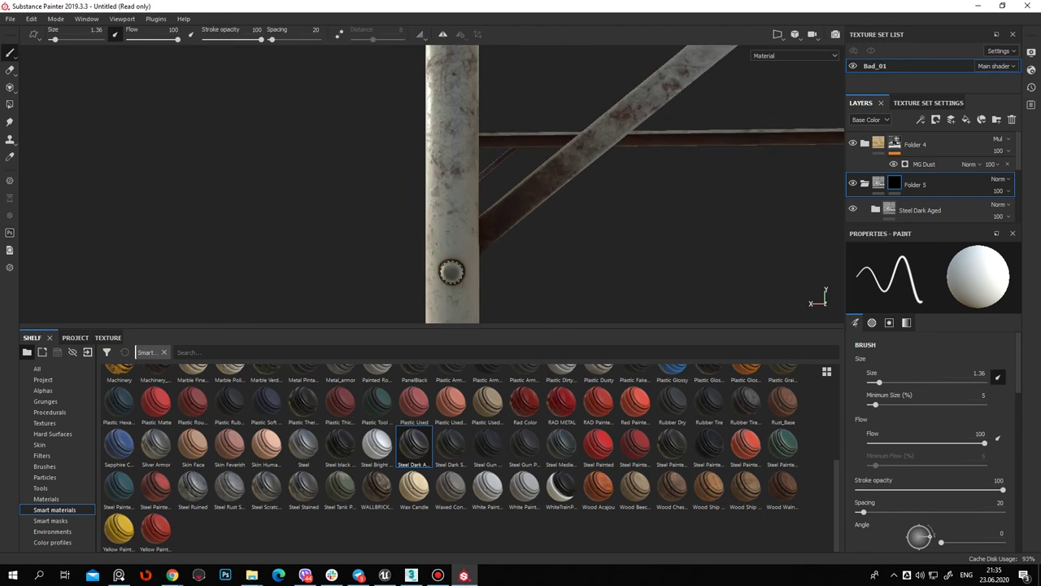
alt+drag(466, 123, 463, 216)
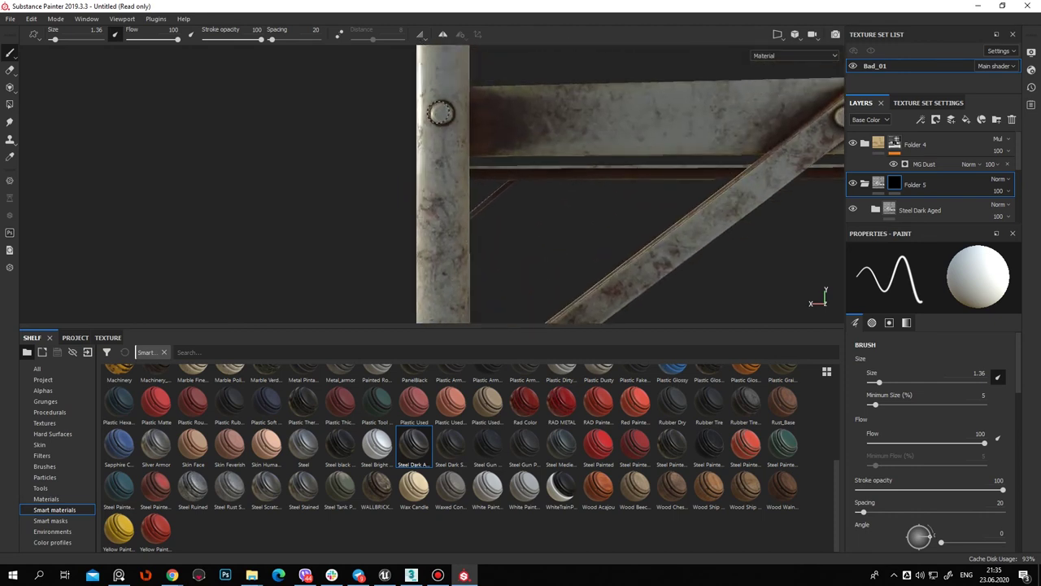
alt+drag(441, 113, 519, 205)
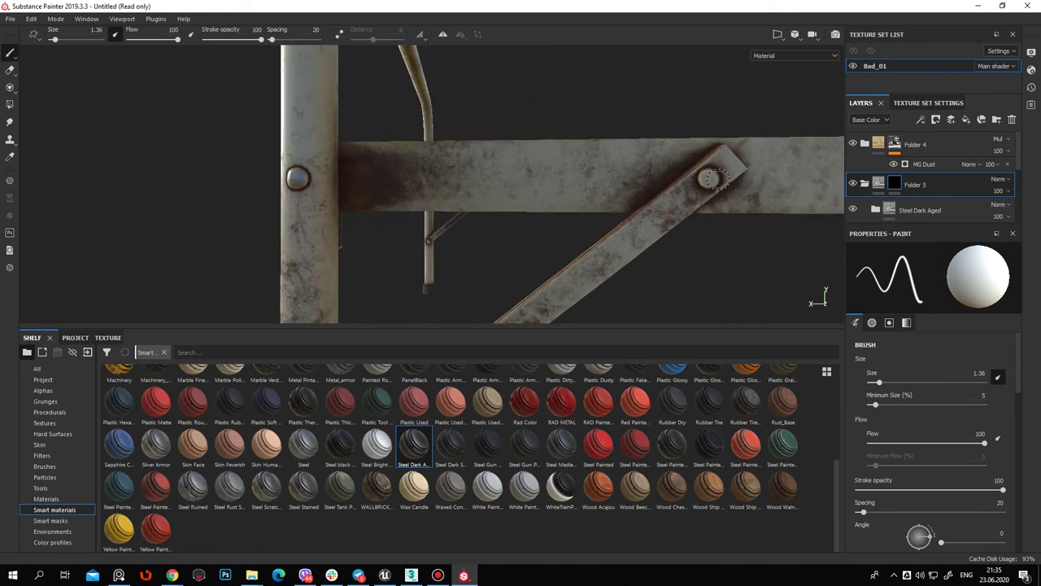
scroll(349, 146, down, 3)
scroll(375, 163, down, 3)
scroll(399, 181, down, 3)
mouse_move(400, 181)
alt+mouse_down()
mouse_move(429, 161)
mouse_move(684, 258)
mouse_move(618, 239)
mouse_move(553, 251)
mouse_move(541, 200)
alt+mouse_up()
alt+right_drag(542, 200, 542, 260)
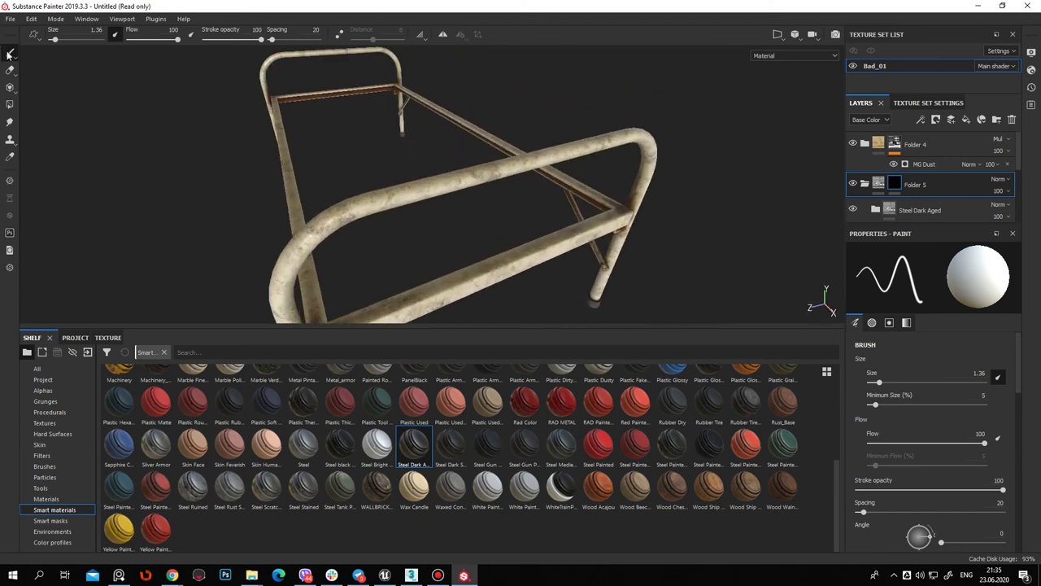
mouse_move(446, 194)
alt+mouse_down()
mouse_move(301, 244)
mouse_move(244, 248)
alt+mouse_up()
Toggle the dust folder off and back on to compare, then hide Folder 3
click(852, 143)
click(853, 142)
scroll(936, 171, down, 5)
click(852, 167)
Show Folder 3 again and add a Paint layer to its mask
click(852, 167)
click(904, 168)
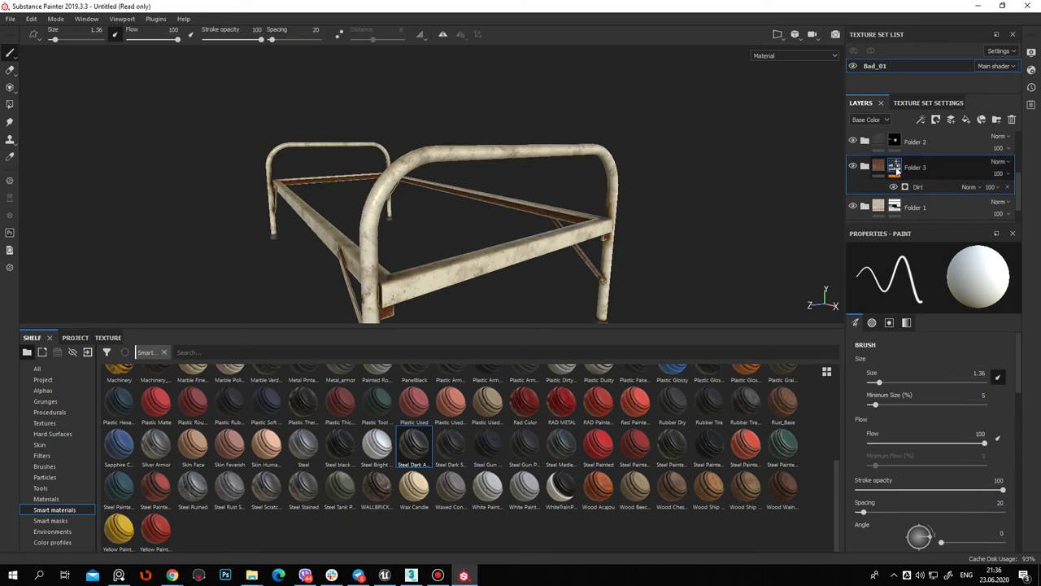
right_click(898, 169)
click(944, 165)
right_click(893, 168)
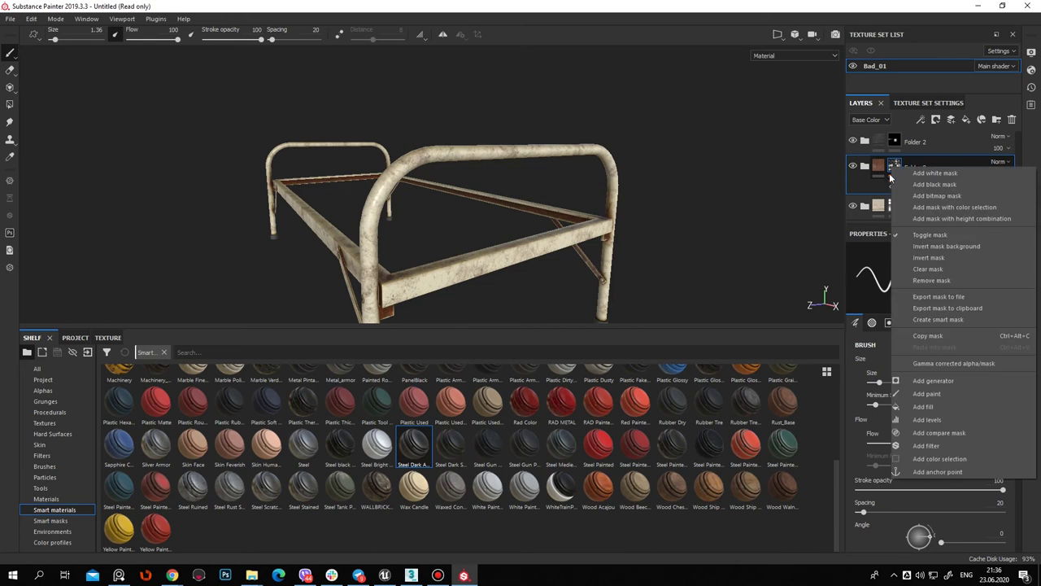
click(940, 393)
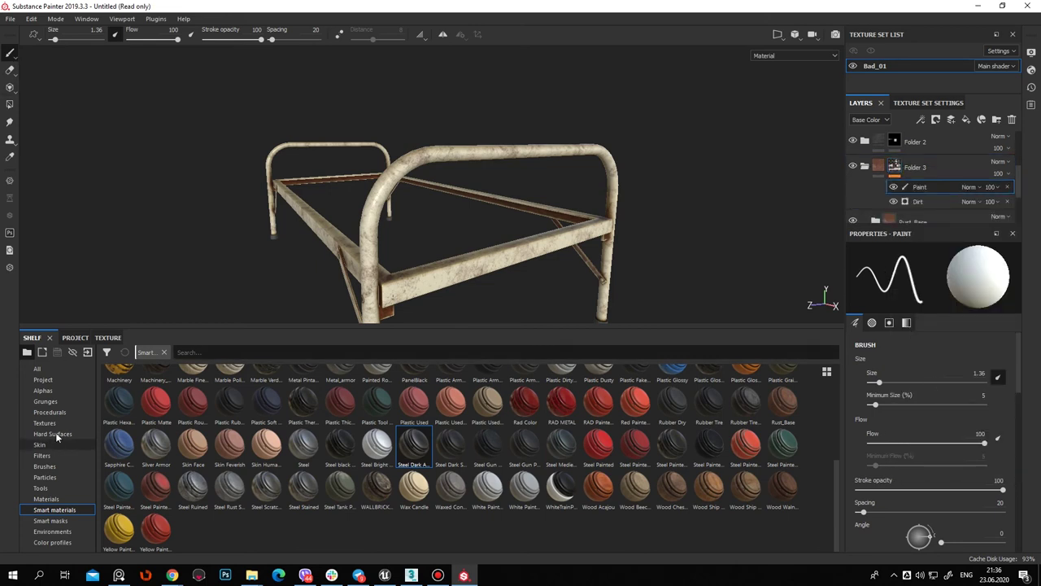
Pick a cloudy Kyle's Concept brush preset from the Brushes shelf
click(60, 466)
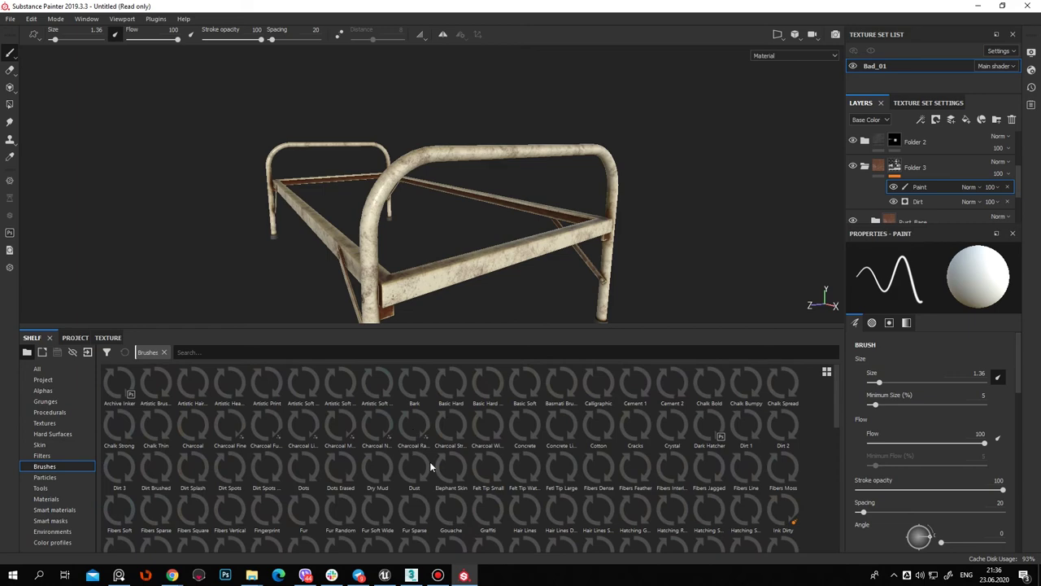
scroll(835, 391, down, 1)
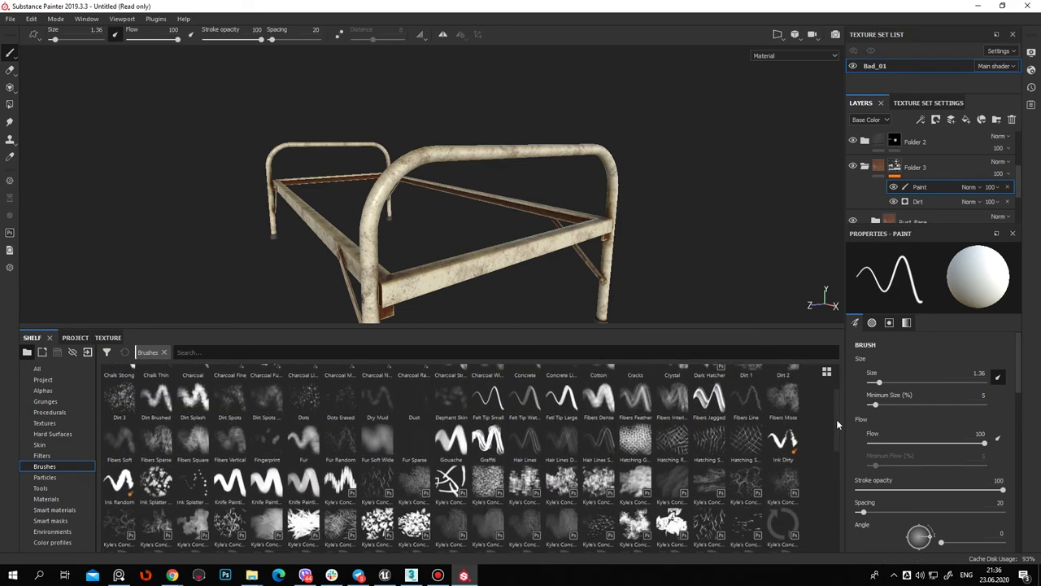
click(635, 479)
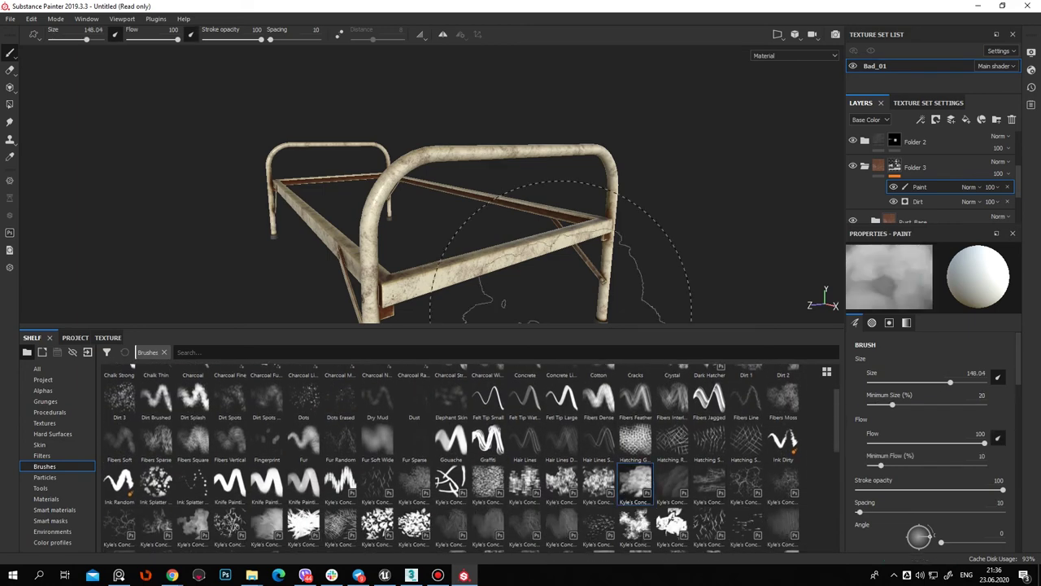
alt+drag(530, 261, 696, 218)
Reduce the brush size step by step down to 25 while framing the end rail
ctrl+right_drag(697, 220, 432, 161)
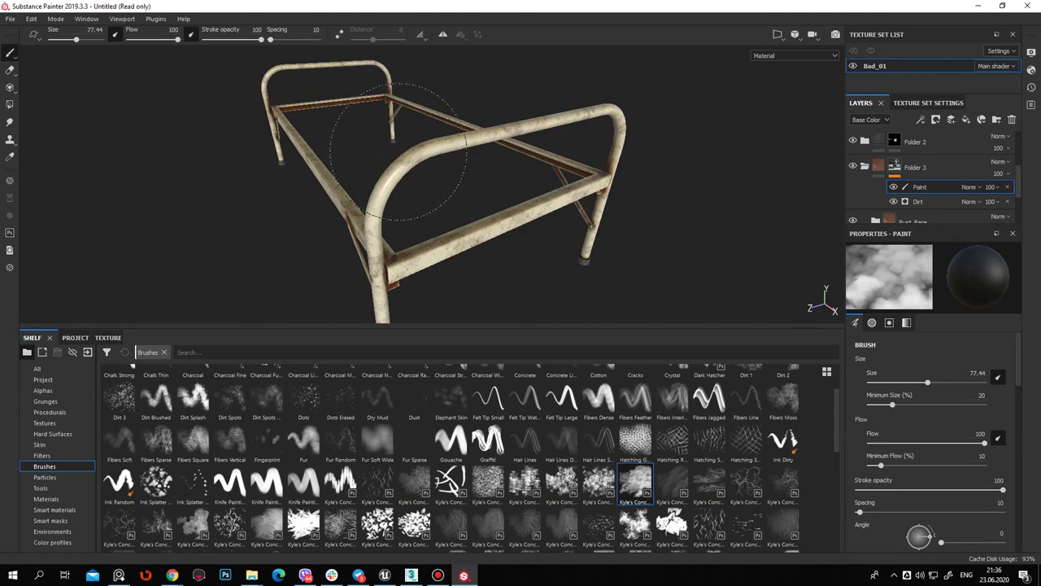
ctrl+right_drag(427, 167, 453, 220)
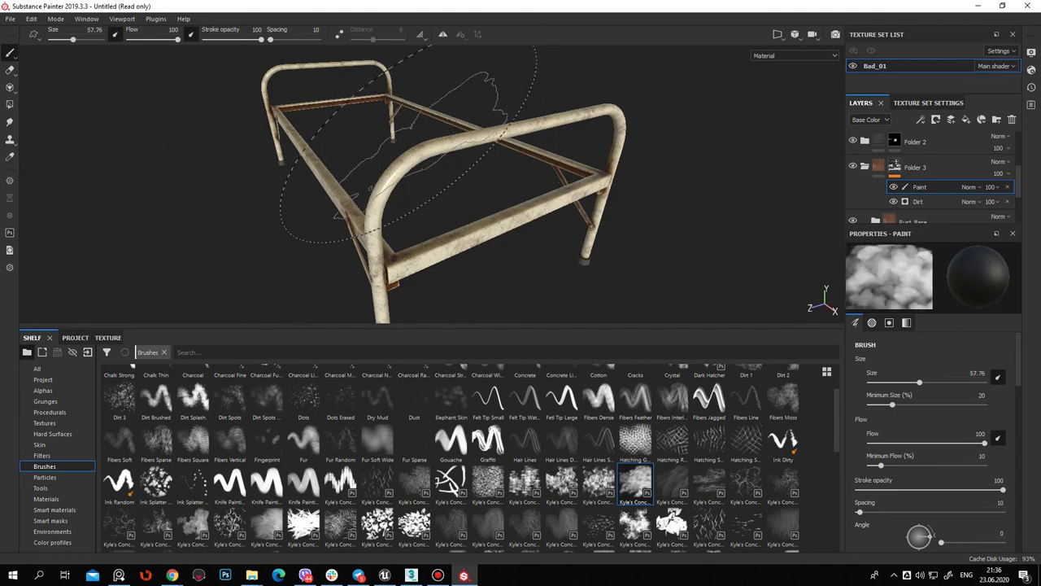
mouse_move(453, 221)
alt+mouse_down()
mouse_move(676, 192)
mouse_move(360, 174)
mouse_move(516, 187)
alt+mouse_up()
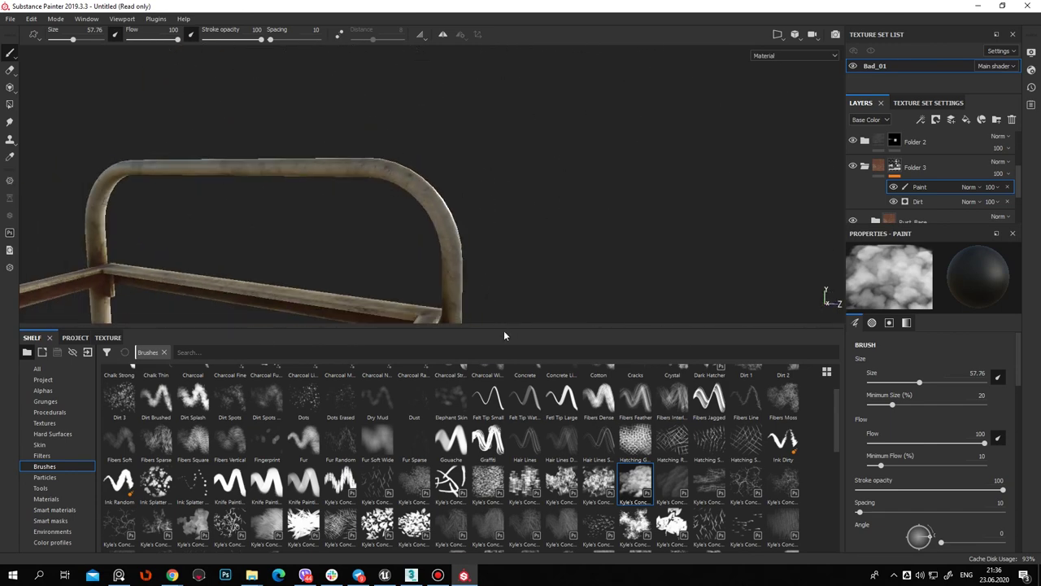
drag(504, 328, 505, 480)
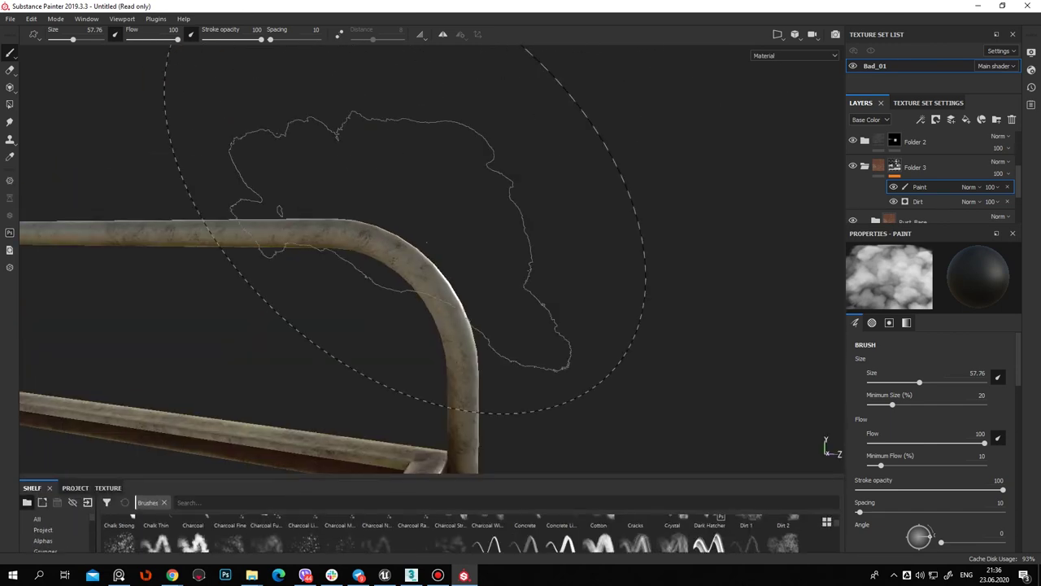
drag(920, 382, 910, 383)
mouse_move(633, 317)
alt+mouse_down()
mouse_move(348, 200)
mouse_move(395, 272)
mouse_move(419, 253)
alt+mouse_up()
ctrl+right_drag(418, 252, 407, 250)
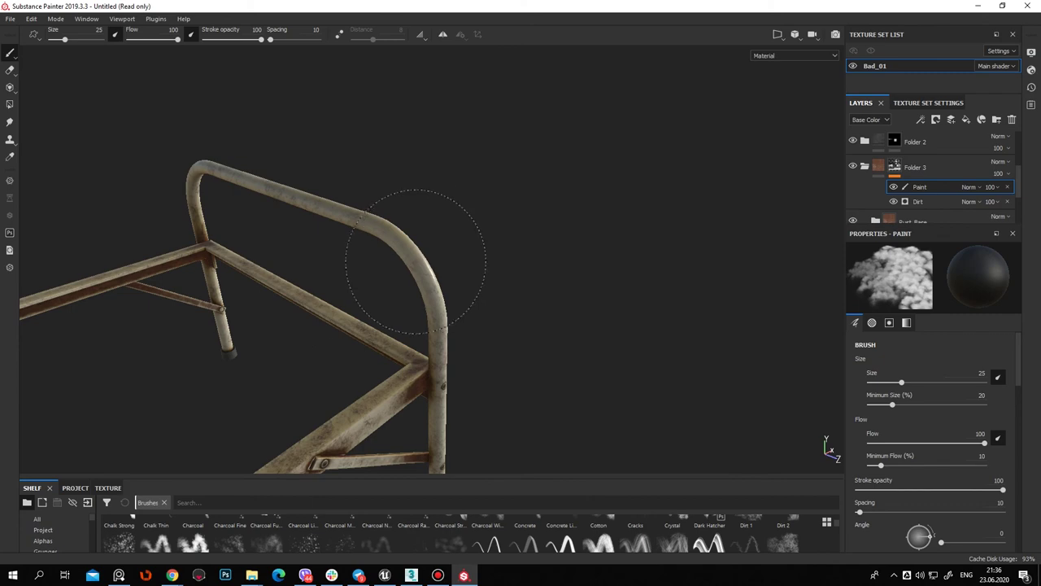
mouse_move(239, 152)
alt+mouse_down()
mouse_move(338, 401)
mouse_move(610, 240)
mouse_move(586, 226)
mouse_move(620, 214)
mouse_move(500, 255)
mouse_move(586, 214)
mouse_move(511, 244)
mouse_move(324, 230)
alt+mouse_up()
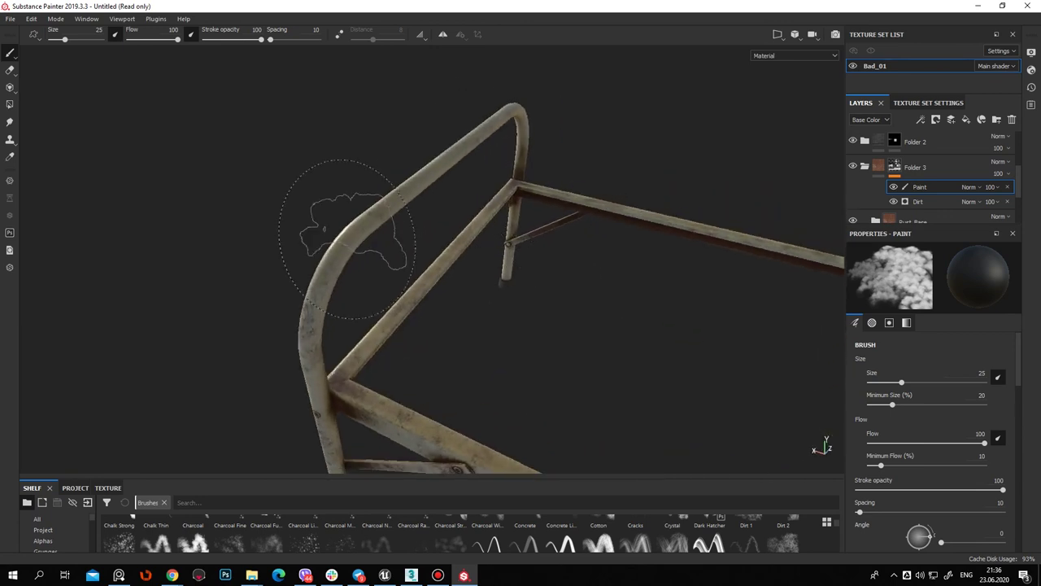
mouse_move(460, 147)
alt+mouse_down()
mouse_move(558, 233)
mouse_move(426, 191)
mouse_move(289, 206)
mouse_move(530, 244)
mouse_move(537, 260)
alt+mouse_up()
alt+middle_drag(342, 244, 462, 219)
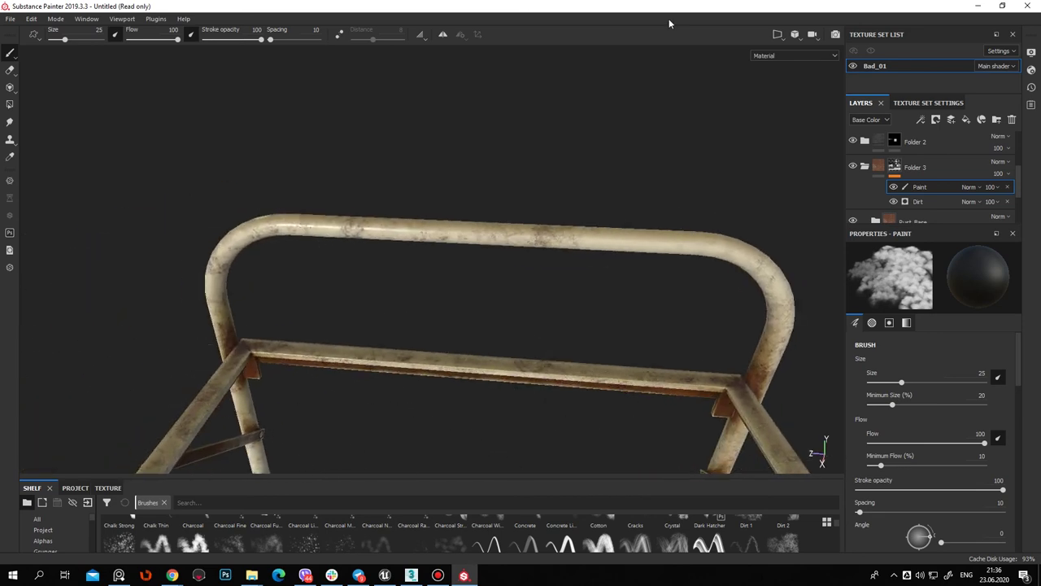
alt+drag(462, 132, 501, 248)
scroll(1000, 488, down, 5)
click(973, 410)
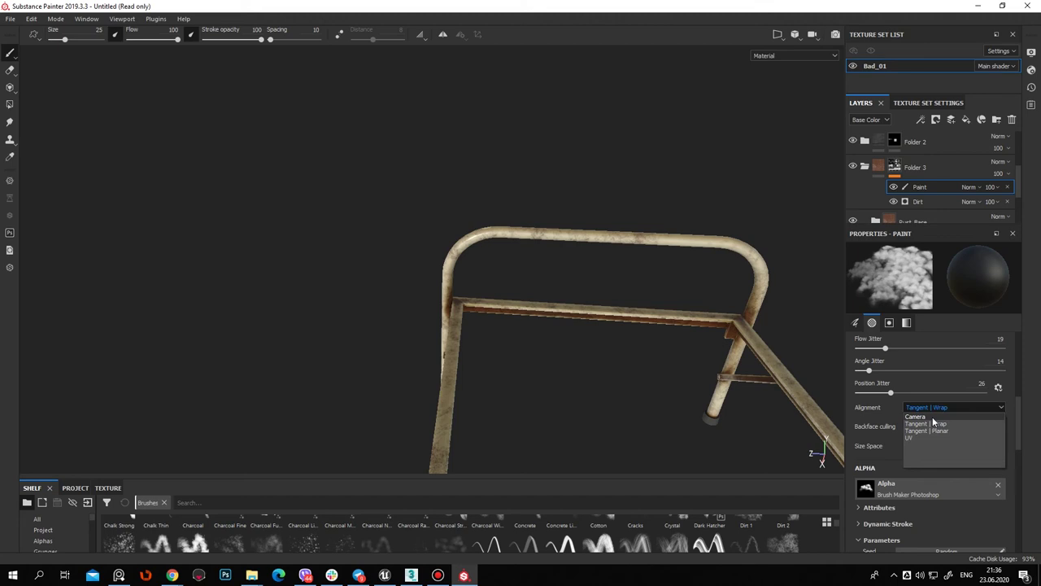
Set brush alignment to Camera and brush size space relative to the viewport
click(932, 417)
click(934, 448)
click(935, 467)
Orbit around the bed to review the worn cream paint and rusty crossbars, then reframe it
mouse_move(629, 259)
alt+mouse_down()
mouse_move(569, 186)
mouse_move(606, 263)
mouse_move(611, 220)
mouse_move(502, 249)
alt+mouse_up()
mouse_move(405, 241)
alt+mouse_down()
mouse_move(642, 255)
mouse_move(365, 262)
alt+mouse_up()
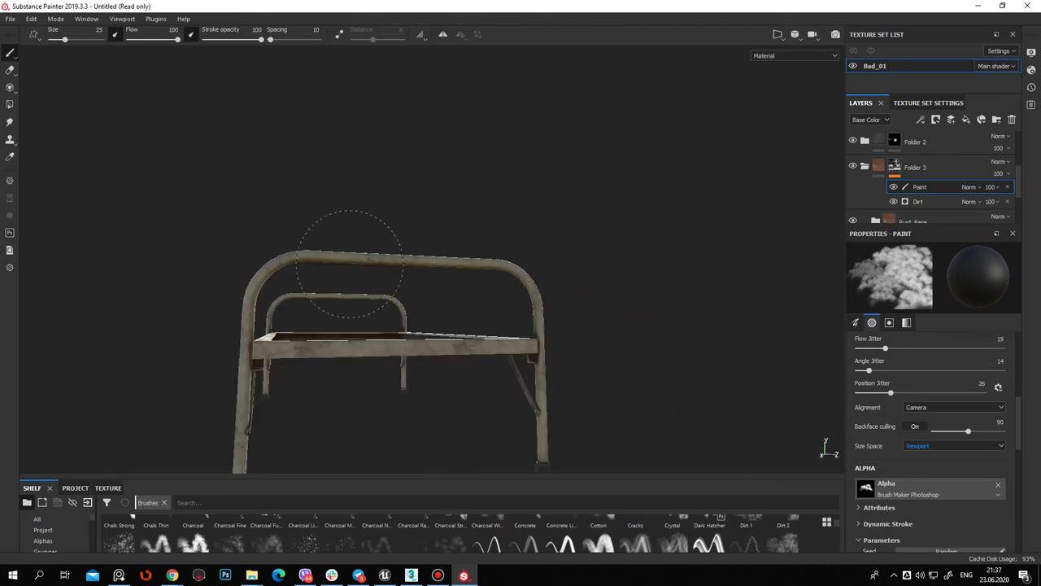
mouse_move(302, 258)
alt+mouse_down()
mouse_move(390, 344)
mouse_move(360, 214)
mouse_move(458, 344)
mouse_move(405, 362)
alt+mouse_up()
mouse_move(492, 327)
alt+mouse_down()
mouse_move(365, 284)
mouse_move(341, 315)
mouse_move(314, 268)
mouse_move(388, 291)
alt+mouse_up()
mouse_move(279, 269)
alt+mouse_down()
mouse_move(325, 275)
mouse_move(275, 261)
mouse_move(518, 297)
alt+mouse_up()
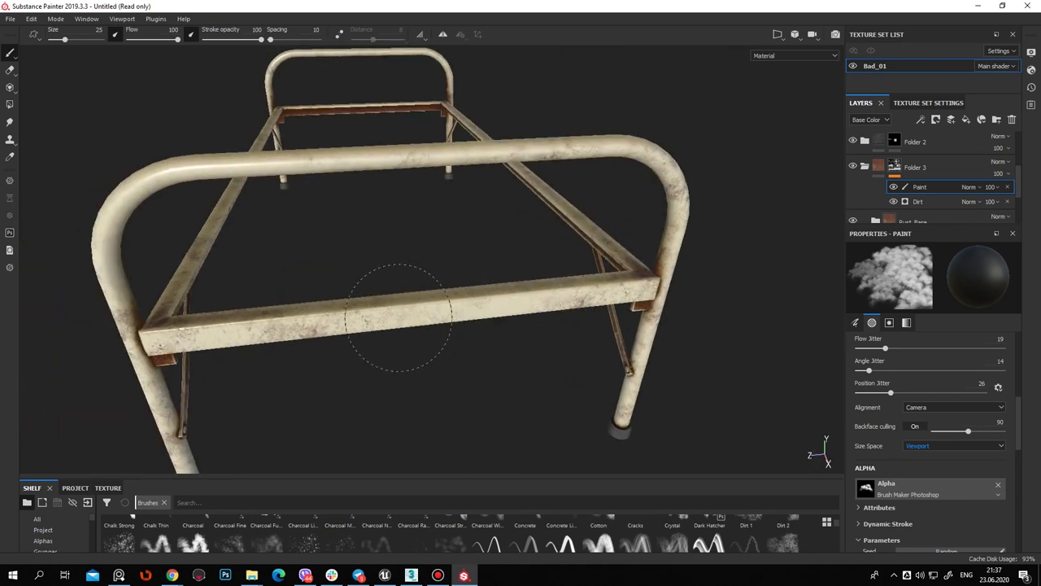
mouse_move(485, 332)
alt+mouse_down()
mouse_move(440, 321)
mouse_move(464, 314)
alt+mouse_up()
alt+drag(626, 293, 594, 297)
alt+drag(438, 251, 410, 245)
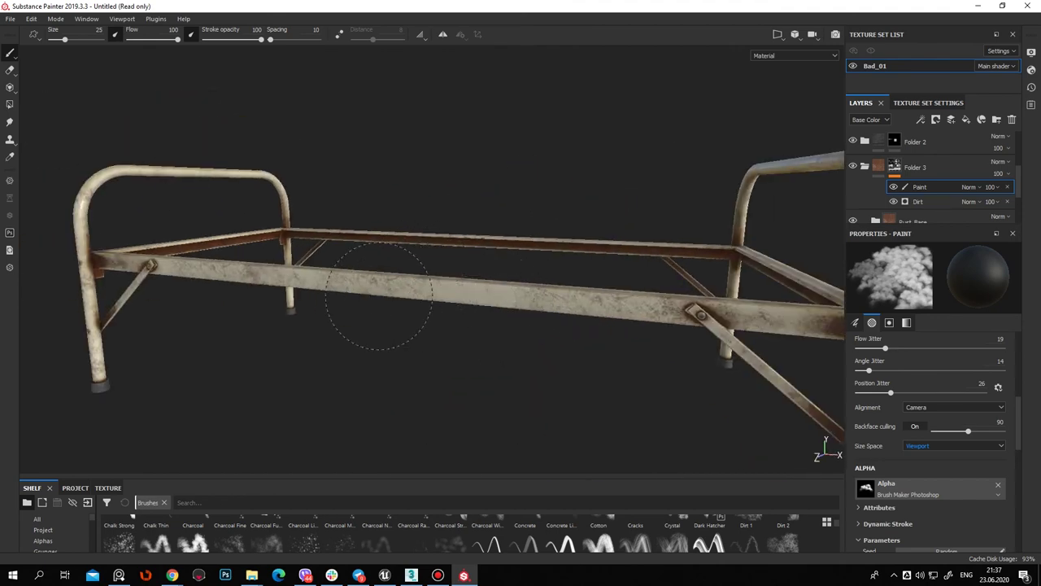
scroll(616, 348, down, 5)
key(f)
mouse_move(430, 230)
alt+mouse_down()
mouse_move(493, 267)
mouse_move(506, 199)
mouse_move(403, 269)
mouse_move(373, 255)
alt+mouse_up()
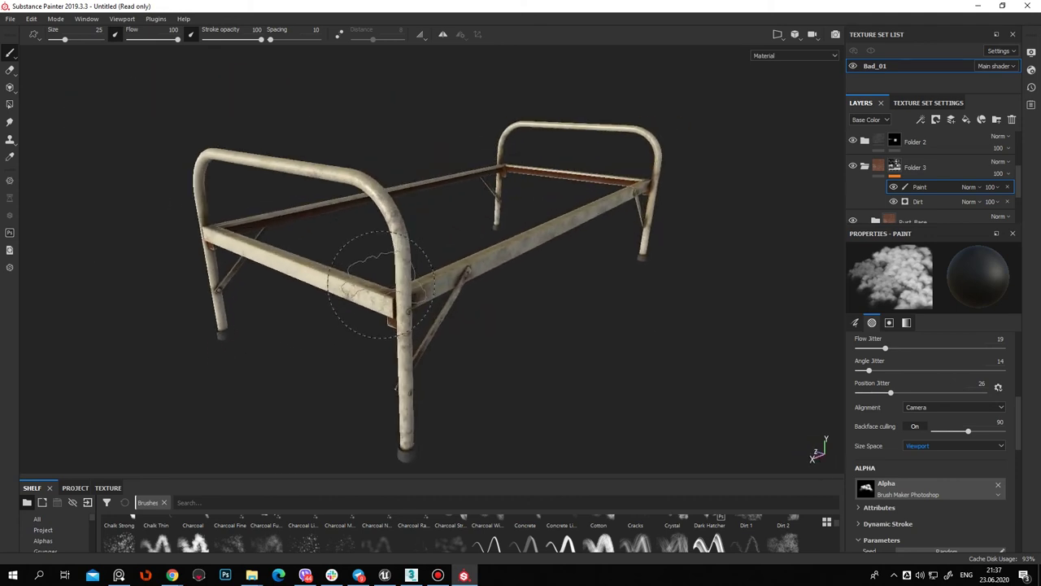
Save the project as 'bad' in the 3Dcontant\bed folder
key(f)
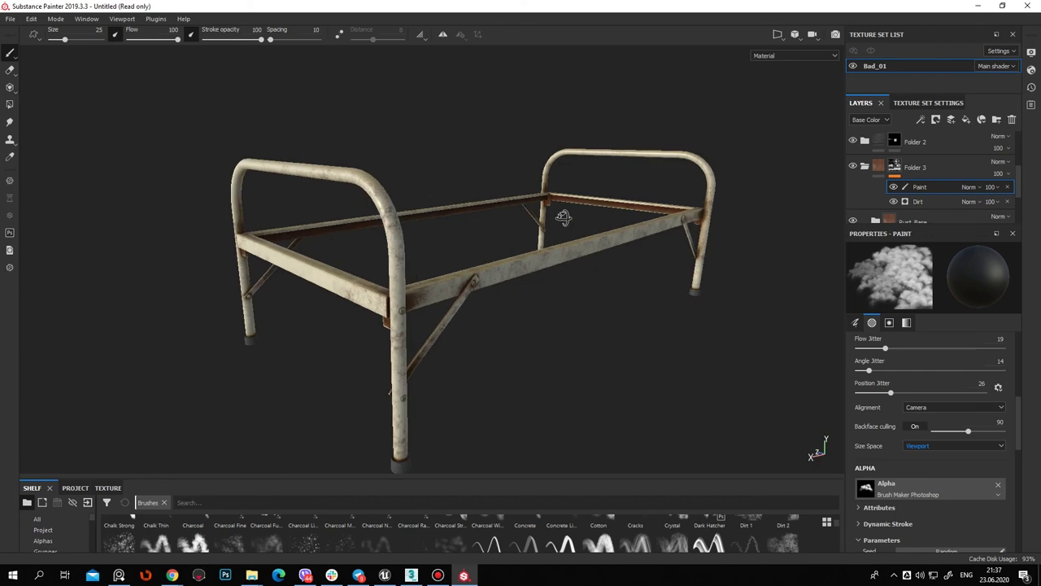
click(10, 18)
click(49, 137)
click(402, 38)
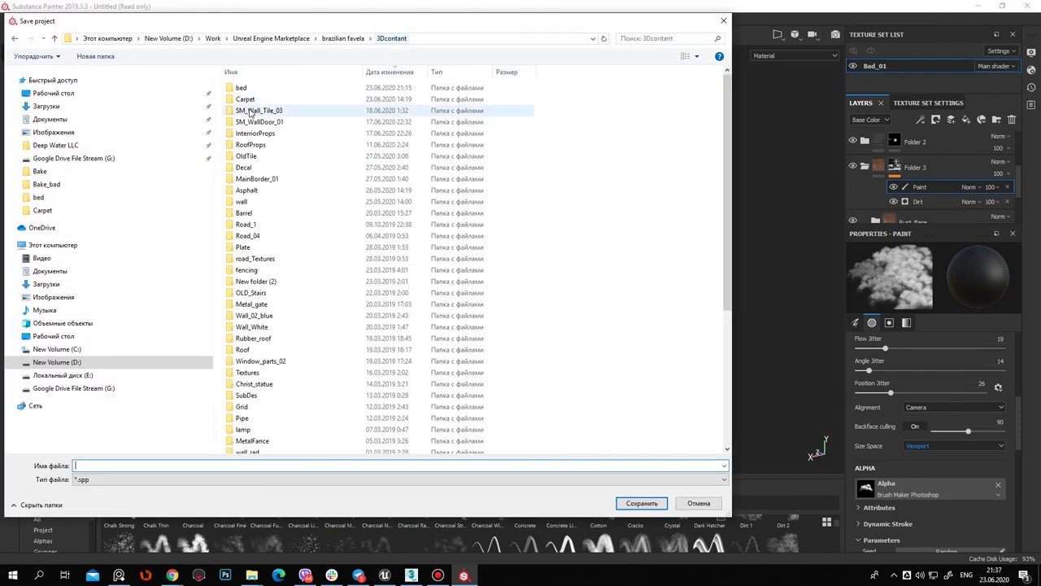
double_click(259, 88)
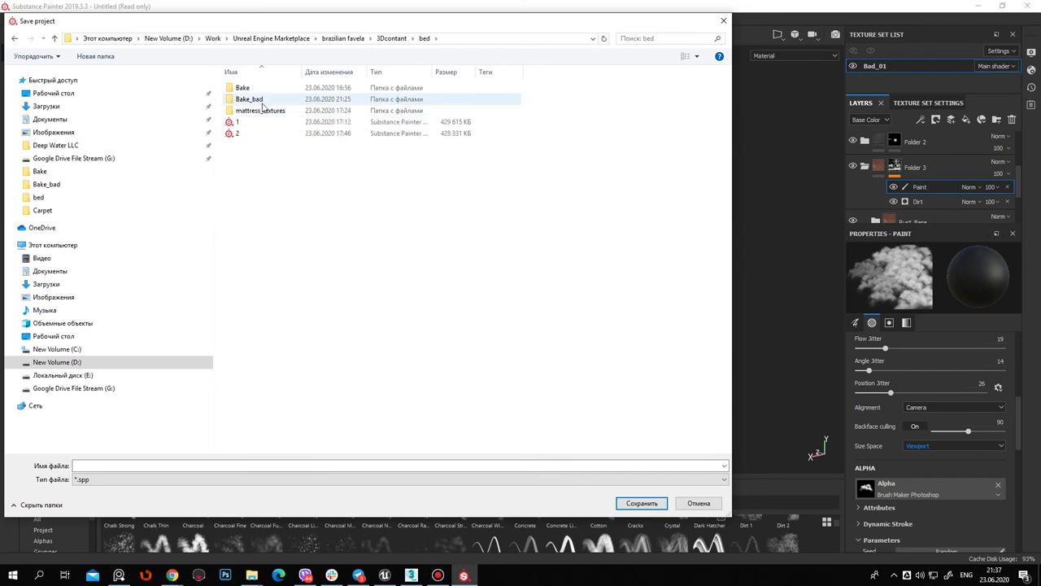
click(249, 464)
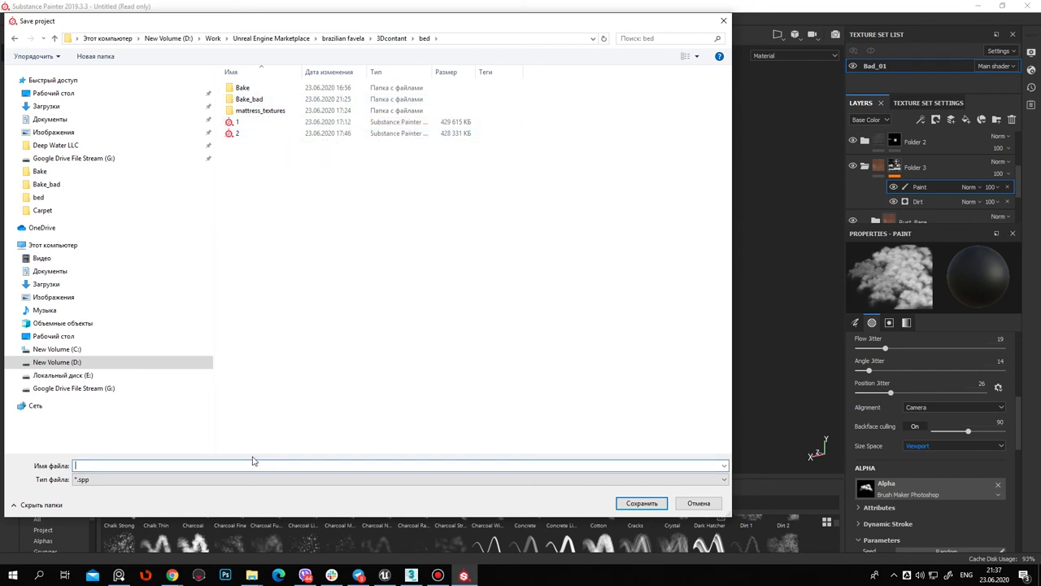
text(bad)
key(Return)
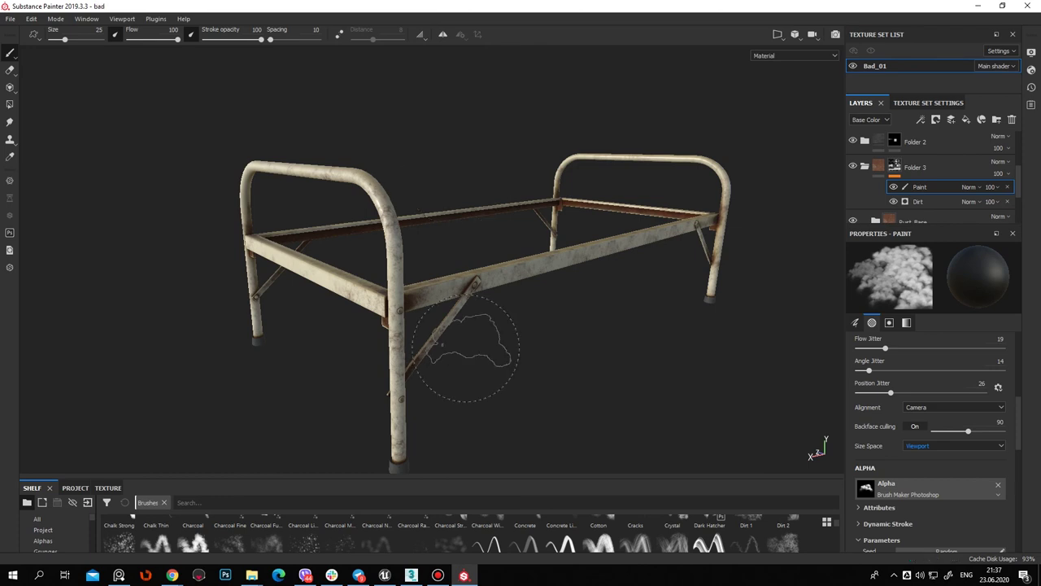
Open the texture export settings and set Bad_01's size to 4096x4096
key(f)
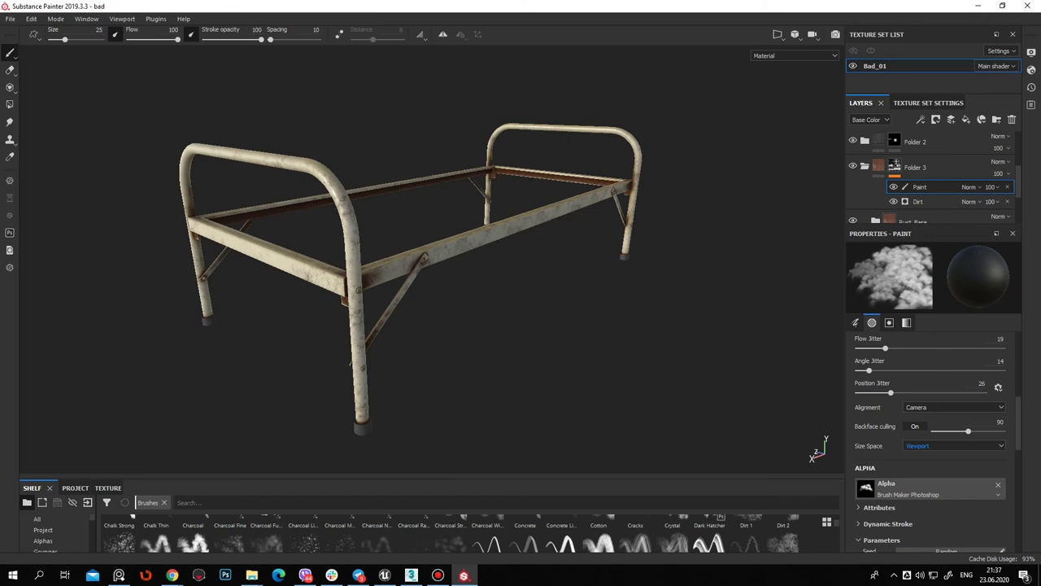
click(11, 18)
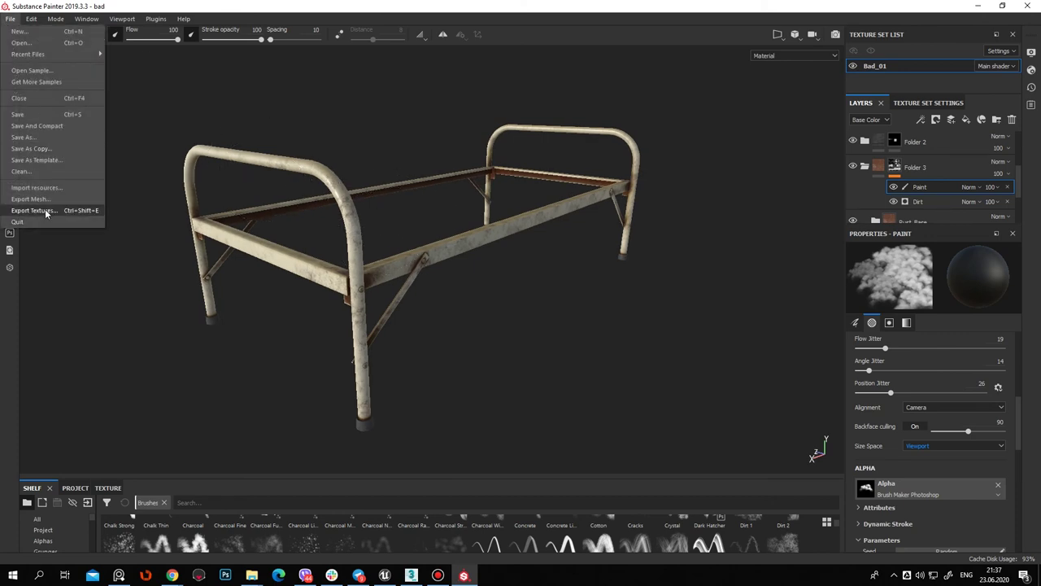
click(32, 213)
click(781, 195)
click(732, 215)
click(260, 194)
Browse the export destination to D:\Work\...\3Dcontant\bed
click(489, 143)
click(489, 152)
click(553, 126)
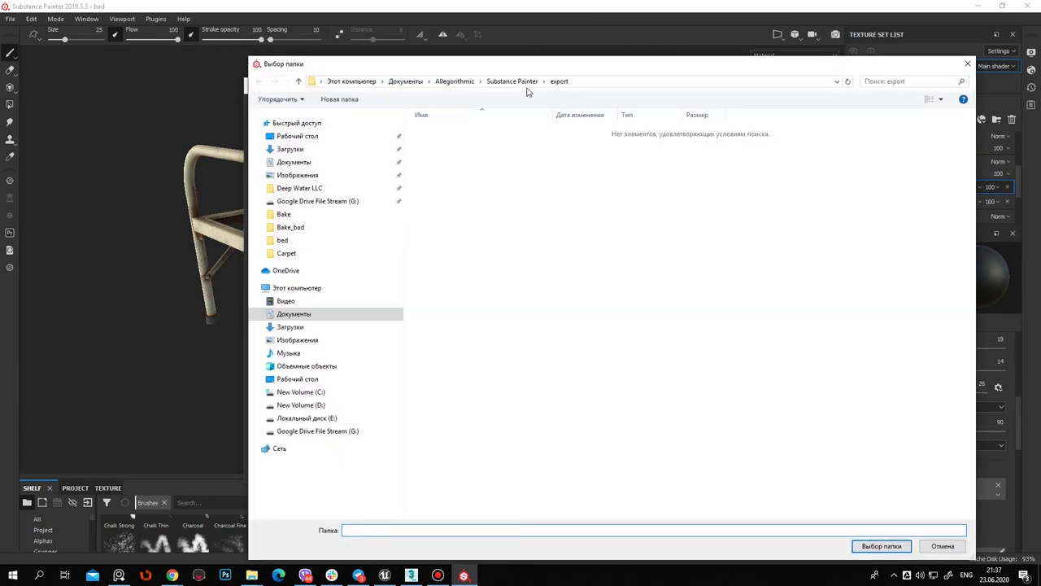
click(334, 402)
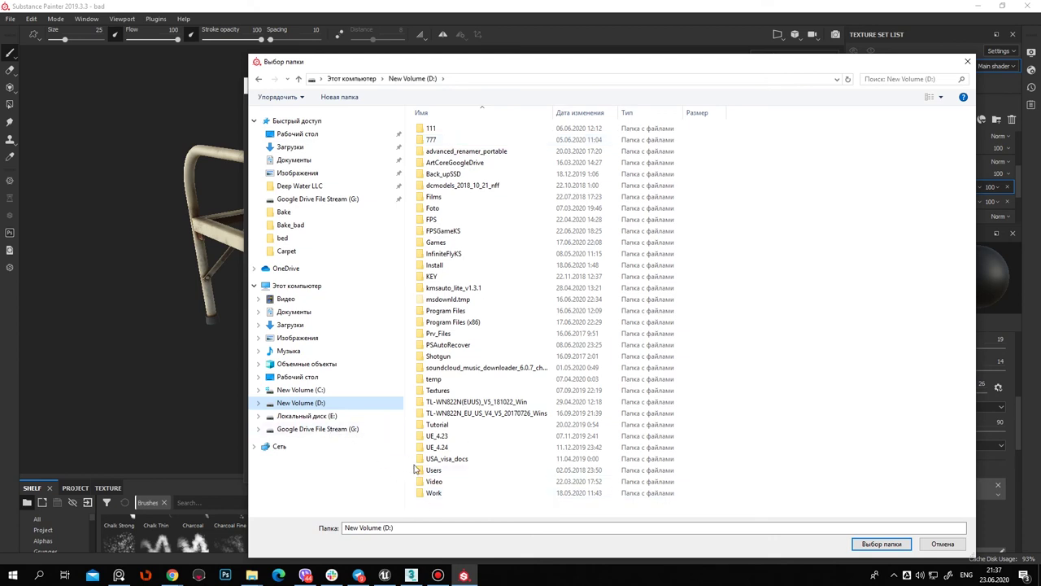
double_click(451, 492)
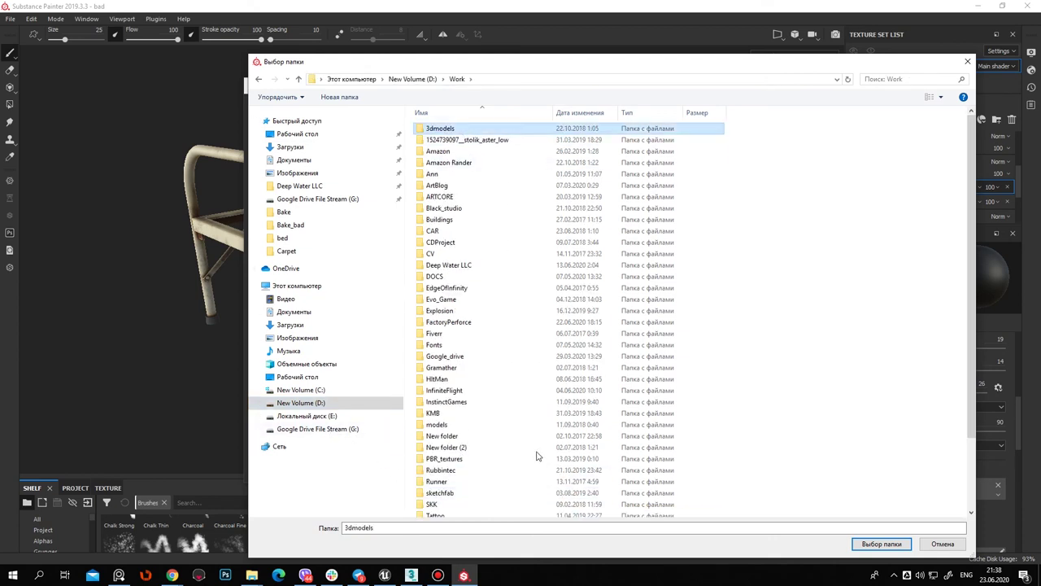
scroll(537, 456, down, 2)
double_click(521, 493)
double_click(458, 114)
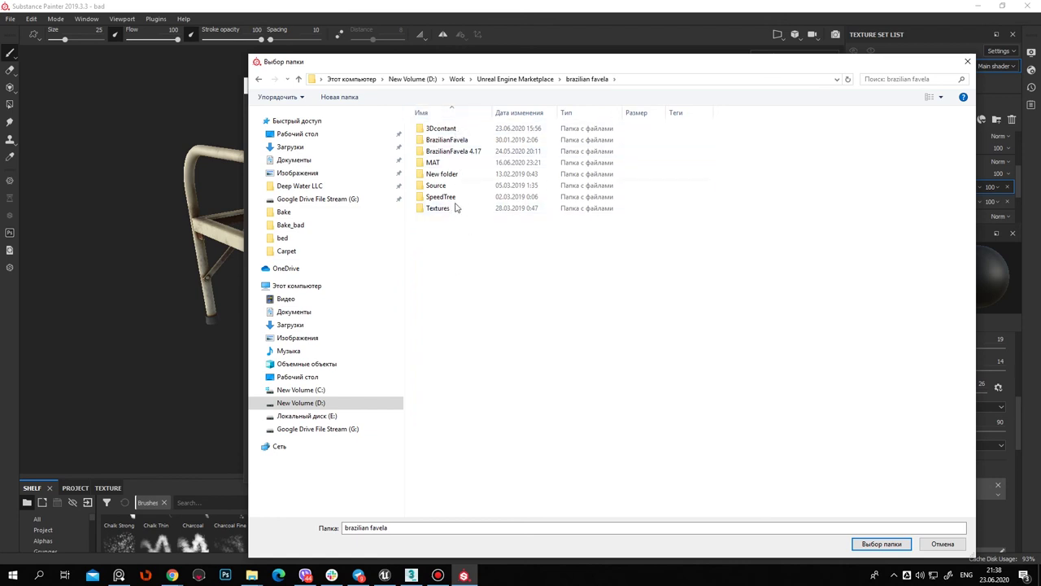
double_click(454, 131)
double_click(454, 130)
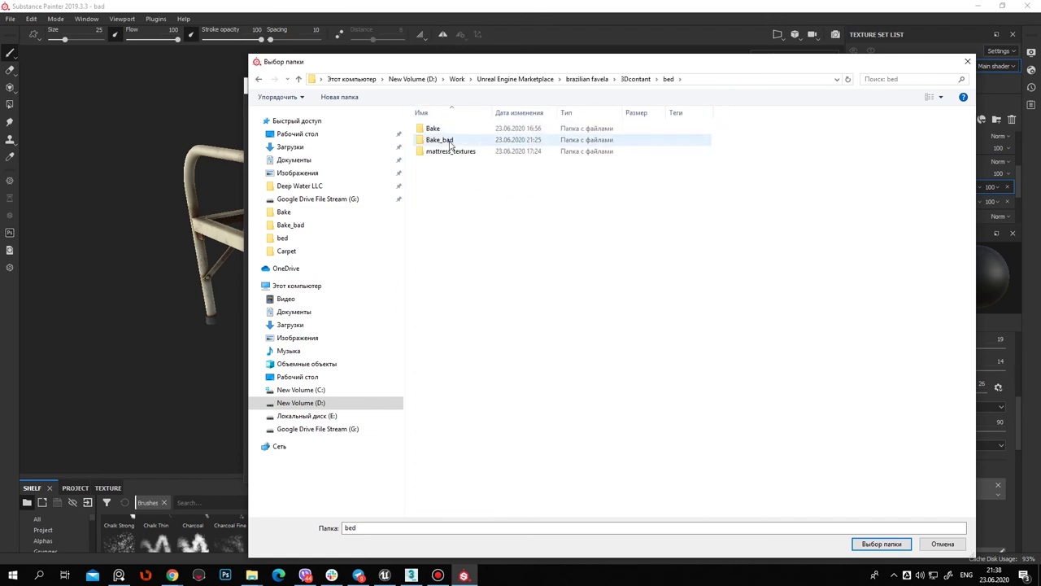
Create a BadTextures folder inside bed and select it as the export destination
right_click(483, 273)
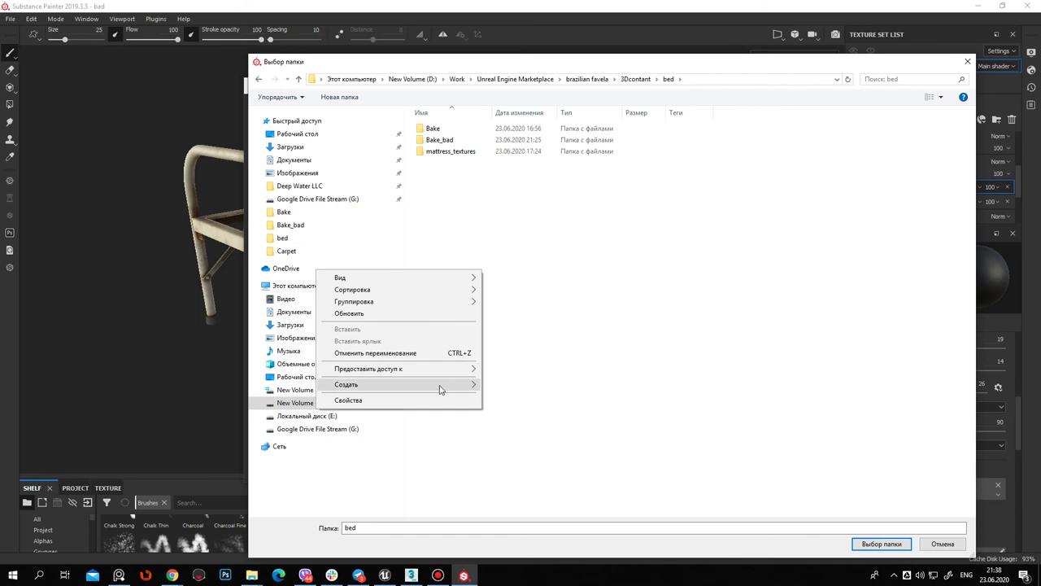
mouse_move(402, 384)
click(521, 386)
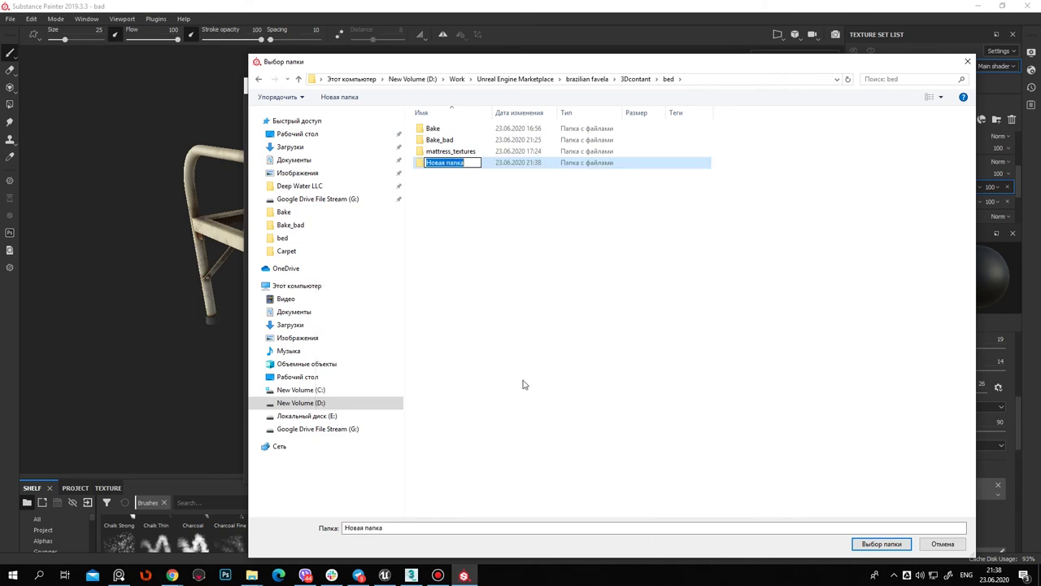
text(B)
text(ures)
key(Return)
double_click(440, 128)
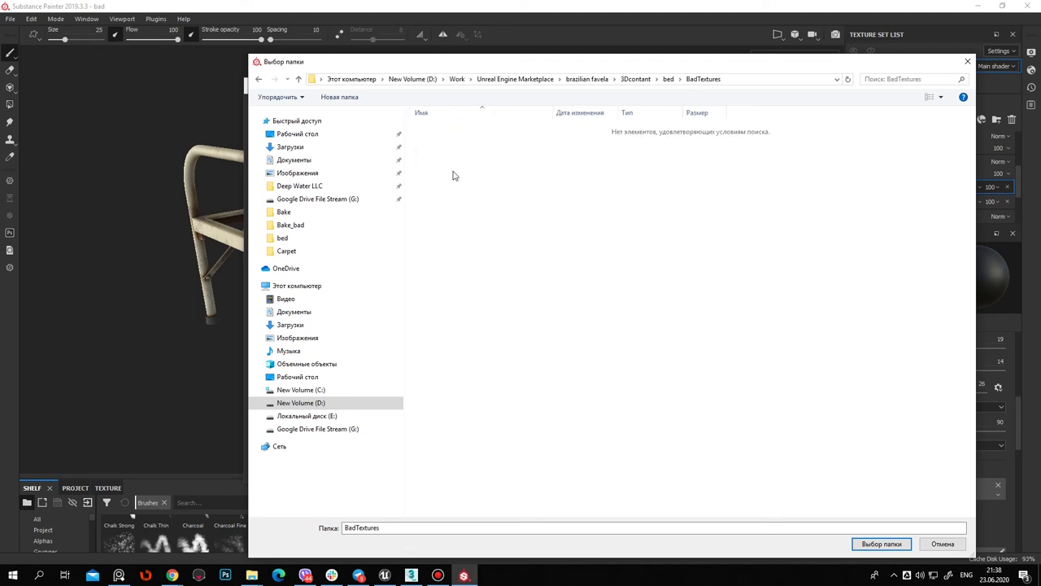
click(871, 543)
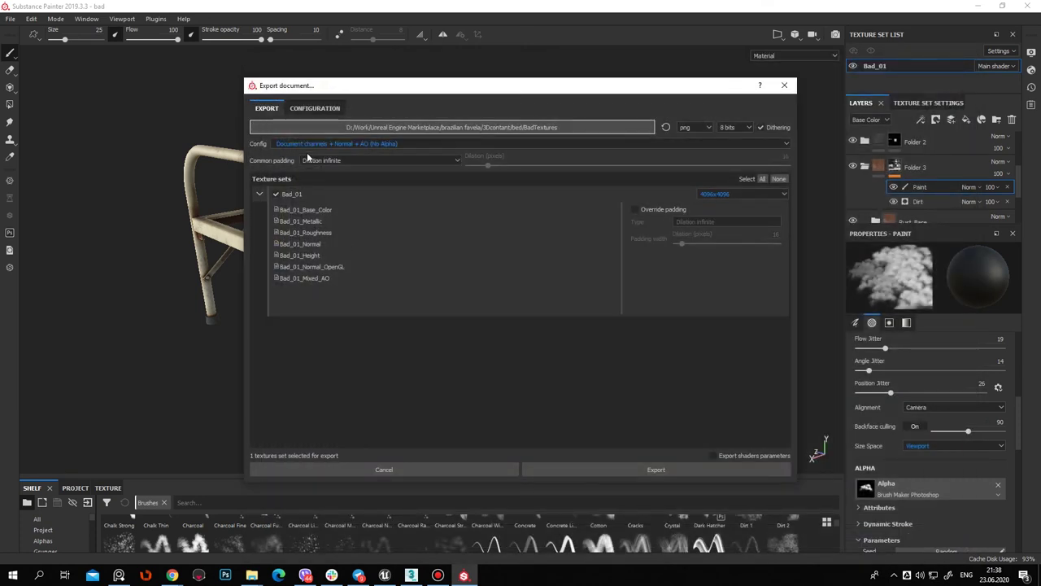
Choose the Unreal Engine 4 KS export preset
click(347, 144)
scroll(383, 180, down, 2)
scroll(387, 180, down, 2)
scroll(358, 187, down, 1)
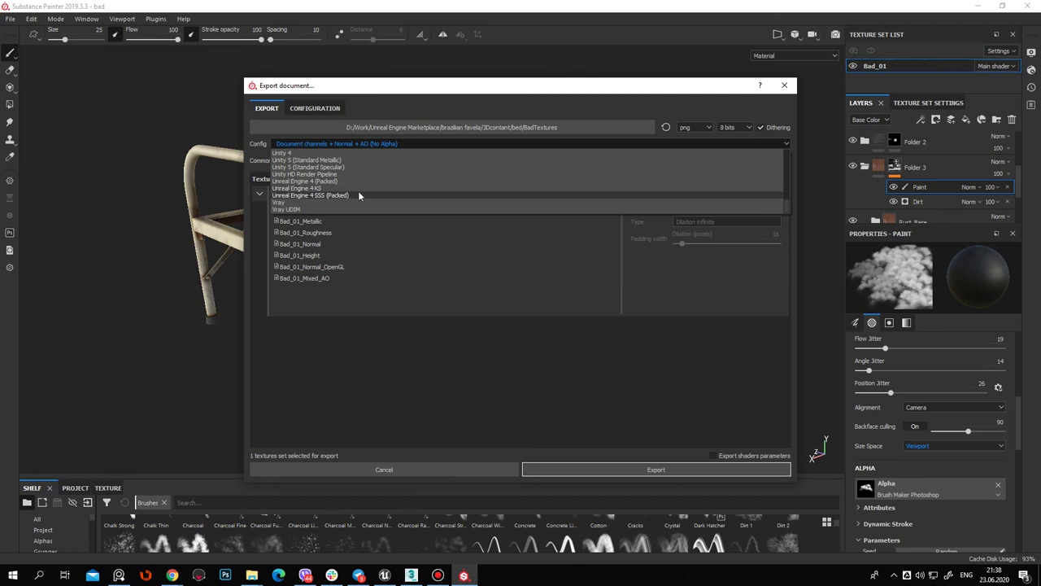
click(297, 188)
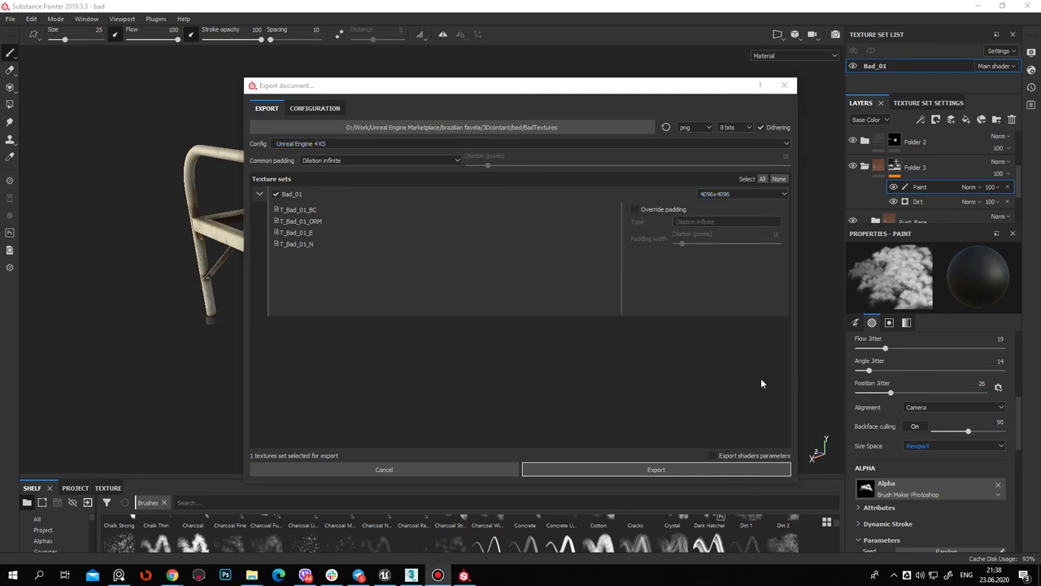
Export the Bad_01 textures at 4096x4096 and switch over to 3ds Max
click(755, 192)
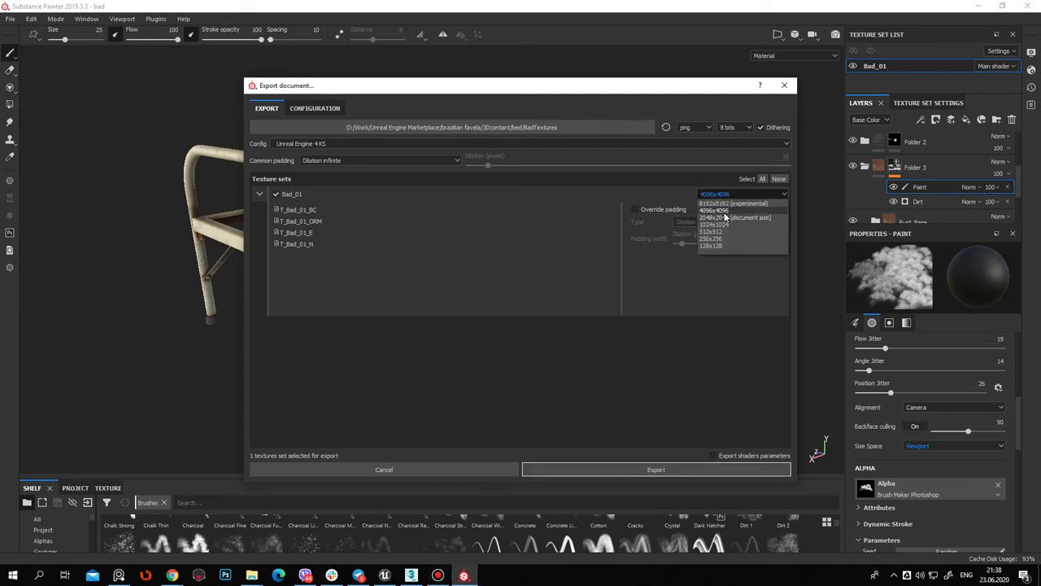
click(723, 210)
click(685, 470)
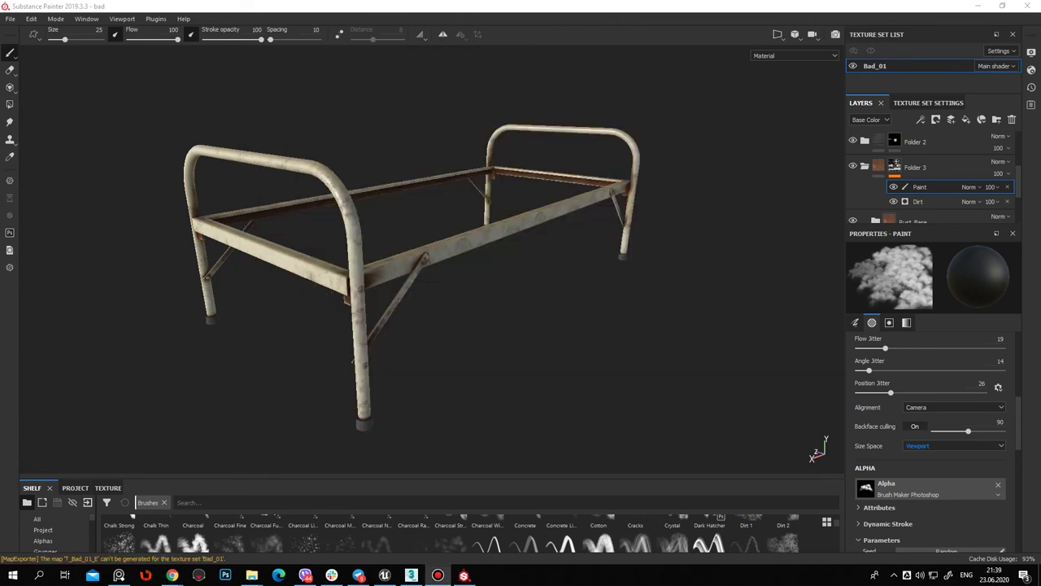
alt+drag(657, 274, 673, 274)
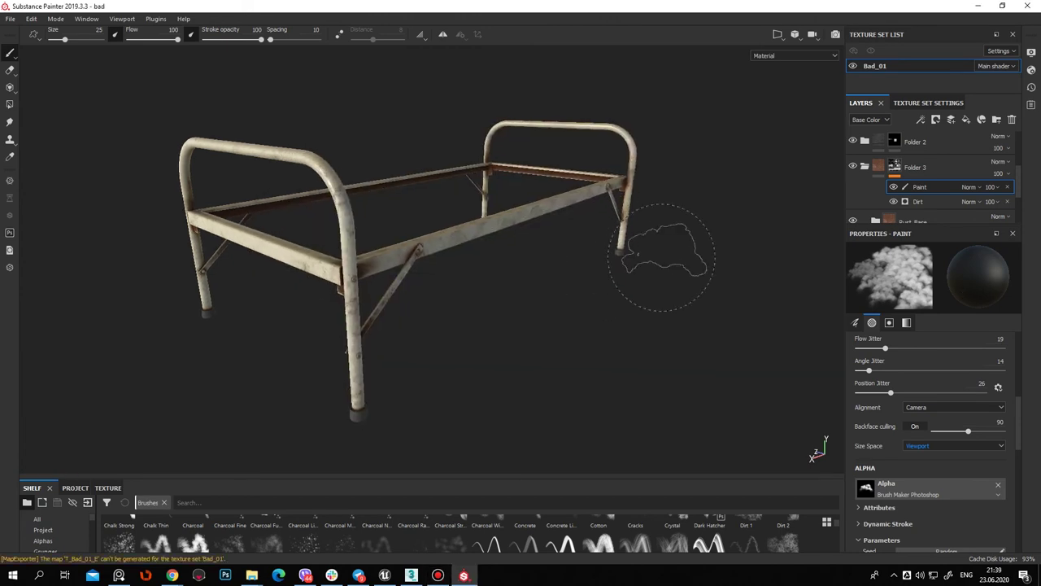
click(410, 575)
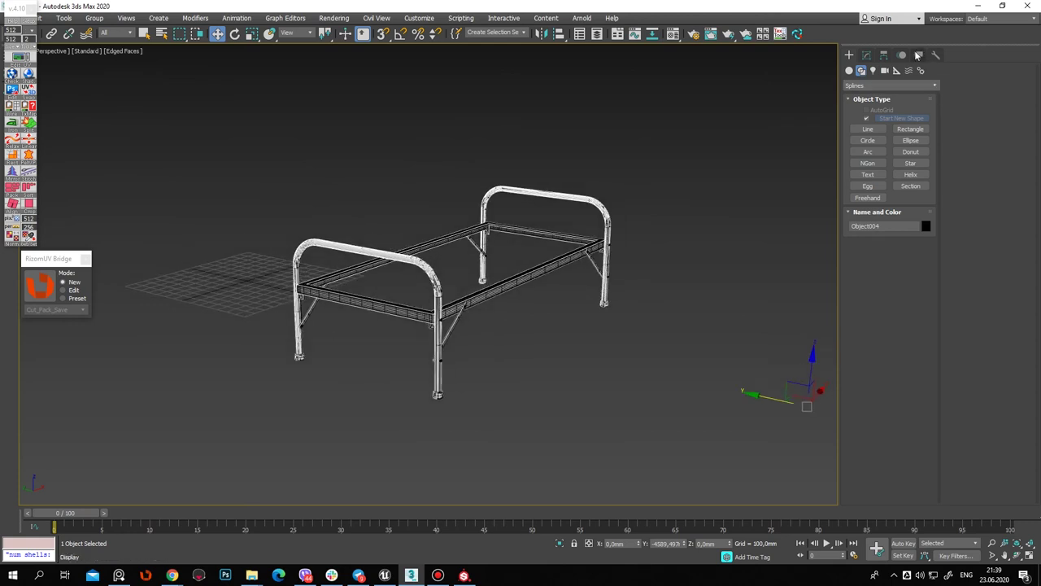
Centre the bed's pivot on the object using Affect Pivot Only and Center to Object
click(919, 55)
click(913, 338)
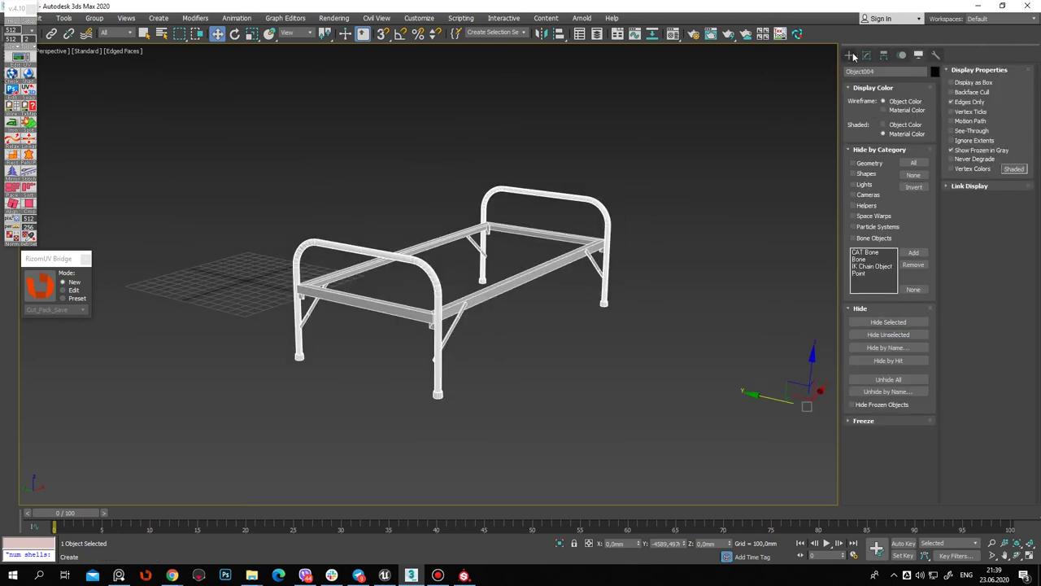
click(884, 55)
click(889, 130)
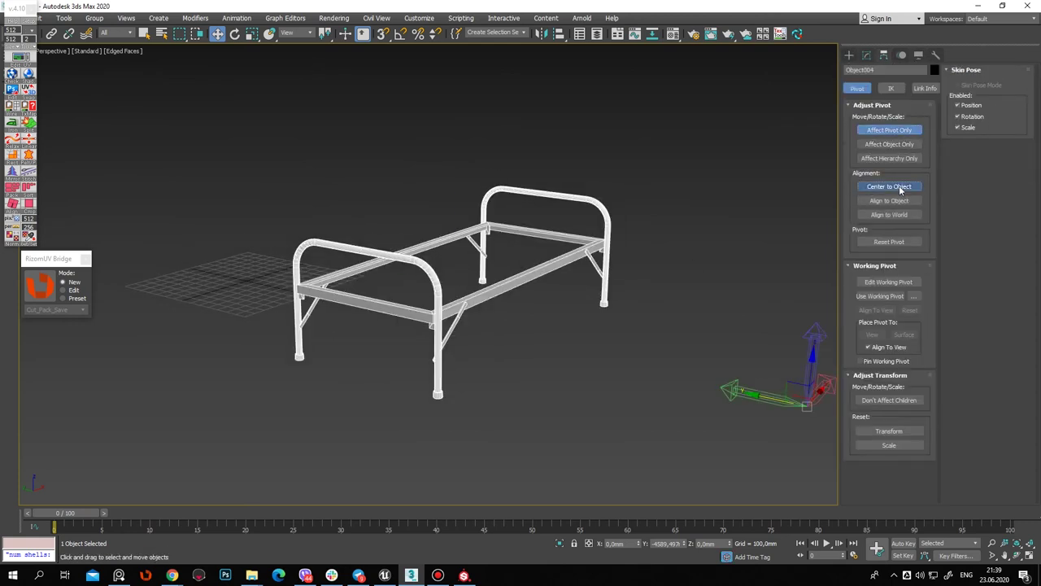
click(889, 186)
Rename the bed object to SM_Bad_01
alt+middle_drag(467, 373, 729, 341)
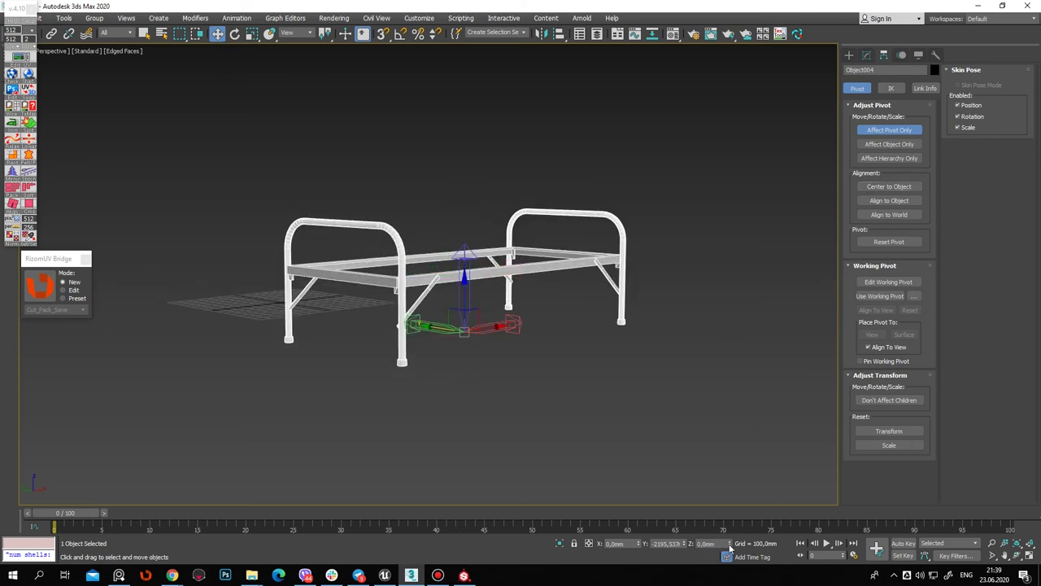
alt+middle_drag(532, 334, 539, 357)
click(912, 215)
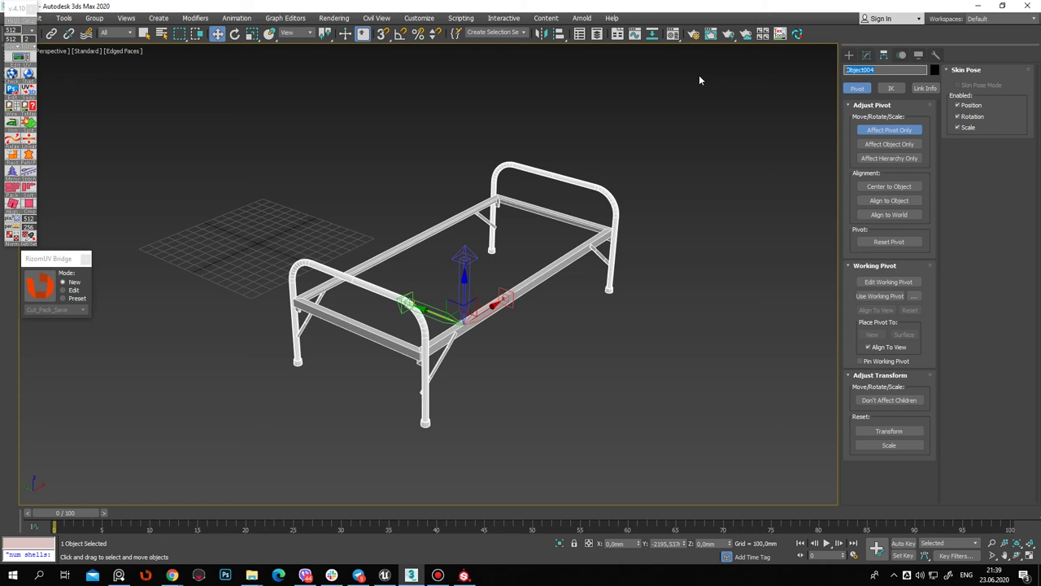
text(SM_Bad_01)
Move the bed to the world origin by zeroing X/Y/Z, then start Export Selected
mouse_move(514, 362)
middle_down()
mouse_move(610, 395)
mouse_move(642, 556)
middle_up()
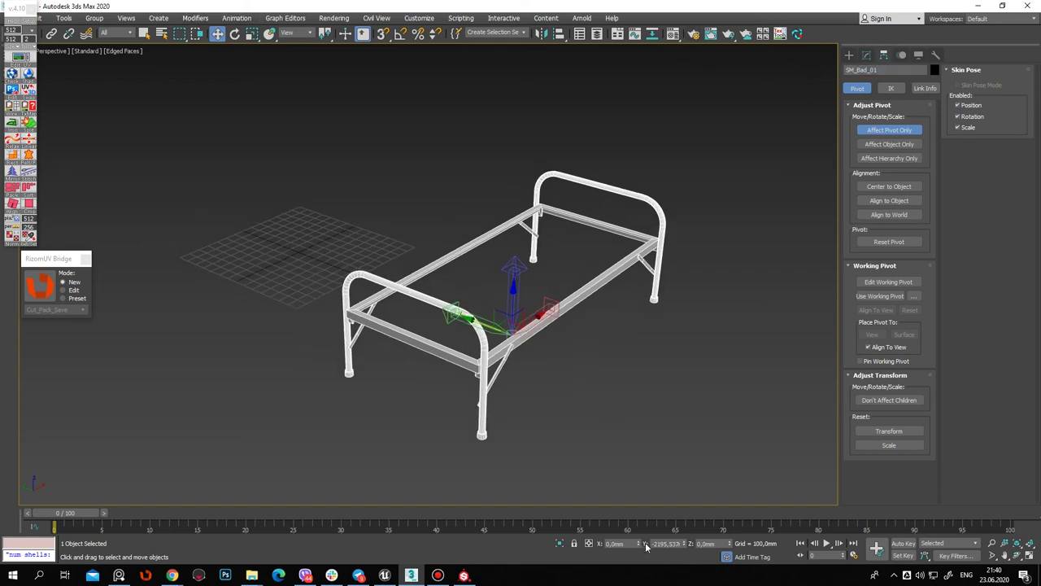
right_click(686, 544)
key(ctrl+z)
click(849, 55)
right_click(684, 546)
alt+middle_drag(465, 330, 387, 265)
key(z)
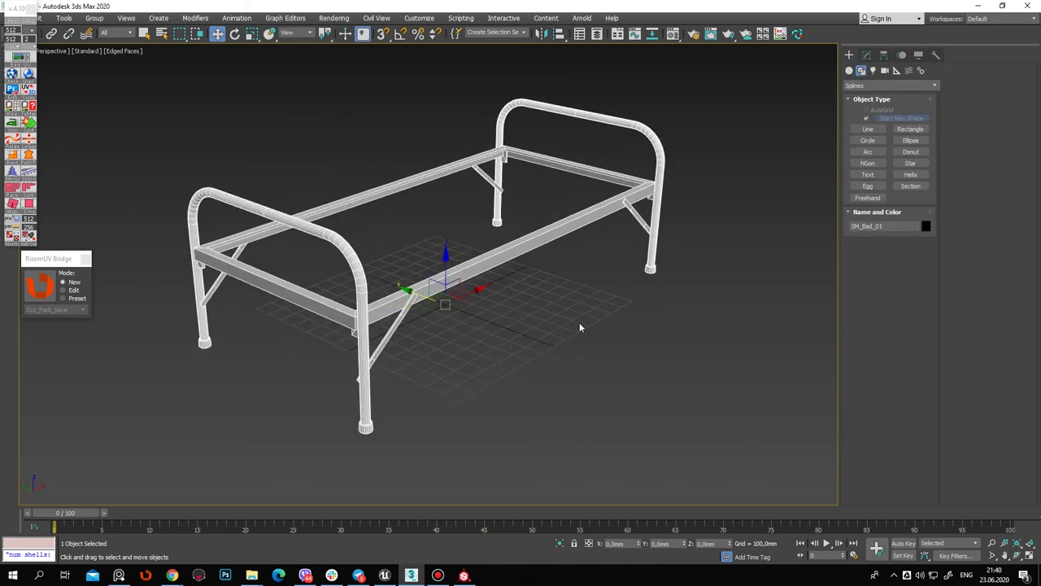
alt+middle_drag(500, 235, 558, 253)
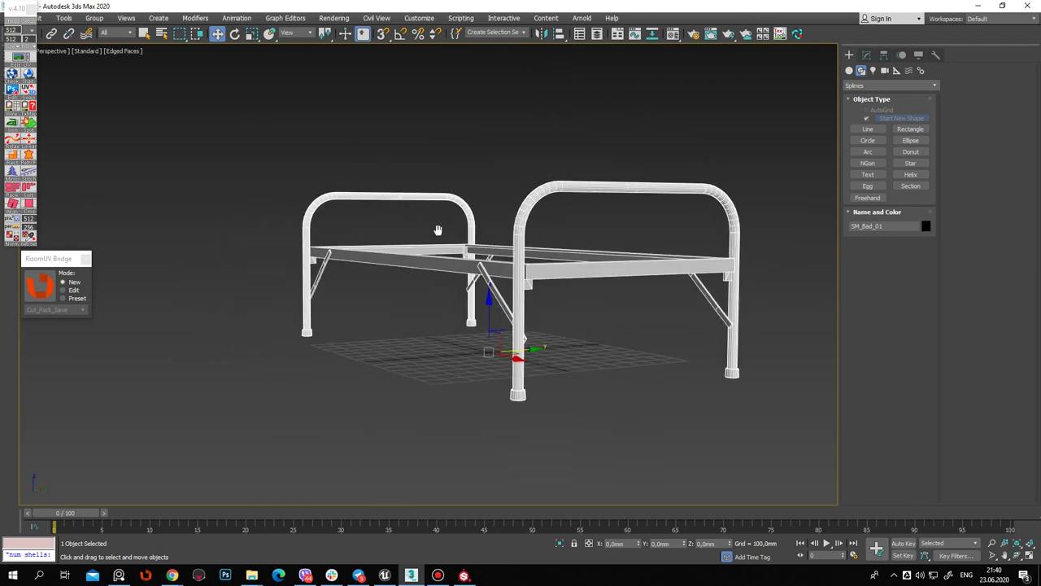
key(ctrl+e)
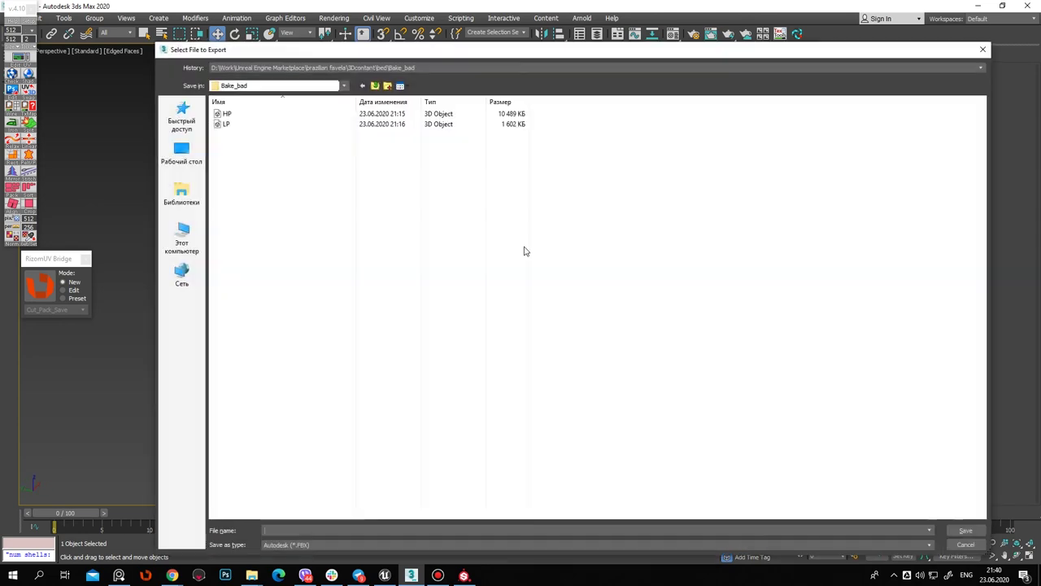
Save the bed as SM_Bad_01 FBX in the bed folder and accept the export settings
mouse_move(448, 50)
mouse_down()
mouse_move(434, 207)
mouse_move(434, 47)
mouse_up()
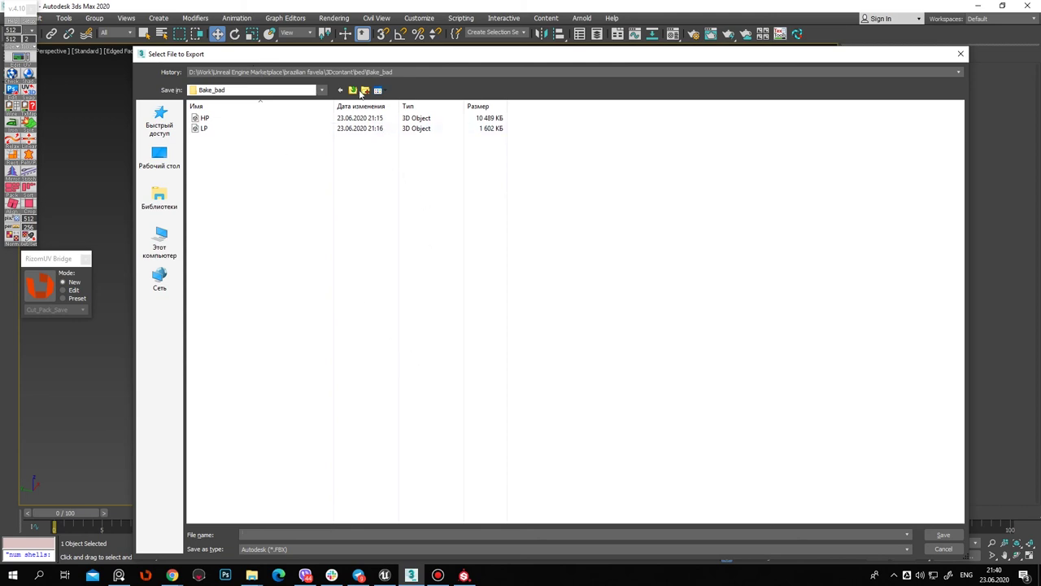
click(358, 91)
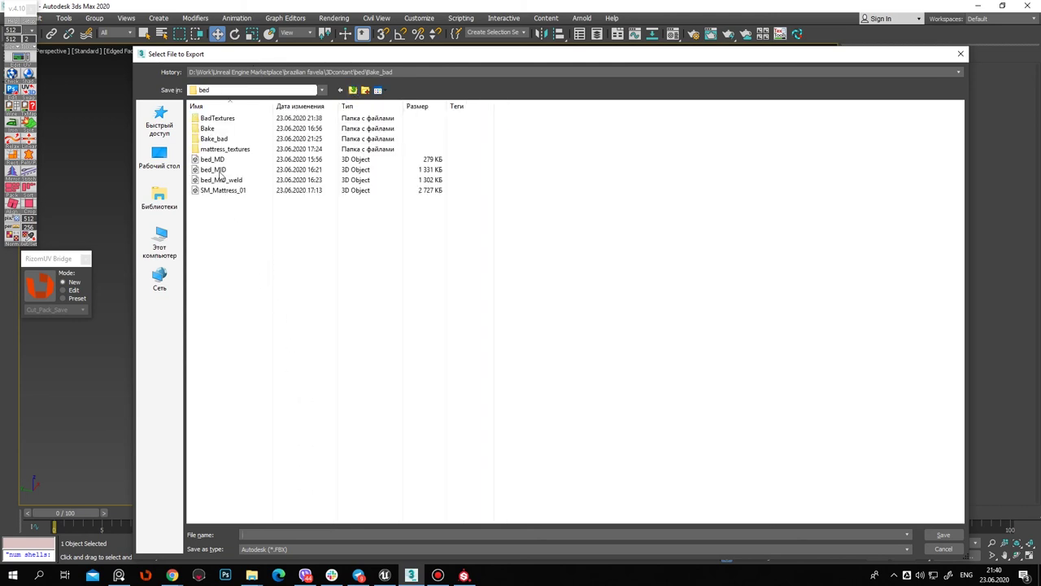
text(SM_Bad_01)
click(943, 534)
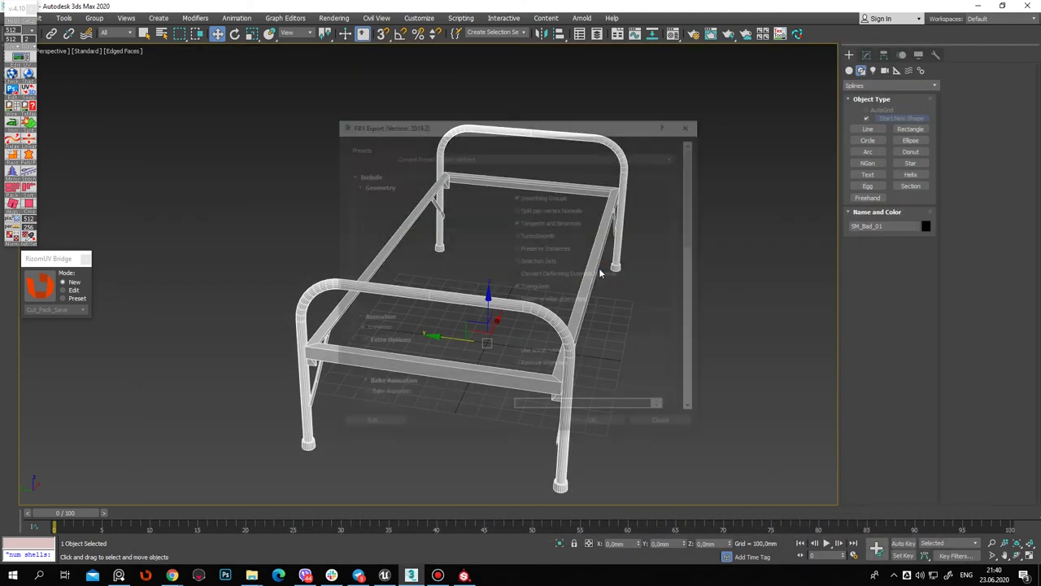
click(600, 426)
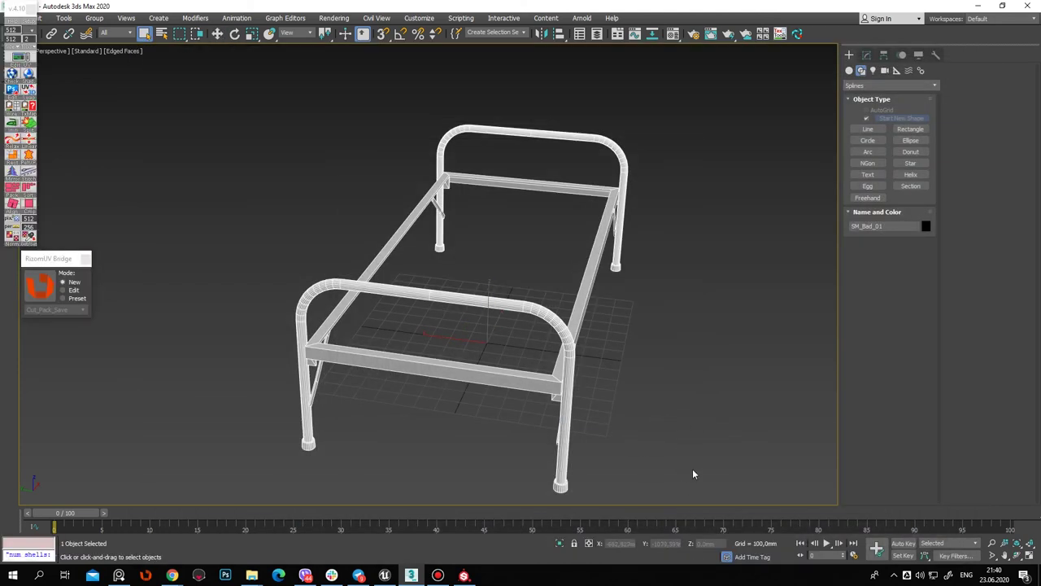
Unhide all previously hidden objects and deselect the bed
alt+middle_drag(693, 474, 634, 456)
click(901, 55)
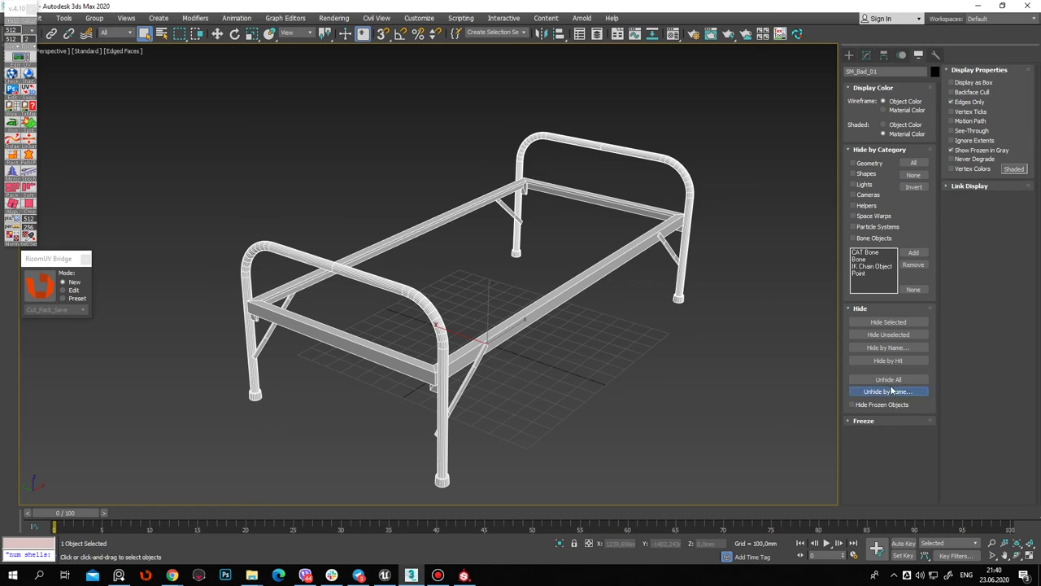
click(888, 380)
middle_drag(389, 238, 442, 246)
click(291, 97)
Move the flat grid plane onto the top of the bed frame as a platform
click(217, 33)
click(209, 178)
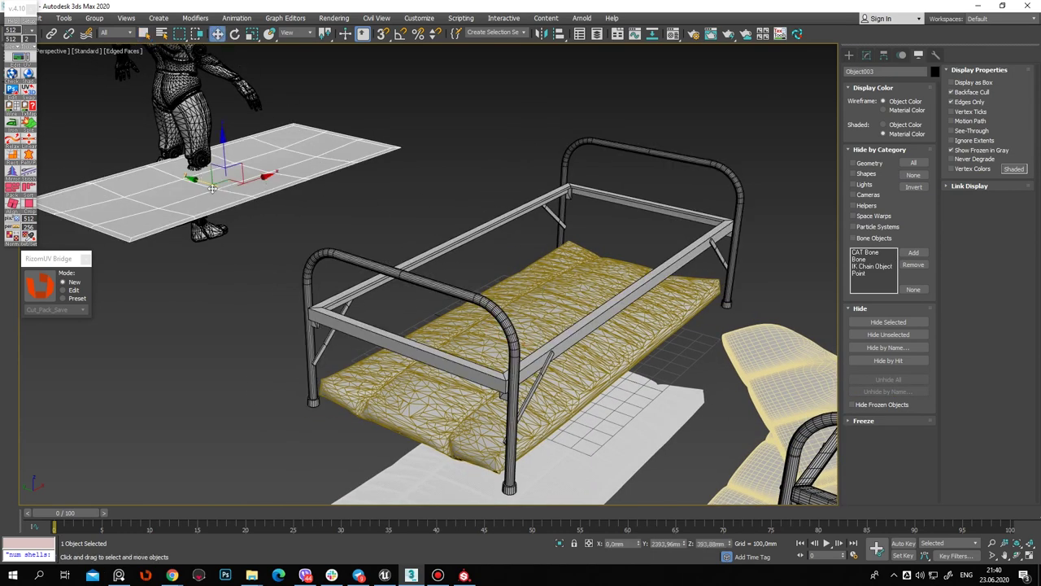
drag(208, 179, 507, 345)
mouse_move(508, 345)
alt+middle_down()
mouse_move(466, 291)
mouse_move(350, 293)
alt+middle_up()
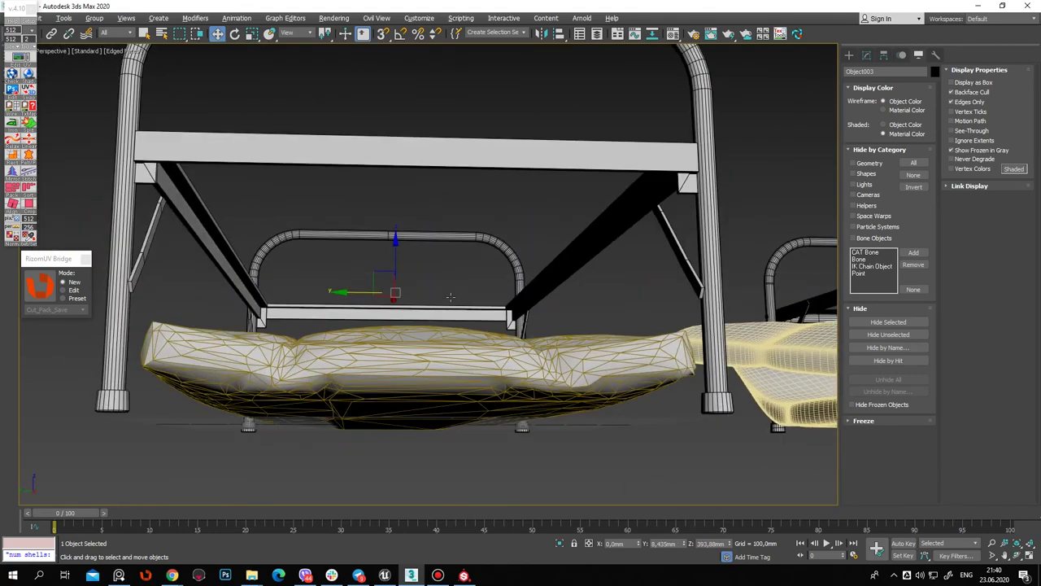
mouse_move(353, 296)
alt+middle_down()
mouse_move(426, 305)
mouse_move(354, 285)
alt+middle_up()
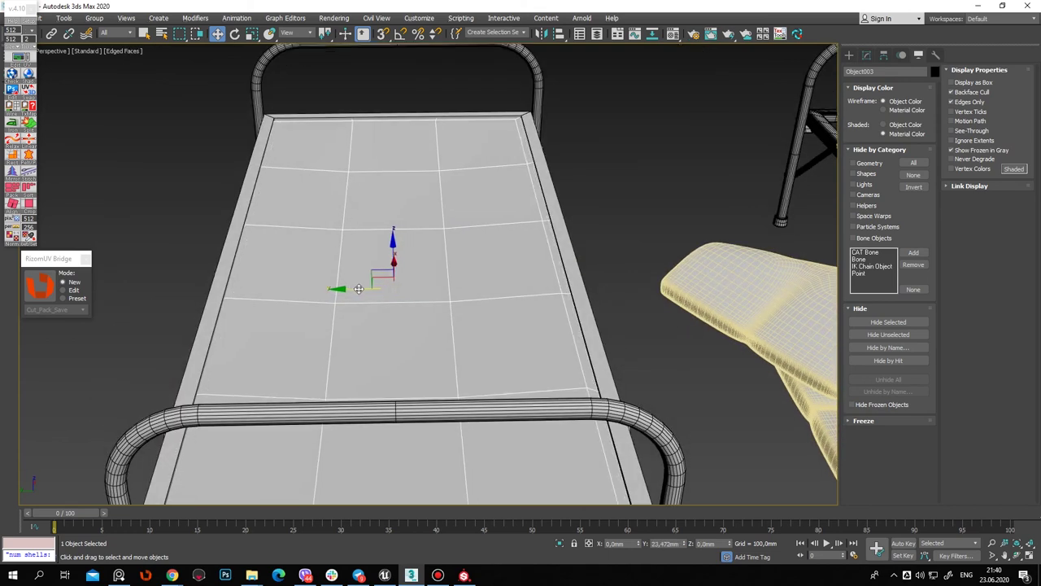
scroll(498, 278, down, 5)
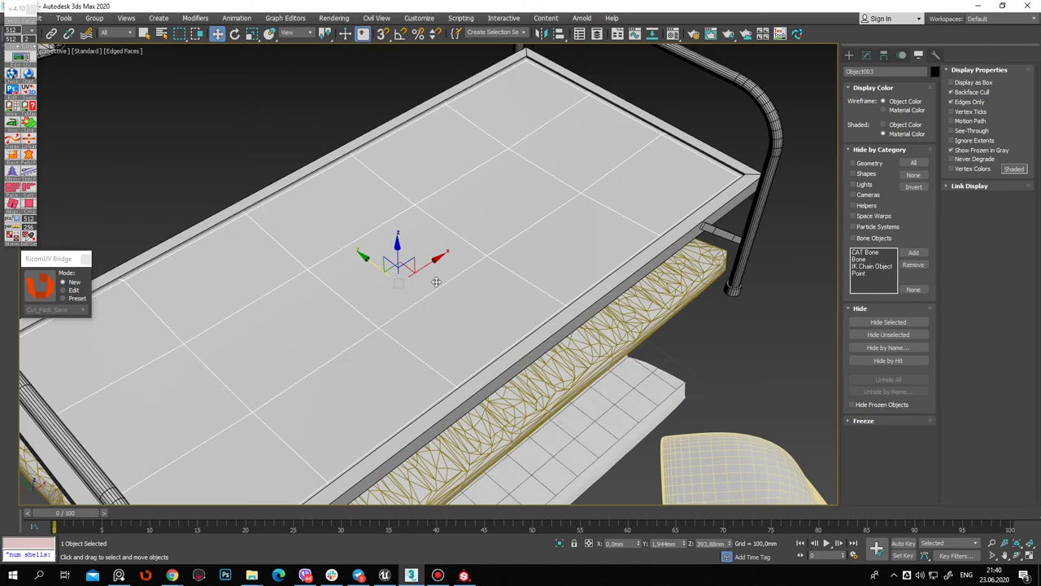
alt+middle_drag(497, 278, 611, 225)
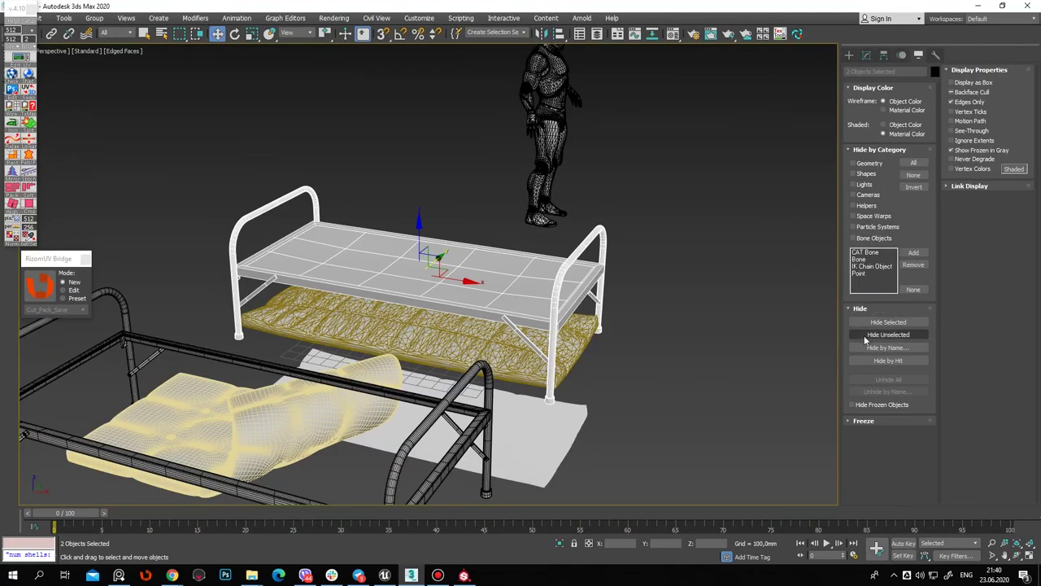
Hide everything except the bed and platform, then add Unwrap UVW to the platform
click(889, 335)
scroll(603, 191, up, 5)
alt+middle_drag(447, 298, 517, 232)
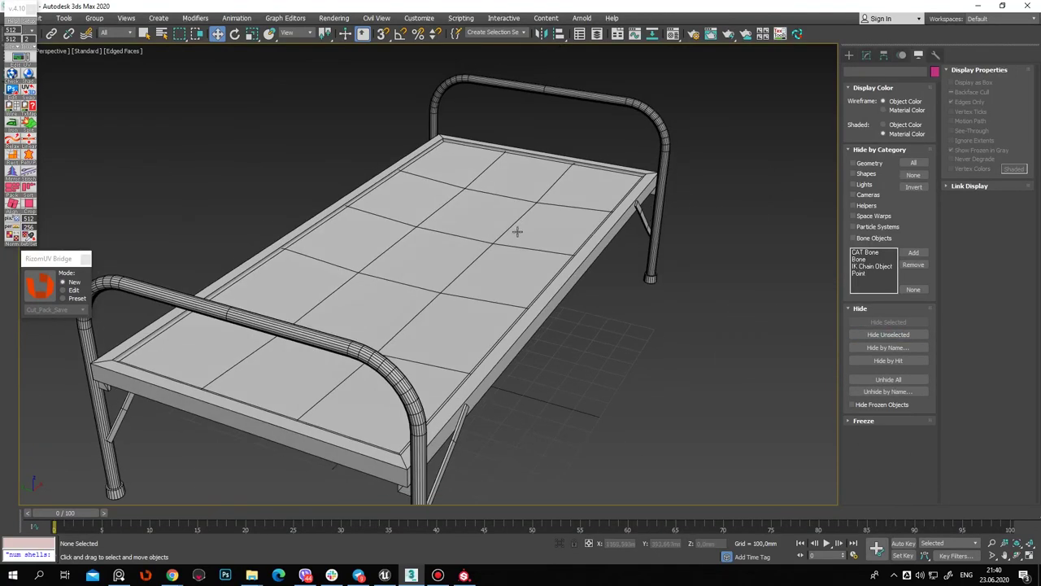
click(564, 255)
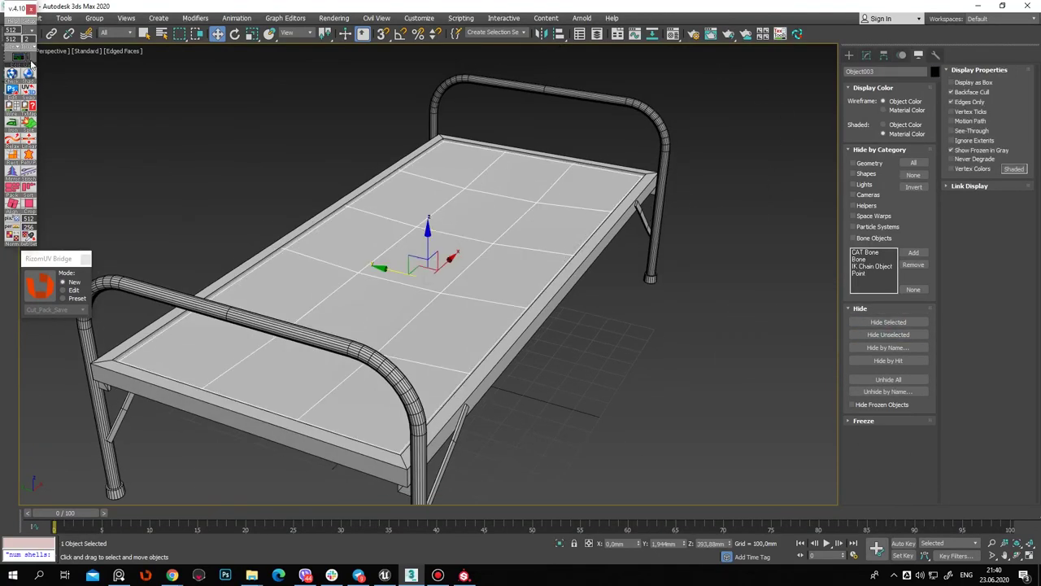
key(u)
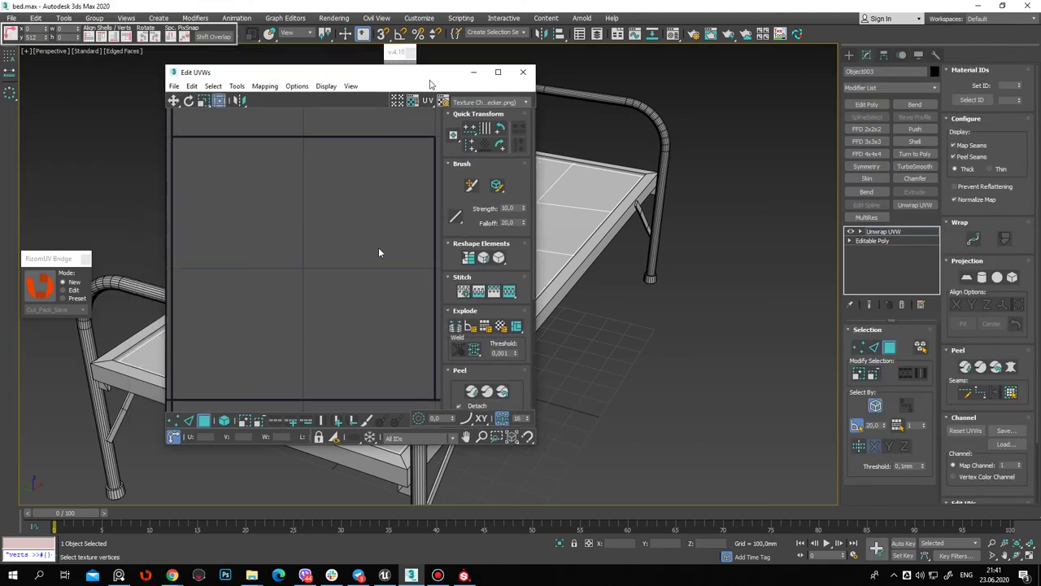
Scale the platform's UV shell up about 2x and collapse Unwrap UVW into the Editable Poly
scroll(353, 272, up, 2)
mouse_move(379, 321)
mouse_down()
mouse_move(341, 265)
mouse_move(371, 191)
mouse_up()
click(399, 162)
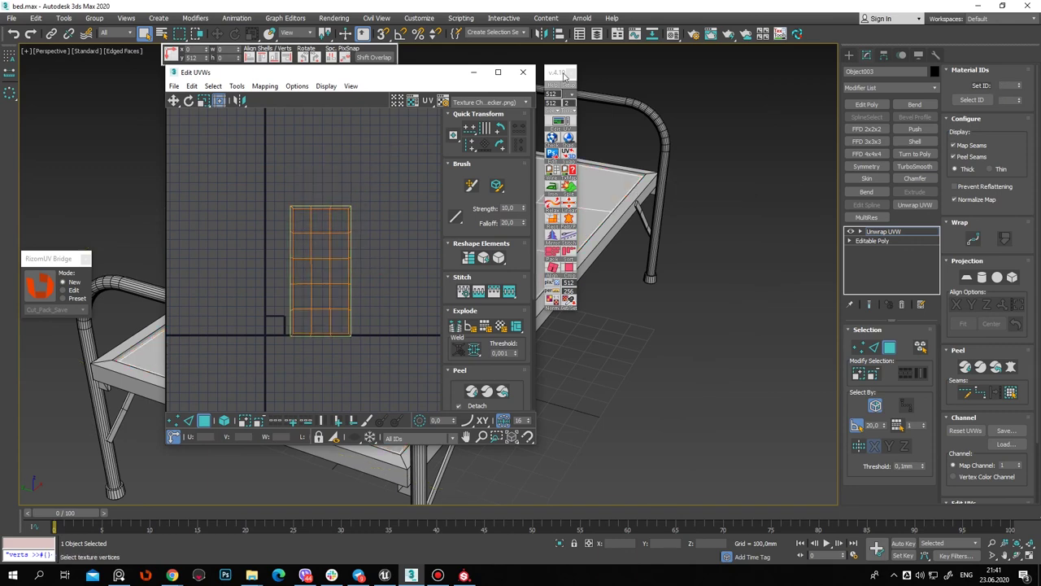
click(565, 92)
right_click(867, 232)
click(882, 332)
Reselect the platform and bring up the Material Editor showing 07 - Default
mouse_move(641, 372)
alt+middle_down()
mouse_move(672, 356)
mouse_move(667, 321)
alt+middle_up()
click(647, 303)
click(632, 249)
click(772, 142)
alt+middle_drag(745, 98, 624, 249)
click(623, 248)
key(m)
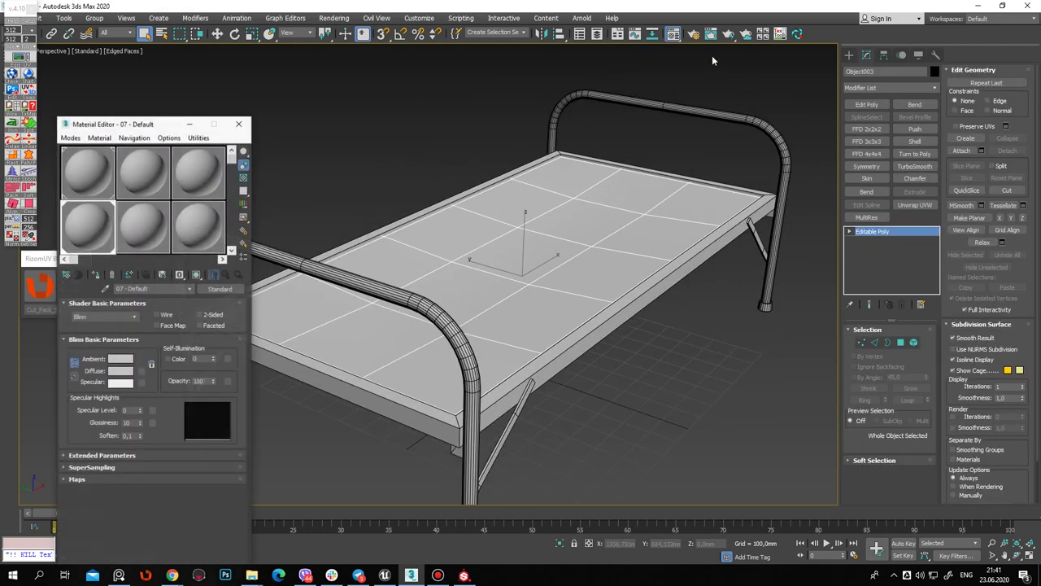
Change the bed's material to Multi/Sub-Object, keeping the old material as a sub-material
mouse_move(163, 124)
mouse_down()
mouse_move(231, 87)
mouse_move(228, 45)
mouse_up()
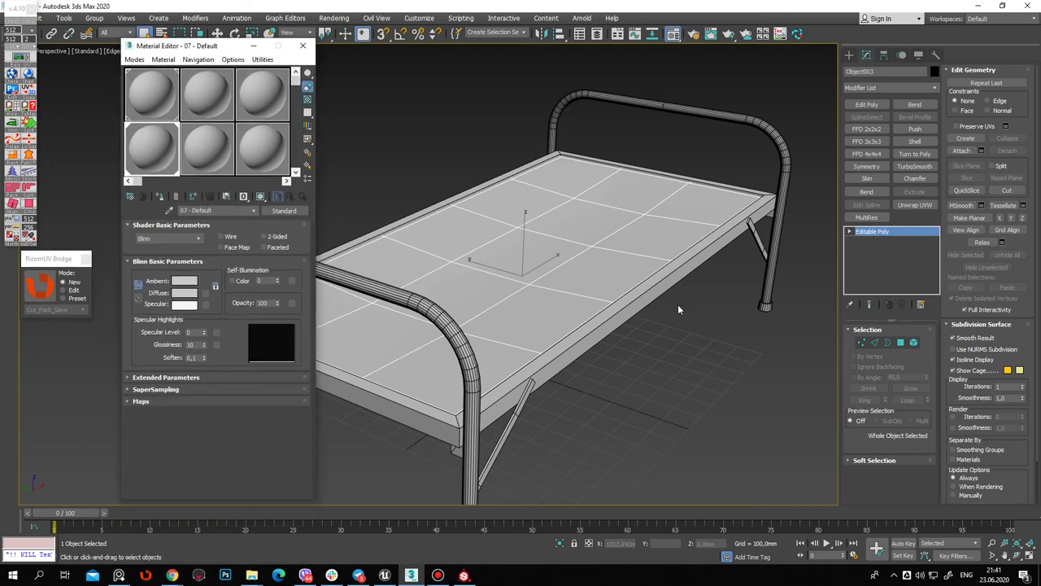
click(487, 417)
alt+middle_drag(487, 416, 471, 394)
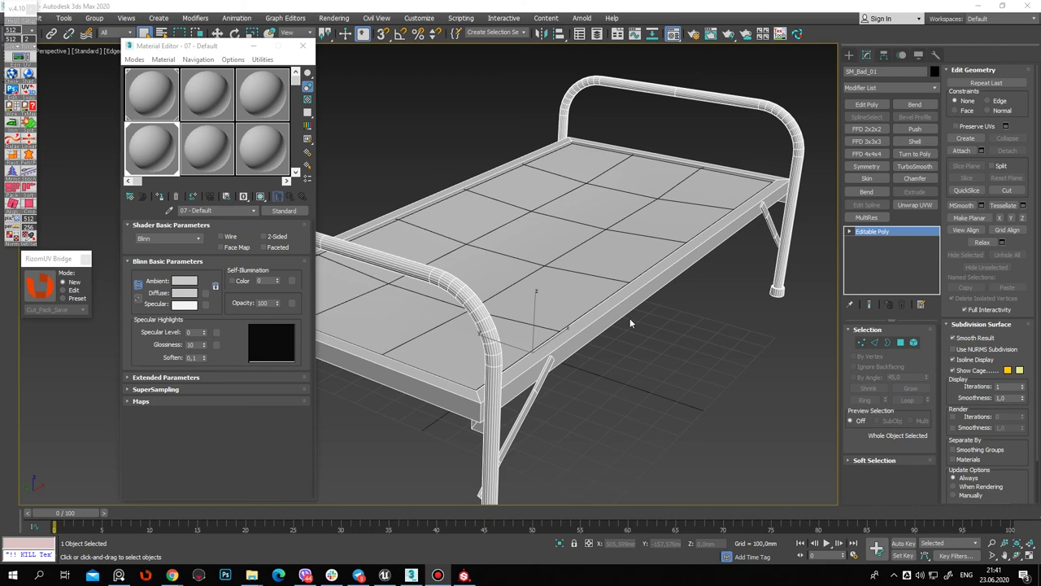
alt+middle_drag(603, 390, 257, 188)
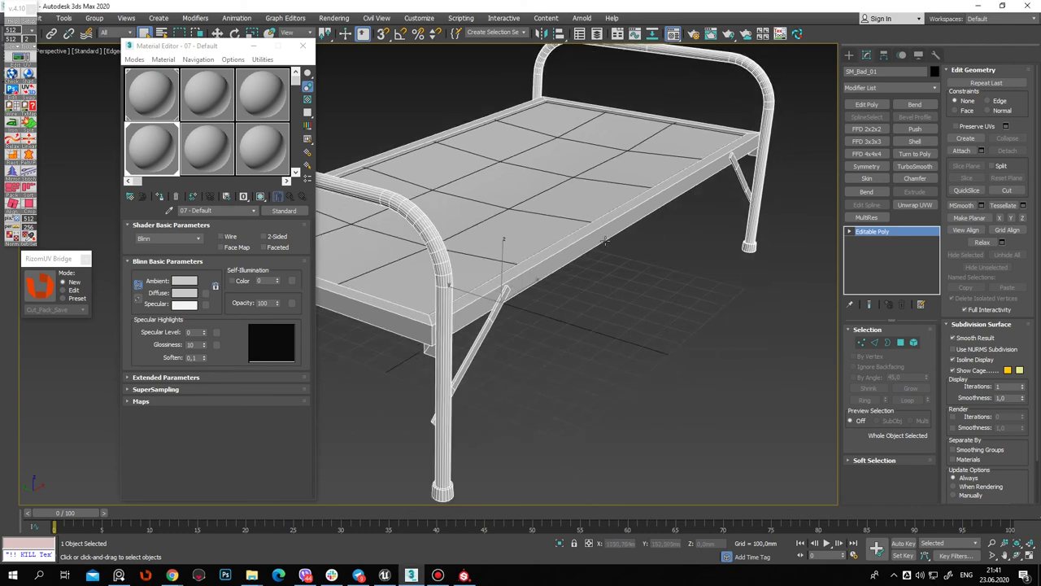
click(848, 55)
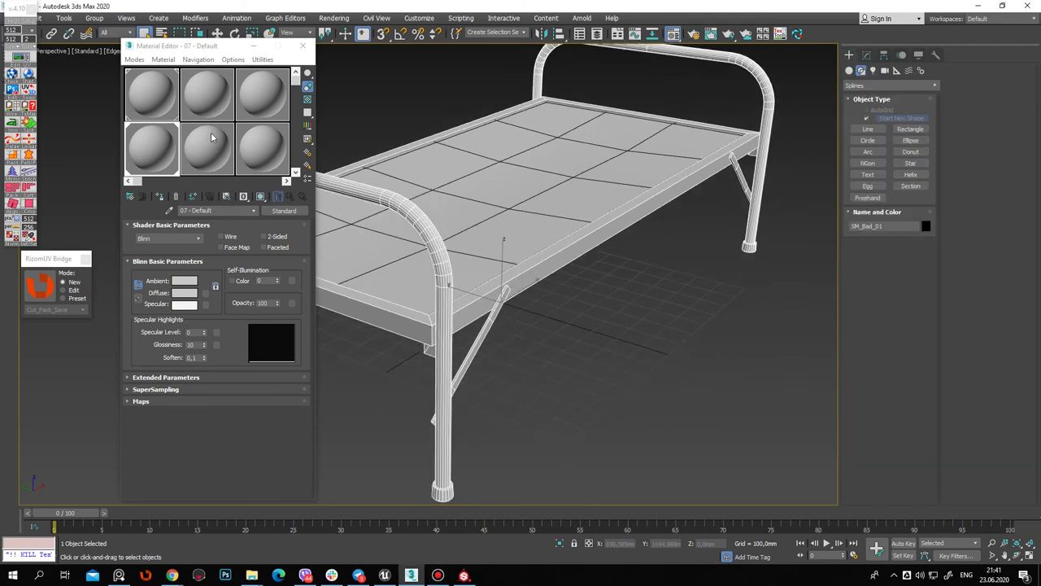
click(295, 212)
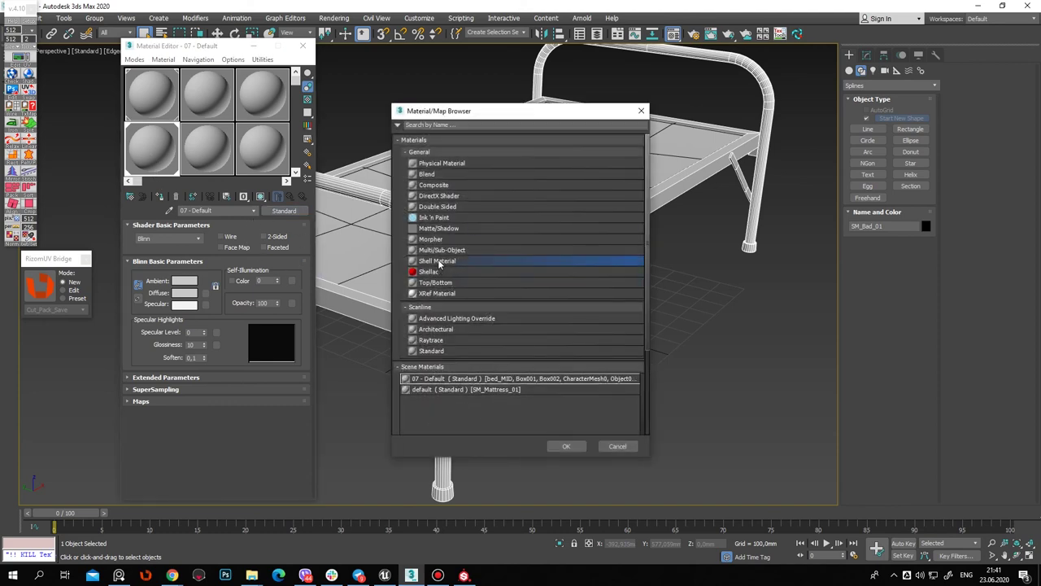
double_click(455, 251)
click(195, 301)
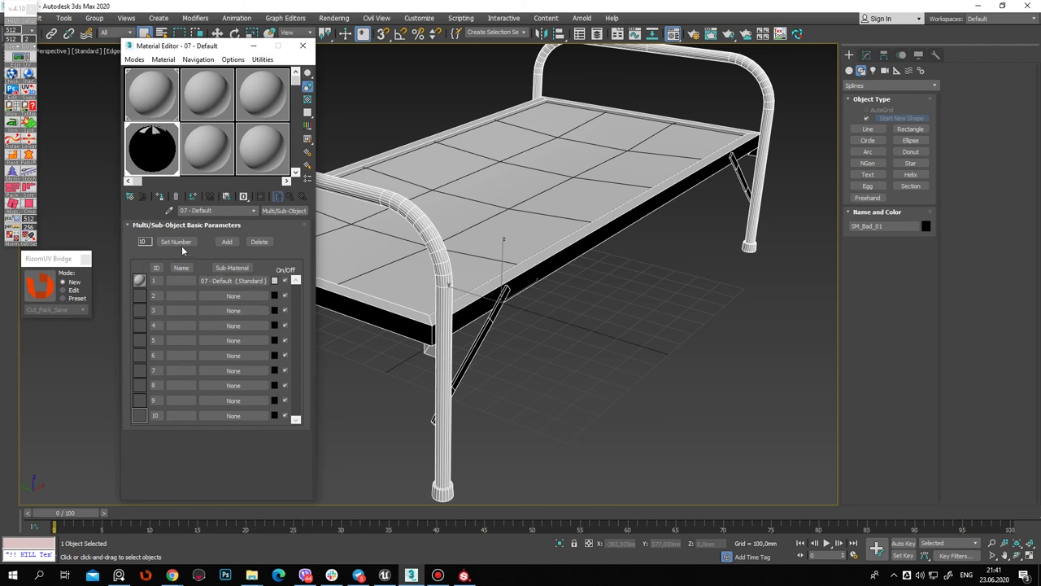
Set the sub-material count to 2 and copy ID1 into the ID2 slot
click(175, 242)
text(2)
click(255, 334)
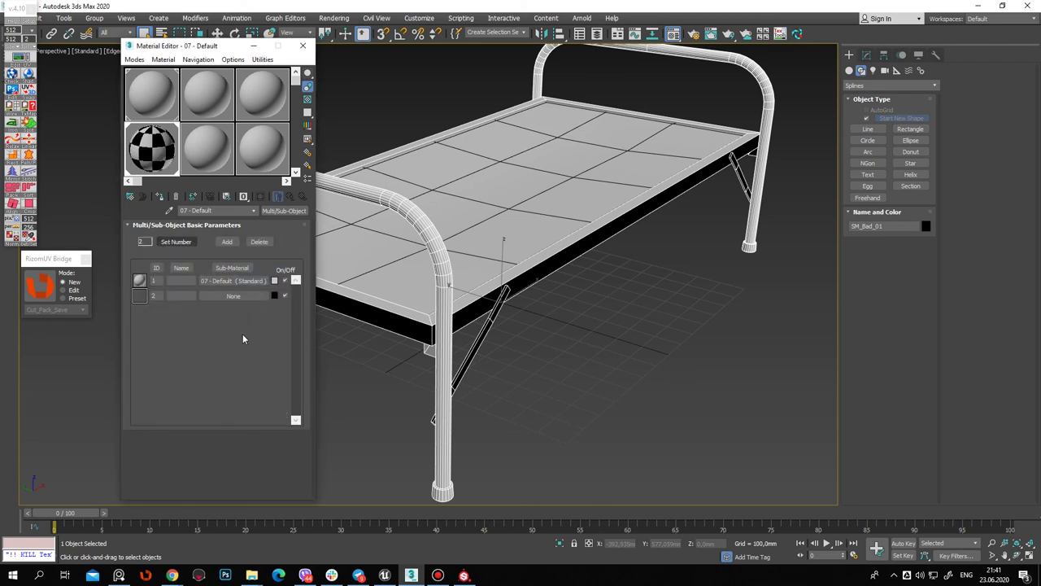
click(232, 280)
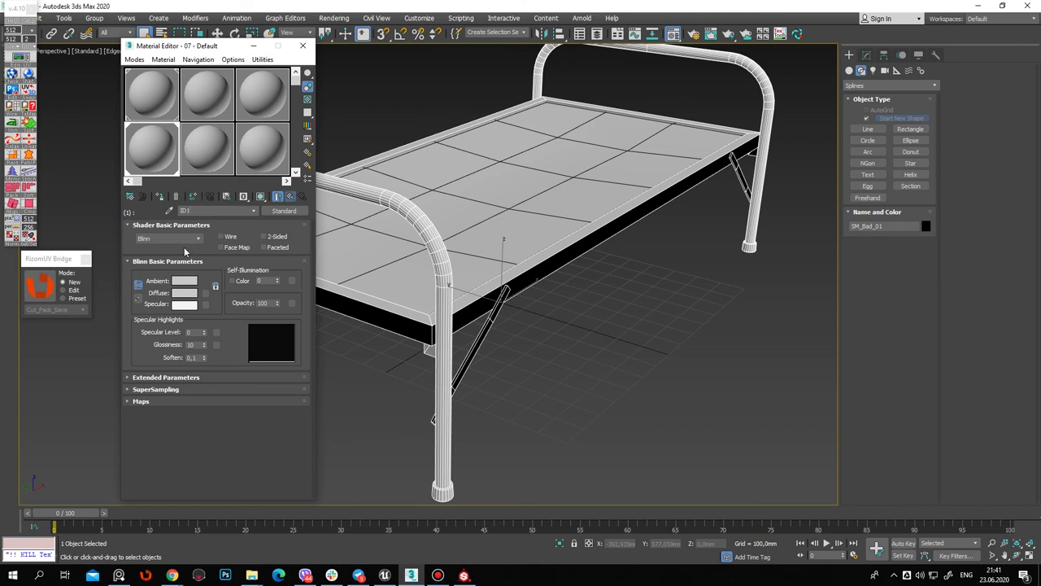
click(291, 196)
drag(231, 280, 232, 295)
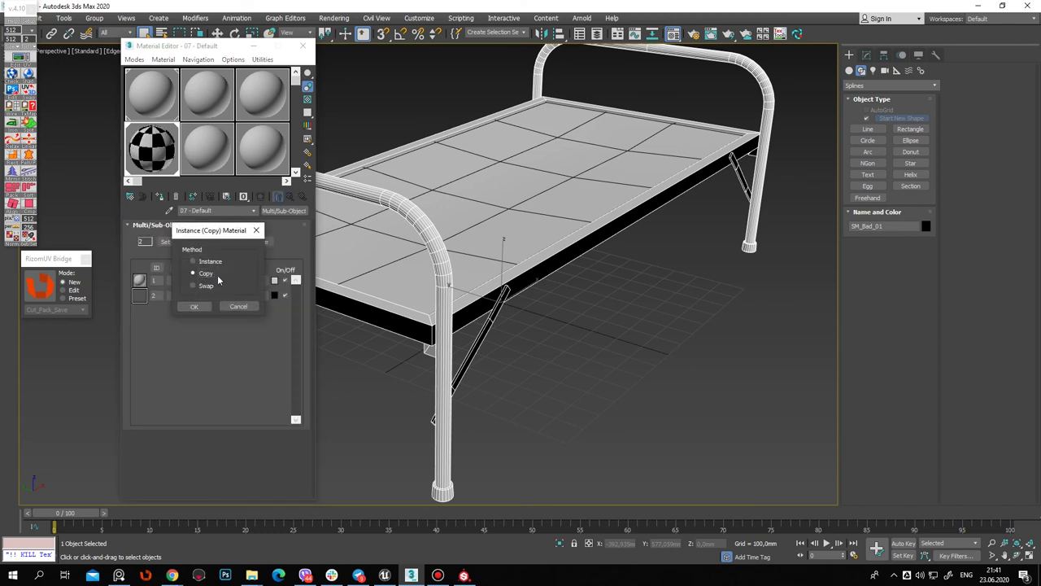
click(194, 306)
Colour sub-material ID2 blue and ID1 pale yellow
click(224, 243)
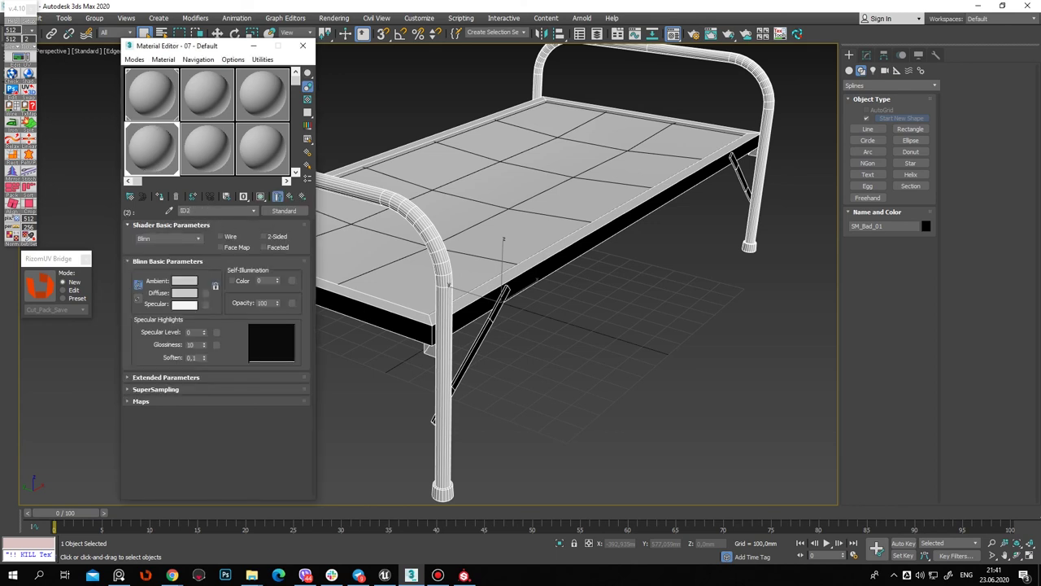
click(182, 293)
click(276, 83)
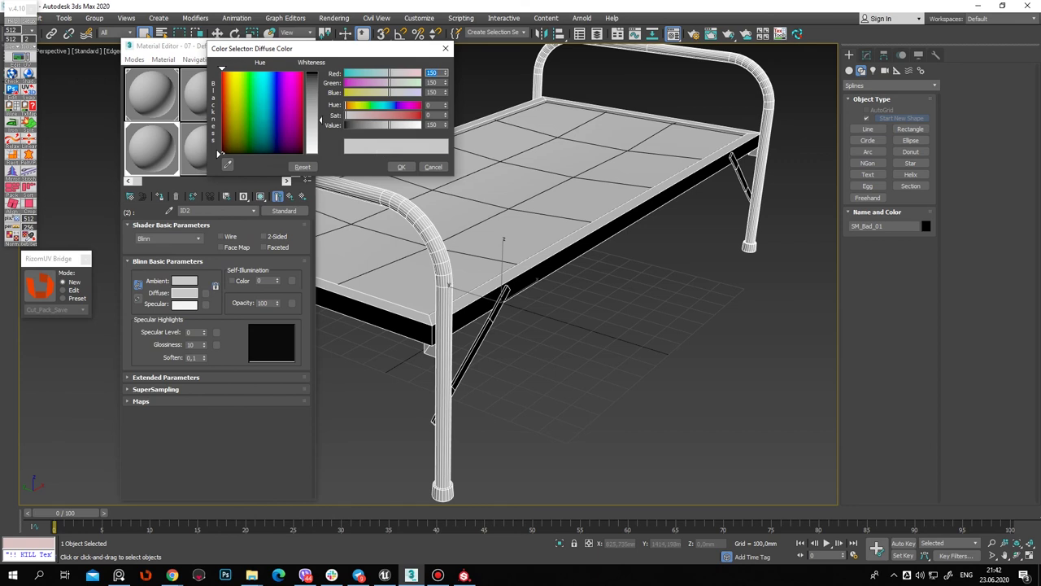
click(401, 167)
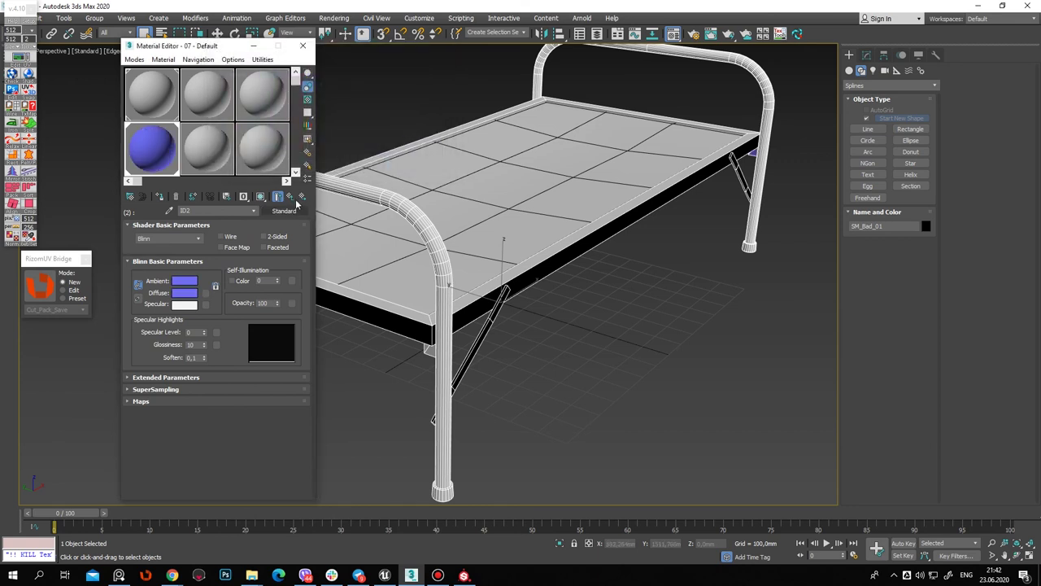
click(291, 196)
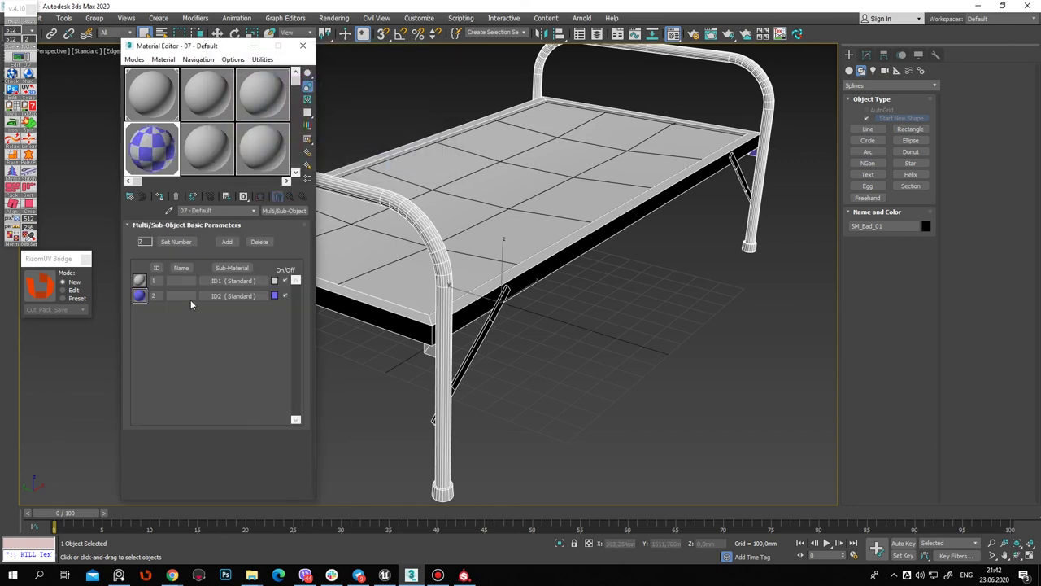
click(275, 280)
drag(268, 90, 238, 102)
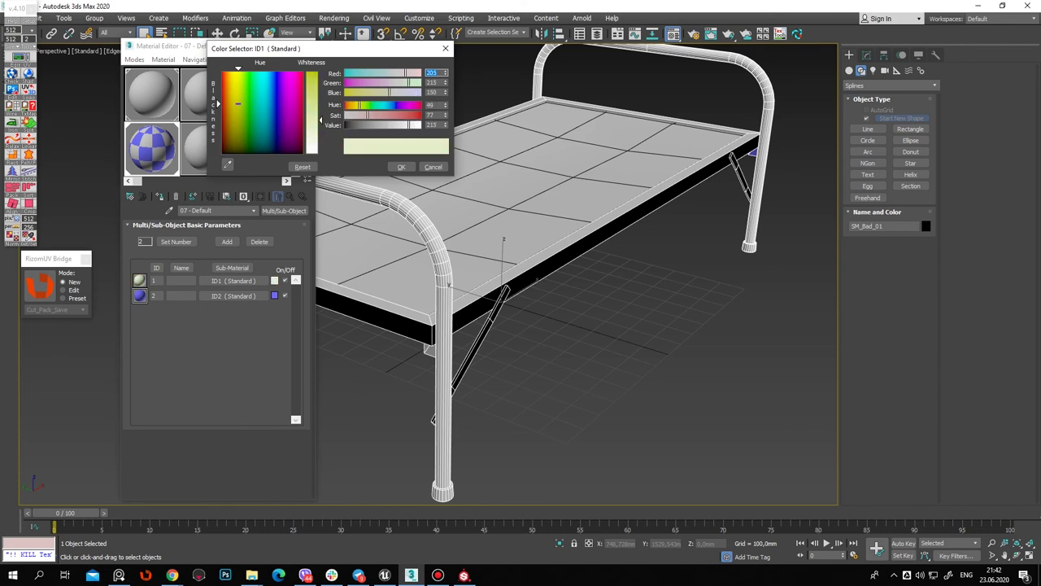
click(401, 166)
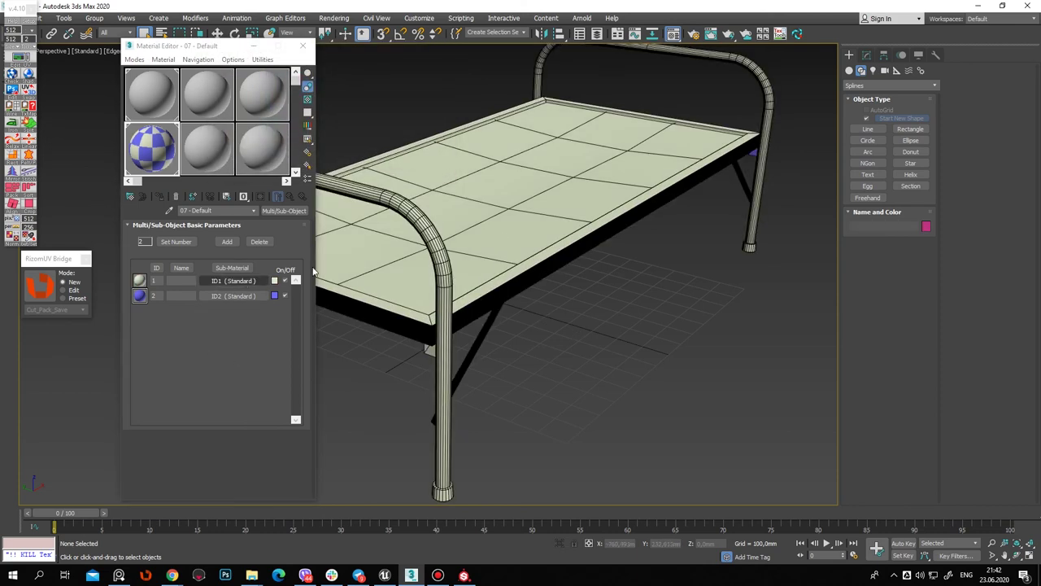
Attach the platform to the bed frame with Edit Poly Attach and close the Material Editor
click(547, 300)
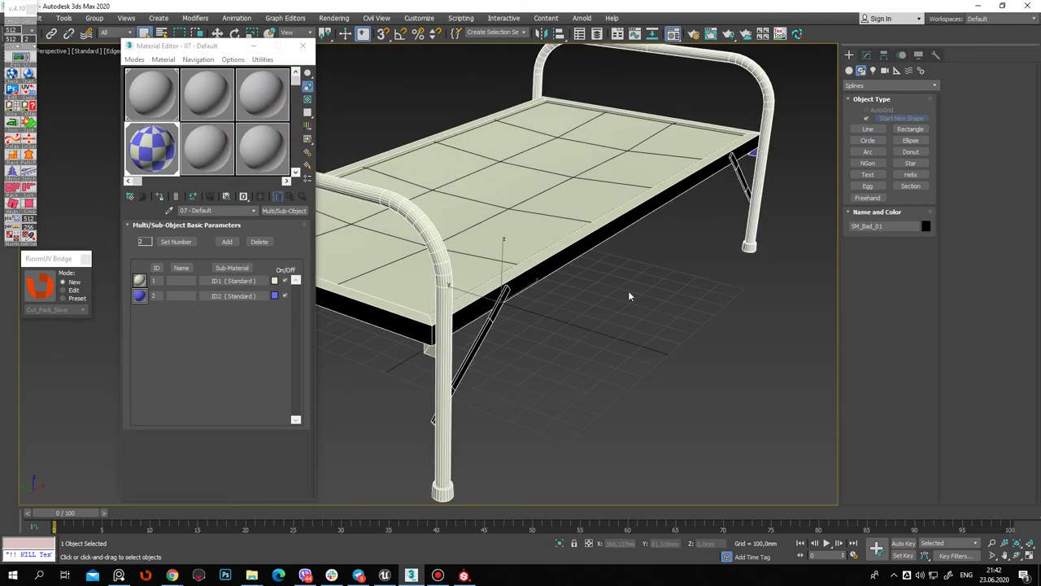
click(867, 55)
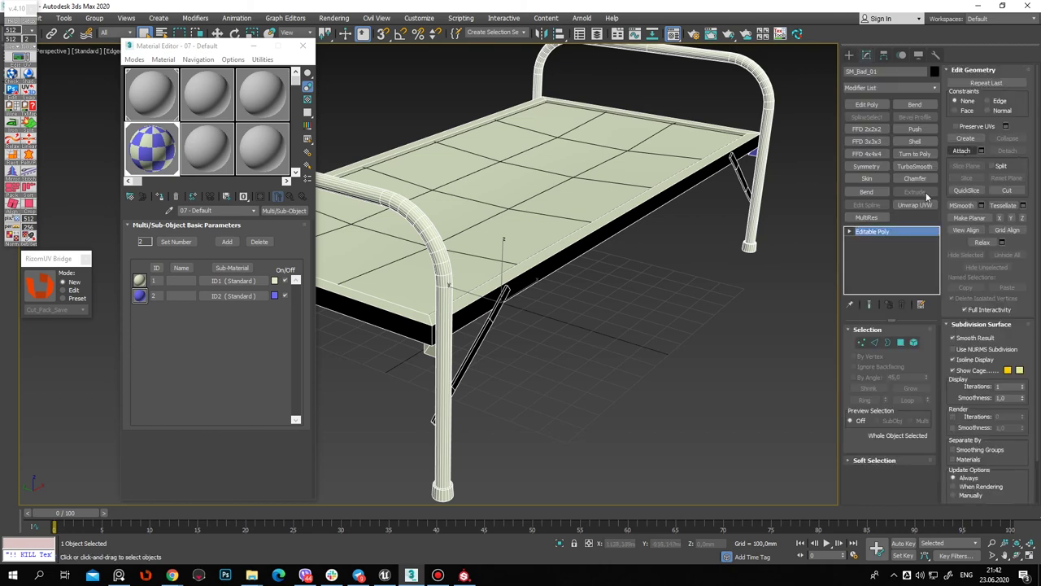
click(962, 150)
alt+middle_drag(667, 375, 689, 367)
click(627, 159)
click(302, 45)
Select all of the bed's polygons and give them material ID 1
key(w)
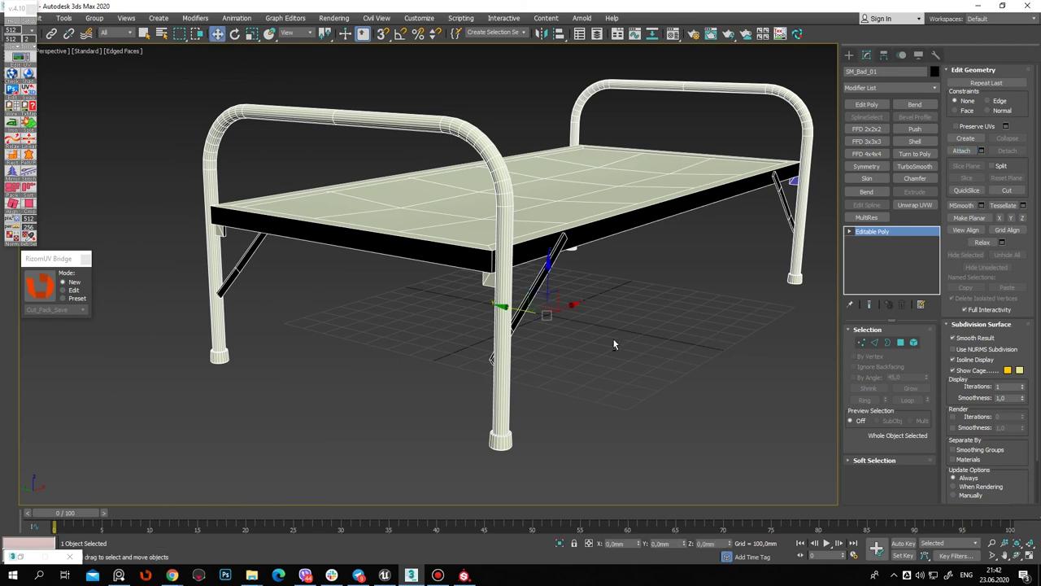
alt+middle_drag(649, 346, 535, 314)
alt+middle_drag(636, 307, 962, 323)
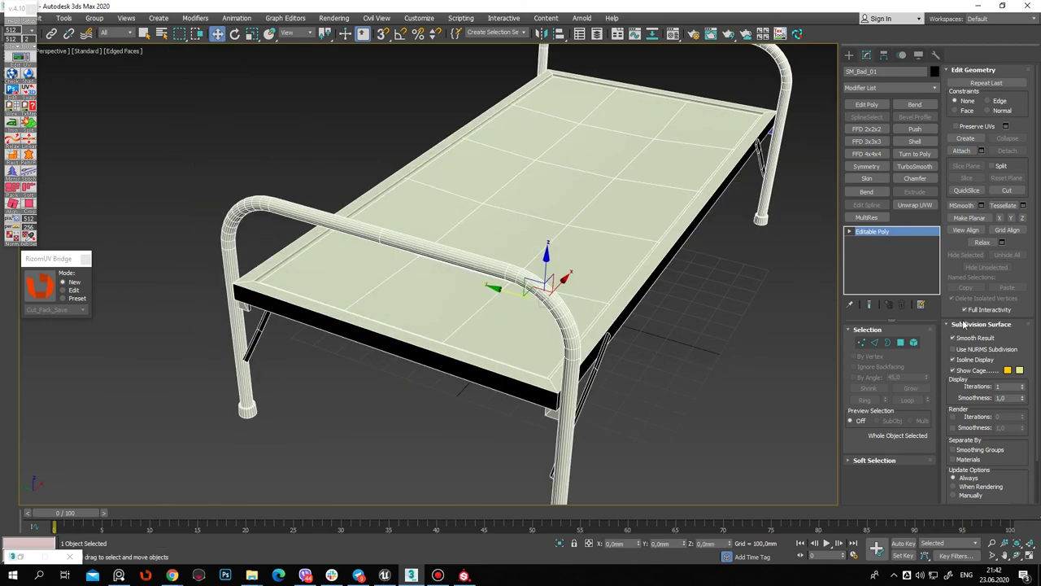
click(901, 343)
key(ctrl+a)
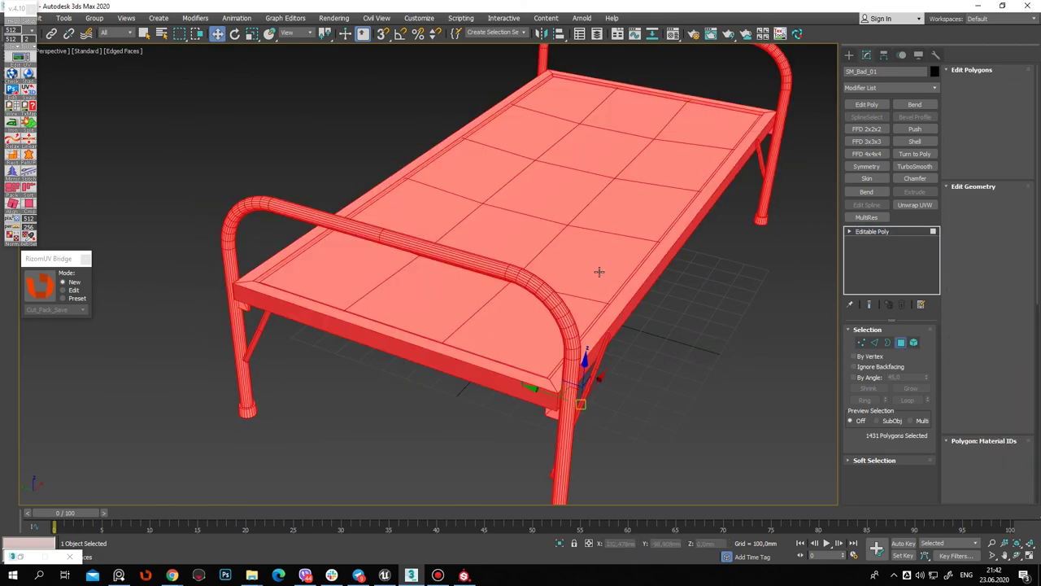
alt+middle_drag(648, 329, 624, 352)
key(alt+a)
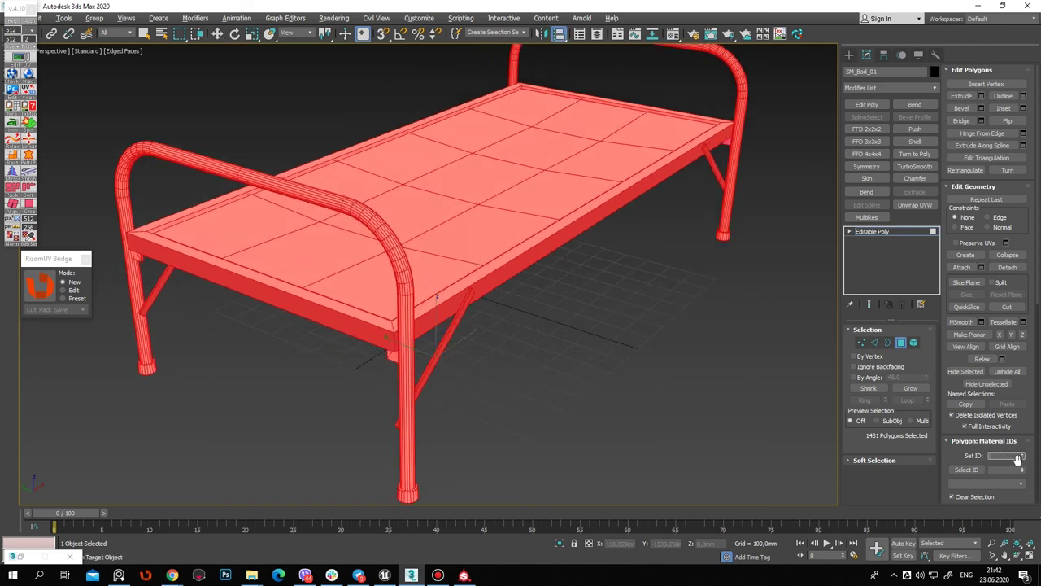
text(1)
key(Return)
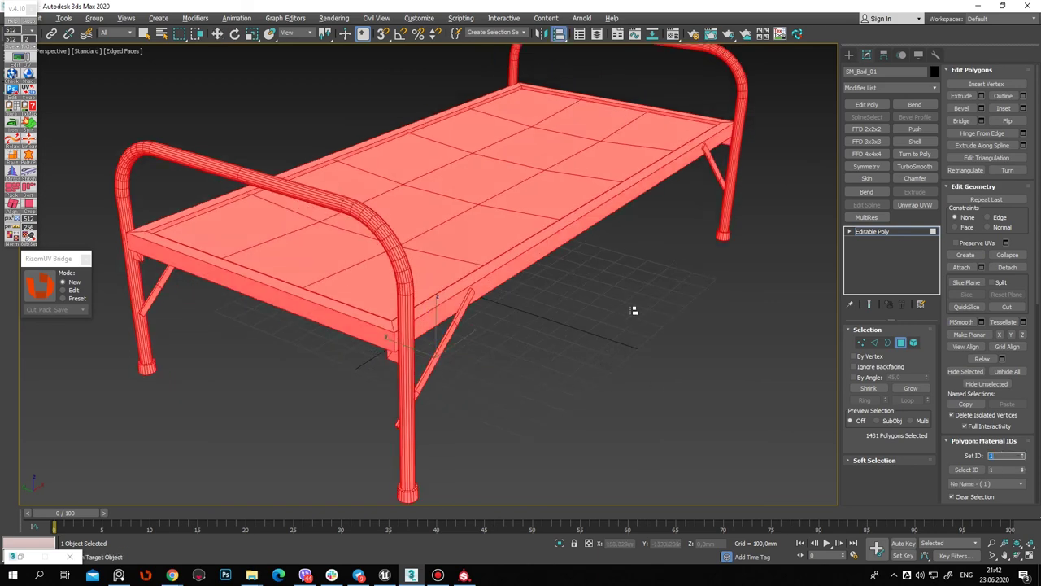
middle_drag(635, 310, 654, 333)
key(F2)
Select the bed's 31 top faces and assign them material ID 2 (blue)
click(848, 54)
click(641, 334)
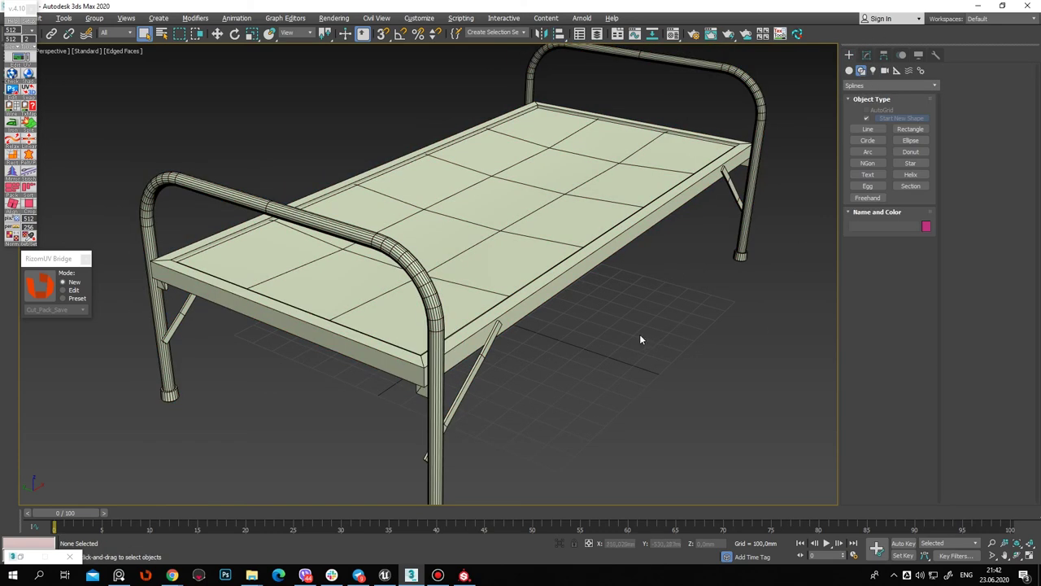
scroll(641, 334, down, 3)
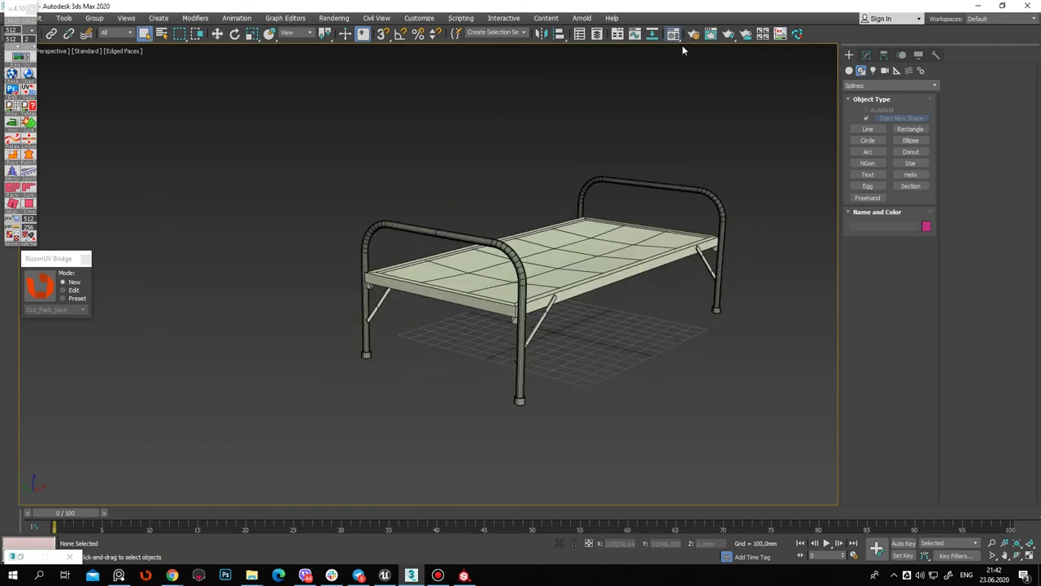
click(673, 34)
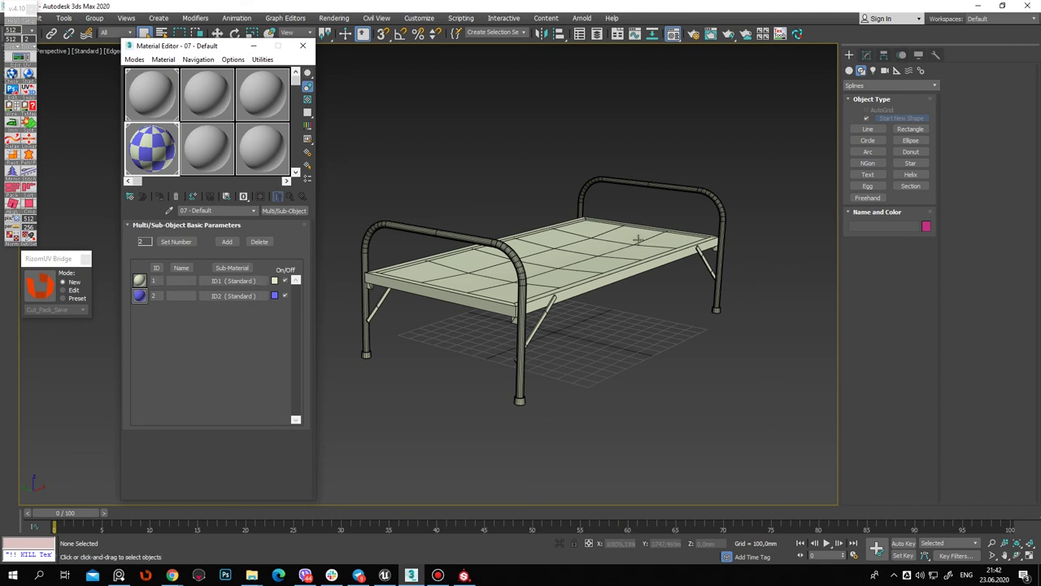
key(ctrl+a)
click(866, 54)
click(914, 342)
click(570, 268)
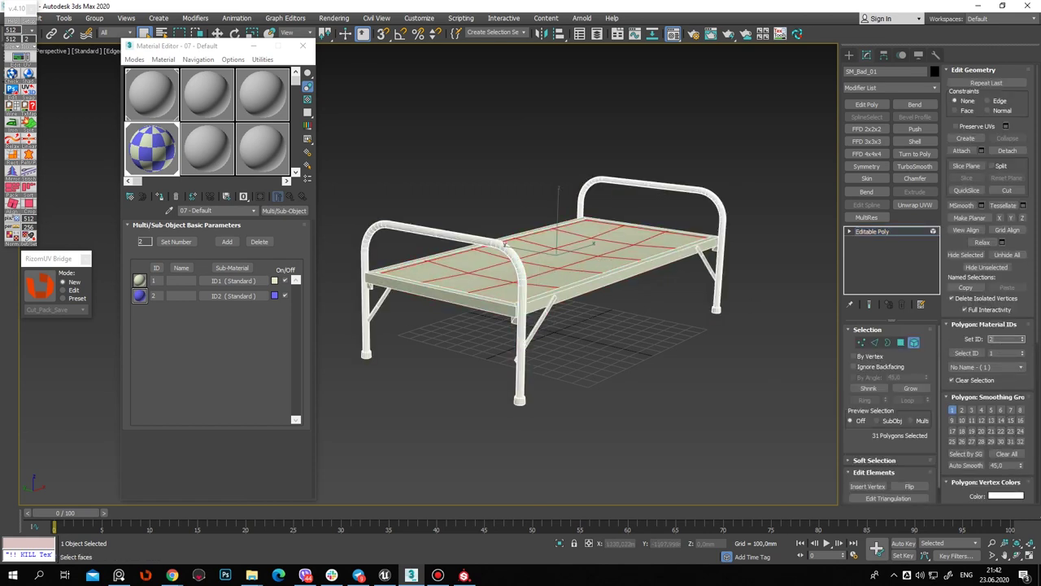
key(Return)
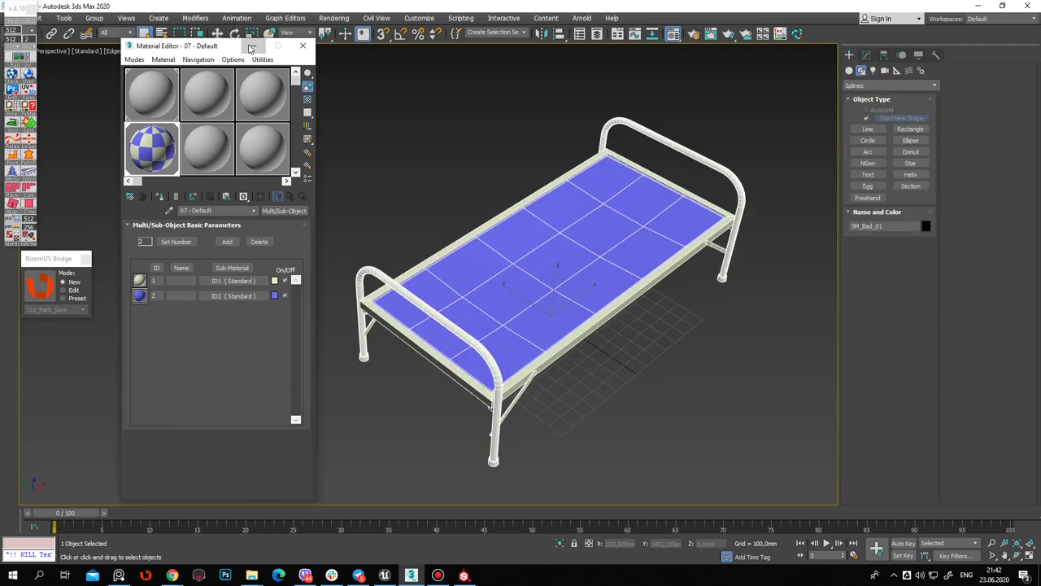
Close the Material Editor and reselect the bed object
click(303, 46)
click(372, 127)
mouse_move(372, 127)
alt+middle_down()
mouse_move(626, 343)
mouse_move(537, 268)
mouse_move(585, 350)
mouse_move(679, 365)
mouse_move(727, 353)
mouse_move(667, 331)
mouse_move(720, 356)
mouse_move(570, 365)
mouse_move(529, 325)
alt+middle_up()
click(537, 267)
Re-export the bed as SM_Bad_01.FBX over the old file, then return to Unreal Engine
click(894, 227)
key(ctrl+e)
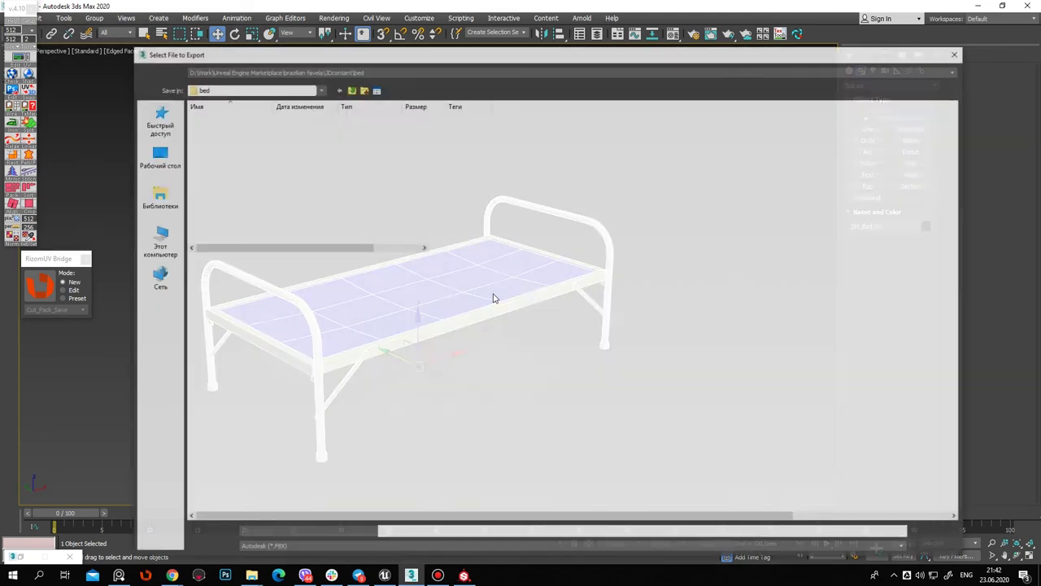
click(236, 190)
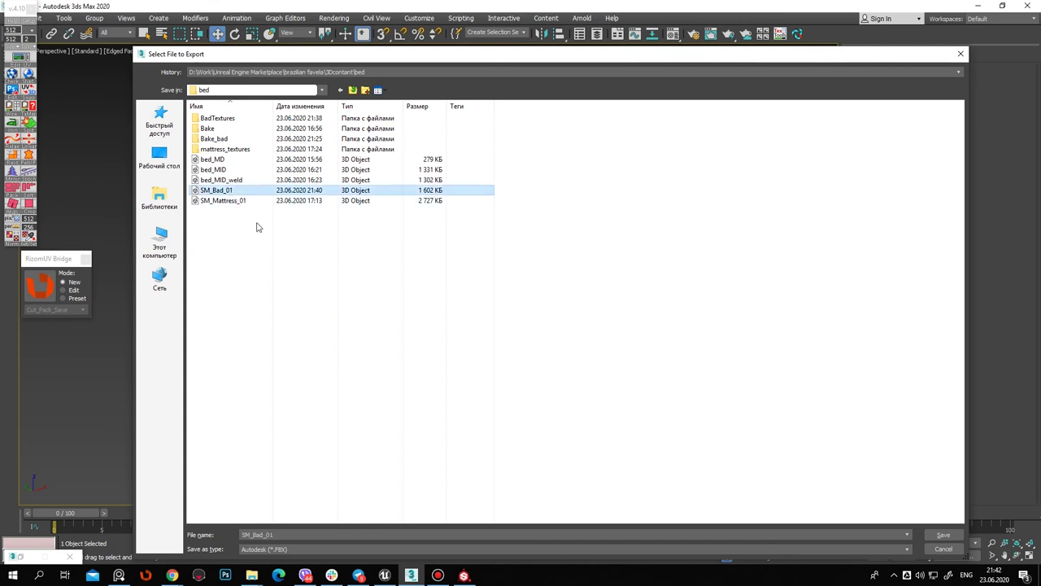
click(946, 536)
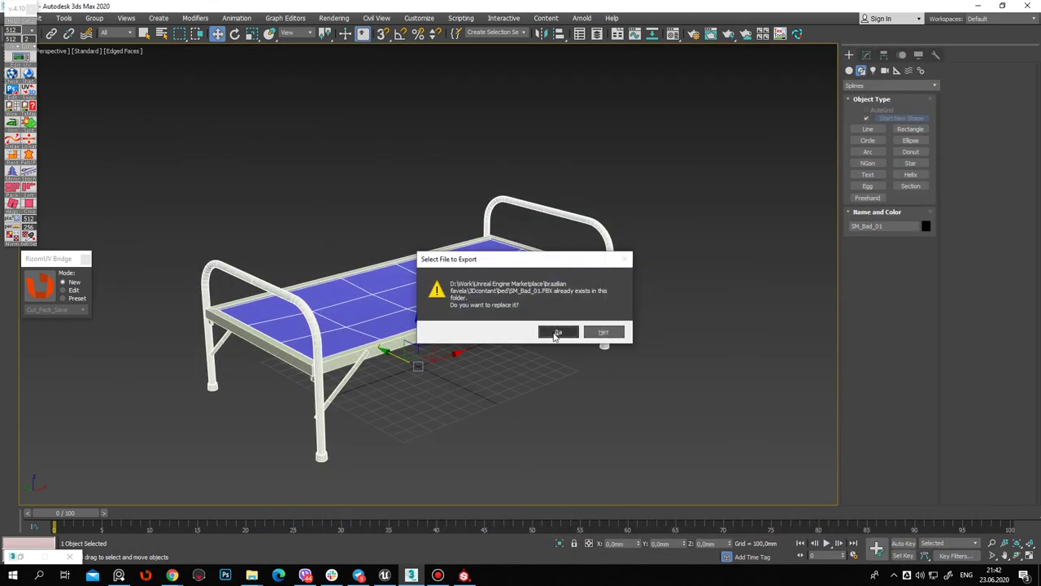
click(558, 334)
click(616, 428)
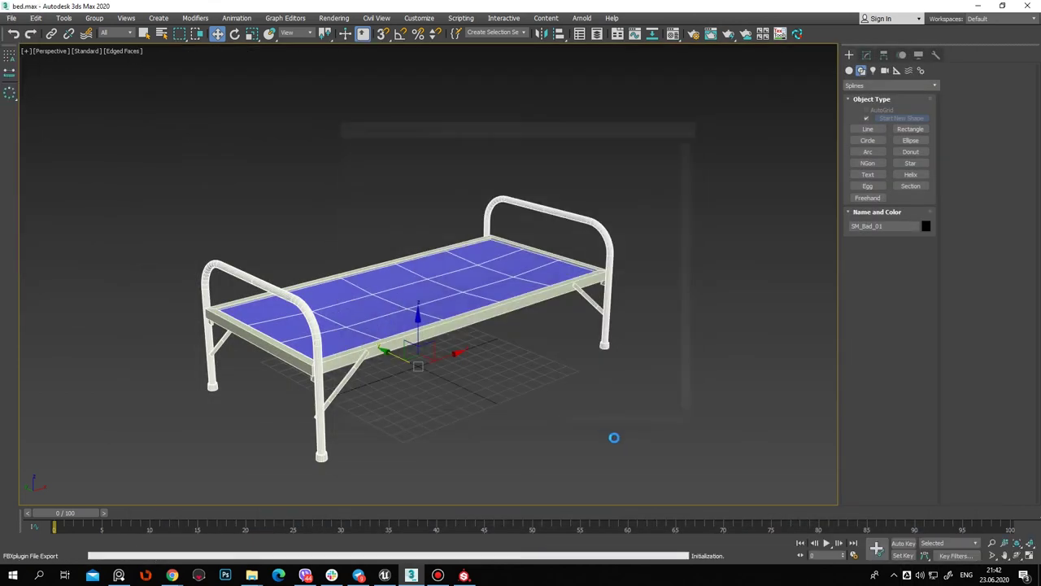
click(385, 575)
right_drag(498, 332, 488, 310)
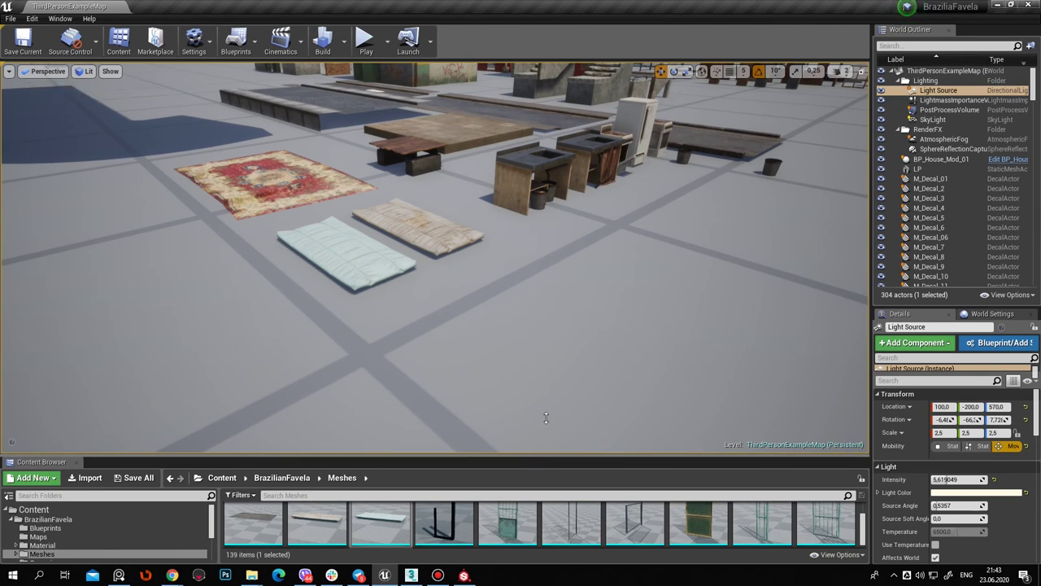
Import SM_Bad_01.FBX from the bed folder into Meshes with default options
drag(549, 455, 549, 364)
click(87, 385)
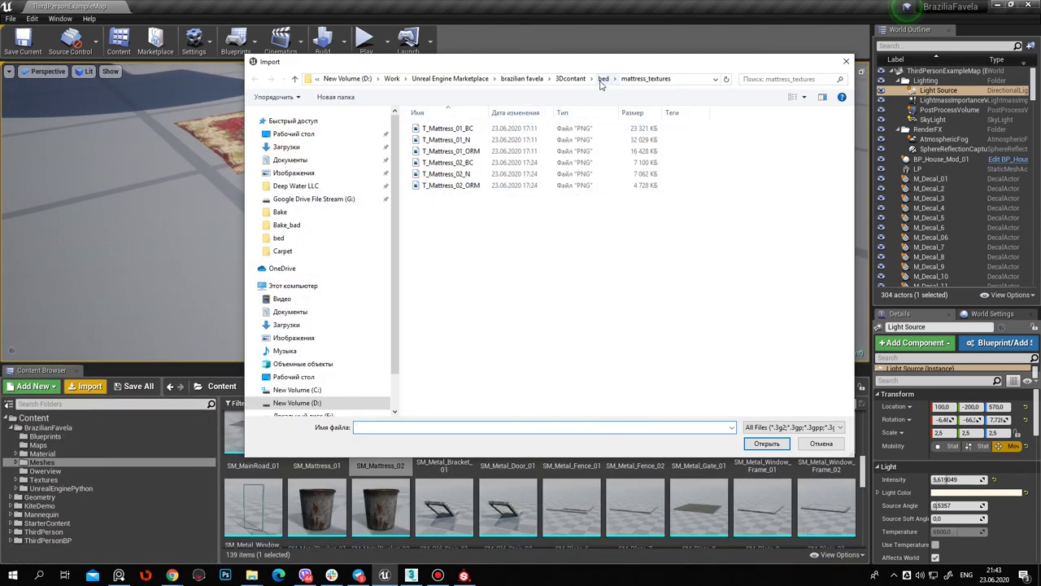
click(603, 79)
click(439, 266)
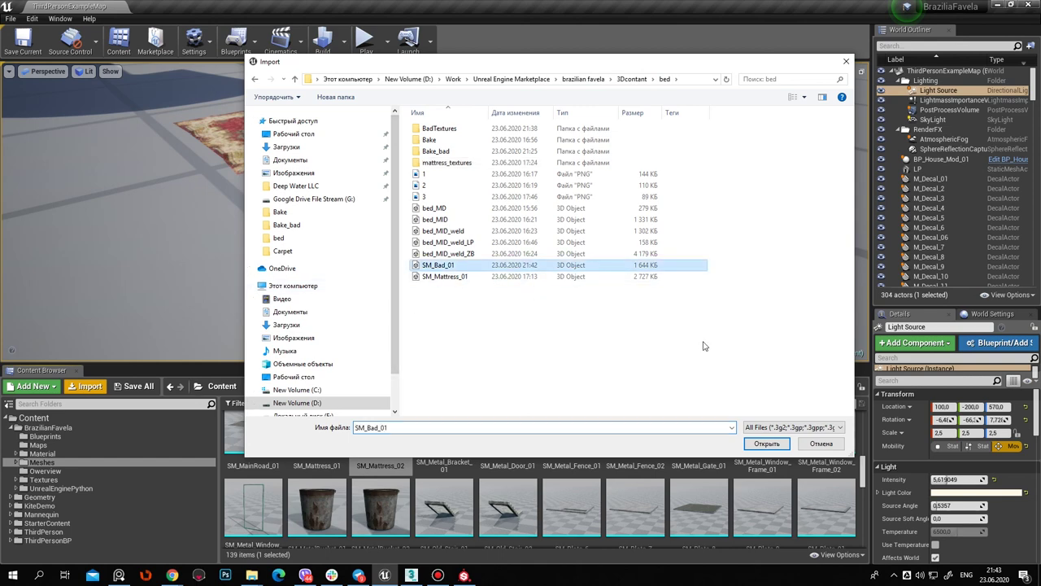
click(765, 443)
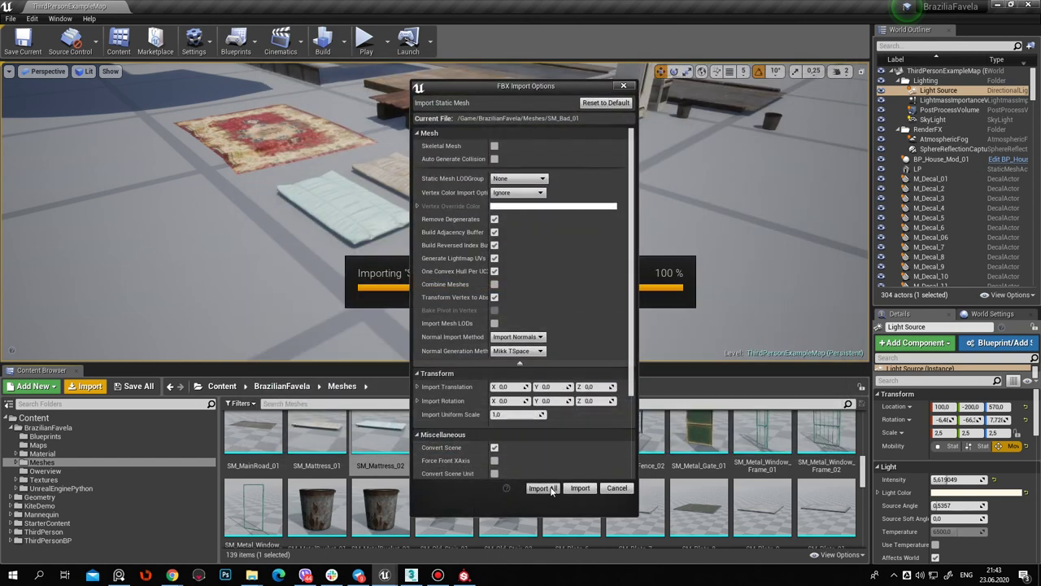
click(541, 447)
Place the SM_Bad_01 mesh into the level beside the mattresses and select it
drag(508, 443, 574, 251)
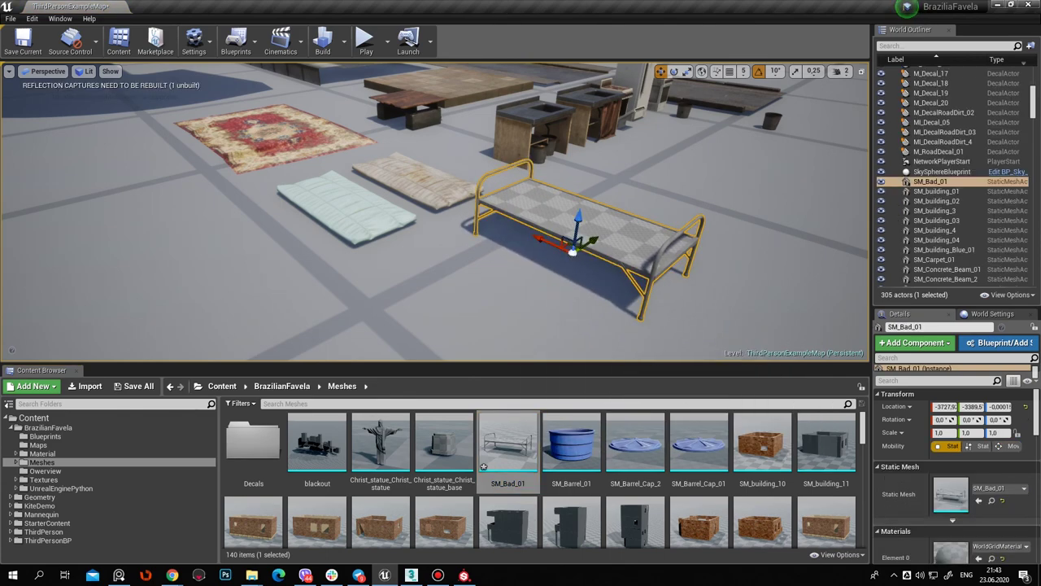
key(f)
right_drag(575, 252, 574, 293)
key(Escape)
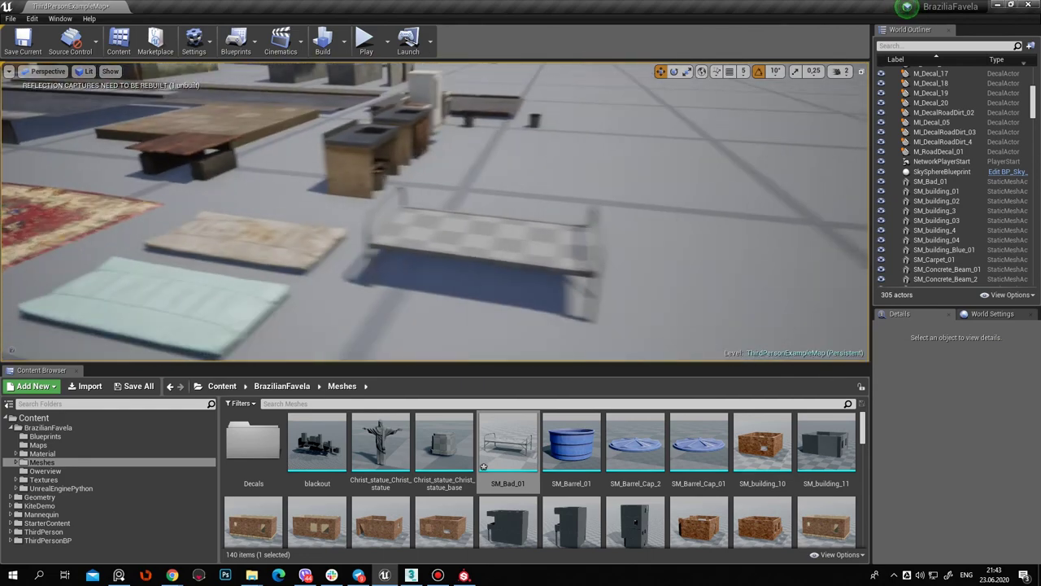
right_drag(447, 244, 447, 244)
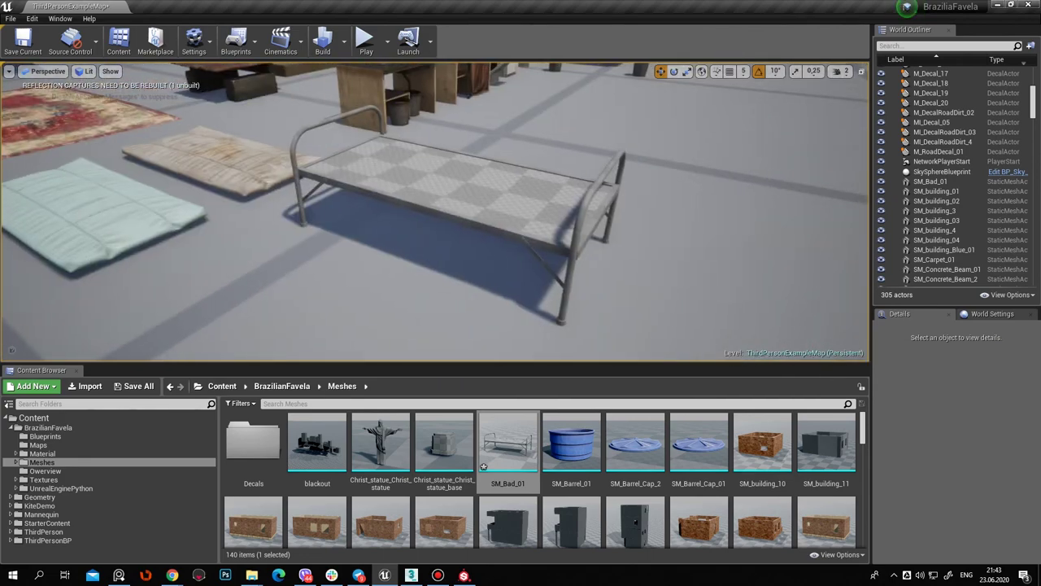
click(446, 244)
click(49, 480)
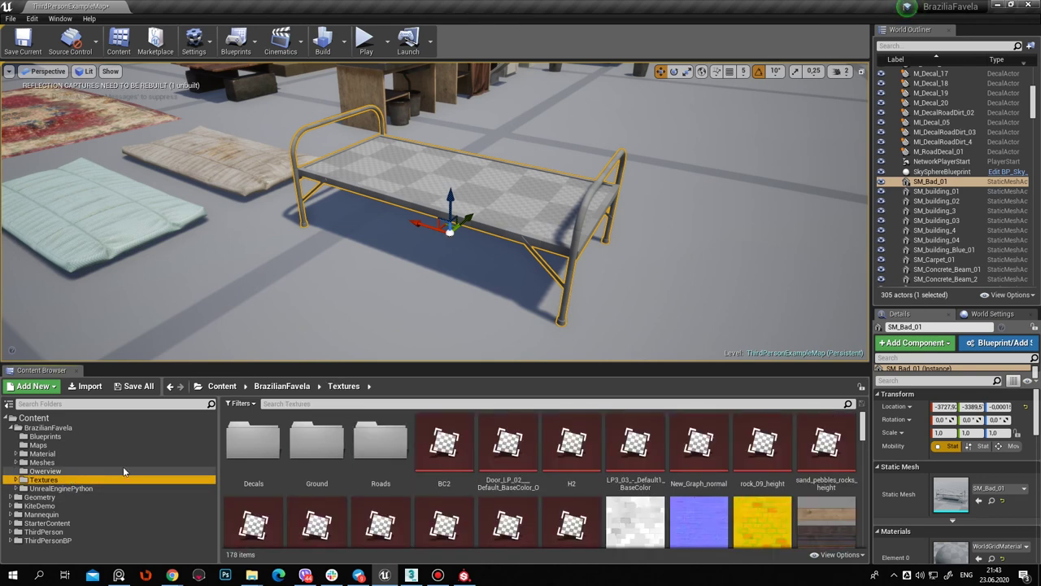
Import T_Bad_01_BC, T_Bad_01_N and T_Bad_01_ORM from BadTextures into Textures
click(89, 387)
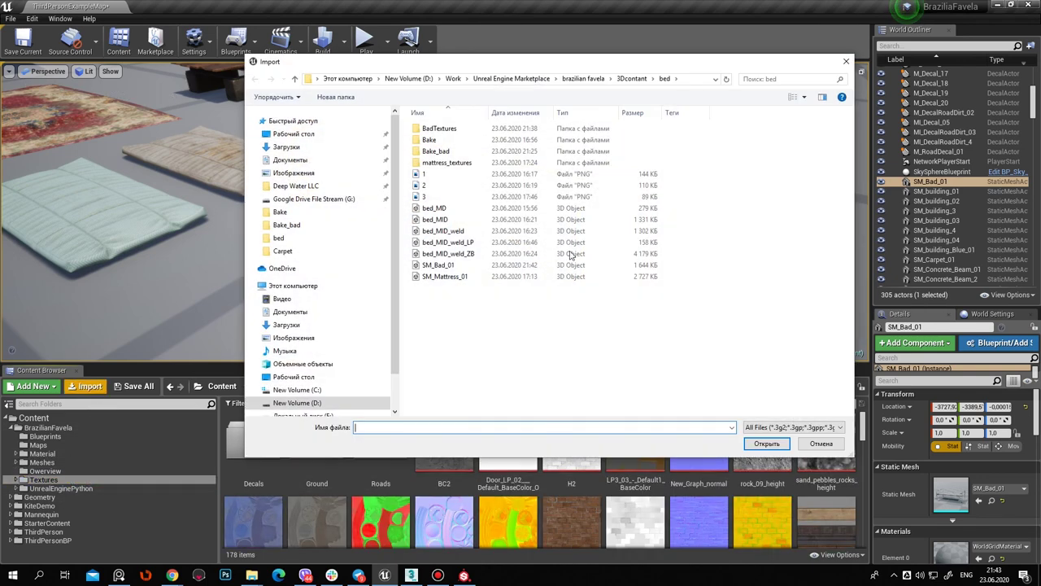
double_click(449, 130)
click(444, 131)
shift+click(450, 151)
click(766, 444)
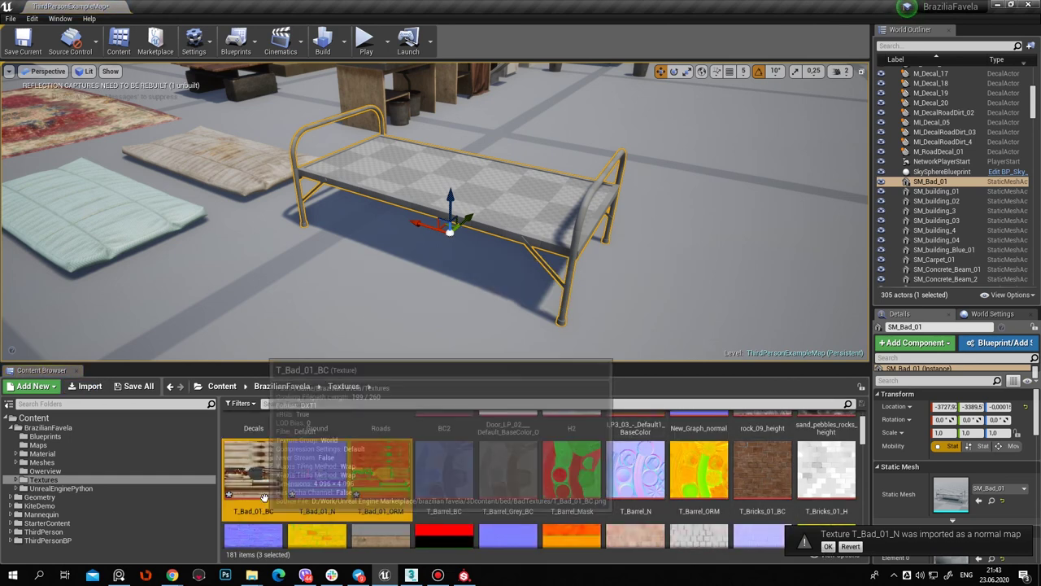
Turn off sRGB on T_Bad_01_ORM and close the texture editor
click(389, 484)
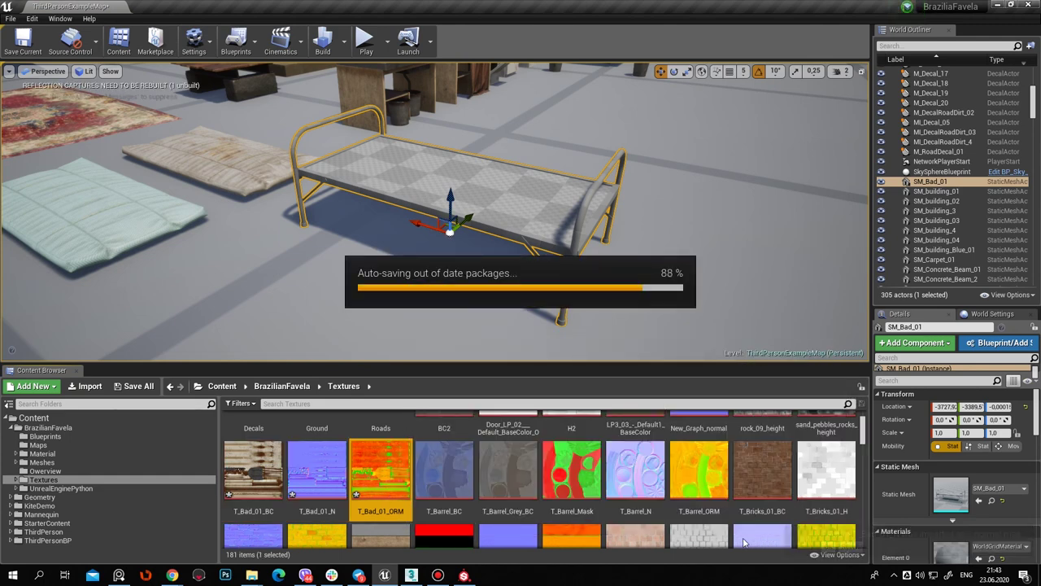
double_click(370, 457)
mouse_move(716, 291)
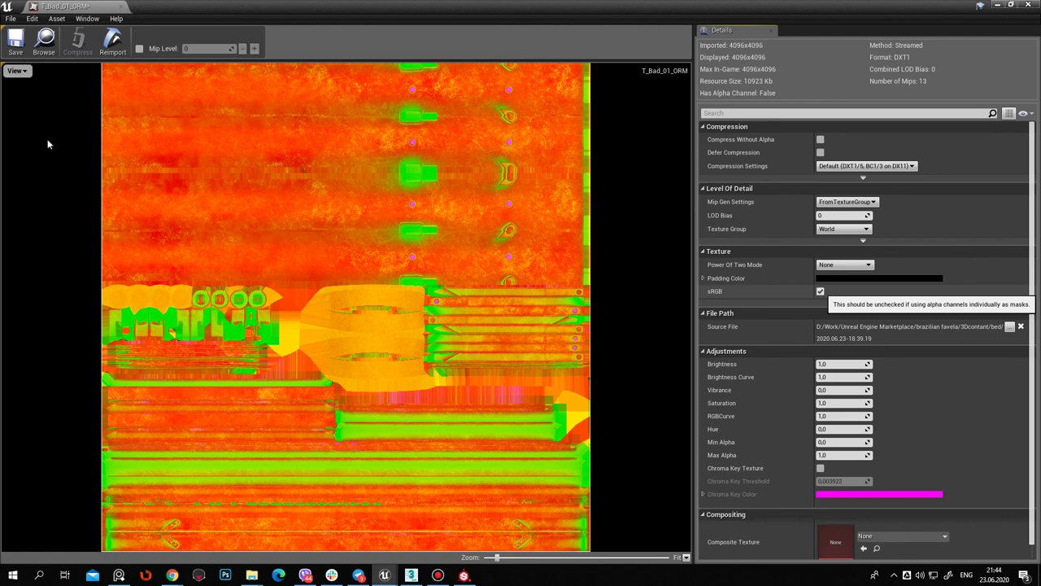
click(15, 41)
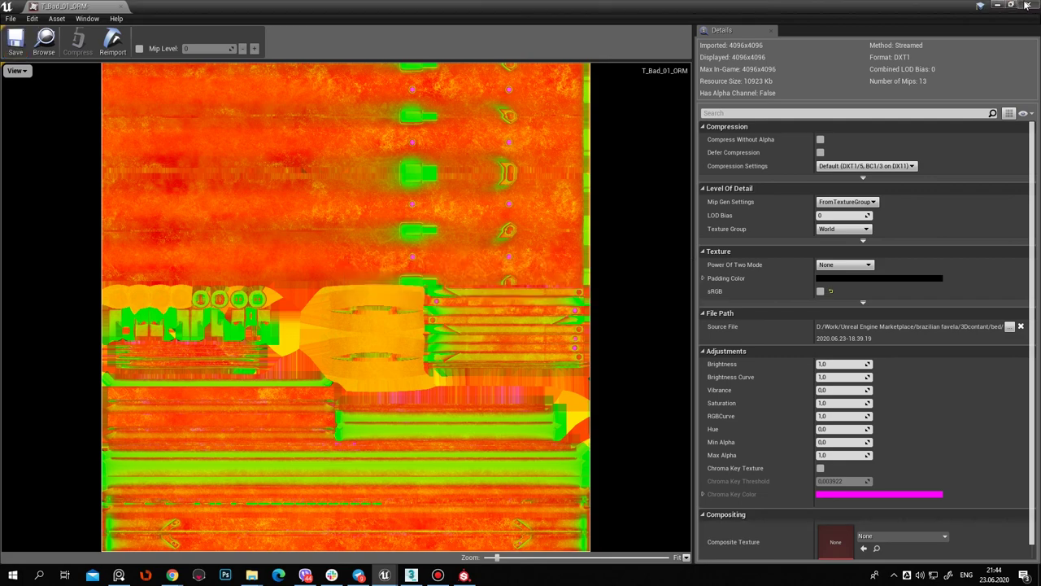
click(1029, 6)
click(263, 472)
key(F2)
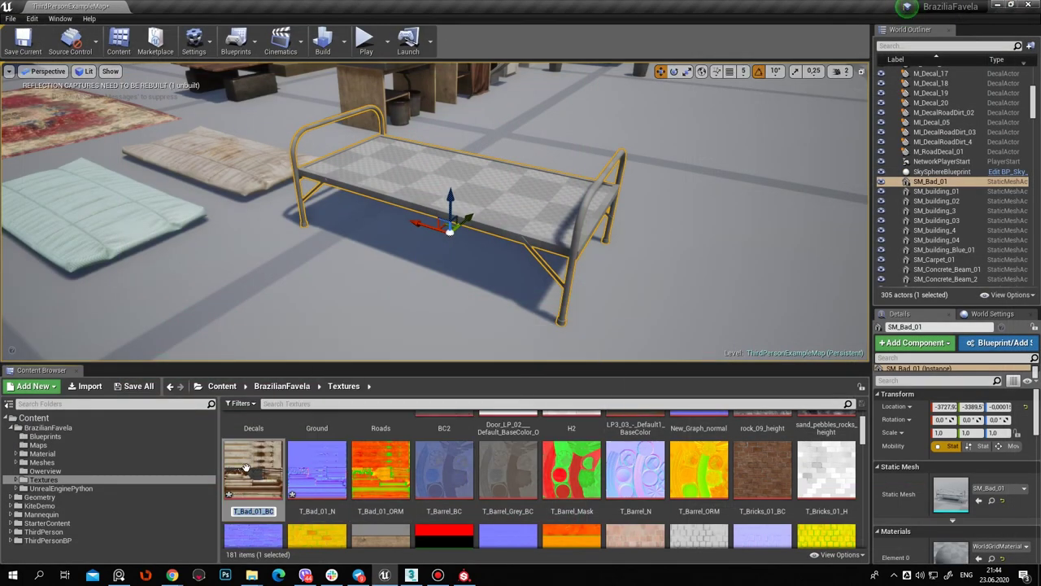
double_click(379, 468)
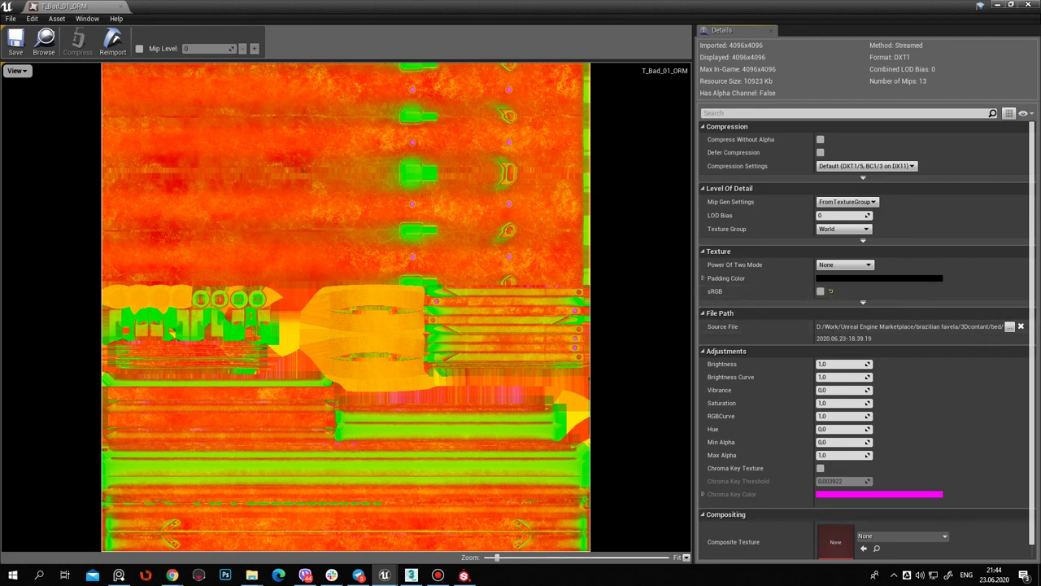
click(1030, 5)
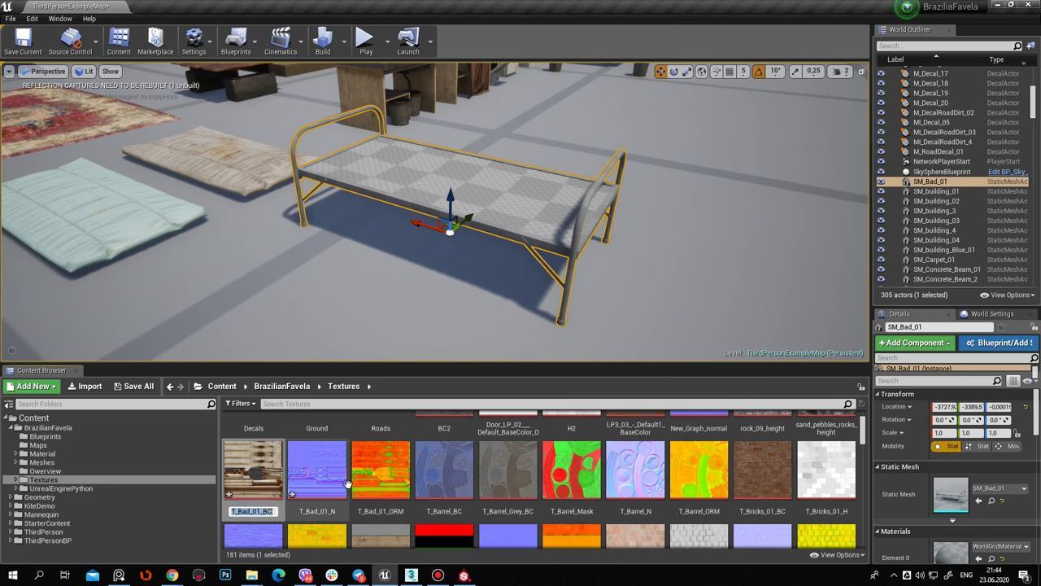
click(43, 453)
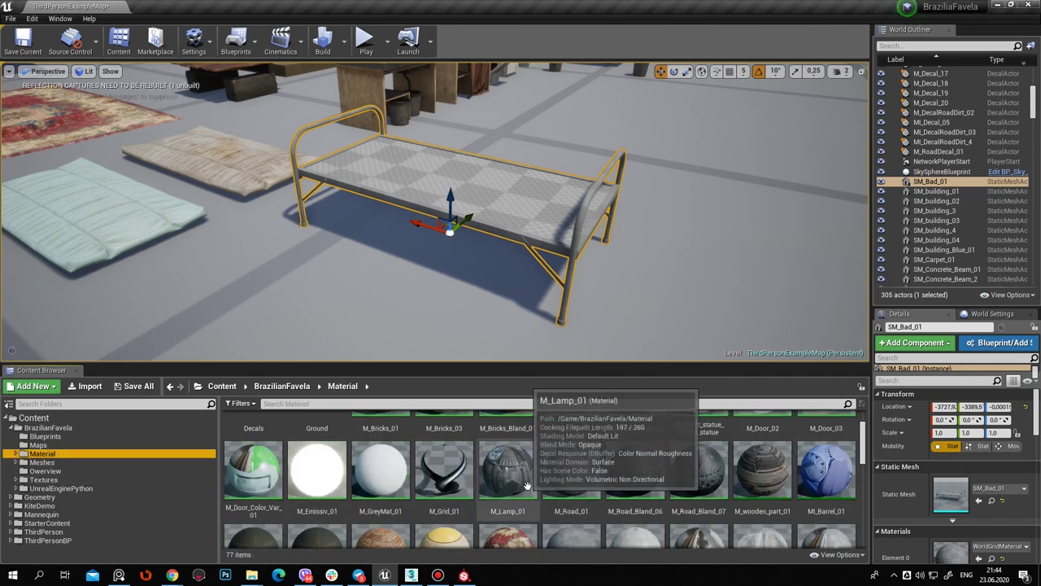
Create a material instance from M_Bricks_01, producing M_Bricks_01_Inst in the Material folder
scroll(535, 485, up, 1)
click(387, 444)
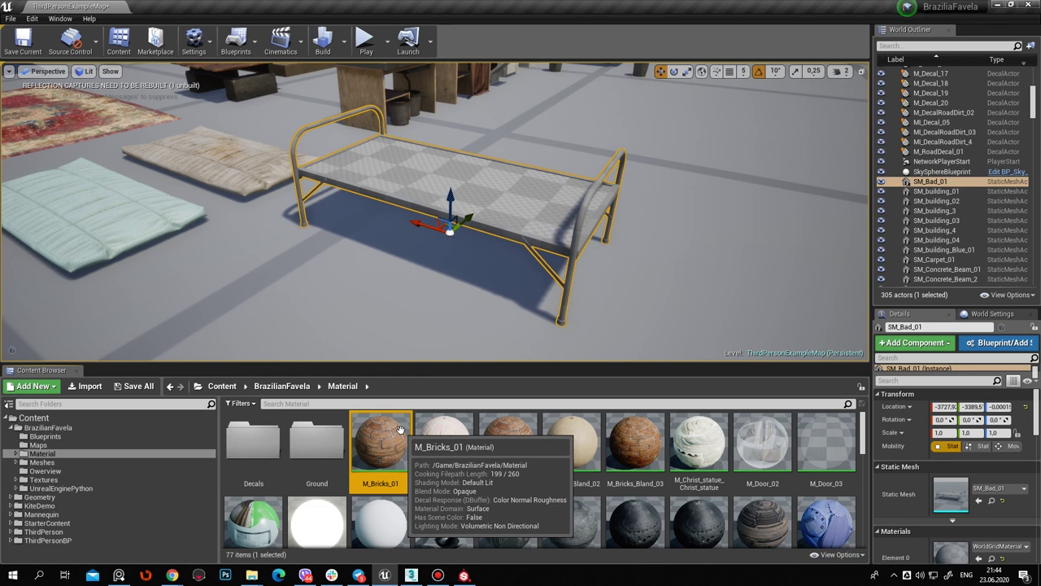
right_click(374, 444)
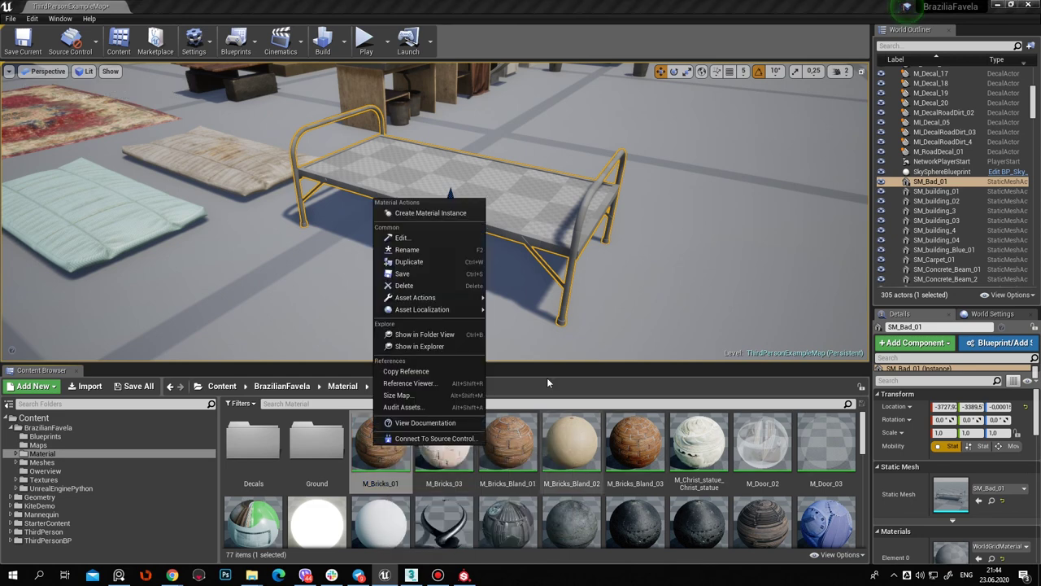
click(456, 214)
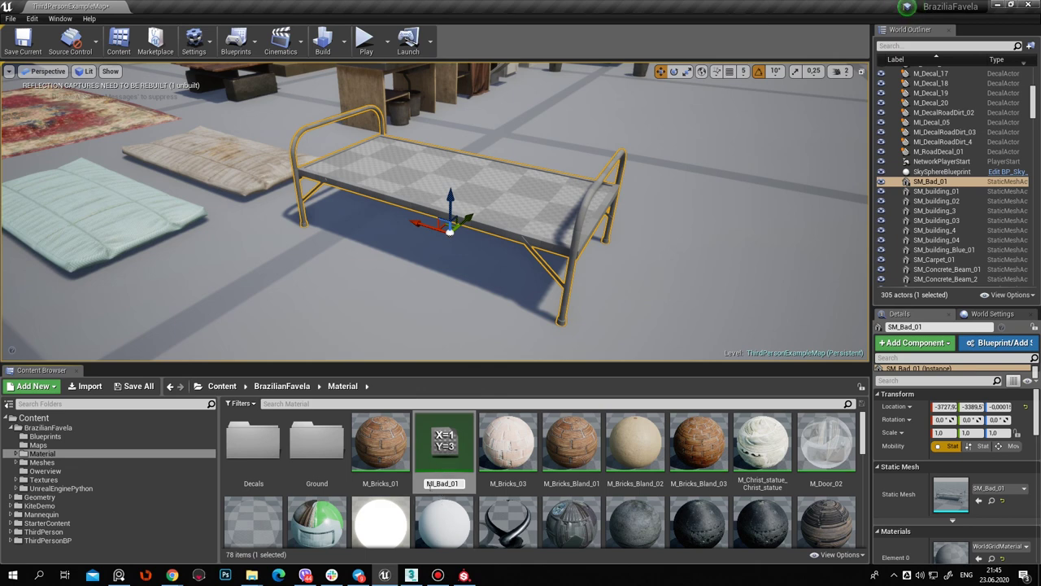
Name the instance MI_Bad_01, open it, and enable its AO Roughness Metallic, Base Color and Normal parameters
key(Return)
double_click(824, 482)
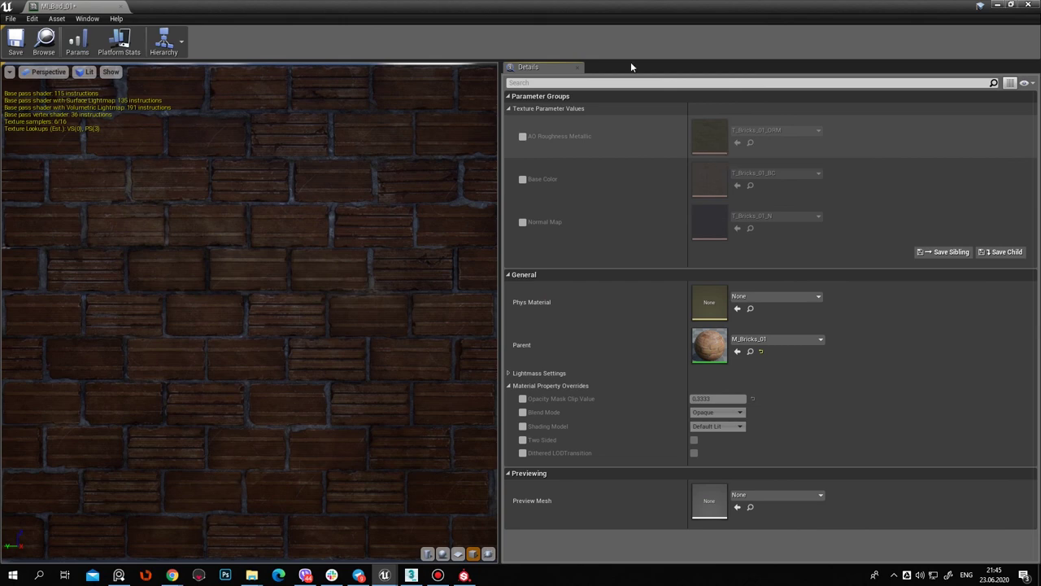
drag(609, 20, 495, 54)
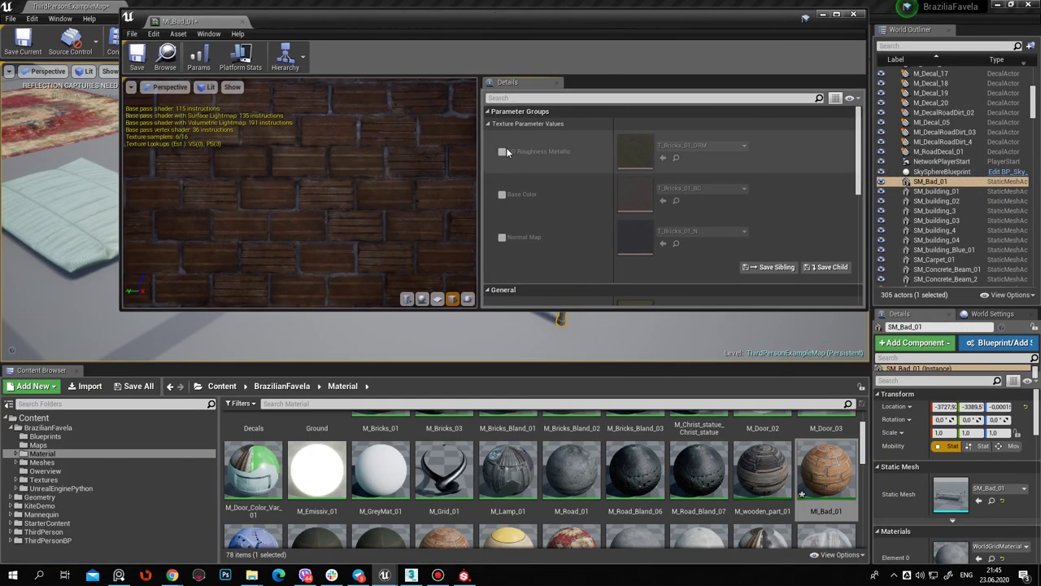
click(502, 152)
click(502, 195)
click(501, 237)
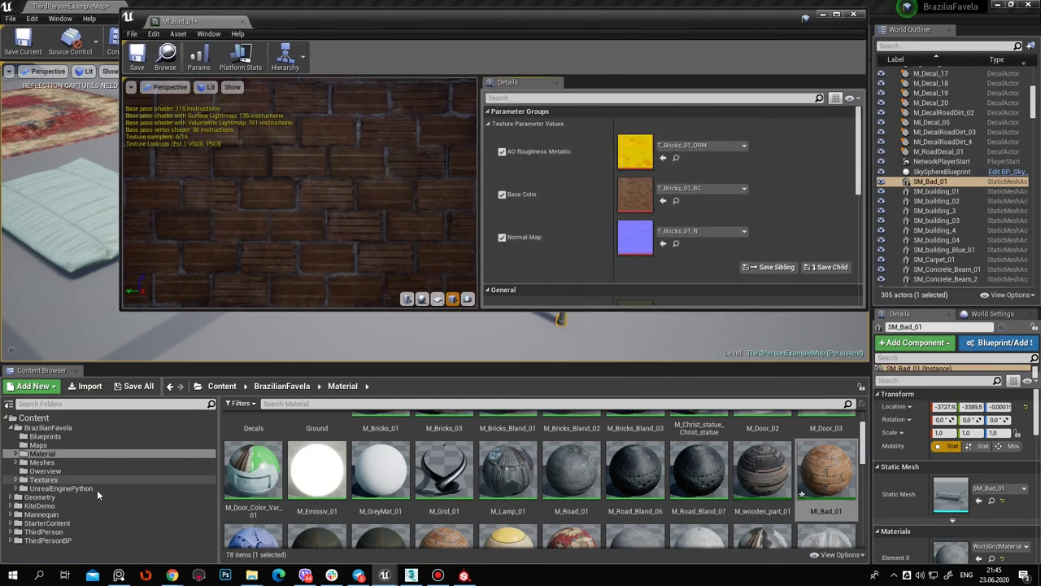
Assign T_Bad_01_BC, T_Bad_01_N and T_Bad_01_ORM to the Base Color, Normal and AO Roughness Metallic slots
click(182, 479)
drag(253, 469, 631, 205)
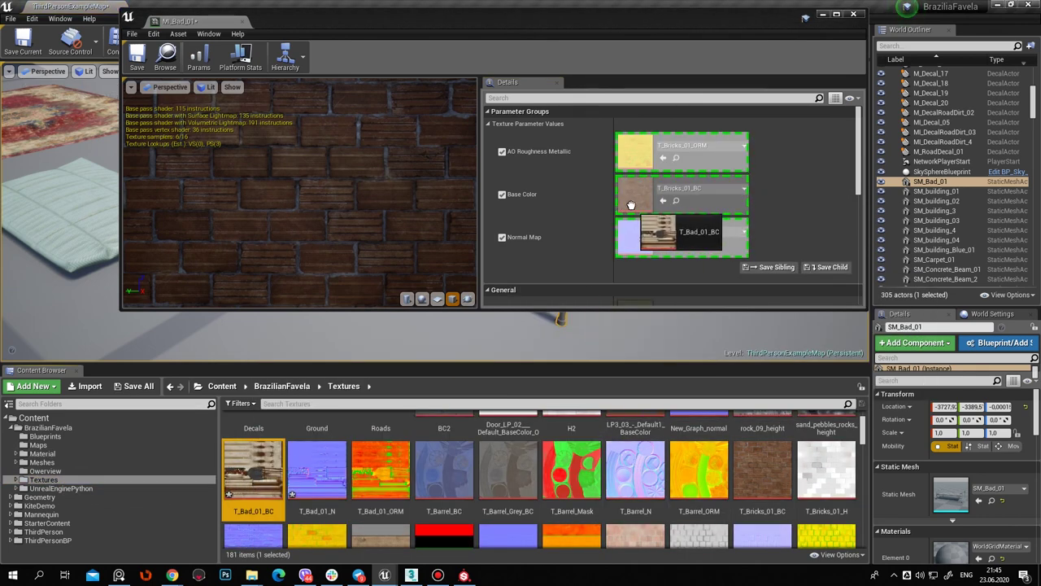
drag(631, 205, 633, 195)
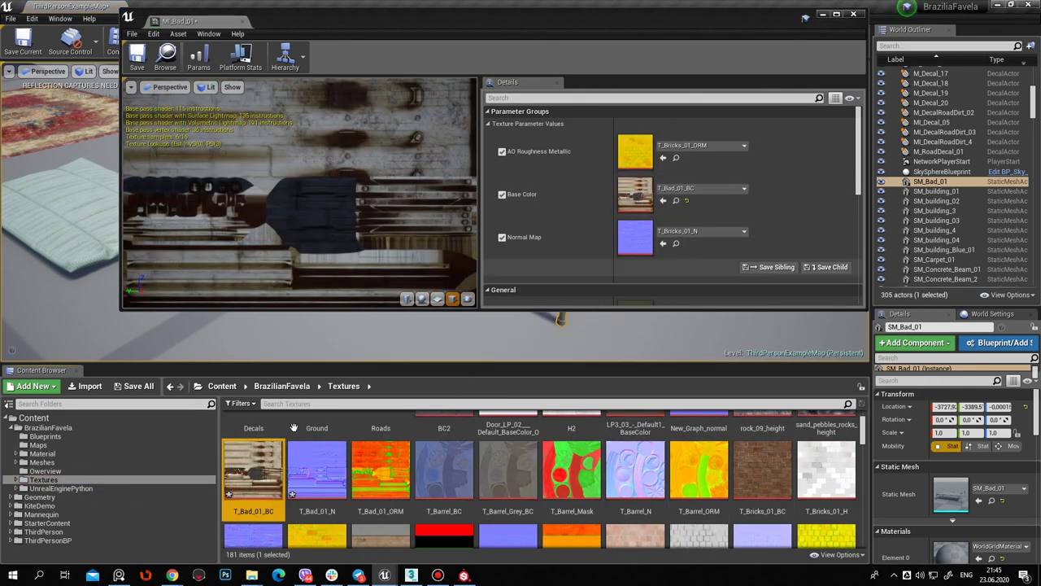
drag(317, 469, 638, 236)
click(381, 470)
drag(380, 469, 636, 153)
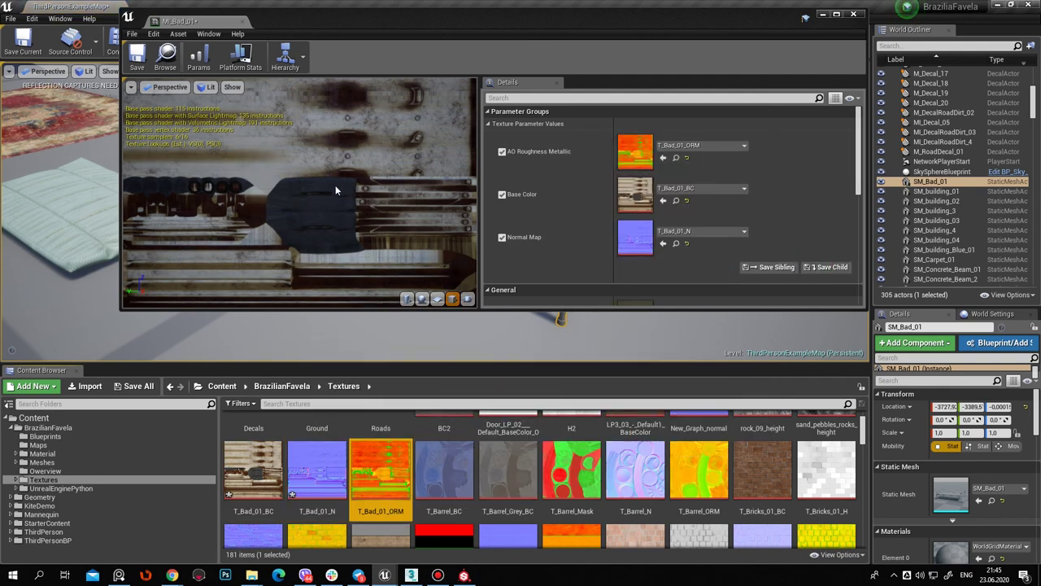
Check the material preview, save MI_Bad_01, and open the SM_Bad_01 mesh
drag(335, 189, 286, 181)
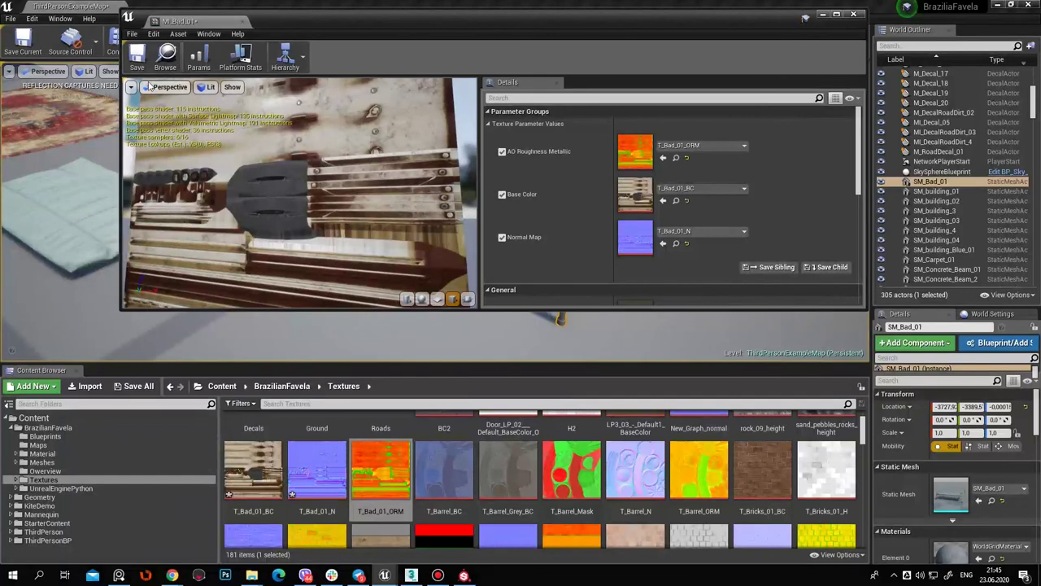
click(137, 56)
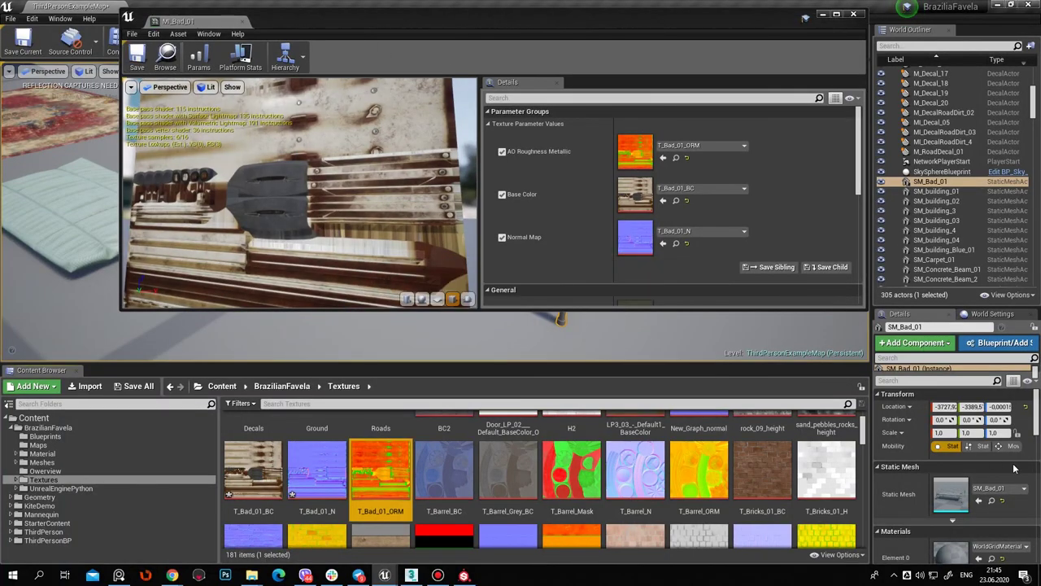
double_click(951, 494)
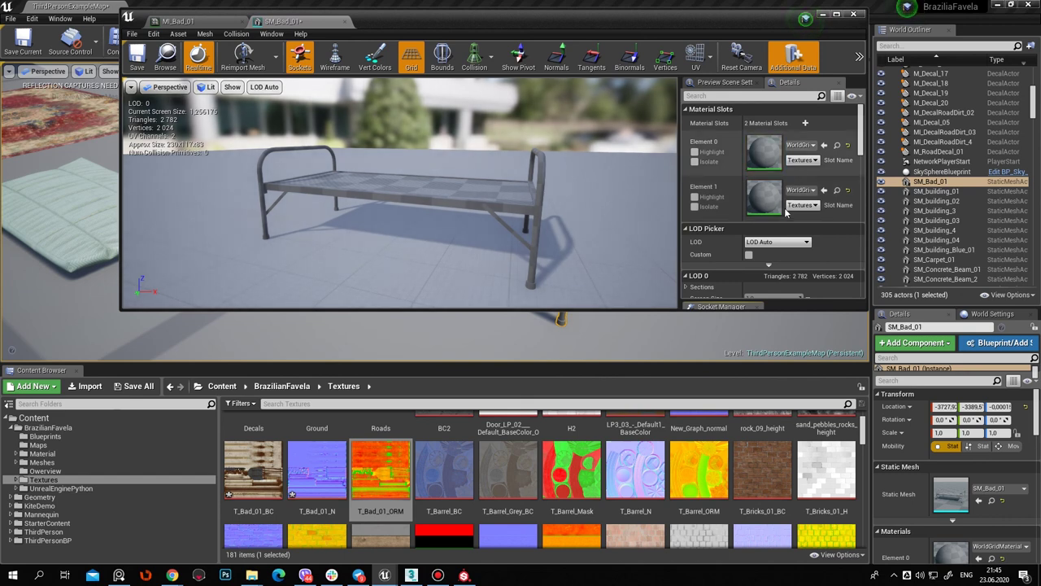
Check the frame and base material sections, then apply MI_Bad_01 to the bed frame (Element 0)
click(695, 162)
click(695, 162)
click(695, 207)
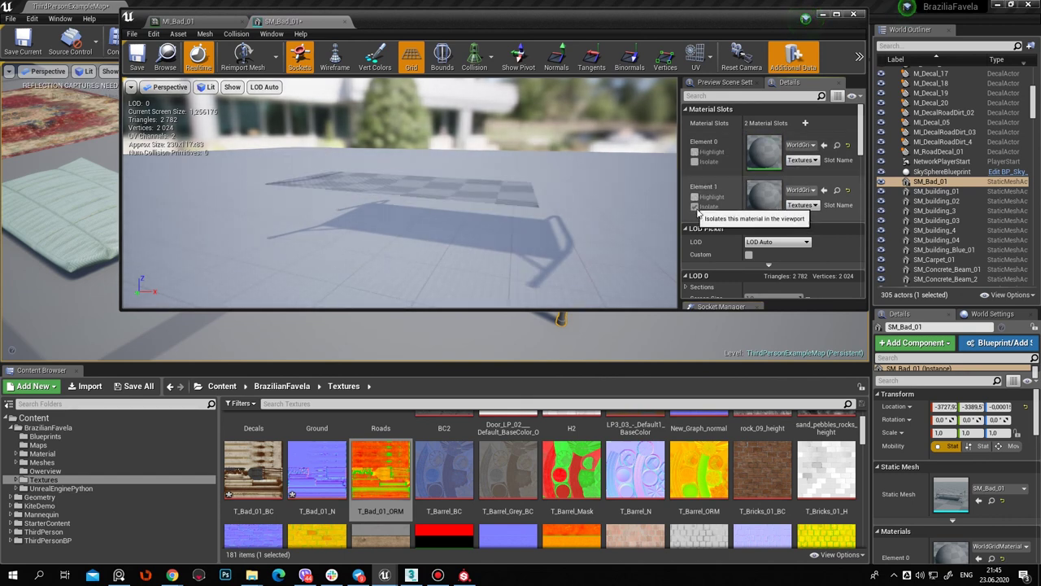
click(695, 206)
click(204, 22)
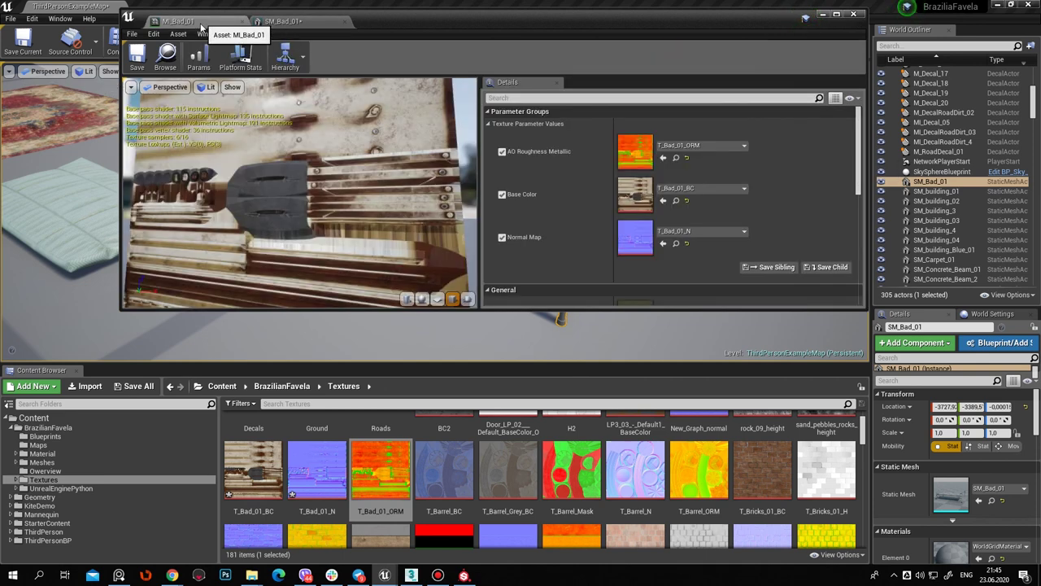
click(167, 53)
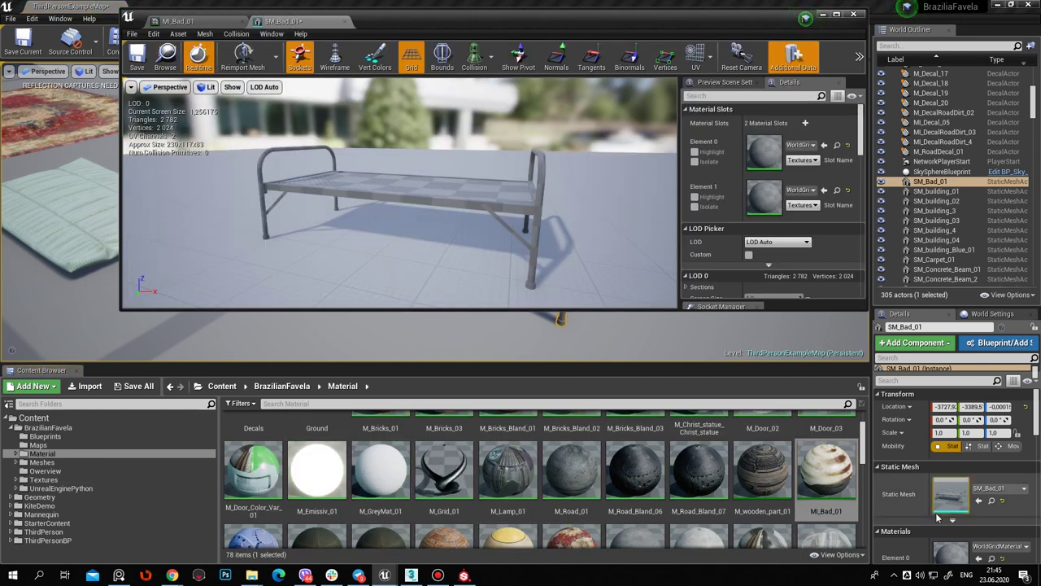
drag(826, 514, 763, 152)
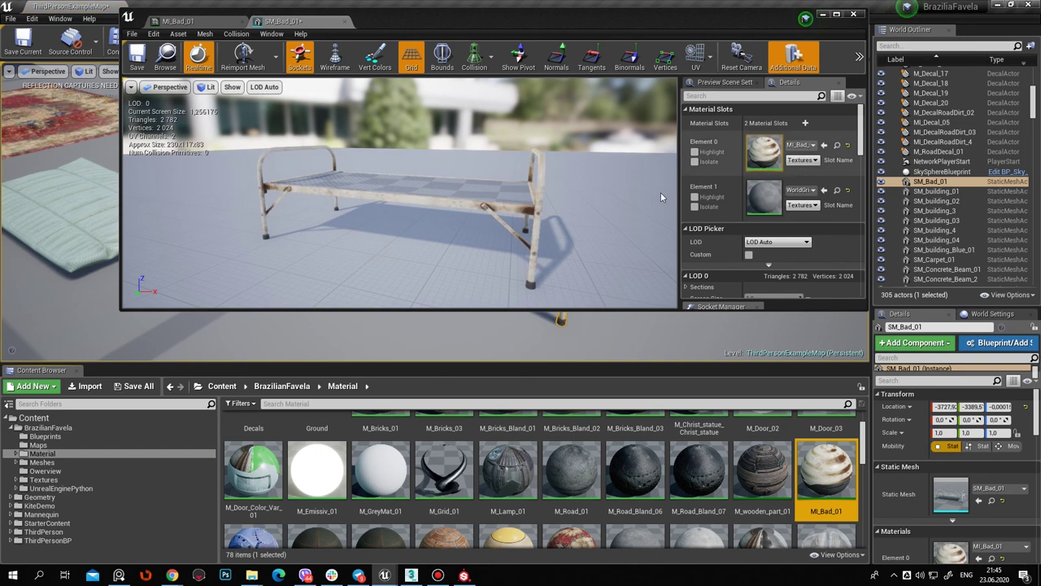
drag(407, 244, 456, 235)
Apply M_Grid_01 to the bed base (Element 1) and inspect the wire grid
mouse_move(443, 470)
mouse_down()
mouse_move(568, 496)
mouse_move(764, 198)
mouse_up()
drag(594, 204, 488, 211)
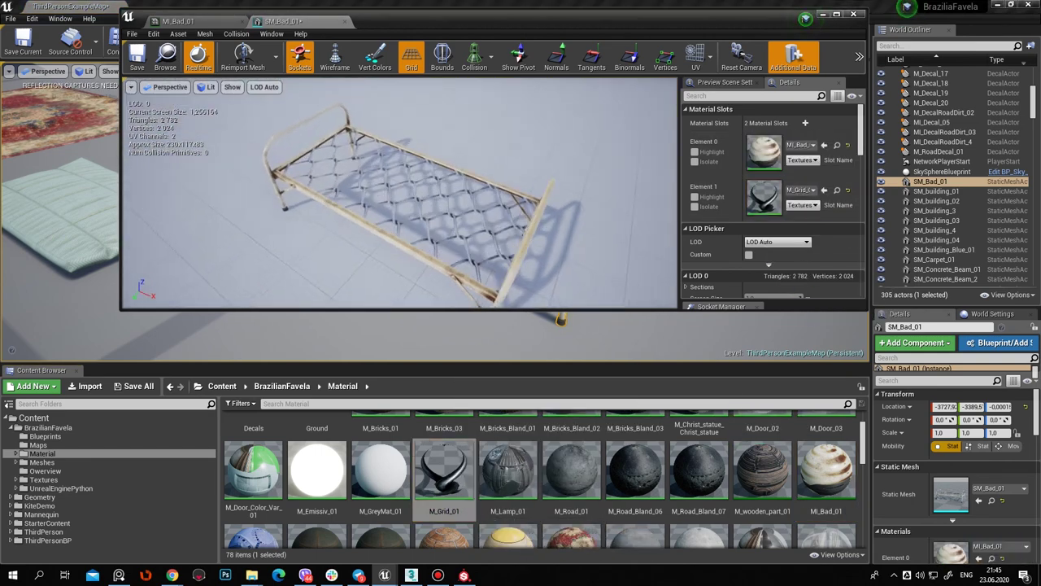
drag(376, 189, 439, 192)
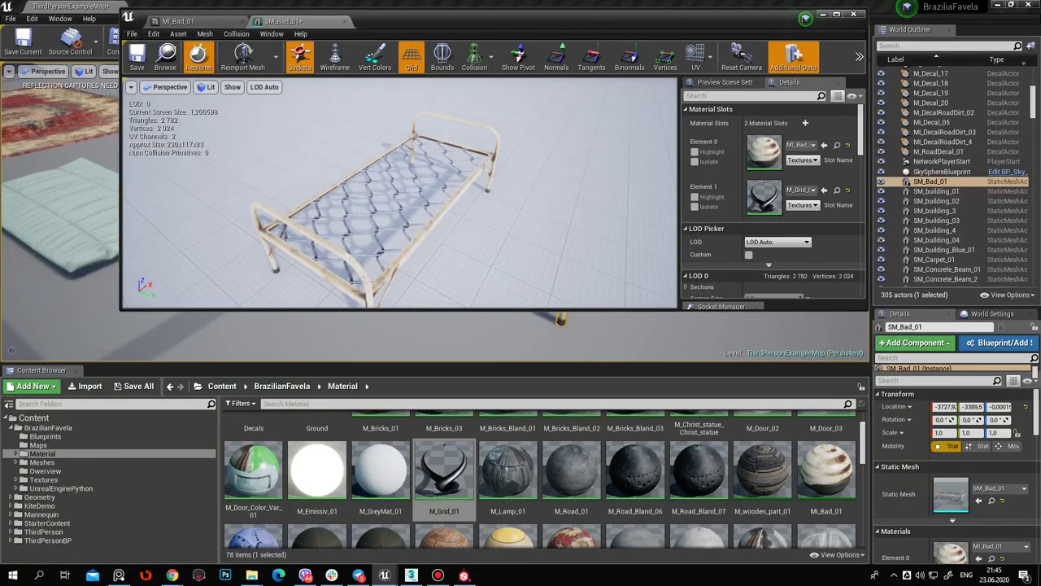
mouse_move(376, 188)
mouse_down()
mouse_move(431, 195)
mouse_move(268, 114)
mouse_up()
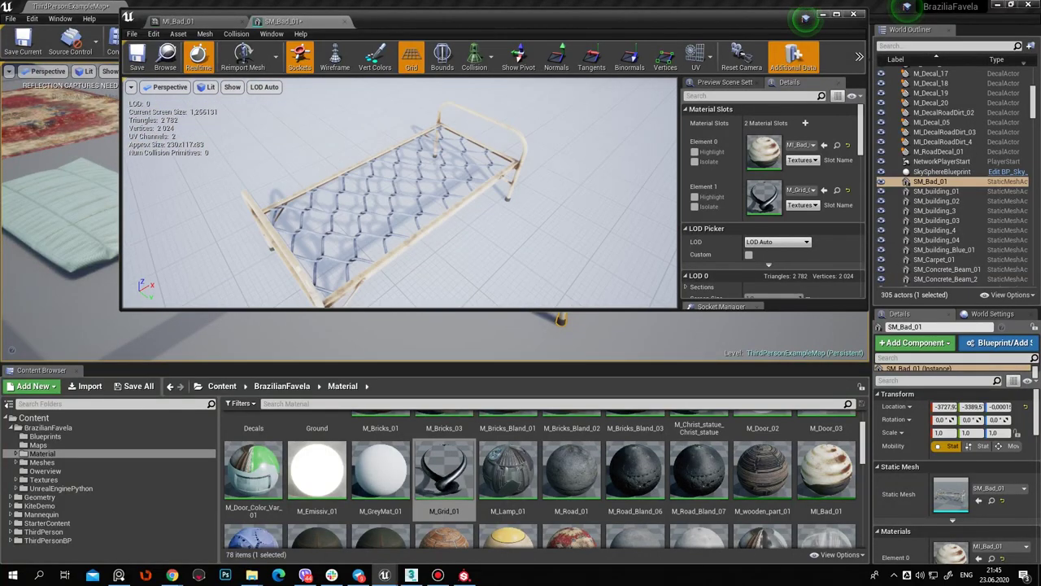
scroll(398, 195, up, 4)
scroll(256, 106, down, 6)
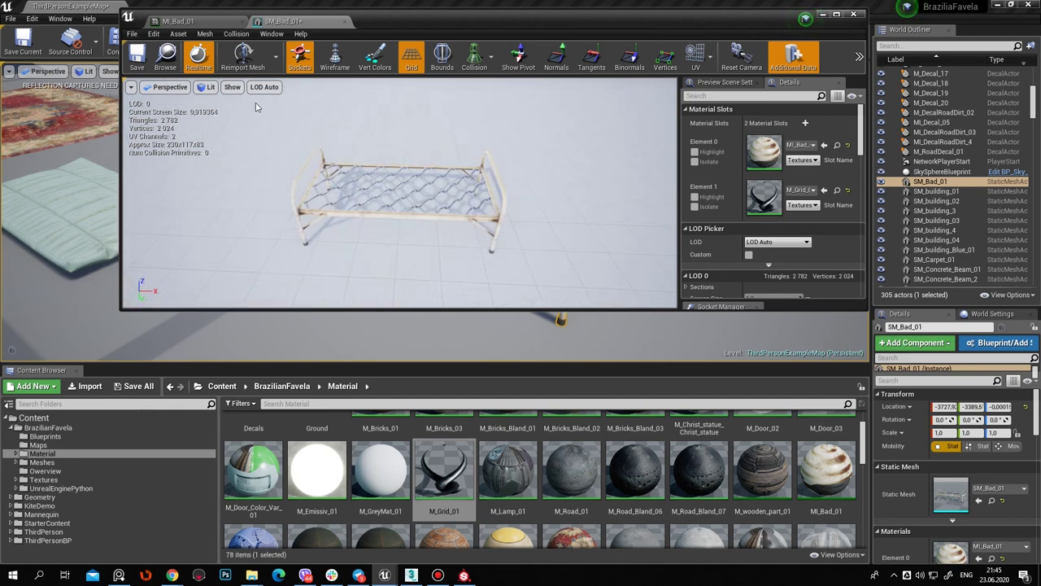
Save SM_Bad_01 and switch over to 3ds Max
click(140, 69)
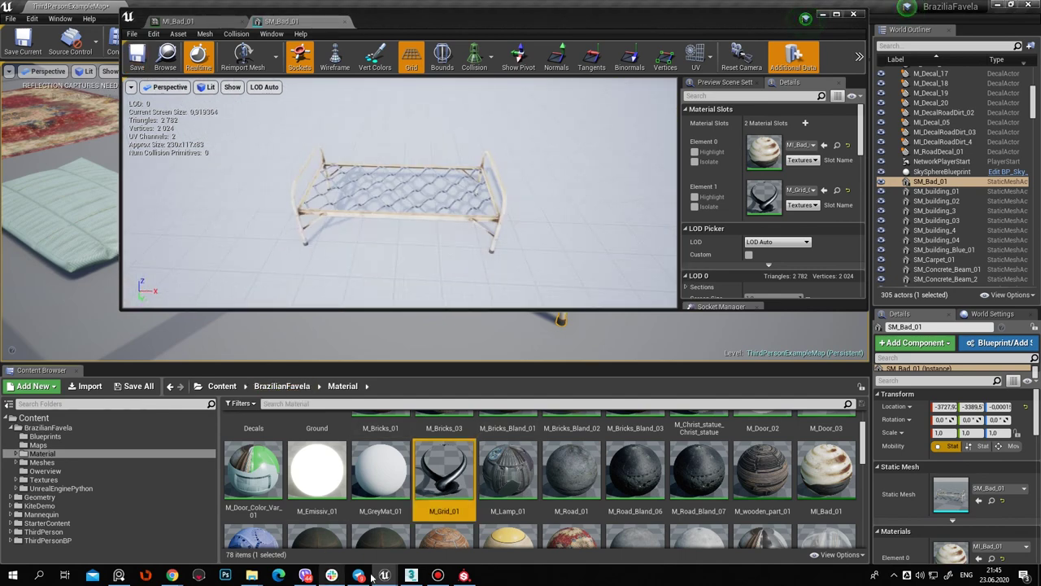
click(413, 575)
mouse_move(525, 284)
alt+middle_down()
mouse_move(590, 353)
mouse_move(569, 334)
alt+middle_up()
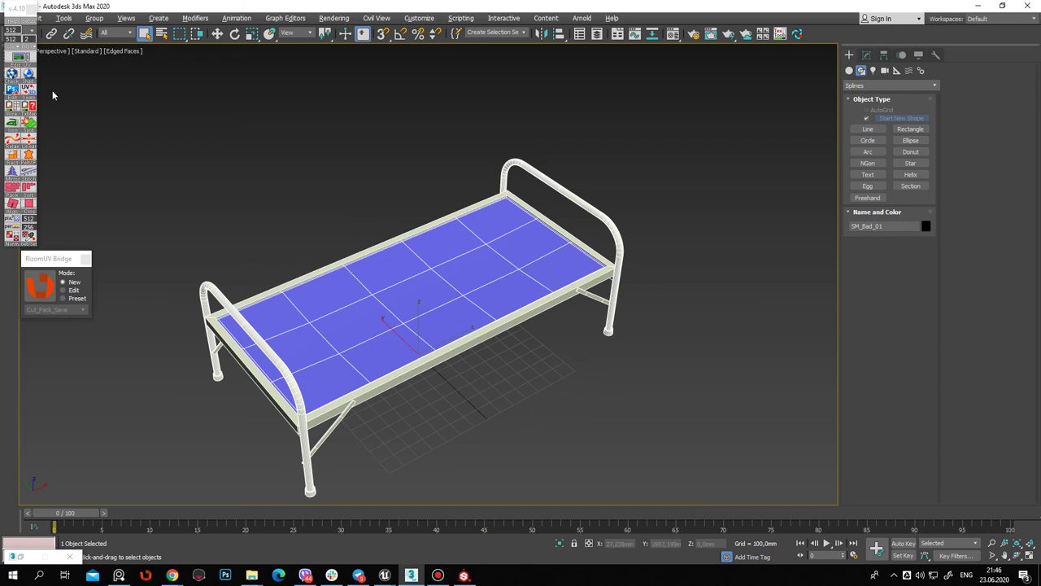
Scale up the bed's UV element in the UV editor and close it
click(25, 65)
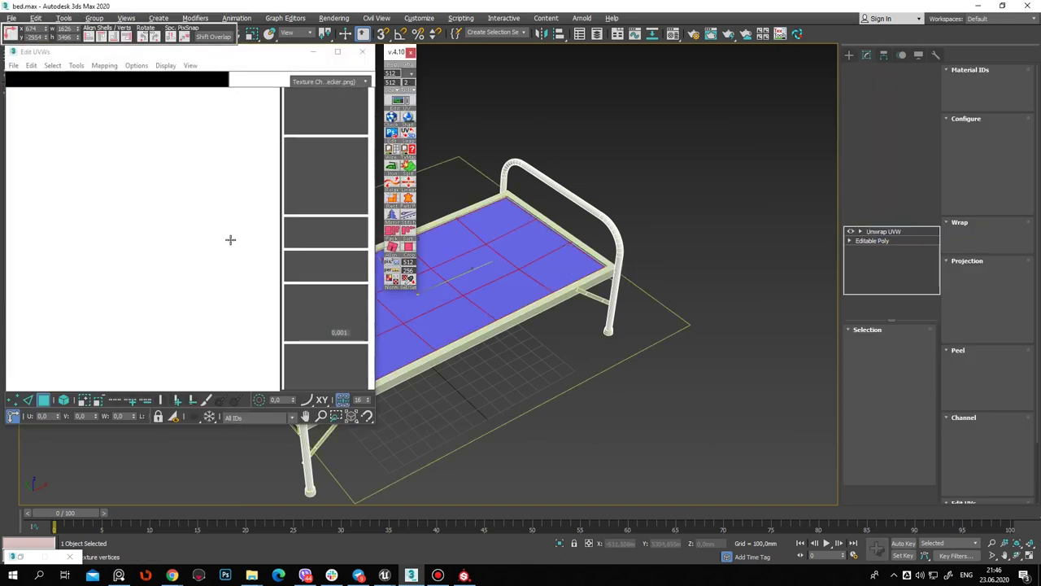
scroll(98, 304, down, 10)
middle_drag(132, 319, 165, 340)
click(135, 302)
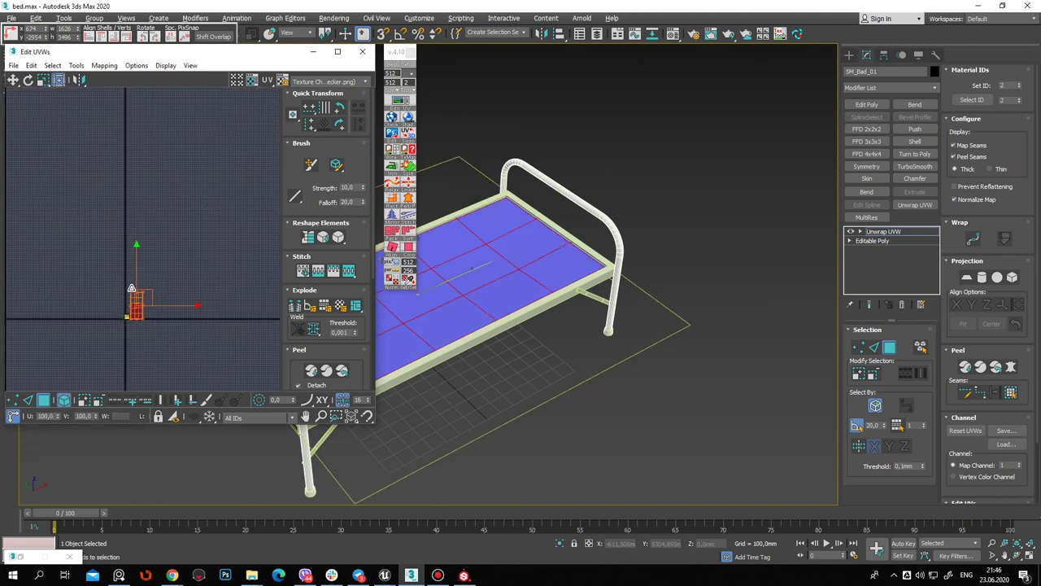
drag(118, 246, 113, 191)
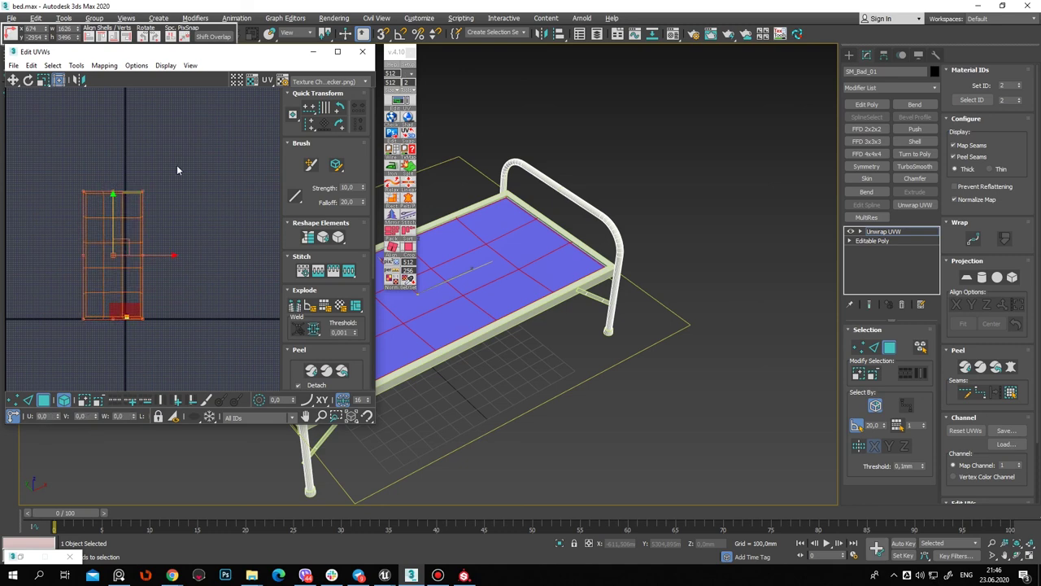
click(363, 52)
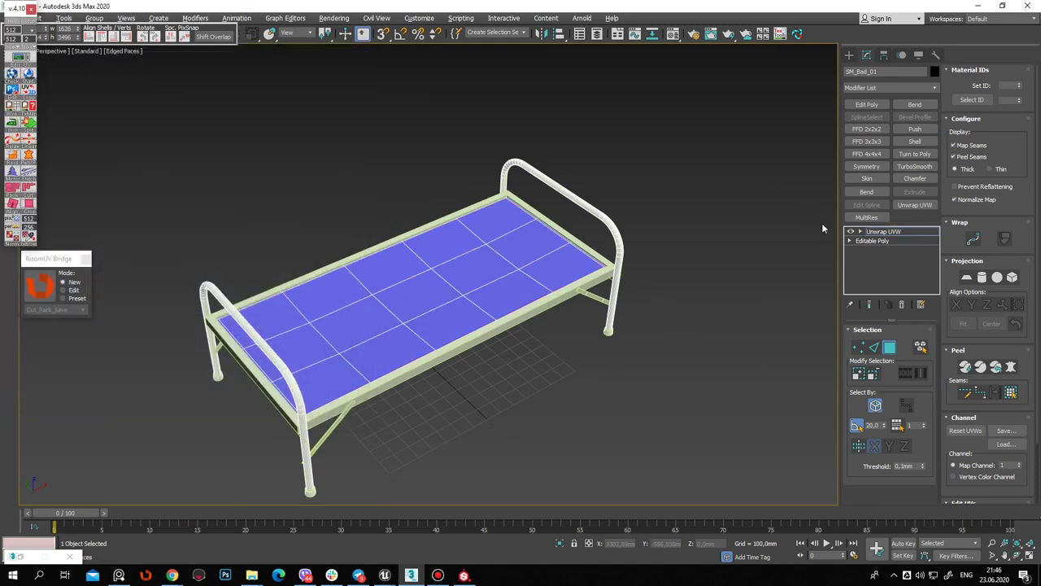
Collapse the bed's modifier stack to Editable Poly
right_click(867, 234)
click(909, 344)
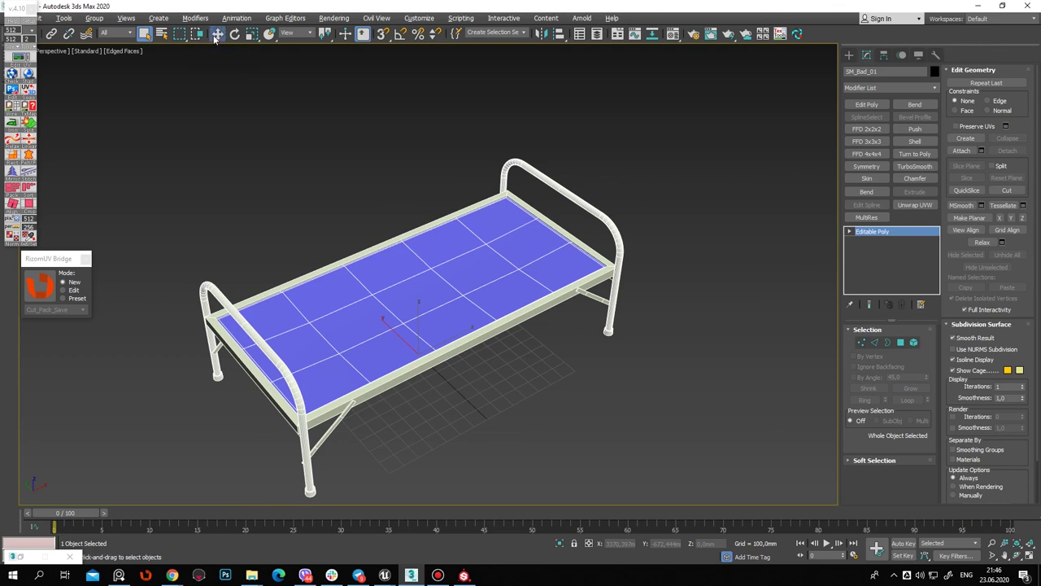
key(w)
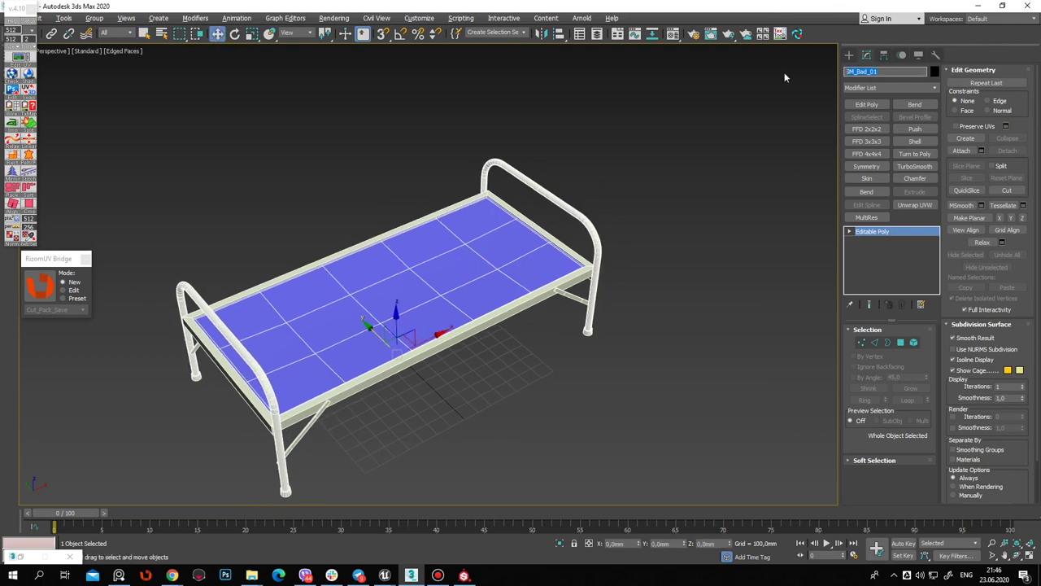
middle_drag(723, 266, 723, 257)
Export the selected bed over SM_Bad_01.FBX, confirming the overwrite and FBX settings
key(ctrl+e)
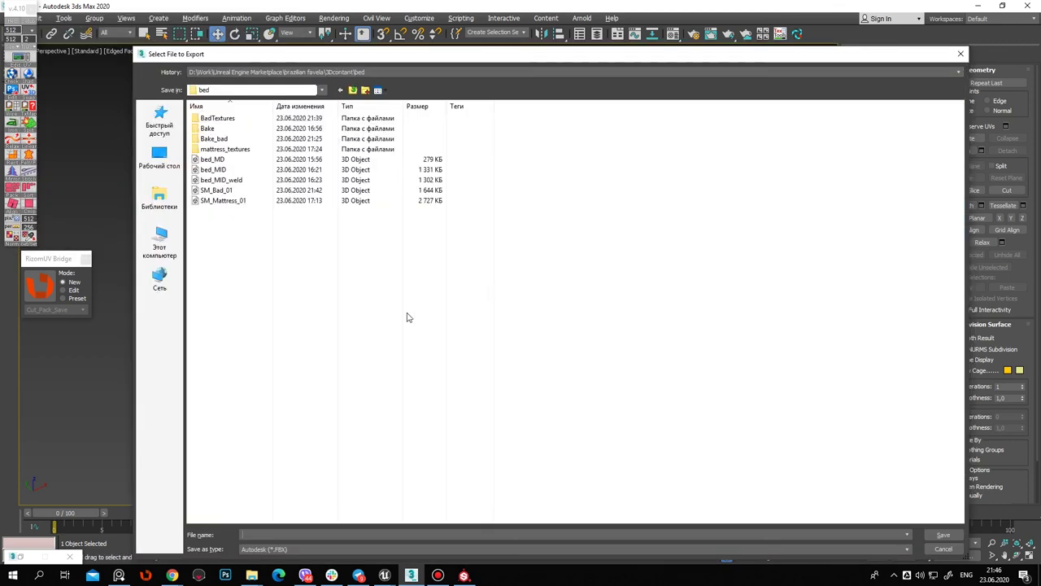
click(239, 192)
click(944, 535)
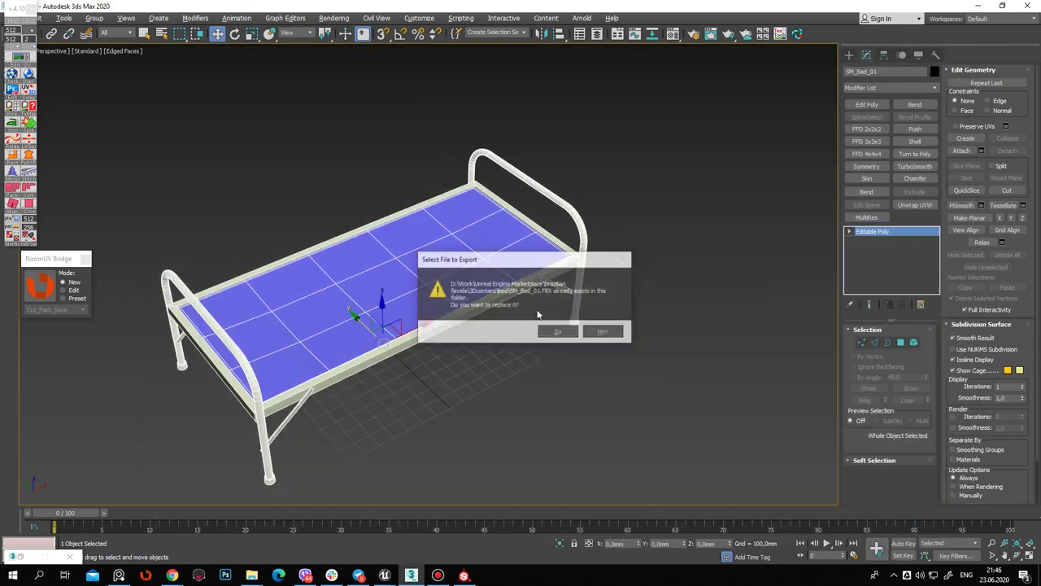
click(567, 330)
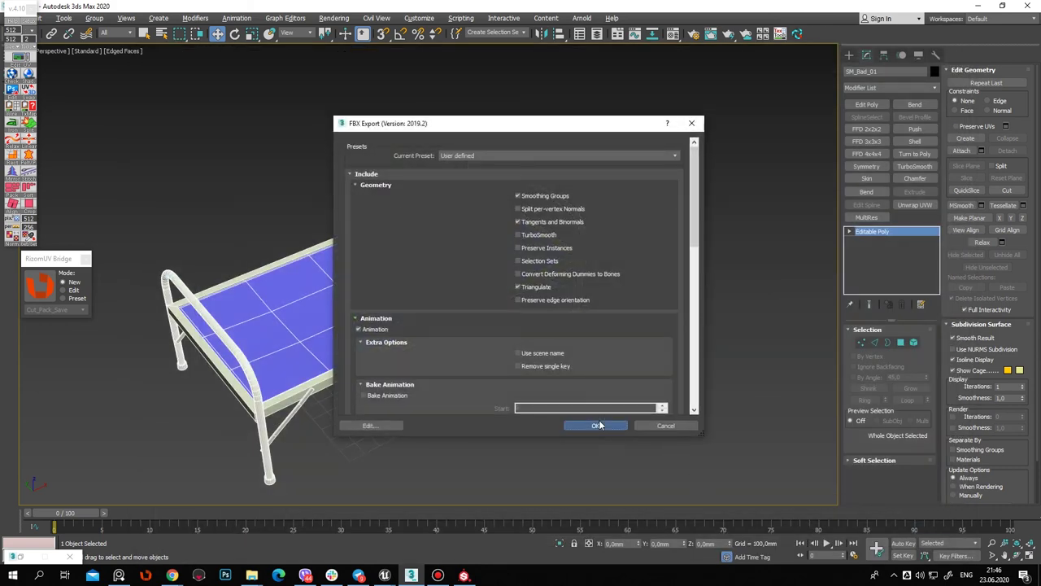
click(595, 424)
Deselect the bed and switch back to the Unreal editor
mouse_move(515, 372)
alt+middle_down()
mouse_move(573, 367)
mouse_move(586, 334)
alt+middle_up()
click(848, 55)
middle_drag(639, 371, 602, 356)
click(591, 444)
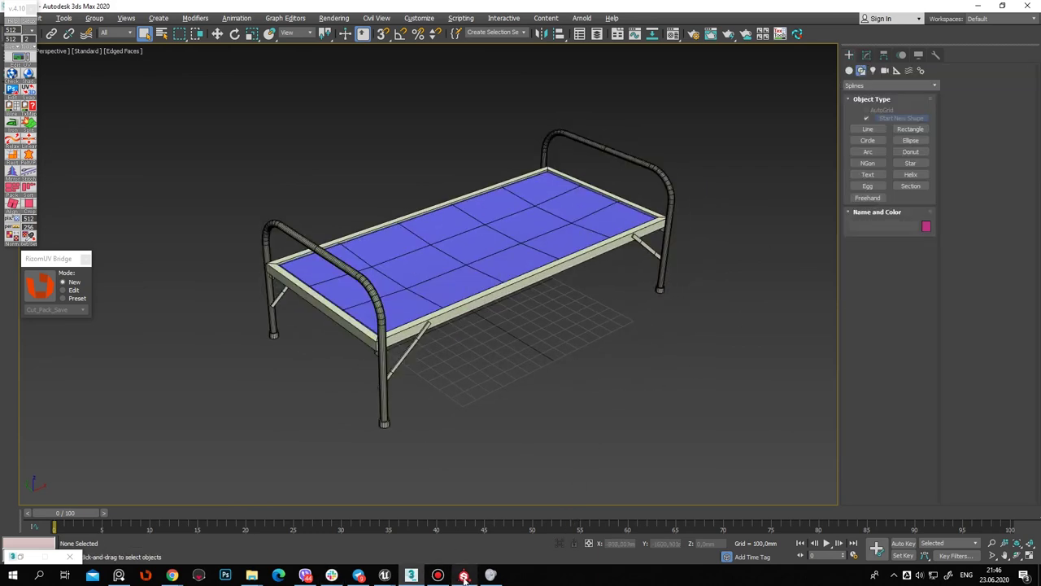
mouse_move(385, 576)
click(342, 529)
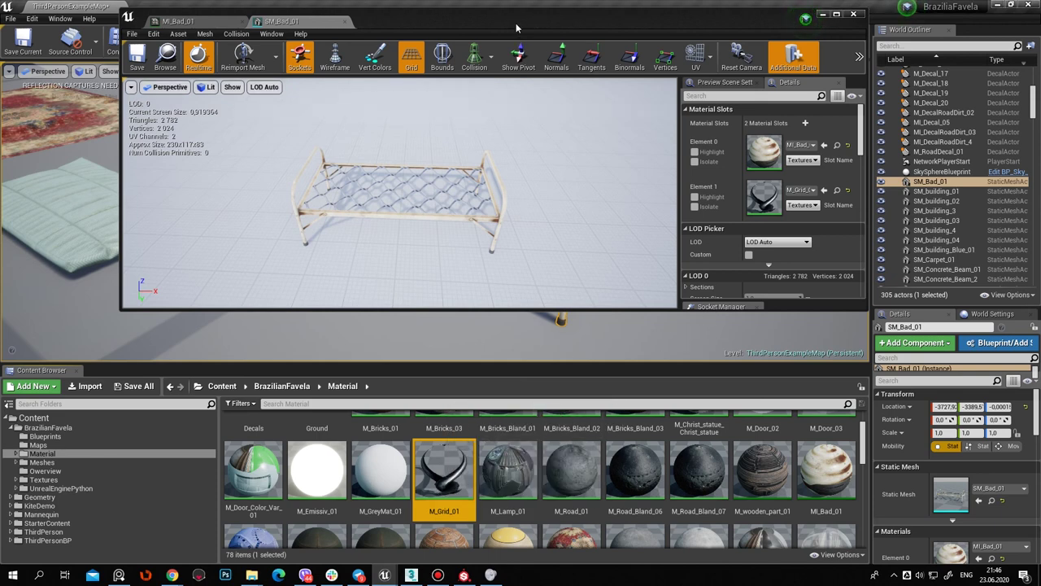
Reimport SM_Bad_01 from the updated FBX and inspect the bed's net up close
drag(523, 26, 501, 31)
click(221, 61)
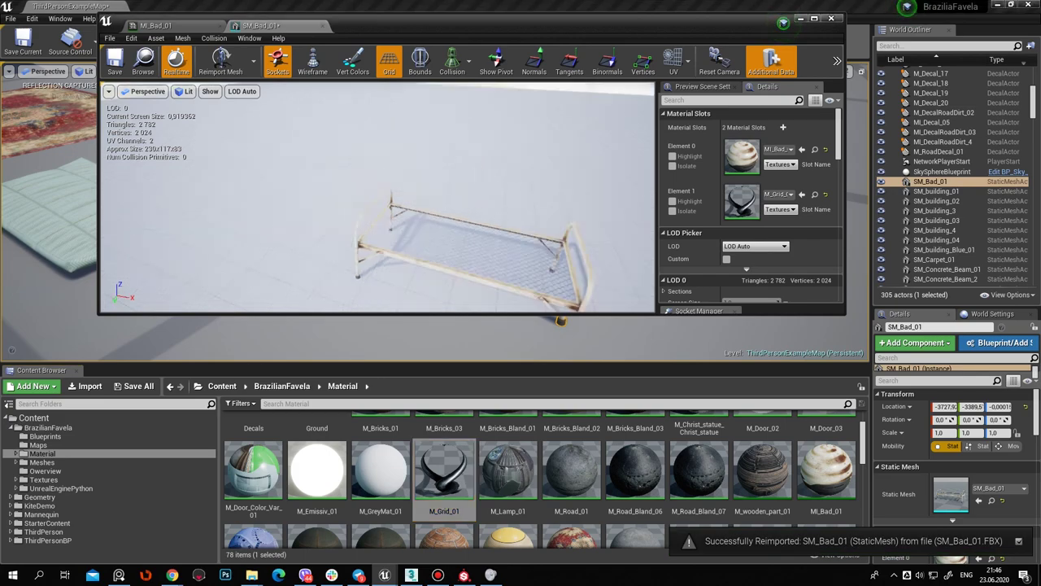
drag(627, 204, 627, 154)
drag(378, 195, 378, 138)
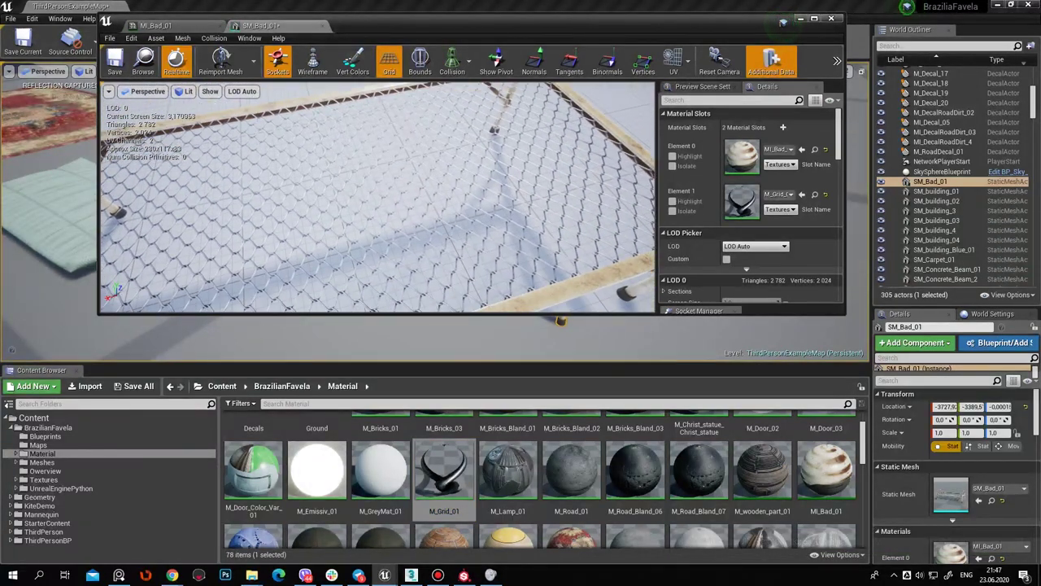
drag(378, 195, 379, 236)
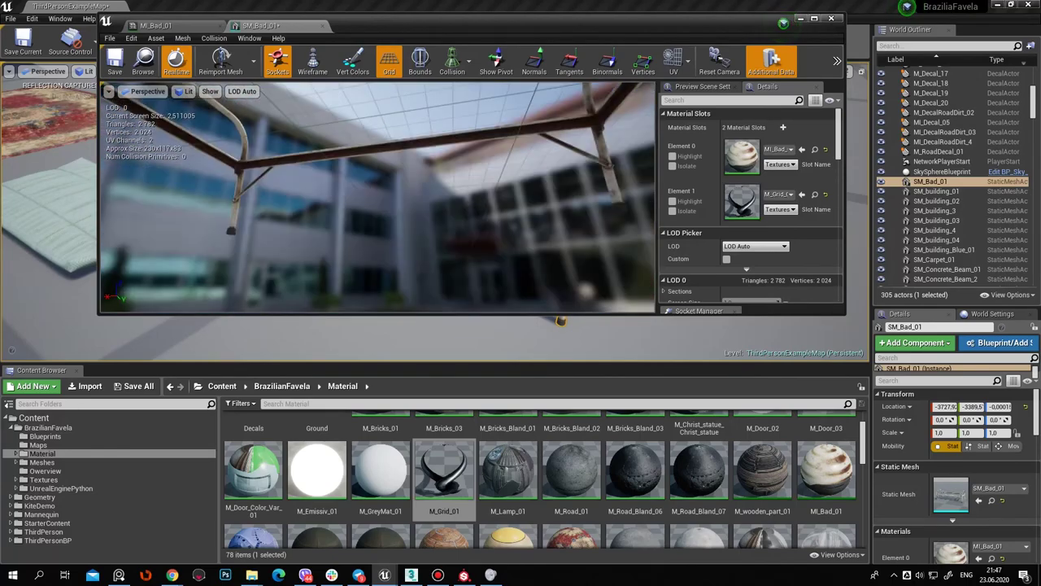
drag(378, 195, 379, 244)
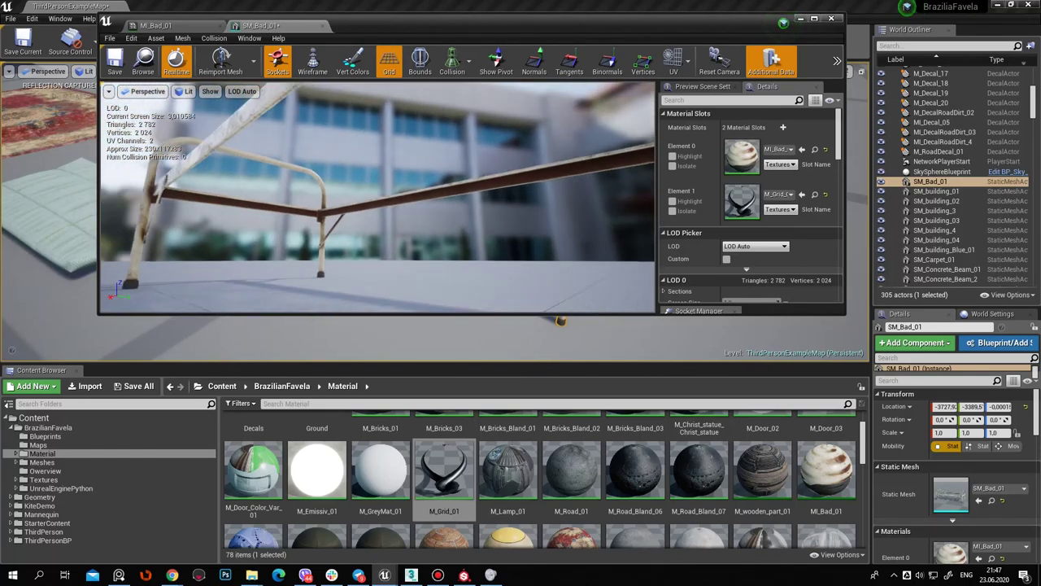
drag(378, 195, 378, 228)
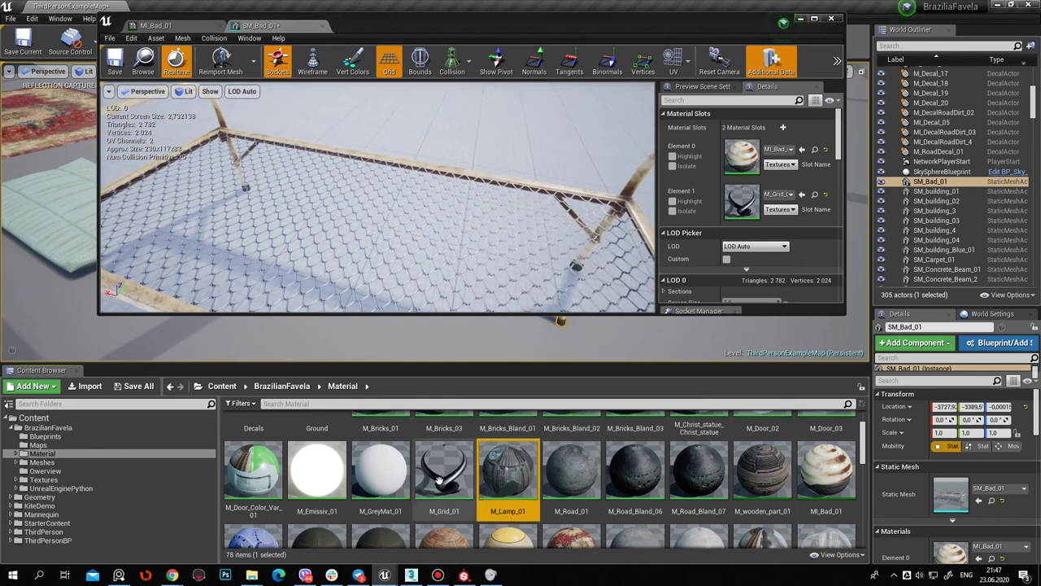
Open M_Grid_01 and turn on Two Sided for the grid material
double_click(461, 459)
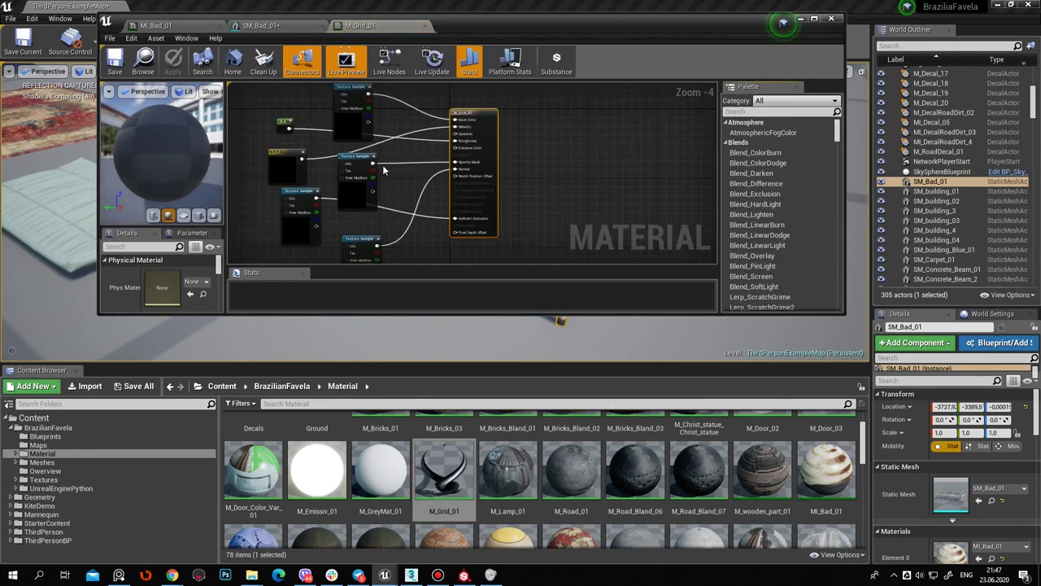
click(813, 19)
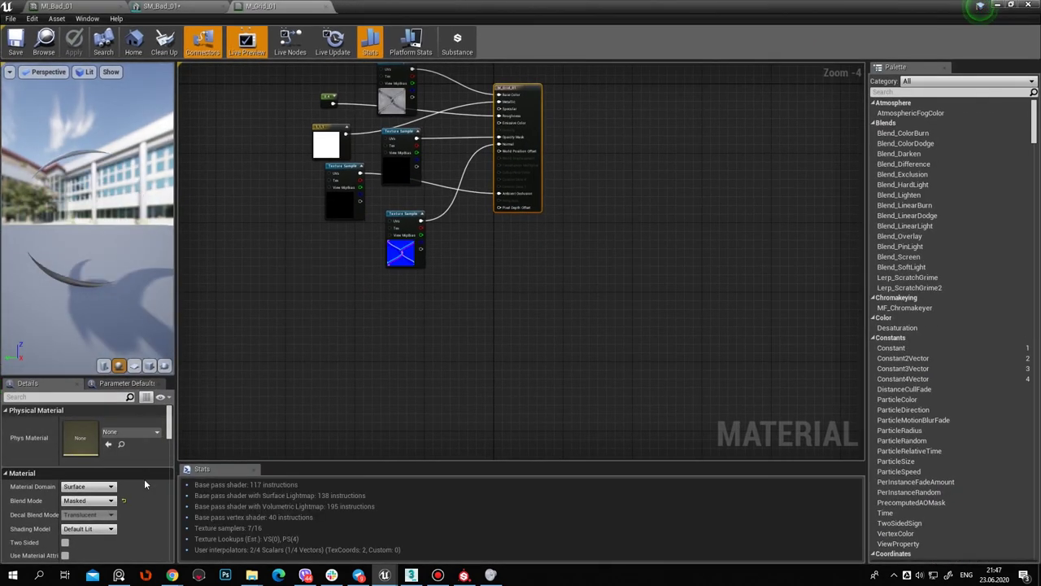
scroll(144, 480, down, 1)
click(65, 525)
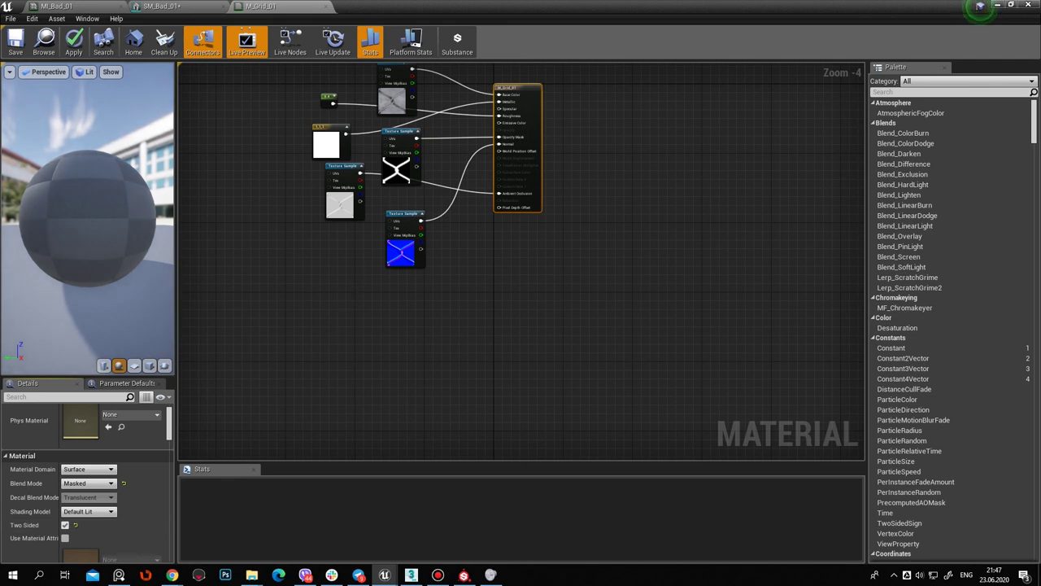
scroll(338, 291, up, 4)
click(443, 189)
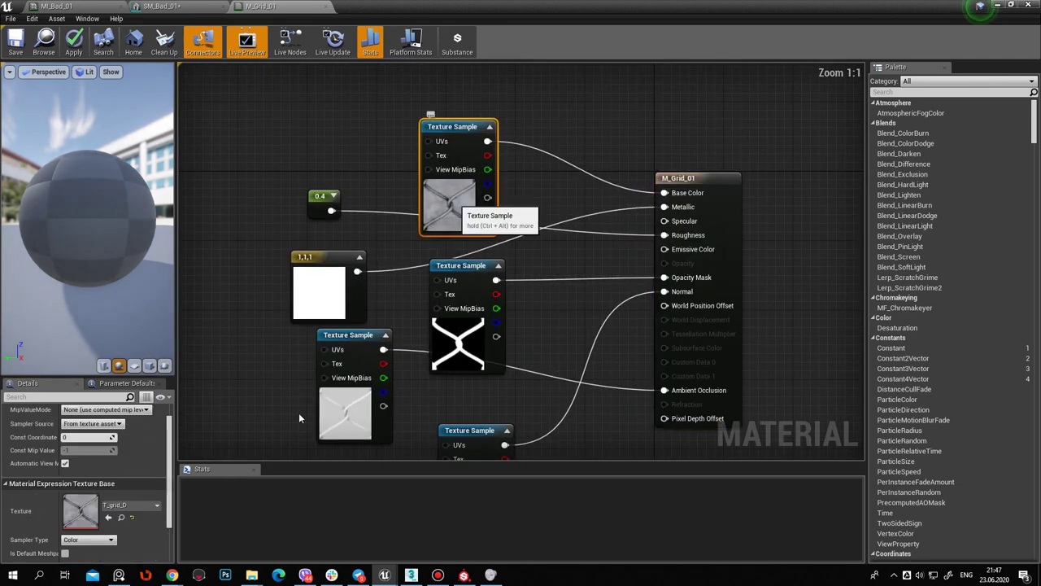
Inspect the T_grid_D texture, check the bottom texture node, and return to SM_Bad_01
double_click(86, 518)
scroll(469, 335, down, 3)
scroll(452, 353, up, 1)
scroll(369, 336, up, 3)
scroll(369, 336, up, 6)
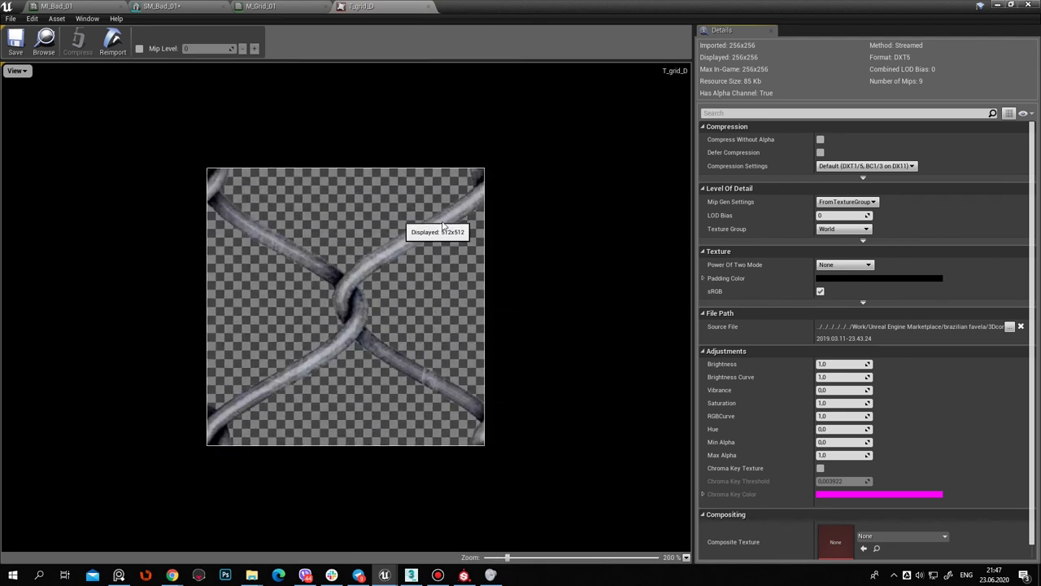
click(428, 7)
right_drag(348, 219, 367, 166)
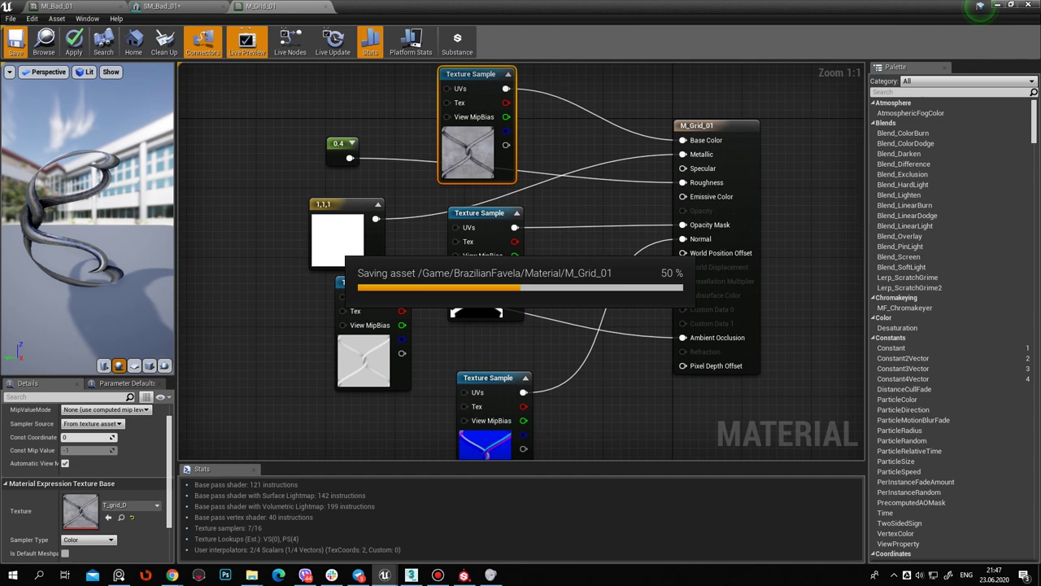
click(196, 7)
Inspect the reimported bed from several angles, then save SM_Bad_01 and close its editor
scroll(389, 312, down, 5)
drag(389, 312, 325, 312)
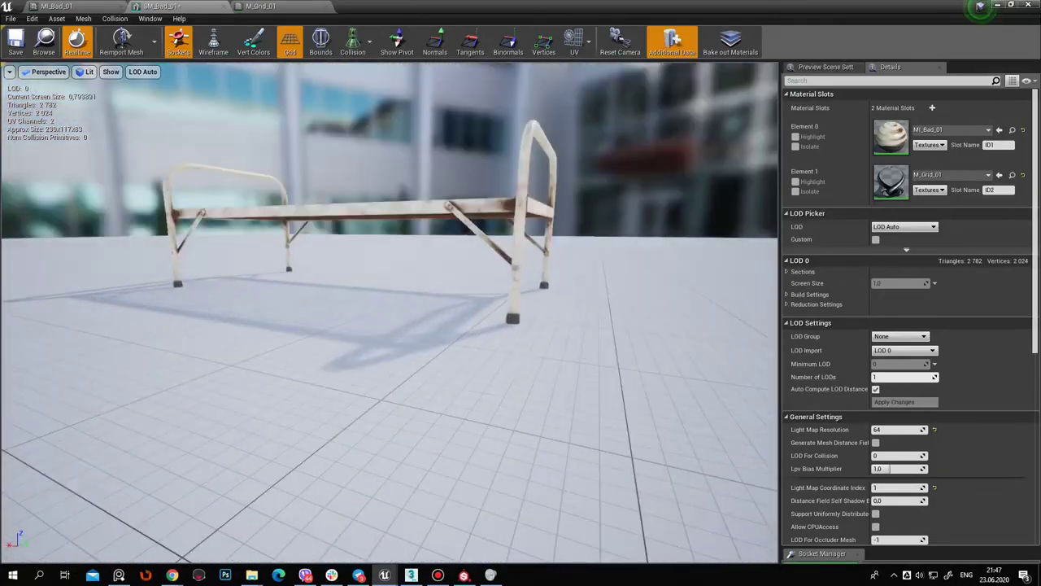
scroll(388, 312, up, 5)
mouse_move(389, 312)
mouse_down()
mouse_move(389, 342)
mouse_move(342, 268)
mouse_up()
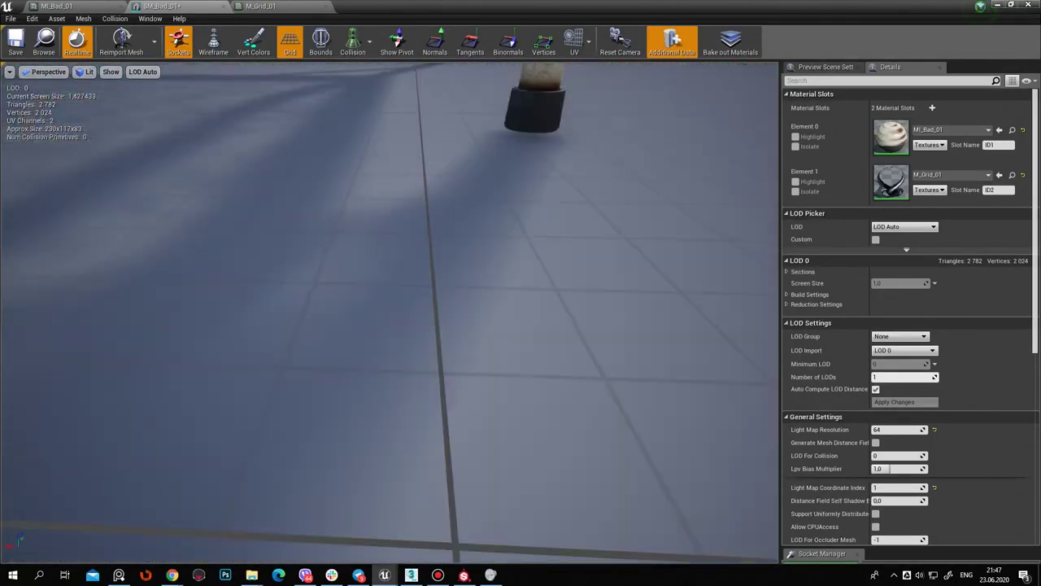
scroll(389, 312, down, 5)
mouse_move(389, 312)
mouse_down()
mouse_move(439, 312)
mouse_move(341, 312)
mouse_move(389, 268)
mouse_move(342, 312)
mouse_move(358, 313)
mouse_up()
scroll(389, 312, up, 5)
scroll(389, 313, down, 5)
scroll(388, 312, down, 3)
scroll(389, 313, up, 3)
drag(156, 110, 156, 81)
scroll(157, 110, up, 3)
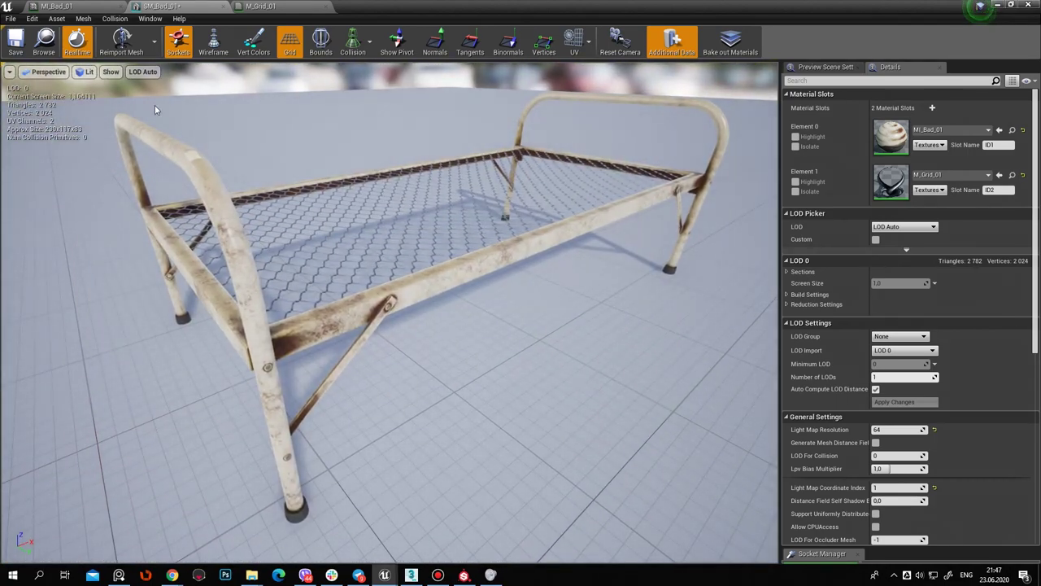
click(17, 47)
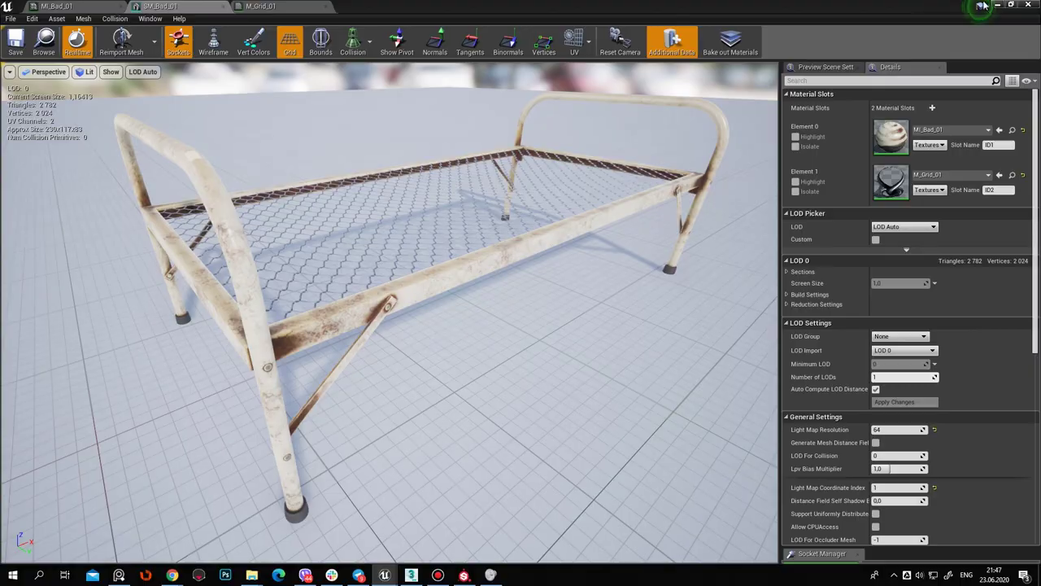
click(1028, 5)
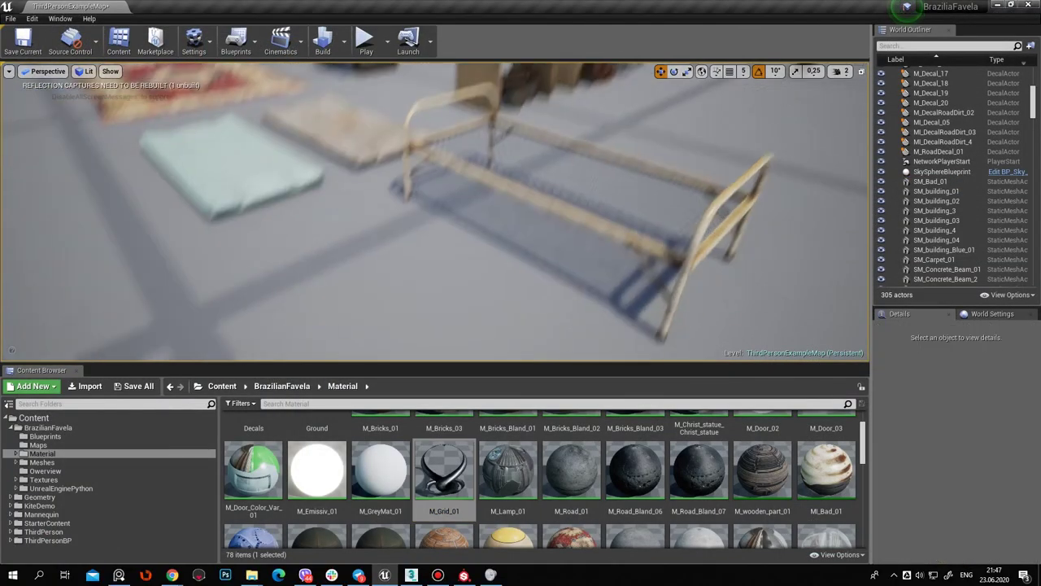
Duplicate the bed in the level and place the copy to the left
right_drag(628, 358, 628, 363)
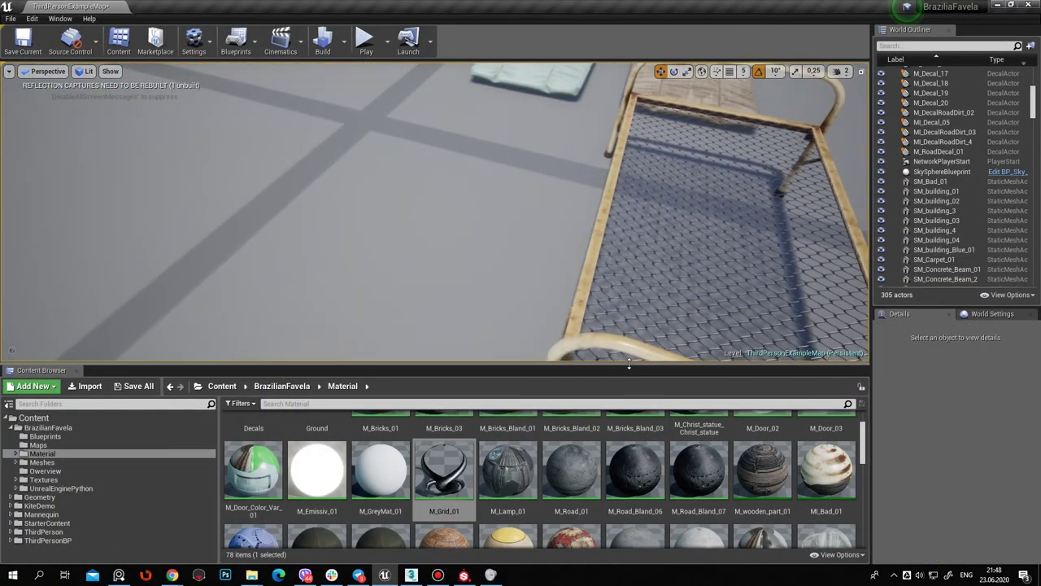
drag(628, 363, 628, 430)
mouse_move(569, 342)
right_down()
mouse_move(556, 322)
mouse_move(603, 272)
right_up()
click(555, 323)
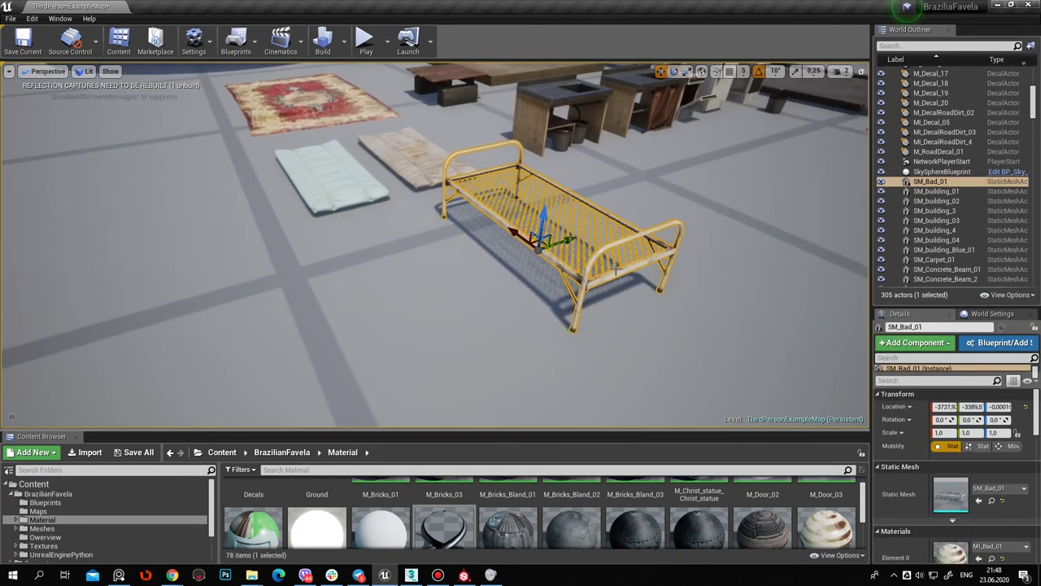
alt+drag(540, 240, 313, 291)
Duplicate the floor mattress and move the copy up onto the new bed frame
click(419, 155)
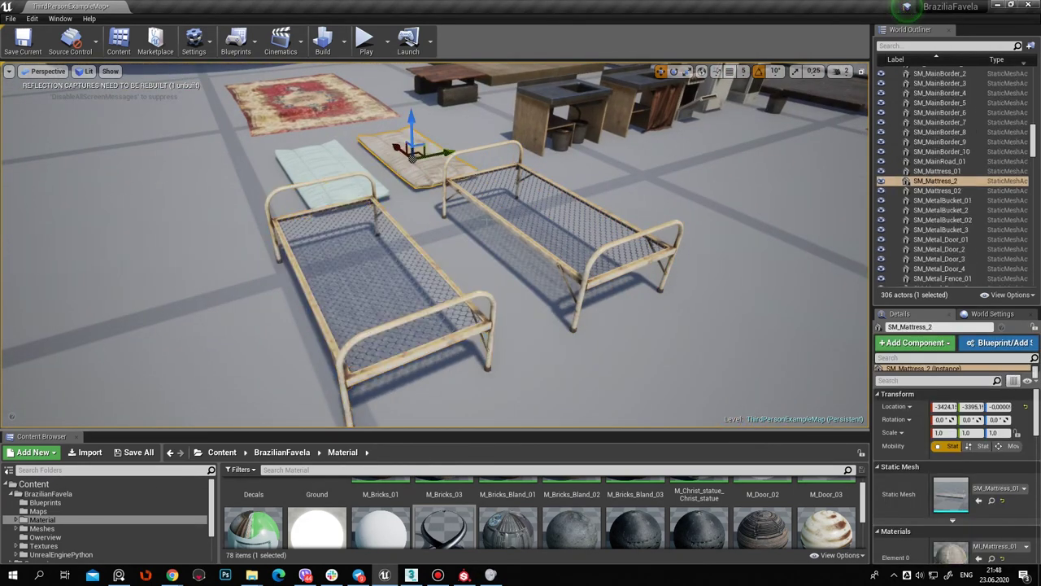
key(ctrl+w)
drag(401, 149, 398, 279)
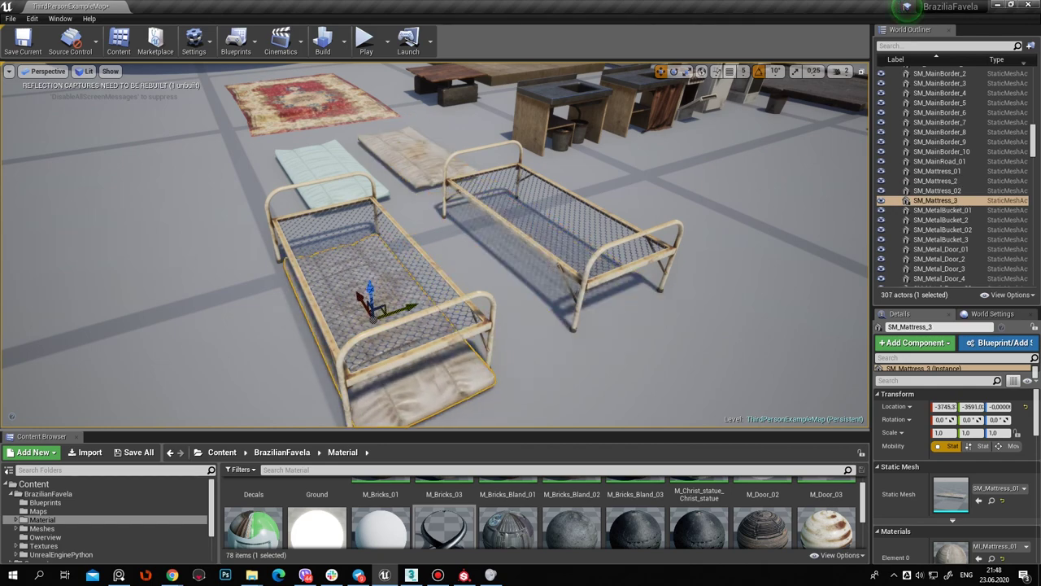
right_drag(398, 279, 508, 209)
drag(508, 209, 494, 128)
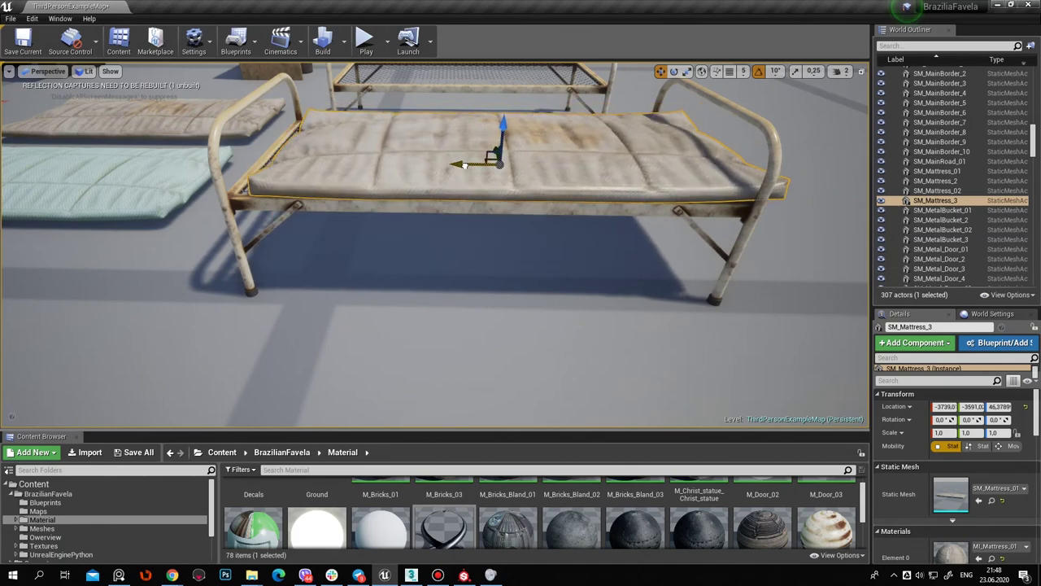
drag(473, 162, 441, 163)
mouse_move(441, 163)
right_down()
mouse_move(488, 211)
mouse_move(500, 191)
mouse_move(467, 207)
mouse_move(534, 209)
right_up()
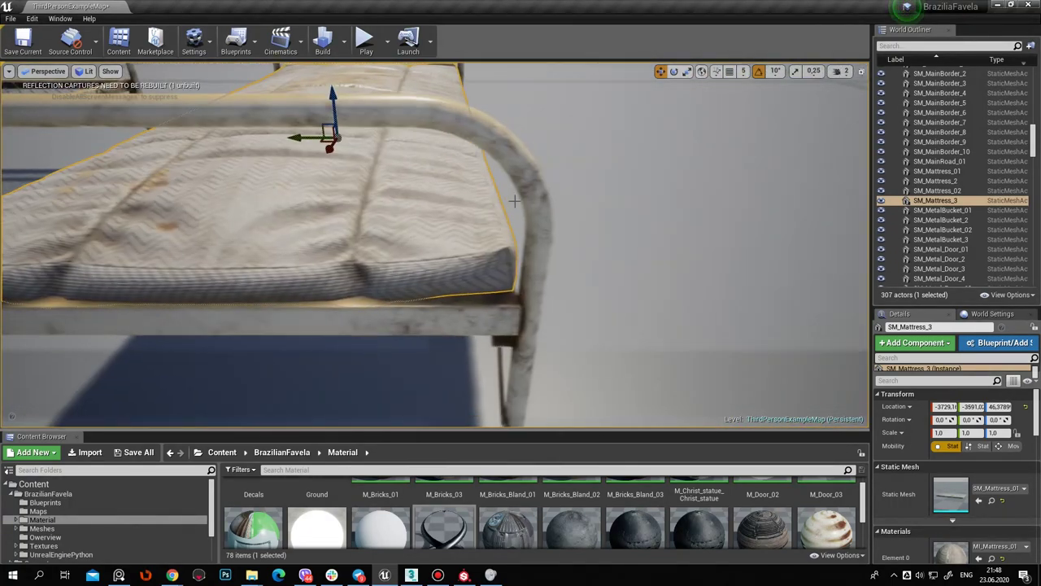
Lower SM_Mattress_3 slightly so it rests snugly on the frame
key(Escape)
scroll(495, 242, down, 3)
right_drag(435, 244, 423, 269)
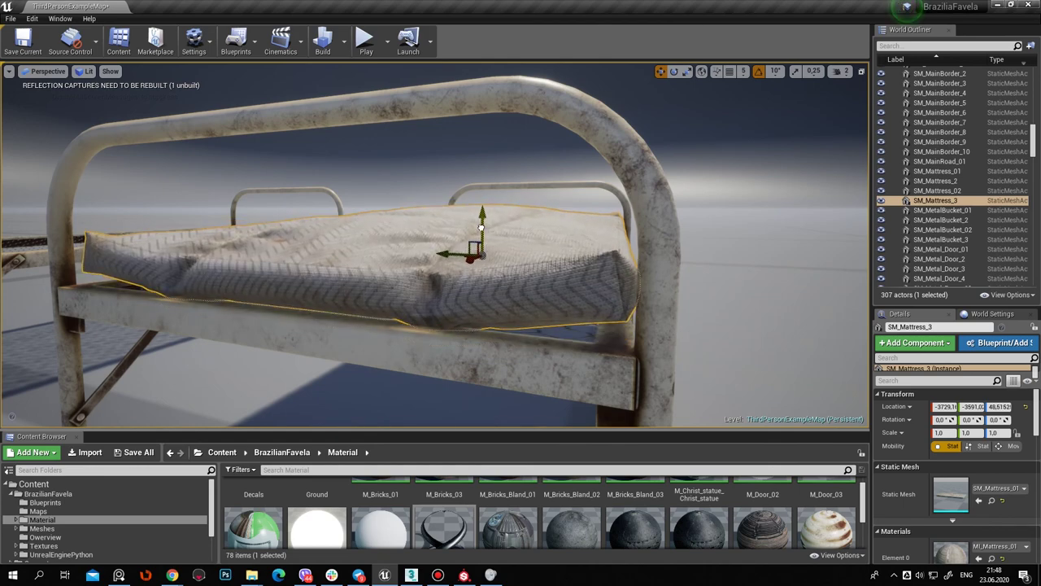
mouse_move(479, 229)
right_down()
mouse_move(704, 293)
mouse_move(778, 271)
right_up()
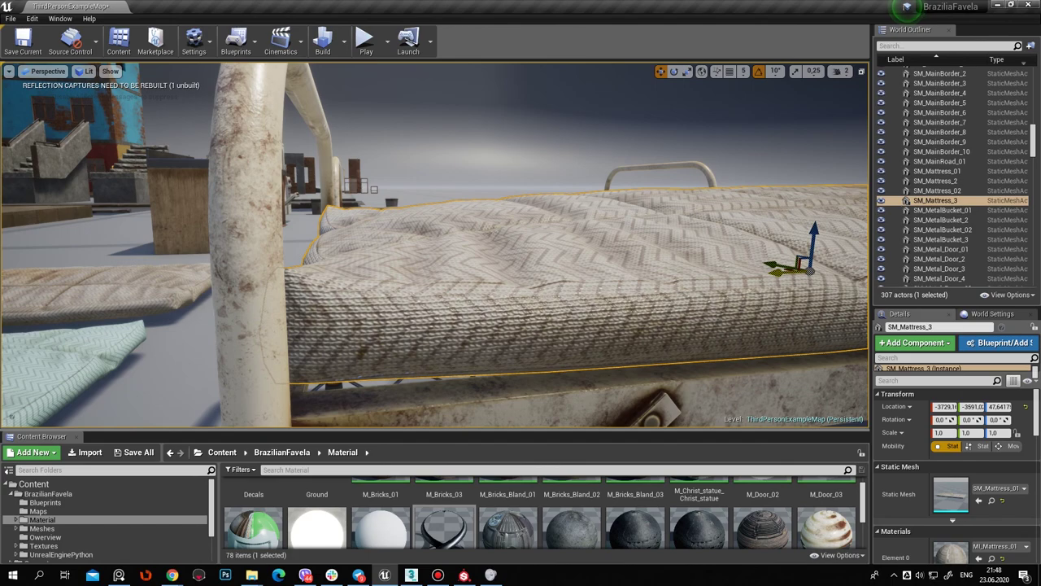
drag(816, 241, 817, 243)
mouse_move(735, 258)
right_down()
mouse_move(570, 268)
mouse_move(672, 265)
right_up()
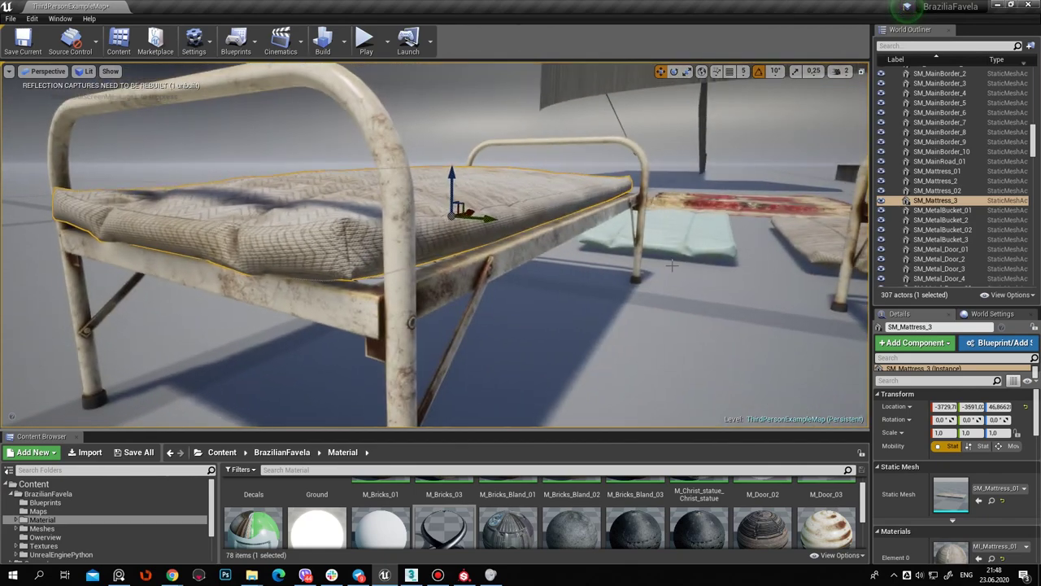
key(Escape)
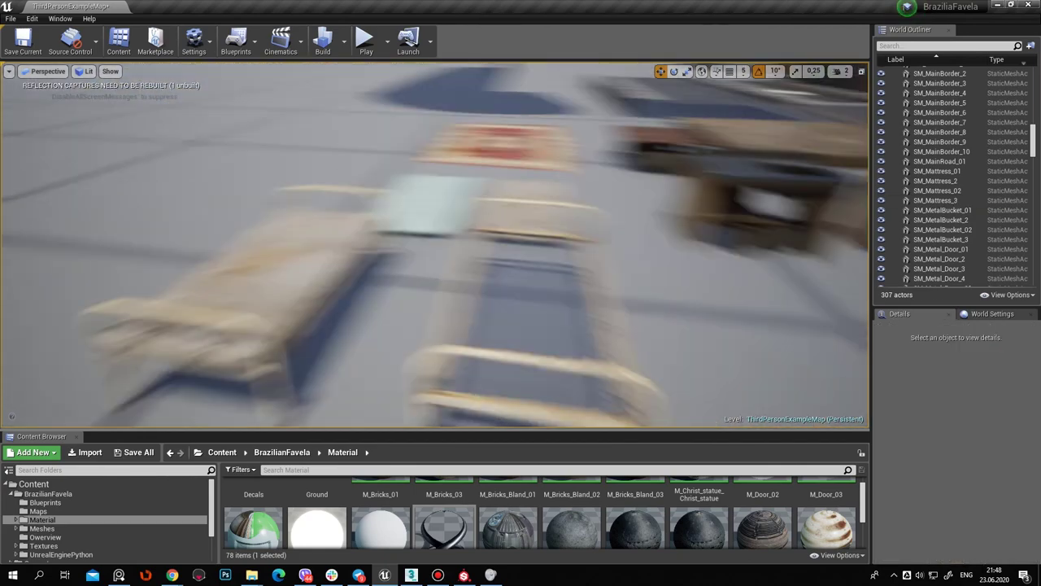
Orbit around the mattress-covered bed to check the fit
mouse_move(672, 264)
right_down()
mouse_move(675, 342)
mouse_move(618, 309)
right_up()
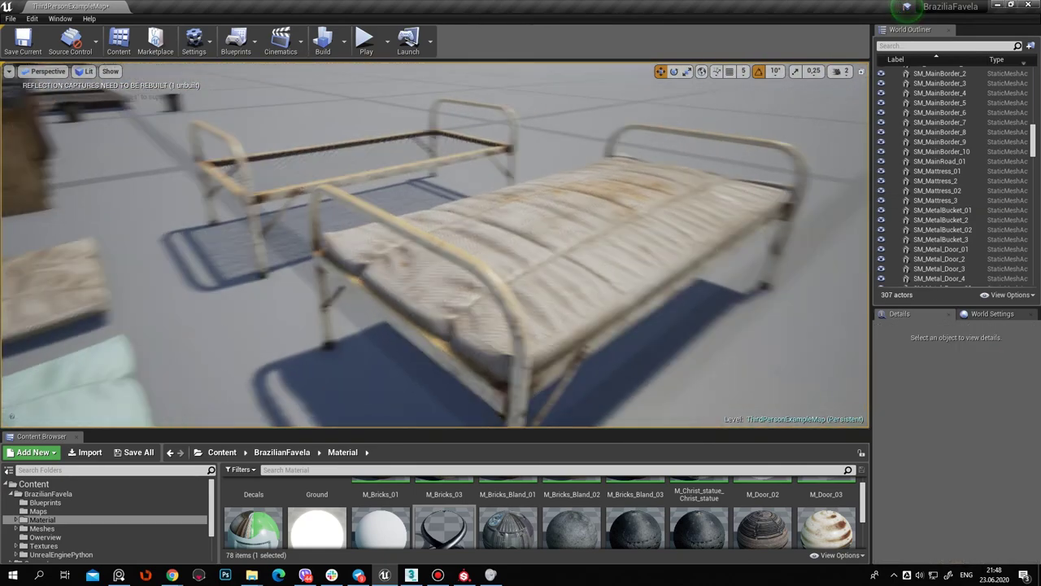
right_drag(618, 309, 677, 278)
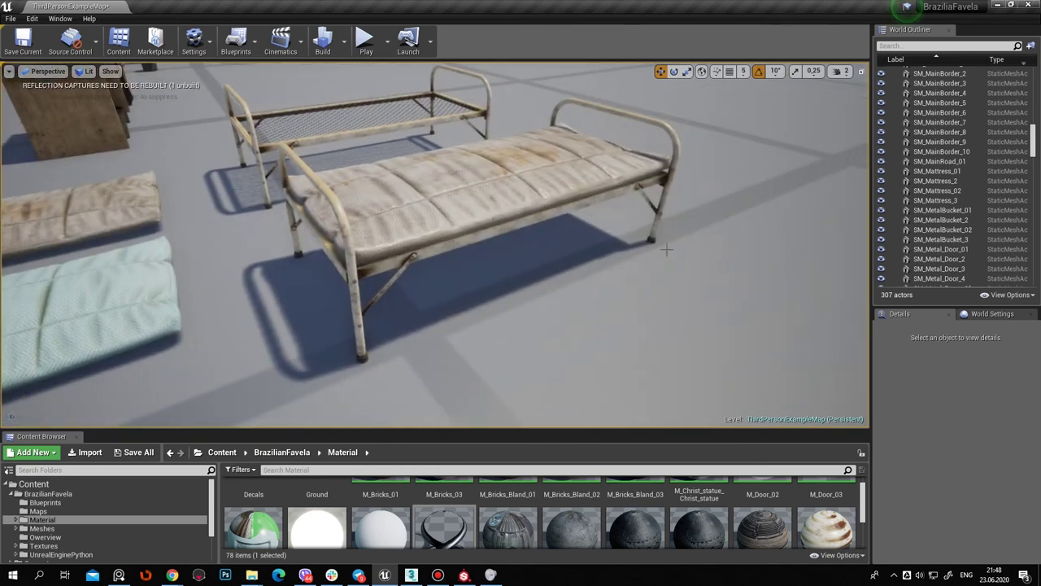
right_drag(583, 220, 520, 244)
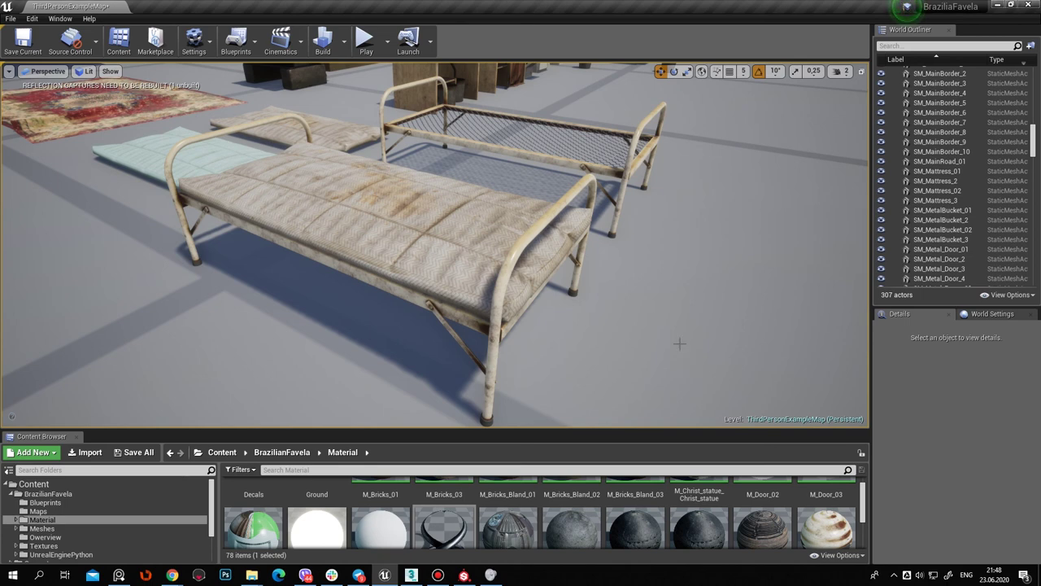
right_drag(679, 344, 656, 259)
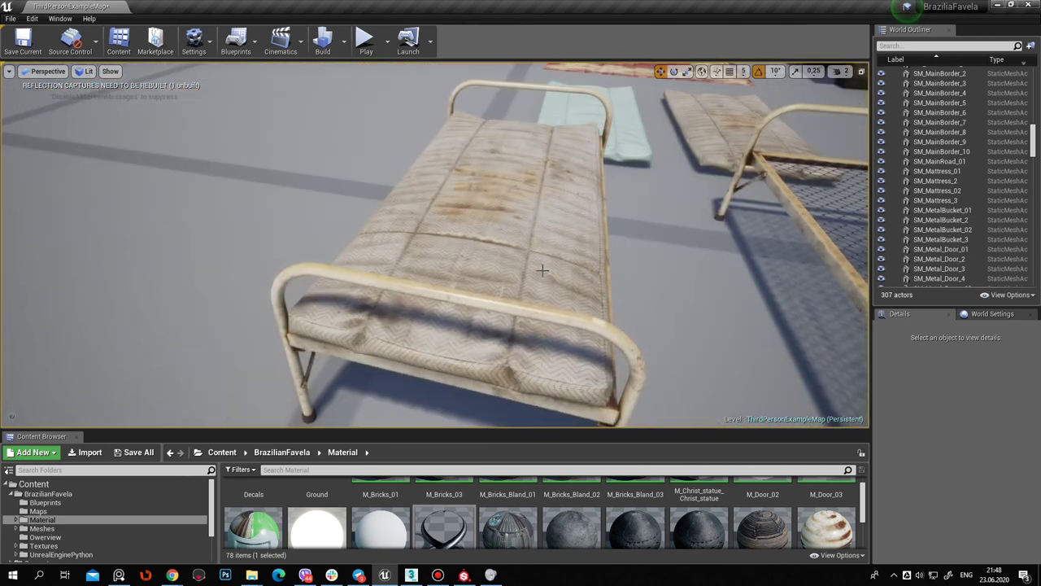
click(527, 287)
Copy the bed and mattress to the left, then delete the copied mattress
right_drag(521, 303, 516, 303)
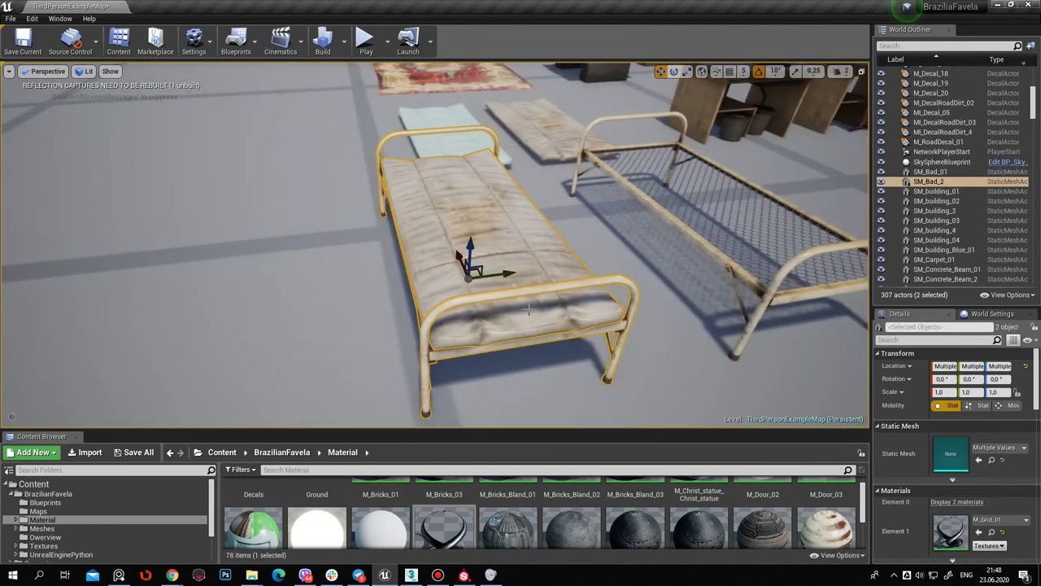
alt+drag(505, 223, 287, 235)
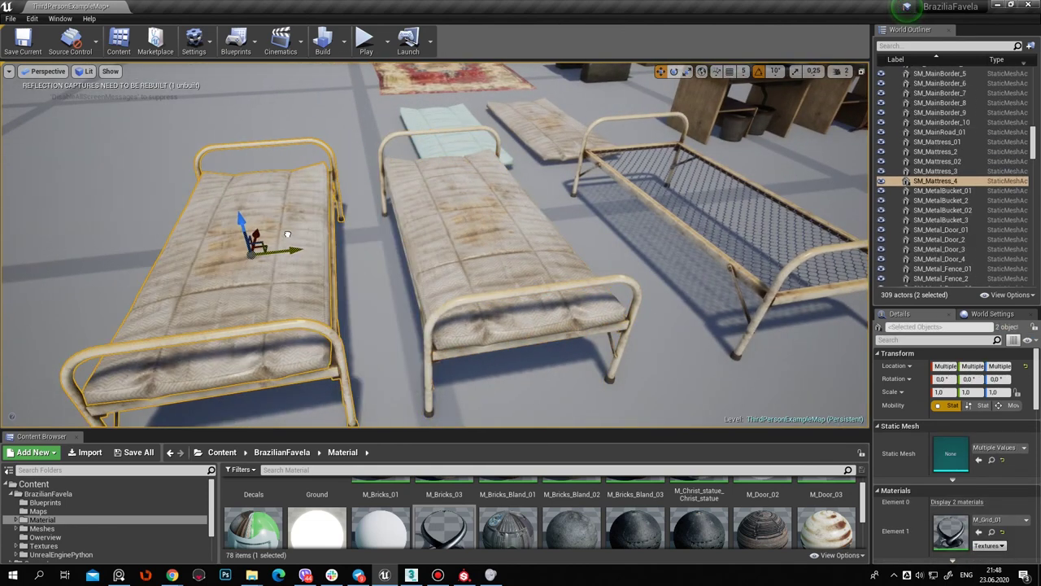
click(438, 115)
key(Delete)
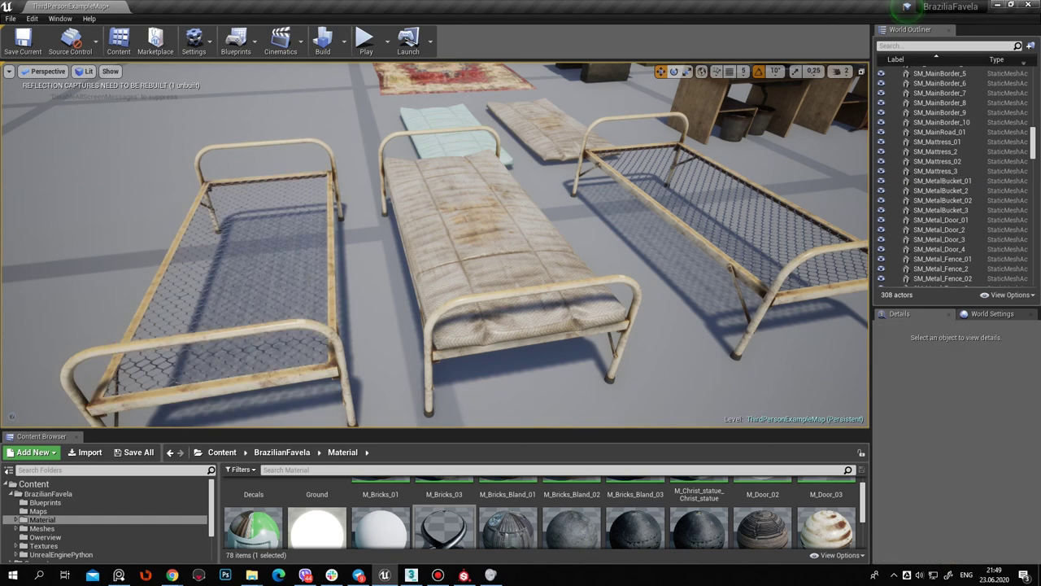
Move the light-blue SM_Mattress_02 onto the new frame, raising then lowering it to rest
click(454, 143)
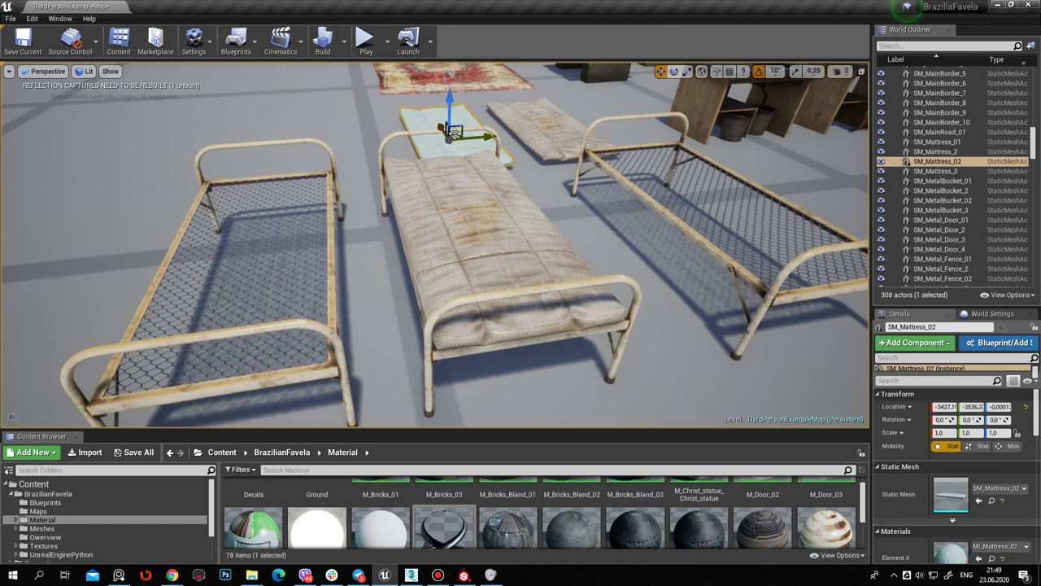
drag(452, 132, 268, 298)
key(f)
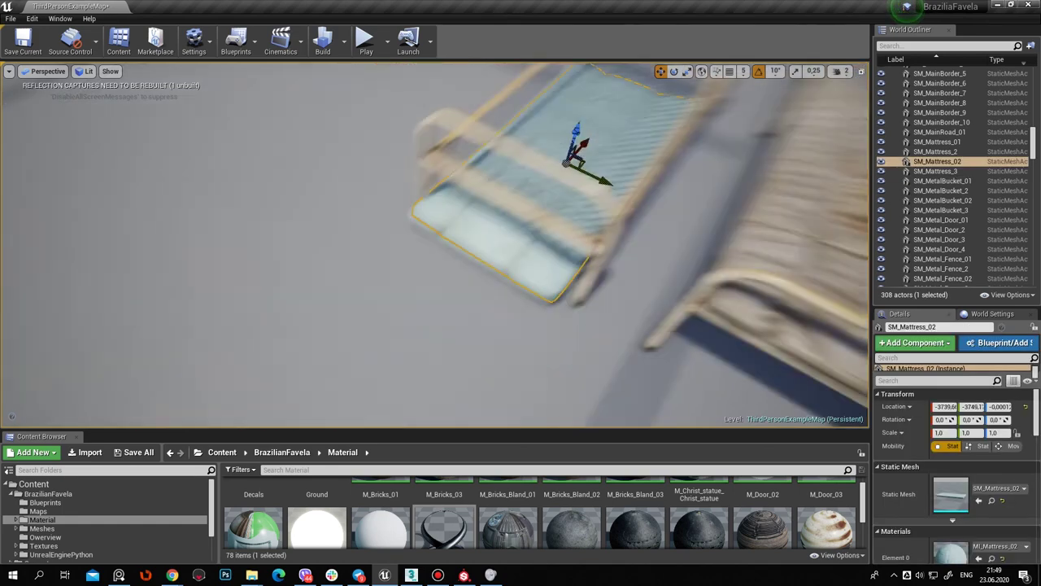
mouse_move(485, 236)
mouse_down()
mouse_move(486, 162)
mouse_move(555, 185)
mouse_up()
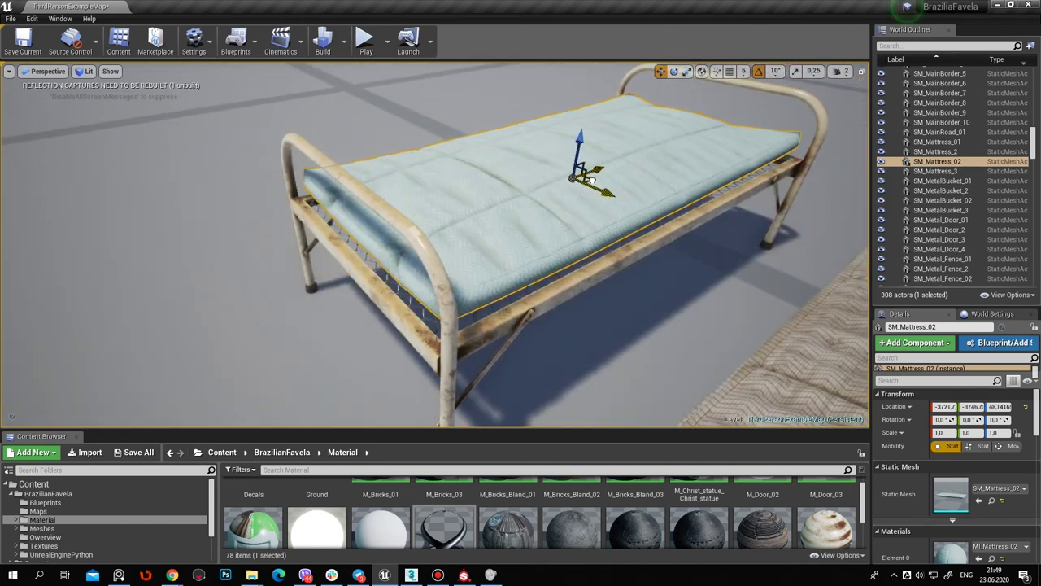
alt+drag(555, 185, 560, 257)
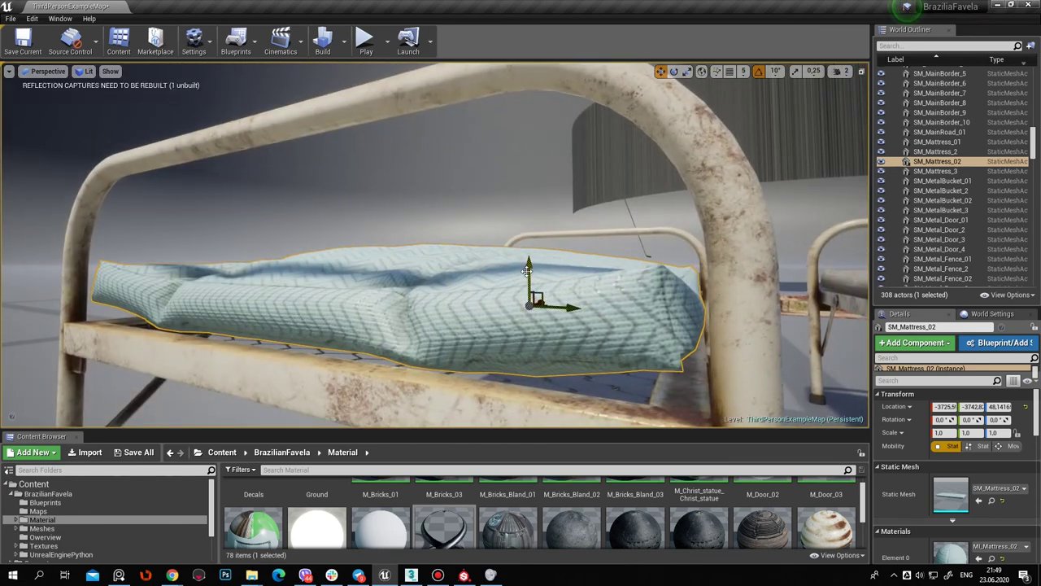
drag(526, 272, 527, 286)
Deselect the mattress and pull back to view all three beds
mouse_move(527, 286)
right_down()
mouse_move(456, 269)
mouse_move(659, 307)
right_up()
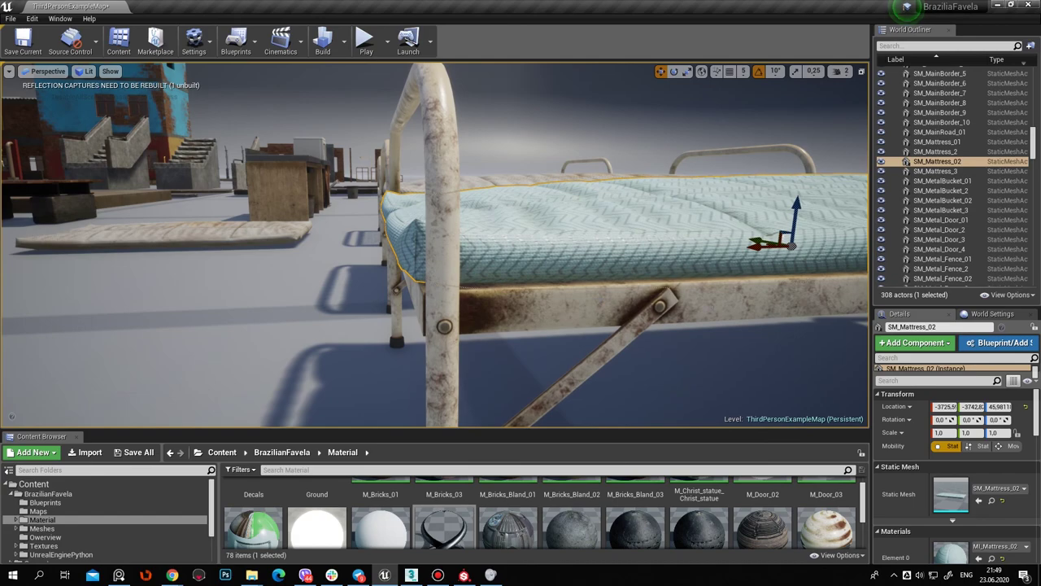
key(Escape)
mouse_move(762, 250)
right_down()
mouse_move(732, 325)
mouse_move(618, 317)
right_up()
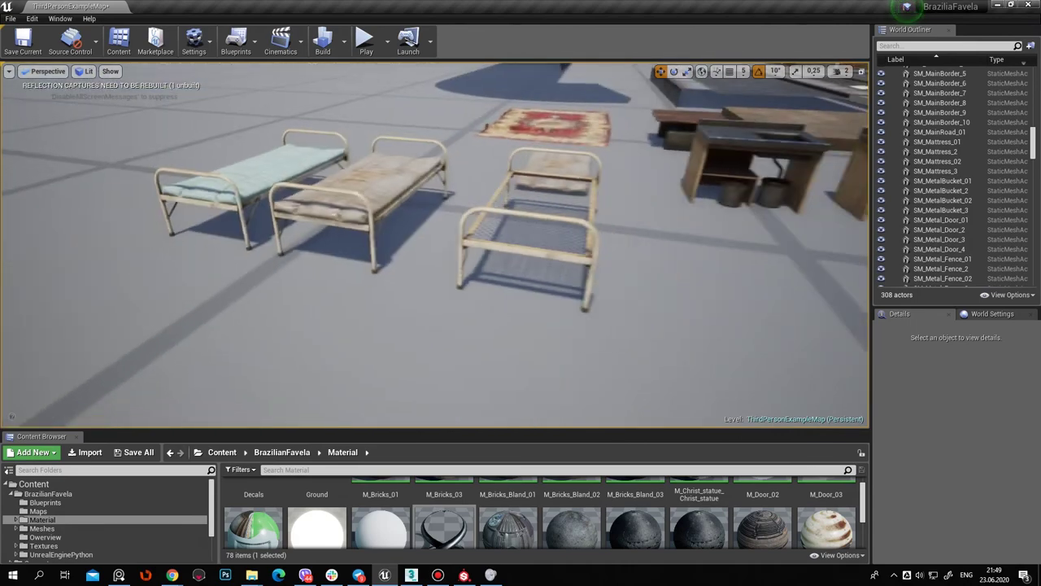
mouse_move(618, 317)
right_down()
mouse_move(570, 317)
mouse_move(642, 309)
right_up()
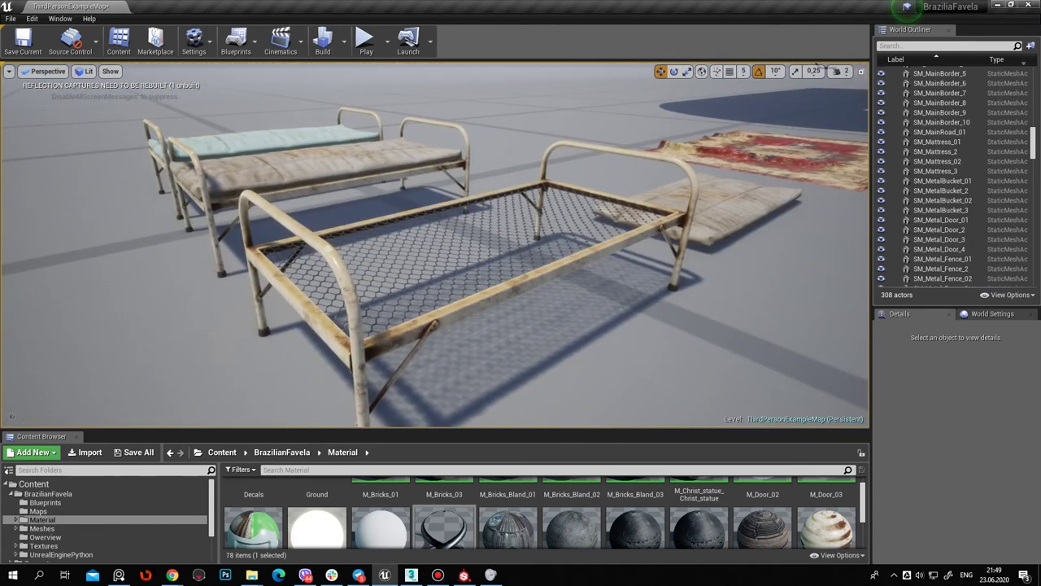
right_drag(489, 334, 452, 339)
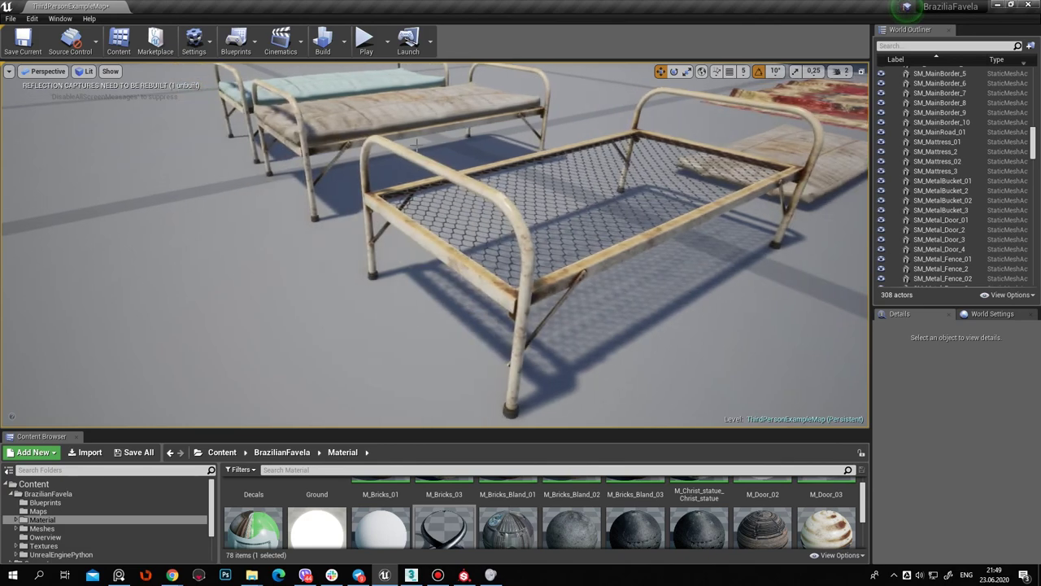
mouse_move(679, 236)
right_down()
mouse_move(609, 233)
mouse_move(609, 243)
right_up()
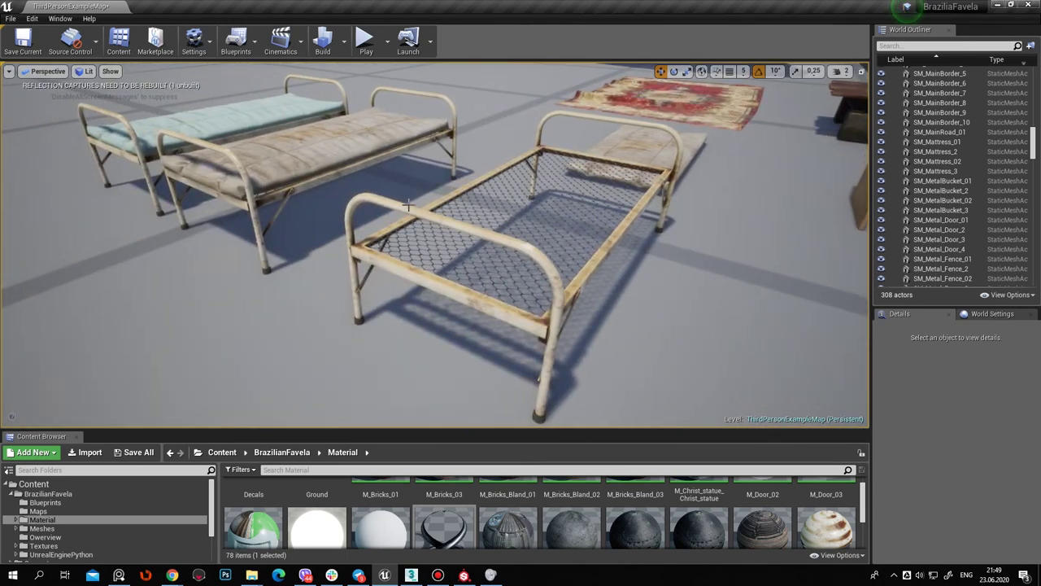
right_drag(609, 243, 609, 242)
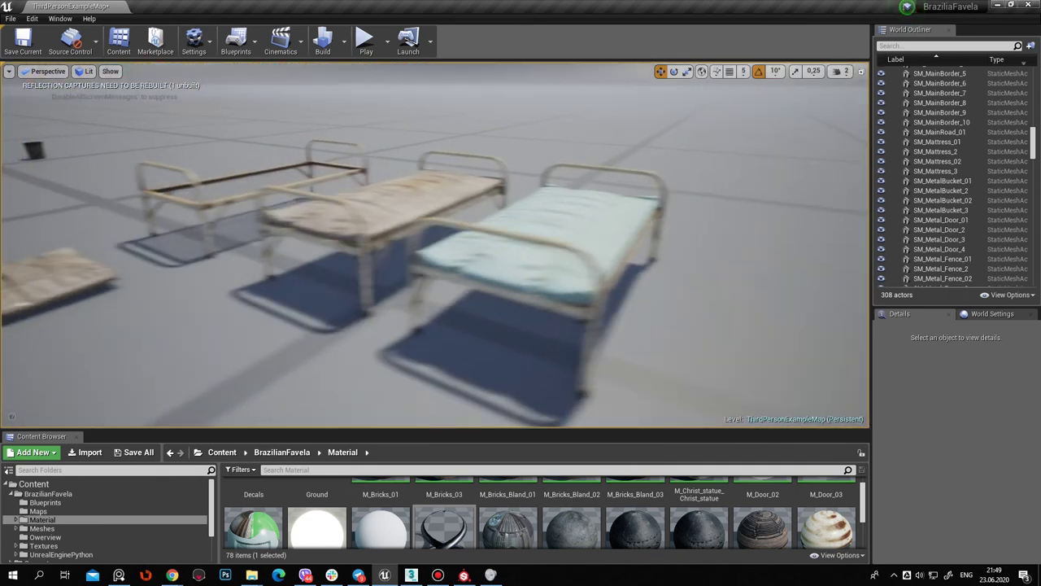
right_drag(609, 243, 309, 186)
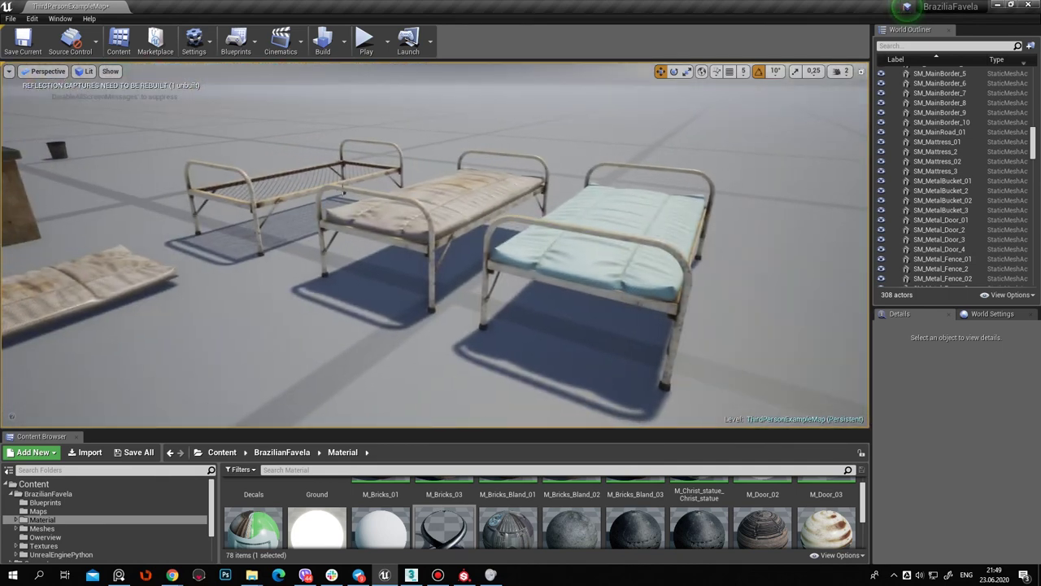